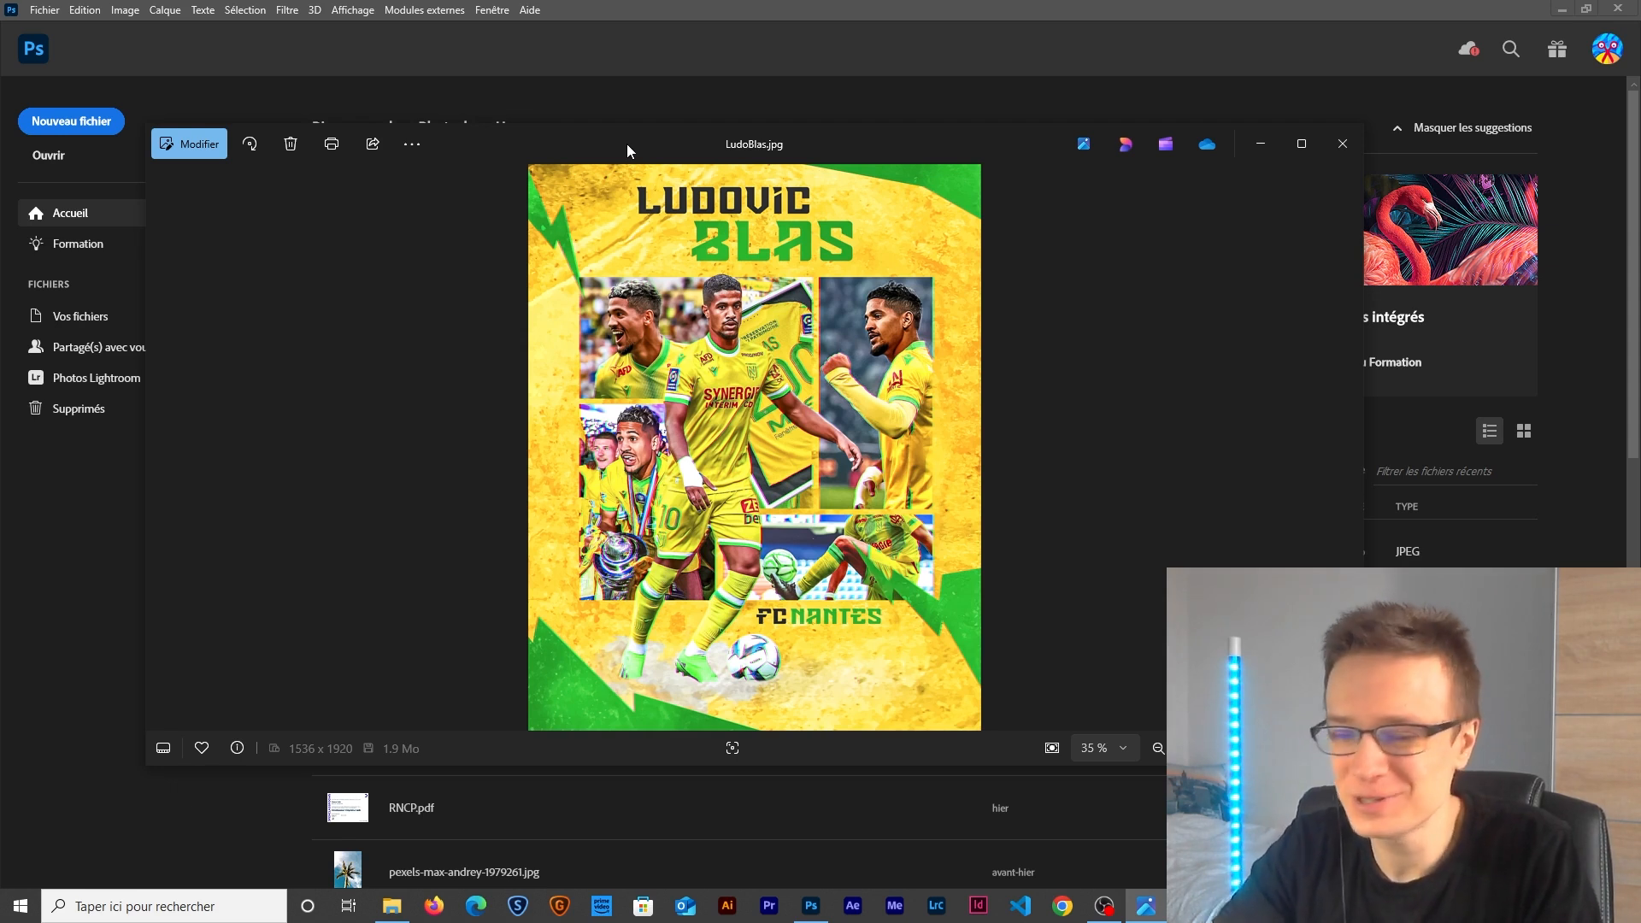
# Create a 1536 × 1920 px RGB document at 300 ppi with a white background and convert its background into a regular layer.
pyautogui.press('F11')
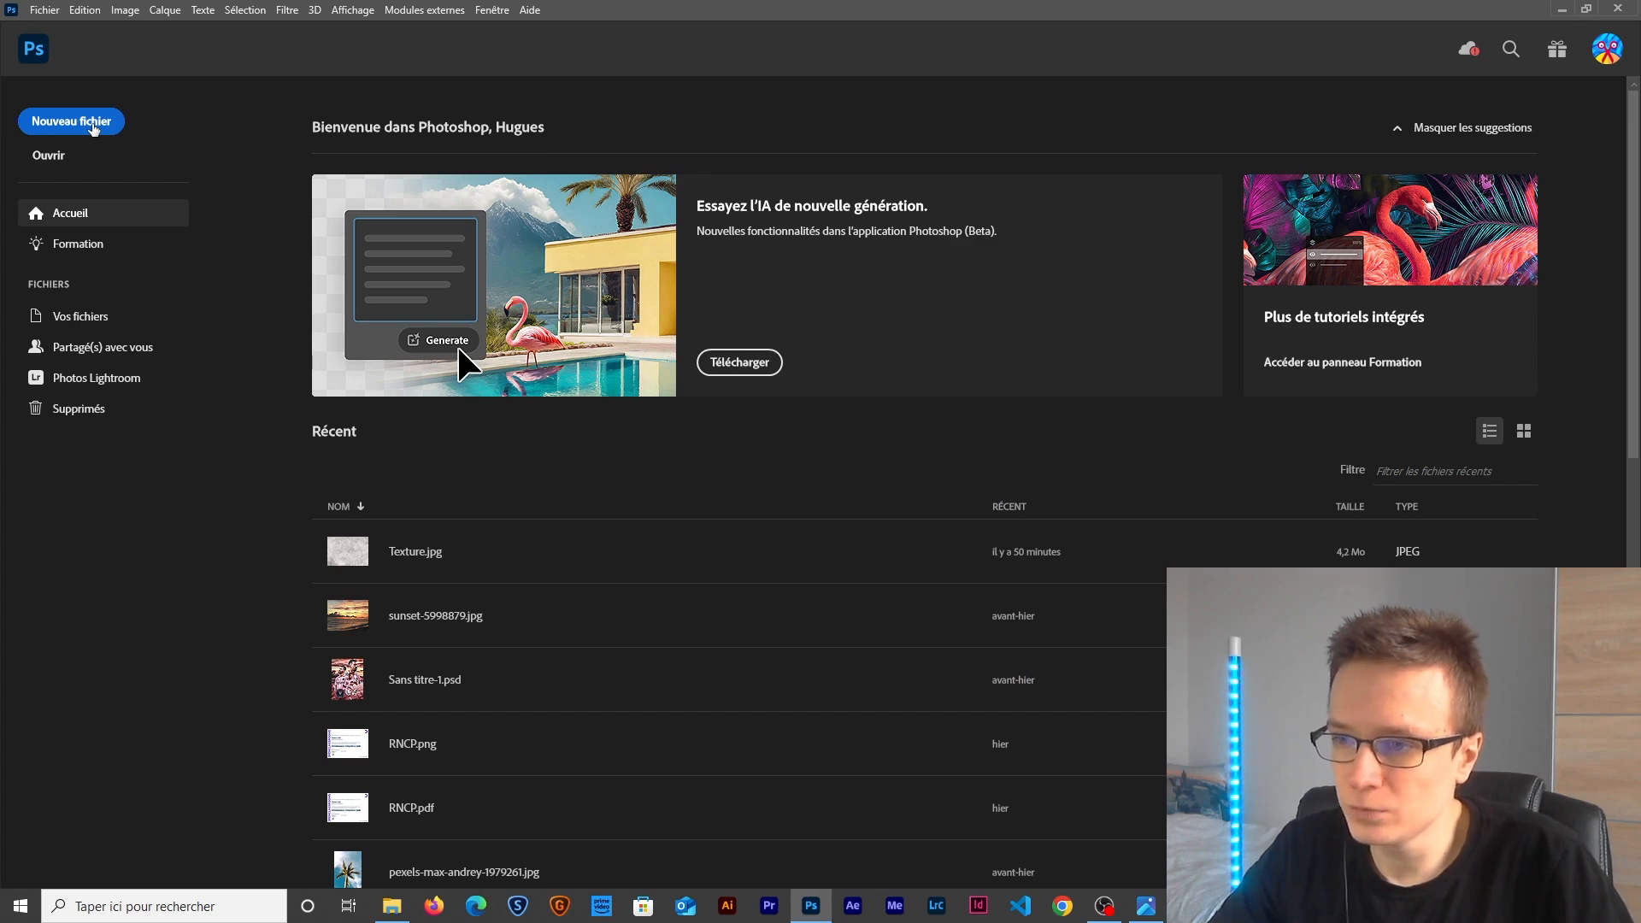
pyautogui.click(94, 127)
pyautogui.moveTo(344, 118); pyautogui.dragTo(441, 137)
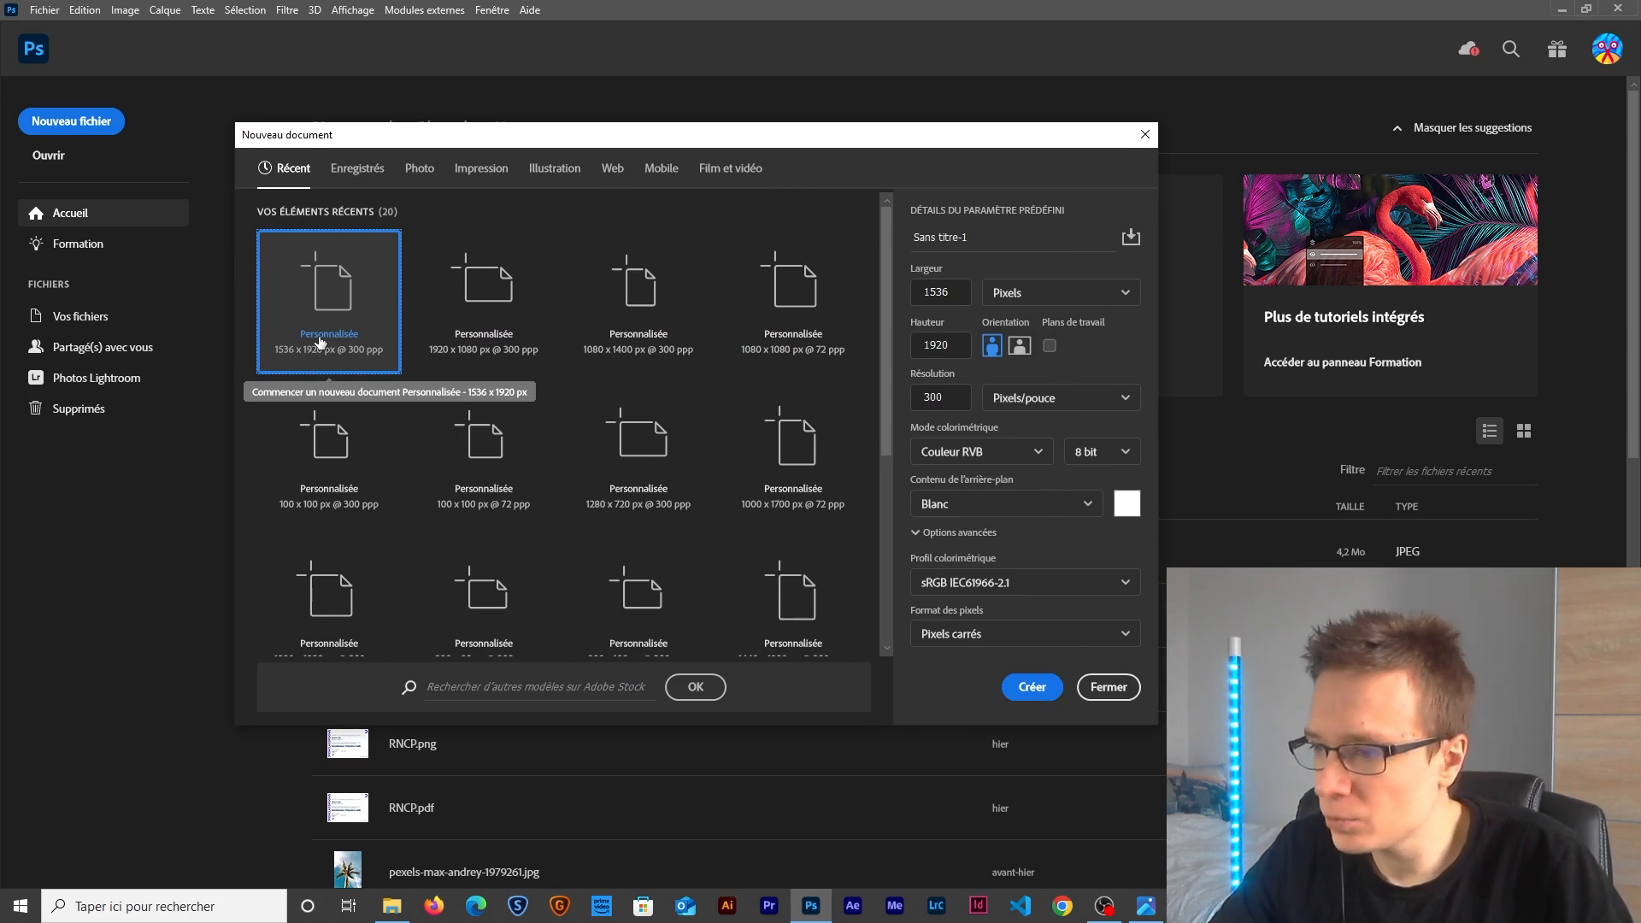
pyautogui.moveTo(929, 292); pyautogui.dragTo(951, 292)
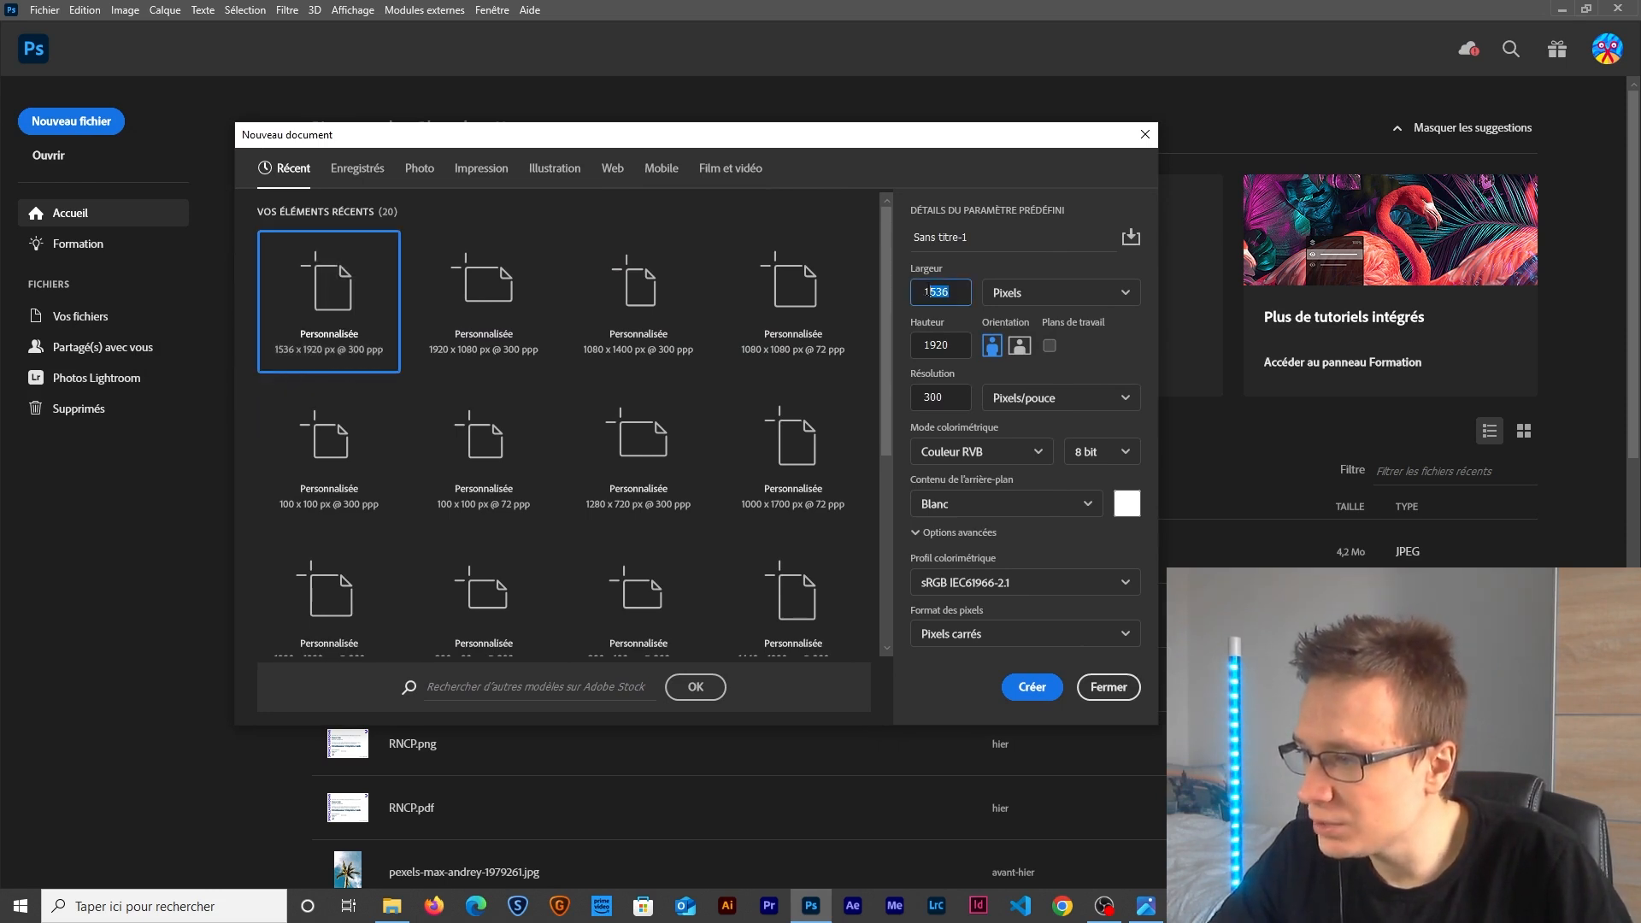
pyautogui.doubleClick(936, 344)
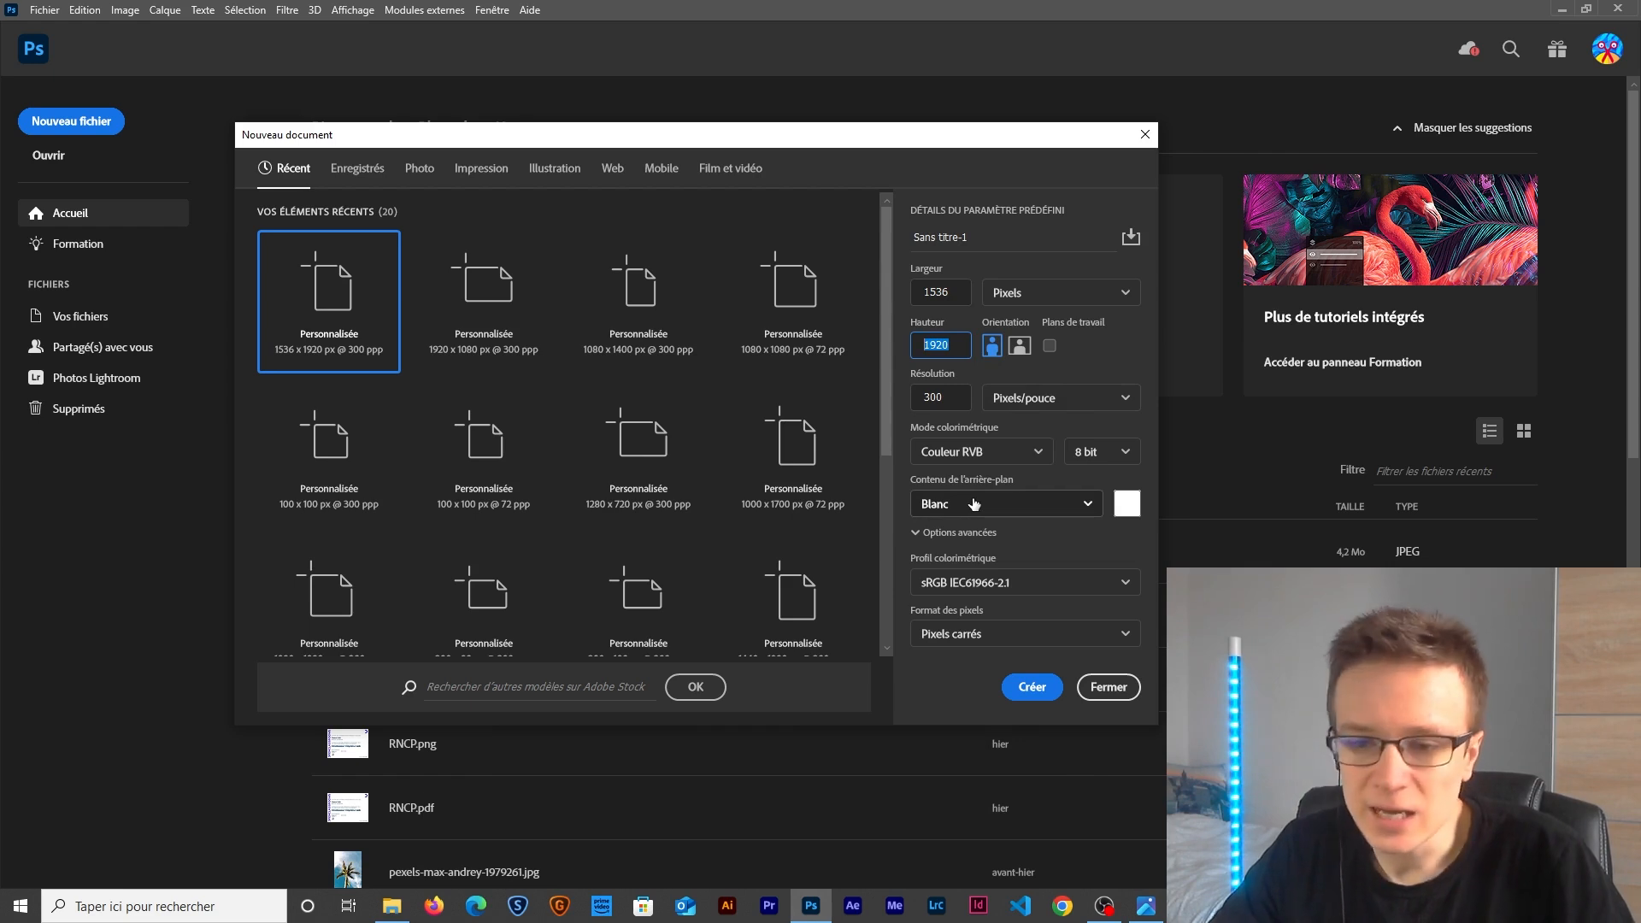
pyautogui.click(1032, 688)
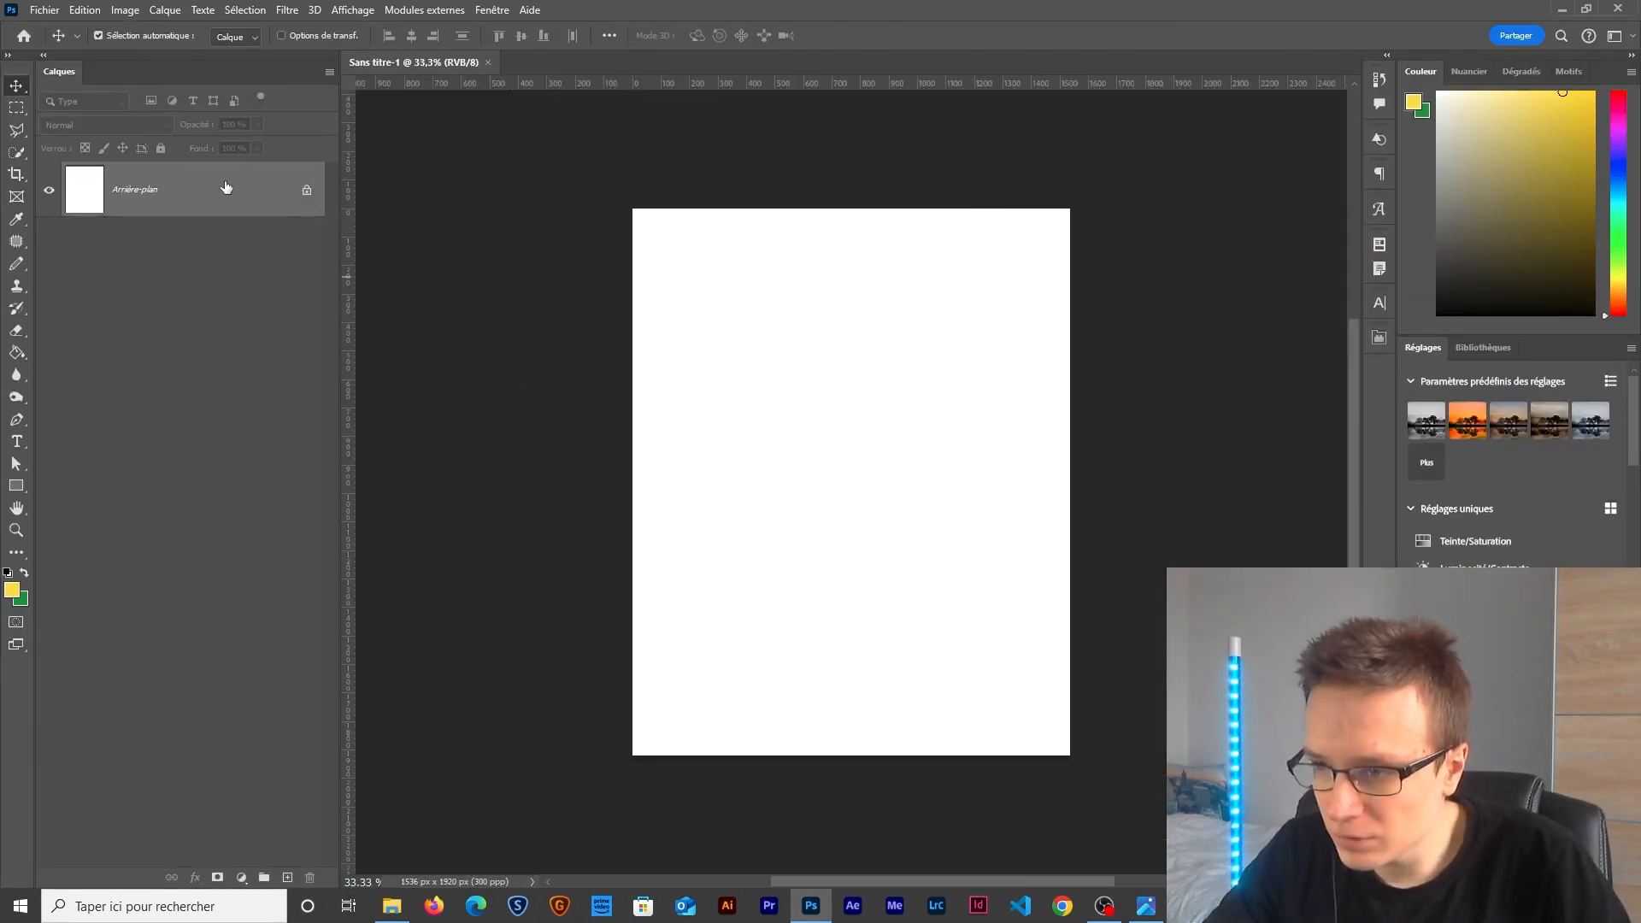
pyautogui.doubleClick(226, 187)
pyautogui.click(993, 270)
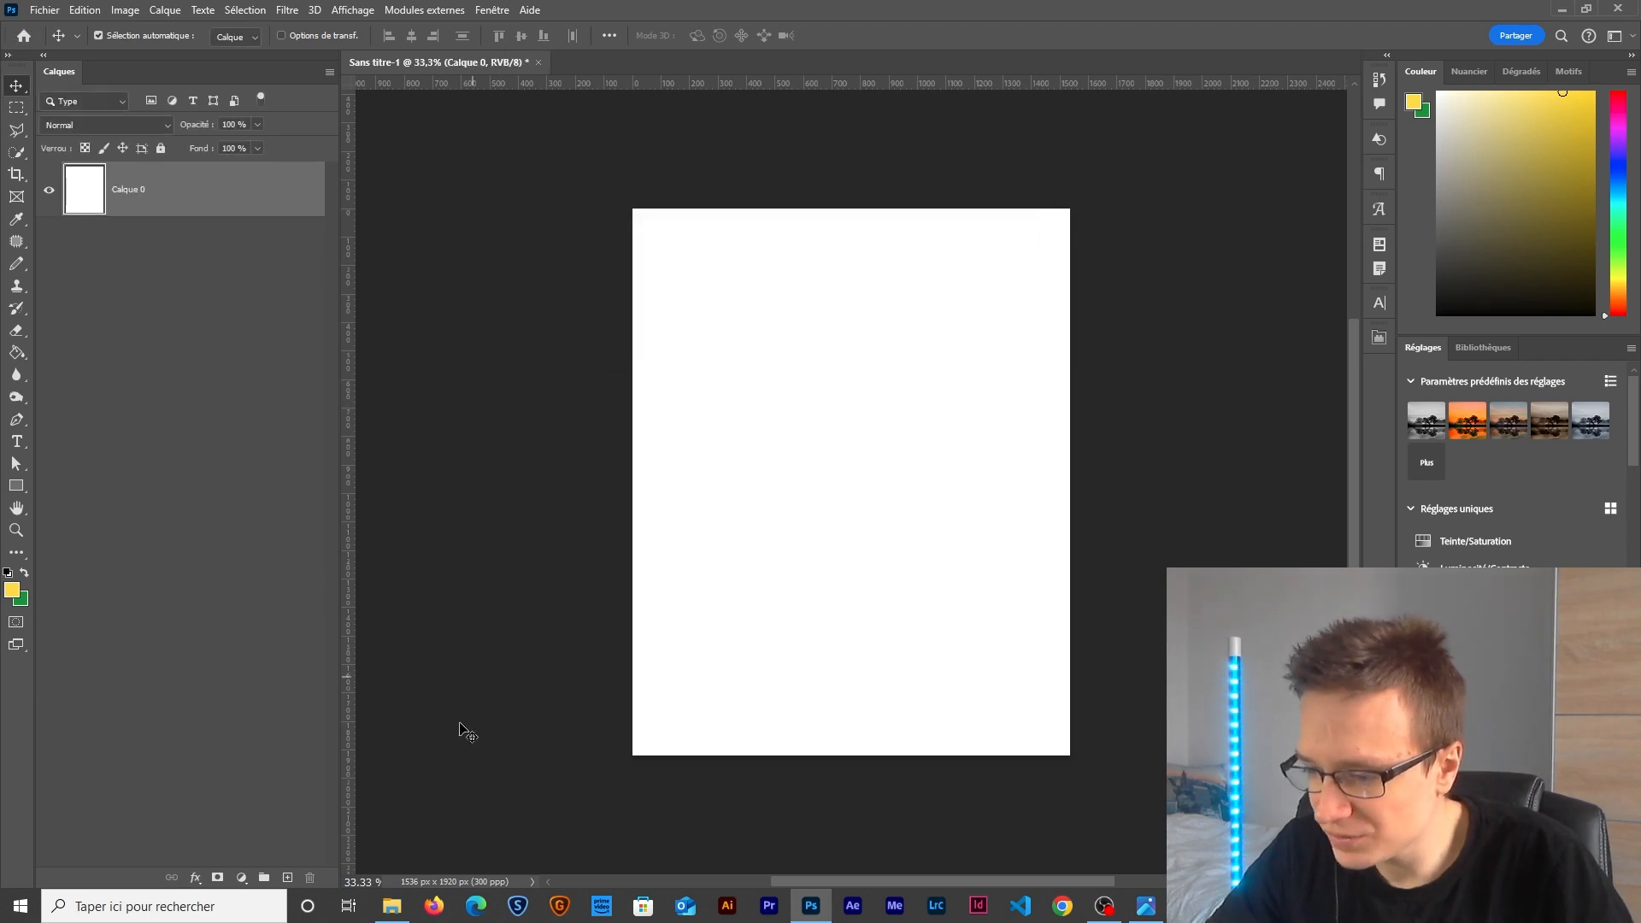
# View the inspiration poster Inspi.jpg from the IMAGES folder at full screen.
pyautogui.click(391, 906)
pyautogui.moveTo(777, 190); pyautogui.dragTo(724, 229)
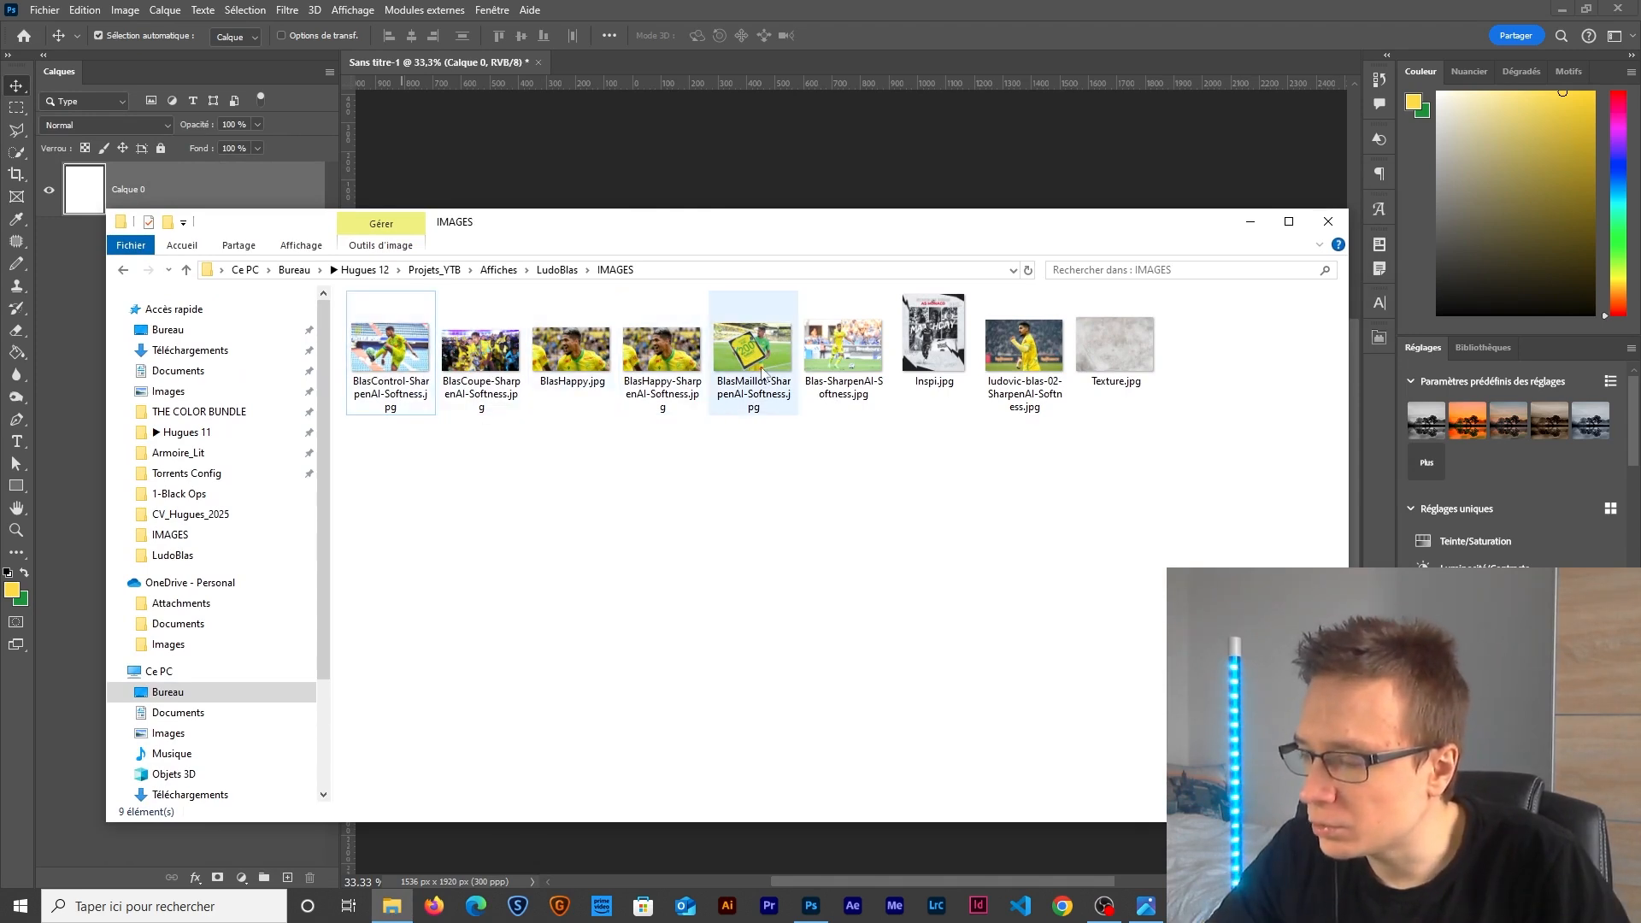
pyautogui.doubleClick(946, 357)
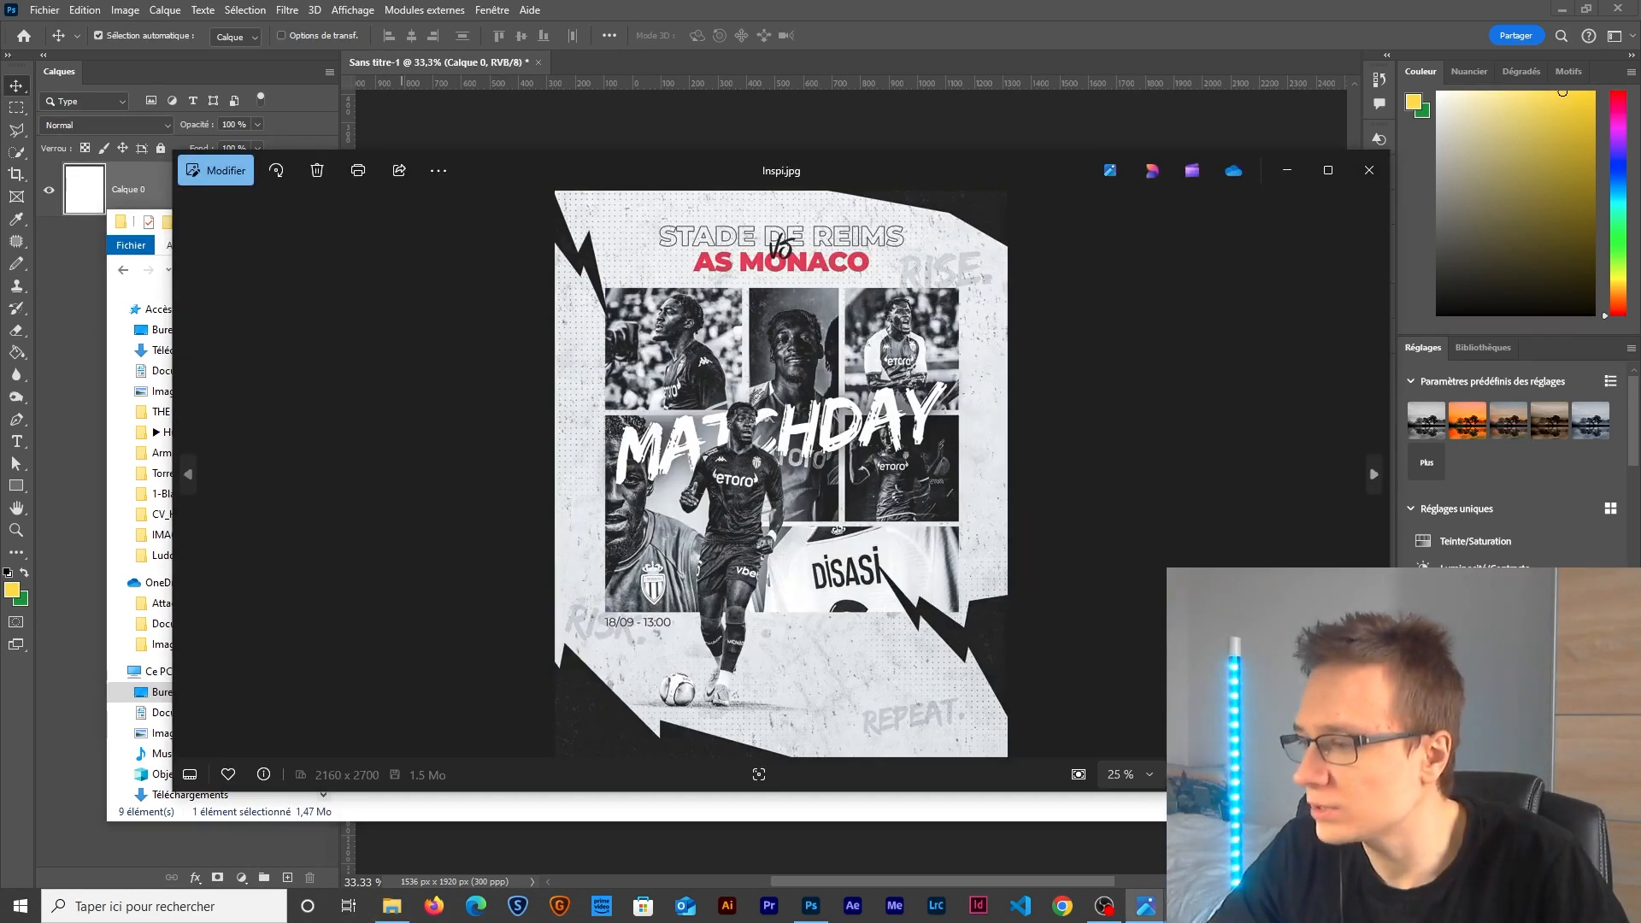
pyautogui.doubleClick(1068, 699)
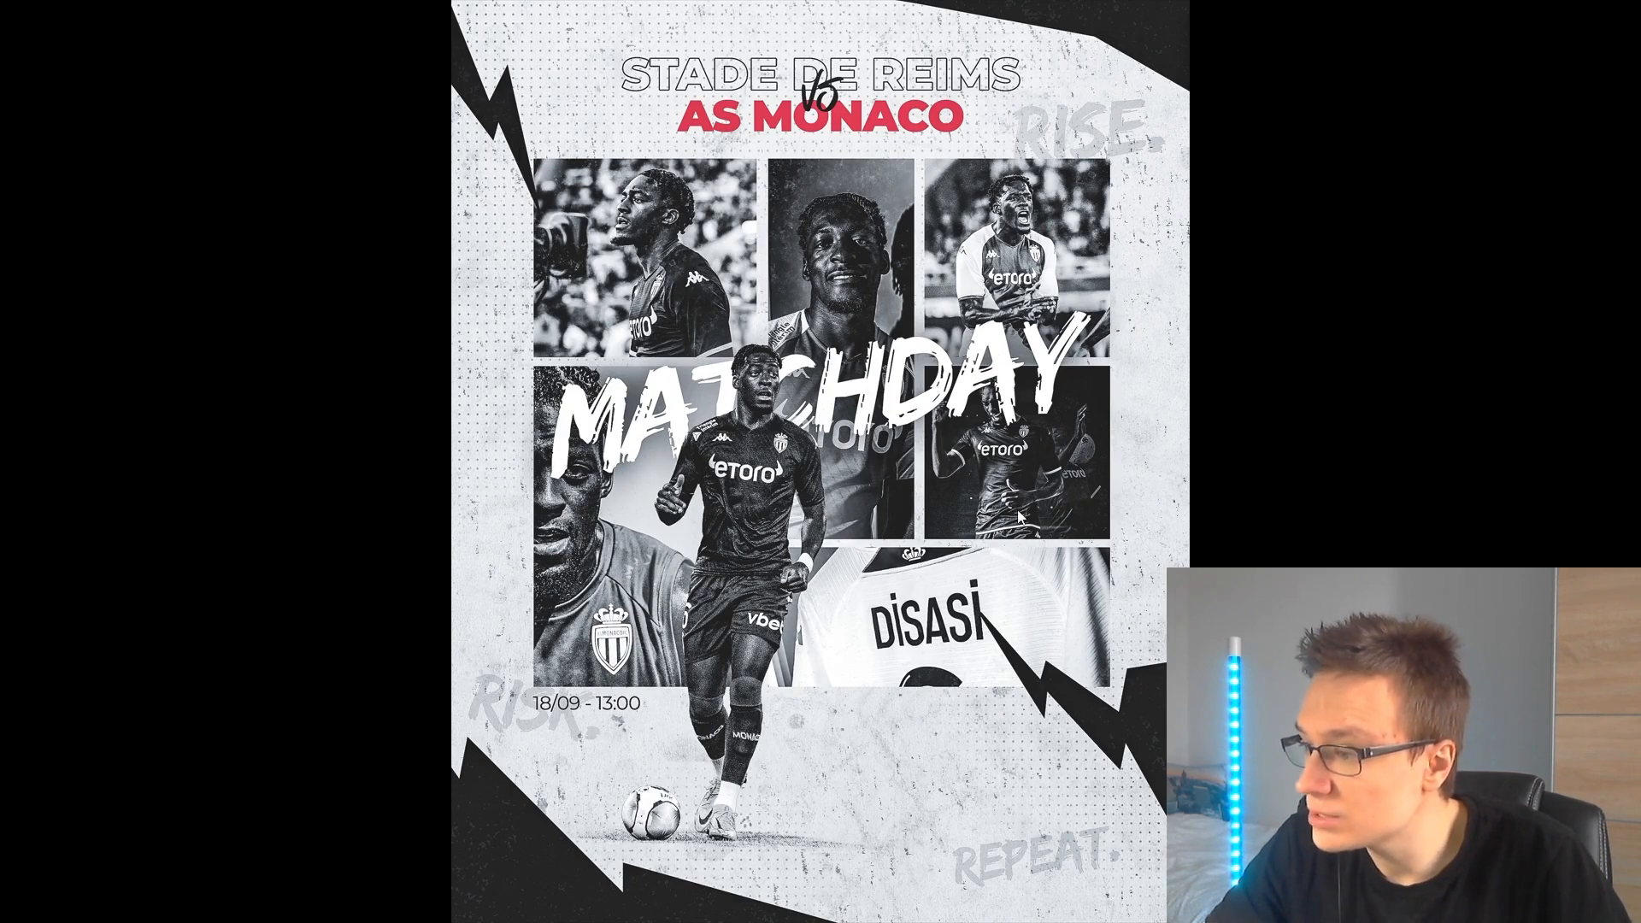
pyautogui.press('Escape')
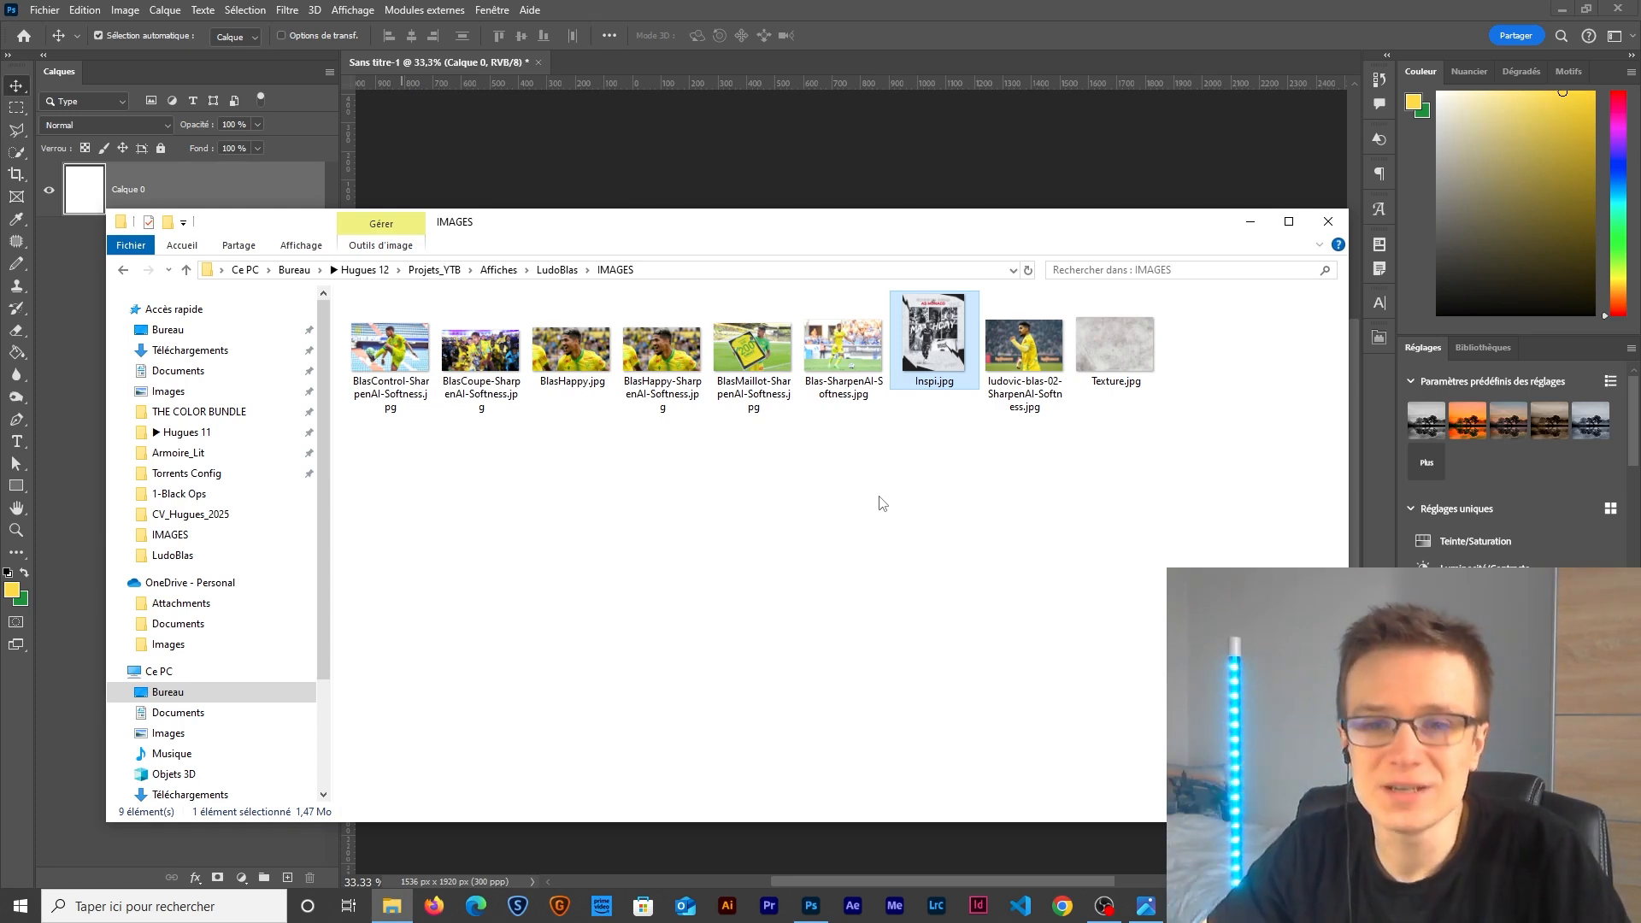
# Place the finished poster image from the LudoBlas folder into the document as a full-canvas reference layer.
pyautogui.click(551, 270)
pyautogui.moveTo(612, 224); pyautogui.dragTo(608, 558)
pyautogui.moveTo(569, 671); pyautogui.dragTo(839, 448)
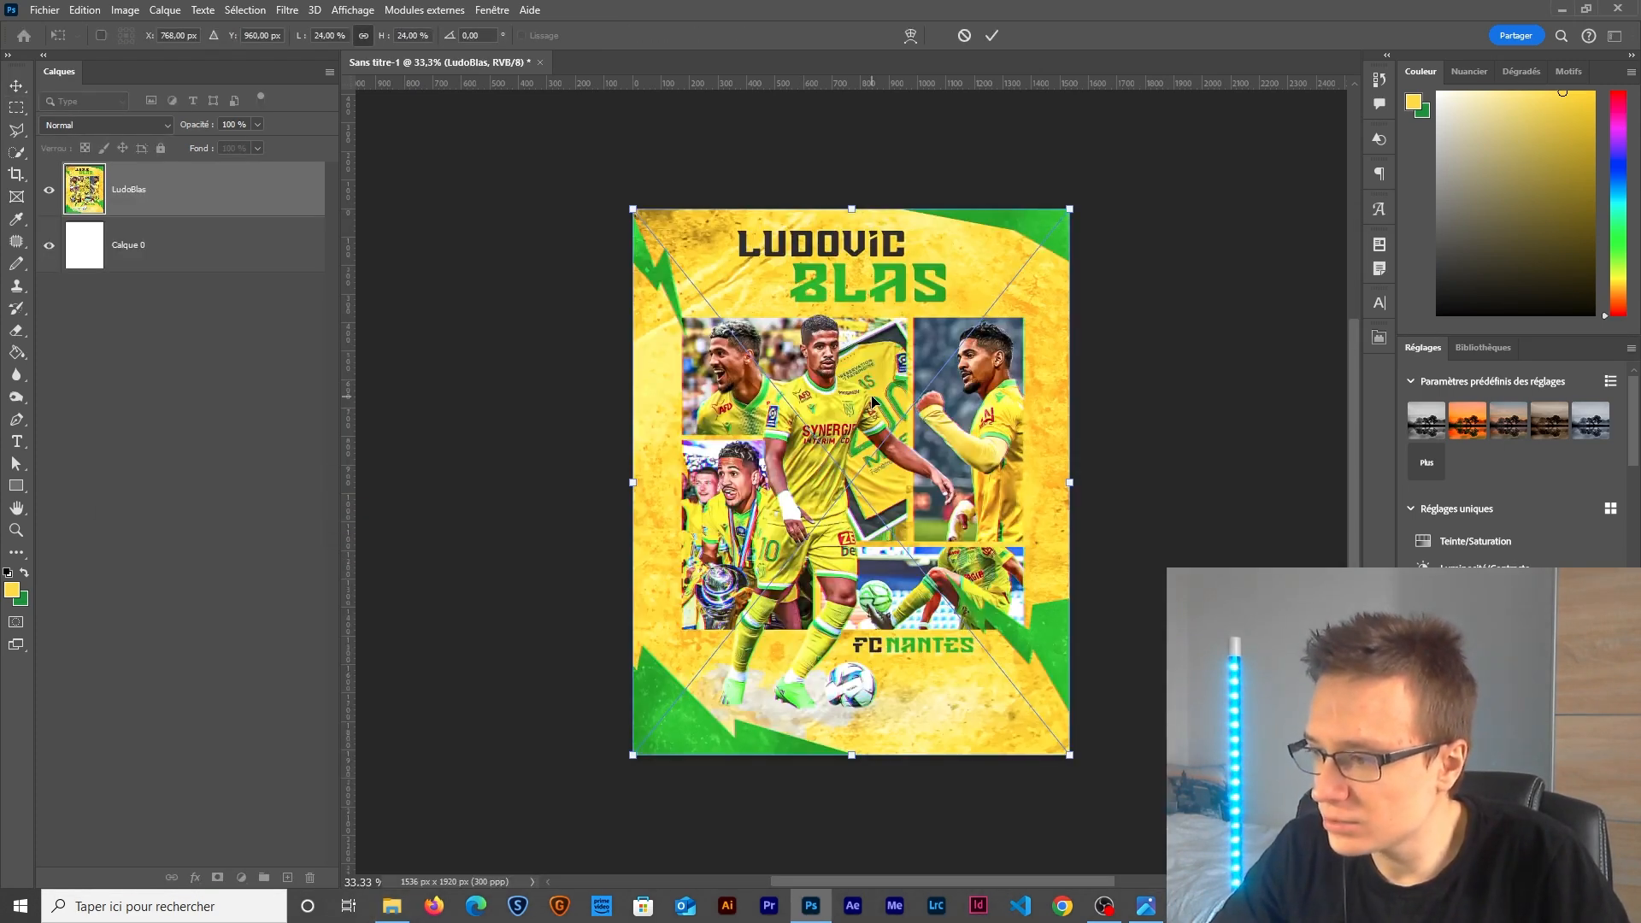
pyautogui.press('Return')
# Draw a rectangle of about 446 × 411 px over the poster's top-left photo.
pyautogui.scroll(3, 799, 641)
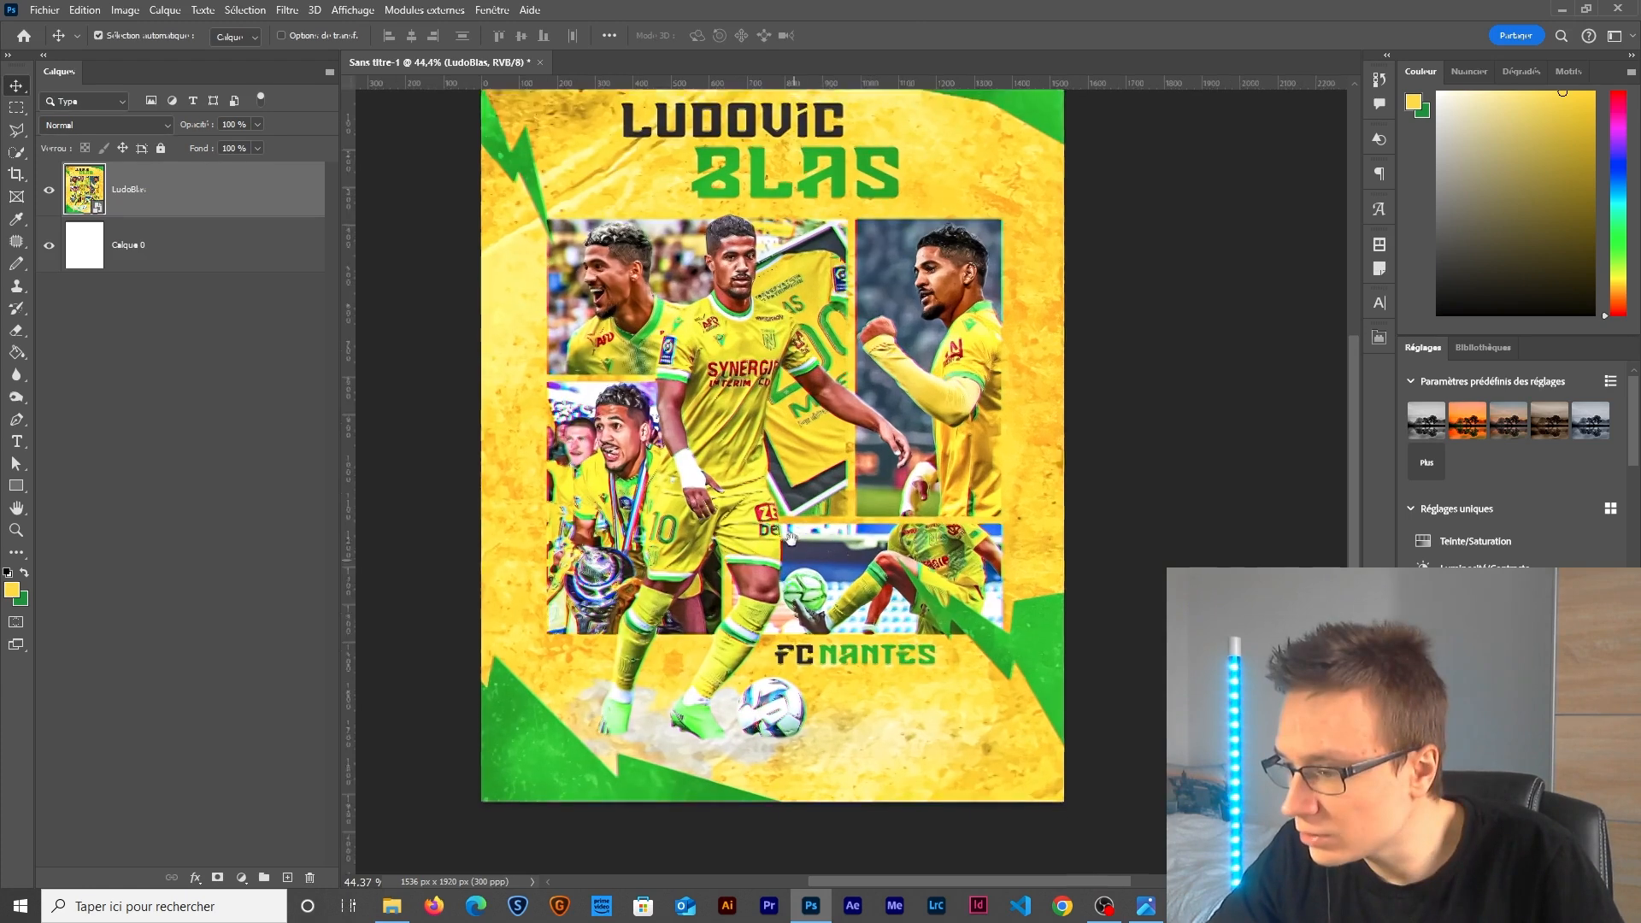
pyautogui.scroll(1, 779, 445)
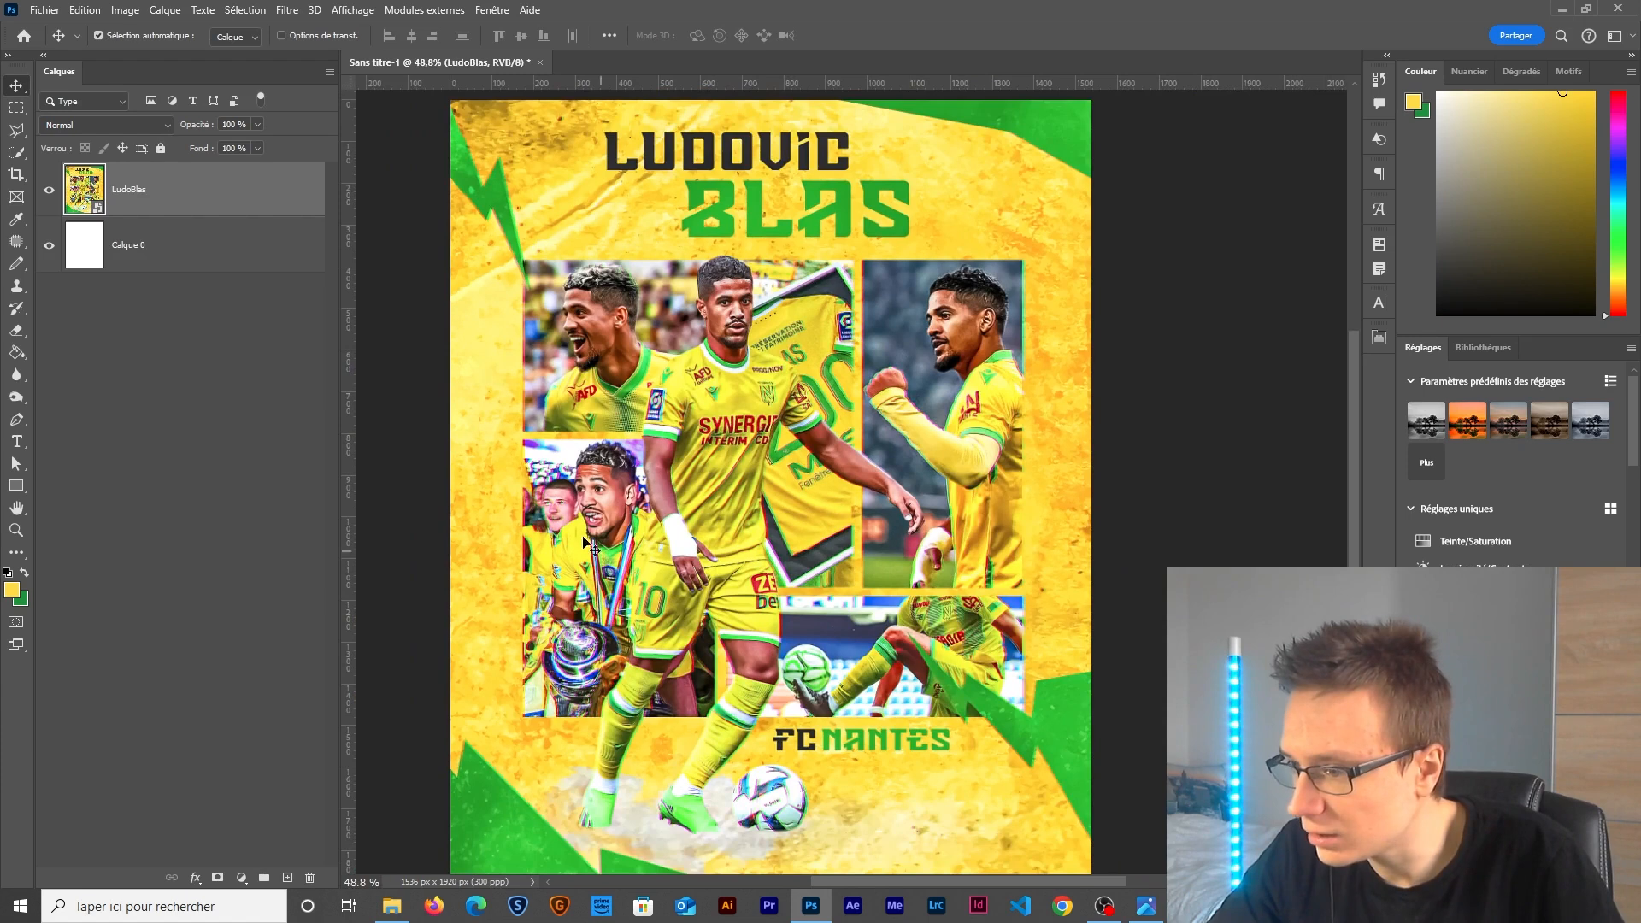
pyautogui.click(17, 486)
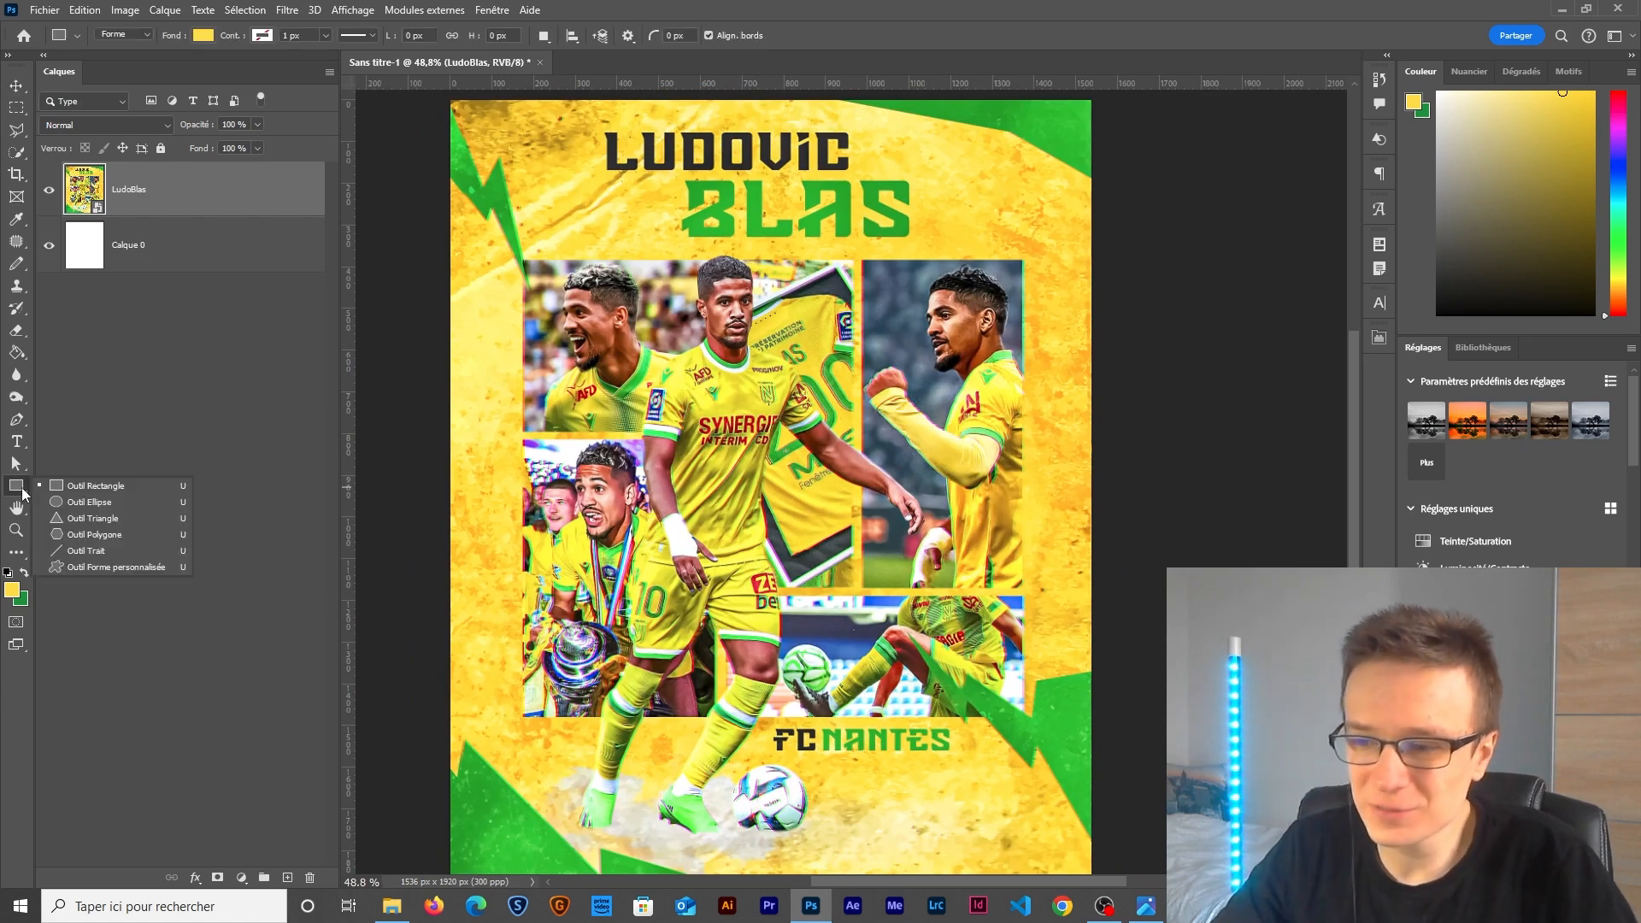
pyautogui.click(127, 485)
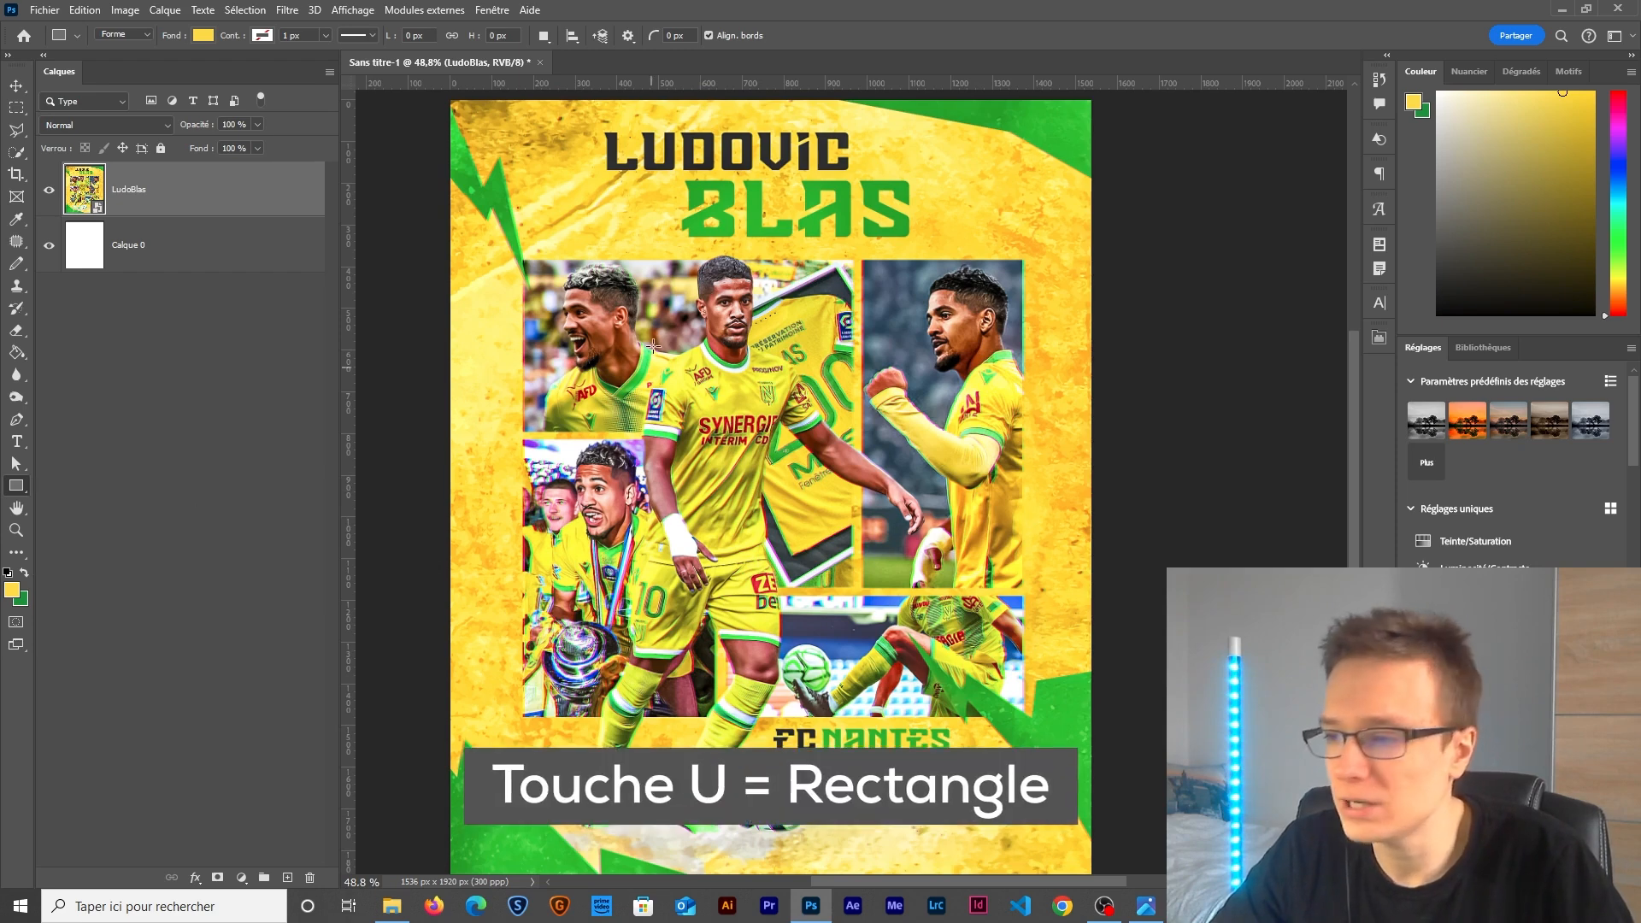
pyautogui.scroll(3, 633, 319)
pyautogui.scroll(-1, 634, 319)
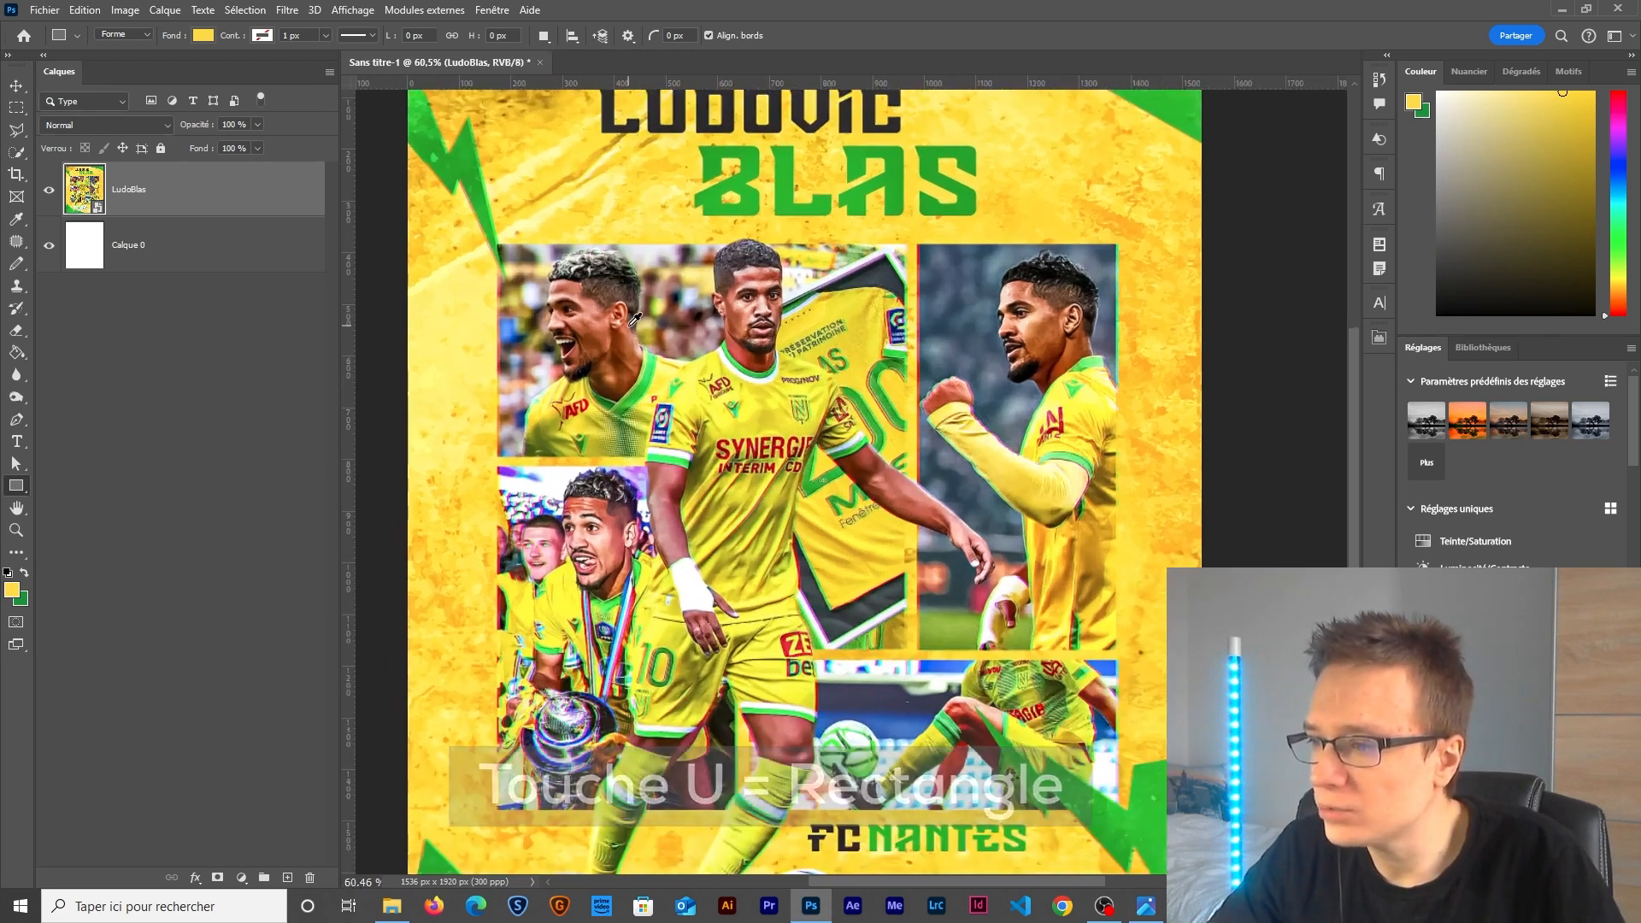
pyautogui.scroll(4, 581, 329)
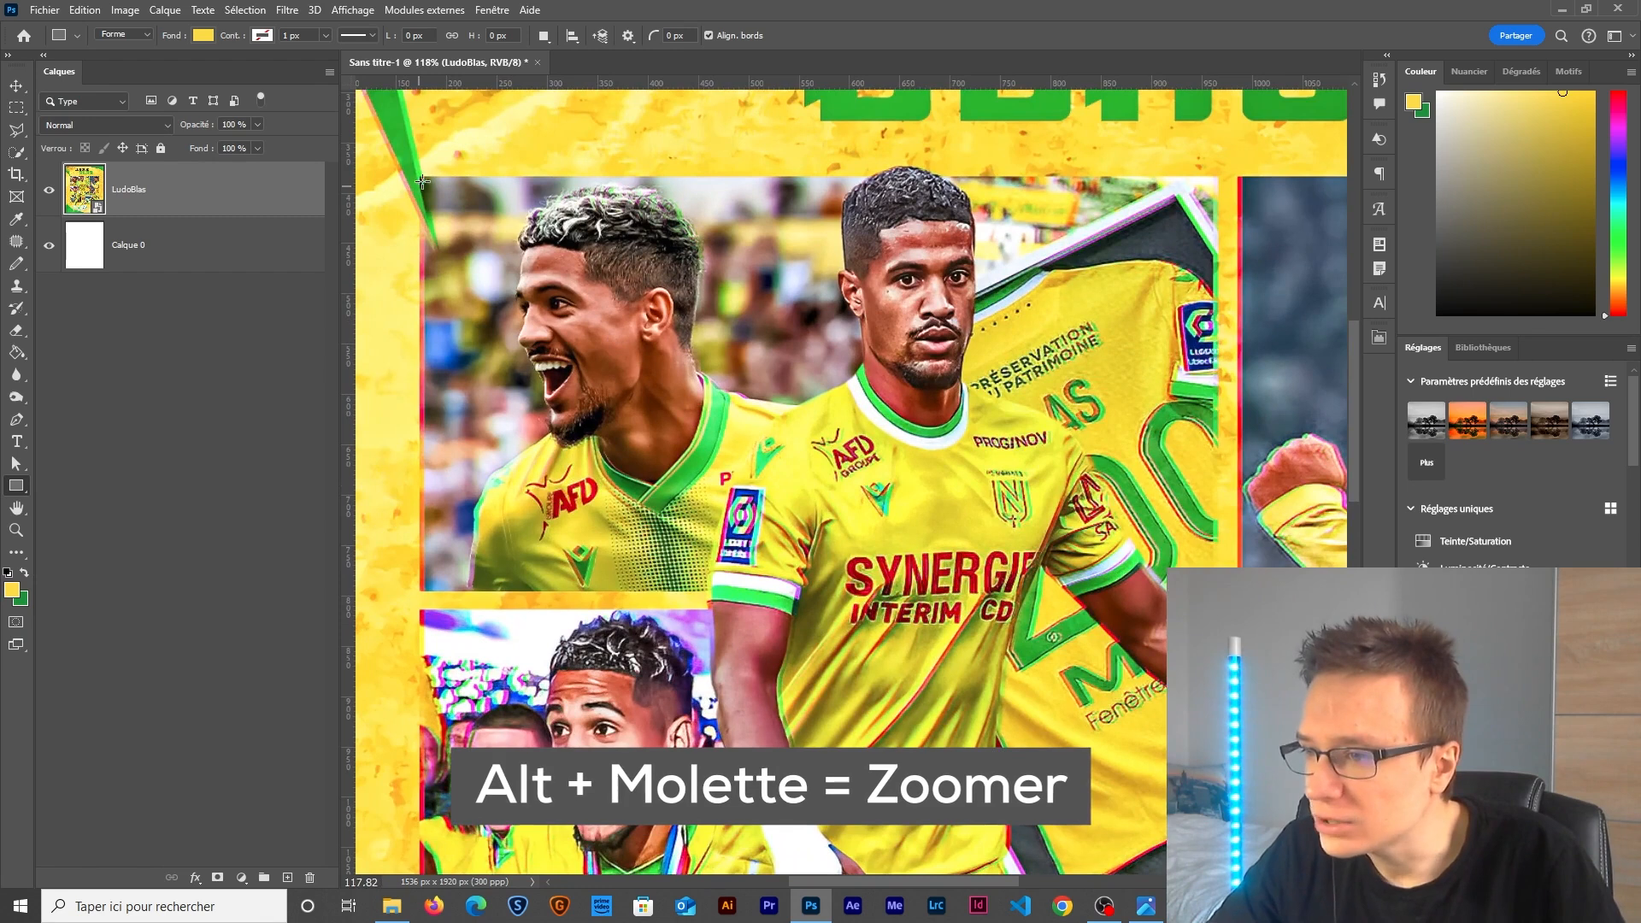
pyautogui.moveTo(420, 177); pyautogui.dragTo(869, 590)
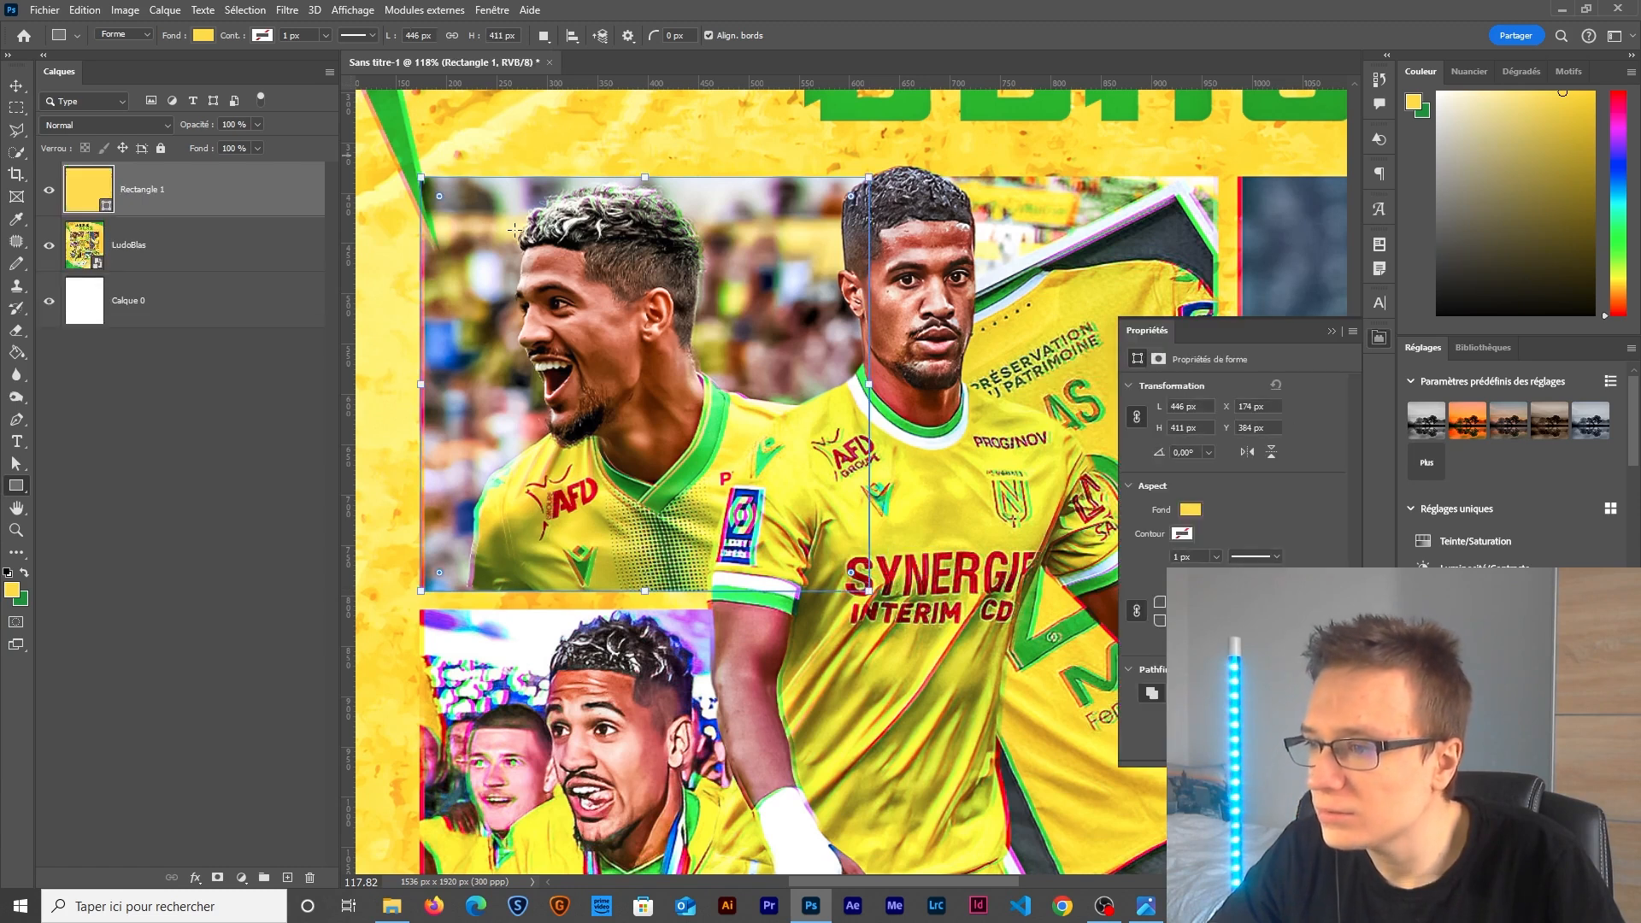
# Fill the rectangle with black and collapse its shape properties.
pyautogui.click(204, 35)
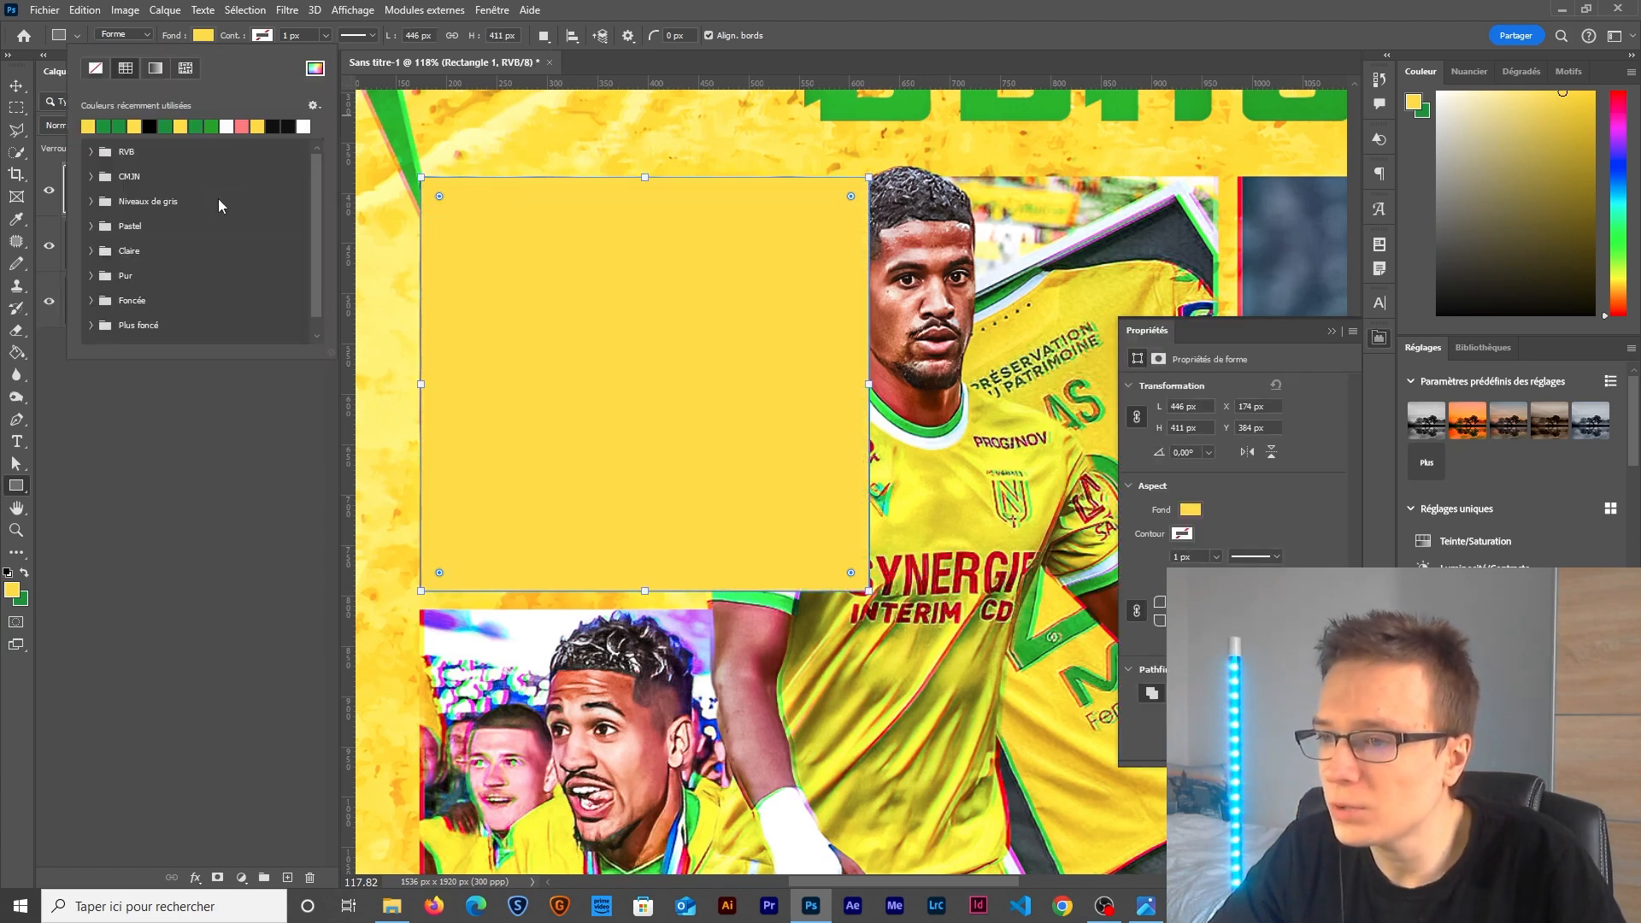
pyautogui.click(149, 126)
pyautogui.click(21, 85)
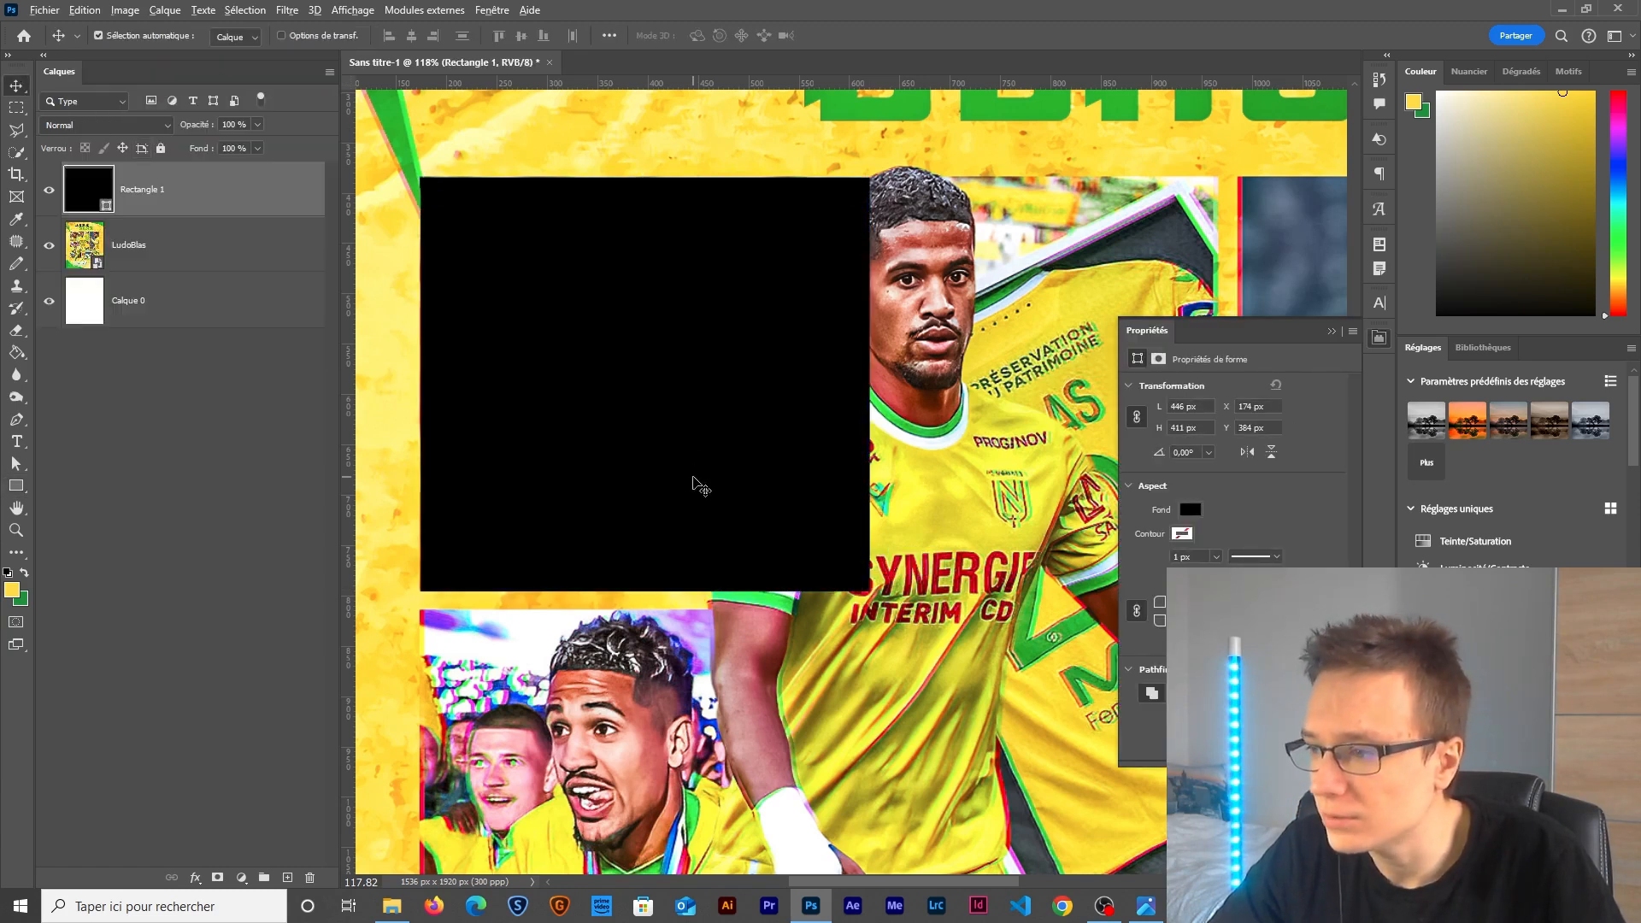
pyautogui.scroll(-2, 696, 483)
pyautogui.click(1329, 331)
# Duplicate the black rectangle over the trophy photo below it and resize the copy to about 459 × 665 px.
pyautogui.scroll(-2, 696, 308)
pyautogui.scroll(3, 695, 307)
pyautogui.scroll(-3, 695, 308)
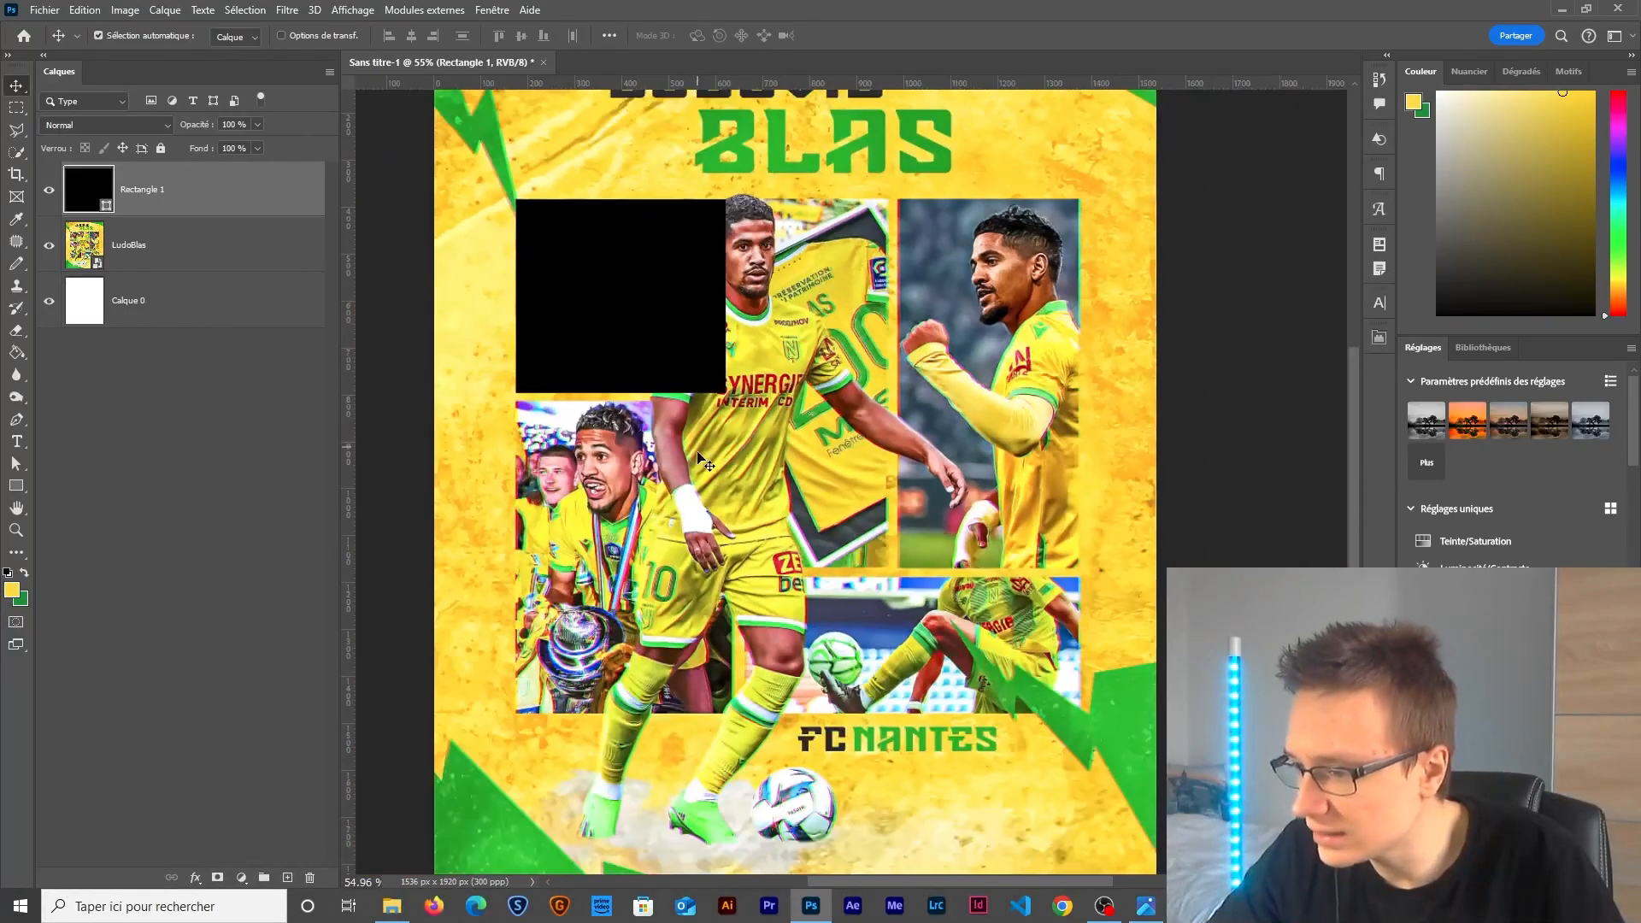
pyautogui.moveTo(650, 345); pyautogui.dragTo(644, 539)
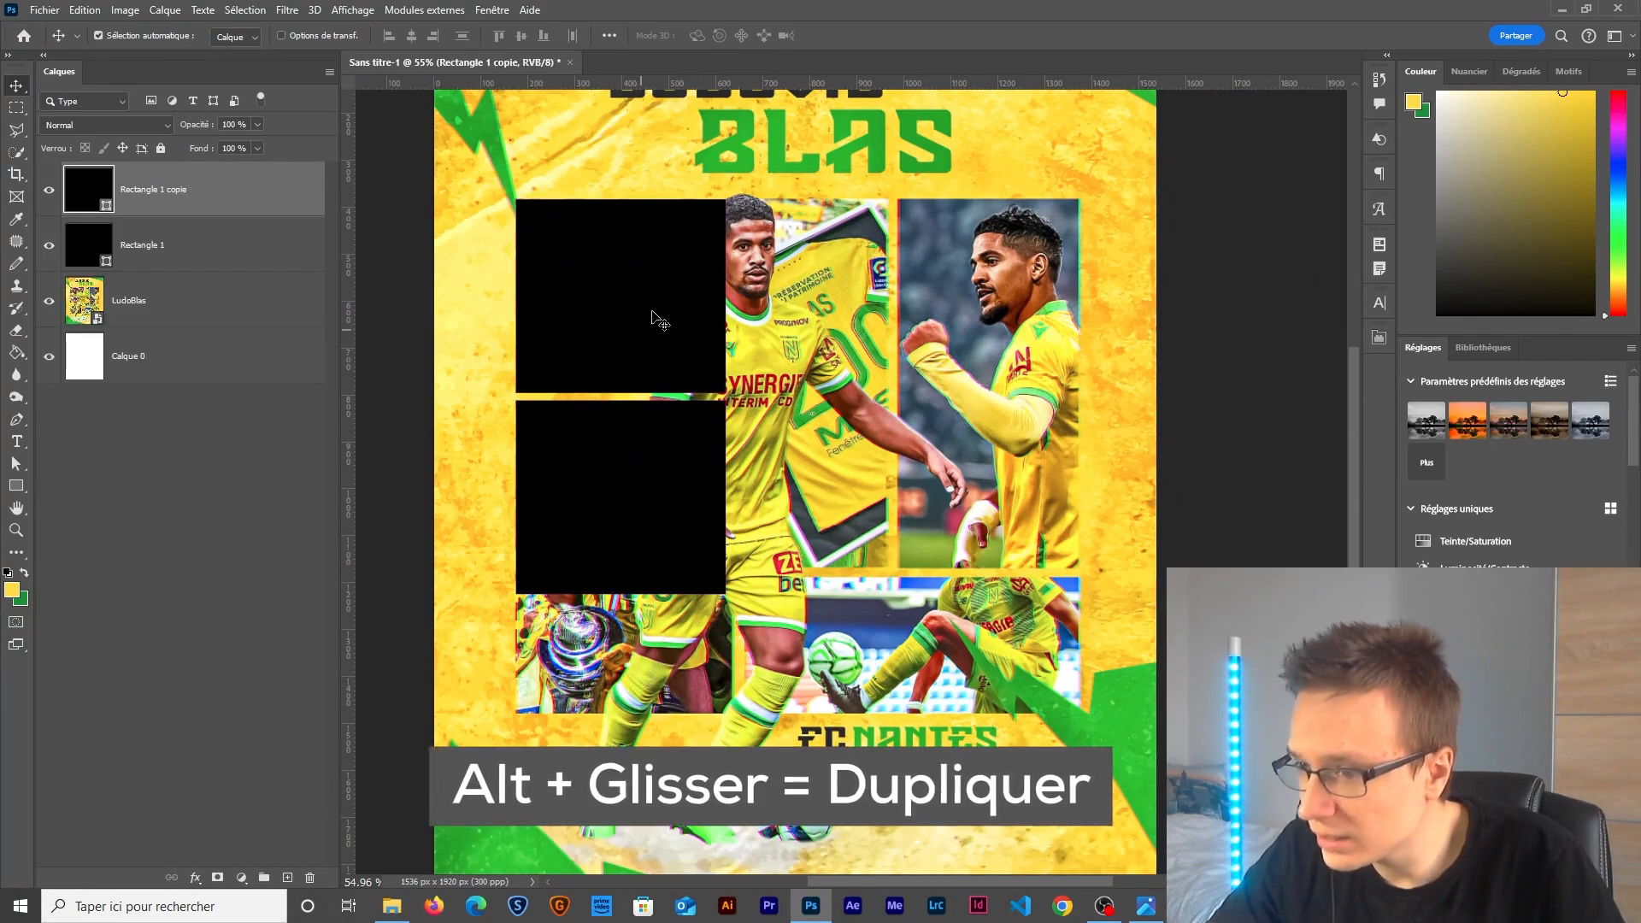
pyautogui.hotkey('ctrl', 'z')
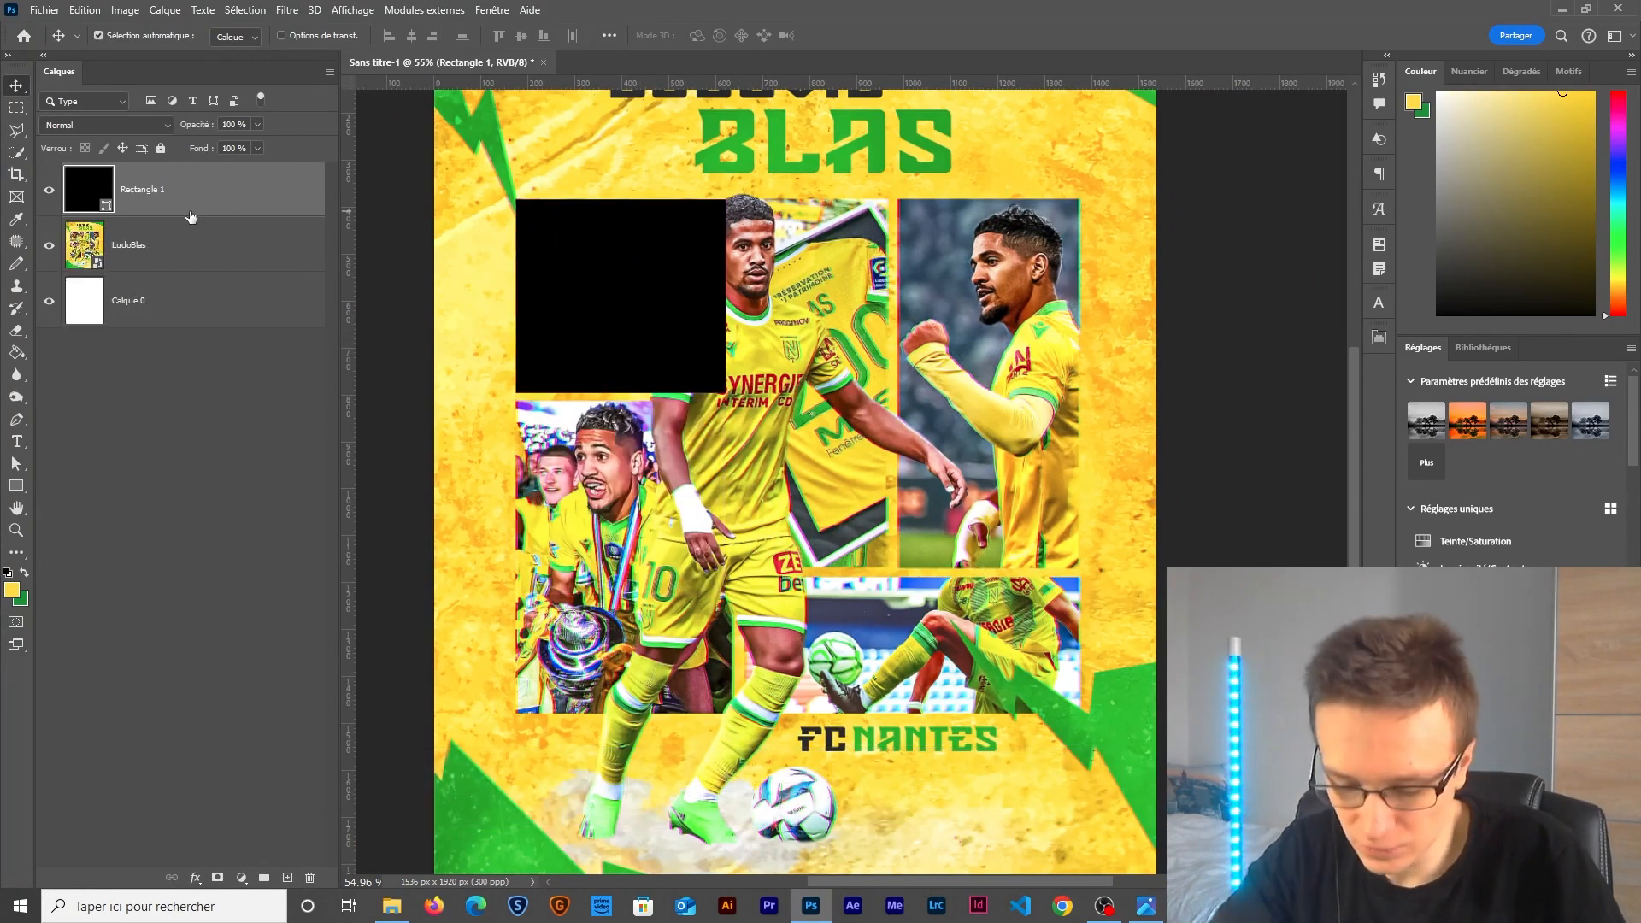
pyautogui.hotkey('ctrl', 'j')
pyautogui.moveTo(630, 350); pyautogui.dragTo(619, 711)
pyautogui.press('u')
pyautogui.scroll(3, 711, 551)
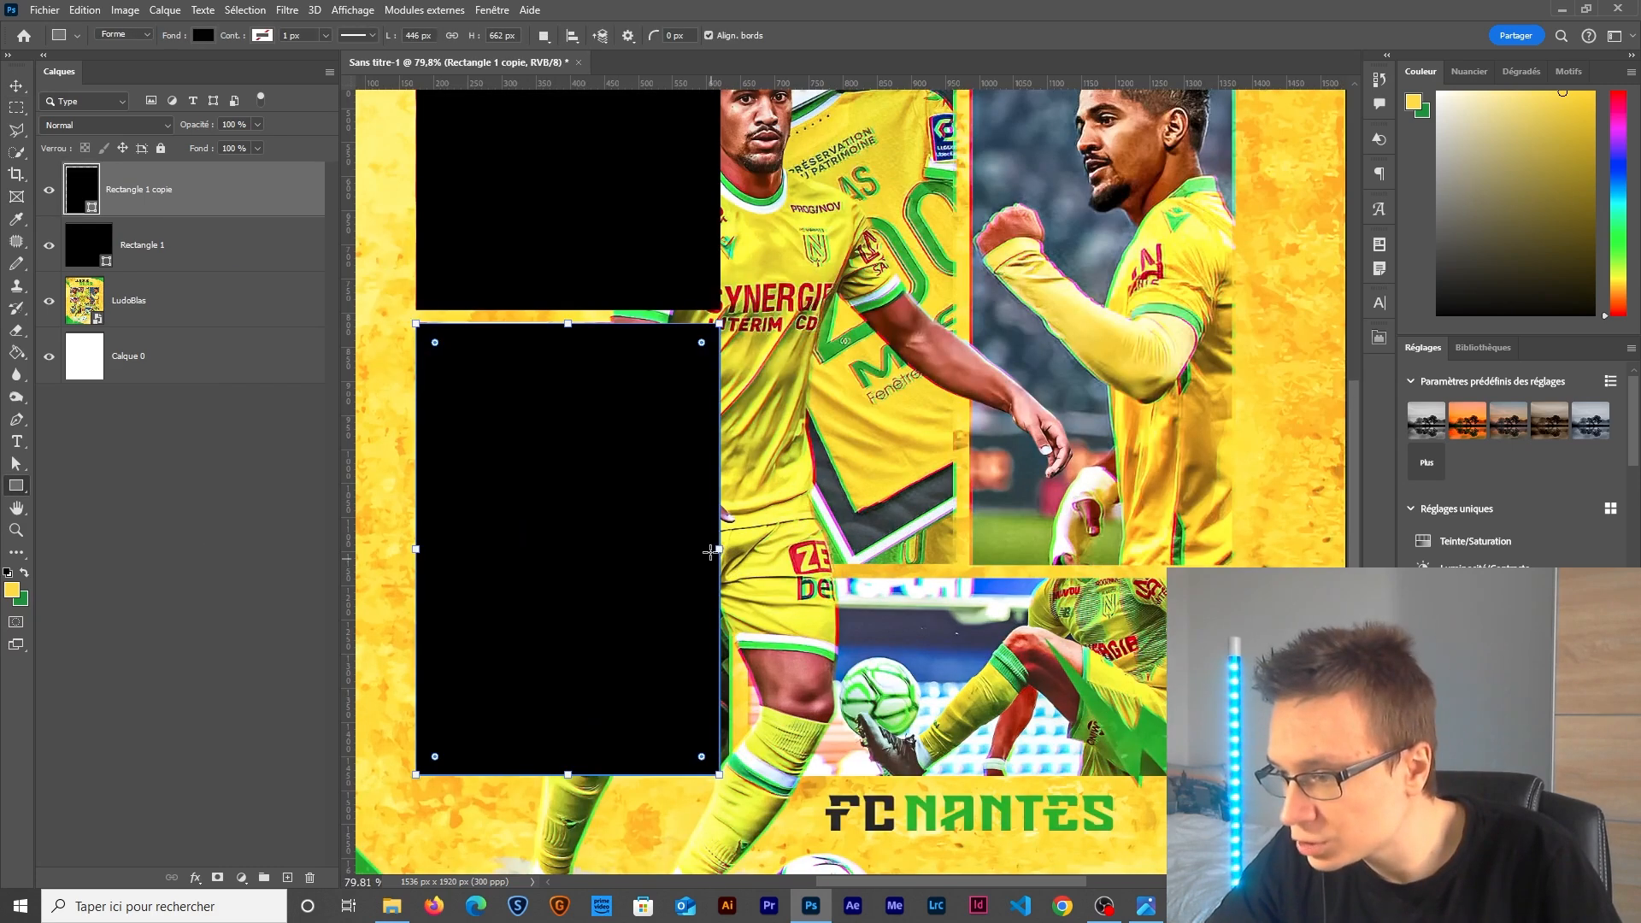
pyautogui.moveTo(716, 554); pyautogui.dragTo(726, 554)
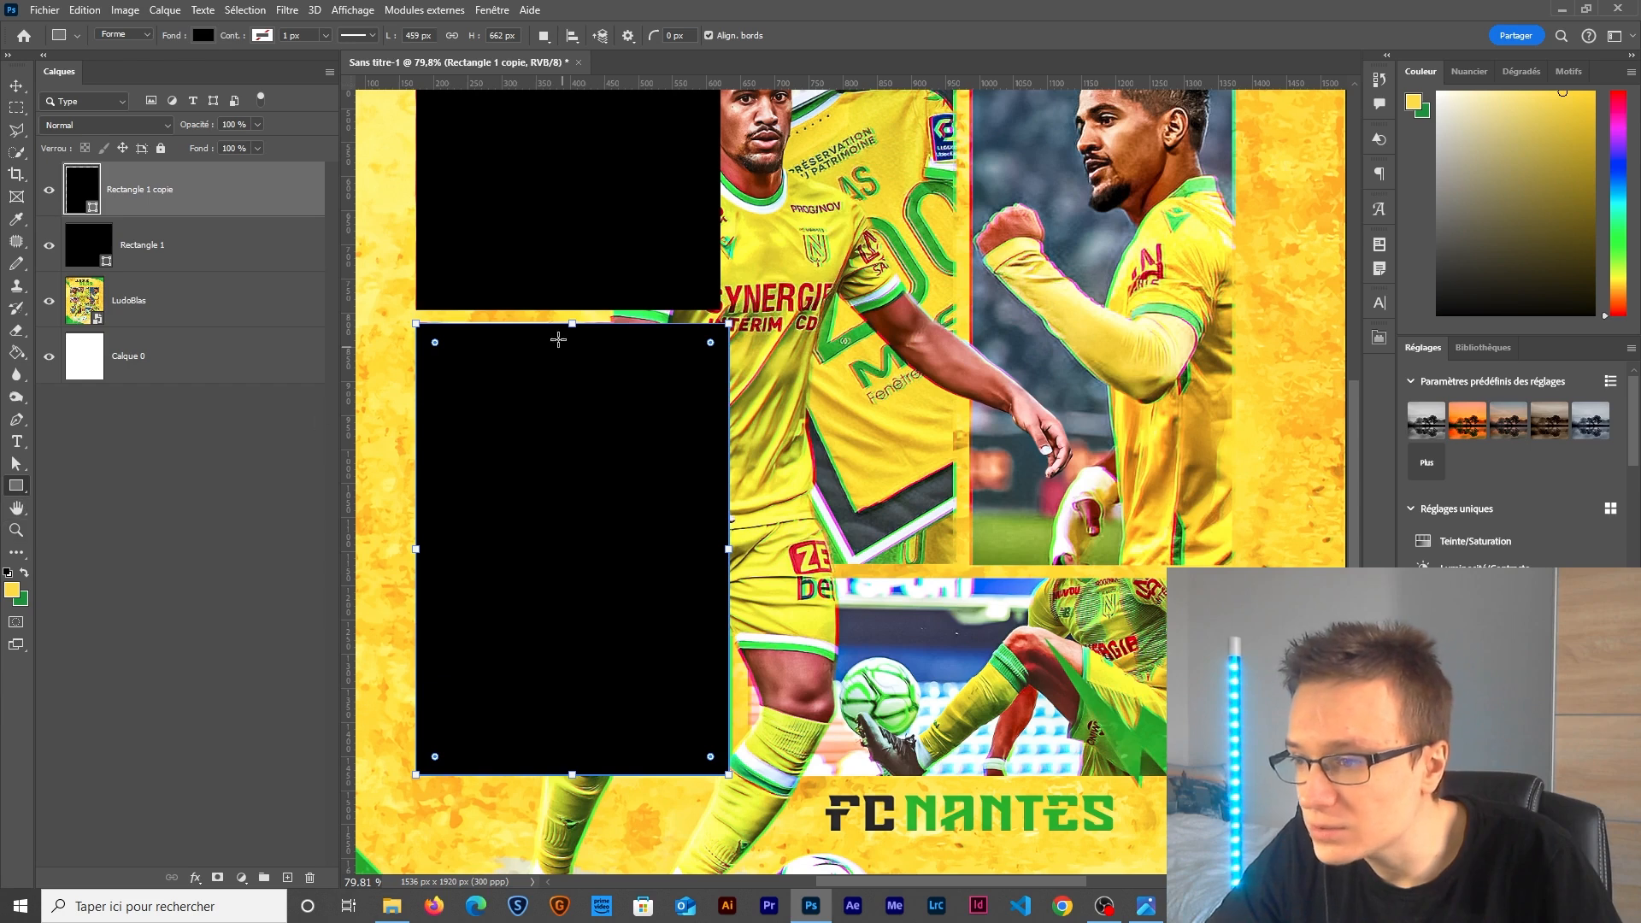
pyautogui.moveTo(573, 324)
pyautogui.mouseDown()
pyautogui.moveTo(572, 380)
pyautogui.moveTo(572, 322)
pyautogui.mouseUp()
# Widen the upper-left black rectangle to 459 px to match the one below it.
pyautogui.moveTo(647, 264); pyautogui.dragTo(642, 522)
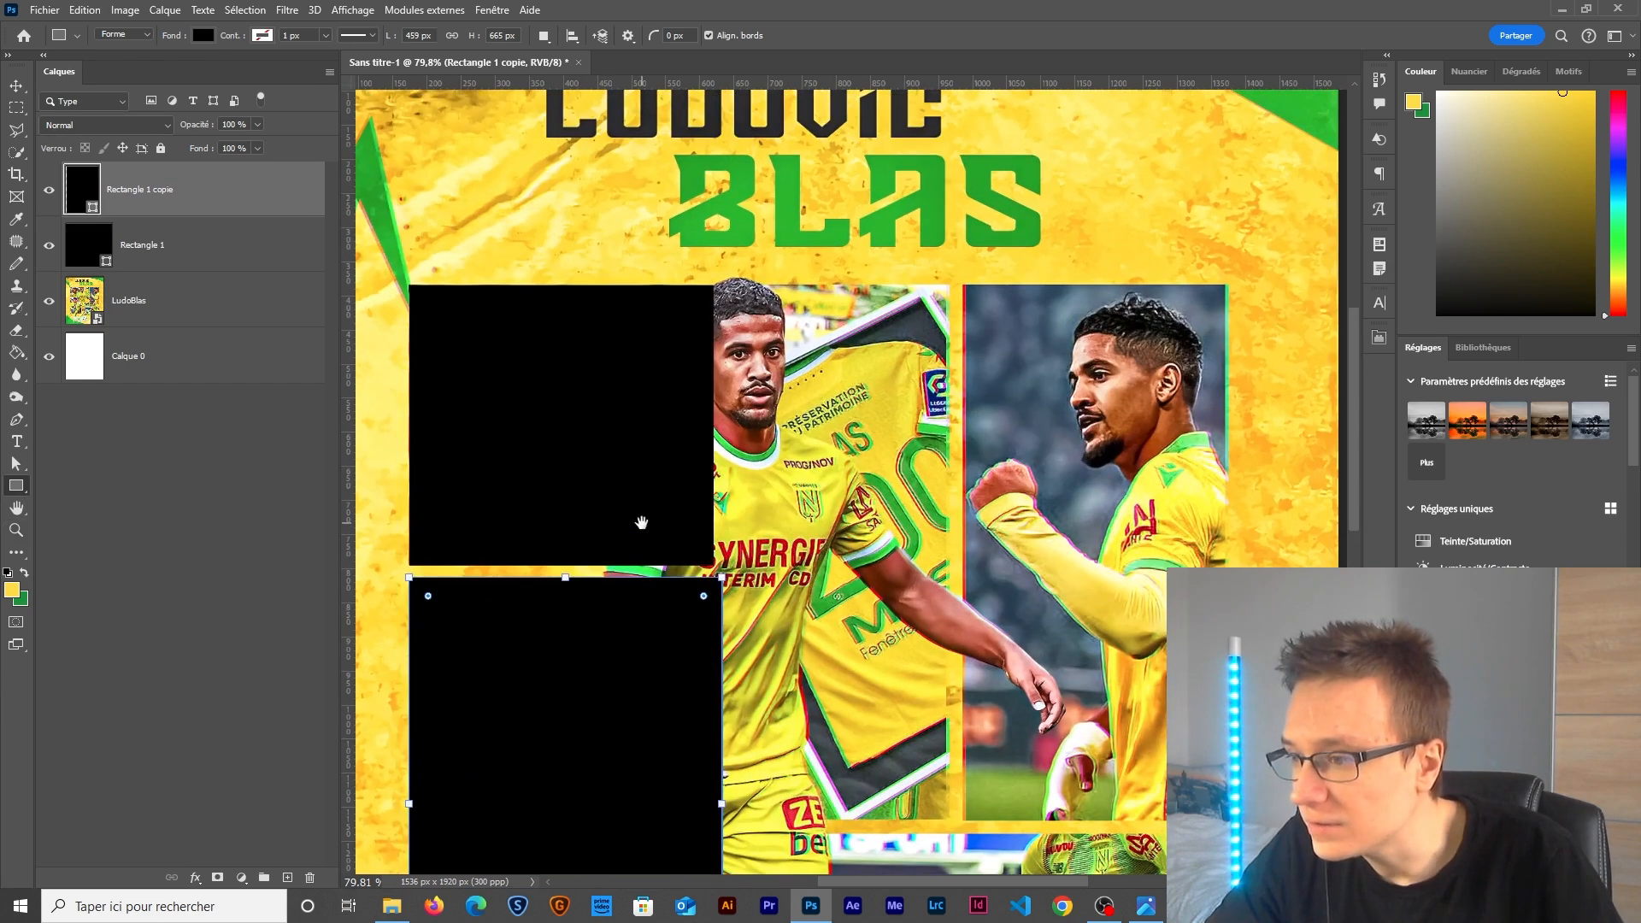
pyautogui.click(141, 247)
pyautogui.moveTo(710, 429); pyautogui.dragTo(722, 429)
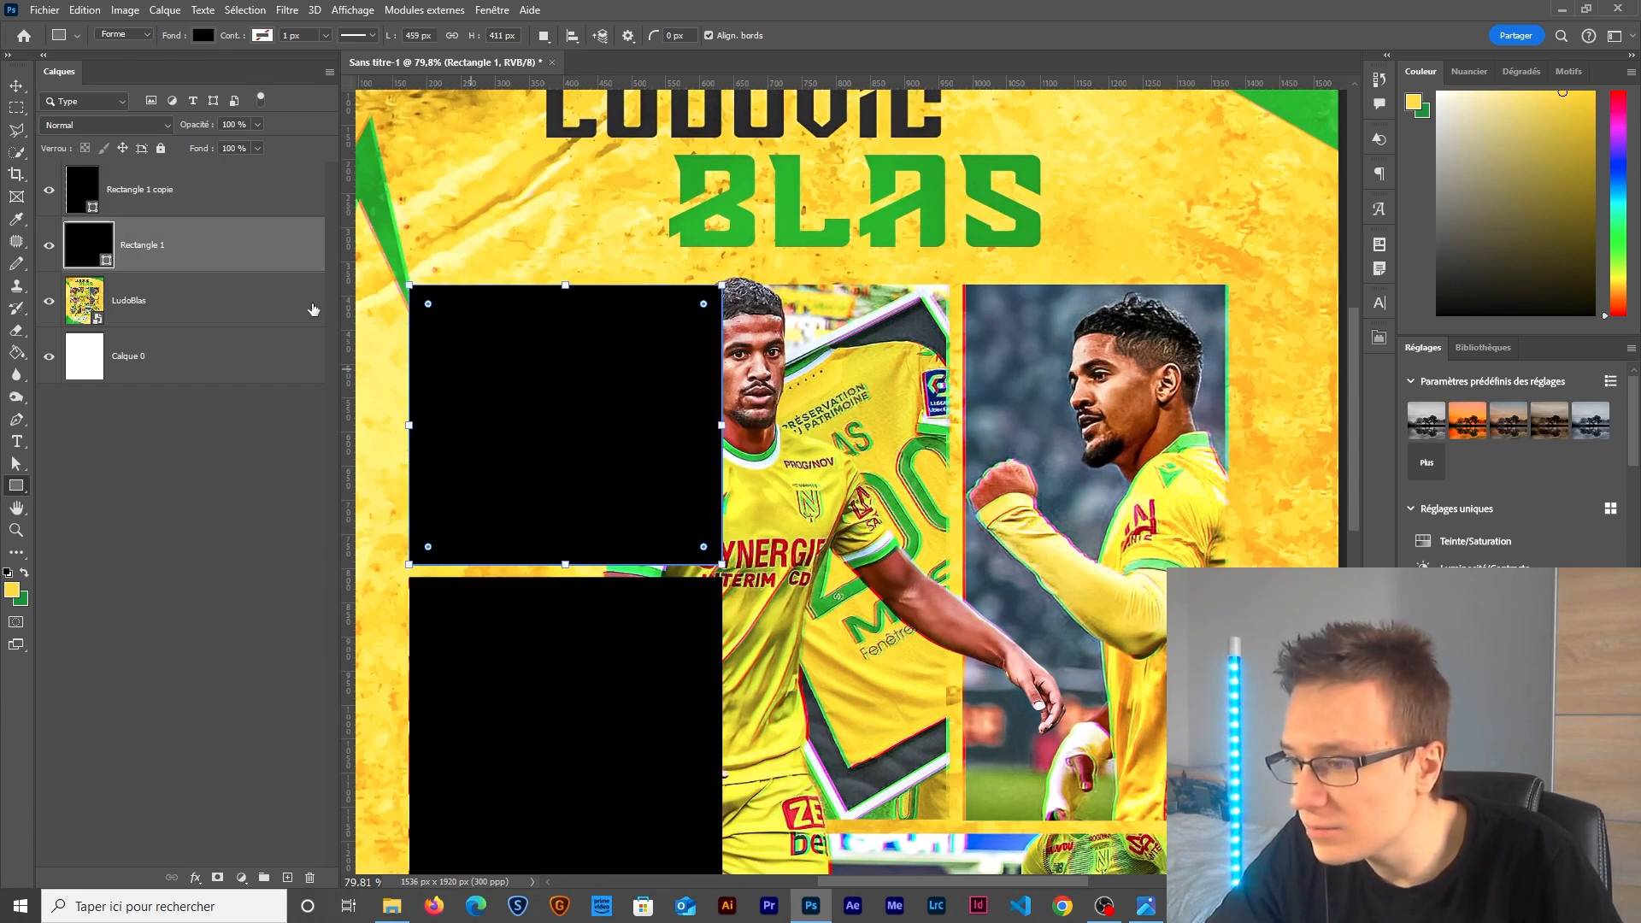
# Duplicate the lower-left rectangle over the tall photo on the poster's right side and resize the copy to cover that photo.
pyautogui.press('v')
pyautogui.scroll(-3, 432, 355)
pyautogui.click(219, 209)
pyautogui.moveTo(587, 671); pyautogui.dragTo(903, 486)
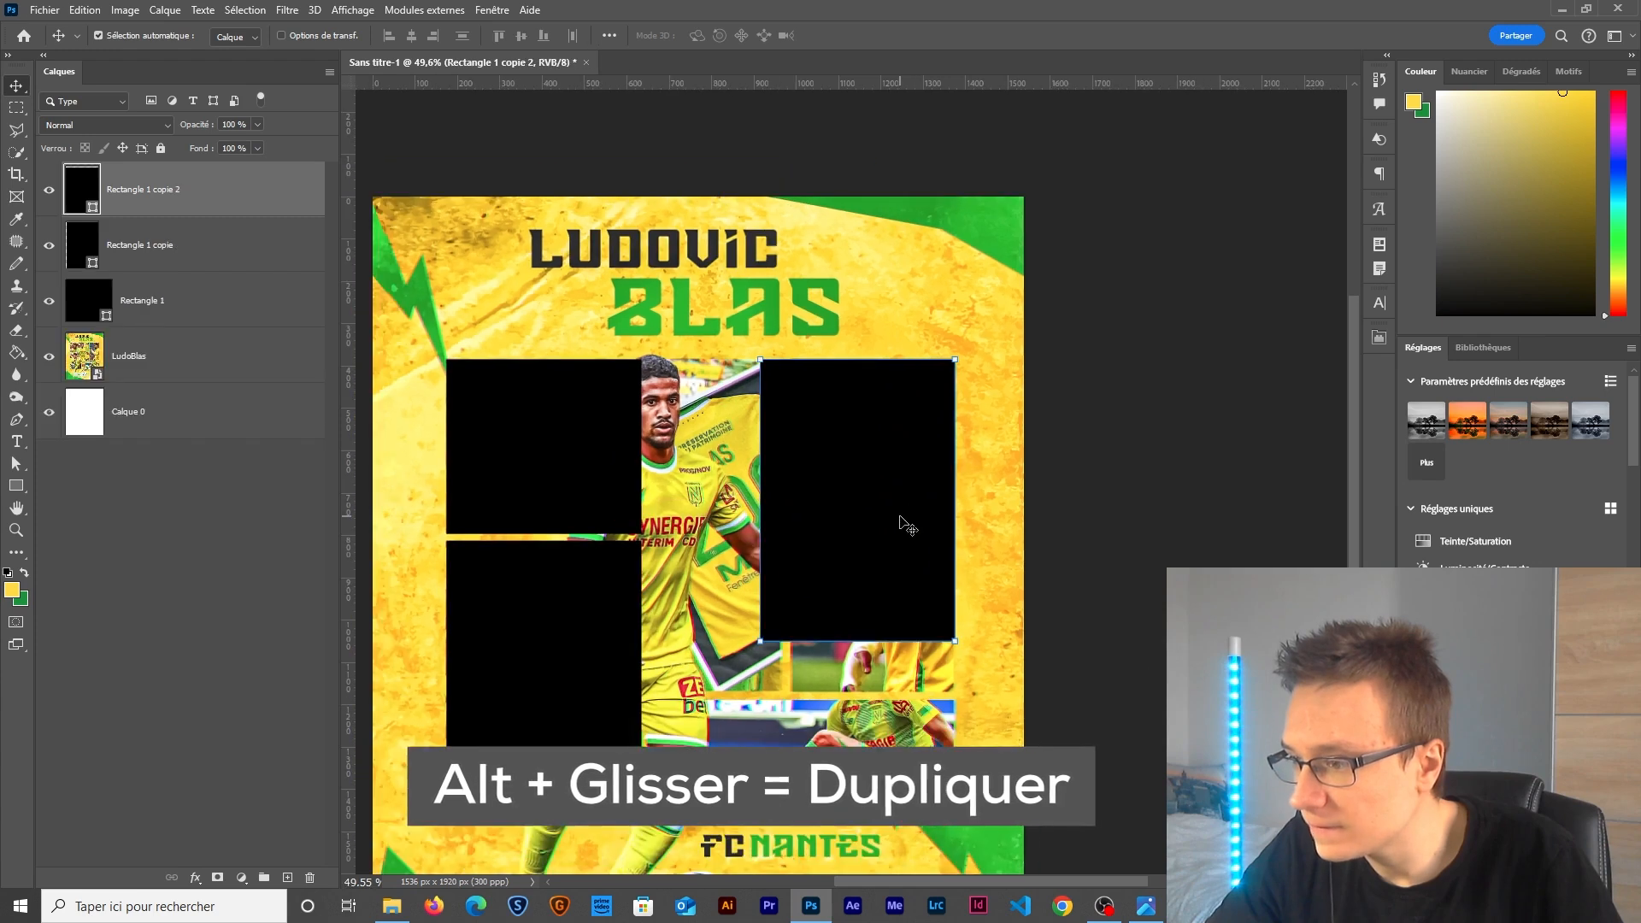
pyautogui.click(16, 486)
pyautogui.moveTo(765, 505)
pyautogui.mouseDown()
pyautogui.moveTo(798, 480)
pyautogui.moveTo(795, 512)
pyautogui.mouseUp()
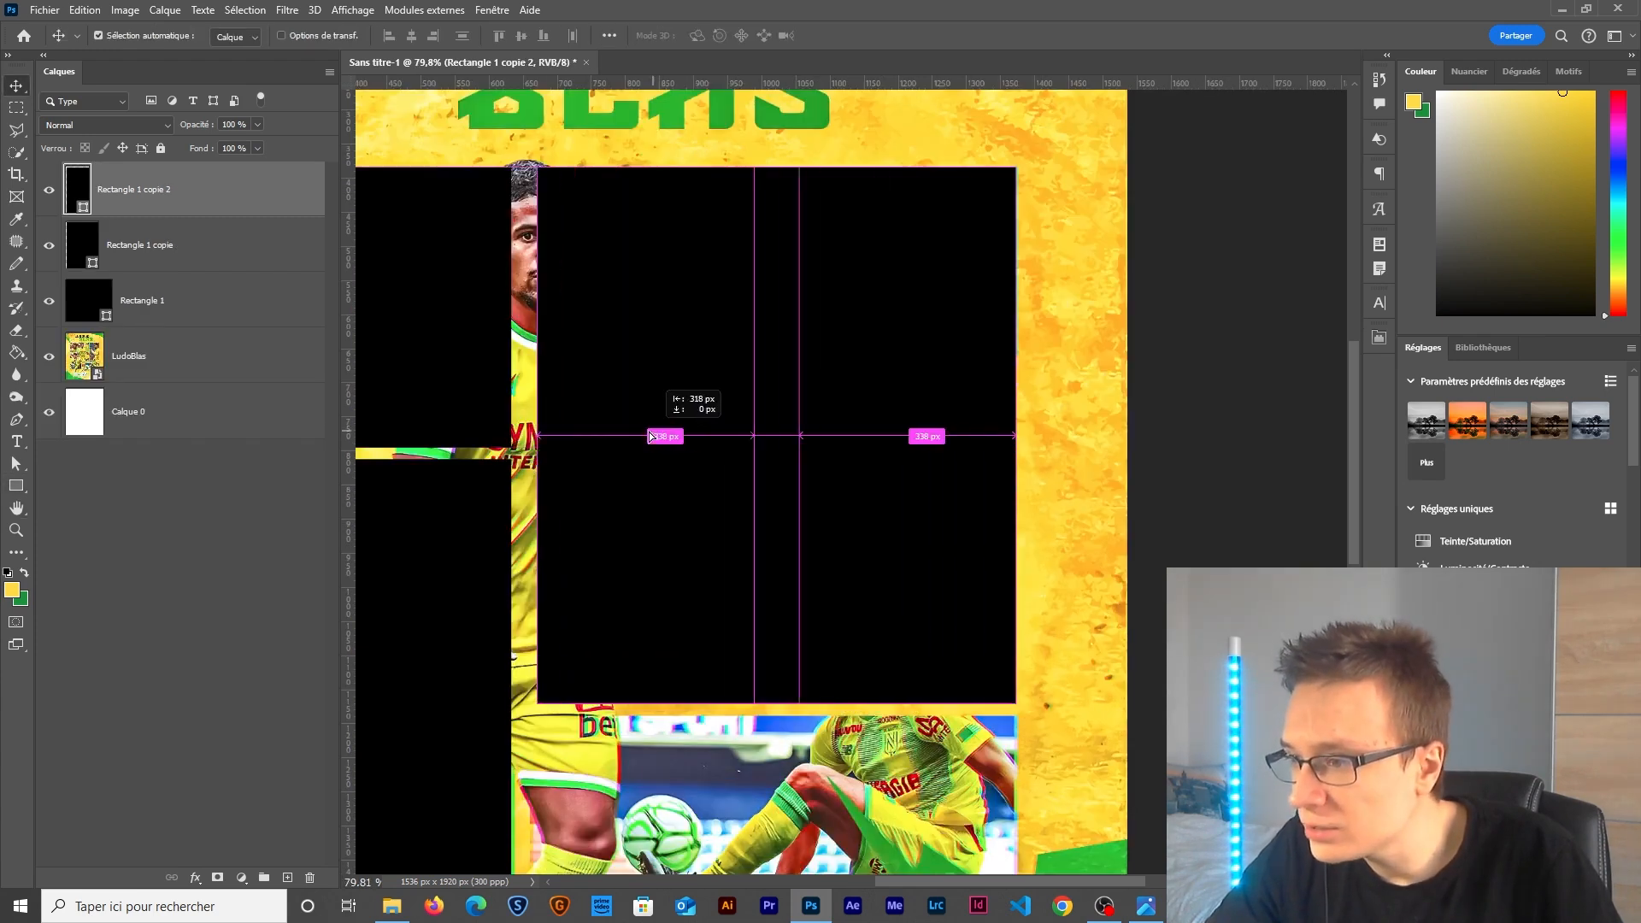
# Duplicate the tall right rectangle into the middle column over the shirt photo and resize the copy to about 316 × 786 px.
pyautogui.moveTo(651, 436)
pyautogui.mouseDown()
pyautogui.moveTo(604, 432)
pyautogui.moveTo(623, 440)
pyautogui.mouseUp()
pyautogui.press('u')
pyautogui.moveTo(489, 439); pyautogui.dragTo(522, 438)
pyautogui.moveTo(751, 435)
pyautogui.mouseDown()
pyautogui.moveTo(703, 435)
pyautogui.moveTo(736, 436)
pyautogui.mouseUp()
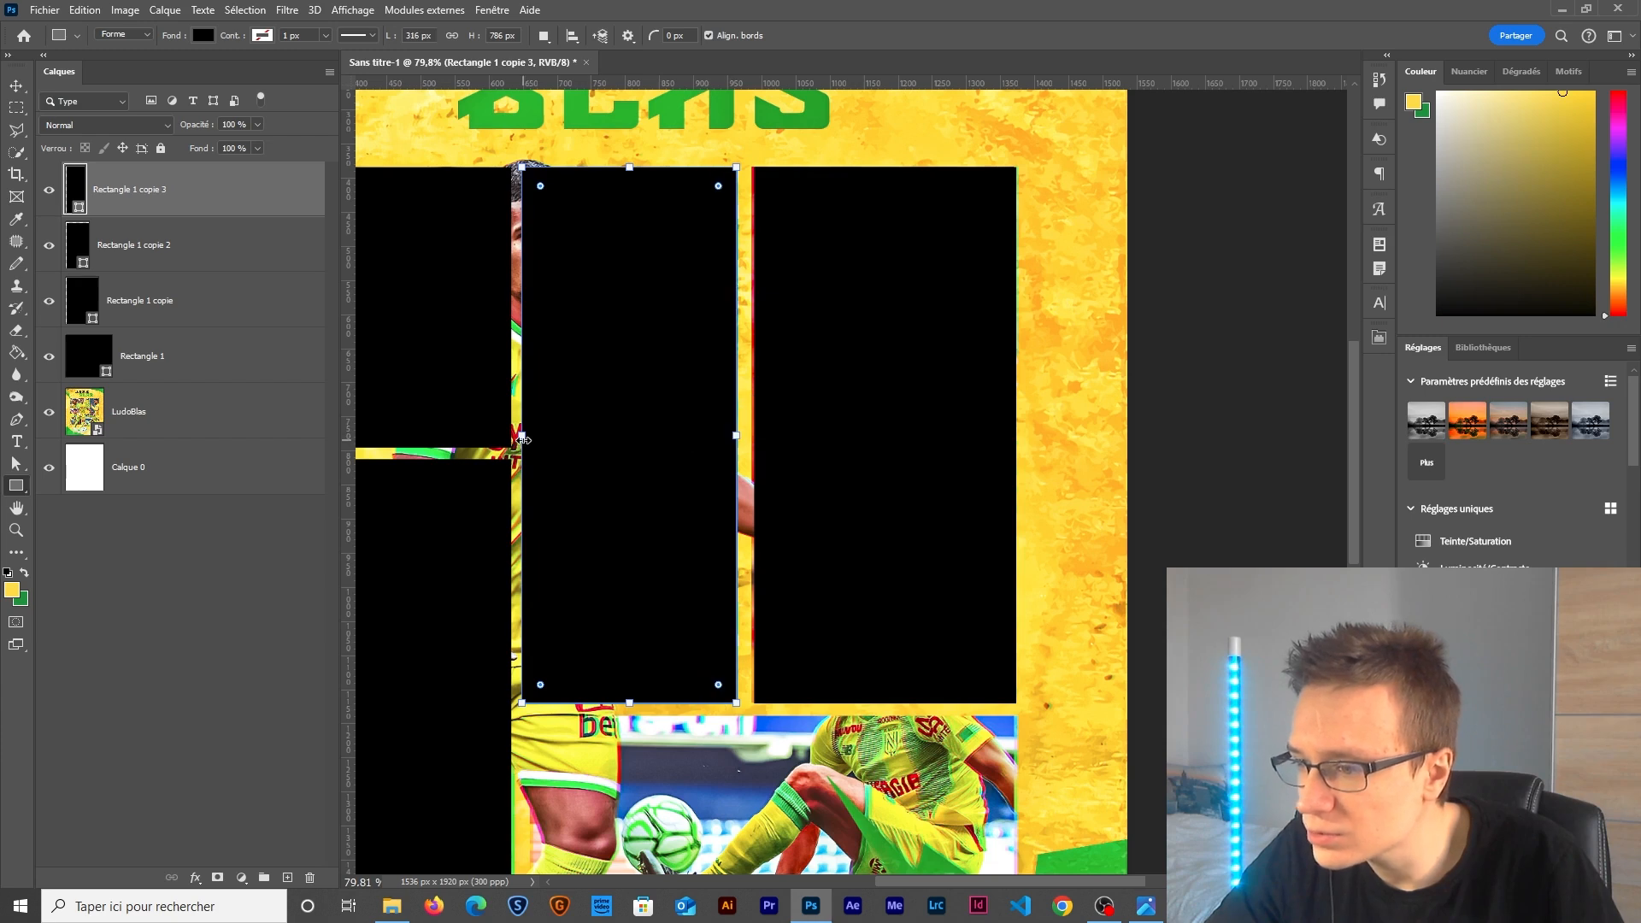
pyautogui.moveTo(523, 440); pyautogui.dragTo(557, 433)
pyautogui.hotkey('ctrl', 'z')
# Duplicate the upper-left rectangle over the bottom-right photo and resize the copy to about 717 × 288 px, leaving even gaps around it.
pyautogui.scroll(-3, 606, 265)
pyautogui.press('v')
pyautogui.moveTo(446, 318); pyautogui.dragTo(685, 653)
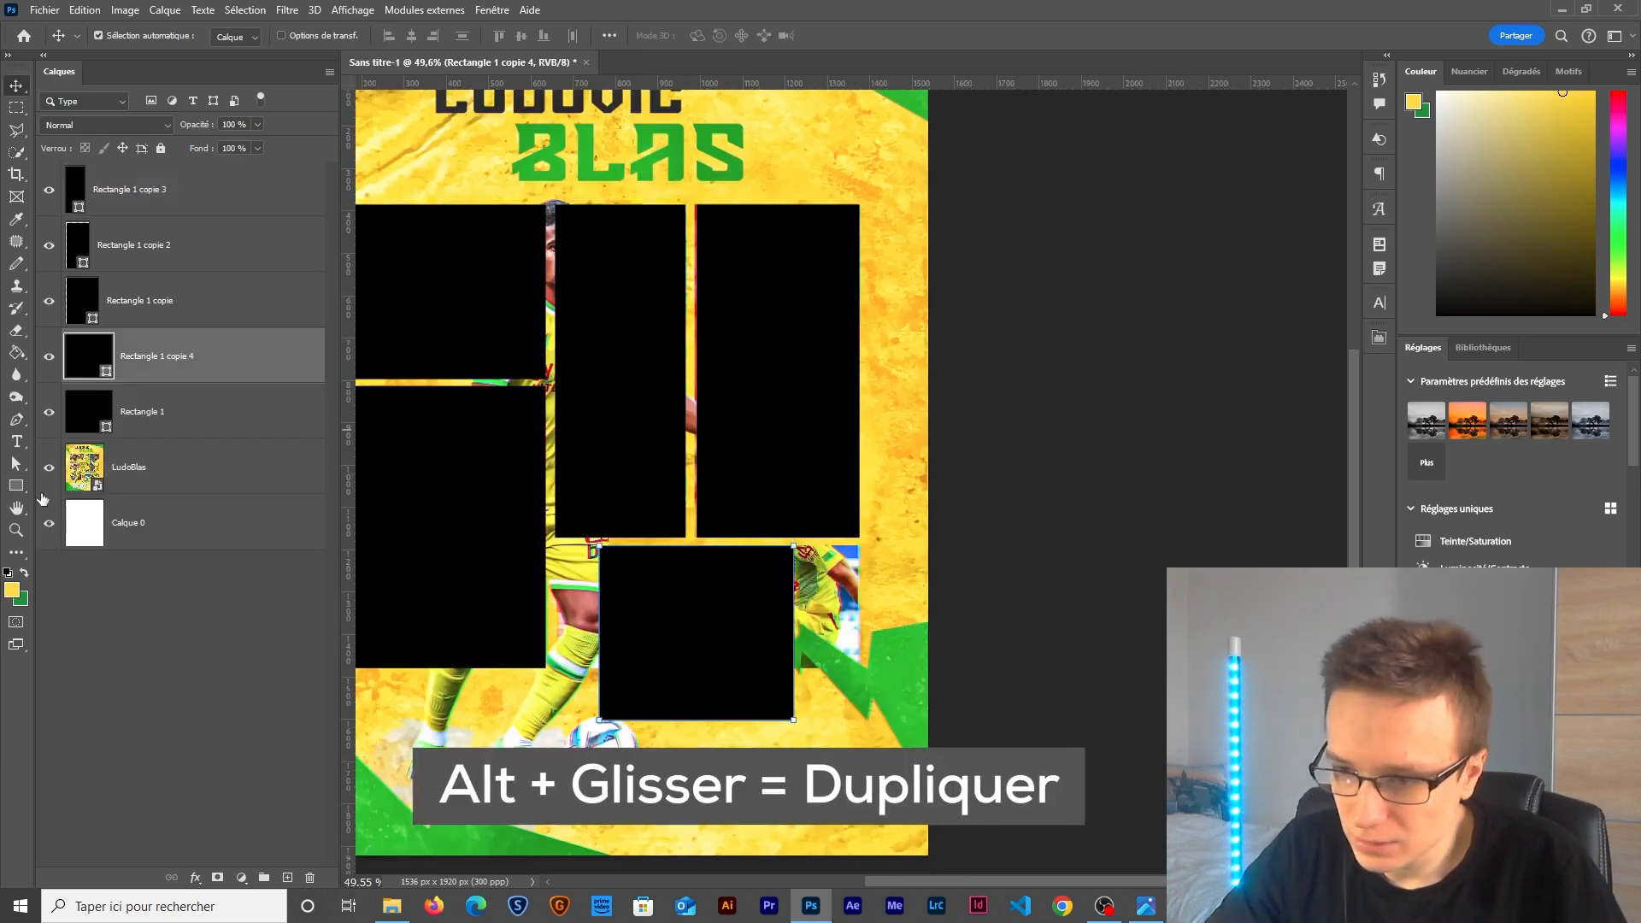
pyautogui.click(16, 485)
pyautogui.moveTo(794, 633); pyautogui.dragTo(858, 631)
pyautogui.moveTo(729, 720); pyautogui.dragTo(729, 667)
pyautogui.scroll(3, 662, 646)
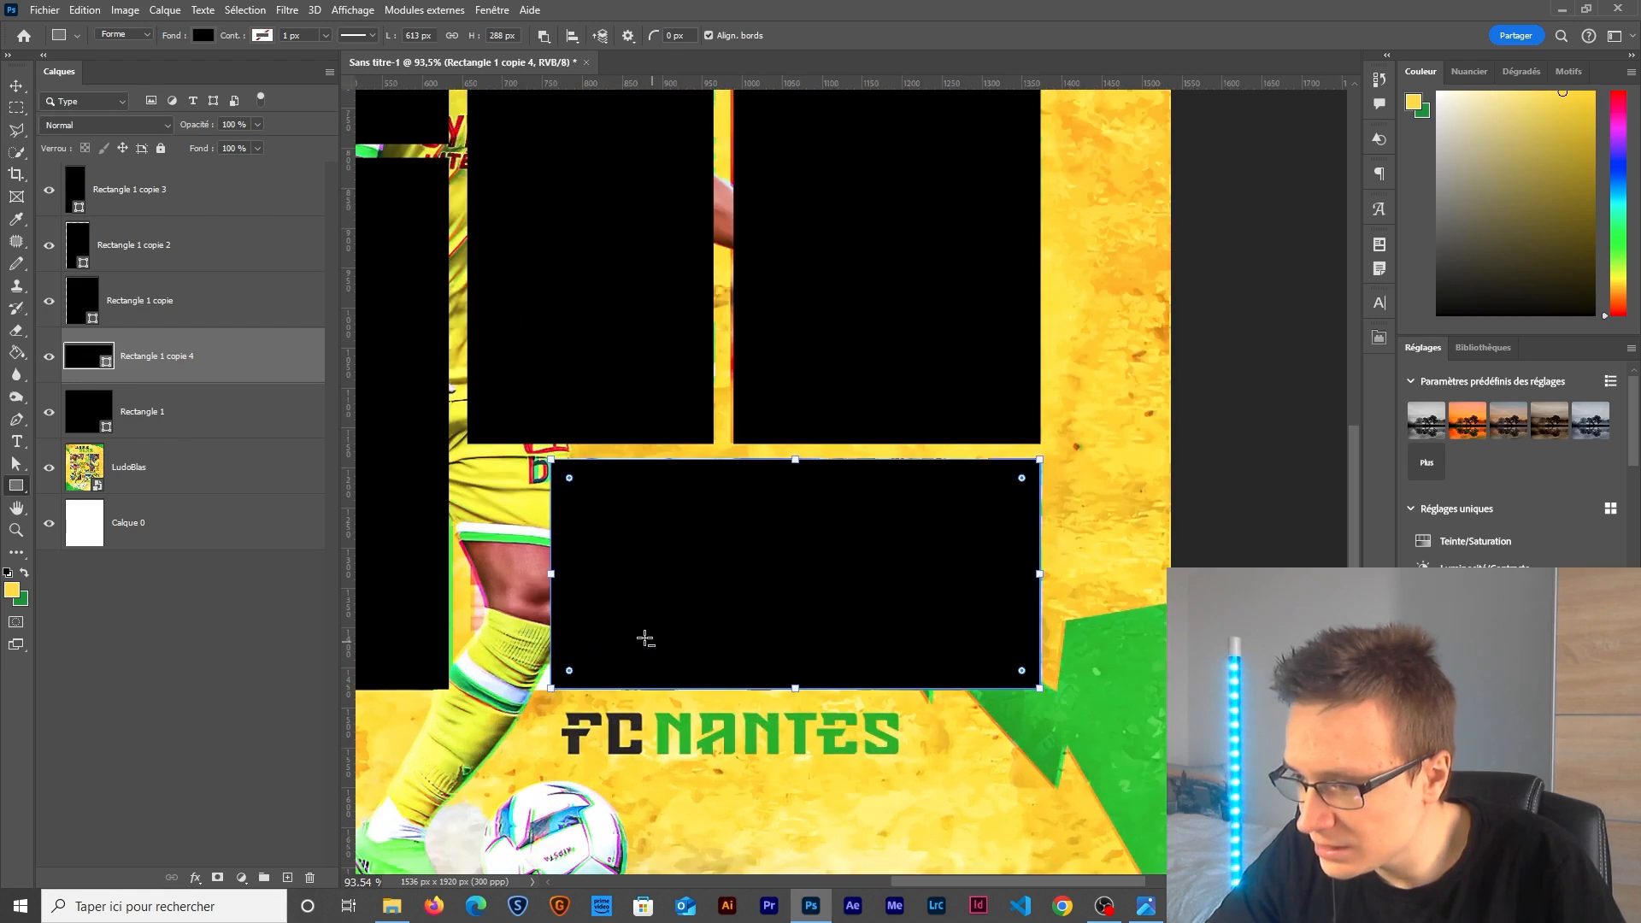
pyautogui.moveTo(552, 576); pyautogui.dragTo(467, 574)
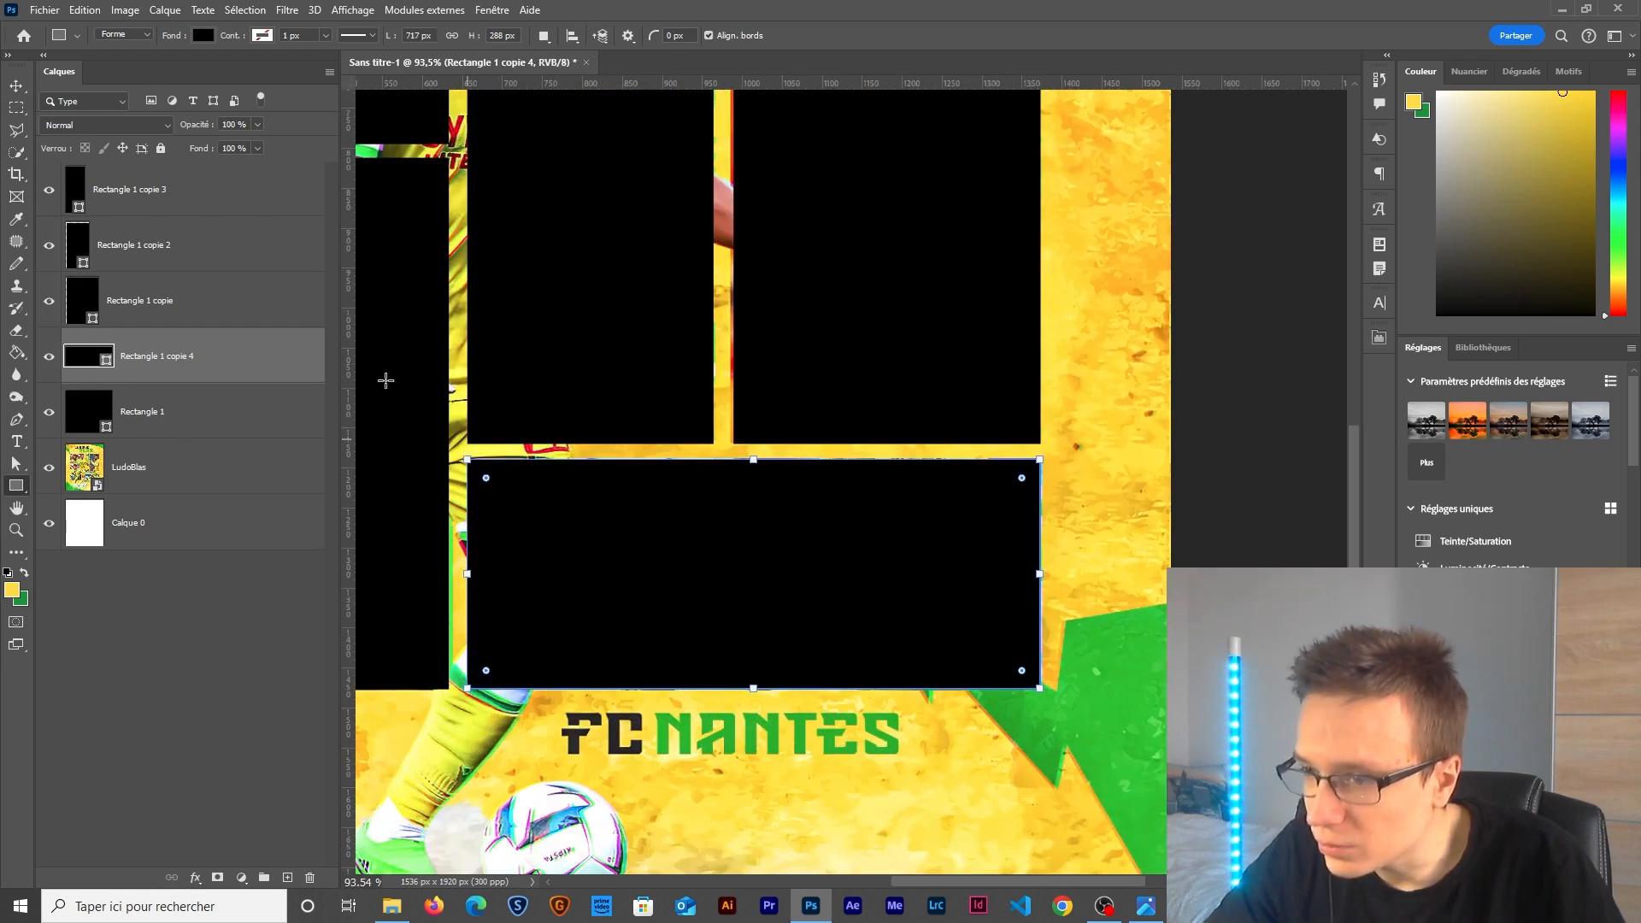
pyautogui.click(17, 85)
pyautogui.scroll(3, 597, 487)
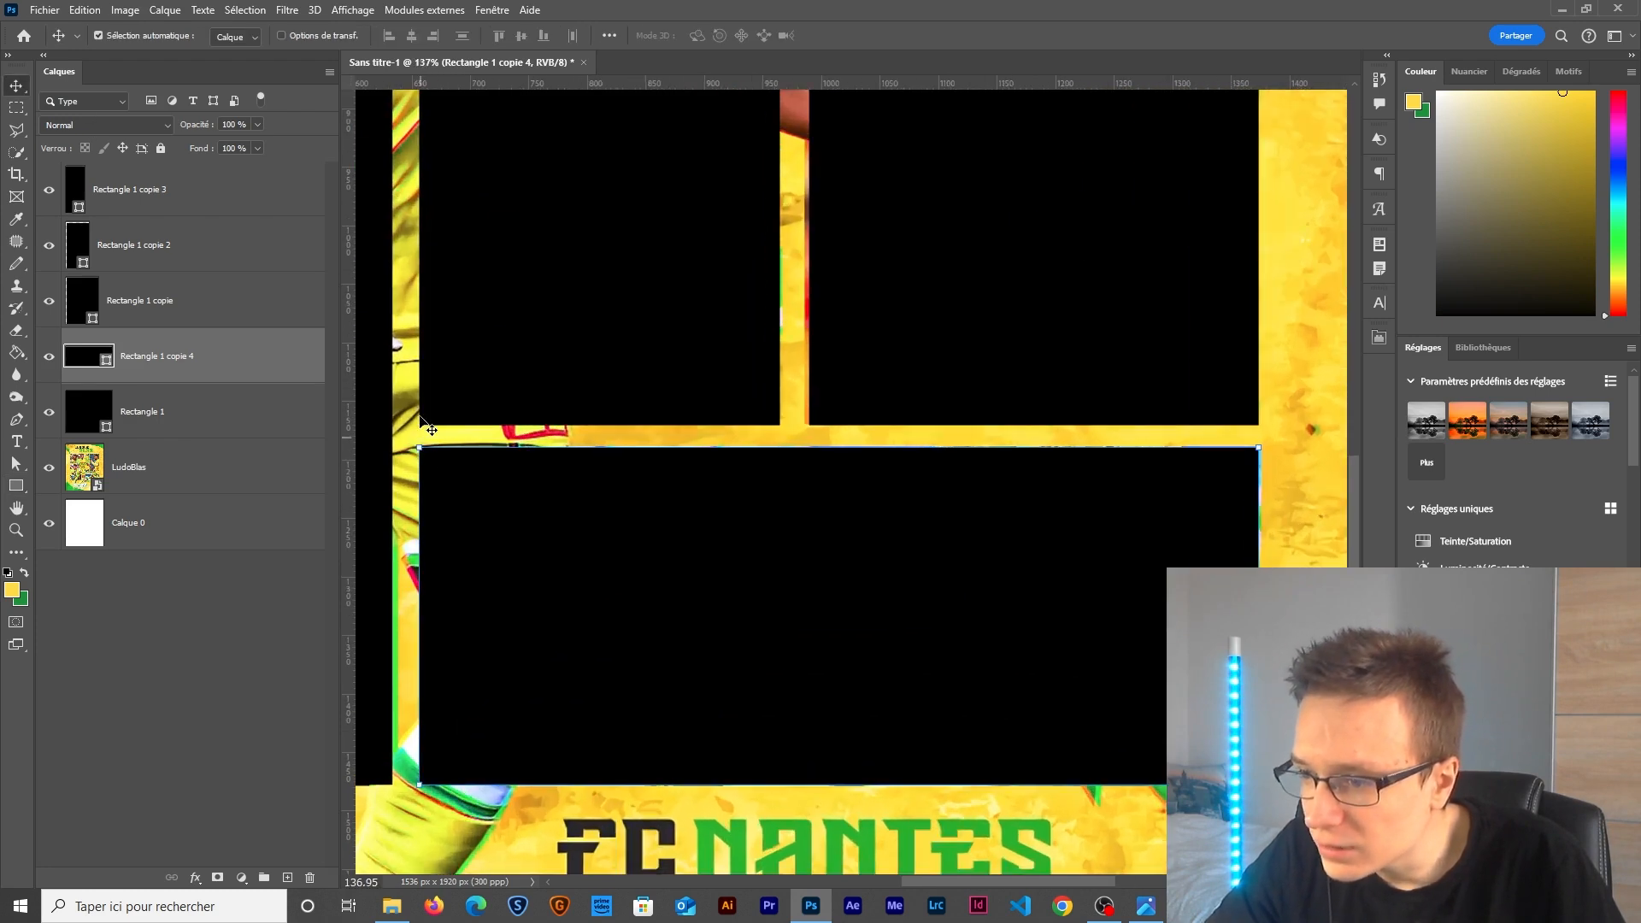
pyautogui.scroll(-5, 818, 543)
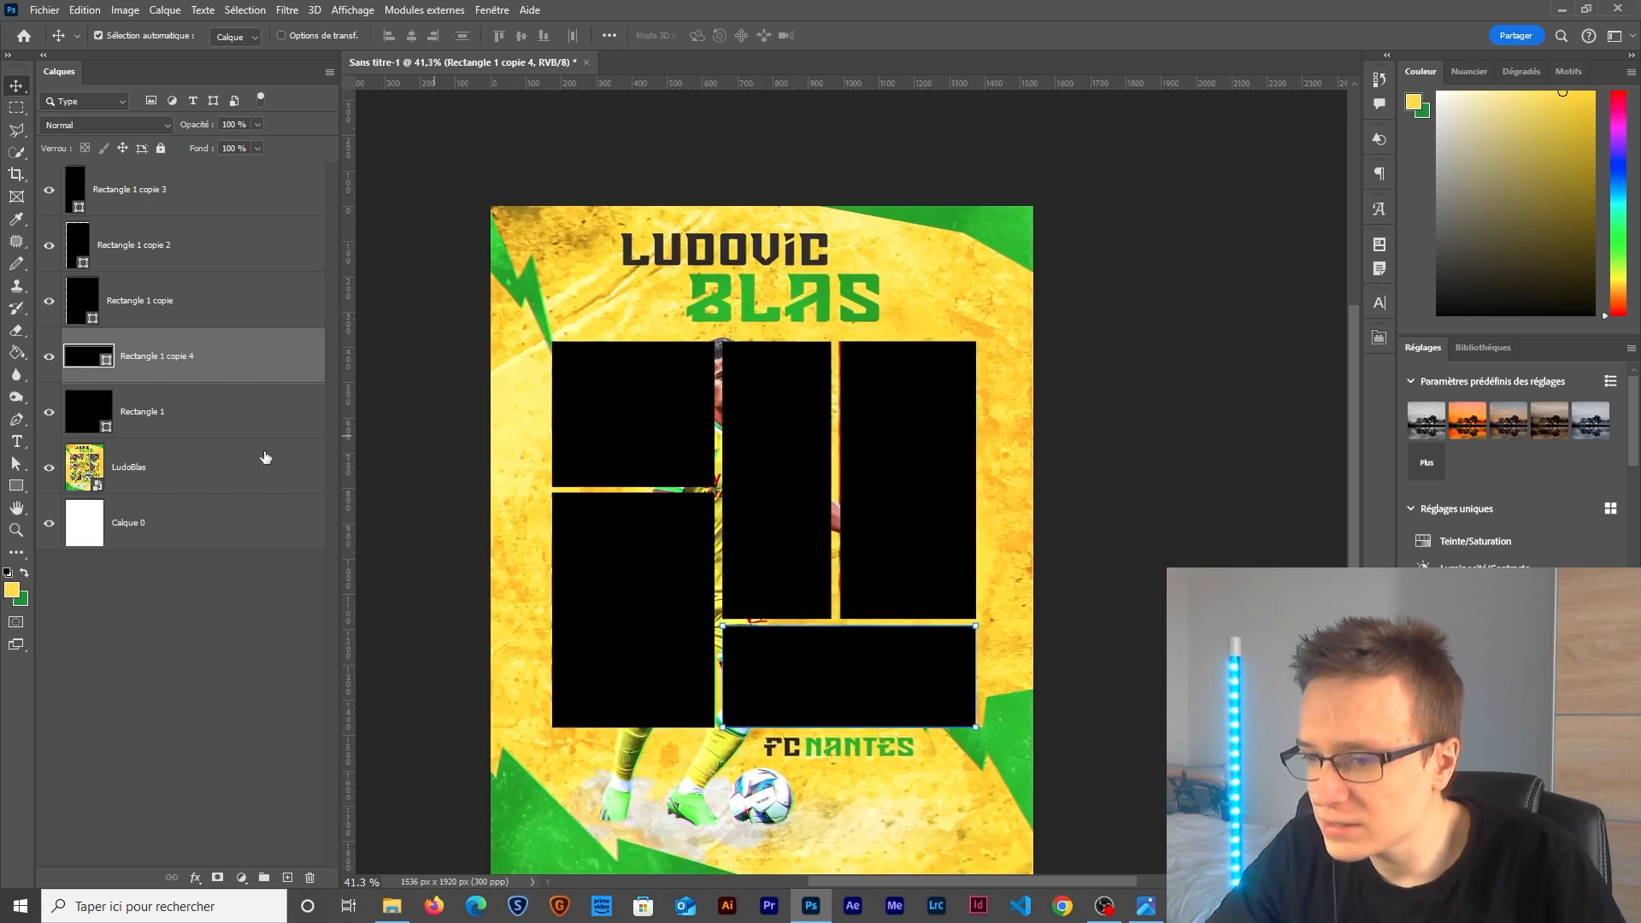
# Hide the reference poster layer and group the five black rectangles into a group named Rectangles.
pyautogui.click(195, 416)
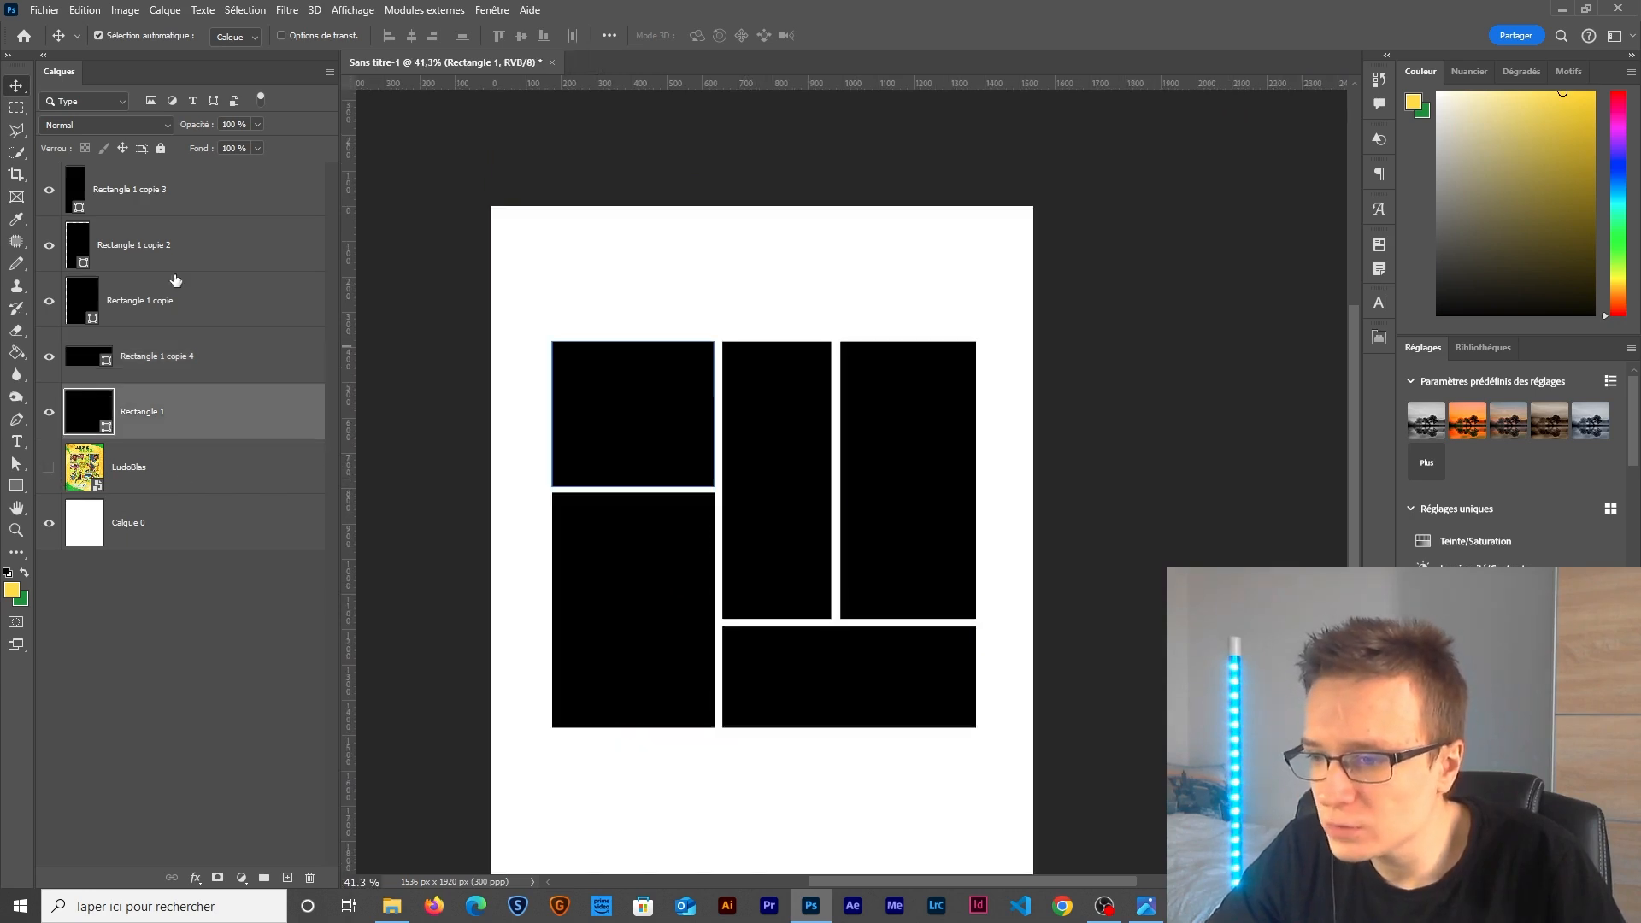
pyautogui.keyDown('shift'); pyautogui.click(156, 202); pyautogui.keyUp('shift')
pyautogui.hotkey('ctrl', 'g')
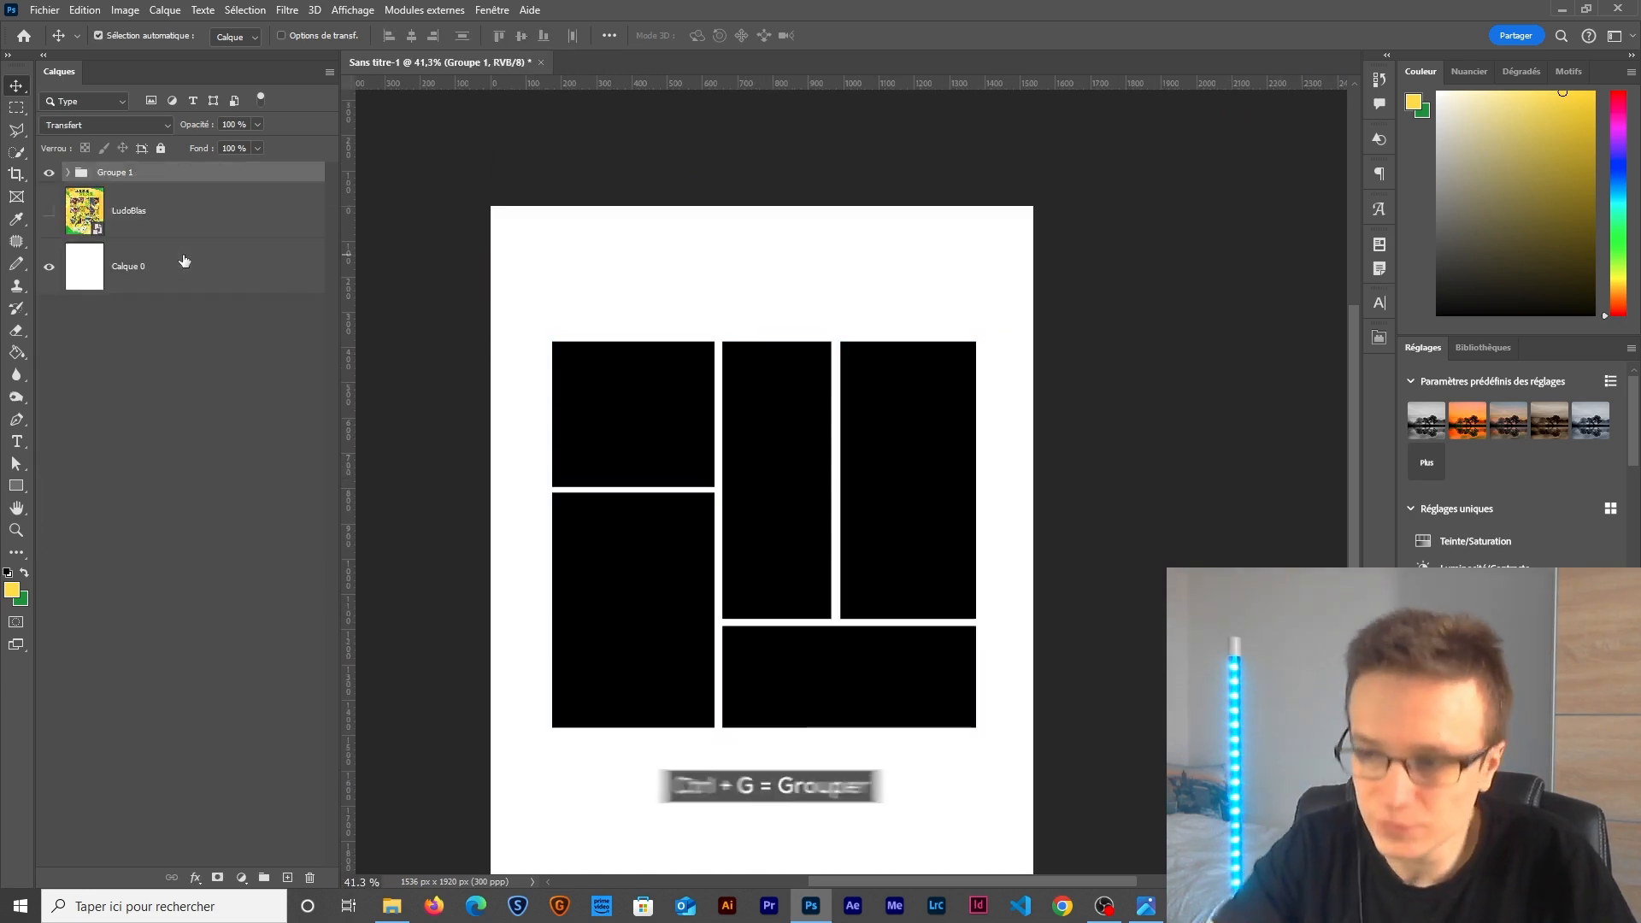
pyautogui.doubleClick(114, 172)
pyautogui.write('Rectangles')
pyautogui.press('Return')
# Distribute the upper-left, middle and tall right rectangles evenly in the horizontal direction.
pyautogui.scroll(1, 755, 419)
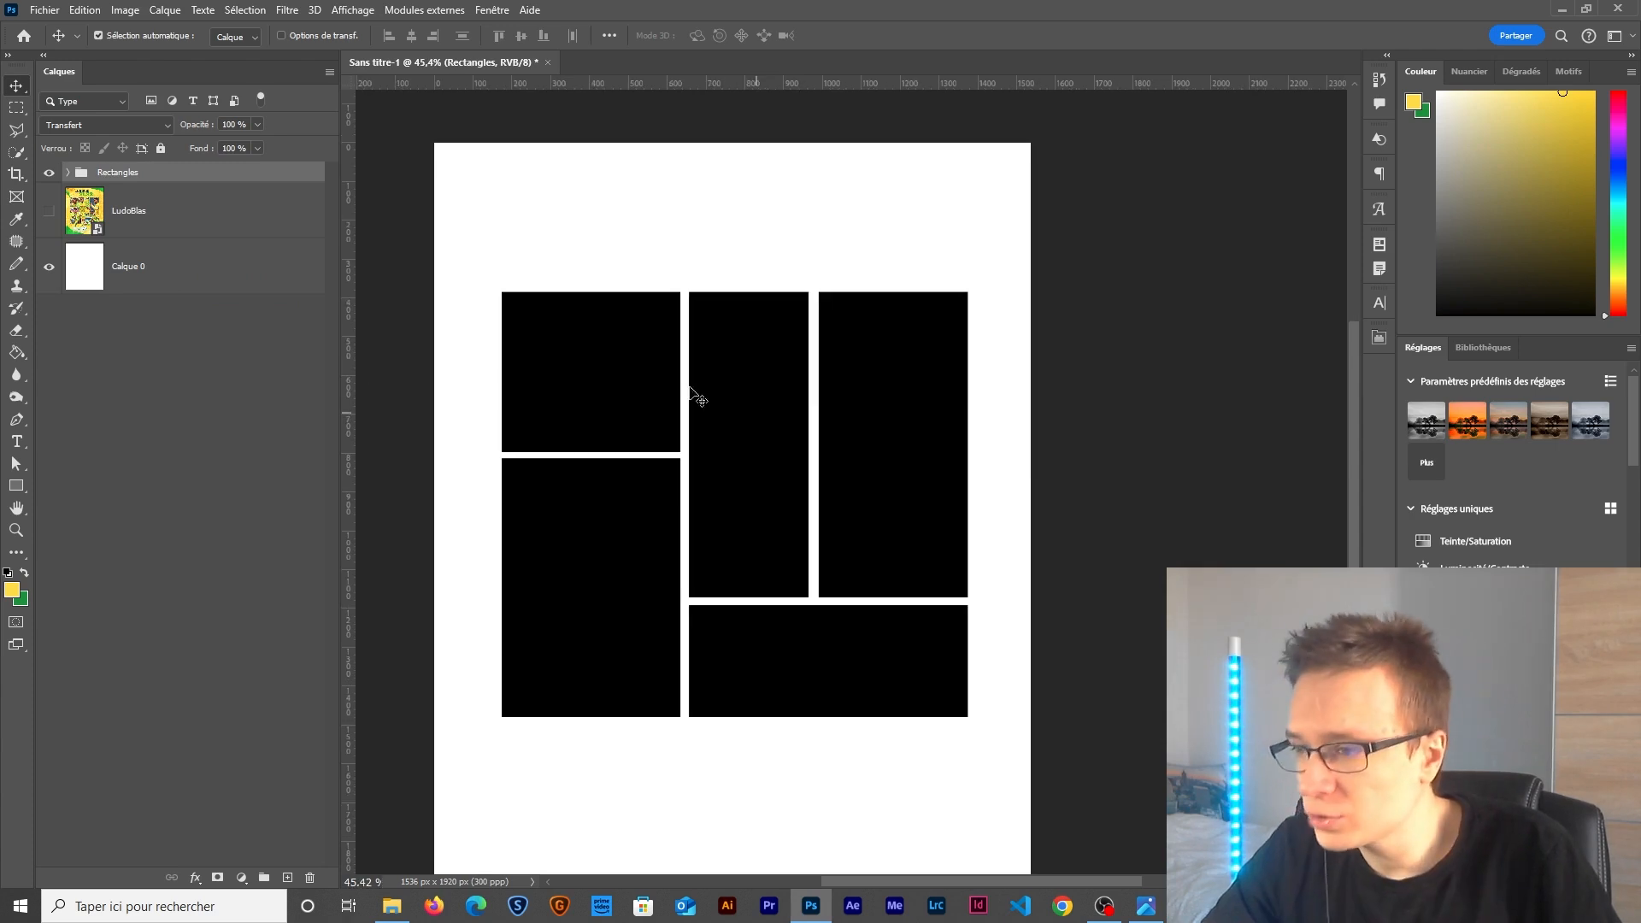
pyautogui.click(597, 365)
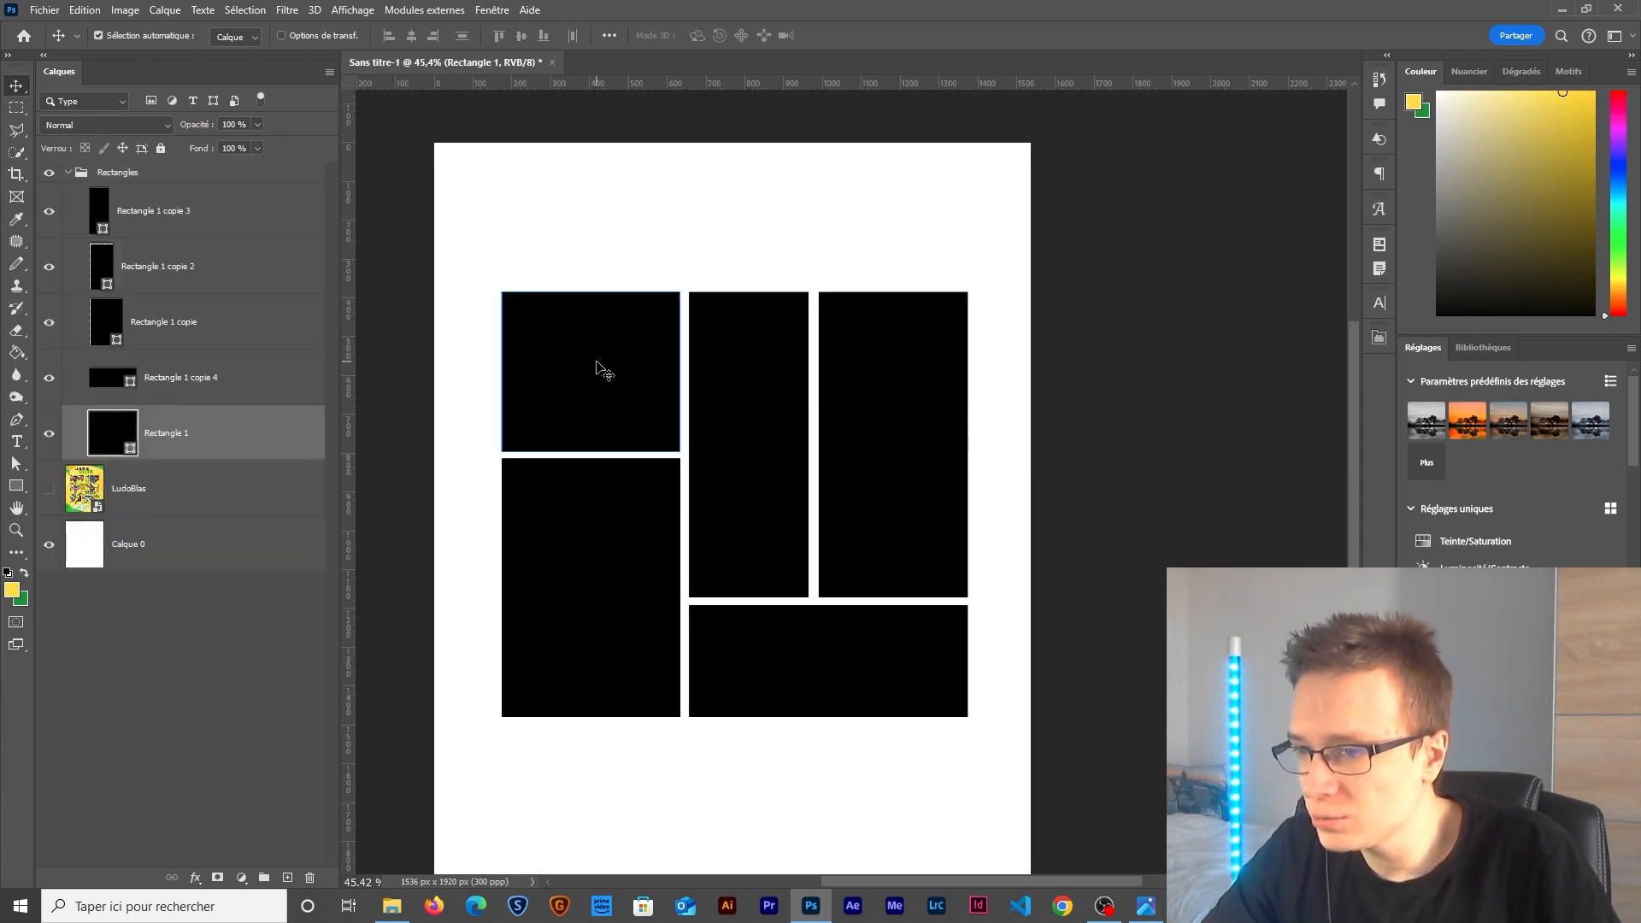
pyautogui.keyDown('shift'); pyautogui.click(763, 408); pyautogui.keyUp('shift')
pyautogui.keyDown('shift'); pyautogui.click(826, 293); pyautogui.keyUp('shift')
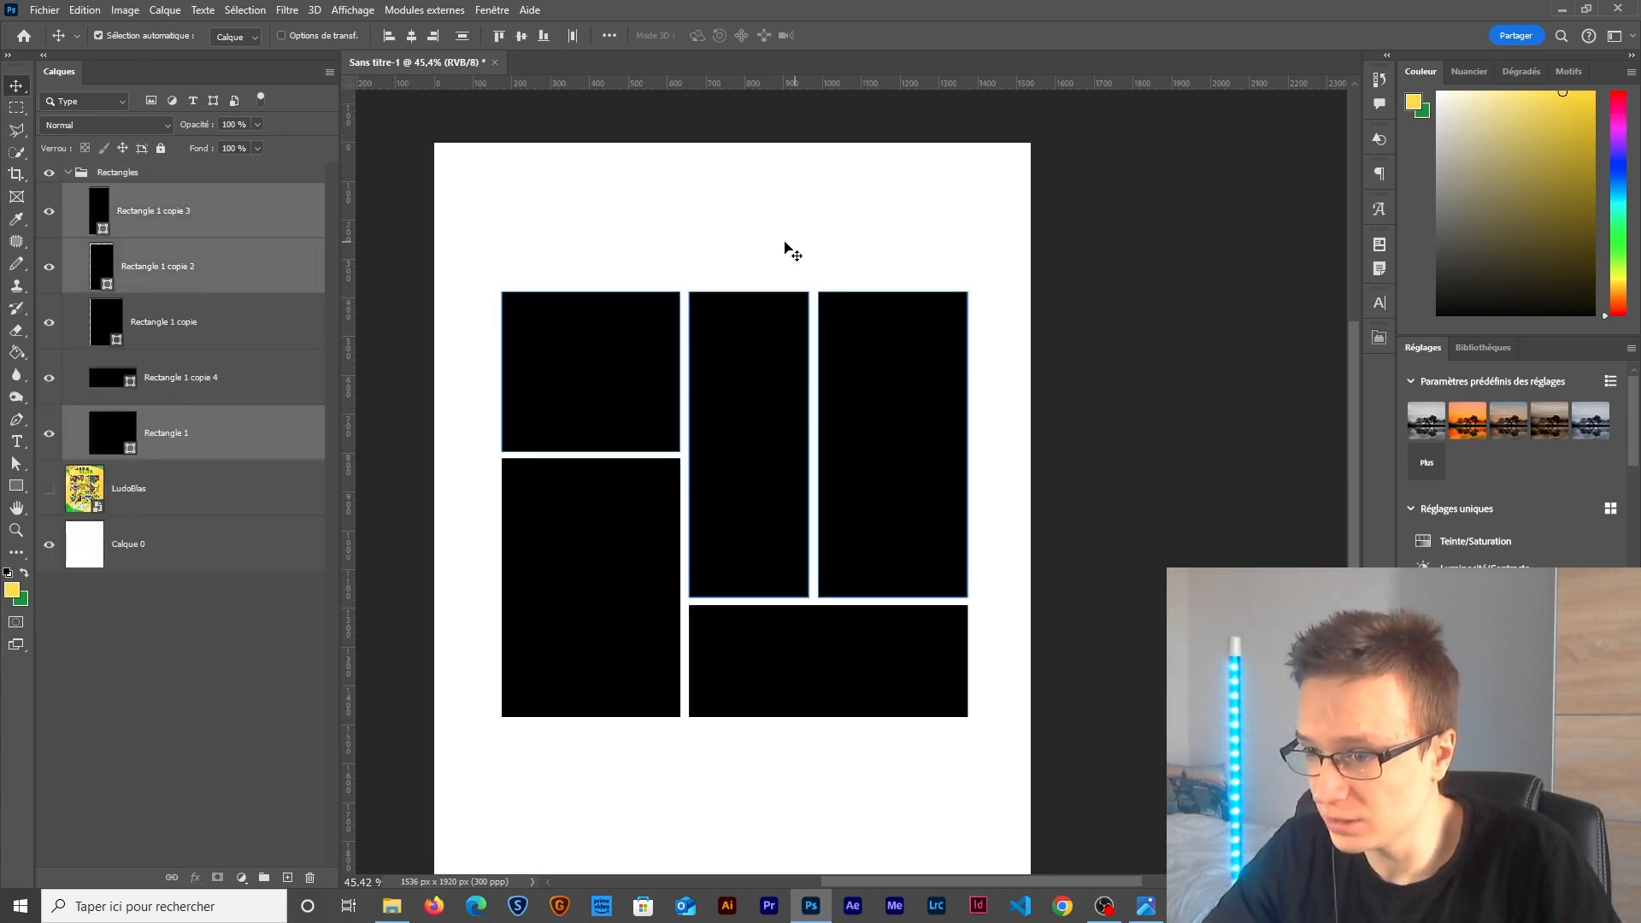
pyautogui.click(573, 36)
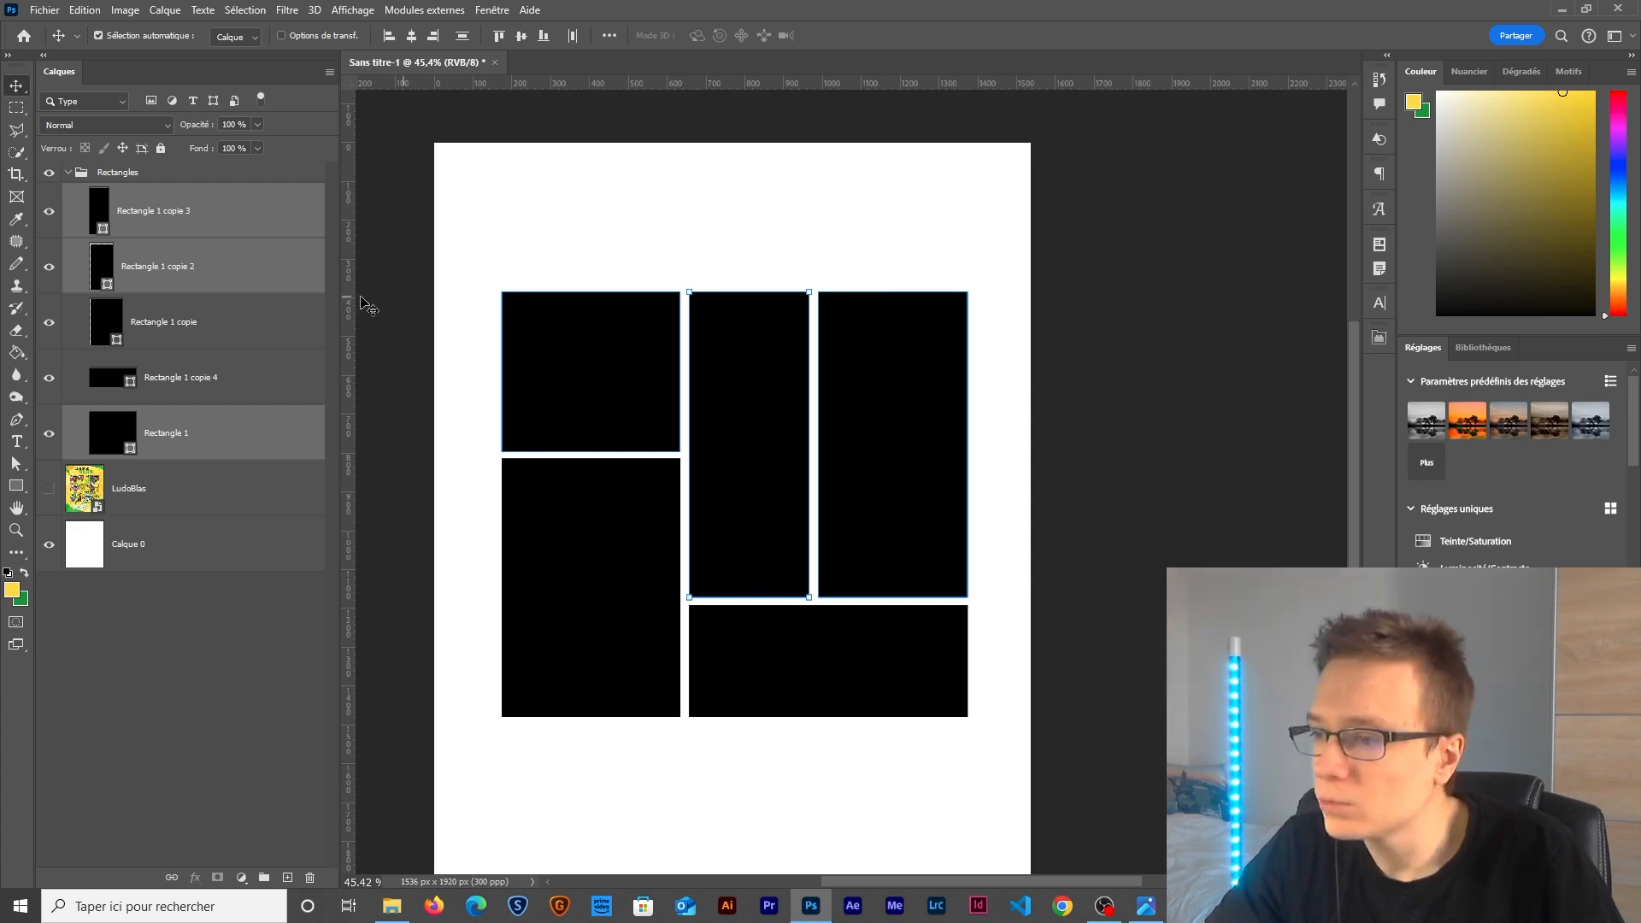
# Draw a small pink spacer of about 15 × 19 px in the gap below the middle rectangle and copy it between the two left rectangles.
pyautogui.click(632, 619)
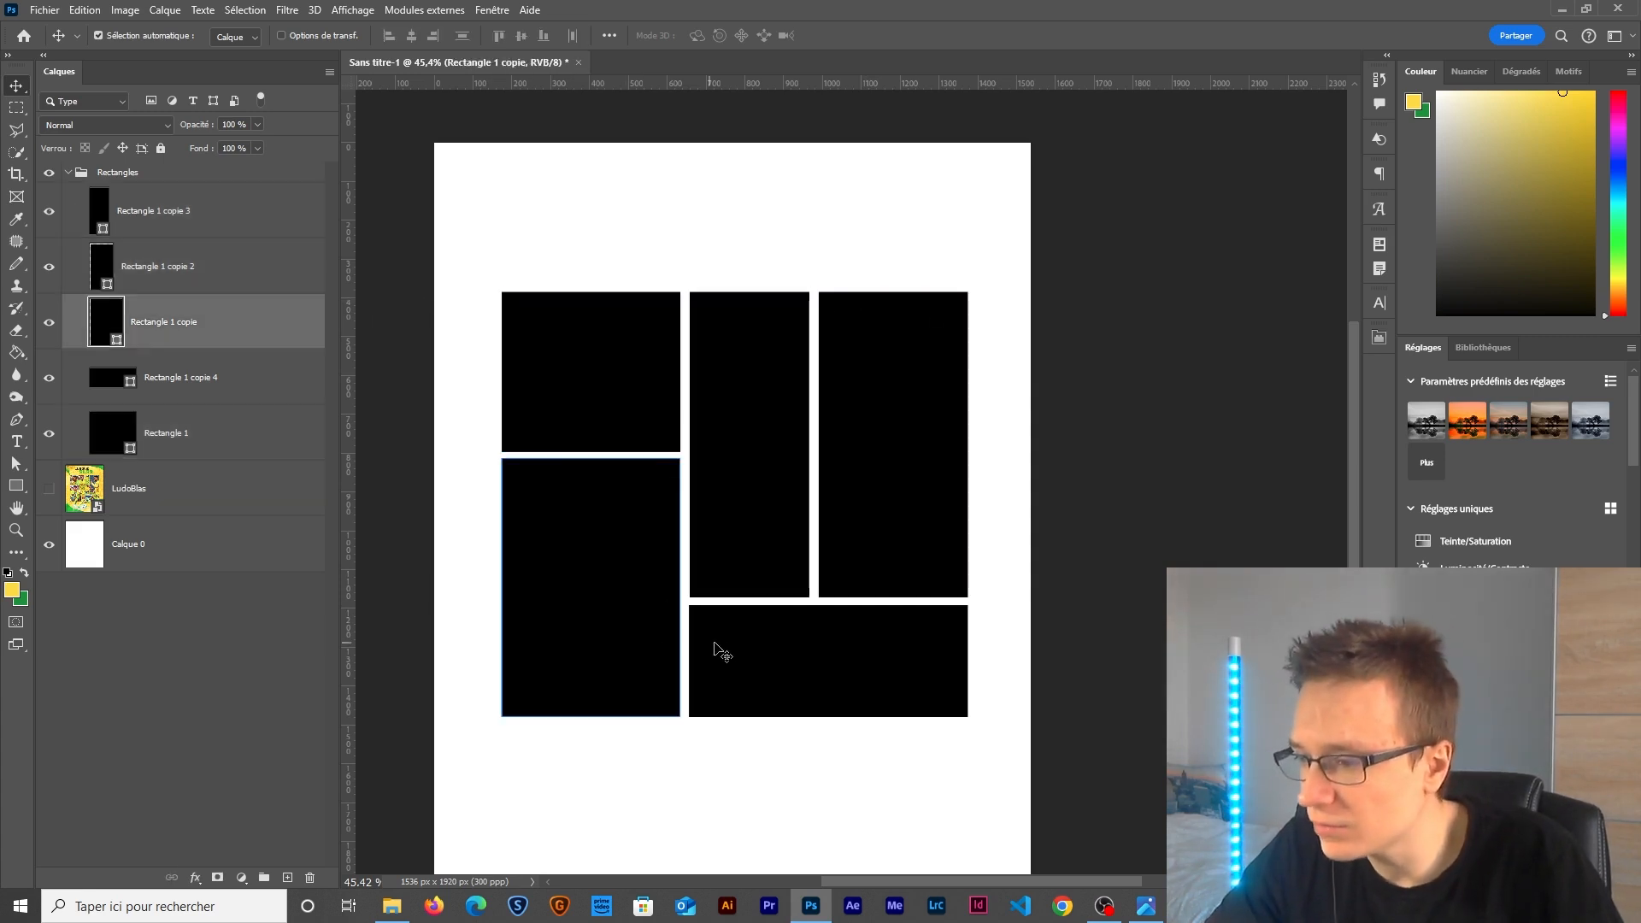
pyautogui.keyDown('shift'); pyautogui.click(740, 652); pyautogui.keyUp('shift')
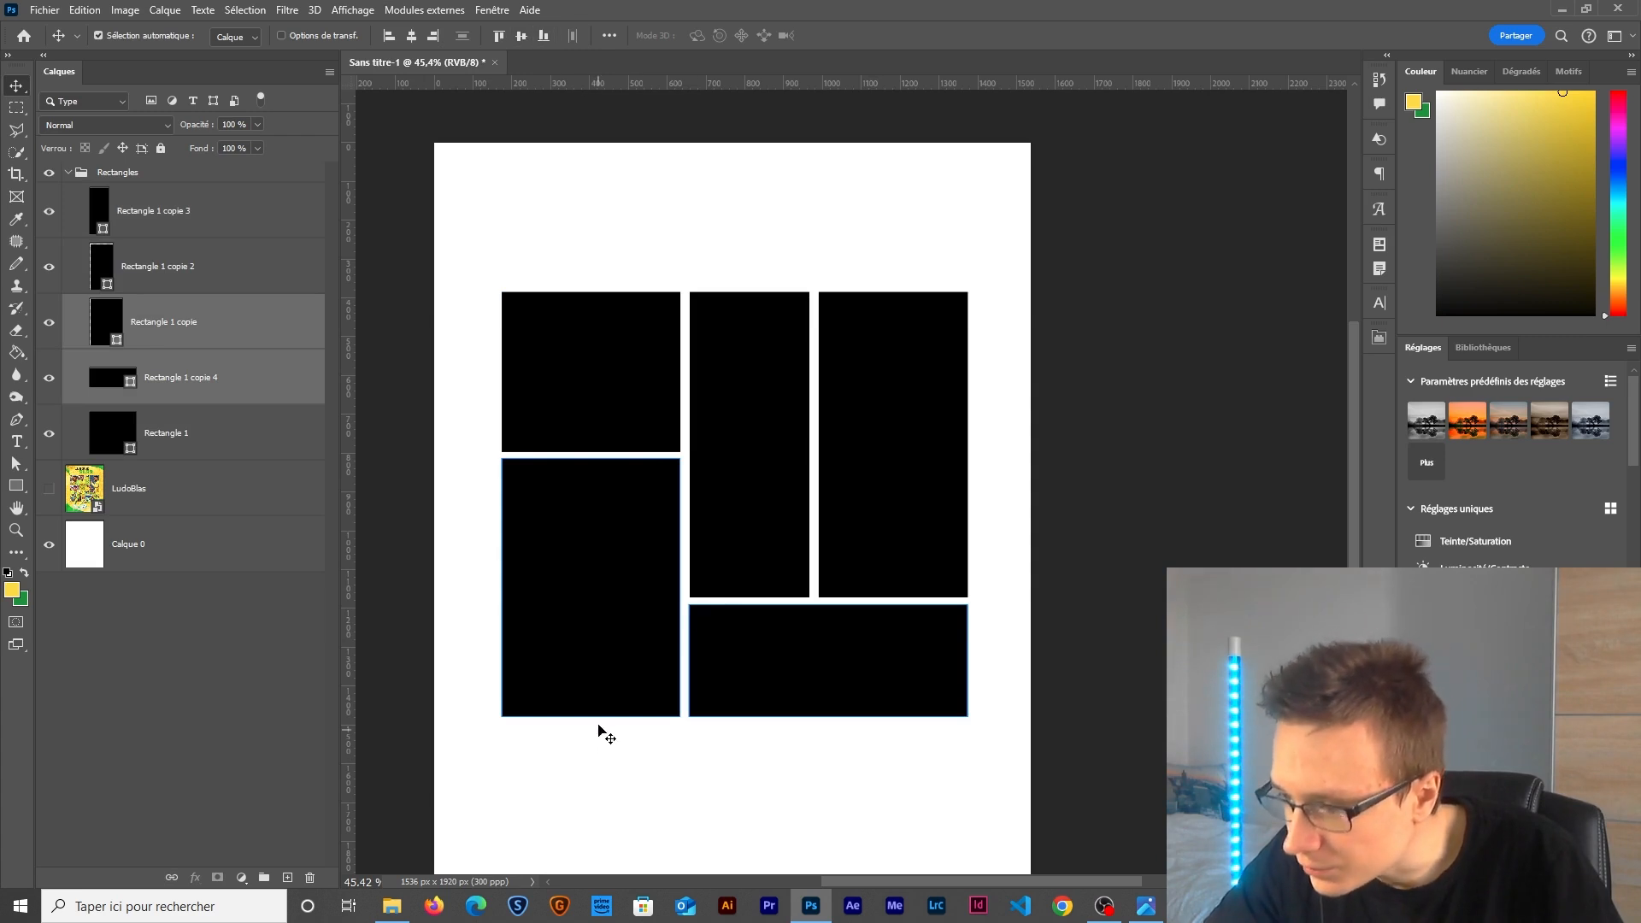
pyautogui.press('u')
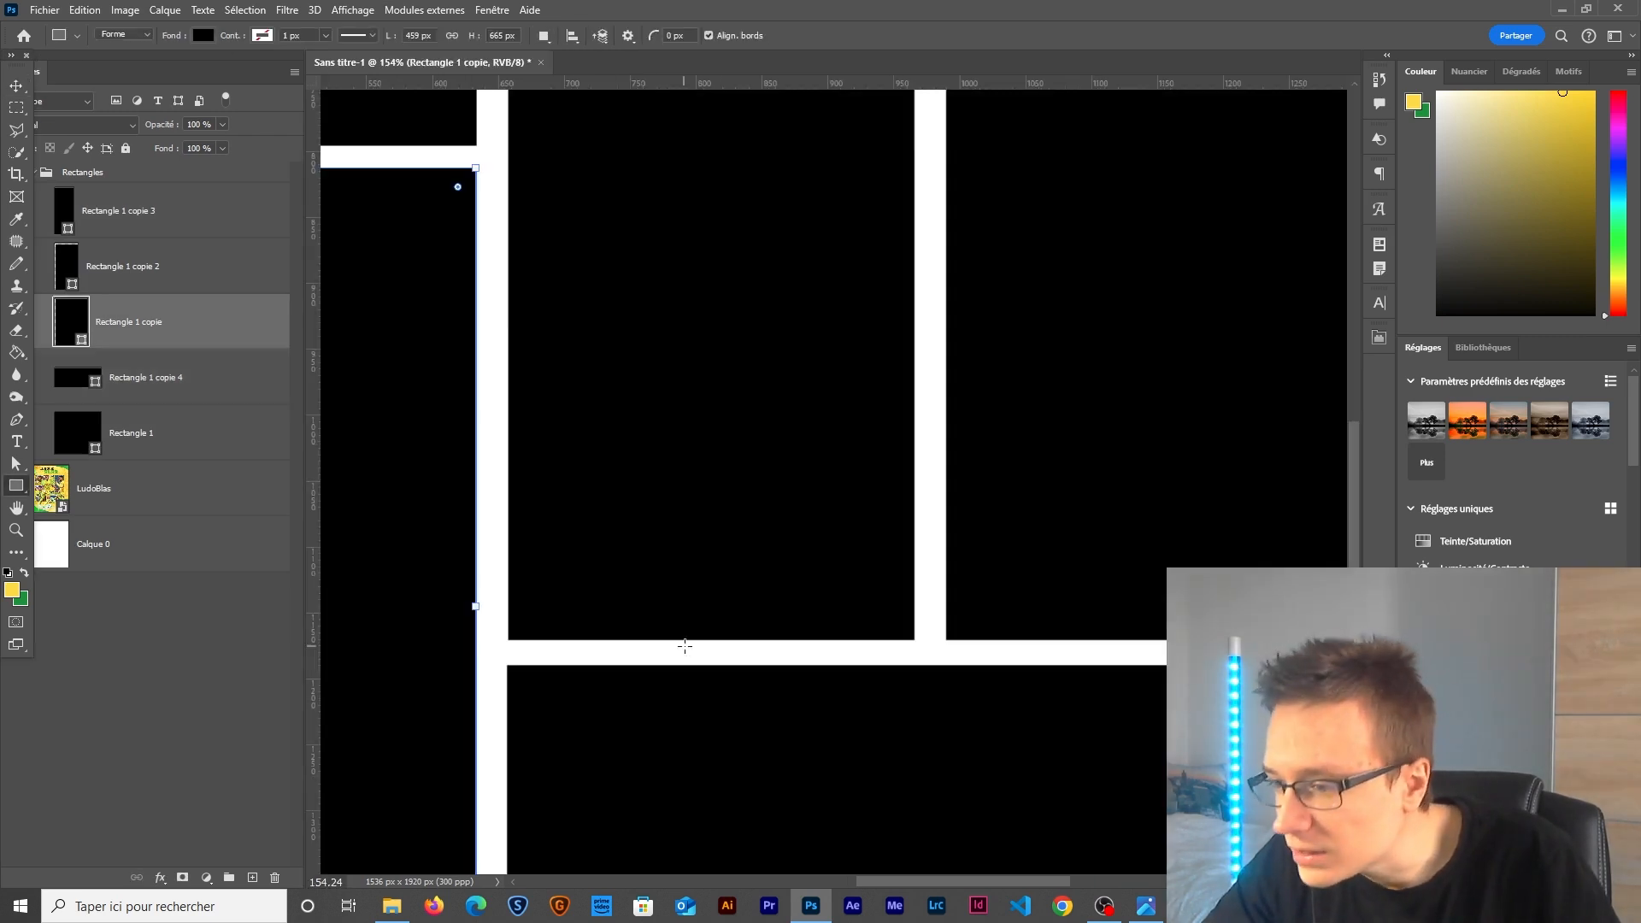
pyautogui.moveTo(689, 641); pyautogui.dragTo(706, 652)
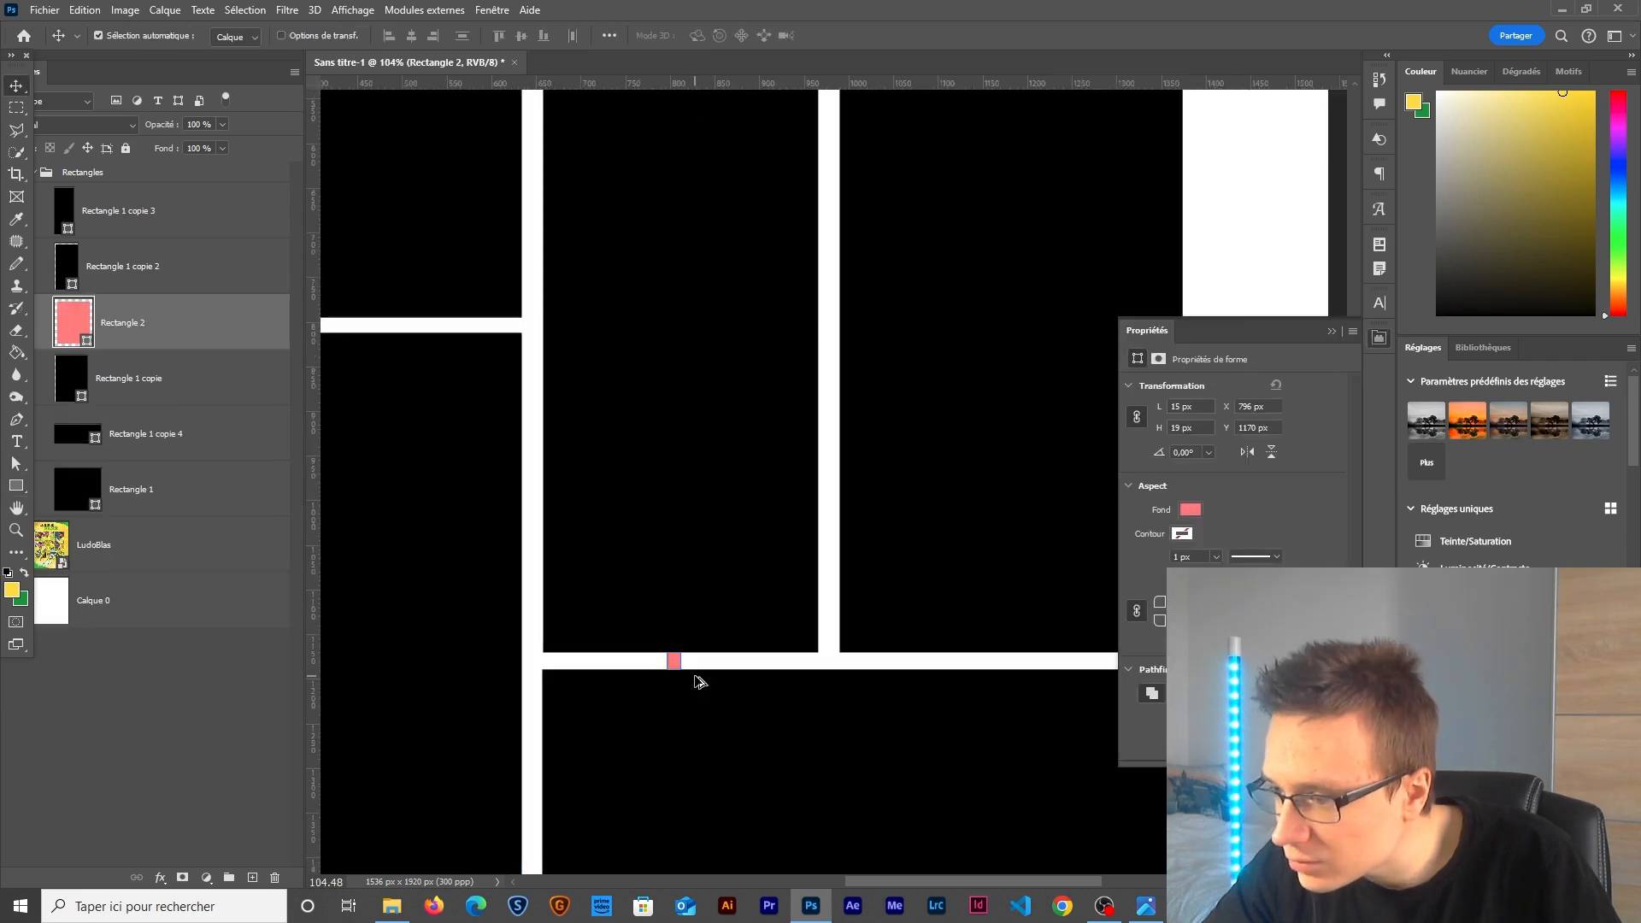
pyautogui.moveTo(675, 662); pyautogui.dragTo(450, 325)
pyautogui.scroll(6, 637, 491)
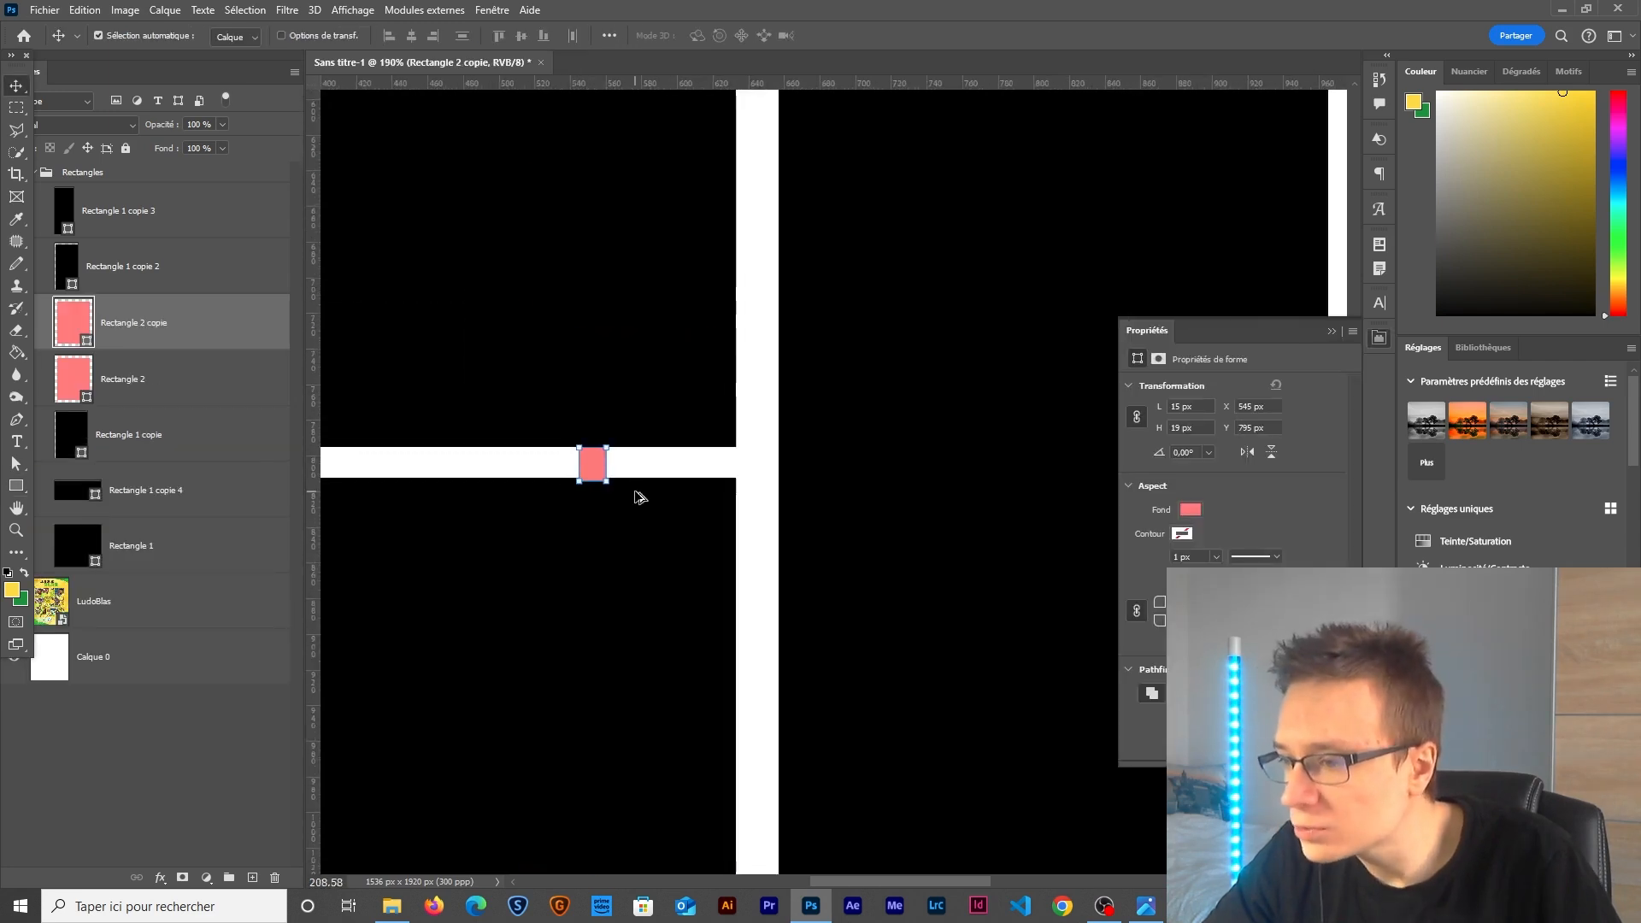
pyautogui.scroll(3, 639, 497)
# Using the spacer copy as a gauge, lower the lower-left rectangle's top edge so its height is 663 px, and delete both spacers.
pyautogui.moveTo(536, 423); pyautogui.dragTo(549, 433)
pyautogui.click(540, 495)
pyautogui.scroll(-2, 530, 560)
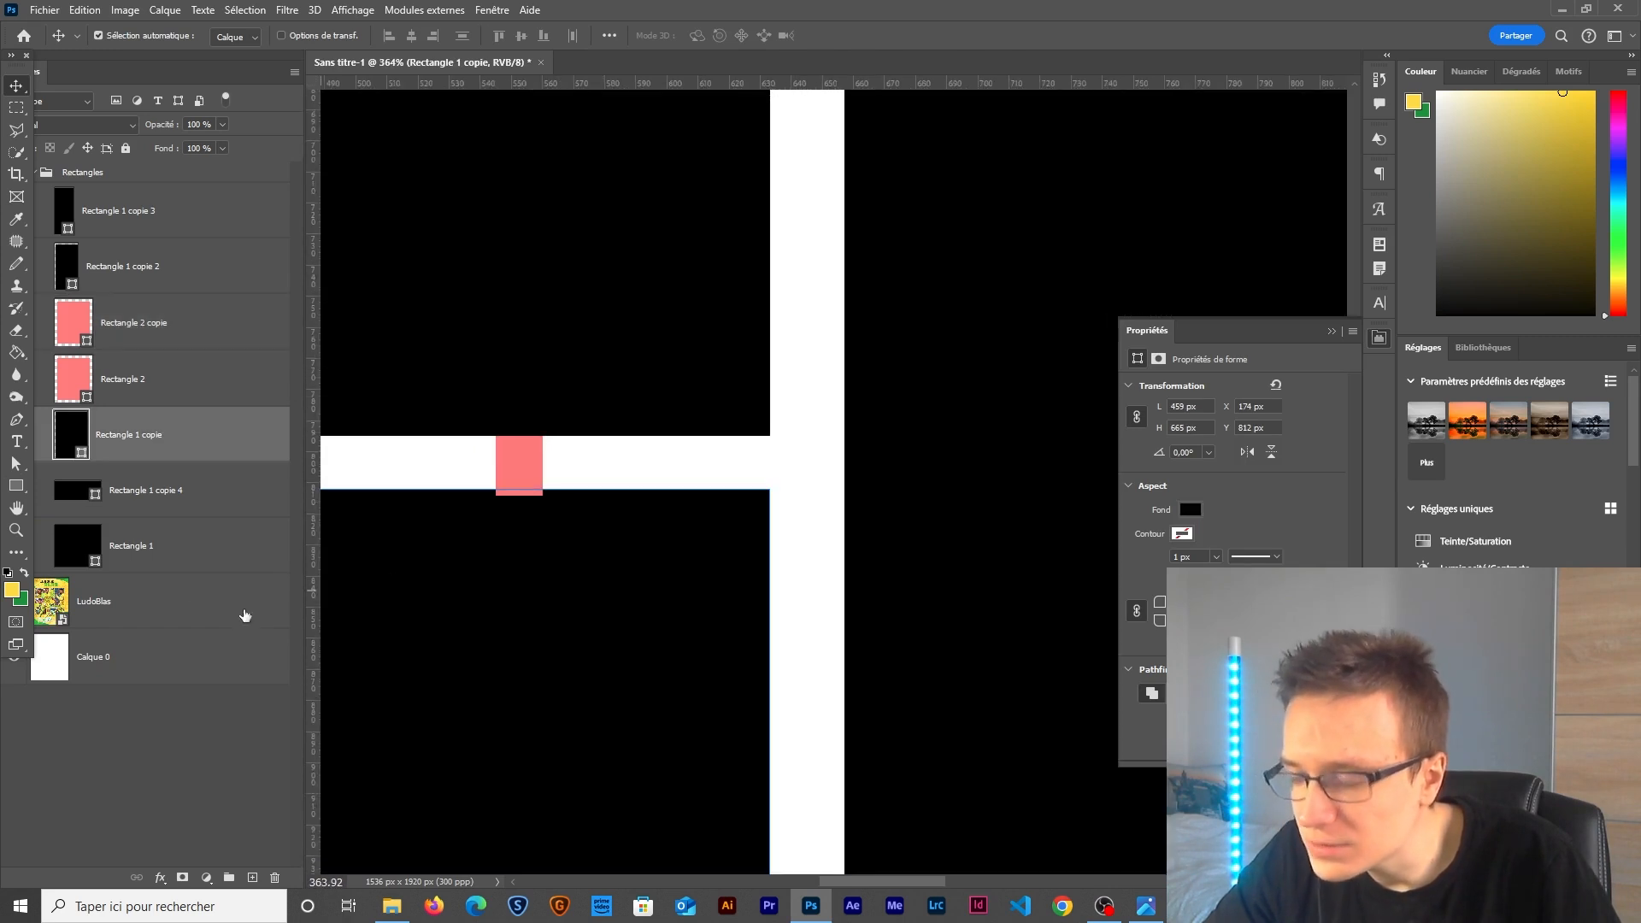
pyautogui.press('u')
pyautogui.moveTo(549, 623); pyautogui.dragTo(839, 610)
pyautogui.moveTo(405, 475); pyautogui.dragTo(406, 481)
pyautogui.scroll(-2, 731, 696)
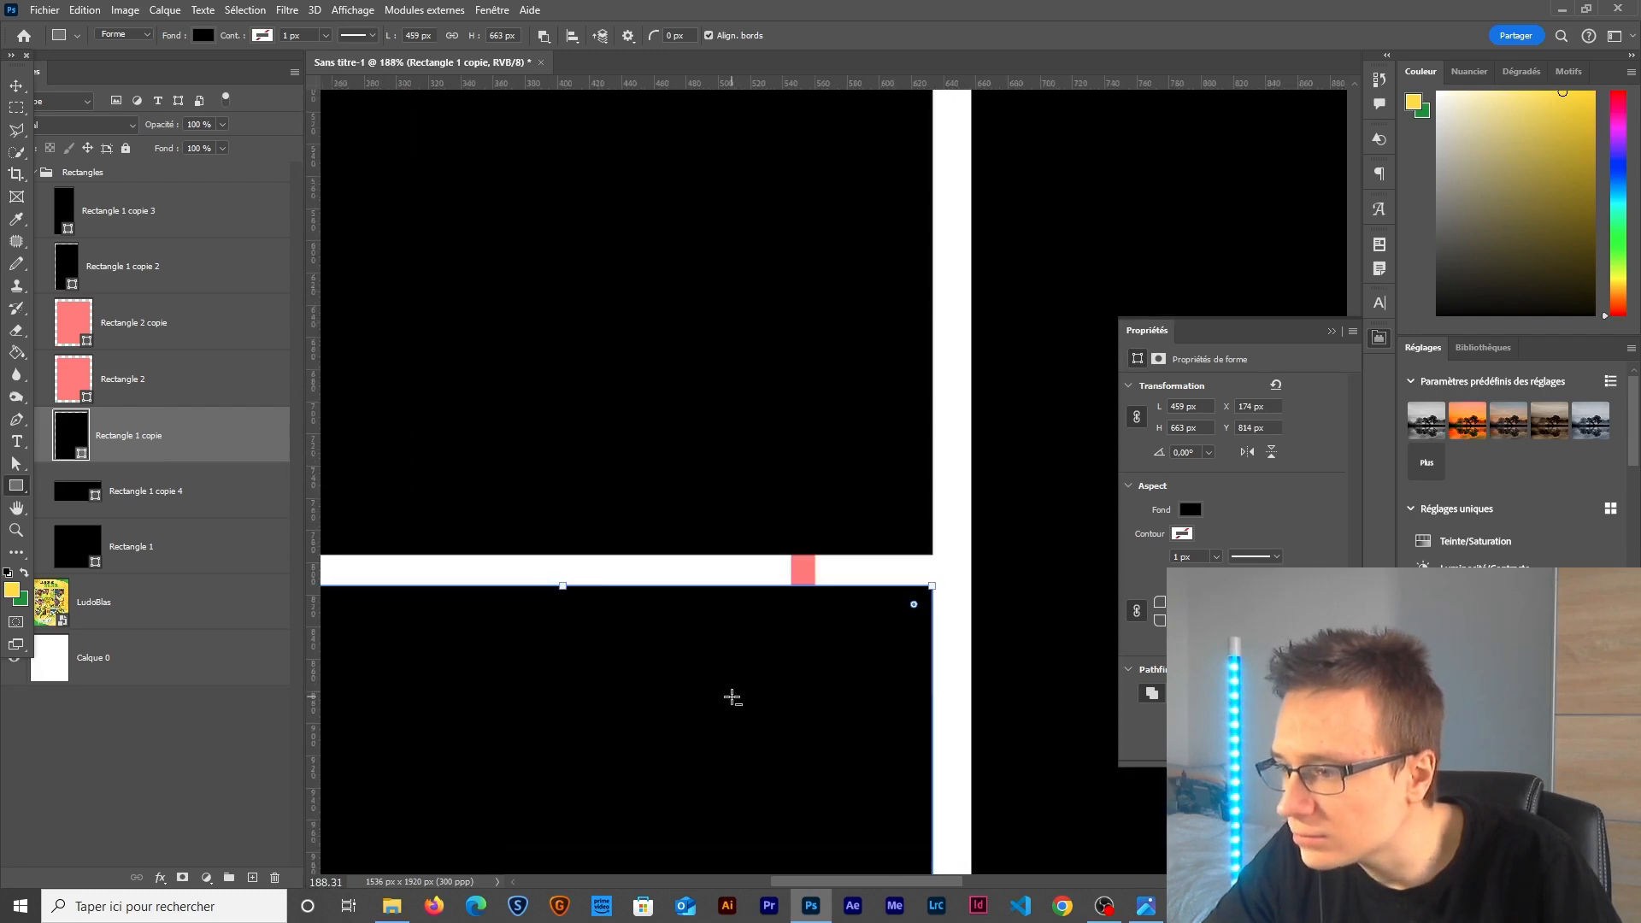
pyautogui.click(16, 86)
pyautogui.click(774, 626)
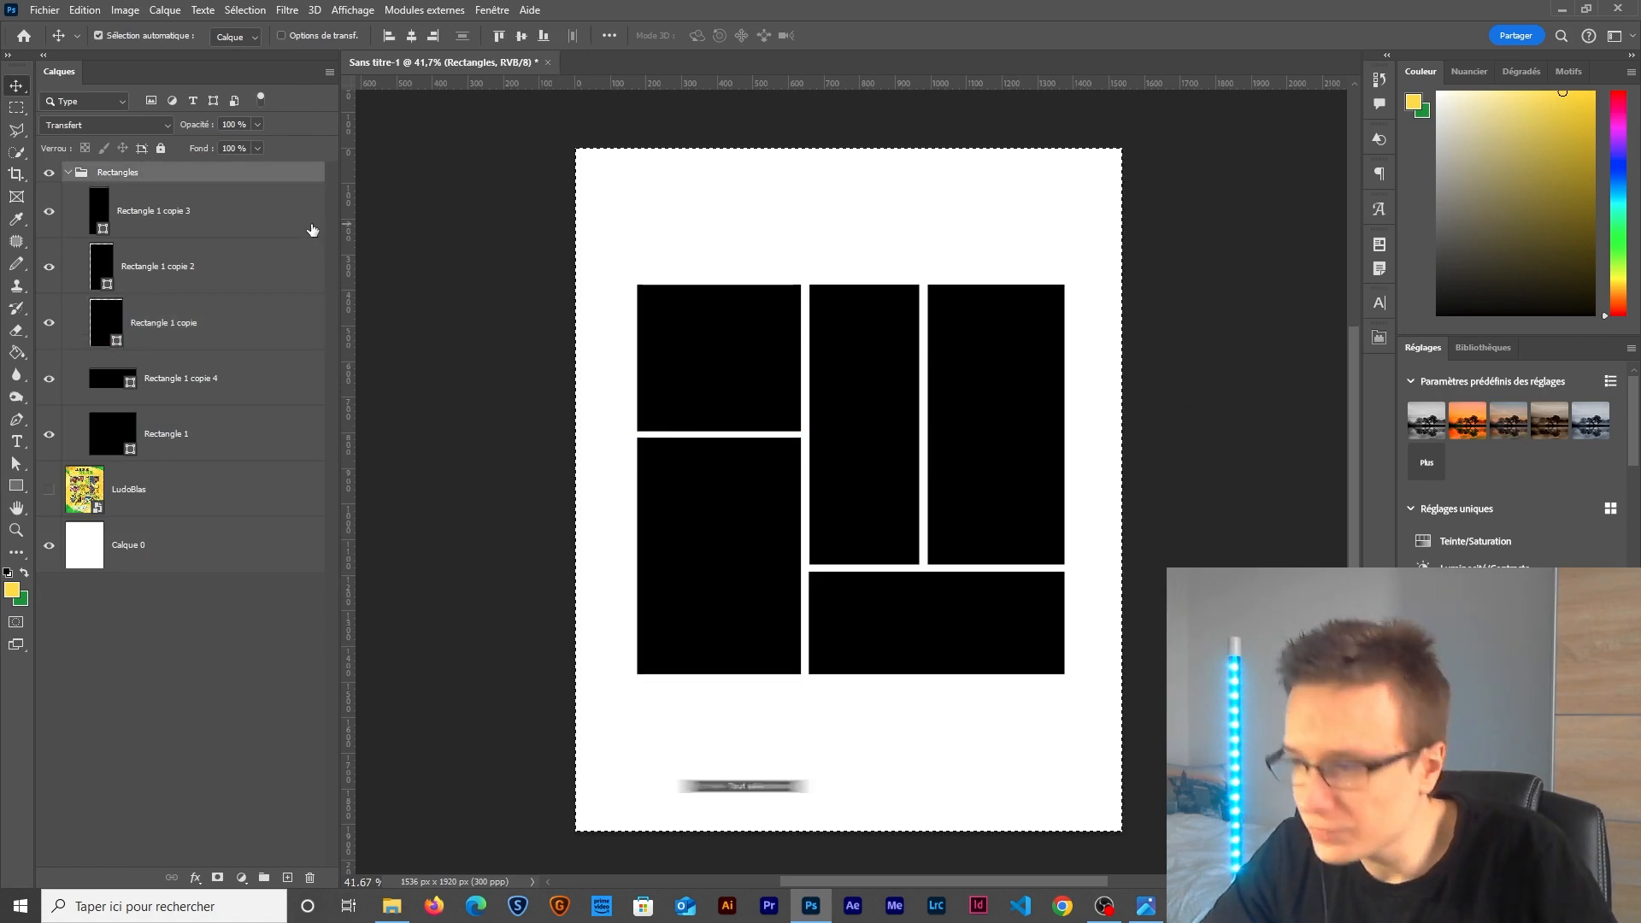
# Center the Rectangles group horizontally on the canvas using a selection of the whole canvas, and deselect.
pyautogui.click(245, 9)
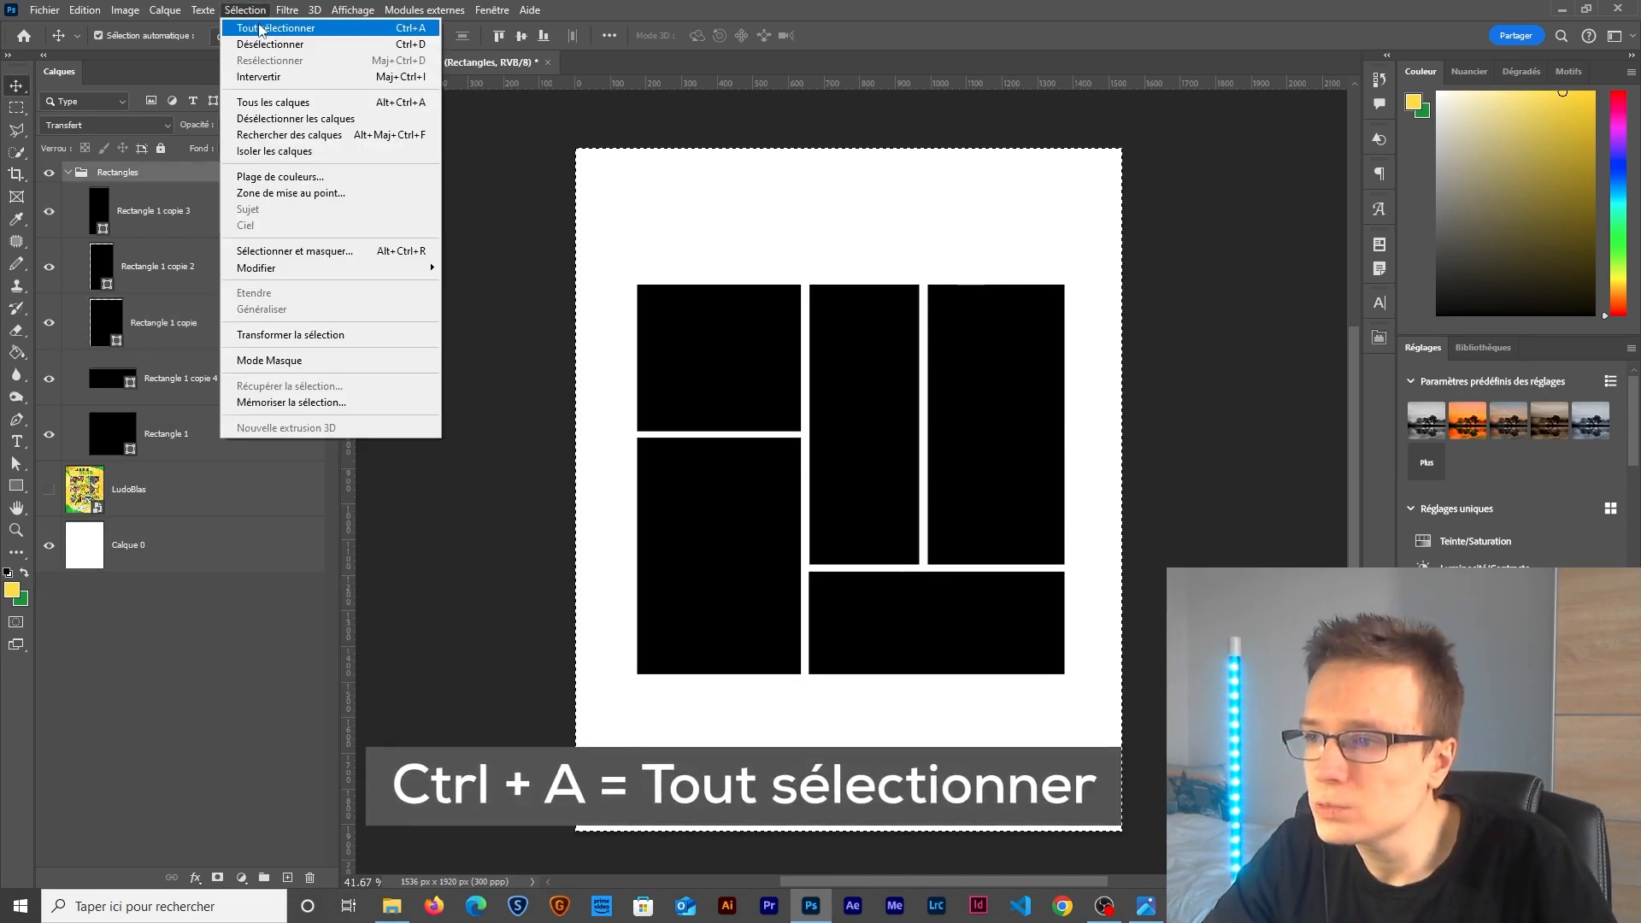
pyautogui.click(261, 28)
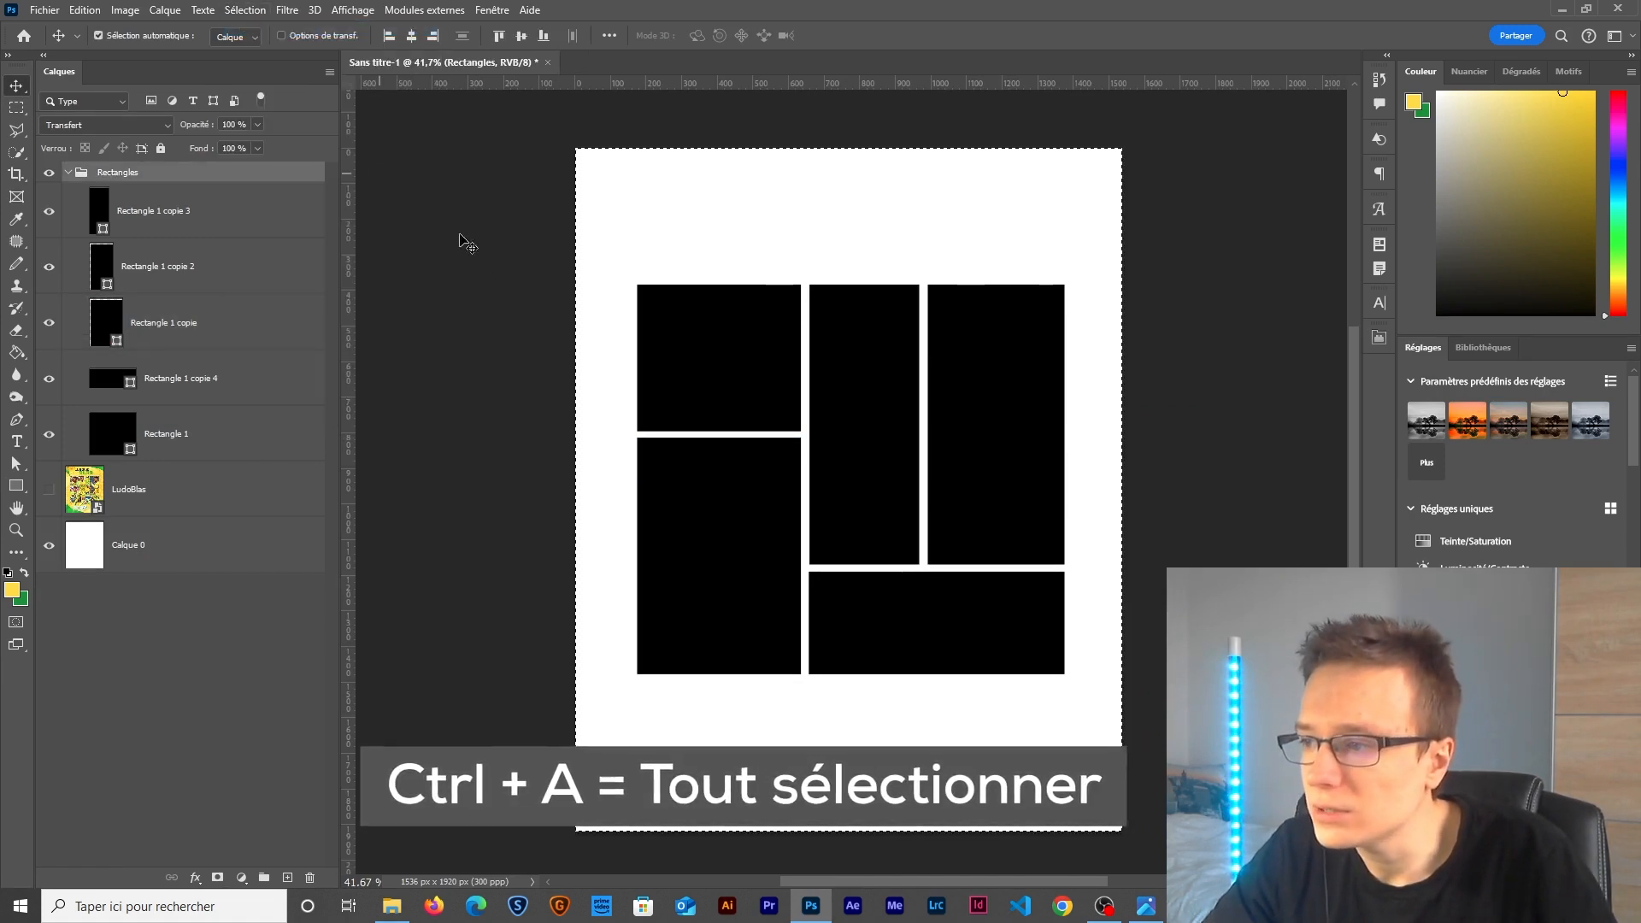
pyautogui.click(411, 38)
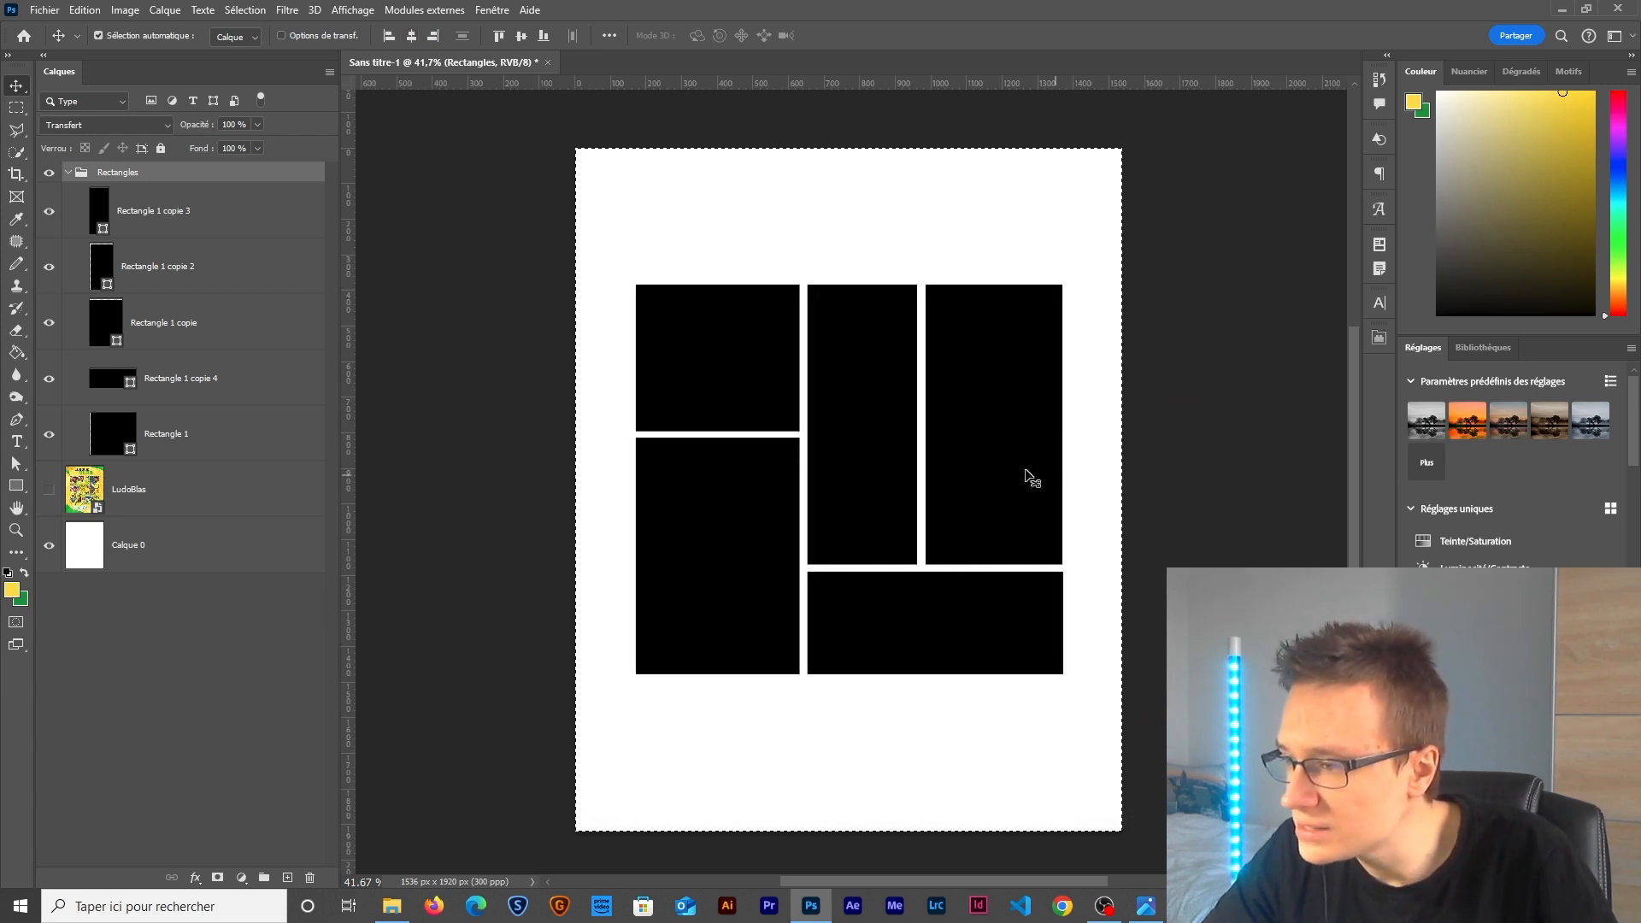
pyautogui.hotkey('ctrl', 'd')
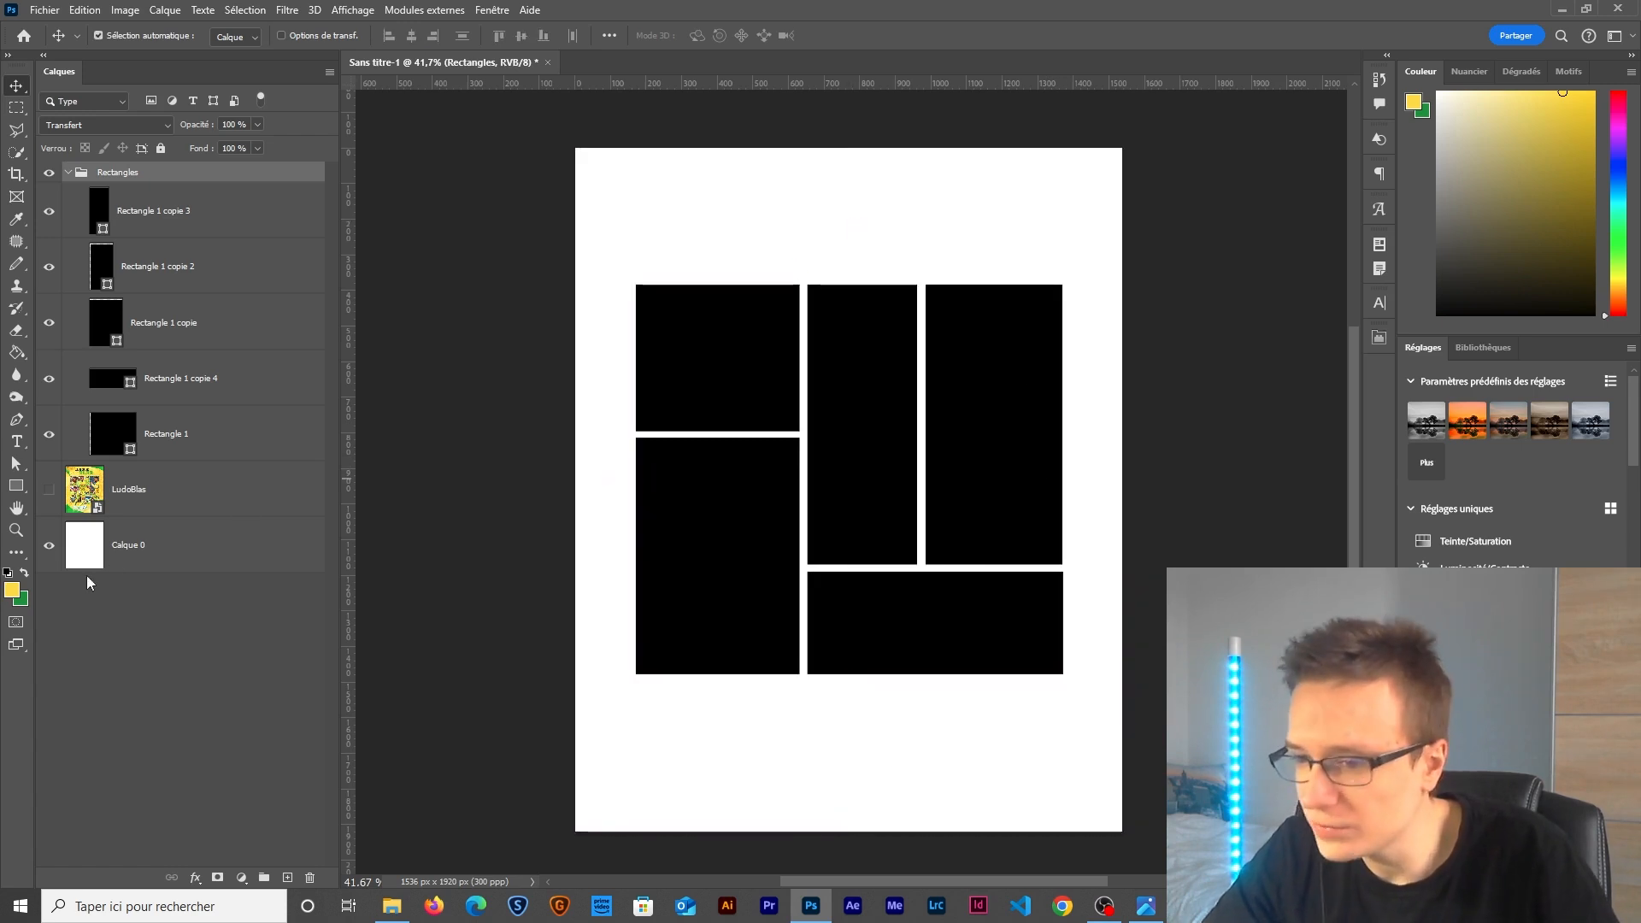
# Move the white background layer above the LudoBlas reference layer and rename it BG.
pyautogui.moveTo(147, 557); pyautogui.dragTo(137, 478)
pyautogui.doubleClick(130, 489)
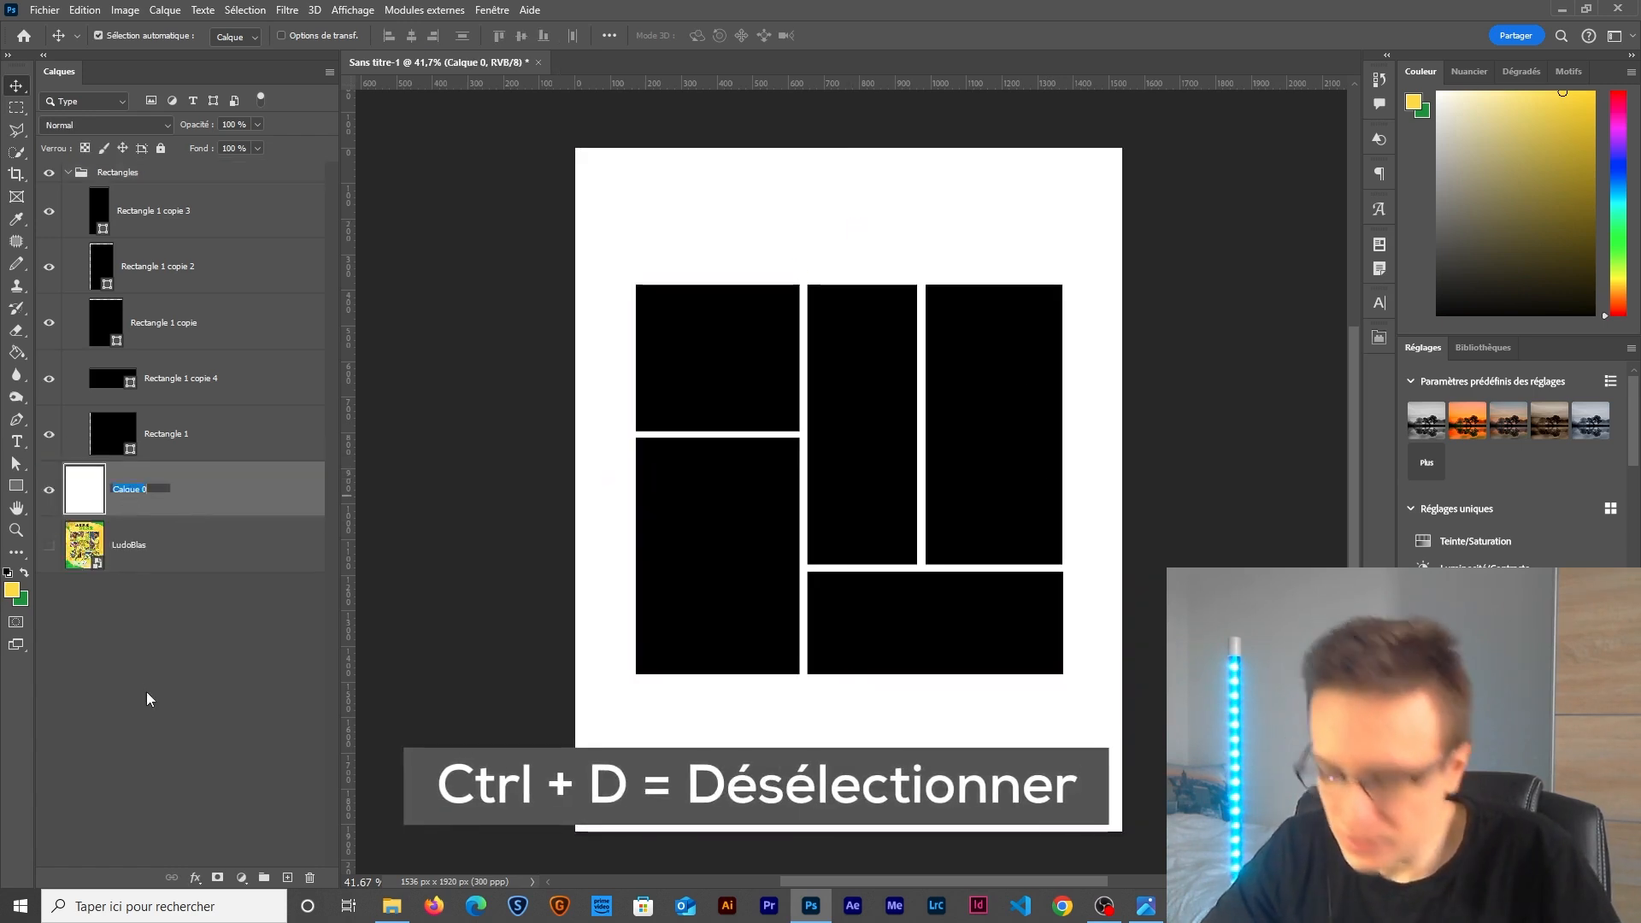
pyautogui.write('BG')
pyautogui.press('Return')
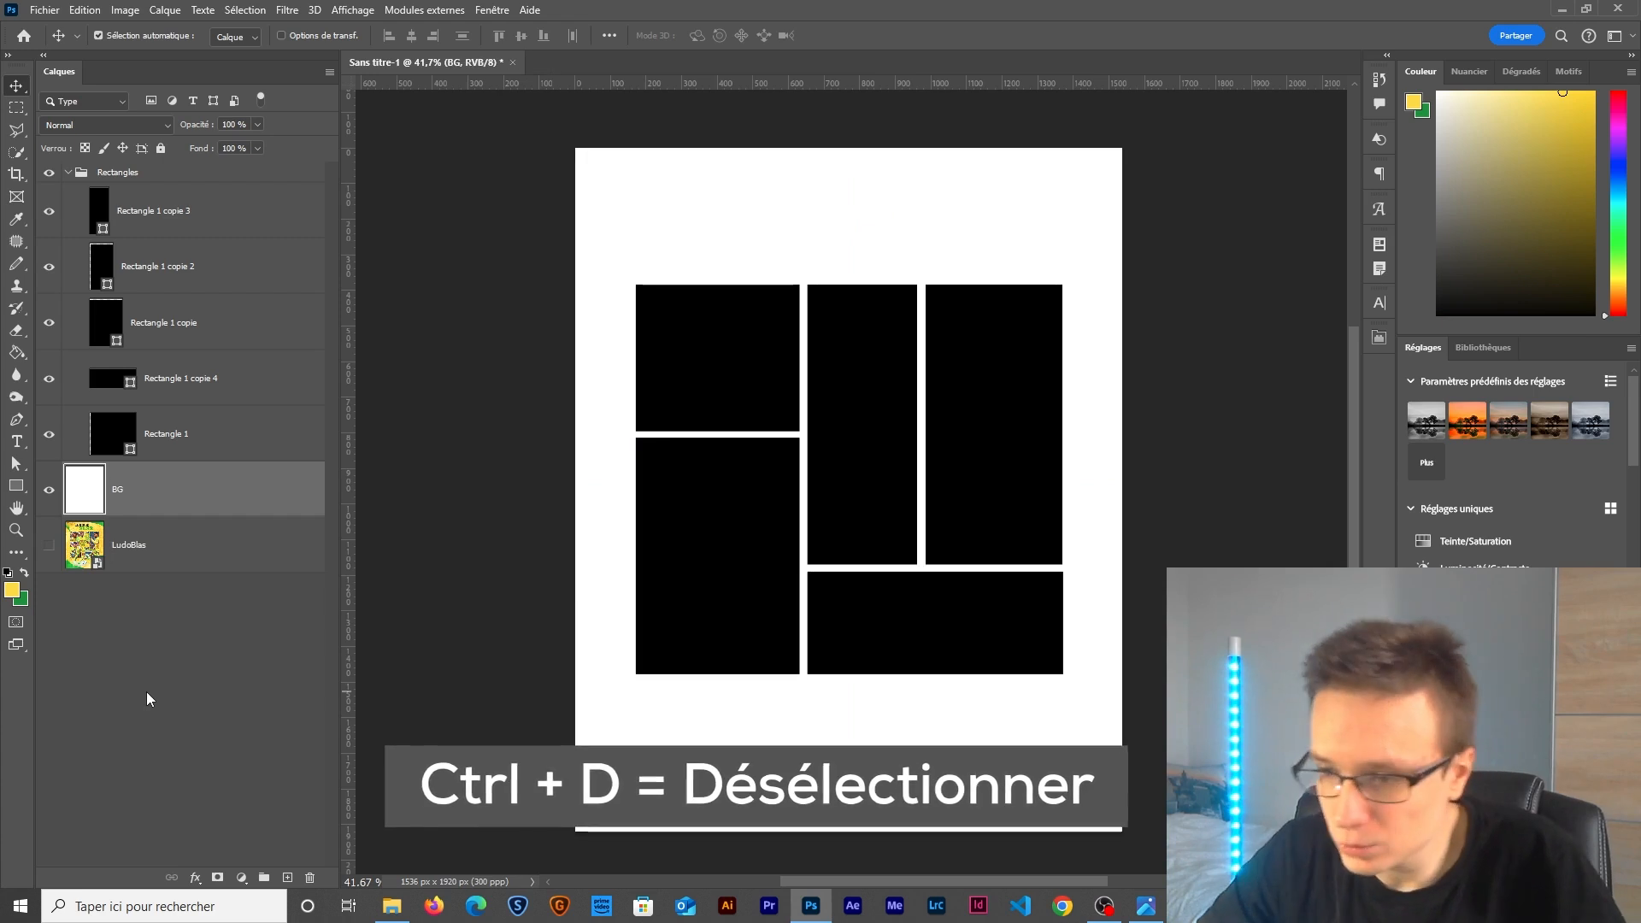
# Fill the BG layer with the yellow foreground color #fee034 using the Paint Bucket.
pyautogui.press('g')
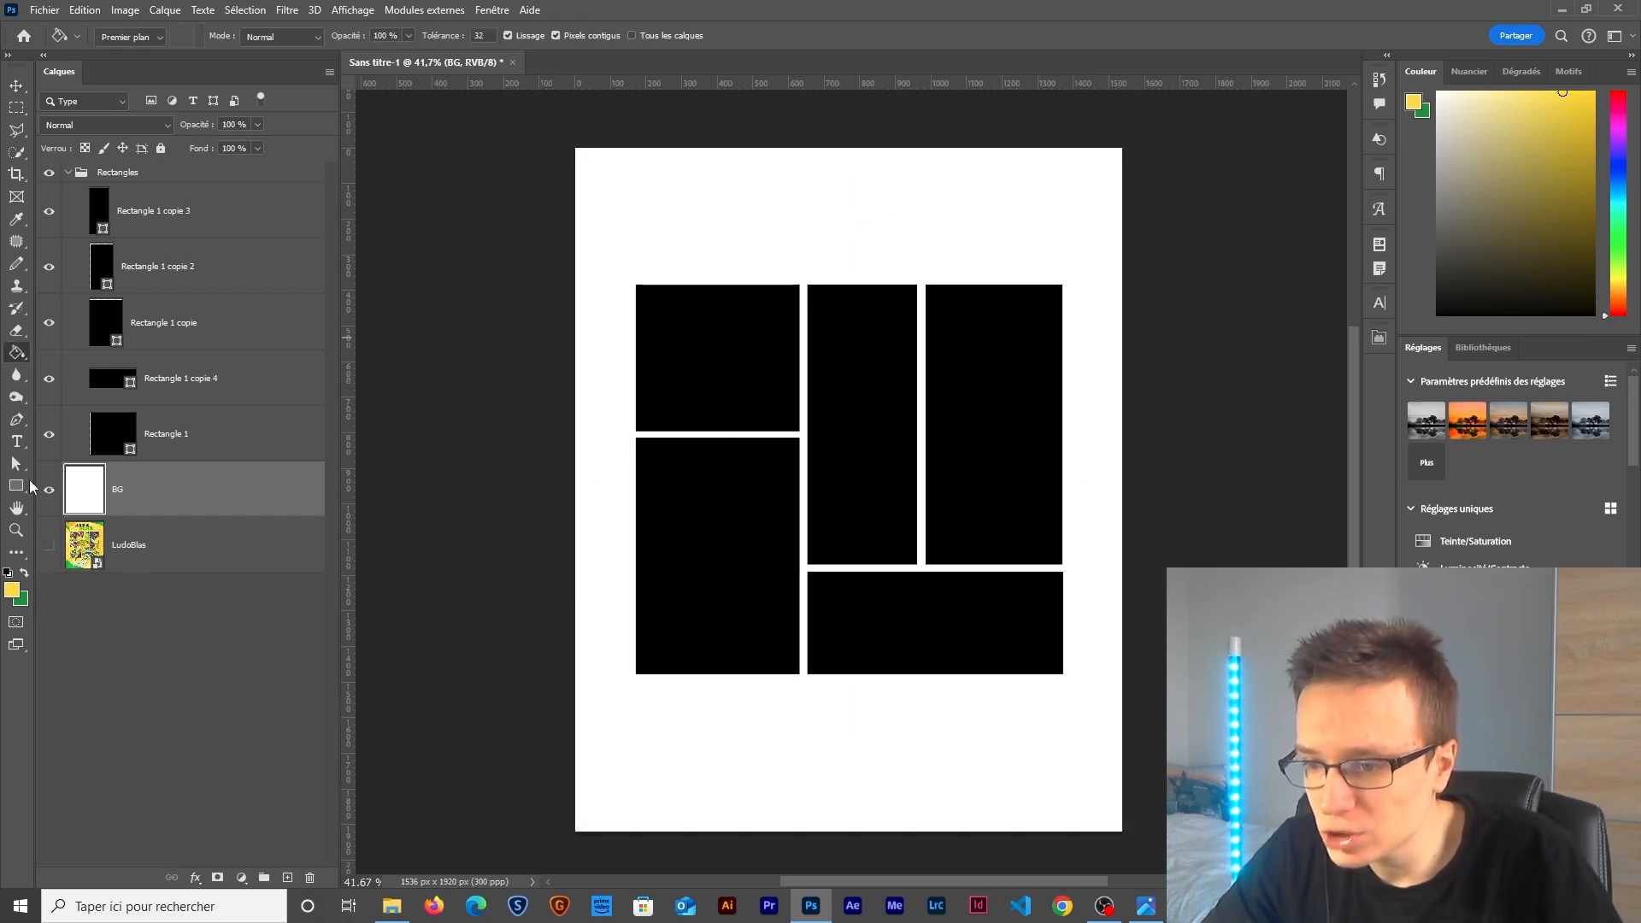
pyautogui.click(12, 588)
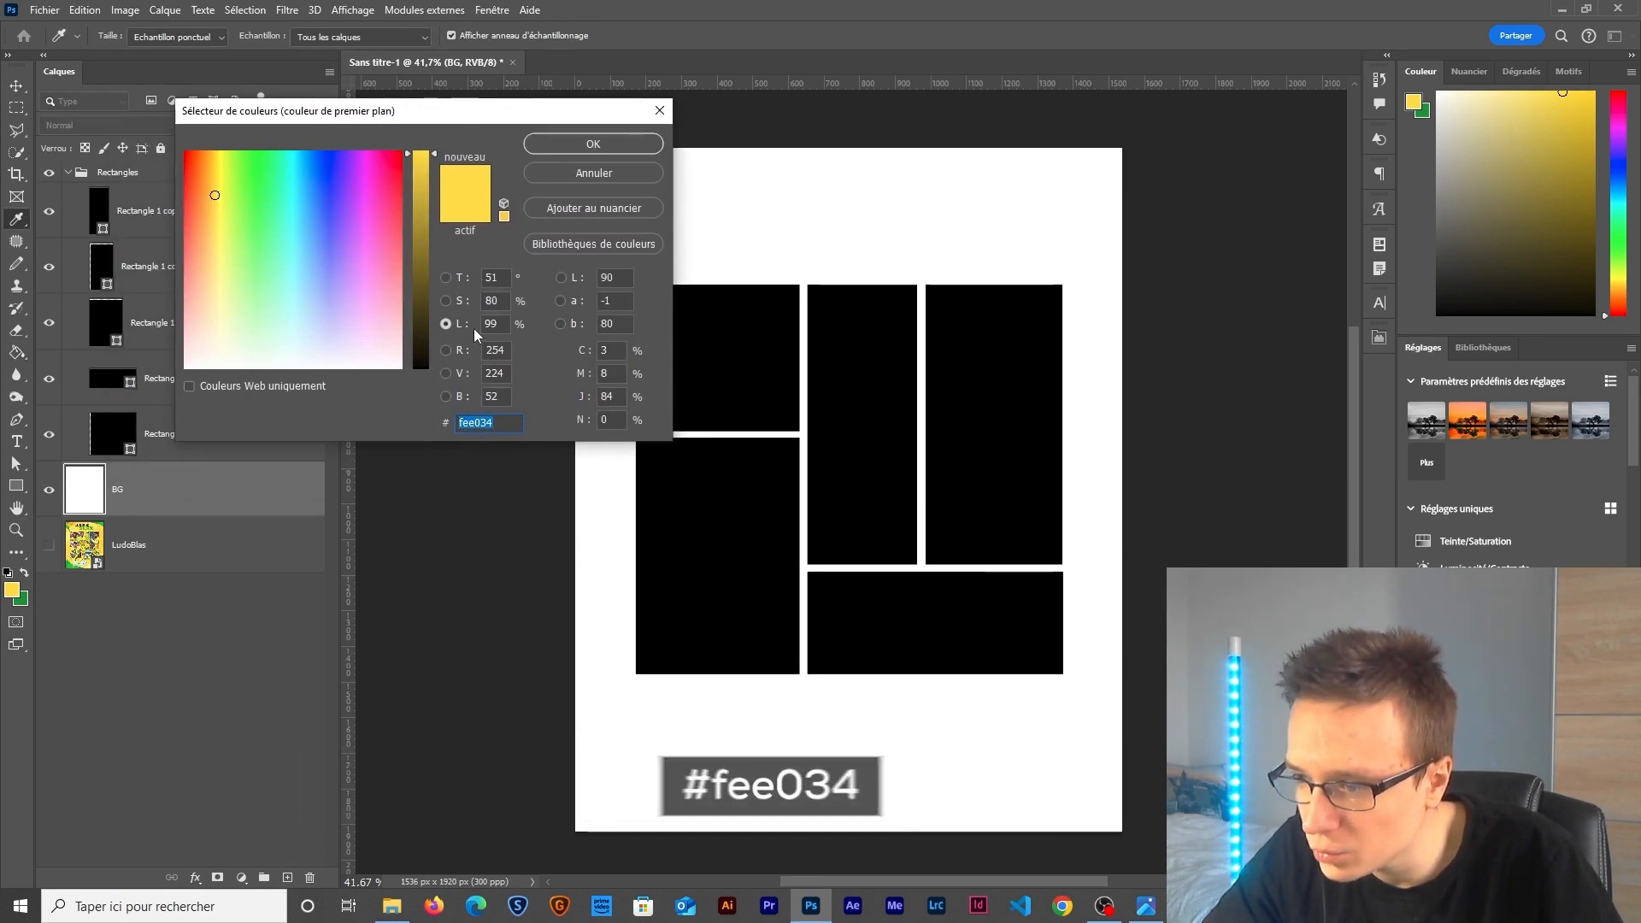
pyautogui.press('Return')
pyautogui.click(670, 205)
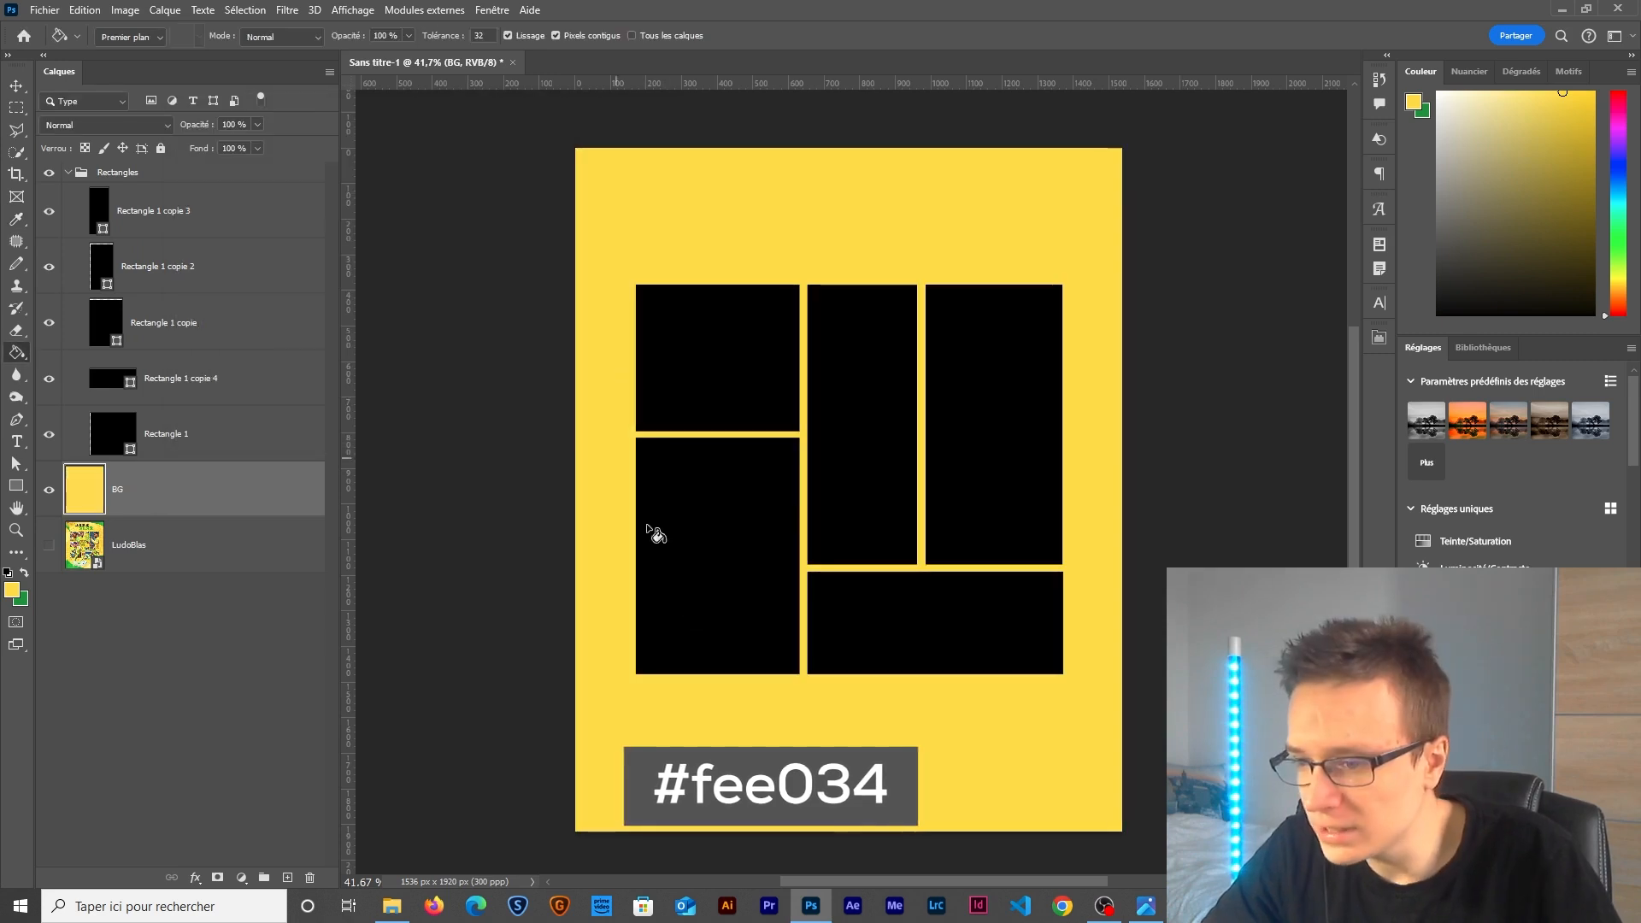
# Show only the LudoBlas reference layer and create a new layer named Forme_01 above the collapsed Rectangles group.
pyautogui.scroll(-1, 810, 575)
pyautogui.hscroll(1, 798, 567)
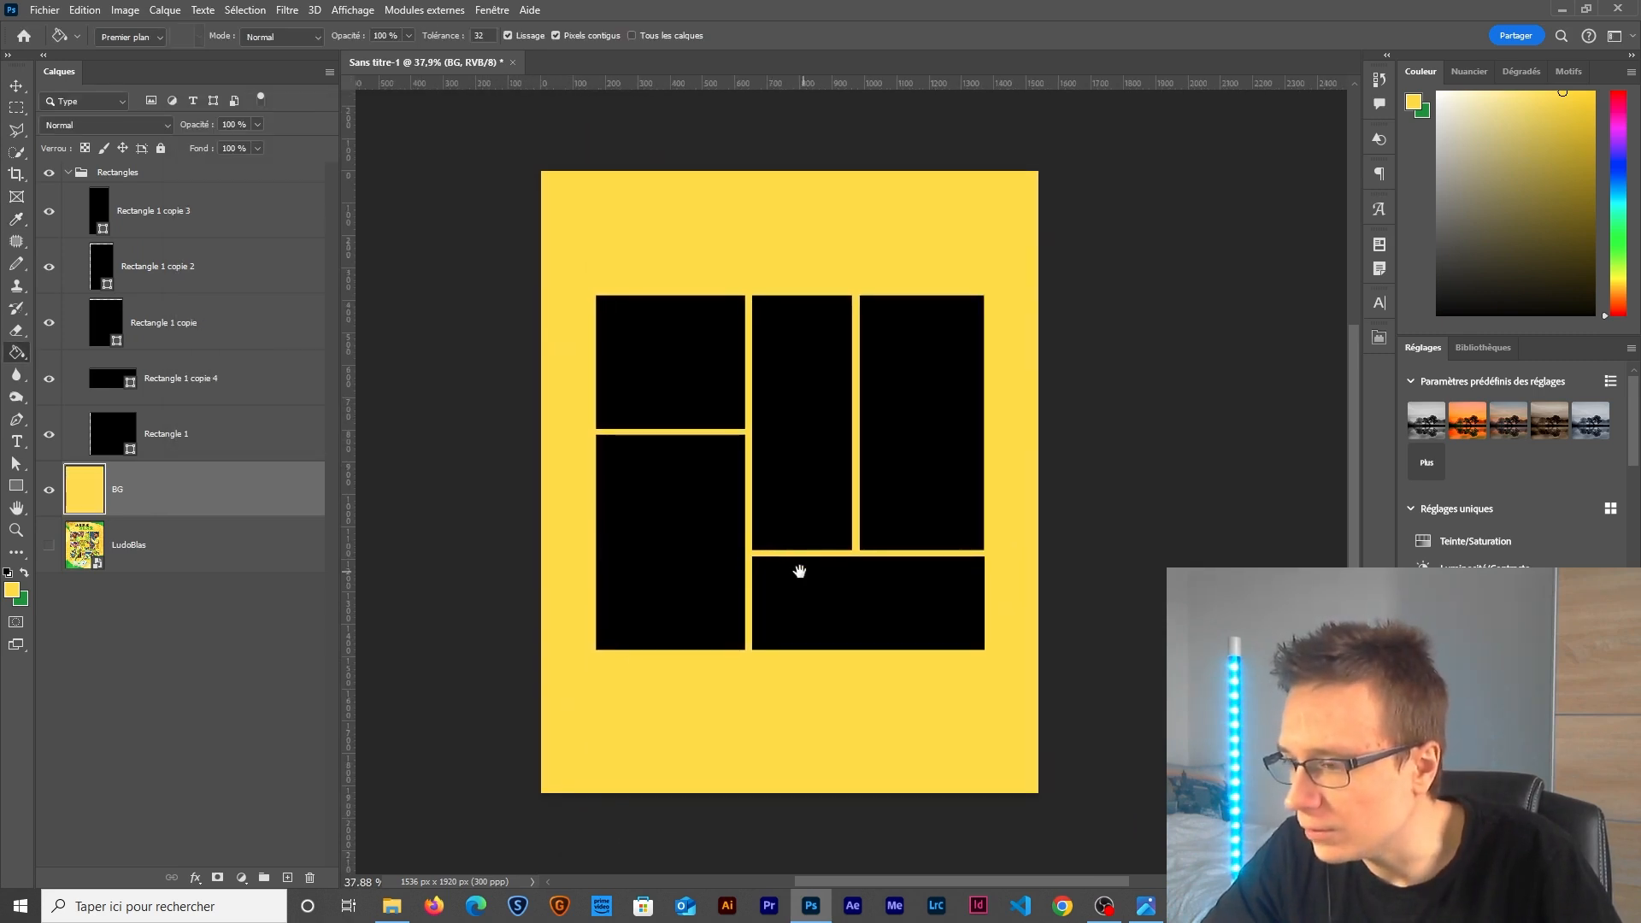
pyautogui.scroll(1, 824, 575)
pyautogui.scroll(-1, 804, 619)
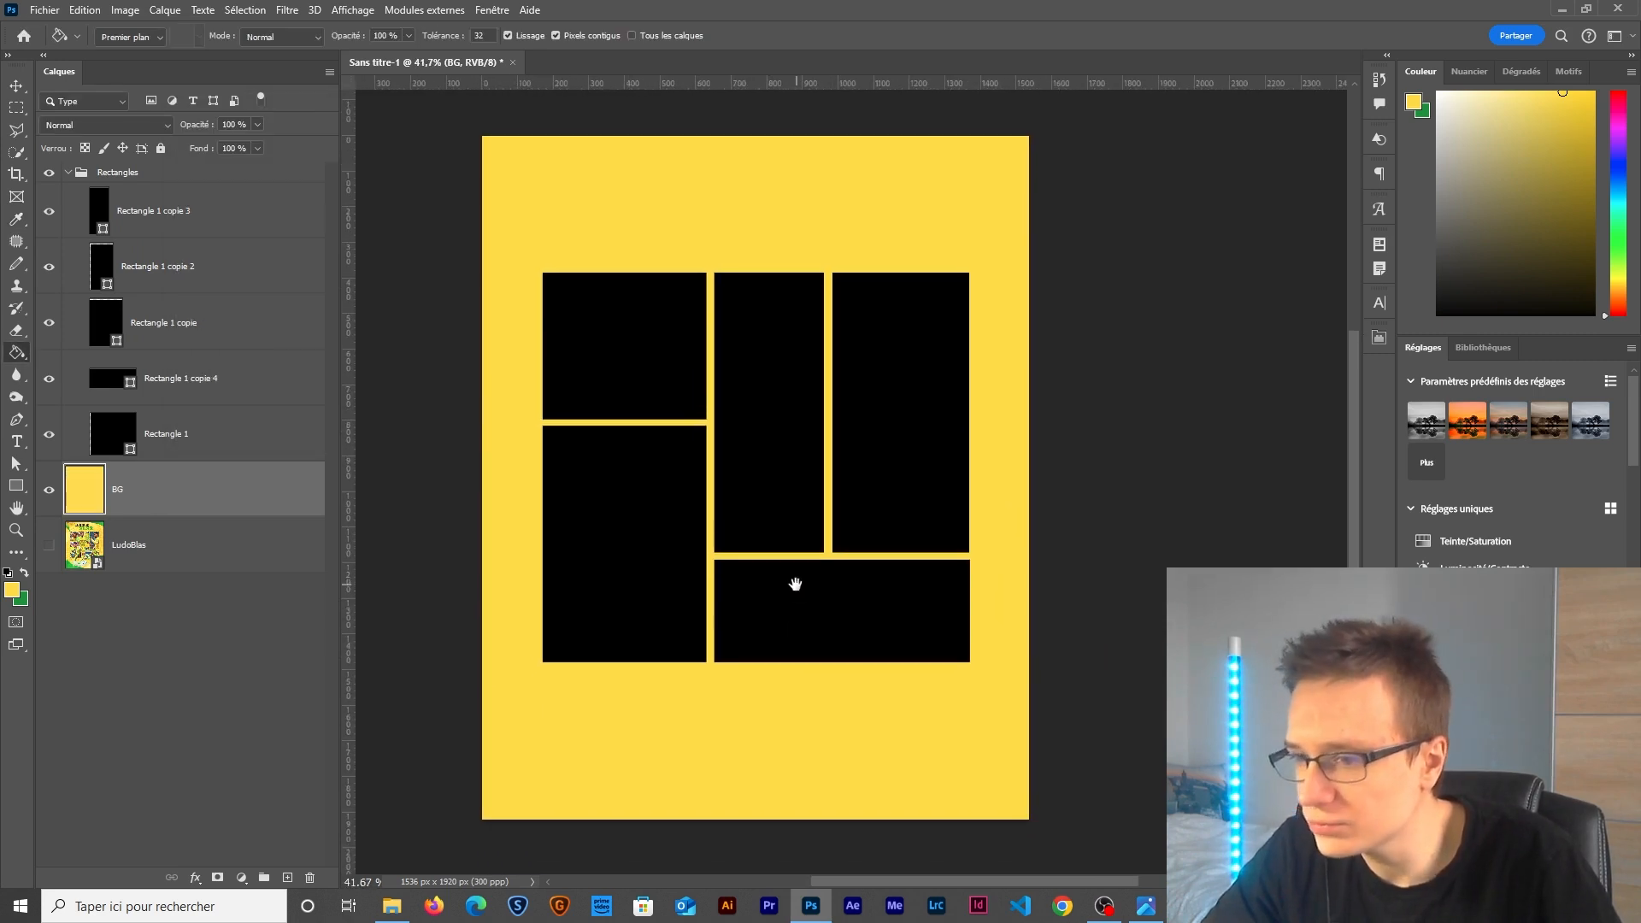
pyautogui.click(68, 171)
pyautogui.click(136, 178)
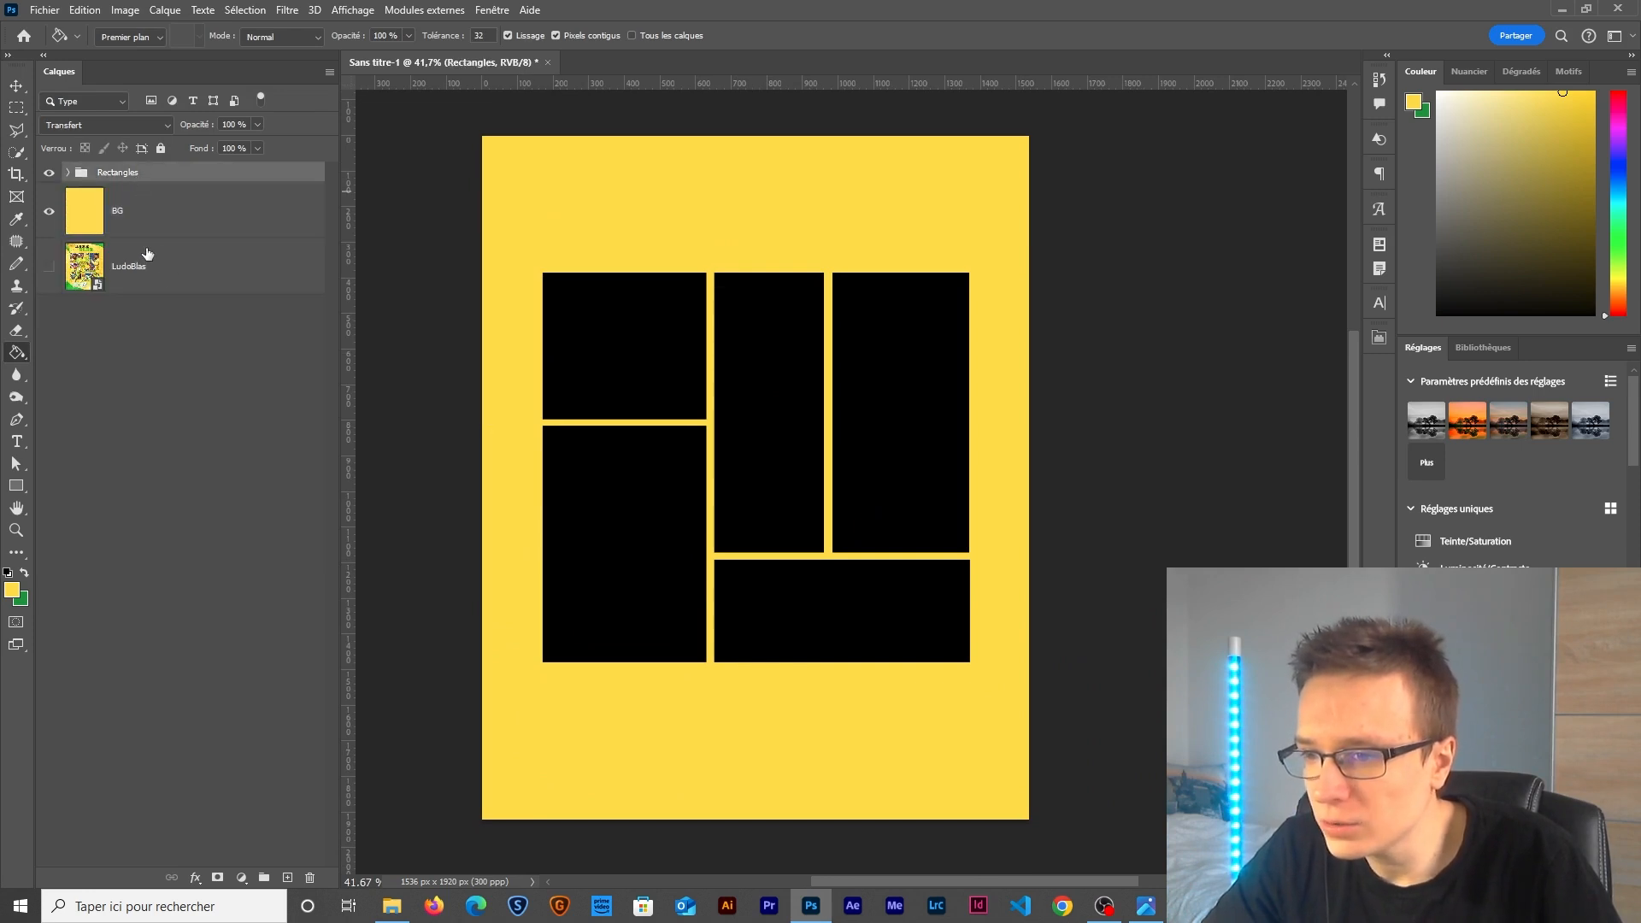
pyautogui.keyDown('alt'); pyautogui.click(49, 267); pyautogui.keyUp('alt')
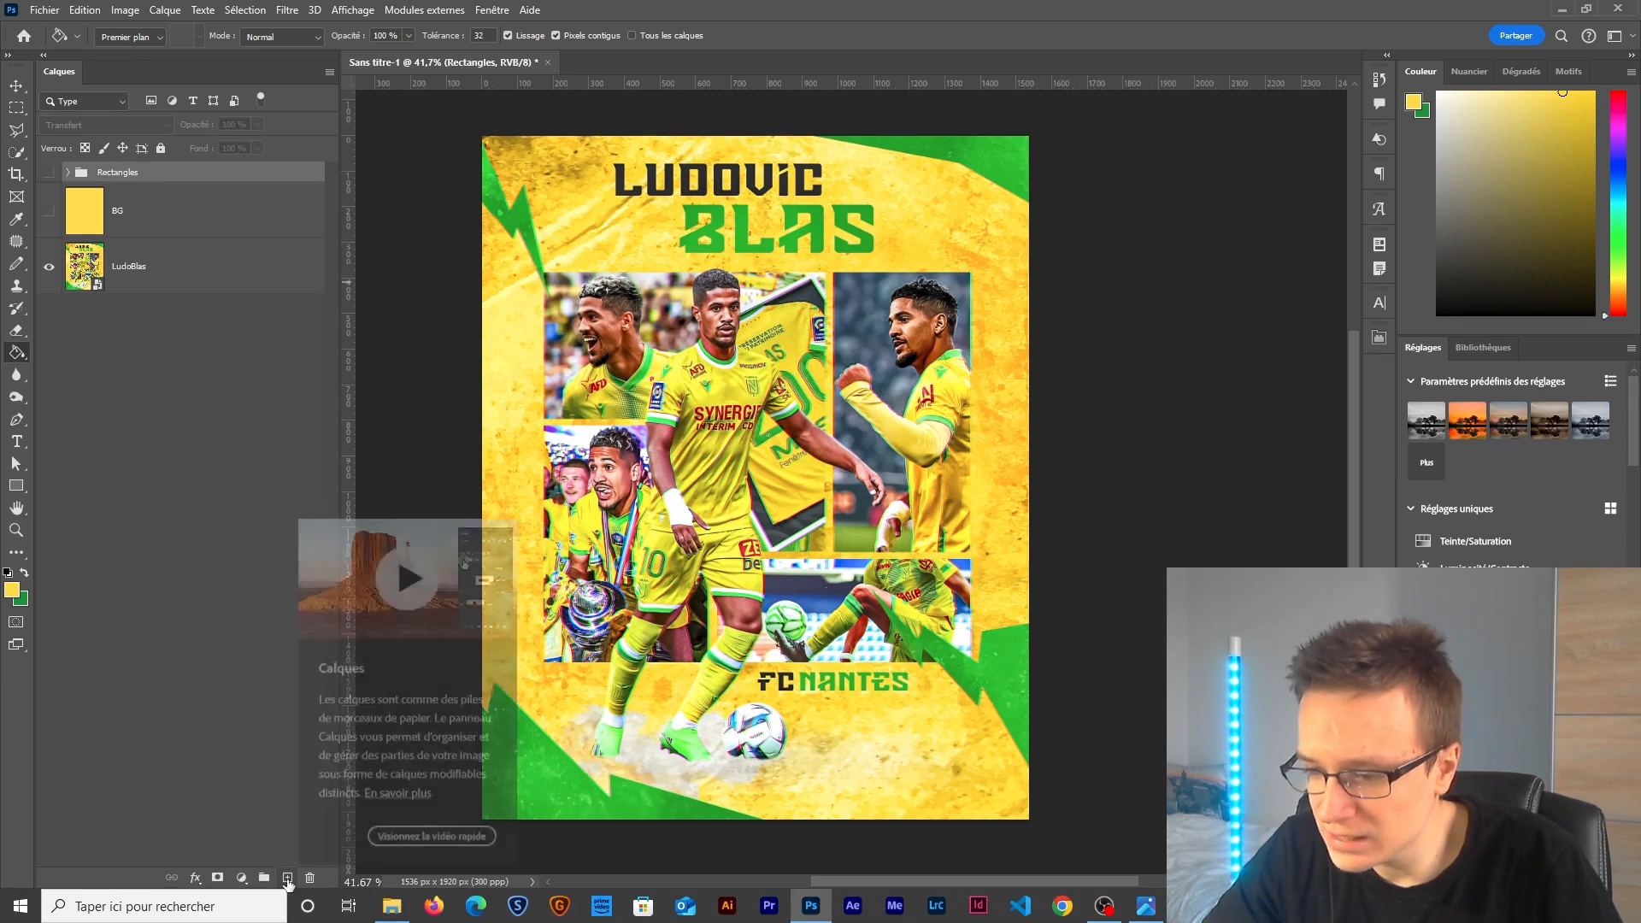
pyautogui.click(287, 878)
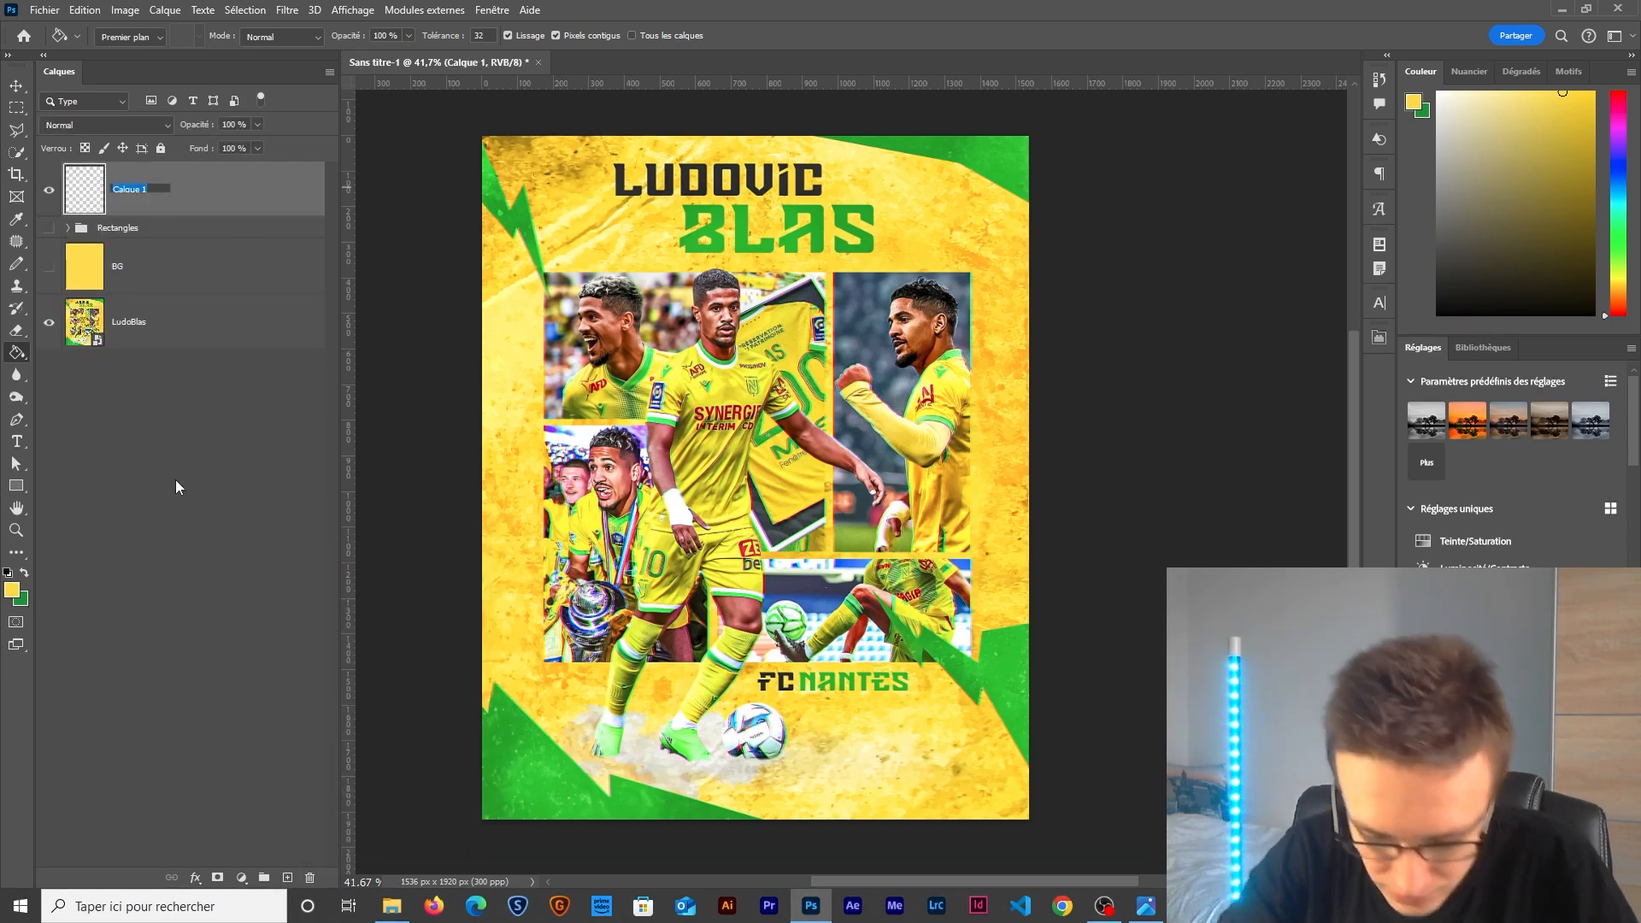
pyautogui.write('Forme ')
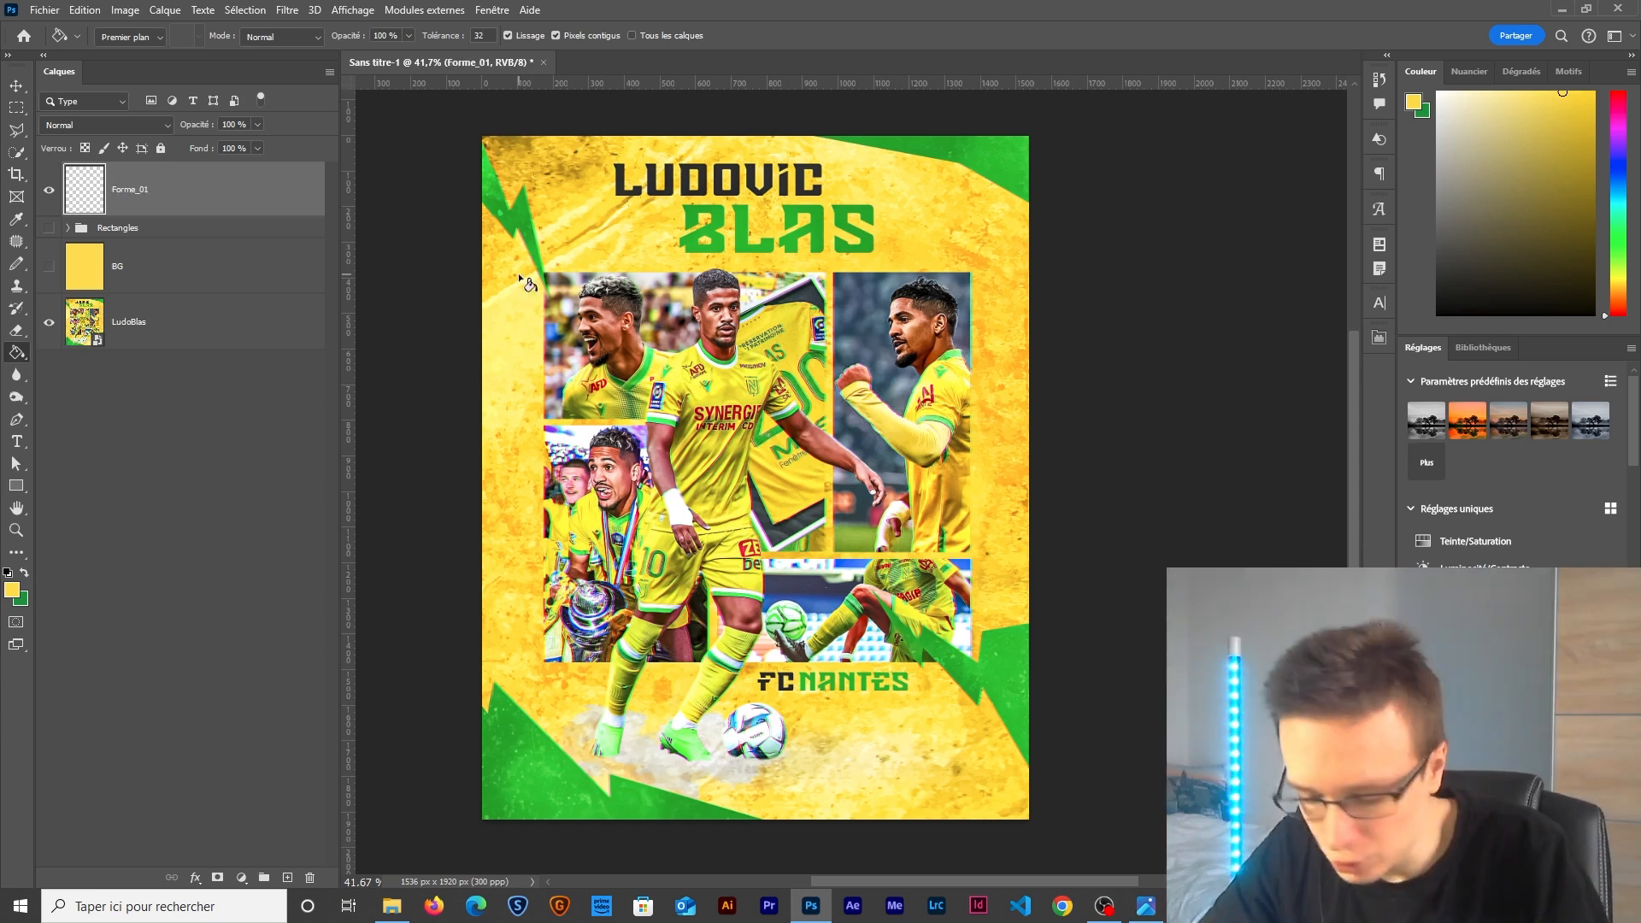
# Try the freehand Lasso on the poster and switch back to the Polygonal Lasso tool.
pyautogui.write('l')
pyautogui.rightClick(17, 128)
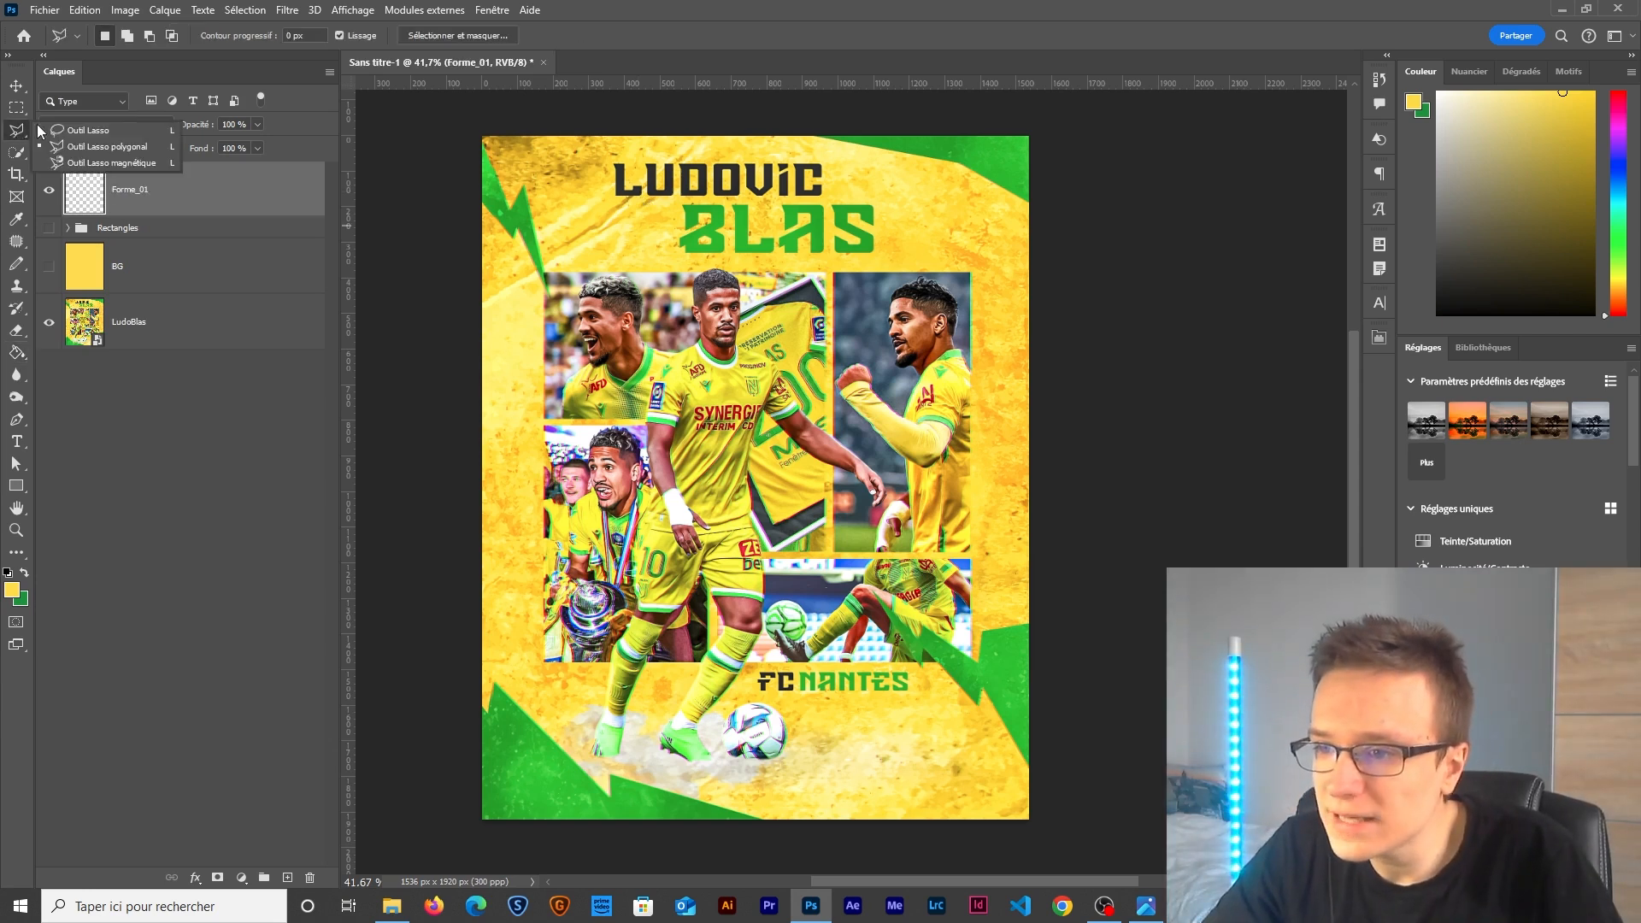
pyautogui.click(69, 141)
pyautogui.moveTo(759, 331)
pyautogui.mouseDown()
pyautogui.moveTo(906, 419)
pyautogui.moveTo(735, 581)
pyautogui.moveTo(615, 546)
pyautogui.moveTo(763, 314)
pyautogui.mouseUp()
pyautogui.click(615, 261)
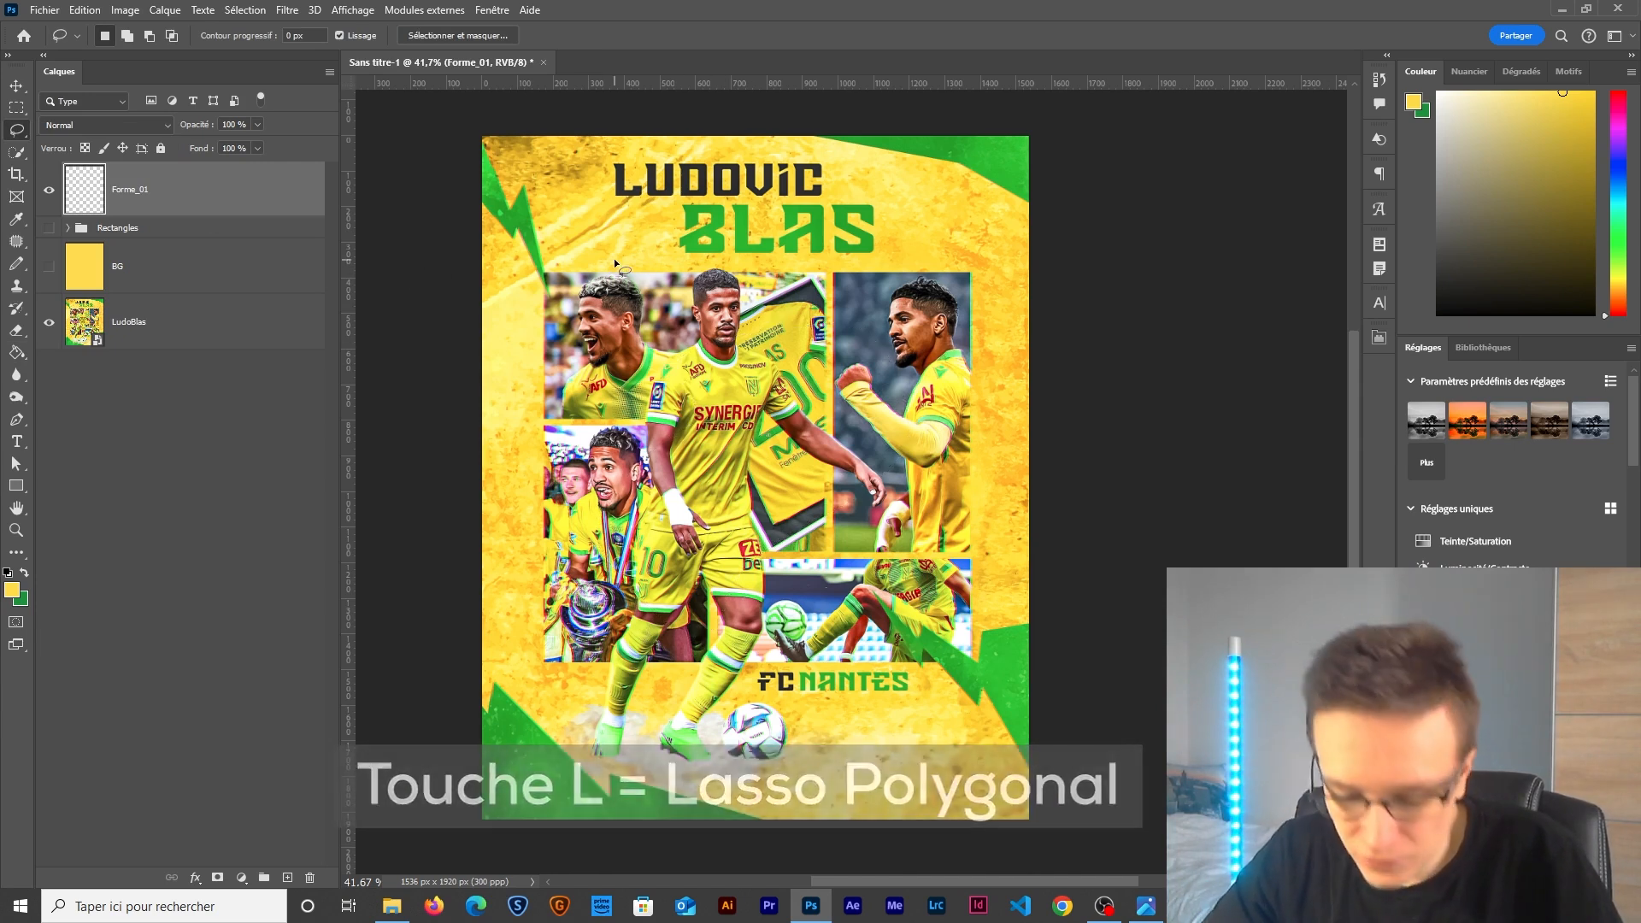
pyautogui.hotkey('shift', 'l')
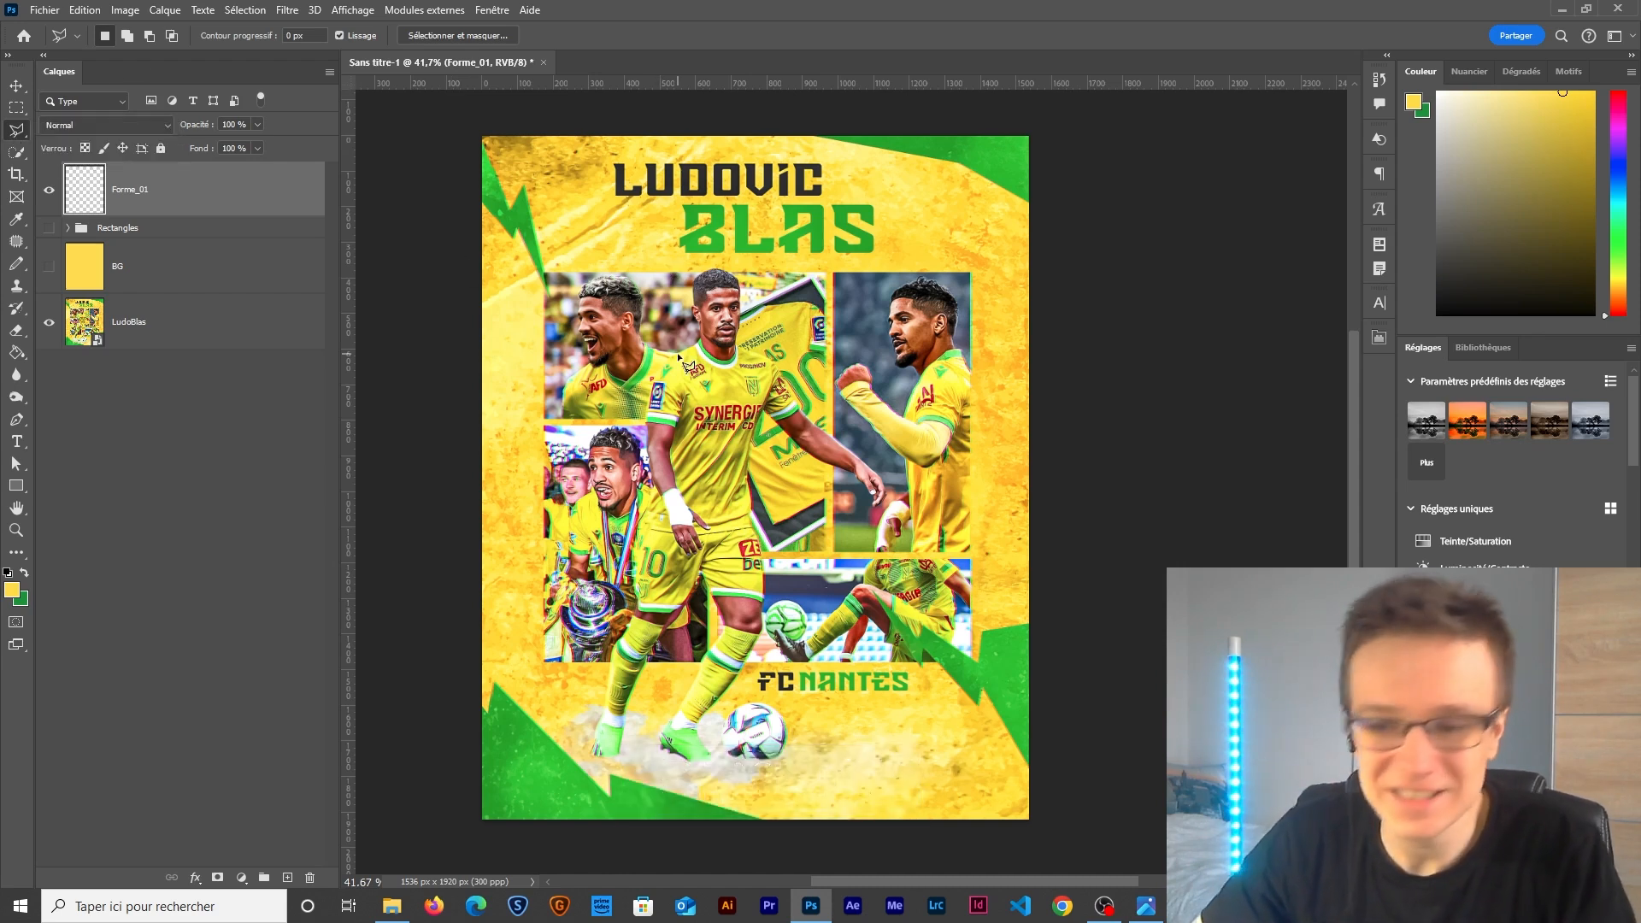
pyautogui.moveTo(15, 135); pyautogui.dragTo(94, 152)
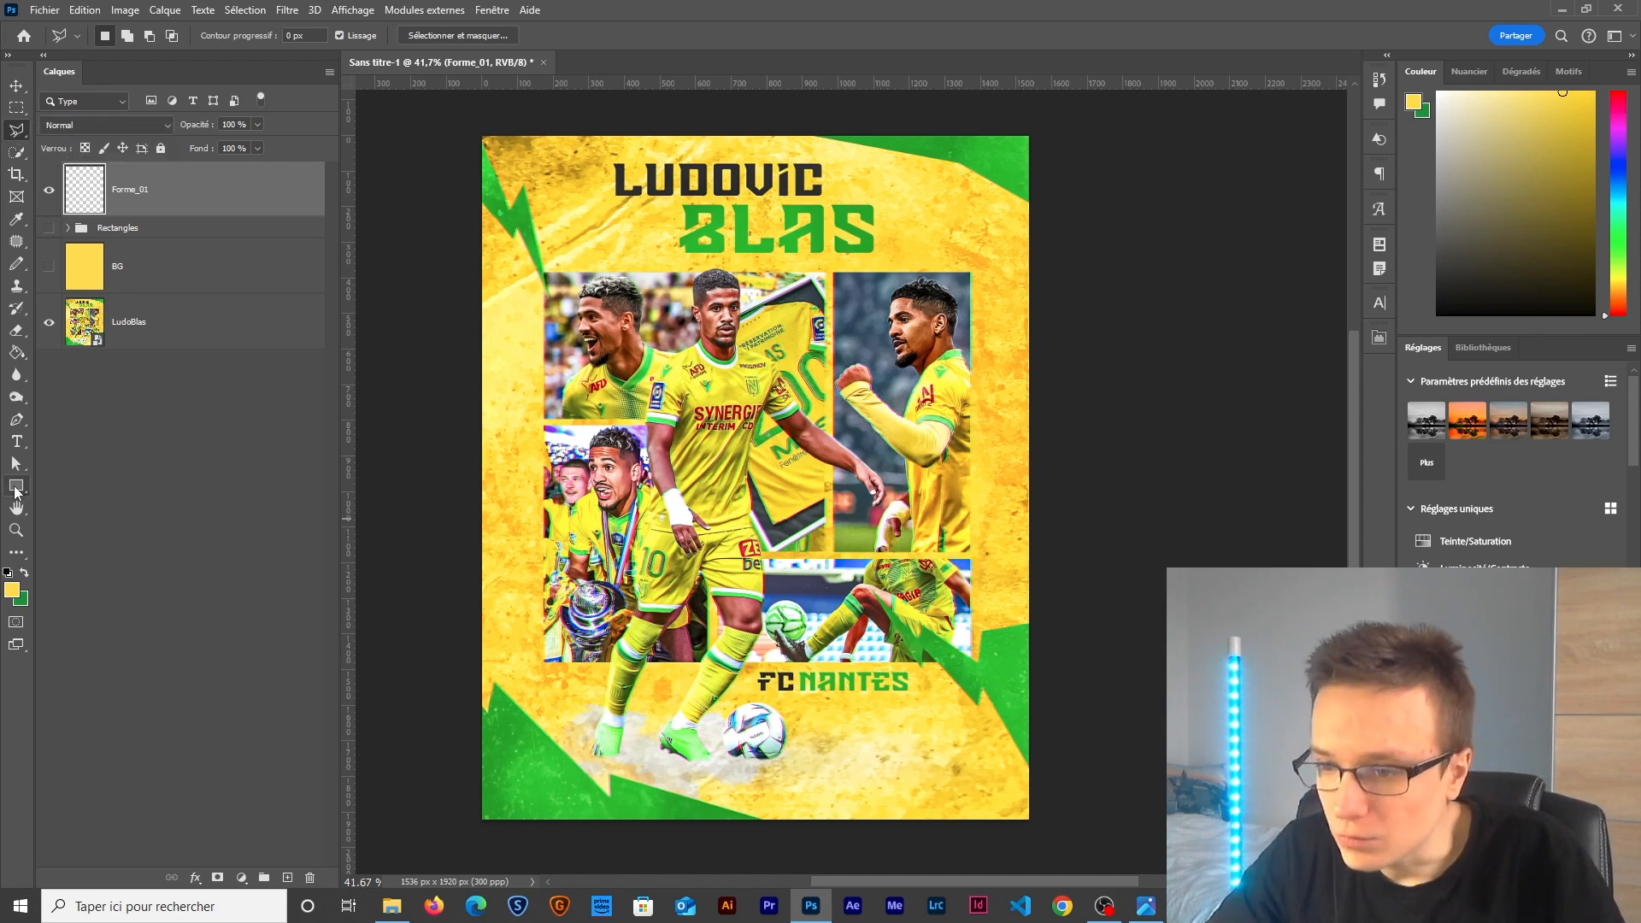
pyautogui.moveTo(15, 489); pyautogui.dragTo(45, 485)
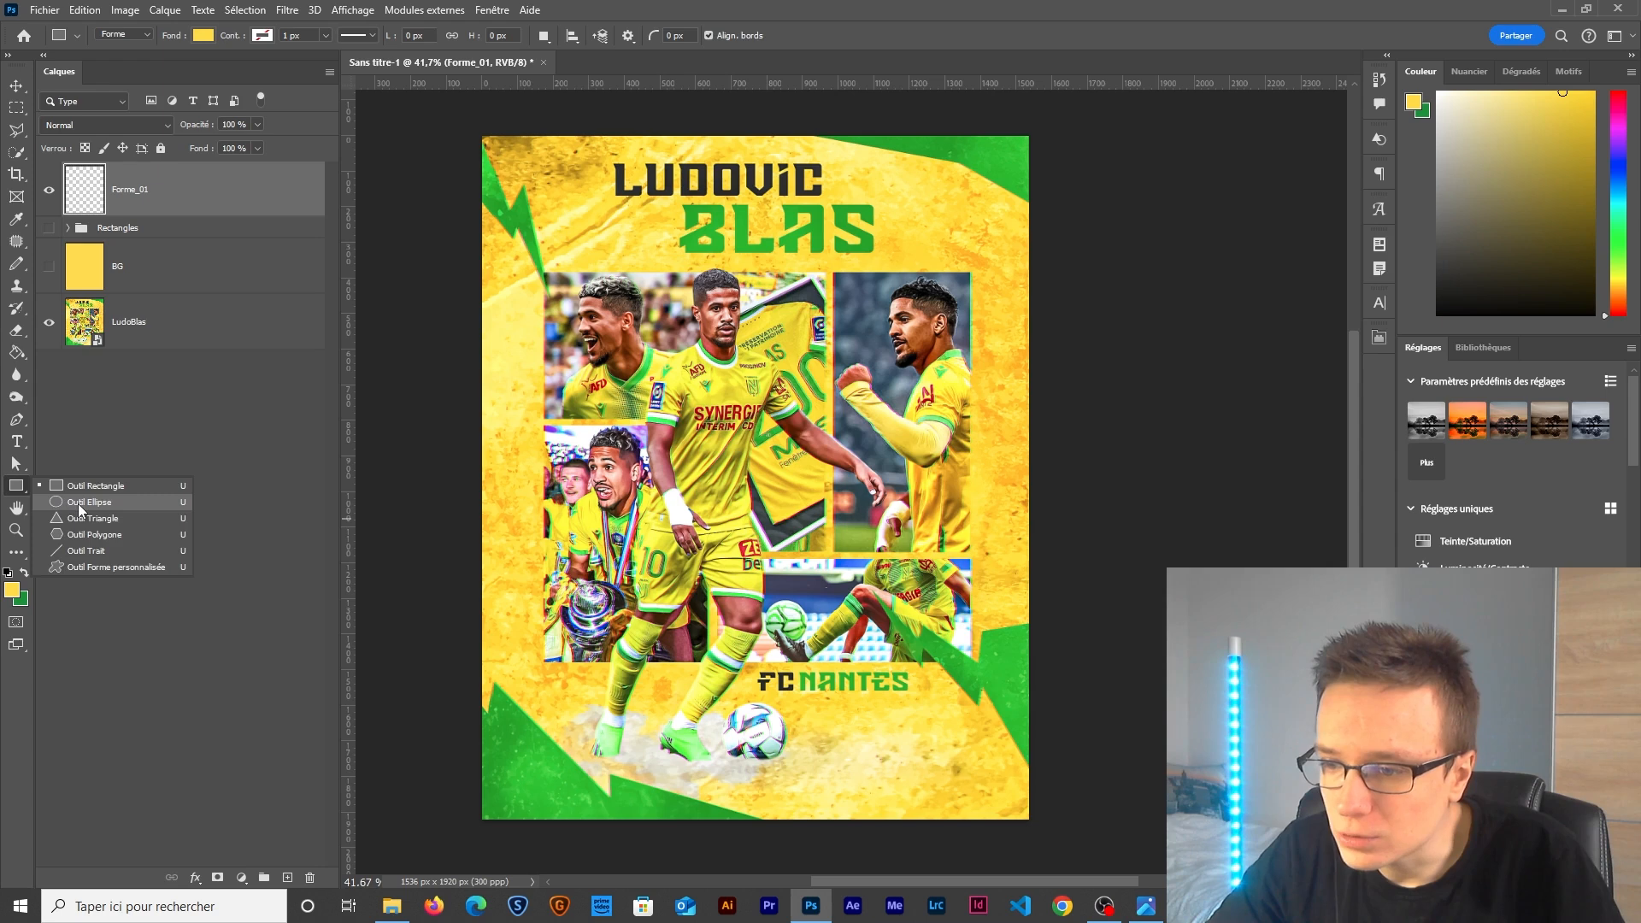
pyautogui.click(79, 504)
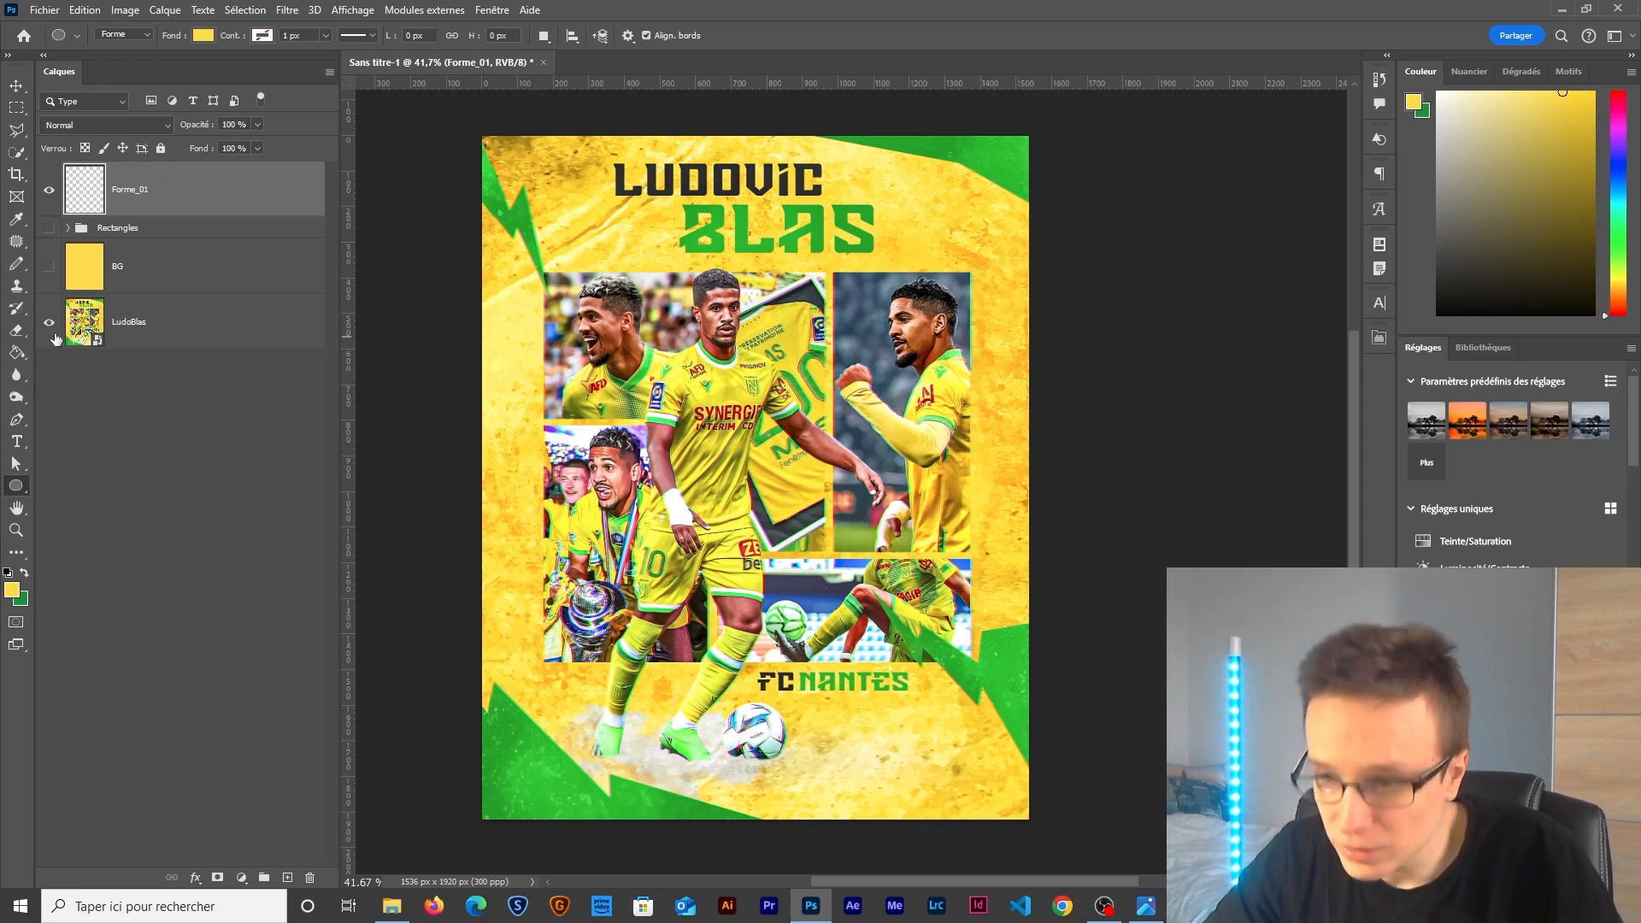
pyautogui.click(15, 85)
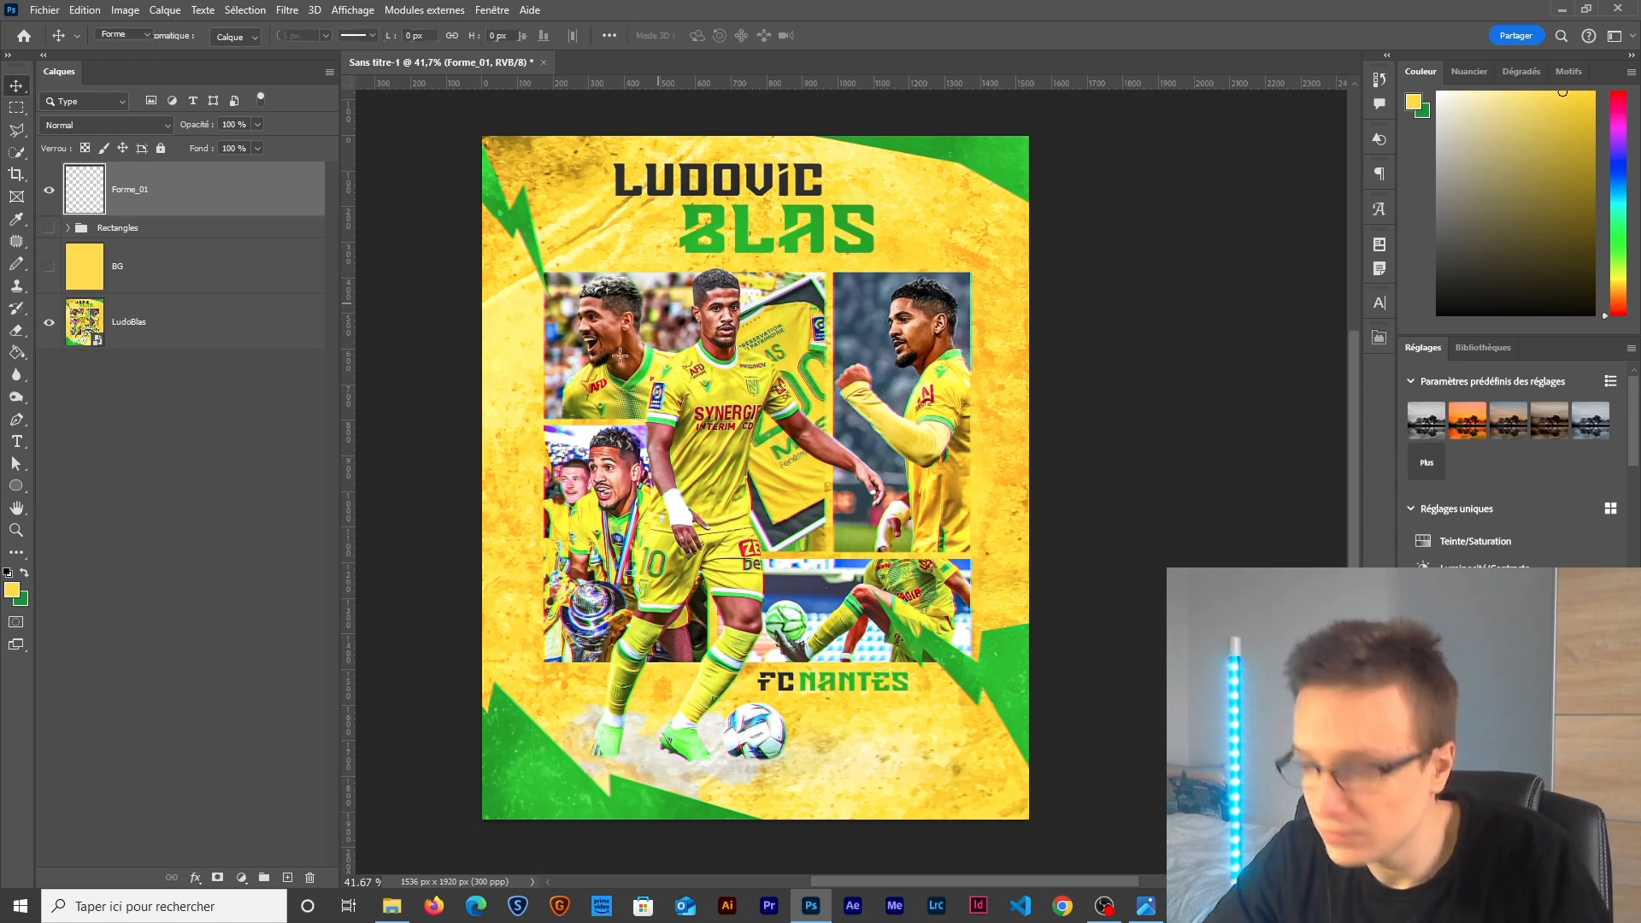
pyautogui.press('u')
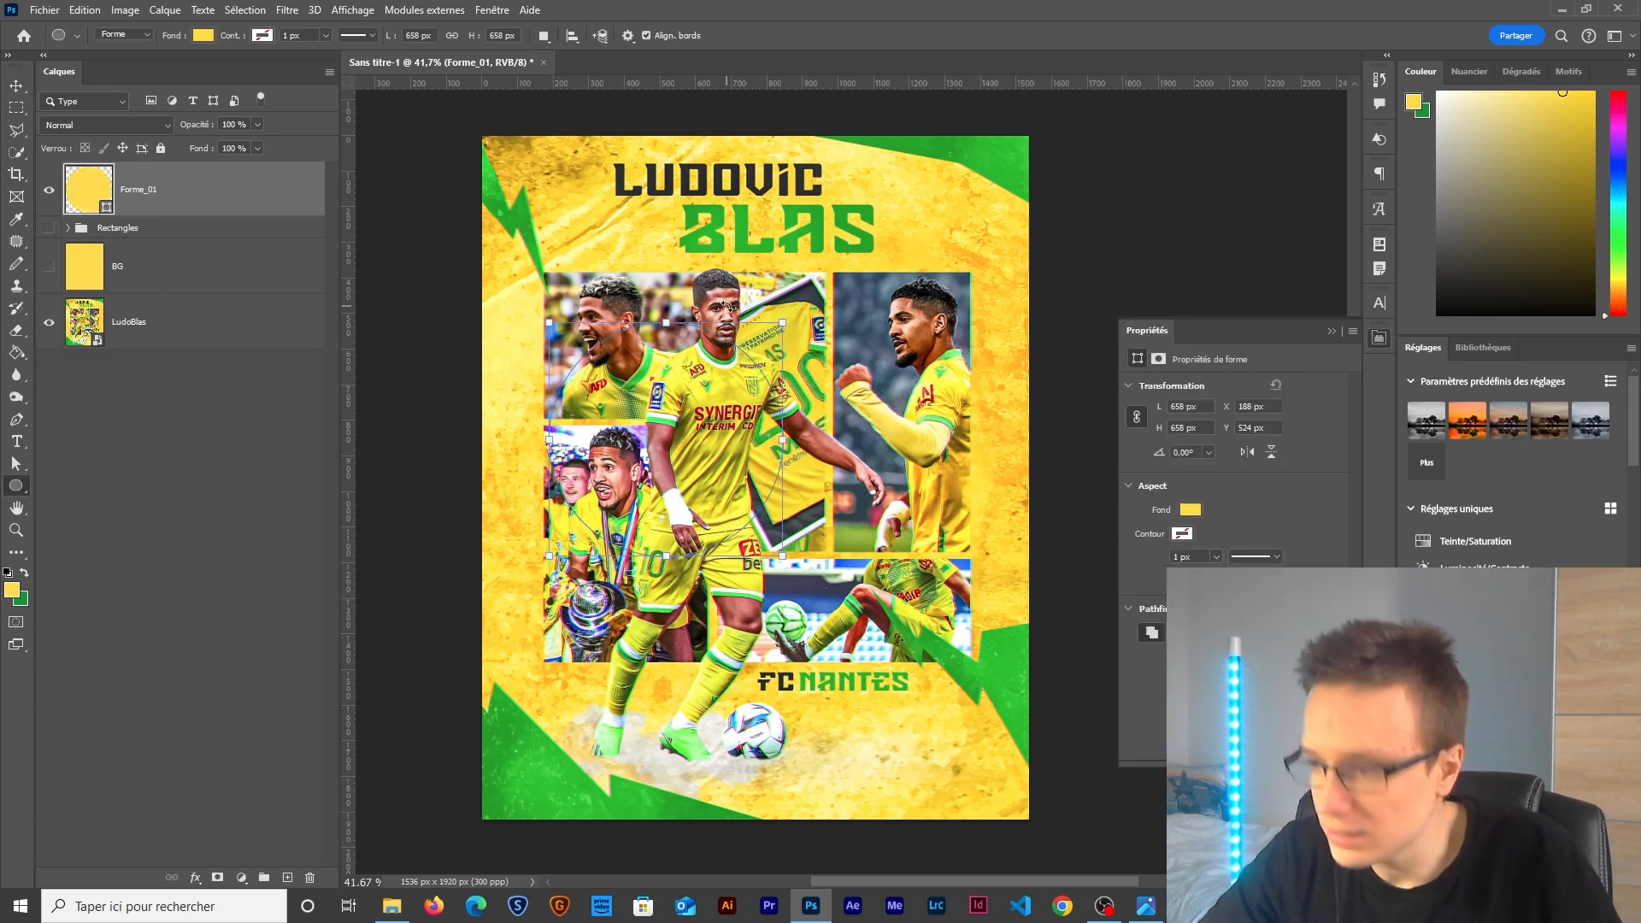
pyautogui.hotkey('ctrl', 'z')
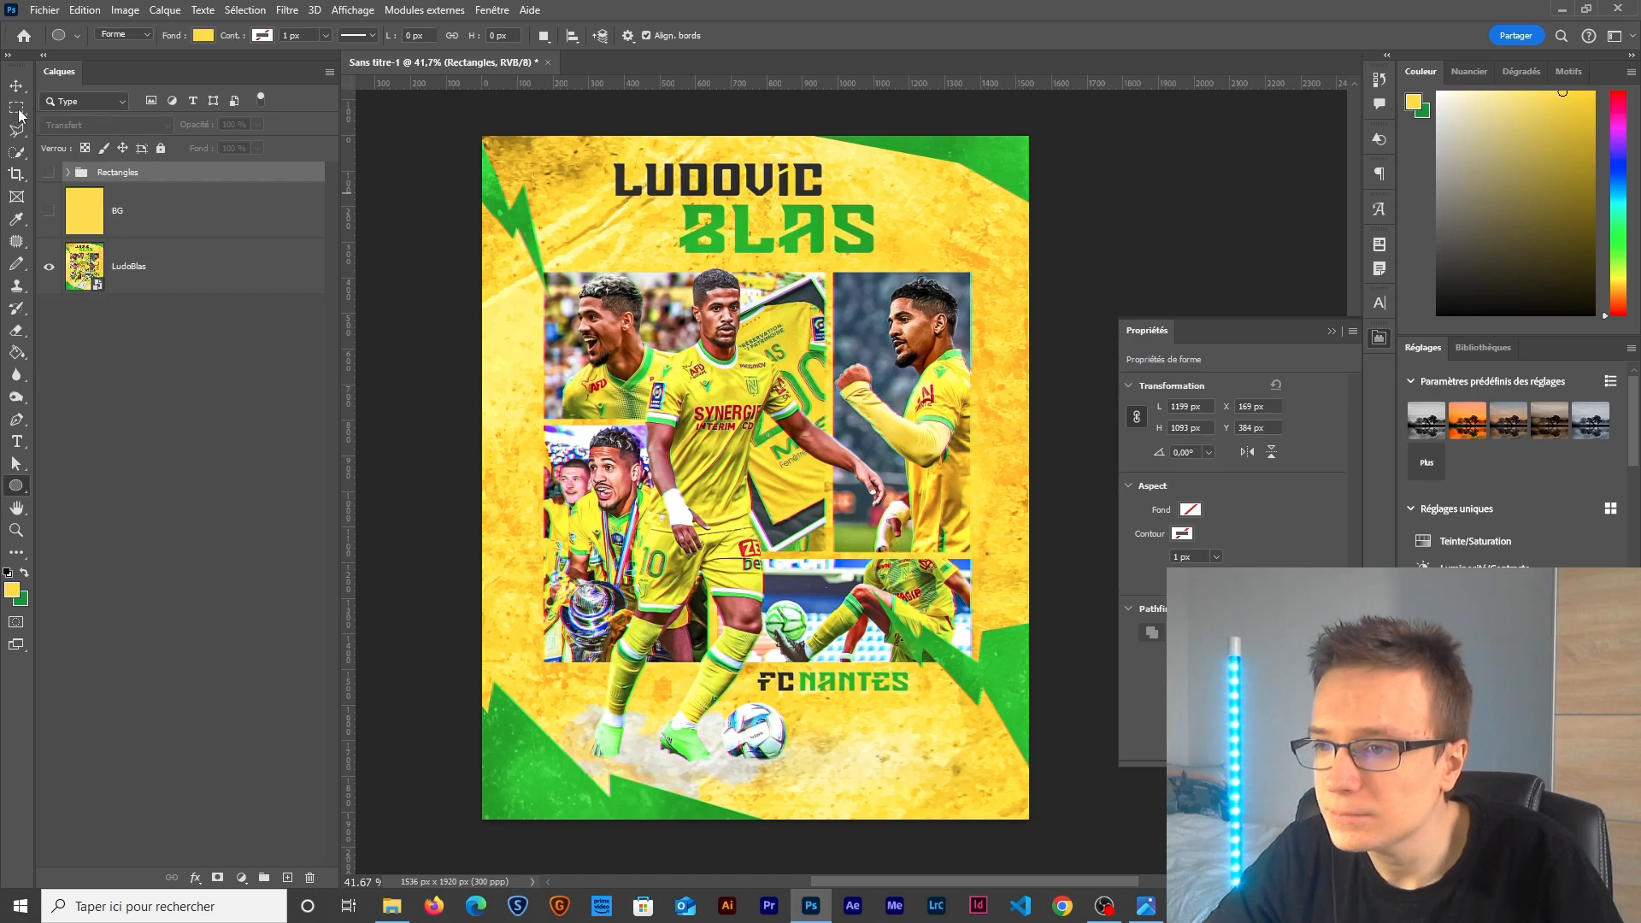
pyautogui.press('v')
pyautogui.hotkey('ctrl', 'shift', 'z')
pyautogui.click(1334, 333)
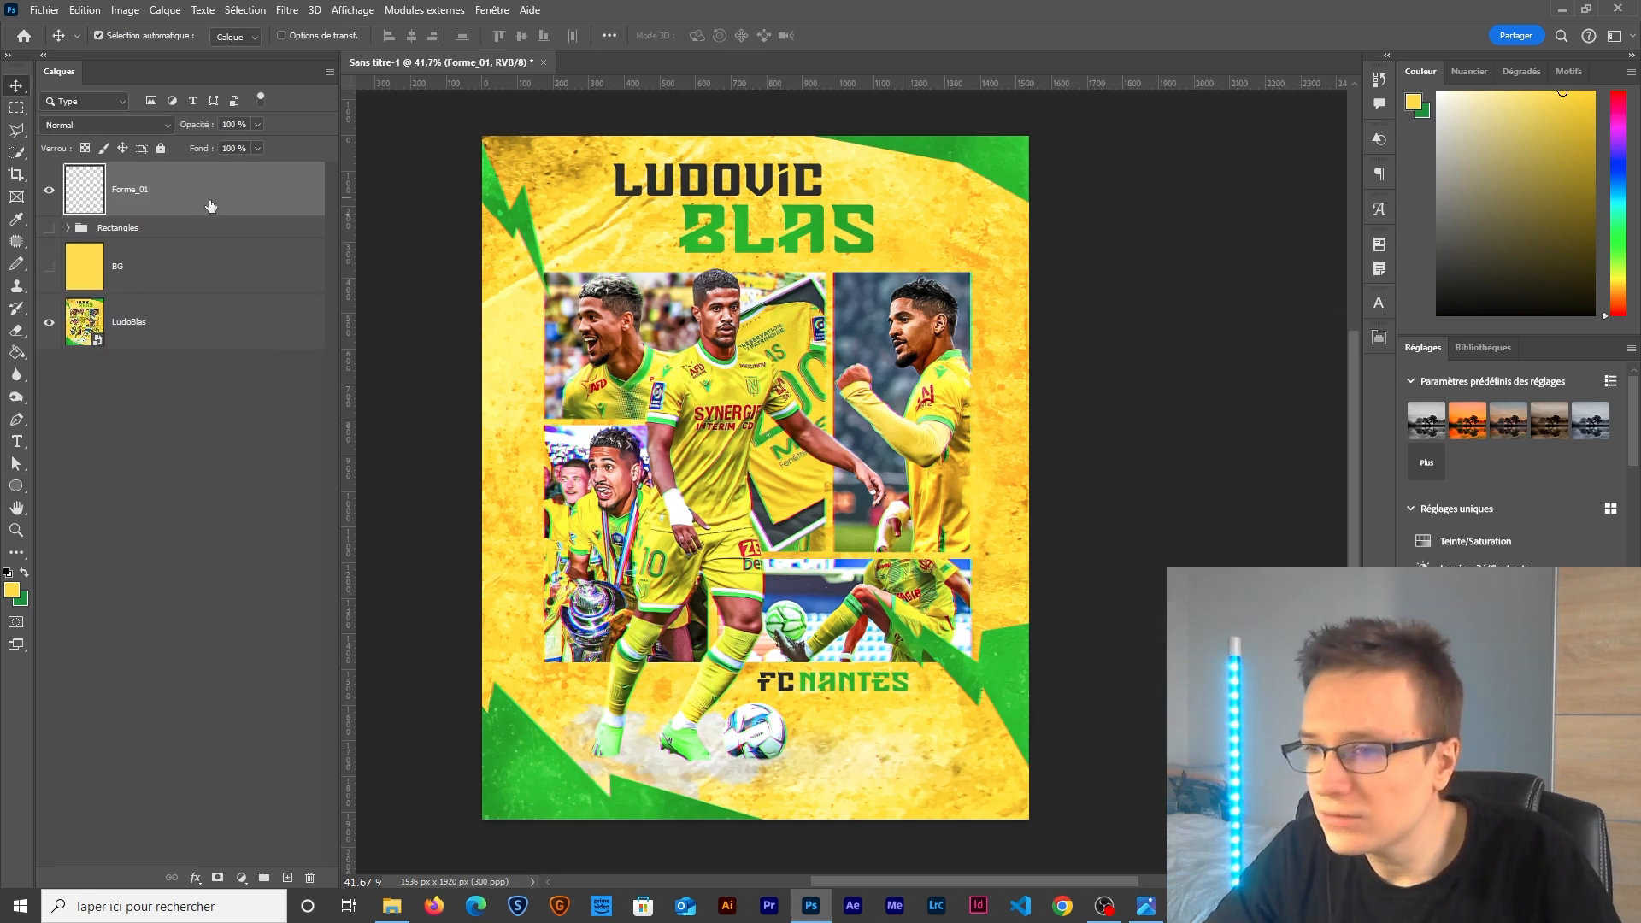
# Outline the green lightning shape at the poster's lower-right edge with the Polygonal Lasso, running past the canvas edge, and close the selection.
pyautogui.press('l')
pyautogui.scroll(6, 939, 634)
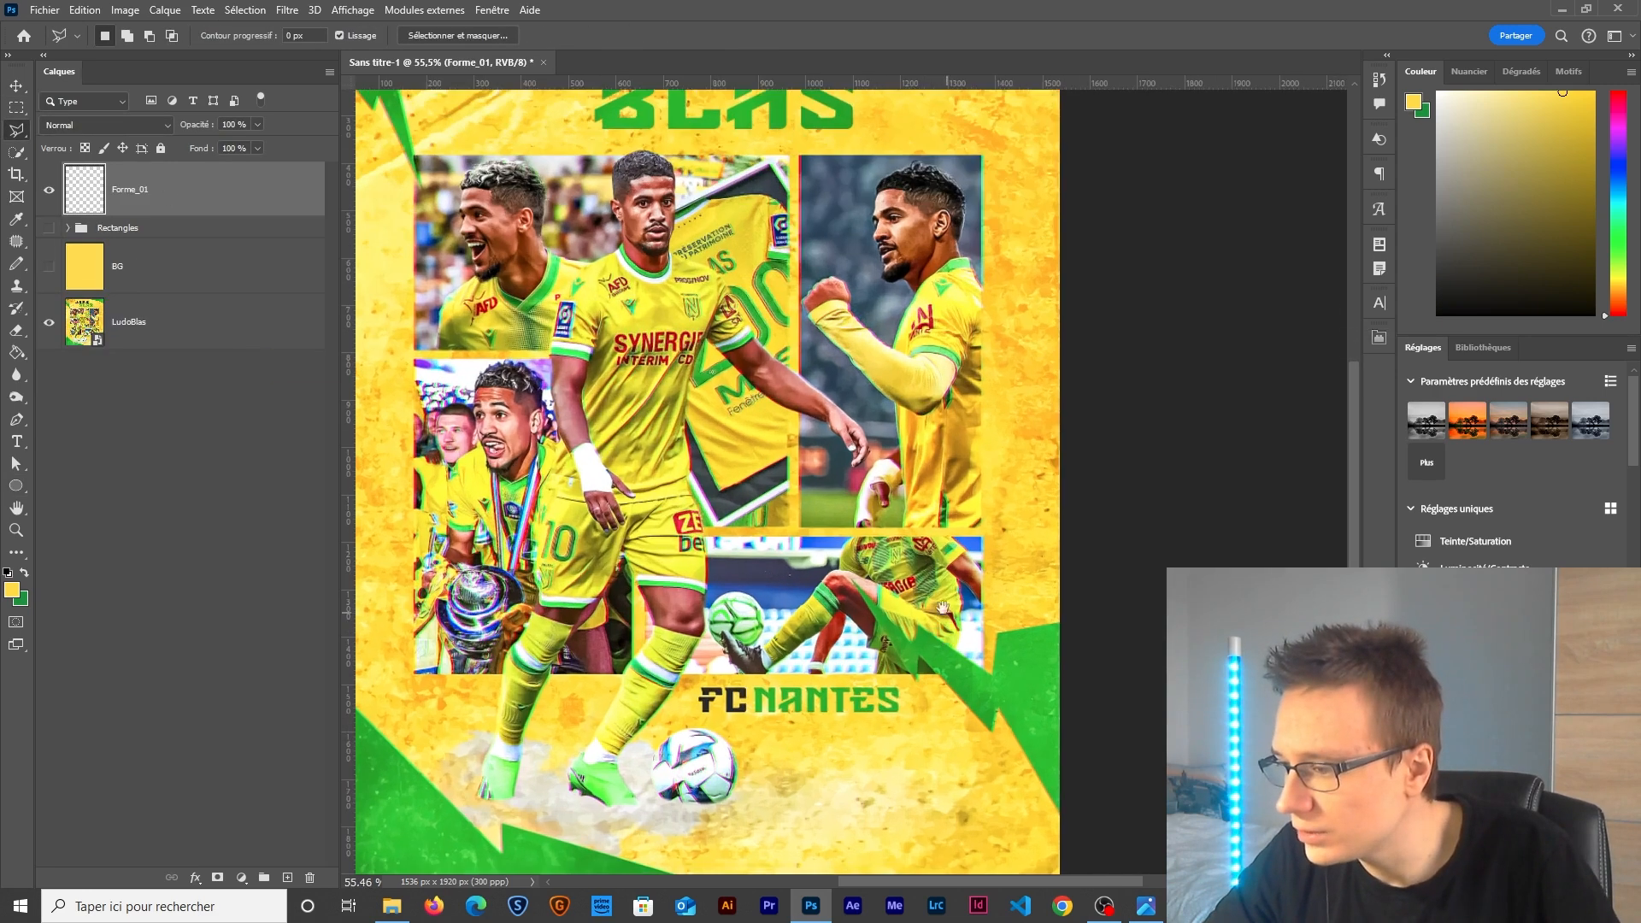
pyautogui.scroll(1, 695, 417)
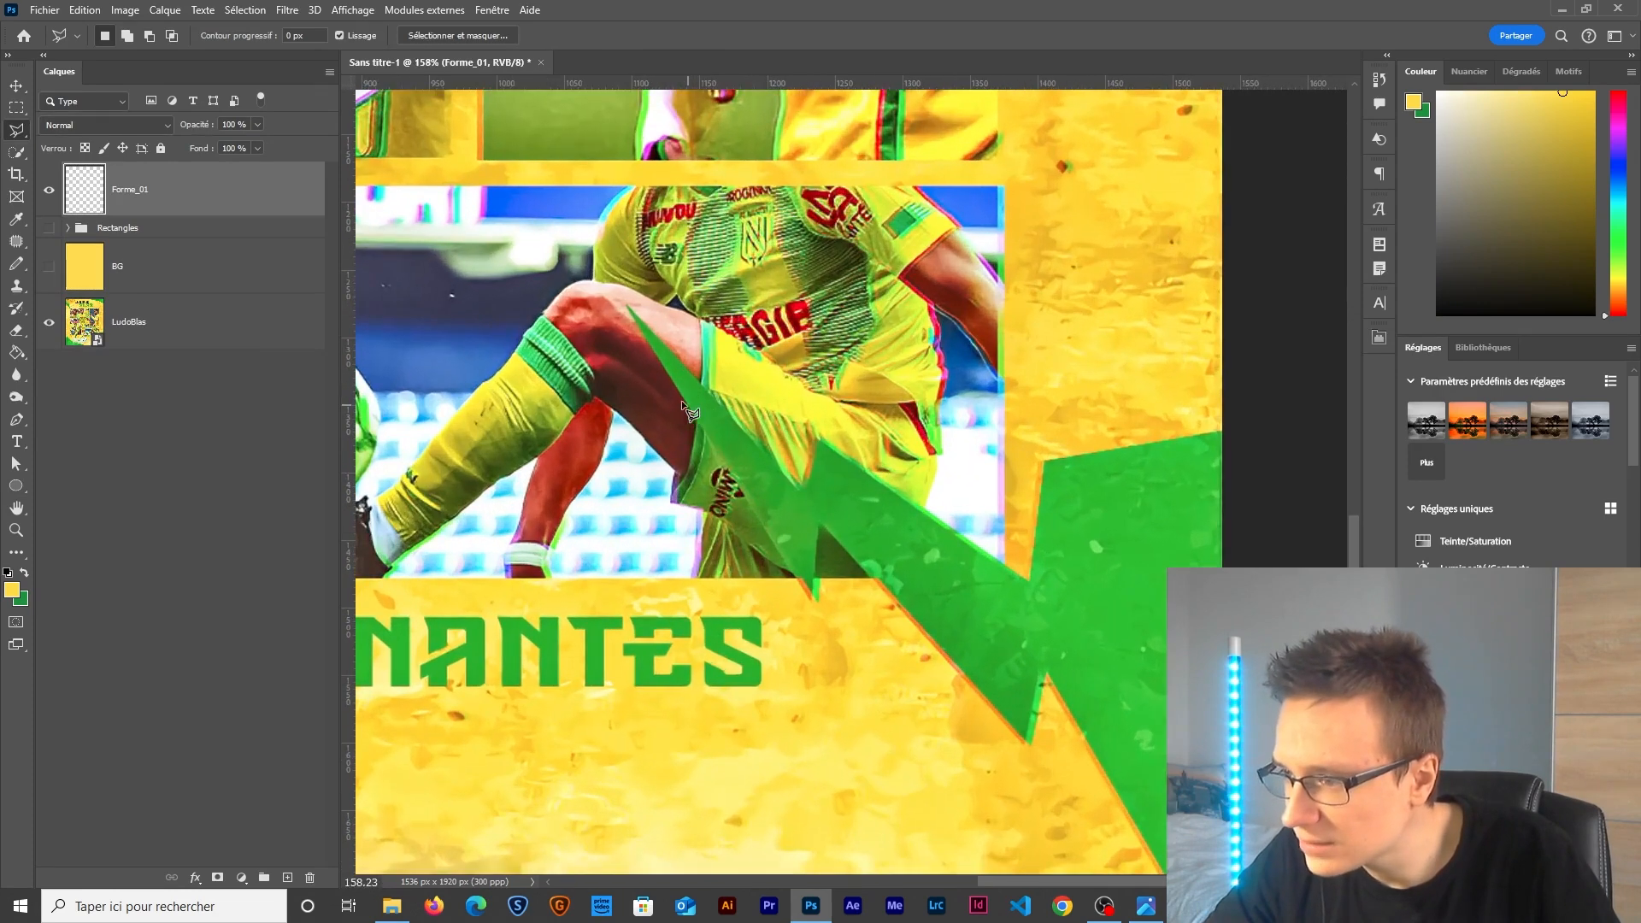
pyautogui.click(625, 305)
pyautogui.click(812, 598)
pyautogui.click(822, 519)
pyautogui.click(1028, 742)
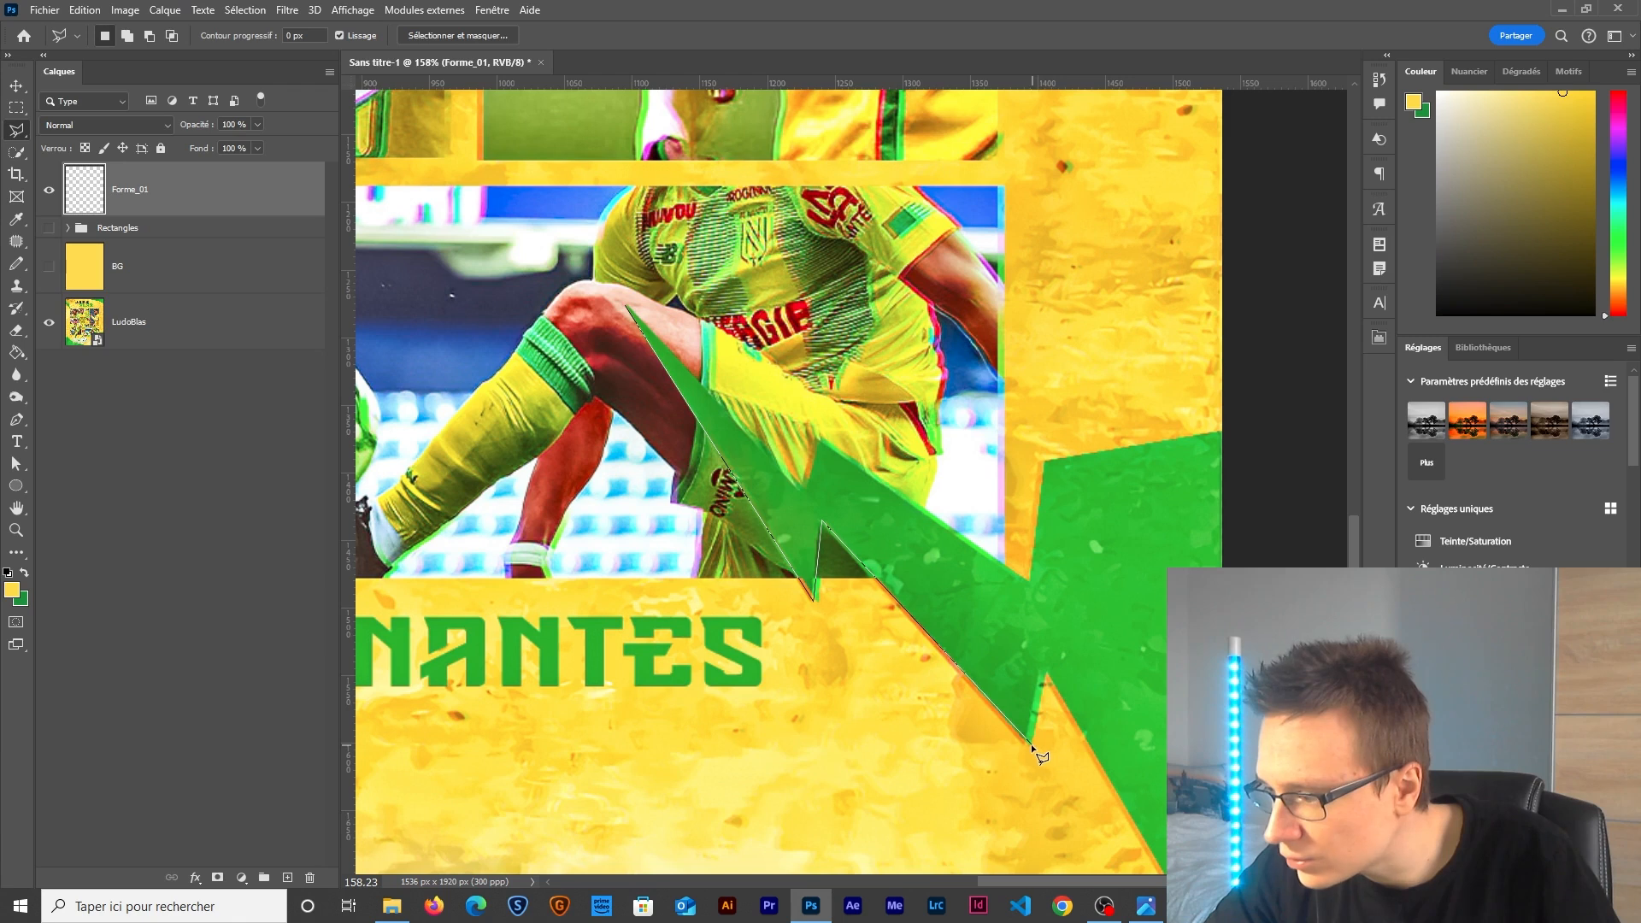
pyautogui.click(1044, 670)
pyautogui.hscroll(5, 972, 290)
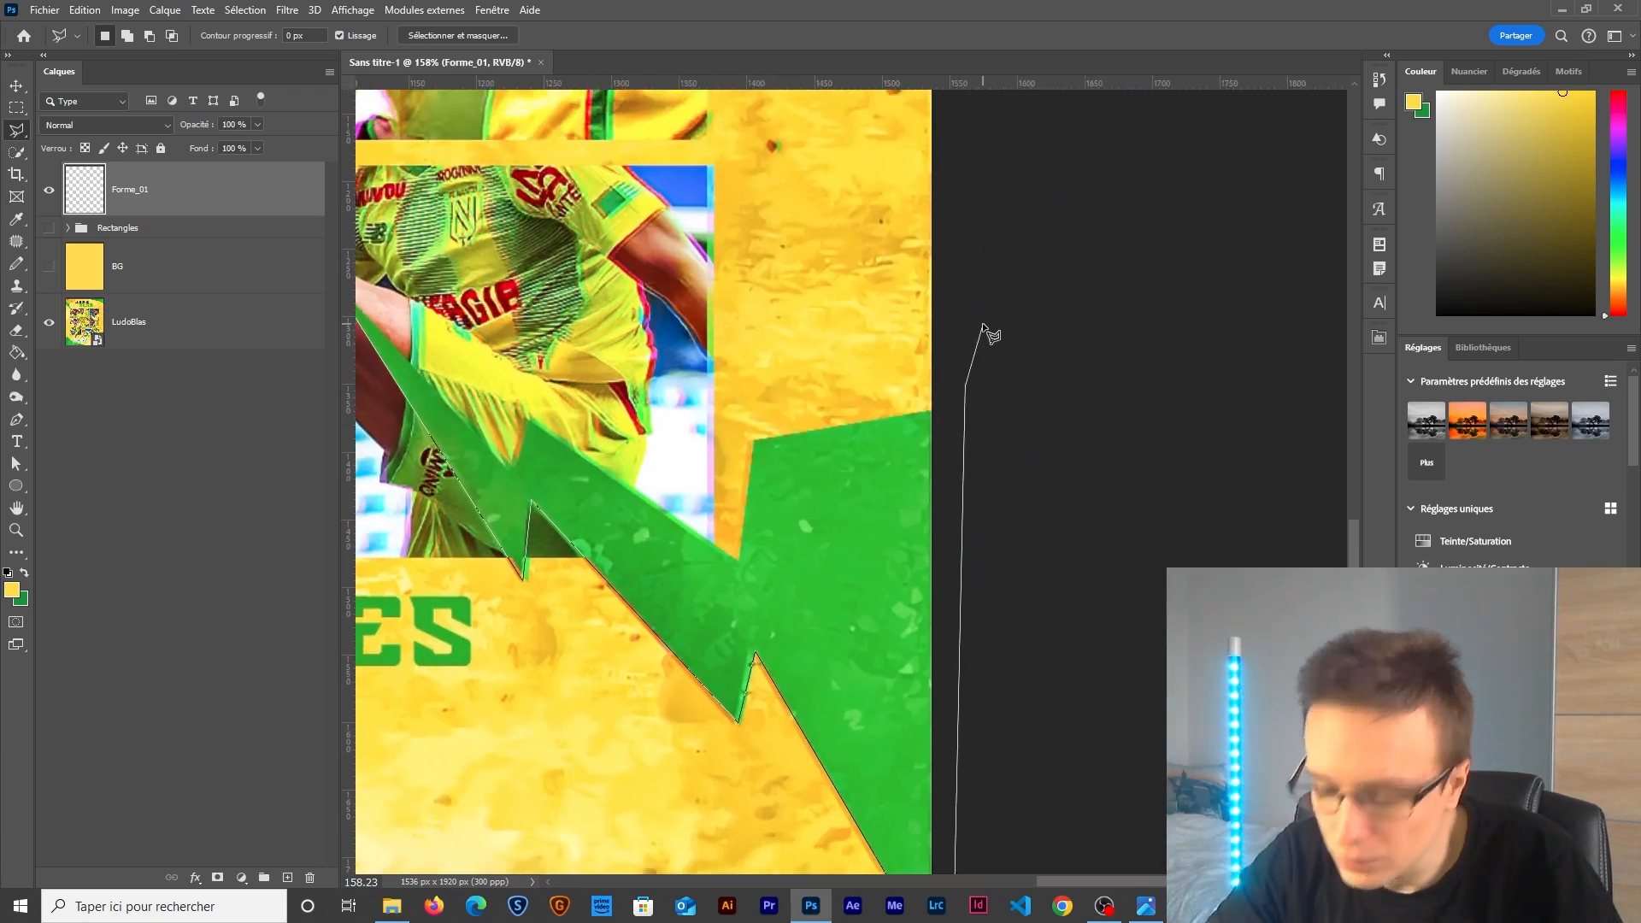
pyautogui.press('Delete')
pyautogui.click(954, 403)
pyautogui.click(753, 440)
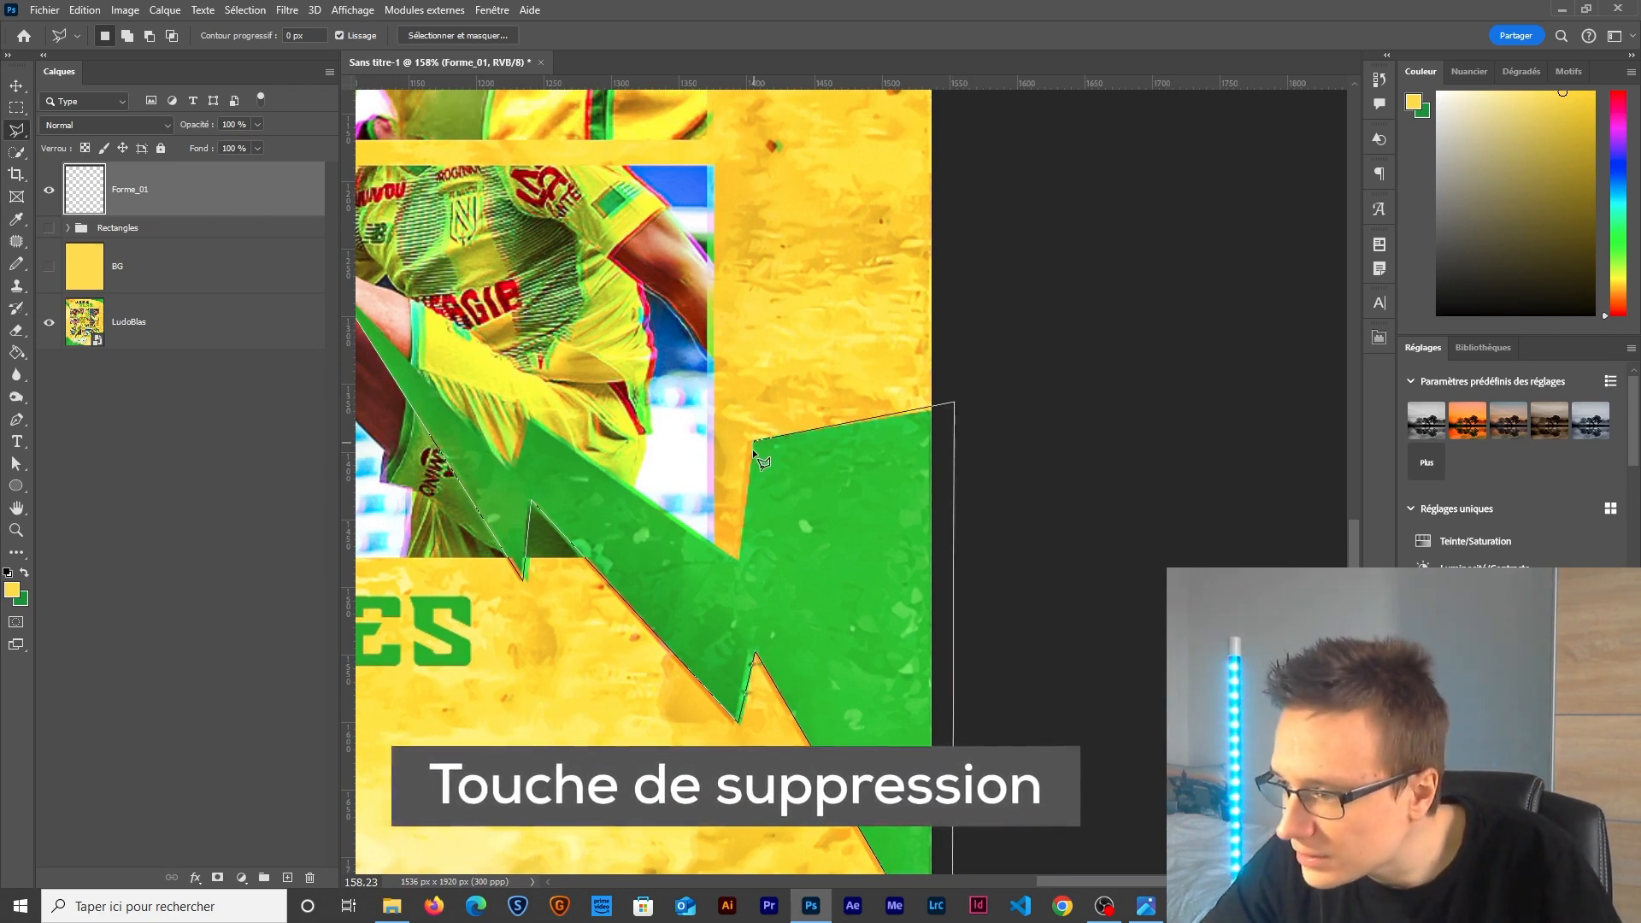
pyautogui.click(525, 416)
pyautogui.click(512, 466)
pyautogui.moveTo(511, 468); pyautogui.dragTo(659, 615)
pyautogui.click(484, 435)
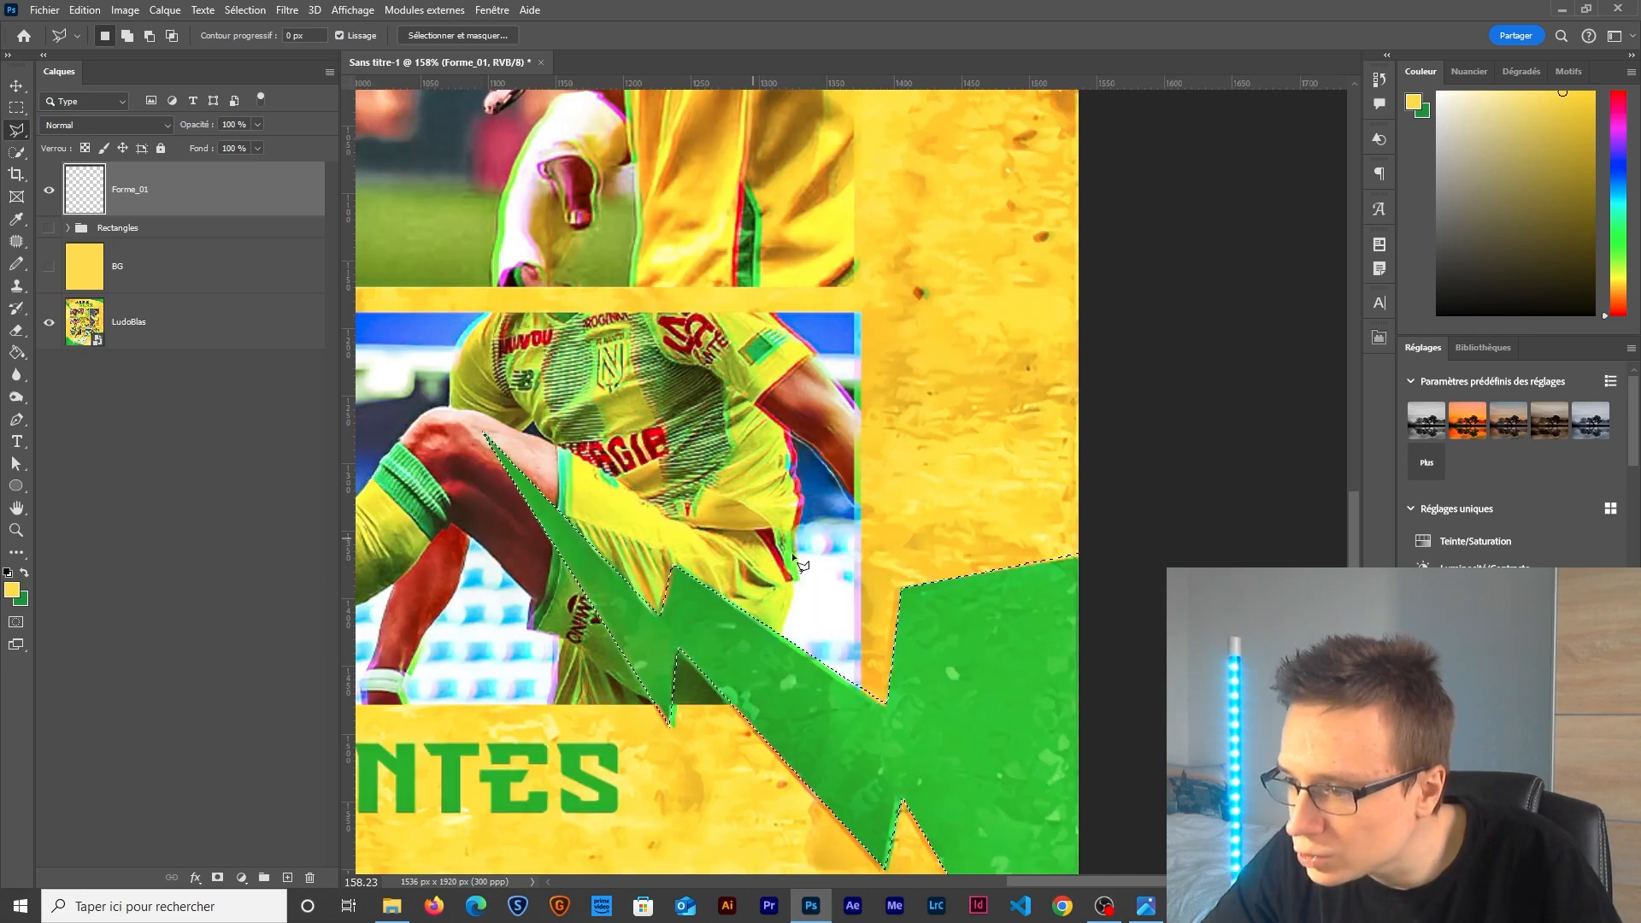
# Make green #00932f the foreground color and fill the lightning selection on Forme_01 with the Paint Bucket.
pyautogui.scroll(-5, 797, 564)
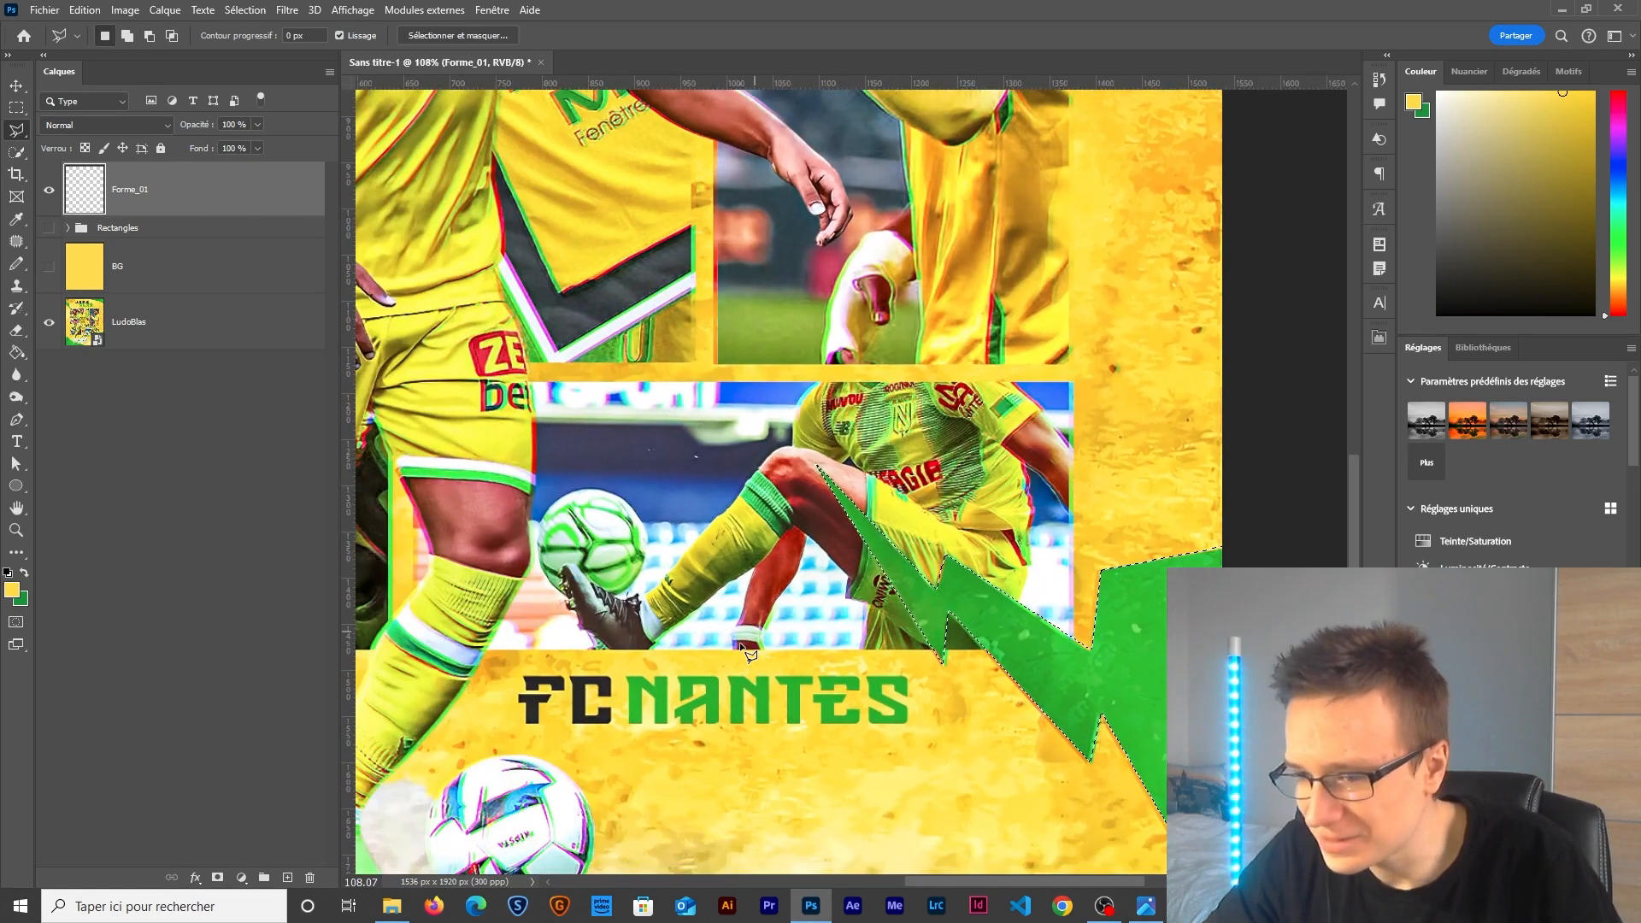
pyautogui.scroll(-5, 742, 651)
pyautogui.press('x')
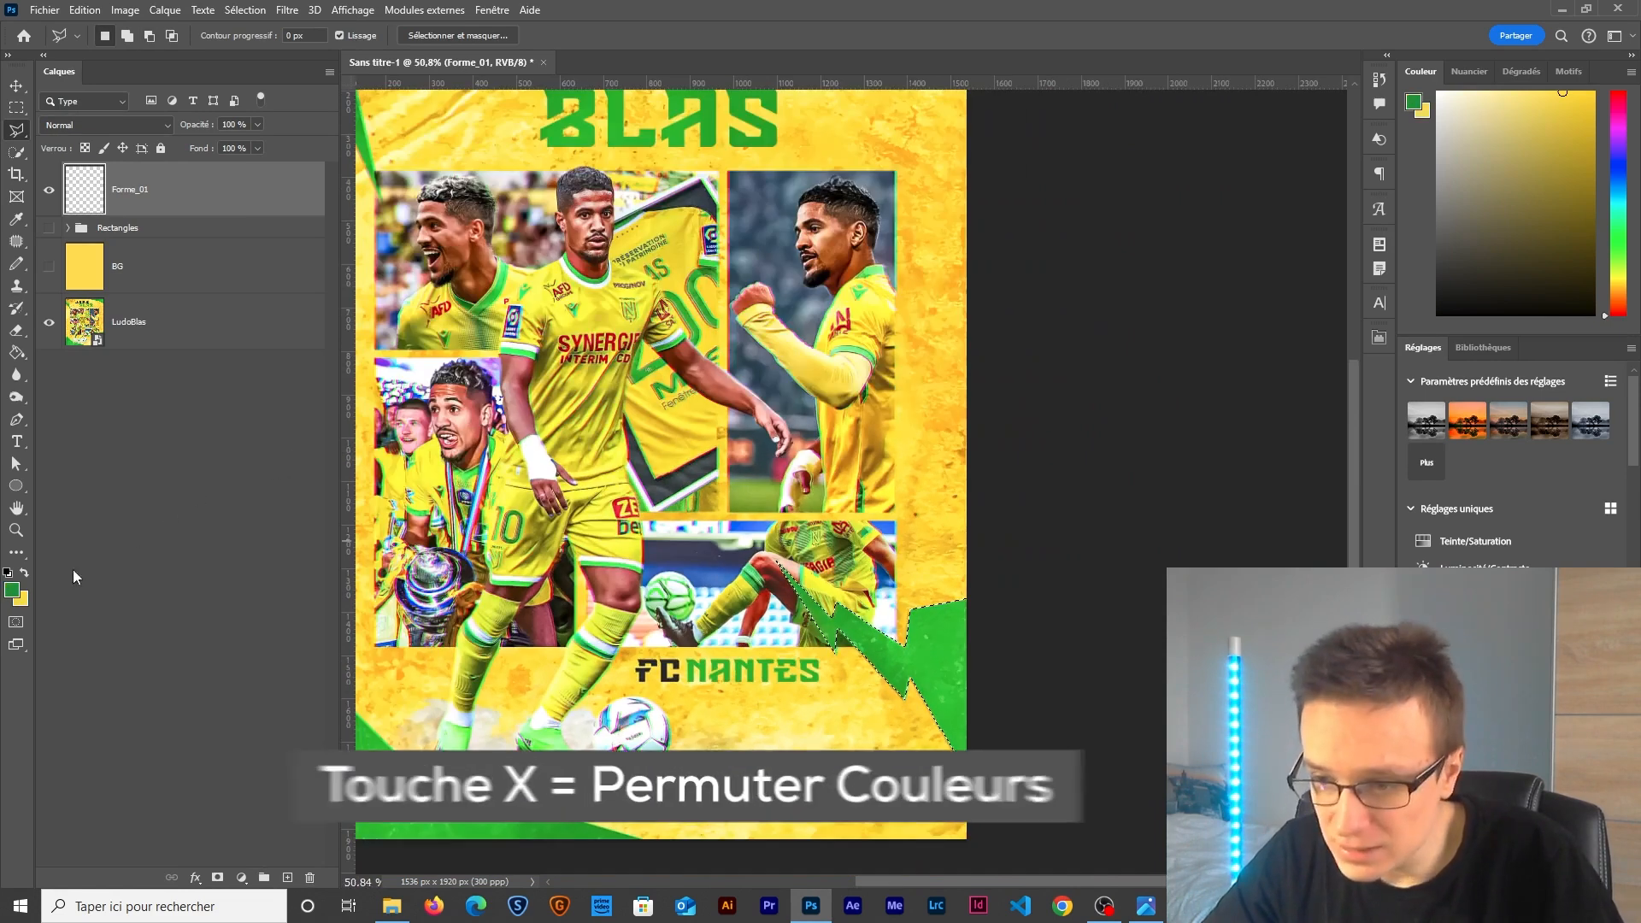
pyautogui.click(11, 589)
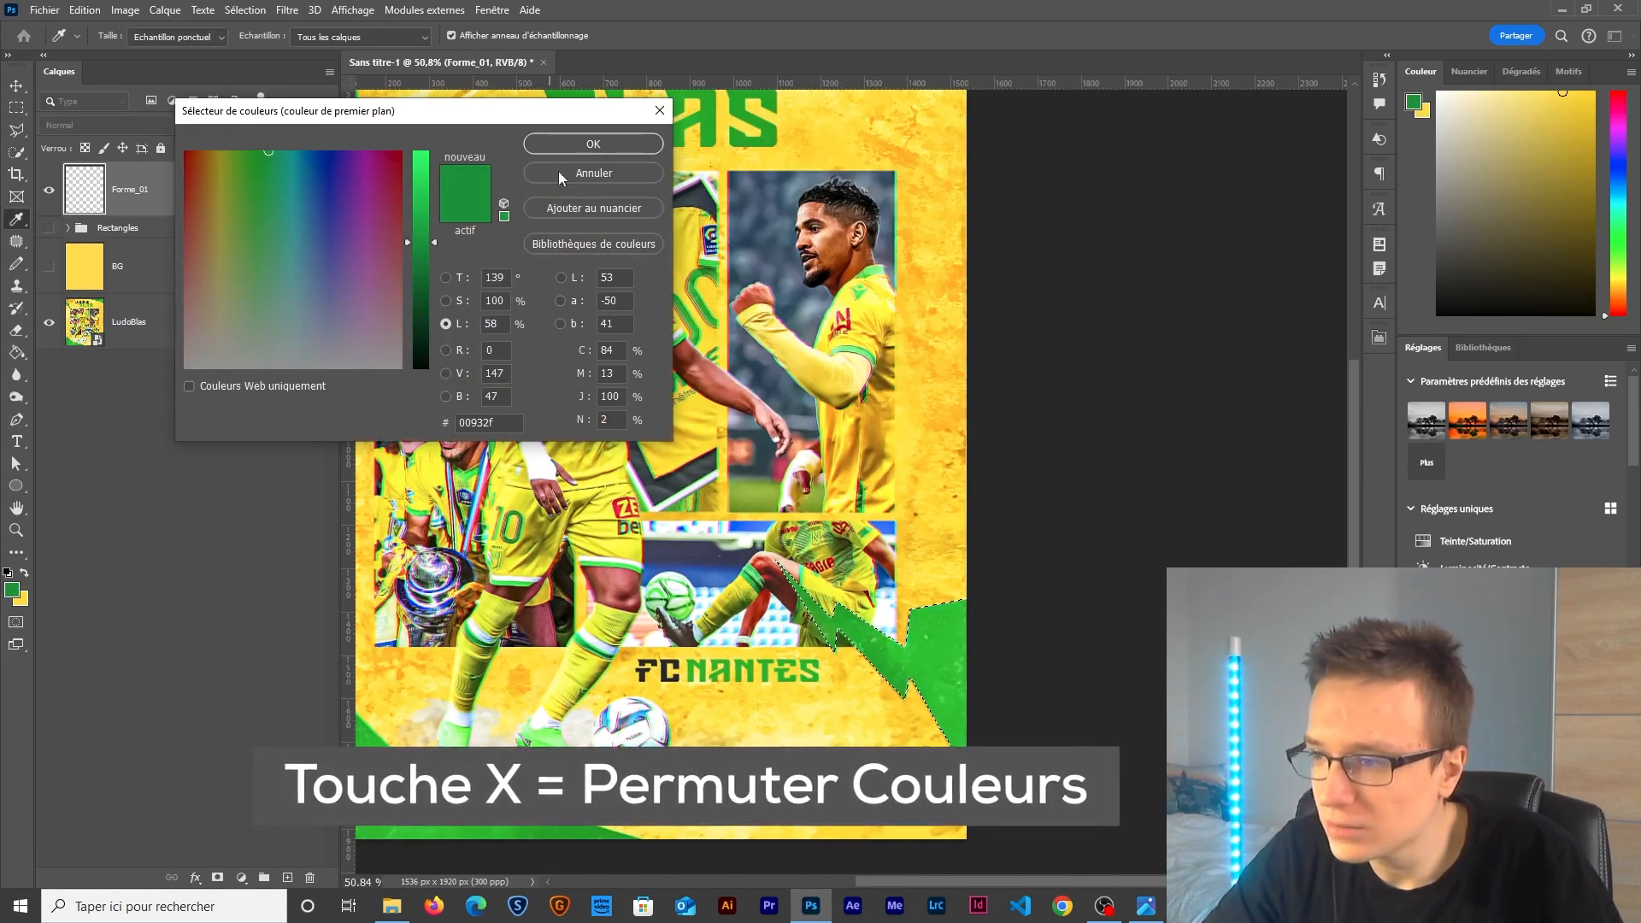
pyautogui.click(570, 146)
pyautogui.press('g')
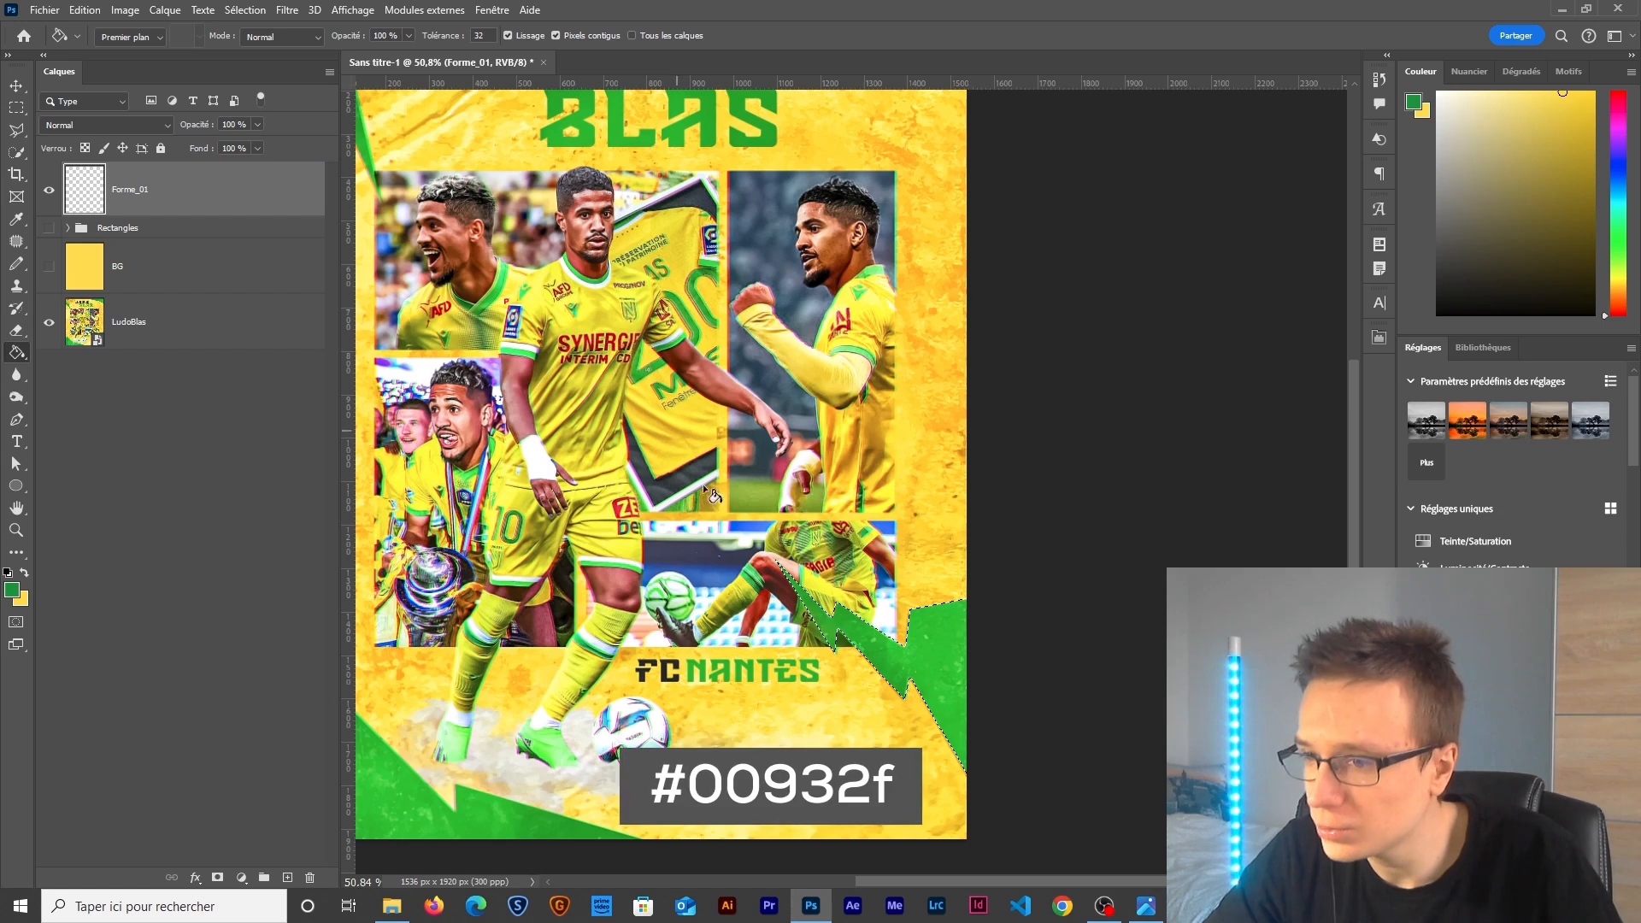
pyautogui.click(921, 658)
# Hide the LudoBlas reference layer and deselect the filled lightning shape.
pyautogui.click(49, 322)
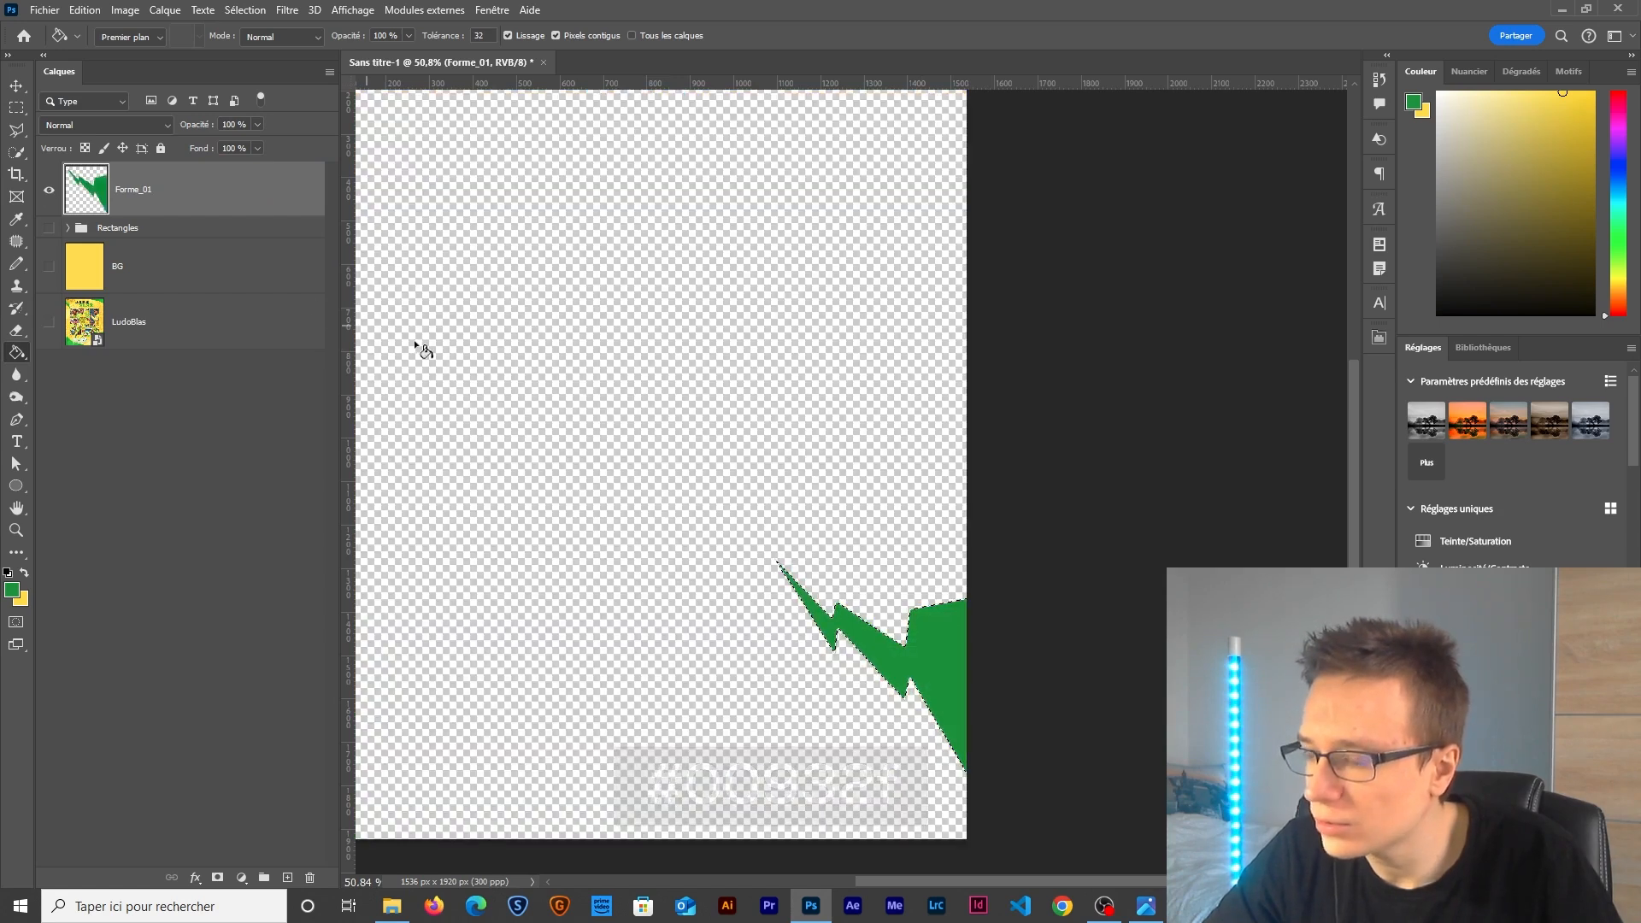
pyautogui.scroll(-2, 644, 409)
pyautogui.scroll(2, 645, 408)
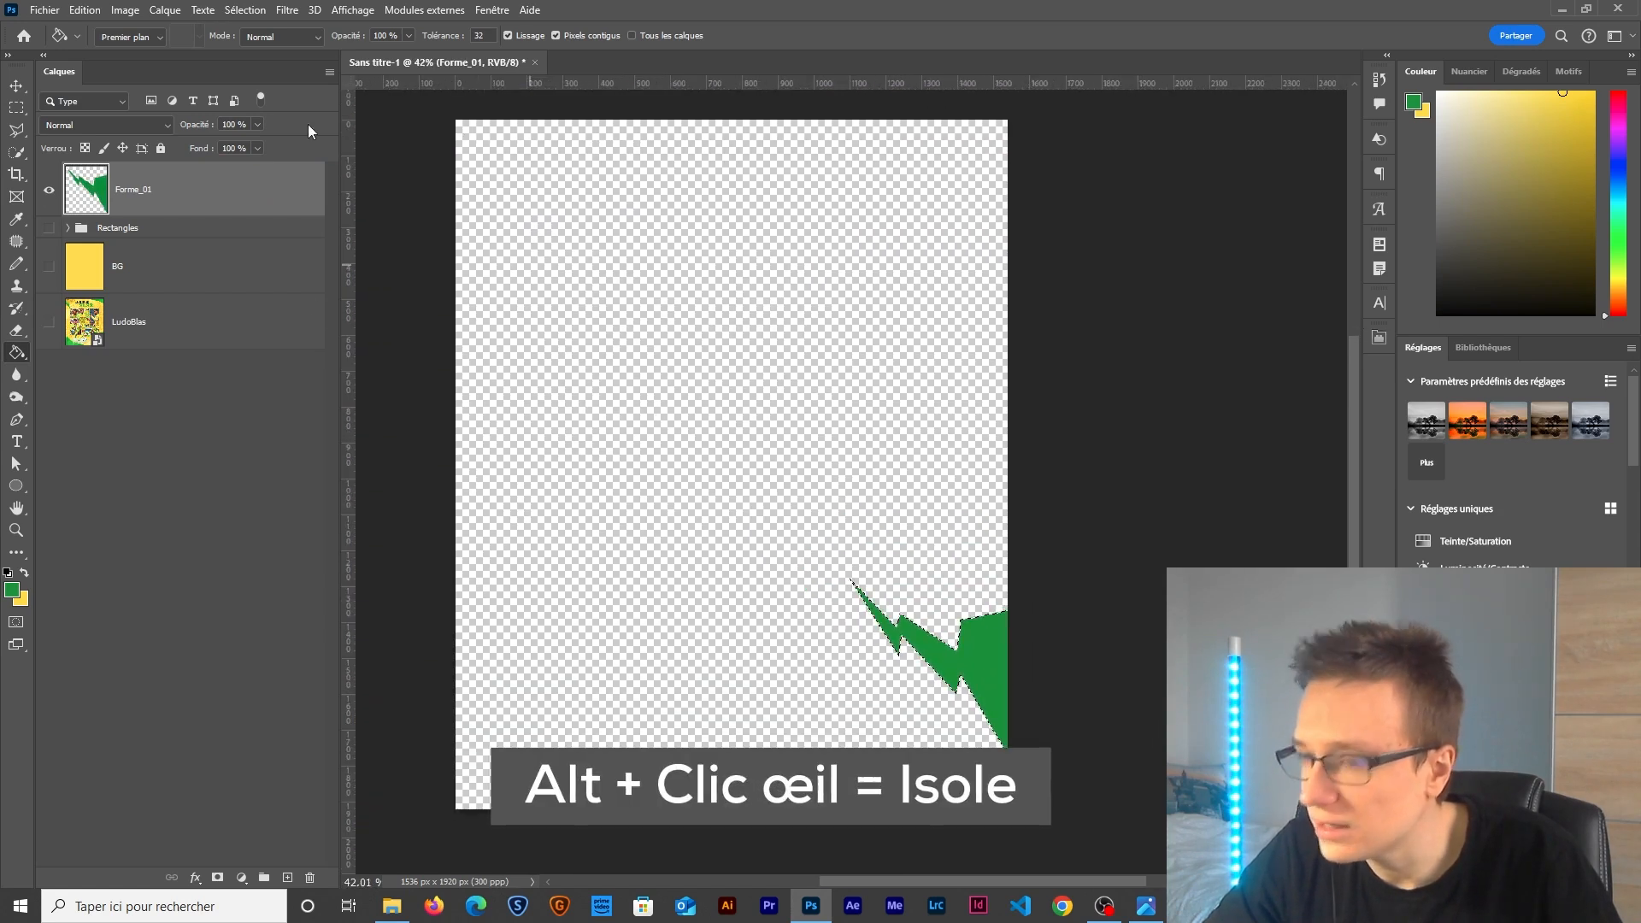
pyautogui.click(229, 8)
pyautogui.click(256, 42)
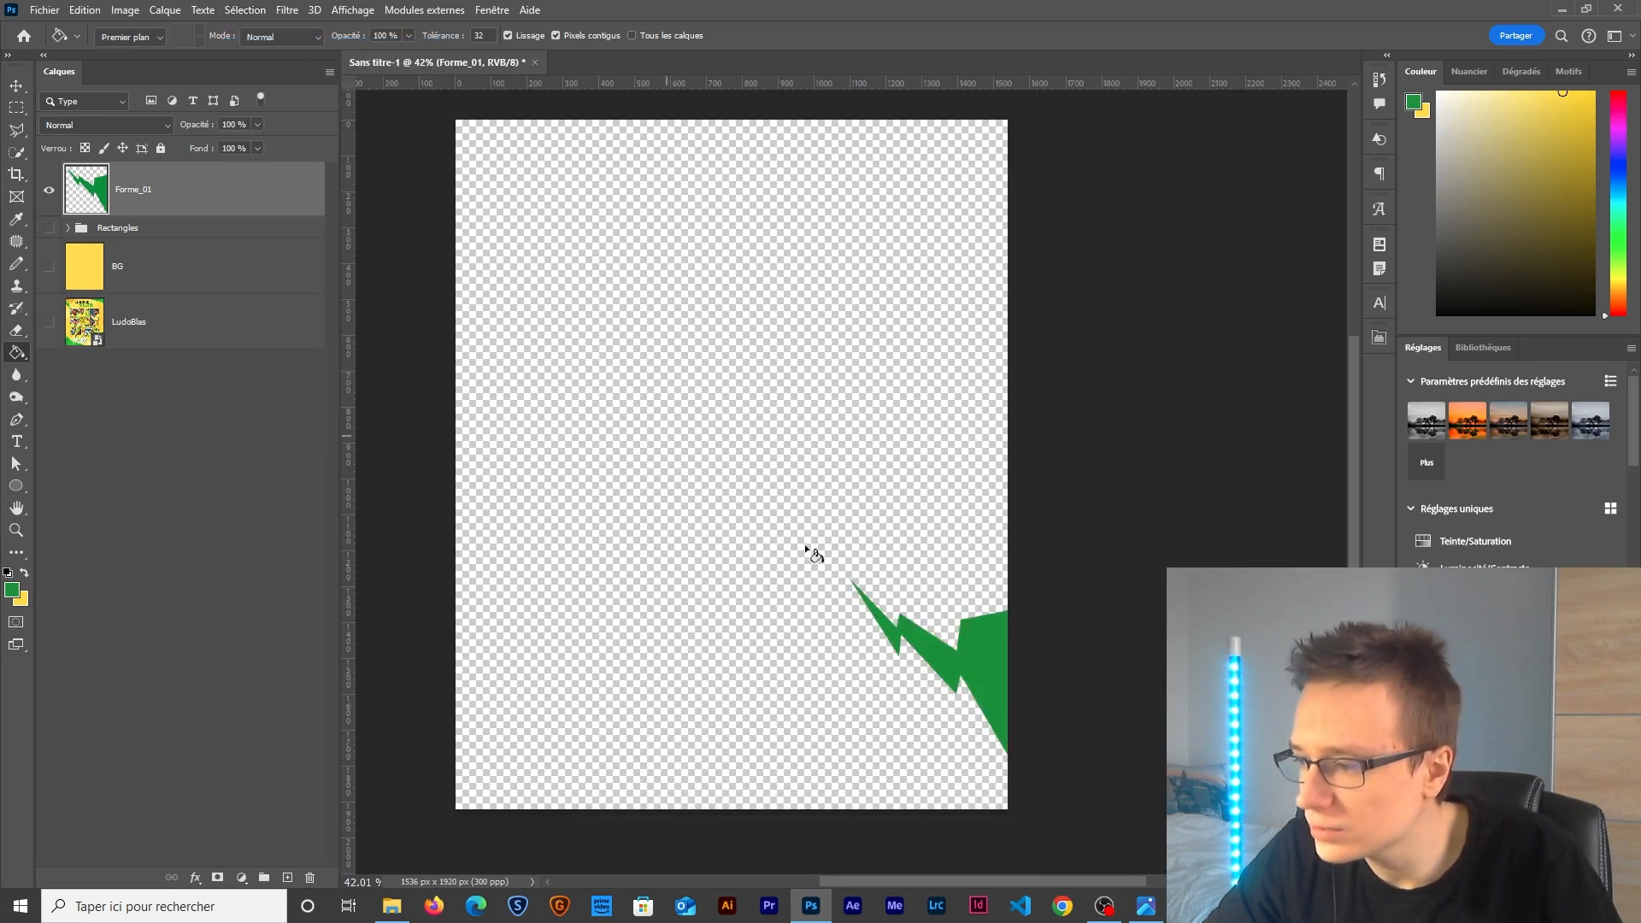
# Create a new layer named Formes_02 above Forme_01 and show it with only the LudoBlas reference layer.
pyautogui.click(286, 877)
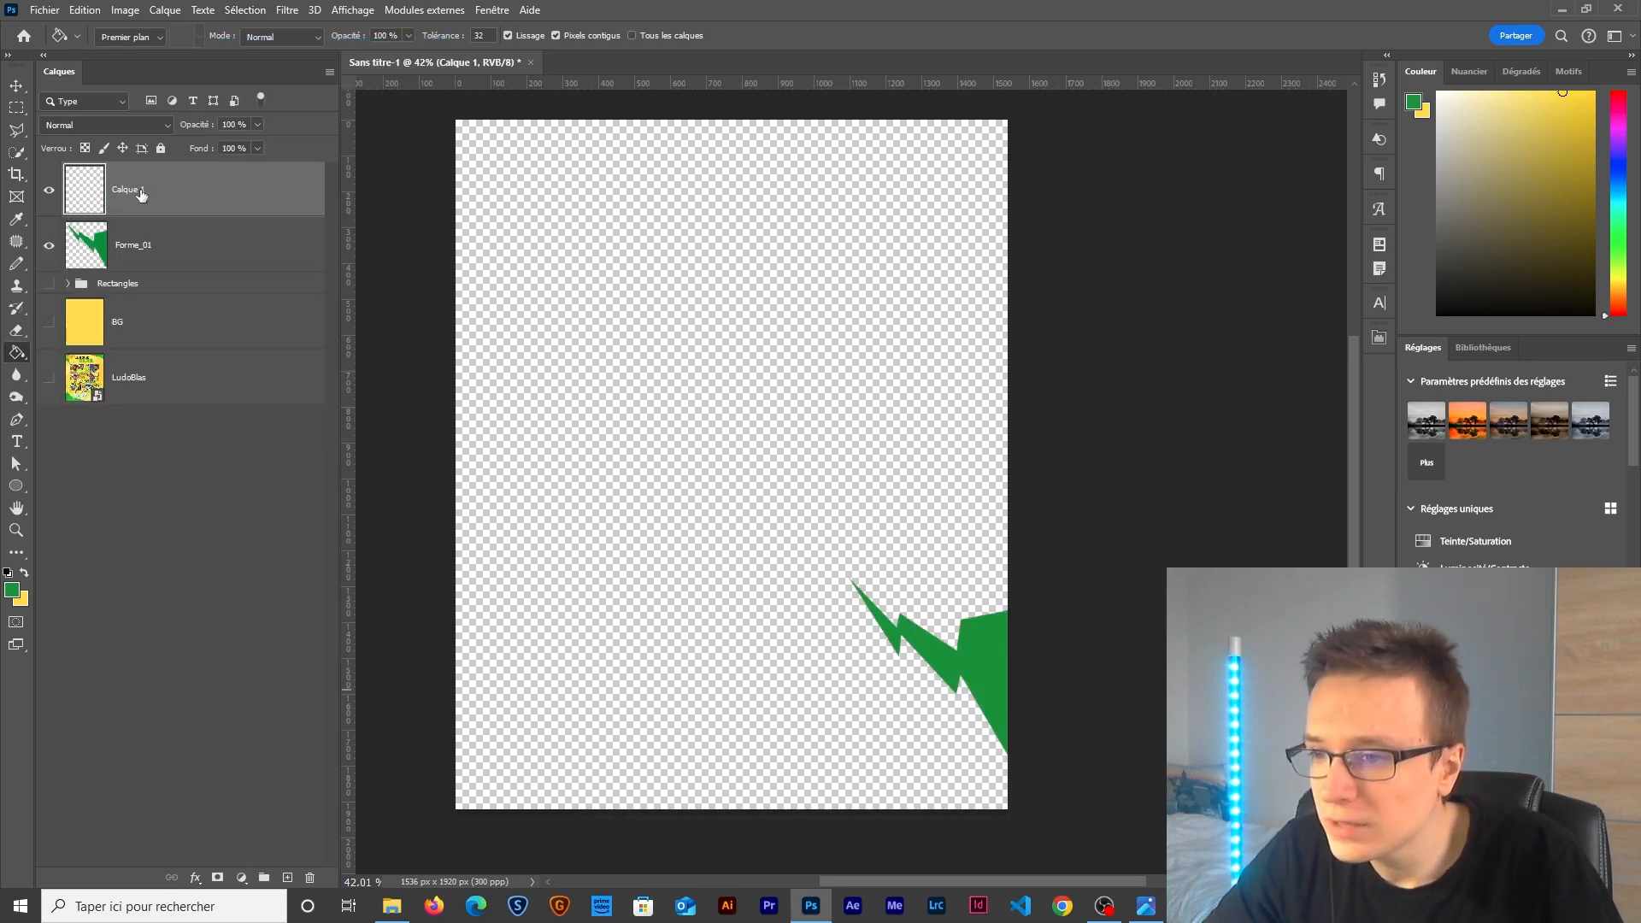
pyautogui.write('Formes_02')
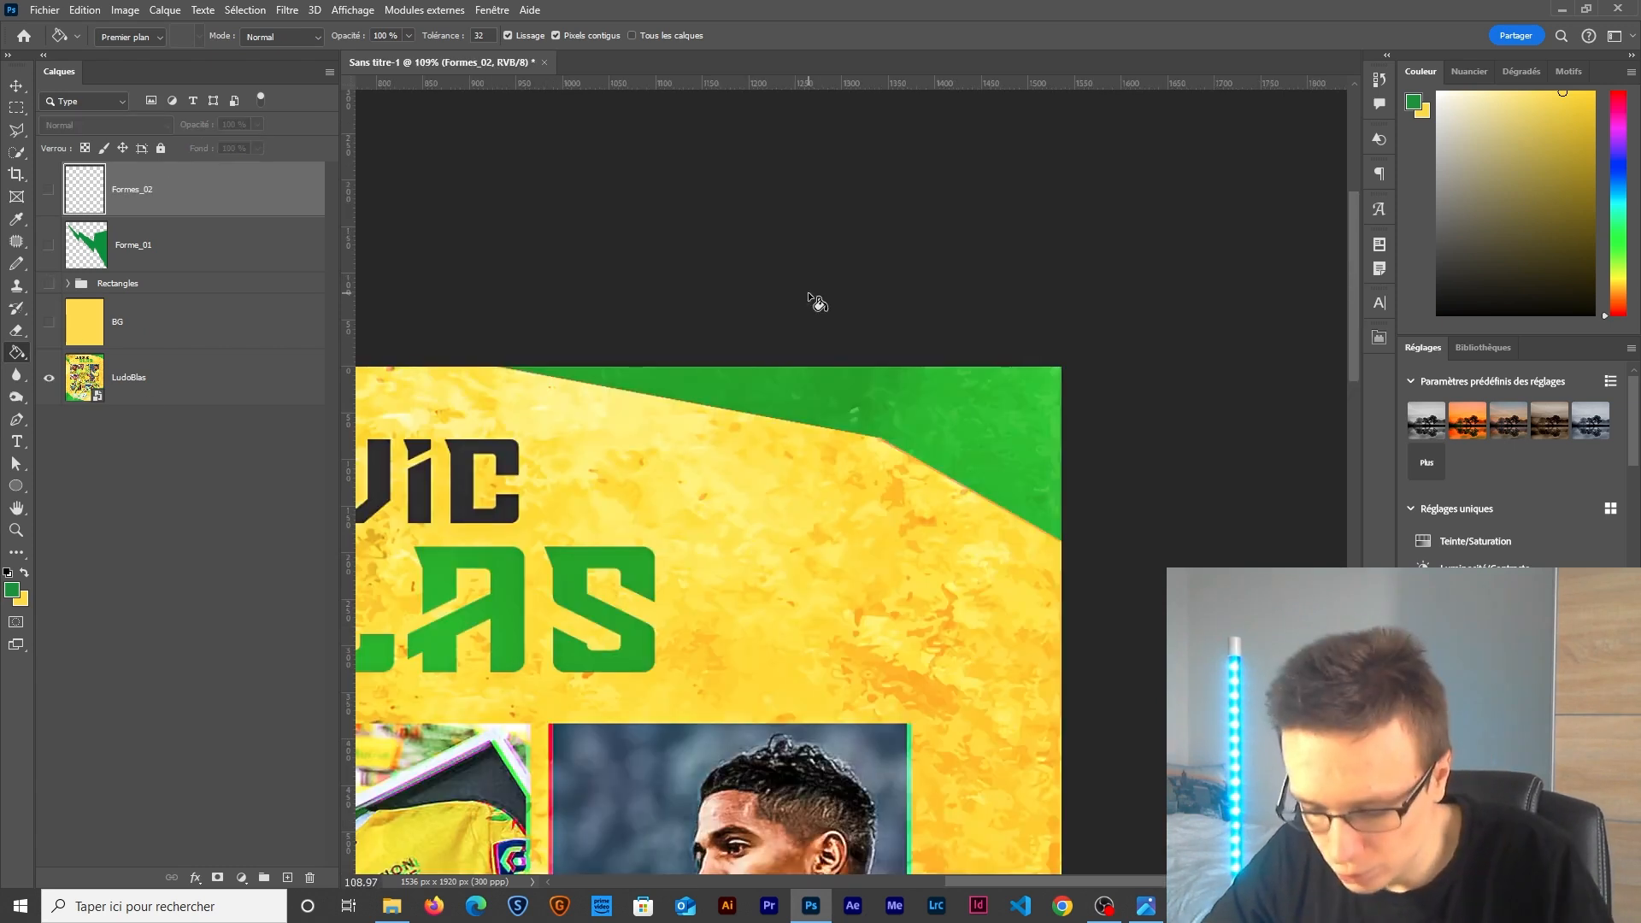
pyautogui.click(47, 191)
# Select the green area in the poster's upper-right corner with the Polygonal Lasso.
pyautogui.press('l')
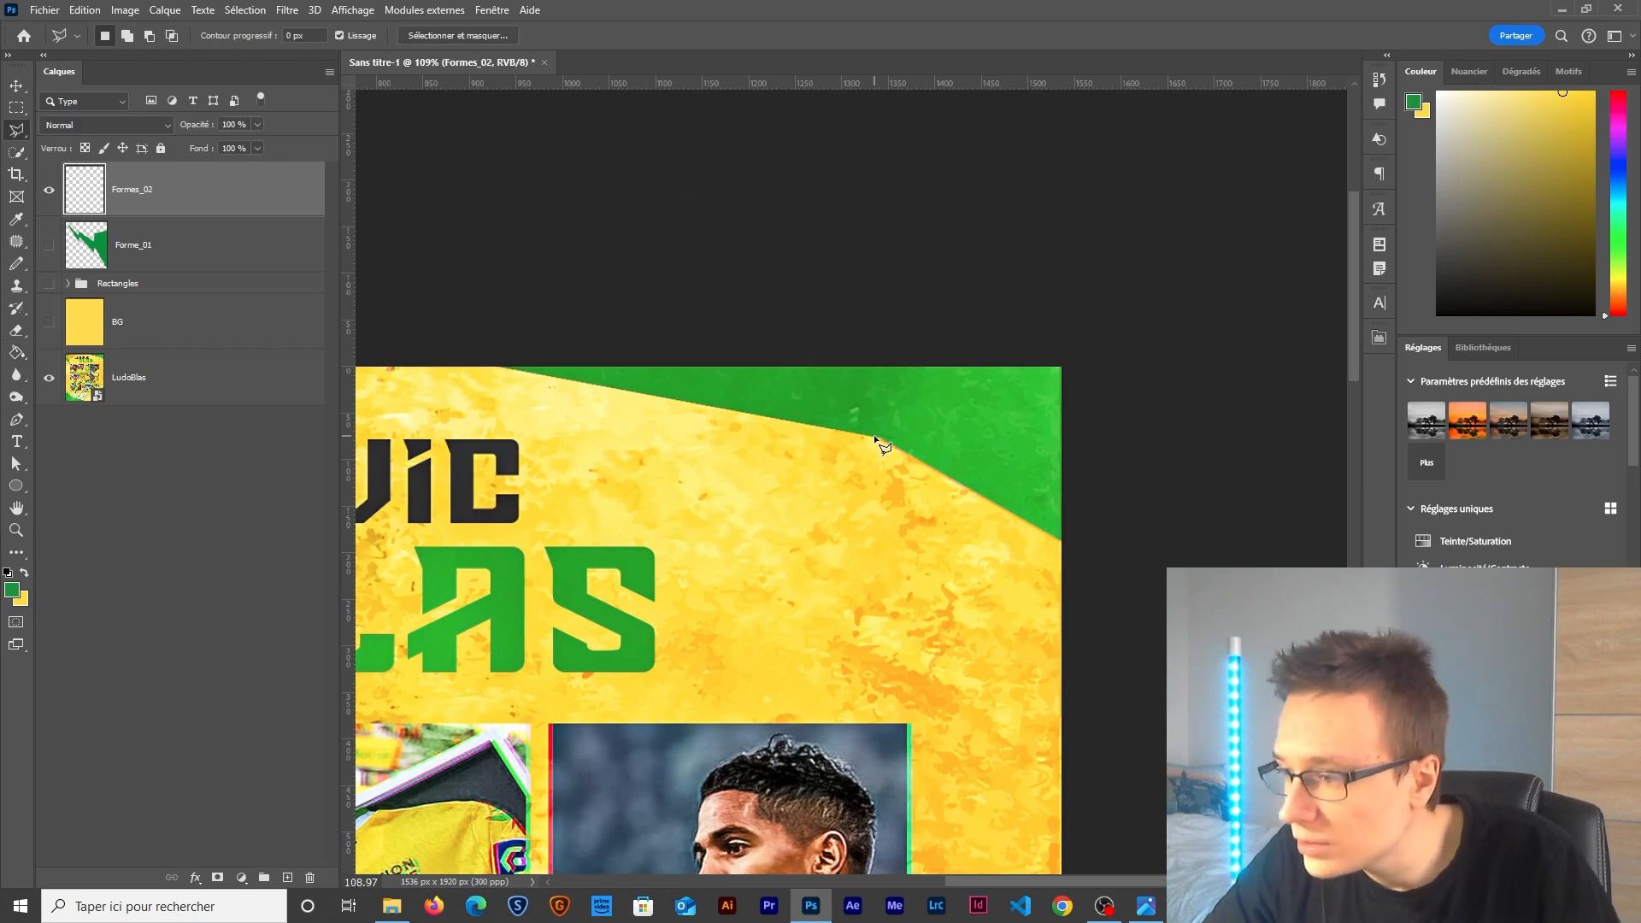
pyautogui.click(455, 358)
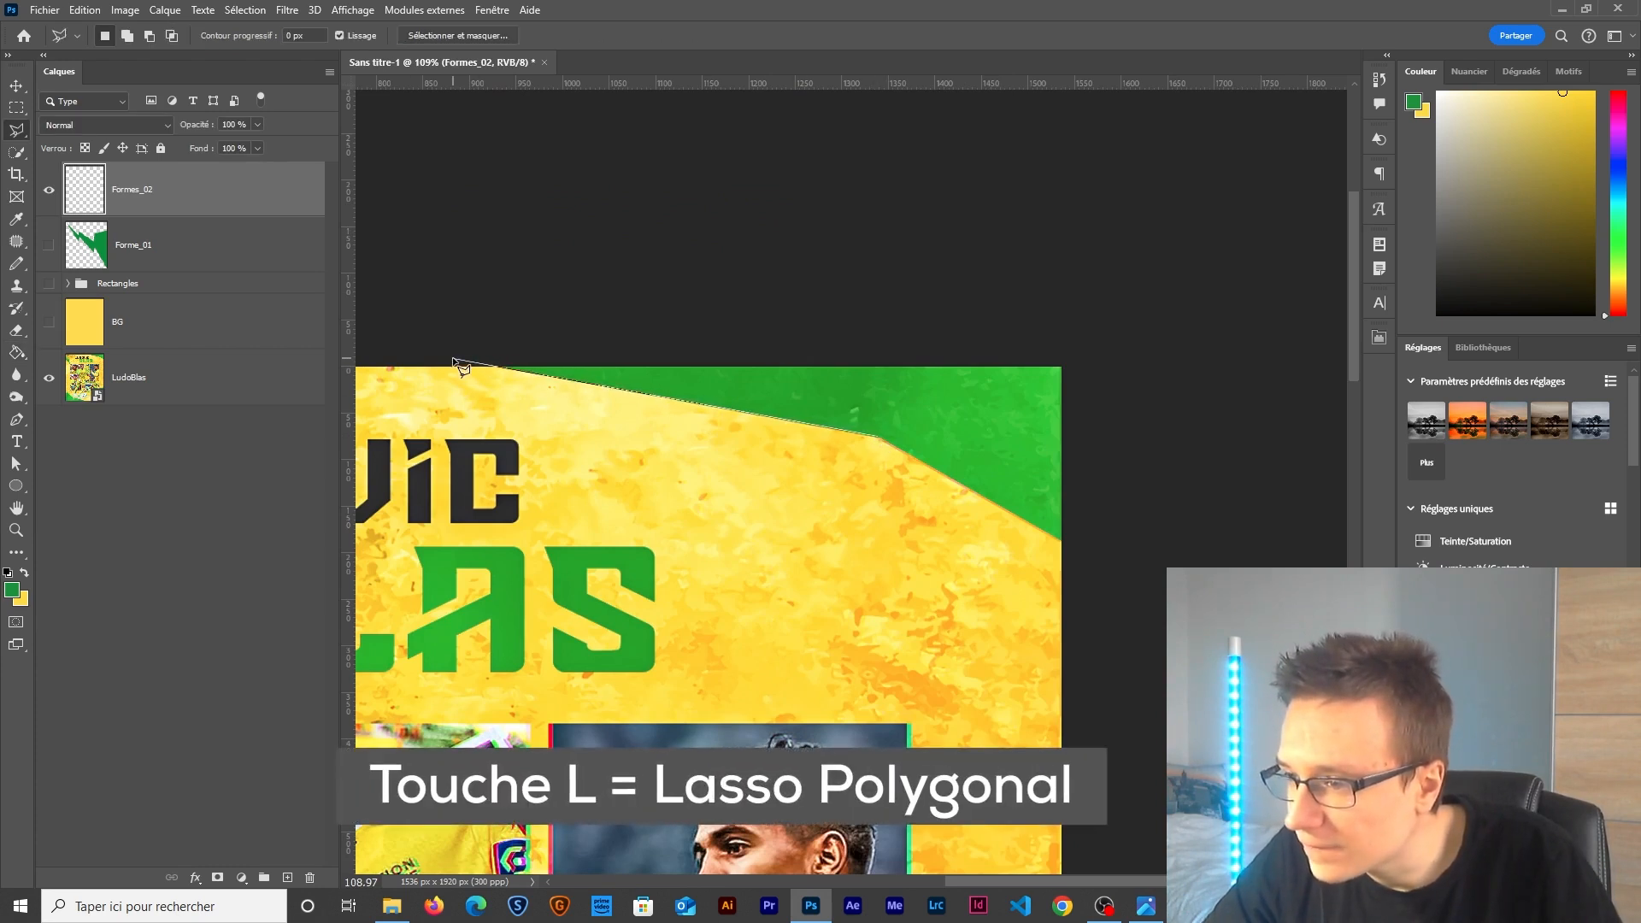
pyautogui.click(1113, 320)
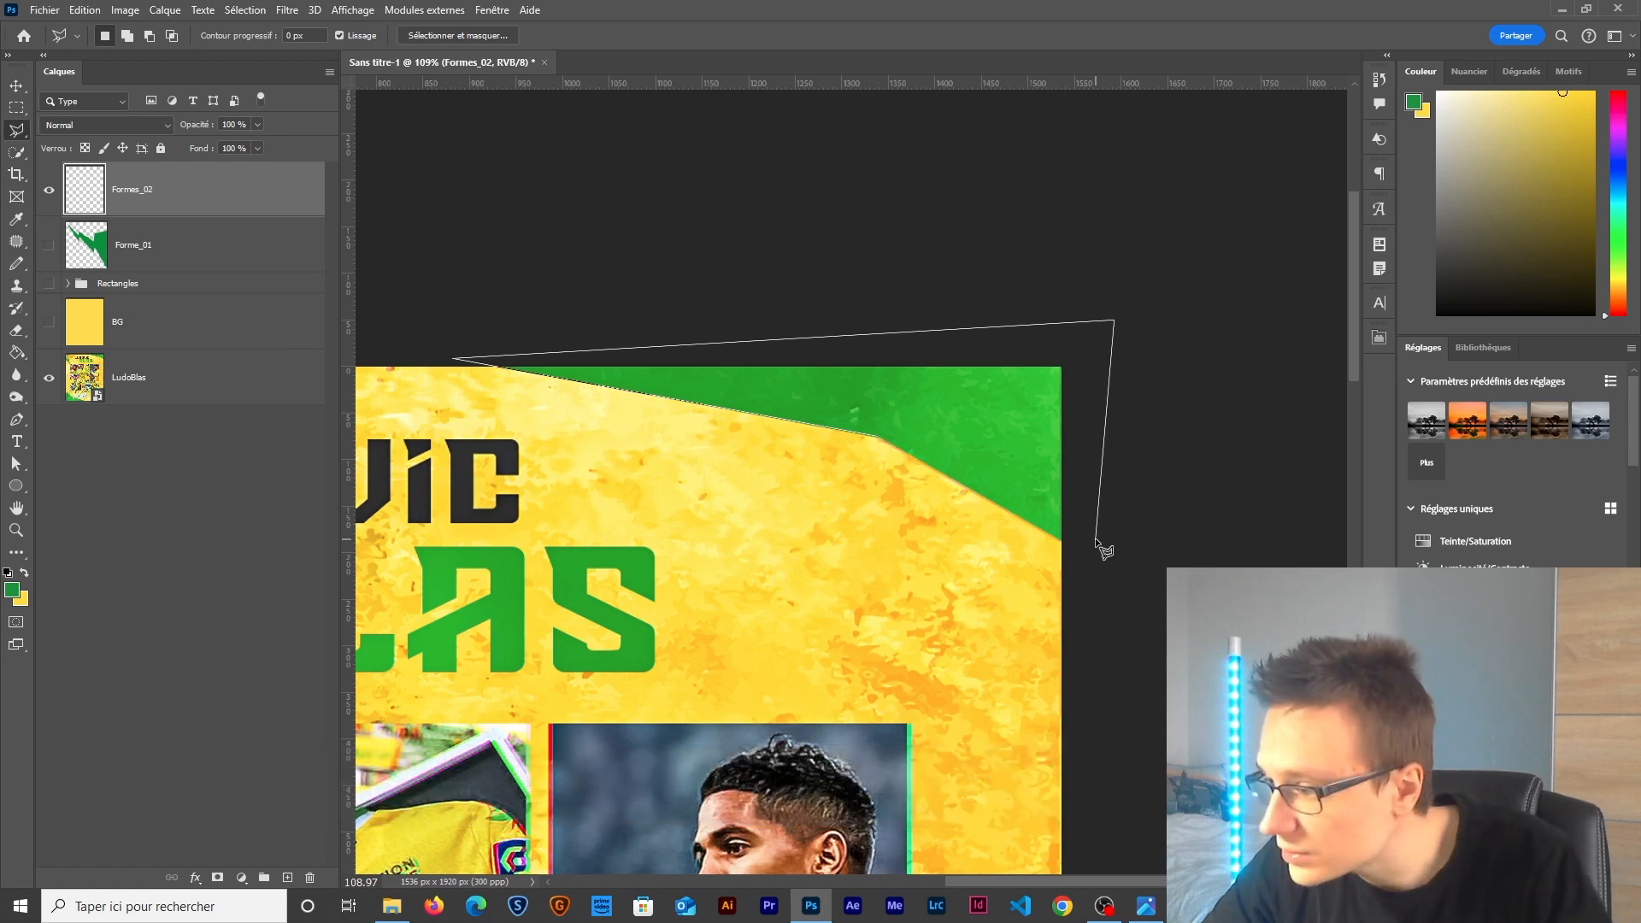
pyautogui.click(881, 439)
# Fill the upper-right corner selection on Formes_02 with the green foreground color using the Paint Bucket, and deselect.
pyautogui.scroll(-2, 865, 579)
pyautogui.press('g')
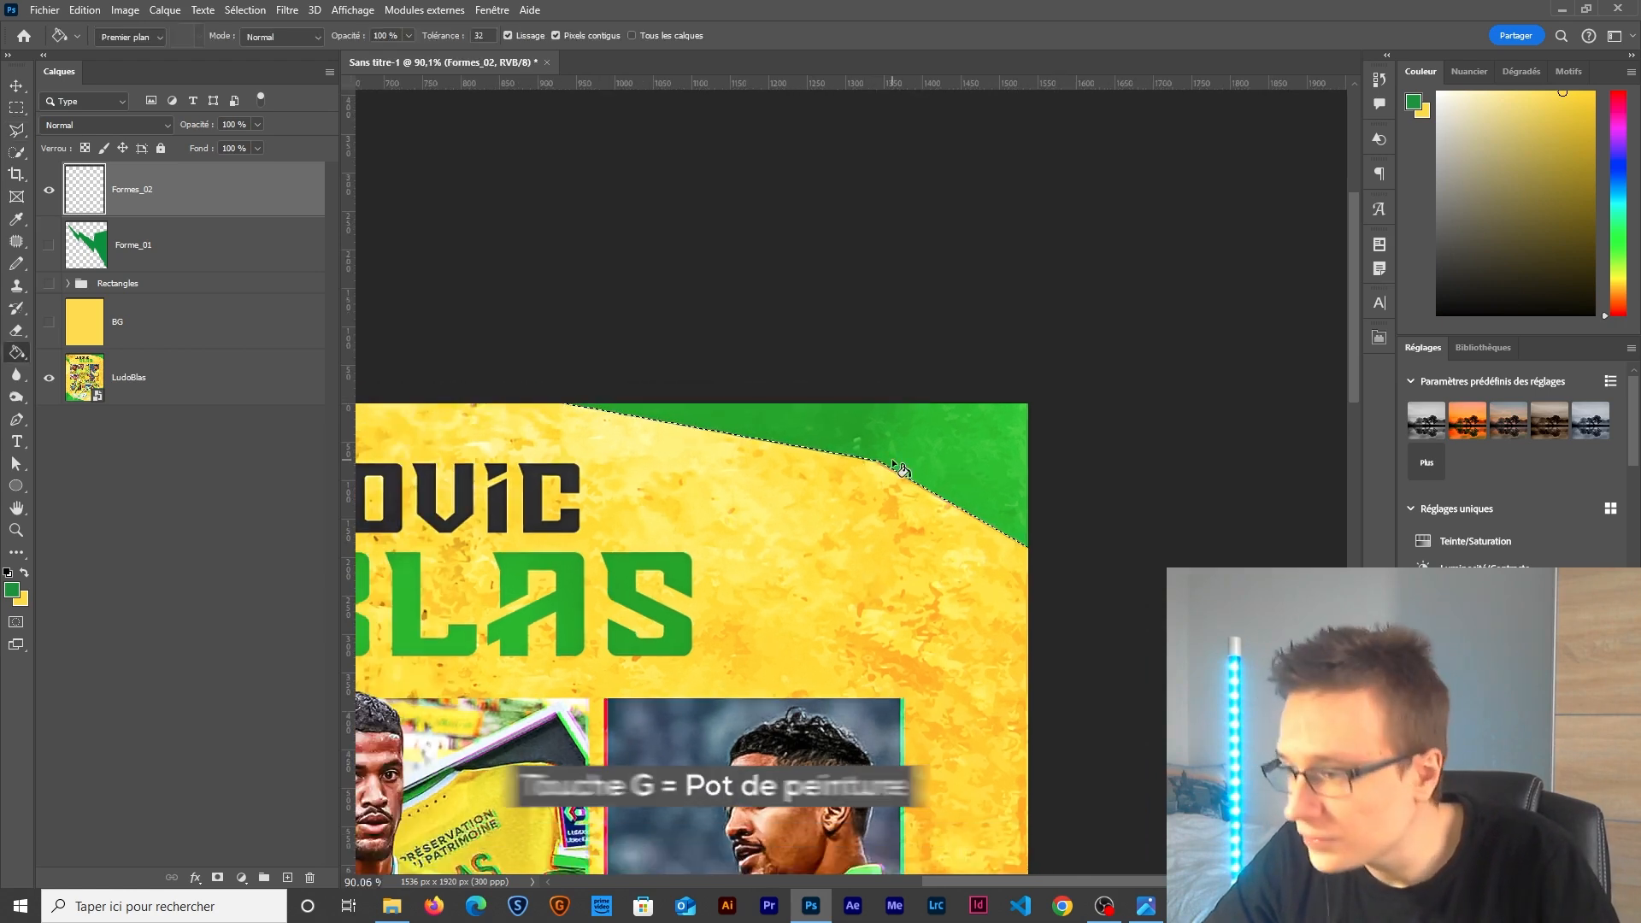
pyautogui.click(899, 427)
pyautogui.hotkey('ctrl', 'd')
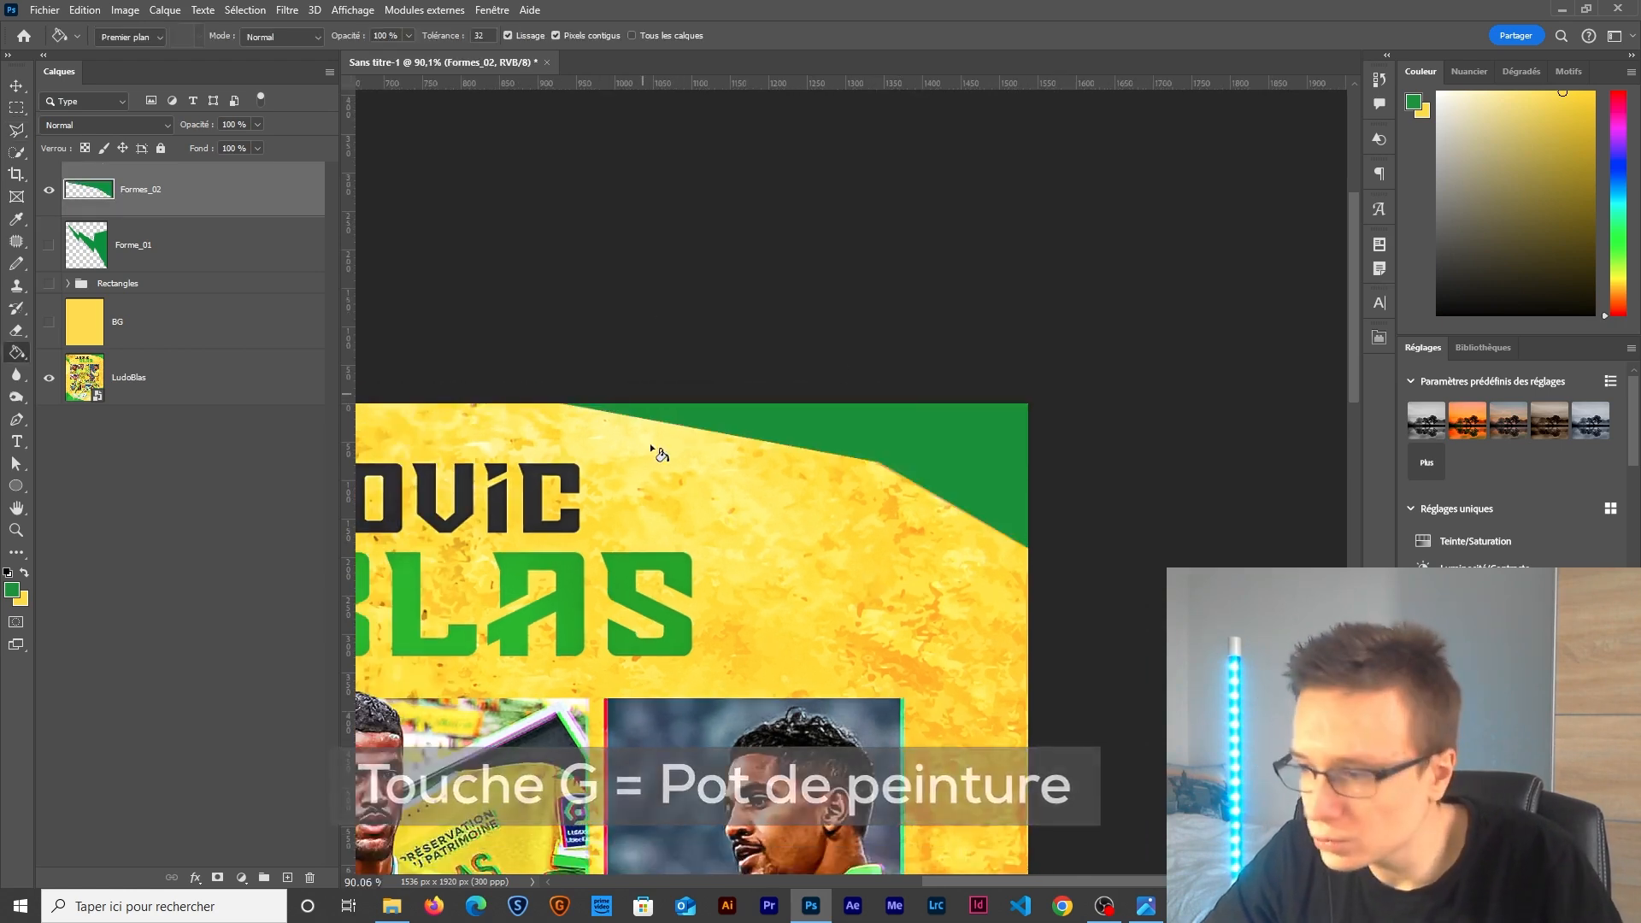
# Show the Forme_01 layer again and create a new layer named Formes_03 above Formes_02.
pyautogui.scroll(-3, 679, 547)
pyautogui.moveTo(680, 554); pyautogui.dragTo(738, 224)
pyautogui.scroll(-1, 874, 320)
pyautogui.click(48, 245)
pyautogui.scroll(-2, 725, 536)
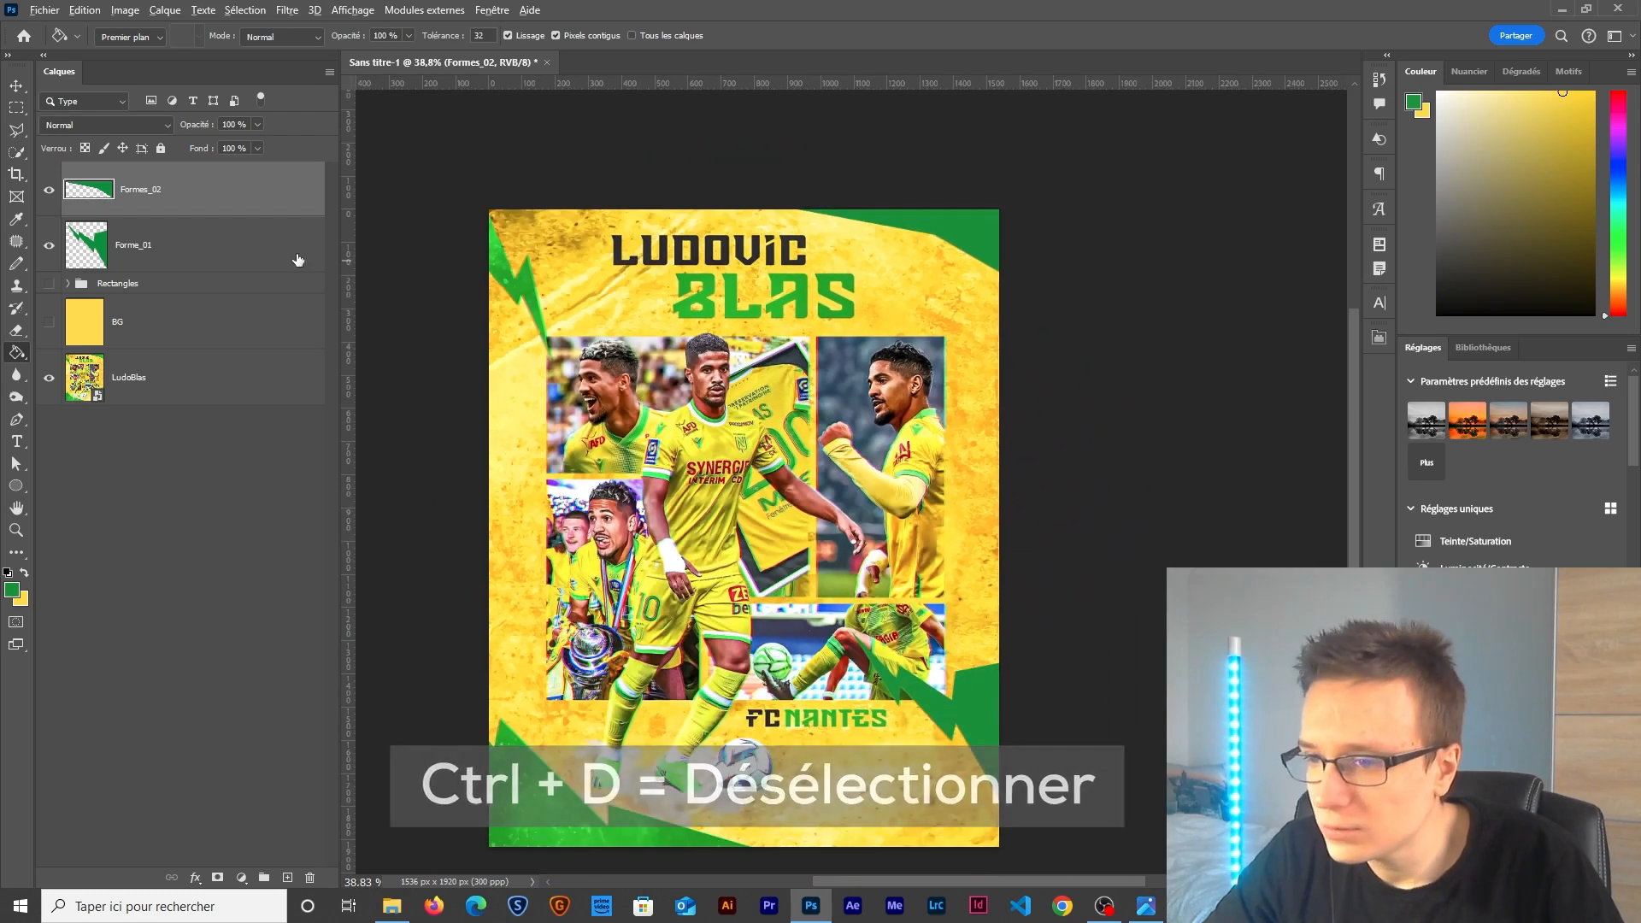
pyautogui.click(287, 877)
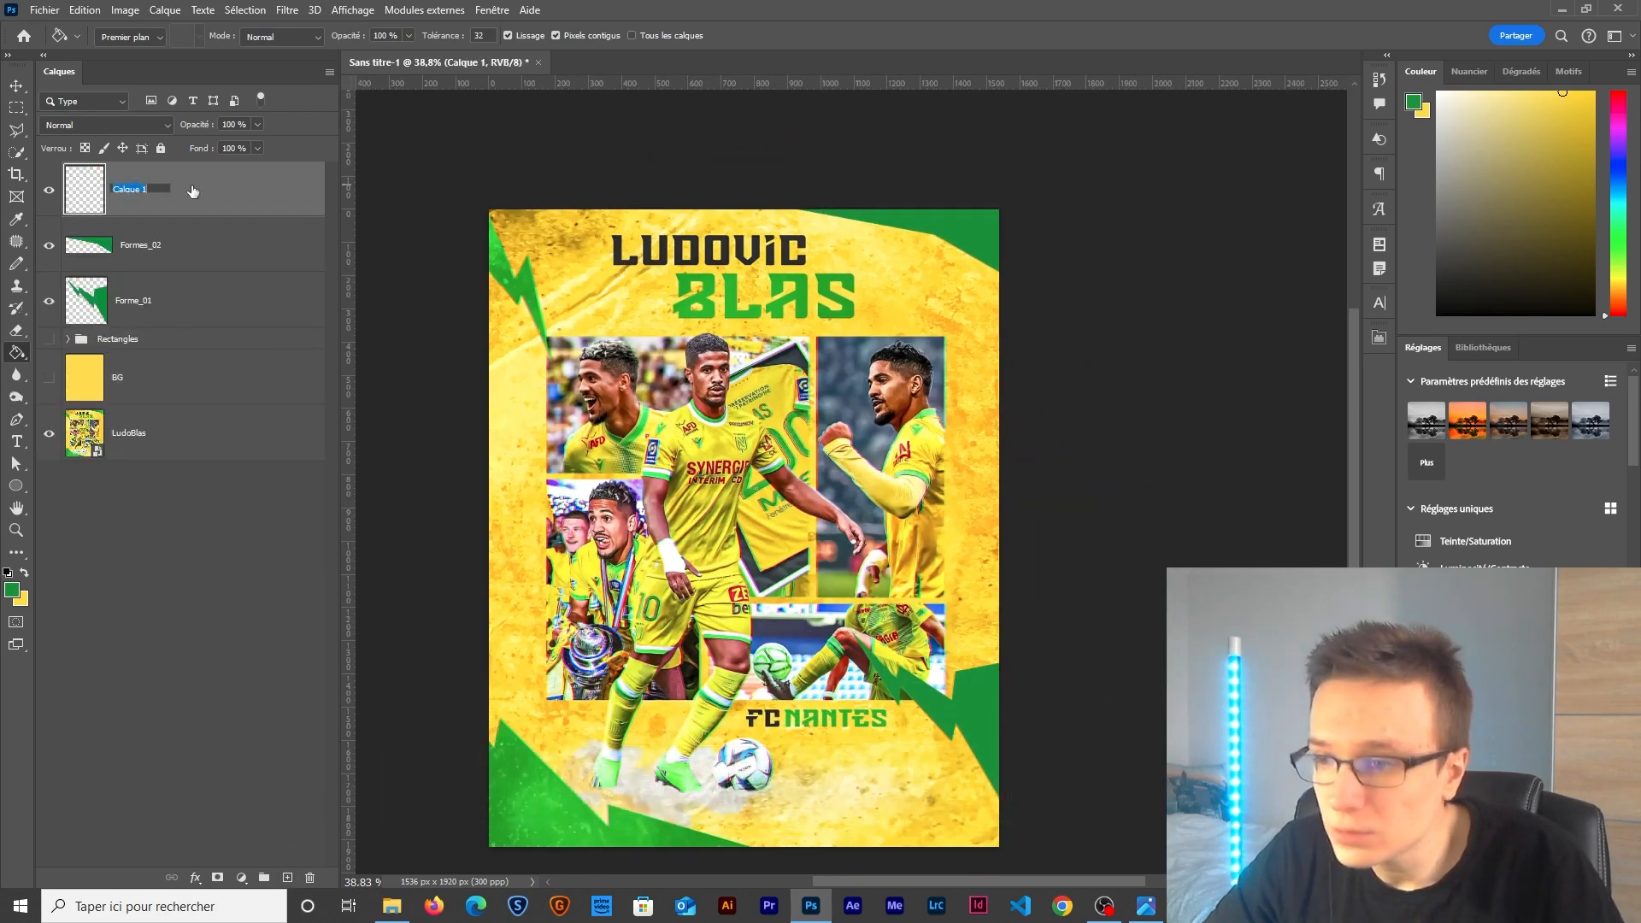
pyautogui.write('Formes')
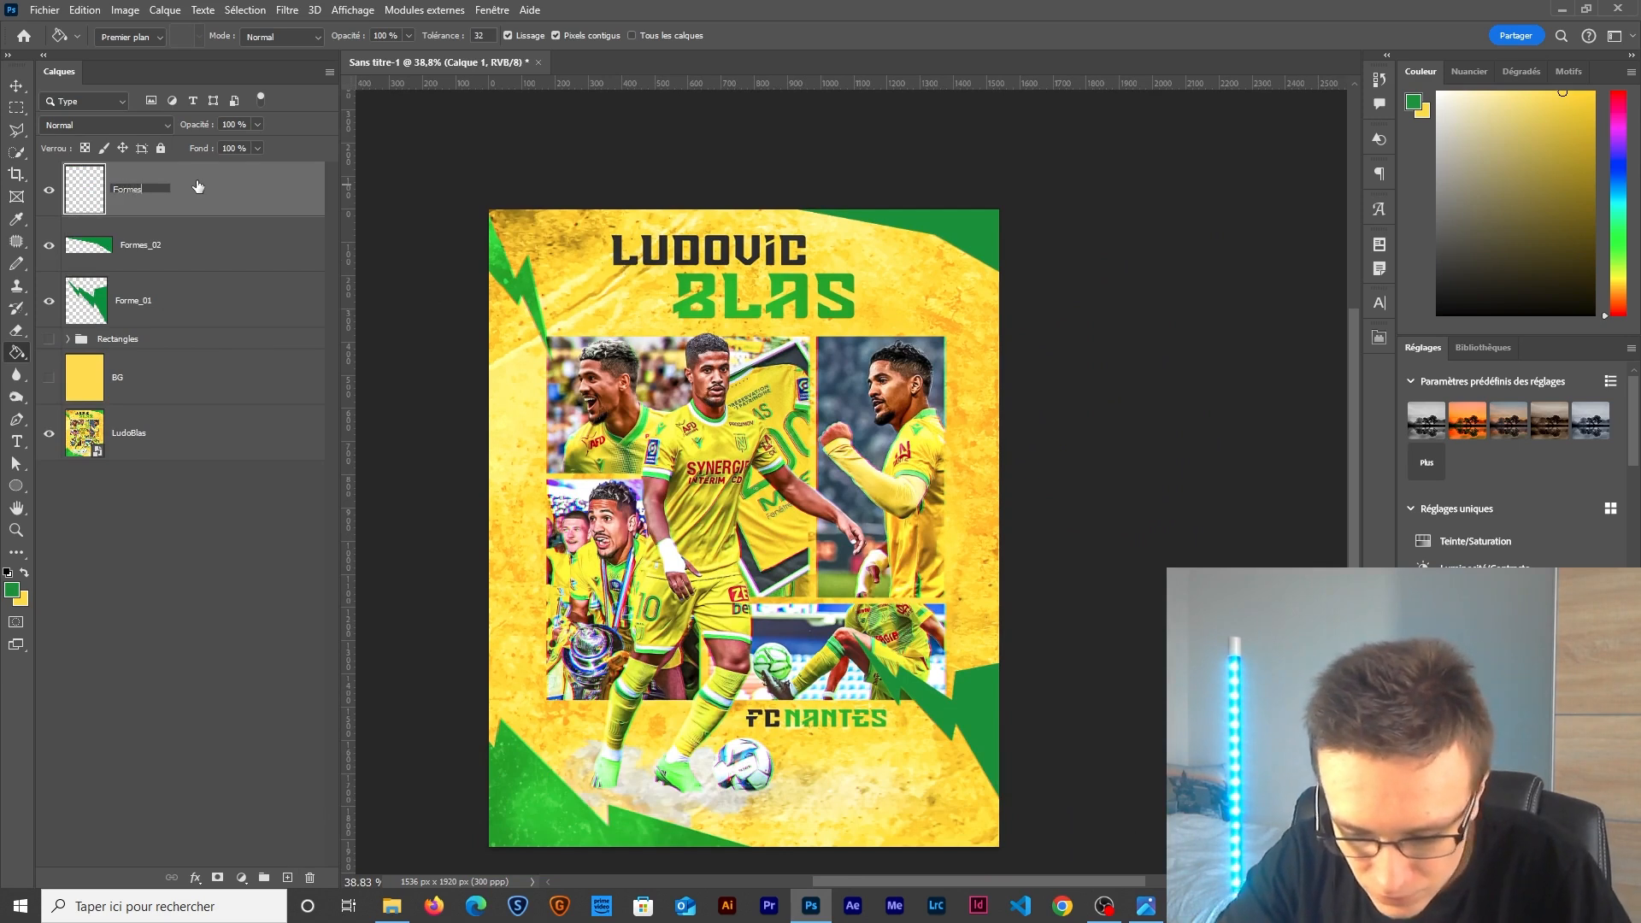
# Outline the green lightning bolt at the poster's upper-left edge with the Polygonal Lasso and close the selection.
pyautogui.scroll(6, 524, 239)
pyautogui.press('l')
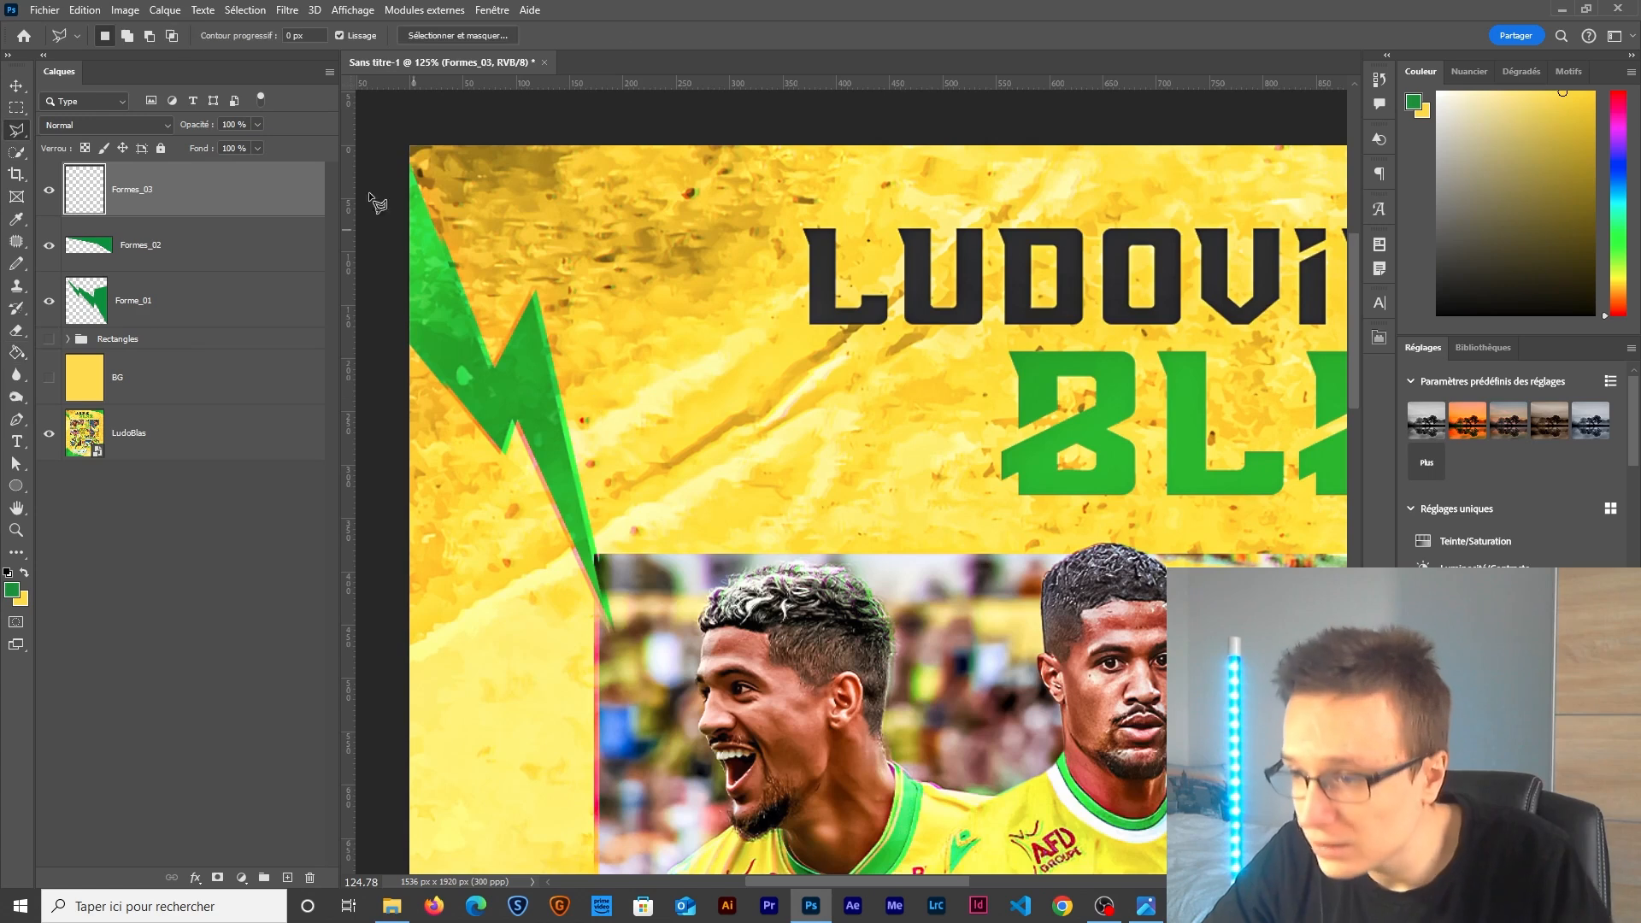
pyautogui.click(492, 365)
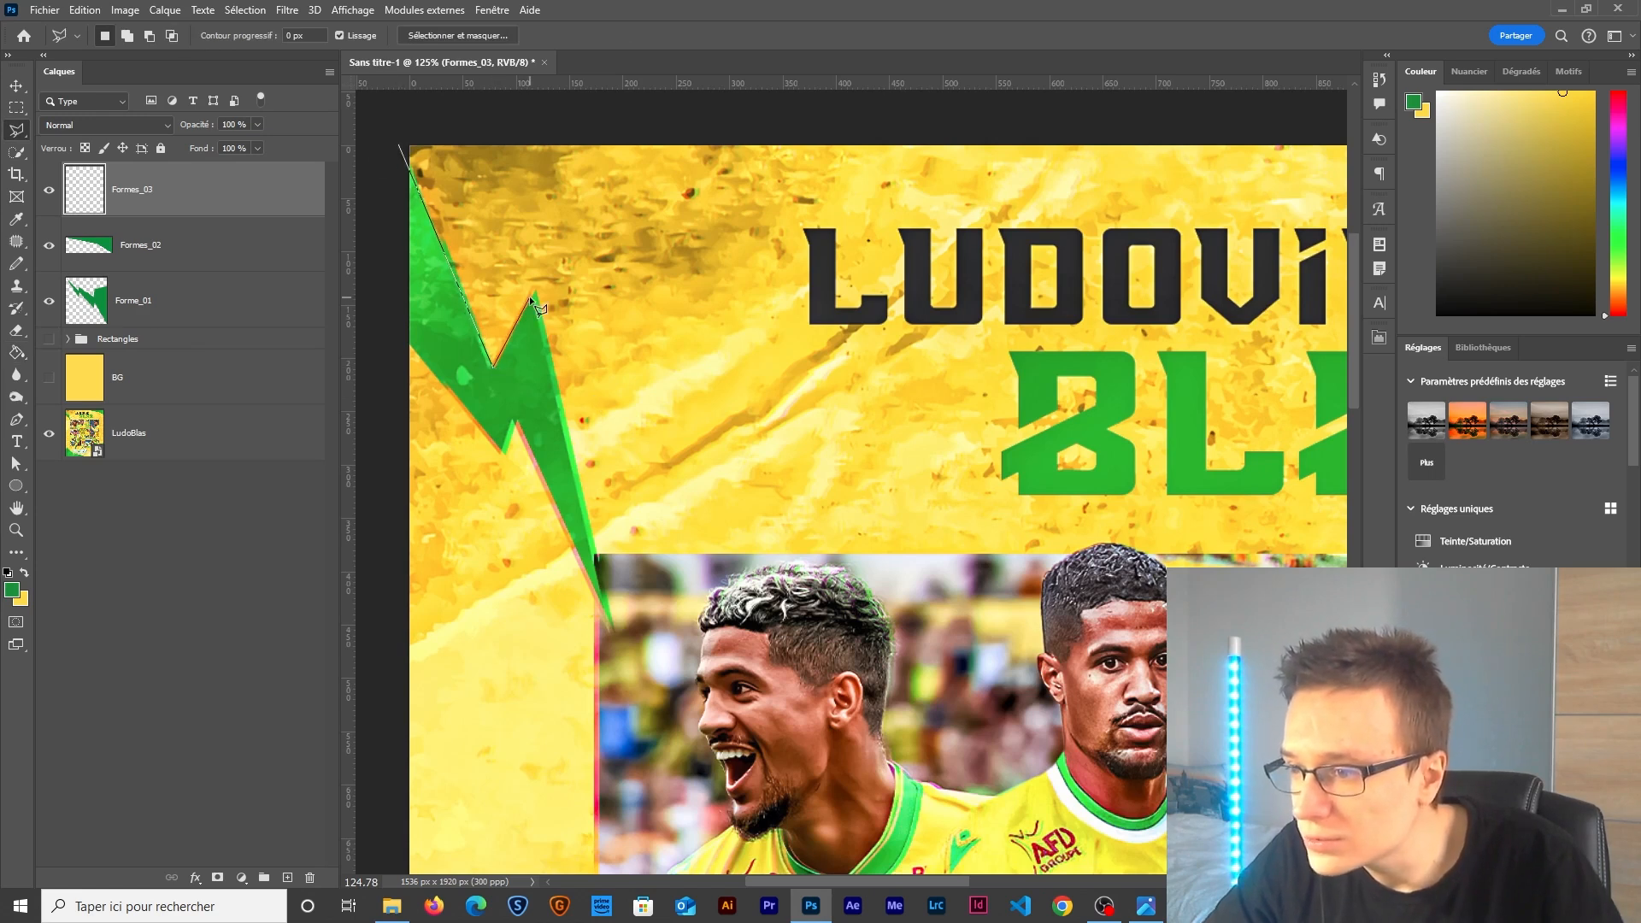
pyautogui.click(516, 418)
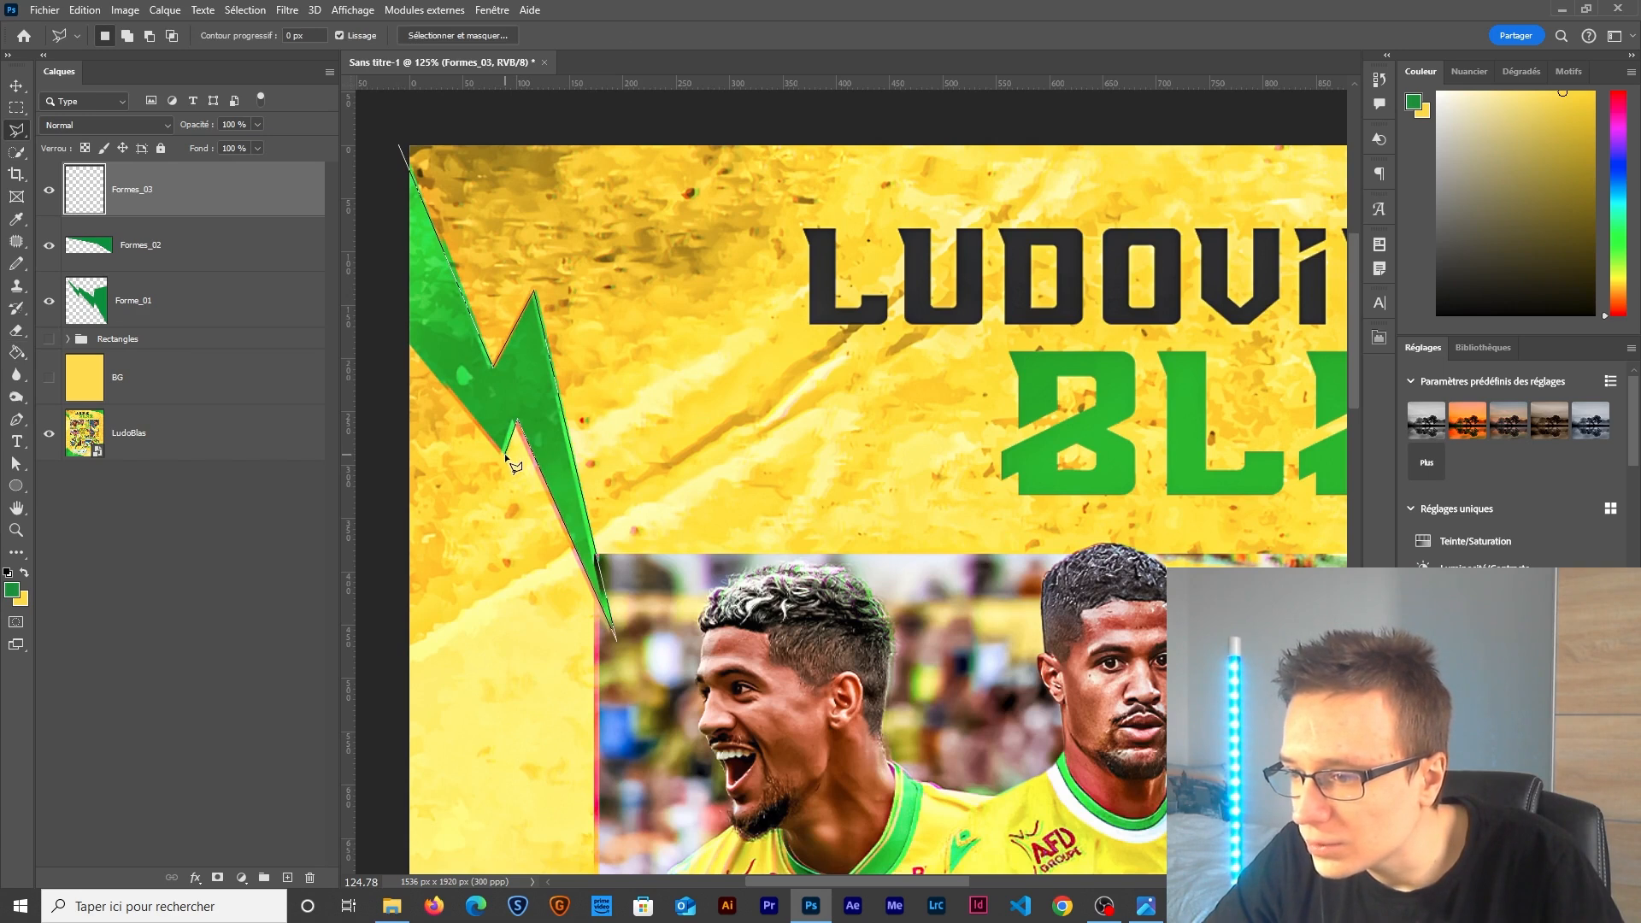
pyautogui.click(401, 152)
# Fill the upper-left lightning bolt selection on Formes_03 with green using the Paint Bucket, and deselect.
pyautogui.press('g')
pyautogui.click(456, 352)
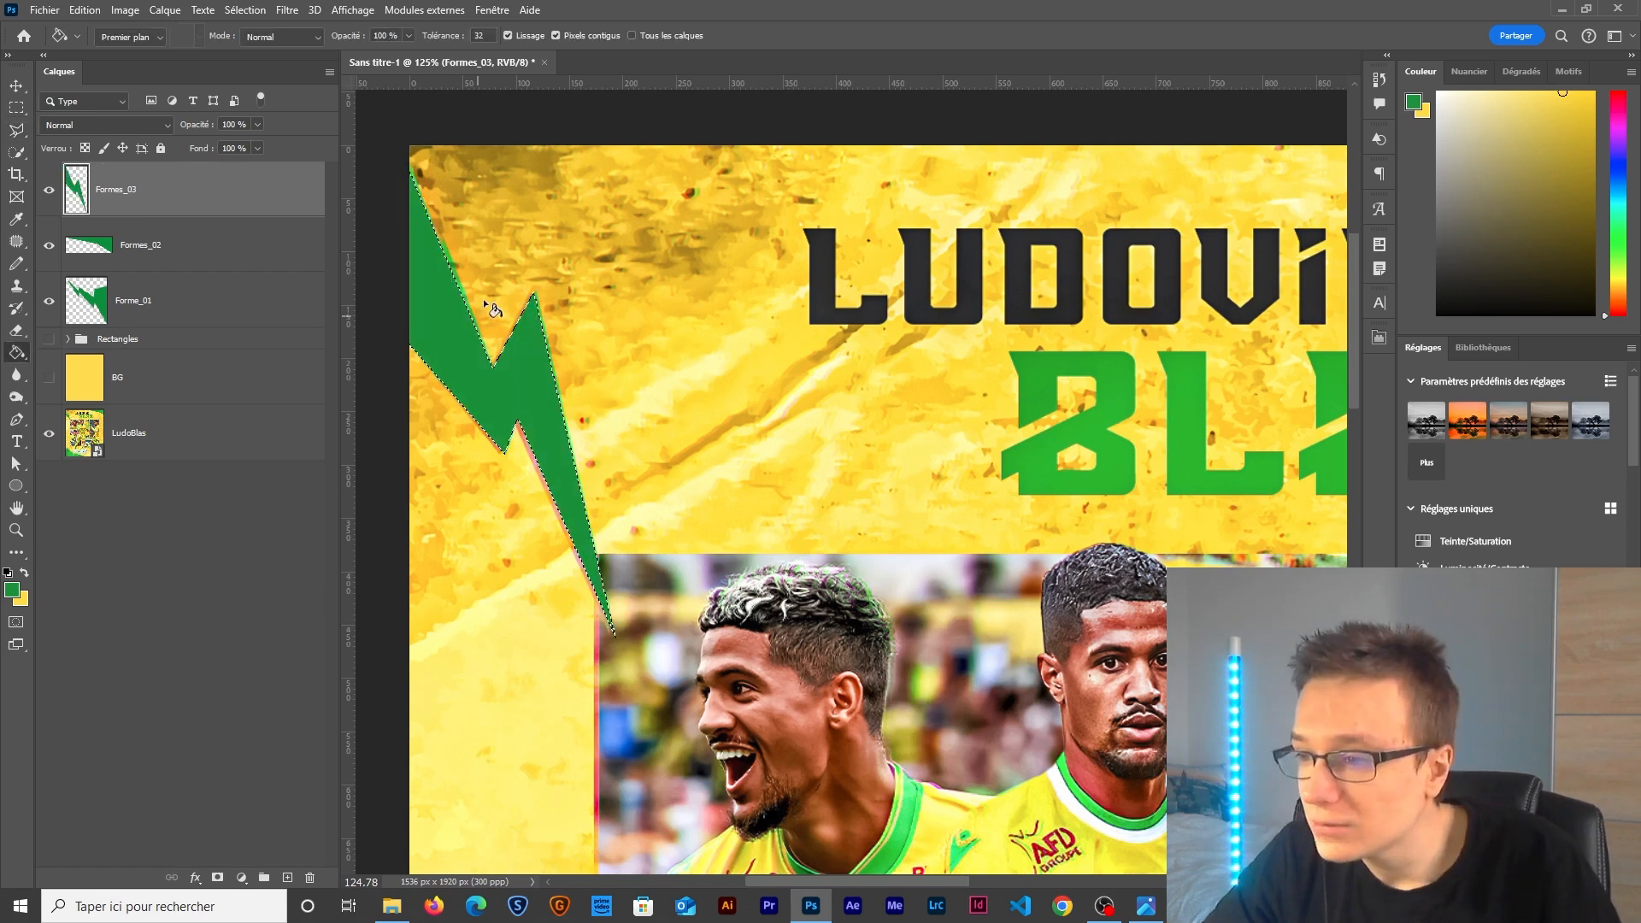
pyautogui.hotkey('ctrl', 'd')
# Create a new layer above Formes_03 and name it Formes_04.
pyautogui.scroll(-3, 557, 422)
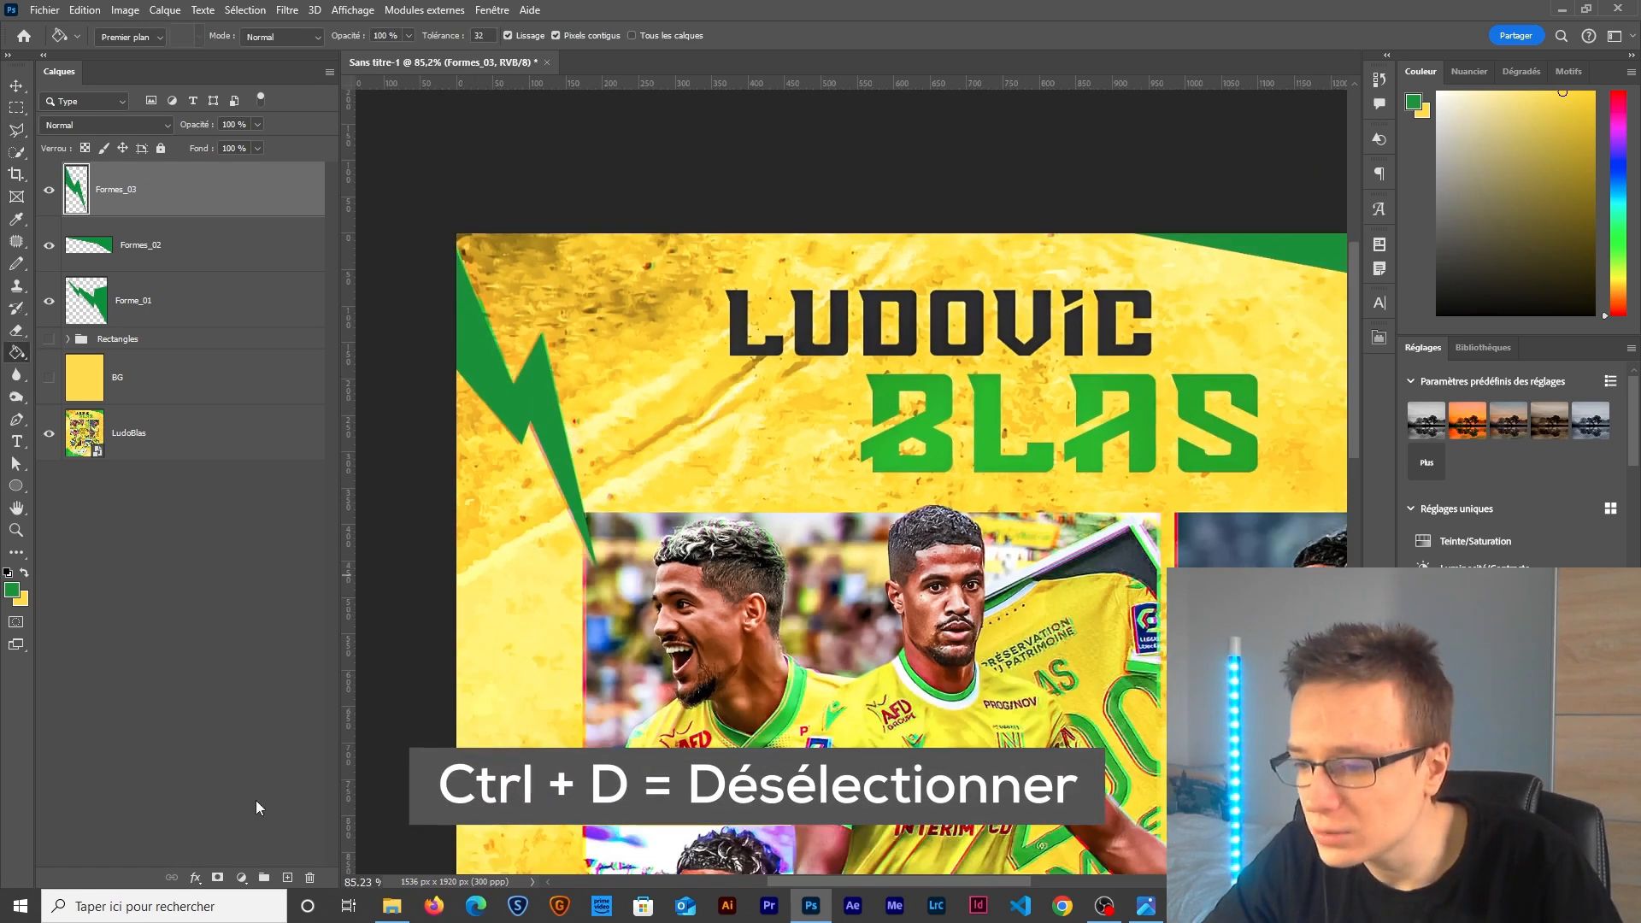
pyautogui.click(287, 878)
pyautogui.doubleClick(119, 188)
pyautogui.press('BackSpace')
pyautogui.write('Formes_04')
pyautogui.press('Return')
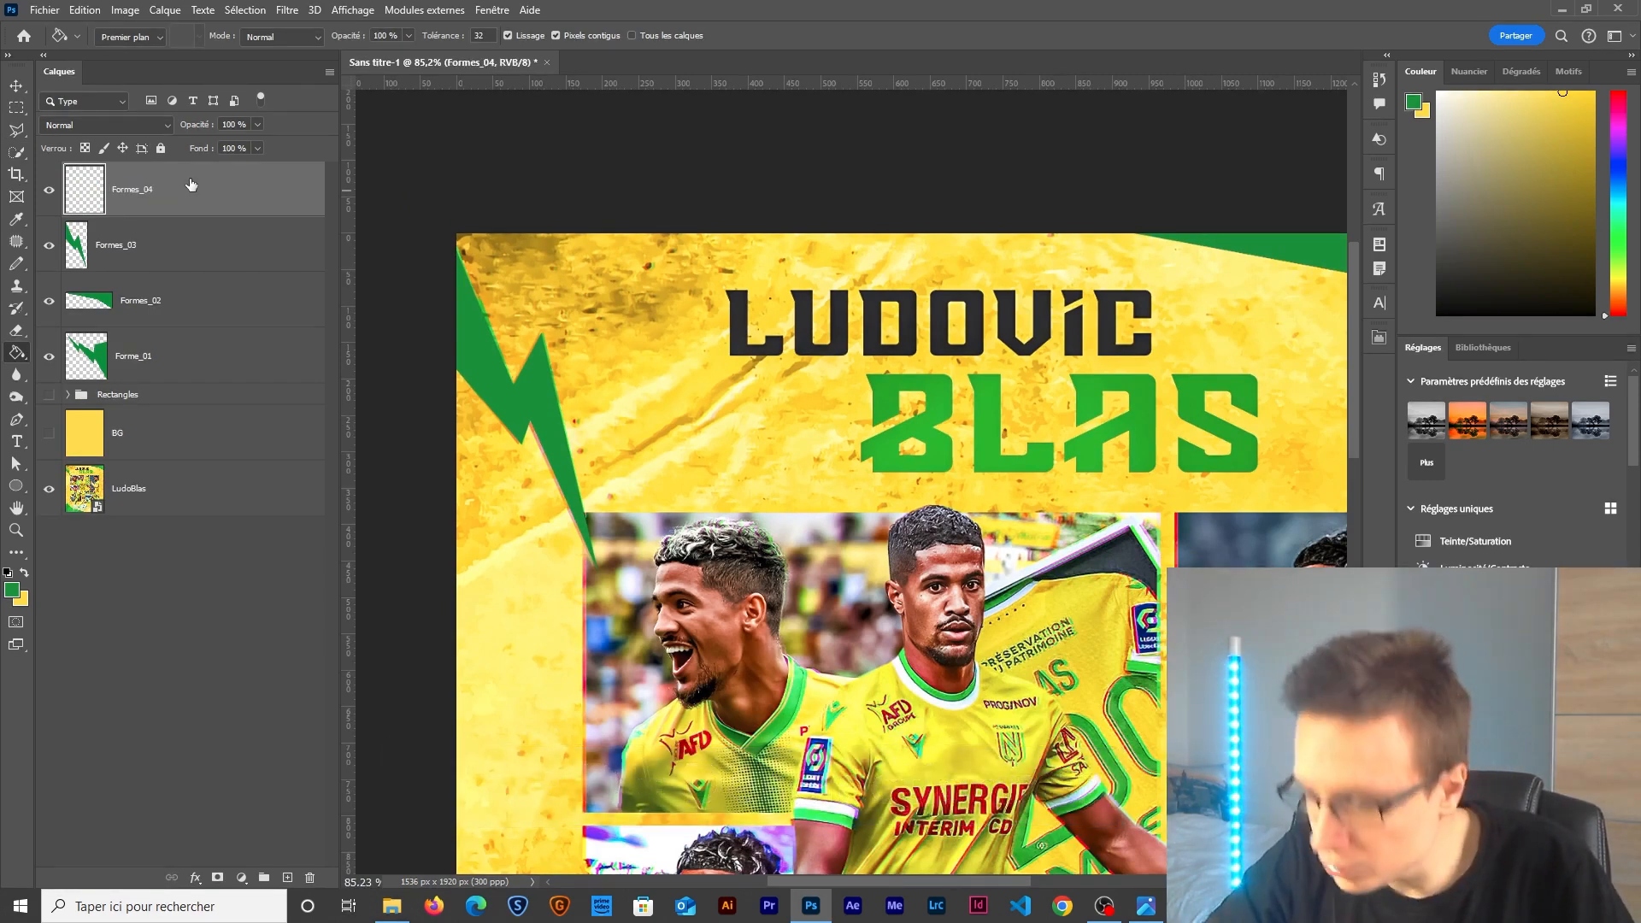
# Outline the jagged green shape in the poster's lower-left corner with the Polygonal Lasso and close the selection.
pyautogui.scroll(-6, 766, 297)
pyautogui.scroll(-5, 706, 587)
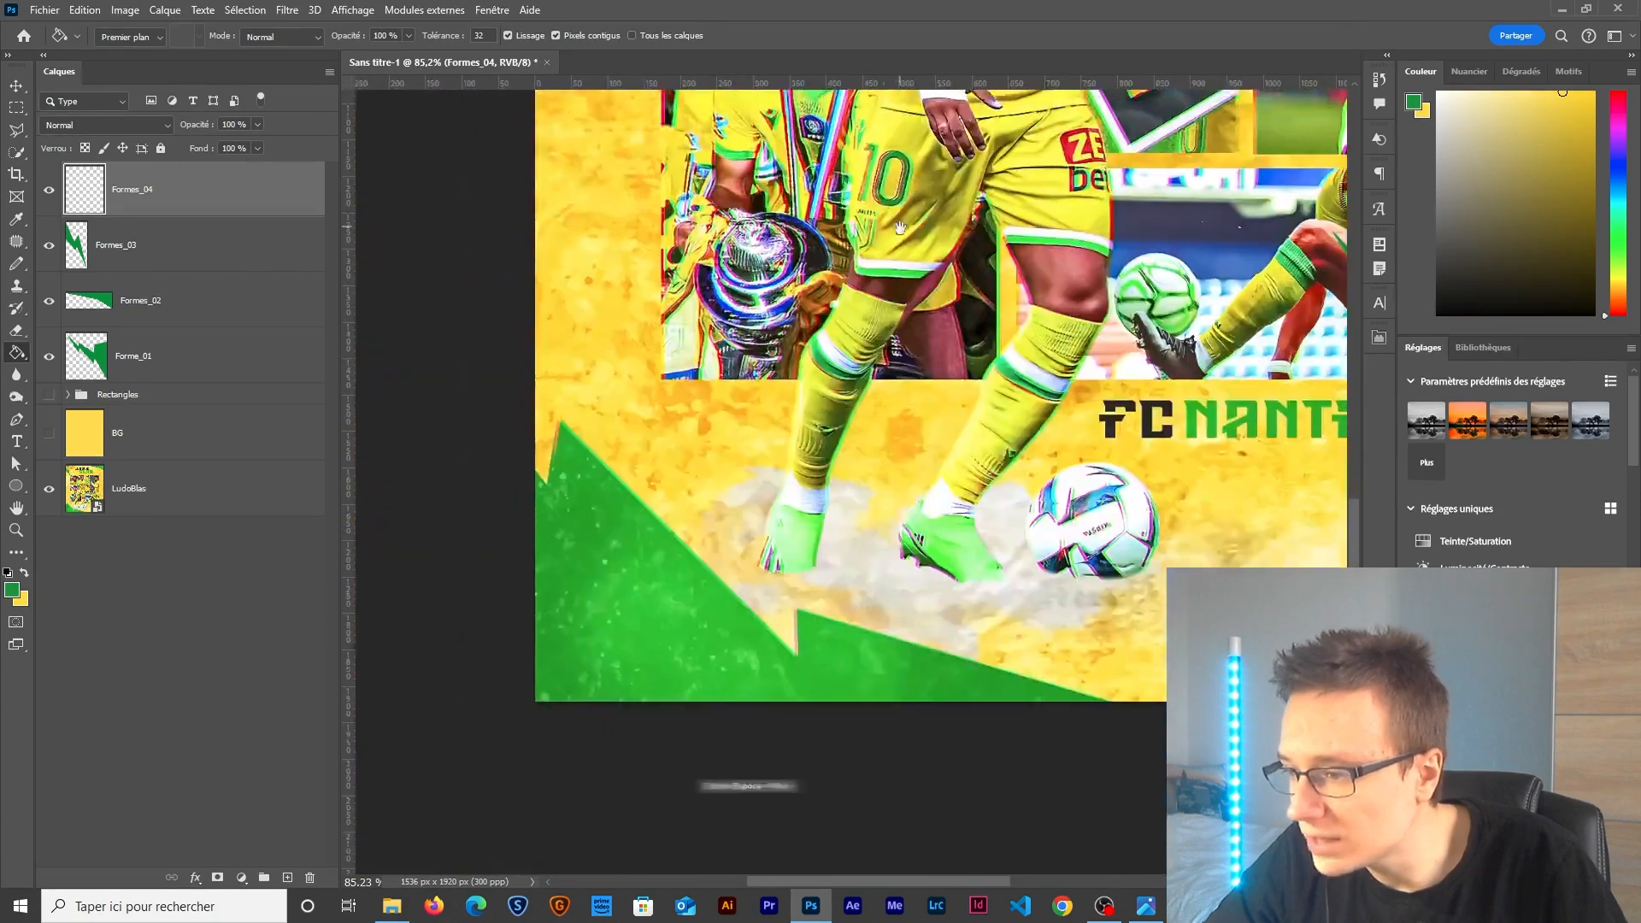
pyautogui.scroll(3, 649, 475)
pyautogui.press('l')
pyautogui.click(434, 443)
pyautogui.click(475, 488)
pyautogui.click(495, 376)
pyautogui.scroll(-4, 603, 499)
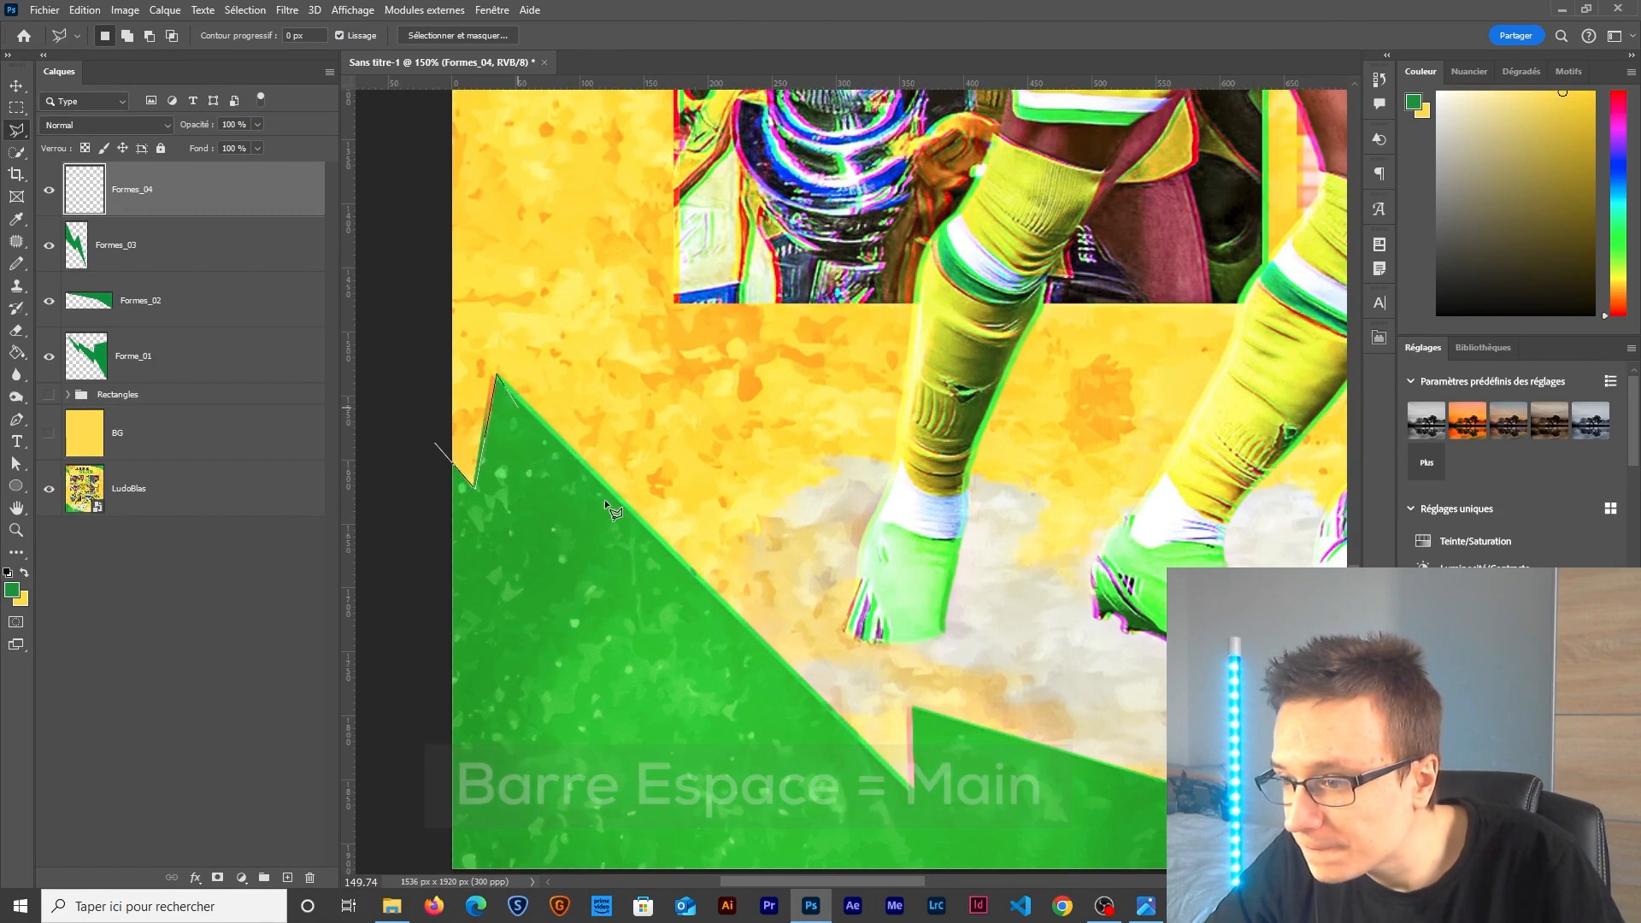
pyautogui.hscroll(3, 658, 547)
pyautogui.doubleClick(711, 571)
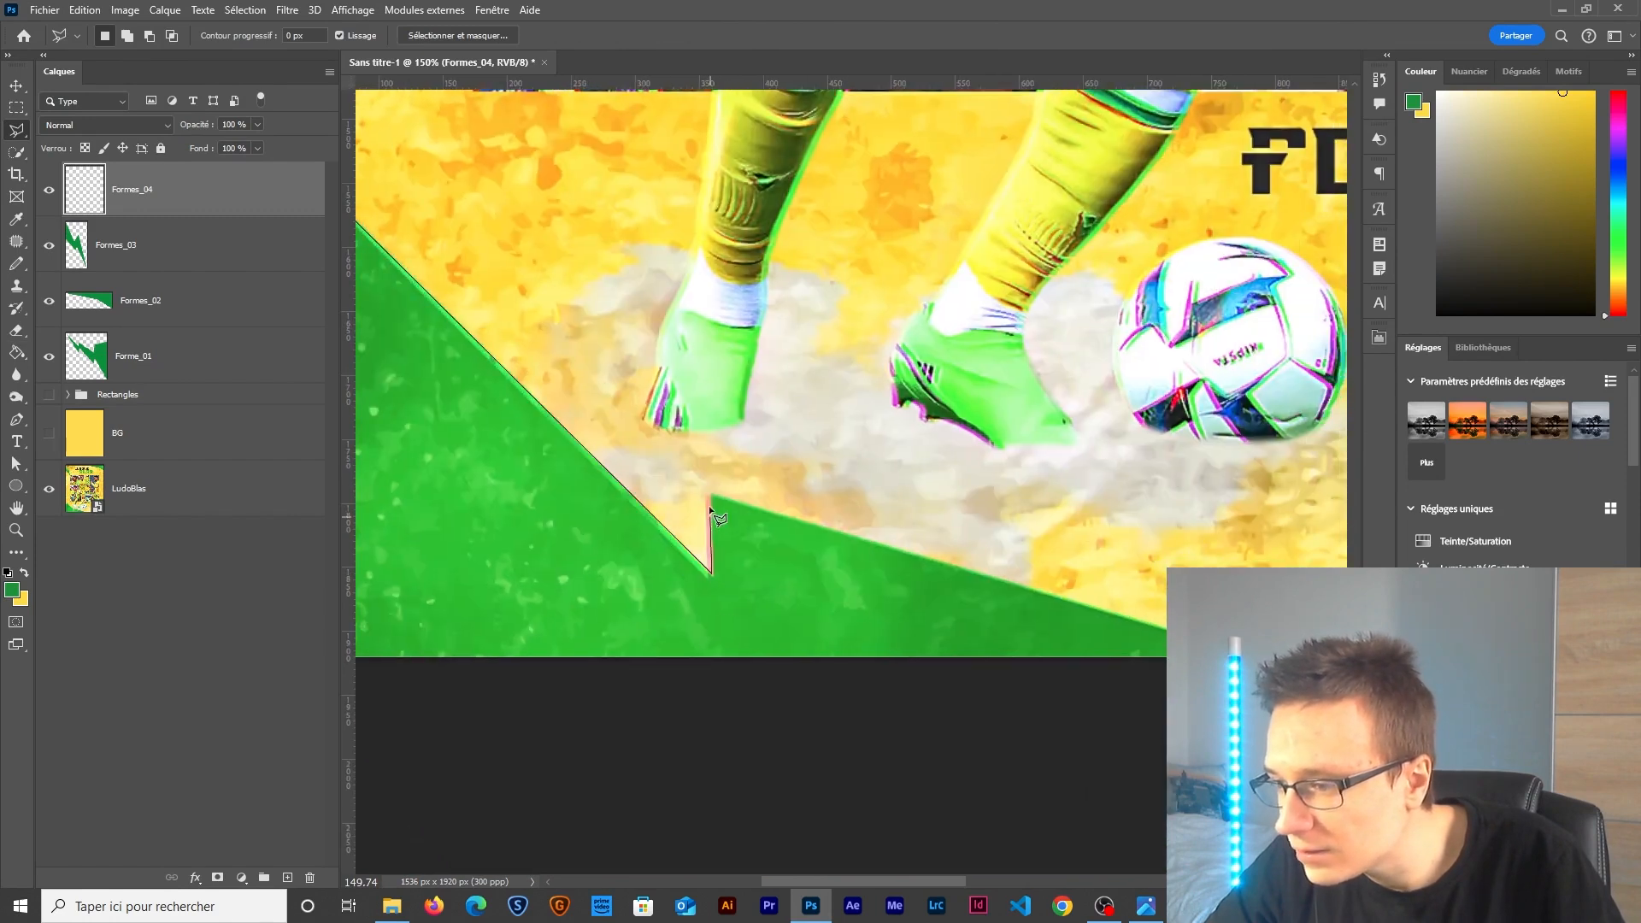
# Fill the lower-left selection on Formes_04 with green, deselect, and show the Rectangles and BG layers again.
pyautogui.scroll(-2, 710, 505)
pyautogui.press('g')
pyautogui.click(610, 435)
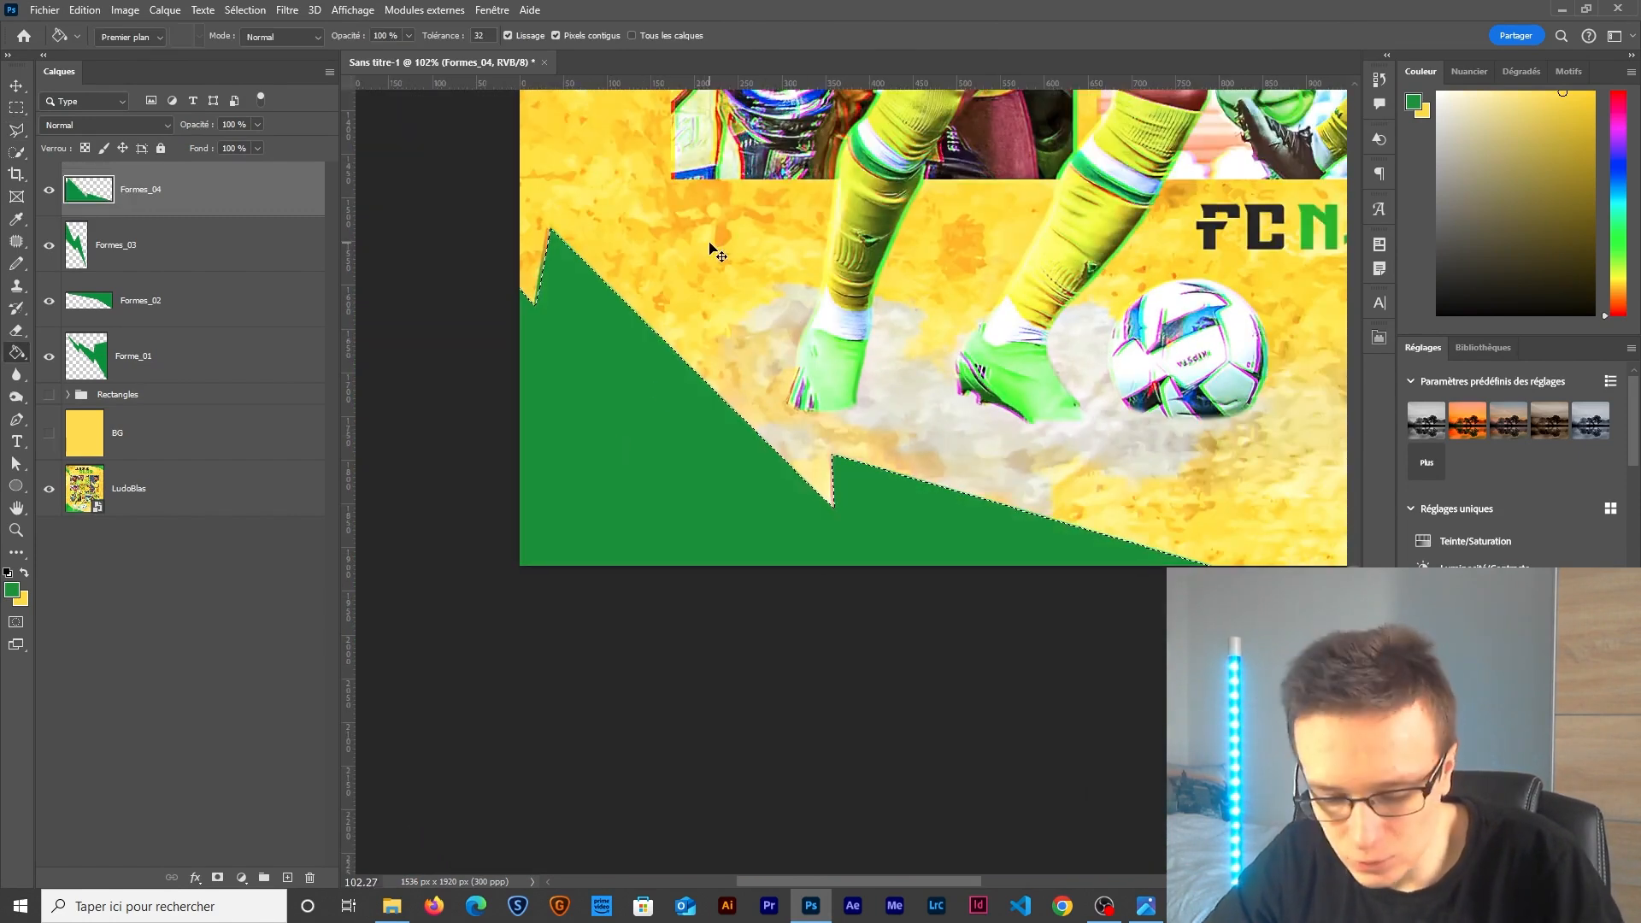
pyautogui.scroll(-4, 652, 410)
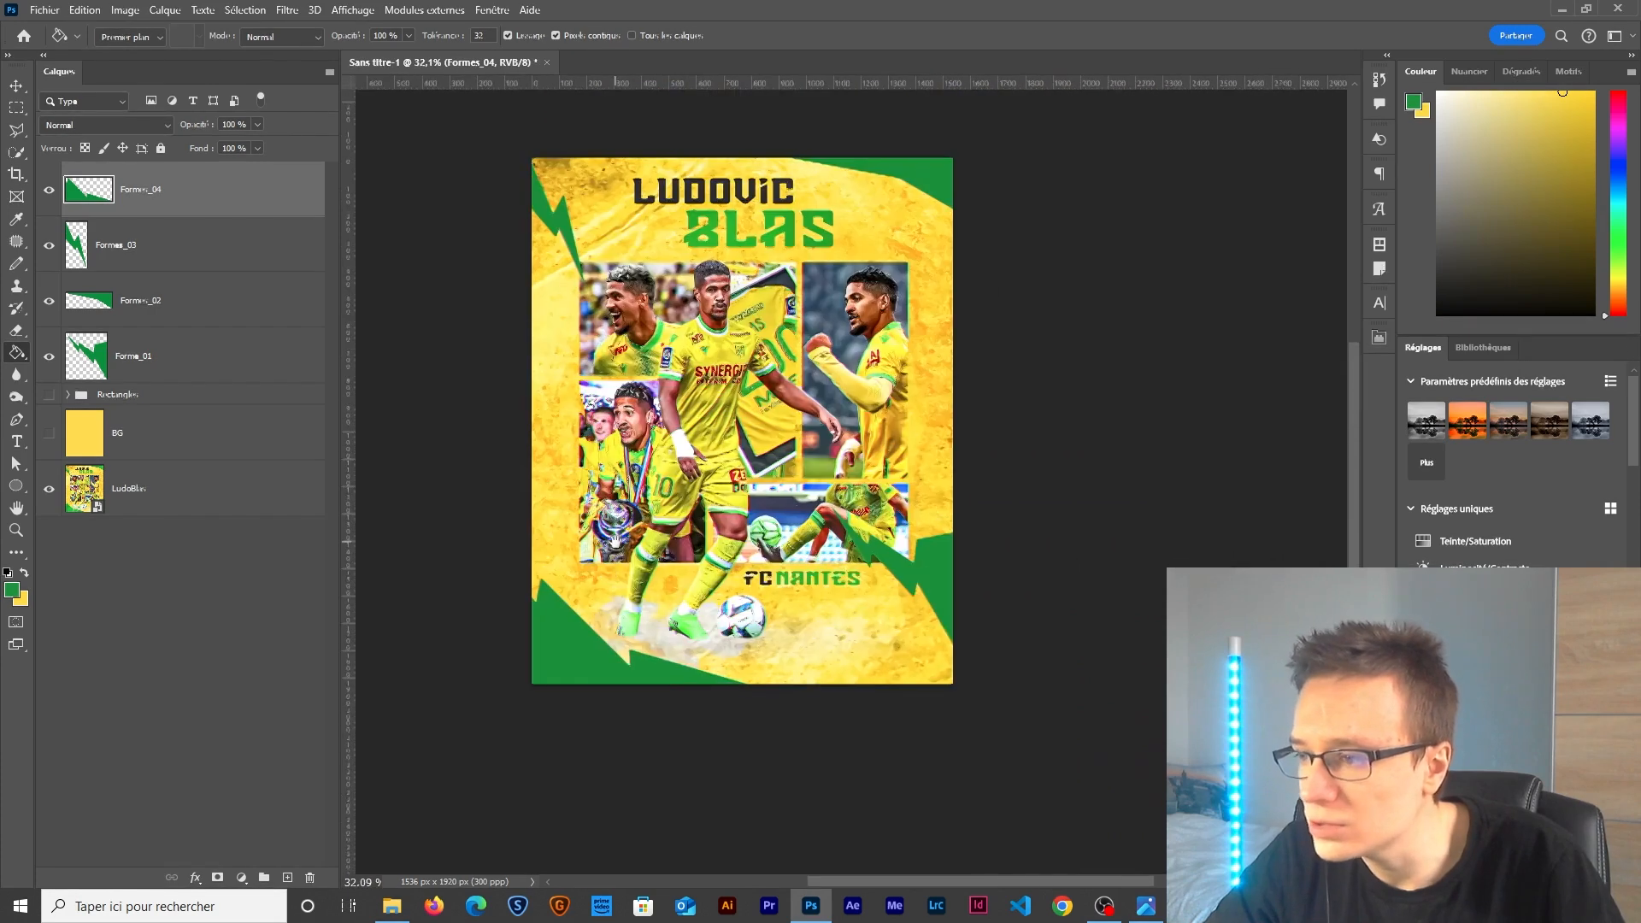
pyautogui.click(245, 9)
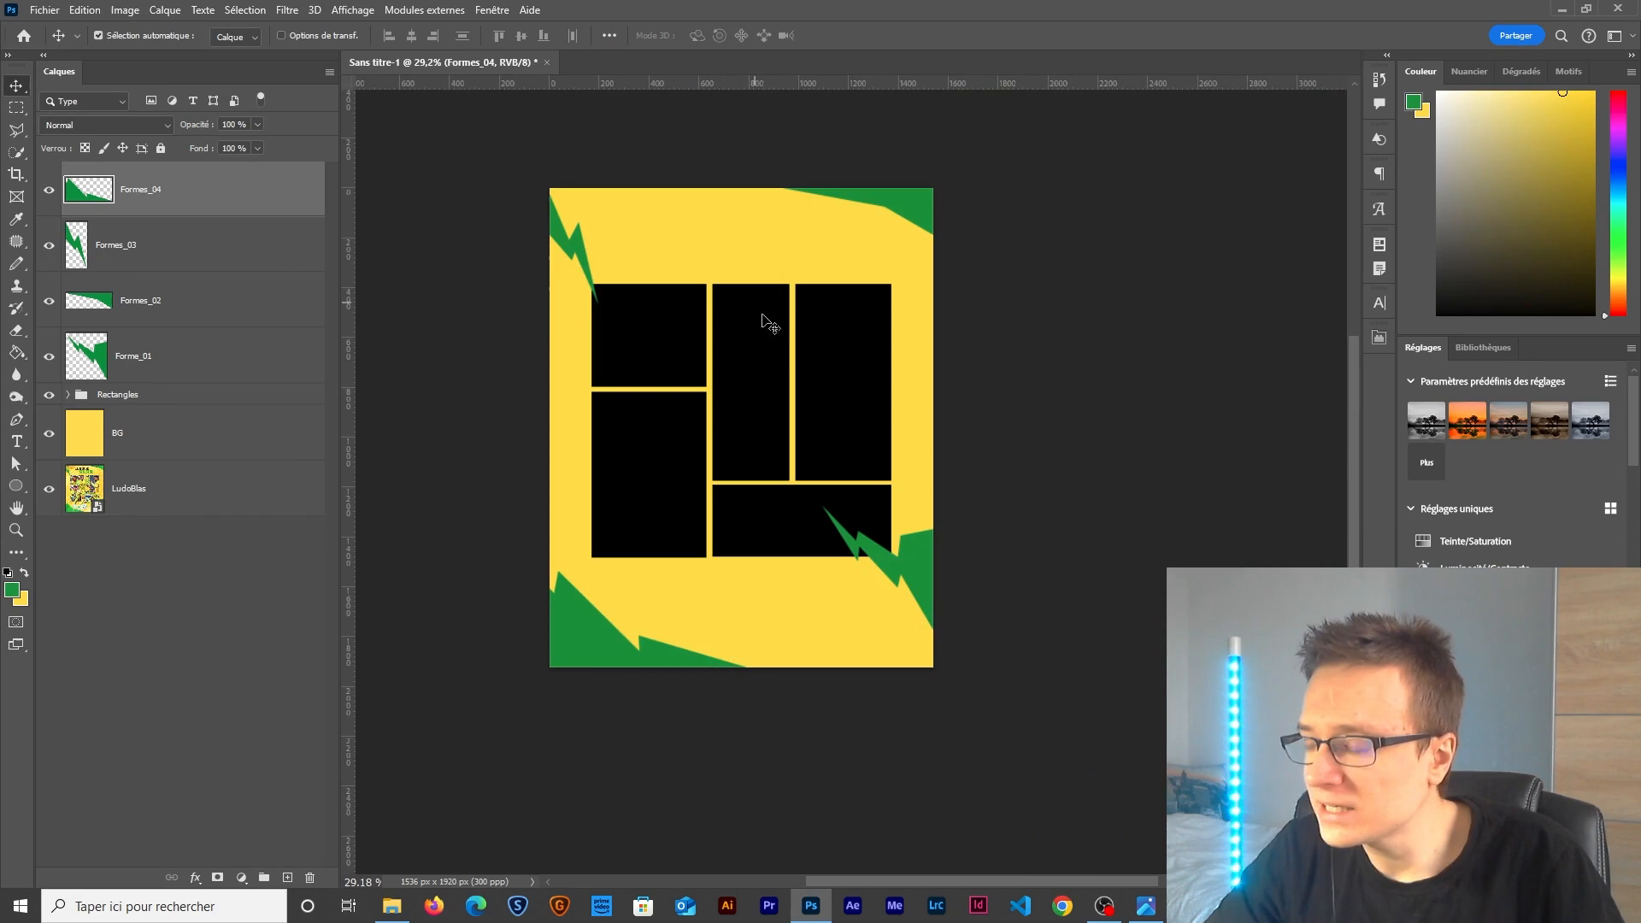
# Add the title text "LUDOVIC" in the GENIS font above the photo frames.
pyautogui.scroll(2, 735, 410)
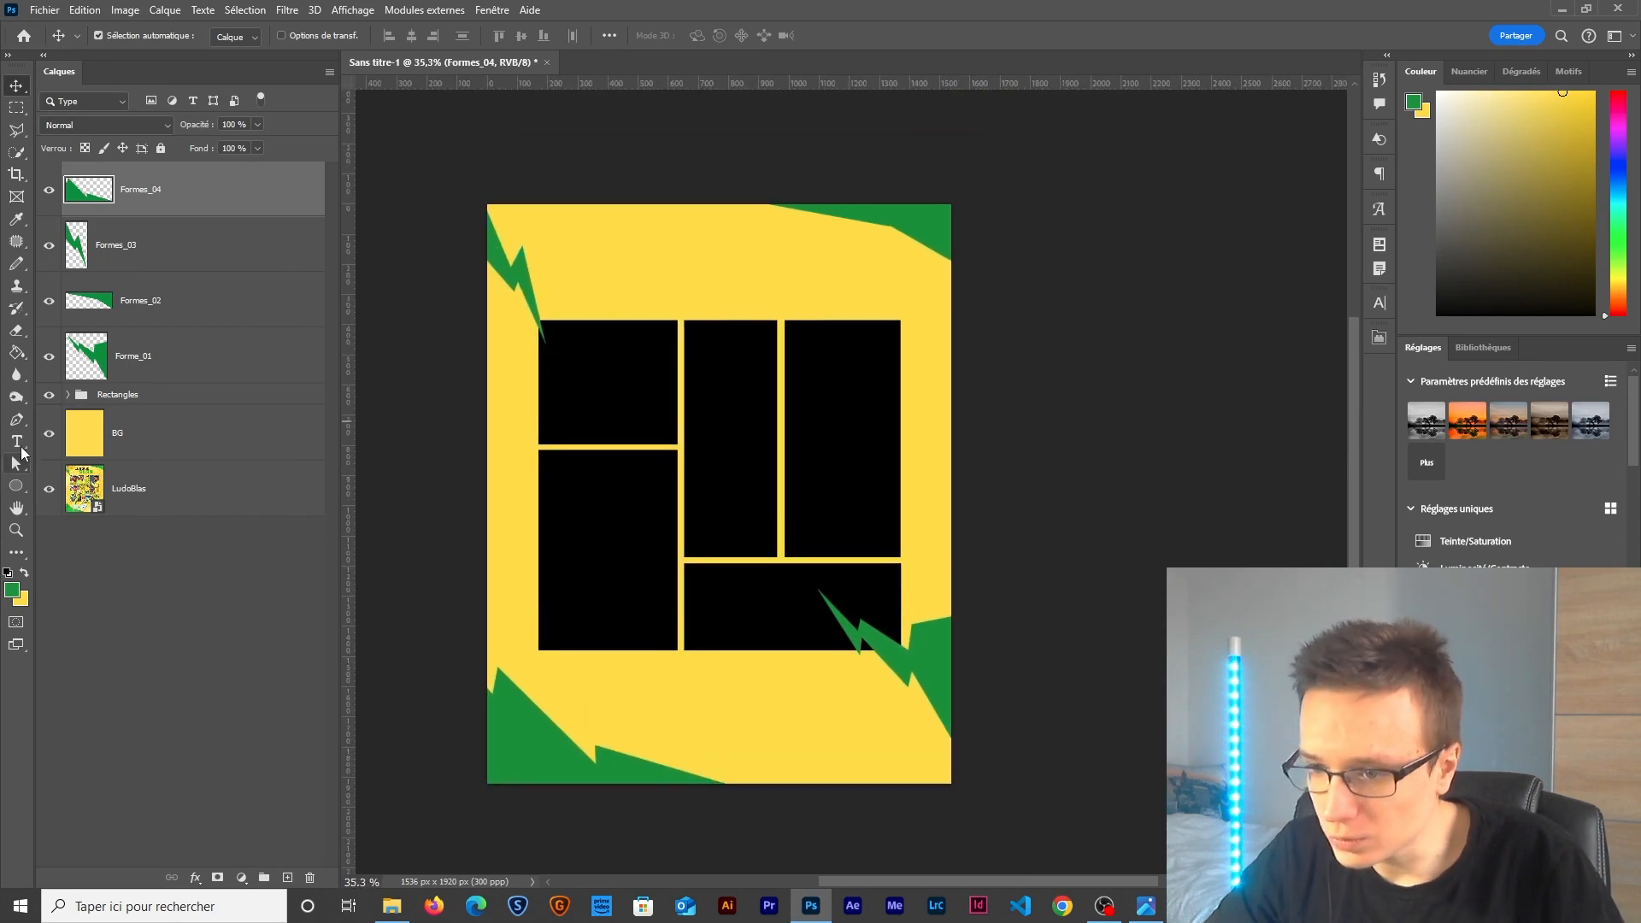
pyautogui.click(18, 442)
pyautogui.click(624, 261)
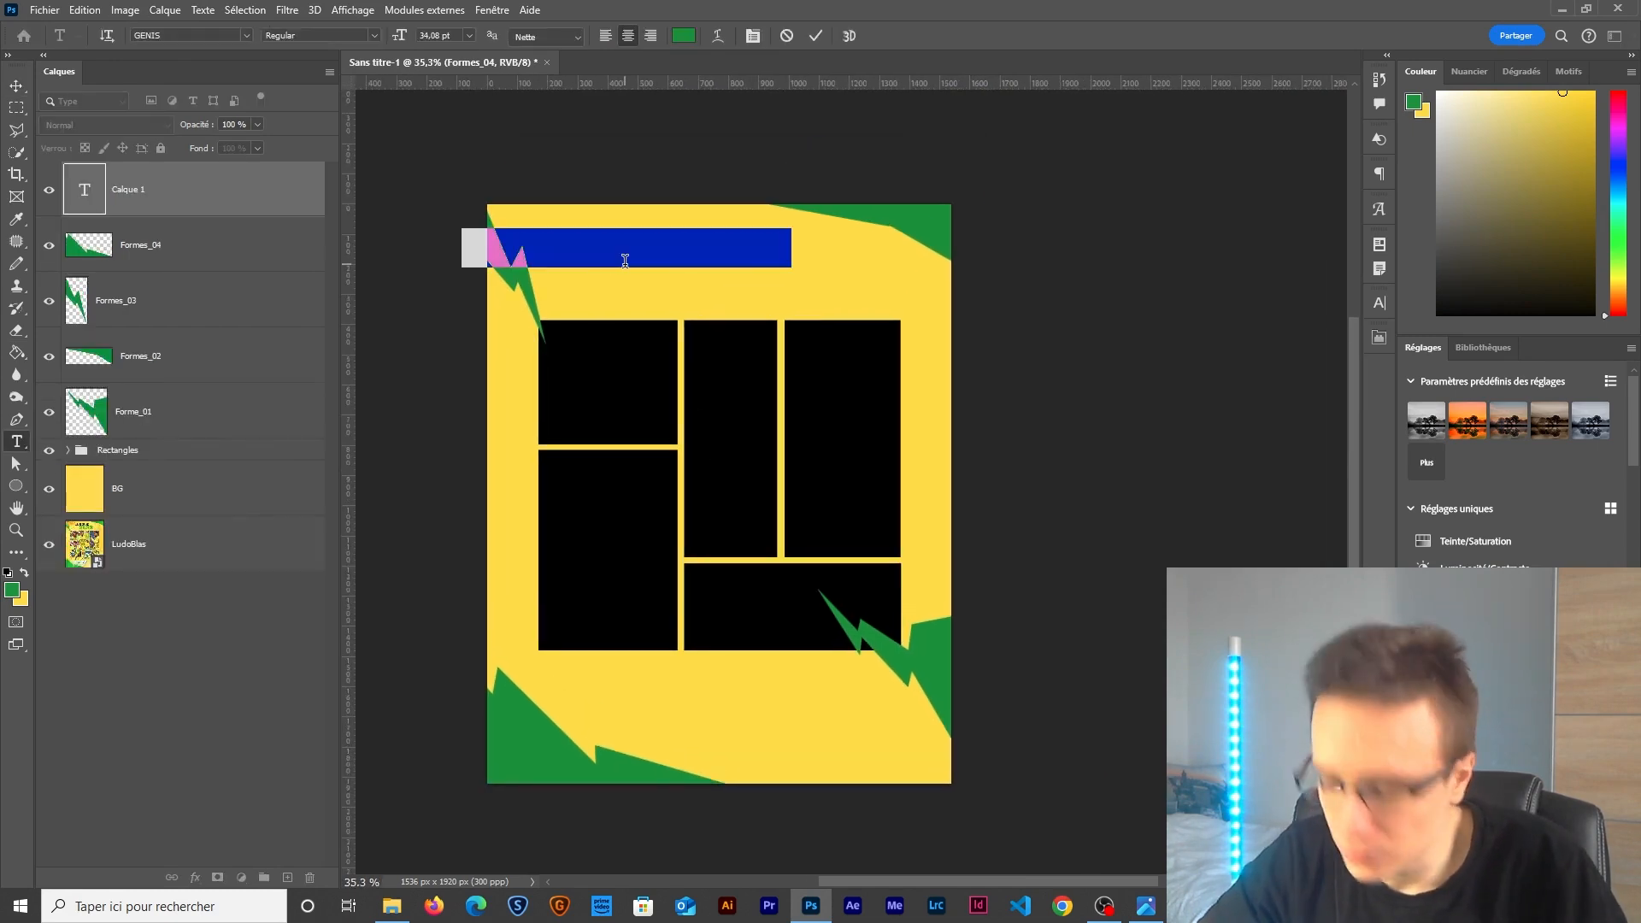
pyautogui.write('LUDOVi')
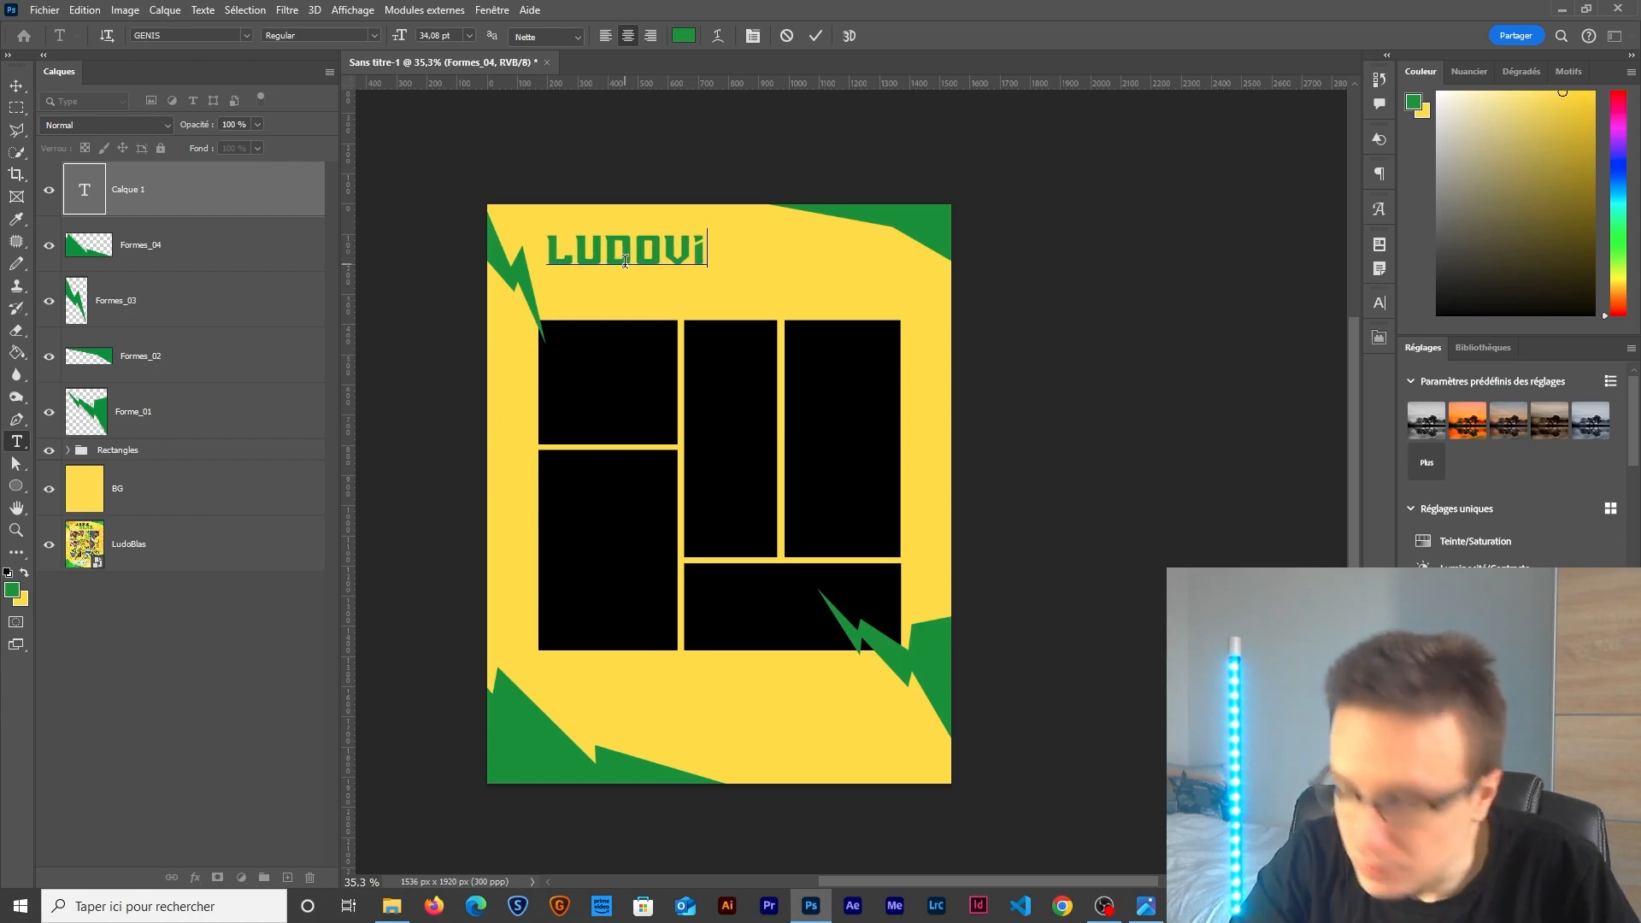
pyautogui.write('c')
# Set the colour of the whole "LUDOVIC" text to black and commit the text.
pyautogui.hotkey('ctrl', 'a')
pyautogui.click(681, 36)
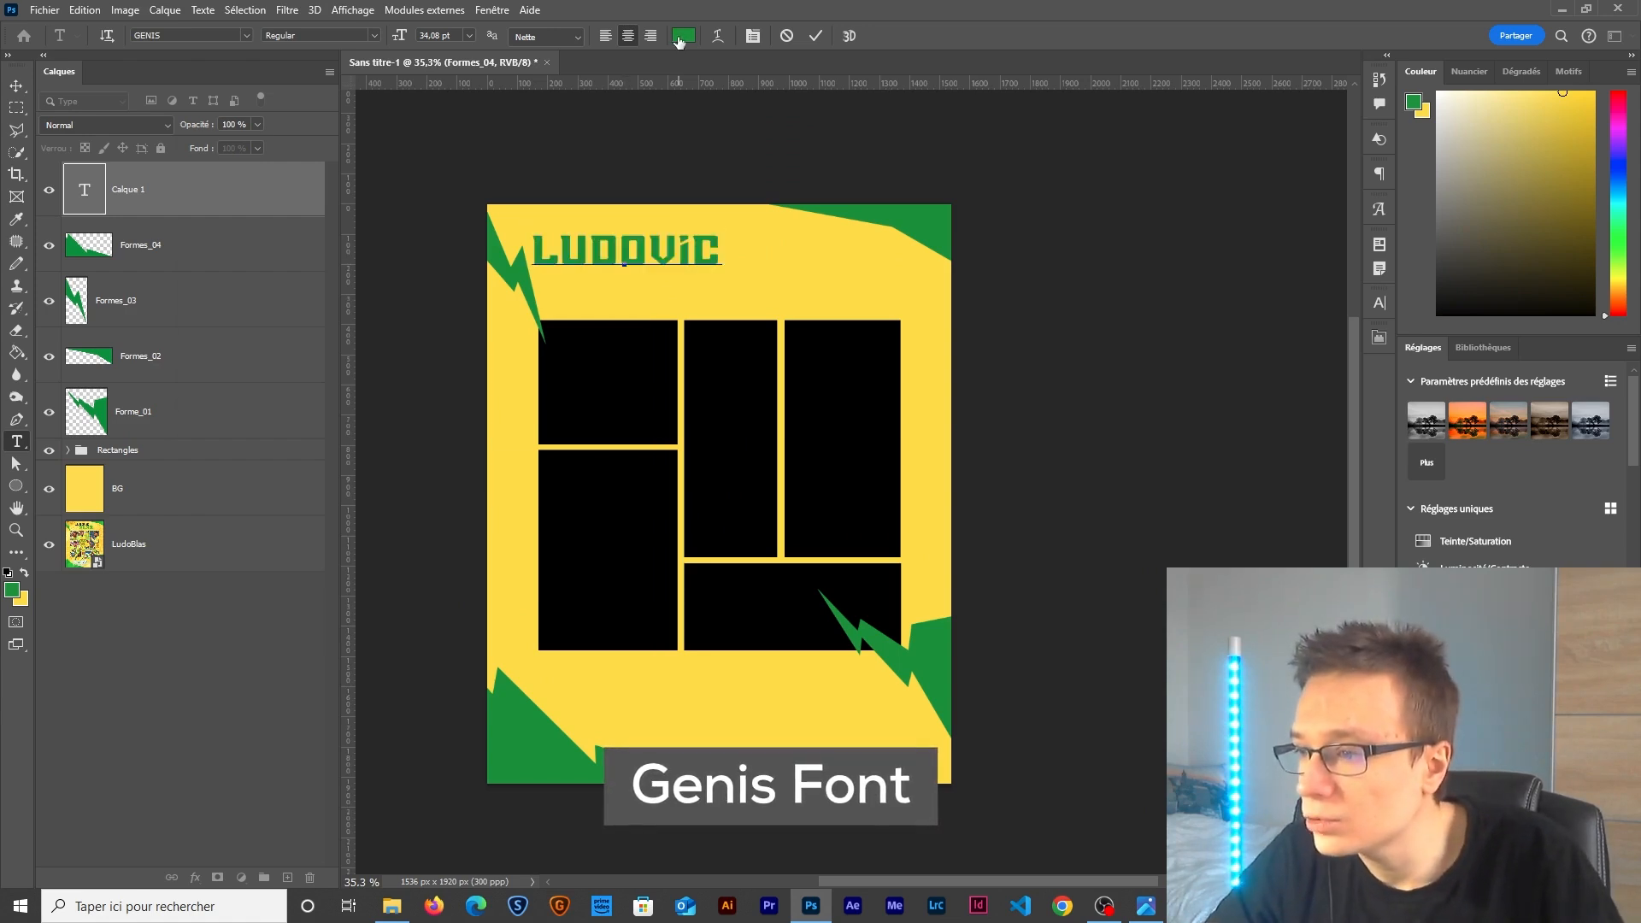
pyautogui.click(758, 392)
pyautogui.click(593, 146)
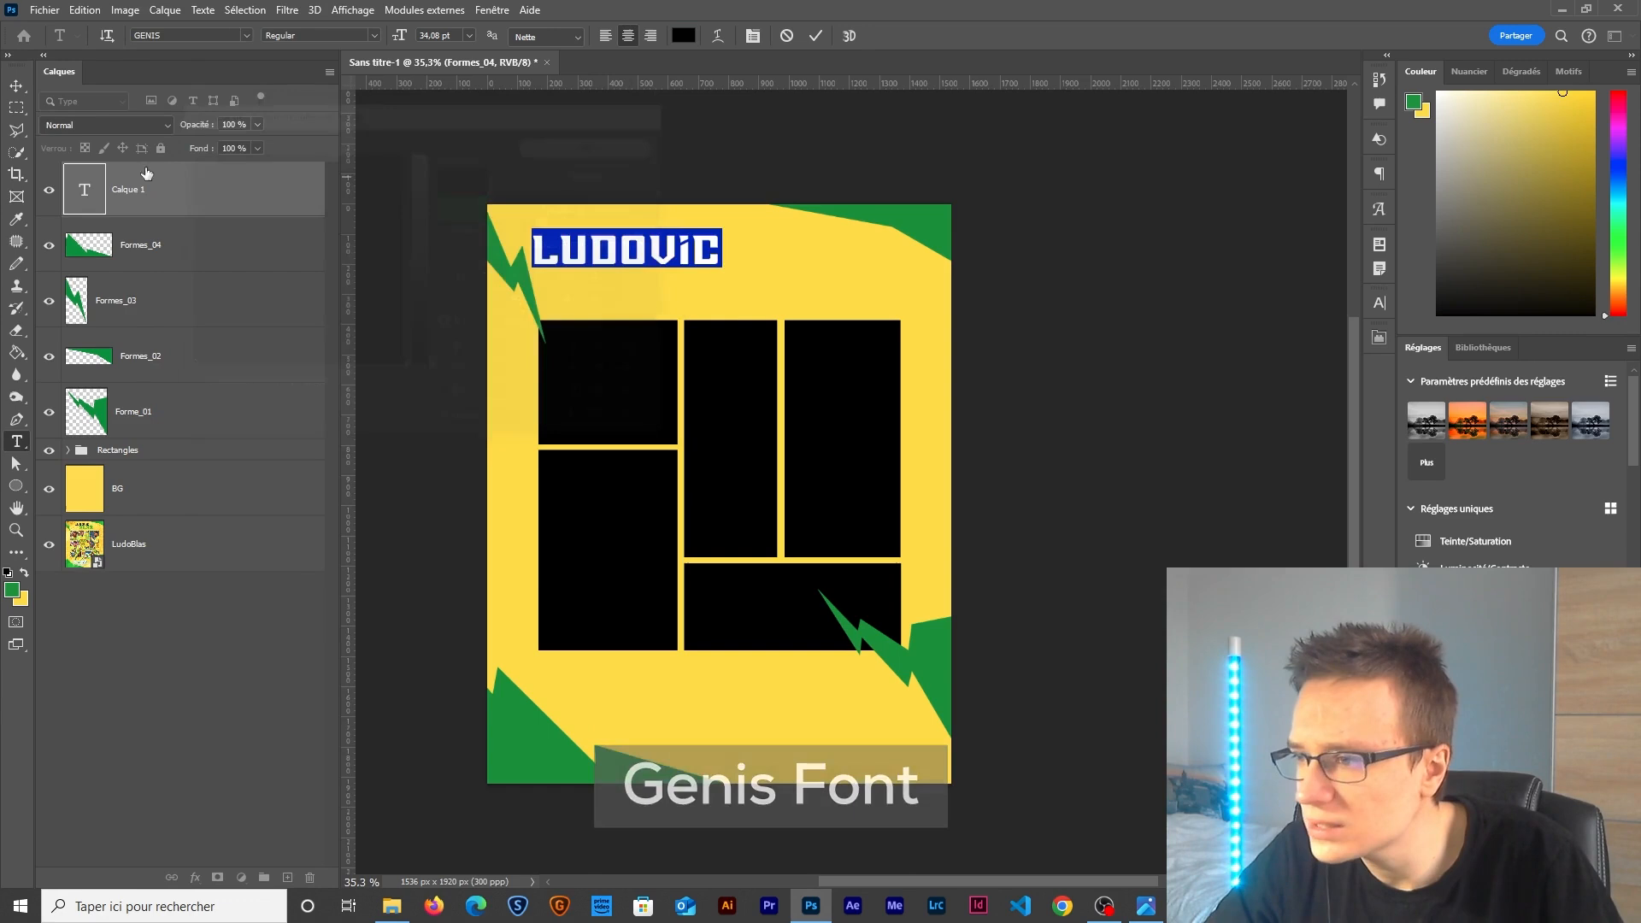
pyautogui.click(586, 138)
# Scale the "LUDOVIC" title down to about 67% and place it left of the poster's vertical centre line.
pyautogui.hotkey('ctrl', 't')
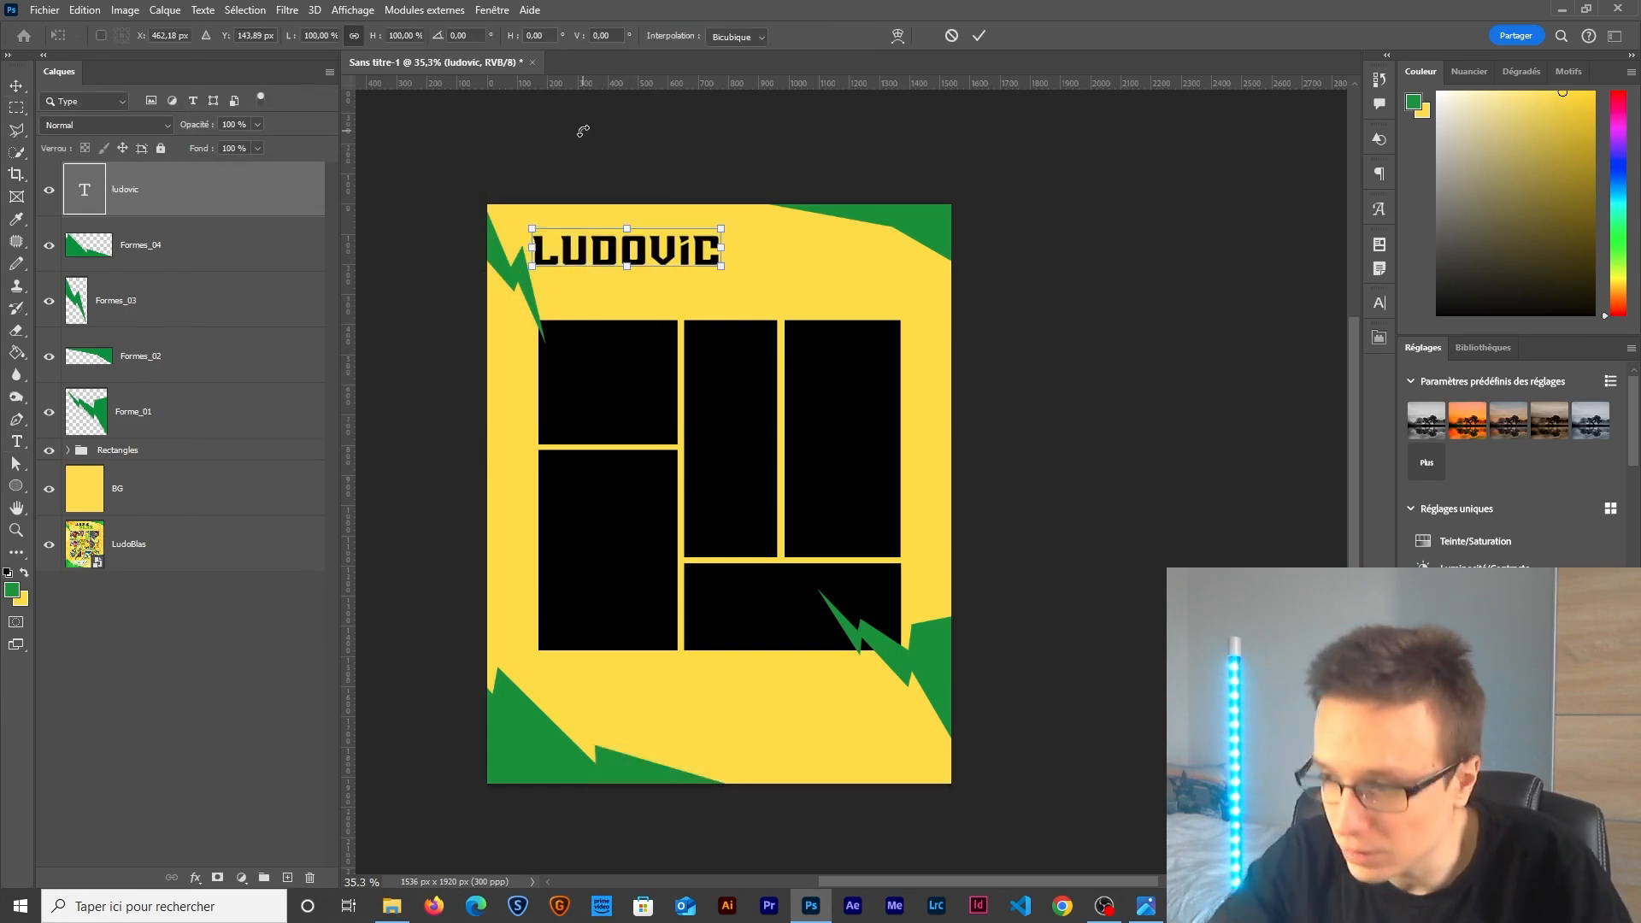
pyautogui.moveTo(722, 266)
pyautogui.mouseDown()
pyautogui.moveTo(659, 255)
pyautogui.moveTo(701, 258)
pyautogui.mouseUp()
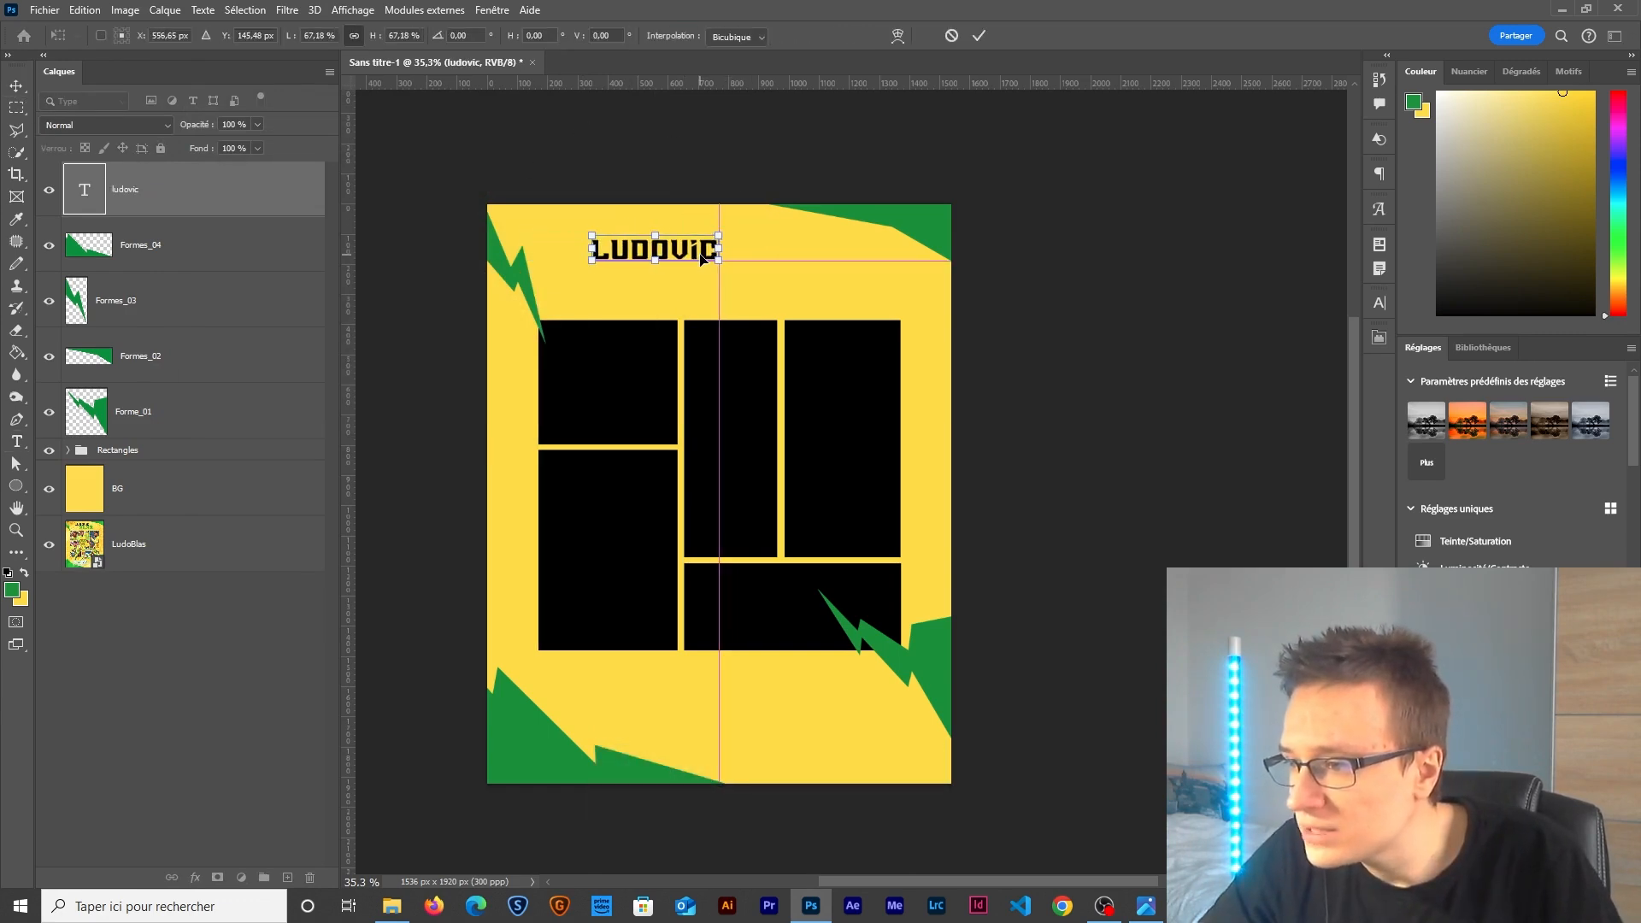
pyautogui.press('Return')
# Add a second title text "BLAS" in GENIS directly below "LUDOVIC", shifted to the right.
pyautogui.scroll(4, 732, 245)
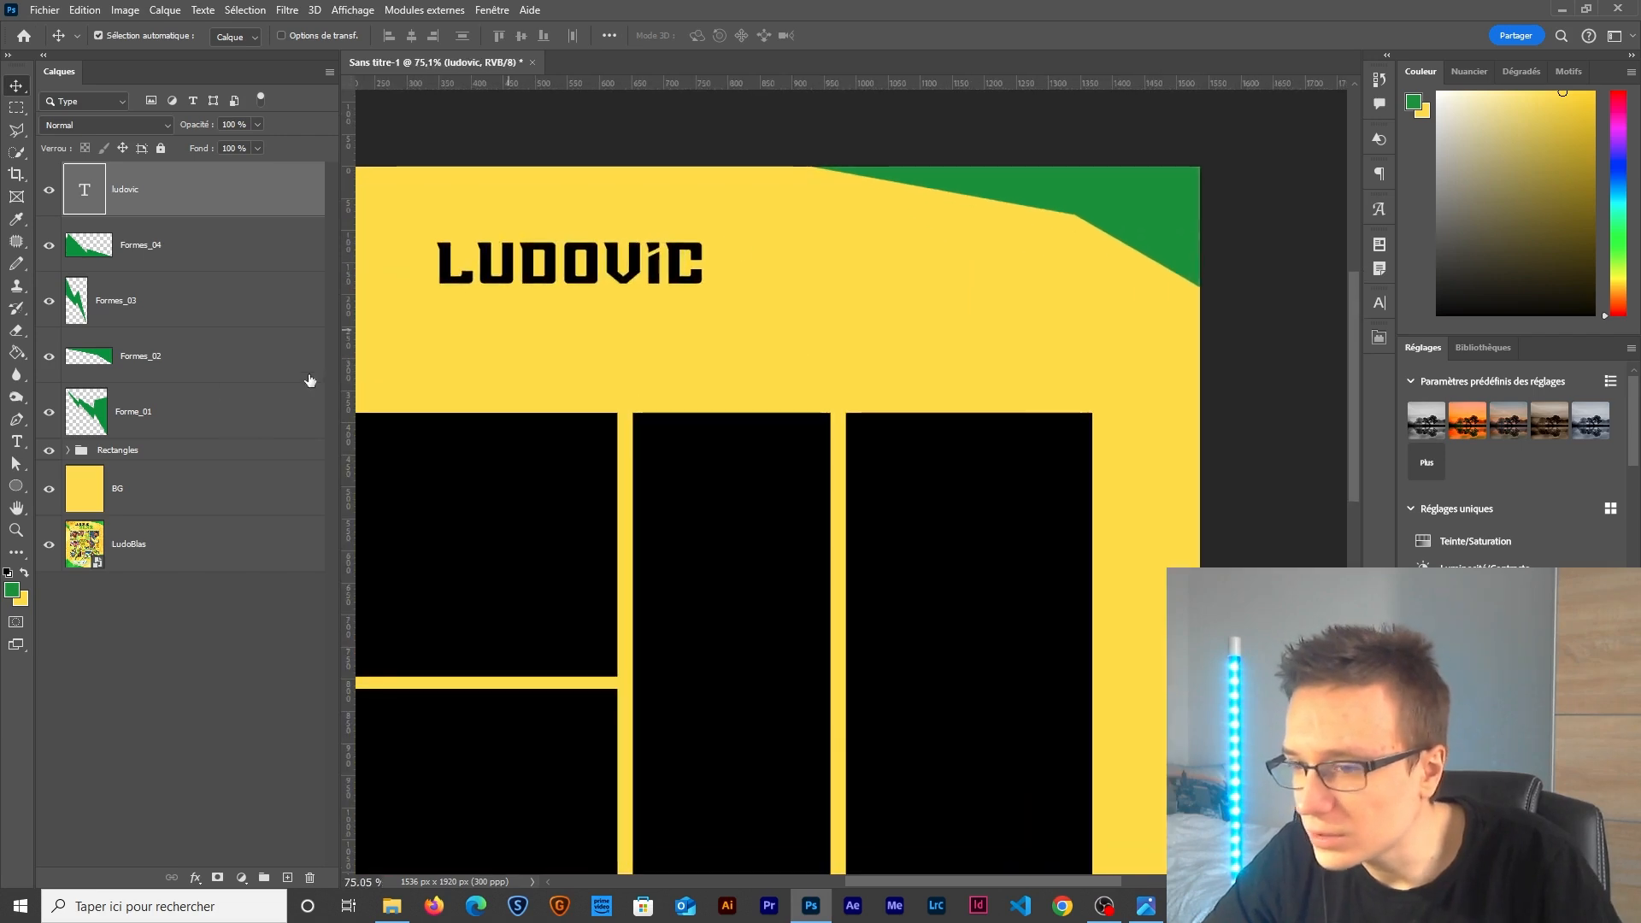
pyautogui.click(16, 441)
pyautogui.click(550, 368)
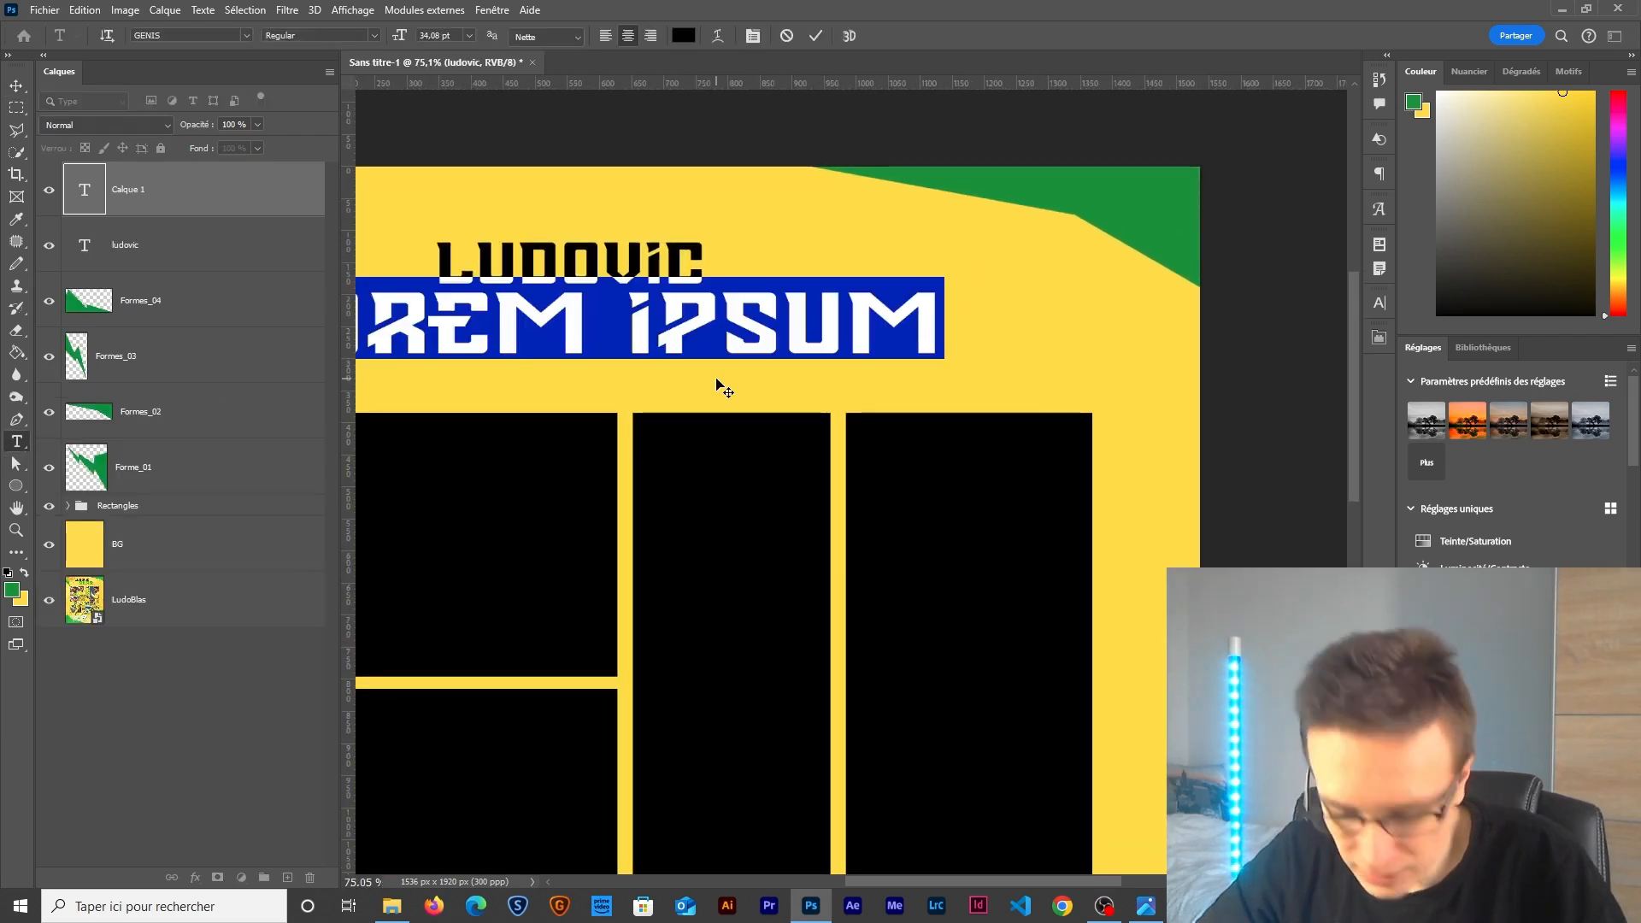
pyautogui.write('BLAS')
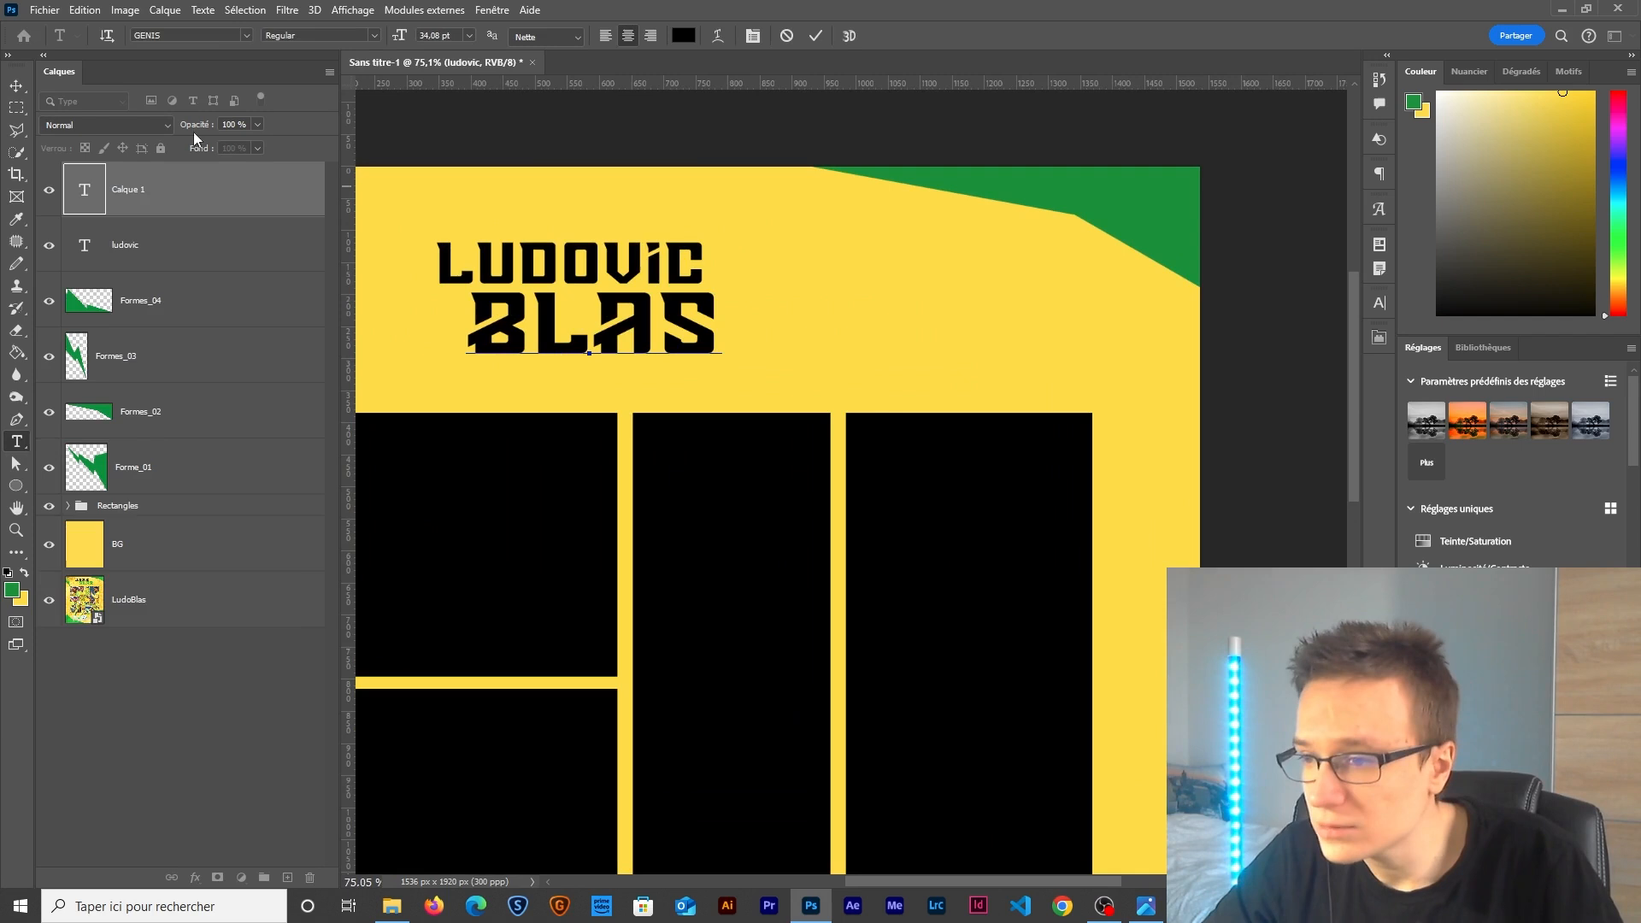
pyautogui.click(22, 88)
# Set the colour of the "BLAS" text to green #00932f and commit the text.
pyautogui.press('t')
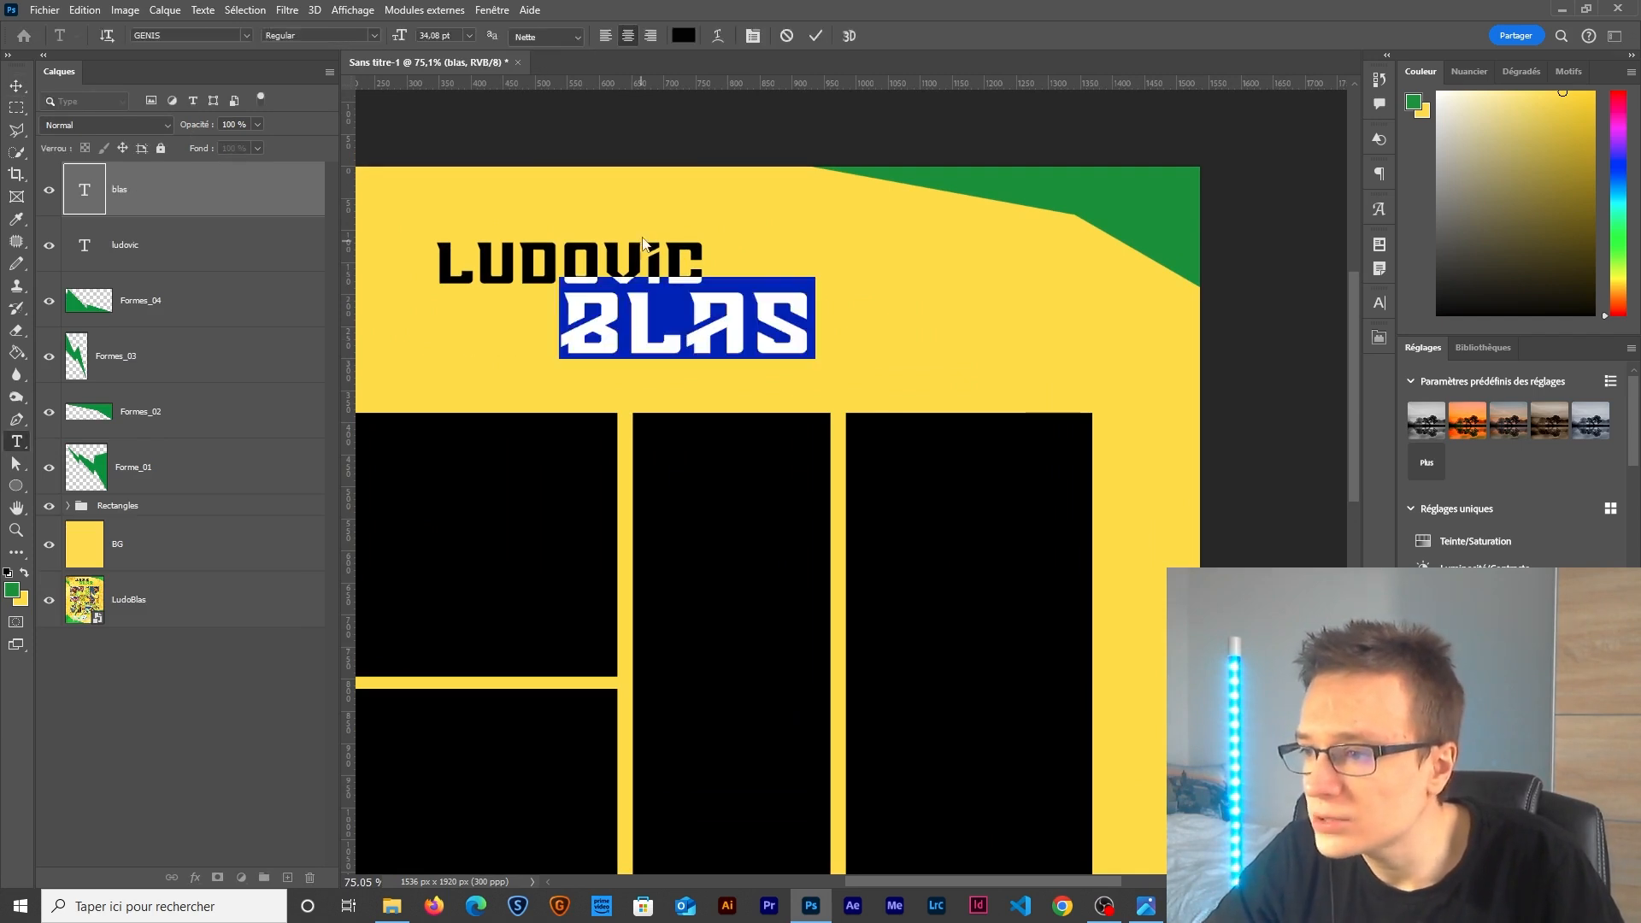
pyautogui.click(683, 35)
pyautogui.write('00932f')
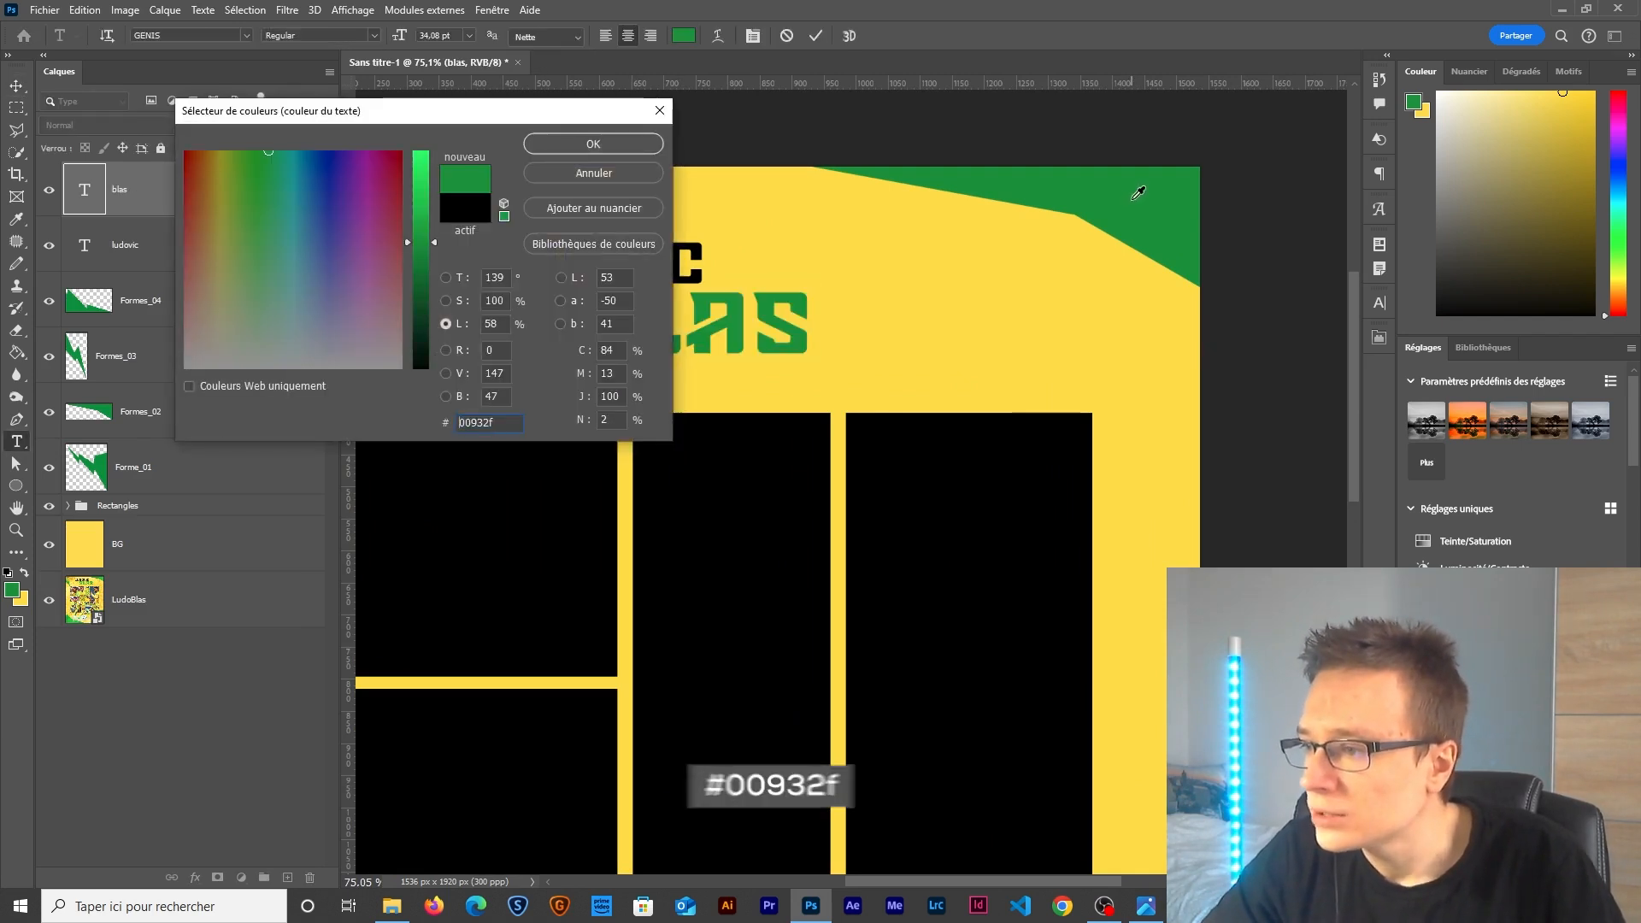
pyautogui.click(593, 144)
pyautogui.hotkey('ctrl', 'Return')
pyautogui.press('v')
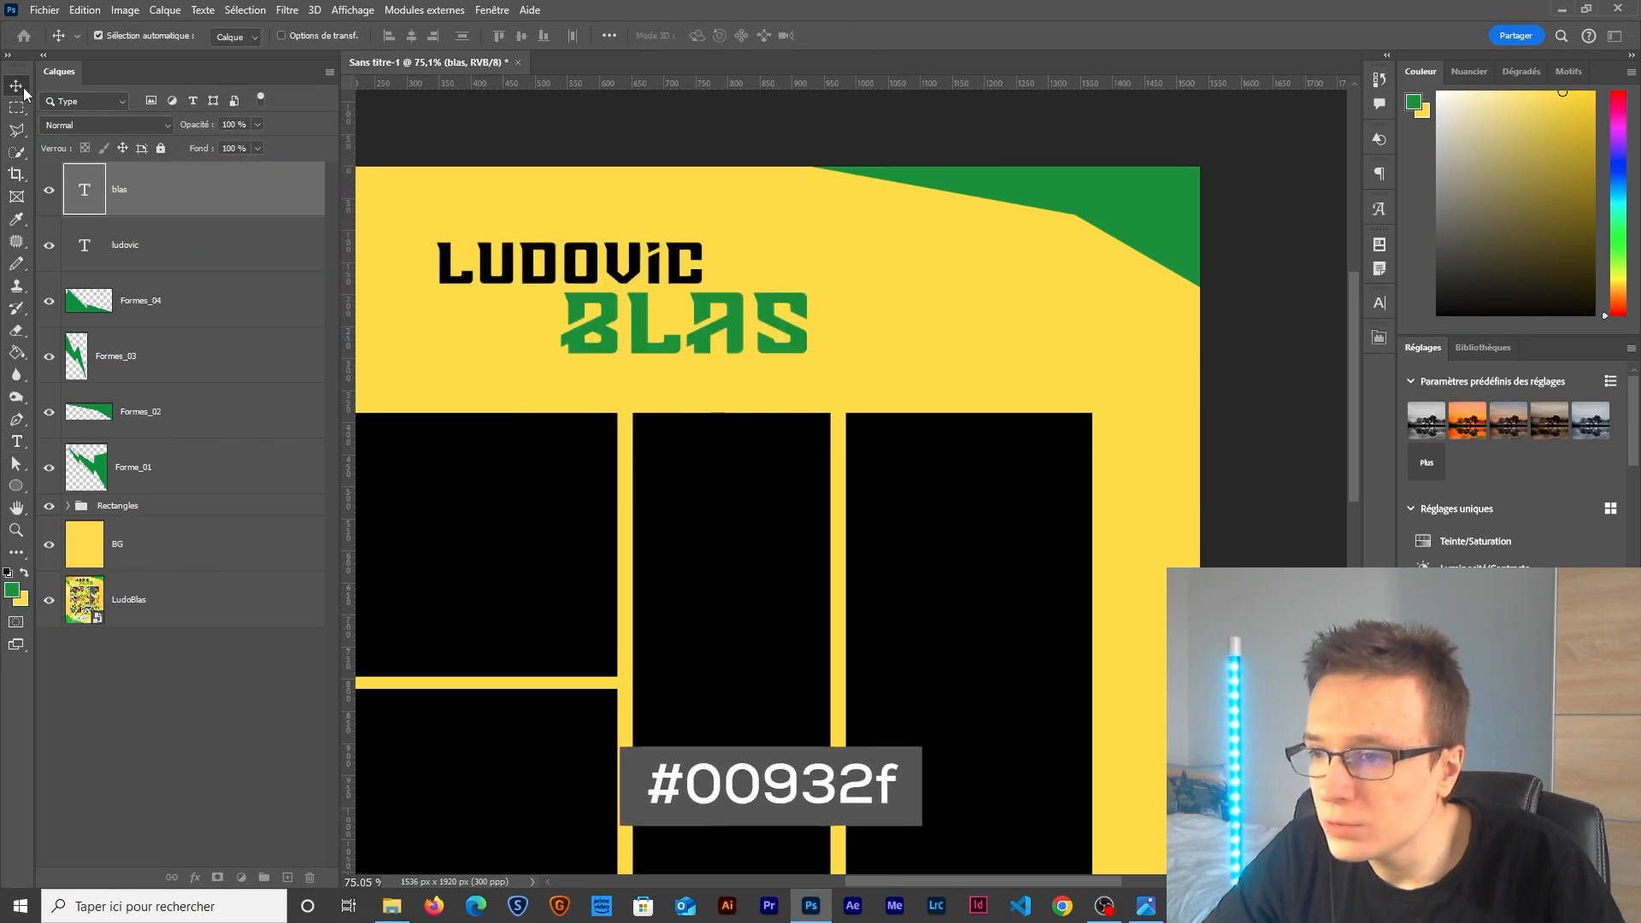
# Group the blas and ludovic text layers and name the group Titres.
pyautogui.hotkey('ctrl', '0')
pyautogui.scroll(-1, 823, 307)
pyautogui.keyDown('shift'); pyautogui.click(172, 255); pyautogui.keyUp('shift')
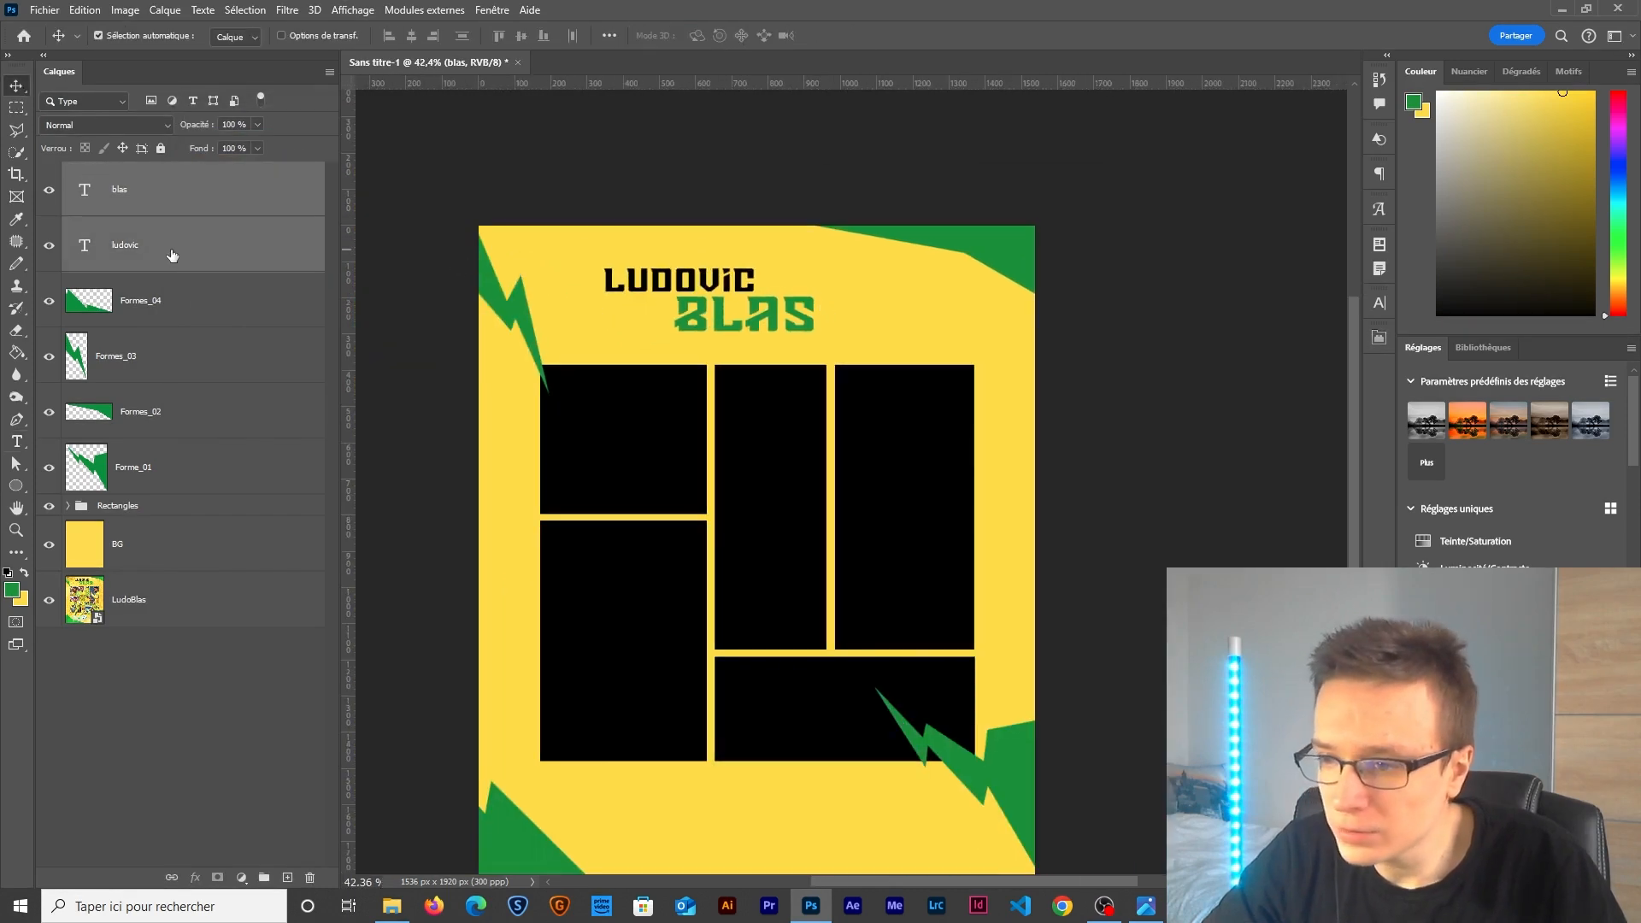
pyautogui.moveTo(171, 255); pyautogui.dragTo(264, 878)
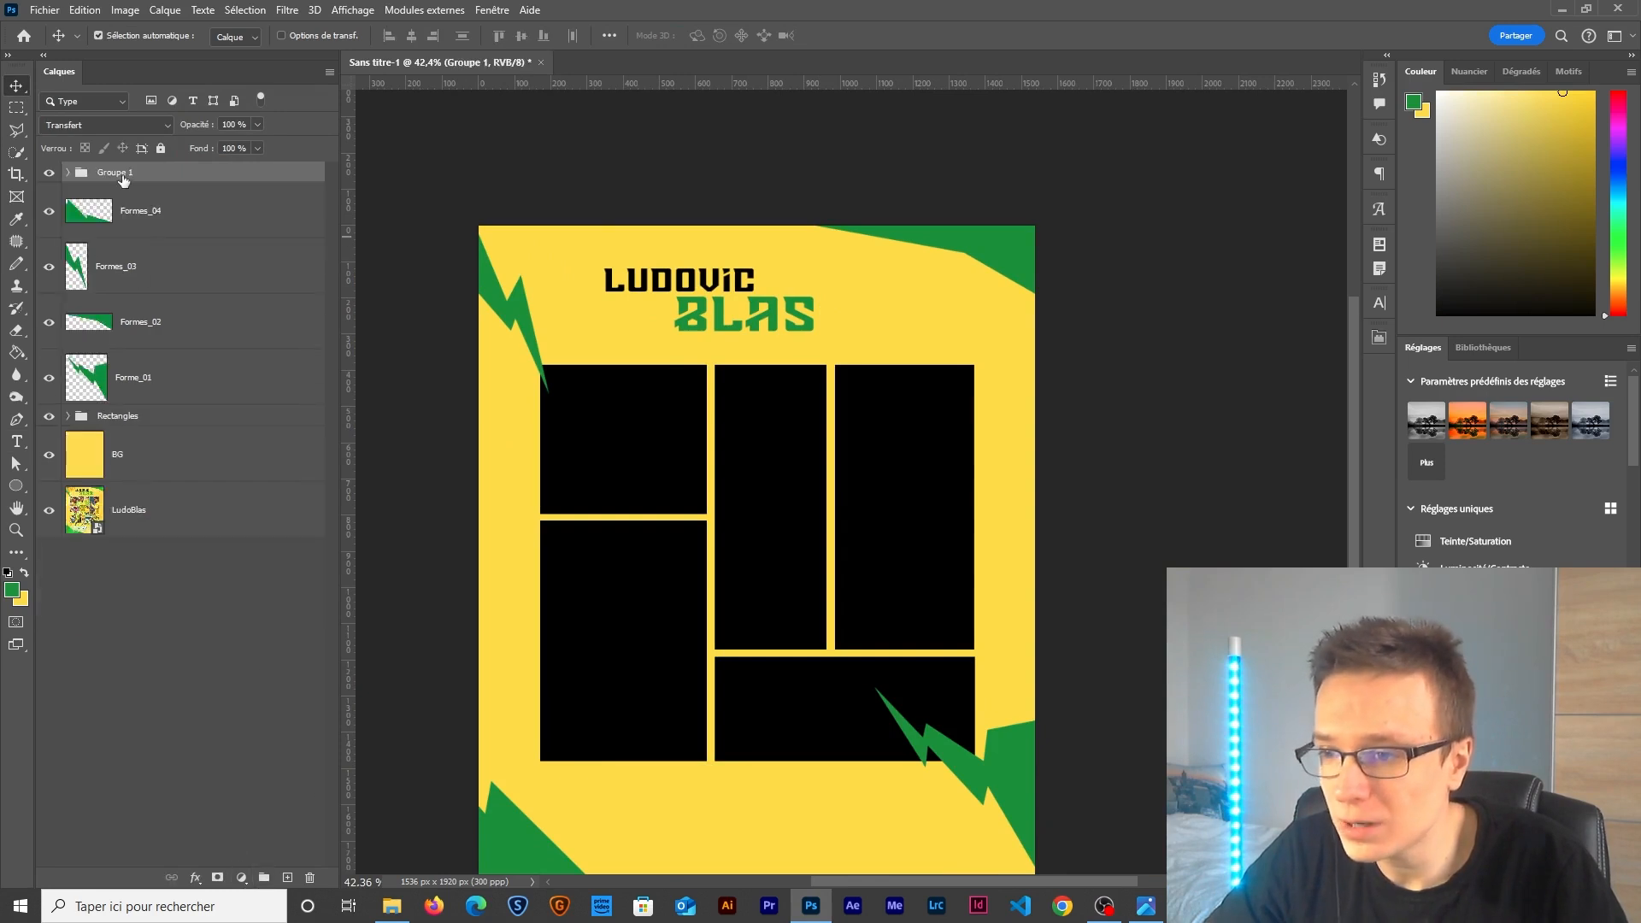
pyautogui.write('Titres')
pyautogui.press('Return')
# Enlarge the Titres group slightly from its centre with Free Transform.
pyautogui.hotkey('ctrl', 't')
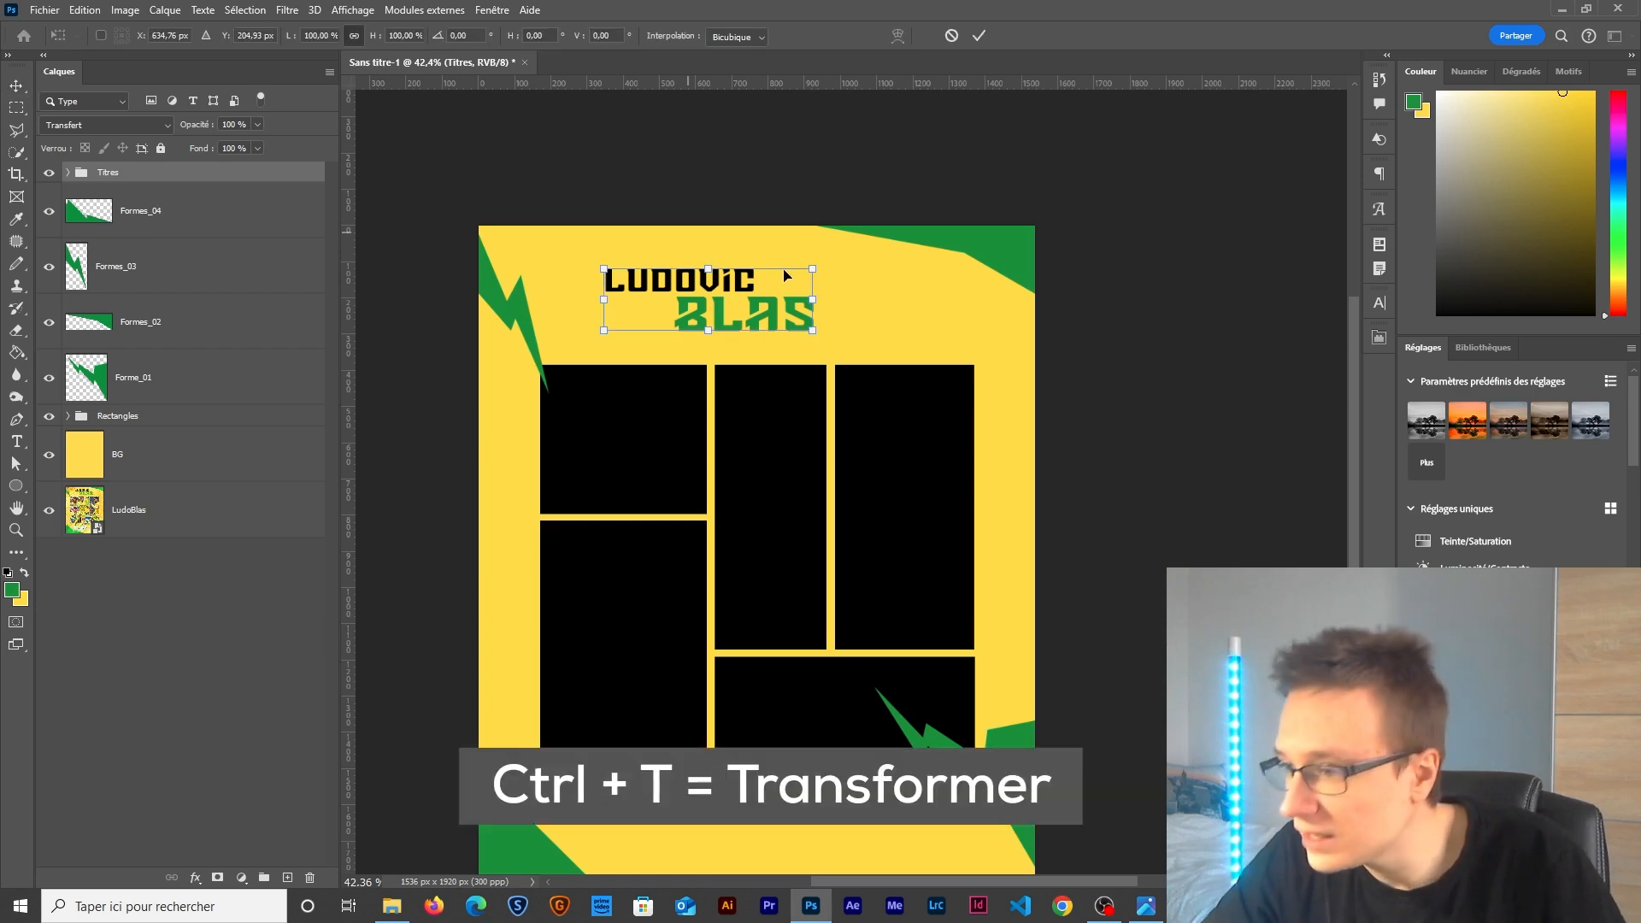
pyautogui.moveTo(811, 299); pyautogui.dragTo(830, 299)
pyautogui.press('Return')
pyautogui.scroll(1, 547, 268)
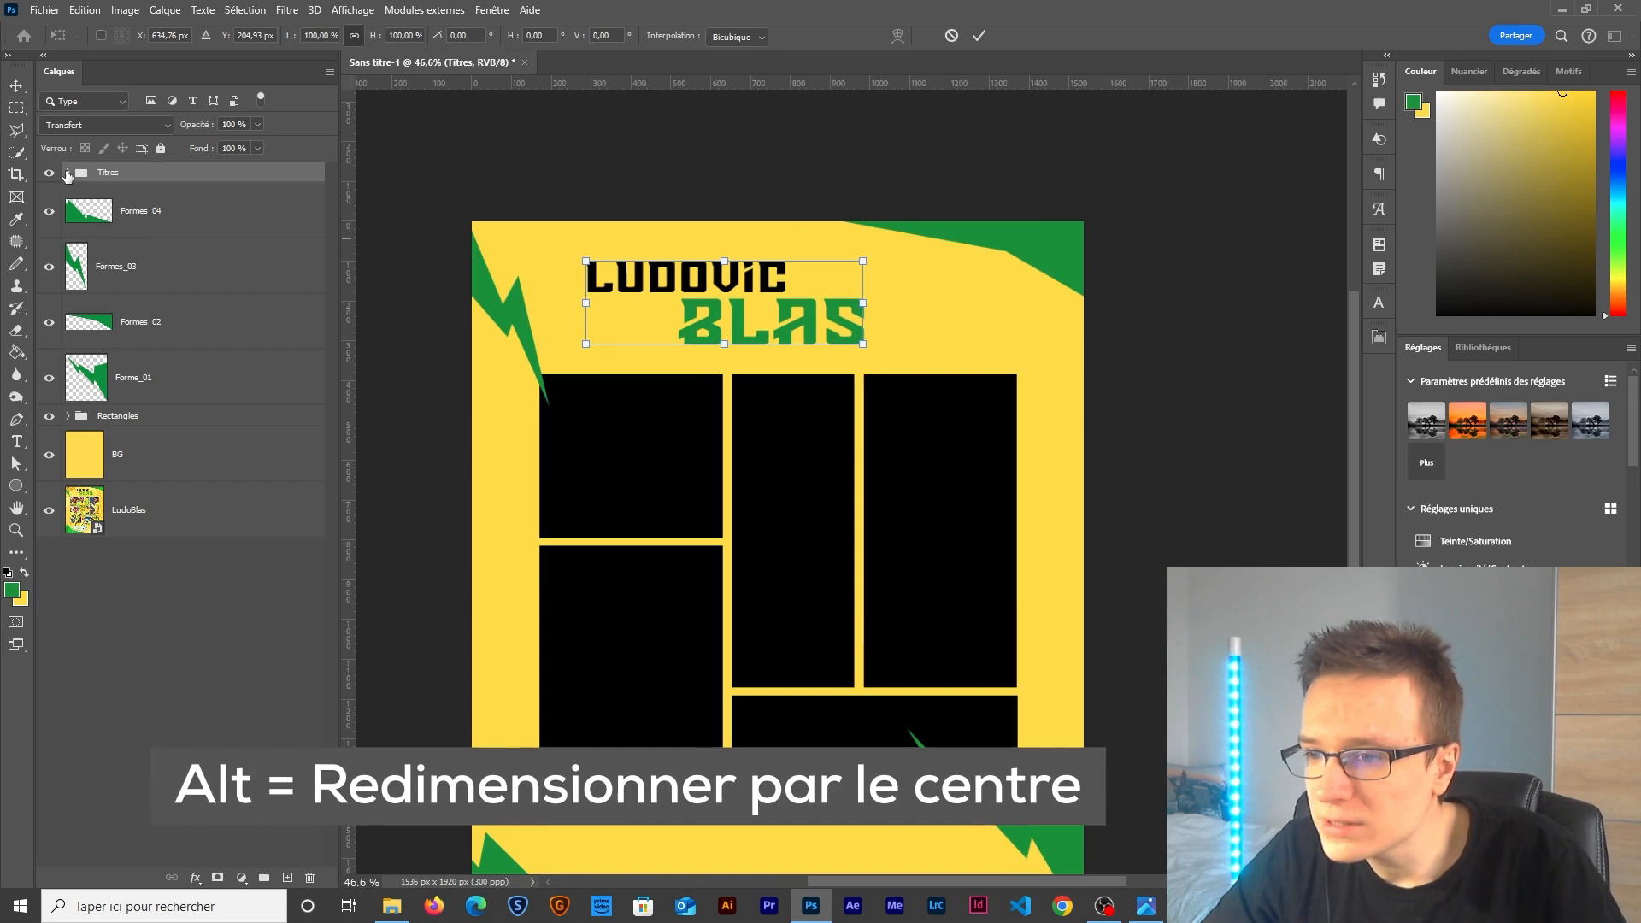
# Centre the Titres group horizontally on the whole canvas, and deselect.
pyautogui.click(68, 172)
pyautogui.click(227, 224)
pyautogui.hotkey('ctrl', 't')
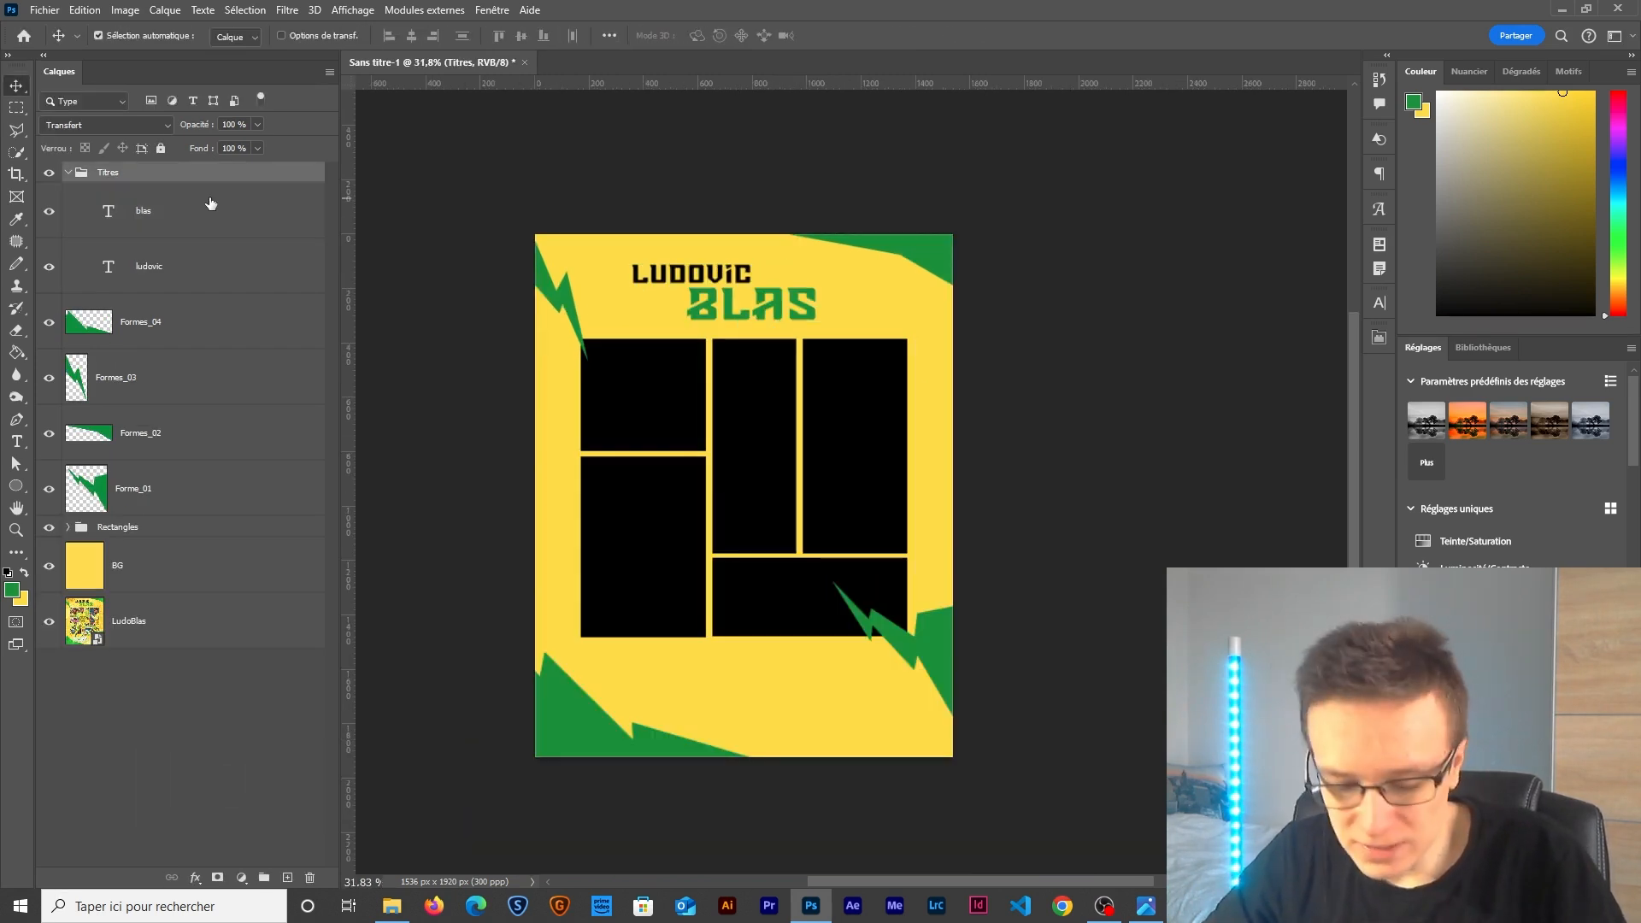
pyautogui.hotkey('ctrl', 'a')
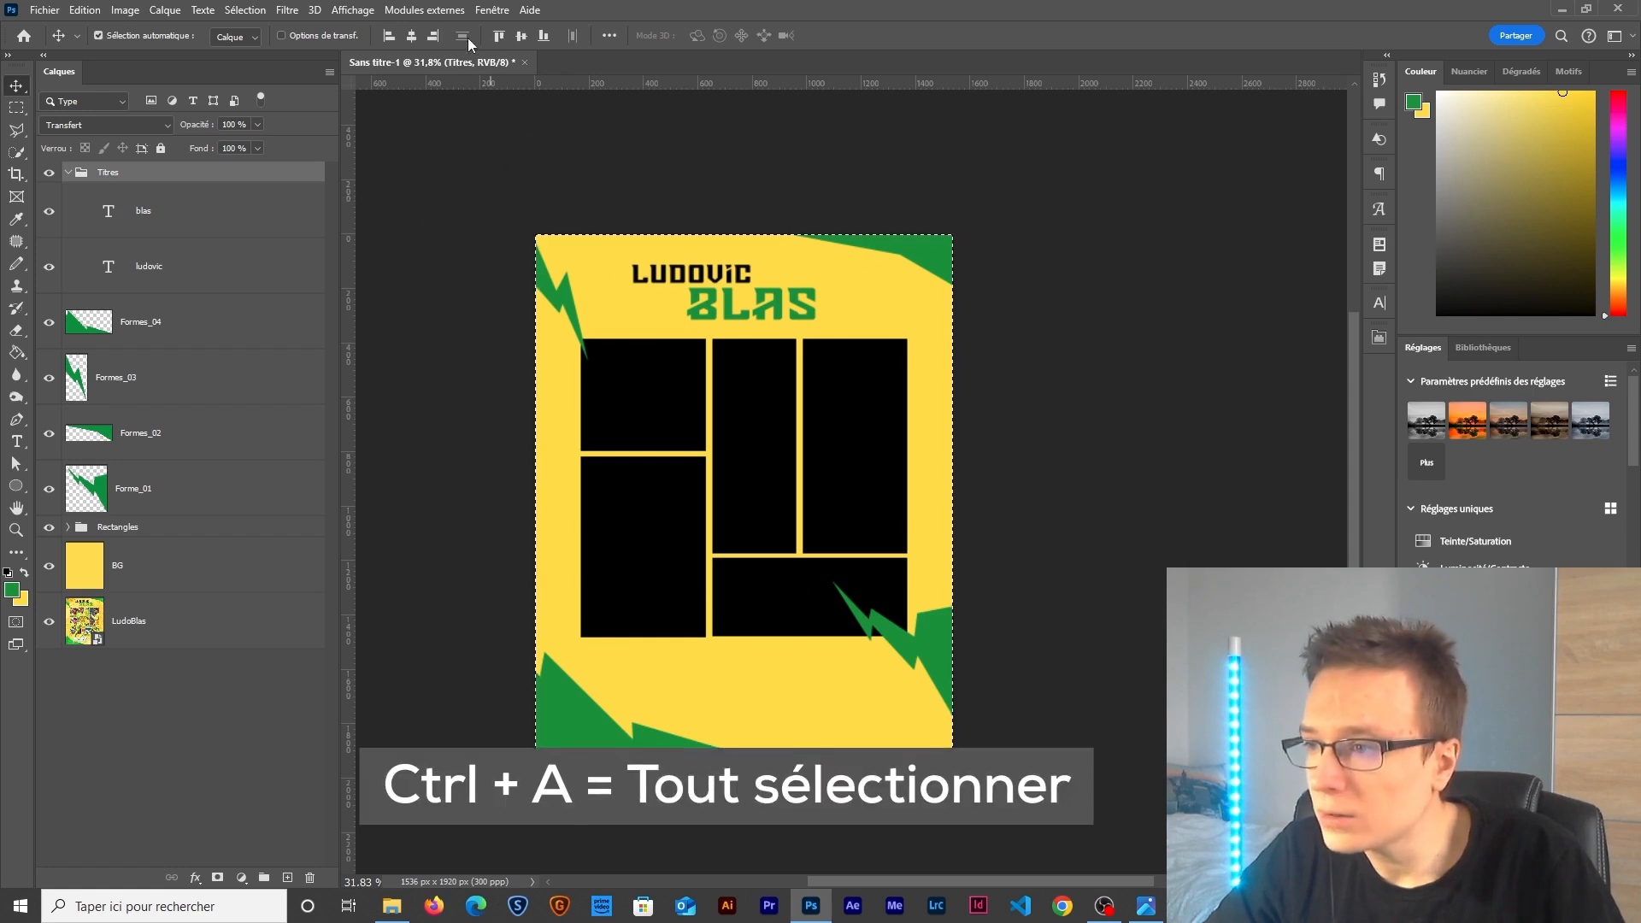
pyautogui.click(411, 39)
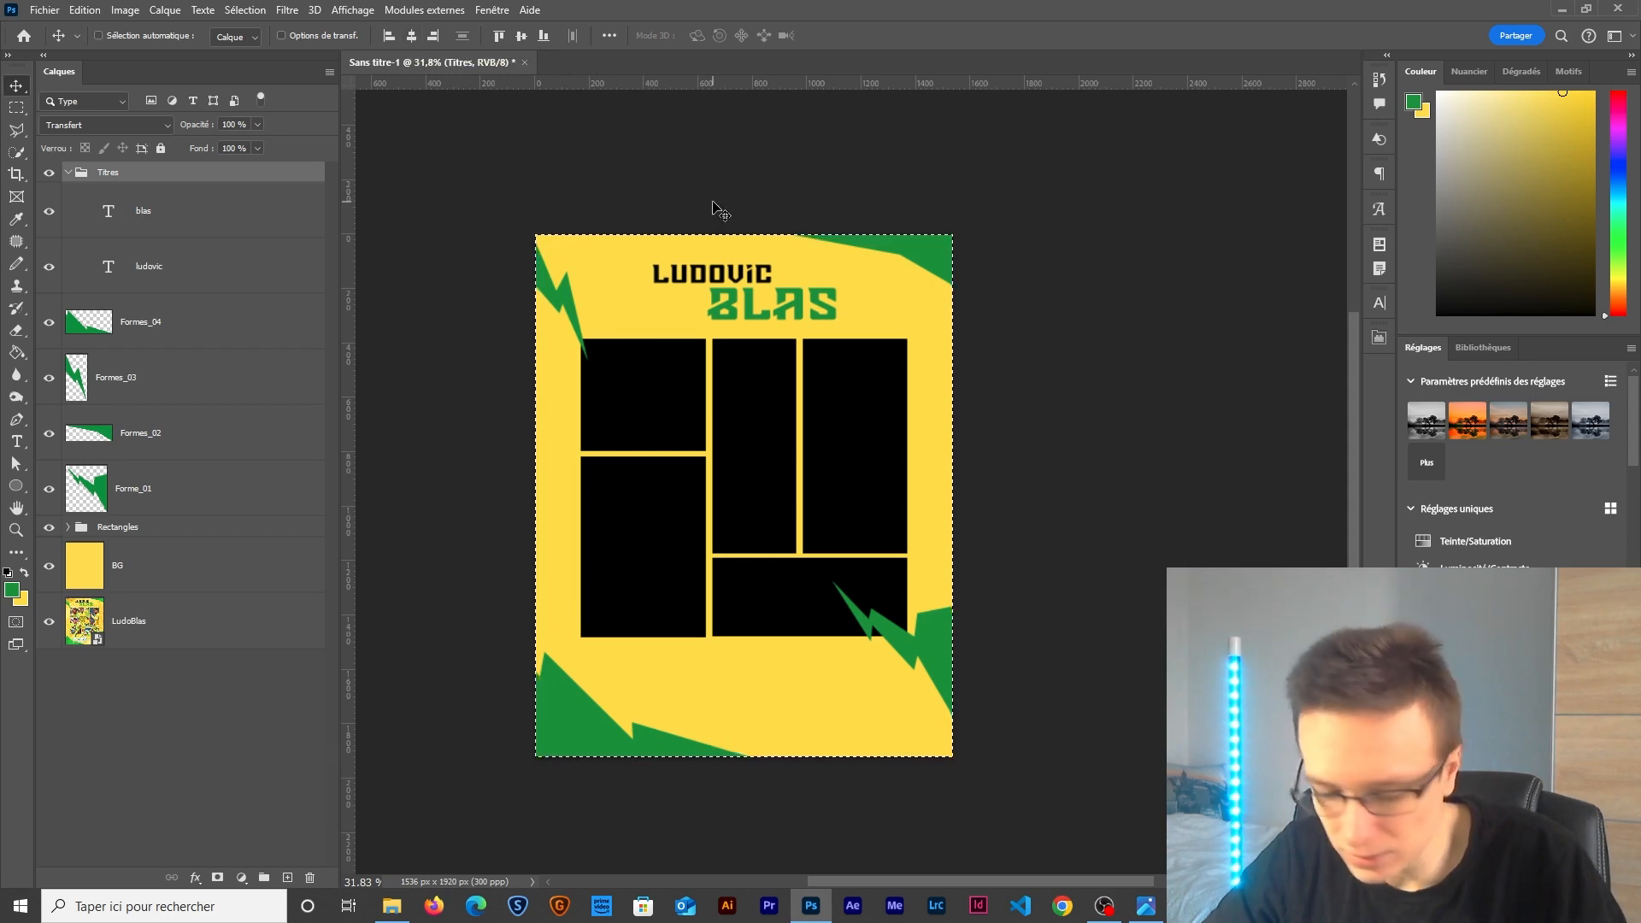
pyautogui.hotkey('ctrl', 'd')
# Nudge the Titres group slightly to the left of centre above the photo frames.
pyautogui.scroll(-1, 767, 384)
pyautogui.scroll(3, 774, 386)
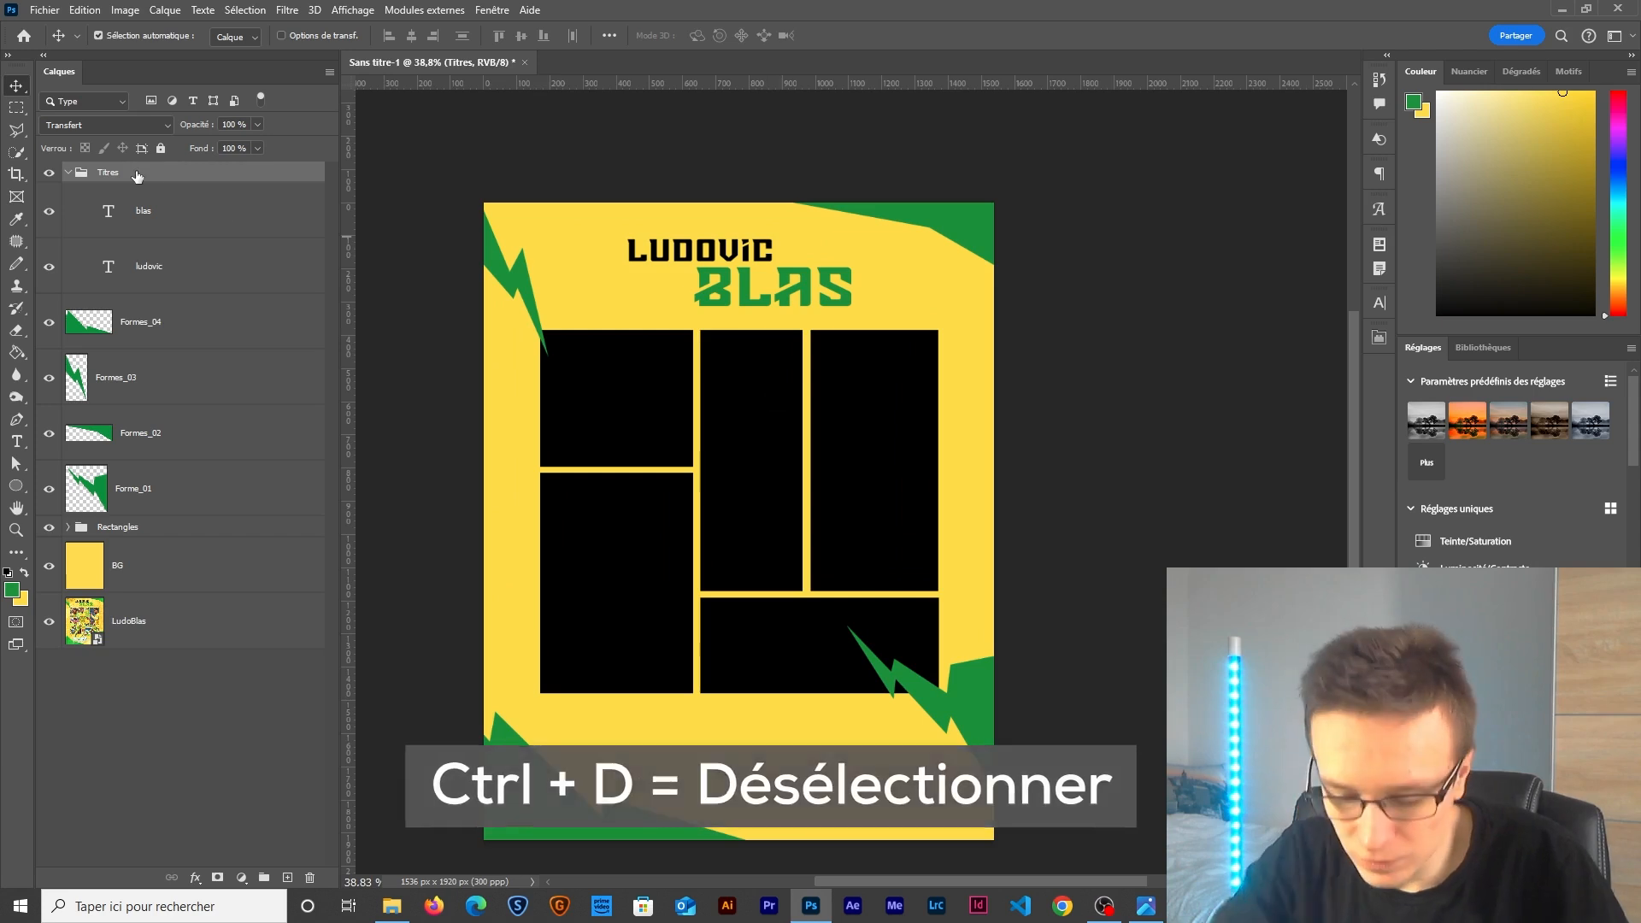
pyautogui.hotkey('ctrl', 't')
pyautogui.press('Left')
pyautogui.press('Left')
pyautogui.press('Left')
pyautogui.press('Left')
pyautogui.press('Left')
pyautogui.press('Left')
pyautogui.press('Left')
pyautogui.press('Left')
pyautogui.press('Left')
pyautogui.press('Left')
pyautogui.press('Left')
pyautogui.press('Left')
pyautogui.press('Left')
pyautogui.press('Left')
pyautogui.press('Left')
pyautogui.press('Left')
pyautogui.press('Left')
pyautogui.press('Left')
pyautogui.press('Left')
pyautogui.press('Return')
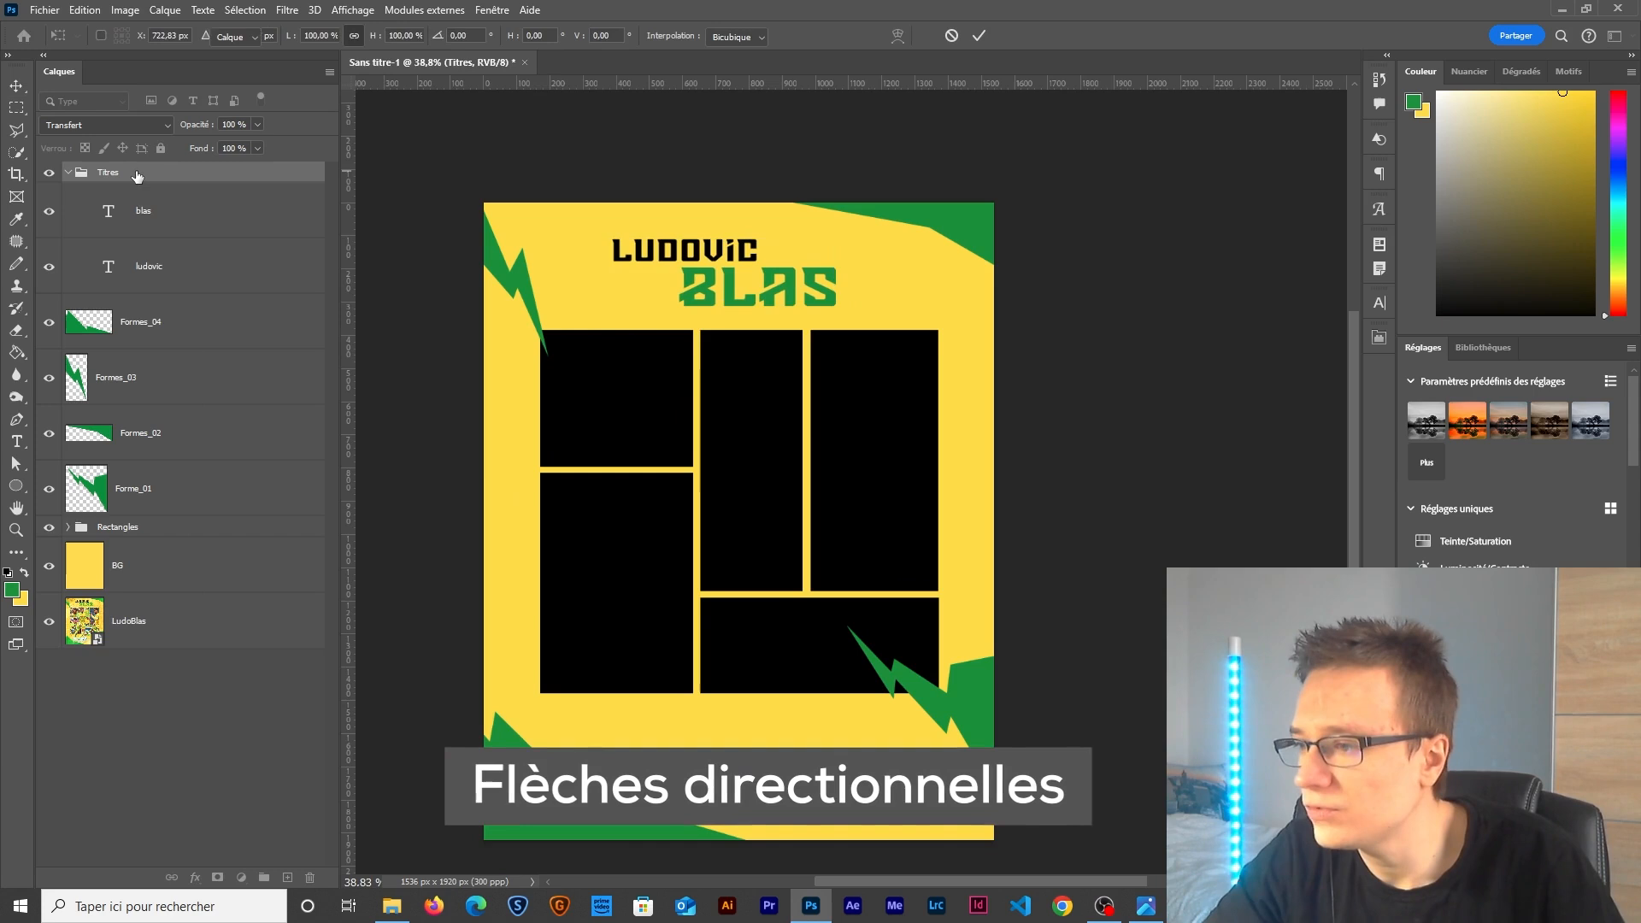
# Add the text "FC NANTES" in the GENIS font below the photo frames.
pyautogui.scroll(-1, 669, 479)
pyautogui.scroll(1, 670, 478)
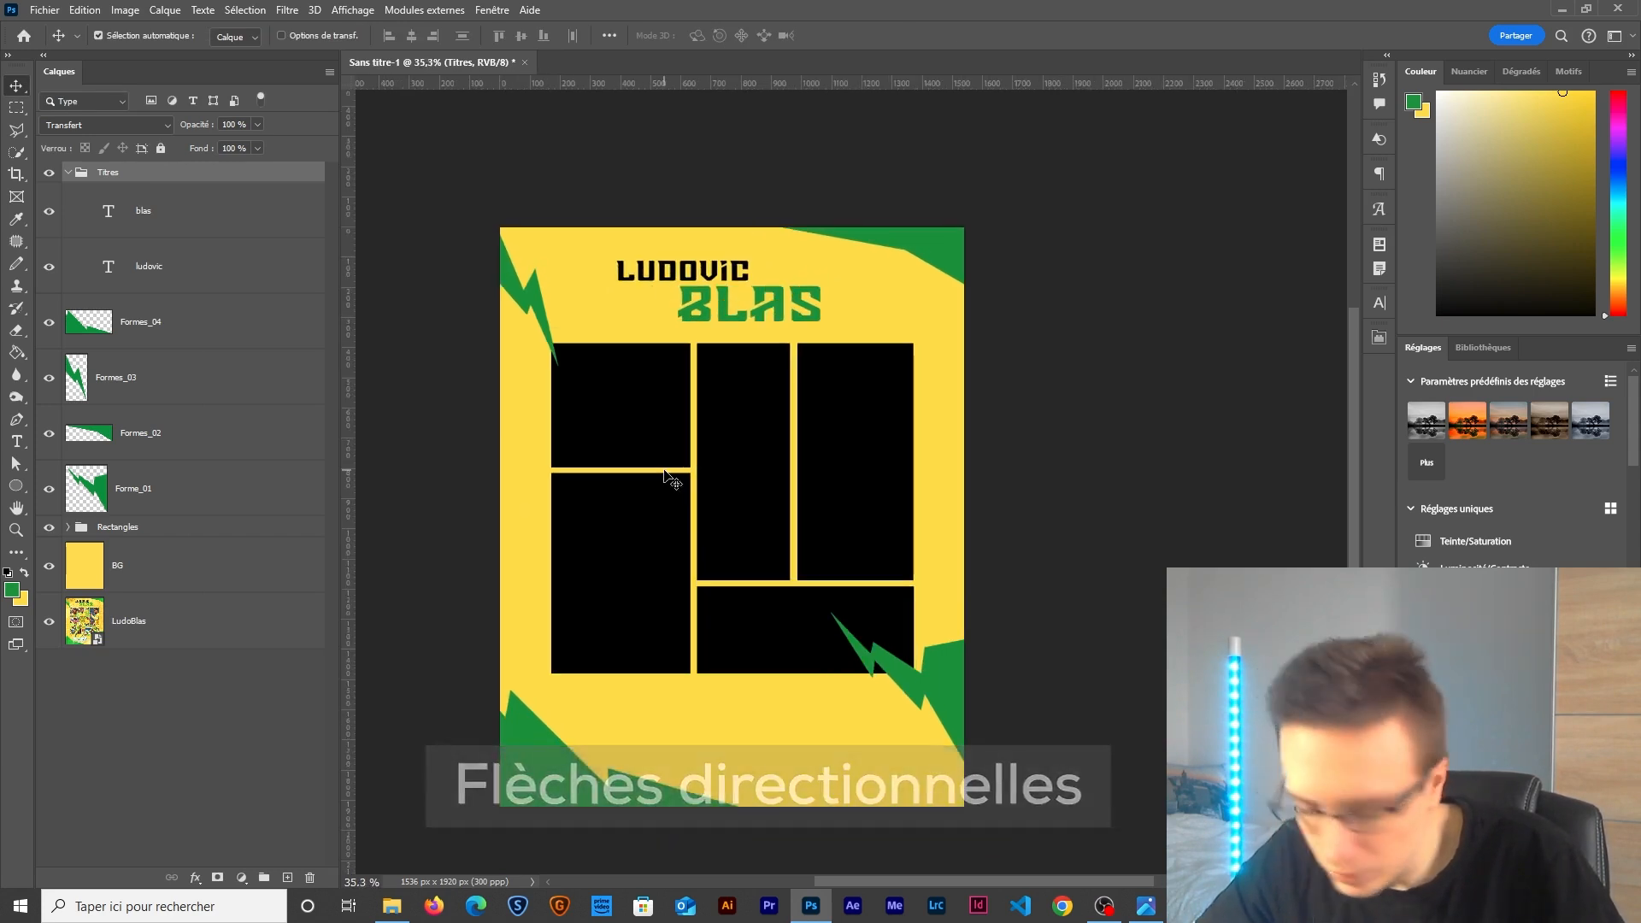
pyautogui.scroll(-1, 689, 547)
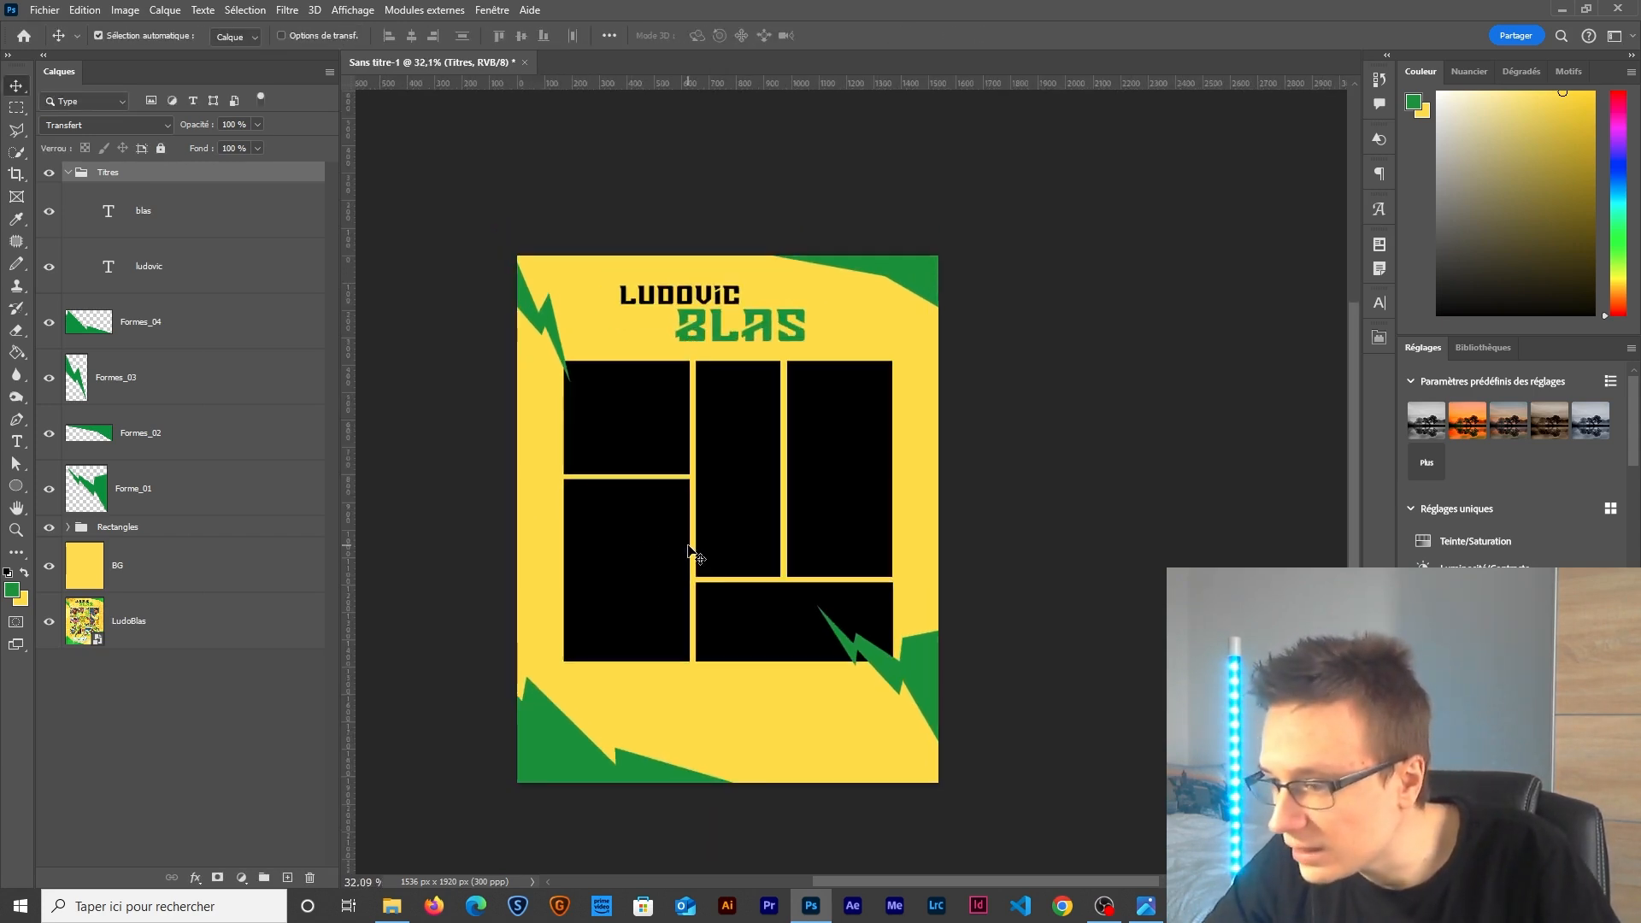
pyautogui.click(16, 441)
pyautogui.click(718, 722)
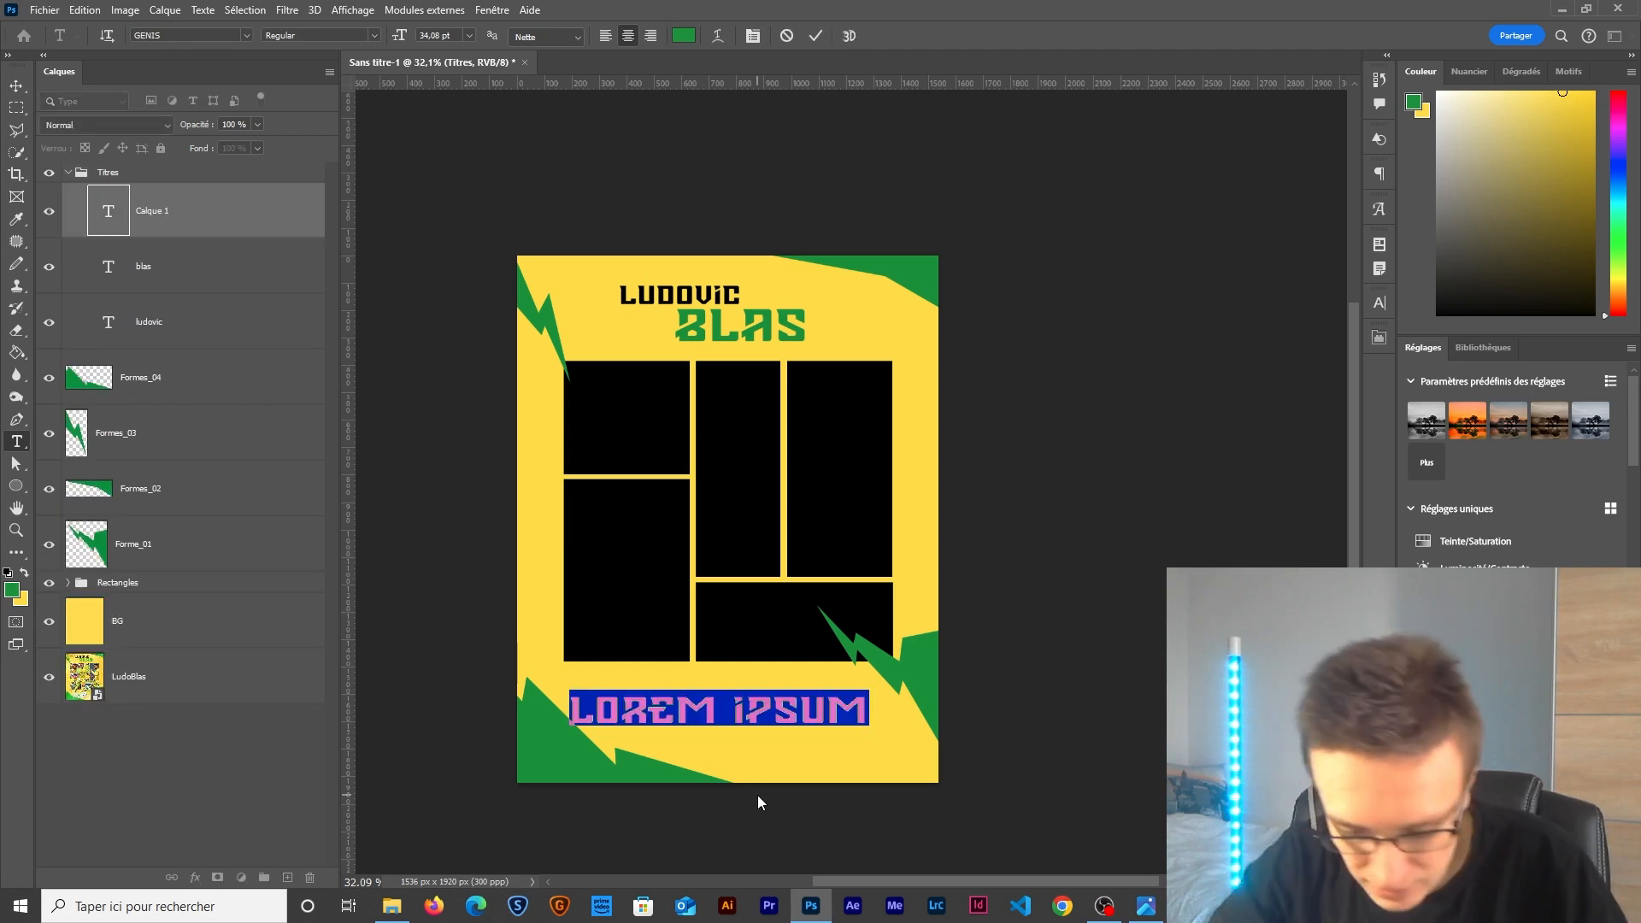
pyautogui.write('FC NANTES')
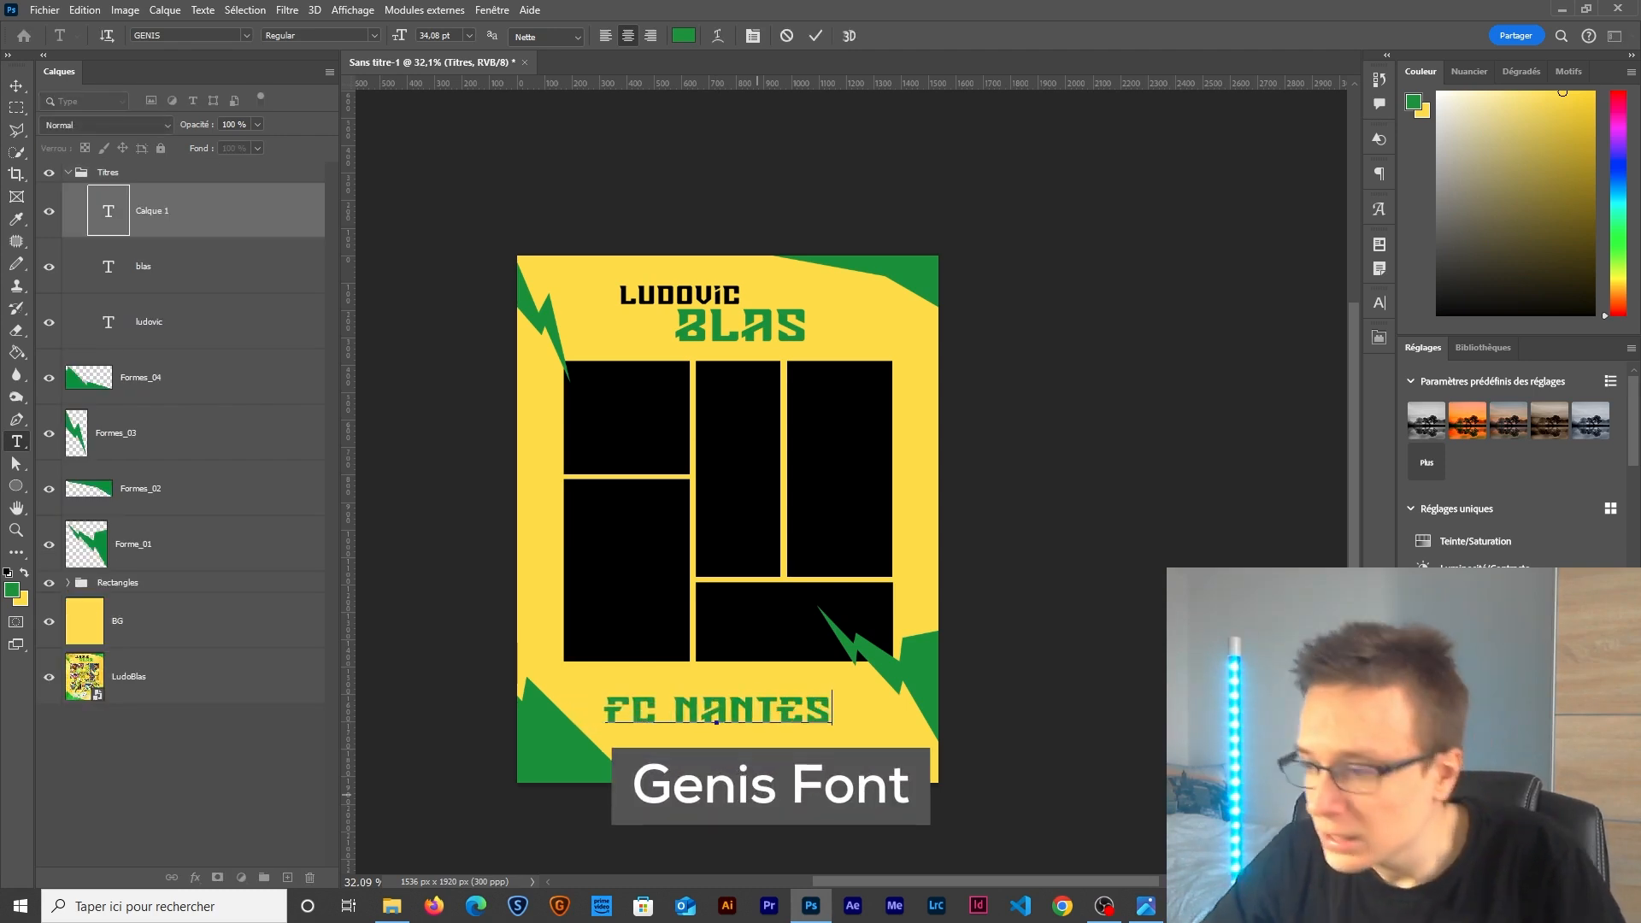
# Scale the "FC NANTES" text to about 84% and place it just under the lower-right photo frame.
pyautogui.hotkey('ctrl', 't')
pyautogui.scroll(4, 716, 722)
pyautogui.moveTo(834, 690); pyautogui.dragTo(903, 628)
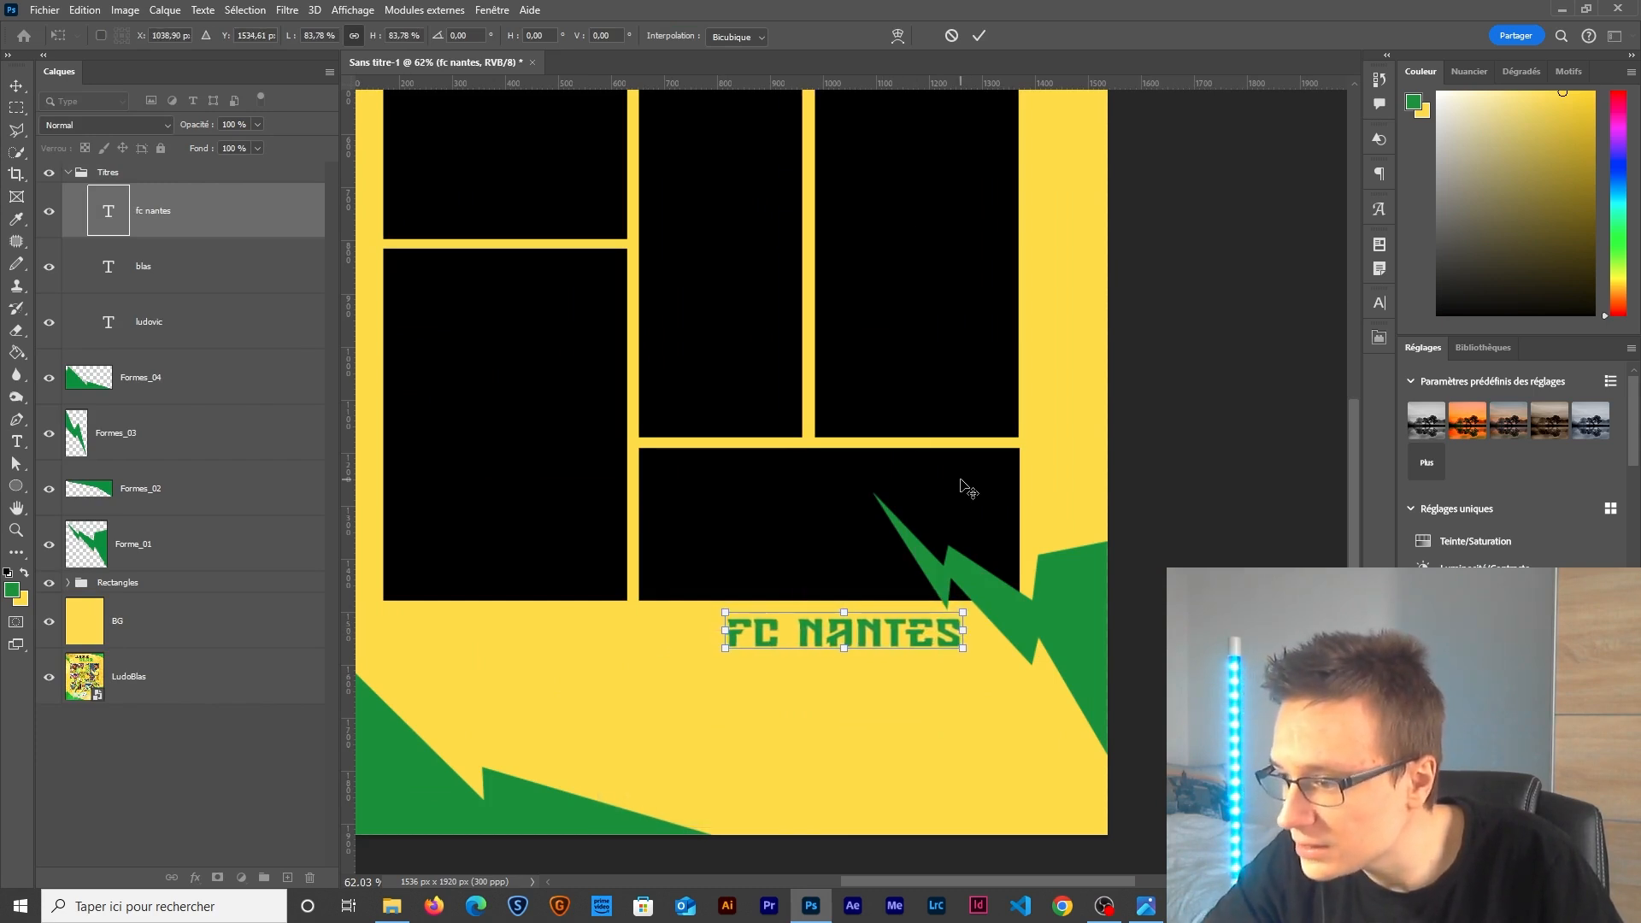
pyautogui.press('Return')
# Recolour only the letters "FC" in the "FC NANTES" text to black and commit the text.
pyautogui.moveTo(782, 635); pyautogui.dragTo(683, 639)
pyautogui.click(684, 35)
pyautogui.click(608, 142)
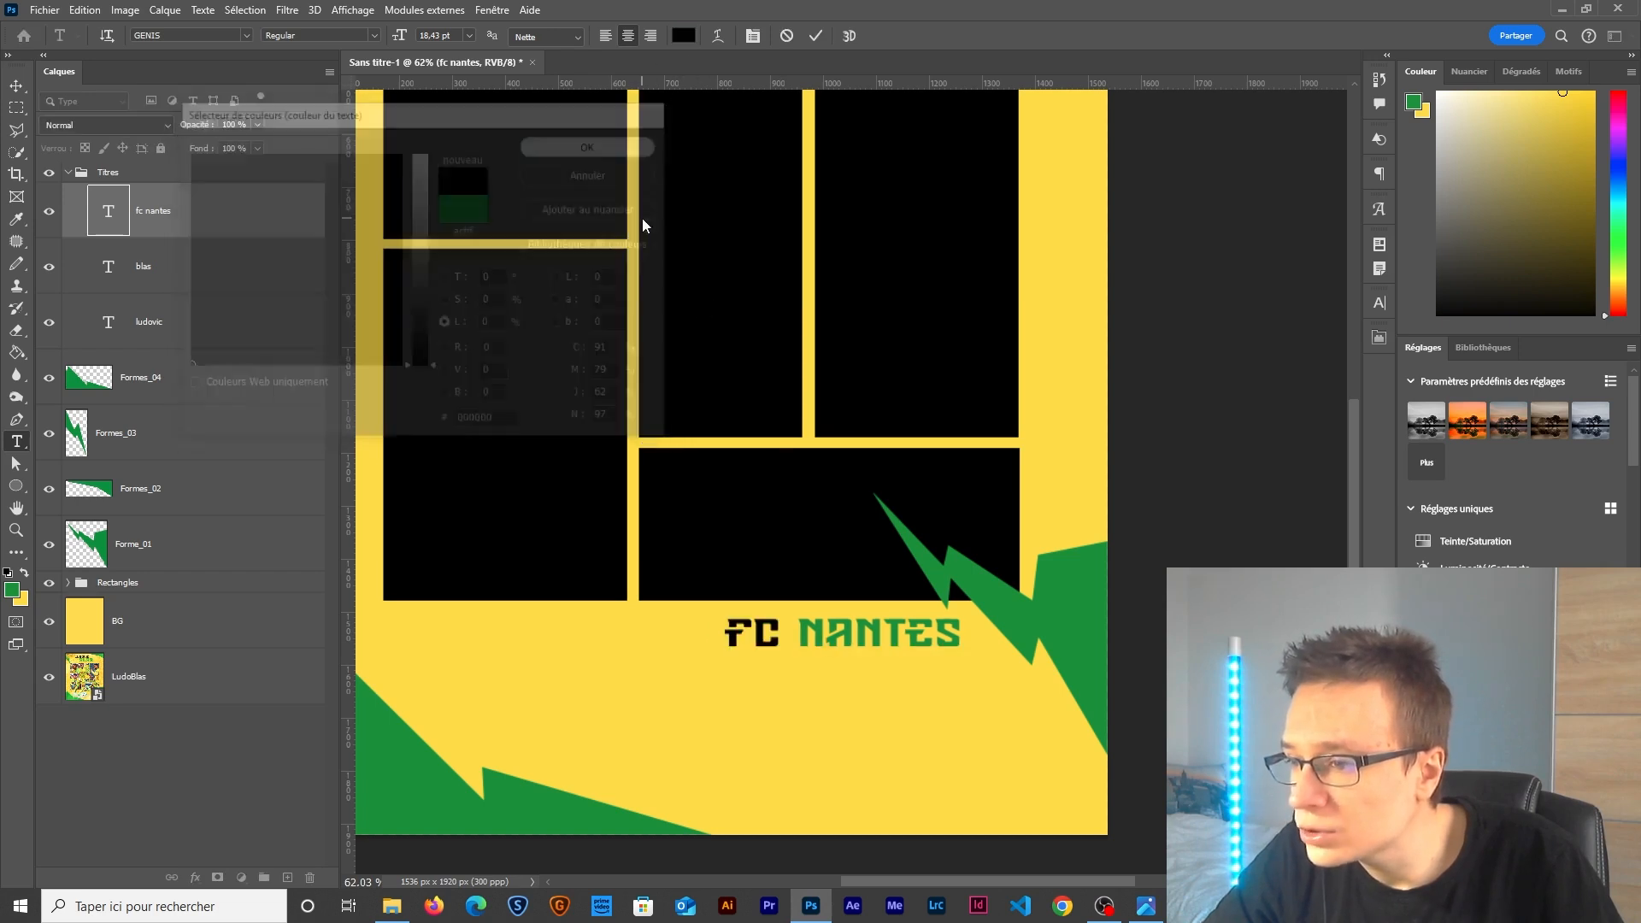
pyautogui.click(18, 87)
pyautogui.scroll(-2, 662, 631)
pyautogui.scroll(-3, 660, 627)
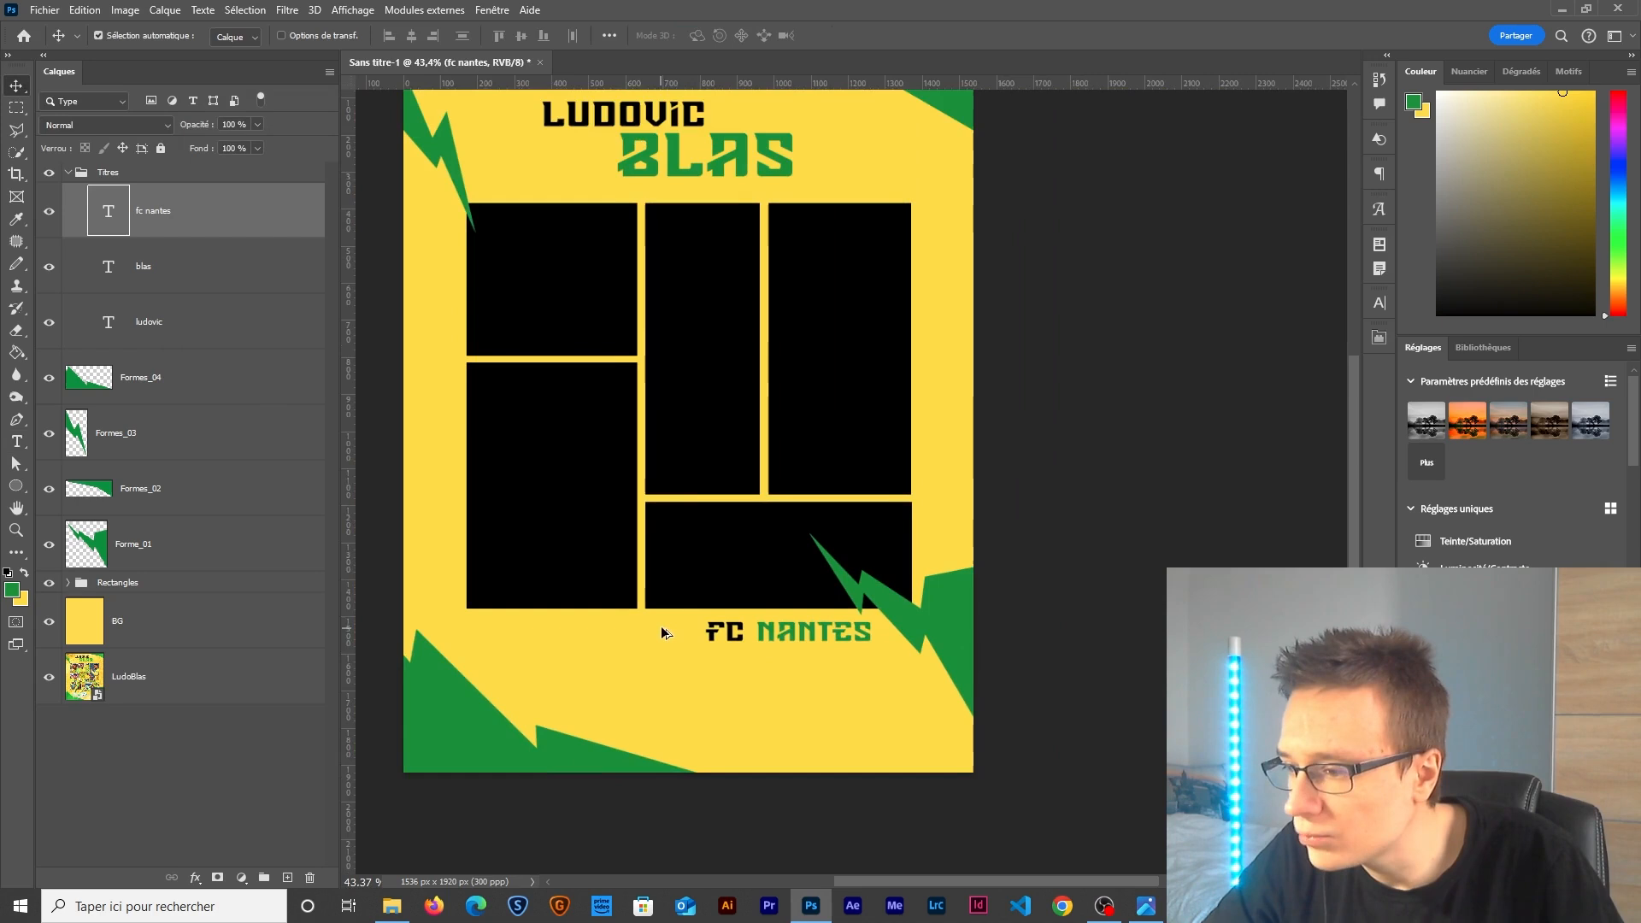
# Compare the layout with the reference poster and remove the space between "FC" and "NANTES" in the club text.
pyautogui.keyDown('alt'); pyautogui.click(50, 677); pyautogui.keyUp('alt')
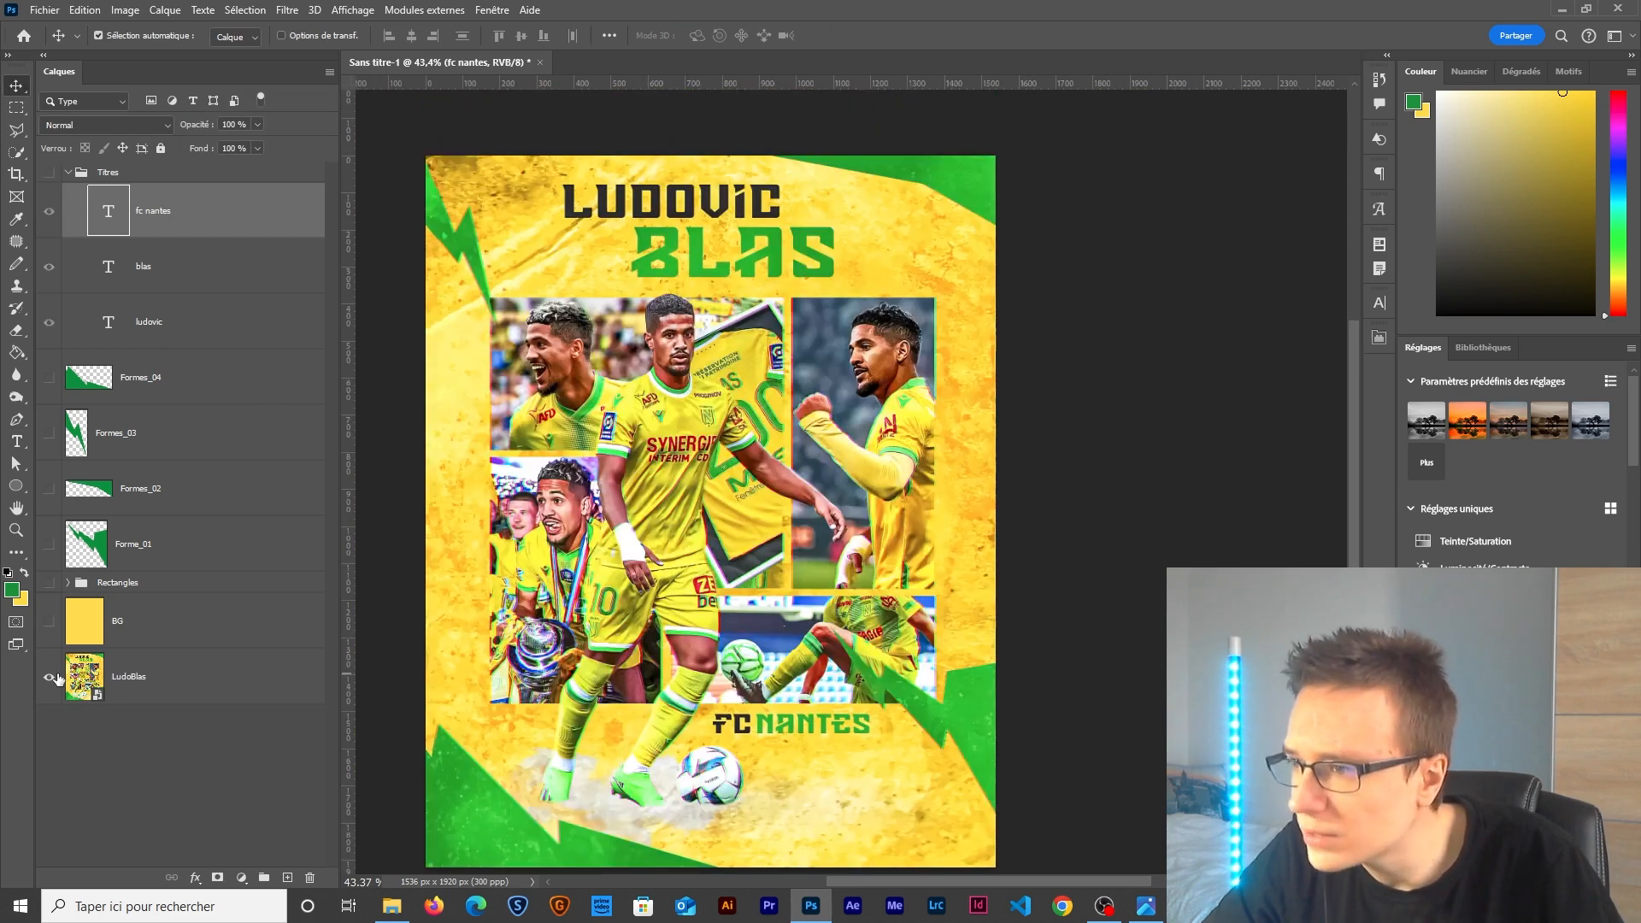
pyautogui.keyDown('alt'); pyautogui.click(49, 677); pyautogui.keyUp('alt')
pyautogui.scroll(-1, 768, 755)
pyautogui.scroll(3, 767, 755)
pyautogui.doubleClick(773, 702)
pyautogui.scroll(2, 767, 752)
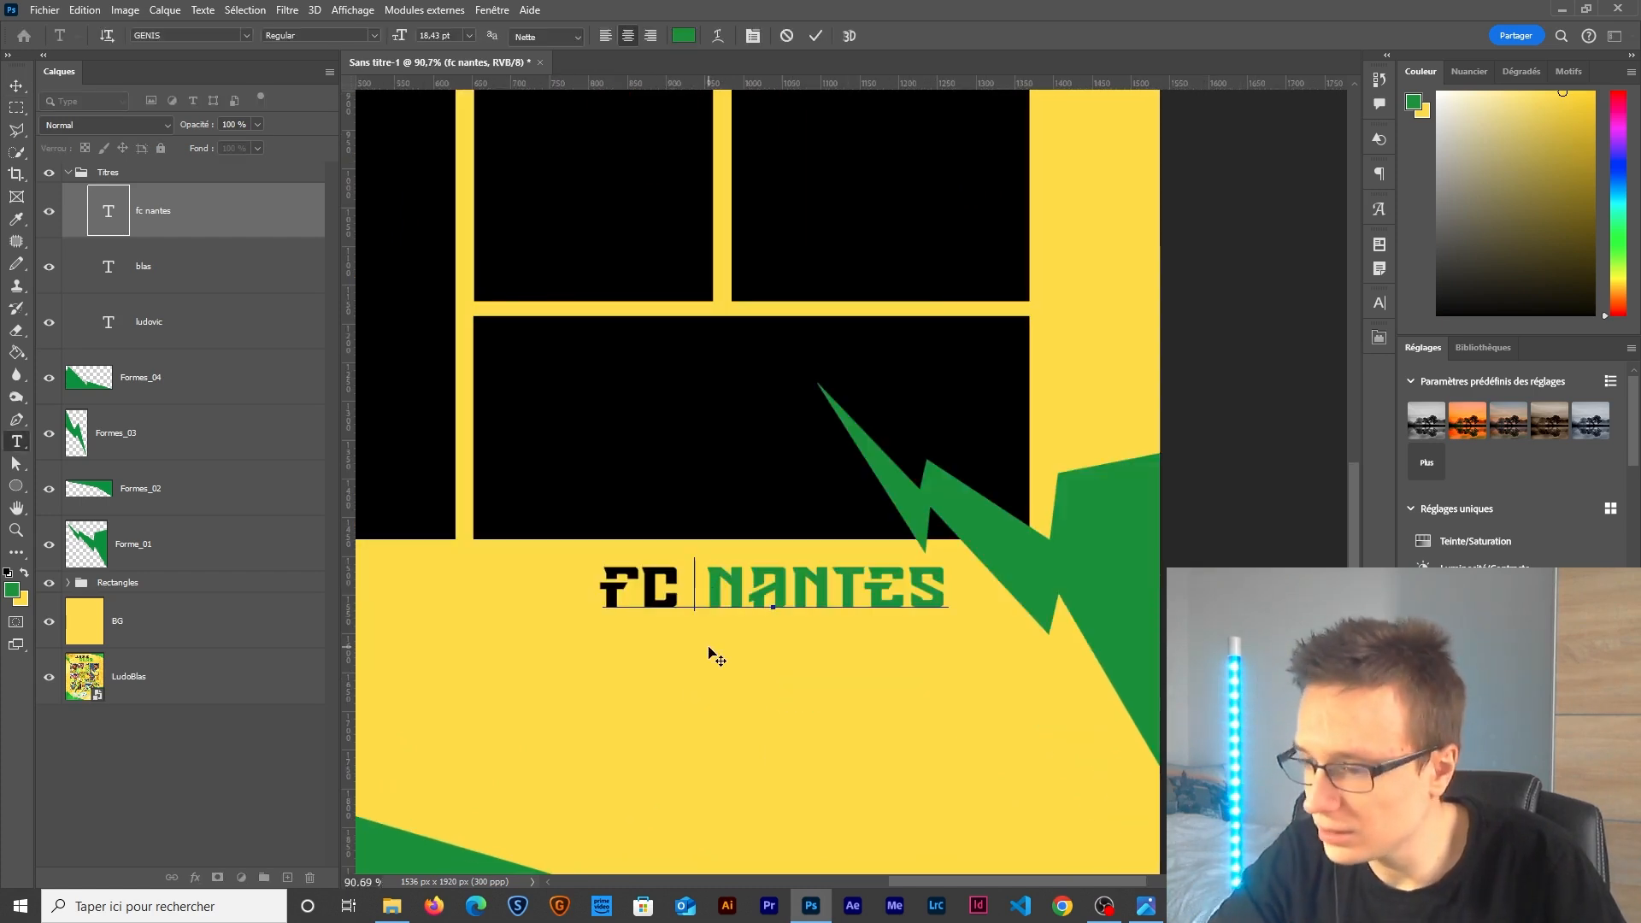
pyautogui.press('BackSpace')
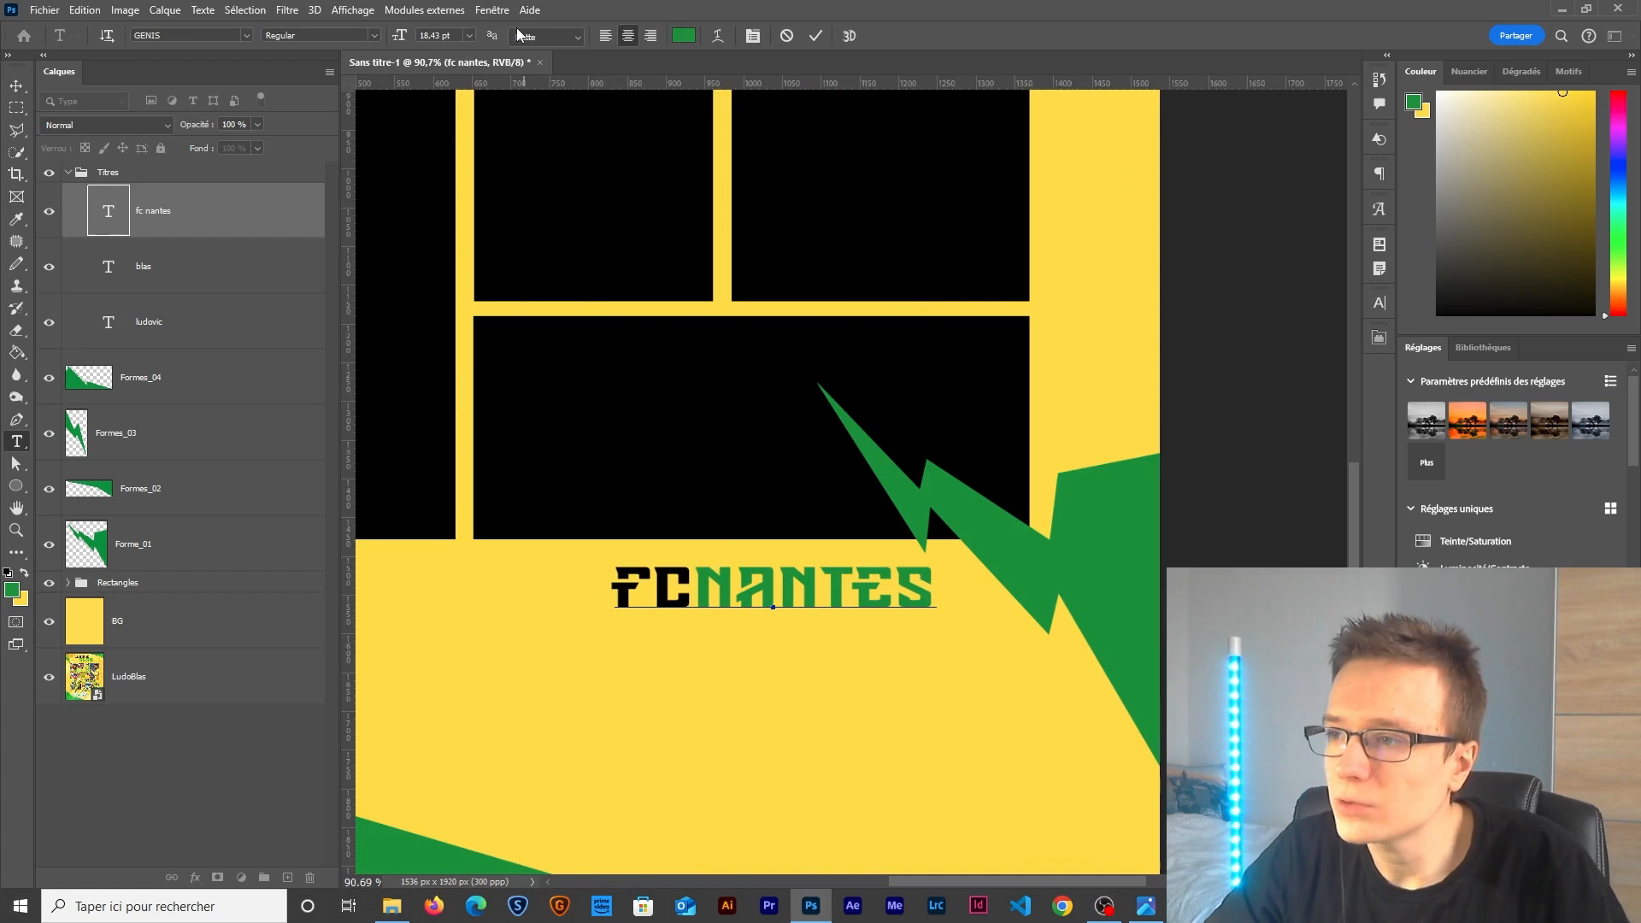
# Set the kerning between "FC" and "NANTES" to 10 in the character settings.
pyautogui.click(496, 10)
pyautogui.click(556, 193)
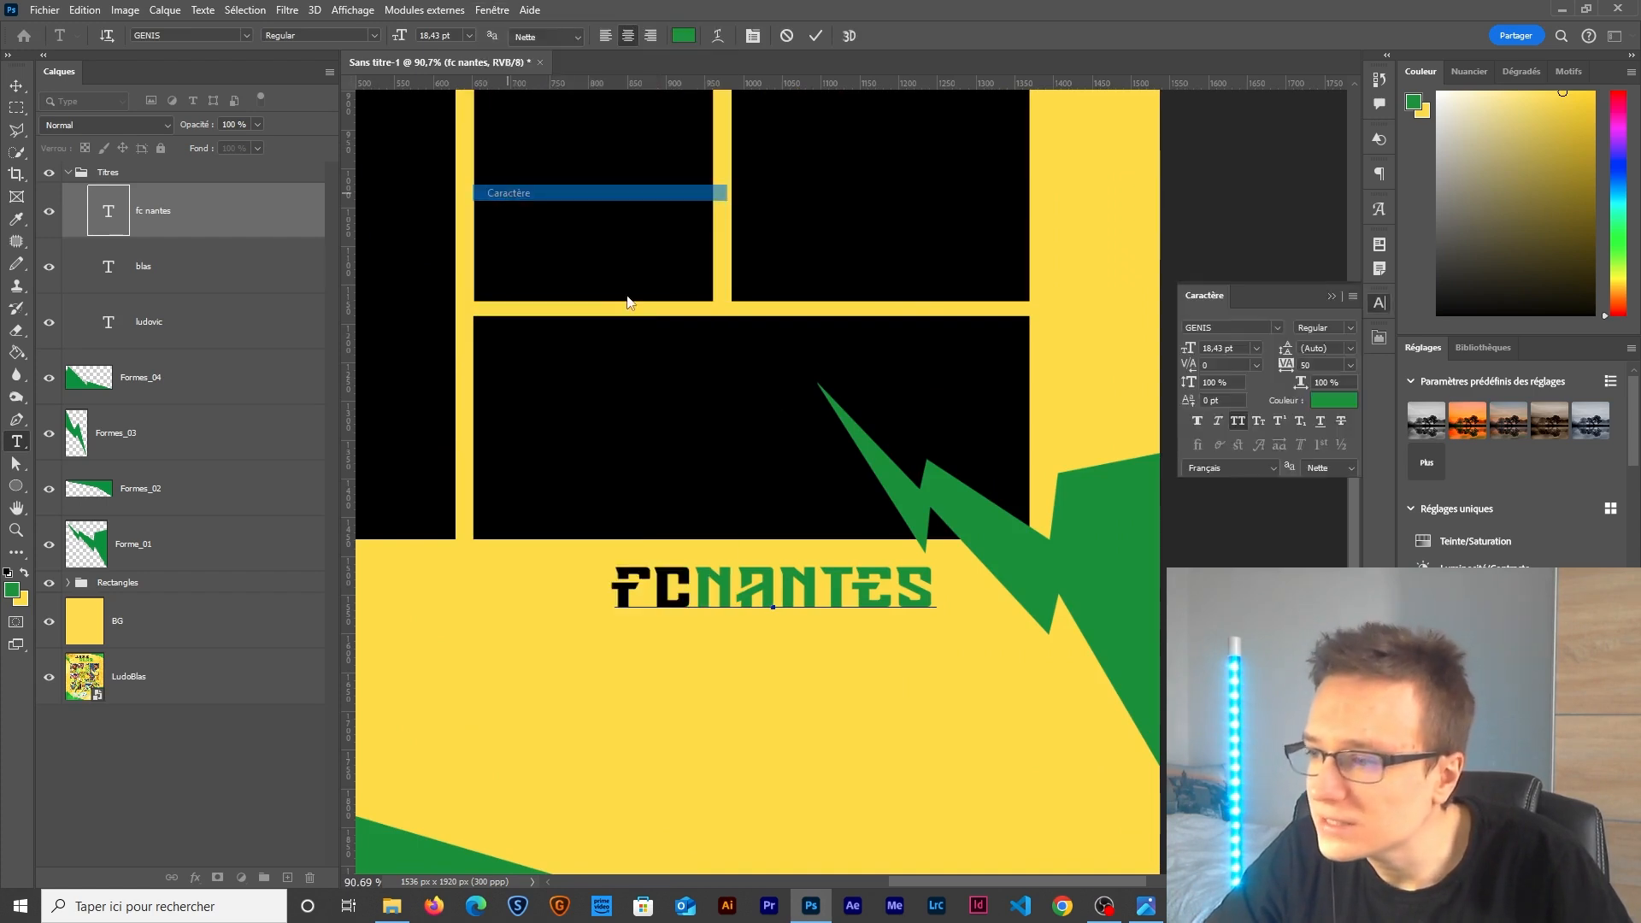
pyautogui.moveTo(1227, 295); pyautogui.dragTo(460, 248)
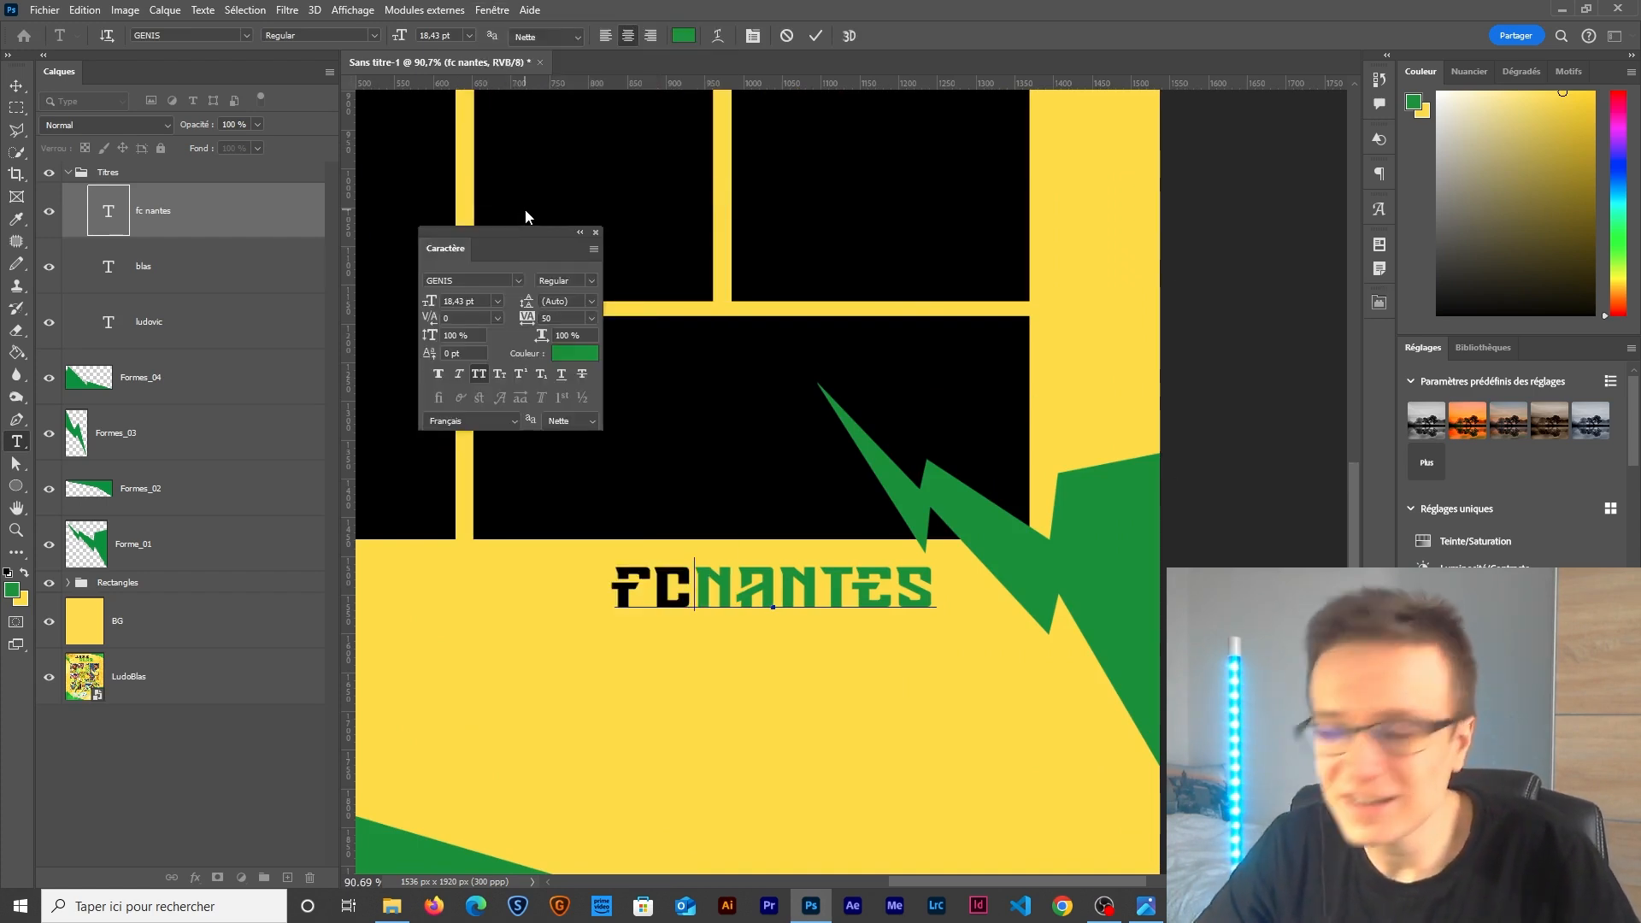
pyautogui.click(495, 317)
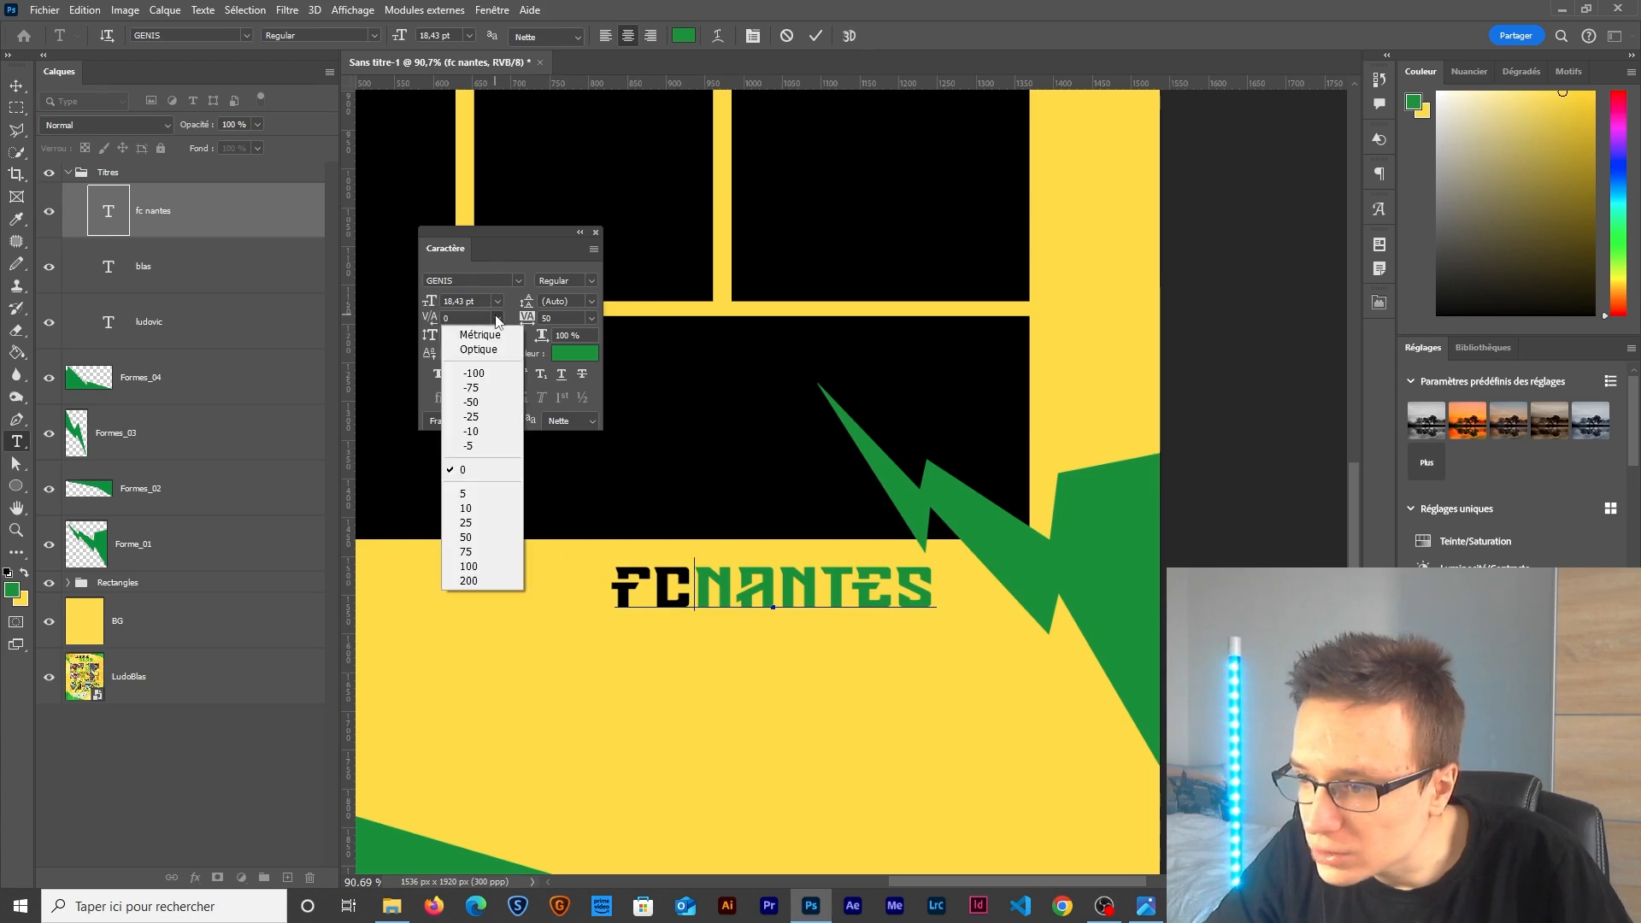
pyautogui.click(494, 510)
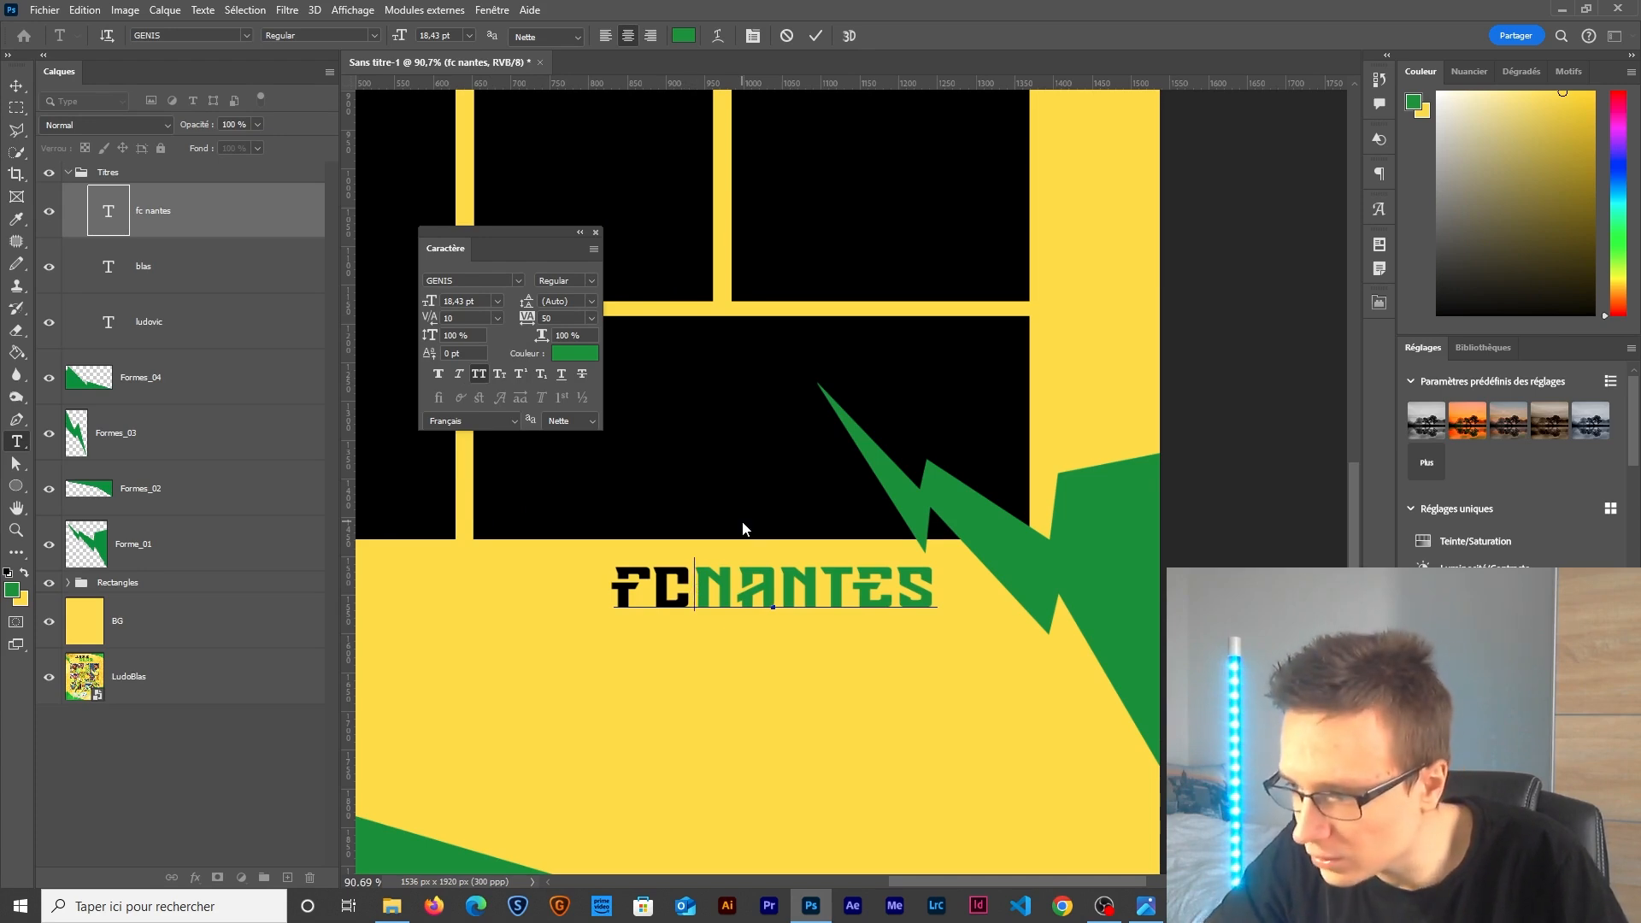
# Widen the kerning between "FC" and "NANTES" to 170, commit the text and close the character settings.
pyautogui.hotkey('alt', 'Right')
pyautogui.hotkey('alt', 'Right')
pyautogui.hotkey('alt', 'Right')
pyautogui.hotkey('alt', 'Right')
pyautogui.hotkey('alt', 'Right')
pyautogui.hotkey('alt', 'Right')
pyautogui.hotkey('alt', 'Right')
pyautogui.hotkey('alt', 'Right')
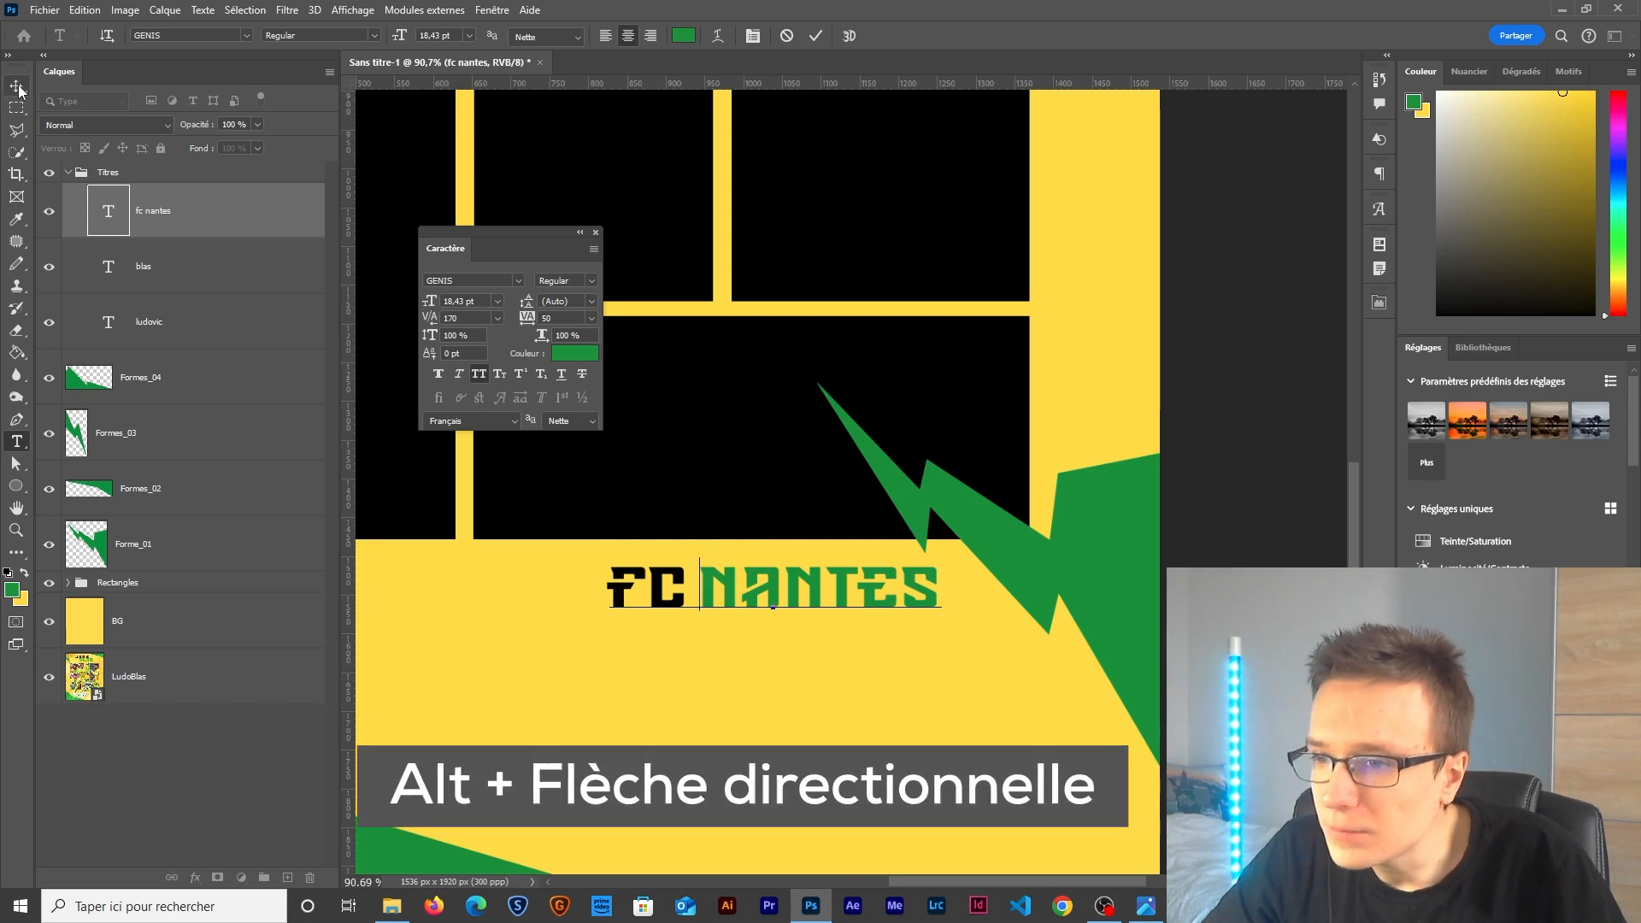
pyautogui.hotkey('ctrl', 'Return')
pyautogui.scroll(-3, 692, 621)
pyautogui.scroll(3, 692, 621)
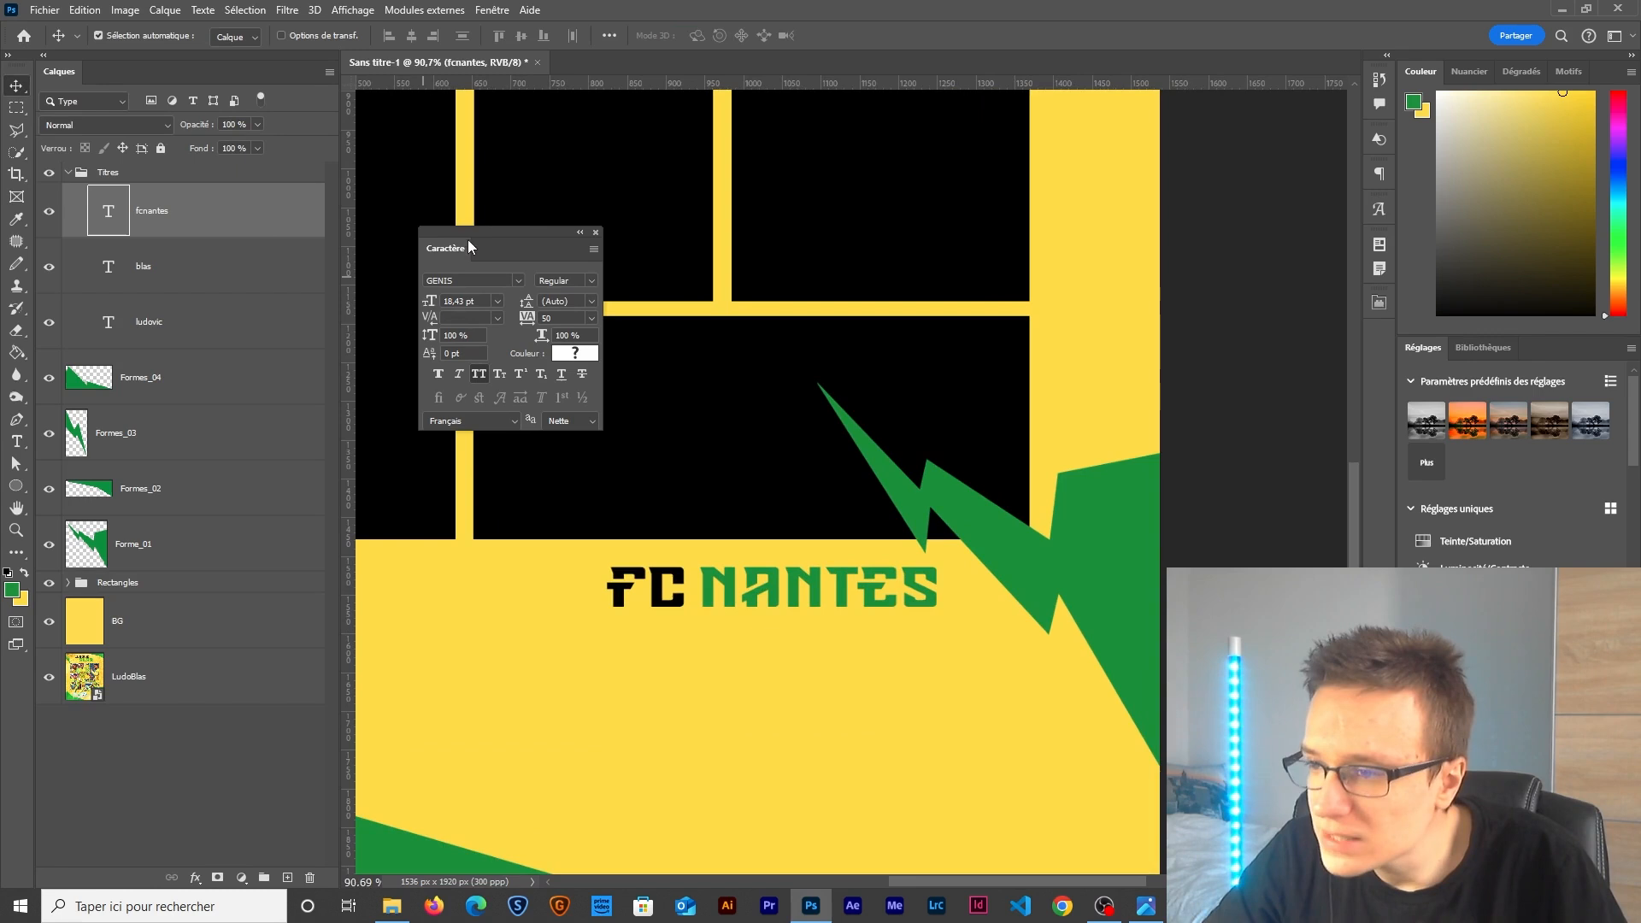
pyautogui.moveTo(472, 235); pyautogui.dragTo(708, 315)
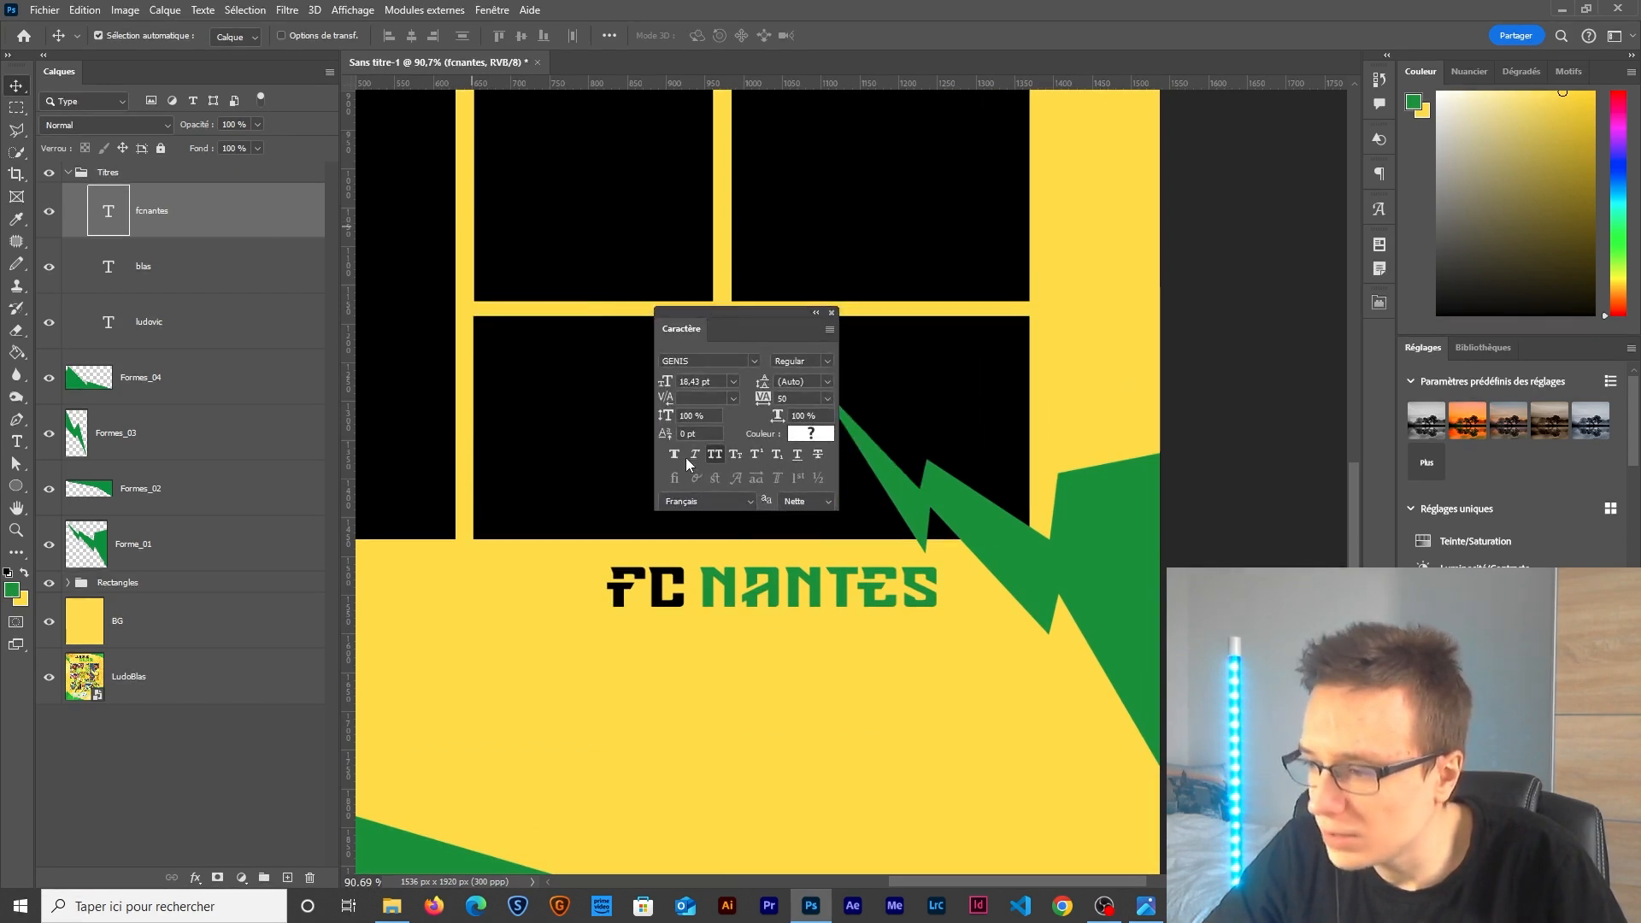
pyautogui.scroll(-2, 685, 469)
pyautogui.scroll(-1, 685, 469)
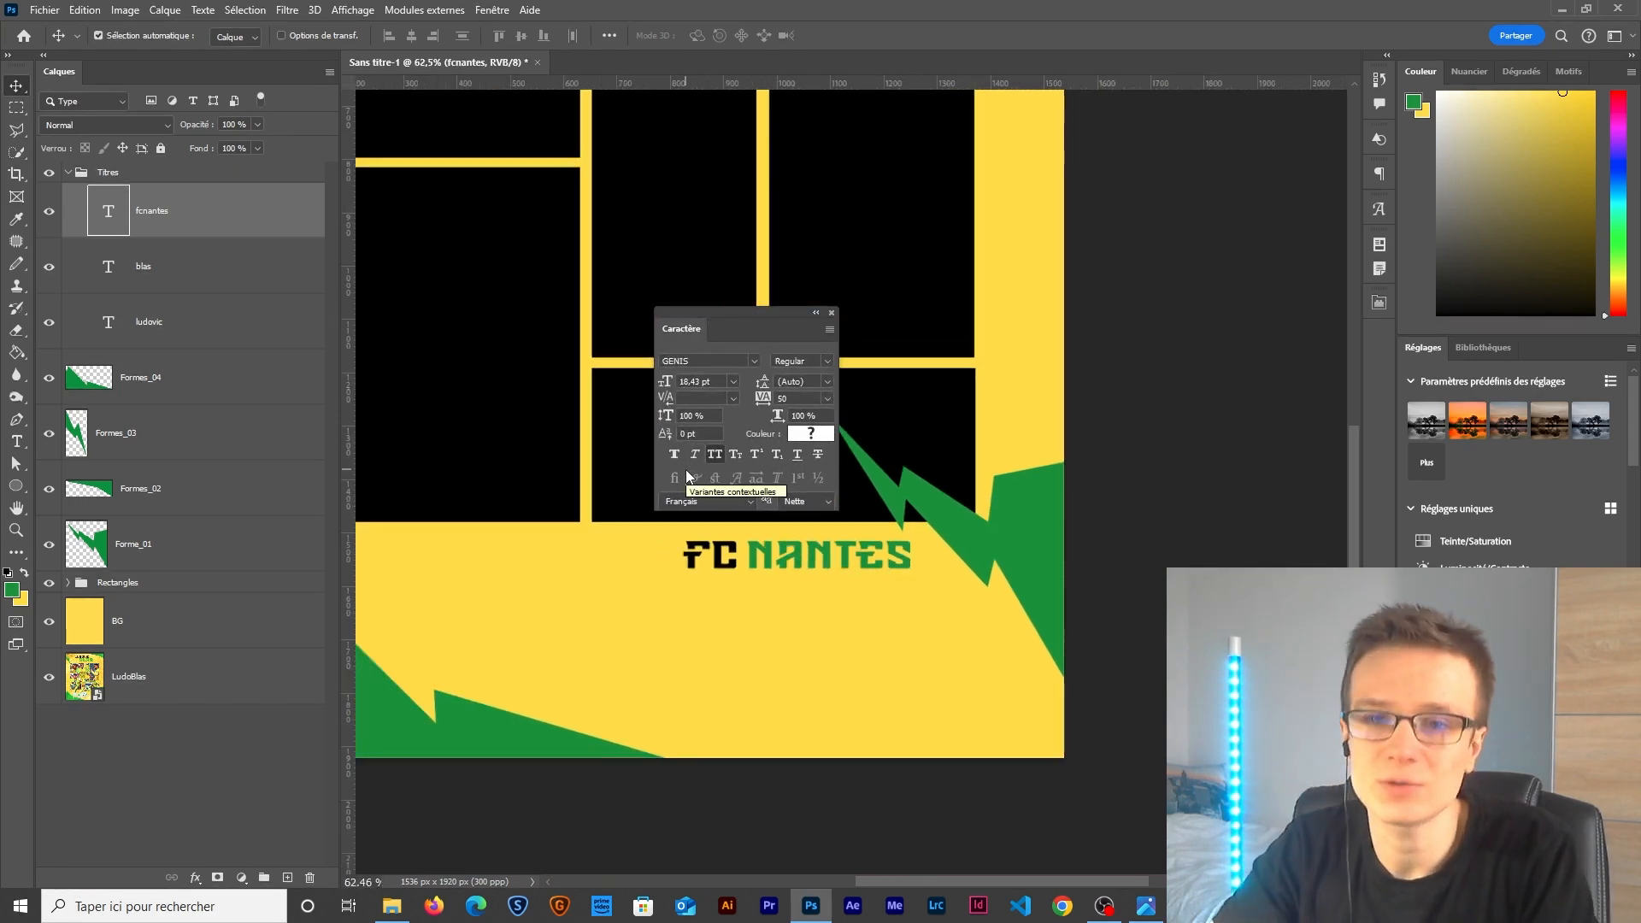
pyautogui.click(831, 311)
# Recolour only the letters "FC" in the club text to the dark grey #151515 and commit the text.
pyautogui.click(16, 441)
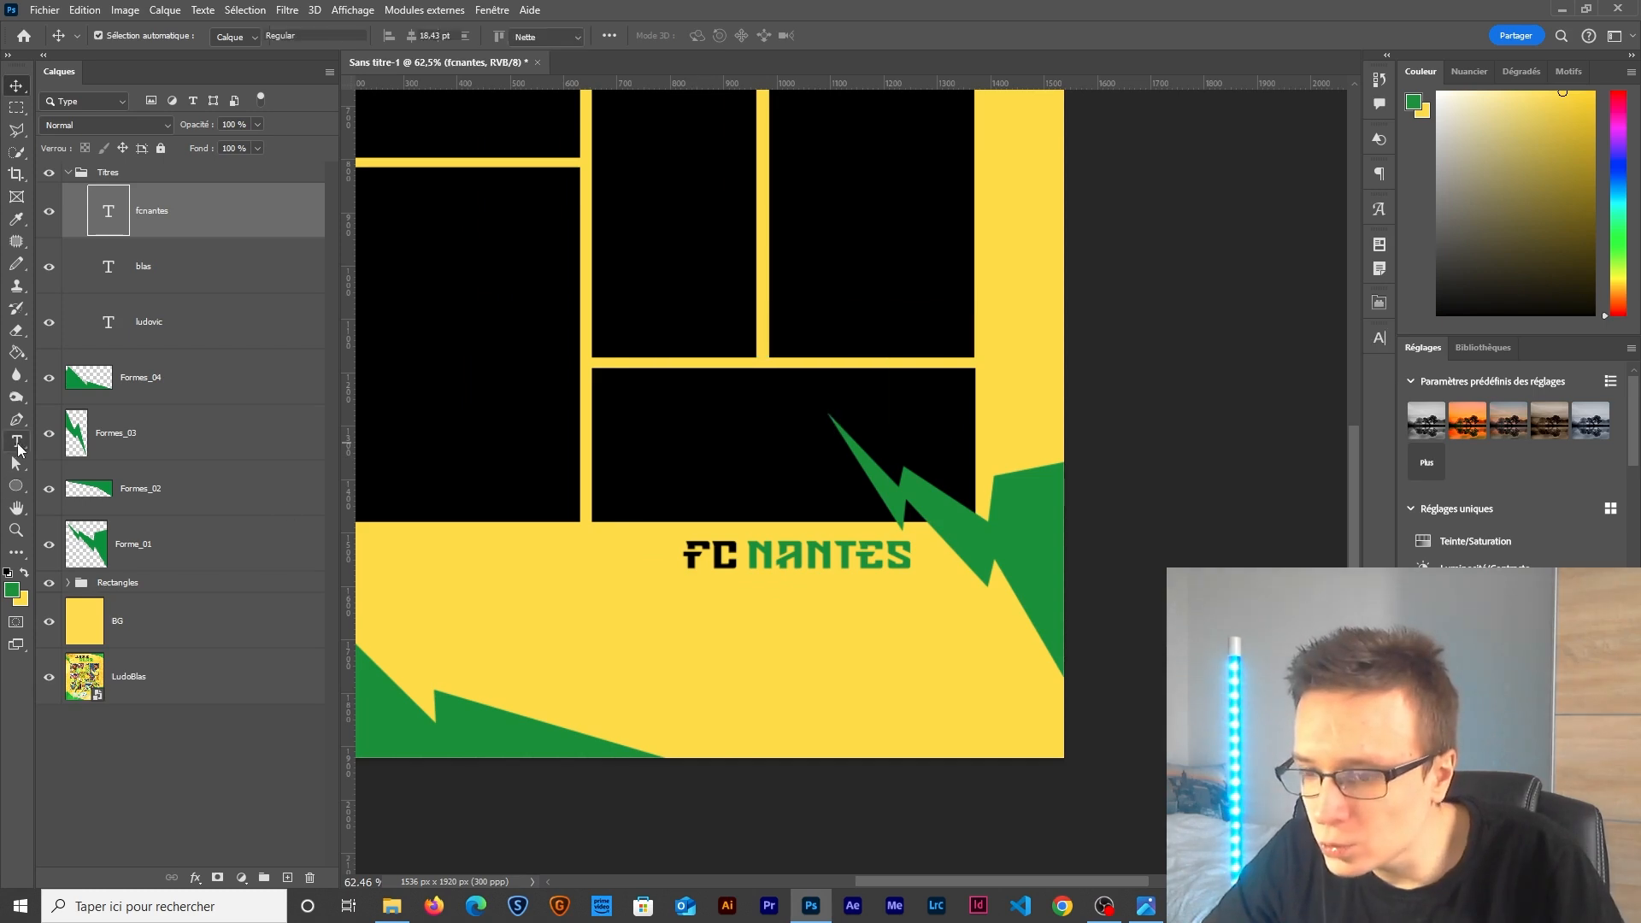
pyautogui.doubleClick(725, 554)
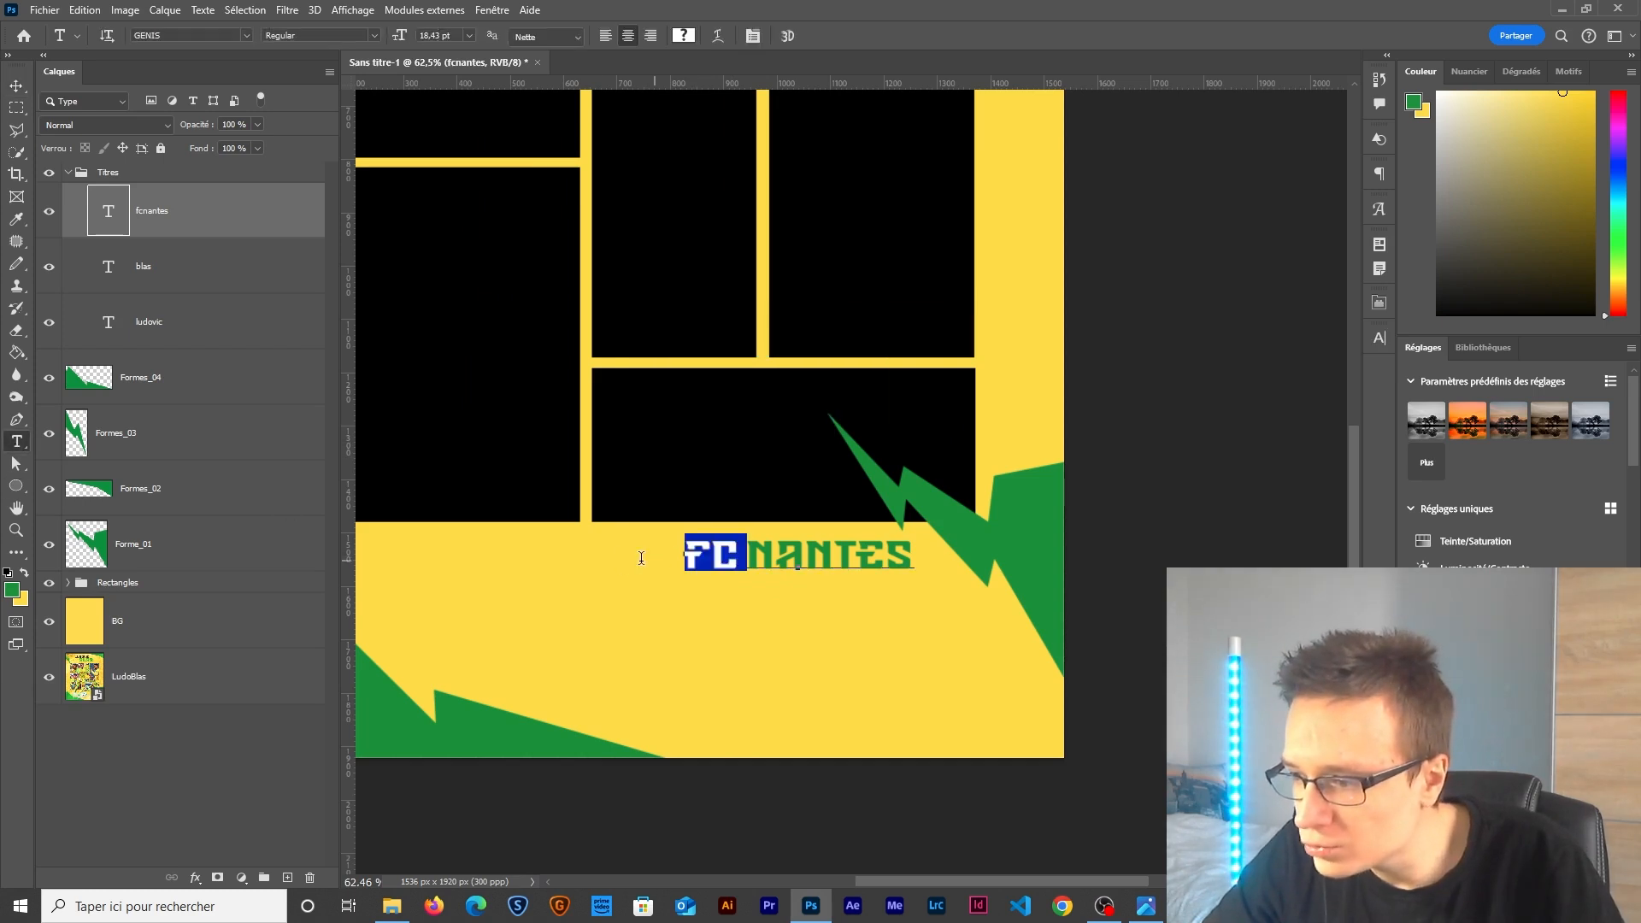
pyautogui.click(684, 36)
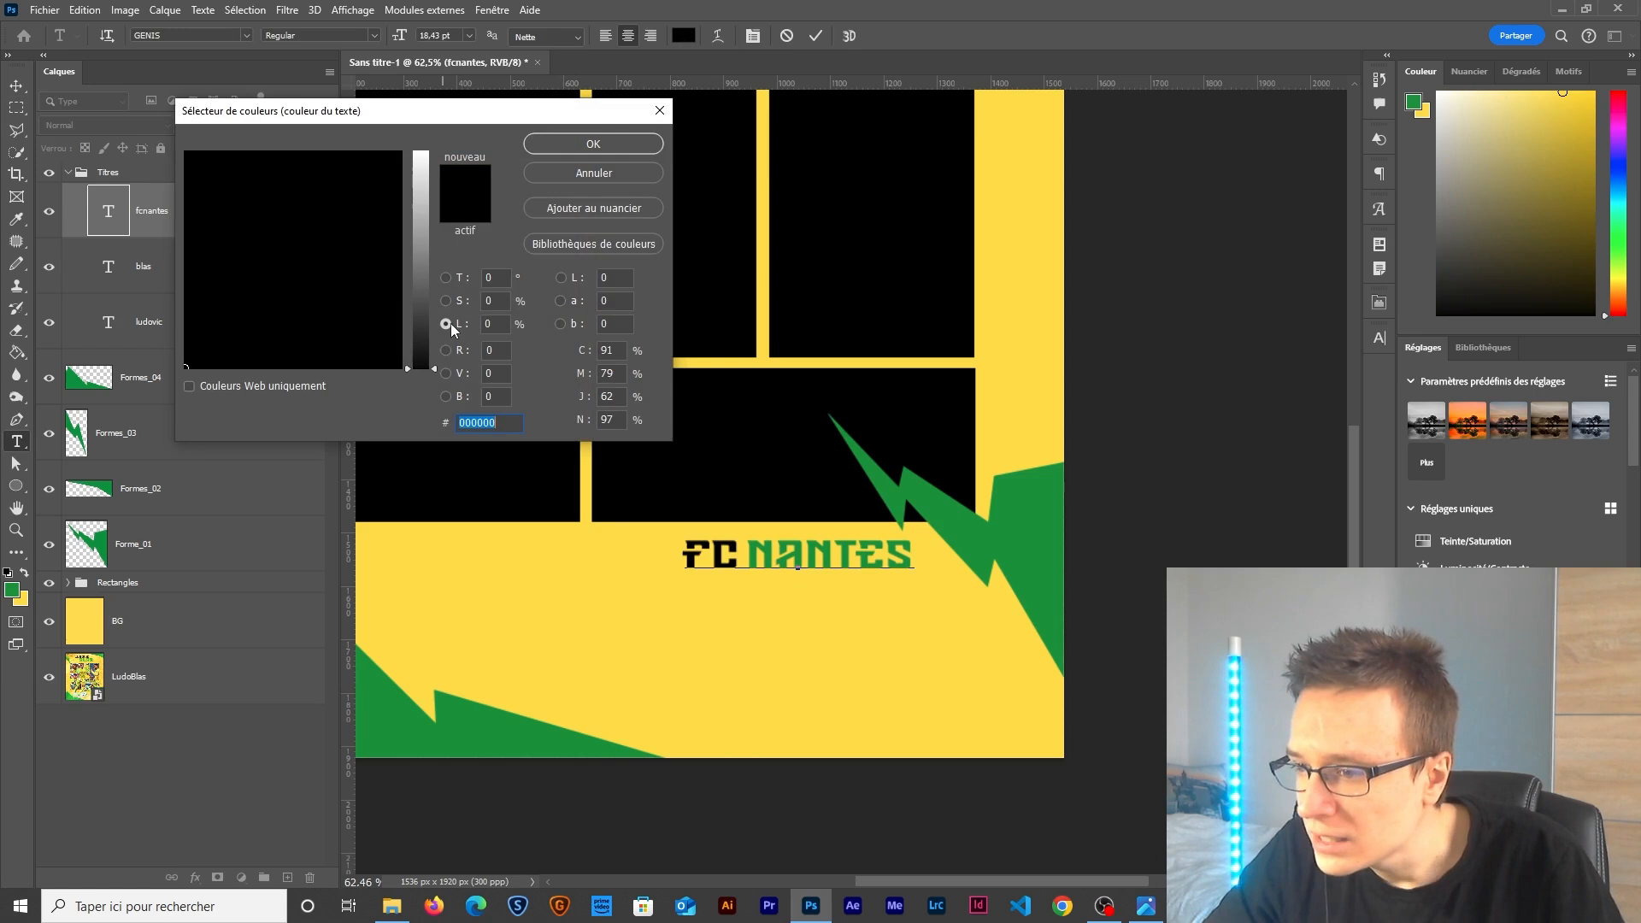
pyautogui.moveTo(437, 369); pyautogui.dragTo(434, 351)
pyautogui.click(590, 146)
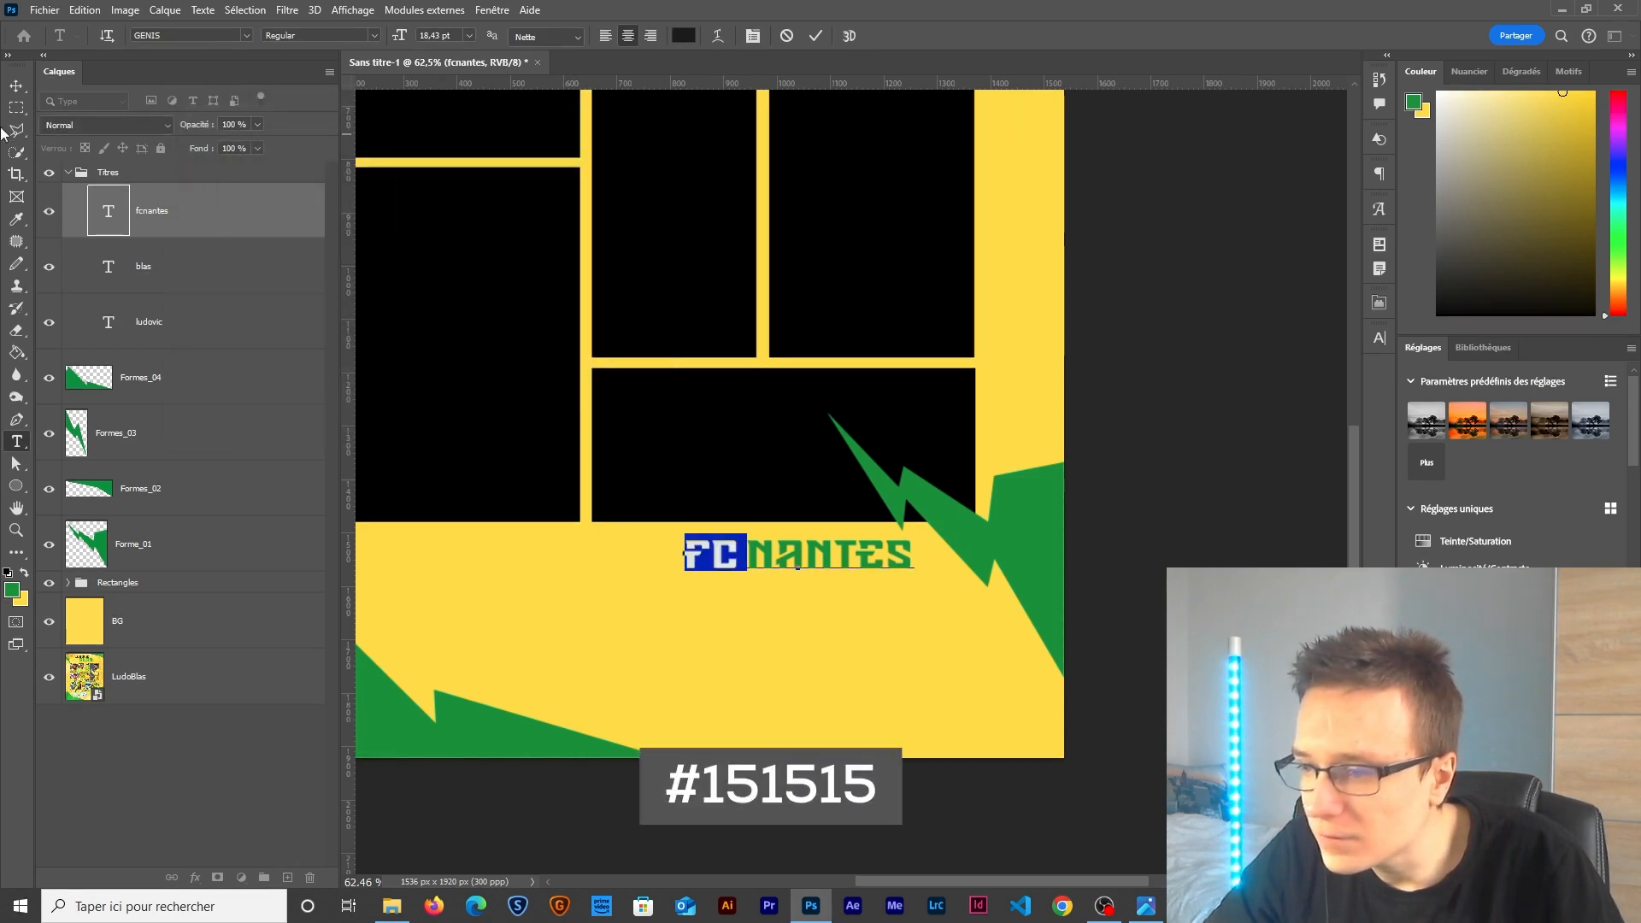
pyautogui.click(19, 93)
# Recolour the whole "LUDOVIC" title to #151515 and commit the text.
pyautogui.scroll(-1, 735, 616)
pyautogui.scroll(1, 735, 617)
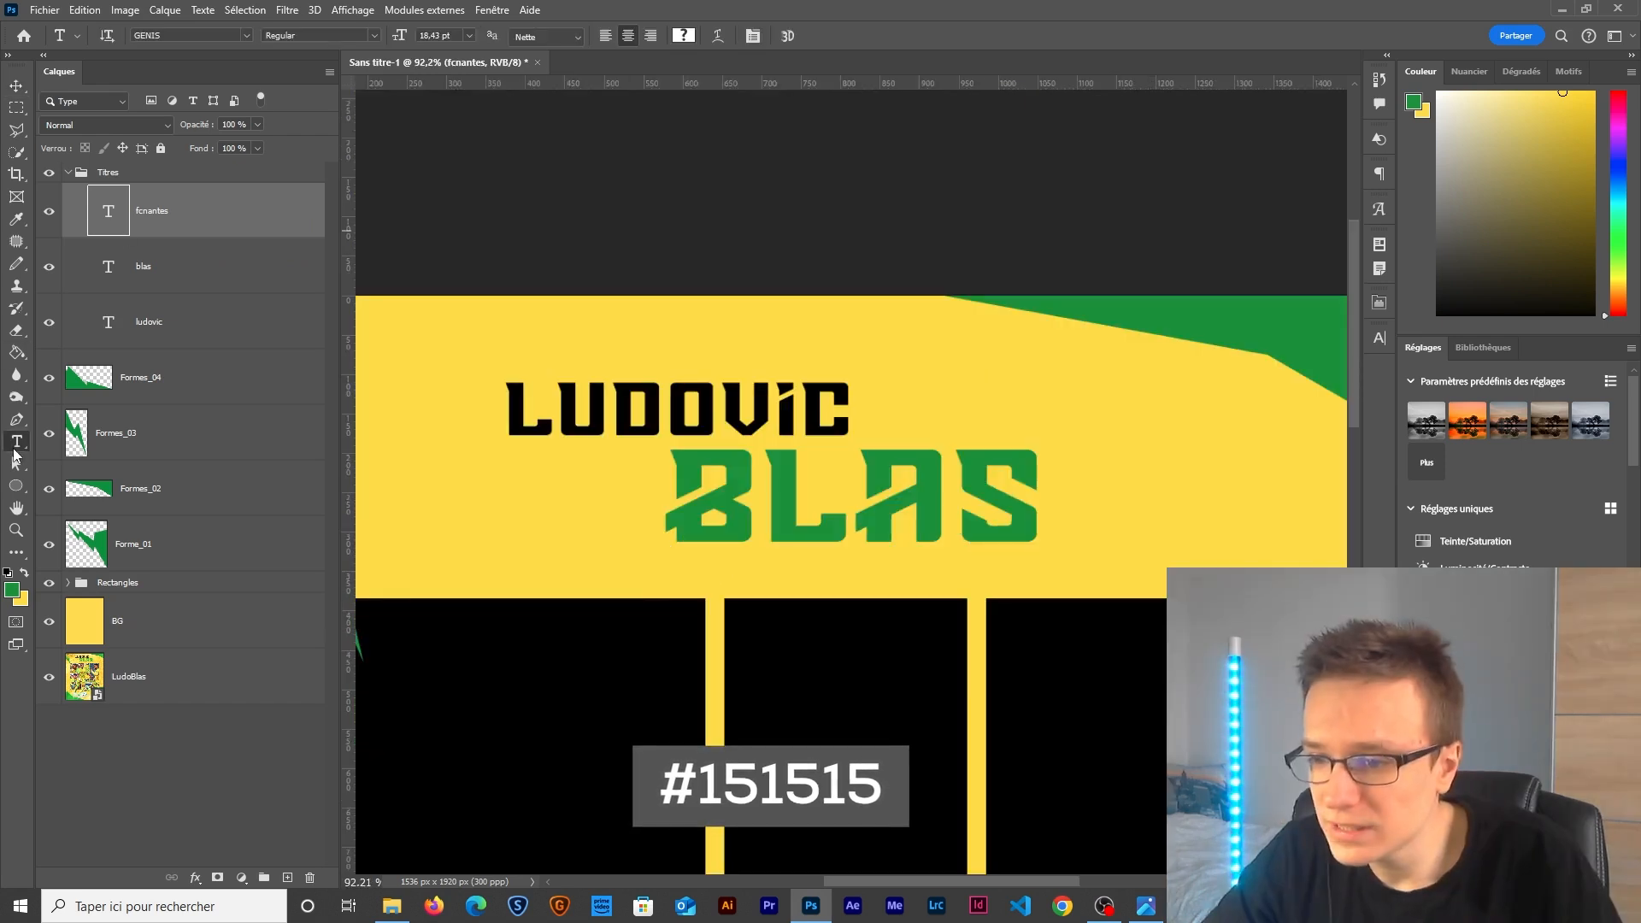
pyautogui.moveTo(844, 404); pyautogui.dragTo(516, 269)
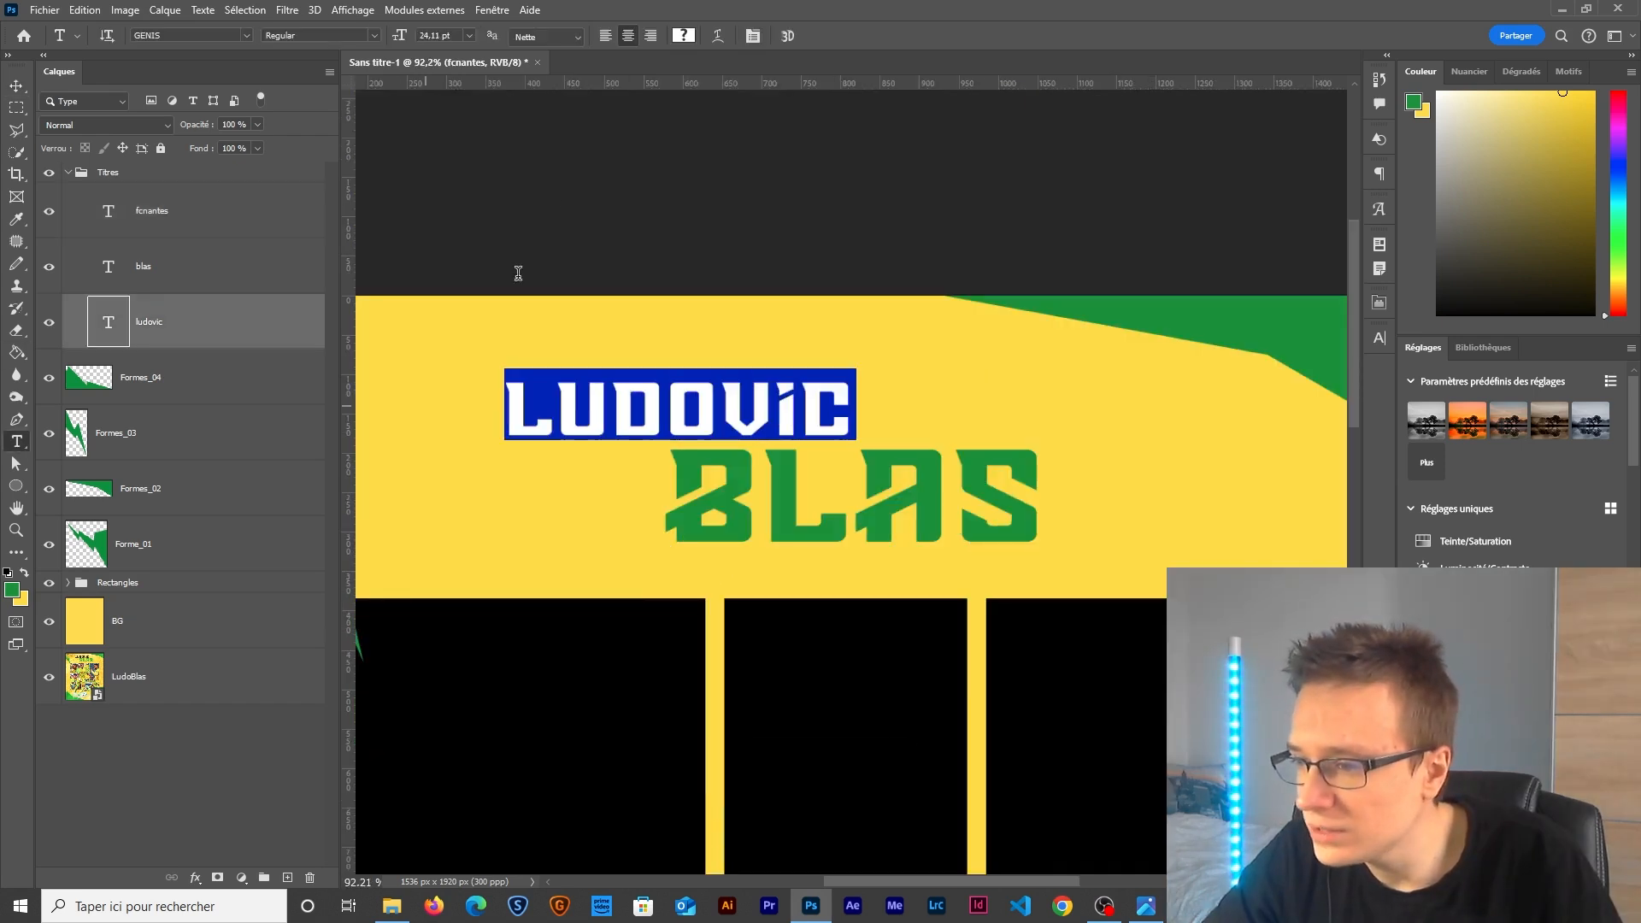
pyautogui.click(683, 35)
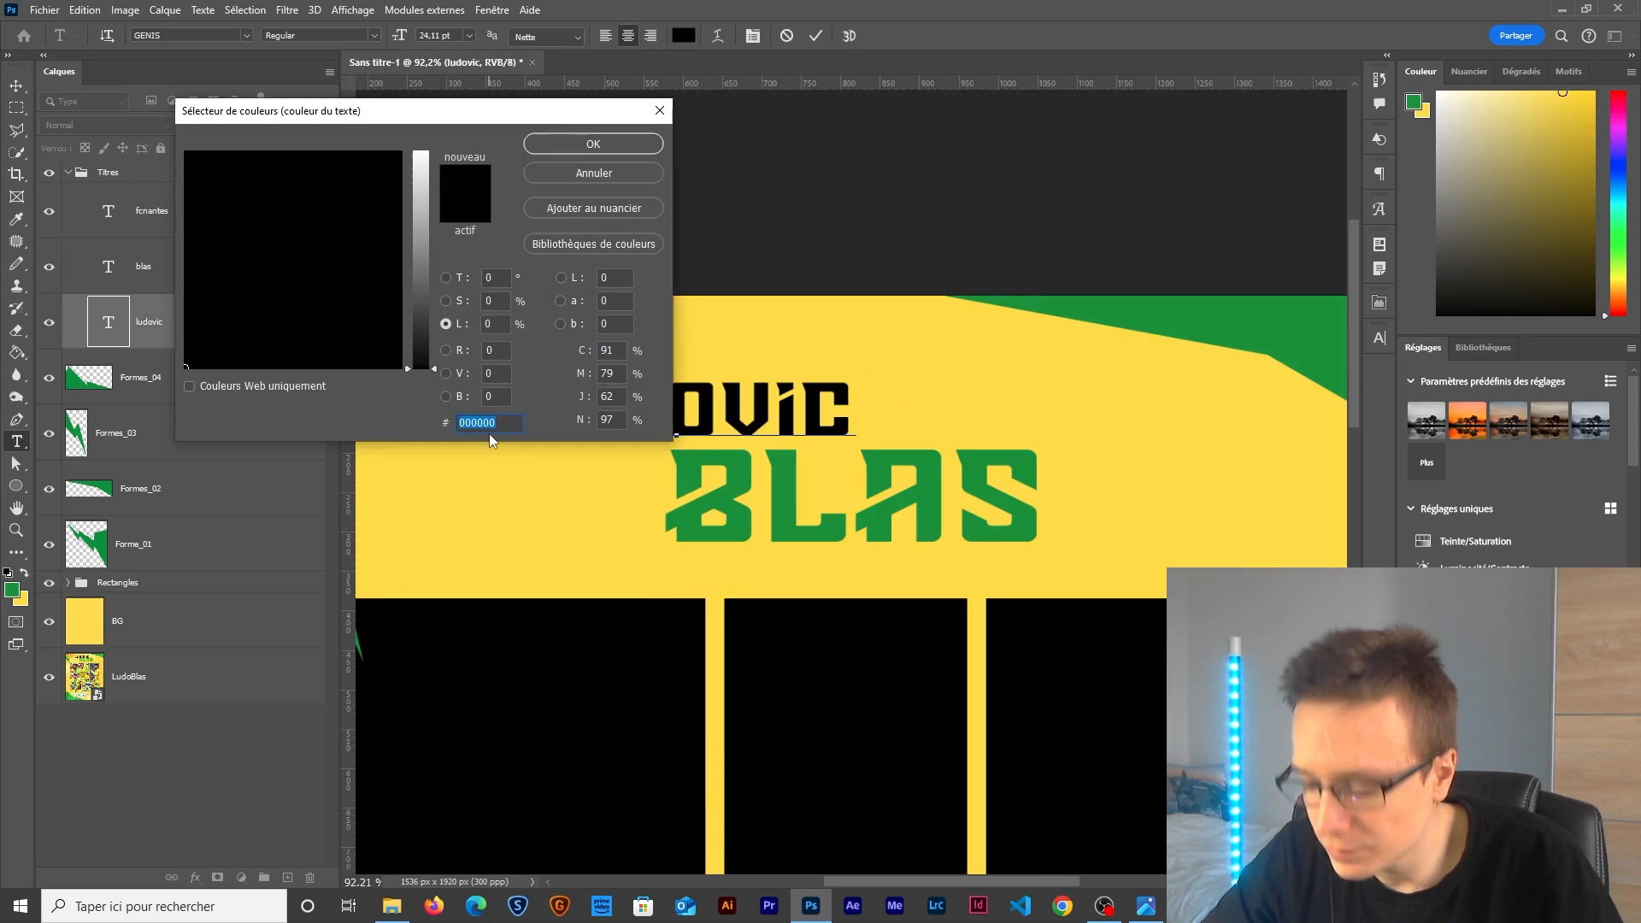
pyautogui.write('151515')
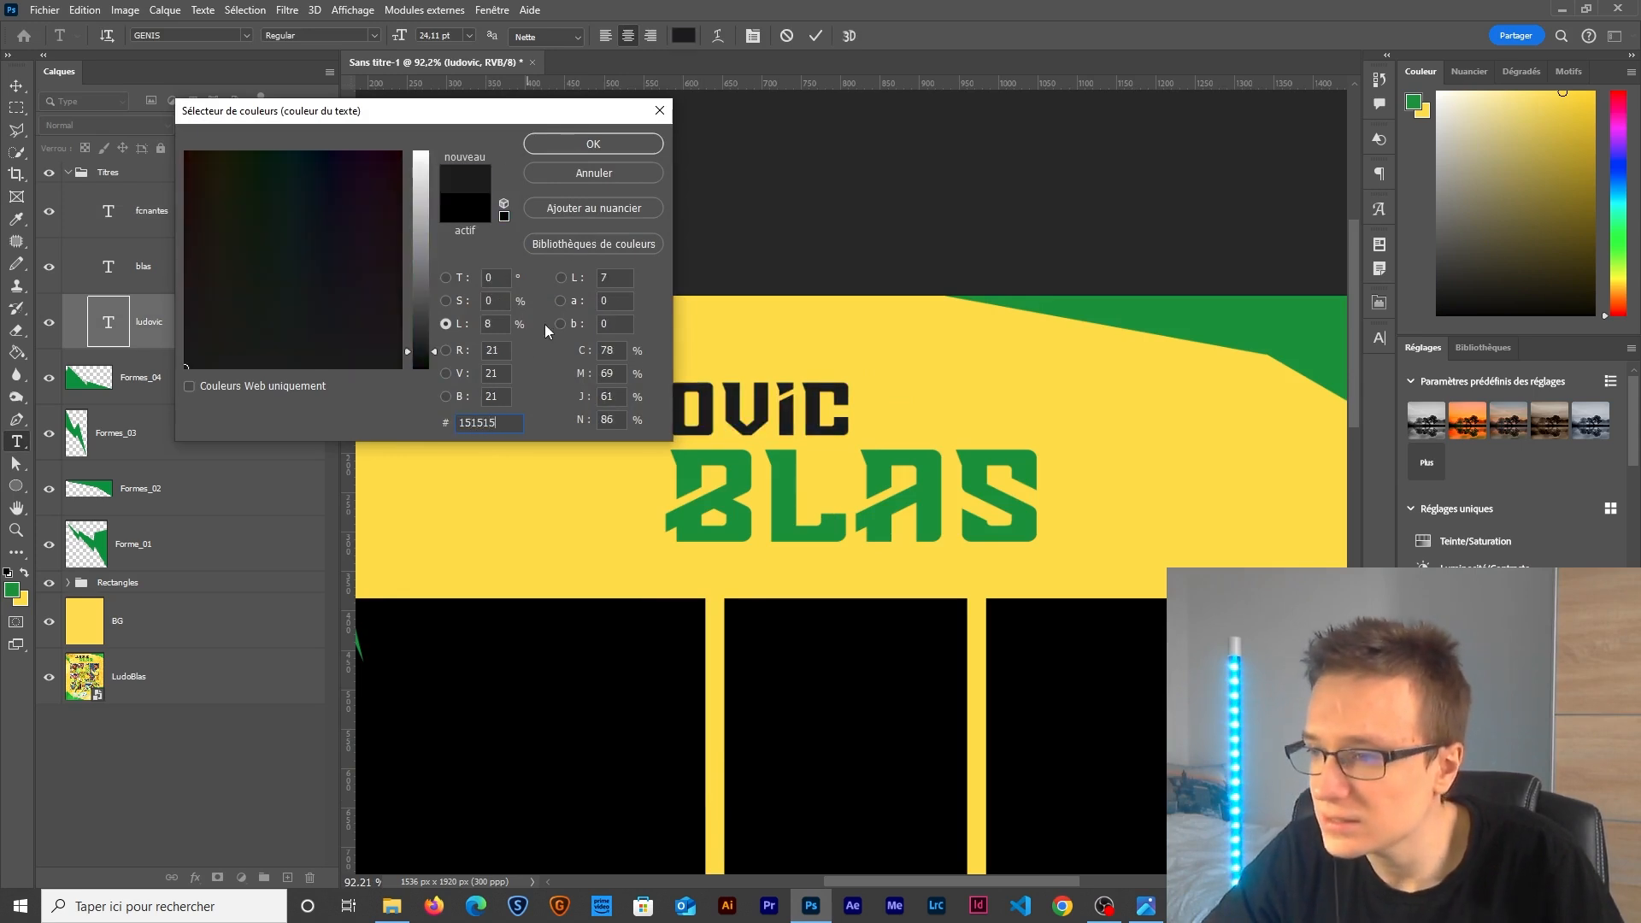
pyautogui.click(593, 152)
pyautogui.hotkey('ctrl', 'Return')
pyautogui.press('v')
pyautogui.scroll(-2, 750, 455)
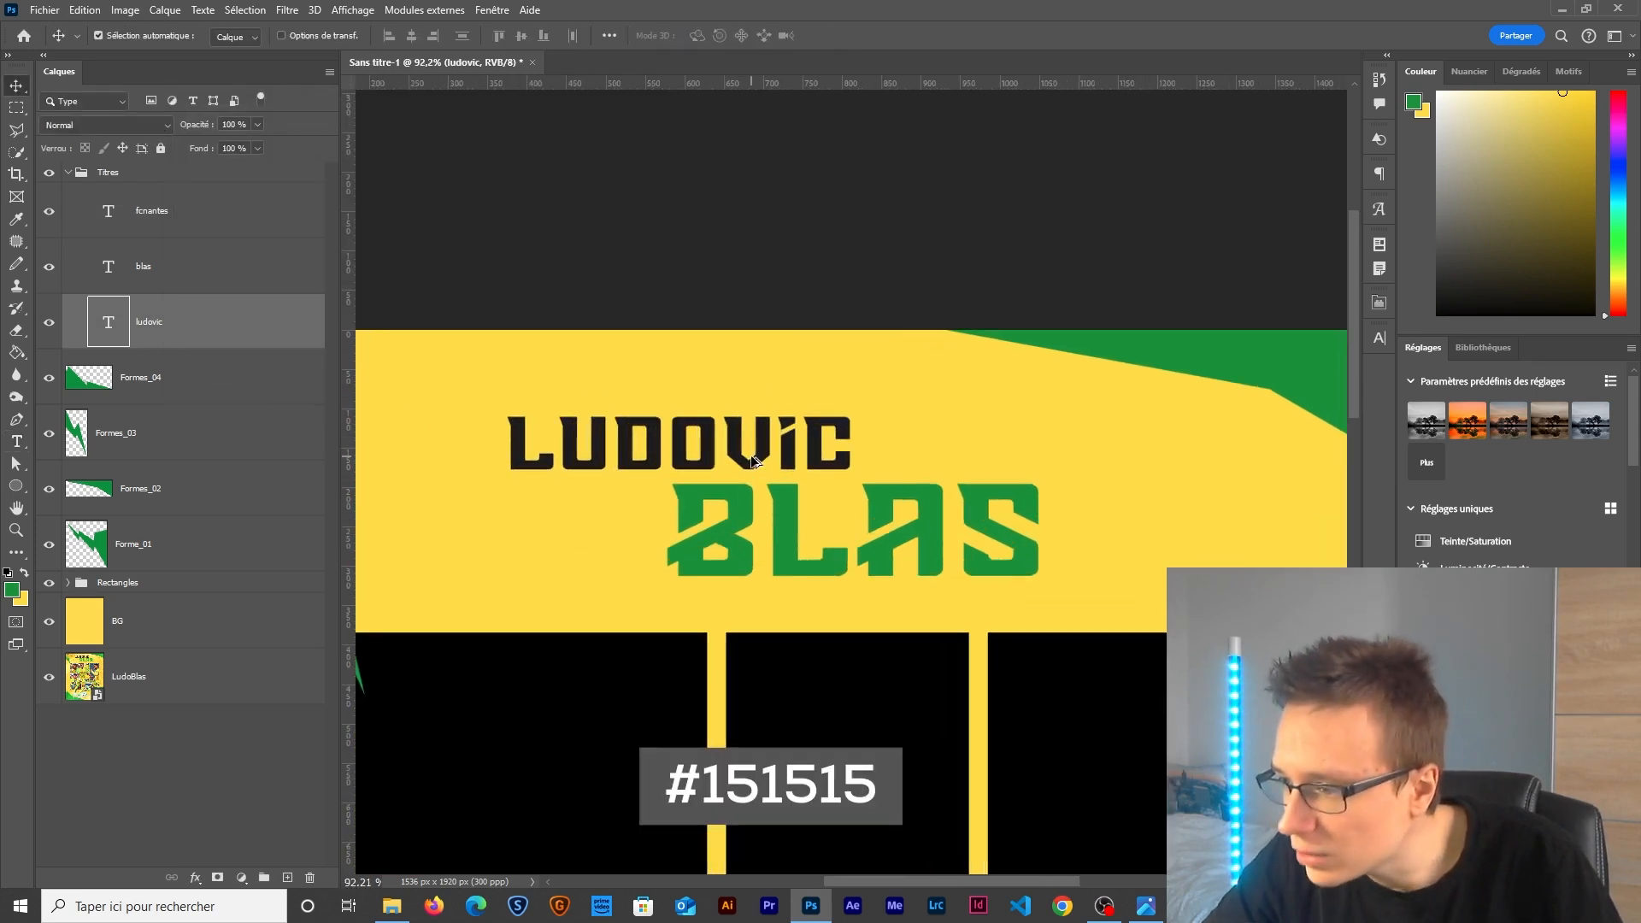
pyautogui.scroll(2, 750, 455)
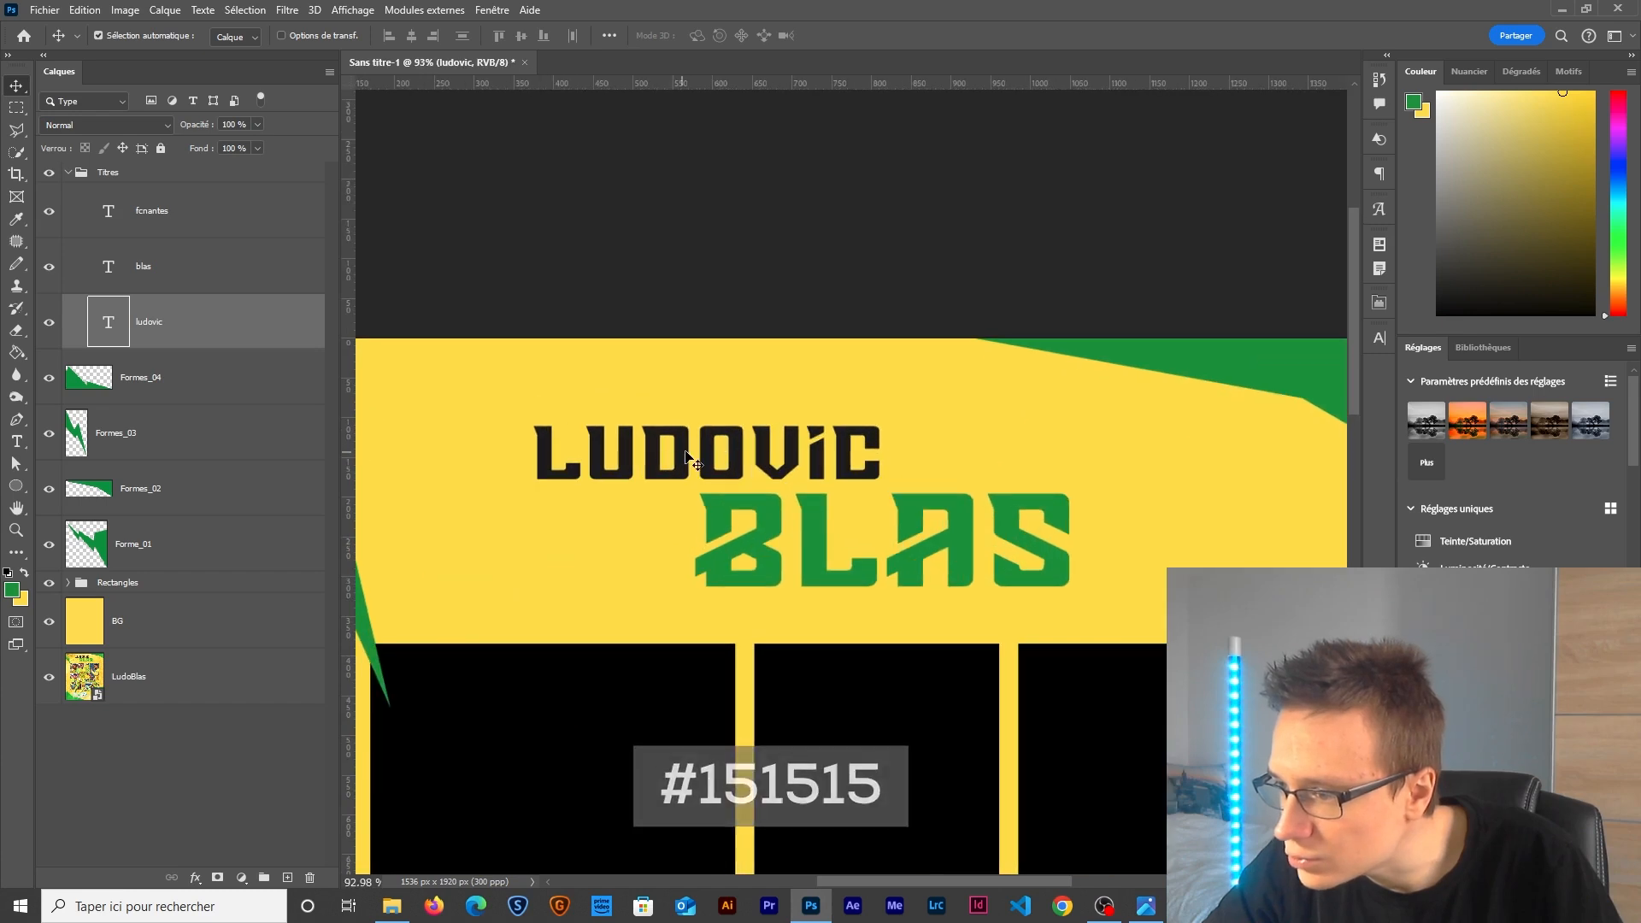
# Open Texture.jpg from the project's IMAGES folder as a separate Photoshop document.
pyautogui.scroll(-3, 671, 733)
pyautogui.click(392, 907)
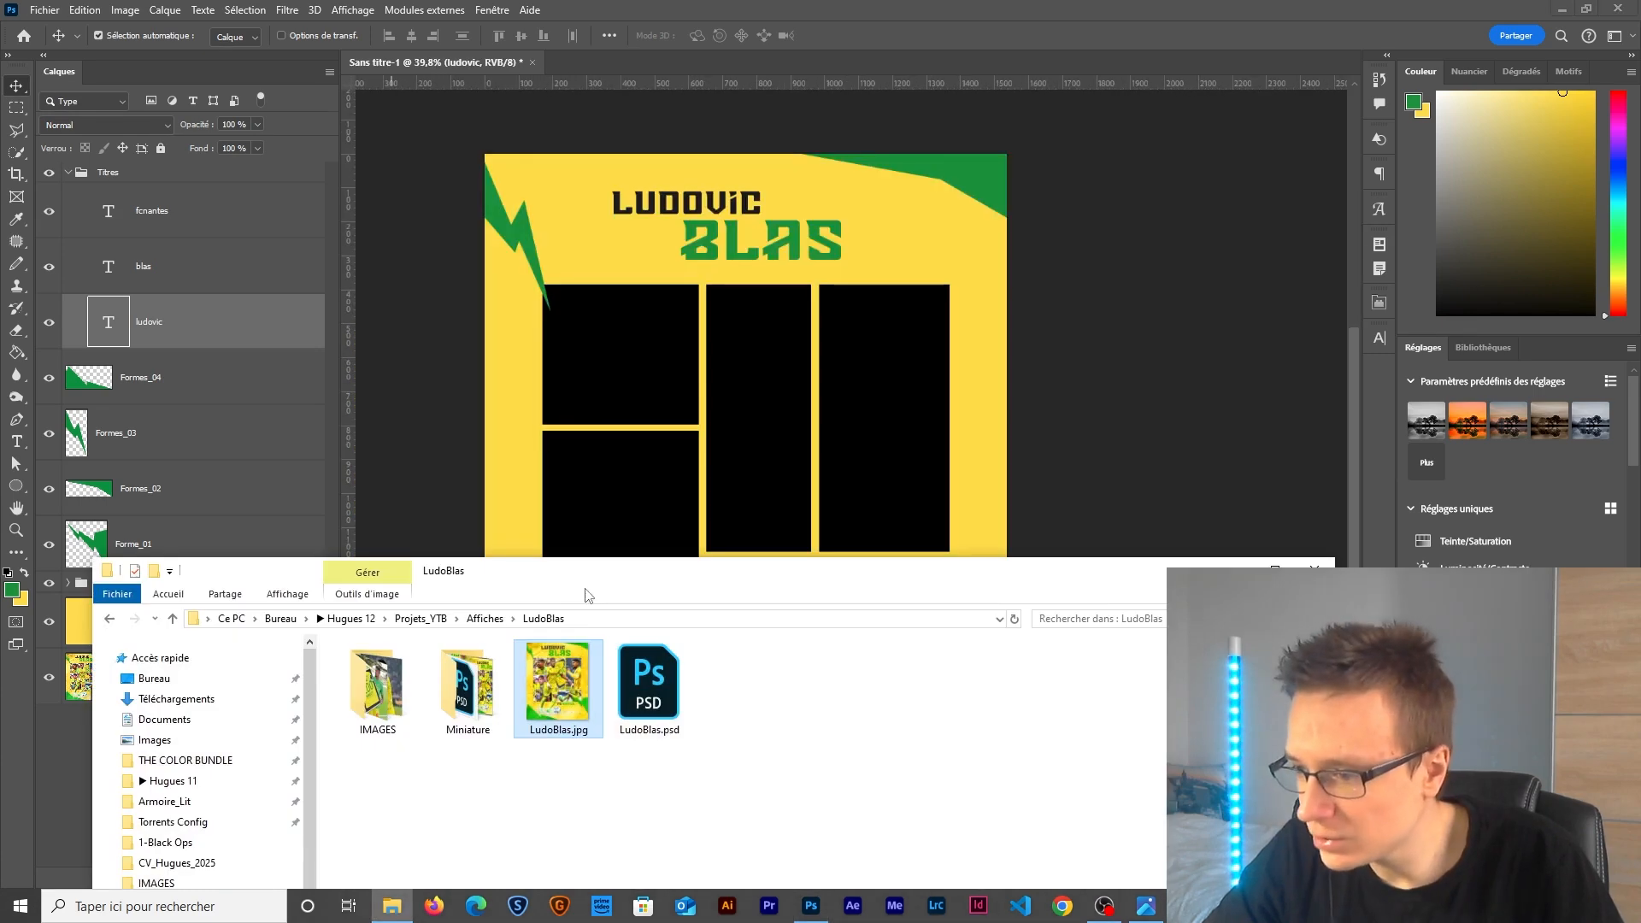
pyautogui.doubleClick(377, 688)
pyautogui.moveTo(1101, 692); pyautogui.dragTo(694, 60)
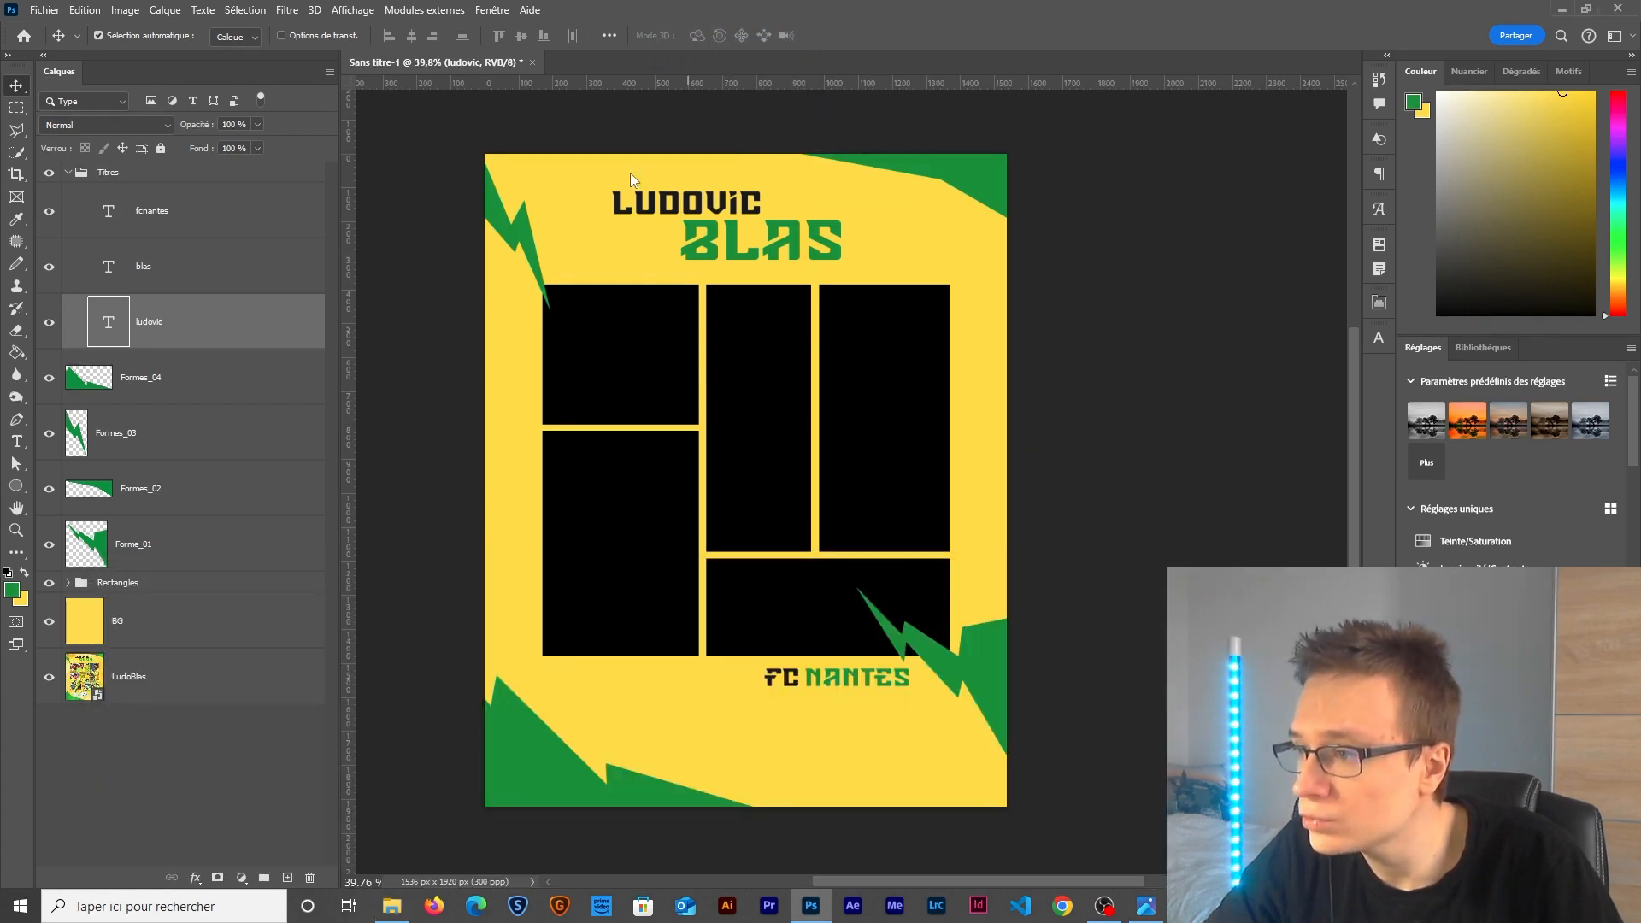
pyautogui.click(392, 906)
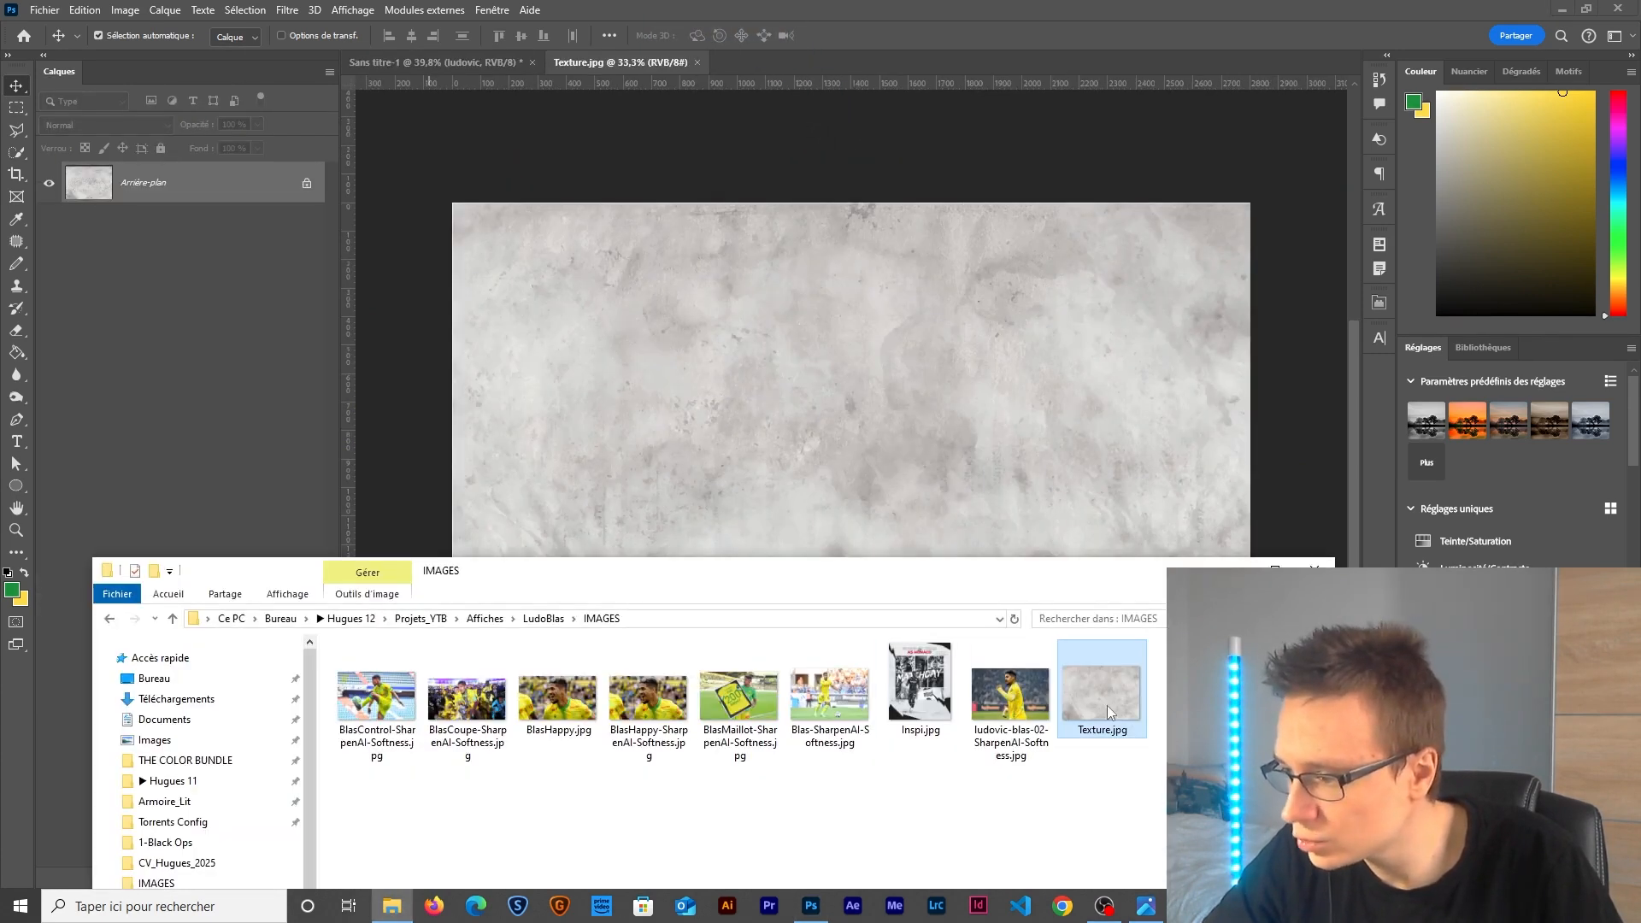
pyautogui.click(772, 298)
# Convert the locked background of Texture.jpg into an editable layer with the default settings.
pyautogui.scroll(2, 771, 298)
pyautogui.scroll(-3, 855, 385)
pyautogui.scroll(4, 846, 519)
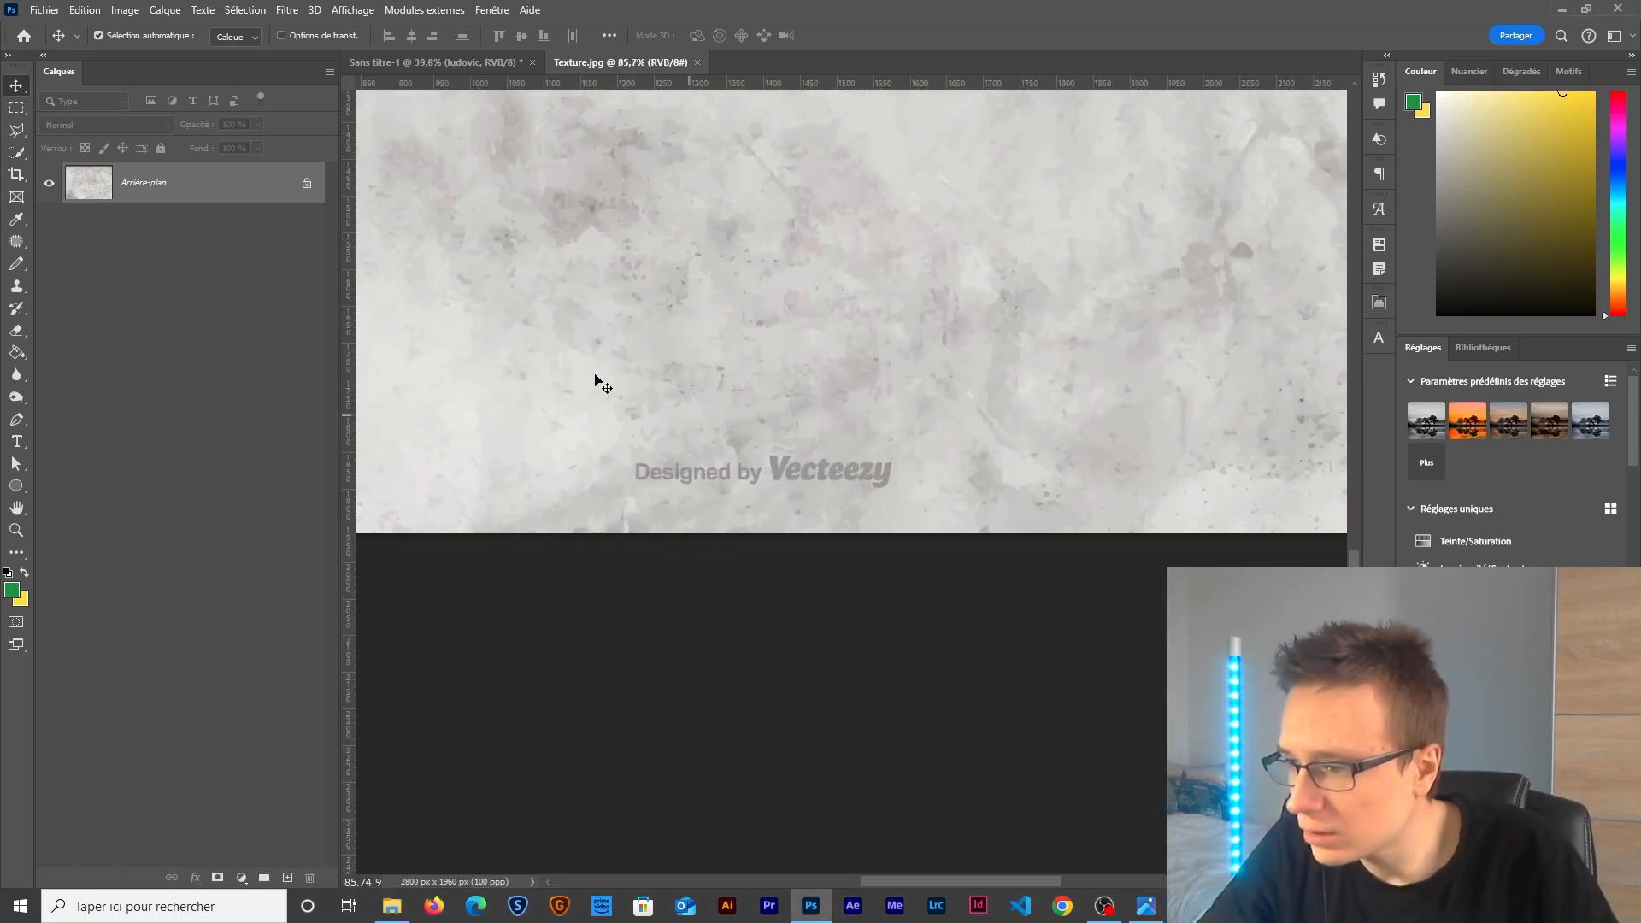
pyautogui.doubleClick(209, 189)
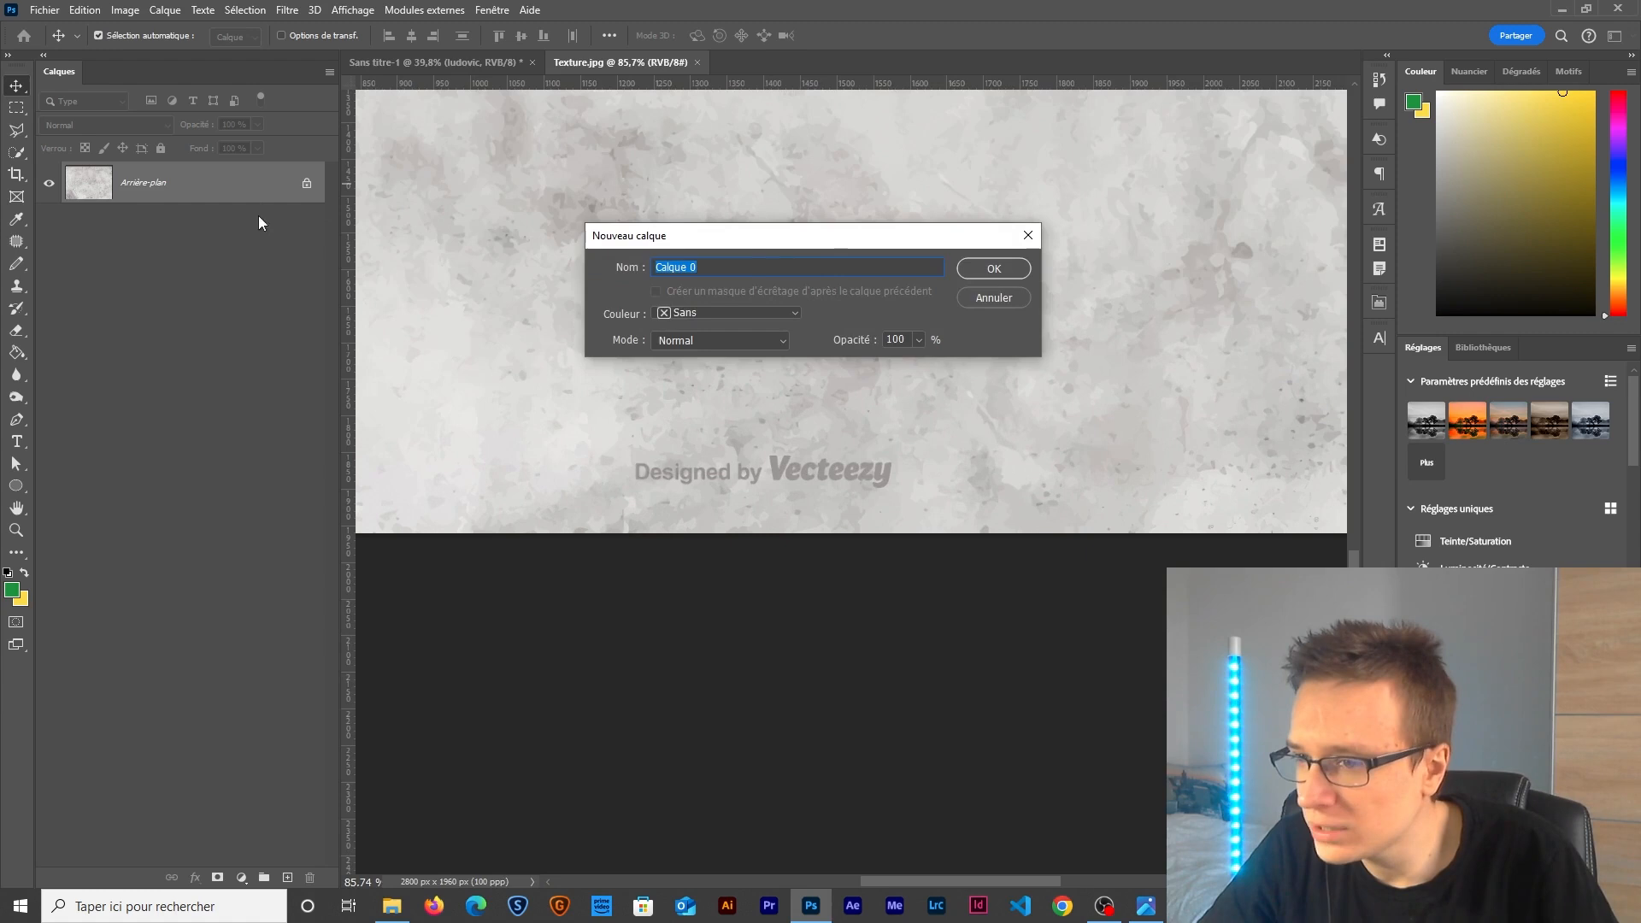
pyautogui.click(983, 268)
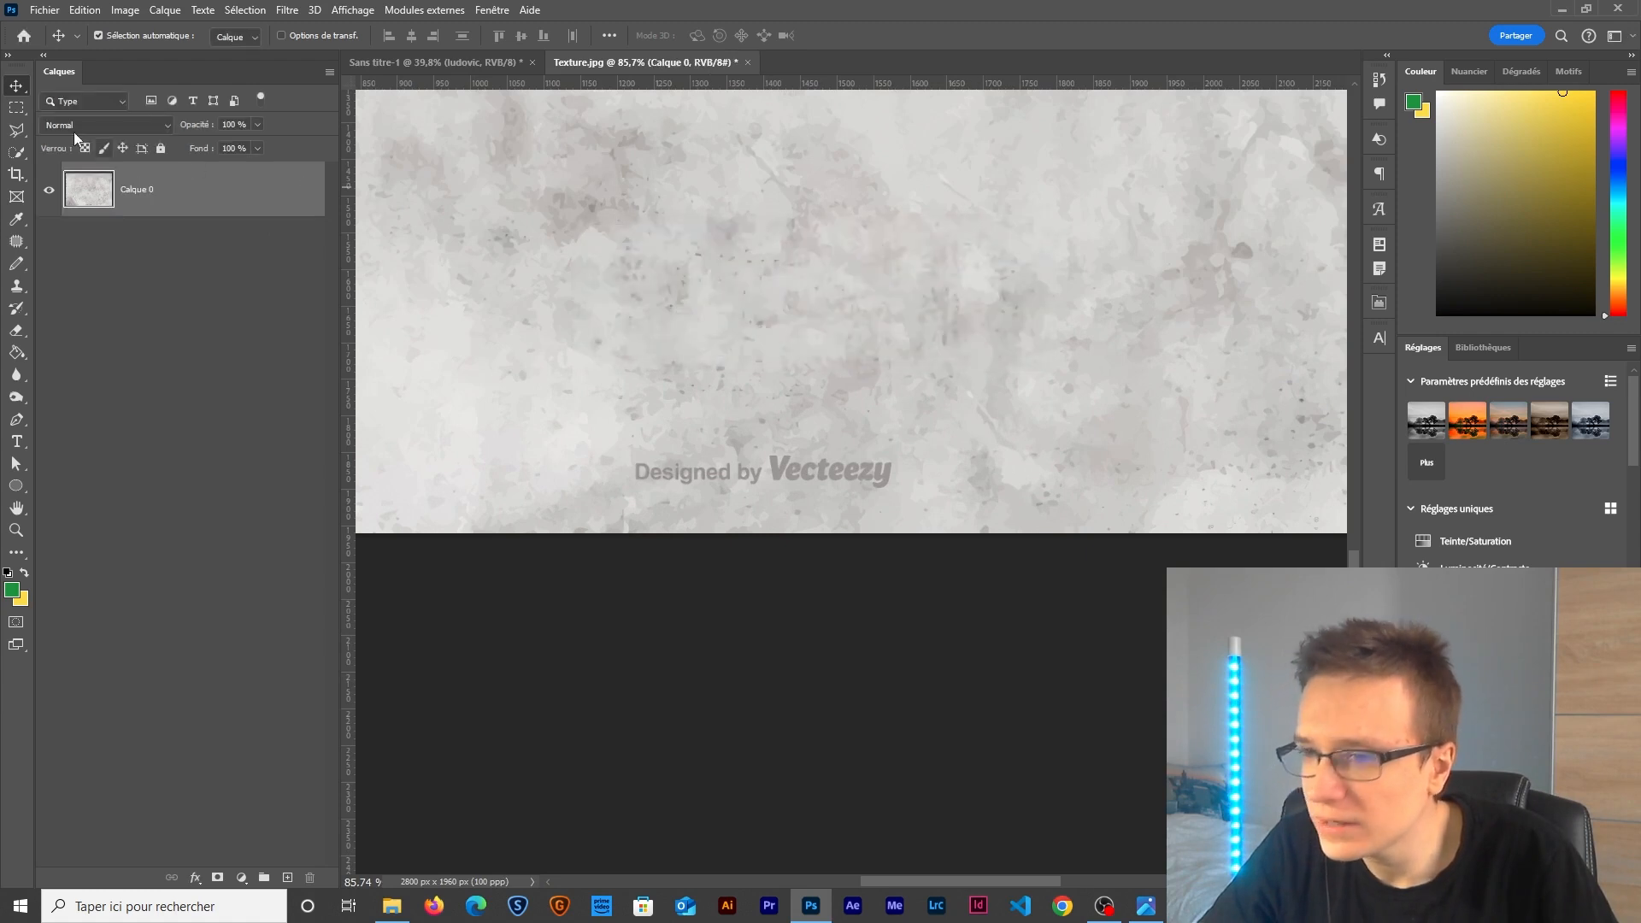
# Select the "Designed by Vecteezy" mark with a rectangular marquee, fill it content-aware at 100% opacity and clear the selection.
pyautogui.click(25, 109)
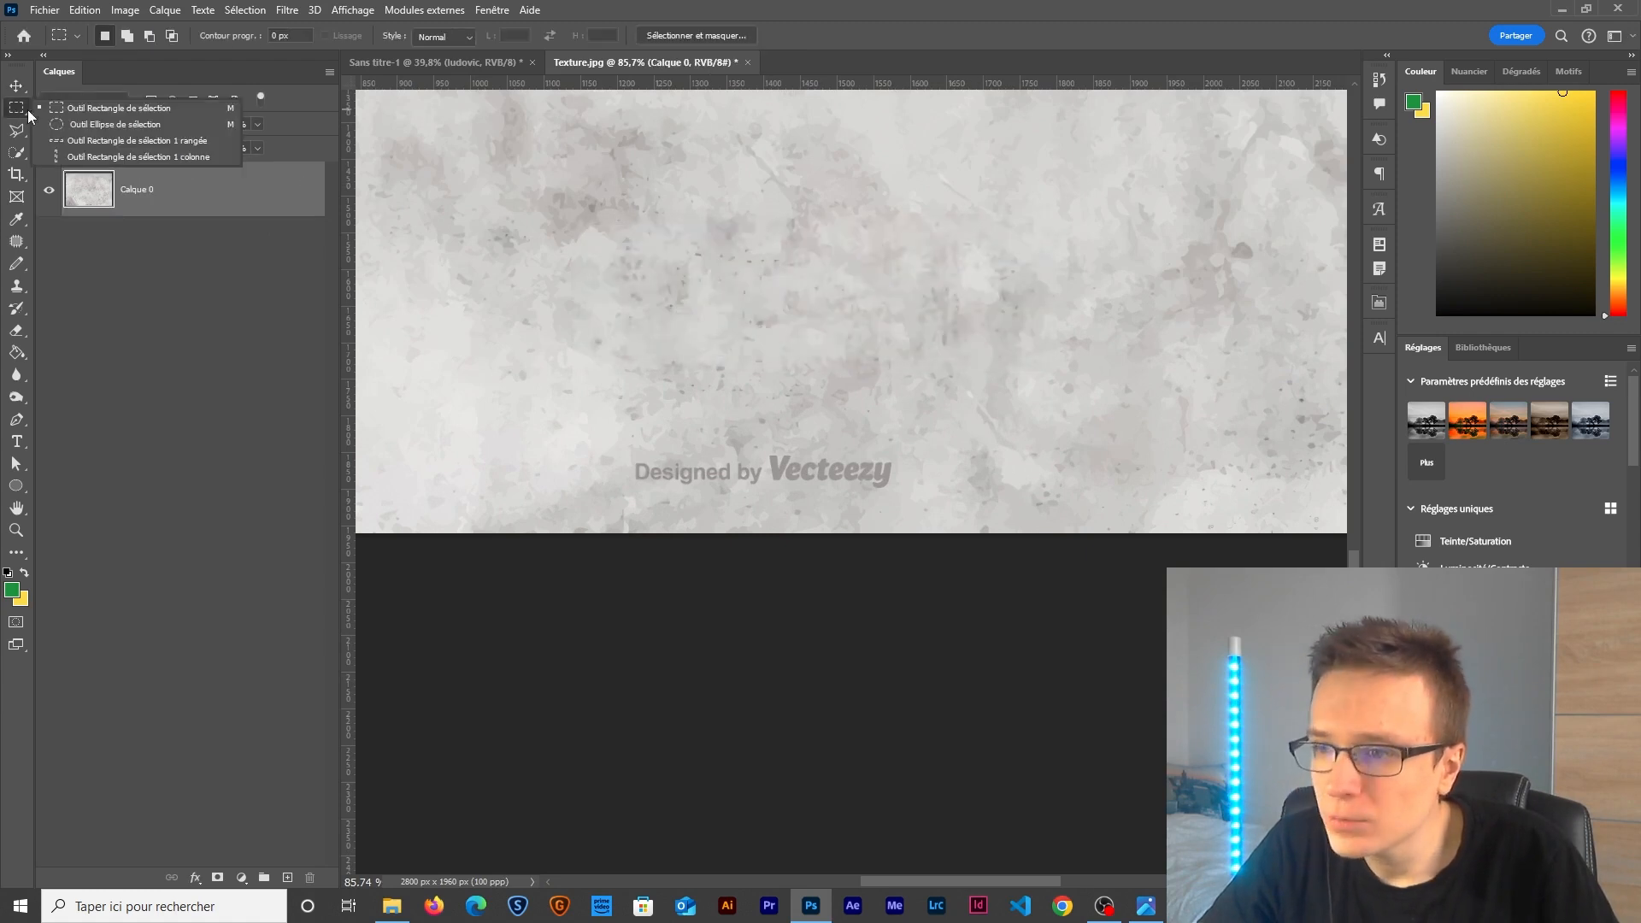
pyautogui.click(80, 111)
pyautogui.moveTo(629, 453); pyautogui.dragTo(909, 495)
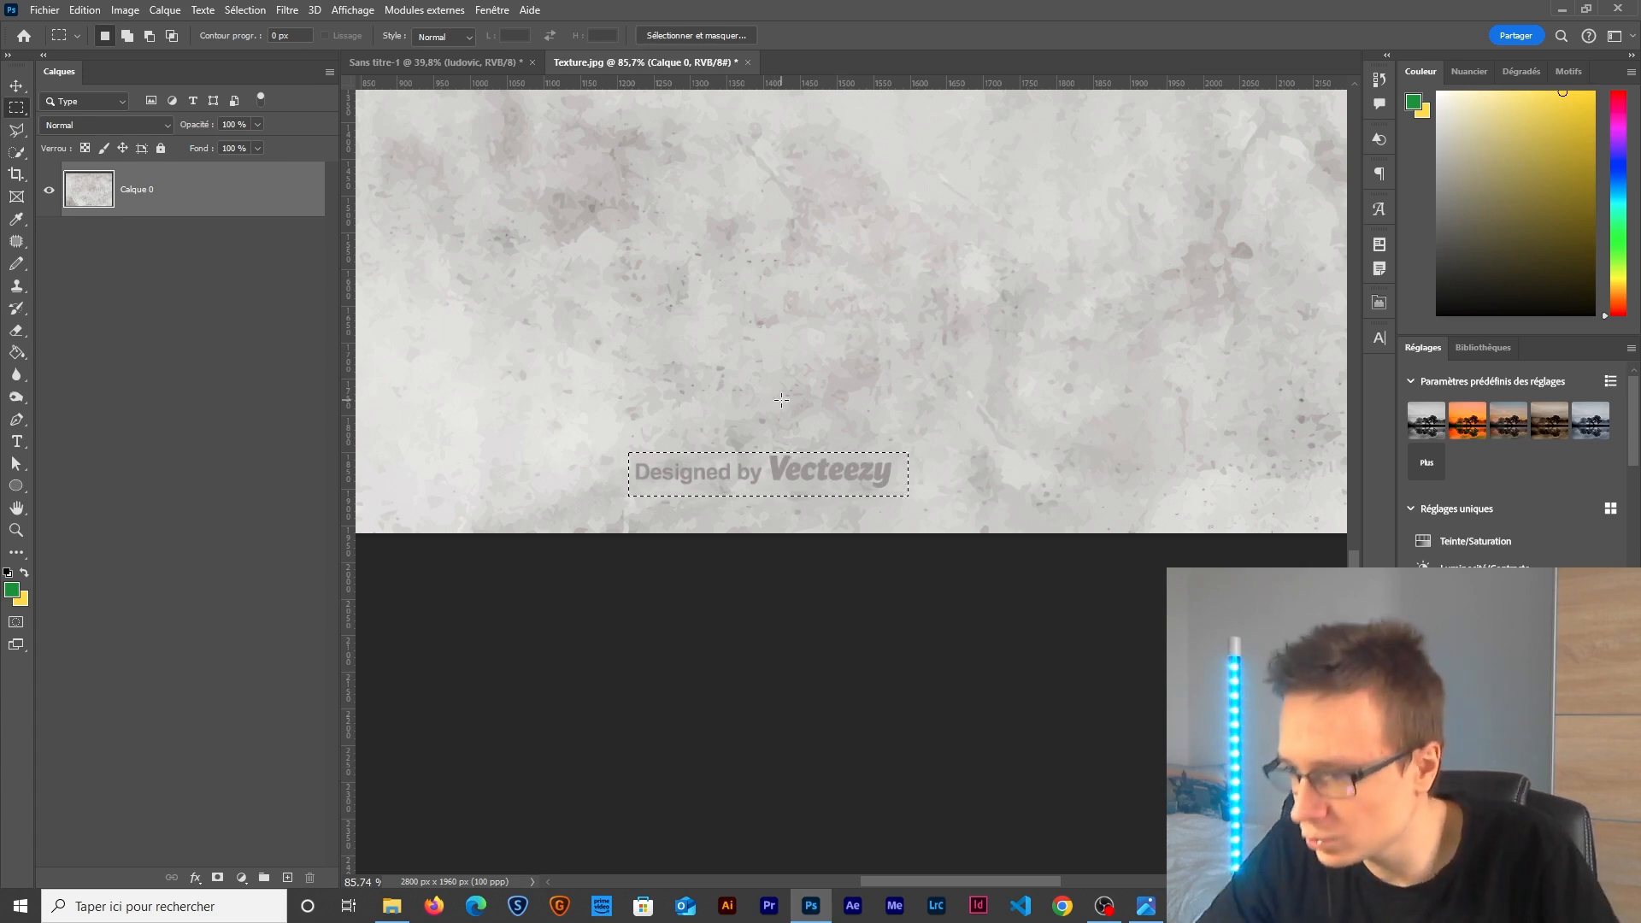
pyautogui.scroll(2, 779, 400)
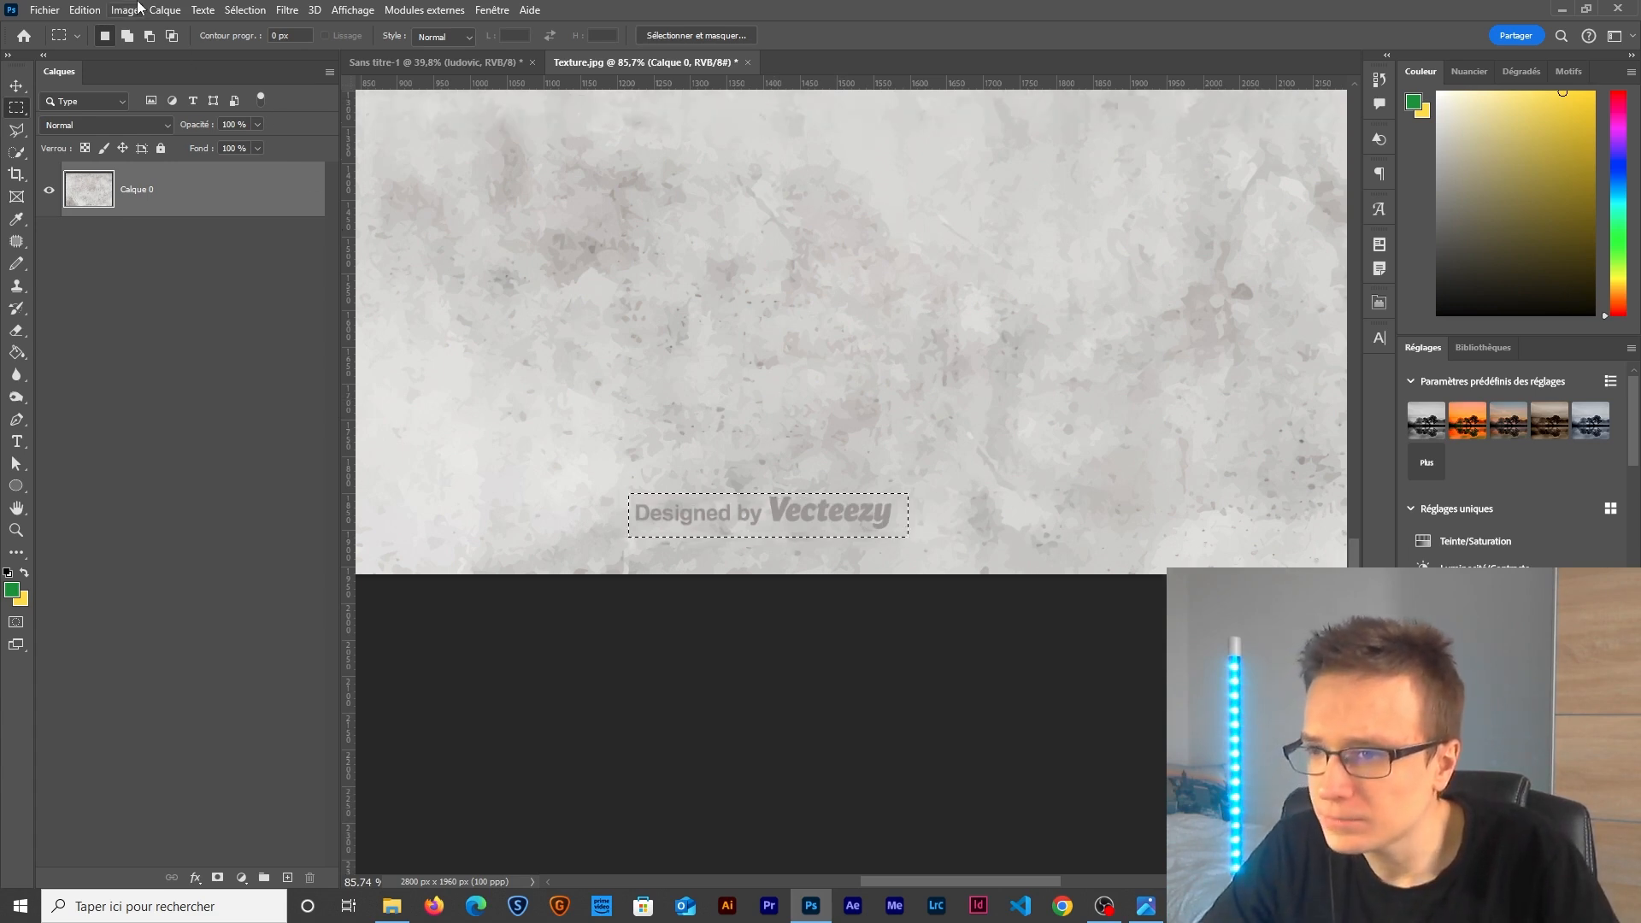
pyautogui.click(81, 10)
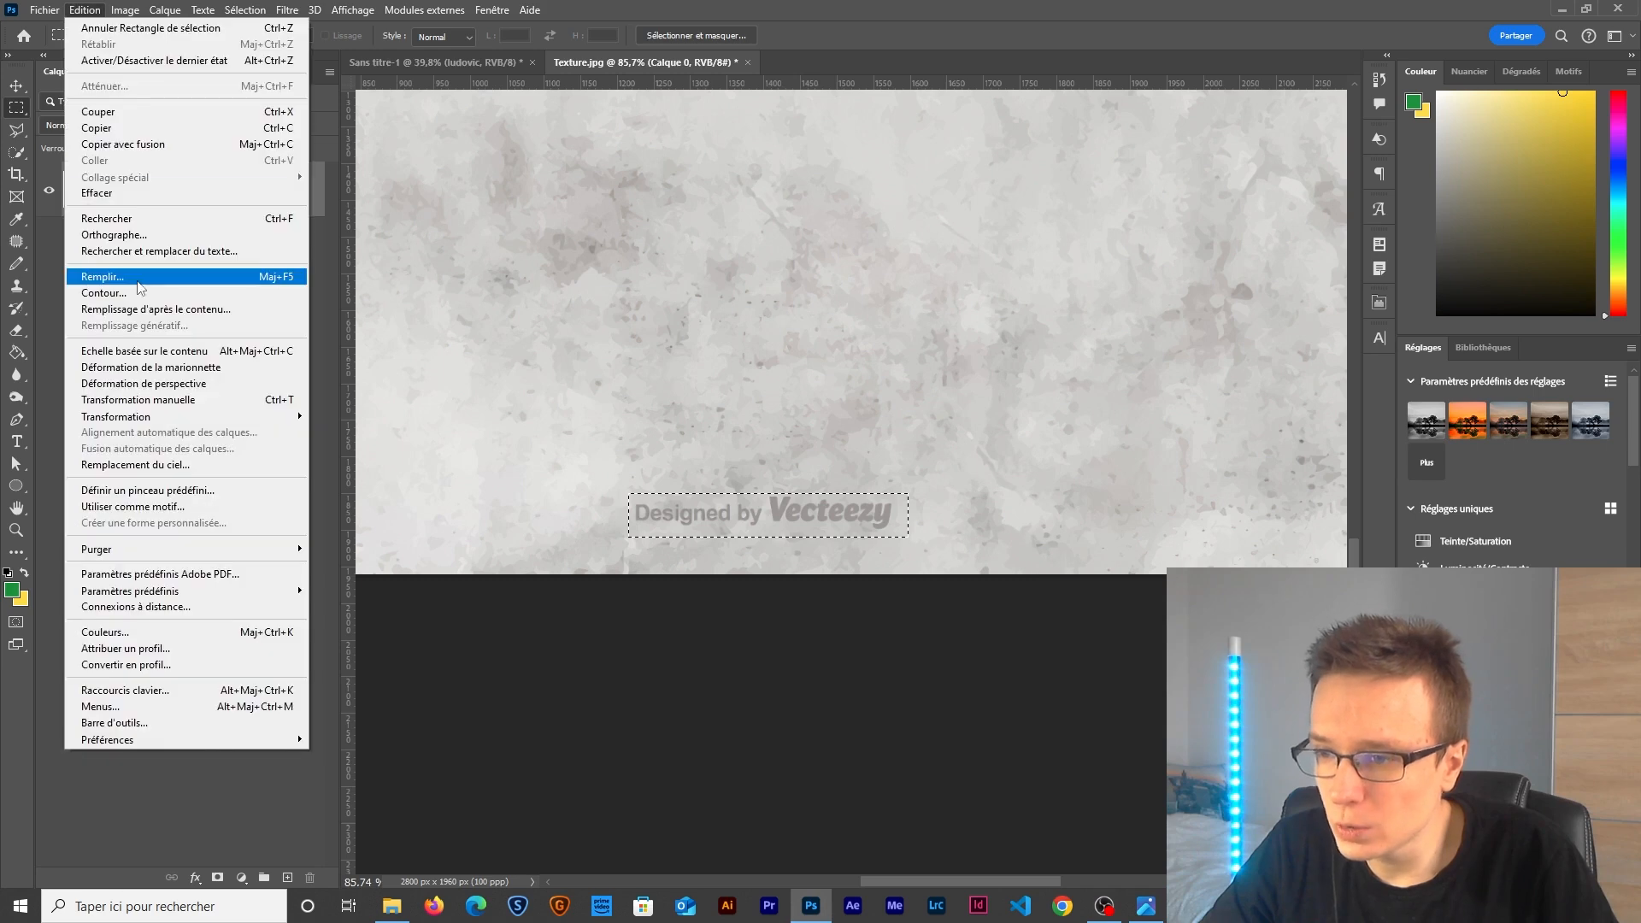
pyautogui.click(94, 278)
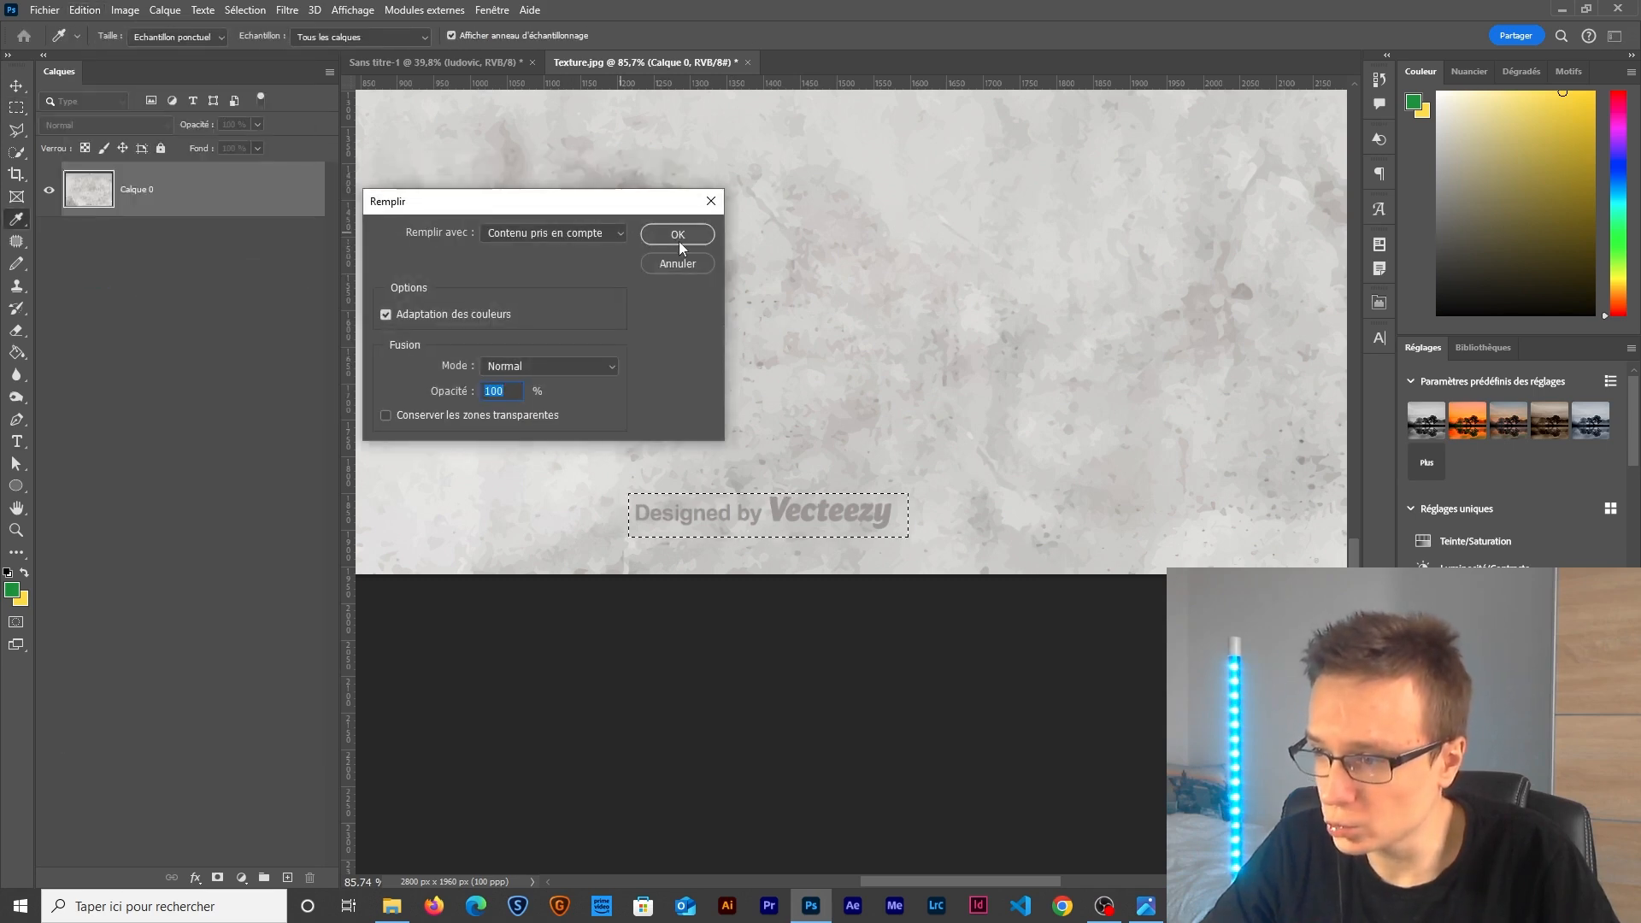
pyautogui.click(677, 234)
pyautogui.press('m')
pyautogui.scroll(-1, 770, 438)
pyautogui.click(245, 10)
pyautogui.click(270, 44)
pyautogui.scroll(-4, 769, 341)
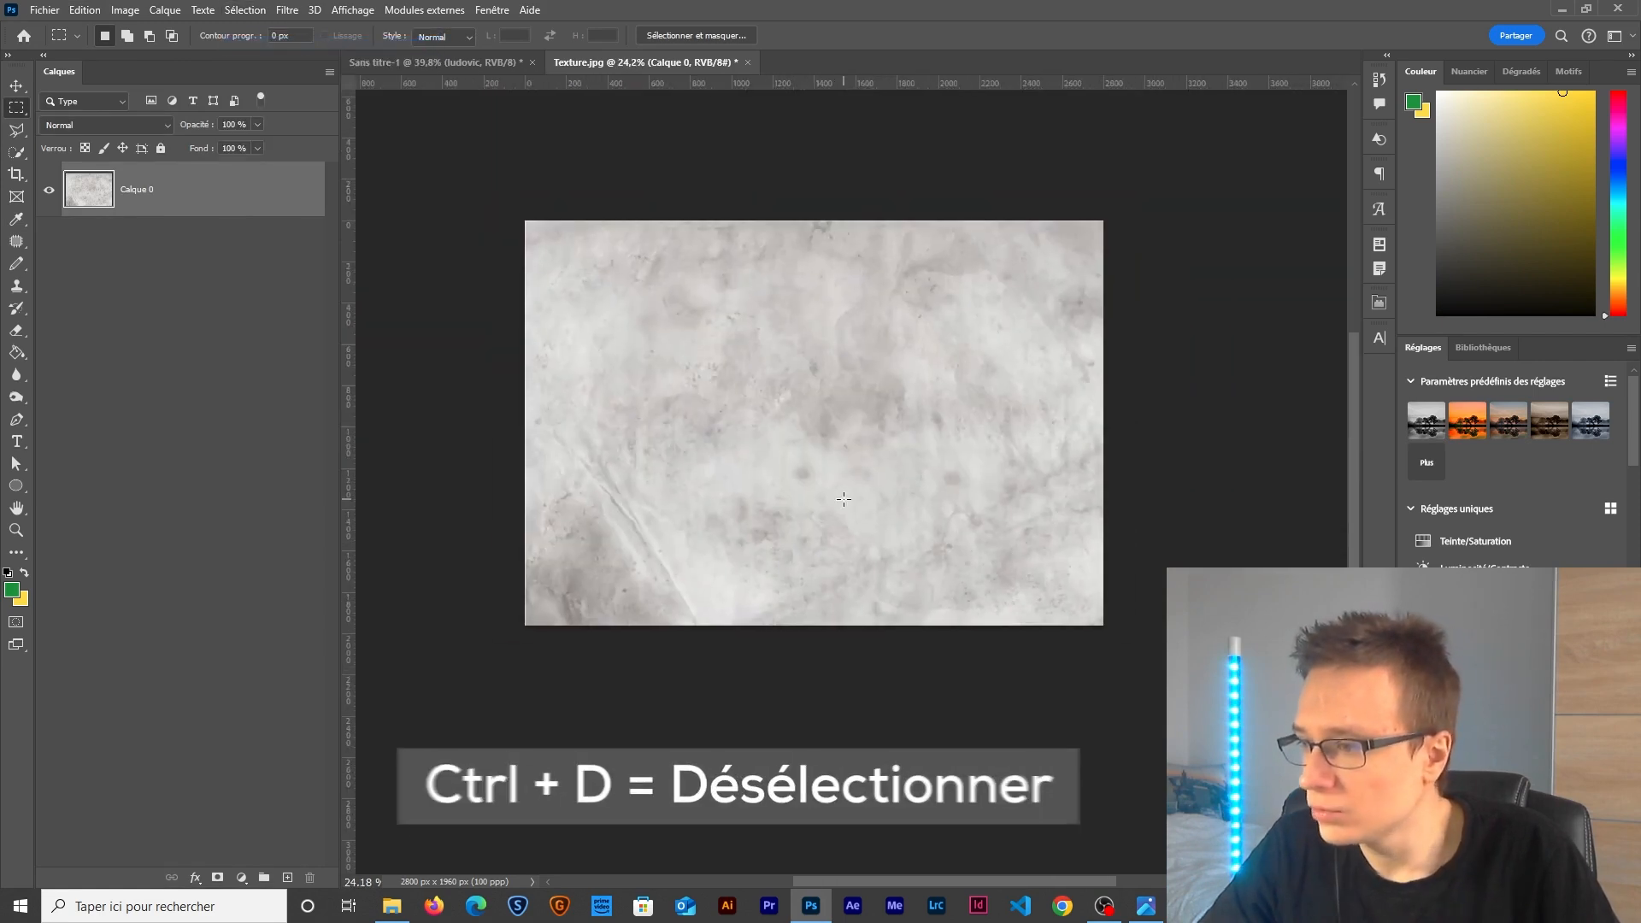
# Convert the texture layer into a smart object and rename it "Texture".
pyautogui.rightClick(264, 179)
pyautogui.click(350, 422)
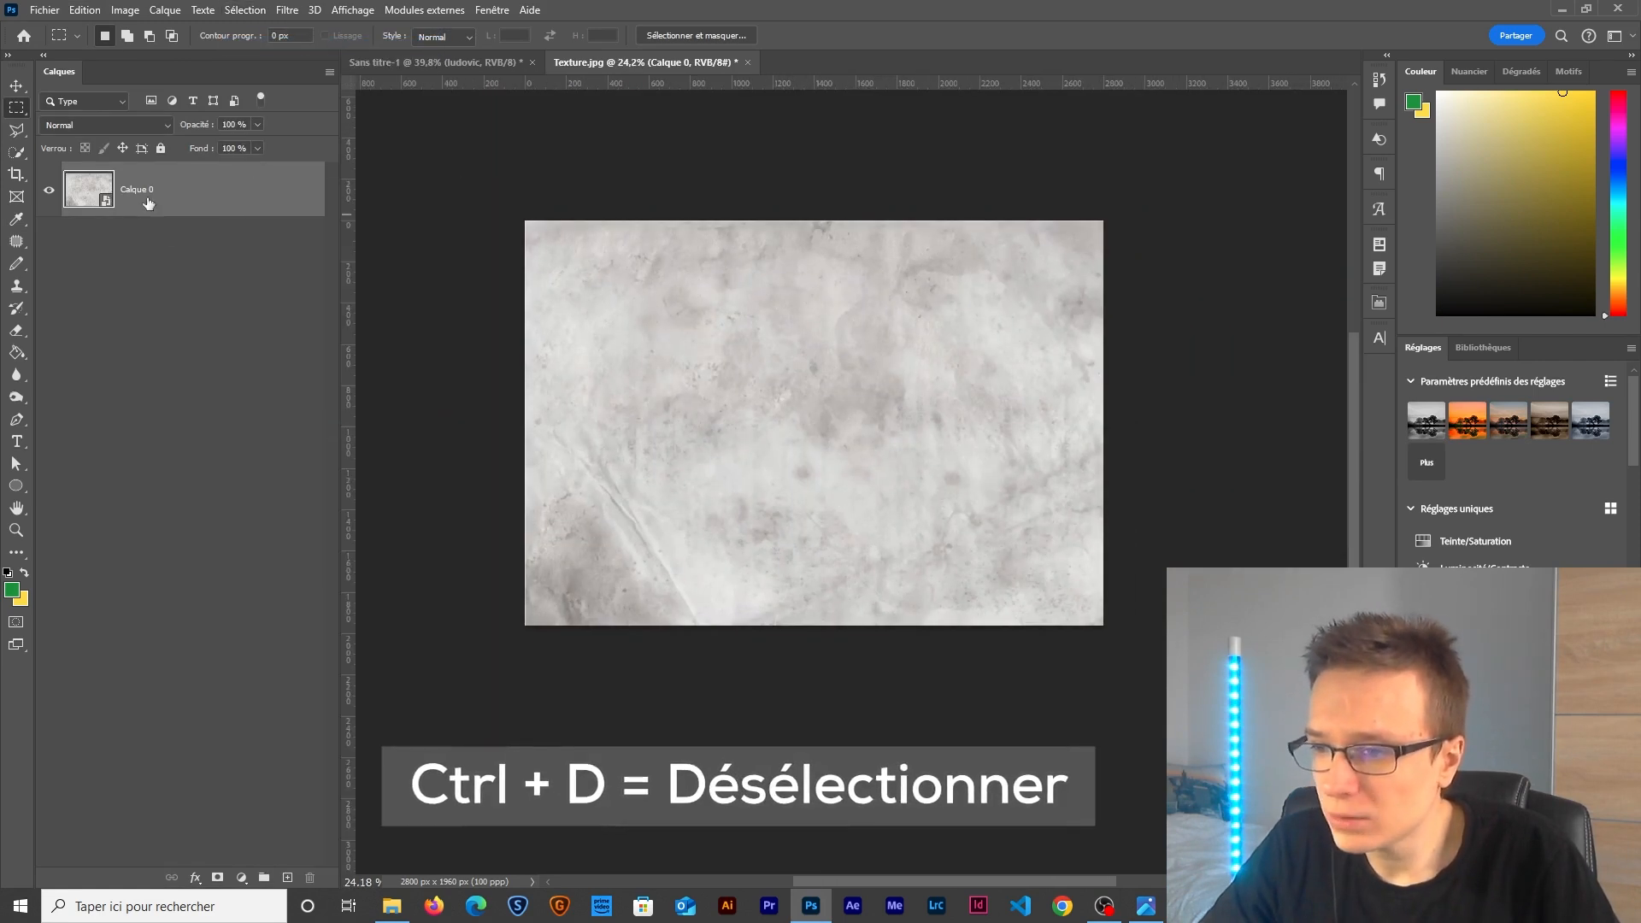
pyautogui.doubleClick(132, 189)
pyautogui.write('Tex')
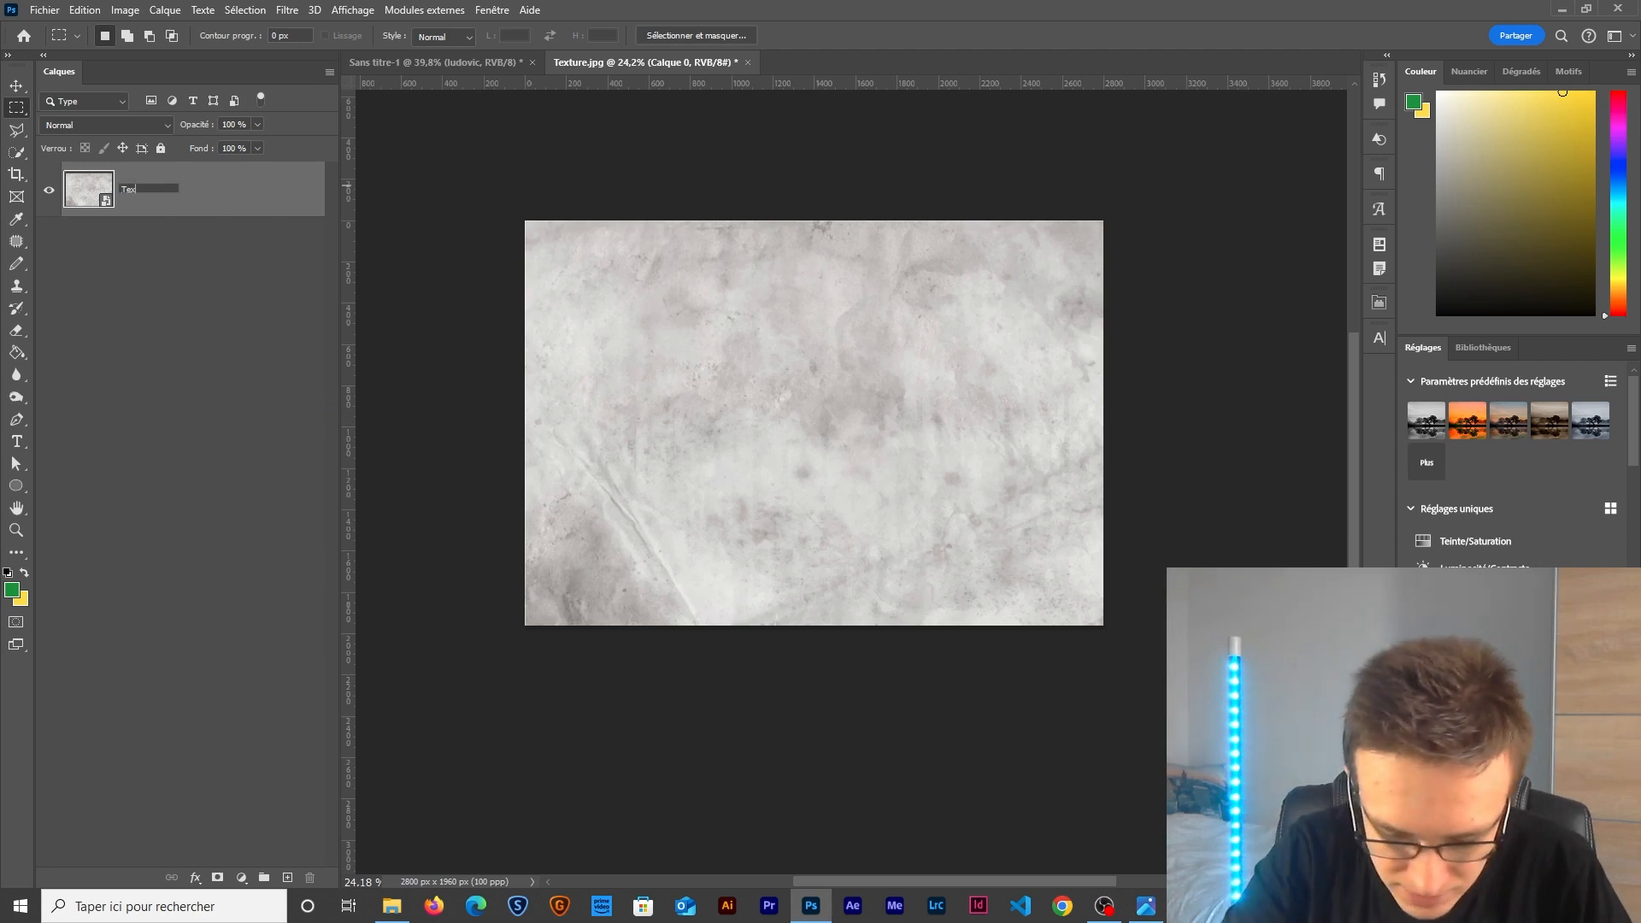
pyautogui.write('ture')
pyautogui.press('Return')
# Copy the Texture layer centred into the poster document, rotate it a quarter turn clockwise and scale it to cover the whole canvas.
pyautogui.press('v')
pyautogui.moveTo(721, 351); pyautogui.dragTo(879, 337)
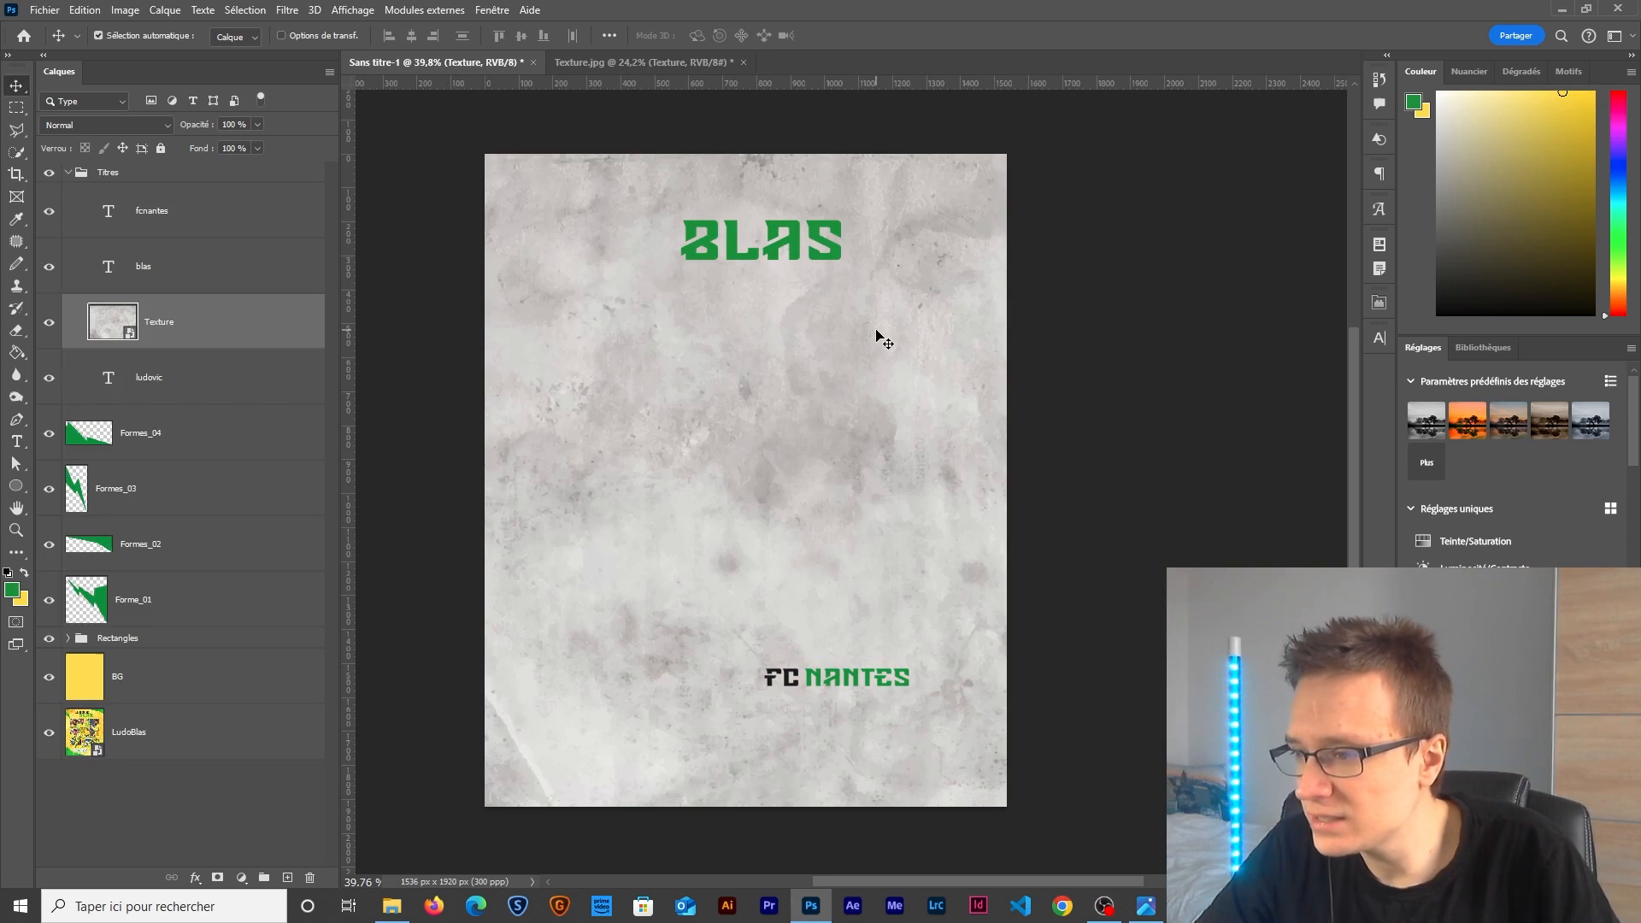
pyautogui.hotkey('ctrl', 't')
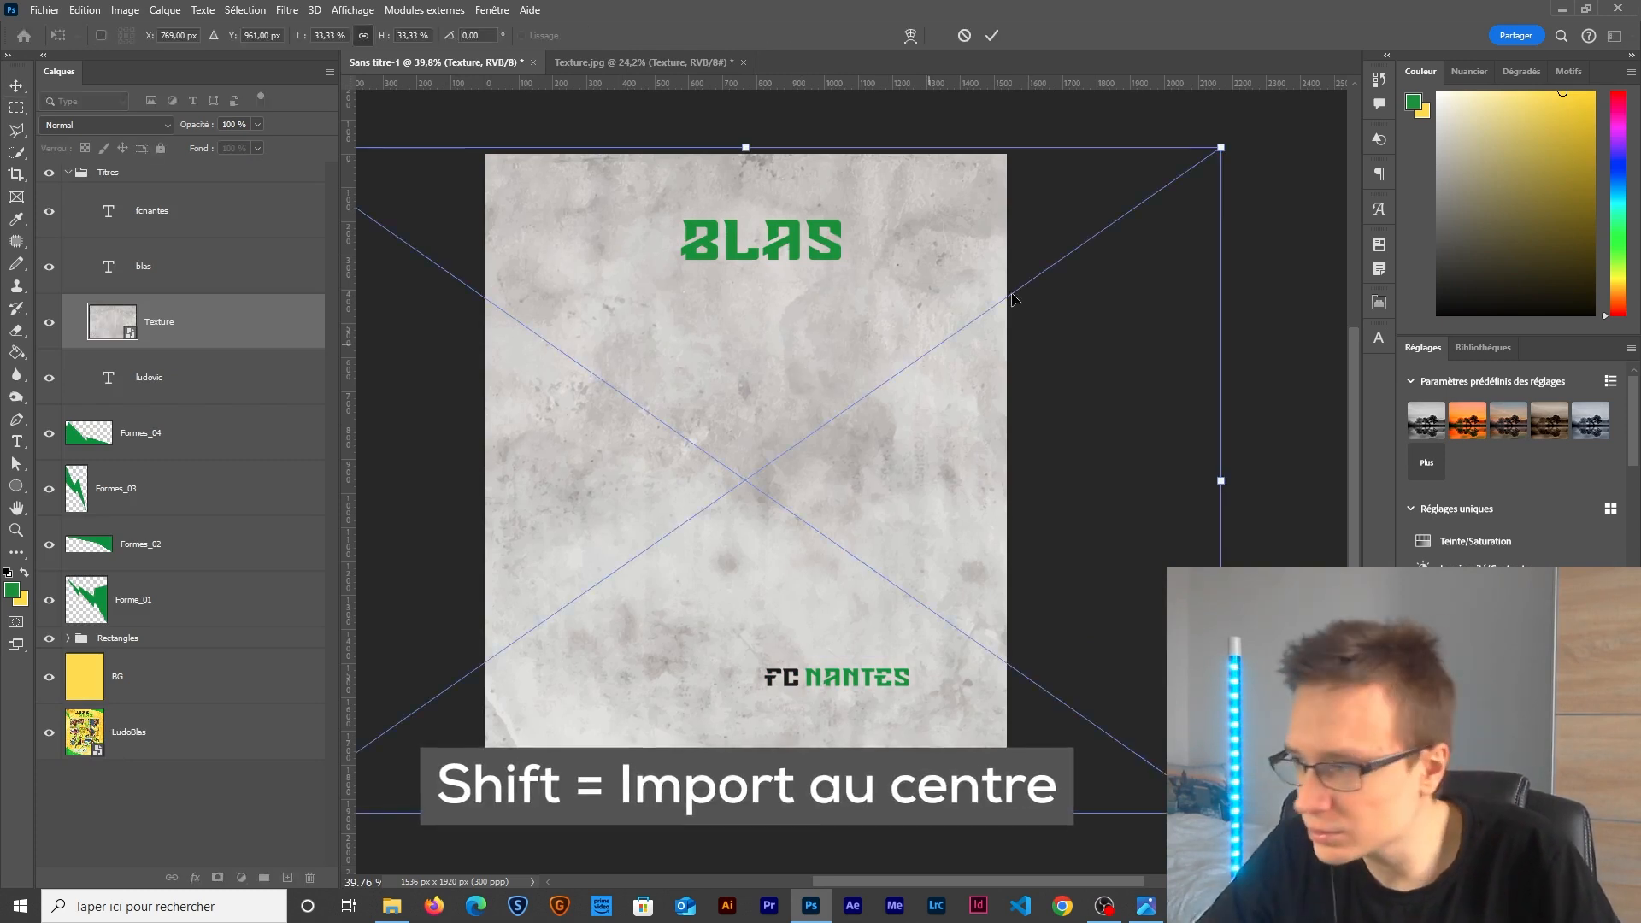
pyautogui.moveTo(1221, 146); pyautogui.dragTo(878, 807)
pyautogui.moveTo(982, 478); pyautogui.dragTo(1021, 481)
pyautogui.press('Return')
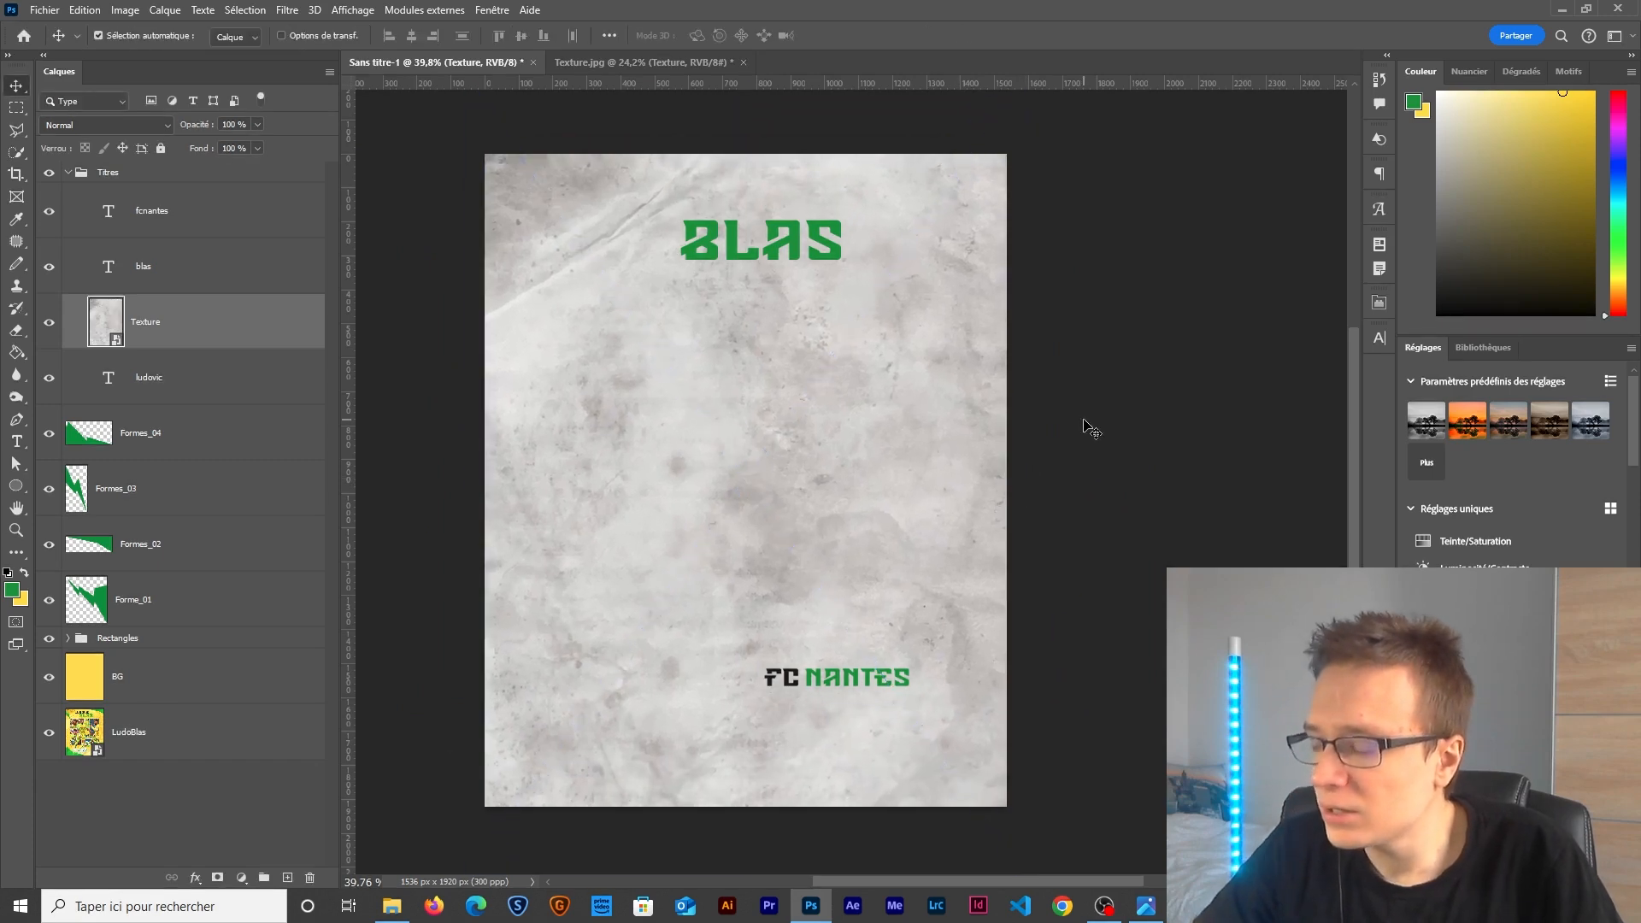
pyautogui.scroll(-2, 854, 487)
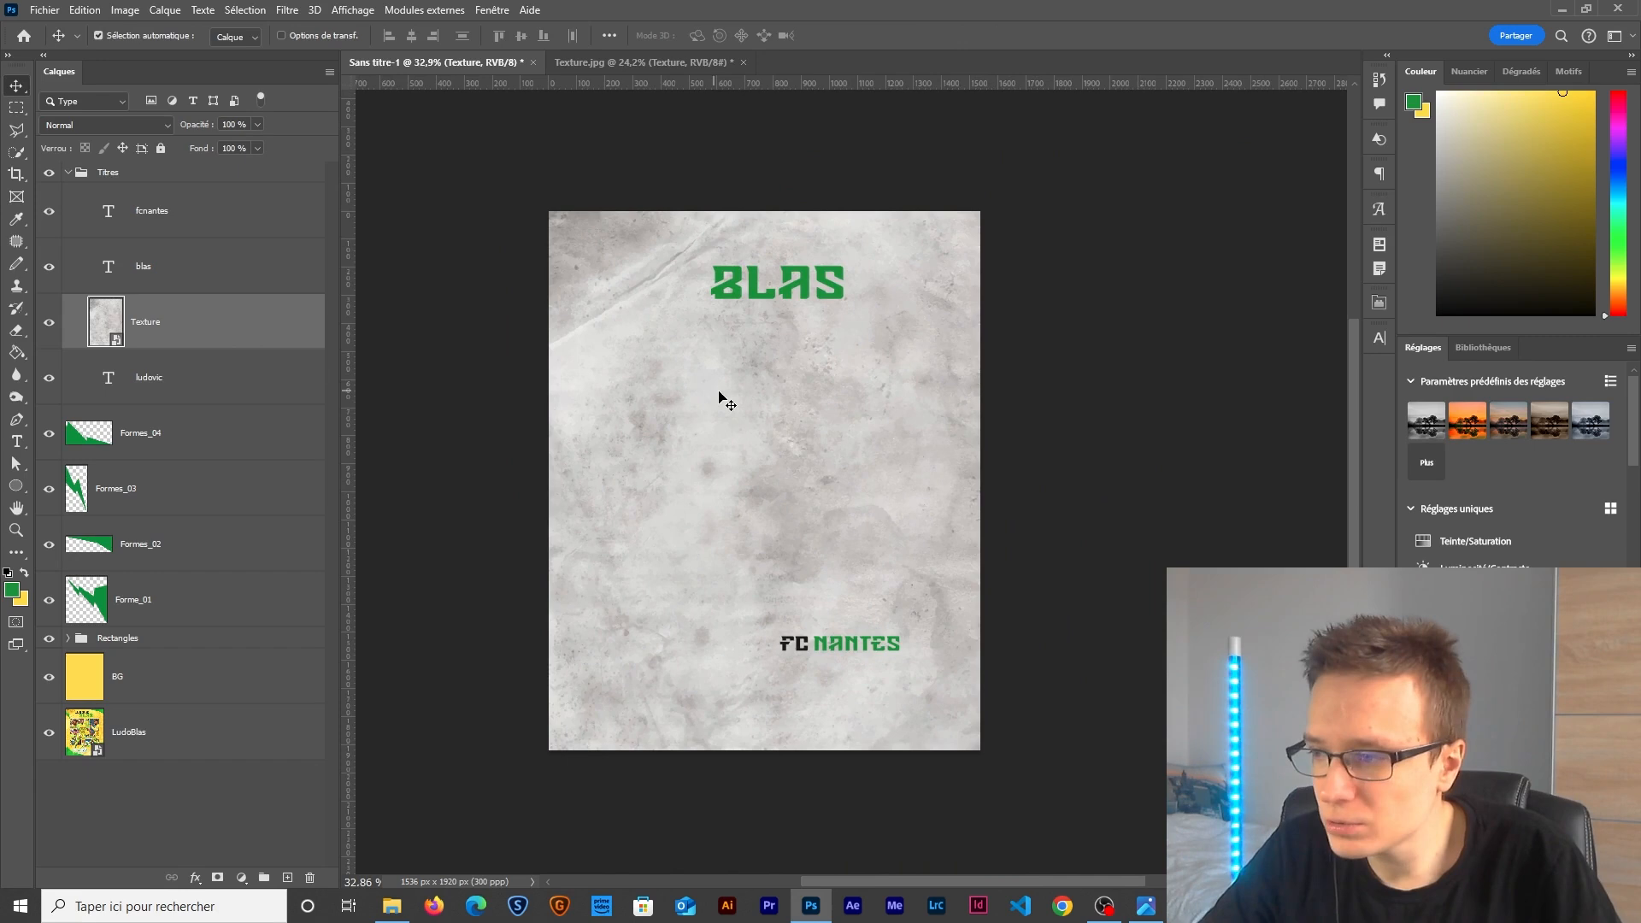
pyautogui.hotkey('ctrl', 't')
pyautogui.moveTo(988, 486)
pyautogui.mouseDown()
pyautogui.moveTo(1025, 487)
pyautogui.moveTo(982, 482)
pyautogui.moveTo(991, 493)
pyautogui.mouseUp()
pyautogui.press('Return')
# Move the Texture layer between the Rectangles group and the BG layer and set its blend mode to Luminosité.
pyautogui.moveTo(171, 321); pyautogui.dragTo(178, 654)
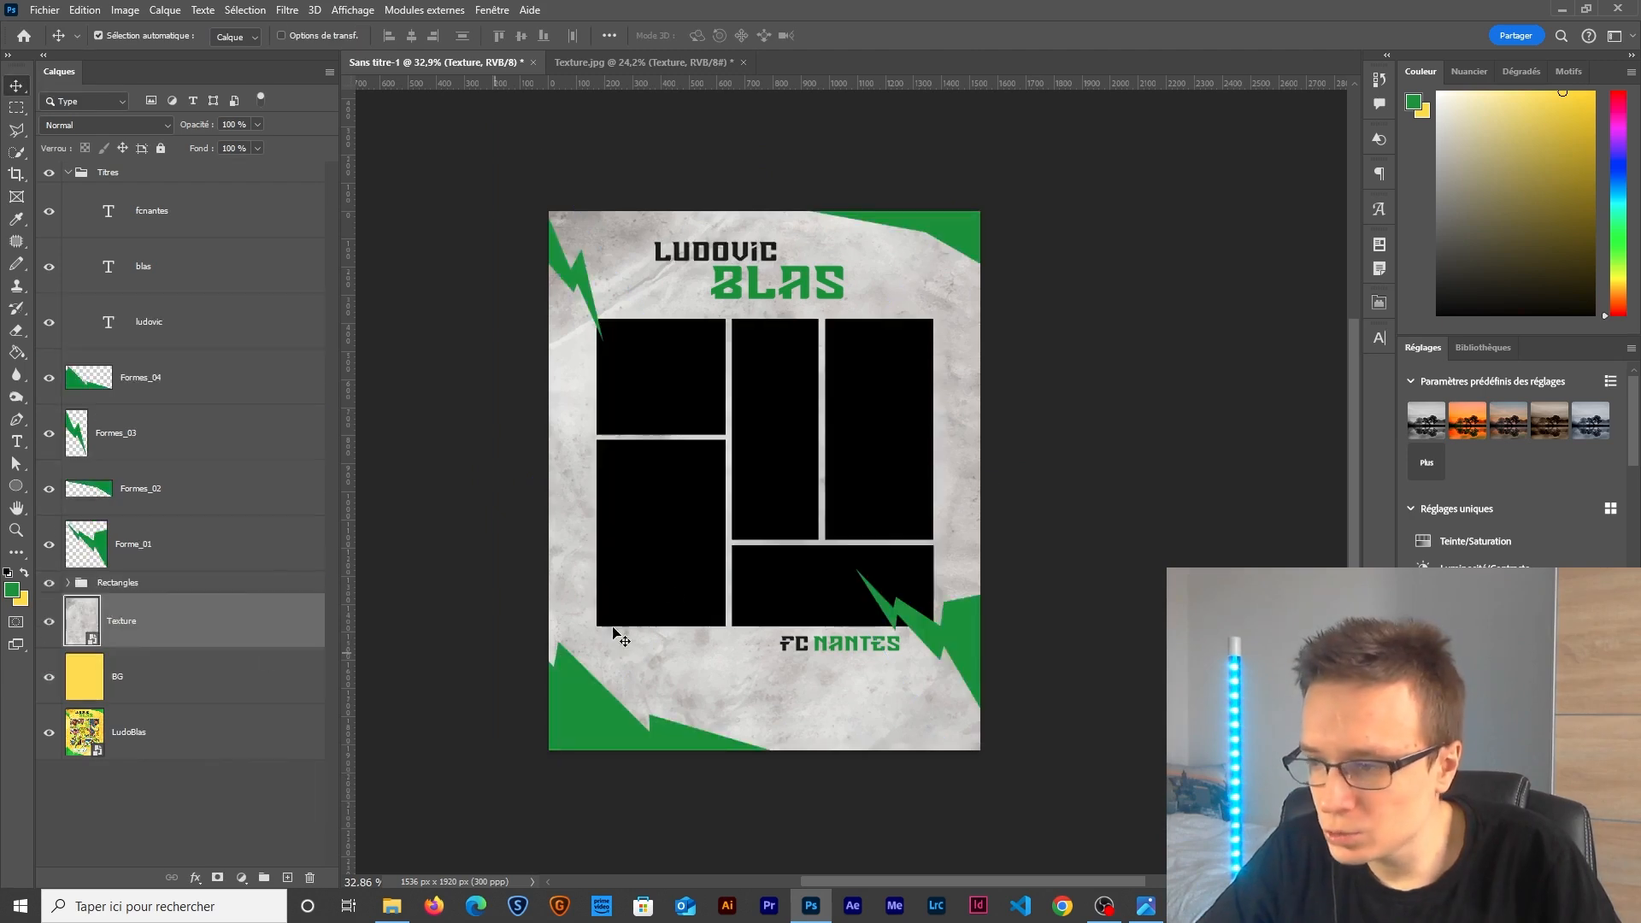
pyautogui.click(94, 126)
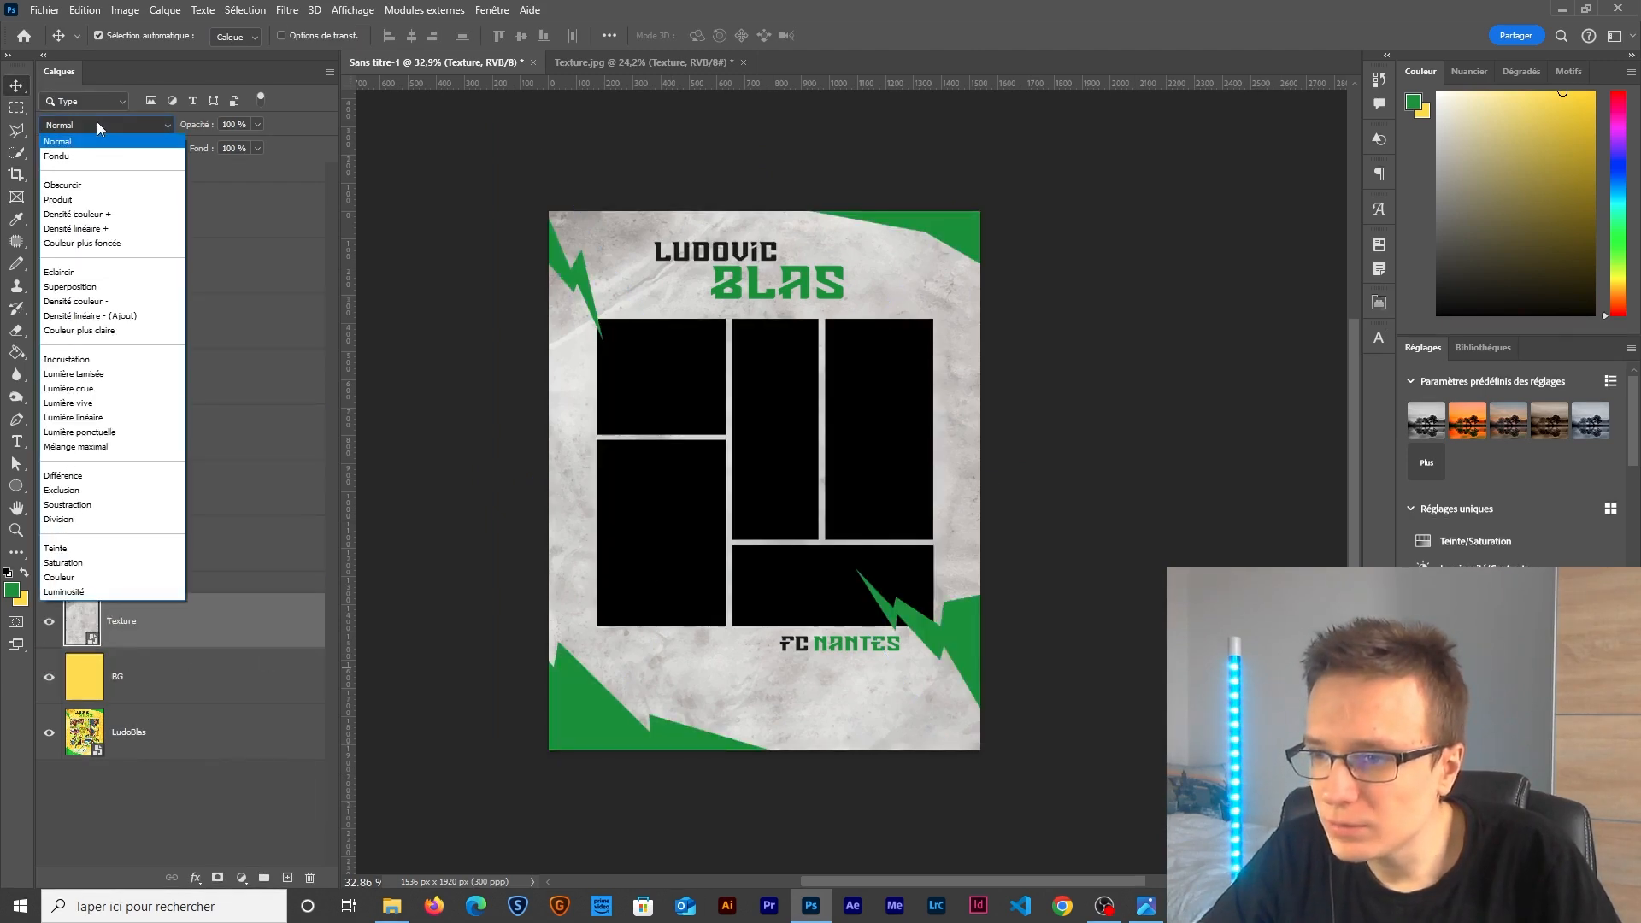
pyautogui.click(84, 592)
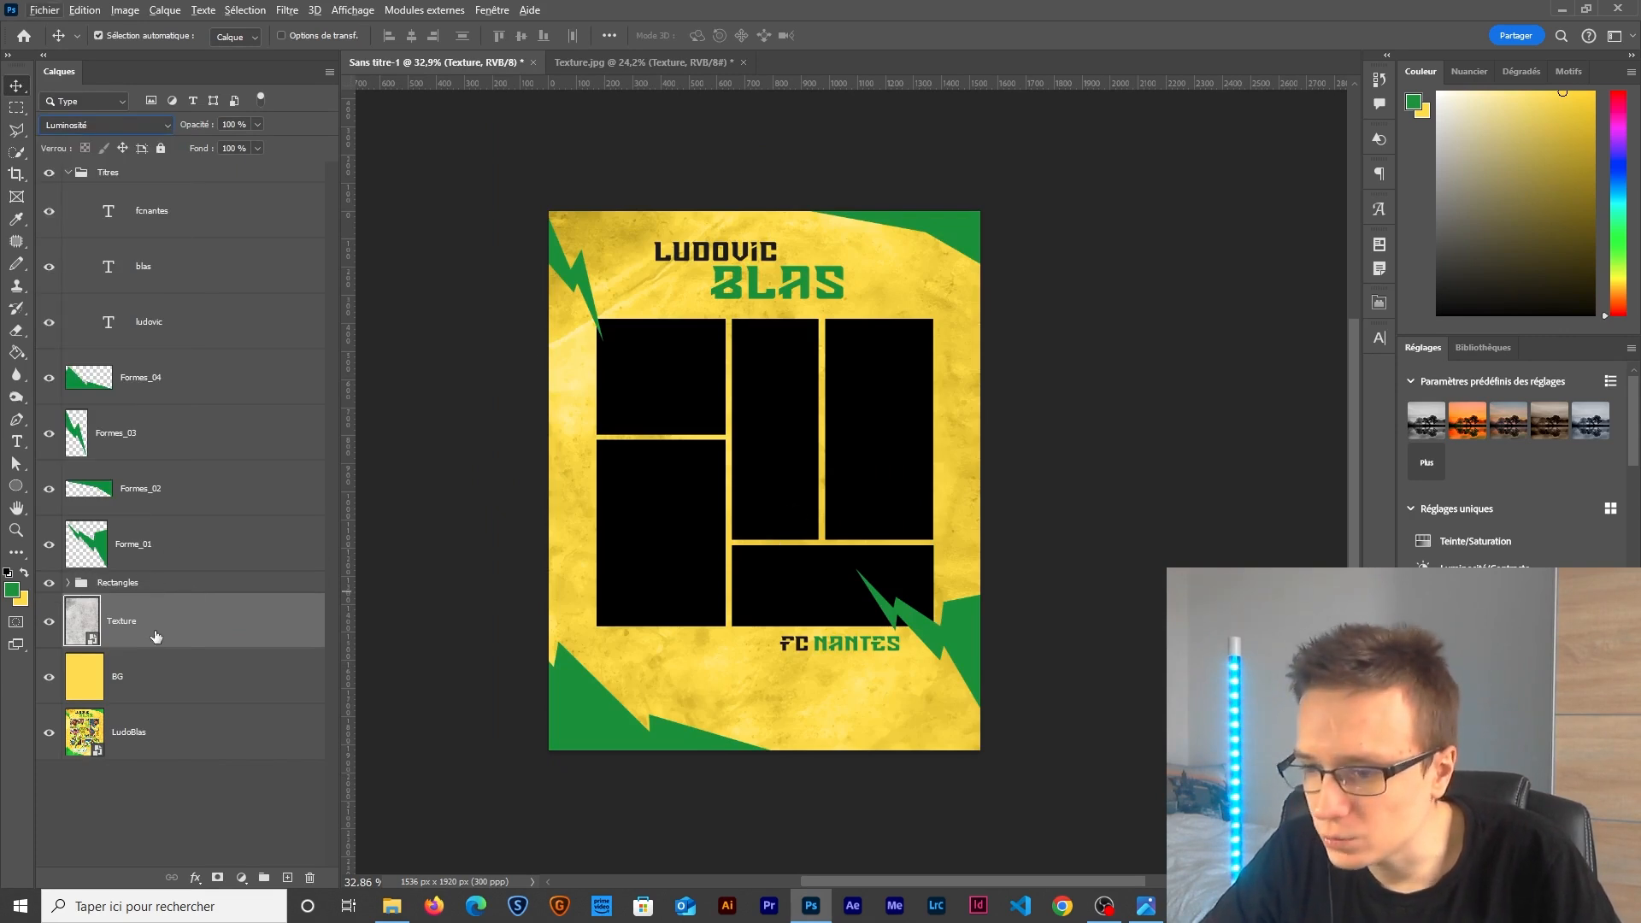
# Group the Texture and BG layers and name the group "Fond".
pyautogui.keyDown('shift'); pyautogui.click(148, 676); pyautogui.keyUp('shift')
pyautogui.hotkey('ctrl', 'g')
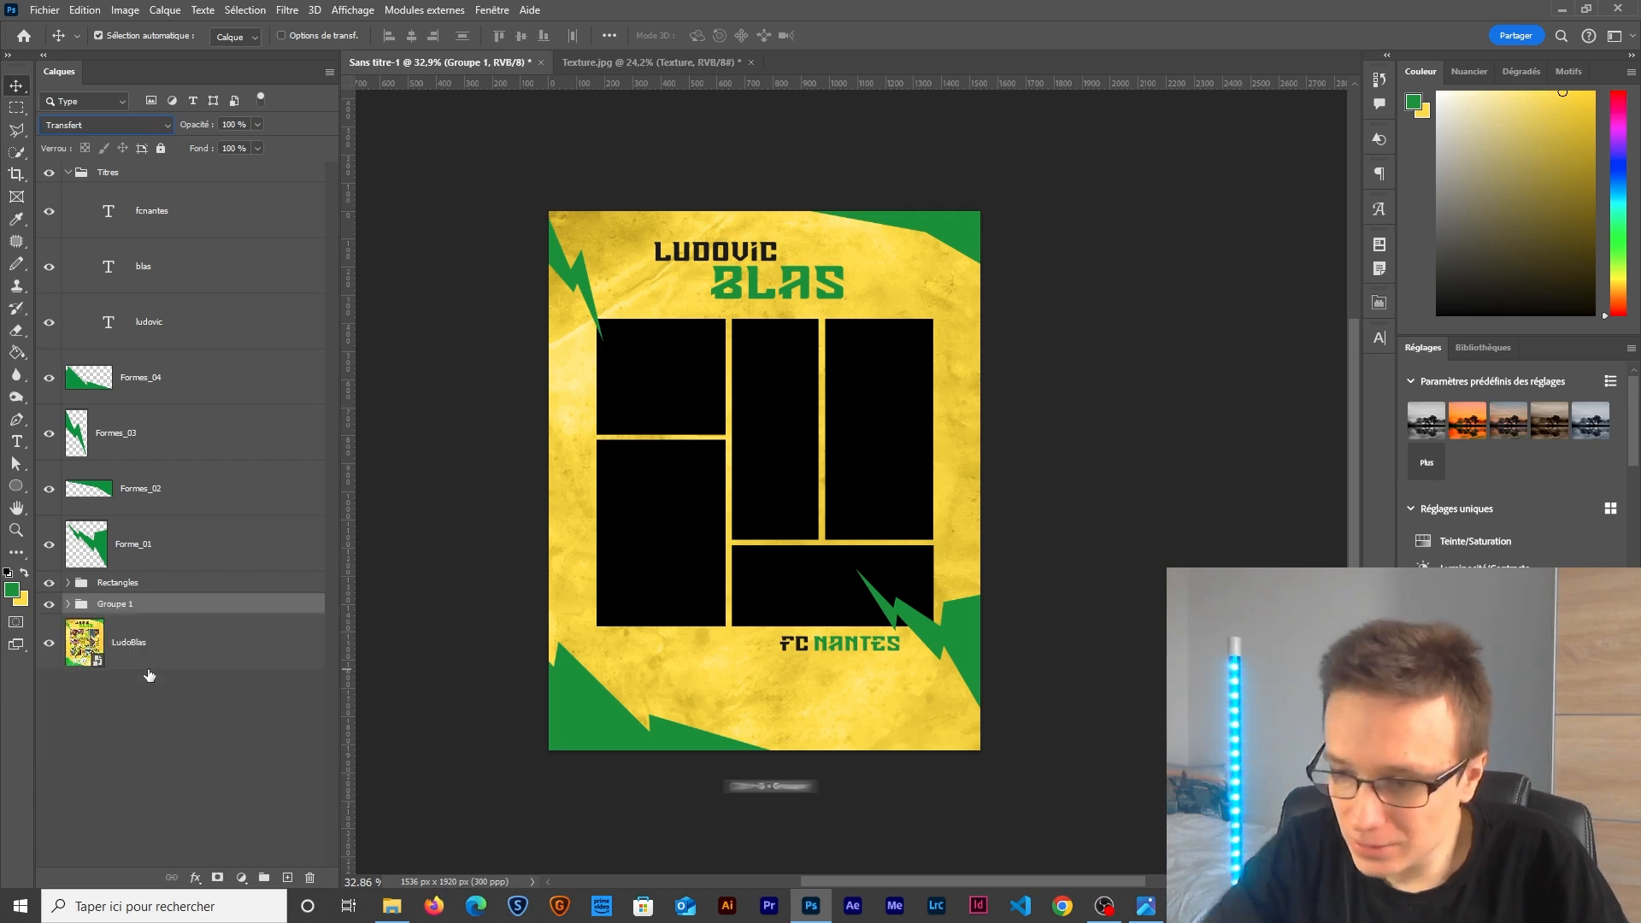
pyautogui.doubleClick(110, 603)
pyautogui.write('Fond')
# Group the four green shape layers, Forme_01 to Formes_04, under the name "Formes".
pyautogui.click(221, 551)
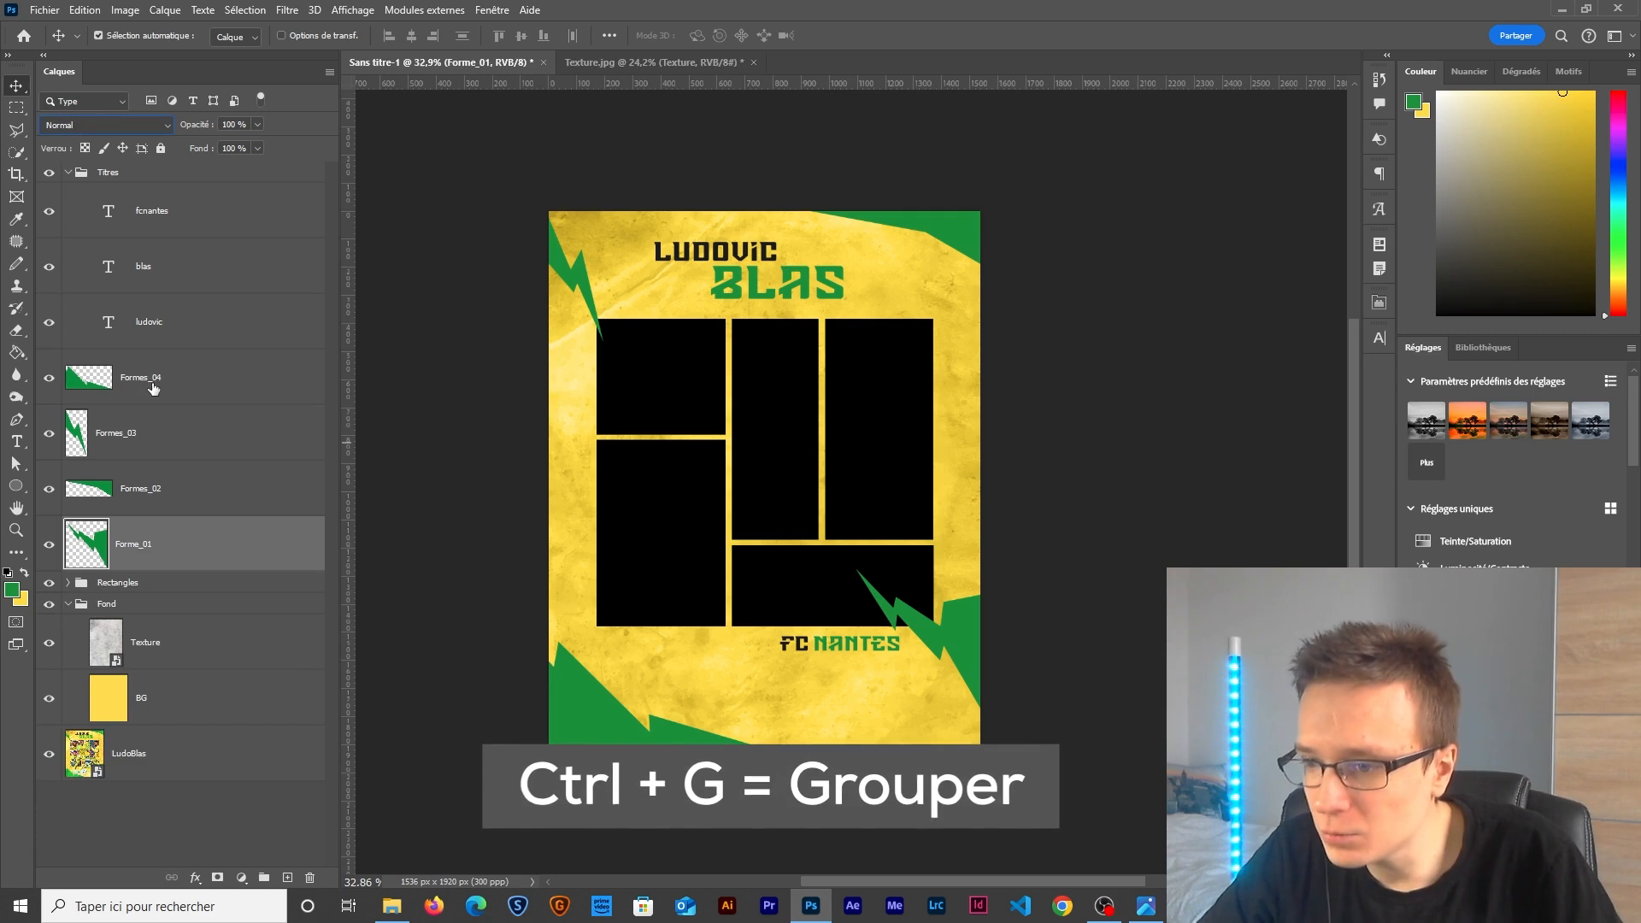
pyautogui.keyDown('shift'); pyautogui.click(153, 389); pyautogui.keyUp('shift')
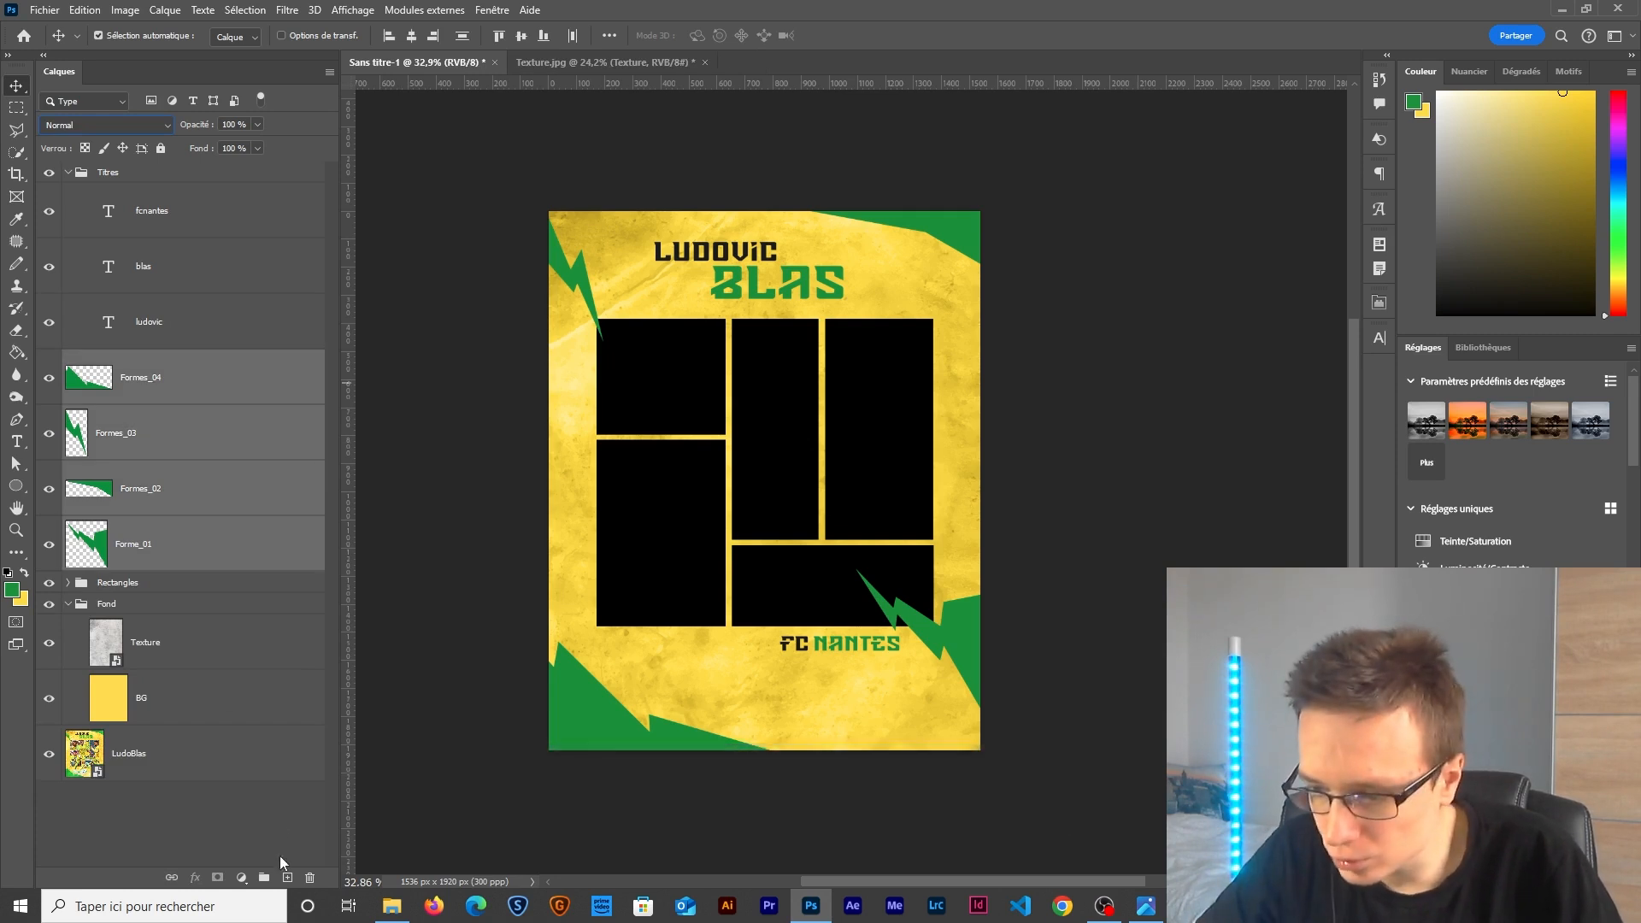
pyautogui.click(265, 878)
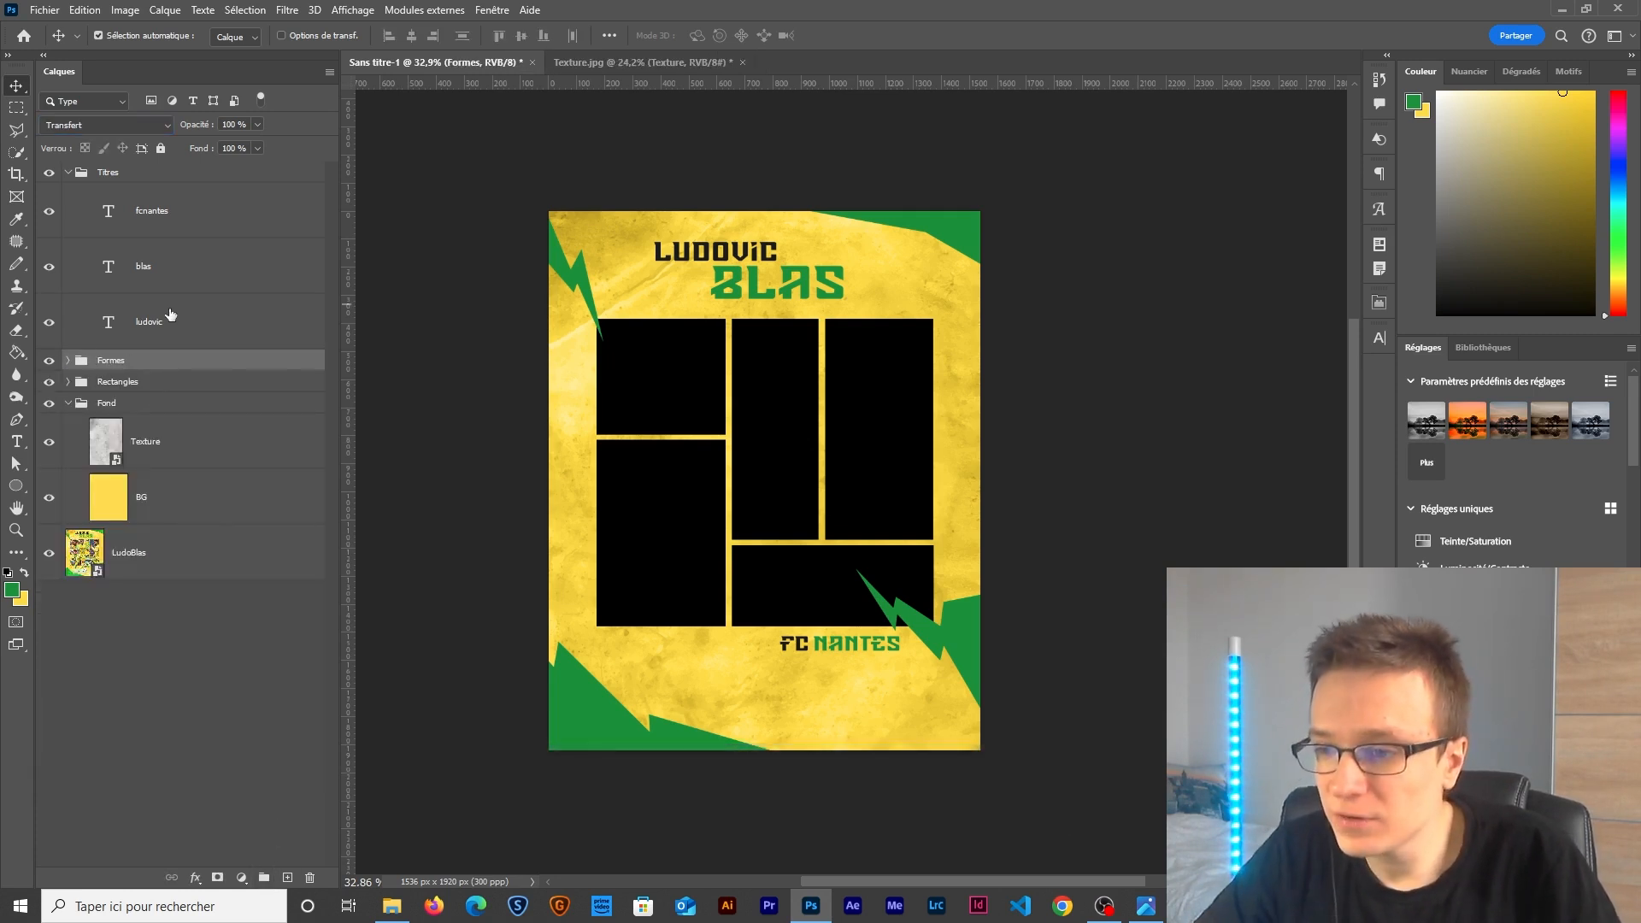
pyautogui.click(67, 360)
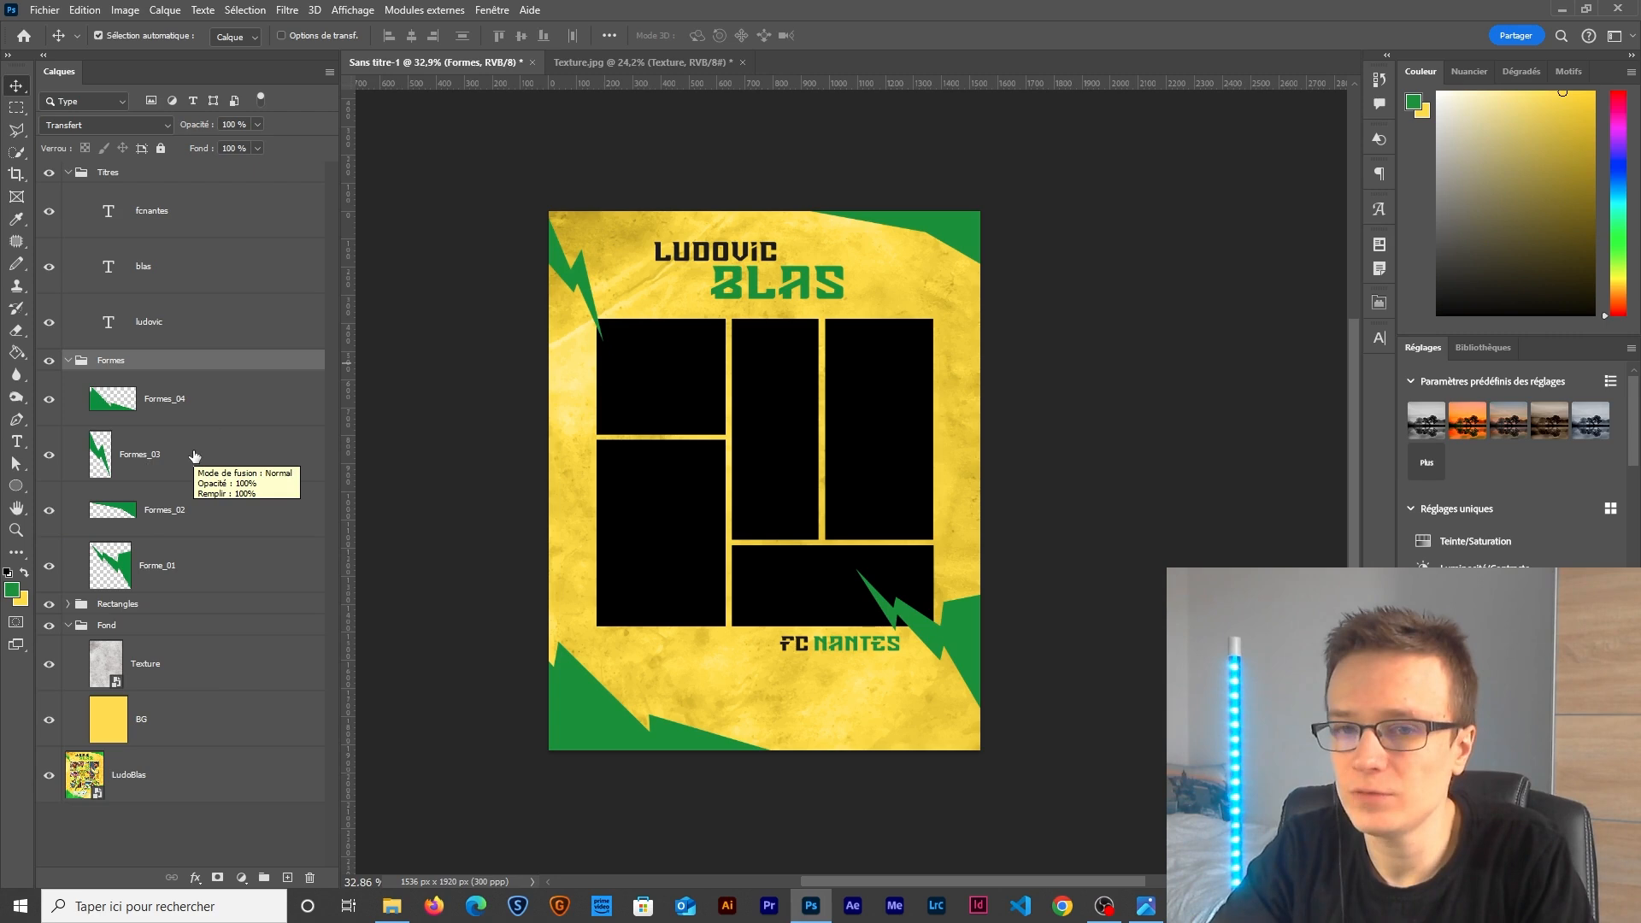
pyautogui.click(51, 458)
pyautogui.click(53, 459)
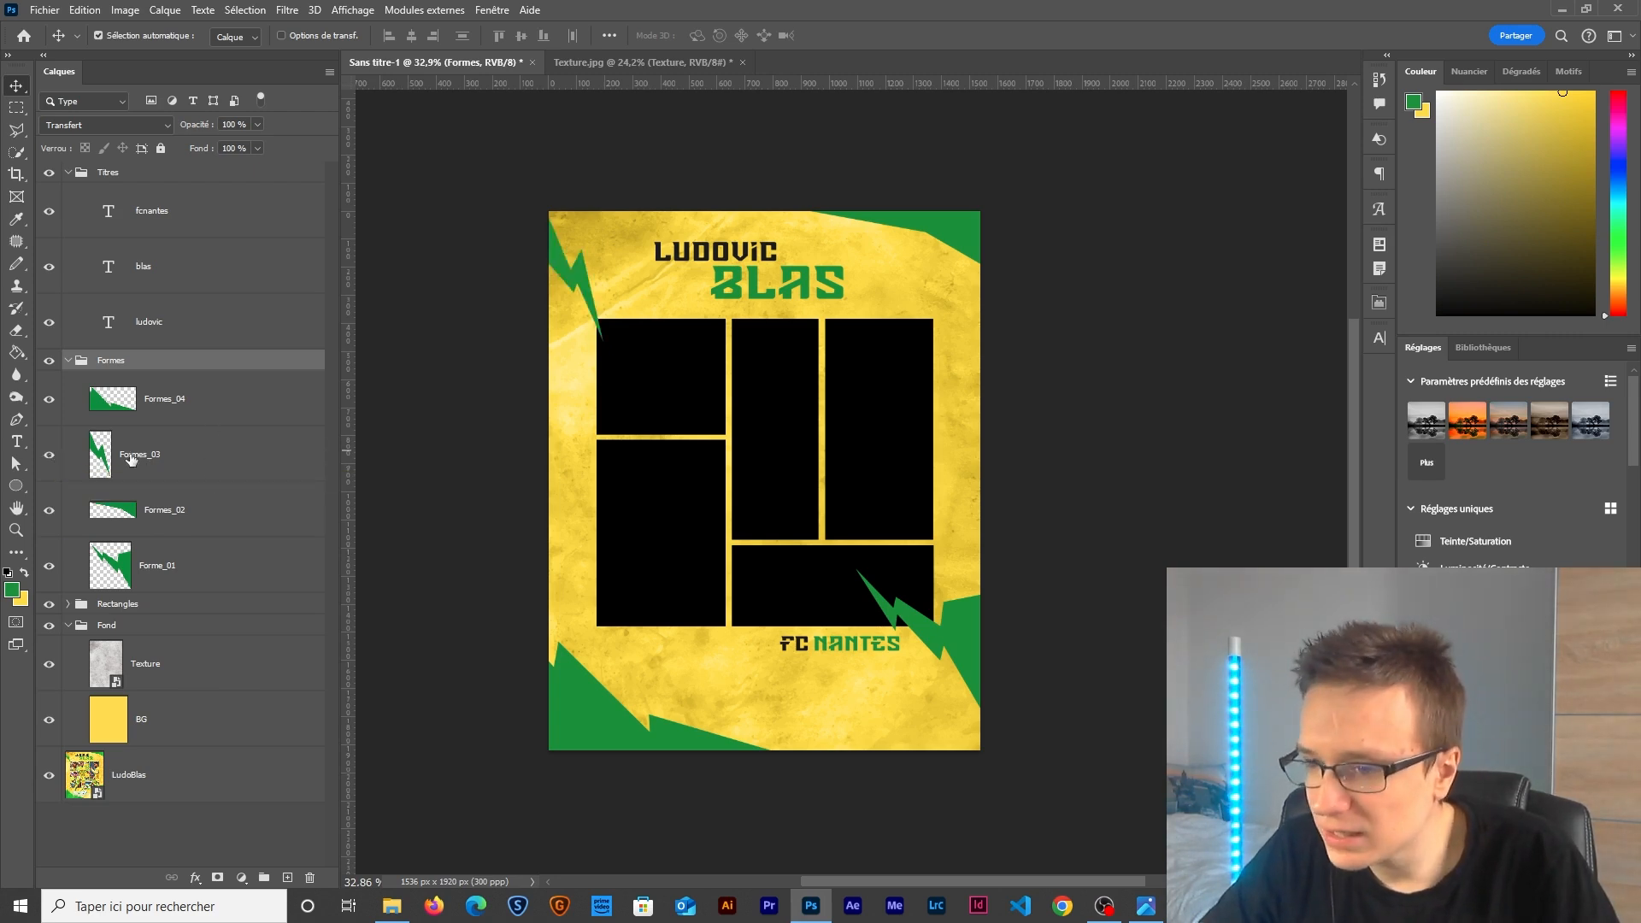
pyautogui.scroll(3, 559, 377)
pyautogui.scroll(-2, 558, 376)
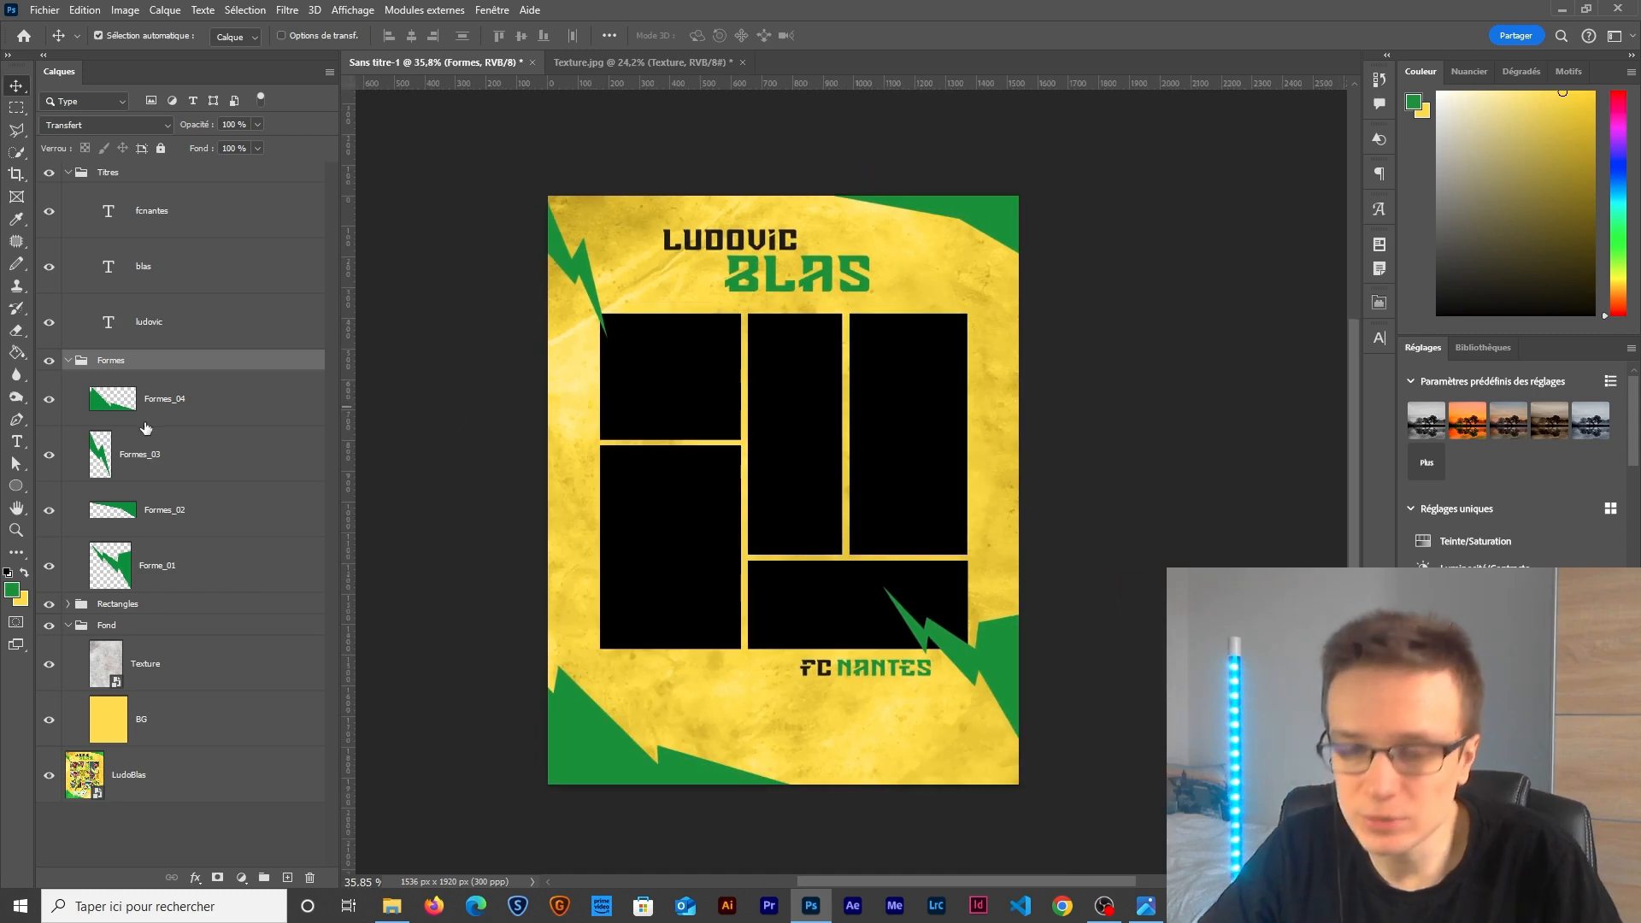
# Group the blas and ludovic text layers inside Titres and name the group "Nom".
pyautogui.click(154, 210)
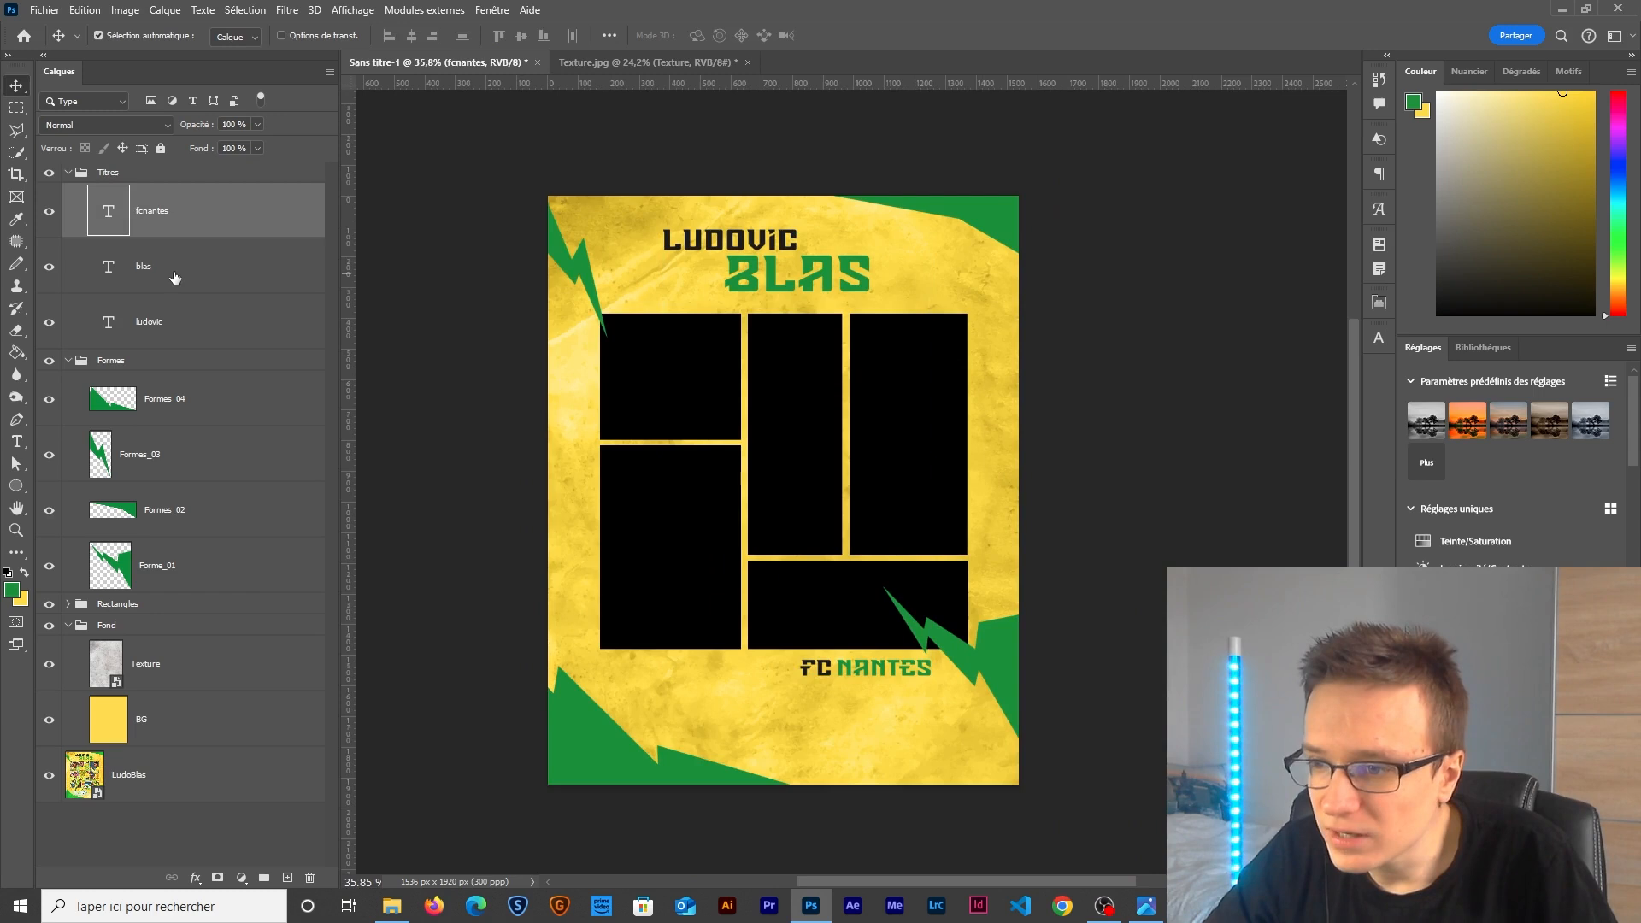
pyautogui.click(175, 269)
pyautogui.keyDown('shift'); pyautogui.click(176, 321); pyautogui.keyUp('shift')
pyautogui.hotkey('ctrl', 'g')
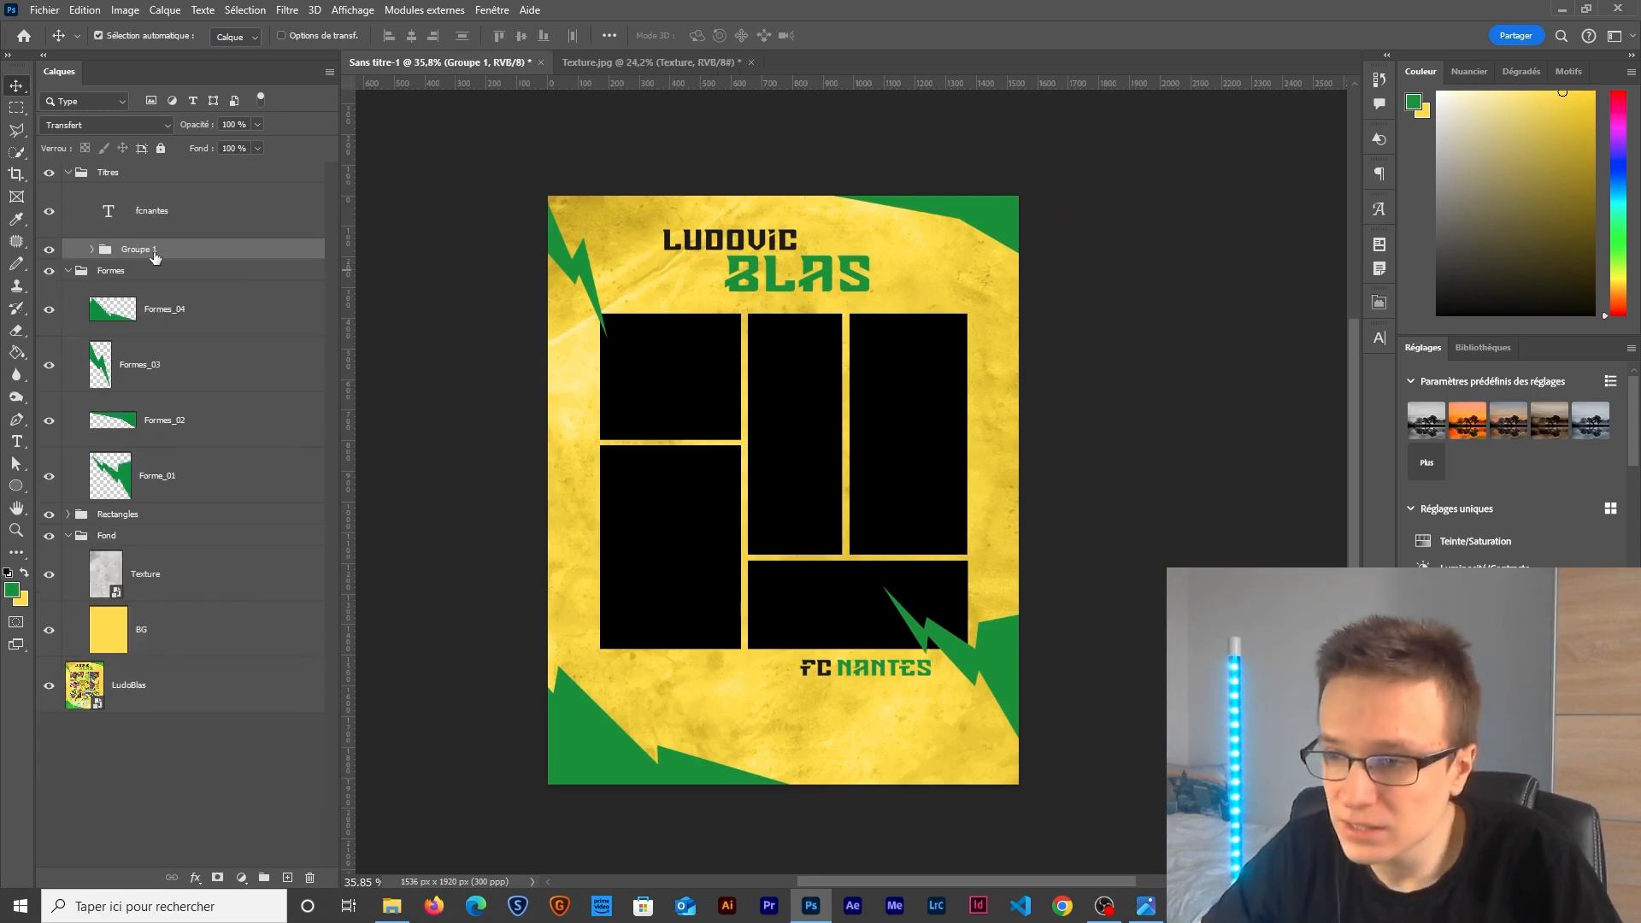
pyautogui.write('Nom')
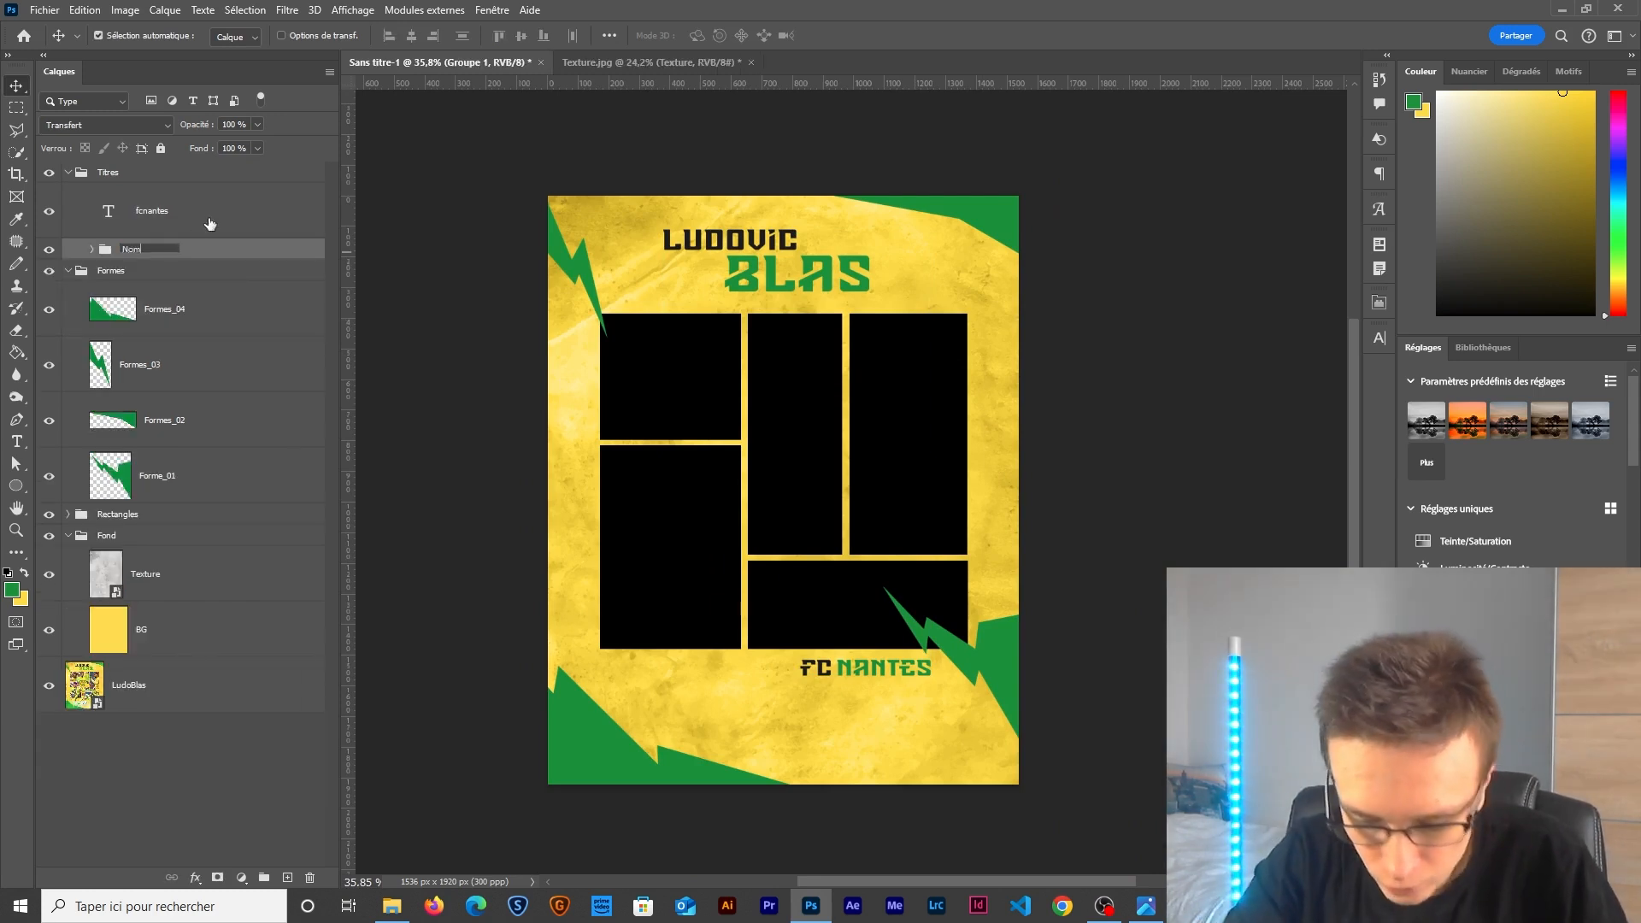
# Shift the Nom title group slightly with a free transform and collapse the Titres and Formes groups.
pyautogui.hotkey('ctrl', 't')
pyautogui.moveTo(865, 261); pyautogui.dragTo(870, 262)
pyautogui.press('Return')
pyautogui.hotkey('ctrl', '0')
pyautogui.click(67, 172)
pyautogui.click(68, 193)
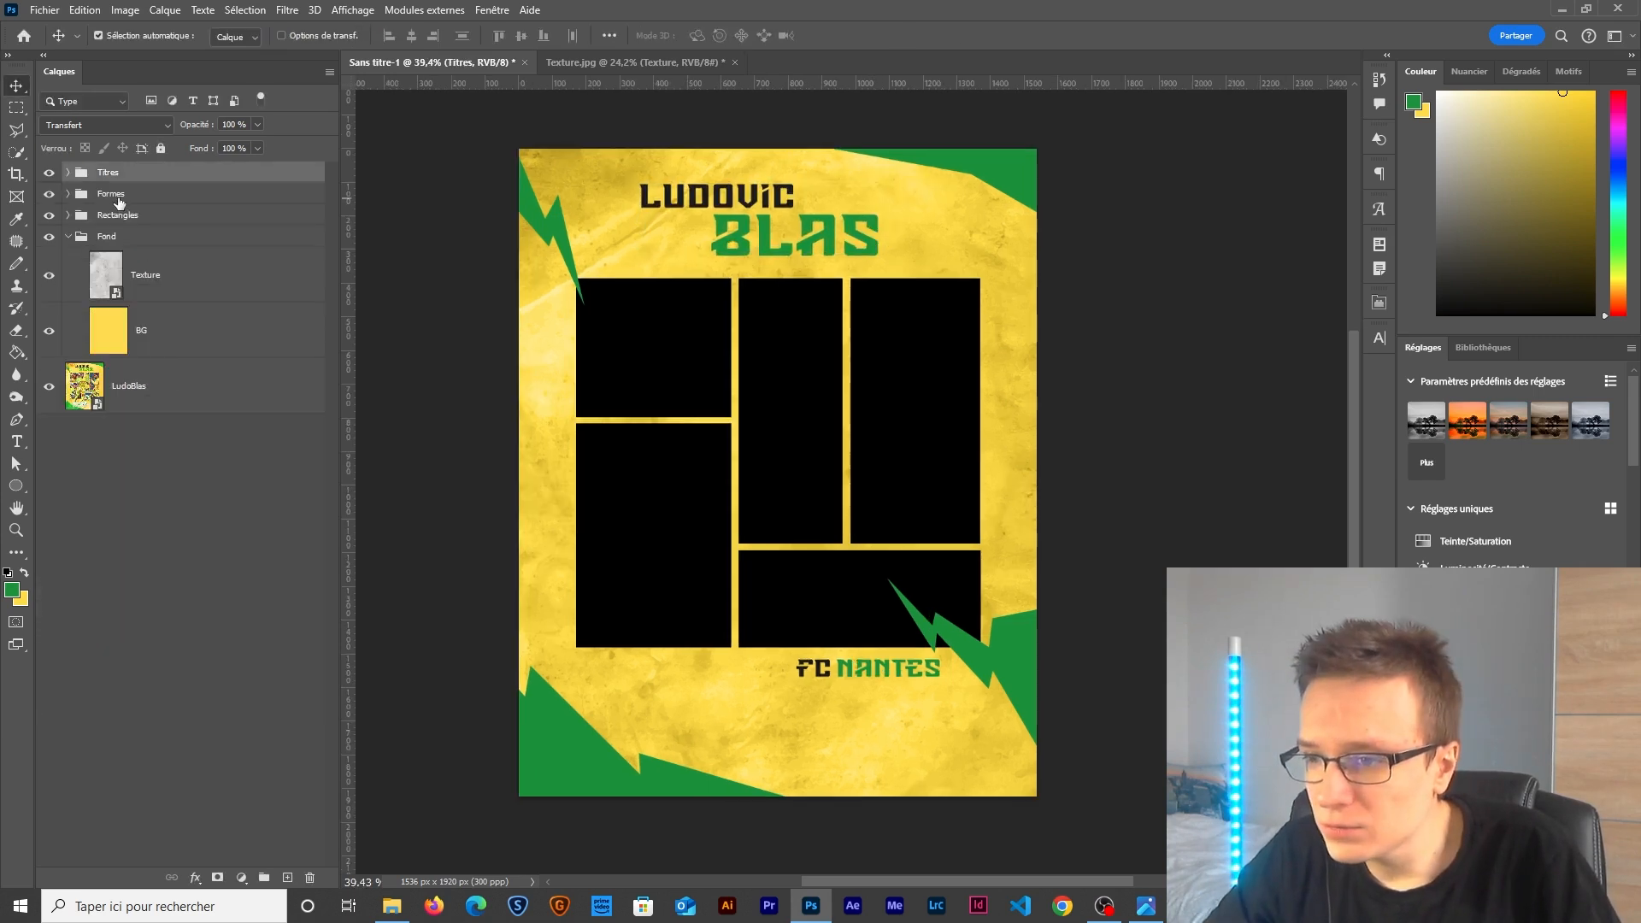
# Duplicate the Texture layer, place the copy directly above the Formes group and clip it to that group.
pyautogui.click(176, 285)
pyautogui.hotkey('ctrl', 'j')
pyautogui.moveTo(210, 294); pyautogui.dragTo(129, 183)
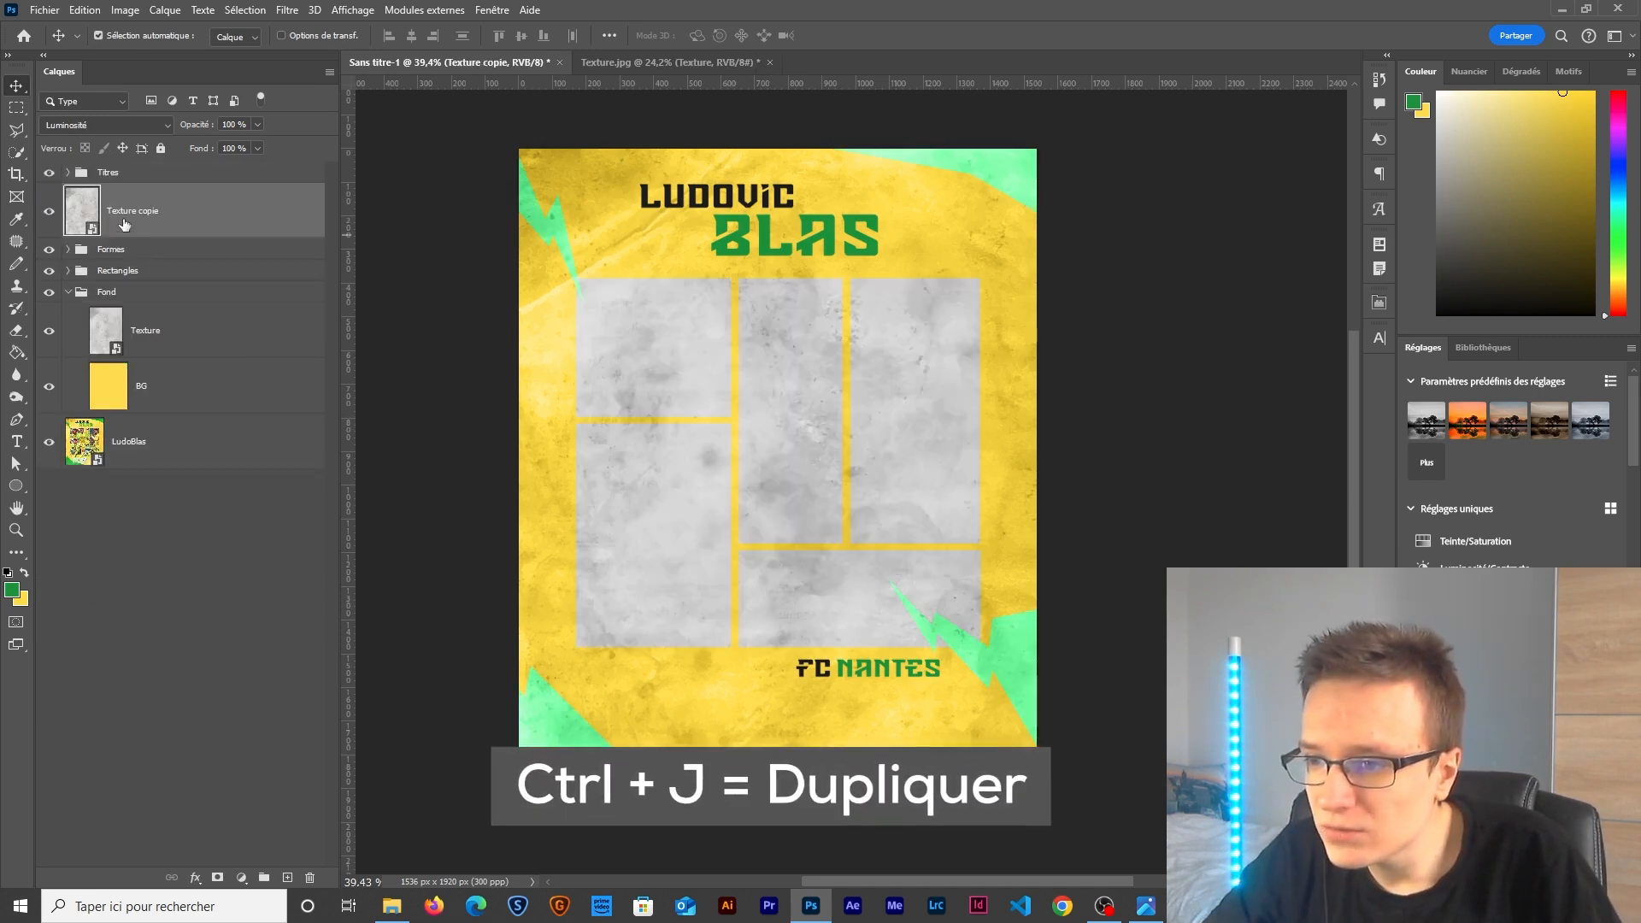
pyautogui.rightClick(177, 226)
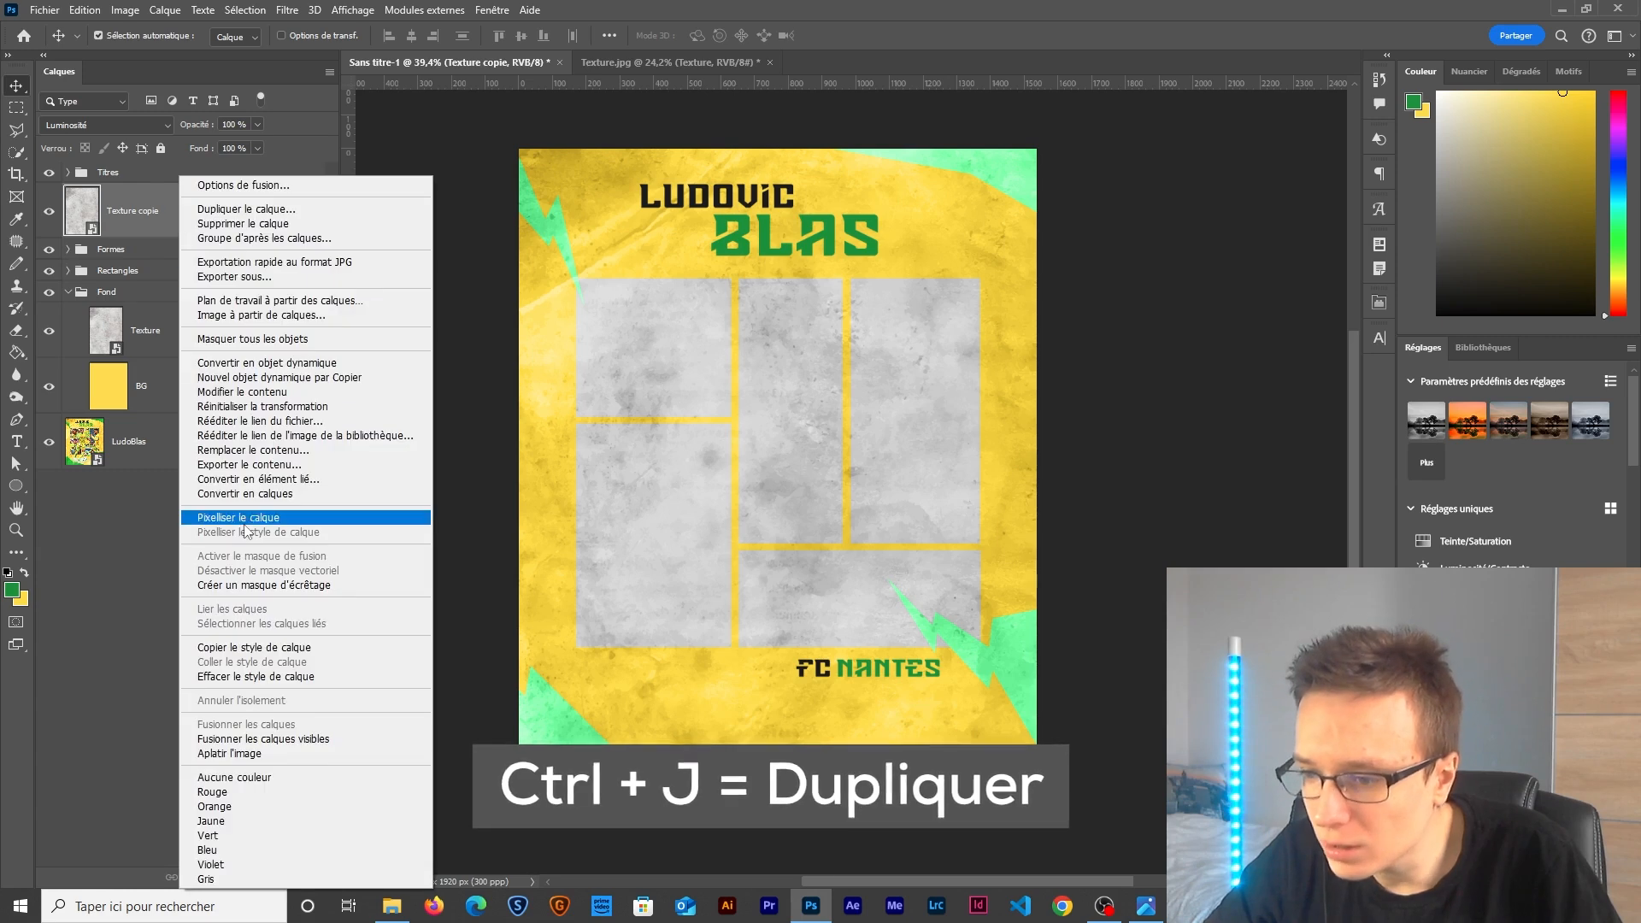
pyautogui.click(263, 585)
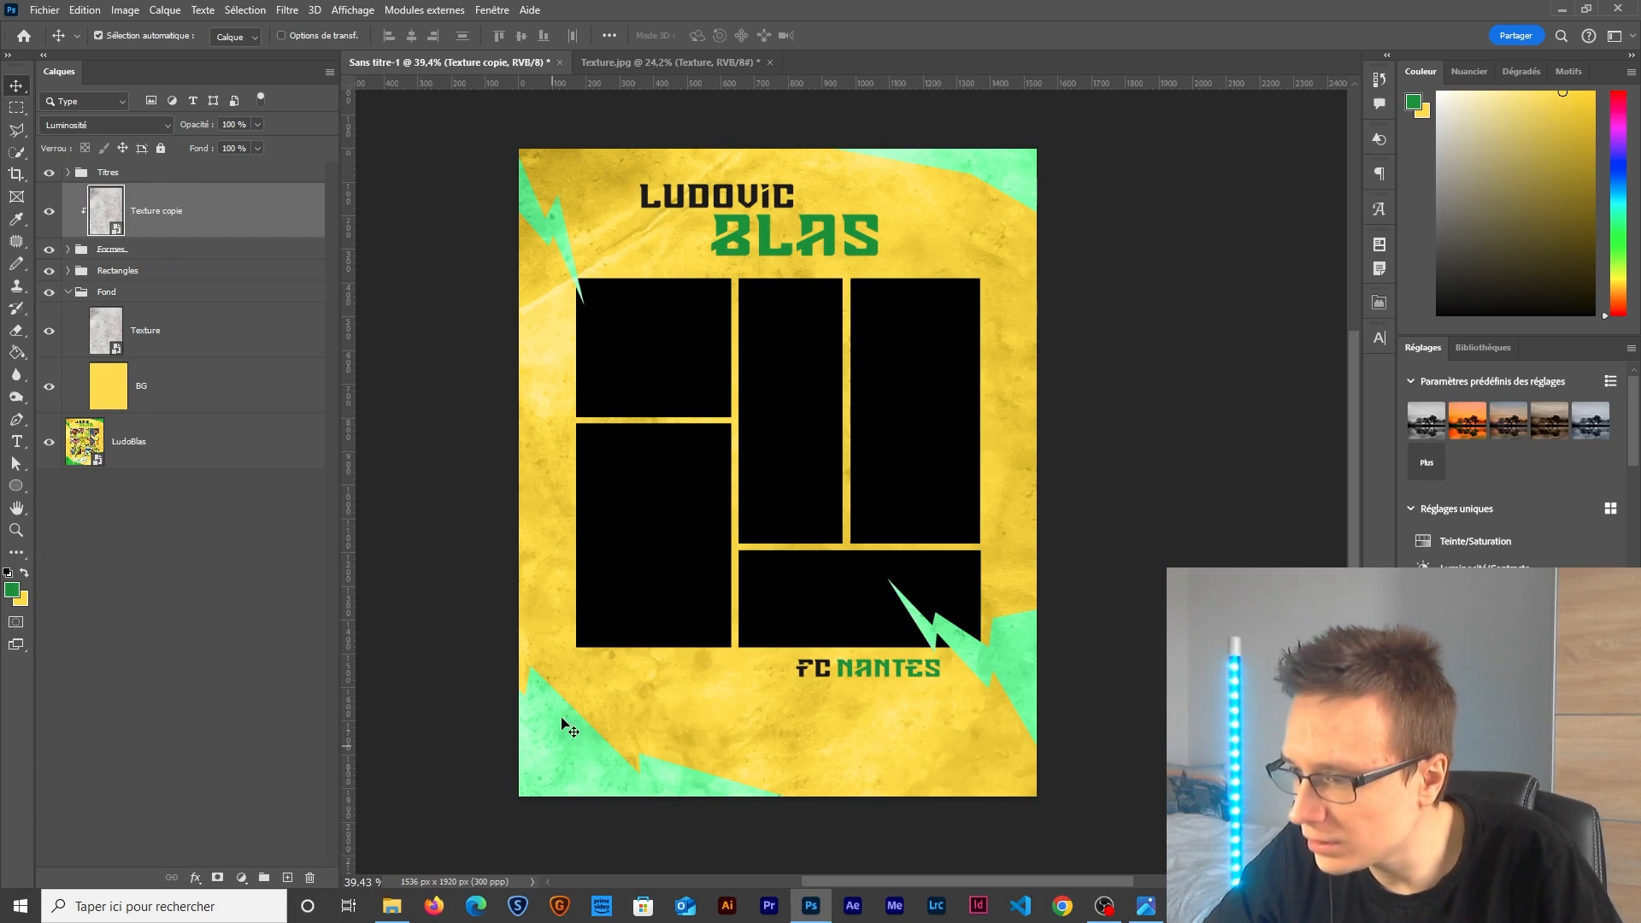
# Try Lumière tamisée on the clipped texture copy, compare with the LudoBlas reference layer and set the copy's blend mode to Incrustation.
pyautogui.click(89, 126)
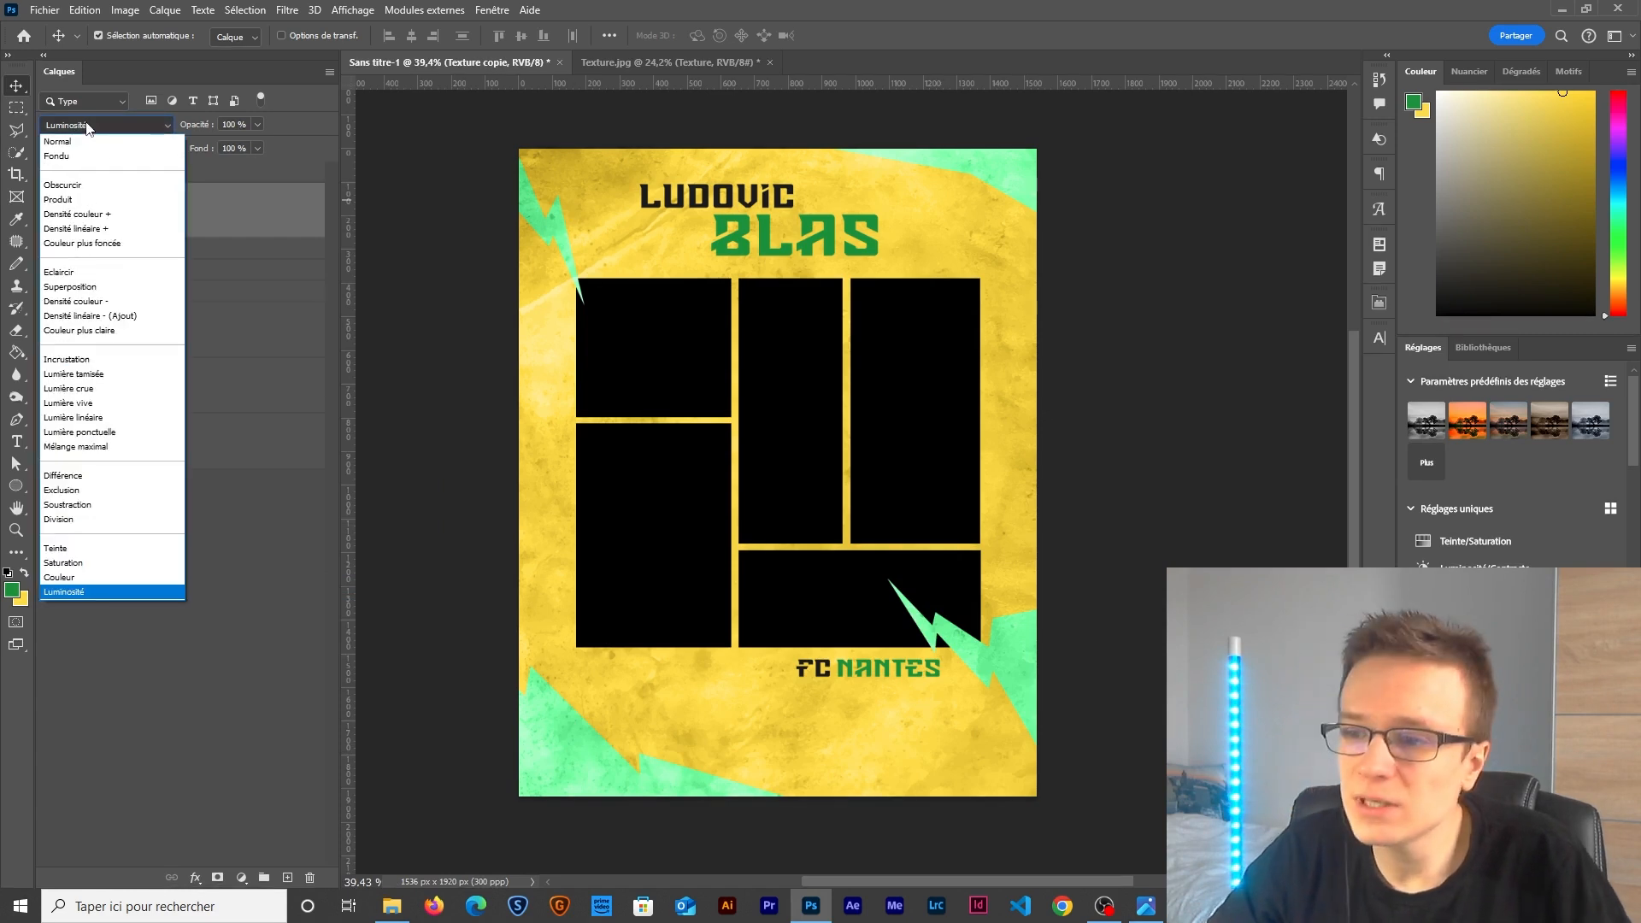
pyautogui.click(87, 373)
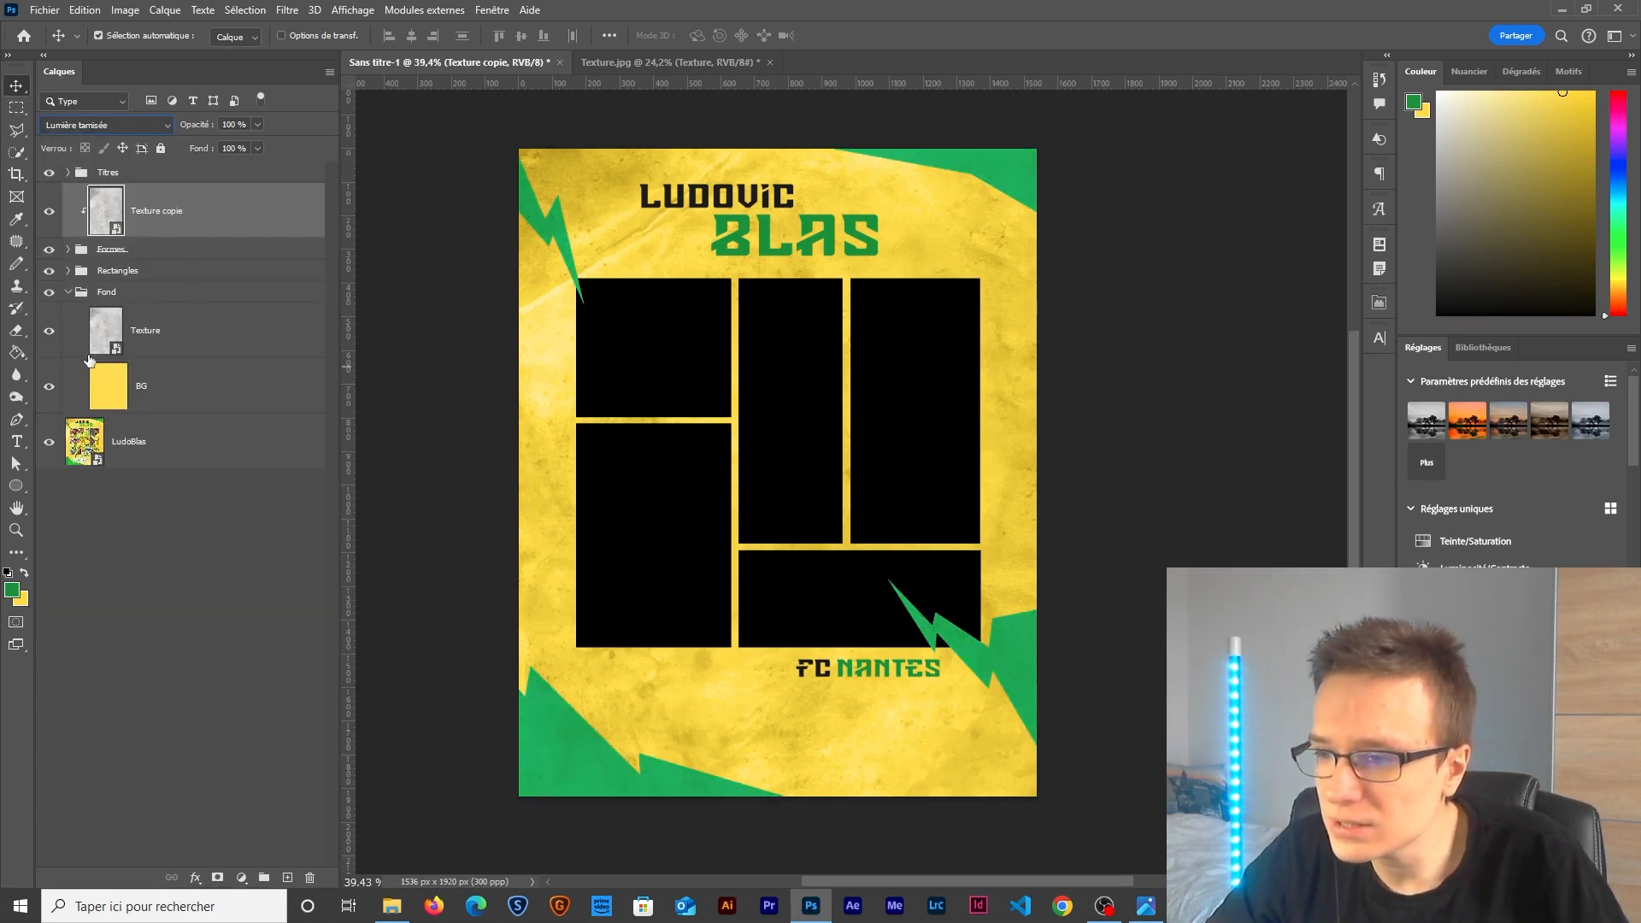
pyautogui.keyDown('alt'); pyautogui.click(49, 441); pyautogui.keyUp('alt')
pyautogui.keyDown('alt'); pyautogui.click(49, 442); pyautogui.keyUp('alt')
pyautogui.scroll(-1, 622, 245)
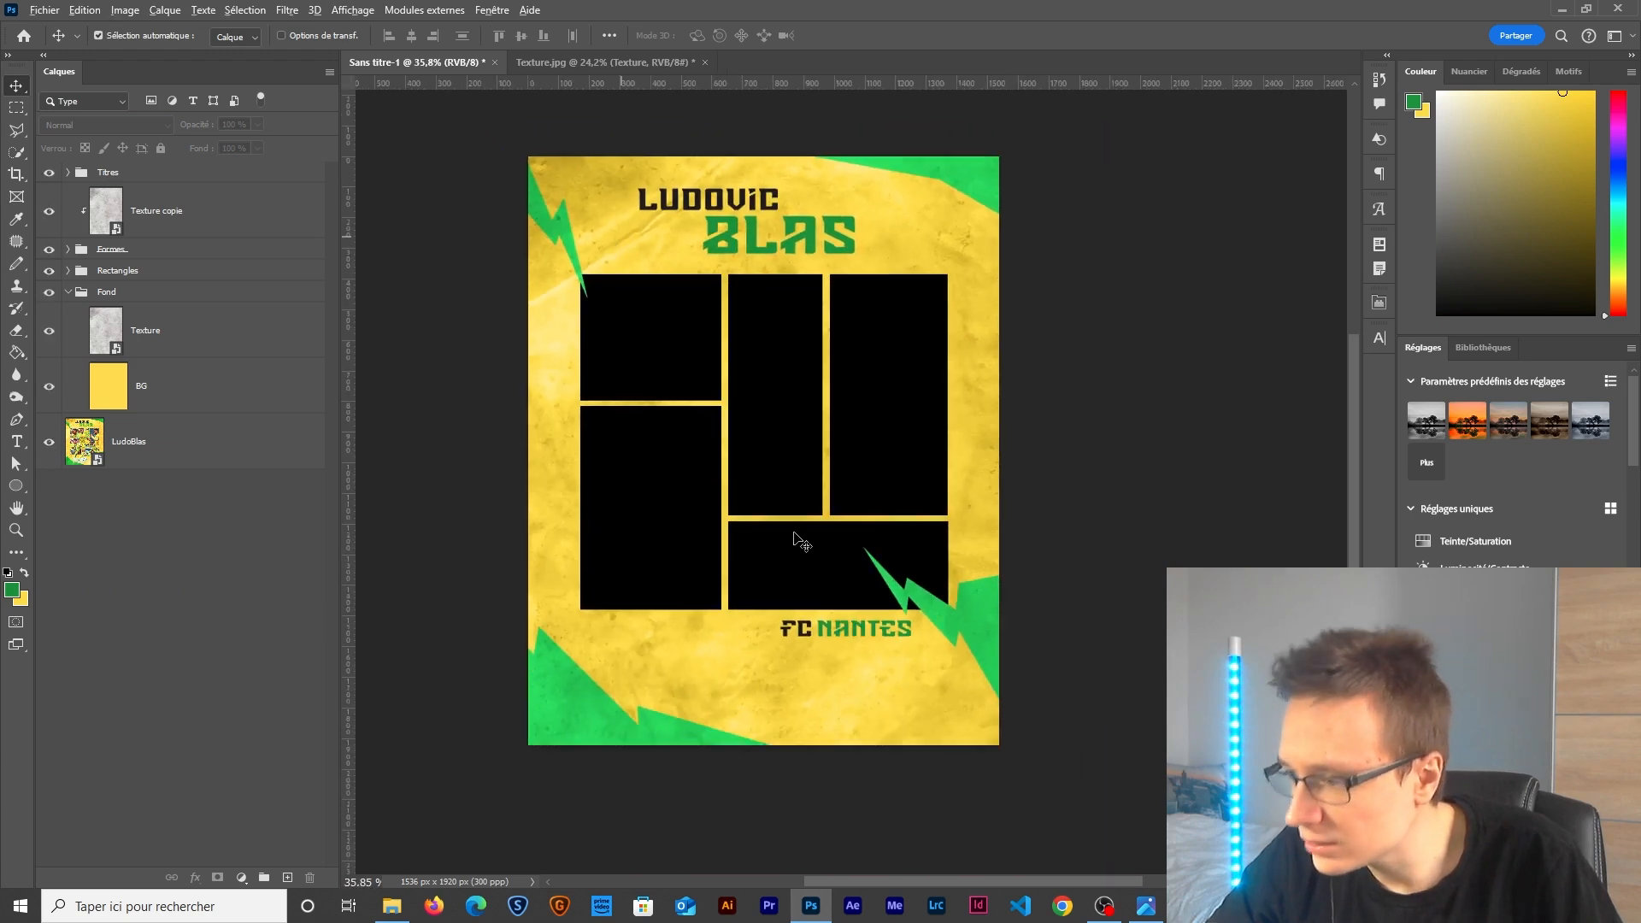
pyautogui.scroll(1, 795, 535)
pyautogui.scroll(-2, 795, 537)
pyautogui.click(219, 220)
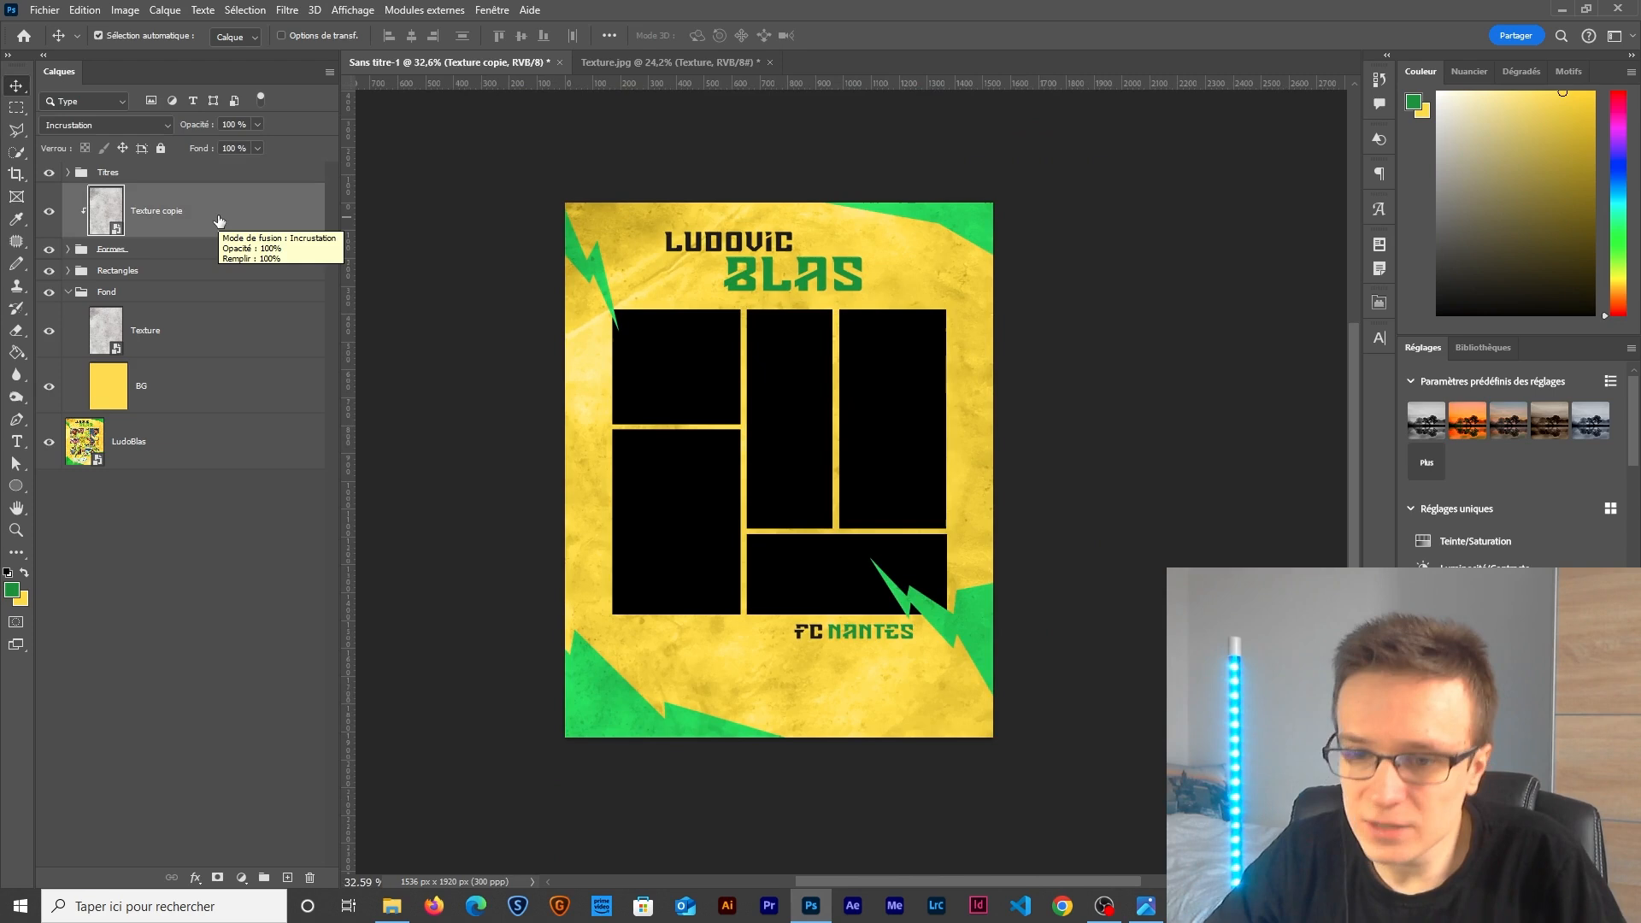
# Apply Levels to the clipped texture copy with a black input level of 86 and compare the shapes with and without the filter.
pyautogui.click(127, 10)
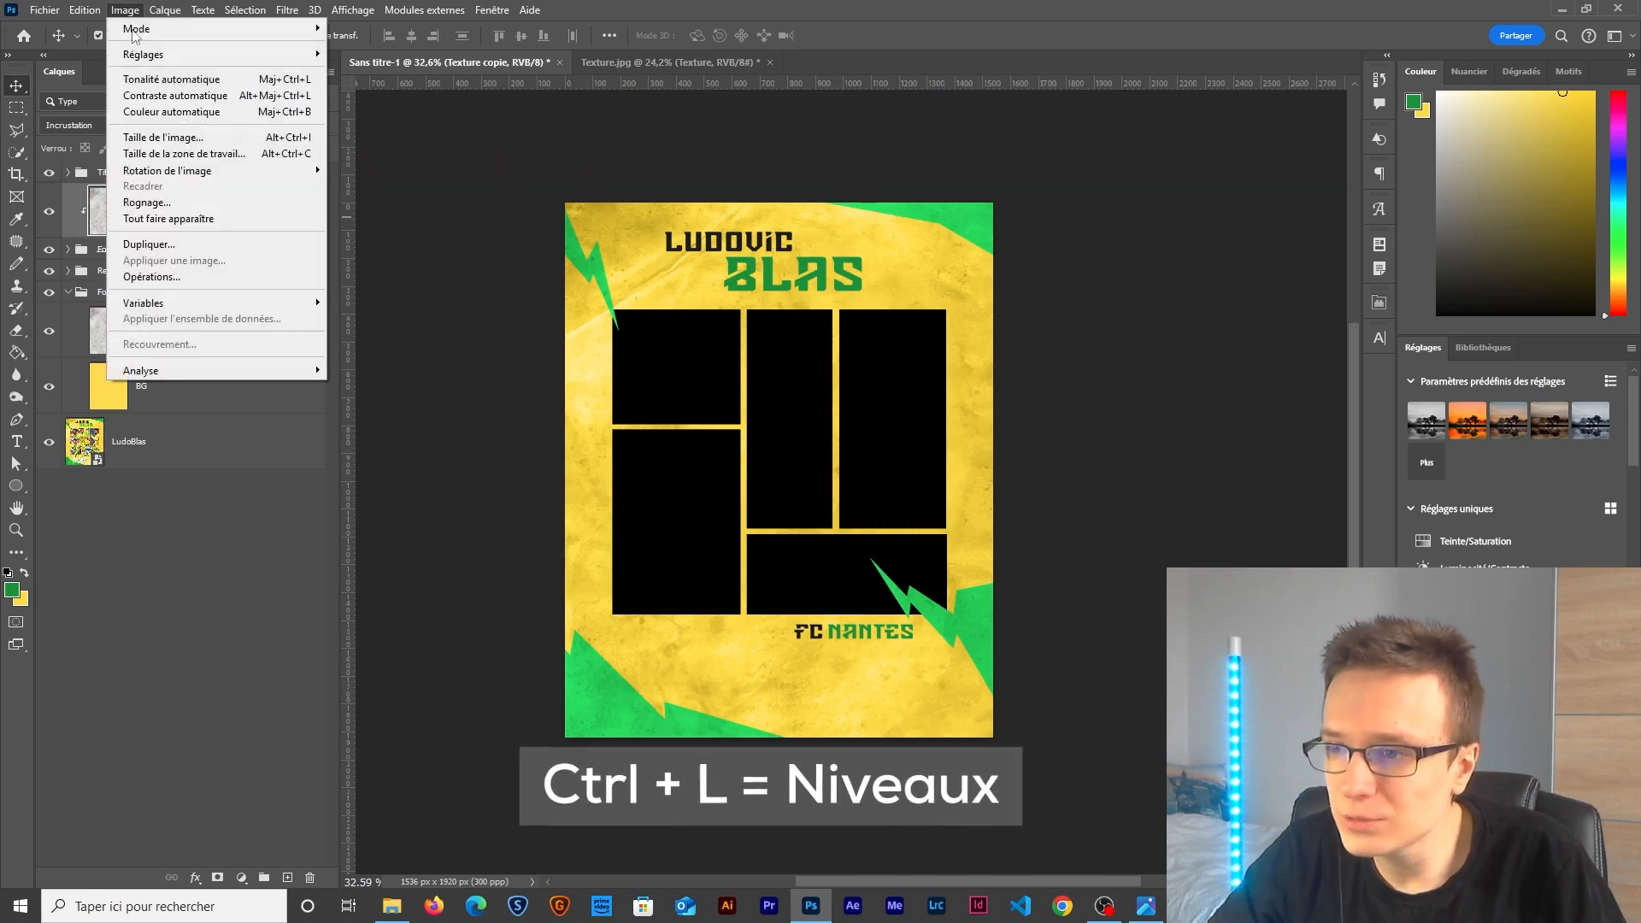
pyautogui.moveTo(142, 54)
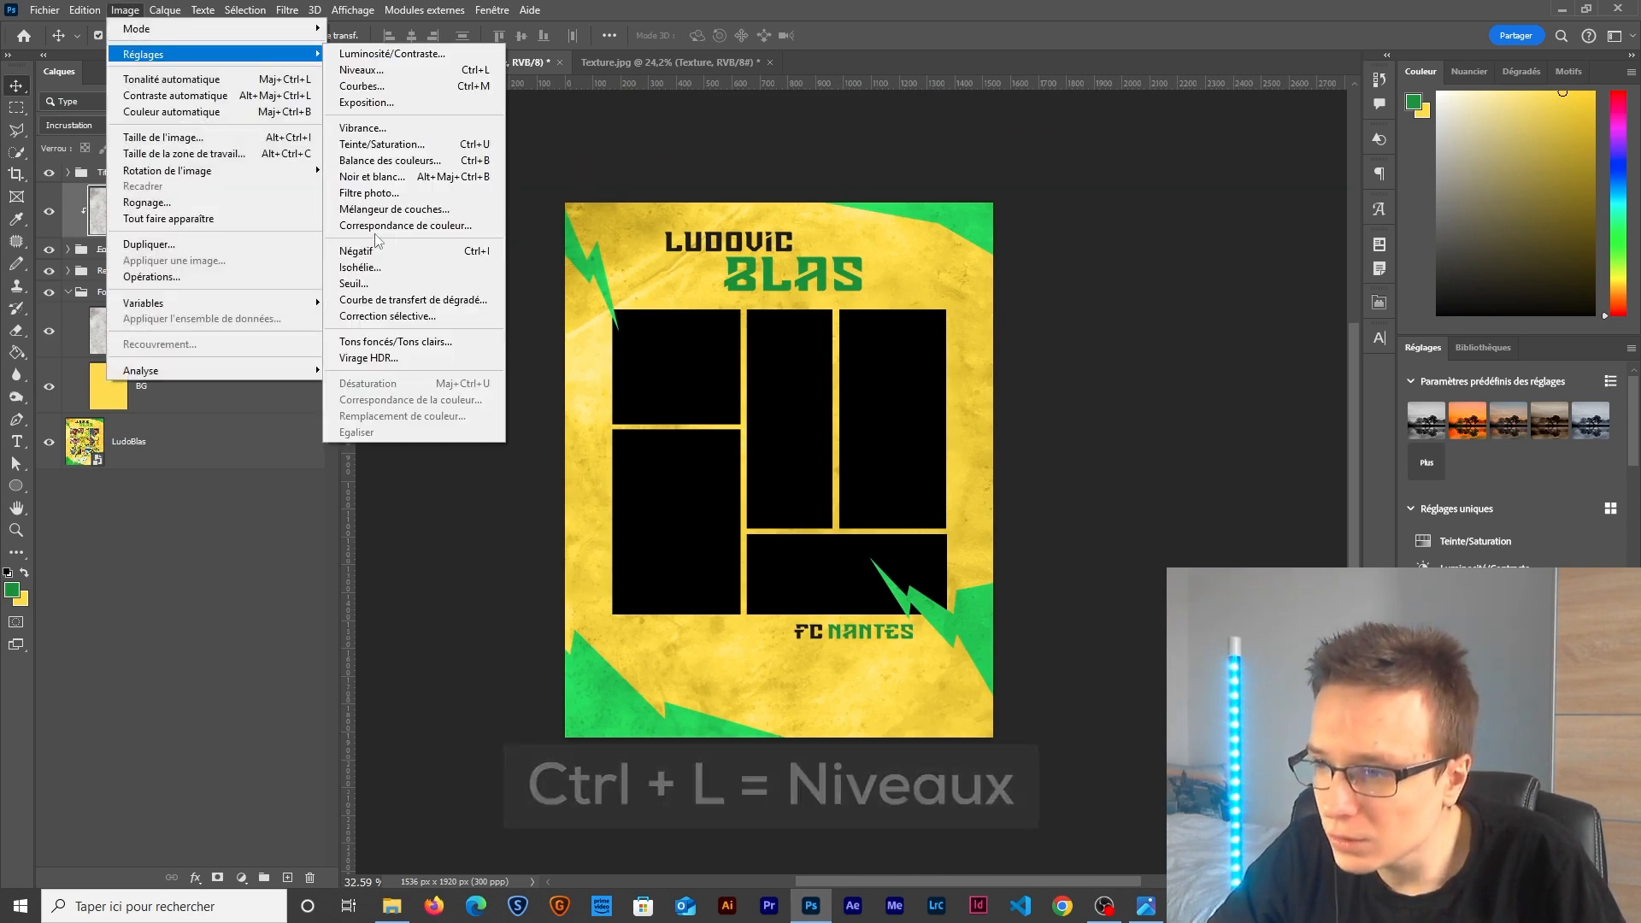
pyautogui.hotkey('ctrl', 'l')
pyautogui.moveTo(915, 588); pyautogui.dragTo(964, 588)
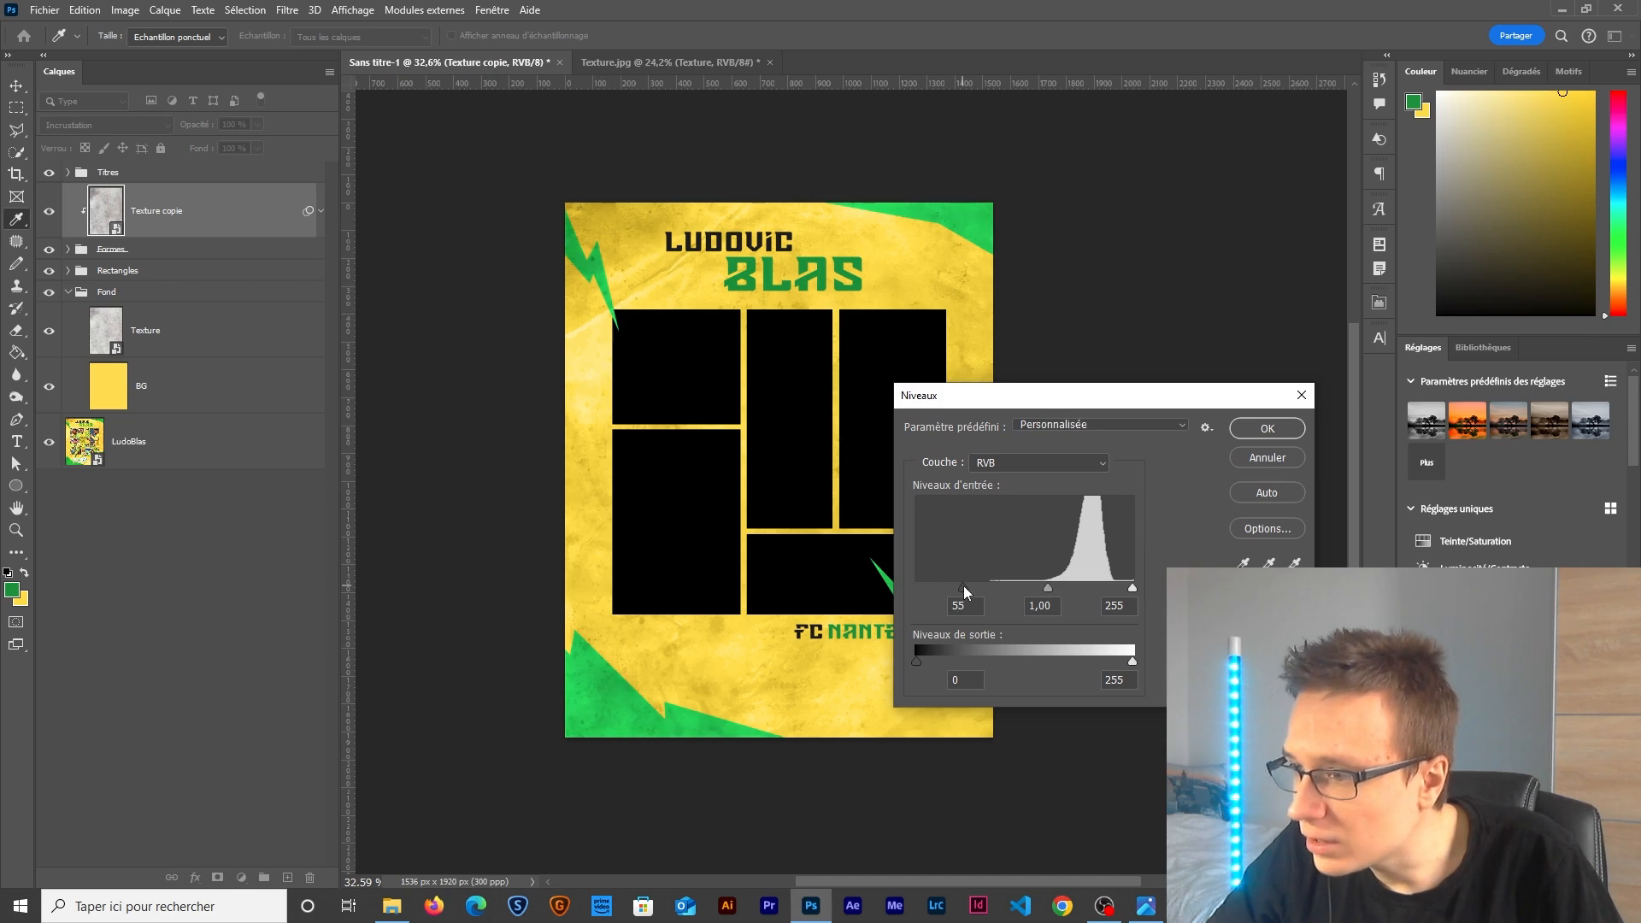
pyautogui.hotkey('shift', 'Up')
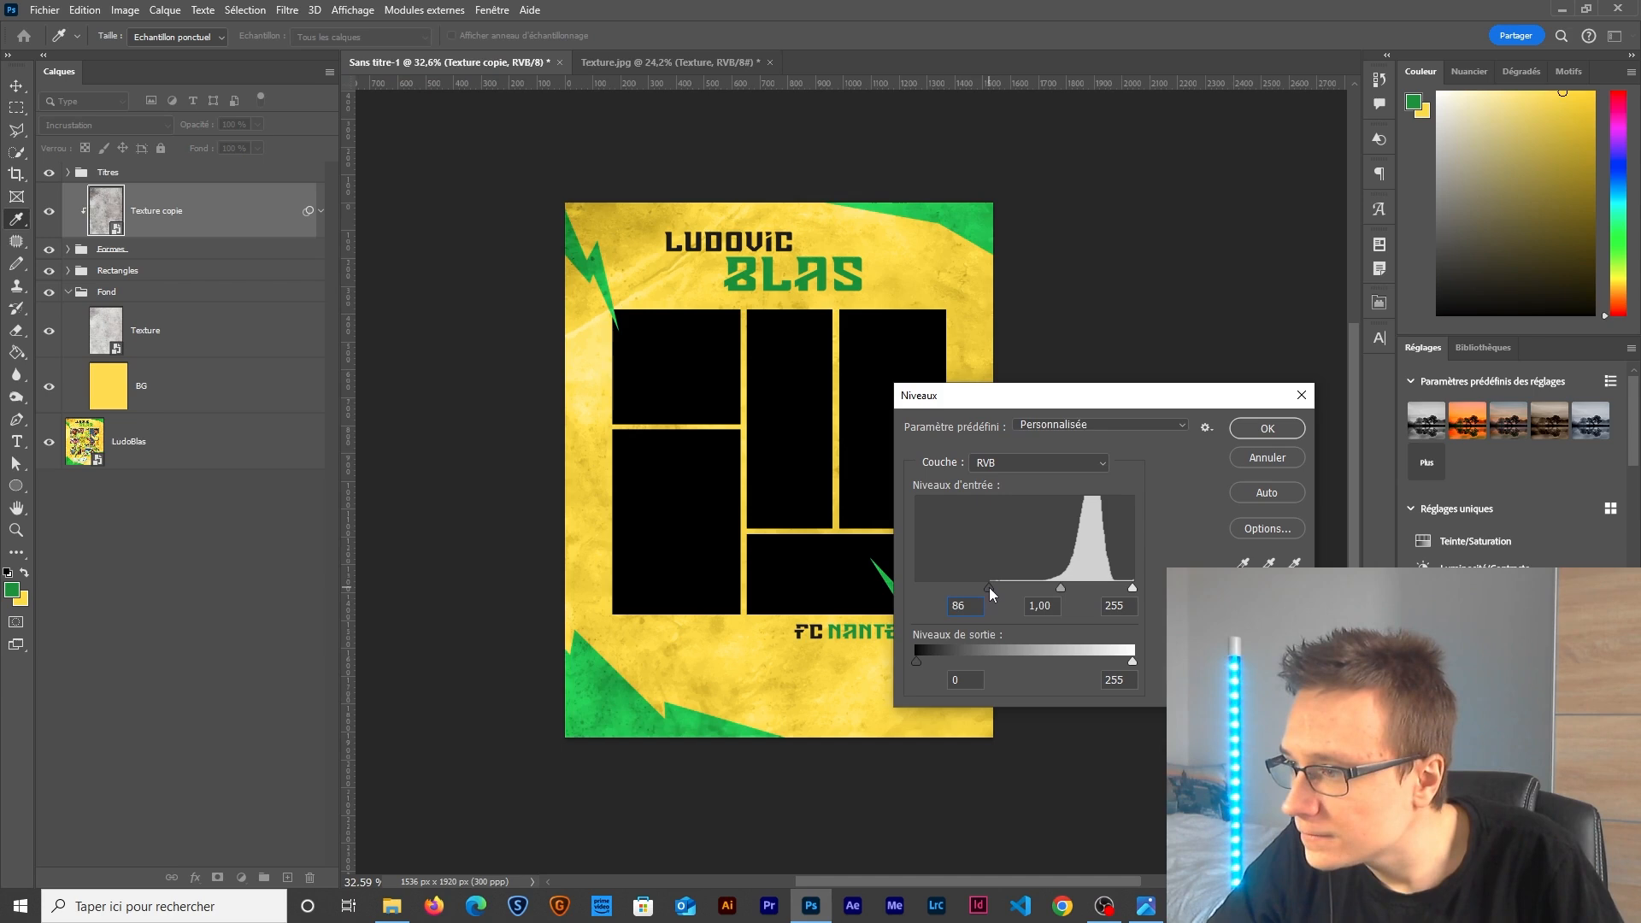
pyautogui.click(1265, 439)
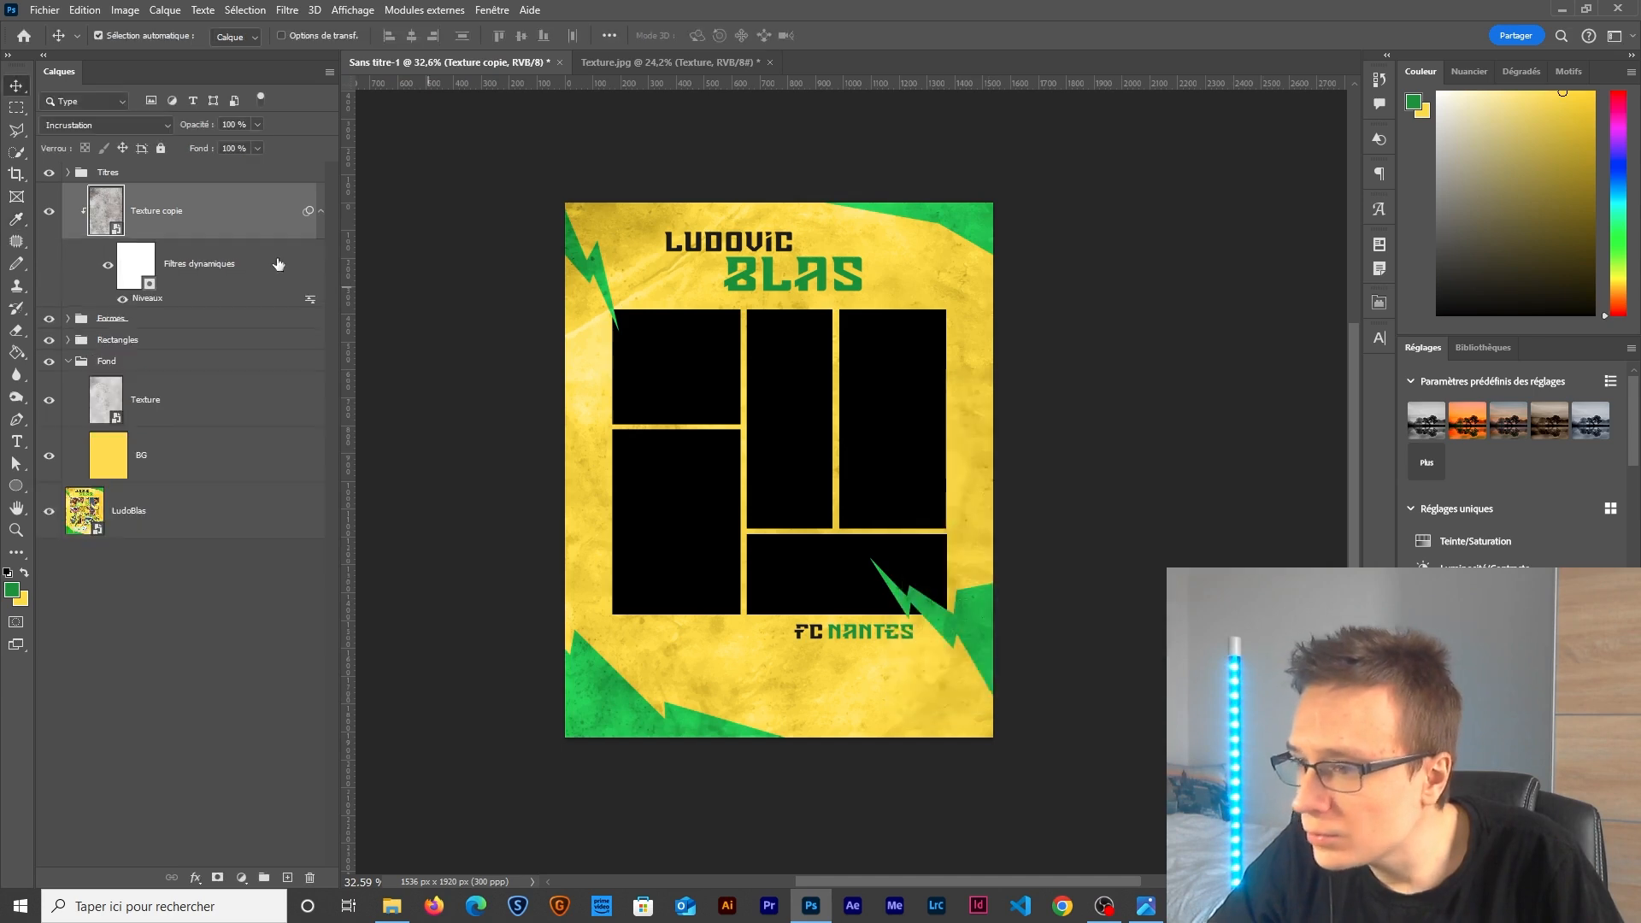
pyautogui.click(109, 268)
pyautogui.click(110, 268)
pyautogui.click(110, 267)
pyautogui.click(110, 267)
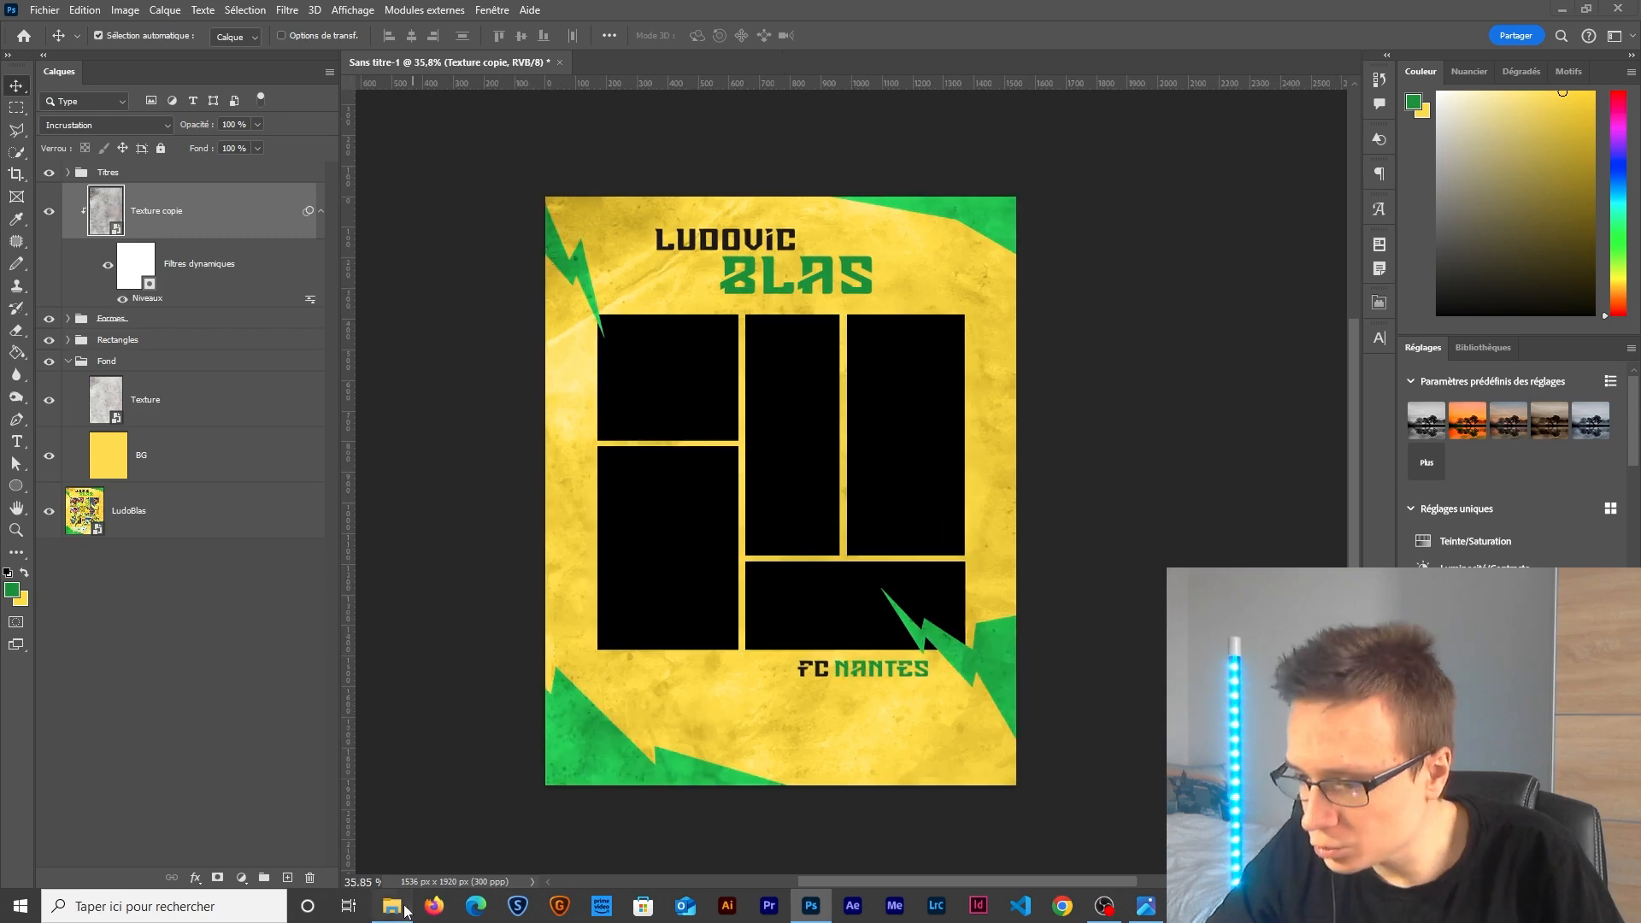
# Switch to File Explorer, select the player photos in the project's image folder and open them as separate Photoshop documents.
pyautogui.hotkey('alt', 'Tab')
pyautogui.moveTo(645, 579); pyautogui.dragTo(616, 319)
pyautogui.moveTo(340, 538); pyautogui.dragTo(816, 451)
pyautogui.keyDown('ctrl'); pyautogui.click(981, 440); pyautogui.keyUp('ctrl')
pyautogui.moveTo(981, 440); pyautogui.dragTo(846, 60)
pyautogui.press('Return')
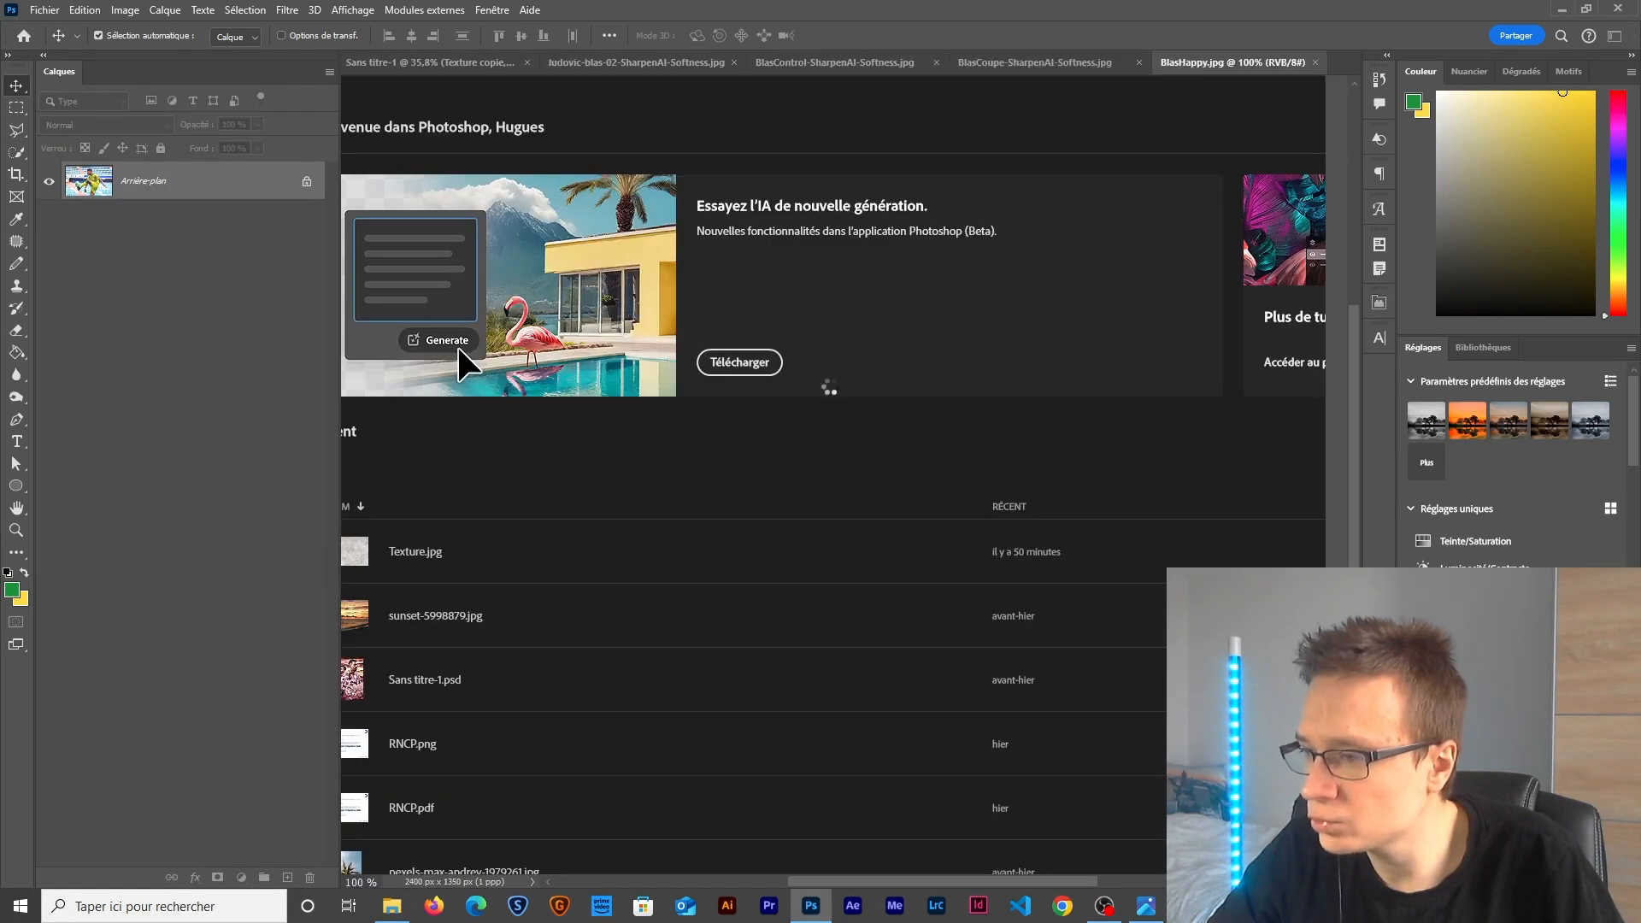
pyautogui.press('Return')
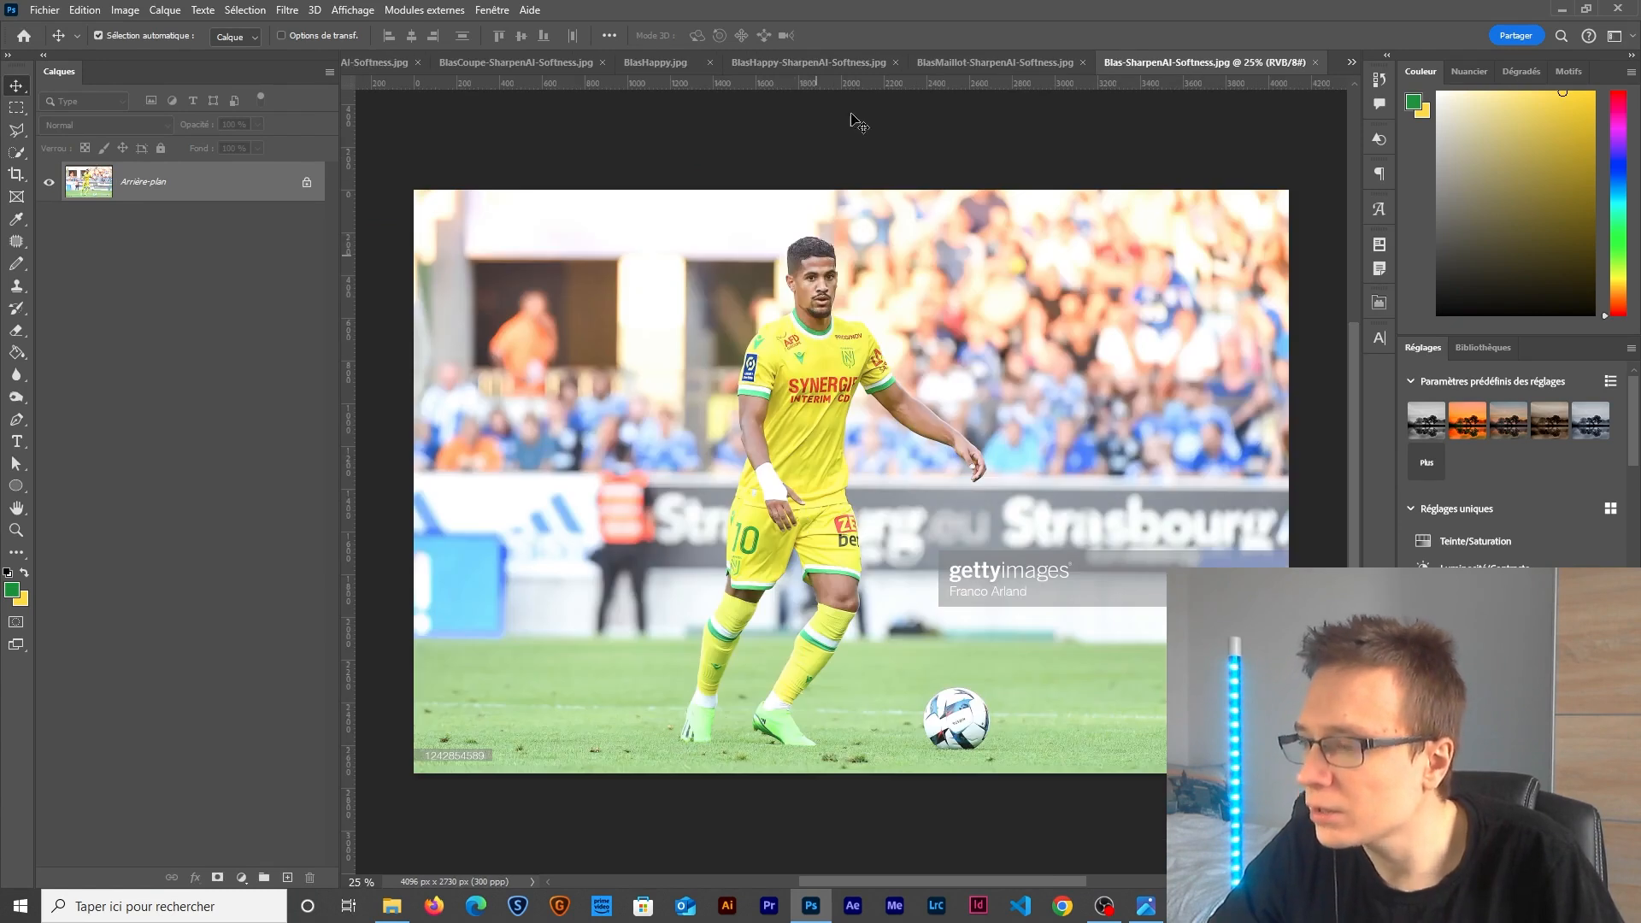
# Convert the BlasHappy.jpg background to a smart object and place it centred in the BlasHappy-SharpenAI-Softness document.
pyautogui.press('z')
pyautogui.hotkey('ctrl', 'shift', 'Tab')
pyautogui.click(895, 68)
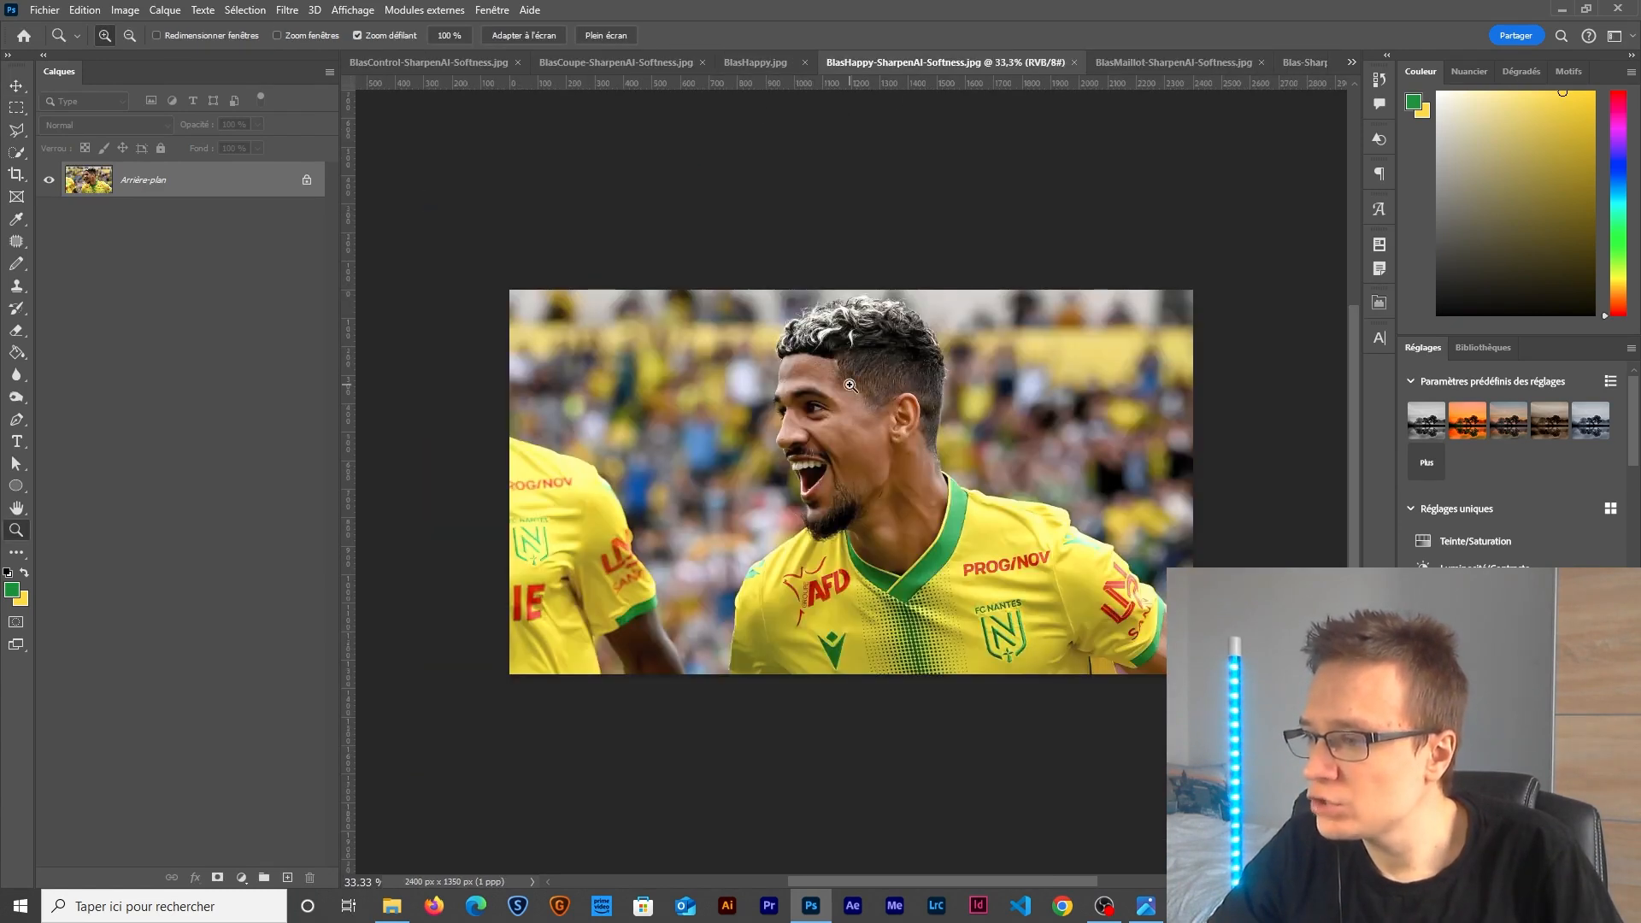
pyautogui.click(761, 61)
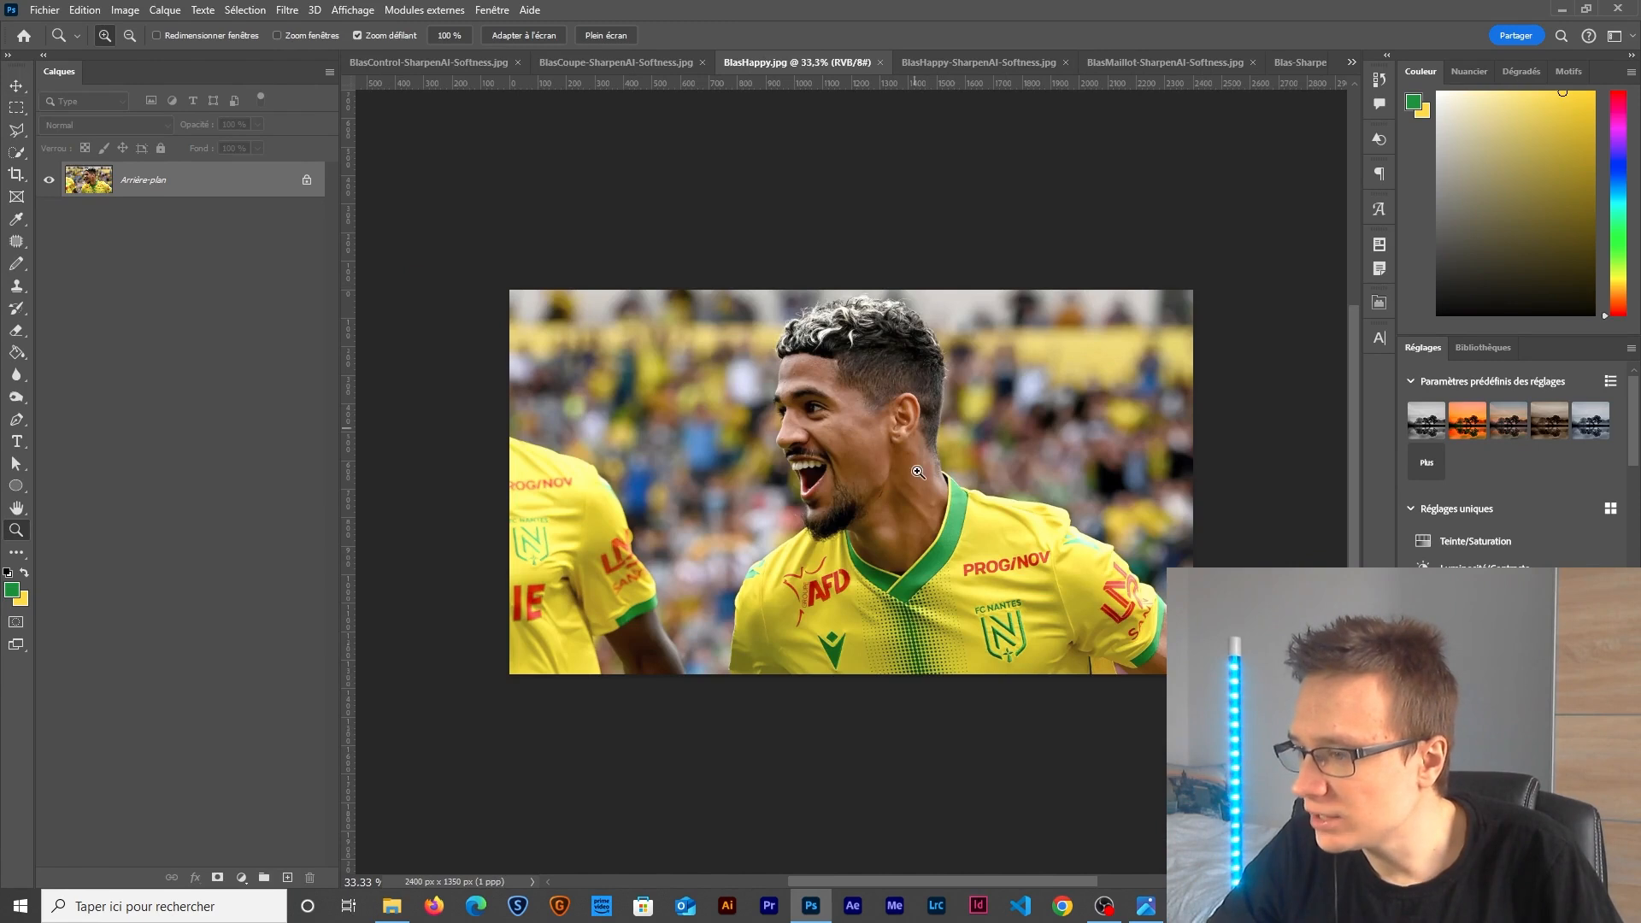
pyautogui.rightClick(216, 176)
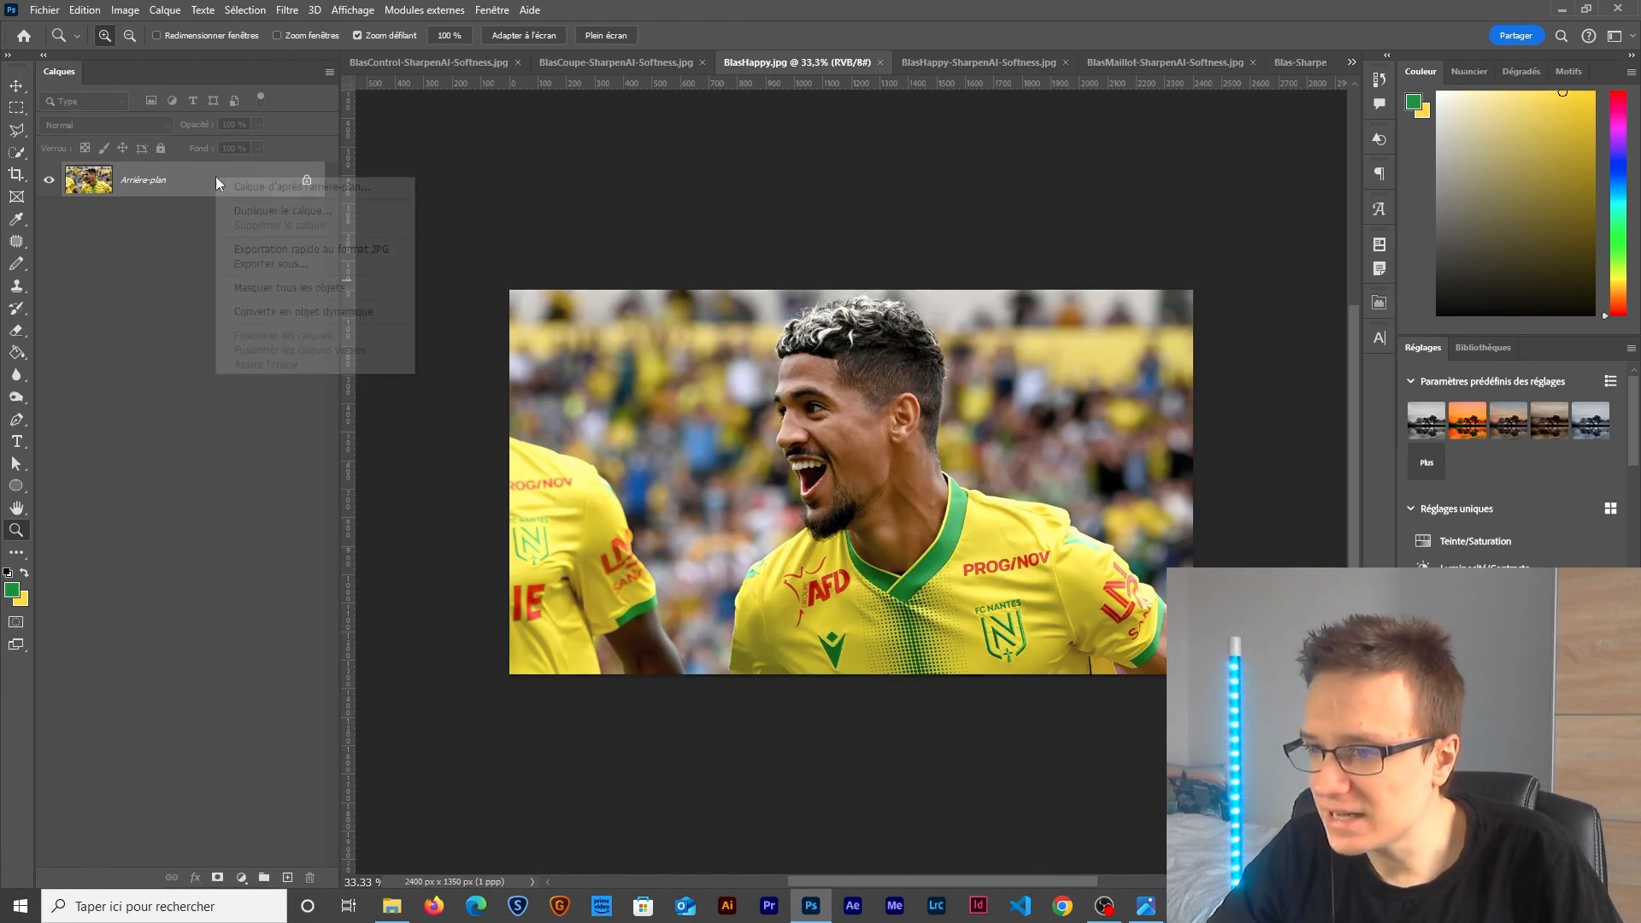
pyautogui.click(282, 310)
pyautogui.moveTo(212, 203); pyautogui.dragTo(846, 485)
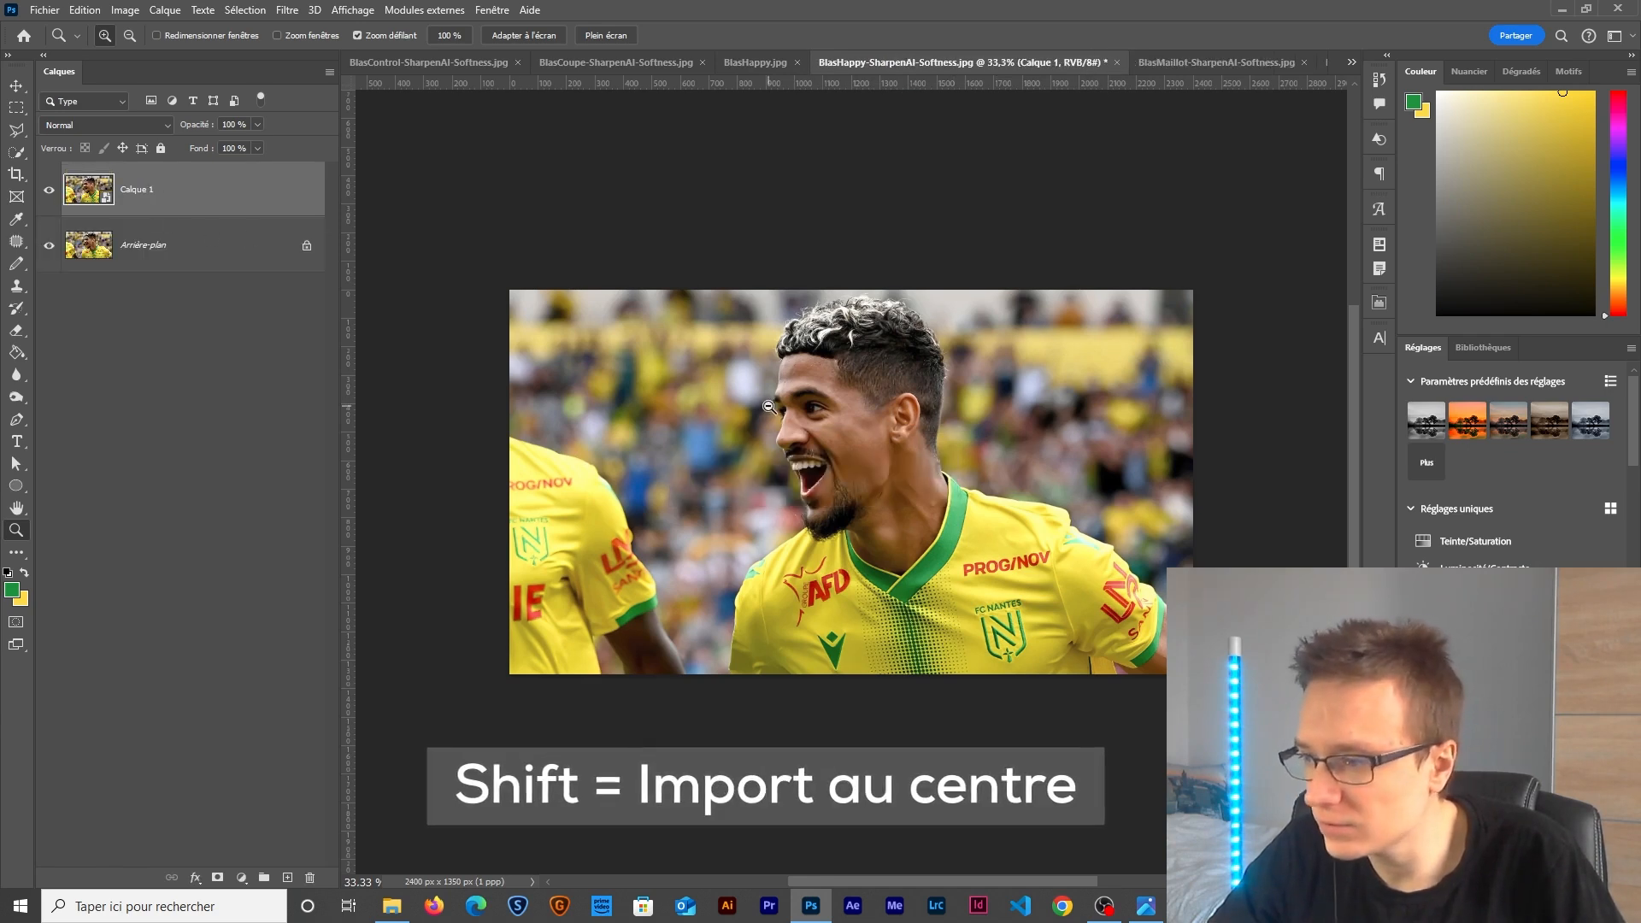
# Compare the Bad and Good versions of the player's face at 100% by toggling the Bad layer's visibility.
pyautogui.scroll(4, 792, 473)
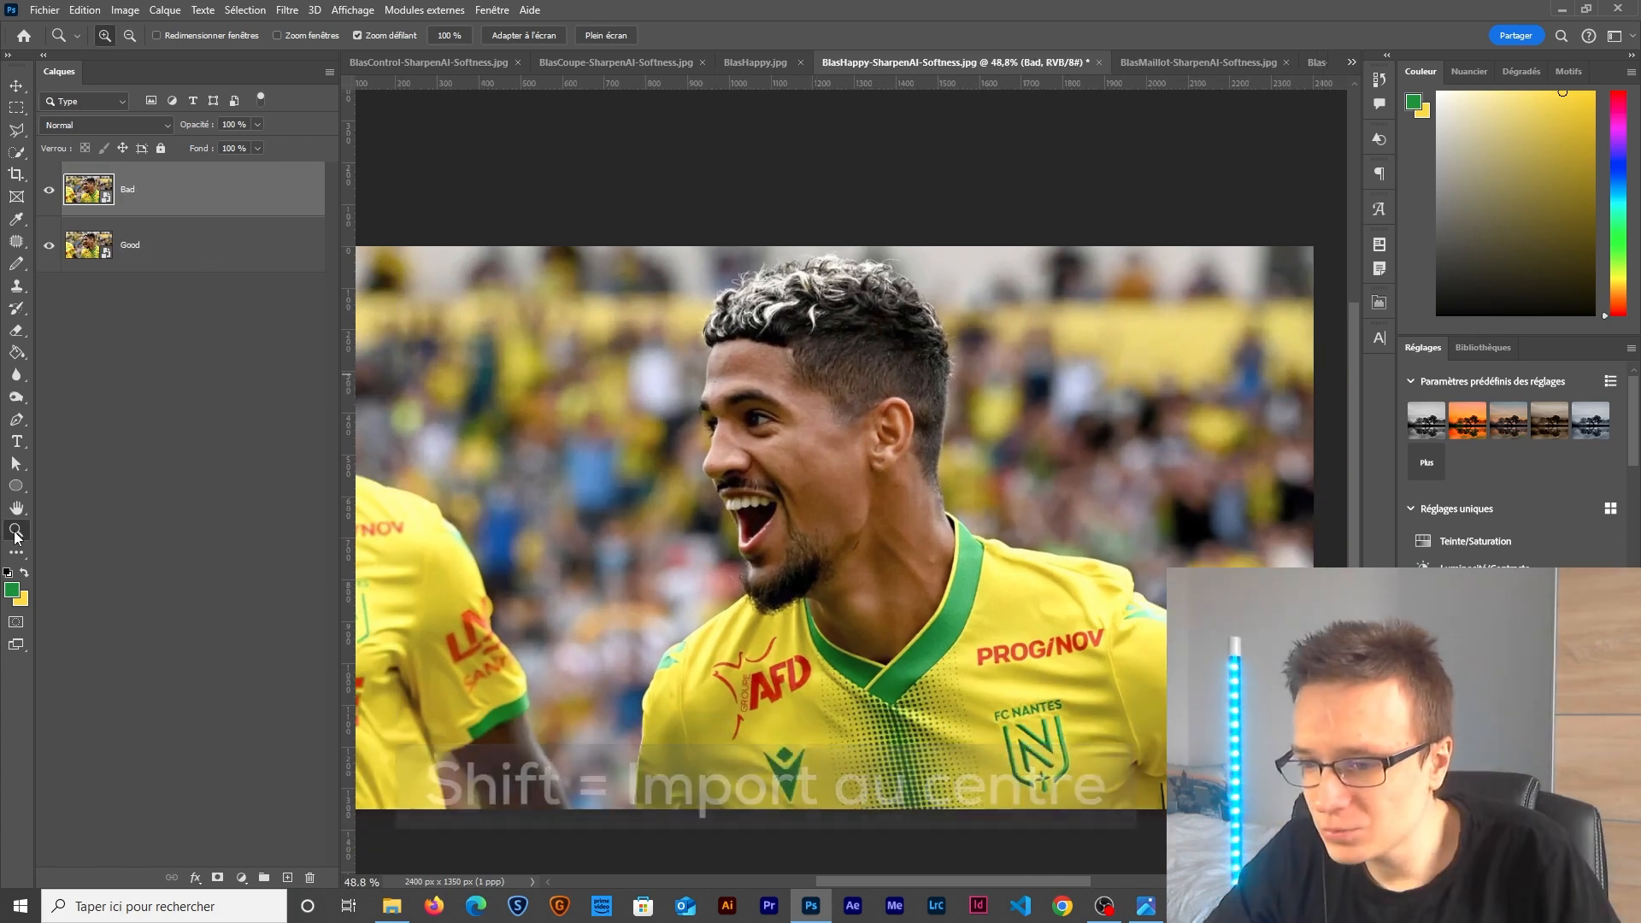
pyautogui.hotkey('ctrl', '1')
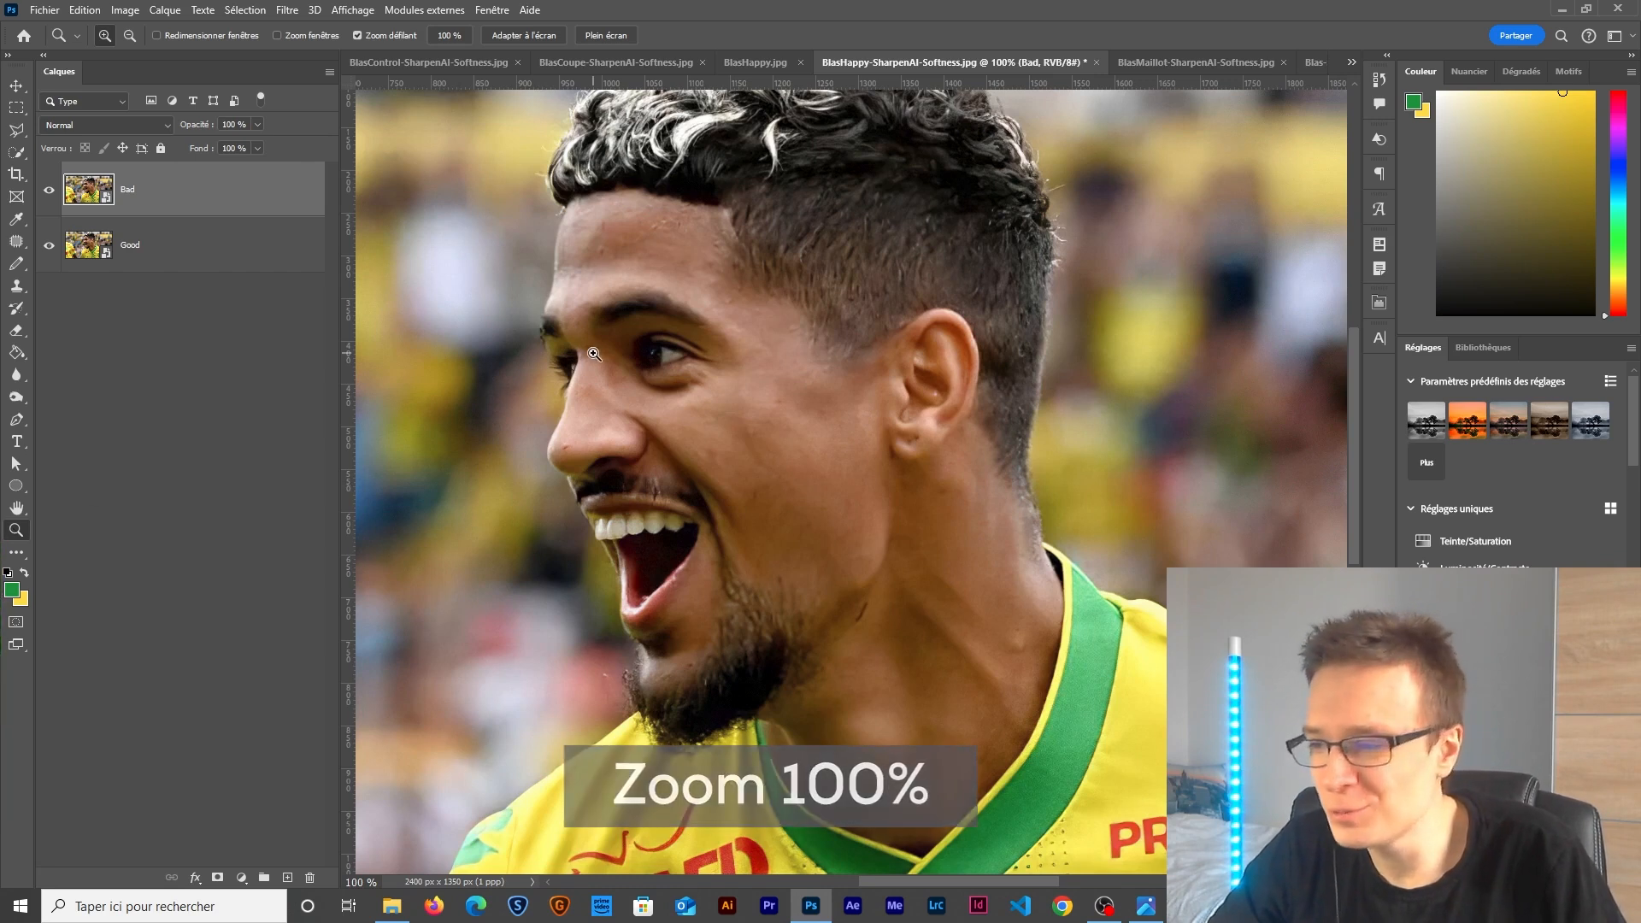
pyautogui.moveTo(739, 336); pyautogui.dragTo(745, 432)
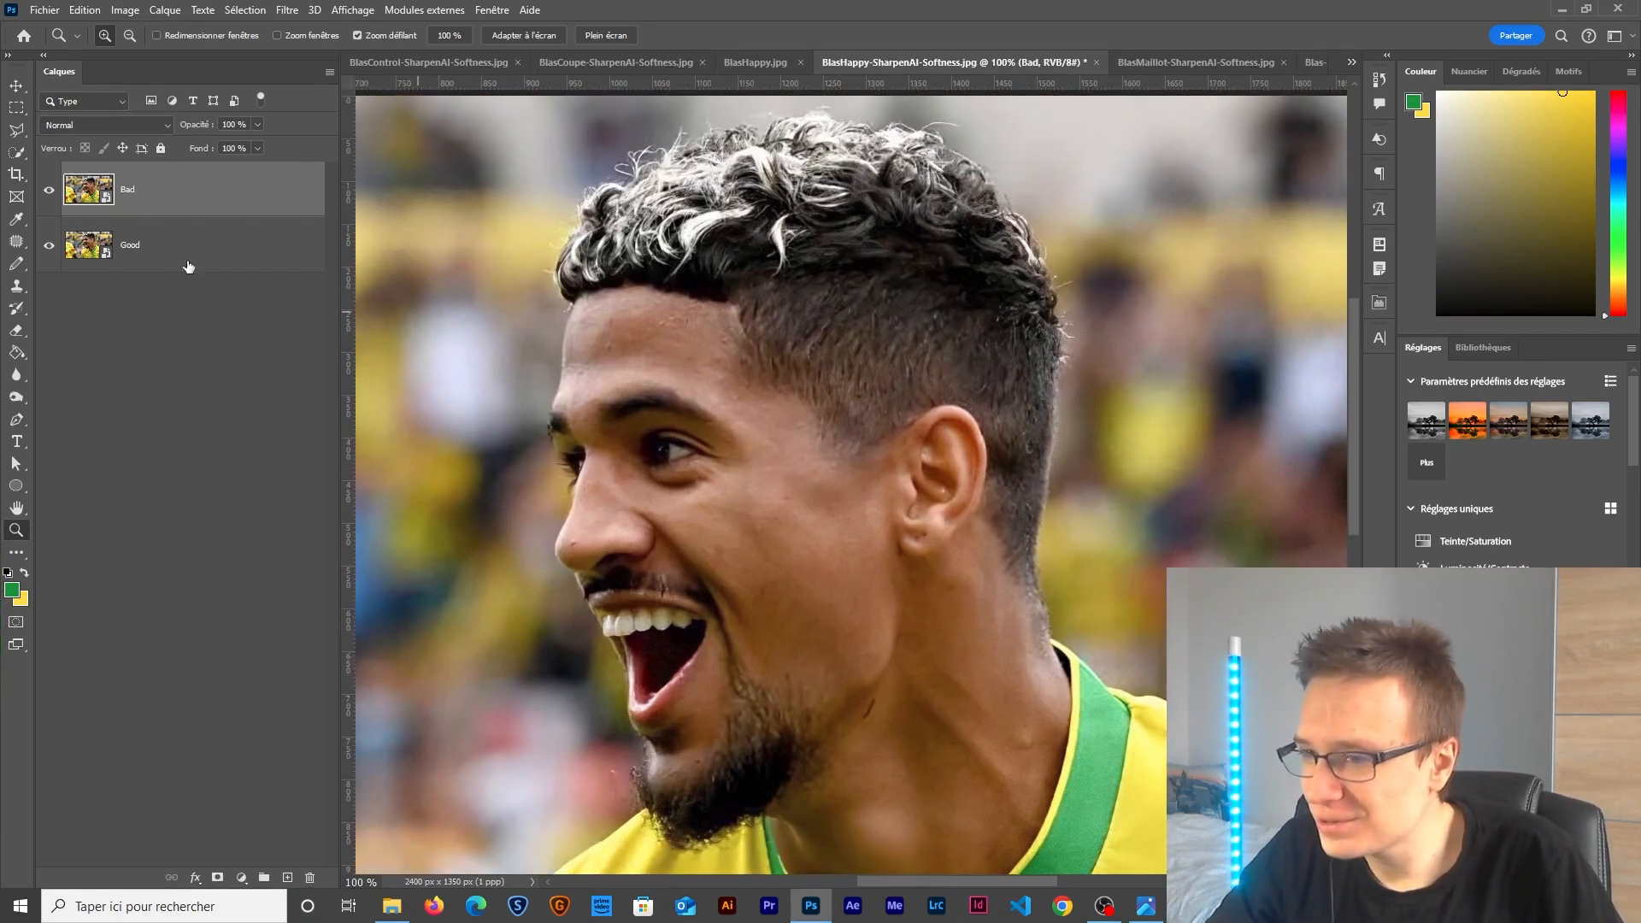
pyautogui.click(49, 194)
pyautogui.click(49, 194)
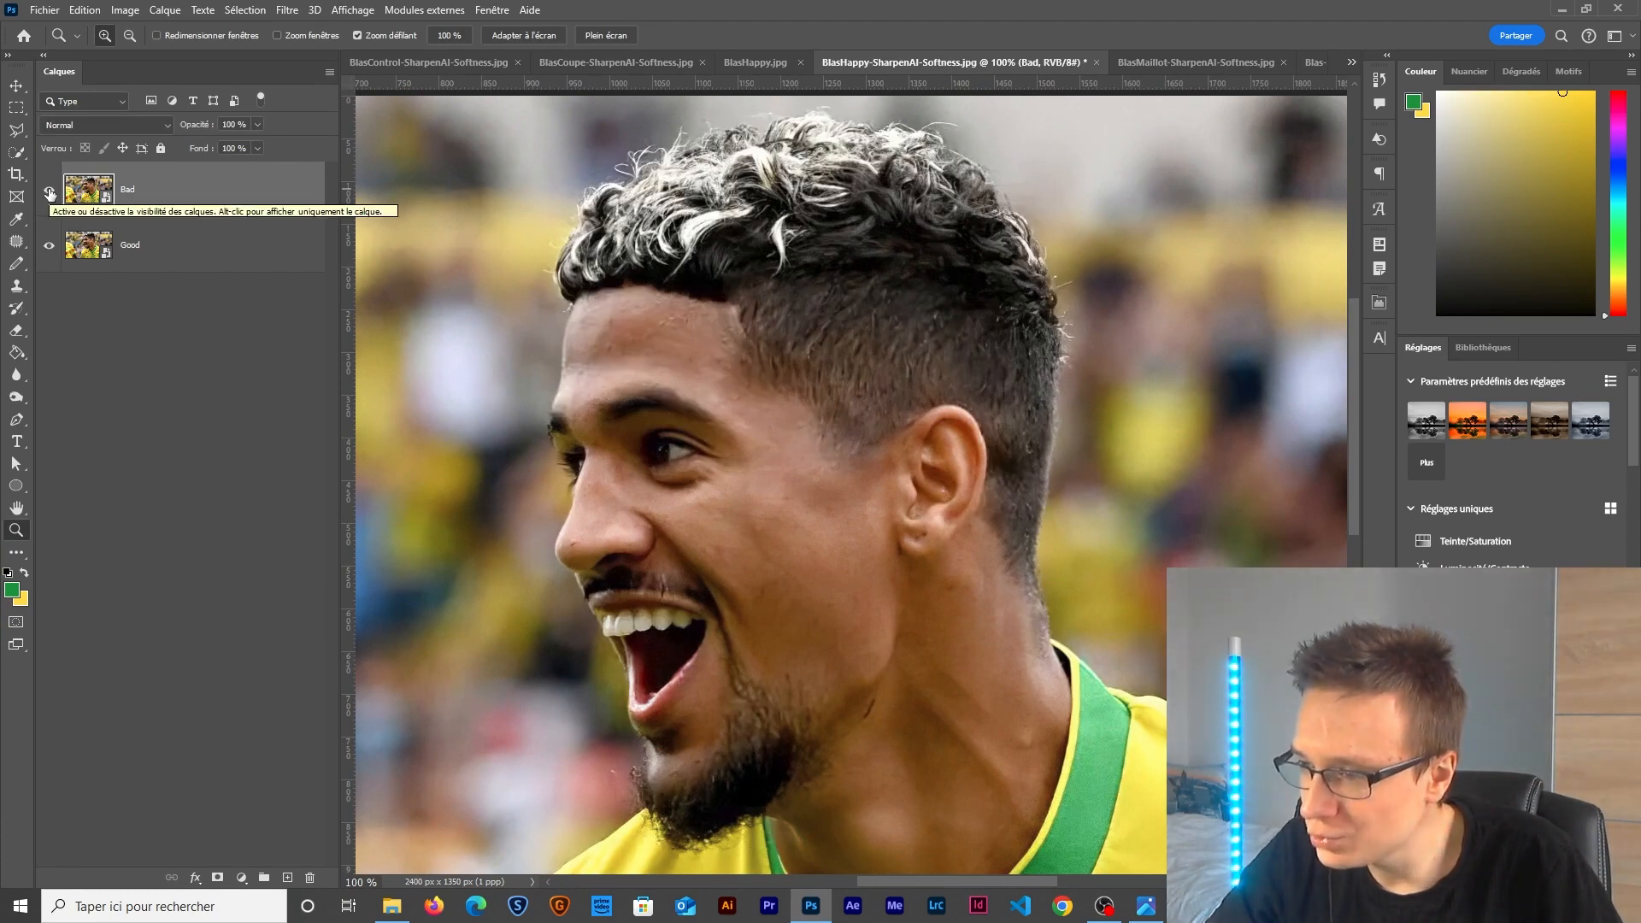
pyautogui.click(50, 194)
pyautogui.click(49, 194)
pyautogui.click(49, 194)
pyautogui.click(49, 194)
pyautogui.click(50, 194)
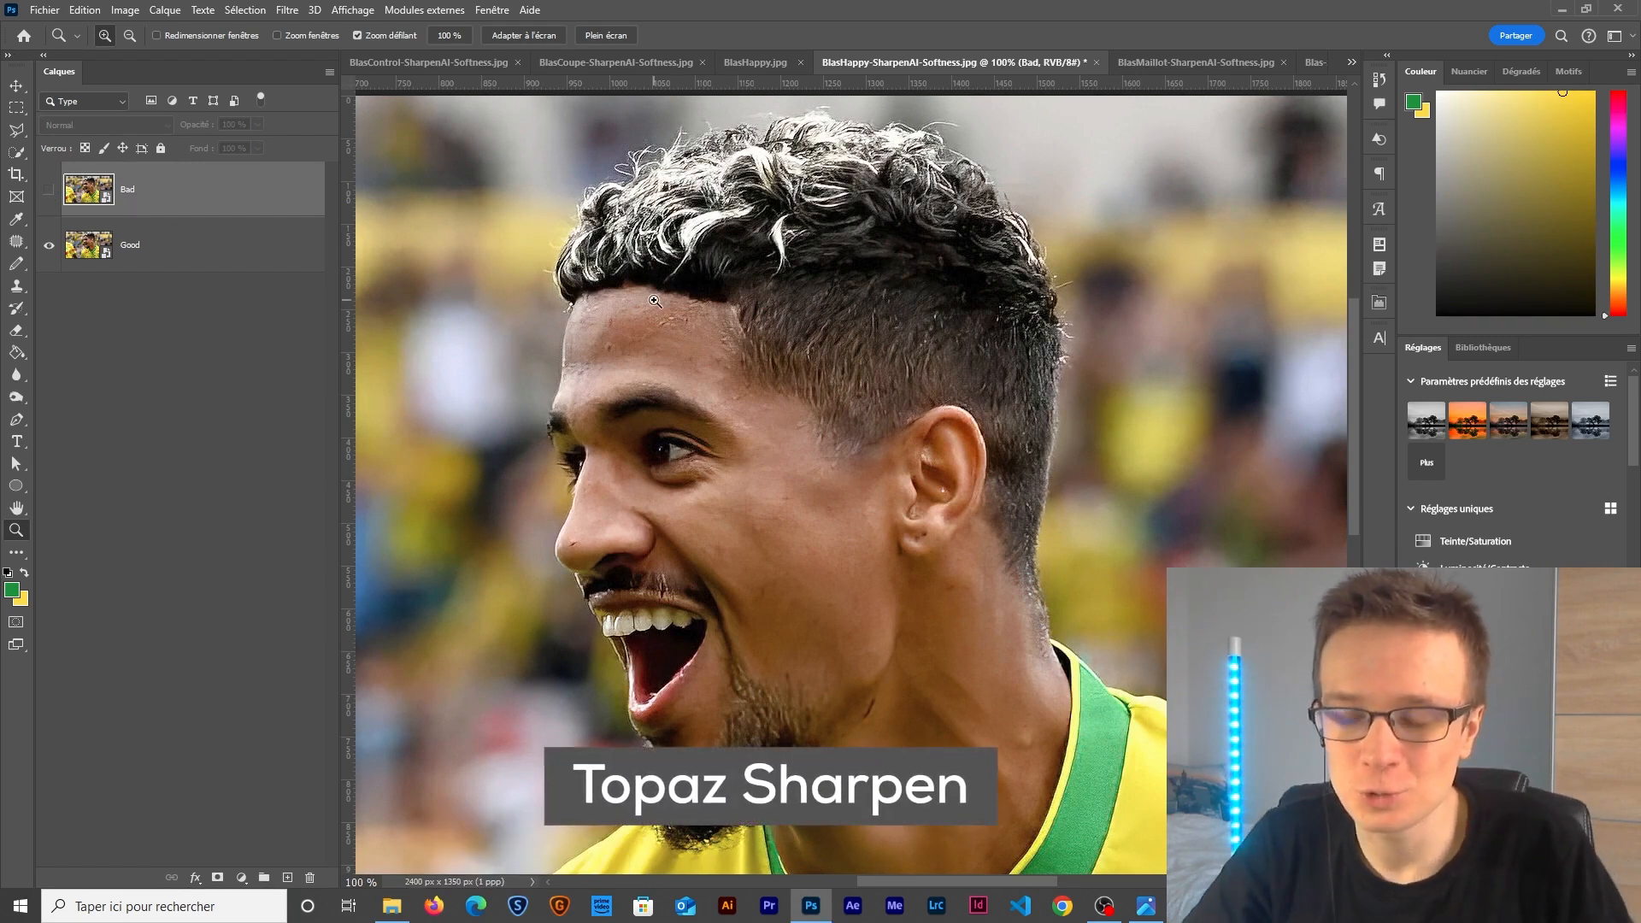
pyautogui.keyDown('alt'); pyautogui.click(760, 424); pyautogui.keyUp('alt')
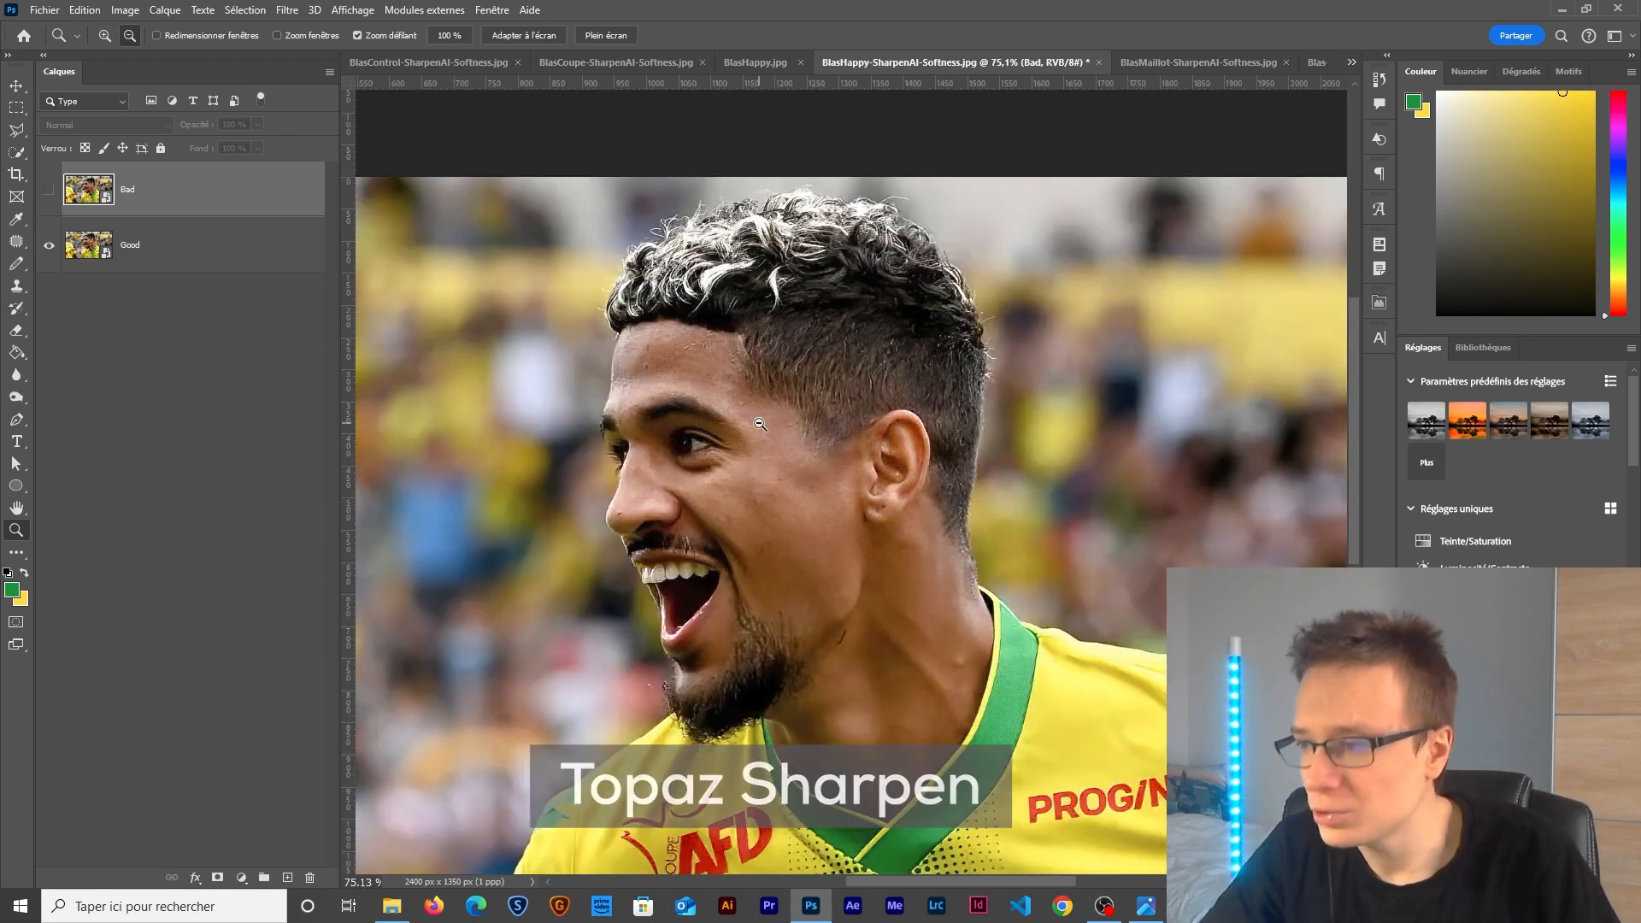
pyautogui.click(760, 424)
pyautogui.moveTo(798, 498); pyautogui.dragTo(741, 386)
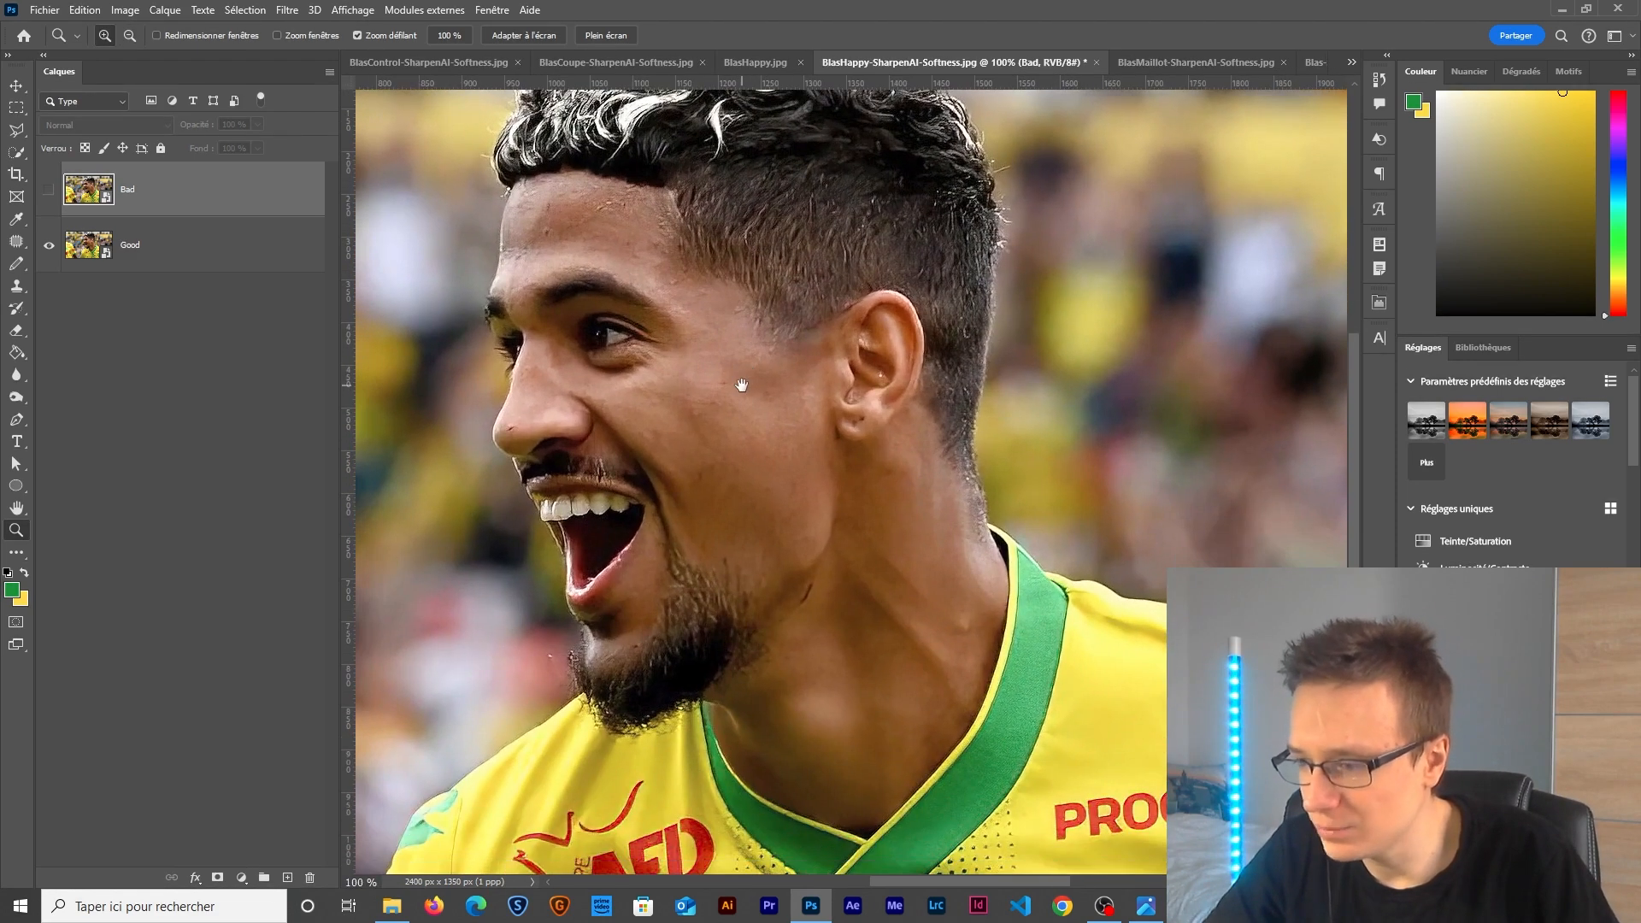
pyautogui.scroll(-2, 728, 480)
pyautogui.scroll(2, 723, 480)
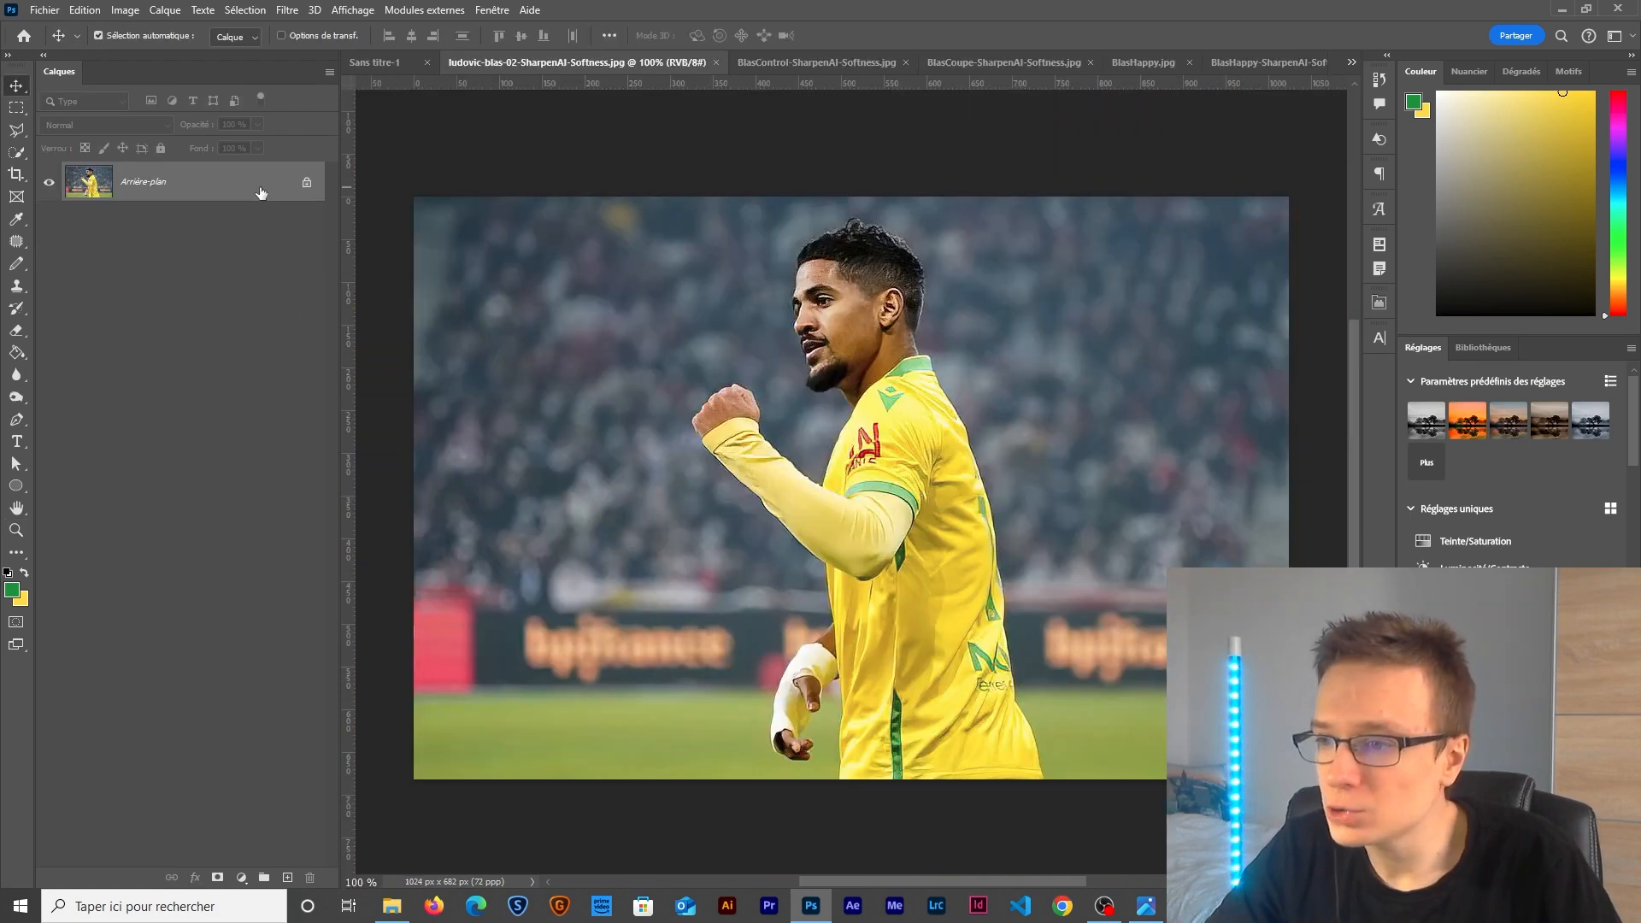
# Unlock the background of ludovic-blas-02-SharpenAI-Softness.jpg, convert it to a smart object and rename it Blas_01.
pyautogui.doubleClick(261, 194)
pyautogui.click(991, 270)
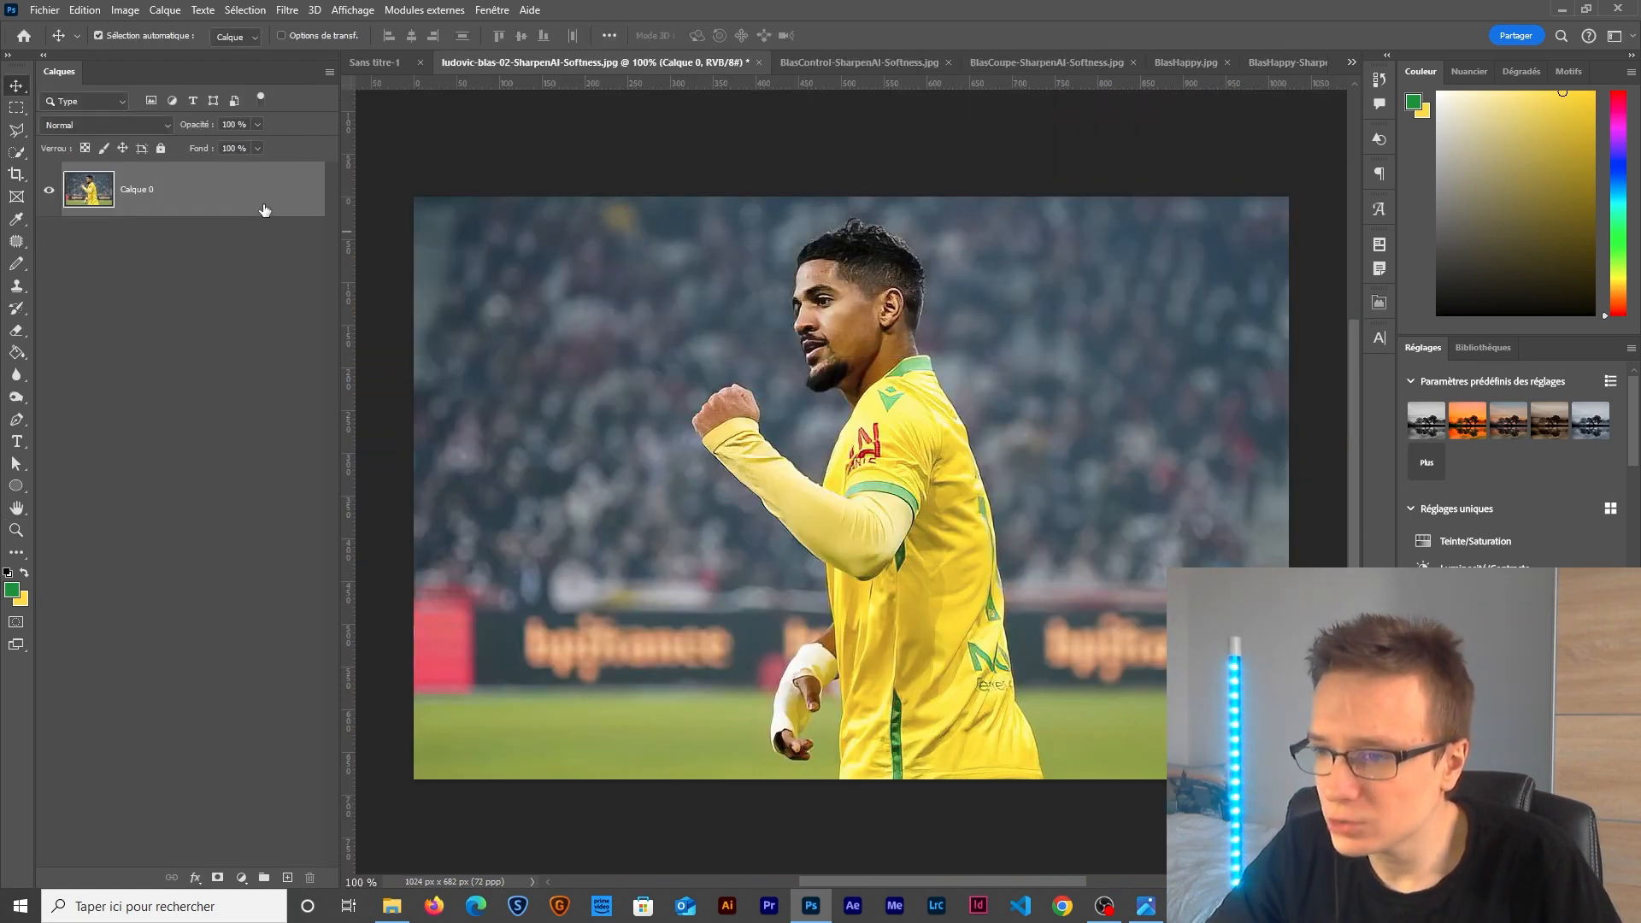
pyautogui.rightClick(267, 207)
pyautogui.click(352, 440)
pyautogui.doubleClick(137, 188)
pyautogui.write('Blas')
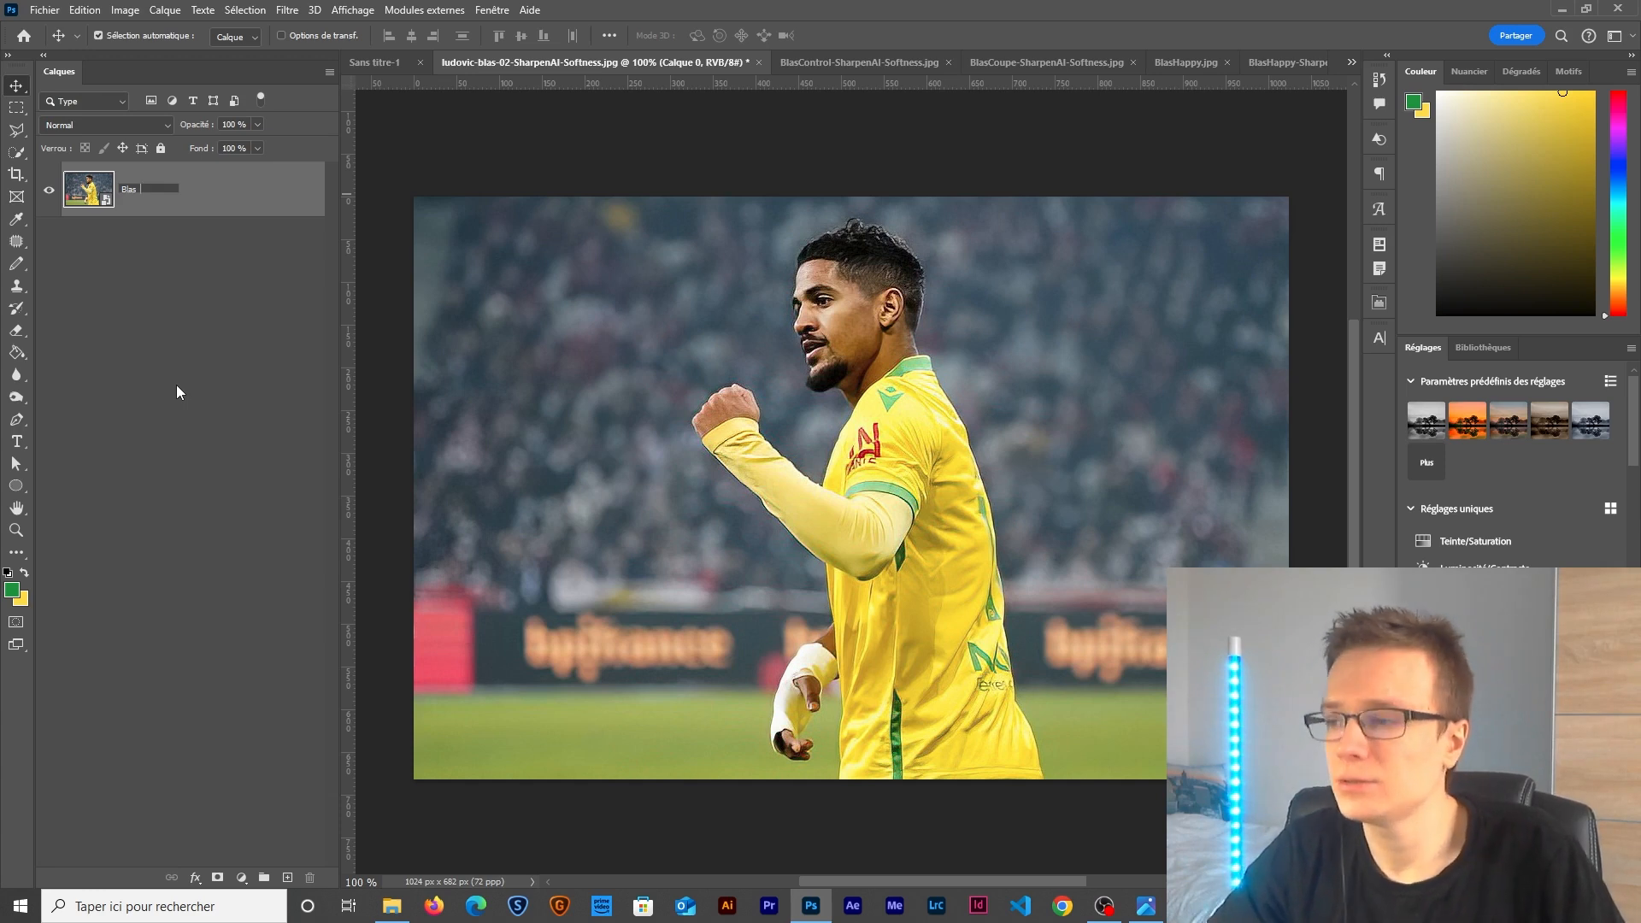
pyautogui.write('_01')
pyautogui.press('Return')
# Copy the Blas_01 layer into the Sans titre-1 poster, over the frames beneath the title.
pyautogui.moveTo(844, 373); pyautogui.dragTo(373, 55)
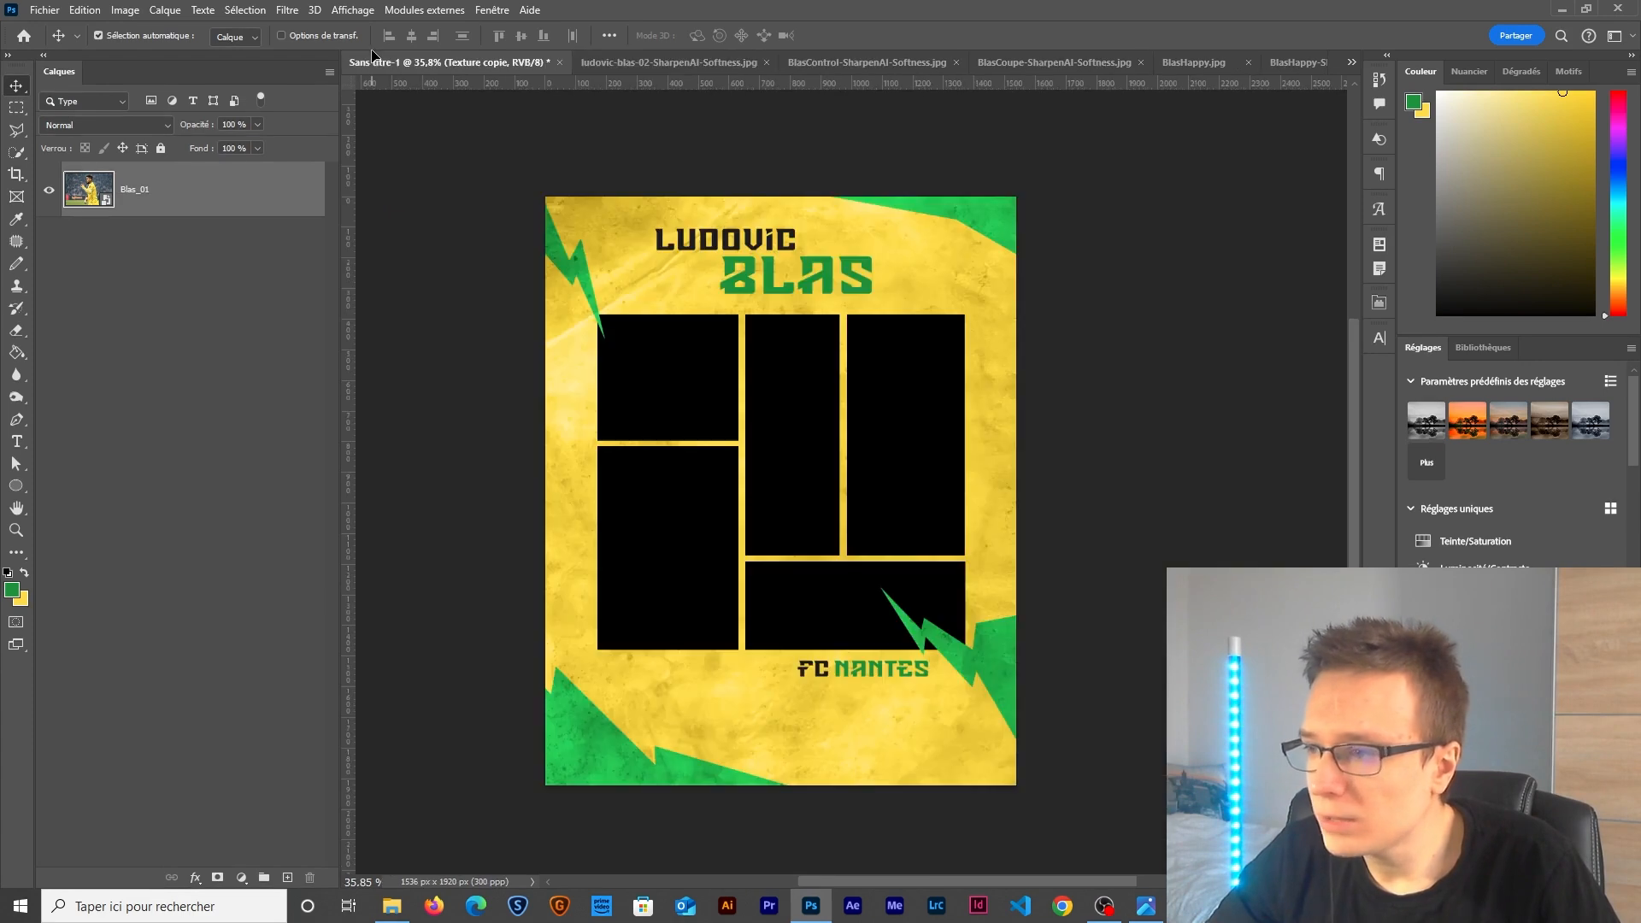
pyautogui.moveTo(796, 432); pyautogui.dragTo(981, 435)
pyautogui.scroll(-1, 853, 429)
pyautogui.scroll(3, 849, 440)
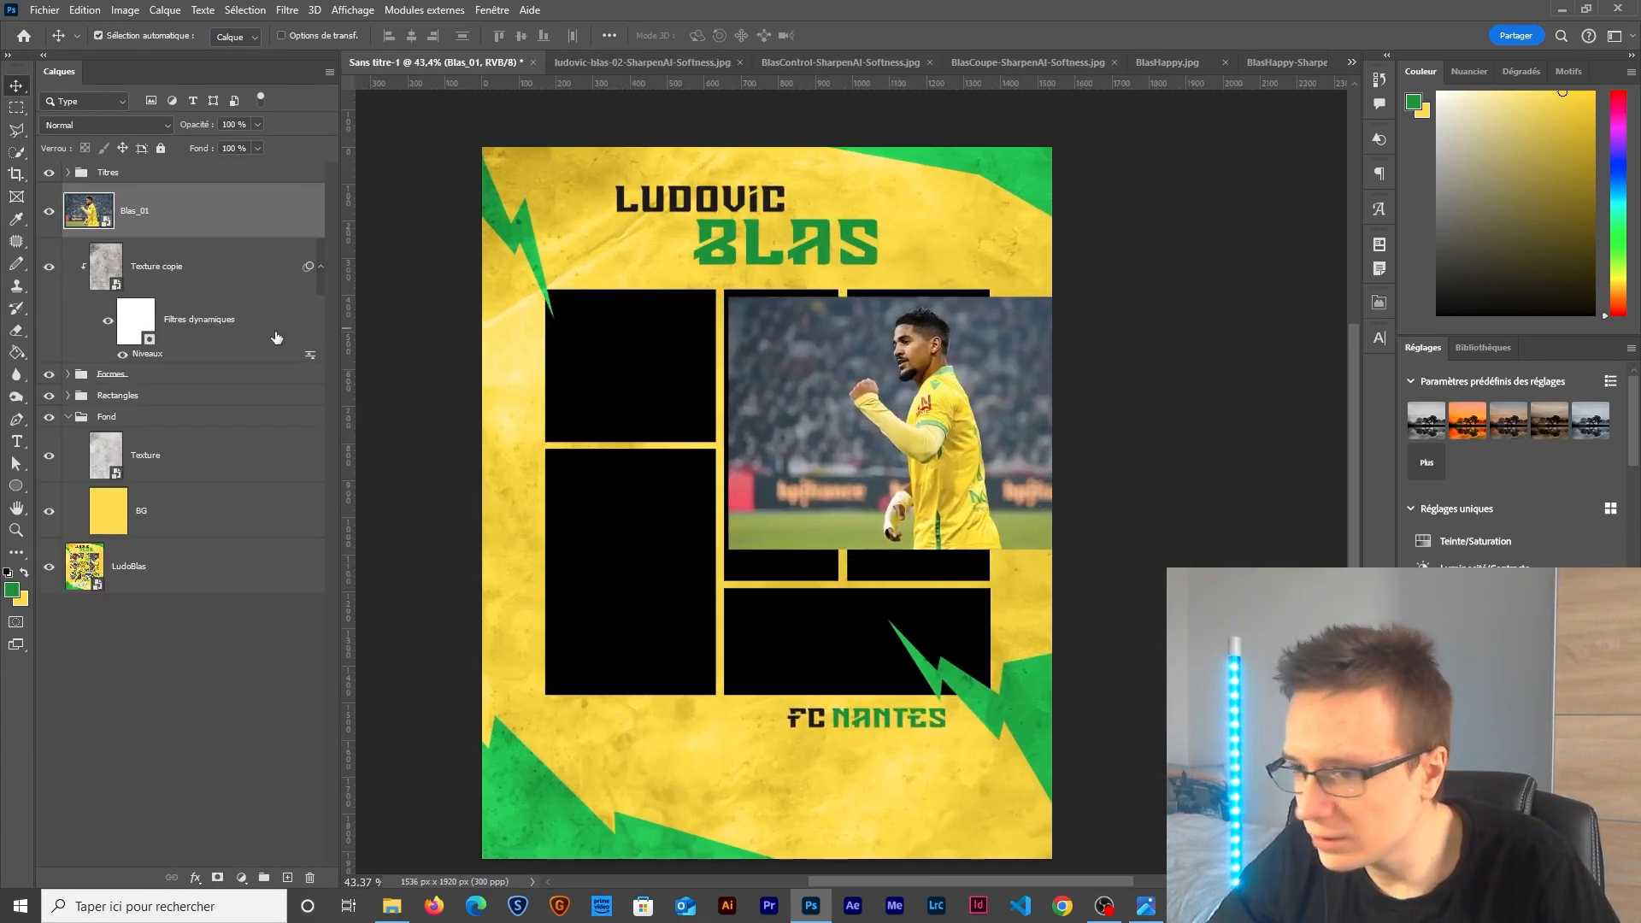
# Move Blas_01 directly above Rectangle 1 copie 2 in the Rectangles group and clip it to that rectangle.
pyautogui.click(68, 395)
pyautogui.click(52, 436)
pyautogui.click(48, 493)
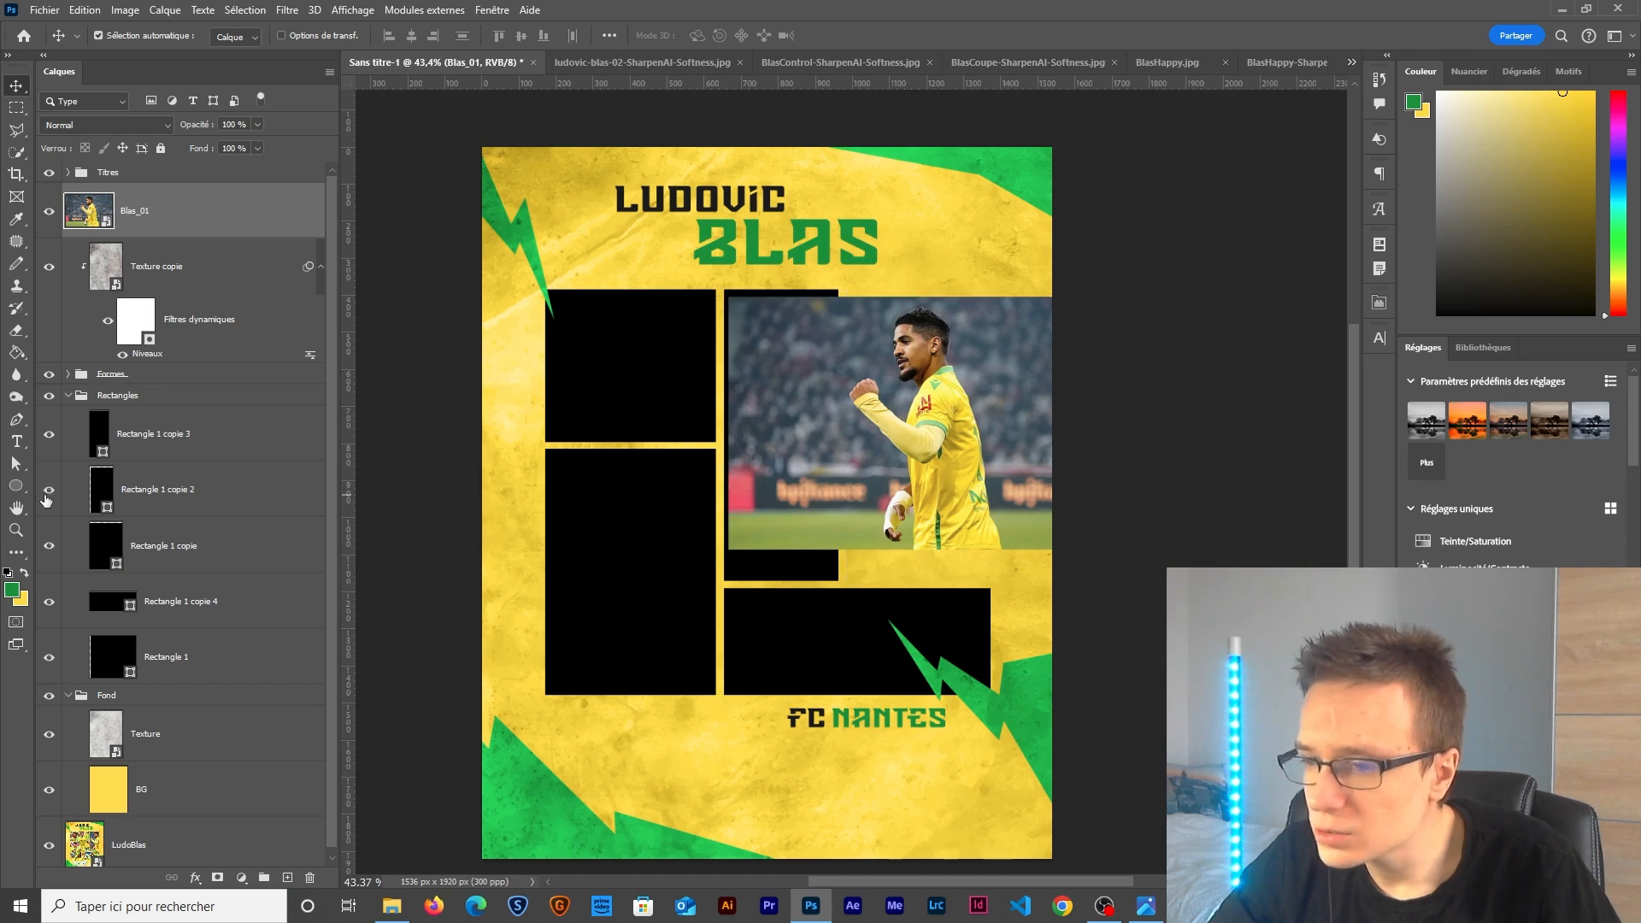
pyautogui.click(48, 494)
pyautogui.moveTo(128, 210); pyautogui.dragTo(165, 462)
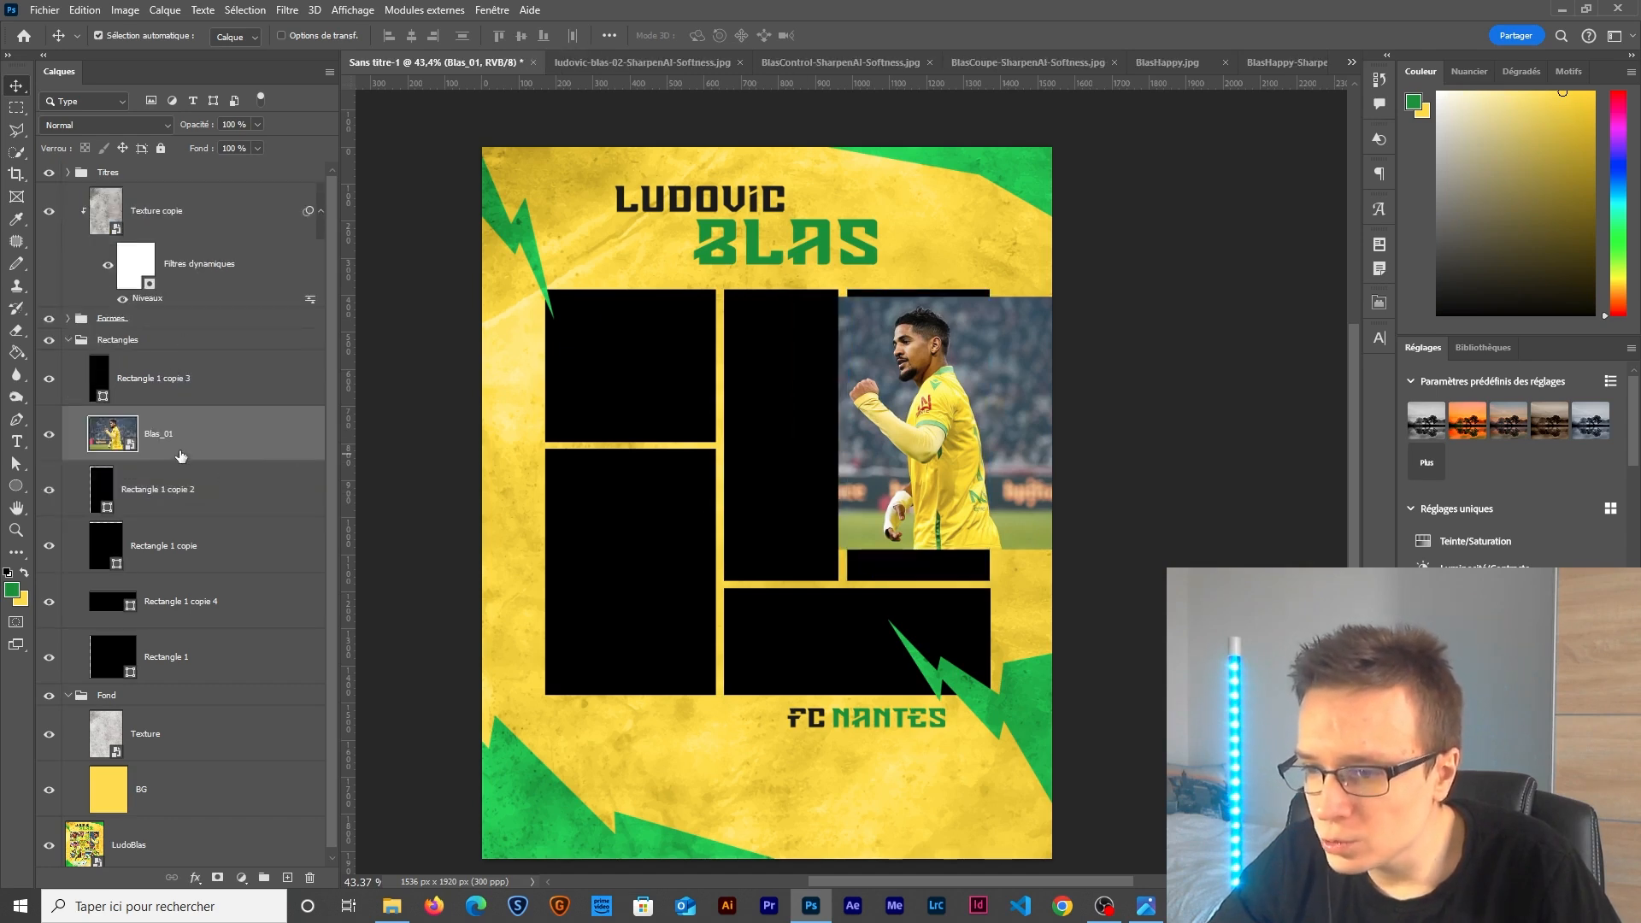
pyautogui.rightClick(181, 455)
pyautogui.click(271, 585)
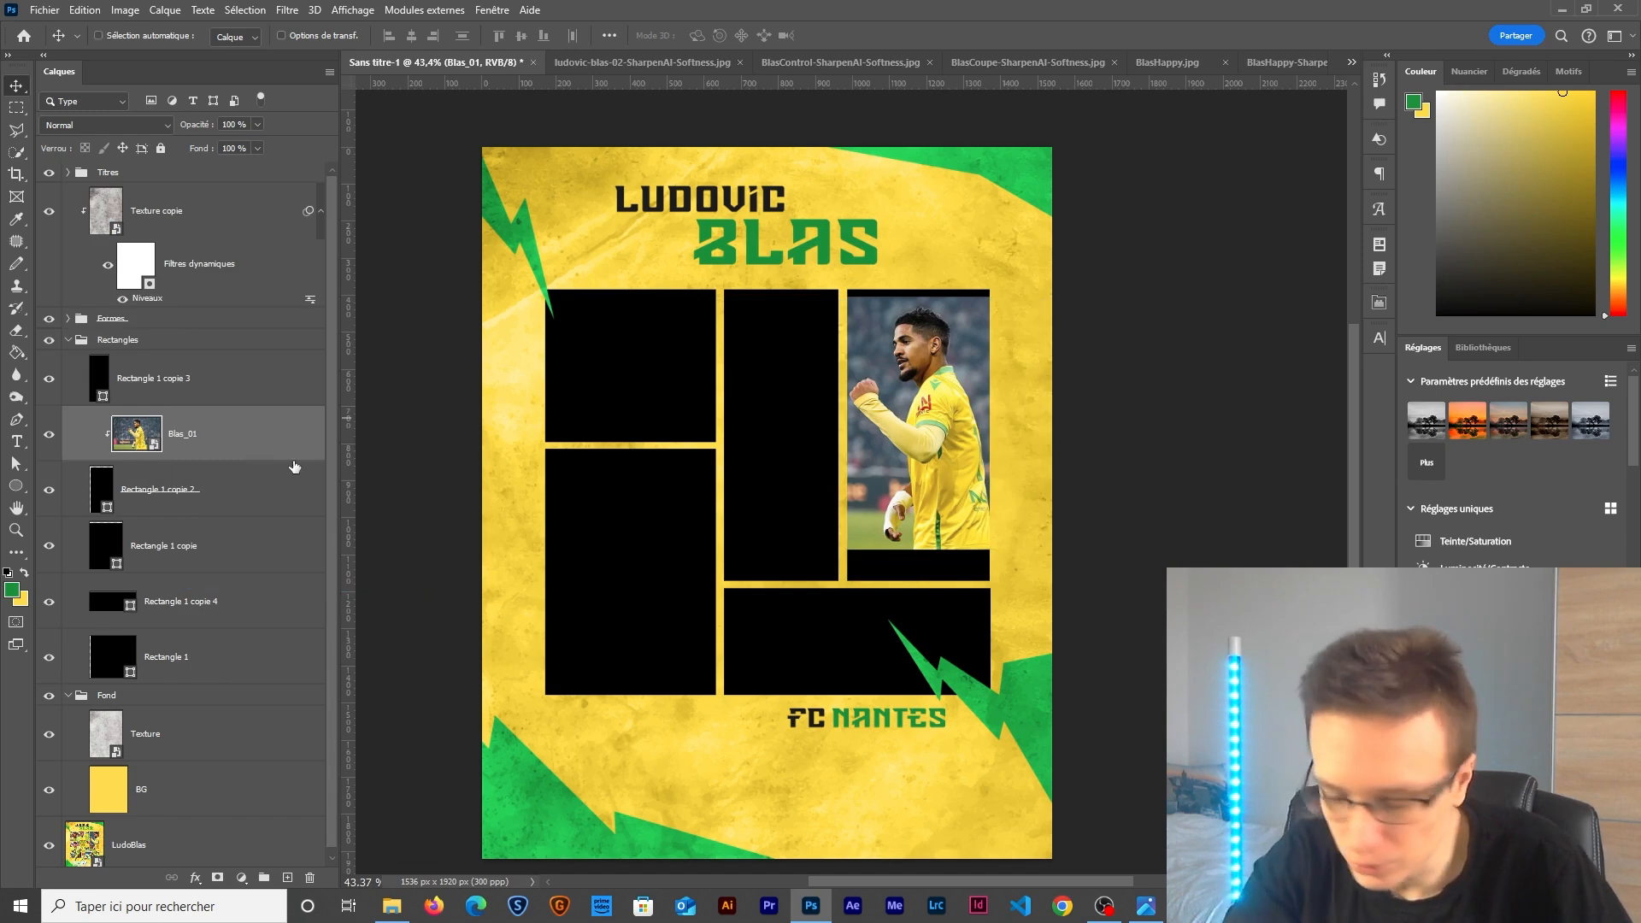
# Scale Blas_01 to 28.36% and shift it 50 px to the right so the player fills the tall right-hand frame.
pyautogui.hotkey('ctrl', 't')
pyautogui.moveTo(918, 568); pyautogui.dragTo(916, 586)
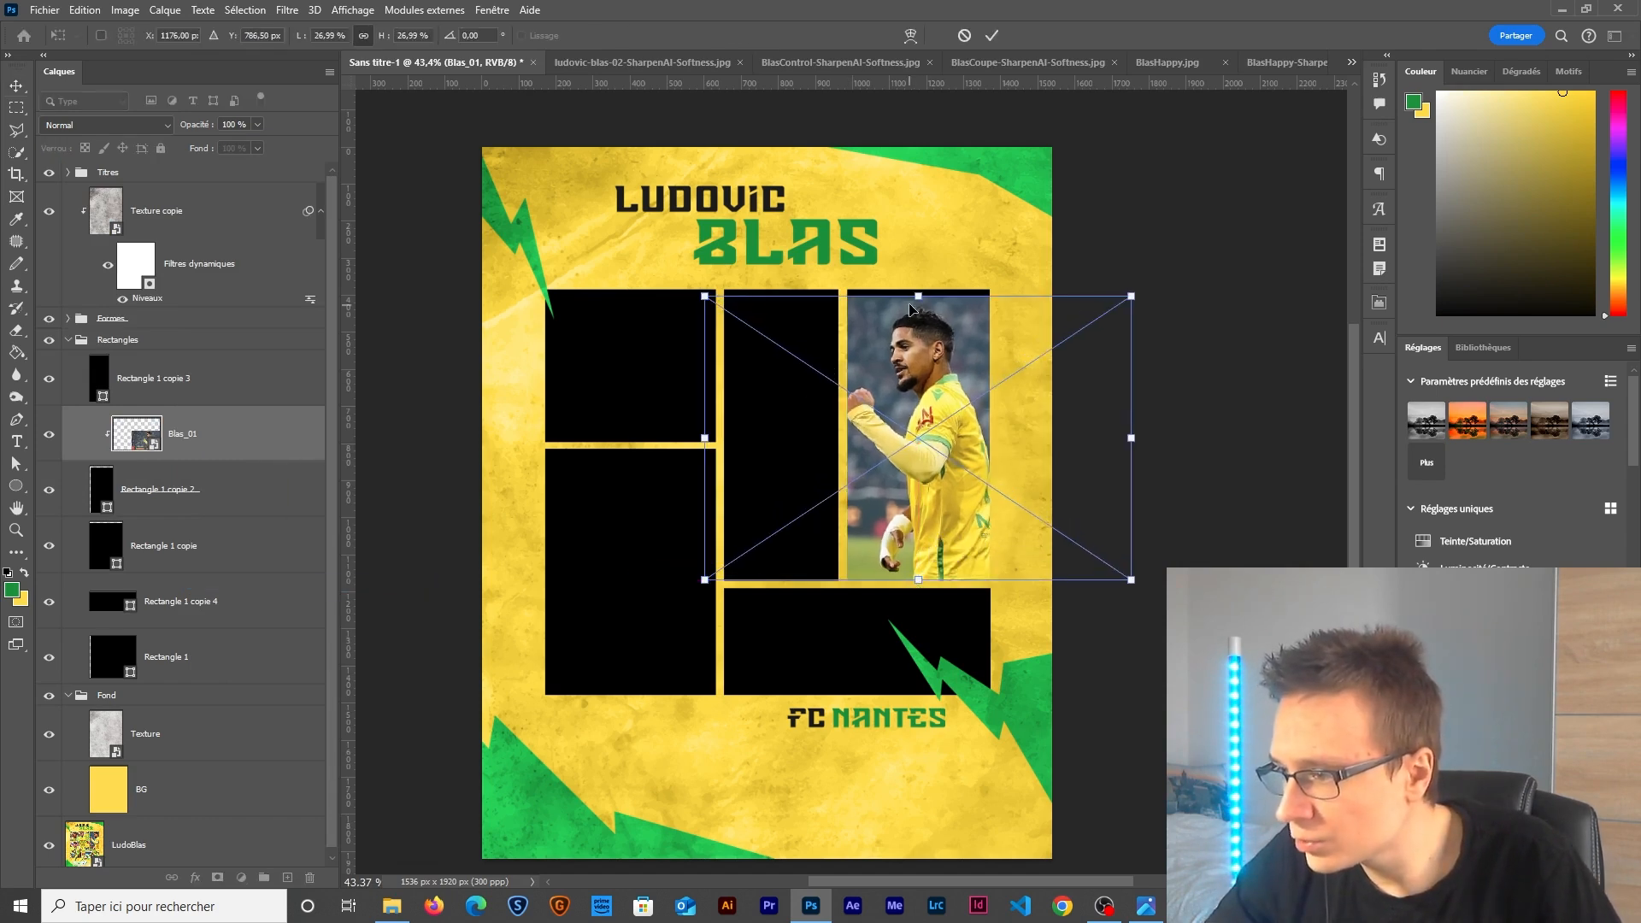
pyautogui.moveTo(916, 297); pyautogui.dragTo(917, 282)
pyautogui.hotkey('shift', 'Right')
pyautogui.hotkey('shift', 'Right')
pyautogui.hotkey('shift', 'Right')
pyautogui.hotkey('shift', 'Right')
pyautogui.hotkey('shift', 'Right')
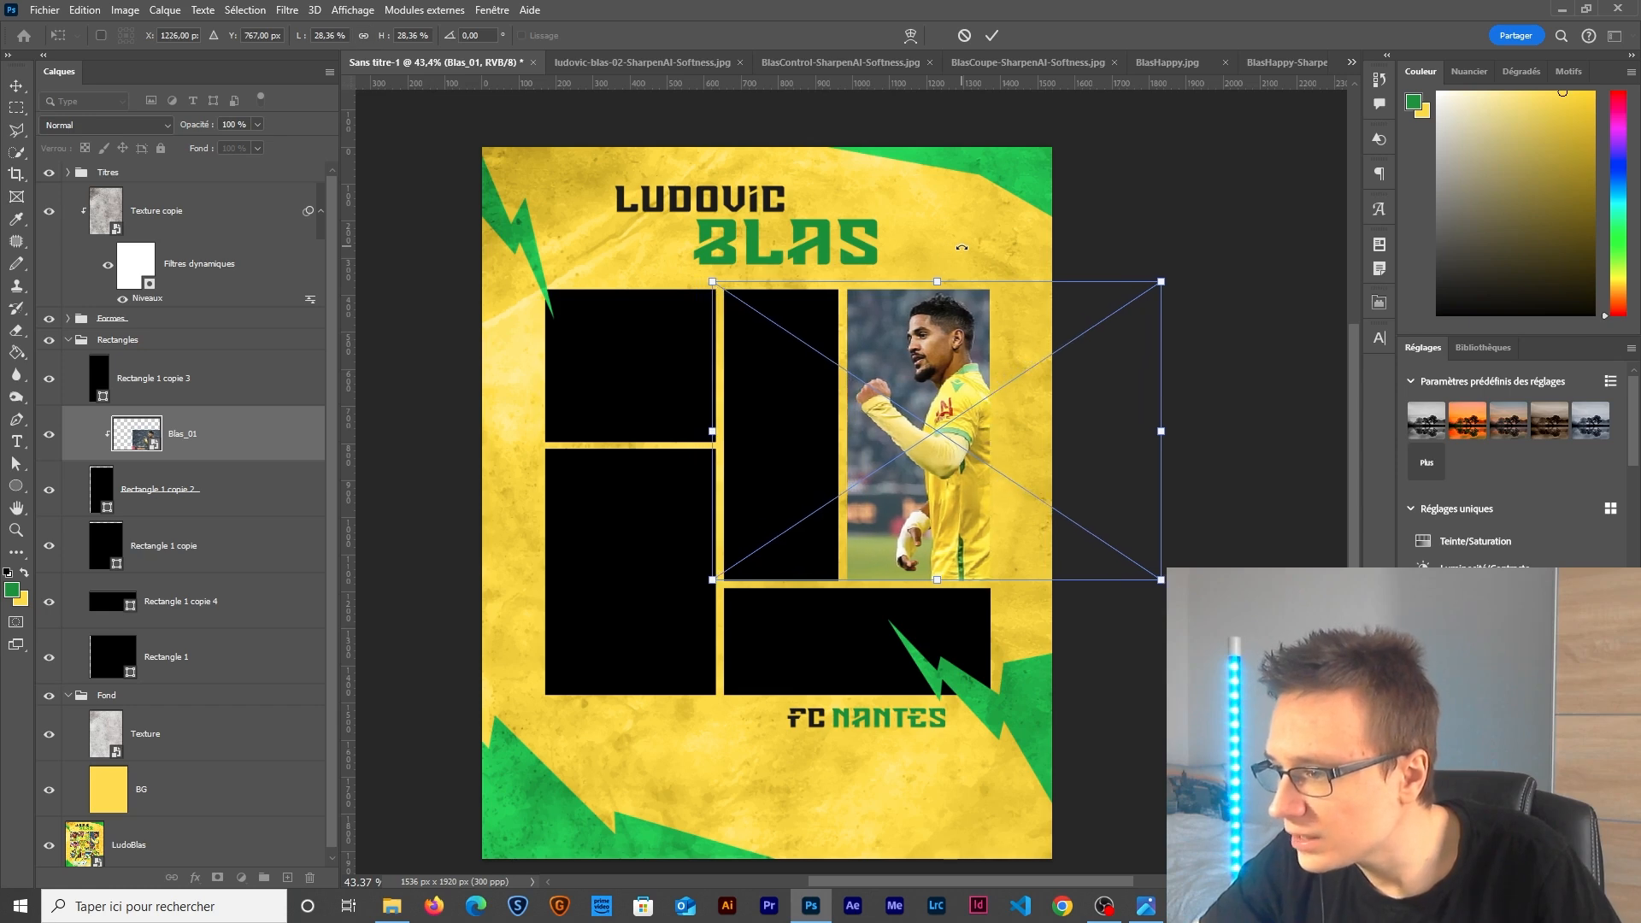
pyautogui.press('Return')
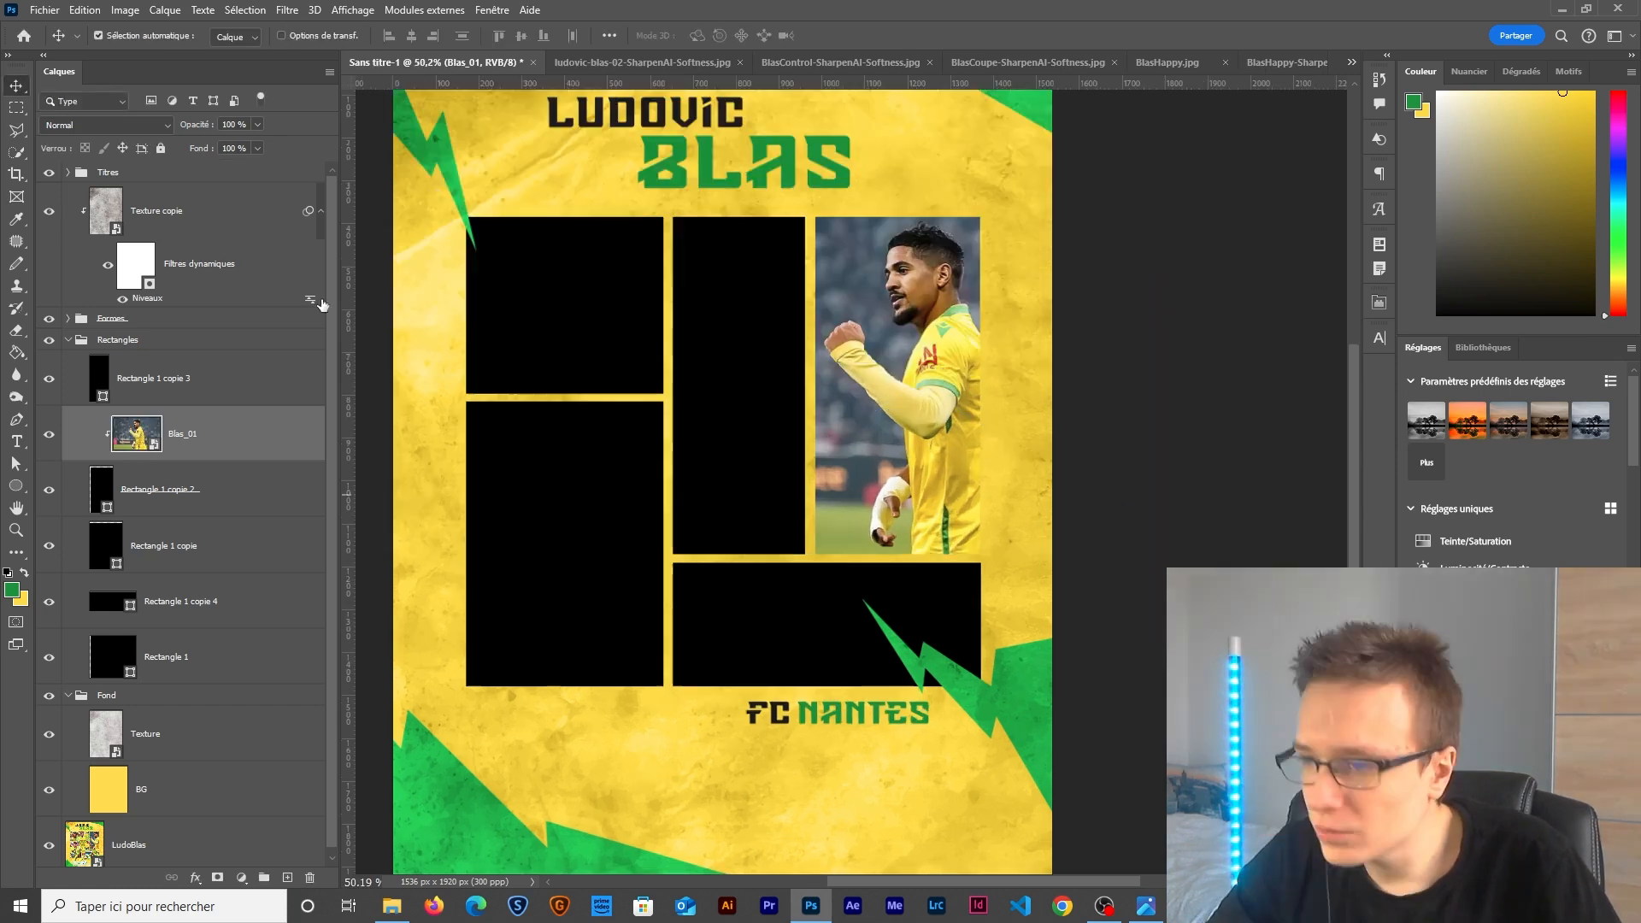
# Close the ludovic-blas-02-SharpenAI-Softness document without saving its changes.
pyautogui.click(606, 58)
pyautogui.click(753, 62)
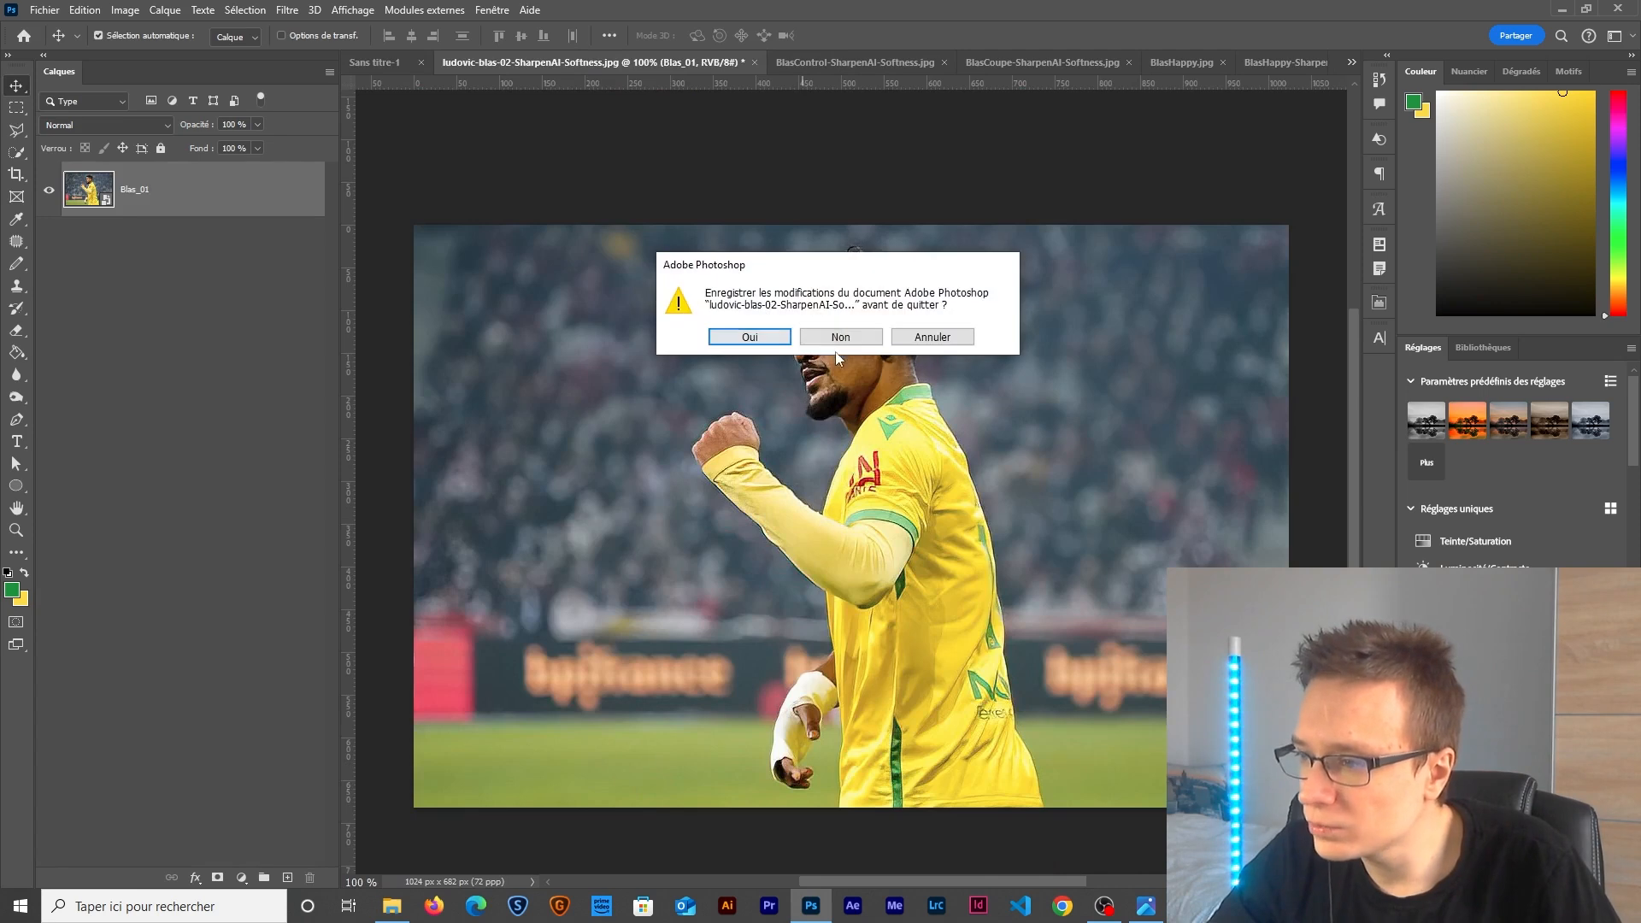
pyautogui.click(840, 336)
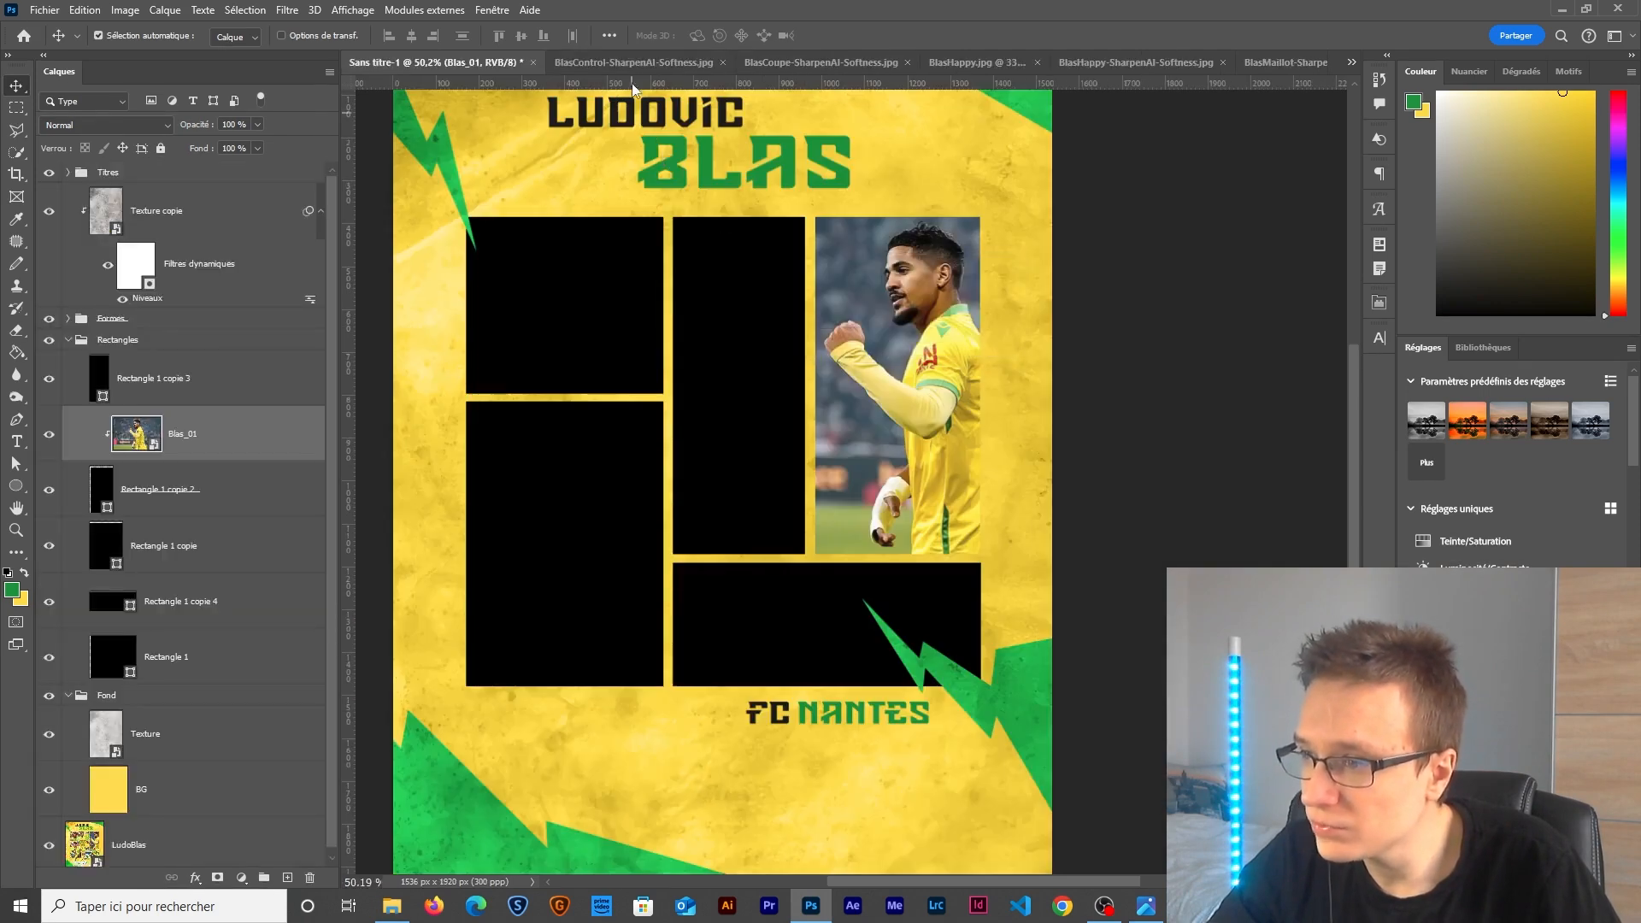
# Convert the BlasControl-SharpenAI-Softness.jpg background to a smart object and rename it Blas_02.
pyautogui.click(615, 62)
pyautogui.rightClick(192, 182)
pyautogui.click(246, 315)
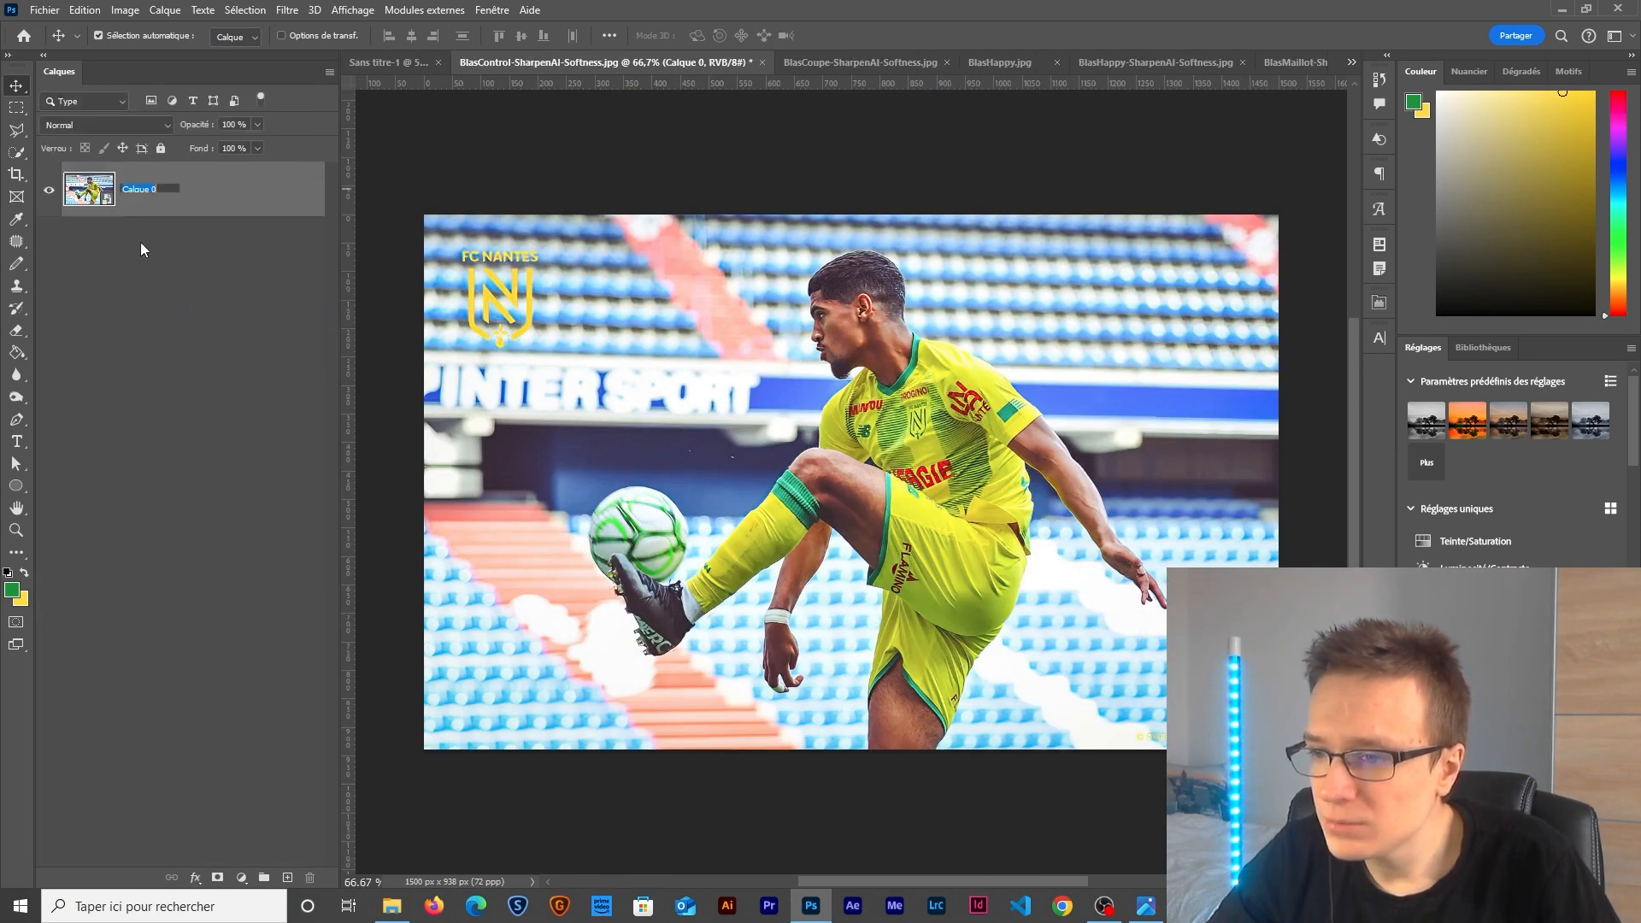
pyautogui.write('Blas_02')
pyautogui.press('Return')
# Copy Blas_02 into the poster, place it directly above Rectangle 1 copie 4 and clip it to that rectangle.
pyautogui.moveTo(615, 359); pyautogui.dragTo(791, 556)
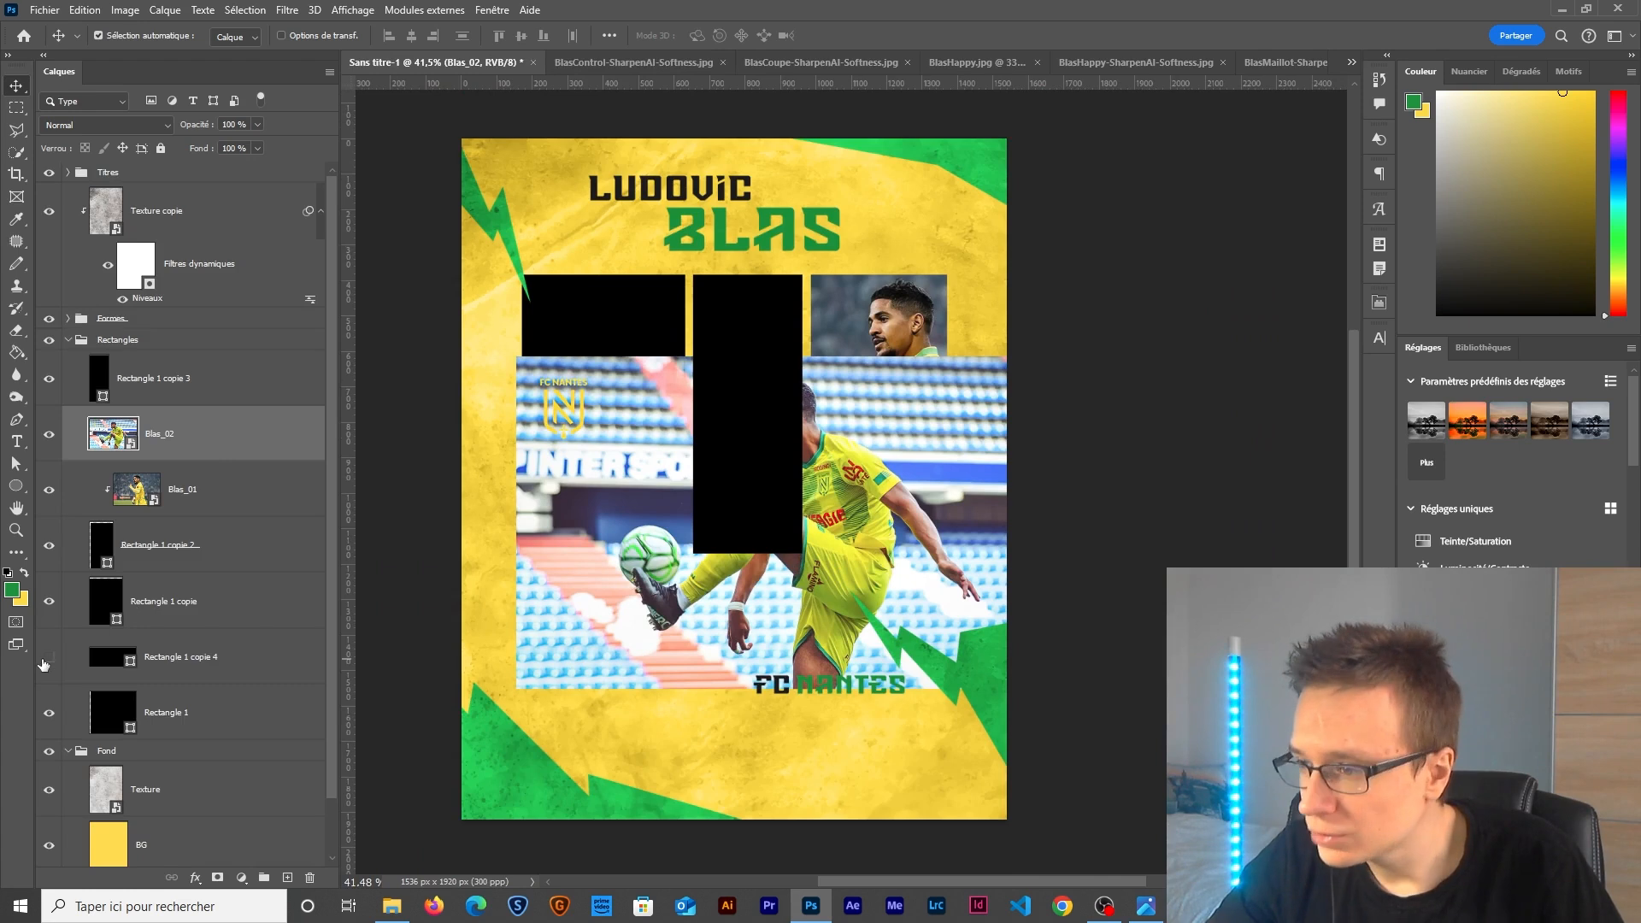
pyautogui.moveTo(195, 433); pyautogui.dragTo(257, 624)
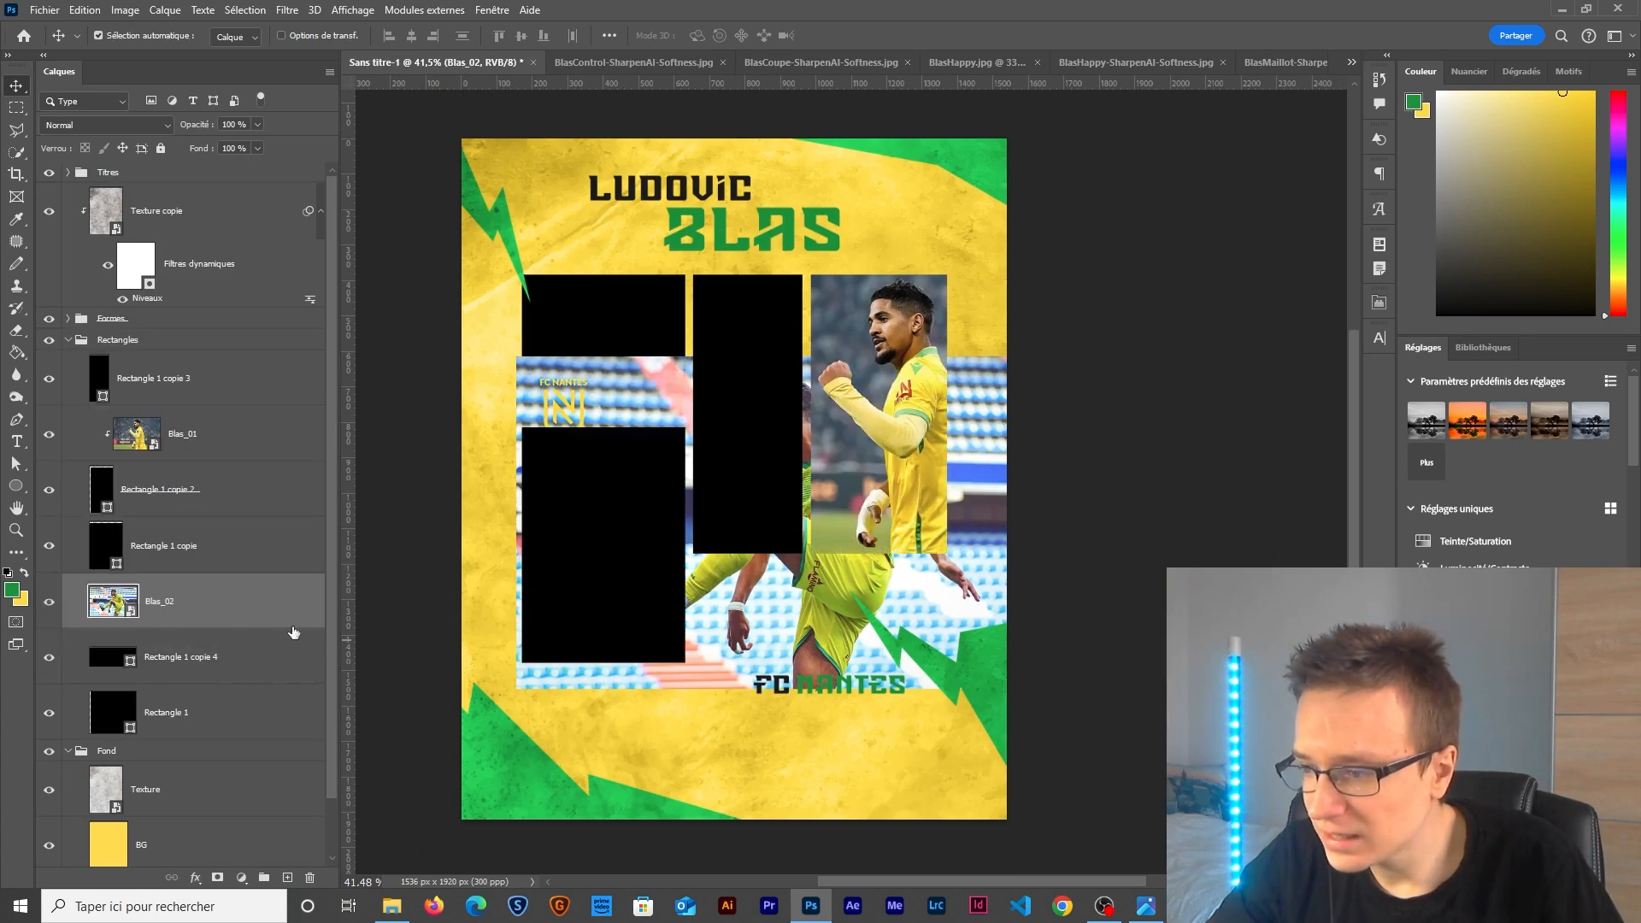
pyautogui.rightClick(218, 609)
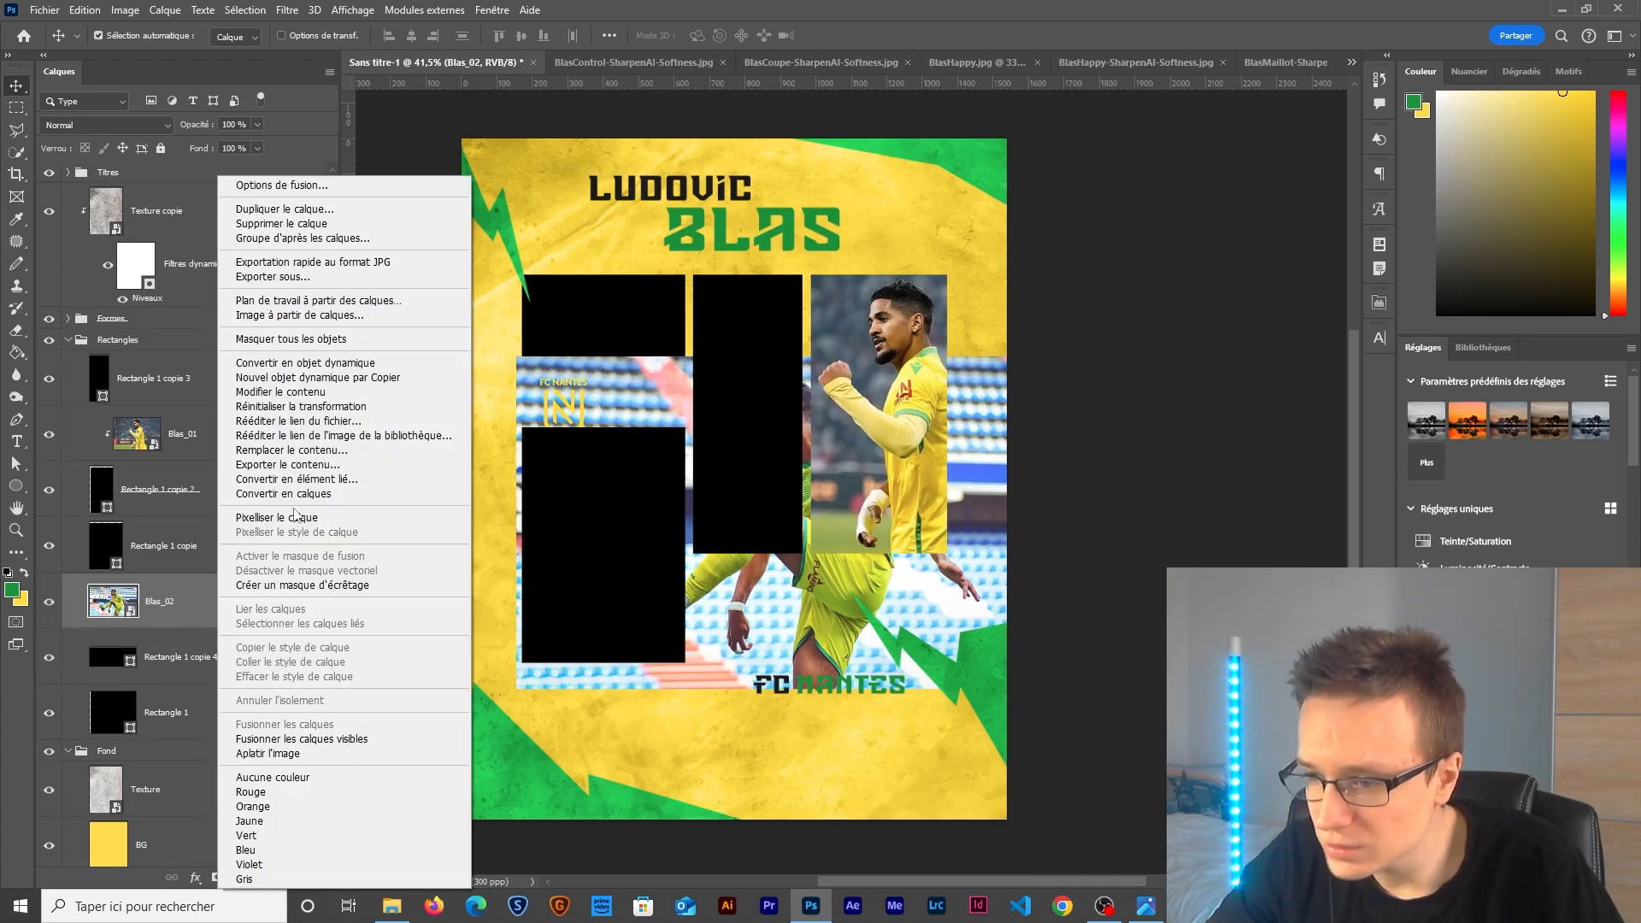
pyautogui.click(282, 577)
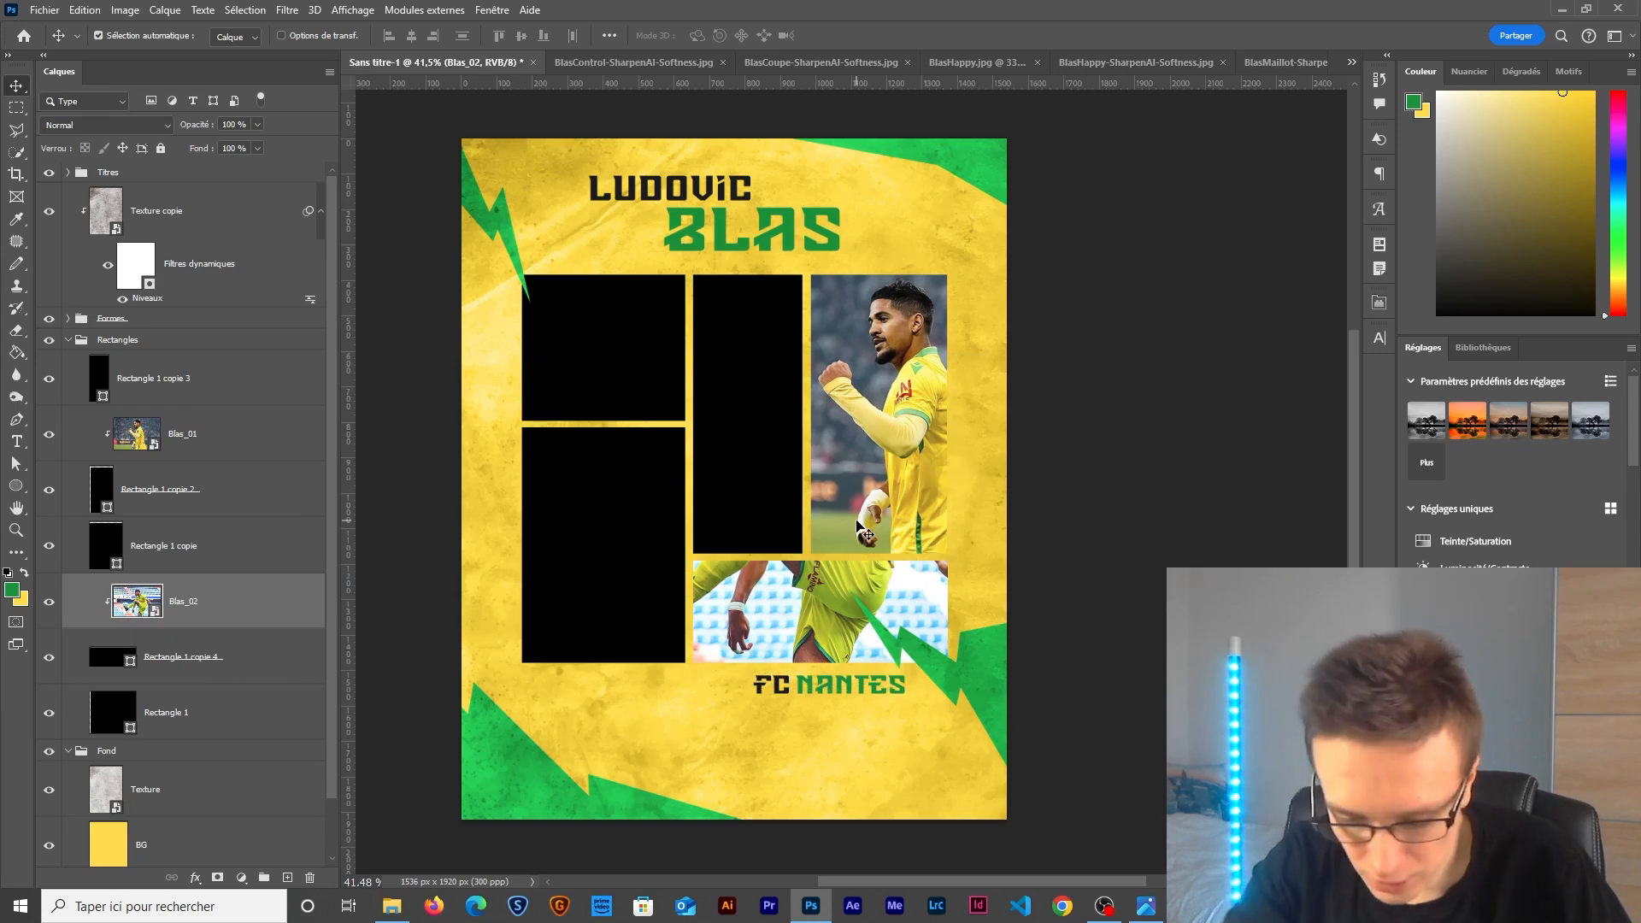
# Shrink Blas_02 and reposition it so the ball and the player's raised leg fit inside the wide bottom frame.
pyautogui.hotkey('ctrl', 't')
pyautogui.moveTo(1046, 357); pyautogui.dragTo(980, 400)
pyautogui.moveTo(935, 585); pyautogui.dragTo(991, 632)
pyautogui.moveTo(1026, 455)
pyautogui.mouseDown()
pyautogui.moveTo(1029, 419)
pyautogui.moveTo(1025, 449)
pyautogui.mouseUp()
pyautogui.press('Return')
pyautogui.scroll(-1, 256, 513)
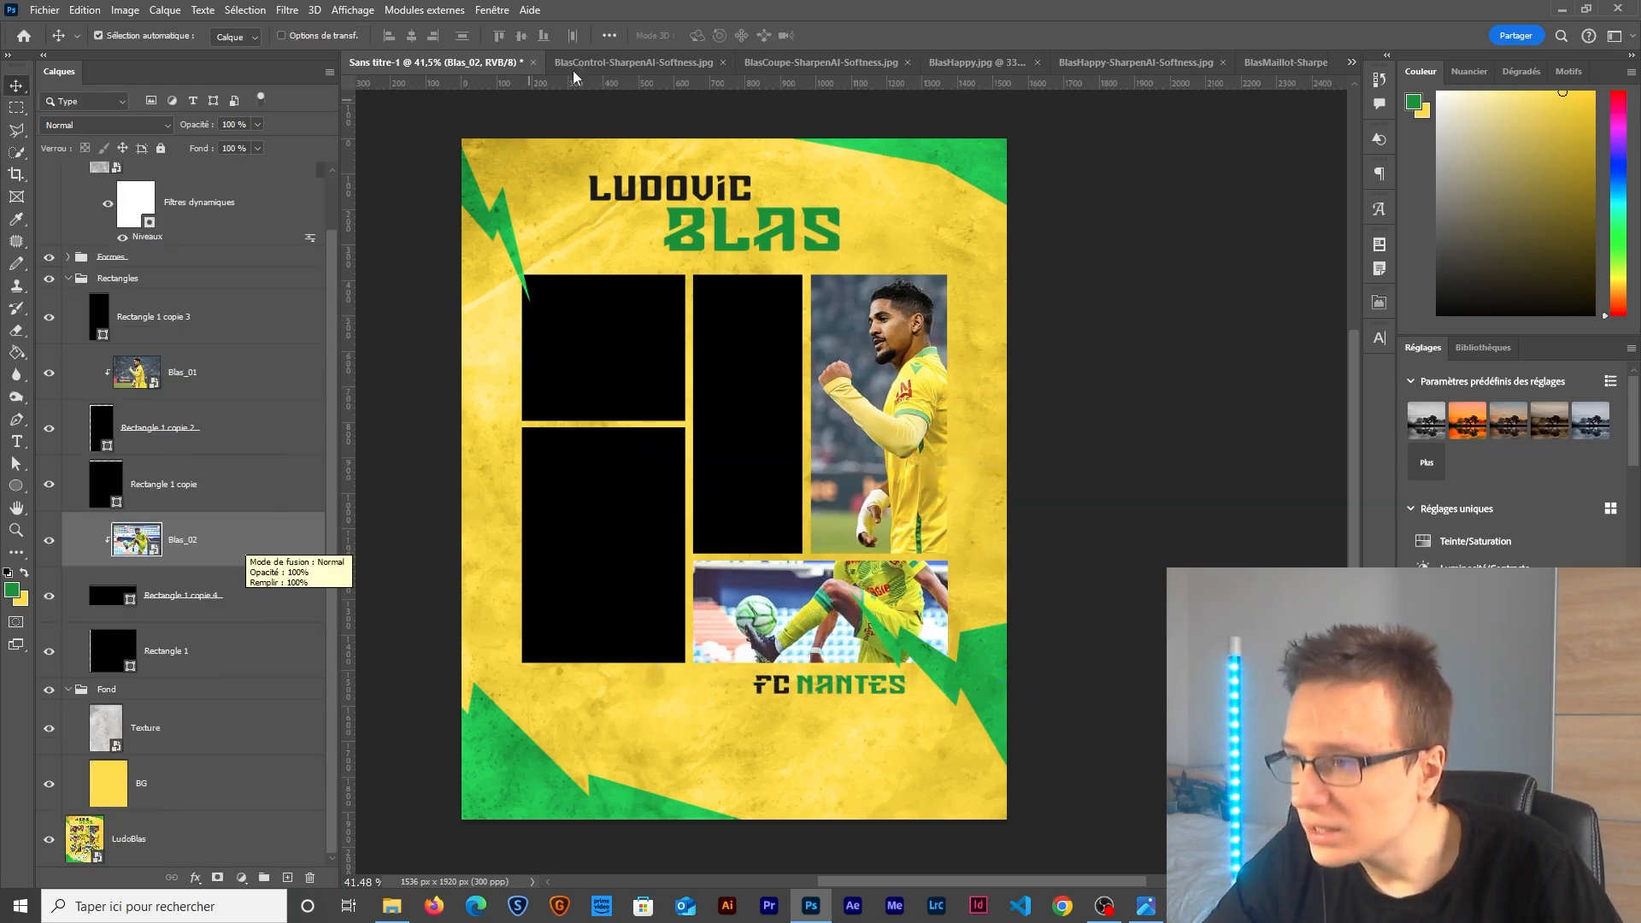
# Close the BlasControl-SharpenAI-Softness document without saving its changes.
pyautogui.click(675, 62)
pyautogui.click(756, 61)
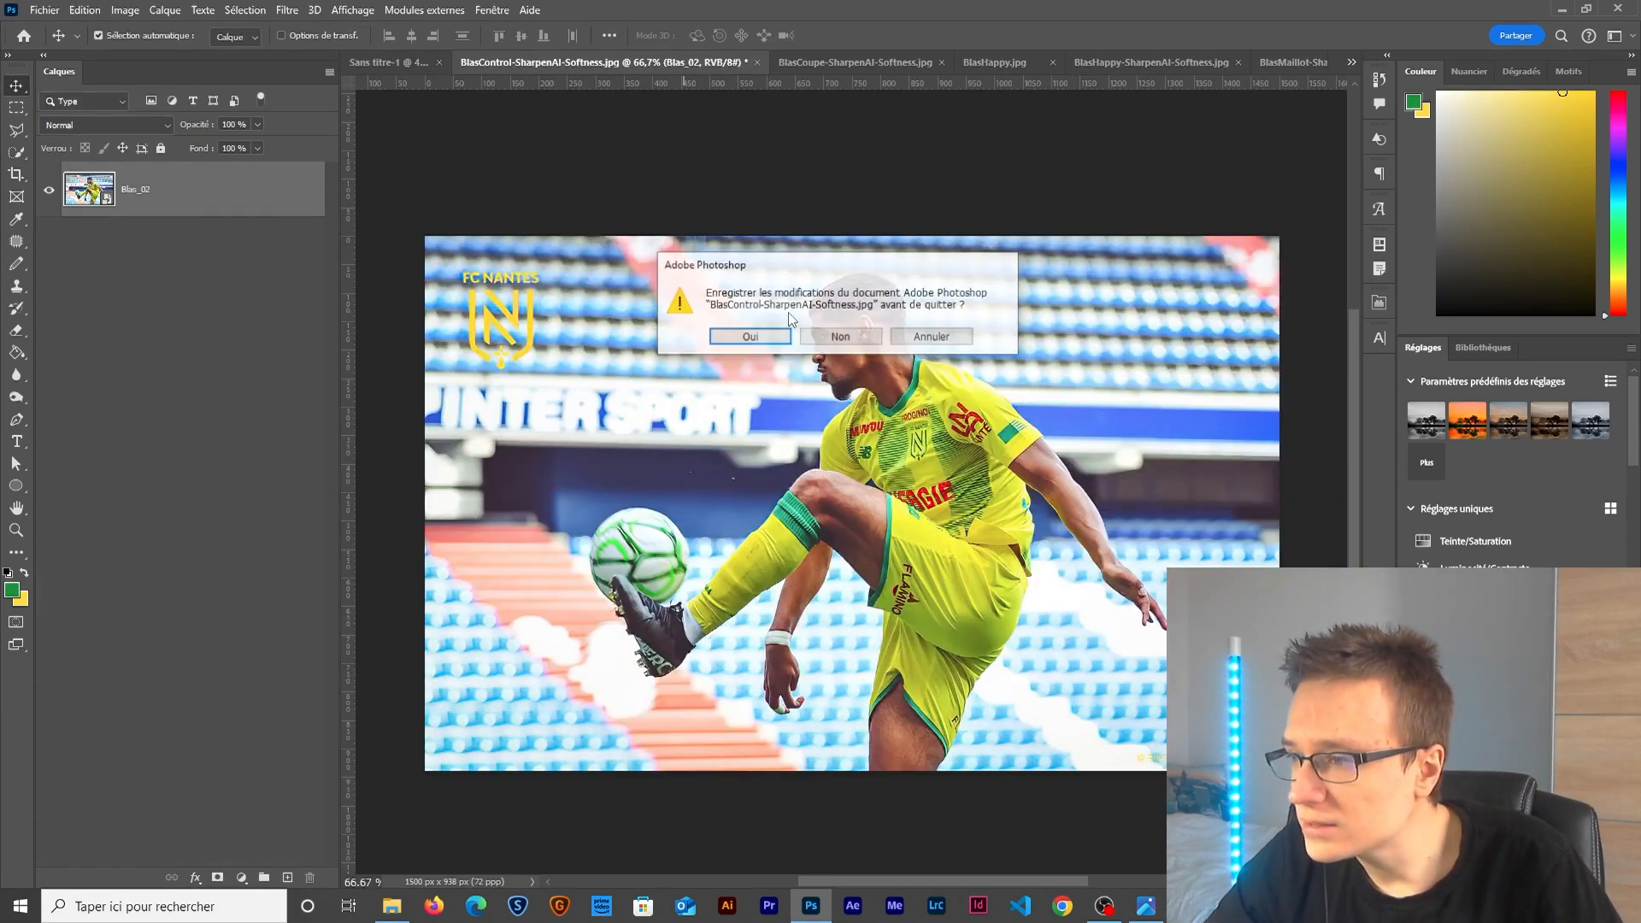
pyautogui.click(840, 336)
# Convert the BlasCoupe-SharpenAI-Softness.jpg background to a smart object and rename it Blas_03.
pyautogui.click(578, 63)
pyautogui.rightClick(249, 192)
pyautogui.click(333, 331)
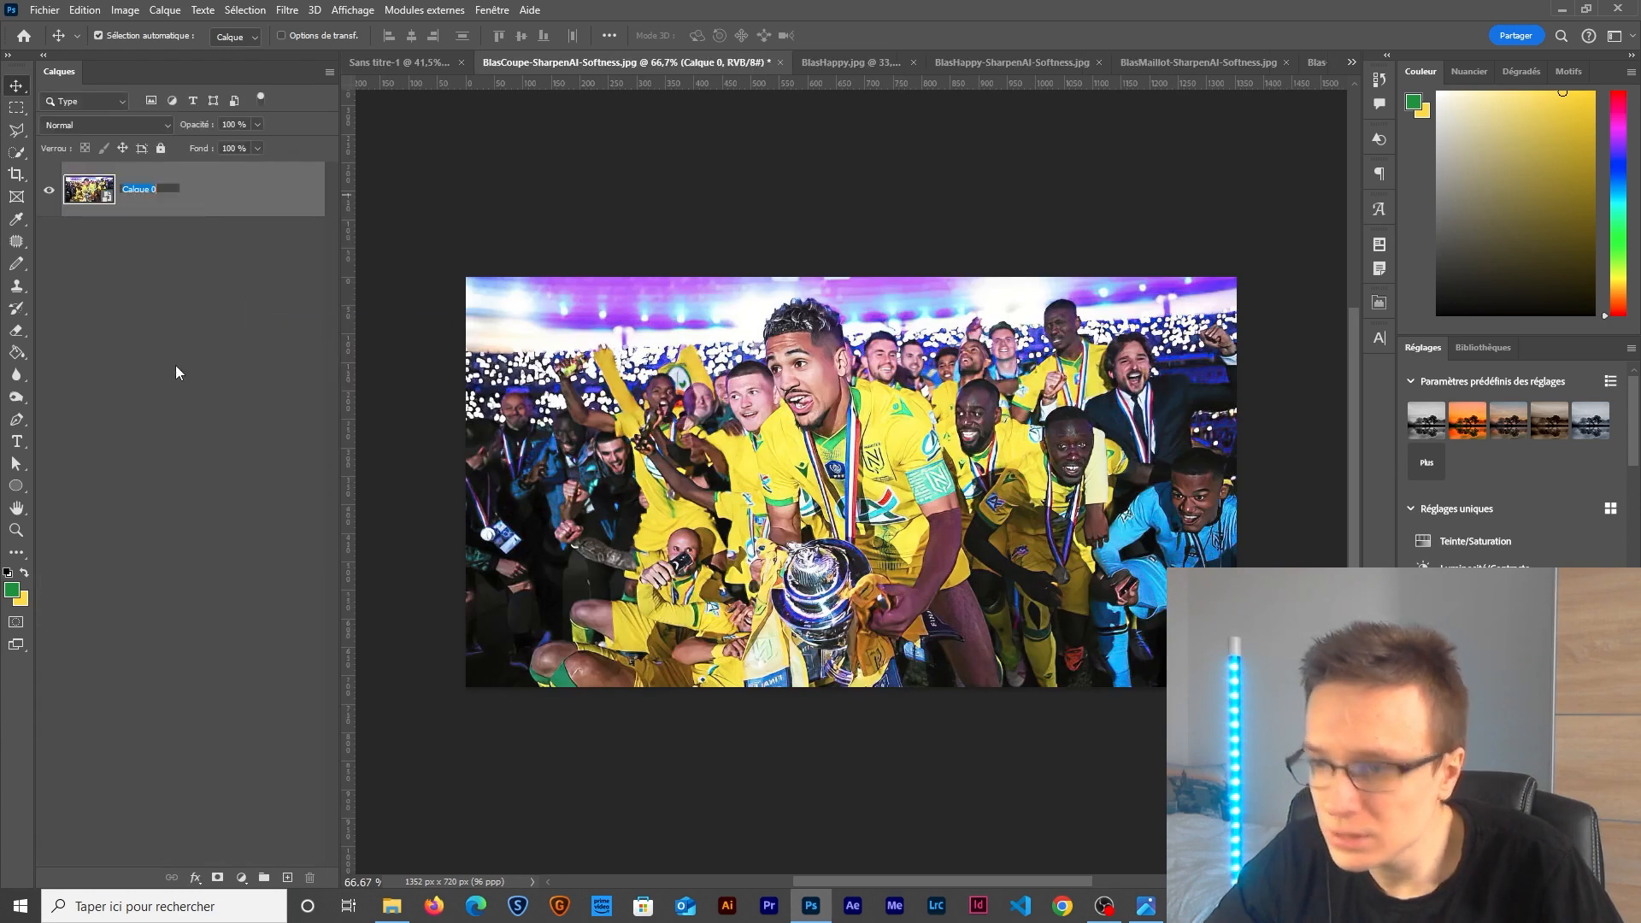
pyautogui.write('Blas_03')
pyautogui.press('Return')
# Copy Blas_03 into the poster centred, place it directly above Rectangle 1 copie and clip it to that rectangle.
pyautogui.moveTo(763, 371); pyautogui.dragTo(659, 444)
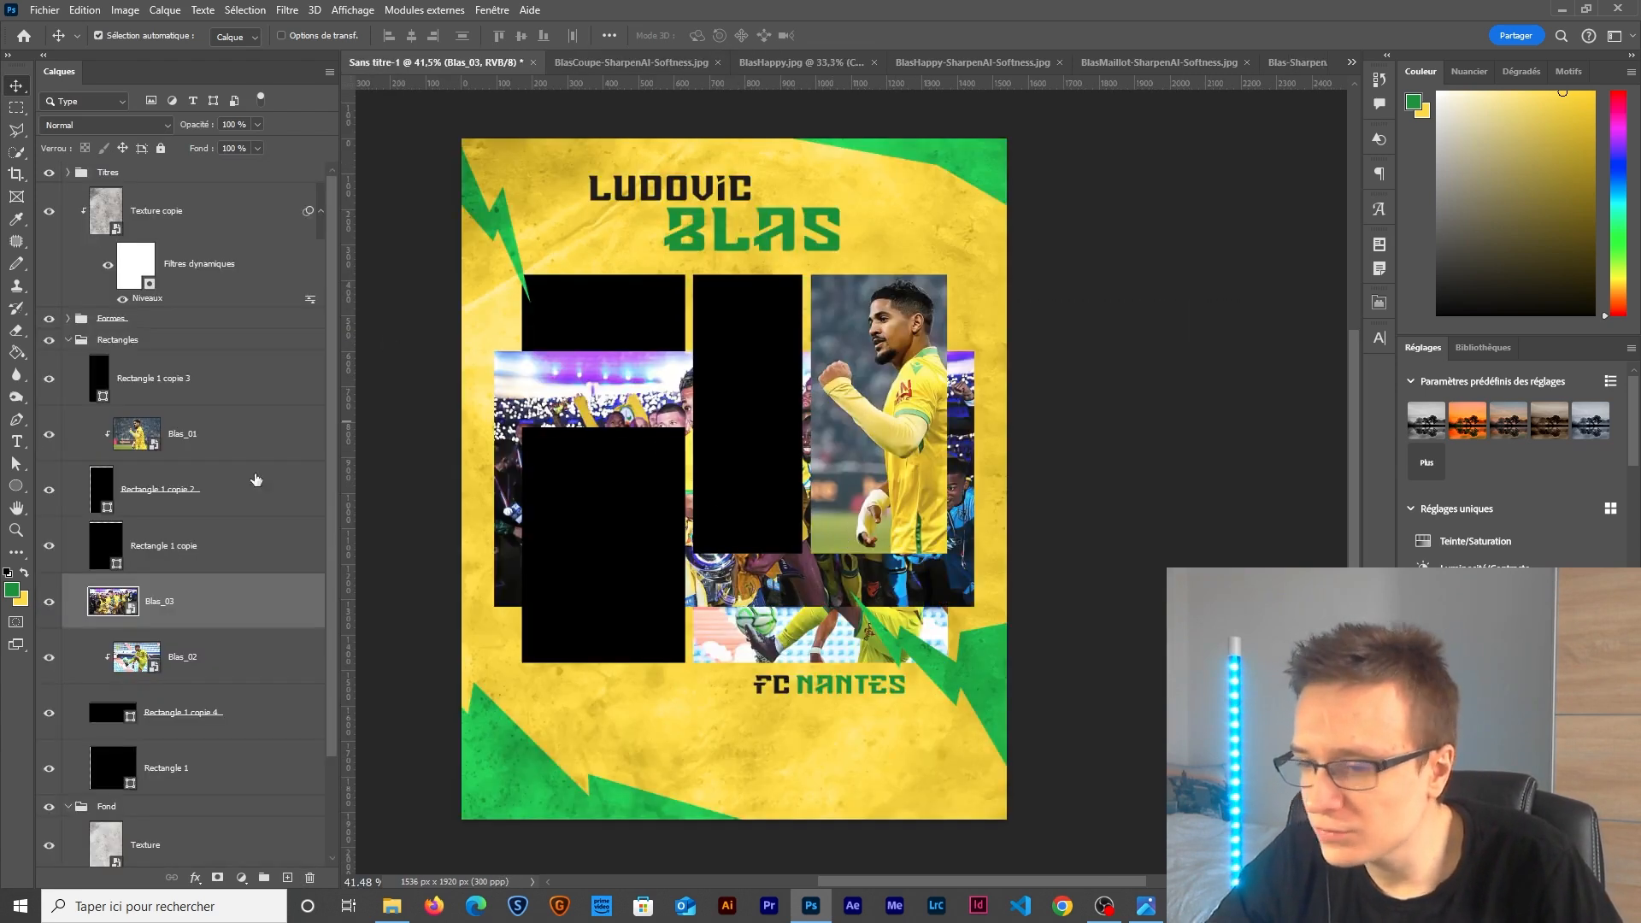
pyautogui.moveTo(162, 590); pyautogui.dragTo(162, 523)
pyautogui.rightClick(203, 547)
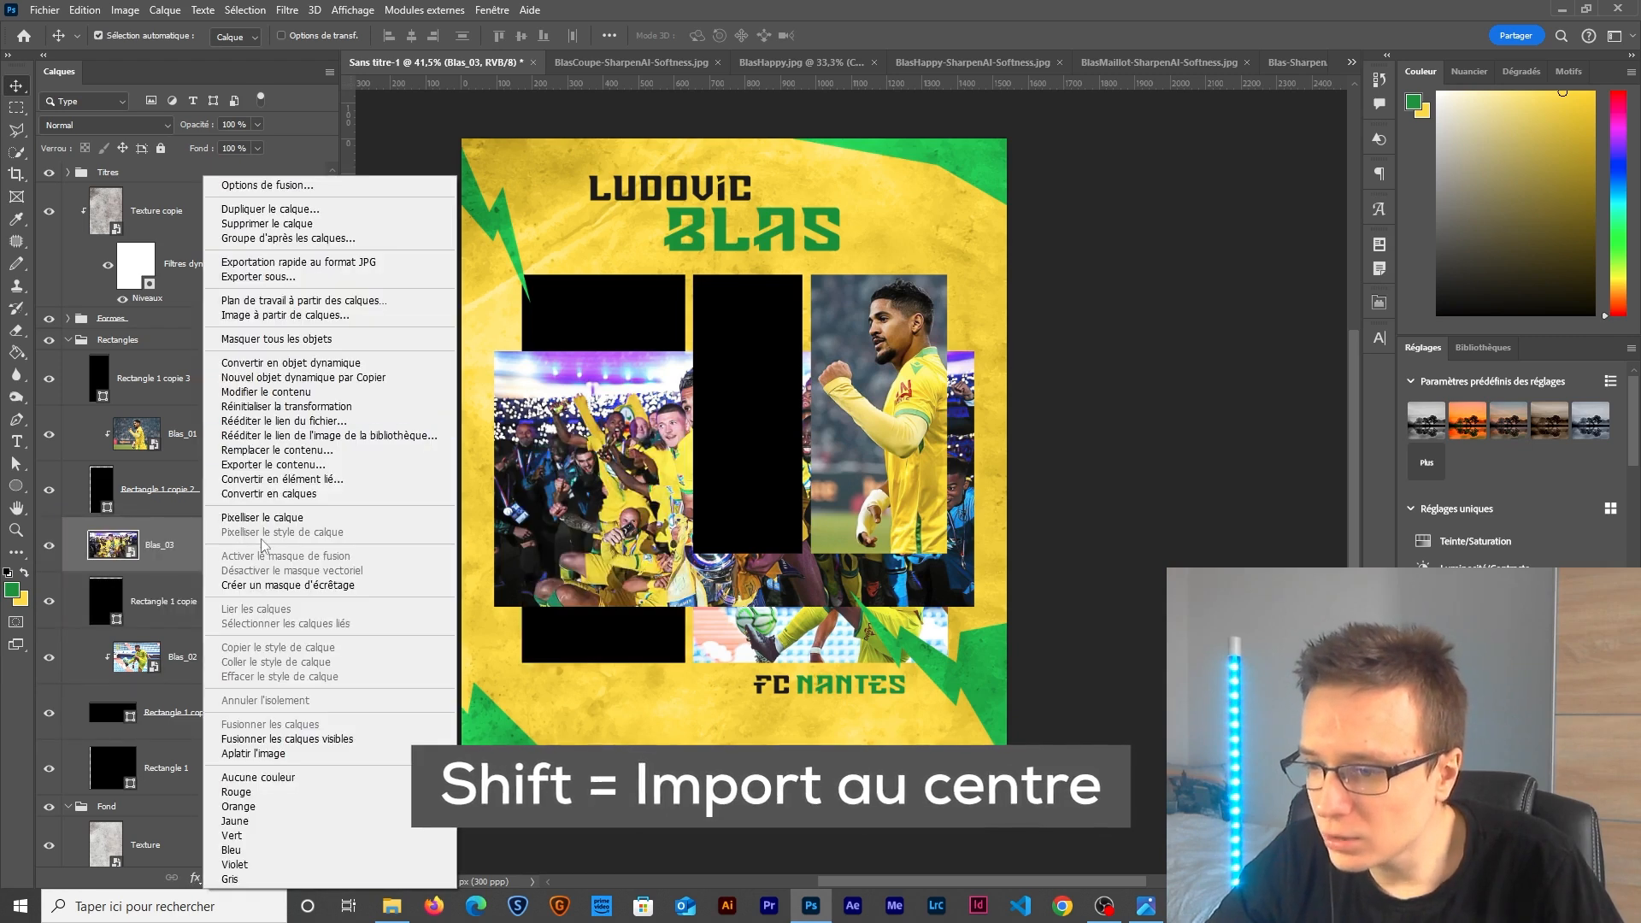
pyautogui.click(269, 588)
# Enlarge and reposition Blas_03 so the player holding the trophy fills the tall lower-left frame, comparing the placement before and after.
pyautogui.hotkey('ctrl', 't')
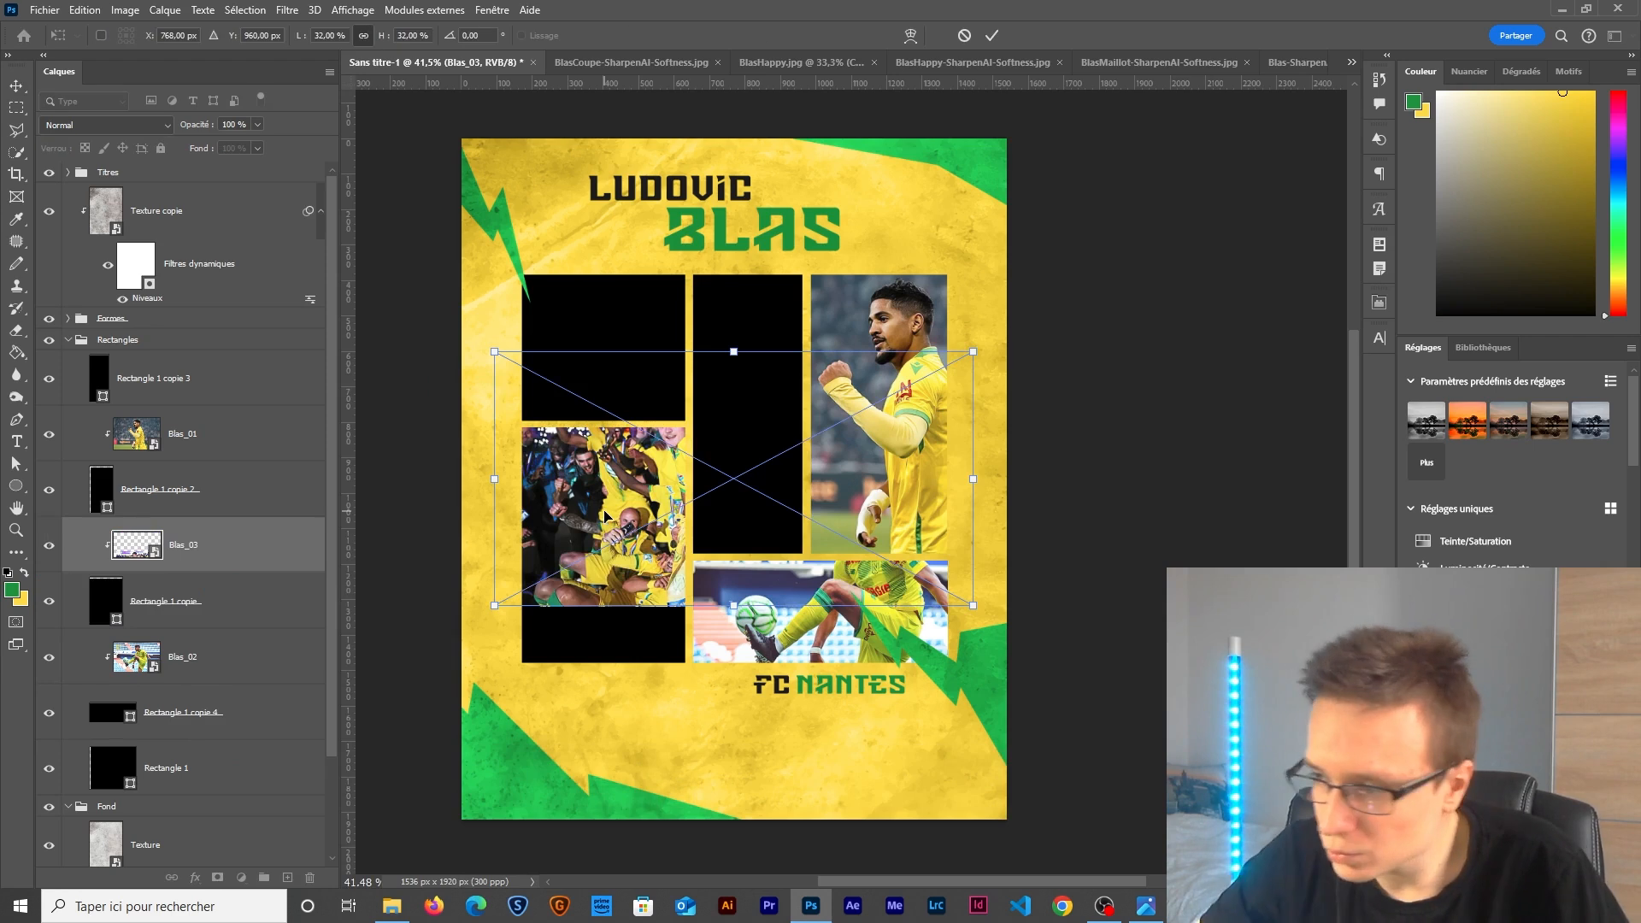
pyautogui.moveTo(604, 516); pyautogui.dragTo(480, 587)
pyautogui.moveTo(917, 401); pyautogui.dragTo(932, 472)
pyautogui.press('Return')
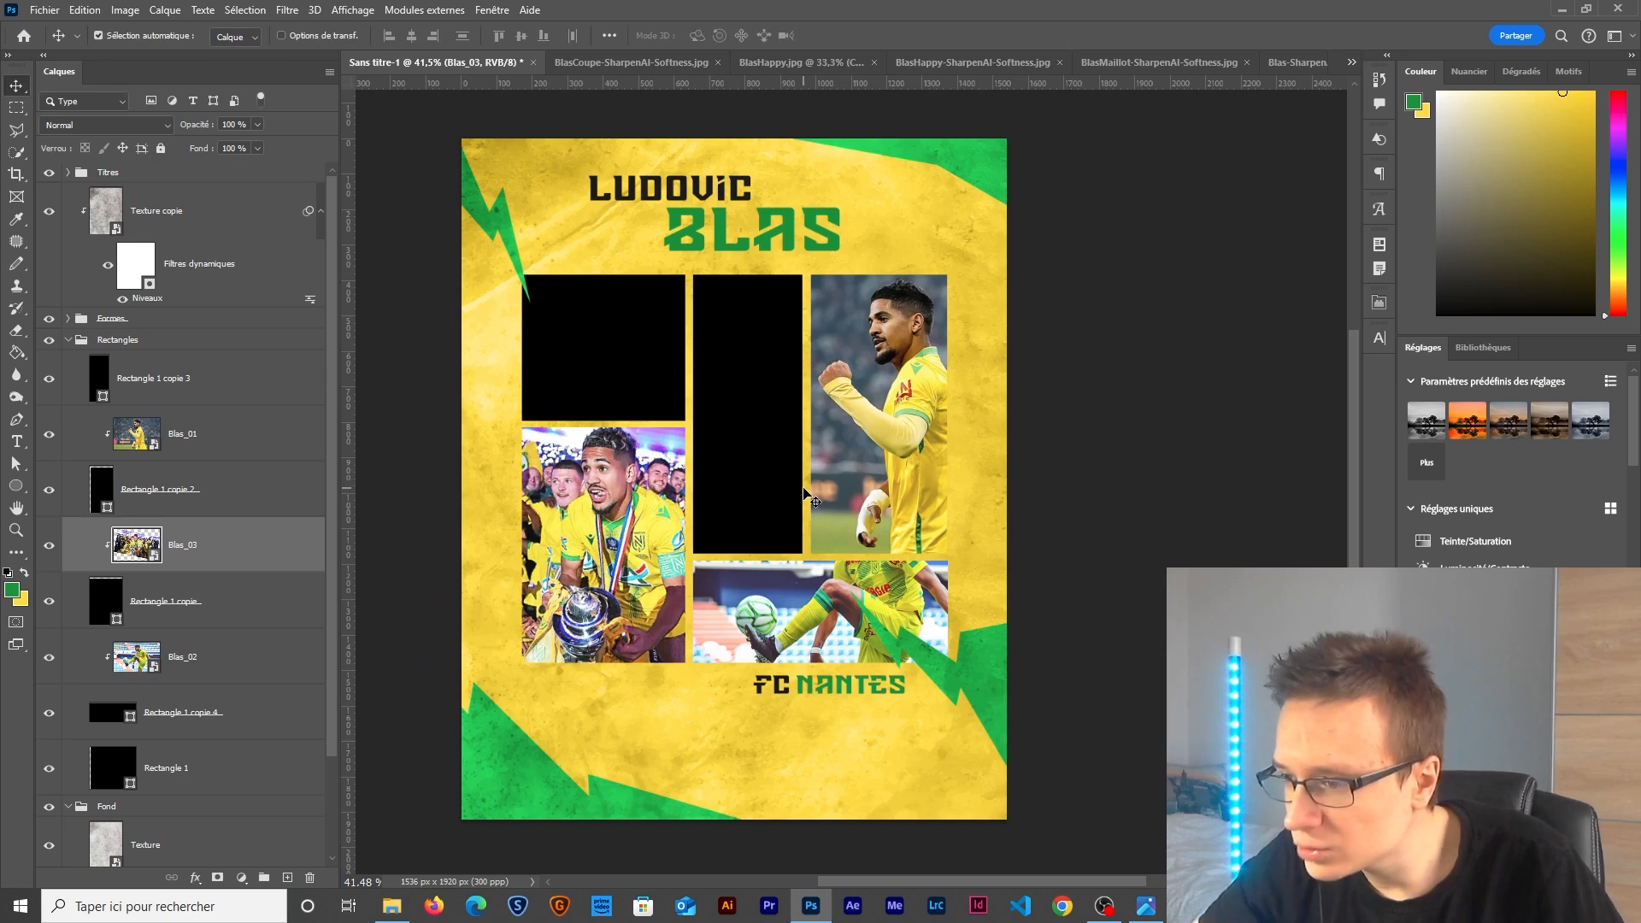
pyautogui.hotkey('ctrl', 'z')
pyautogui.hotkey('ctrl', 'shift', 'z')
pyautogui.hotkey('ctrl', 'z')
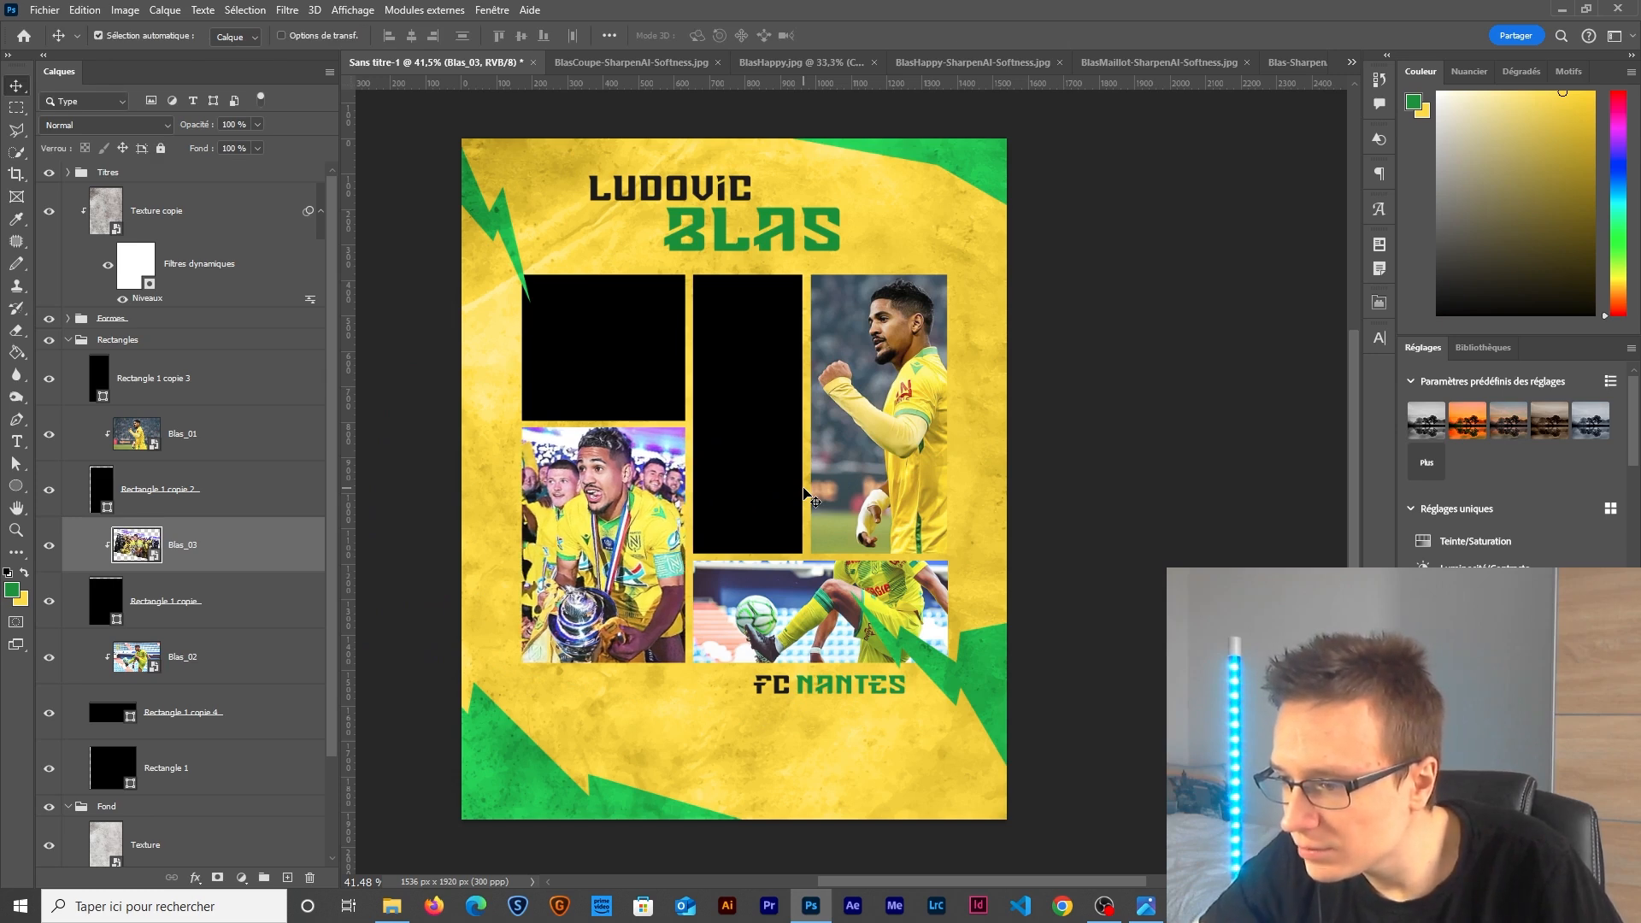
pyautogui.hotkey('ctrl', 'shift', 'z')
pyautogui.hotkey('ctrl', 'z')
pyautogui.hotkey('ctrl', 'shift', 'z')
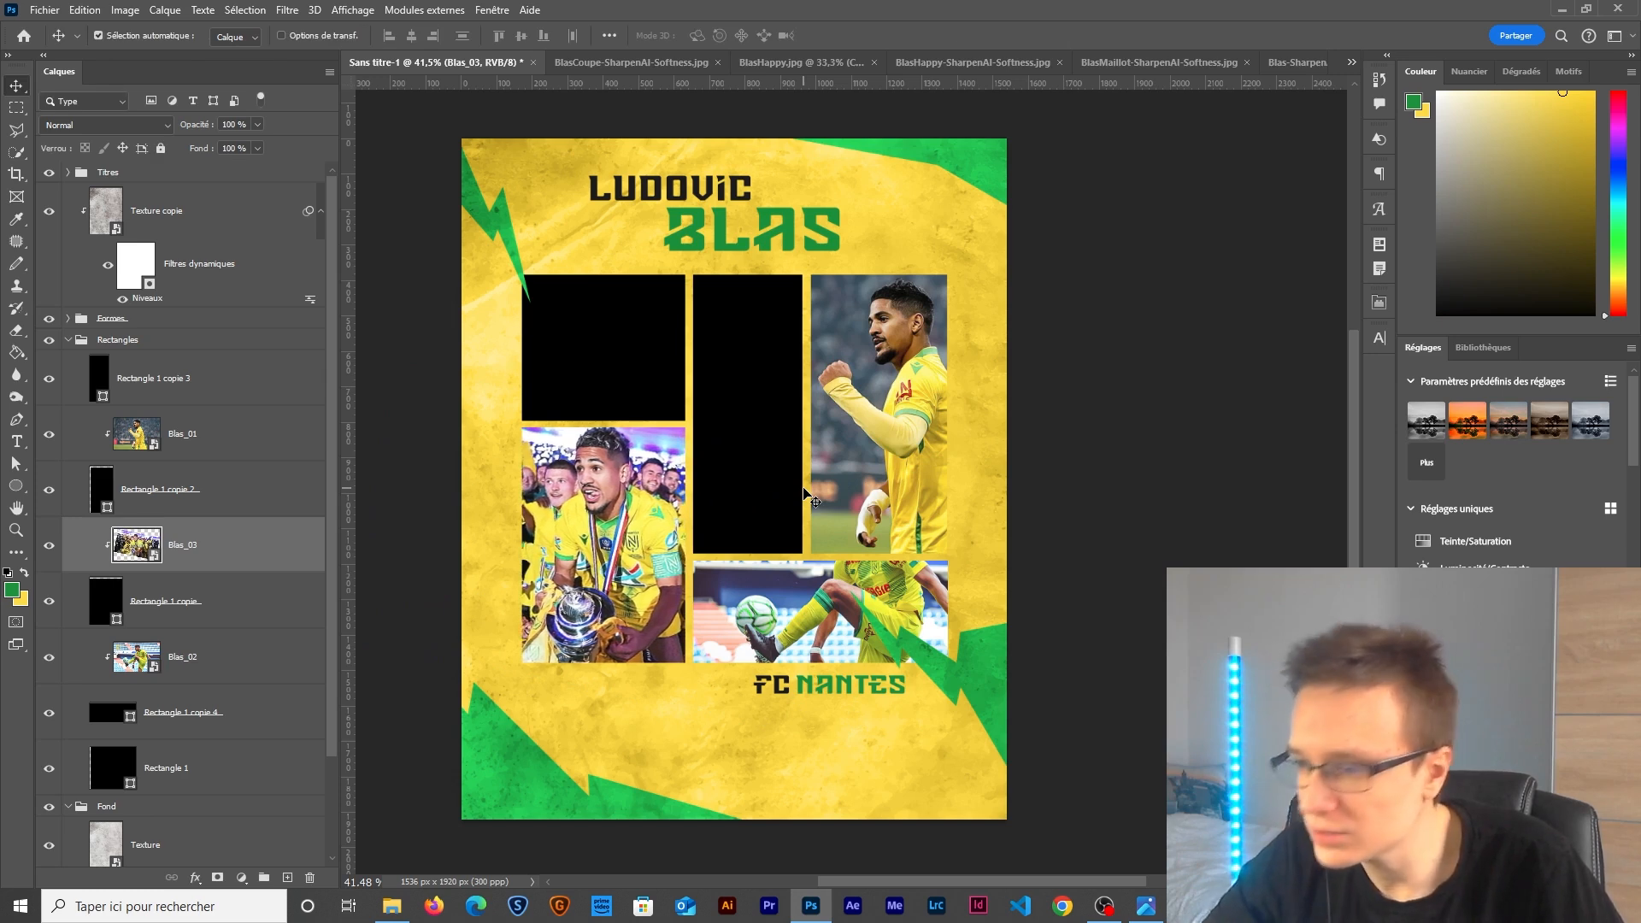
# Close BlasCoupe-SharpenAI-Softness.jpg without saving its changes, and also close BlasHappy.jpg.
pyautogui.click(675, 63)
pyautogui.click(781, 63)
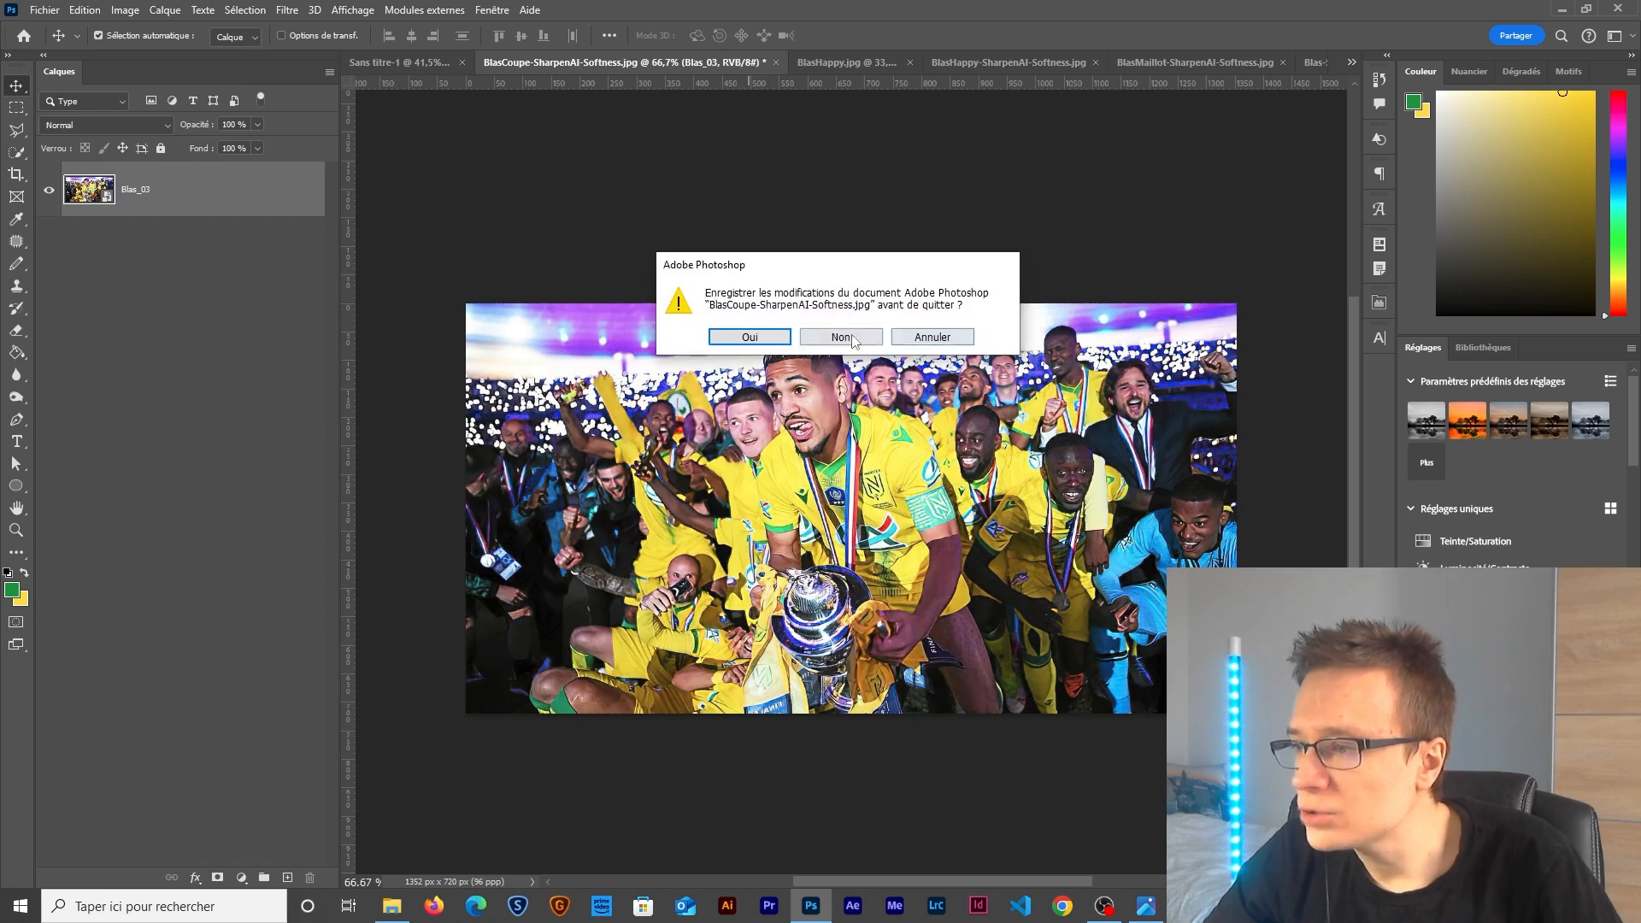
pyautogui.click(843, 337)
pyautogui.click(726, 62)
pyautogui.click(675, 62)
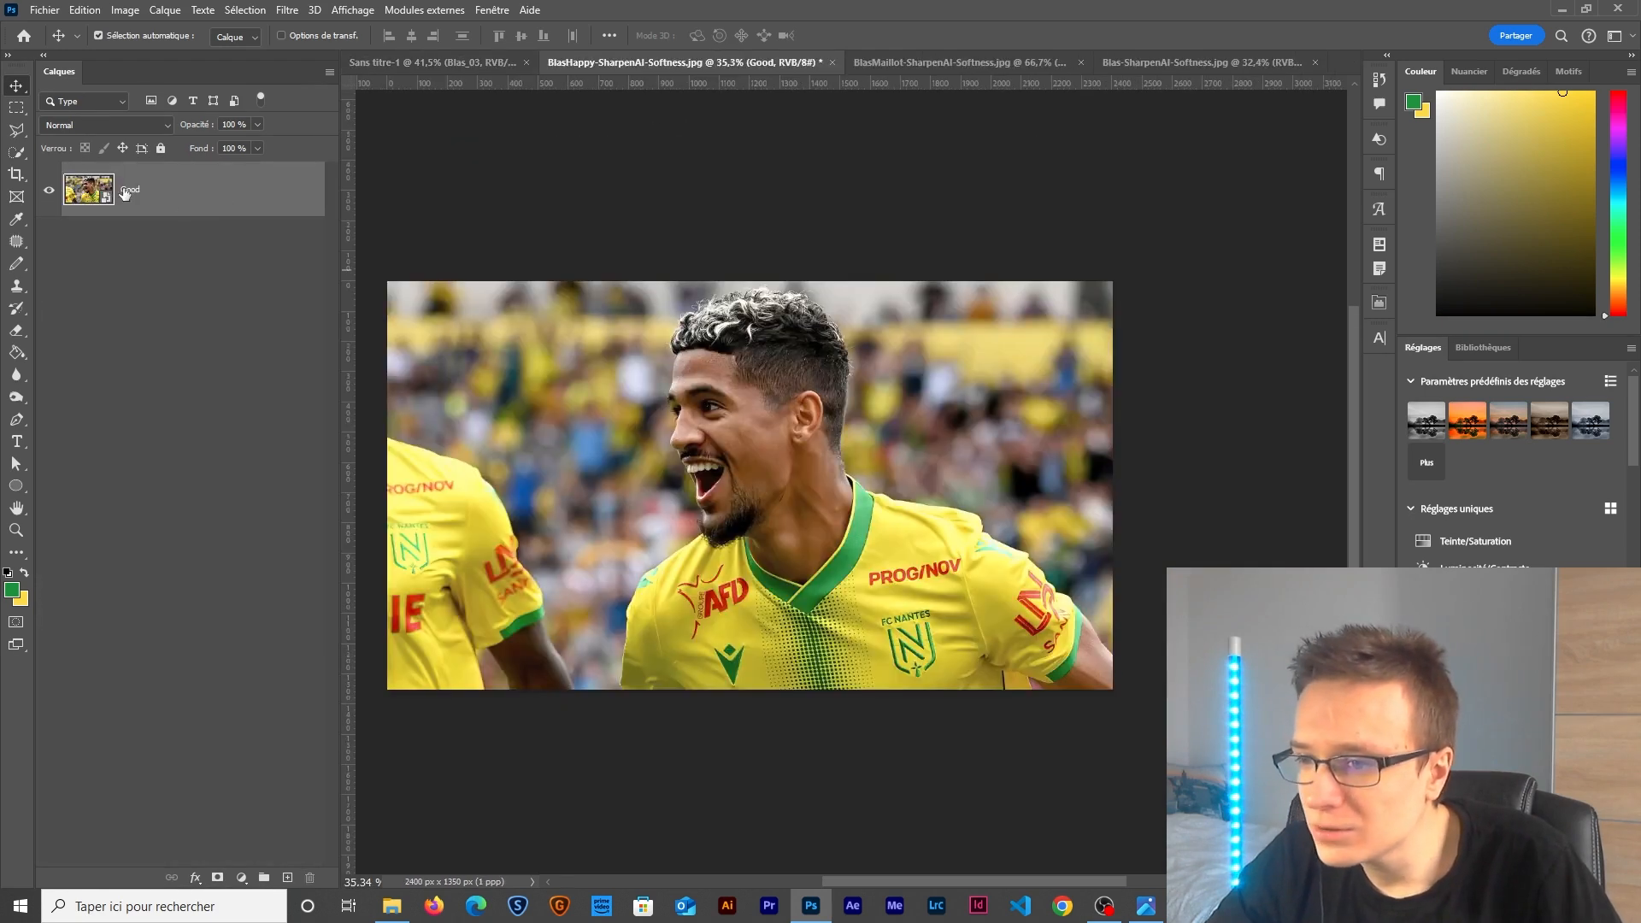
# Rename the smart object layer in BlasHappy-SharpenAI-Softness.jpg as Blas_04.
pyautogui.write('Blas')
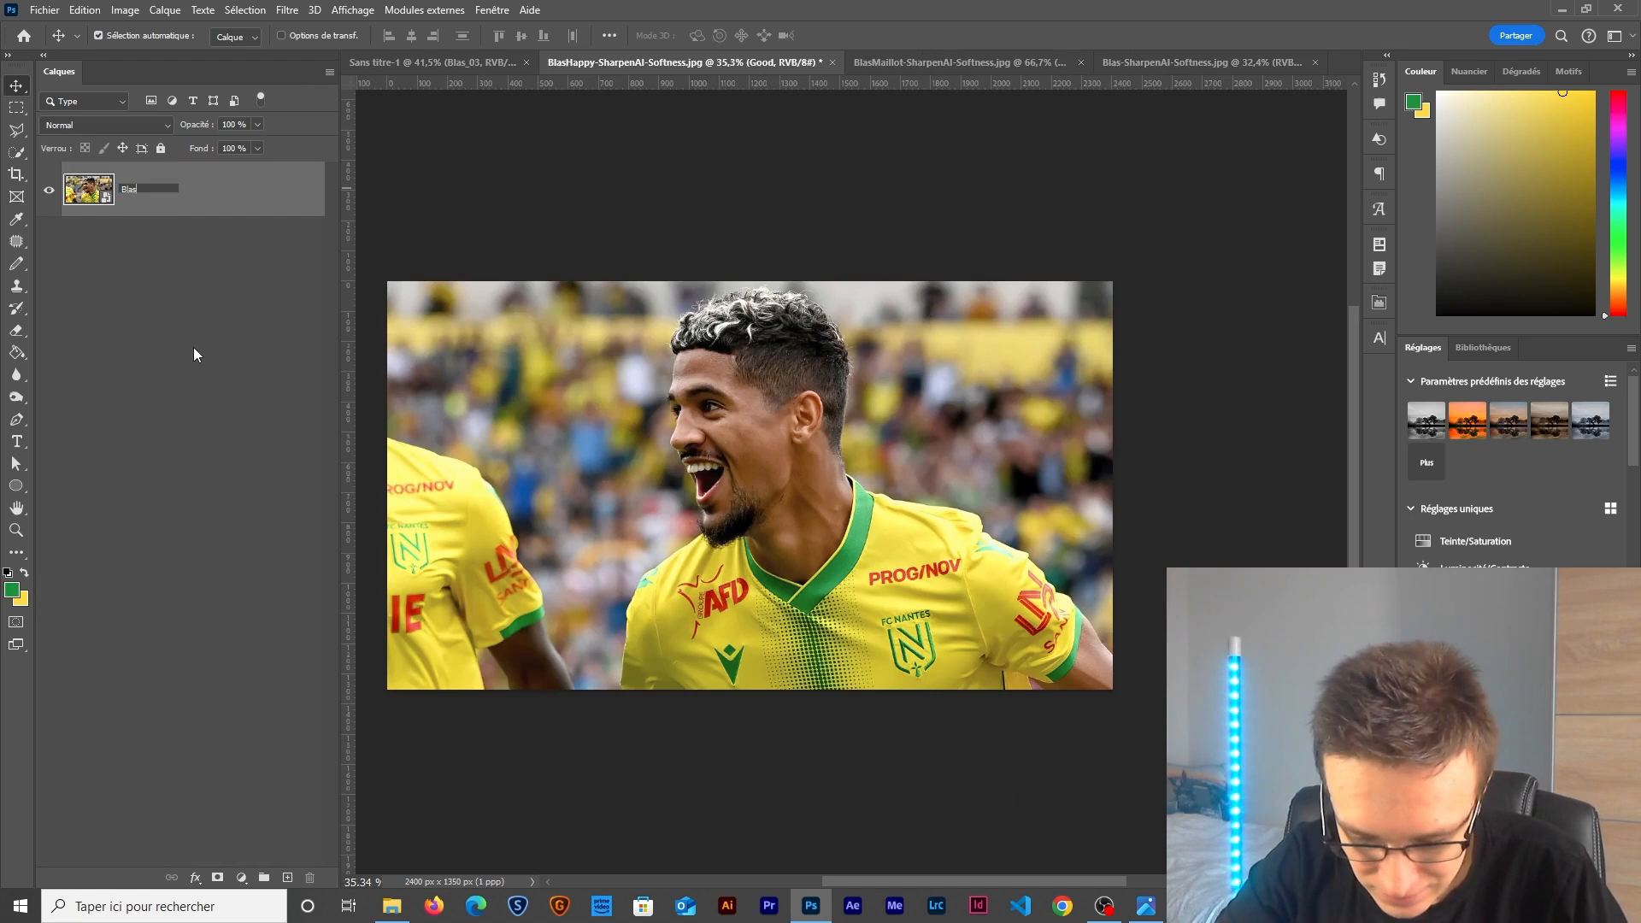
pyautogui.write('_04')
pyautogui.press('Return')
# Copy Blas_04 into the poster and place it directly above the Rectangle 1 layer.
pyautogui.moveTo(742, 424); pyautogui.dragTo(441, 141)
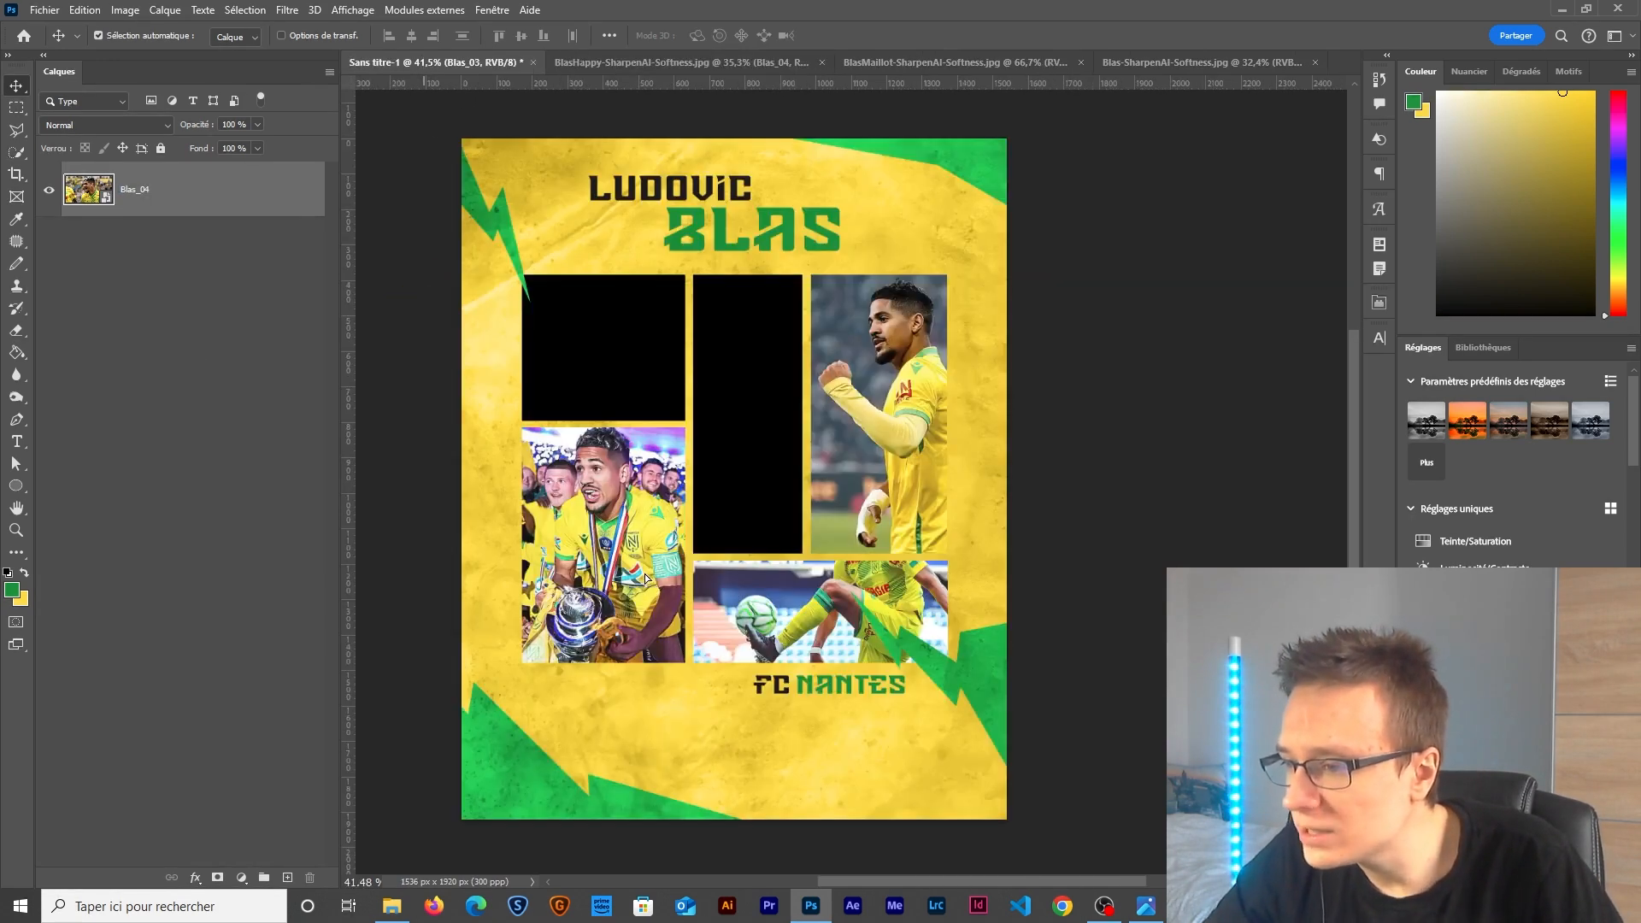
pyautogui.moveTo(646, 578); pyautogui.dragTo(564, 386)
pyautogui.moveTo(176, 540); pyautogui.dragTo(176, 794)
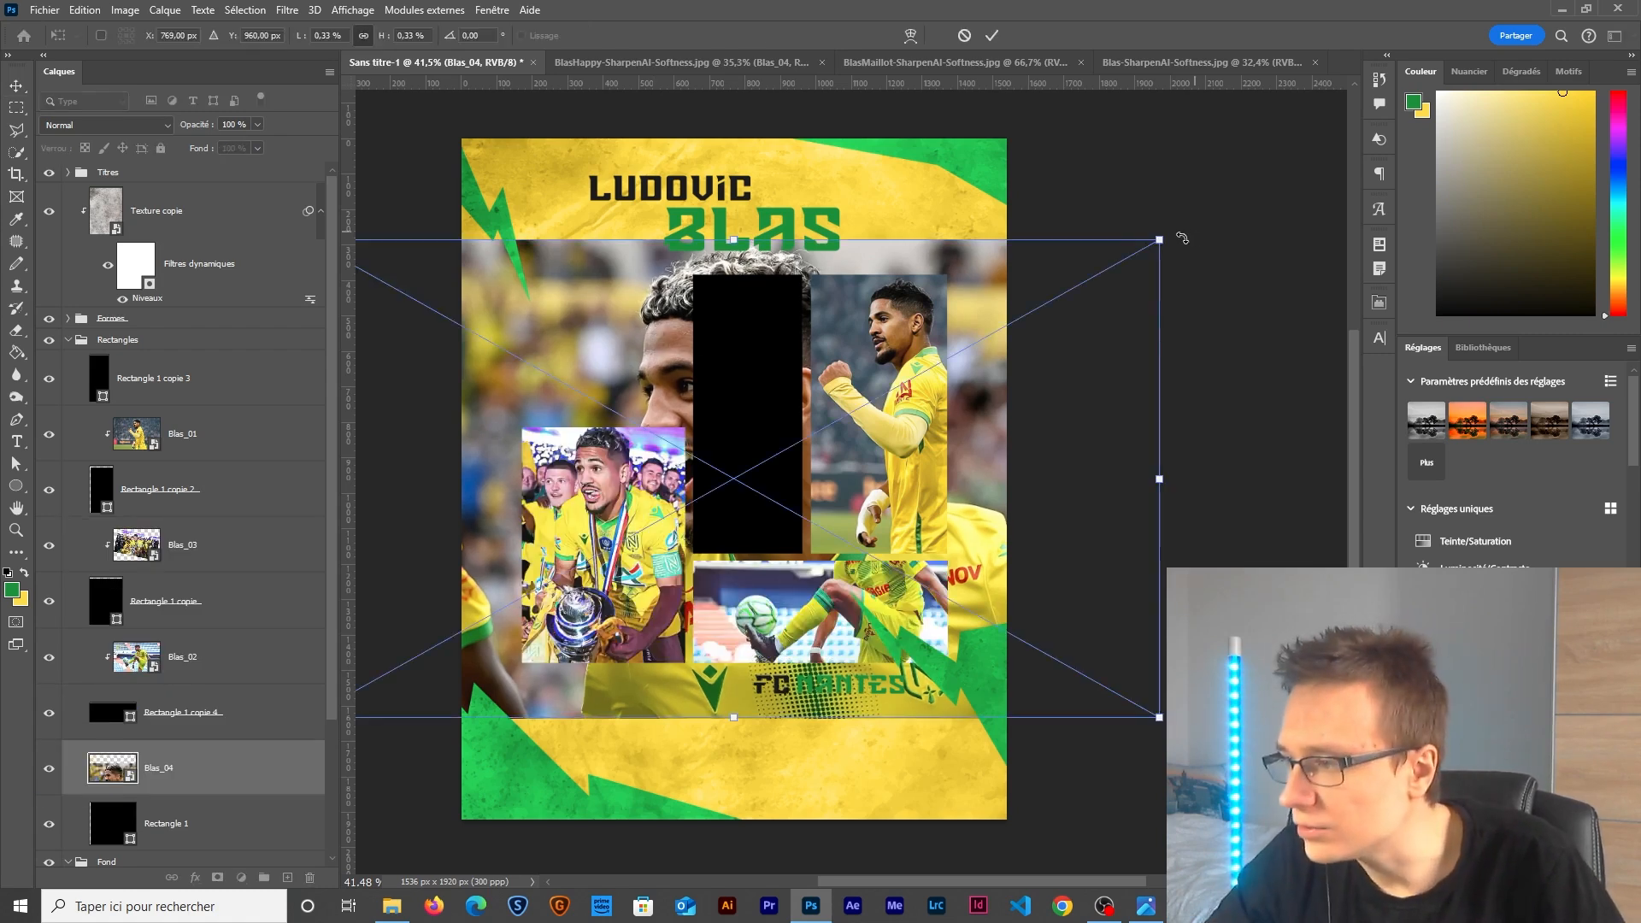
# Shrink Blas_04 over the upper-left frame and clip it to Rectangle 1.
pyautogui.moveTo(1158, 246); pyautogui.dragTo(892, 393)
pyautogui.moveTo(828, 490); pyautogui.dragTo(687, 359)
pyautogui.press('Return')
pyautogui.rightClick(185, 773)
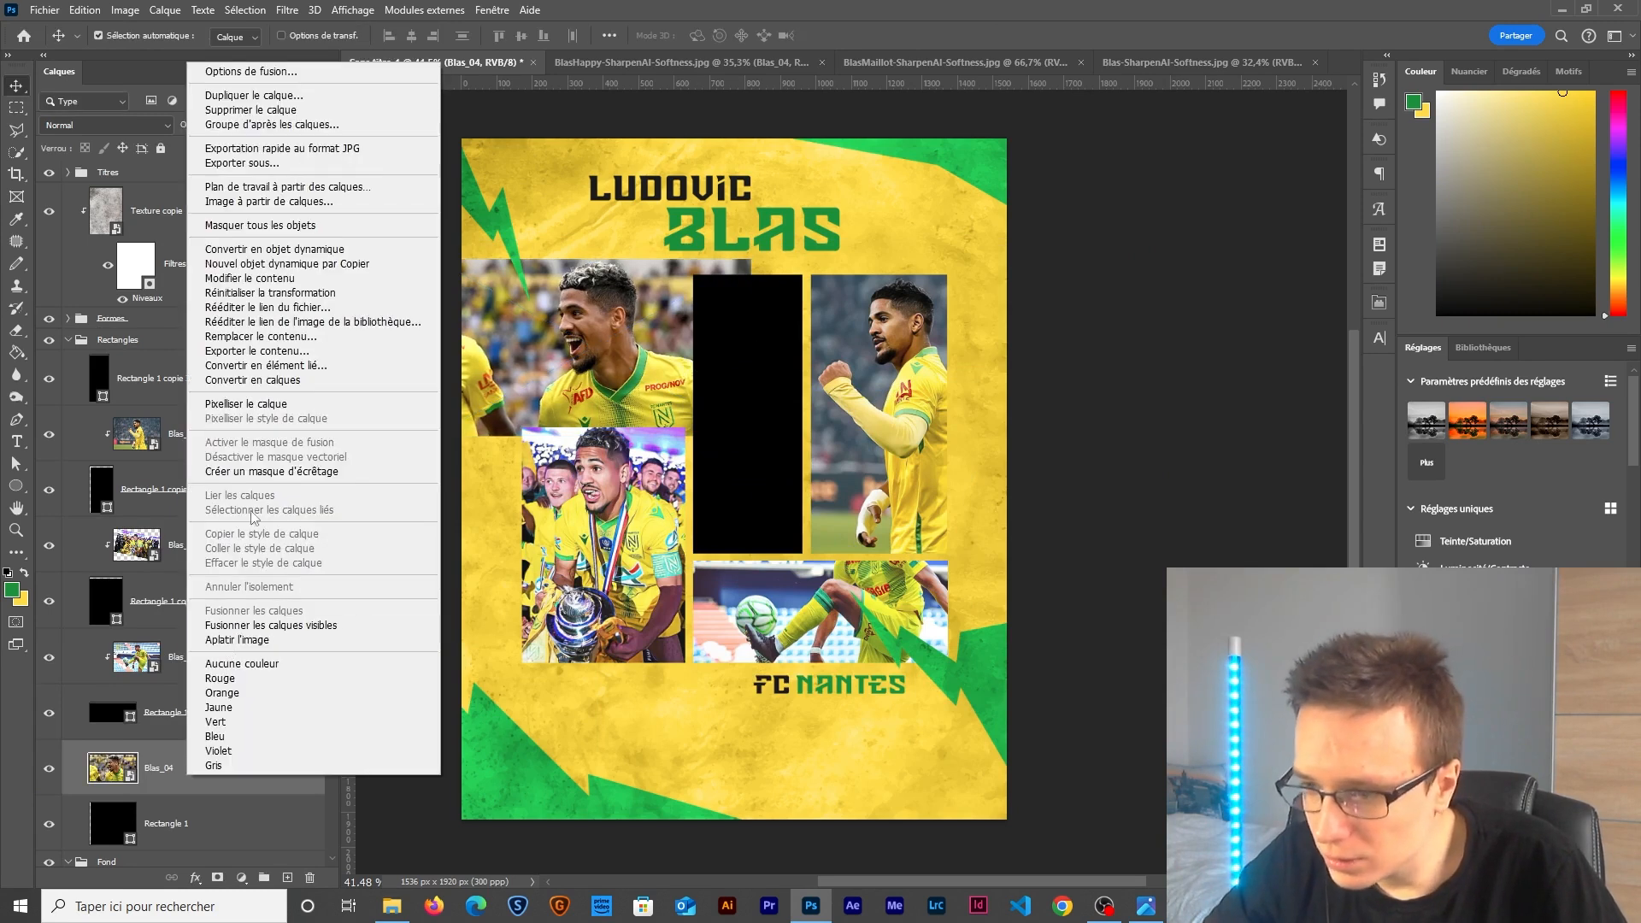
pyautogui.click(261, 472)
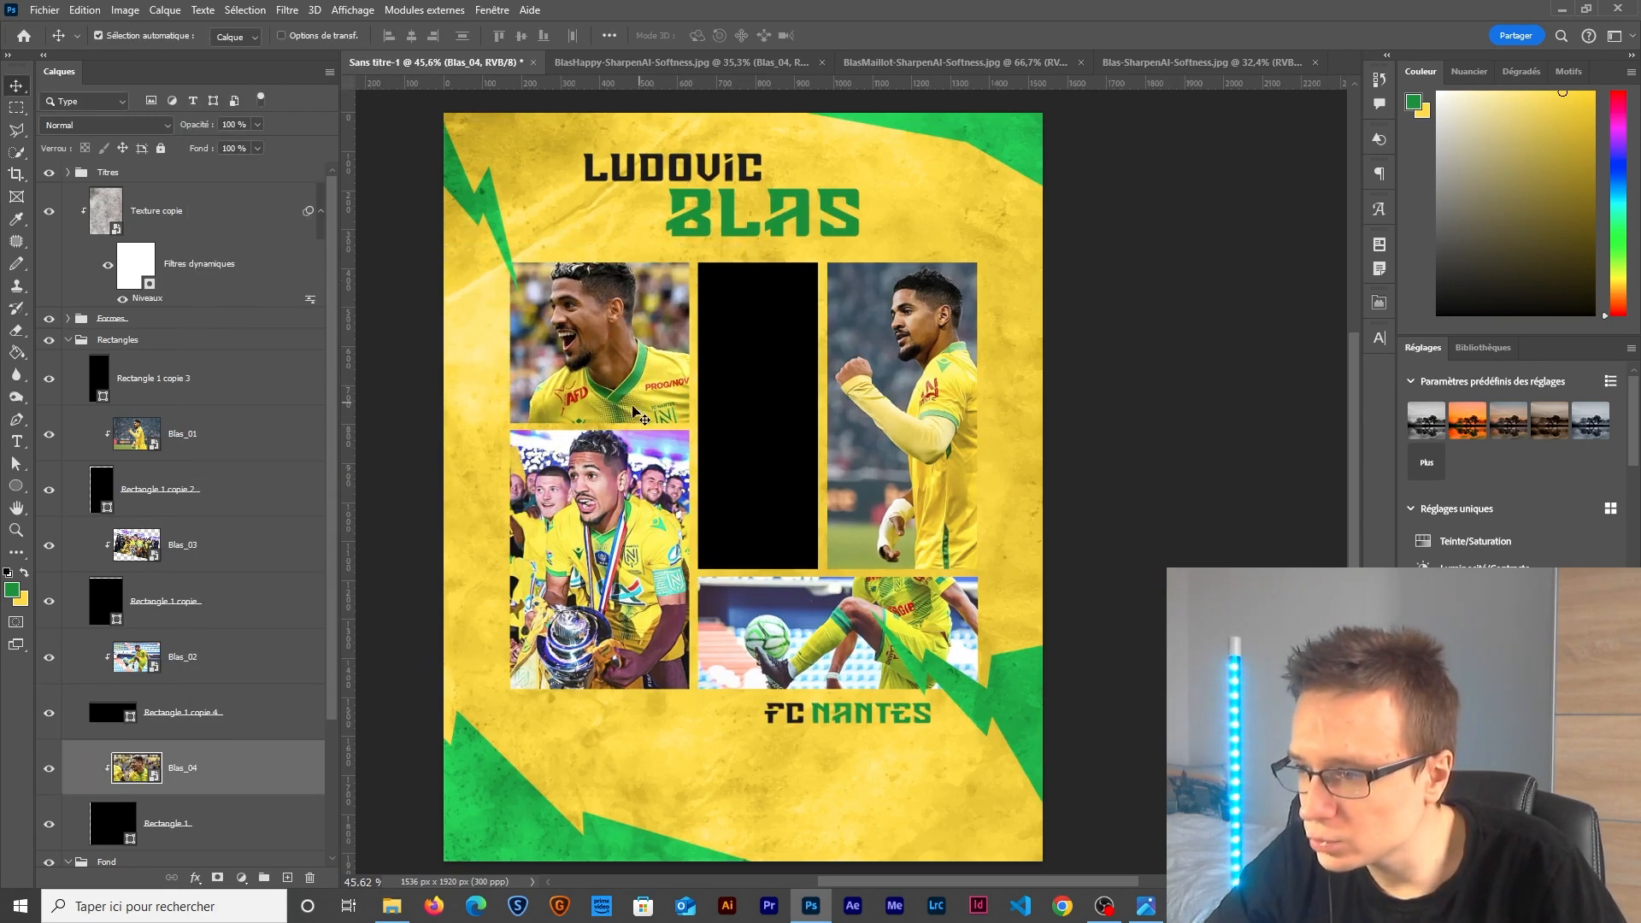
# Rotate Blas_04 about 6° and adjust it to about 851 × 479 px so the player's head and shoulders fit the frame.
pyautogui.scroll(1, 642, 408)
pyautogui.moveTo(643, 409); pyautogui.dragTo(643, 310)
pyautogui.scroll(3, 636, 186)
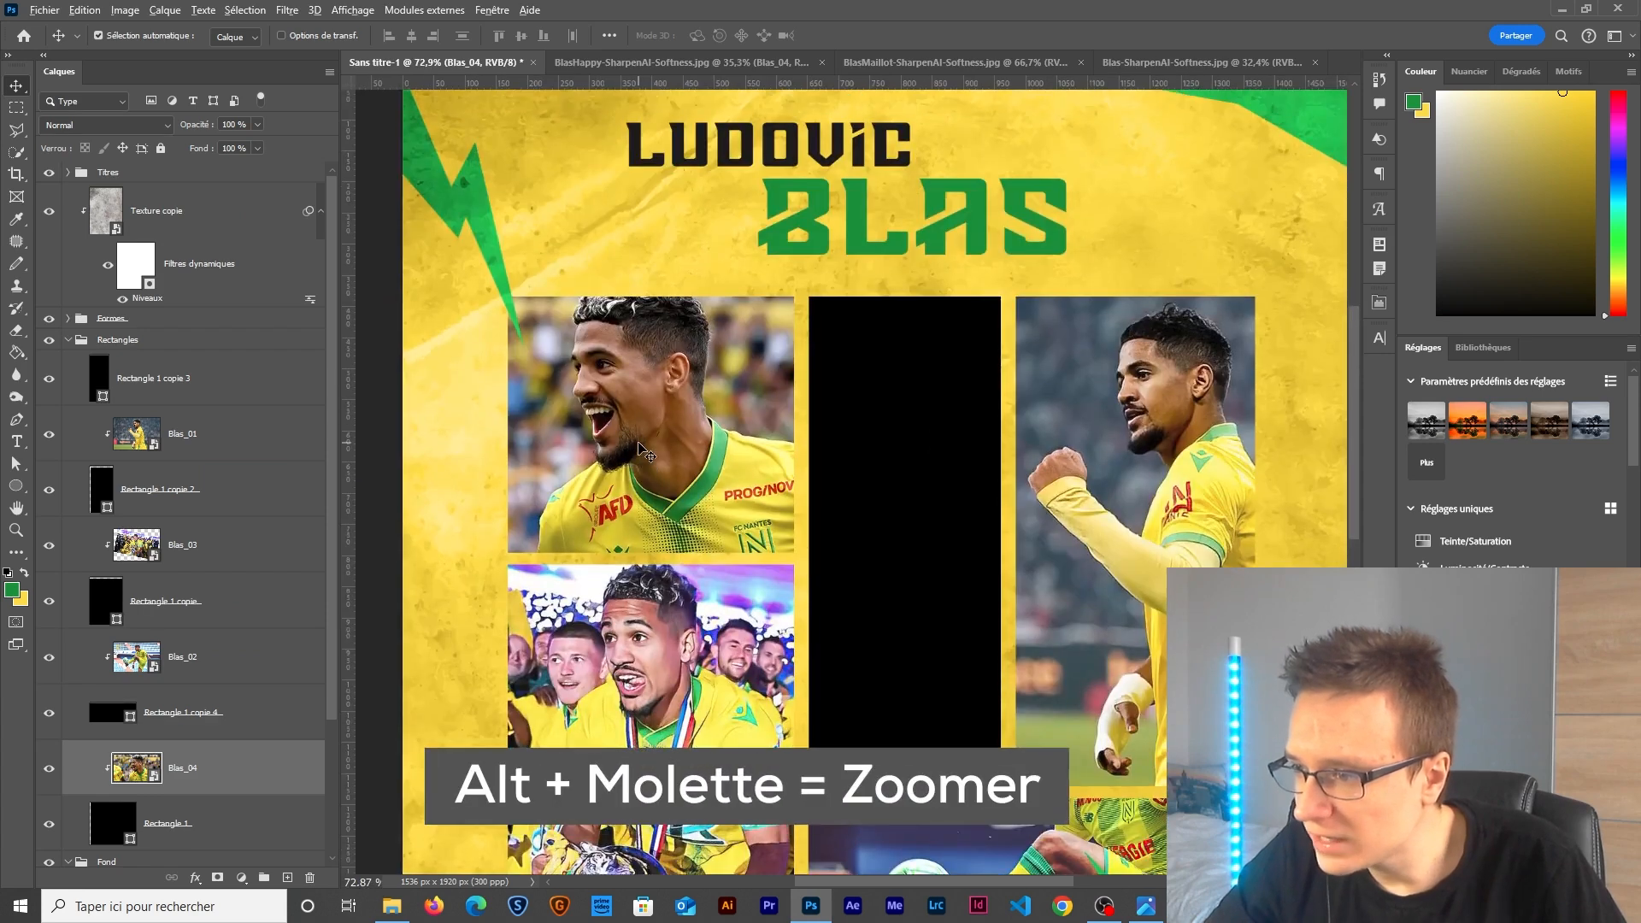
pyautogui.hotkey('ctrl', 't')
pyautogui.scroll(2, 642, 448)
pyautogui.moveTo(1007, 234)
pyautogui.mouseDown()
pyautogui.moveTo(988, 234)
pyautogui.moveTo(1014, 242)
pyautogui.mouseUp()
pyautogui.scroll(-3, 834, 238)
pyautogui.press('Left')
pyautogui.press('Left')
pyautogui.press('Left')
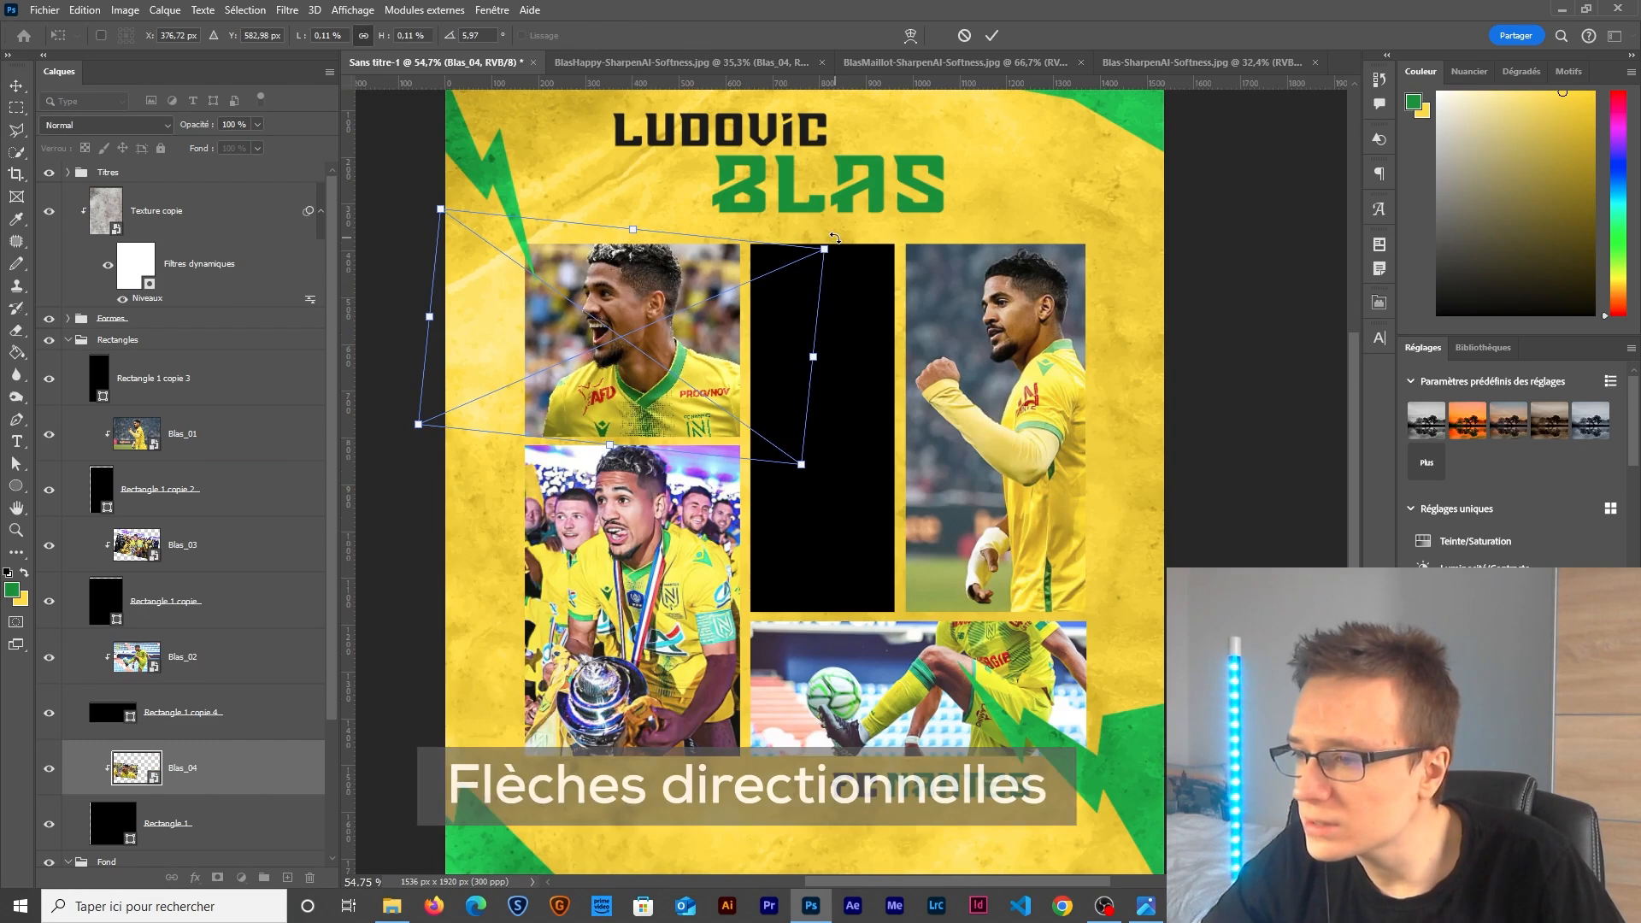
pyautogui.moveTo(609, 441); pyautogui.dragTo(607, 453)
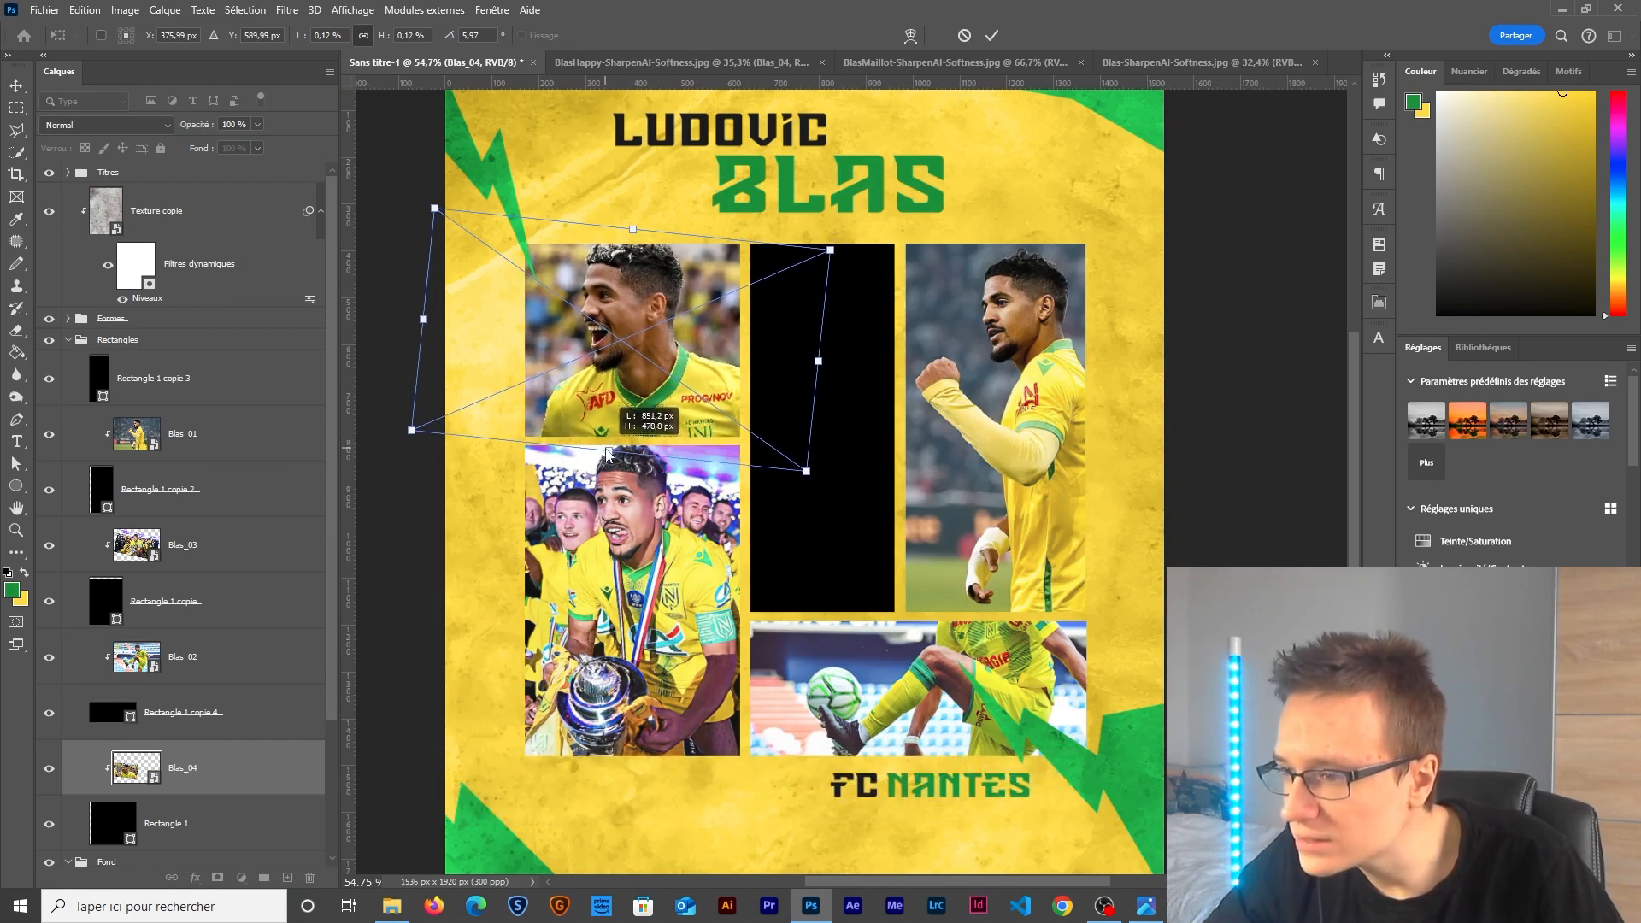
pyautogui.press('Return')
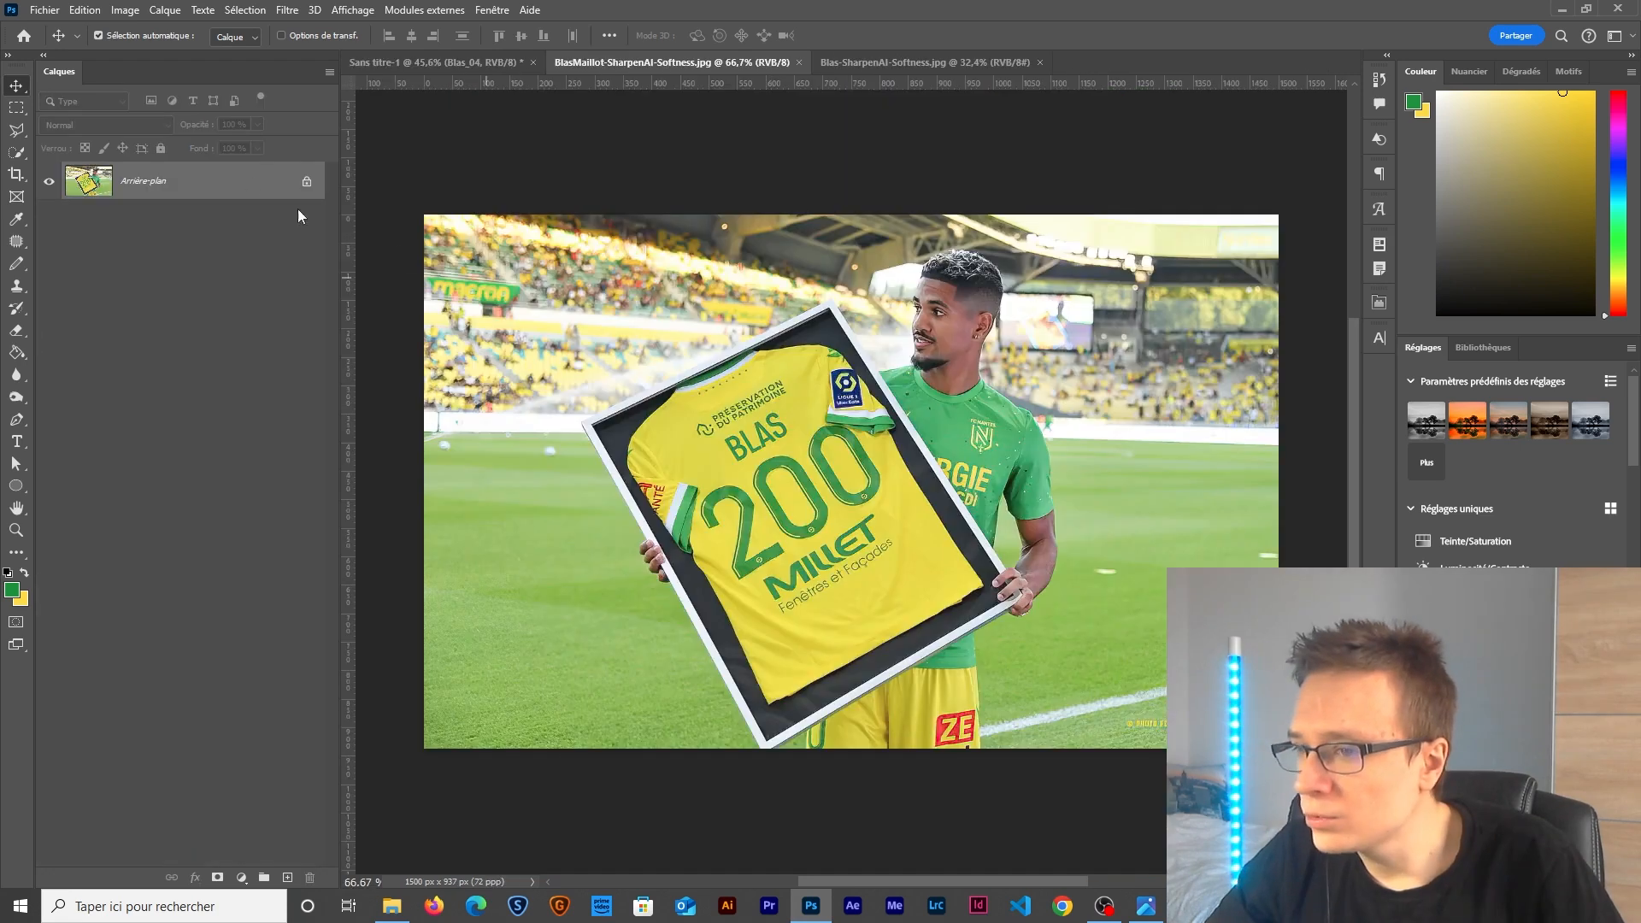
# Convert the BlasMaillot-SharpenAI-Softness.jpg background to a smart object and rename it Blas_05.
pyautogui.rightClick(228, 175)
pyautogui.click(265, 310)
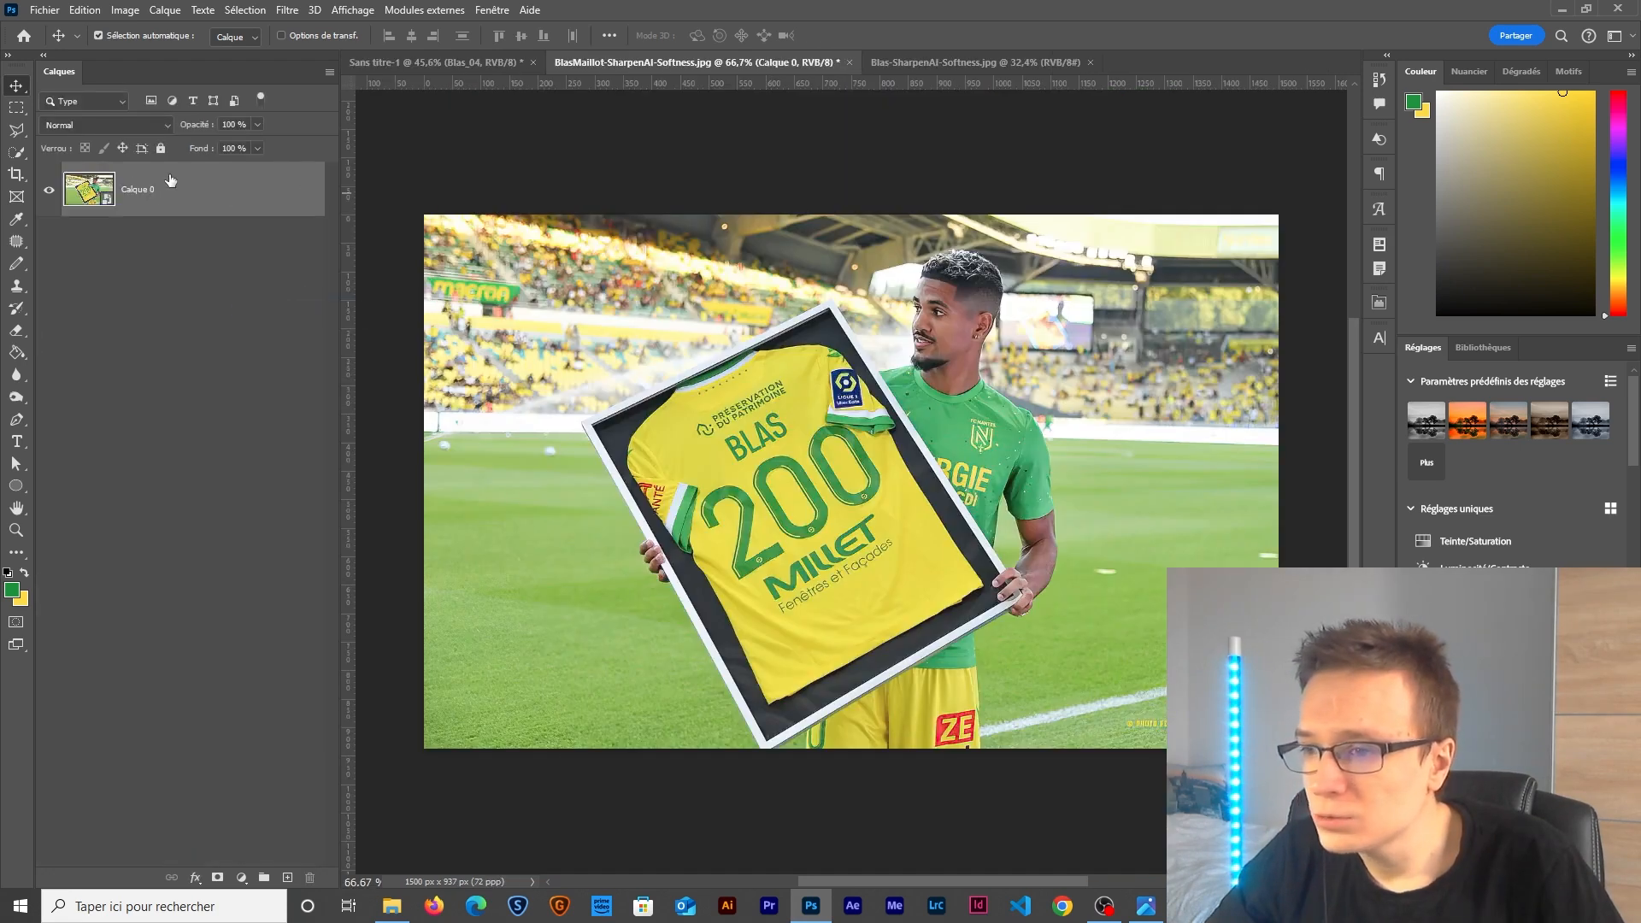
pyautogui.write('Blas')
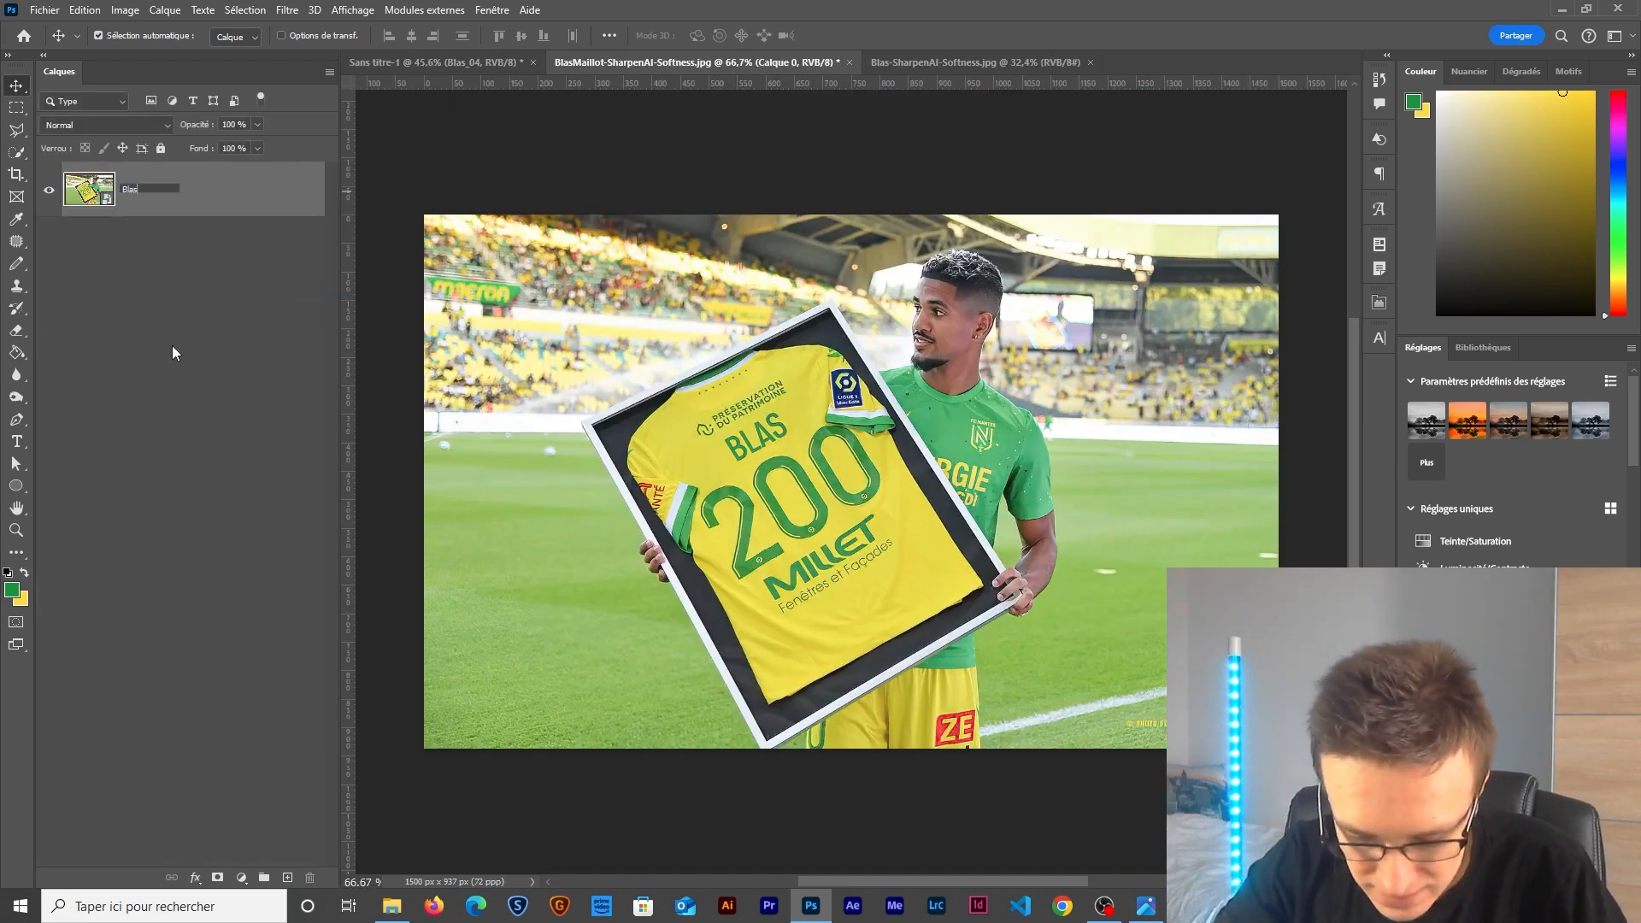
pyautogui.write('_05')
pyautogui.press('Return')
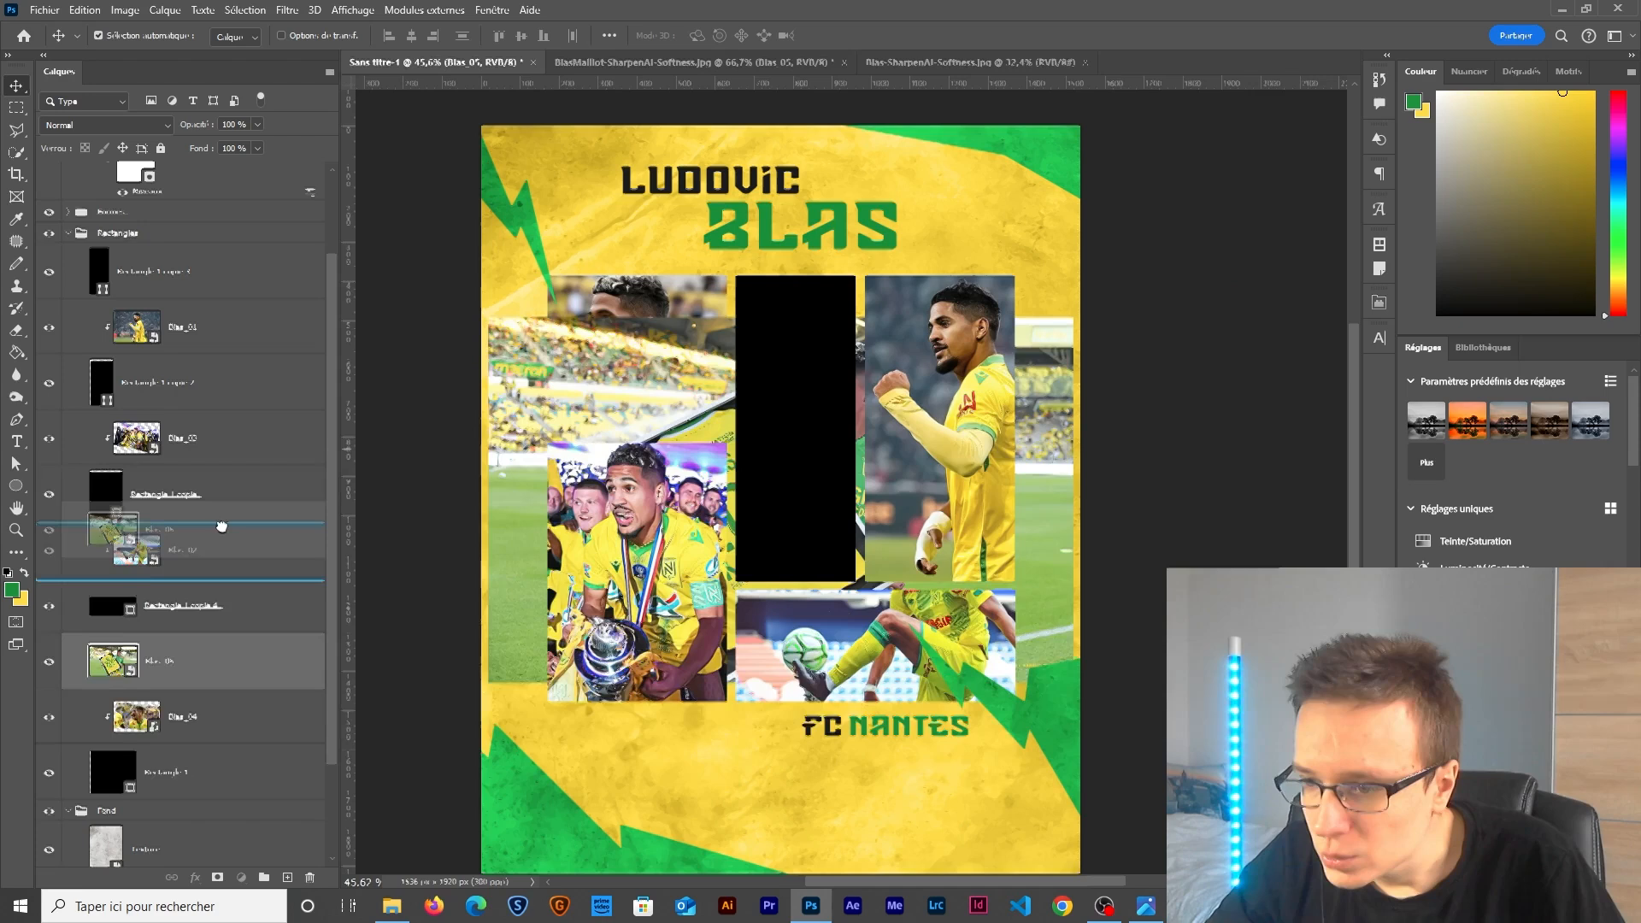
# Place Blas_05 directly above Rectangle 1 copie 3 in the poster and clip it to that rectangle.
pyautogui.moveTo(220, 527); pyautogui.dragTo(237, 272)
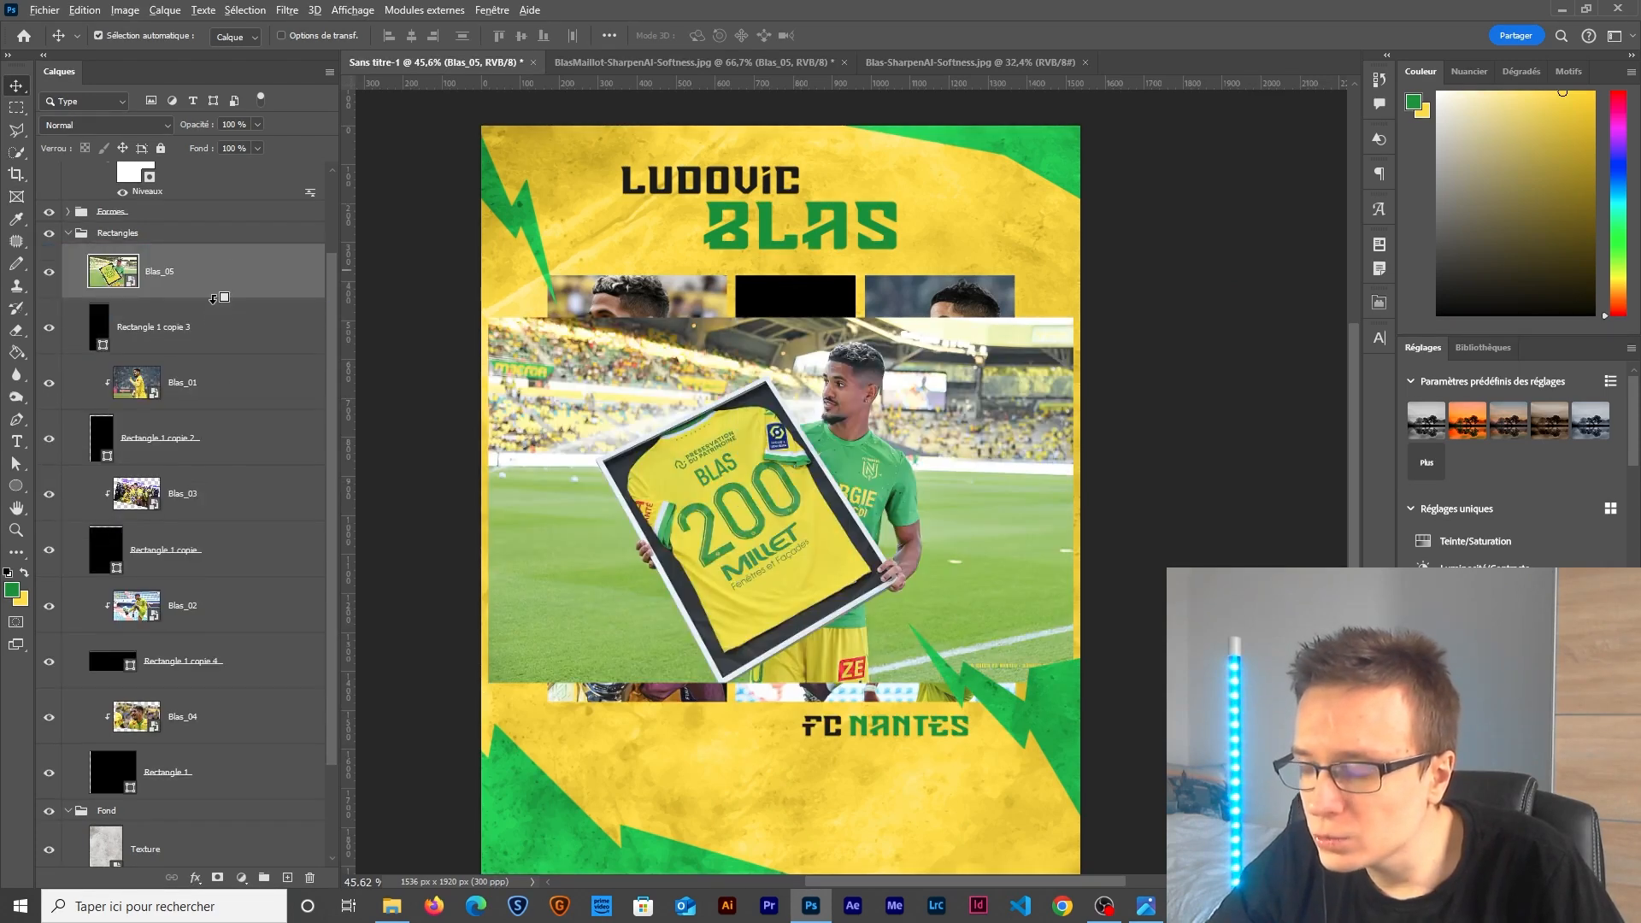
pyautogui.rightClick(230, 267)
pyautogui.click(300, 585)
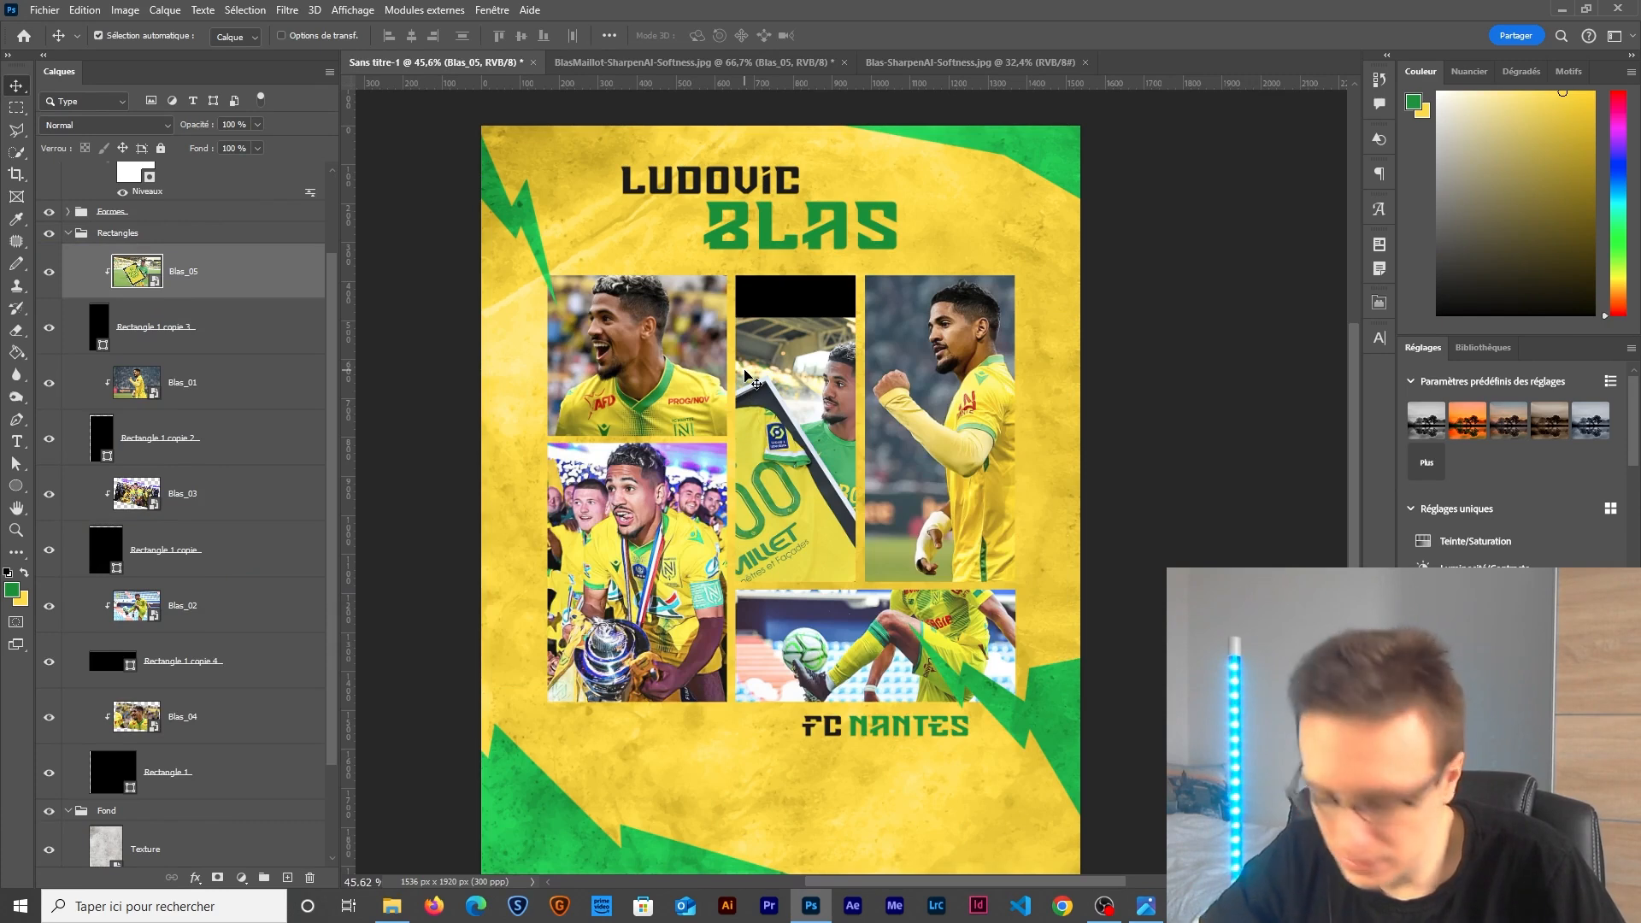
# Move Blas_05, rotate it about 2° and enlarge it slightly so the framed jersey fills the narrow central frame.
pyautogui.hotkey('ctrl', 't')
pyautogui.moveTo(752, 376); pyautogui.dragTo(883, 364)
pyautogui.moveTo(1075, 245); pyautogui.dragTo(1190, 202)
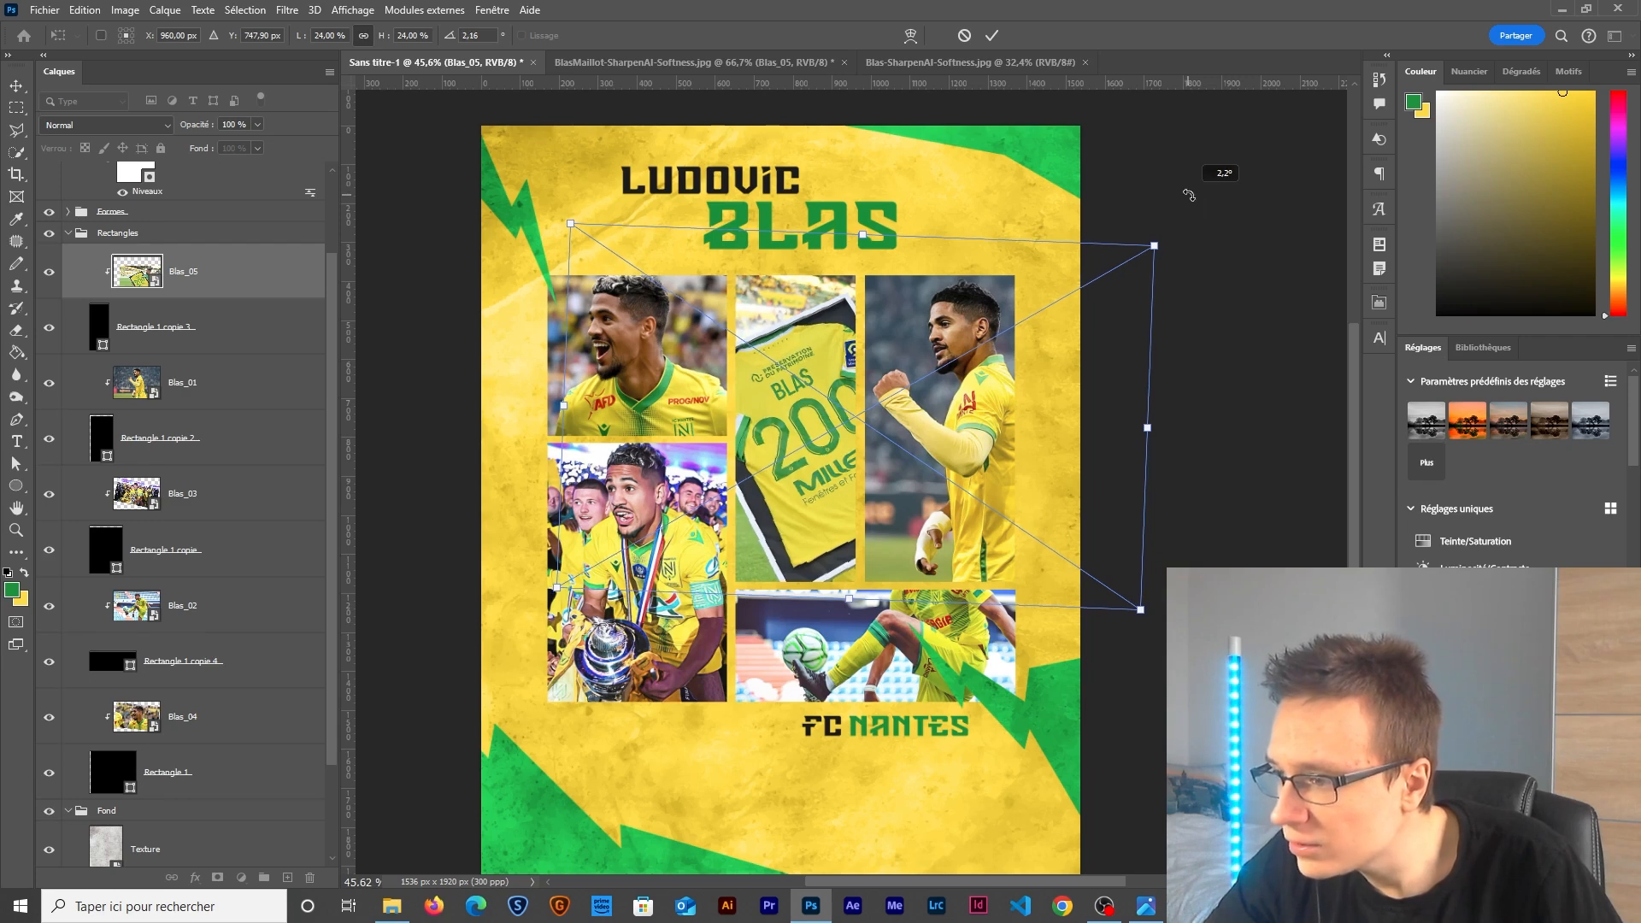
pyautogui.moveTo(861, 235); pyautogui.dragTo(864, 221)
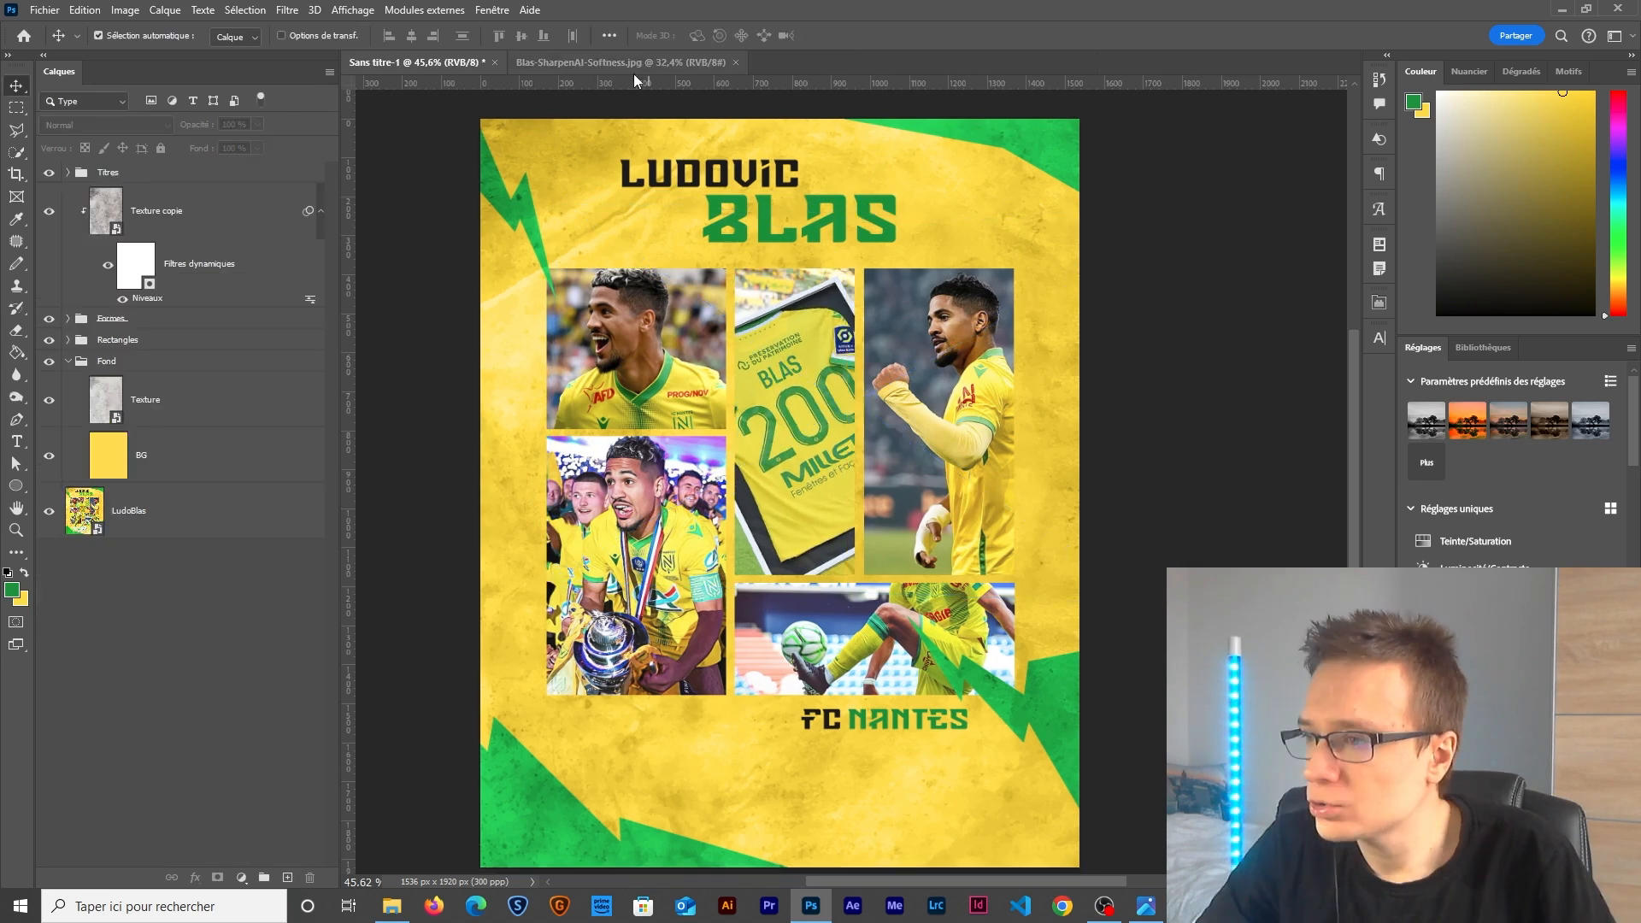
# Convert the locked background of Blas-SharpenAI-Softness.jpg into a regular layer.
pyautogui.click(633, 64)
pyautogui.scroll(-3, 785, 448)
pyautogui.scroll(1, 781, 444)
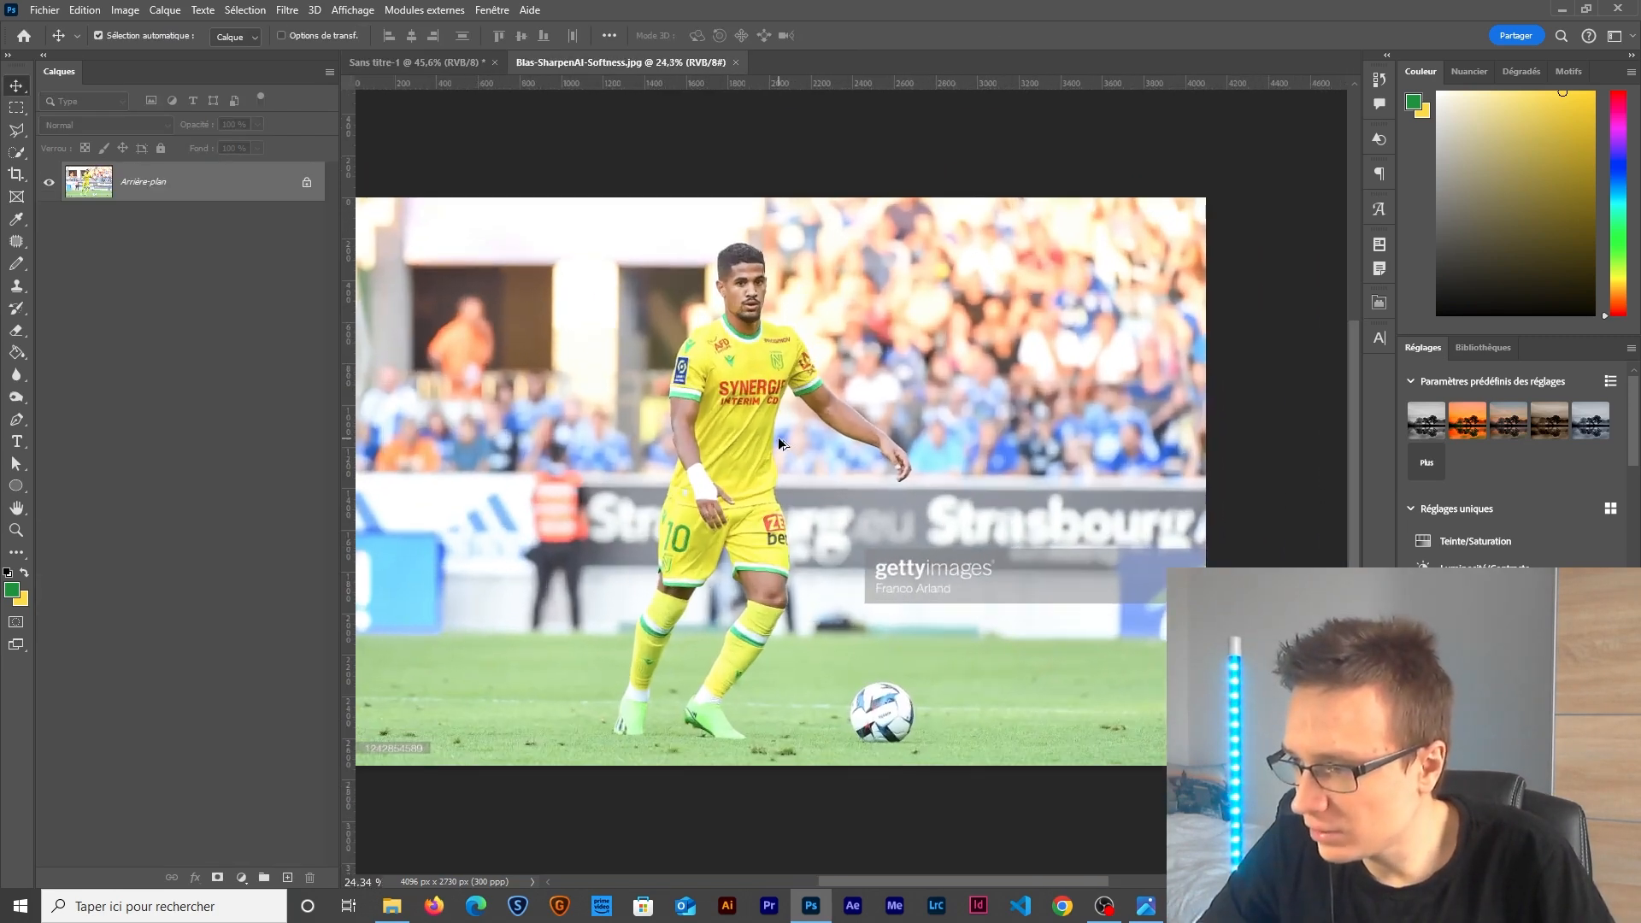
pyautogui.hscroll(-1, 791, 270)
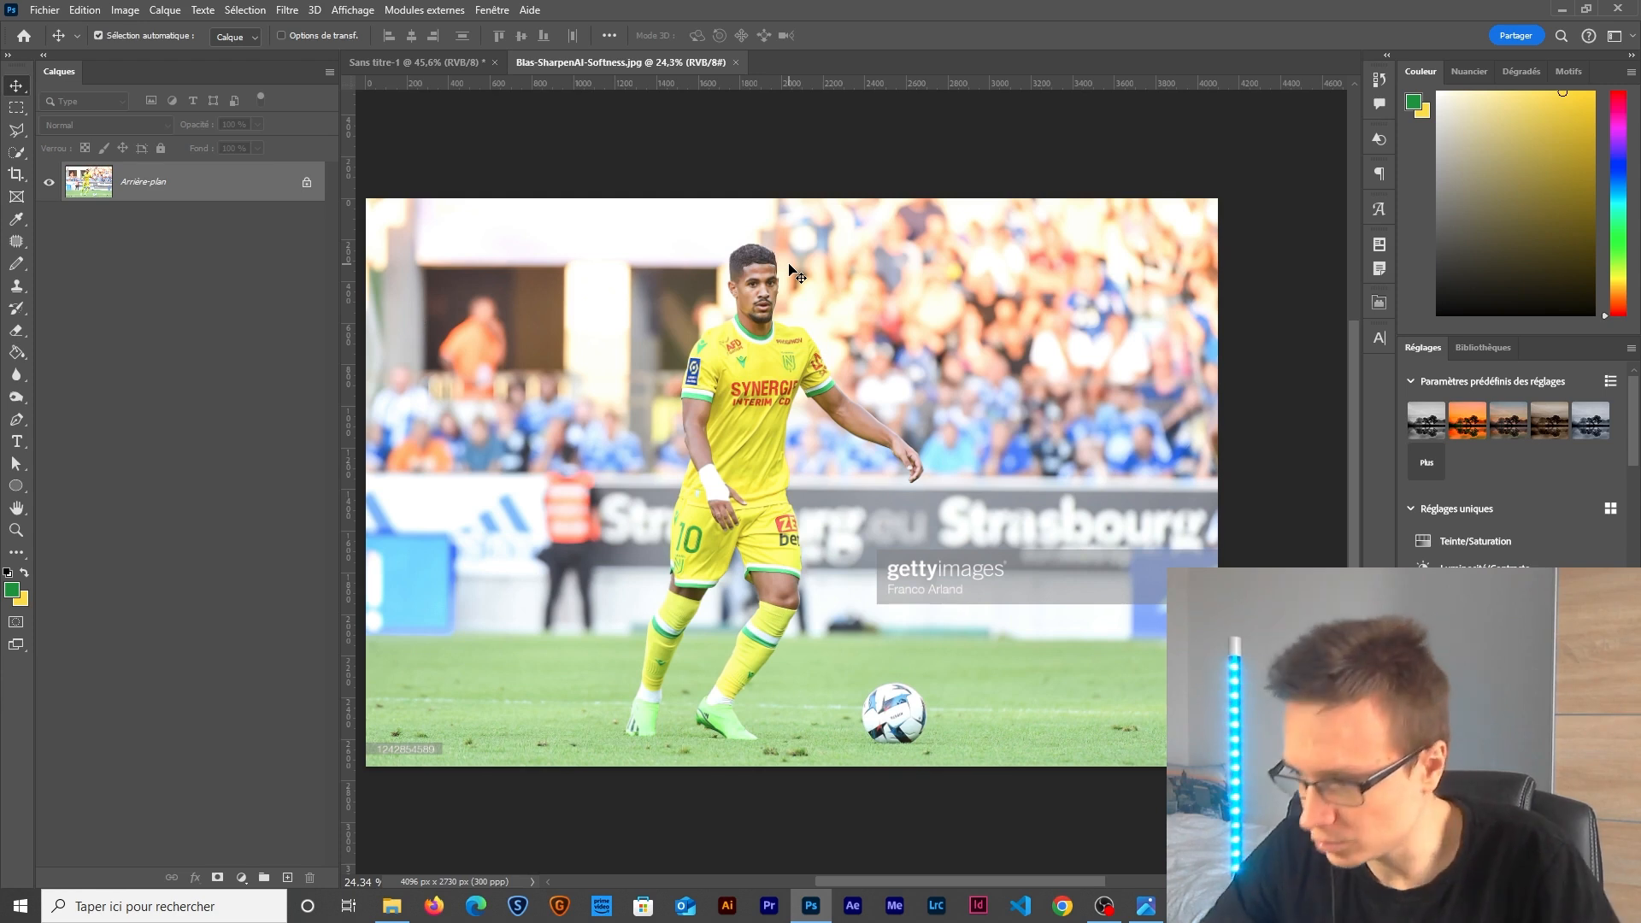
pyautogui.doubleClick(793, 479)
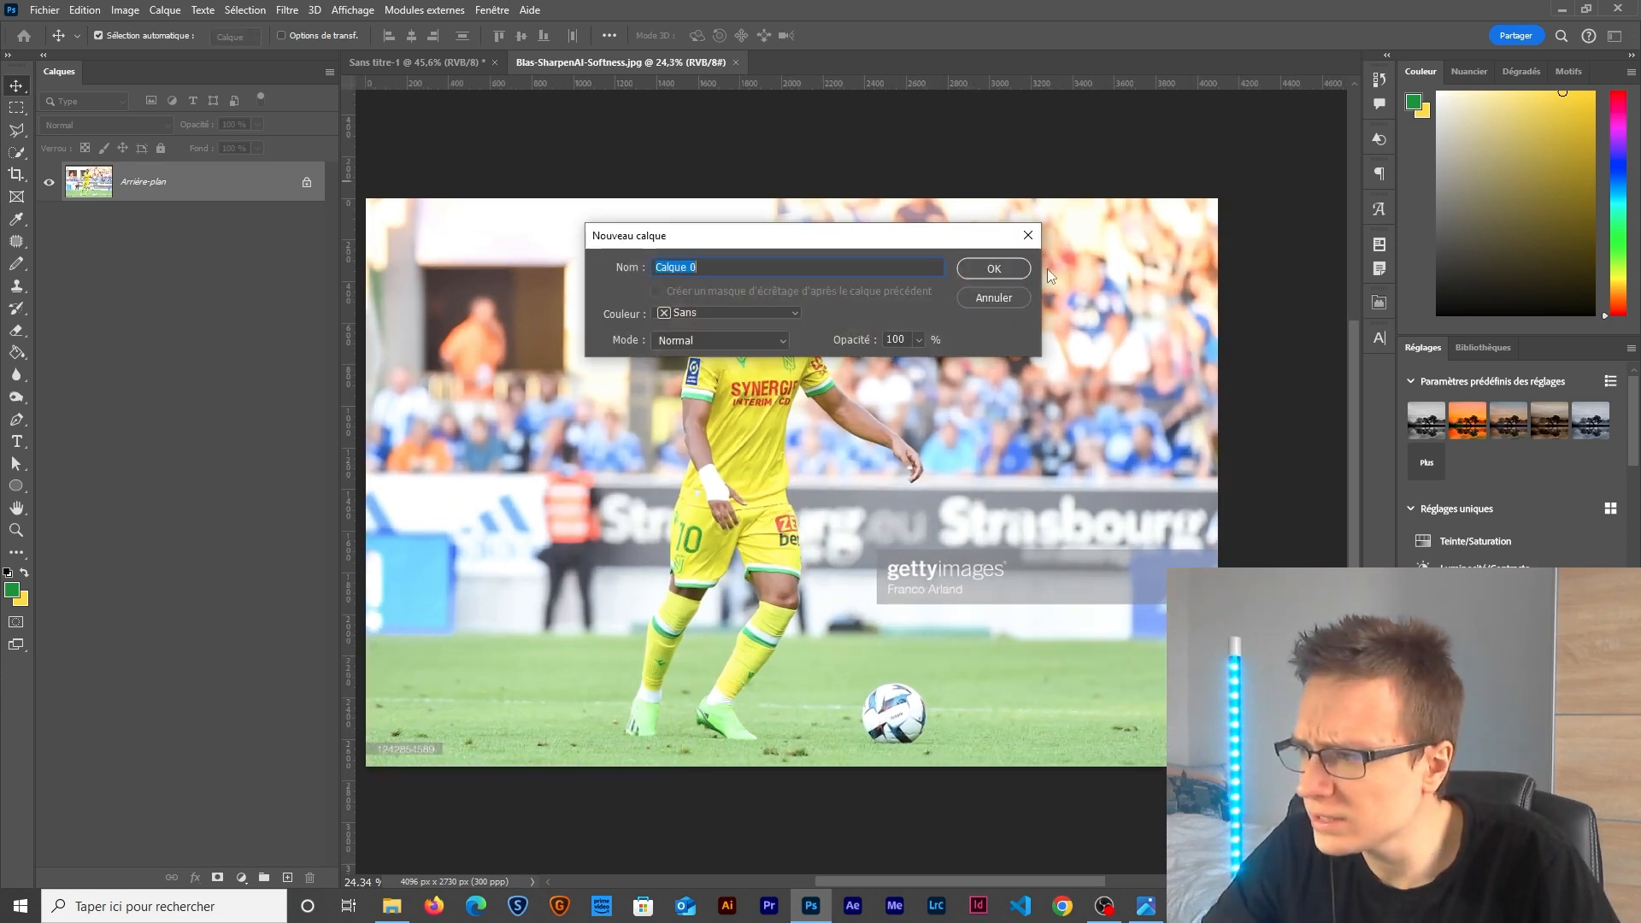
pyautogui.press('Return')
# Select the standing player and the ball with the Quick Selection tool.
pyautogui.moveTo(12, 159); pyautogui.dragTo(41, 152)
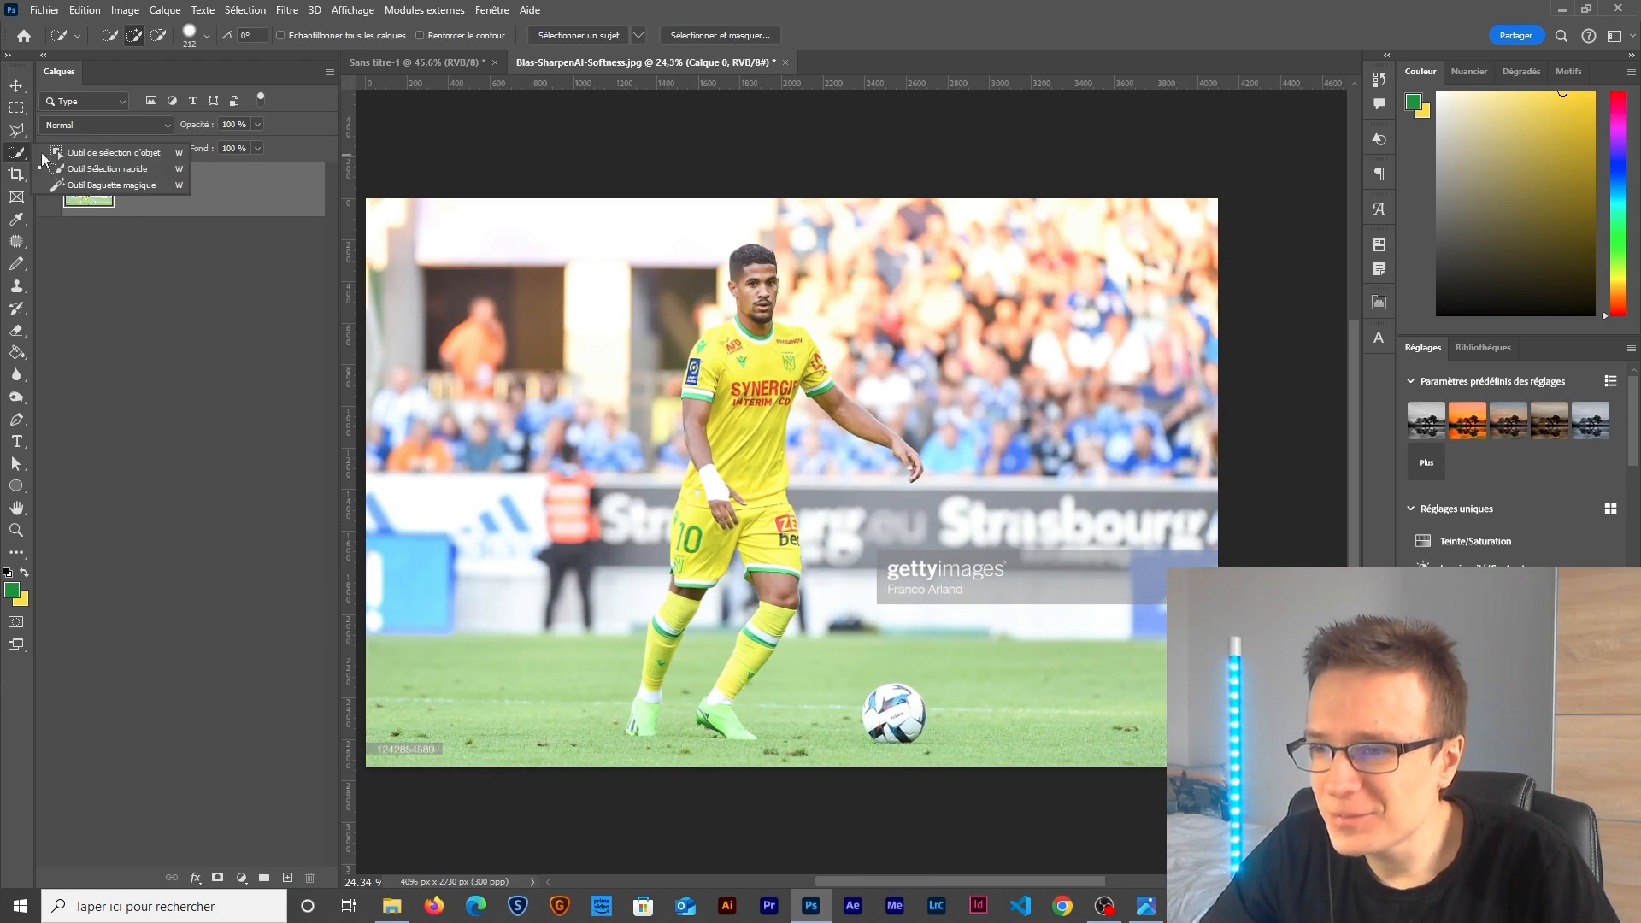
pyautogui.click(96, 166)
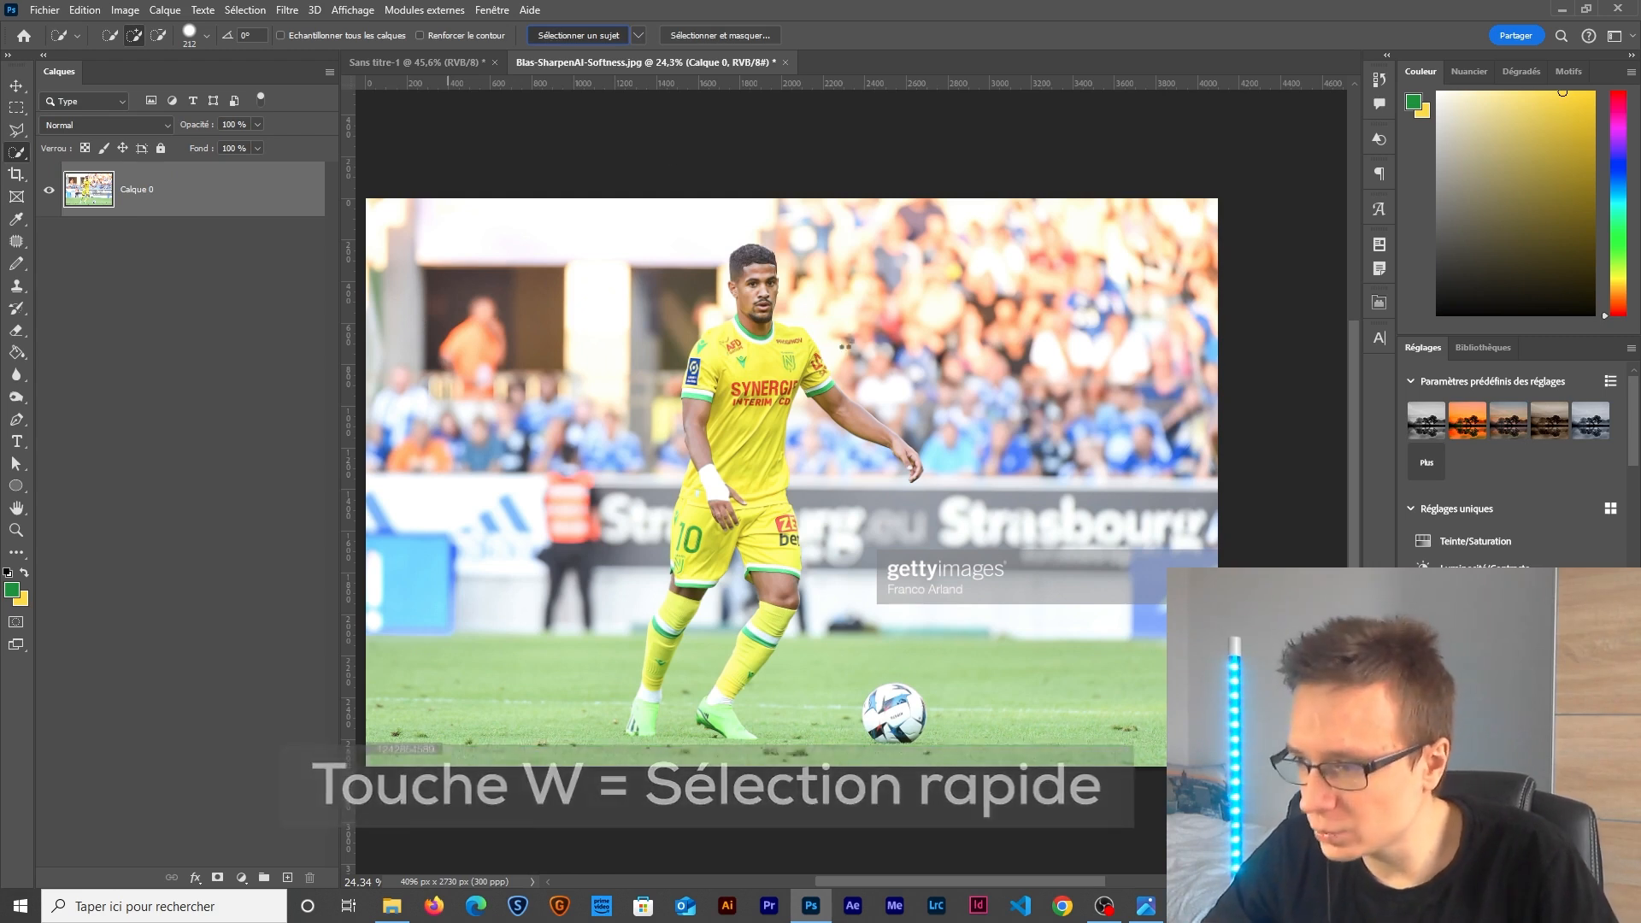
pyautogui.scroll(5, 751, 550)
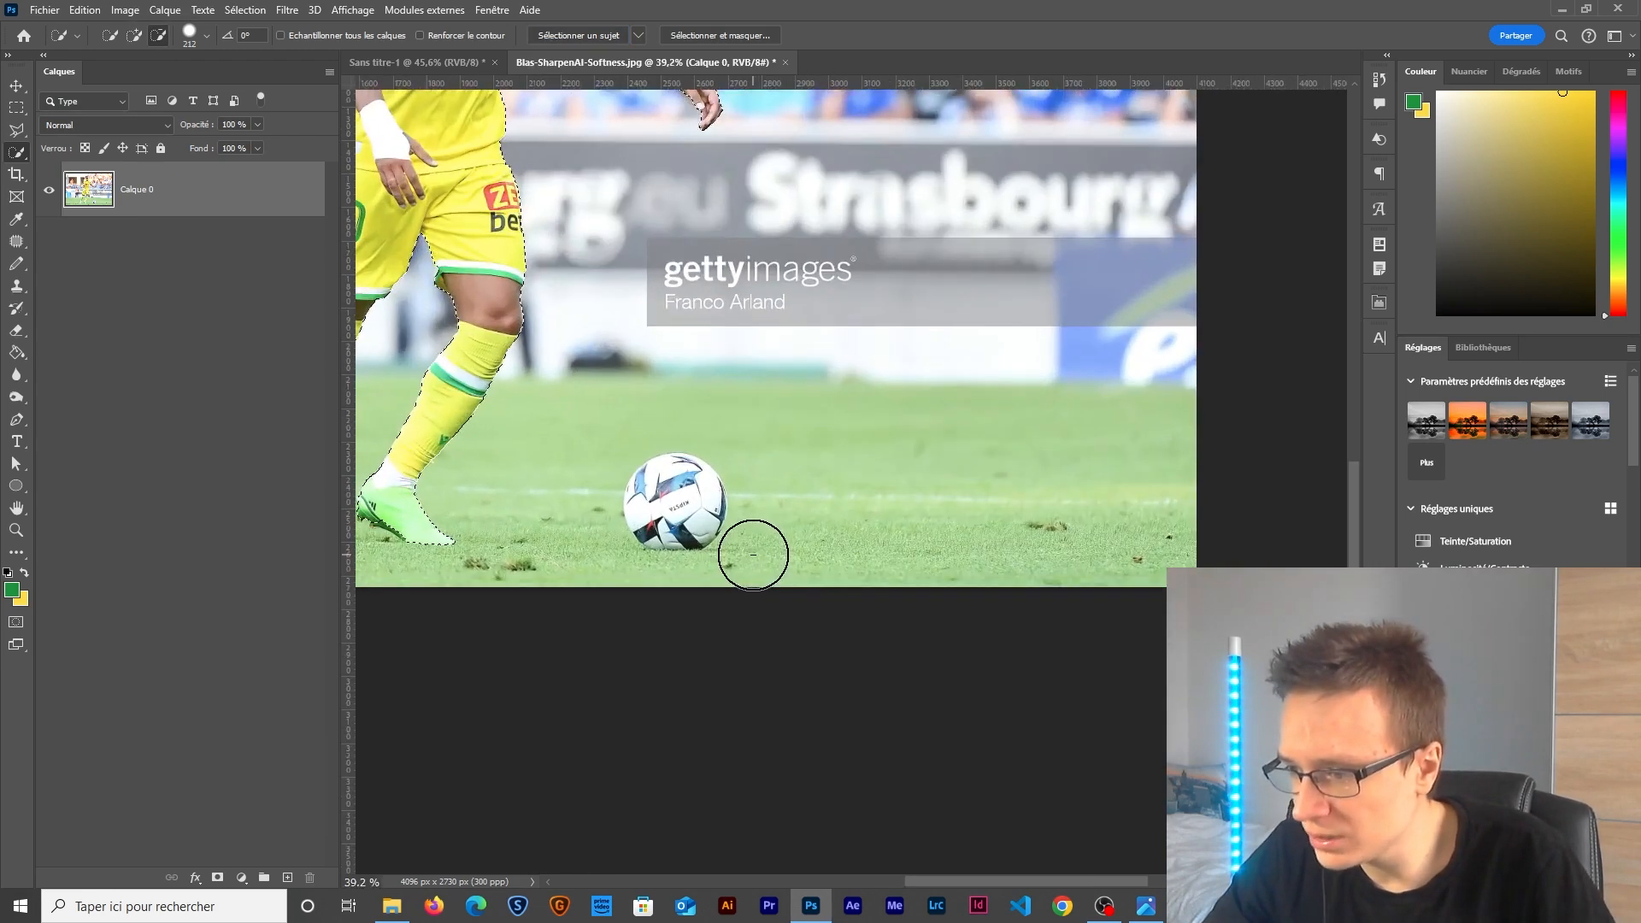
pyautogui.scroll(3, 653, 461)
pyautogui.click(640, 487)
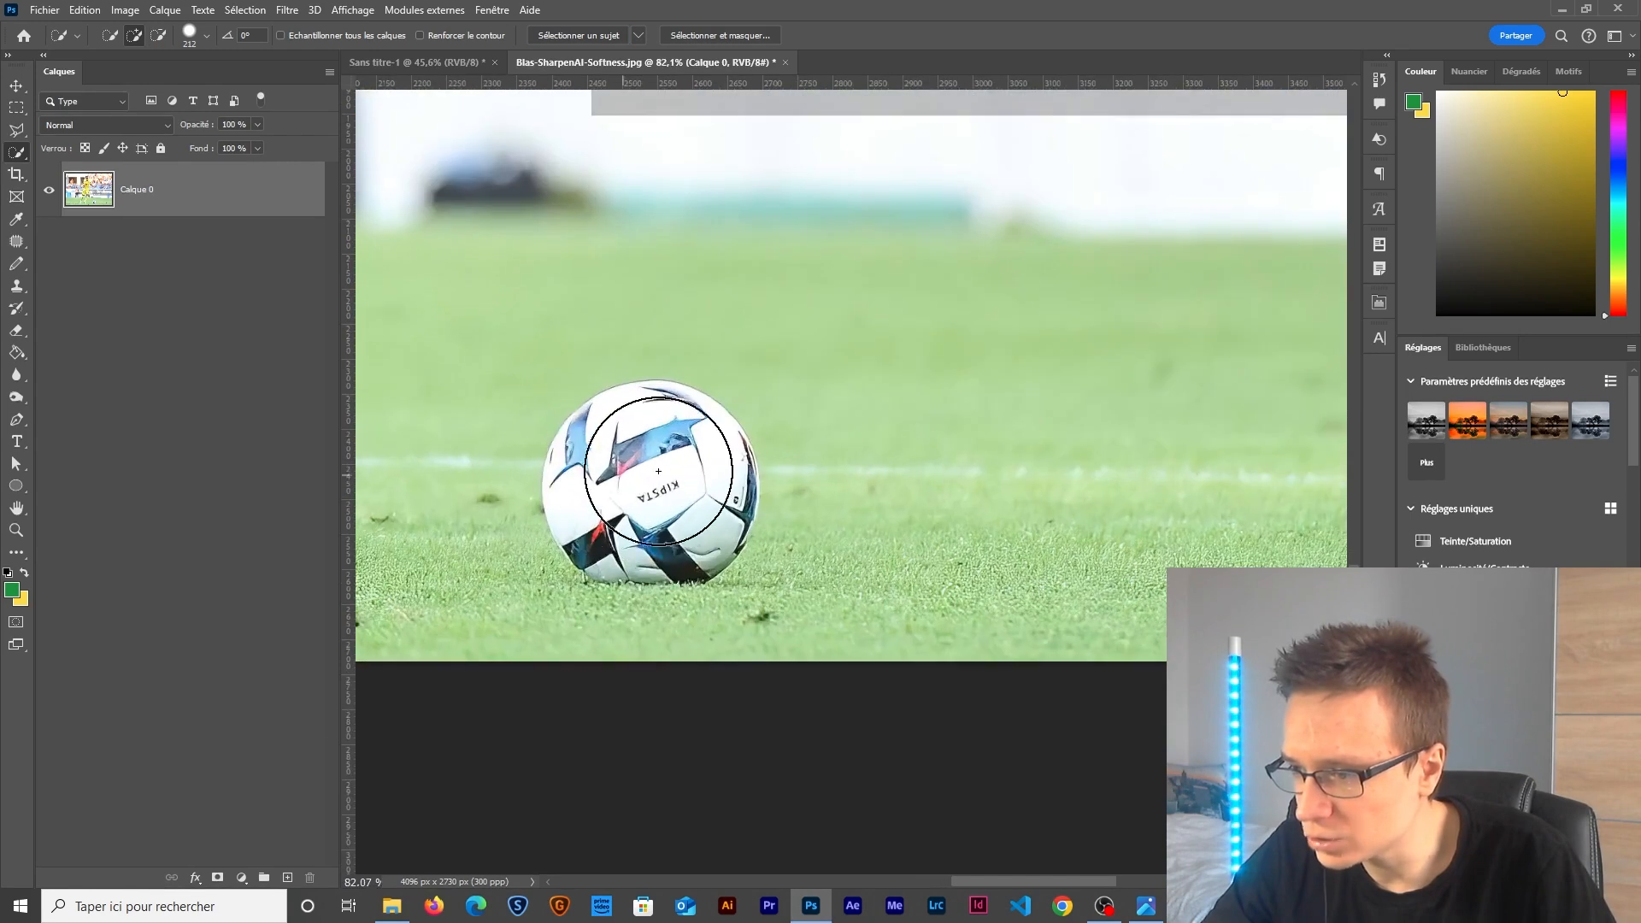
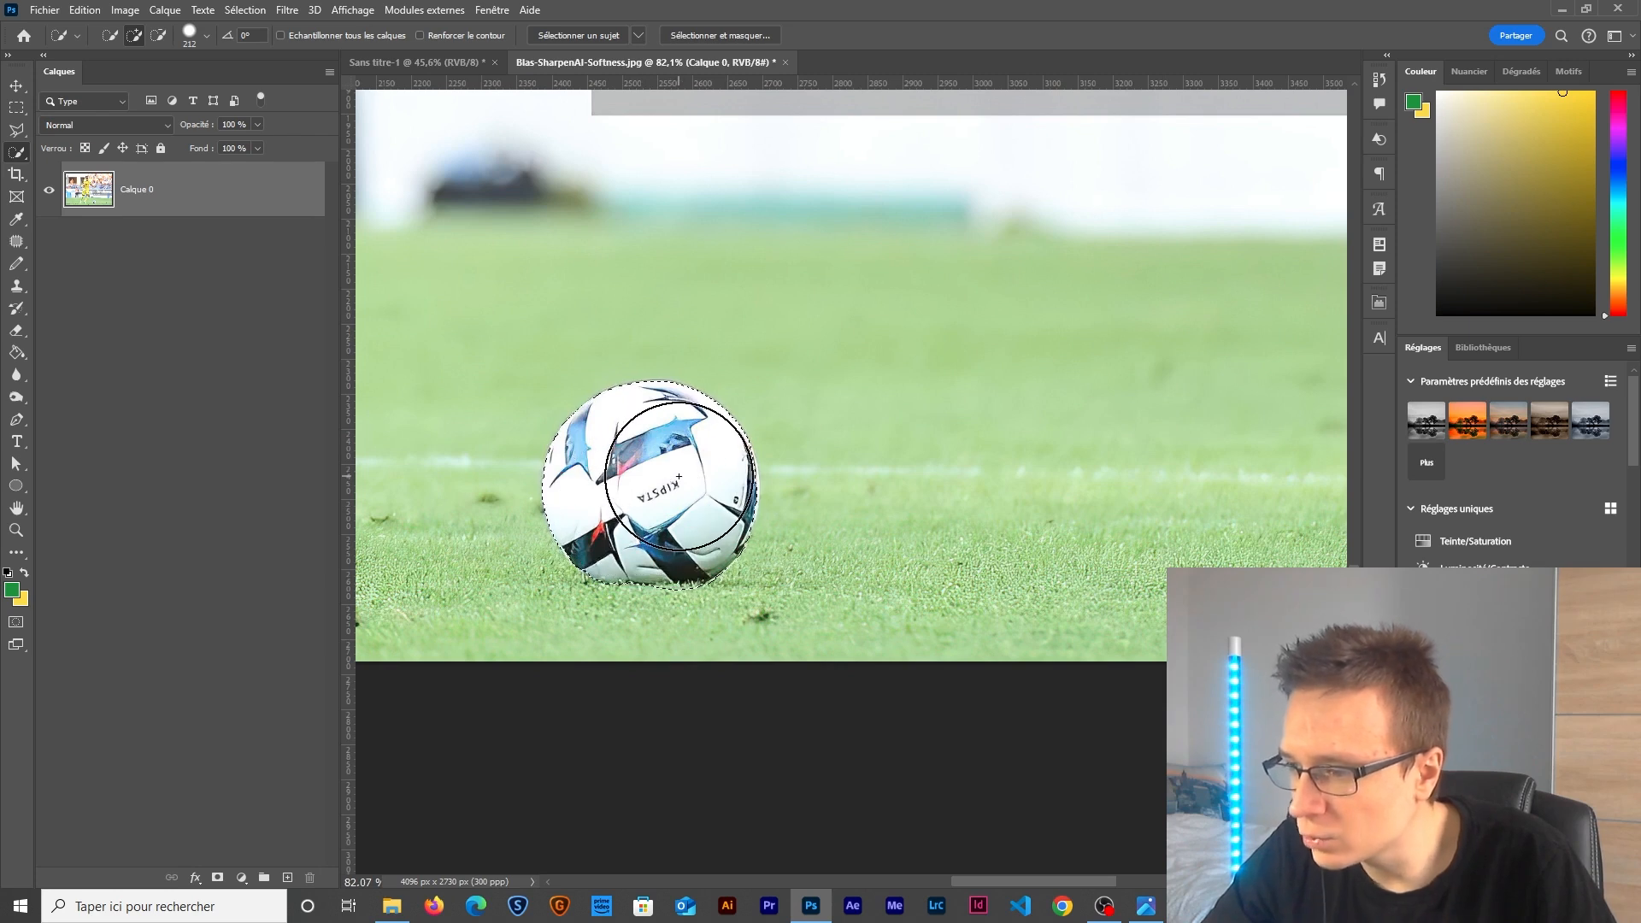
pyautogui.scroll(-3, 675, 487)
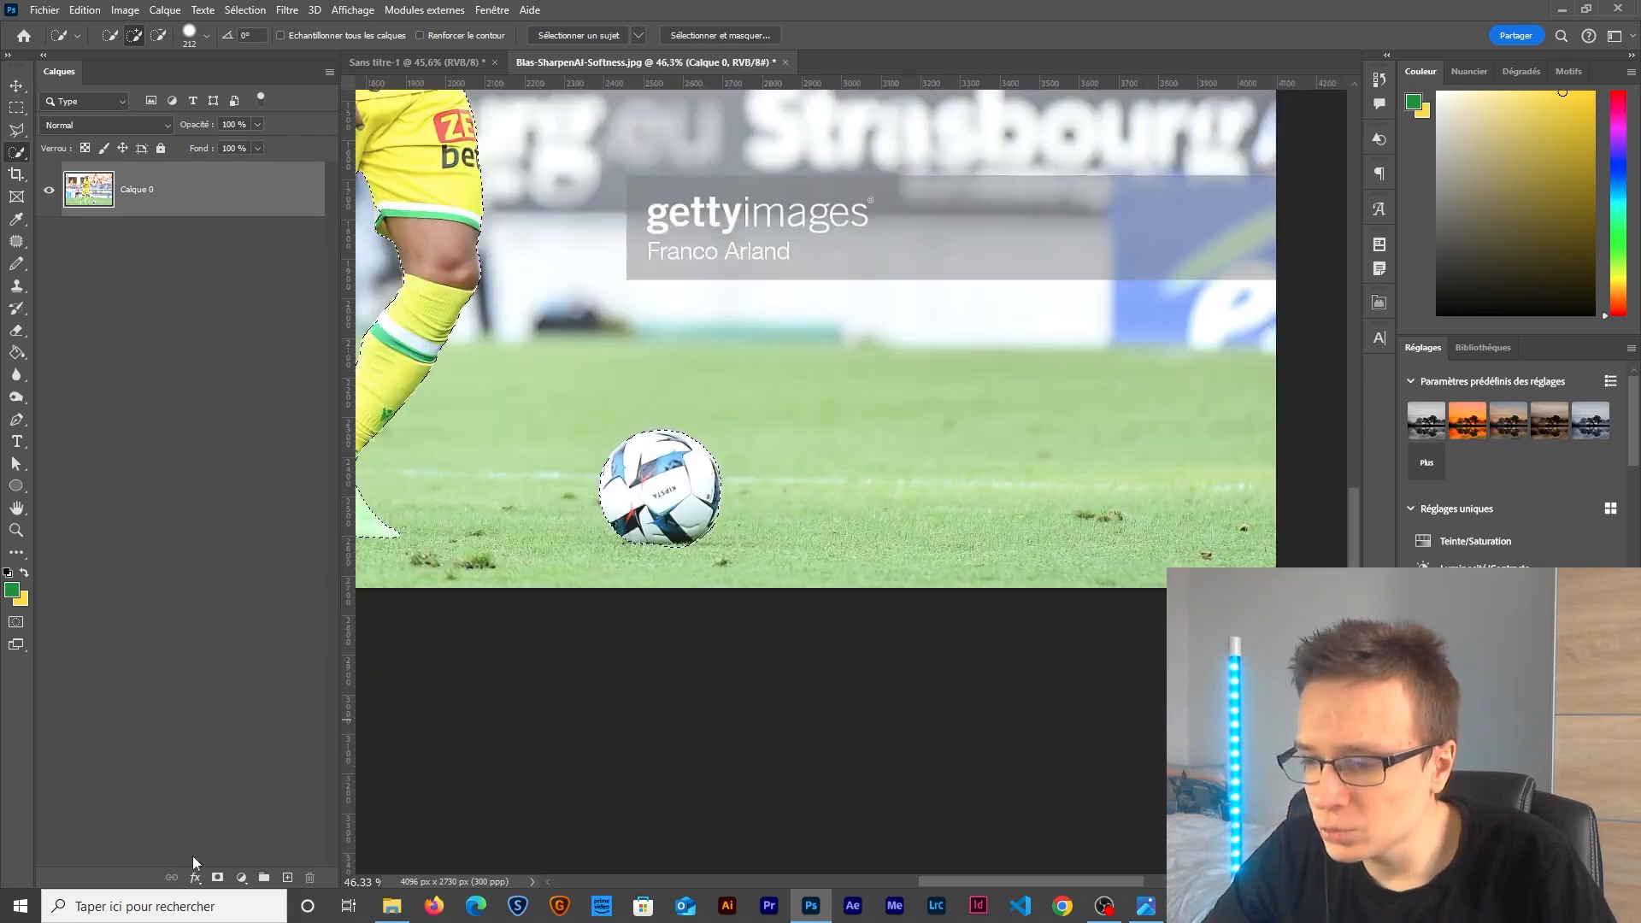
# Mask the layer to the selected player and ball, and convert the masked layer to a smart object.
pyautogui.click(217, 877)
pyautogui.scroll(-3, 680, 491)
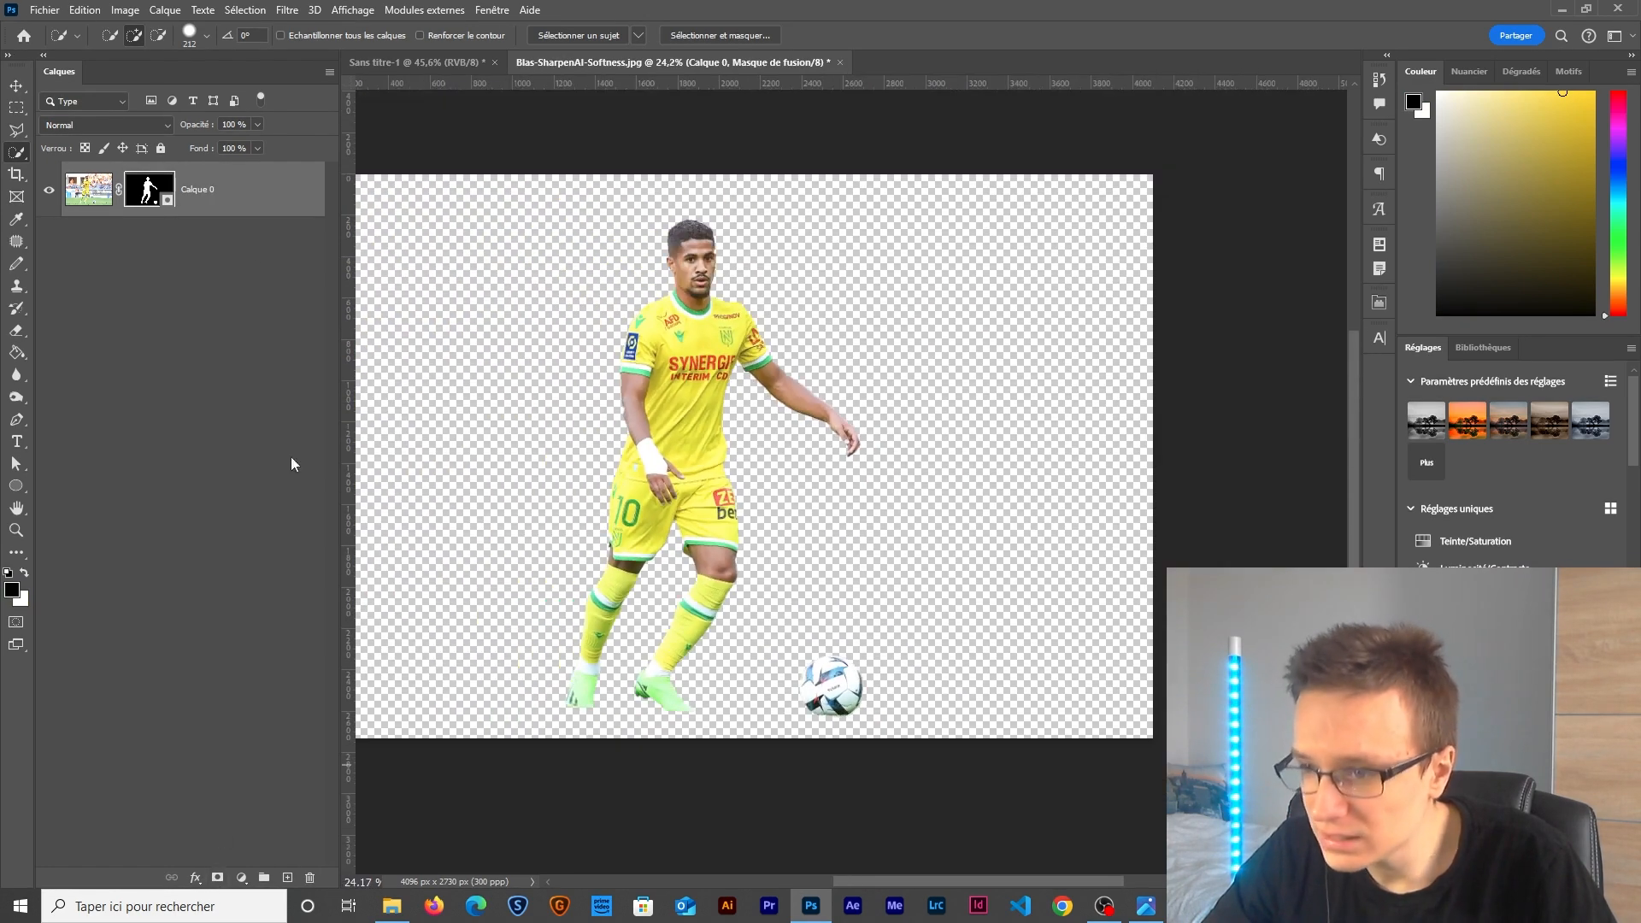
pyautogui.rightClick(248, 208)
pyautogui.click(273, 437)
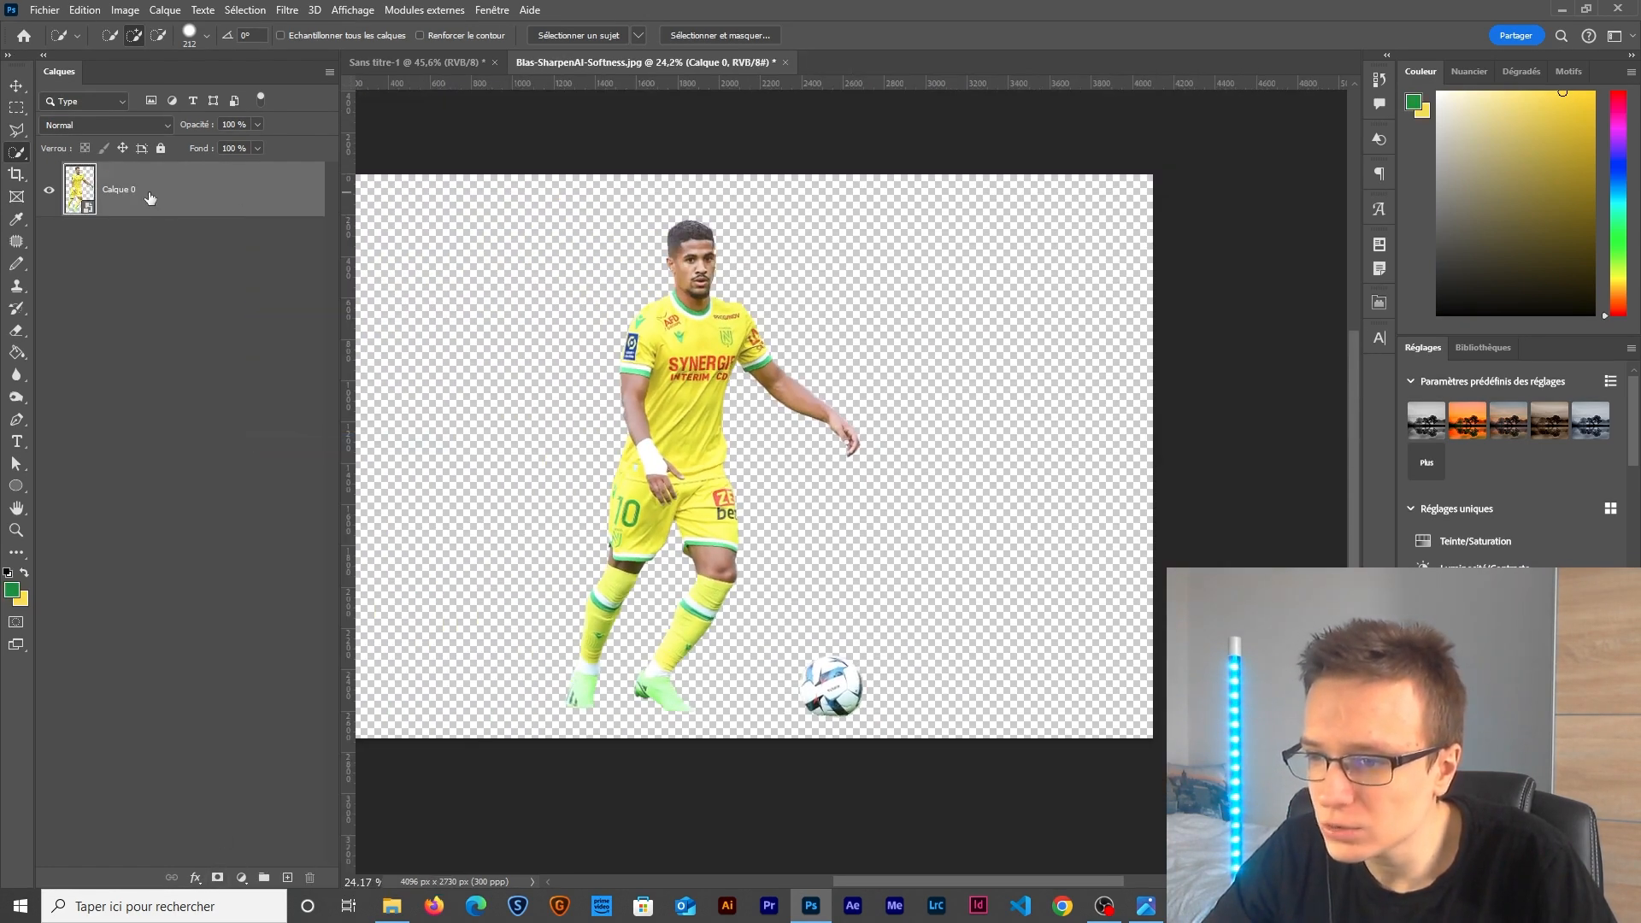
# Rename the player cut-out's smart object layer as Blas_Detourage.
pyautogui.doubleClick(120, 189)
pyautogui.write('Blas ')
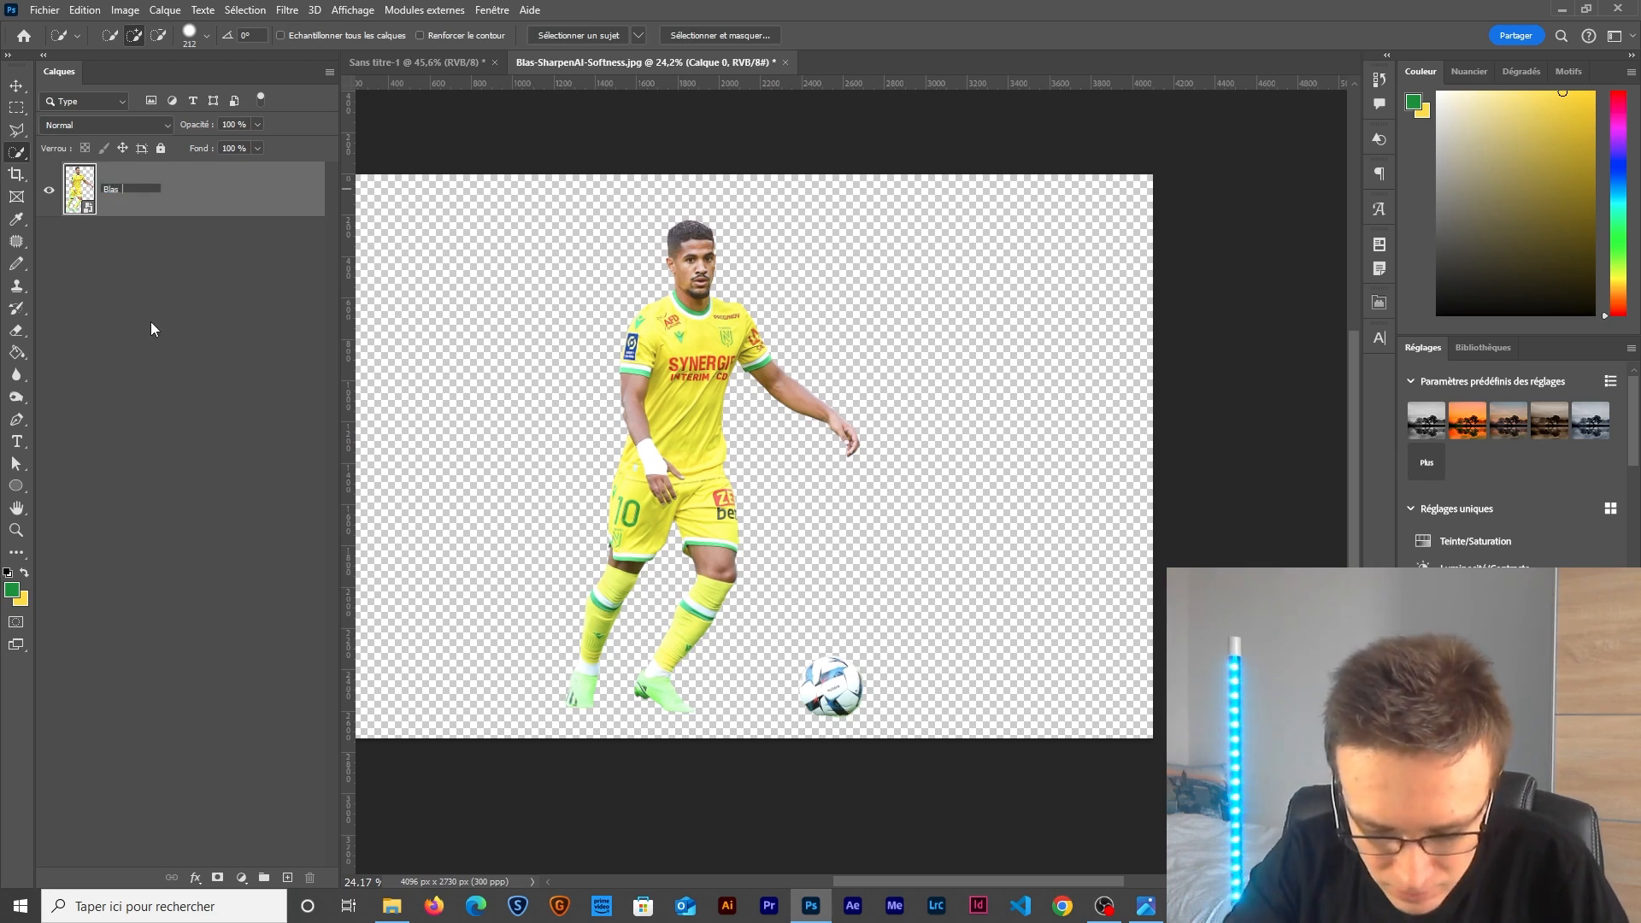
pyautogui.write('Detourage')
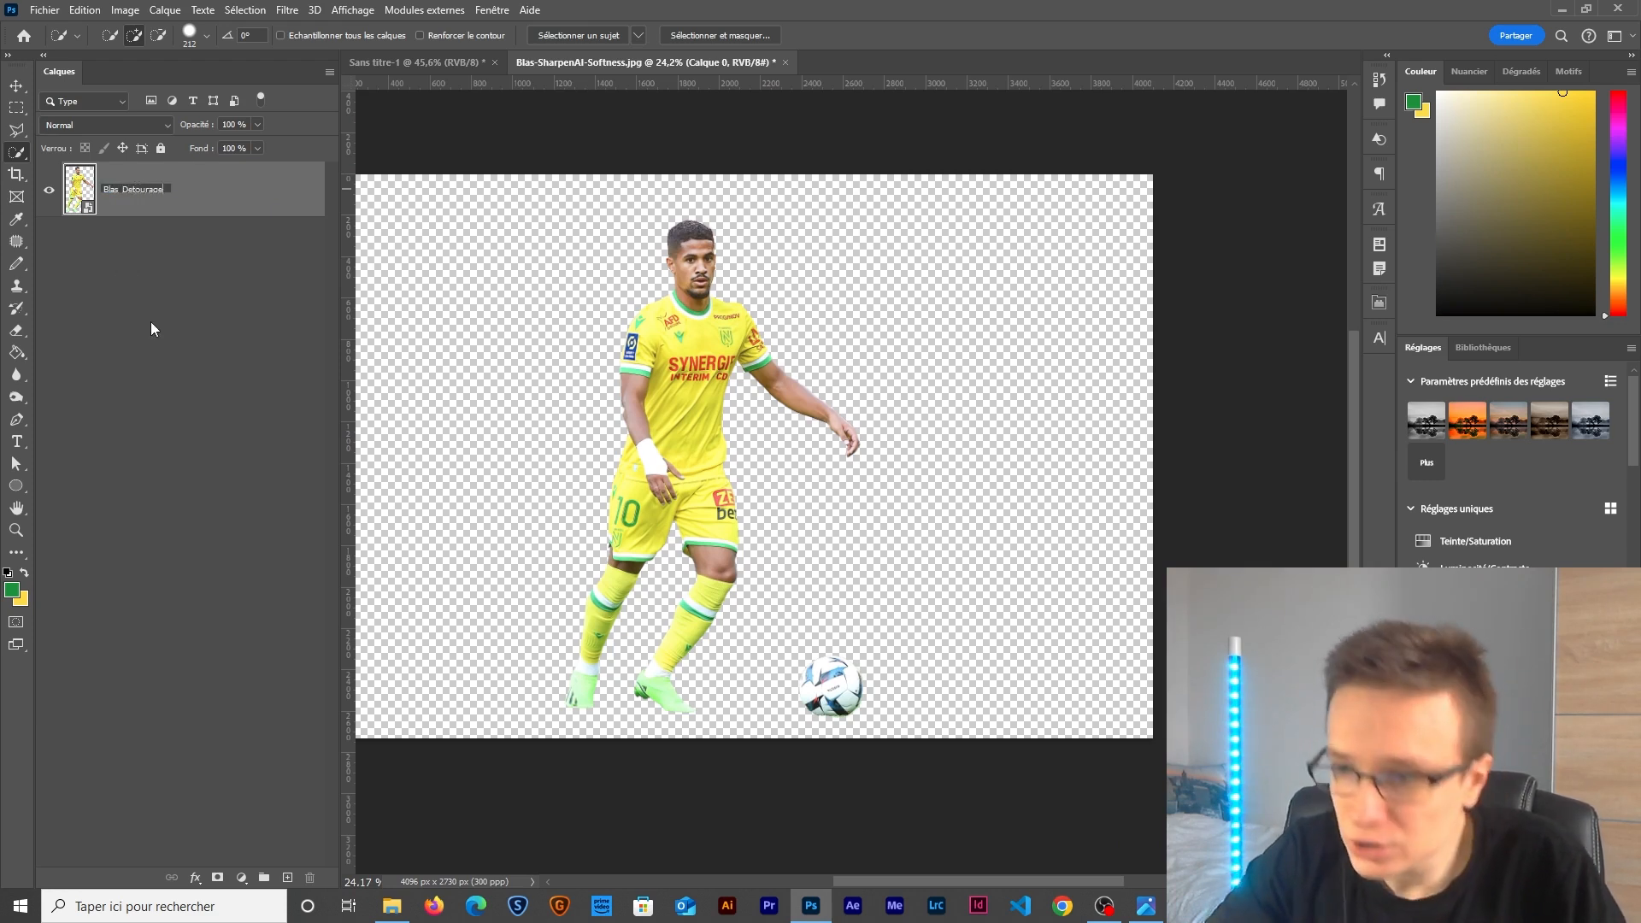
pyautogui.press('Return')
# Copy the Blas_Detourage layer into the Sans titre-1 poster document, above all other layers.
pyautogui.click(16, 86)
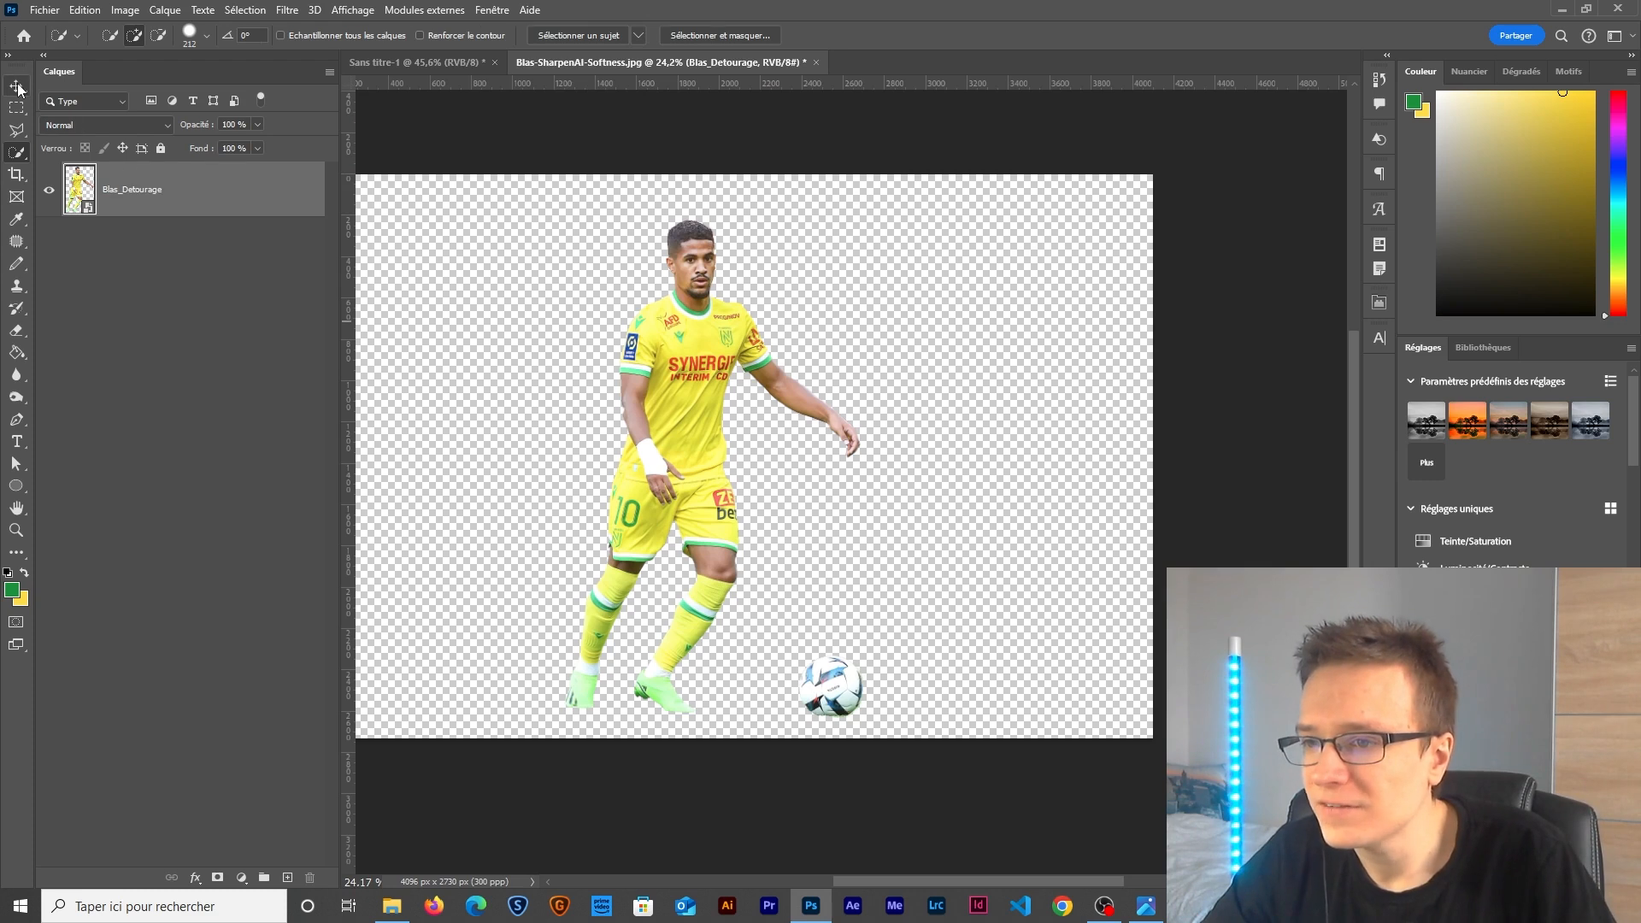
pyautogui.moveTo(699, 376); pyautogui.dragTo(559, 249)
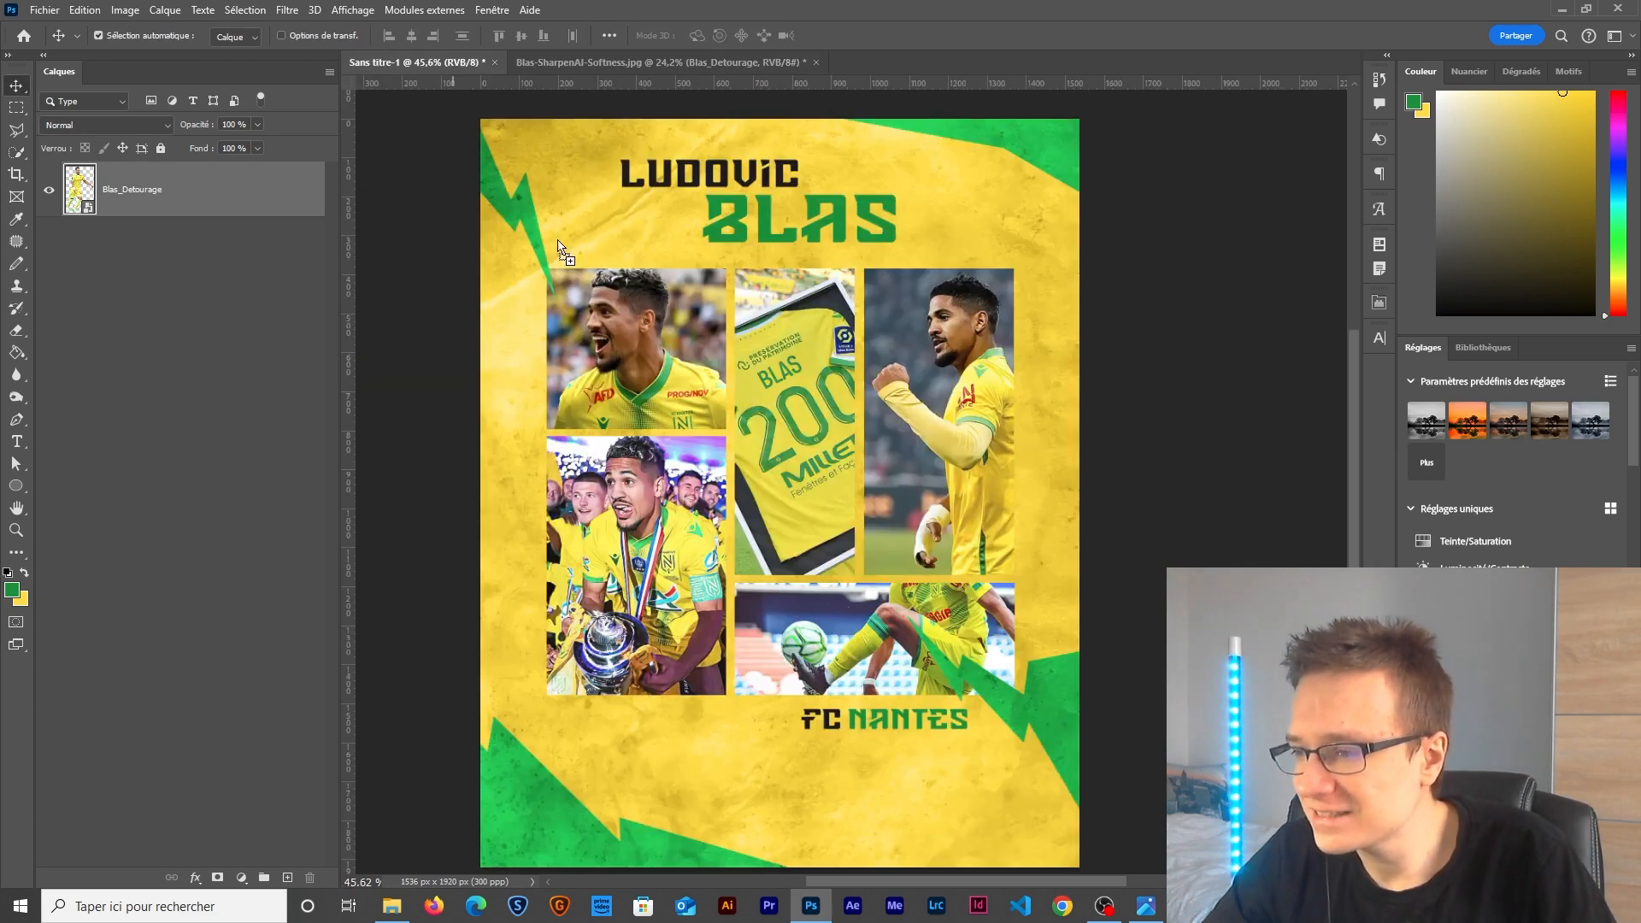
pyautogui.moveTo(798, 474); pyautogui.dragTo(786, 427)
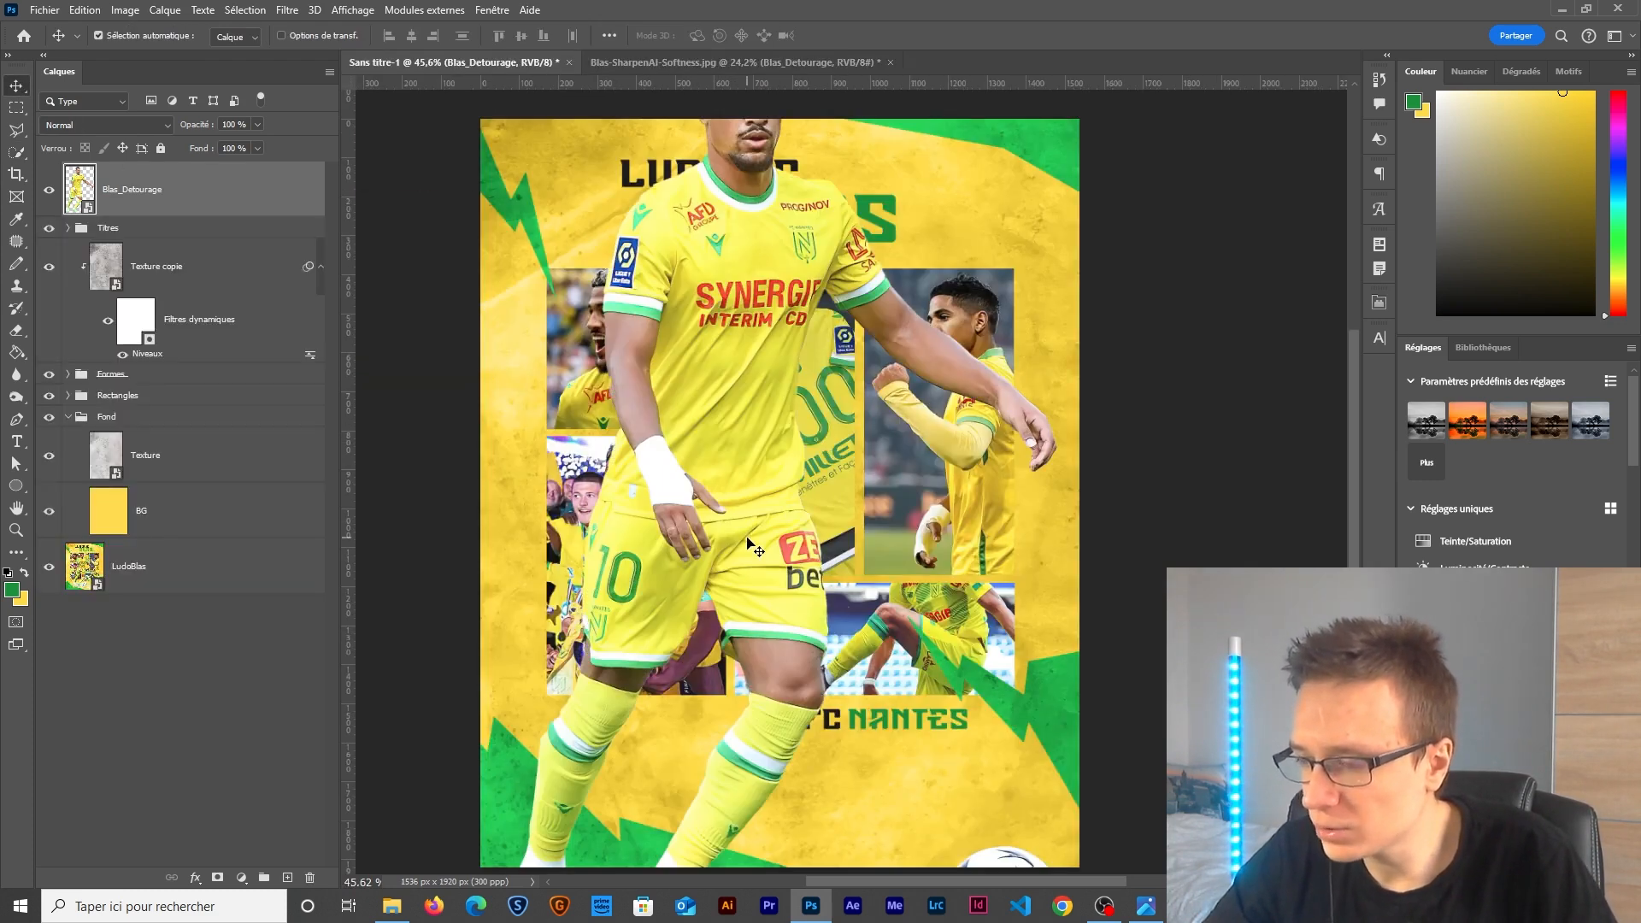
# Scale the Blas_Detourage cut-out down proportionally and place it over the framed photos, with the head just below the BLAS title.
pyautogui.scroll(-2, 748, 543)
pyautogui.hotkey('ctrl', 't')
pyautogui.moveTo(980, 164); pyautogui.dragTo(918, 266)
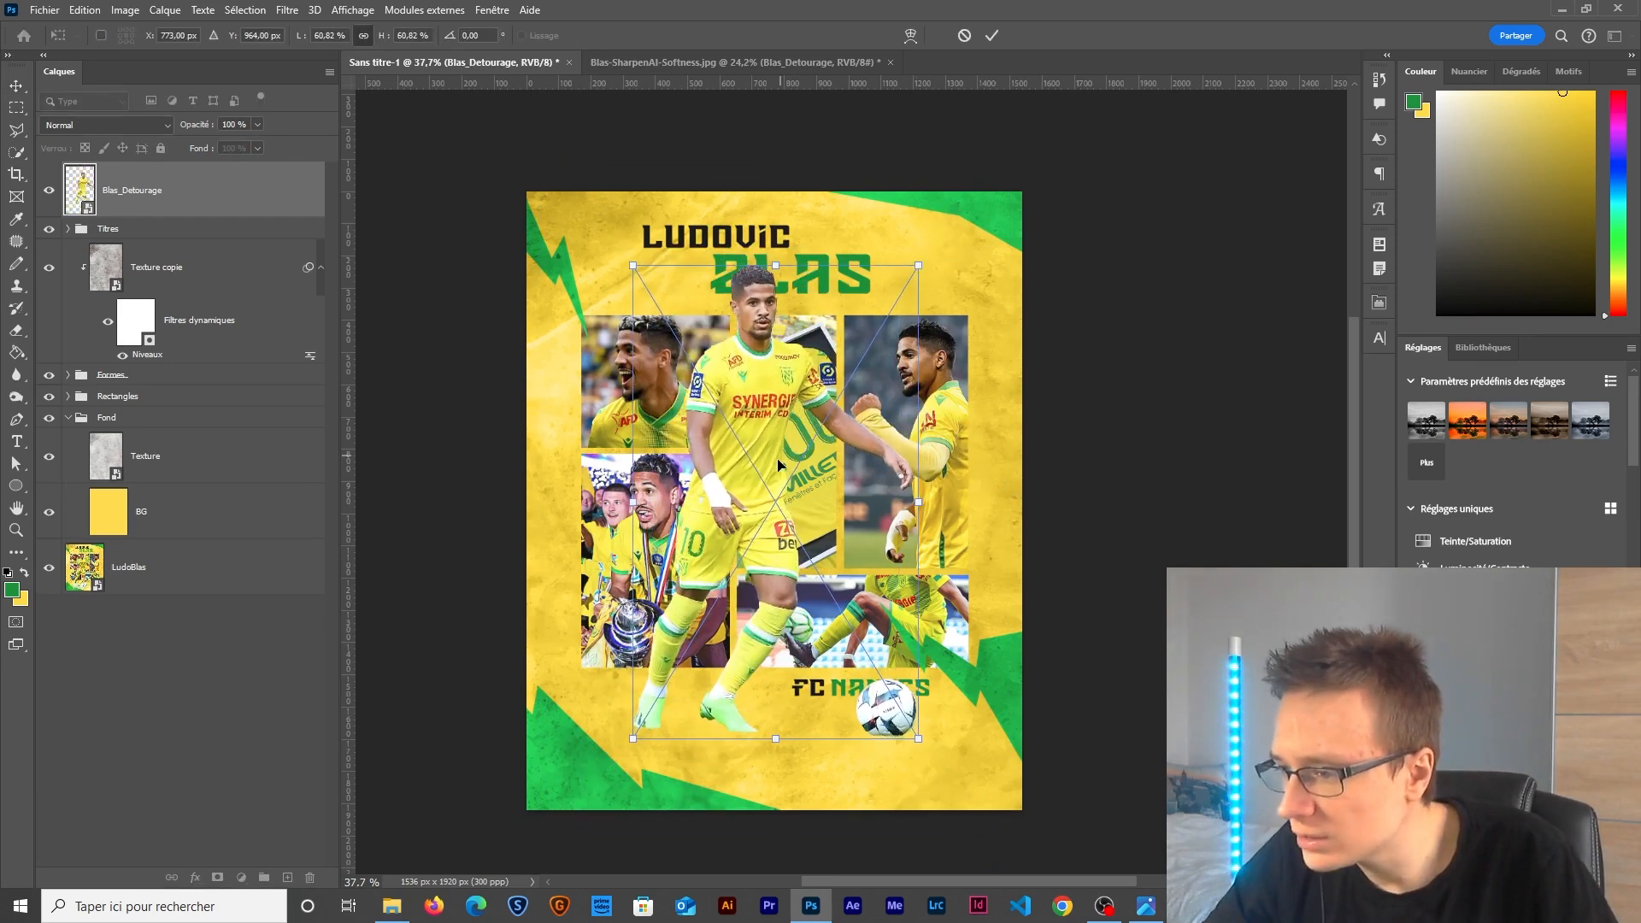
pyautogui.moveTo(782, 463); pyautogui.dragTo(757, 486)
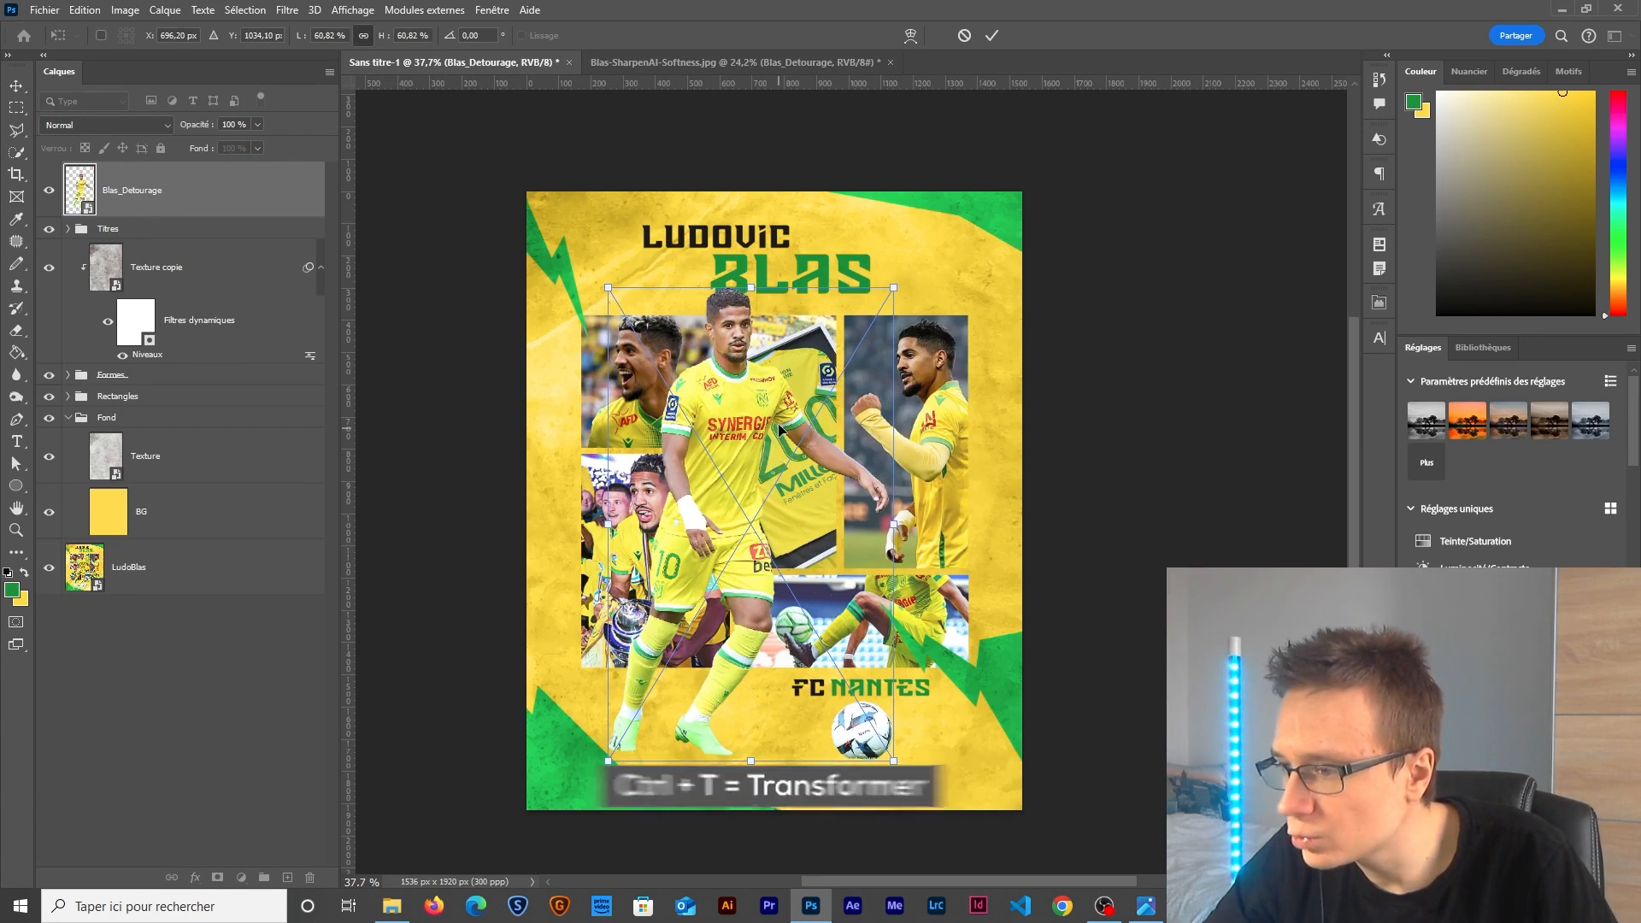
pyautogui.moveTo(893, 288); pyautogui.dragTo(879, 308)
pyautogui.press('Down')
pyautogui.press('Down')
pyautogui.press('Down')
pyautogui.press('Down')
pyautogui.press('Return')
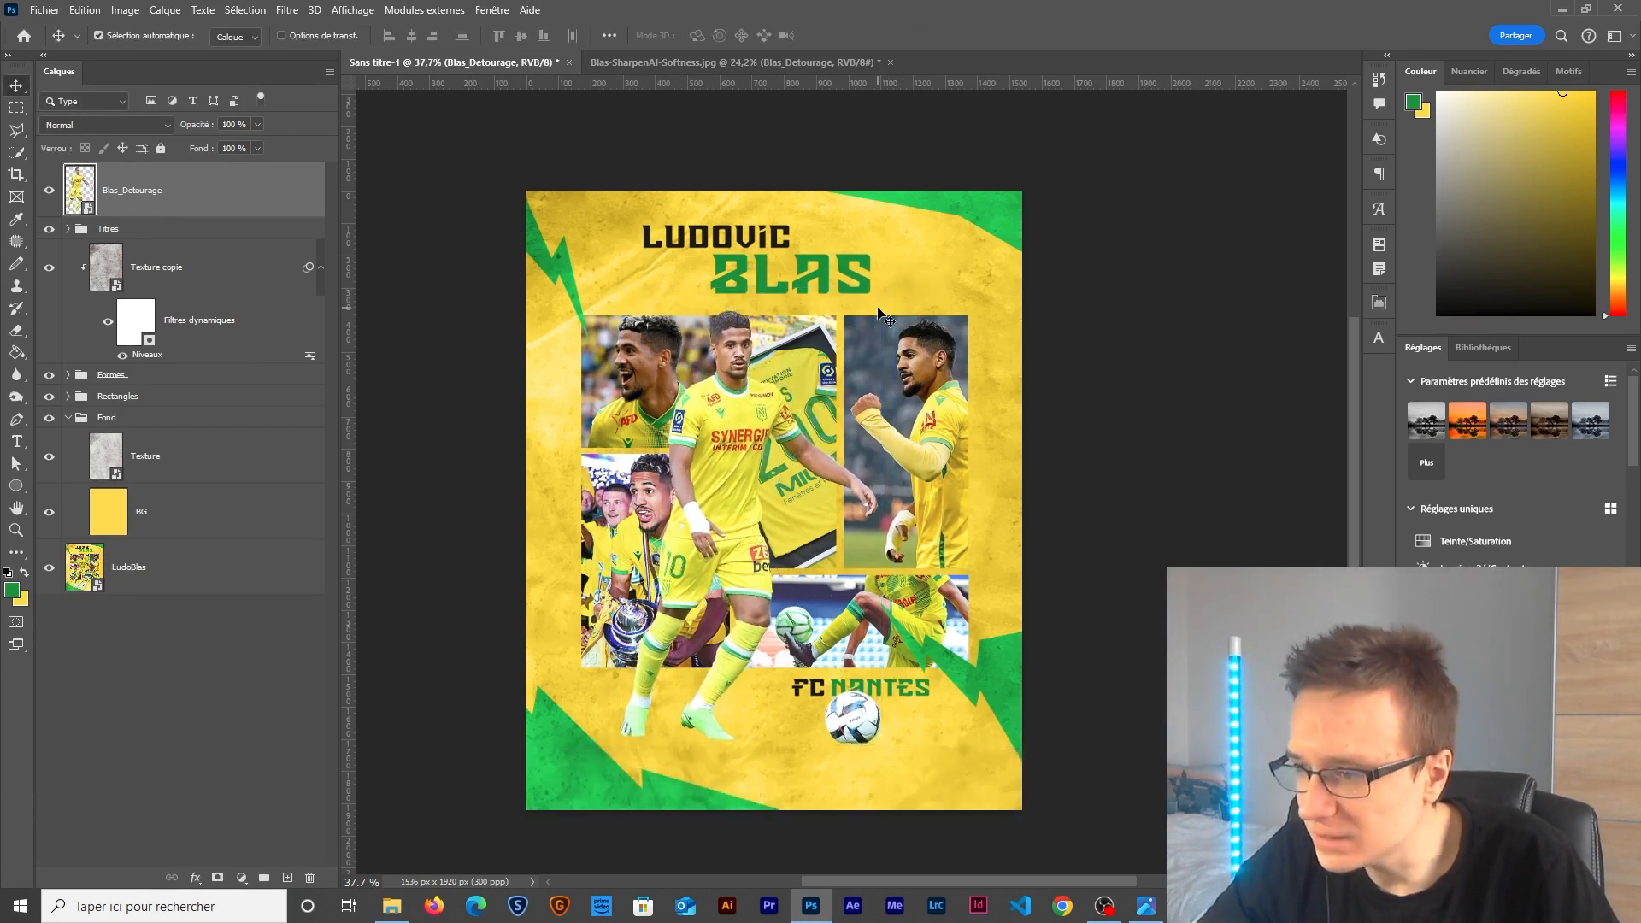
# Open the contents of the Blas_Detourage smart object and close the Blas-SharpenAI-Softness.jpg document.
pyautogui.scroll(1, 795, 491)
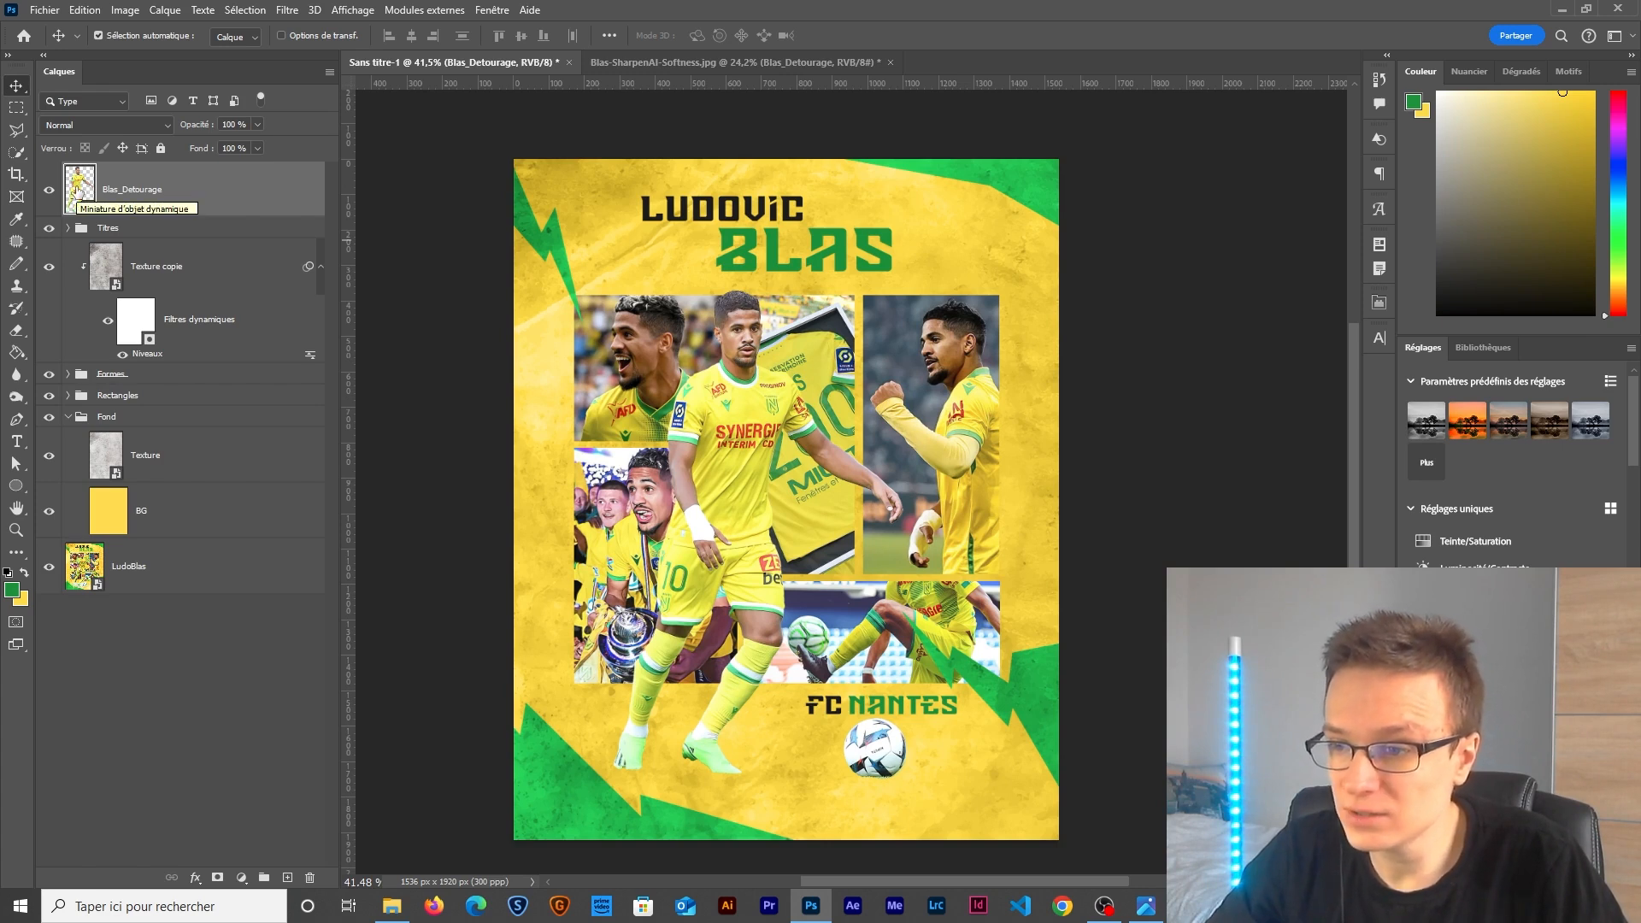
pyautogui.doubleClick(80, 190)
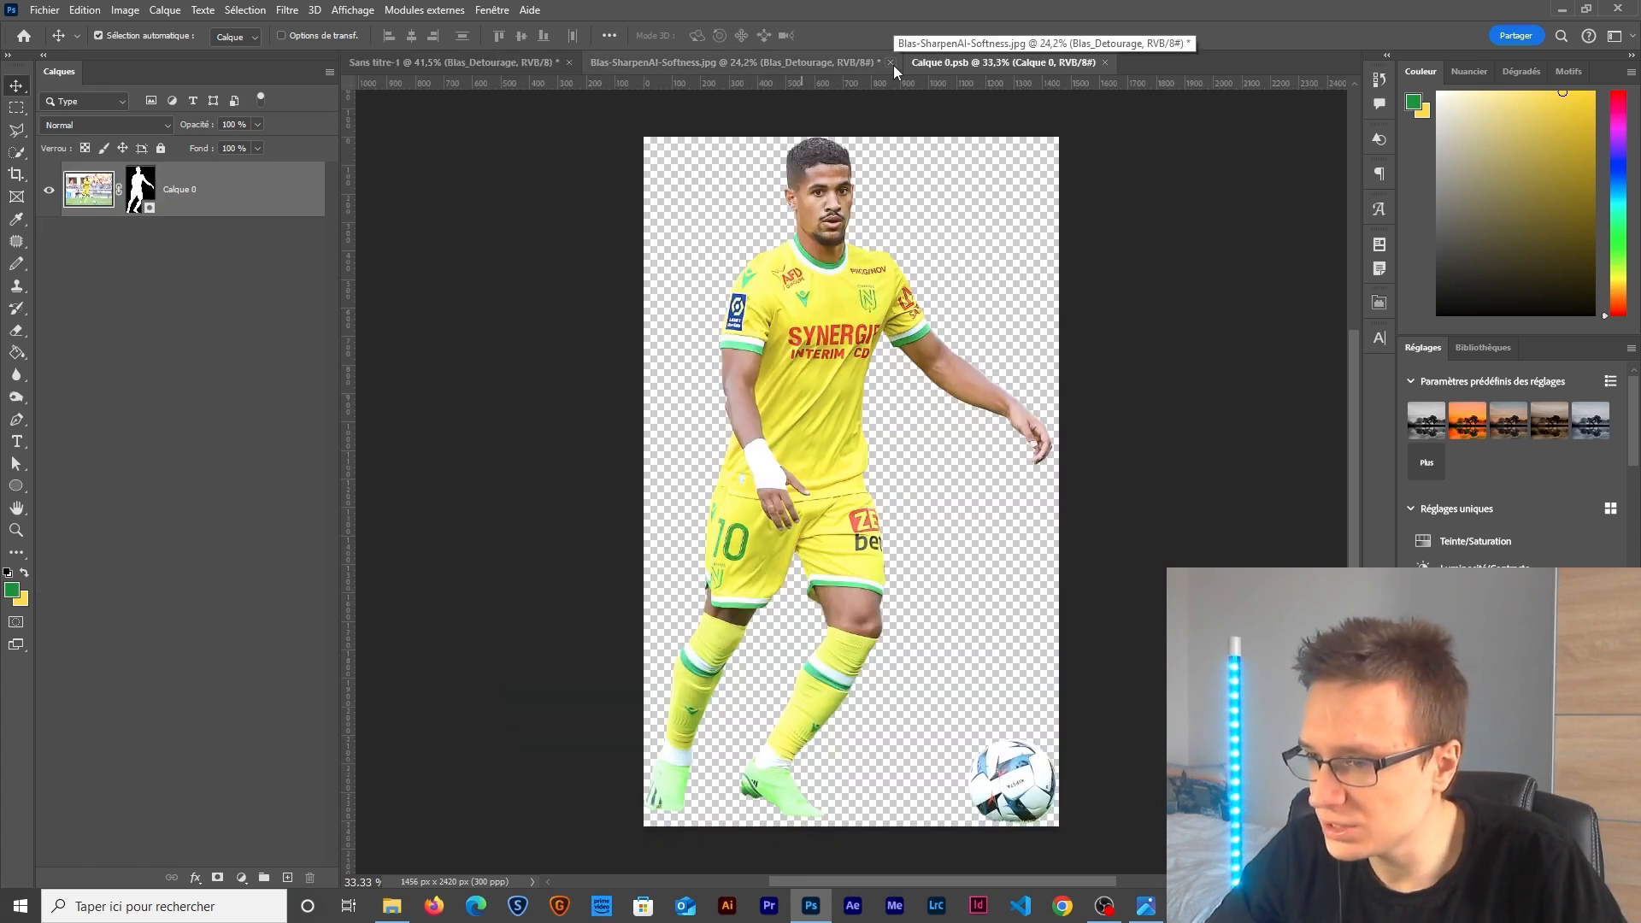
pyautogui.click(890, 62)
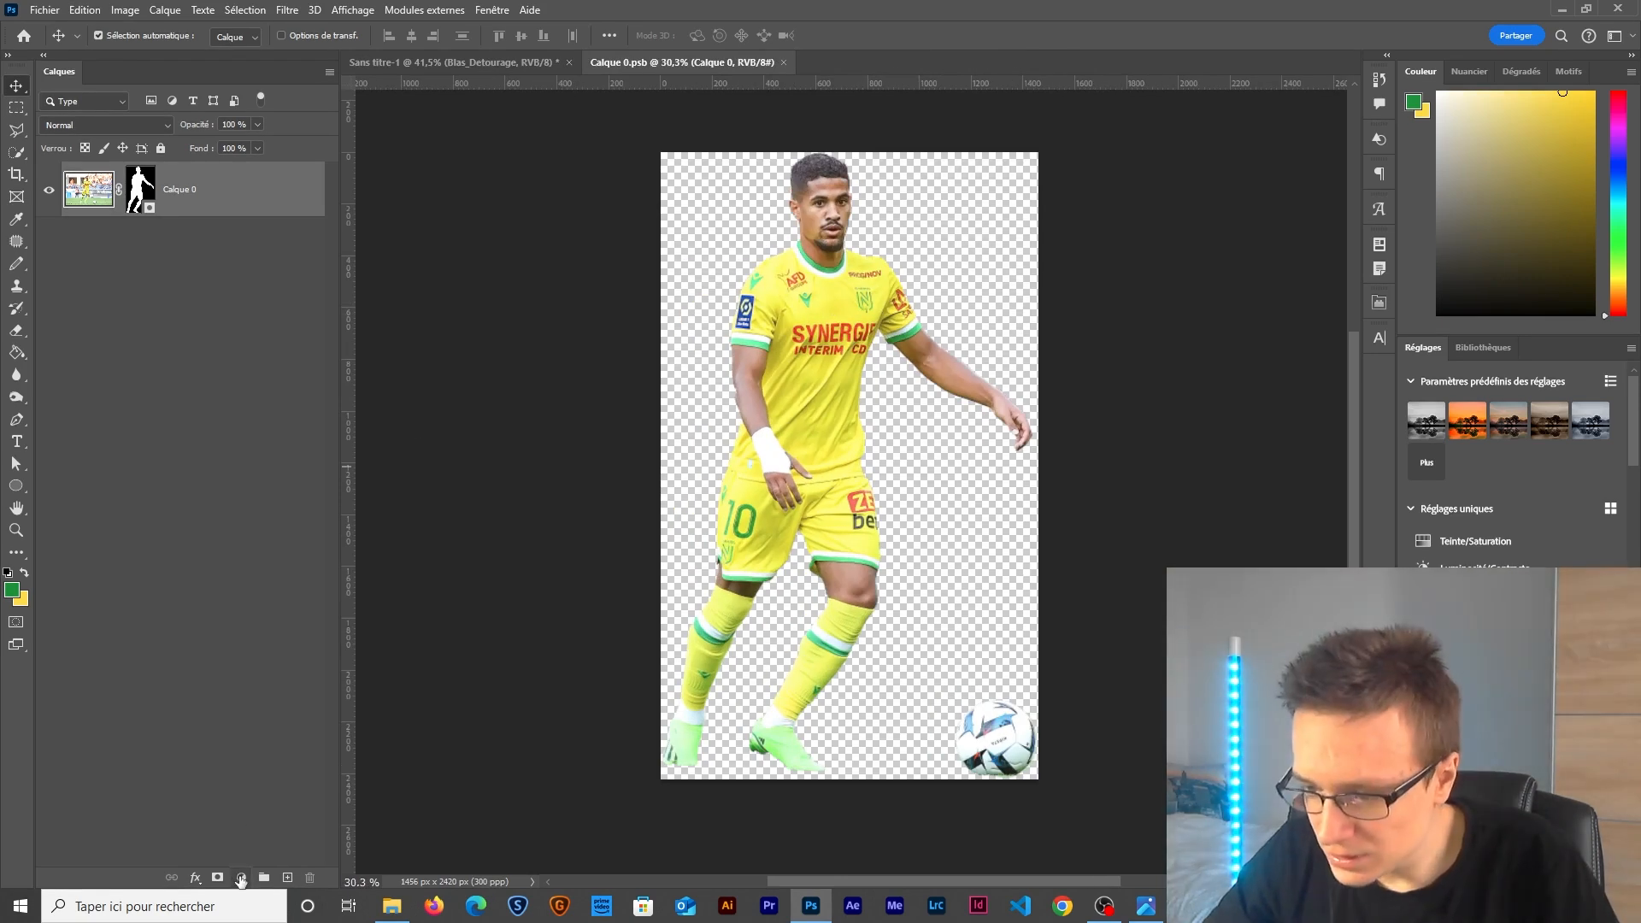
# Add a solid colour fill layer in purple #977ae0 and place it beneath the masked player layer Calque 0.
pyautogui.click(241, 878)
pyautogui.click(280, 577)
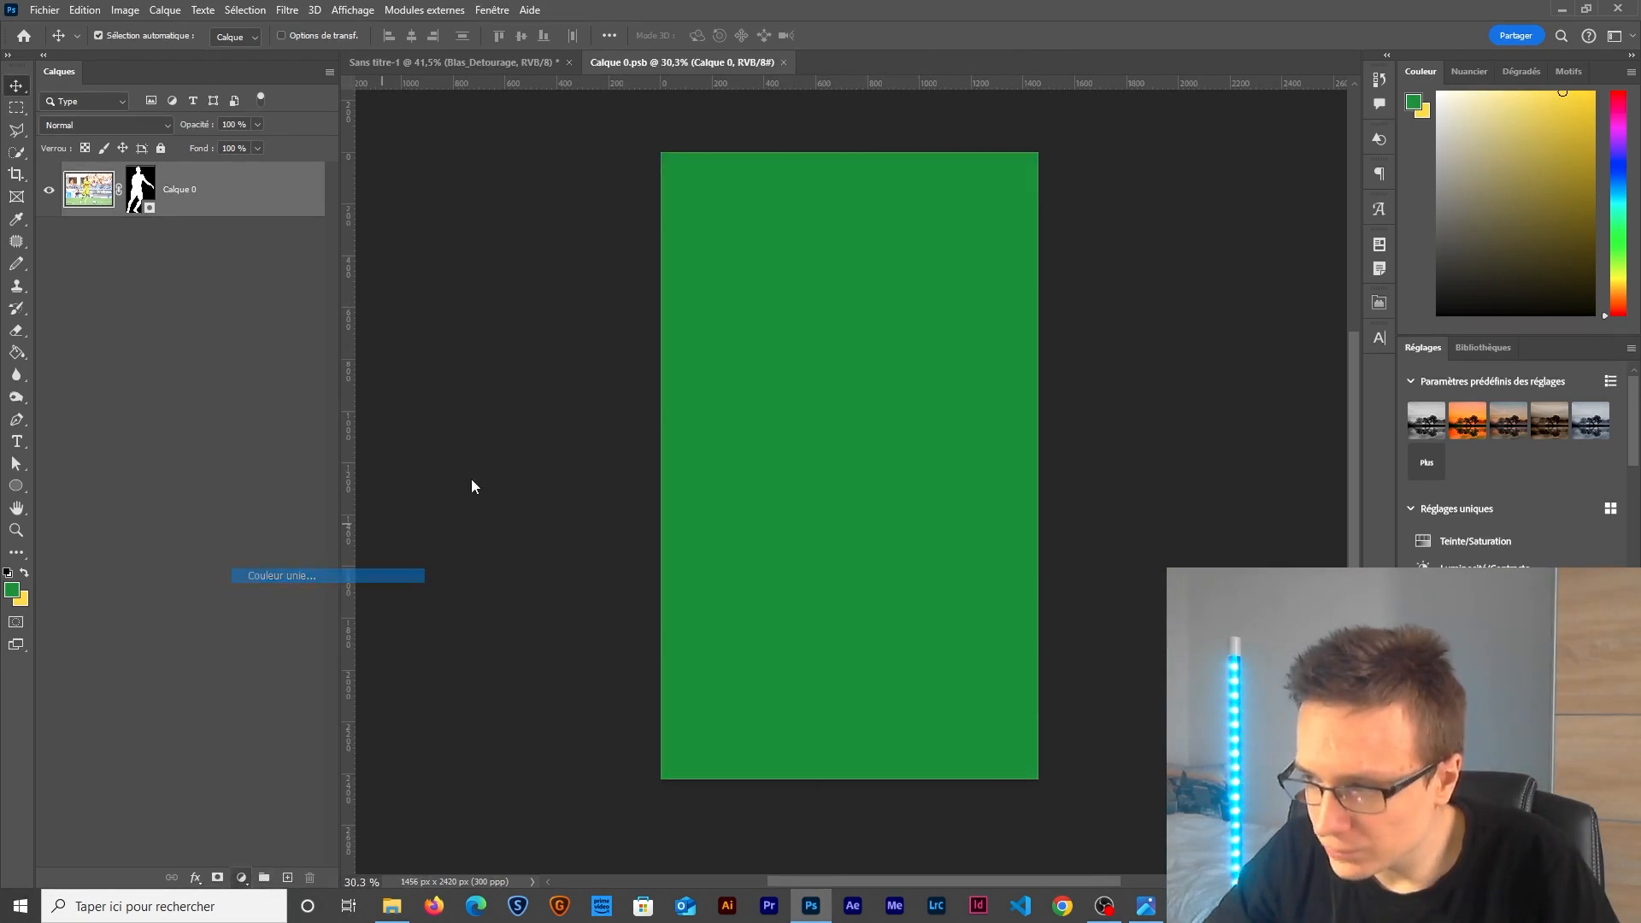
pyautogui.click(420, 179)
pyautogui.click(446, 301)
pyautogui.moveTo(423, 219); pyautogui.dragTo(424, 271)
pyautogui.moveTo(314, 184); pyautogui.dragTo(340, 177)
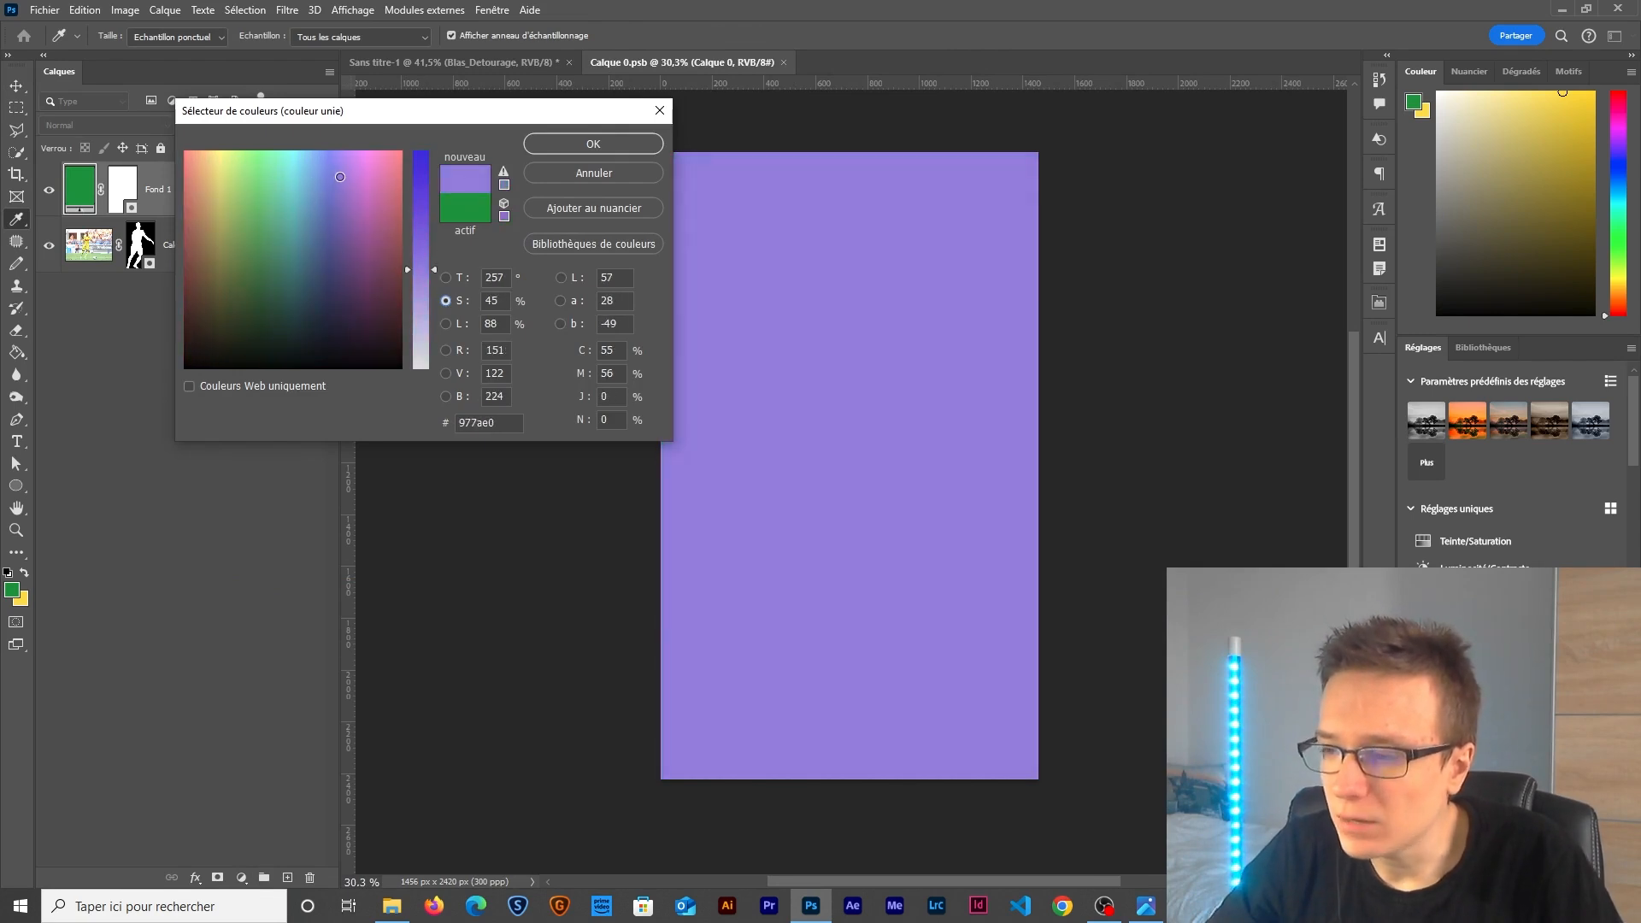
pyautogui.click(584, 147)
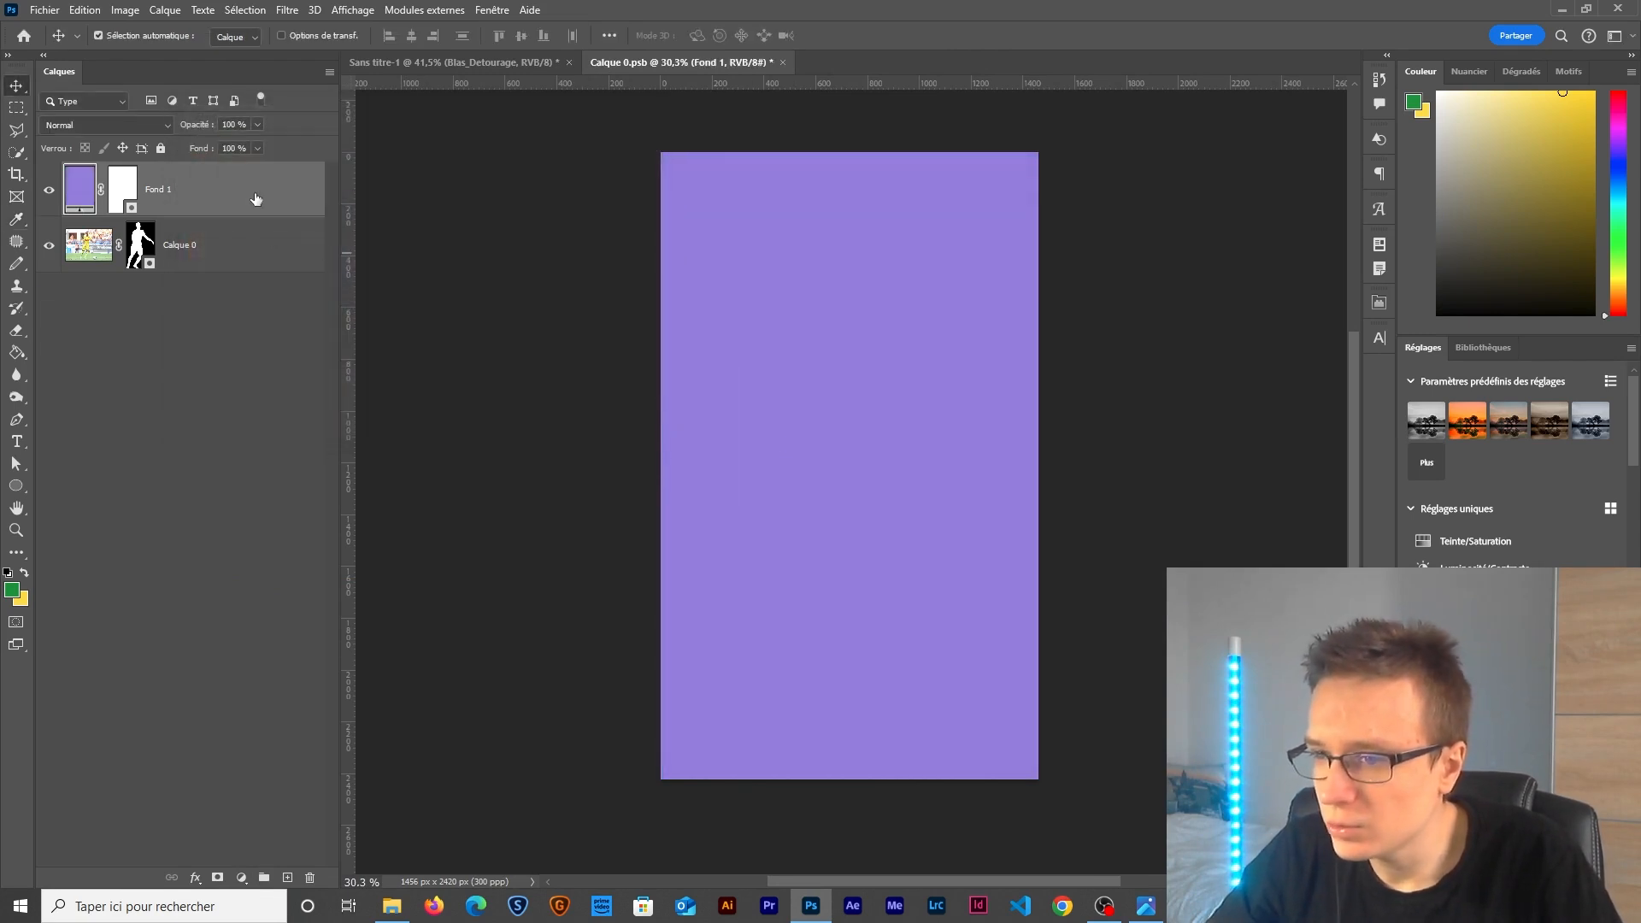
pyautogui.moveTo(255, 199); pyautogui.dragTo(255, 272)
# Switch to the Brush tool at the player's shoulder and resize the brush to about 39 px with 82% hardness.
pyautogui.scroll(5, 734, 453)
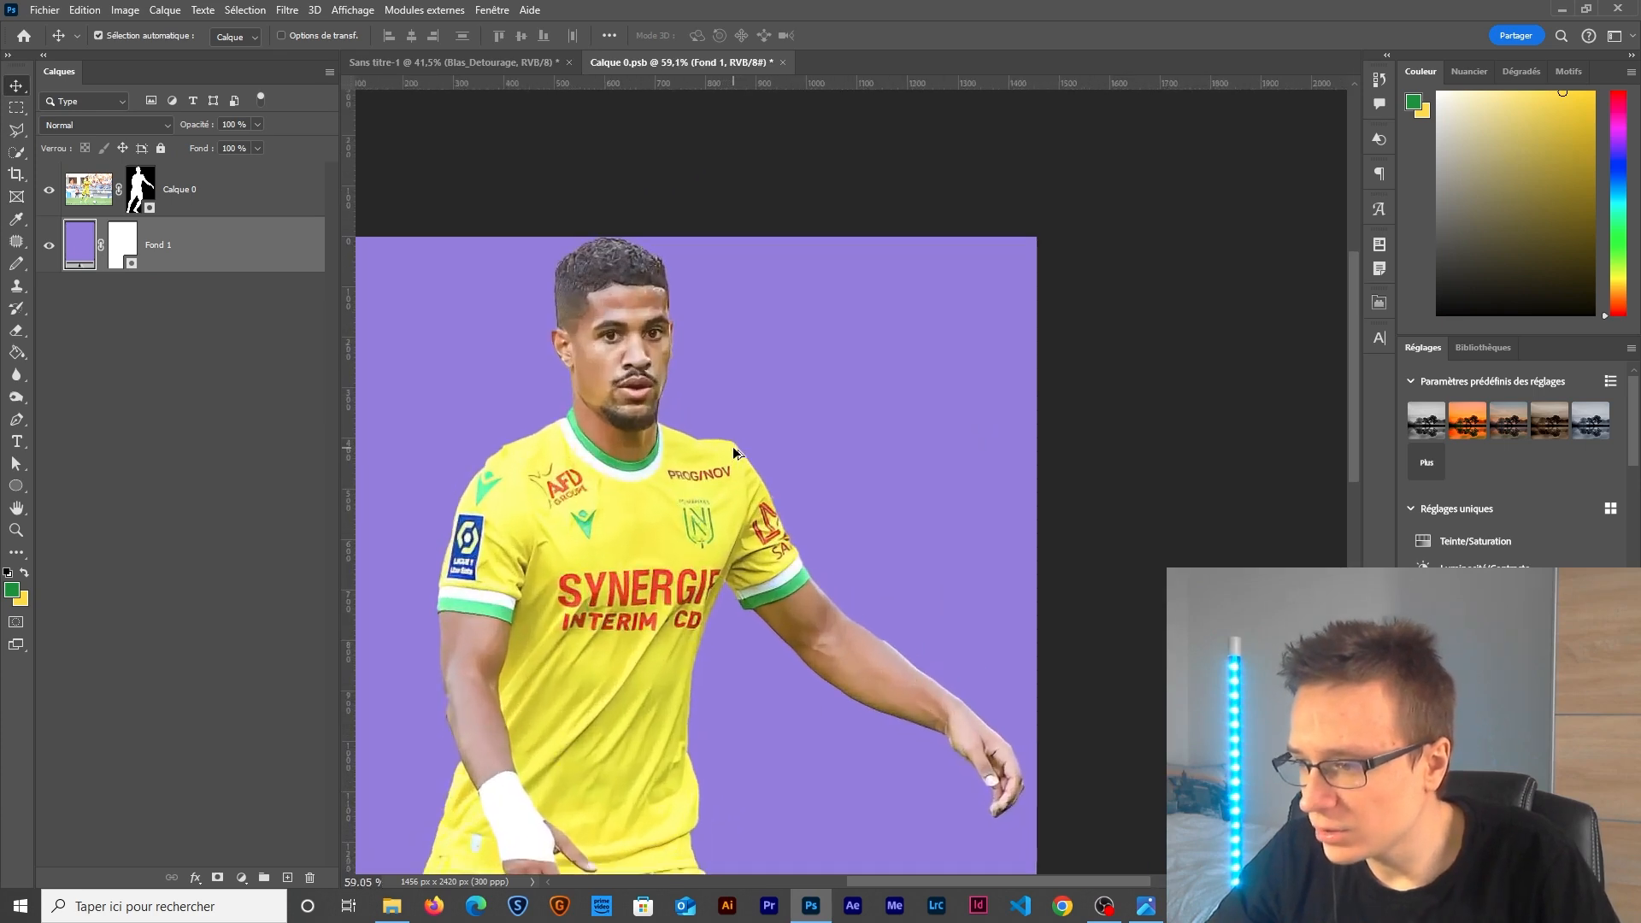
pyautogui.scroll(5, 733, 451)
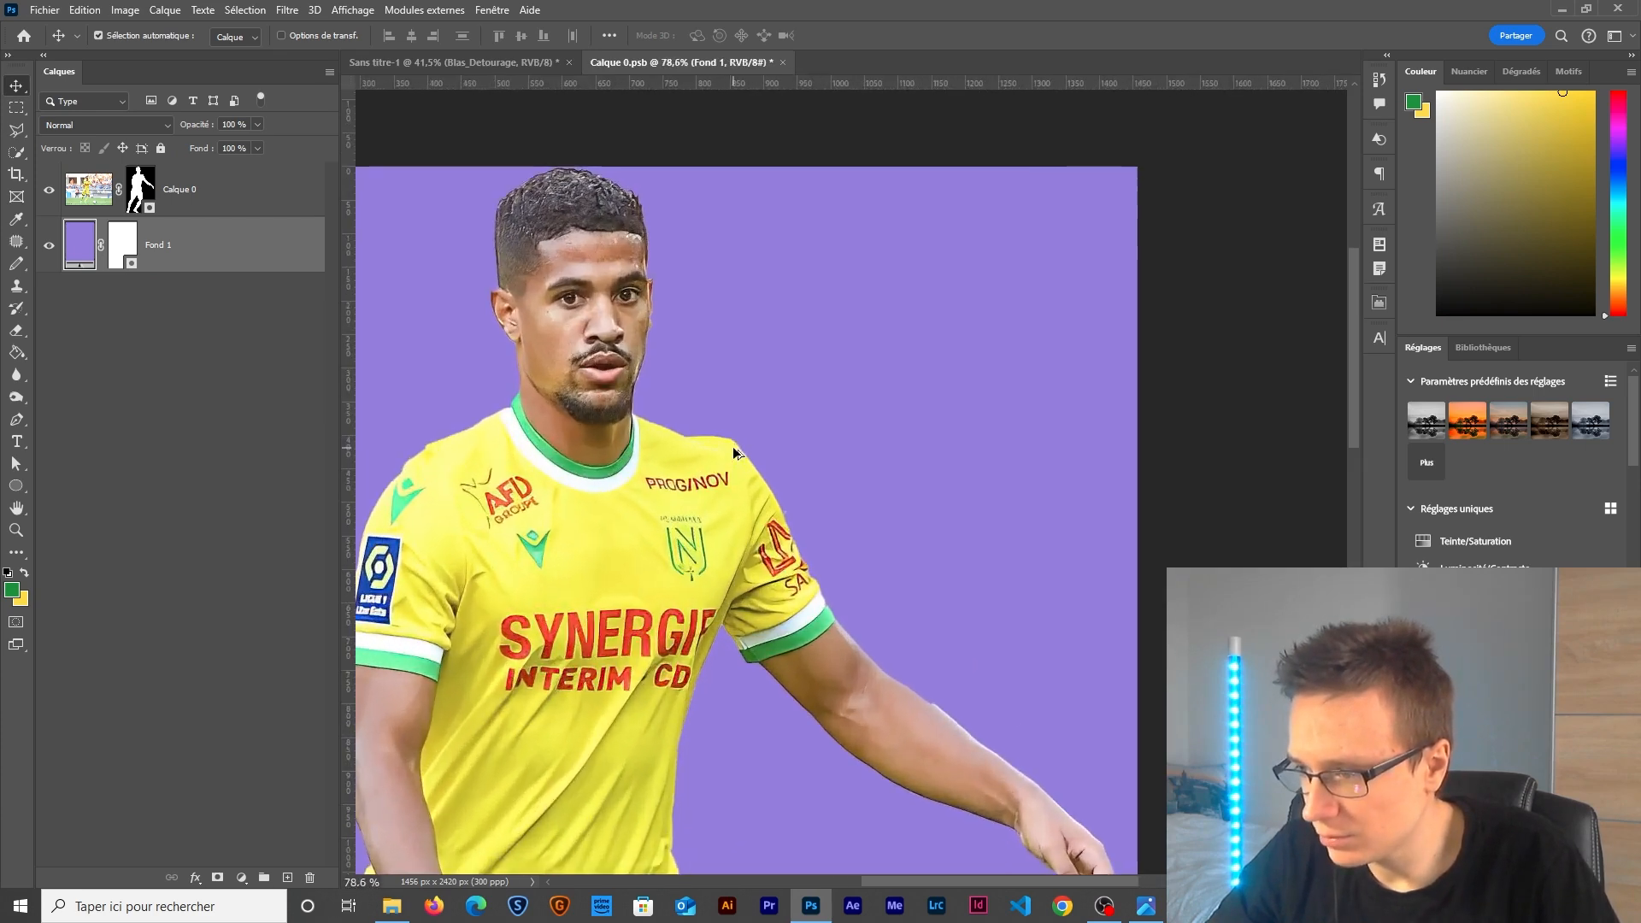
pyautogui.scroll(6, 733, 447)
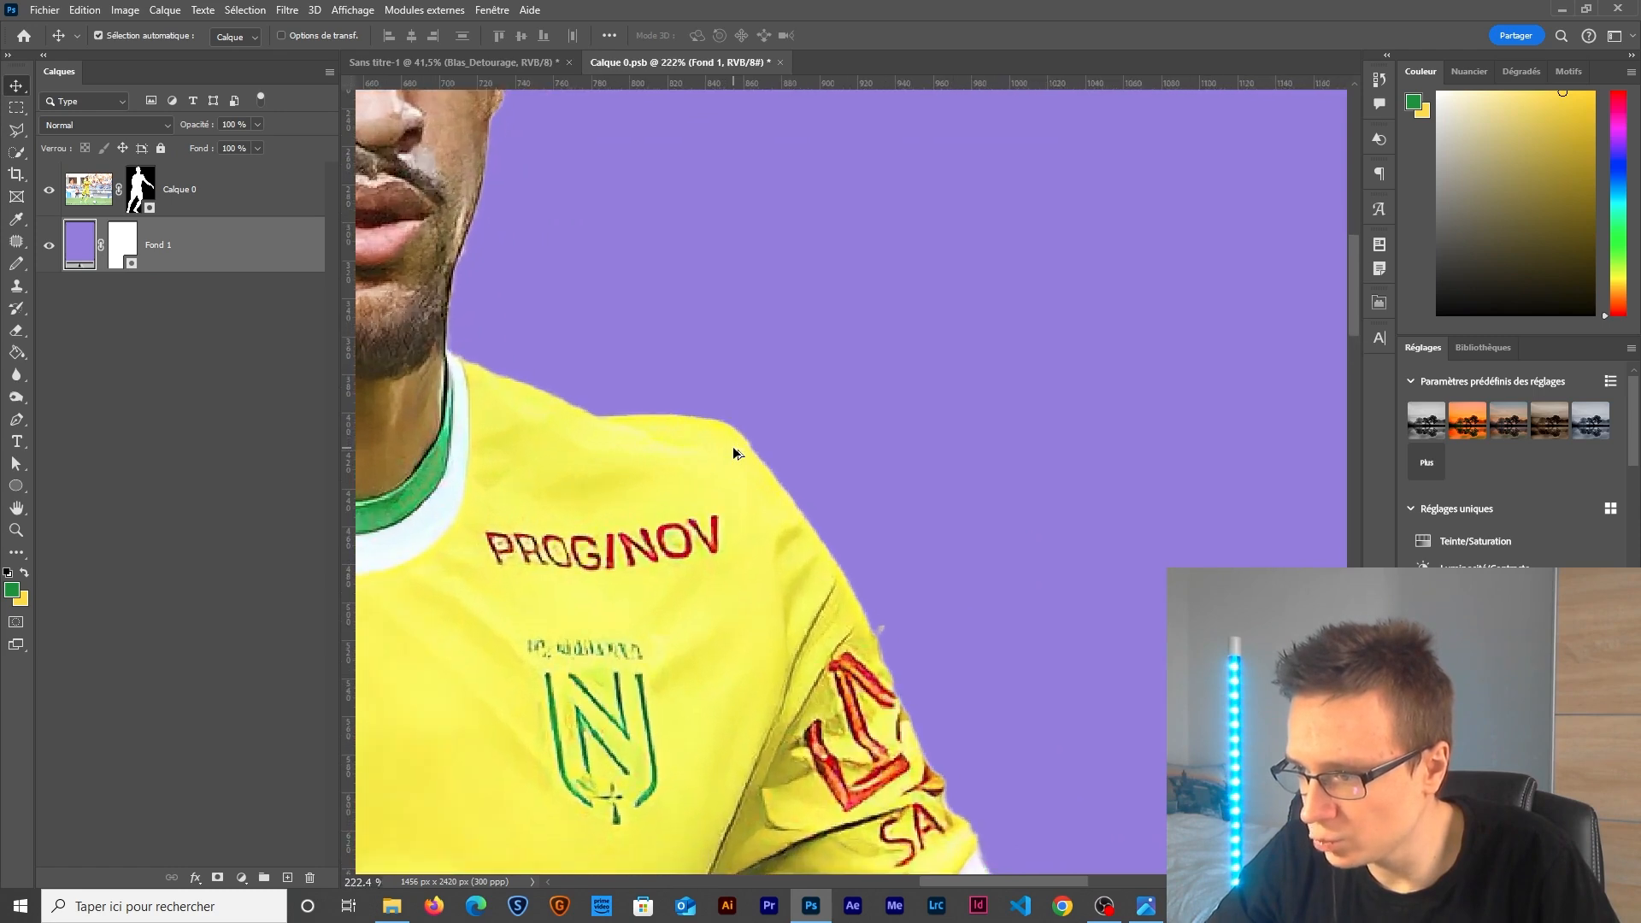
pyautogui.press('b')
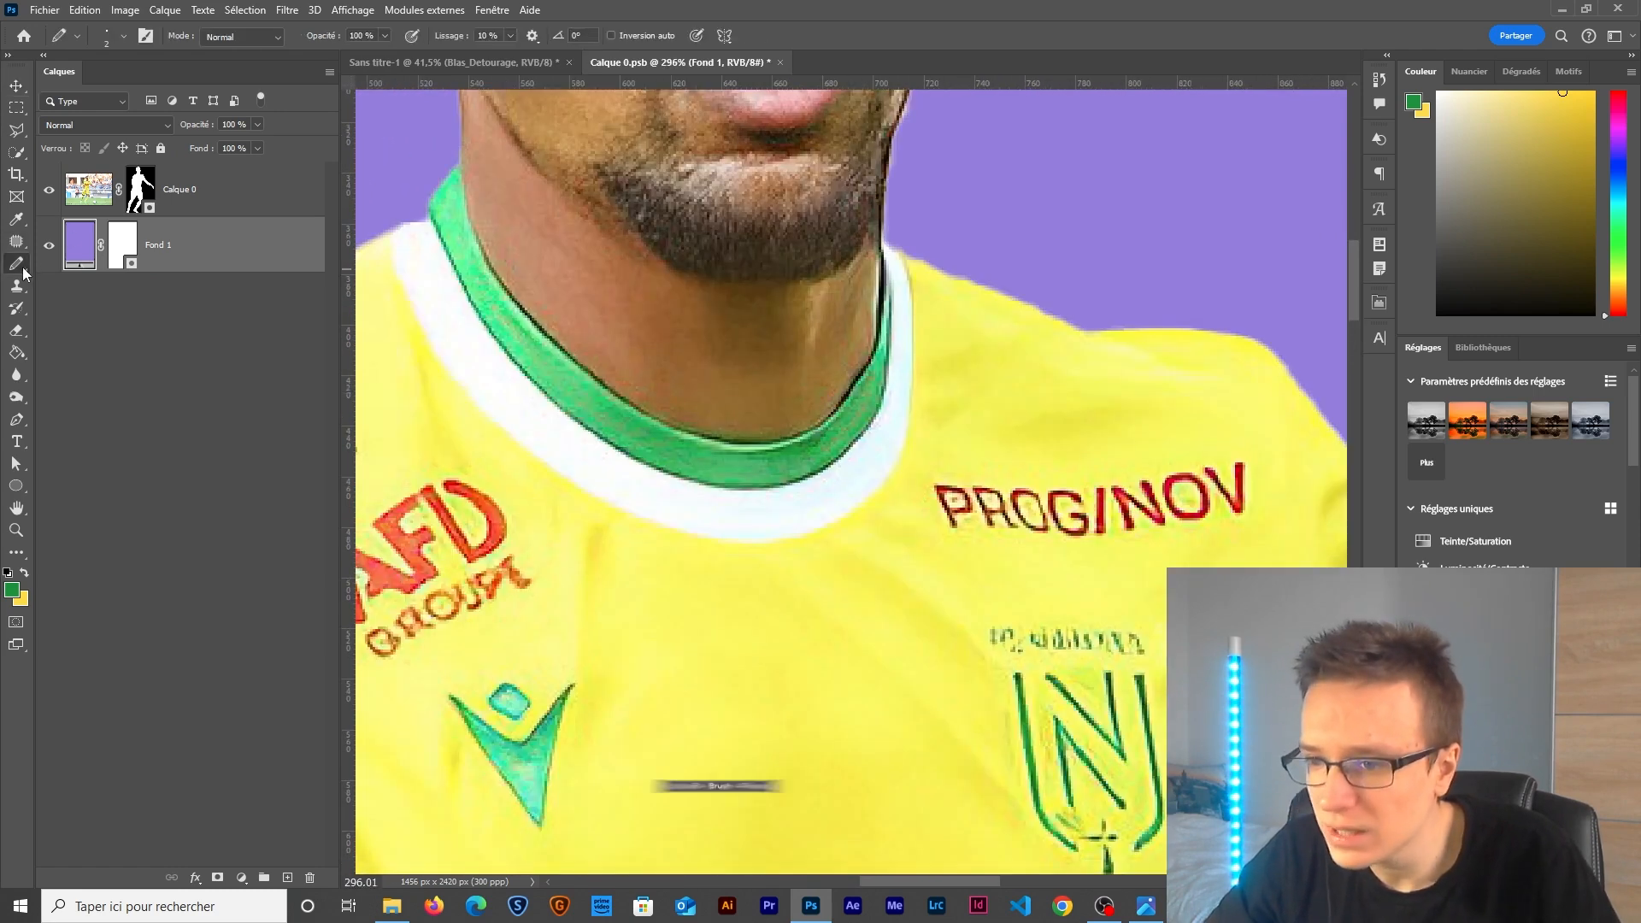
pyautogui.rightClick(23, 273)
pyautogui.click(64, 260)
pyautogui.moveTo(950, 392); pyautogui.dragTo(772, 393)
pyautogui.hscroll(5, 773, 393)
pyautogui.scroll(1, 773, 393)
pyautogui.moveTo(666, 327)
pyautogui.mouseDown()
pyautogui.moveTo(682, 424)
pyautogui.moveTo(674, 370)
pyautogui.moveTo(709, 376)
pyautogui.moveTo(673, 374)
pyautogui.moveTo(692, 389)
pyautogui.moveTo(722, 385)
pyautogui.moveTo(709, 253)
pyautogui.moveTo(707, 421)
pyautogui.moveTo(715, 406)
pyautogui.mouseUp()
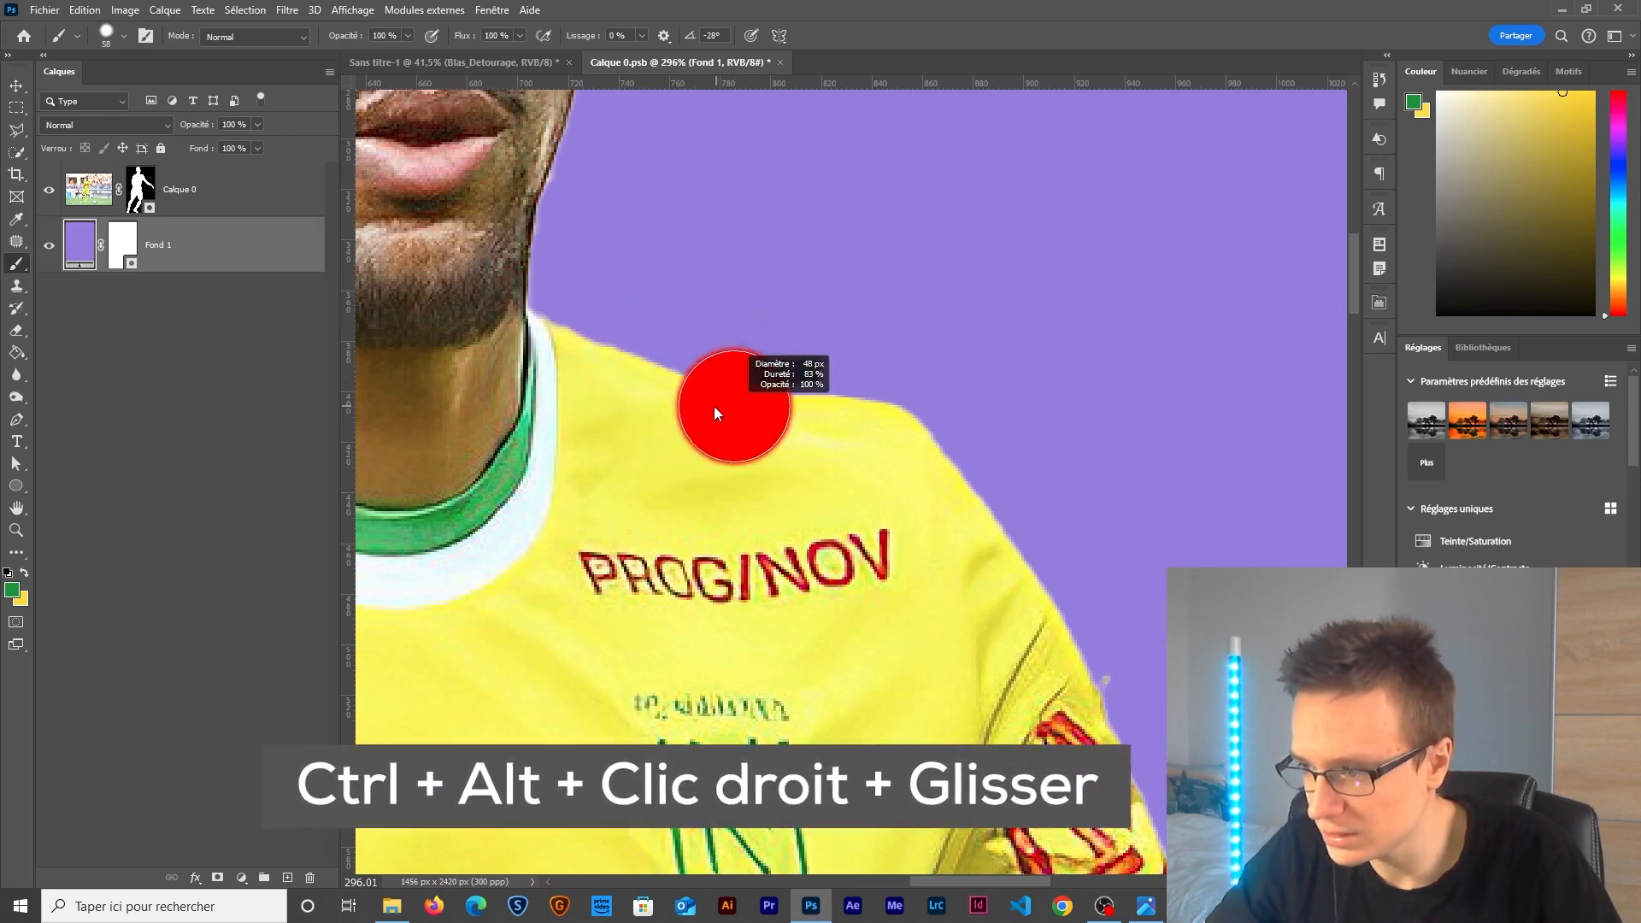
pyautogui.moveTo(735, 306)
pyautogui.mouseDown()
pyautogui.moveTo(790, 304)
pyautogui.moveTo(734, 301)
pyautogui.mouseUp()
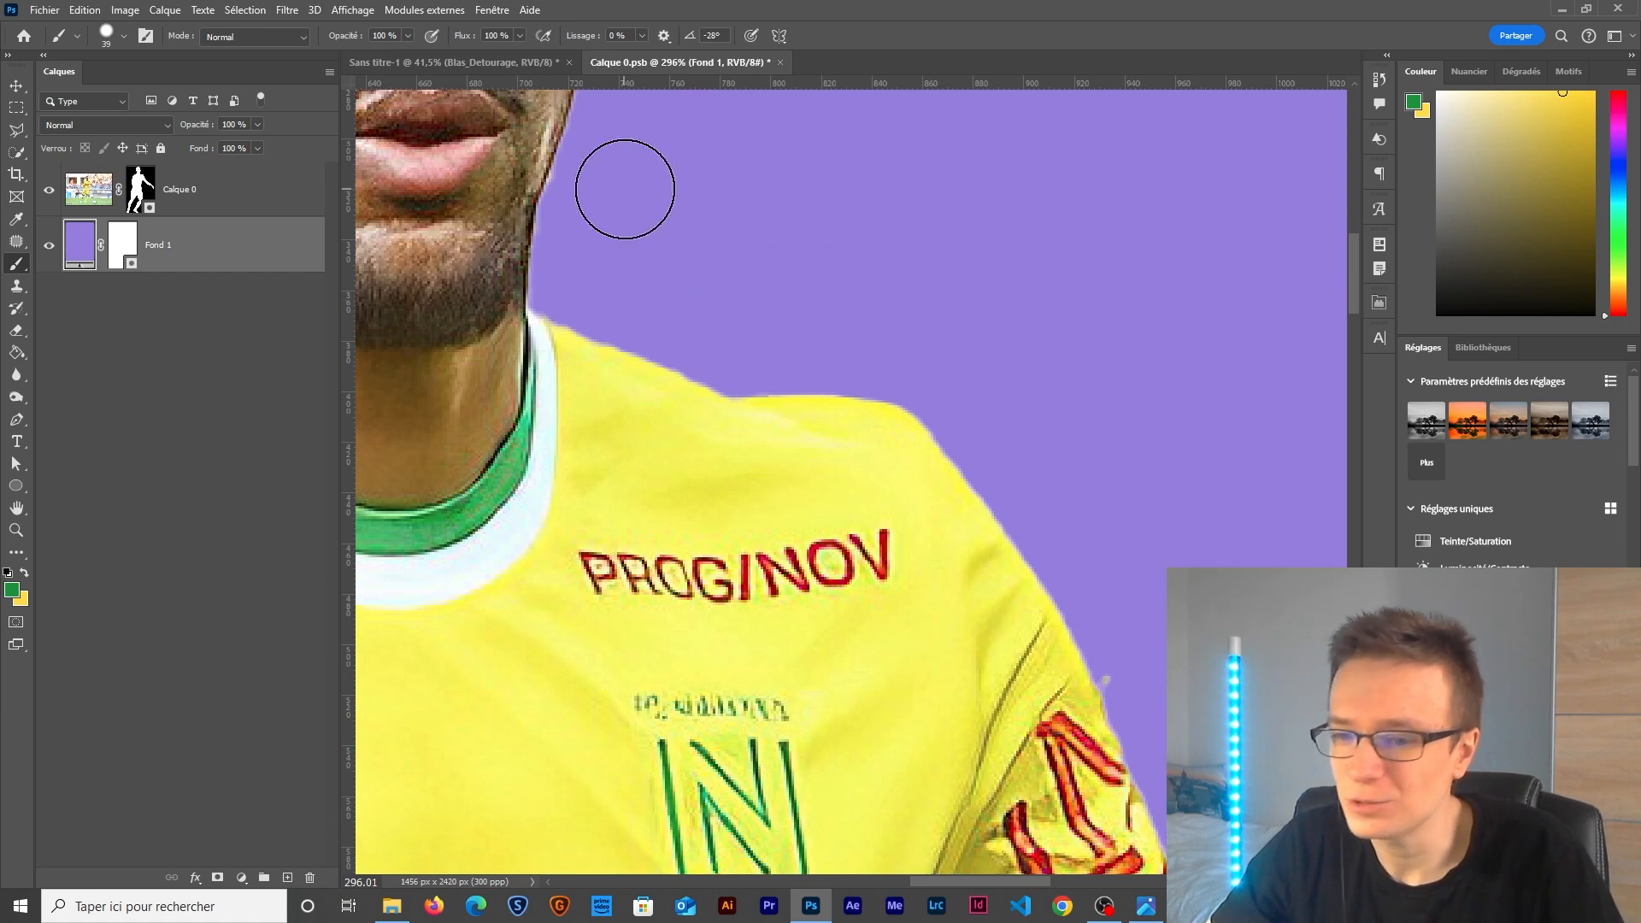
# Adjust the brush size through its settings and on the canvas, ending at about 41 px.
pyautogui.click(125, 38)
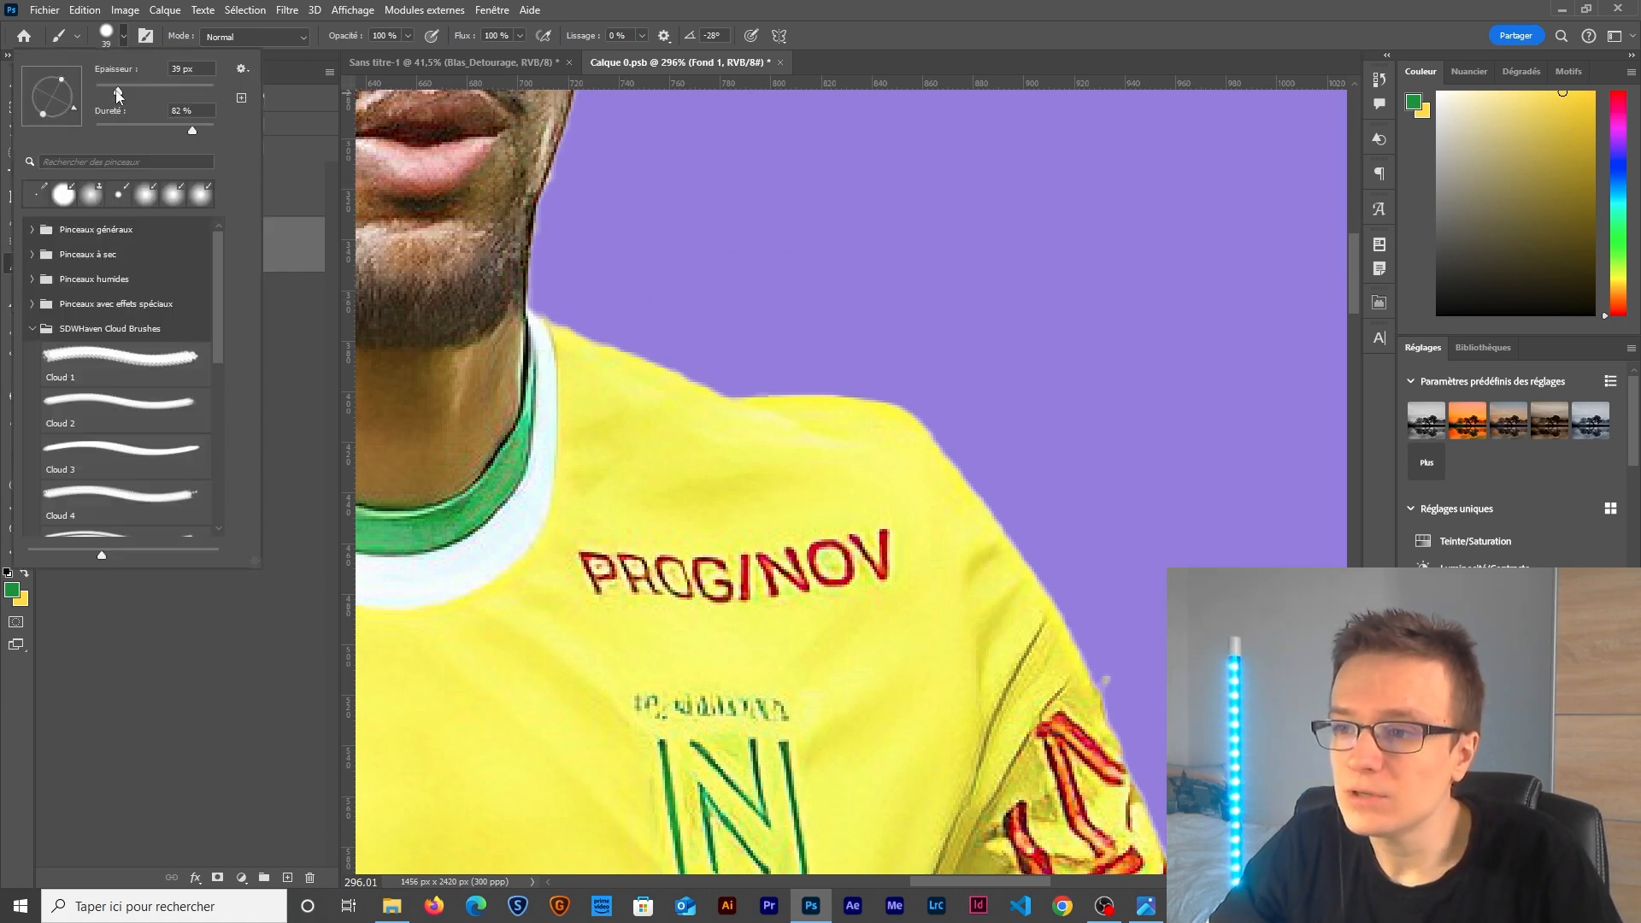
pyautogui.moveTo(116, 90); pyautogui.dragTo(116, 92)
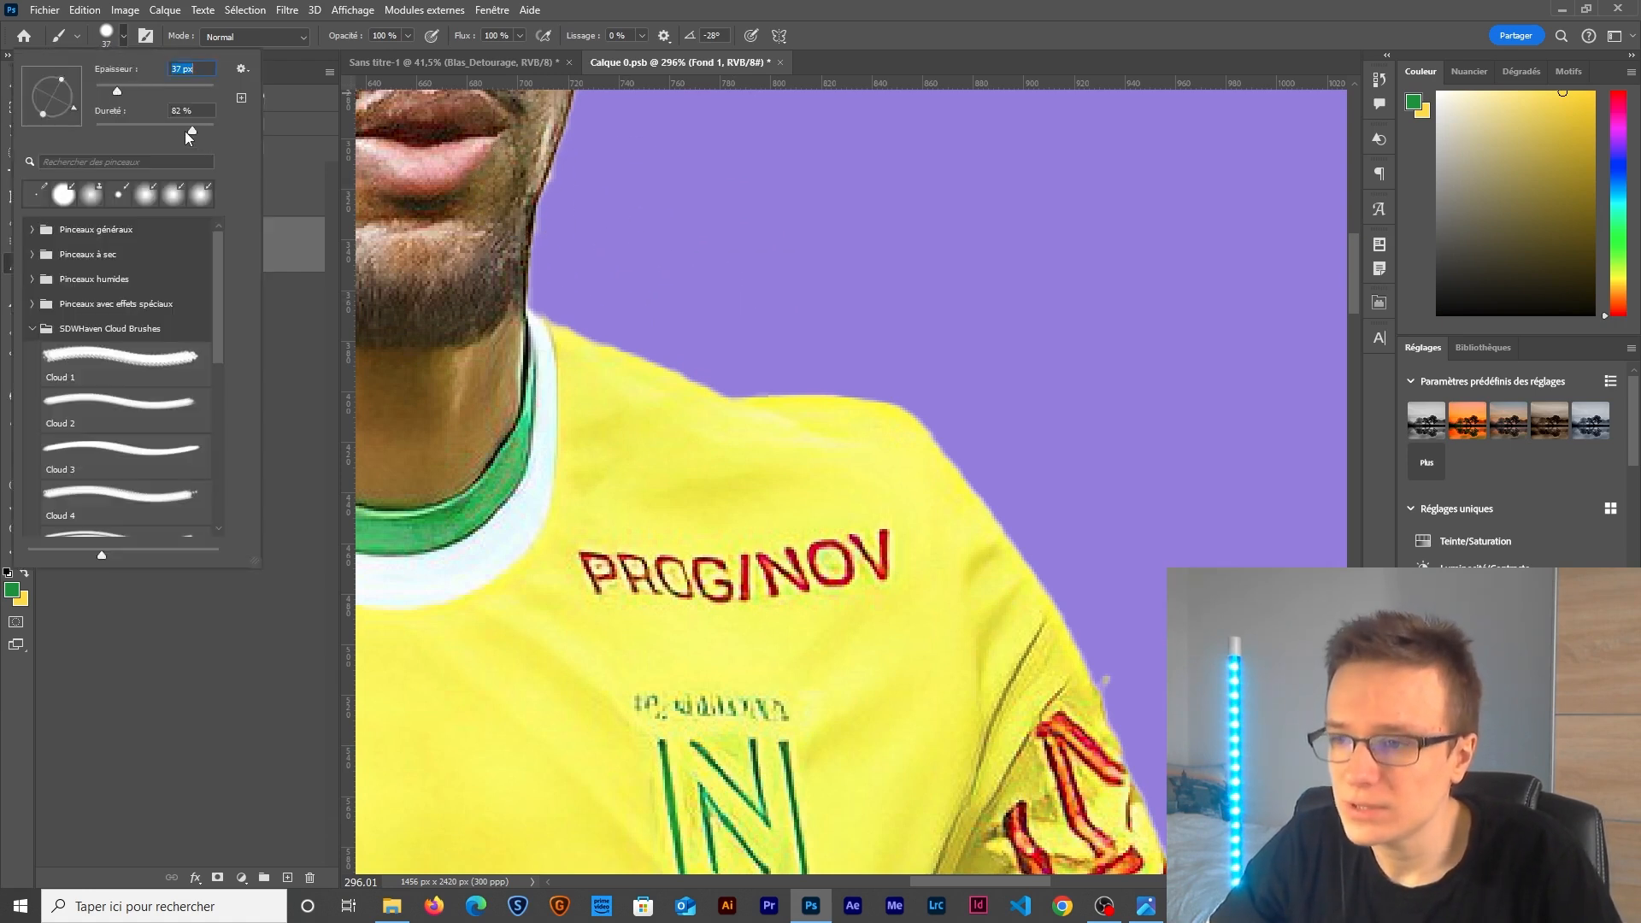
pyautogui.keyDown('alt'); pyautogui.rightClick(803, 309); pyautogui.keyUp('alt')
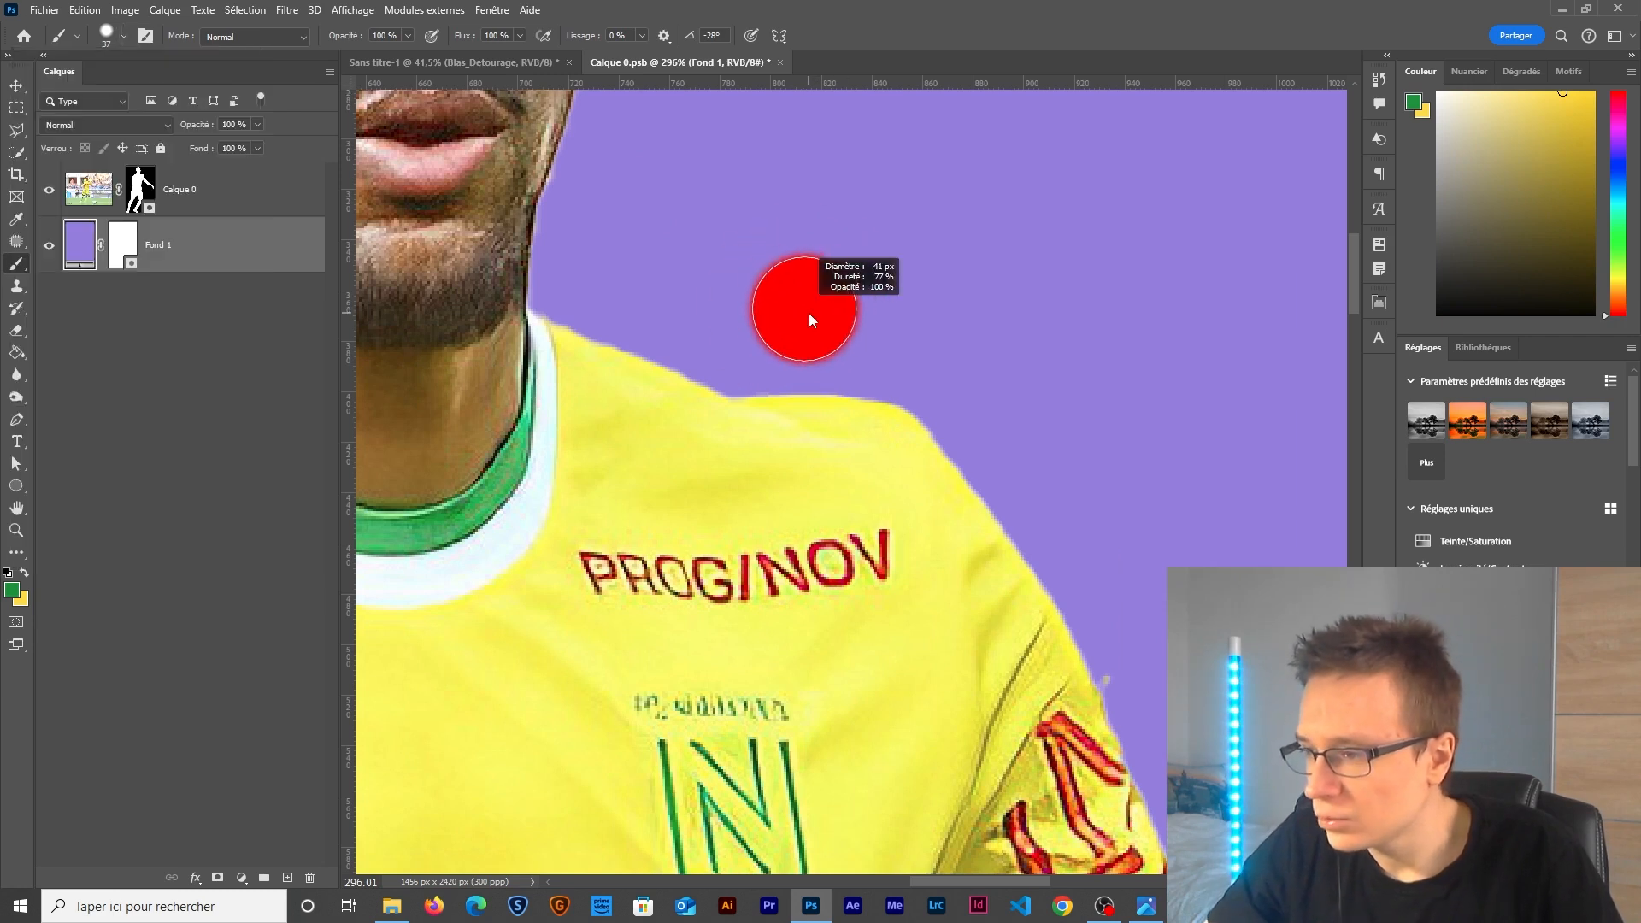
pyautogui.keyDown('alt'); pyautogui.rightClick(742, 280); pyautogui.keyUp('alt')
# Try revealing and hiding areas around the shoulder on Calque 0's layer mask with a 31 px brush in white and black.
pyautogui.click(147, 186)
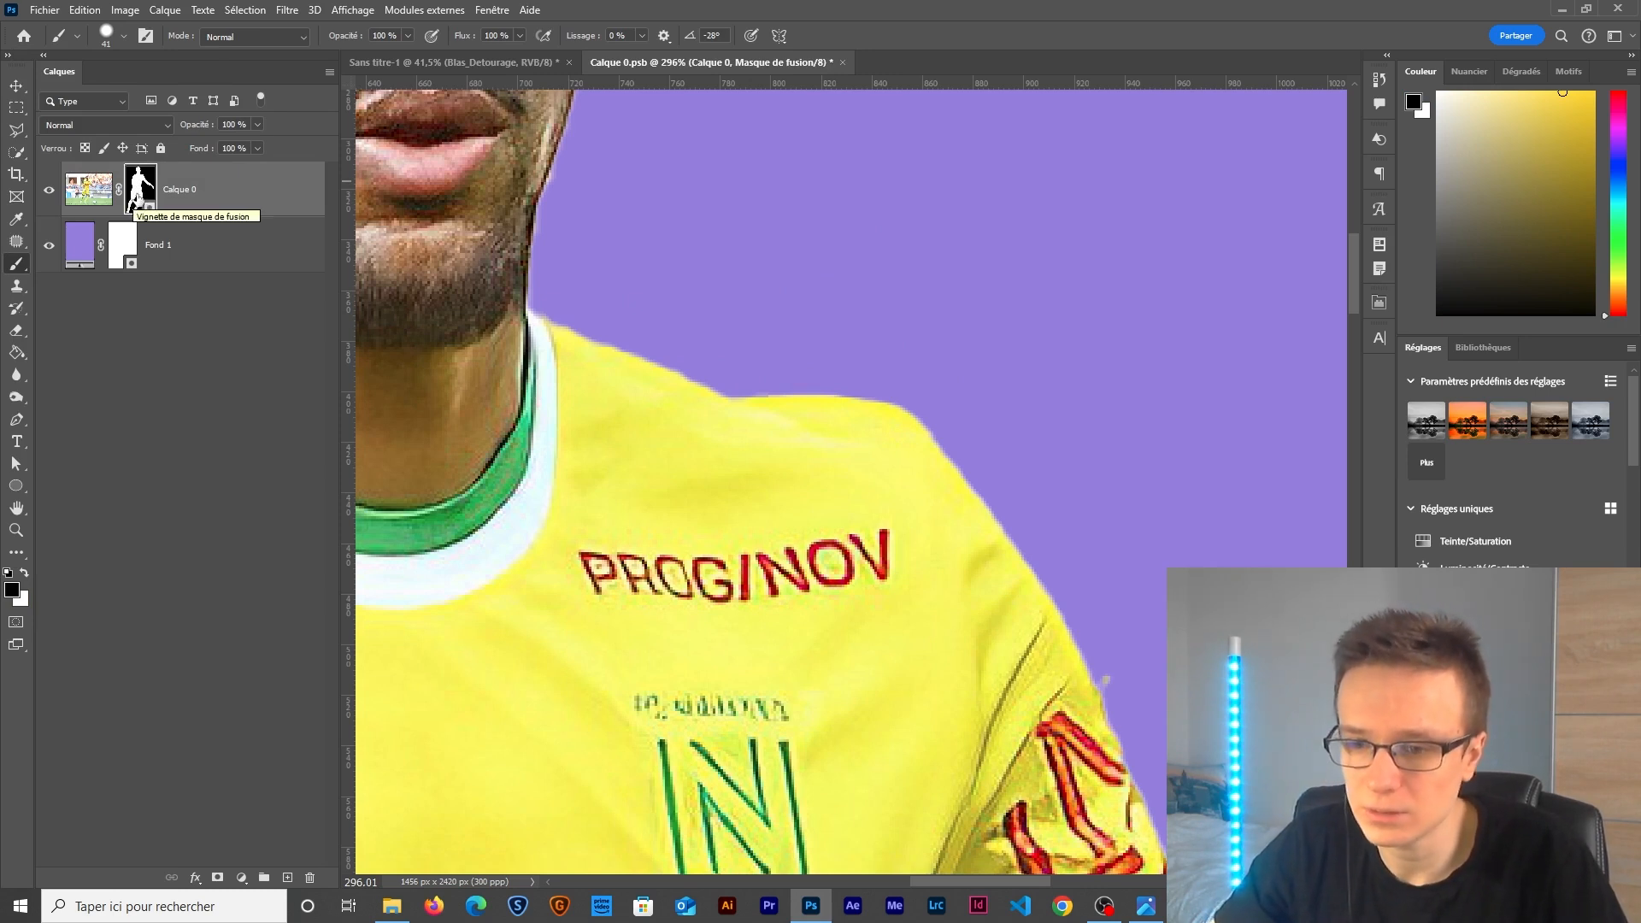
pyautogui.keyDown('alt'); pyautogui.rightClick(762, 309); pyautogui.keyUp('alt')
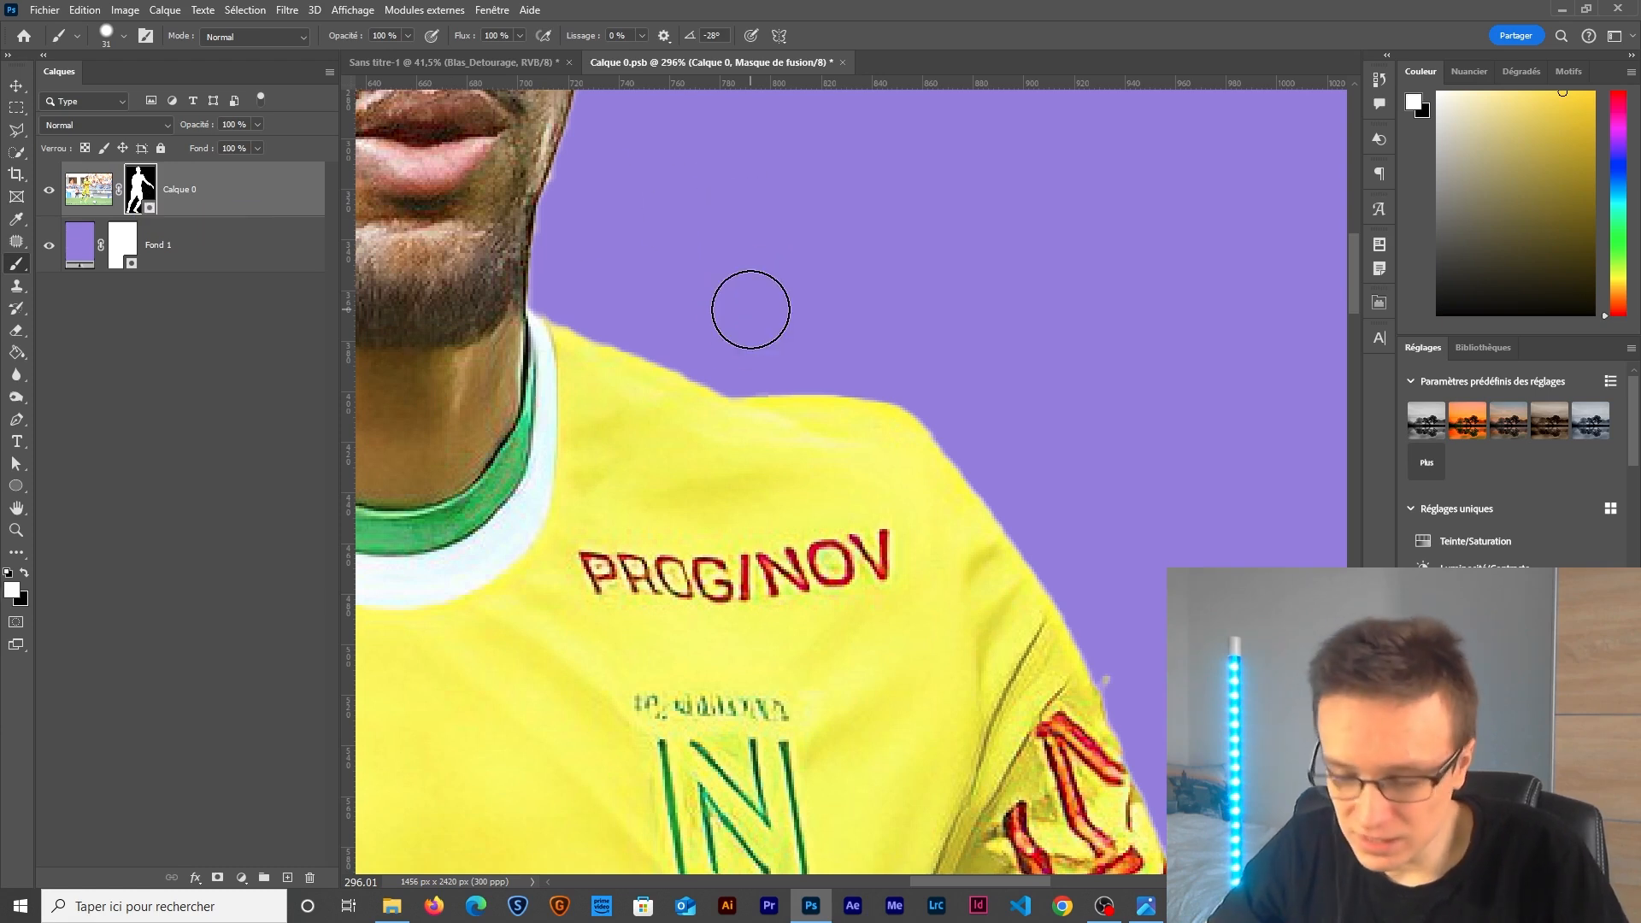
pyautogui.press('x')
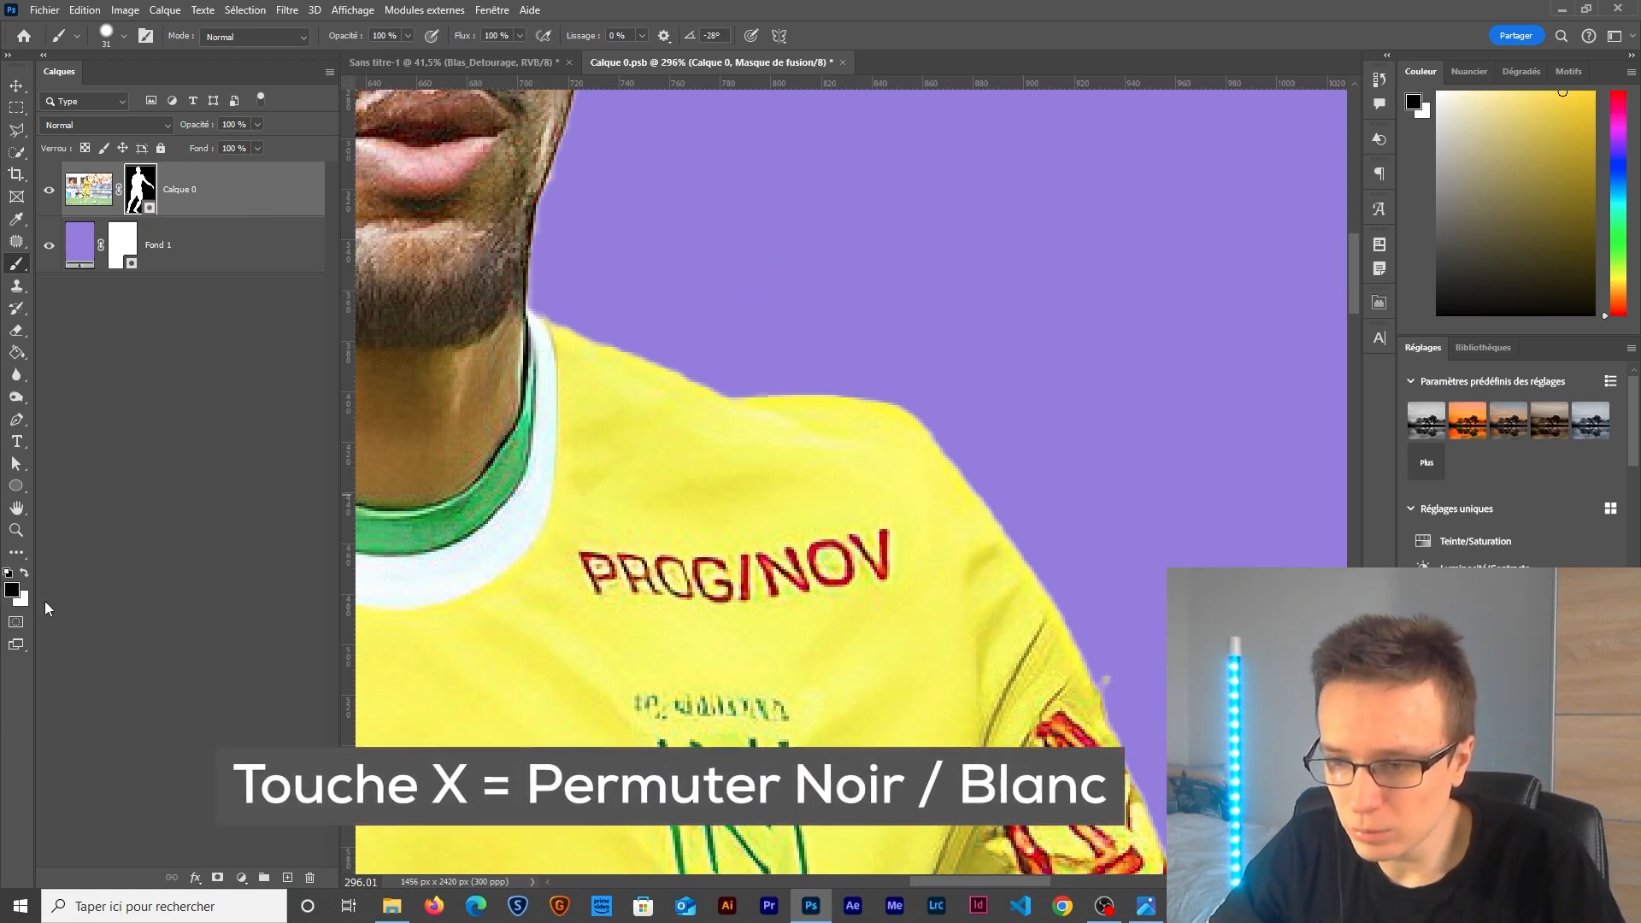
pyautogui.press('x')
pyautogui.moveTo(674, 304)
pyautogui.mouseDown()
pyautogui.moveTo(717, 458)
pyautogui.moveTo(905, 315)
pyautogui.moveTo(977, 554)
pyautogui.mouseUp()
pyautogui.moveTo(656, 599)
pyautogui.mouseDown()
pyautogui.moveTo(669, 671)
pyautogui.moveTo(732, 608)
pyautogui.moveTo(680, 435)
pyautogui.moveTo(608, 360)
pyautogui.moveTo(659, 343)
pyautogui.moveTo(873, 447)
pyautogui.moveTo(965, 520)
pyautogui.moveTo(960, 633)
pyautogui.mouseUp()
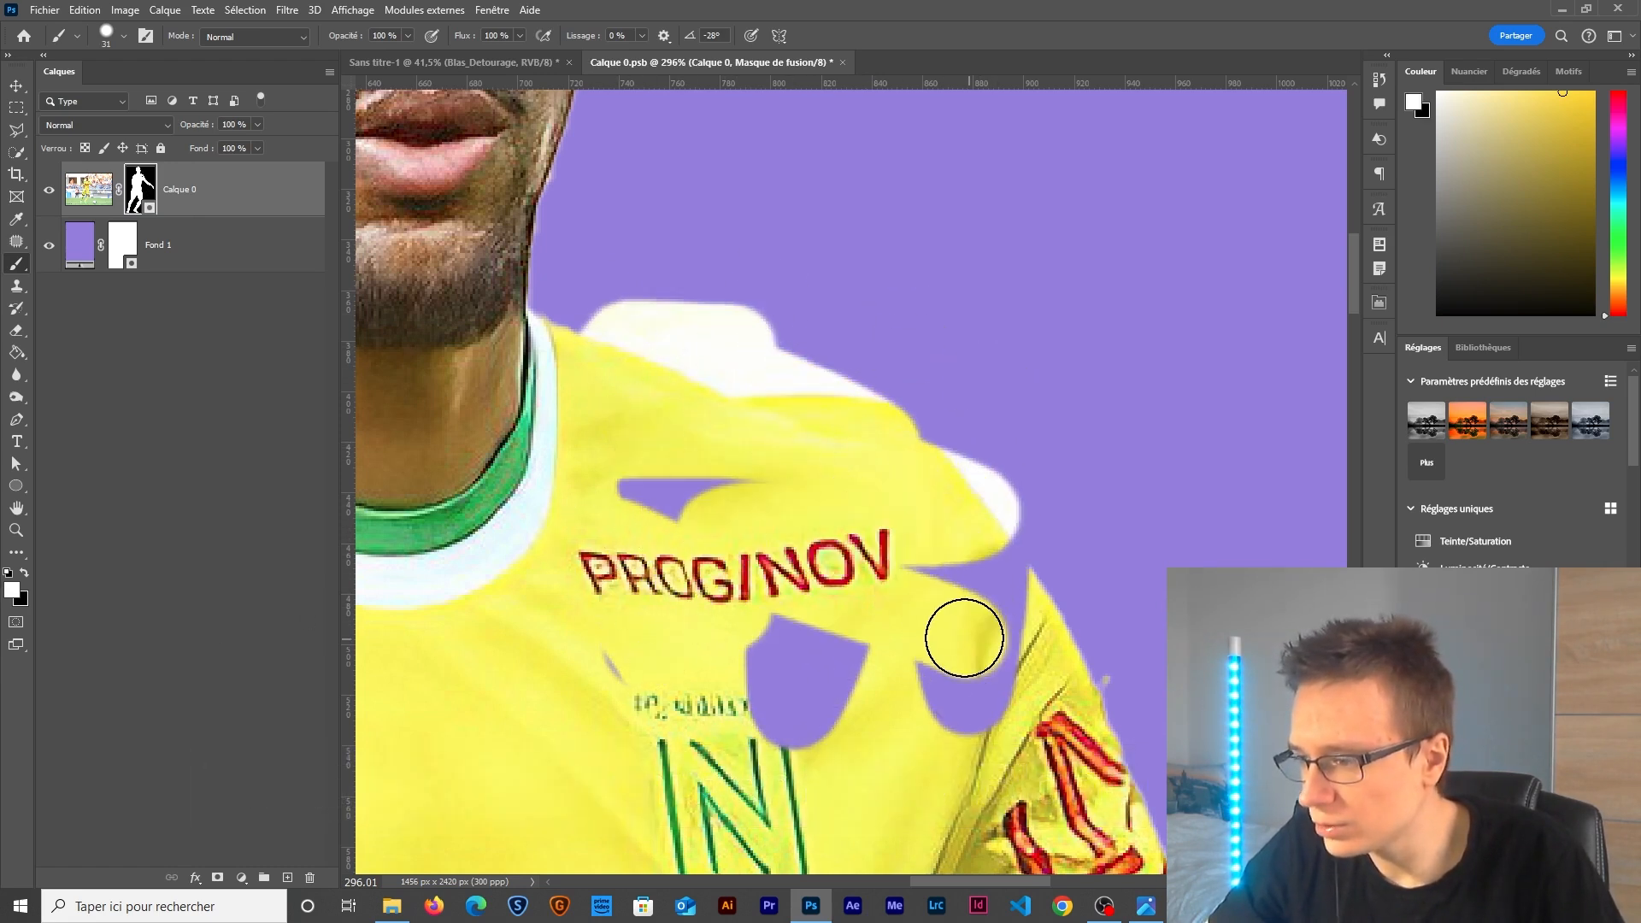
pyautogui.moveTo(608, 670)
pyautogui.mouseDown()
pyautogui.moveTo(1022, 681)
pyautogui.moveTo(986, 556)
pyautogui.mouseUp()
# Enlarge the brush to 64 px and try painting the mask white beside the jaw and above the shoulder.
pyautogui.scroll(-1, 641, 476)
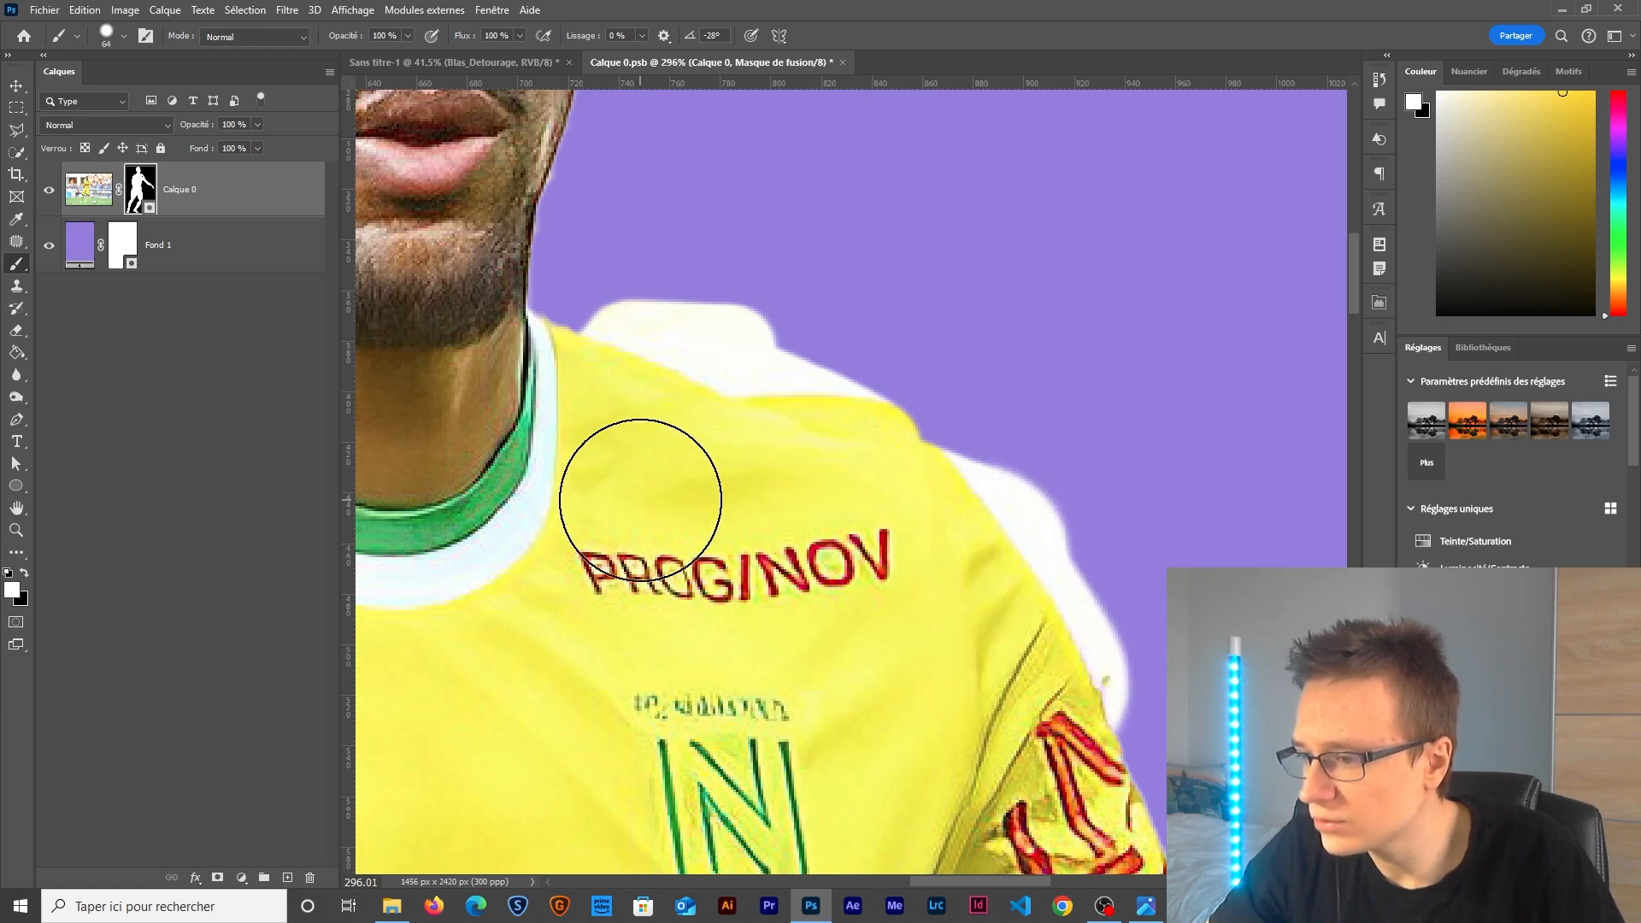
pyautogui.scroll(-2, 849, 524)
pyautogui.moveTo(850, 524)
pyautogui.mouseDown()
pyautogui.moveTo(791, 454)
pyautogui.moveTo(680, 421)
pyautogui.moveTo(721, 461)
pyautogui.mouseUp()
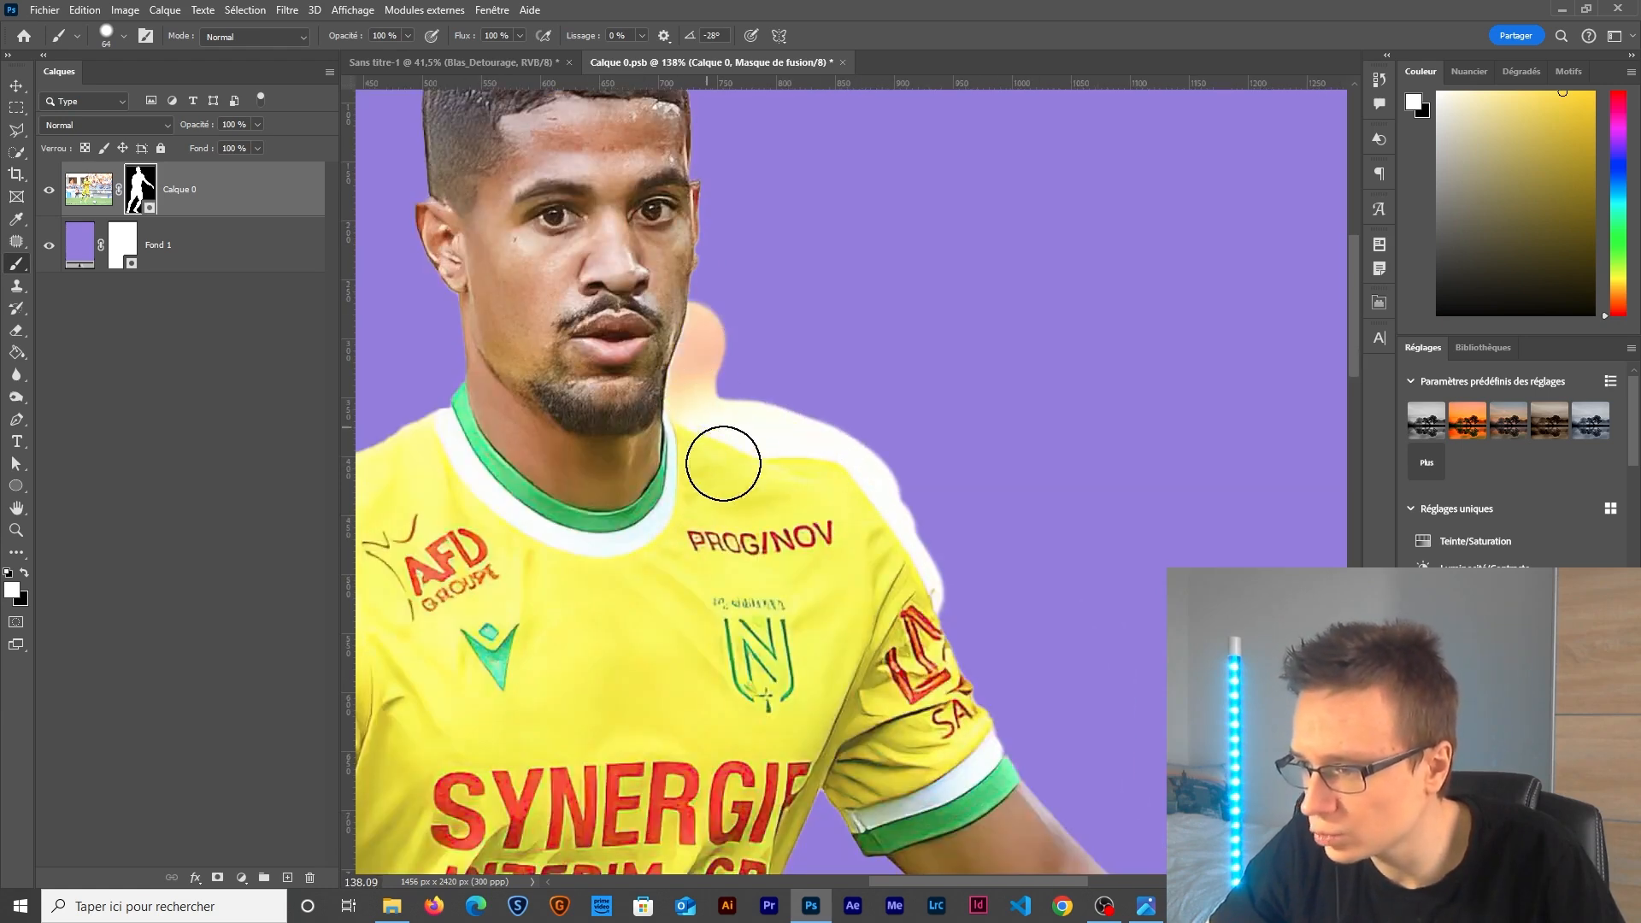
pyautogui.scroll(-3, 722, 461)
pyautogui.scroll(3, 654, 321)
pyautogui.scroll(4, 654, 320)
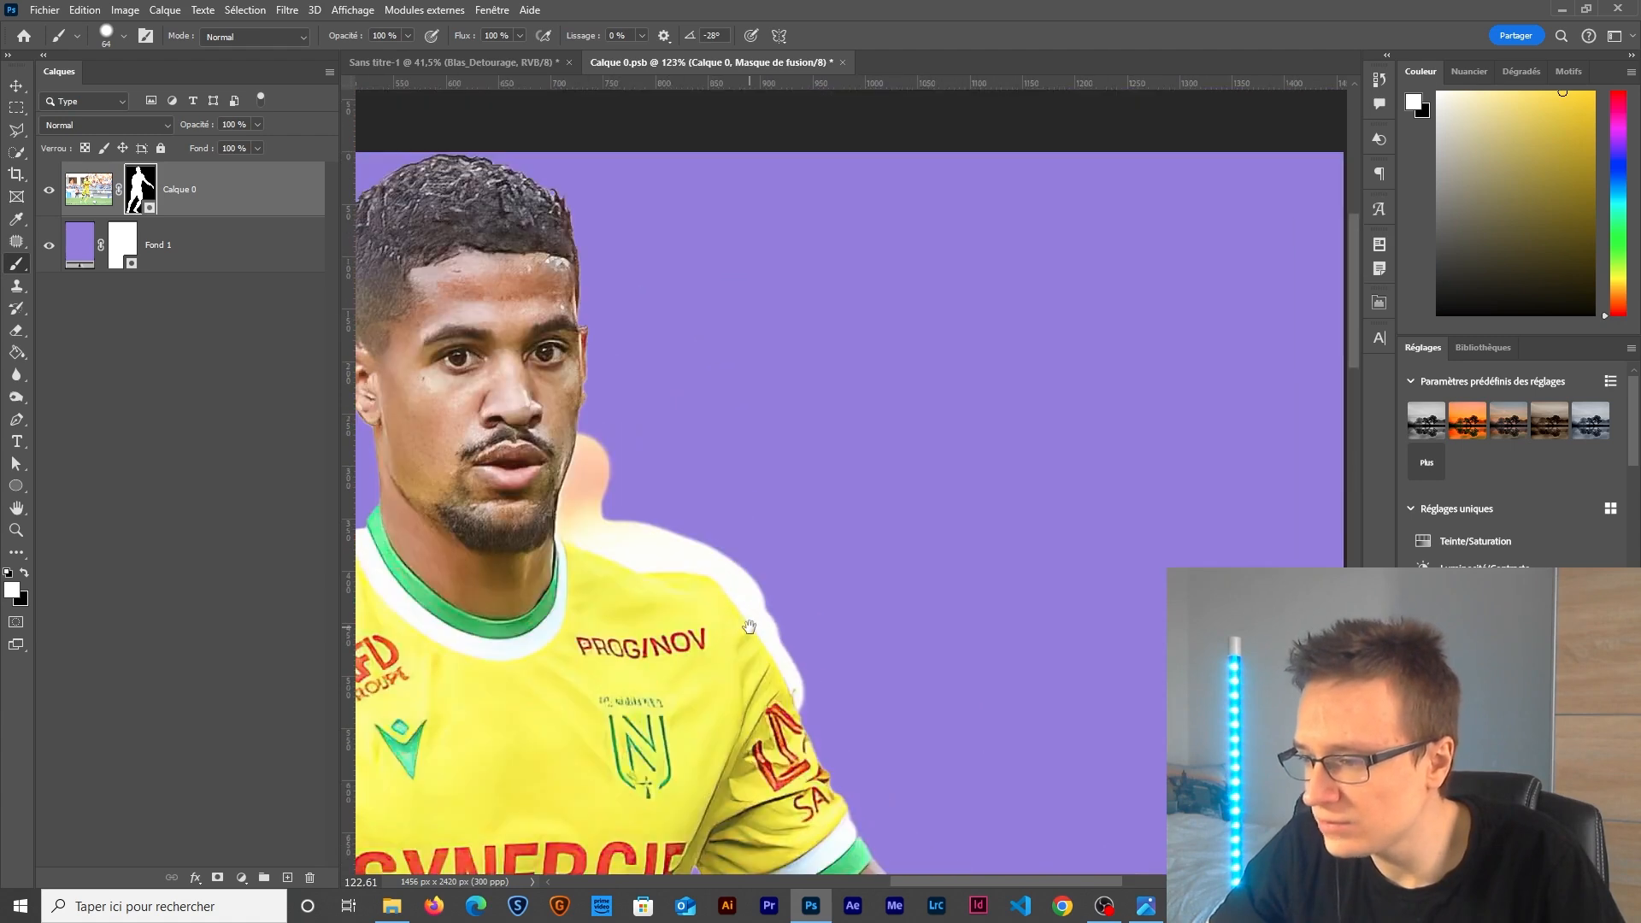
pyautogui.scroll(1, 646, 547)
# Undo all the trial strokes on the player's layer mask.
pyautogui.hotkey('ctrl', 'z')
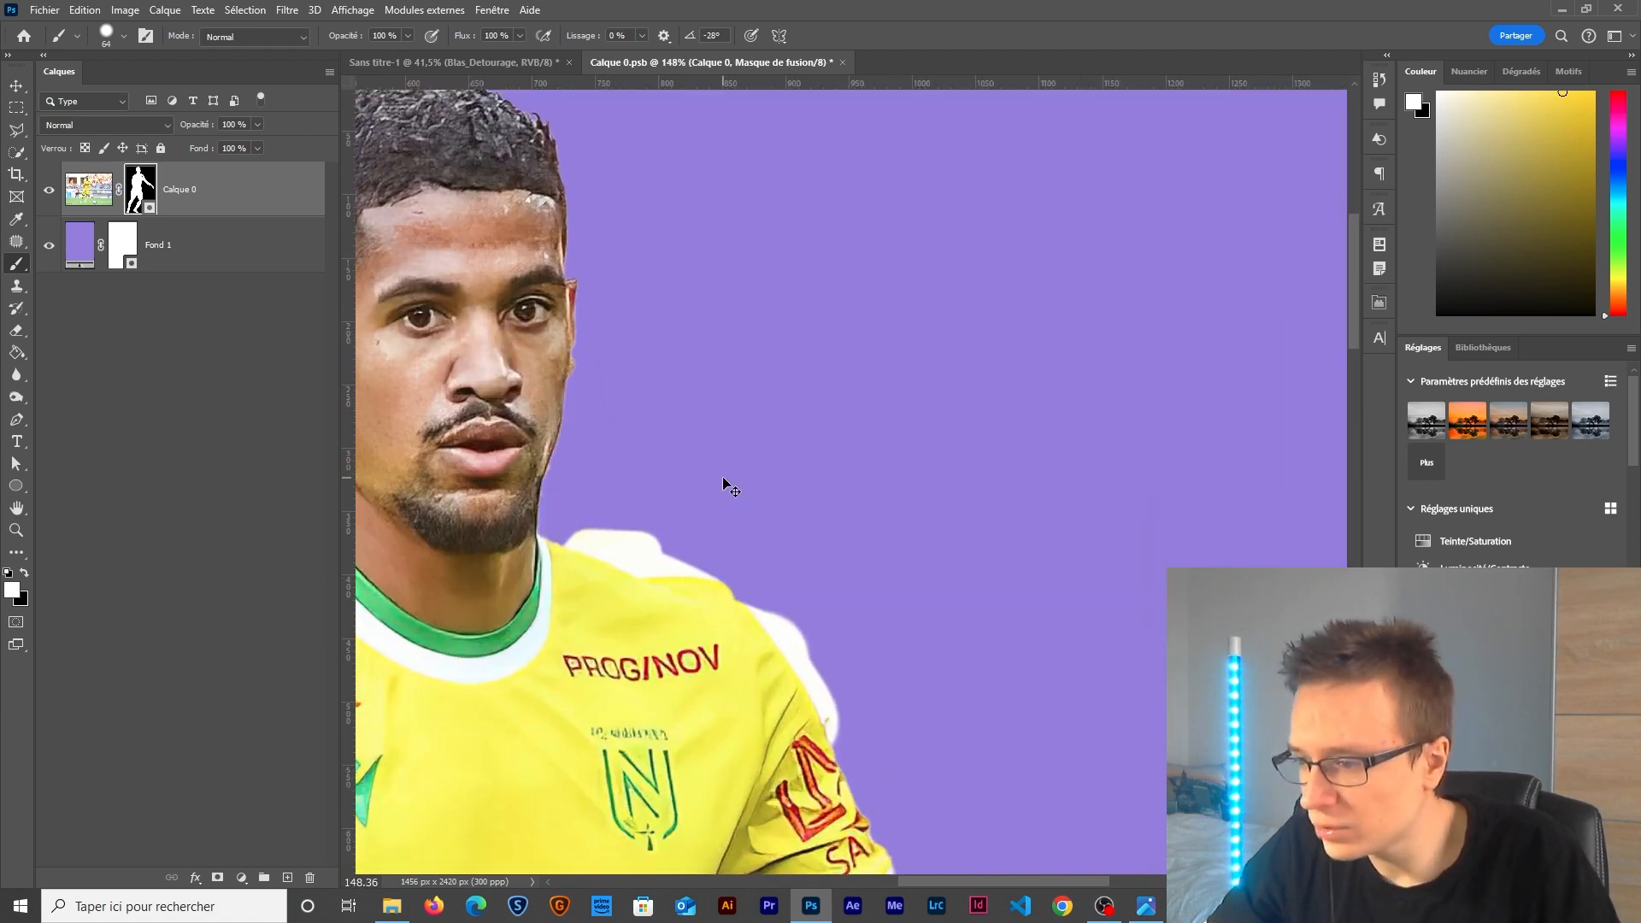
pyautogui.hotkey('ctrl', 'z')
pyautogui.hotkey('ctrl', 'z')
pyautogui.hotkey('ctrl', 'z')
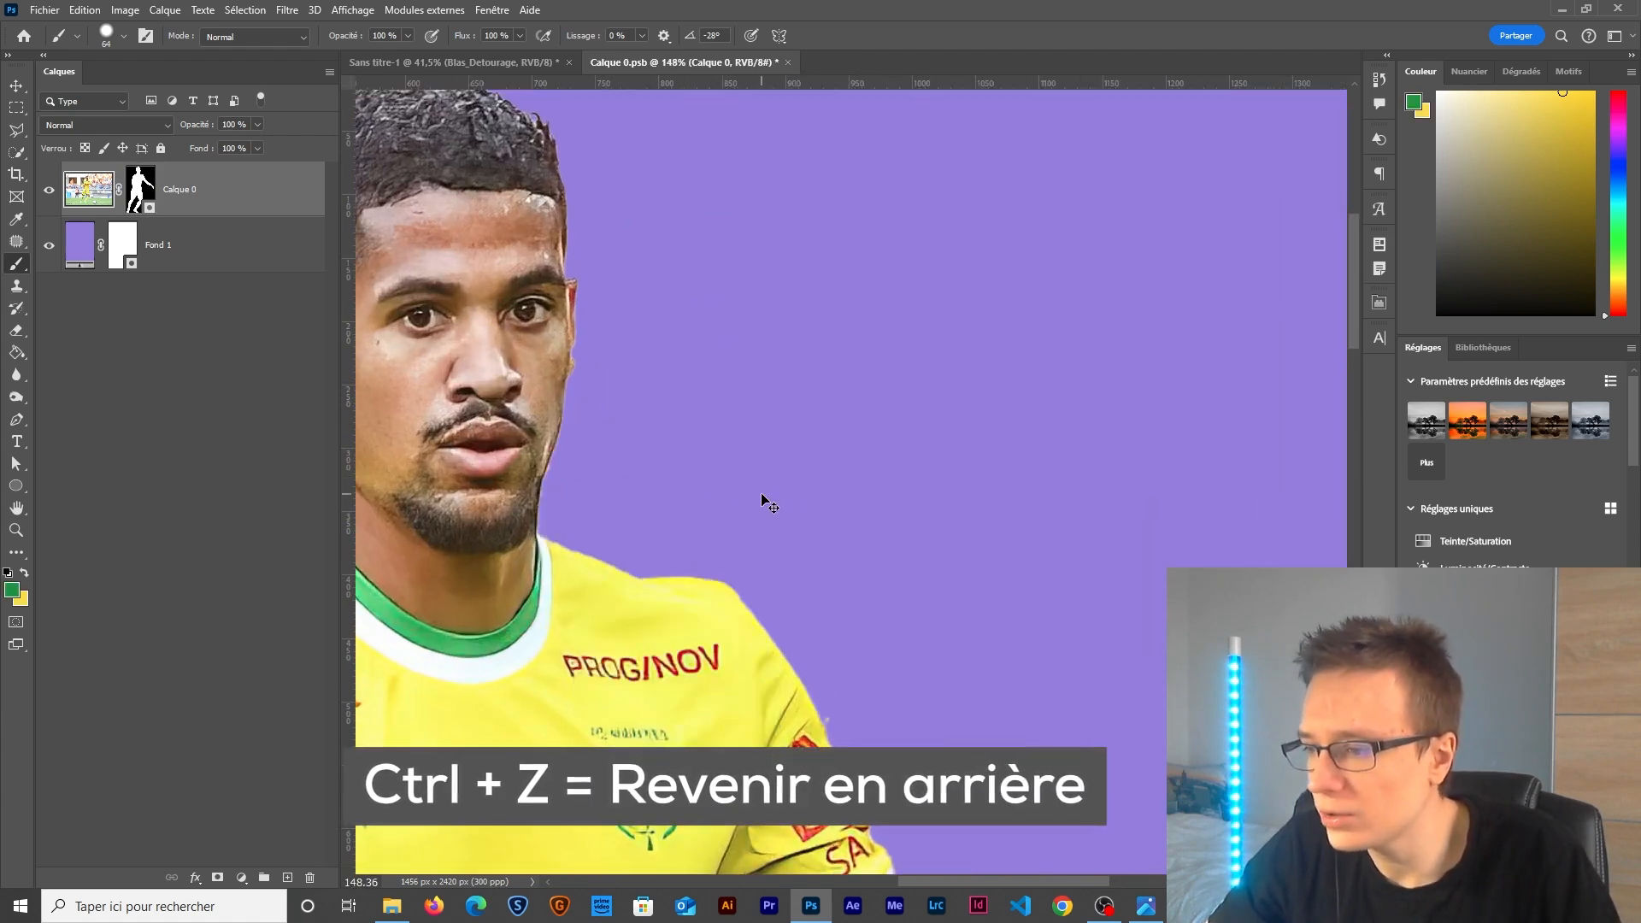
# Resize the brush to about 34 px, try a dab on the shirt's shoulder, and undo it.
pyautogui.scroll(6, 630, 405)
pyautogui.moveTo(678, 368); pyautogui.dragTo(598, 371)
pyautogui.moveTo(741, 524)
pyautogui.mouseDown()
pyautogui.moveTo(848, 482)
pyautogui.moveTo(780, 474)
pyautogui.mouseUp()
pyautogui.moveTo(786, 347)
pyautogui.mouseDown()
pyautogui.moveTo(735, 370)
pyautogui.moveTo(754, 370)
pyautogui.mouseUp()
pyautogui.click(598, 529)
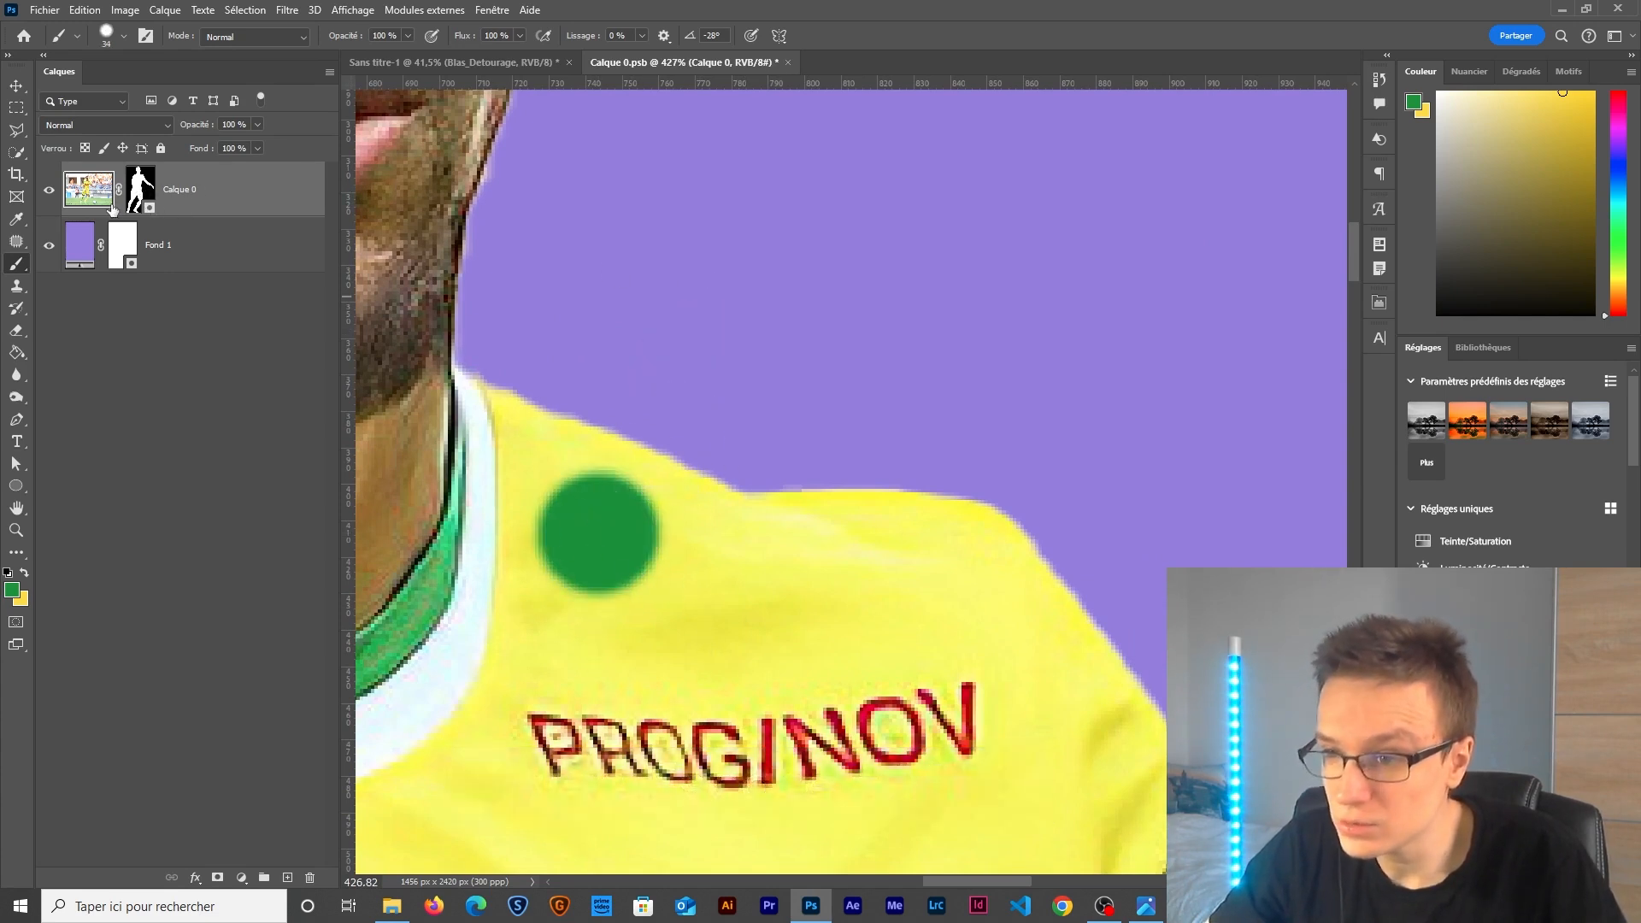
pyautogui.hotkey('ctrl', 'z')
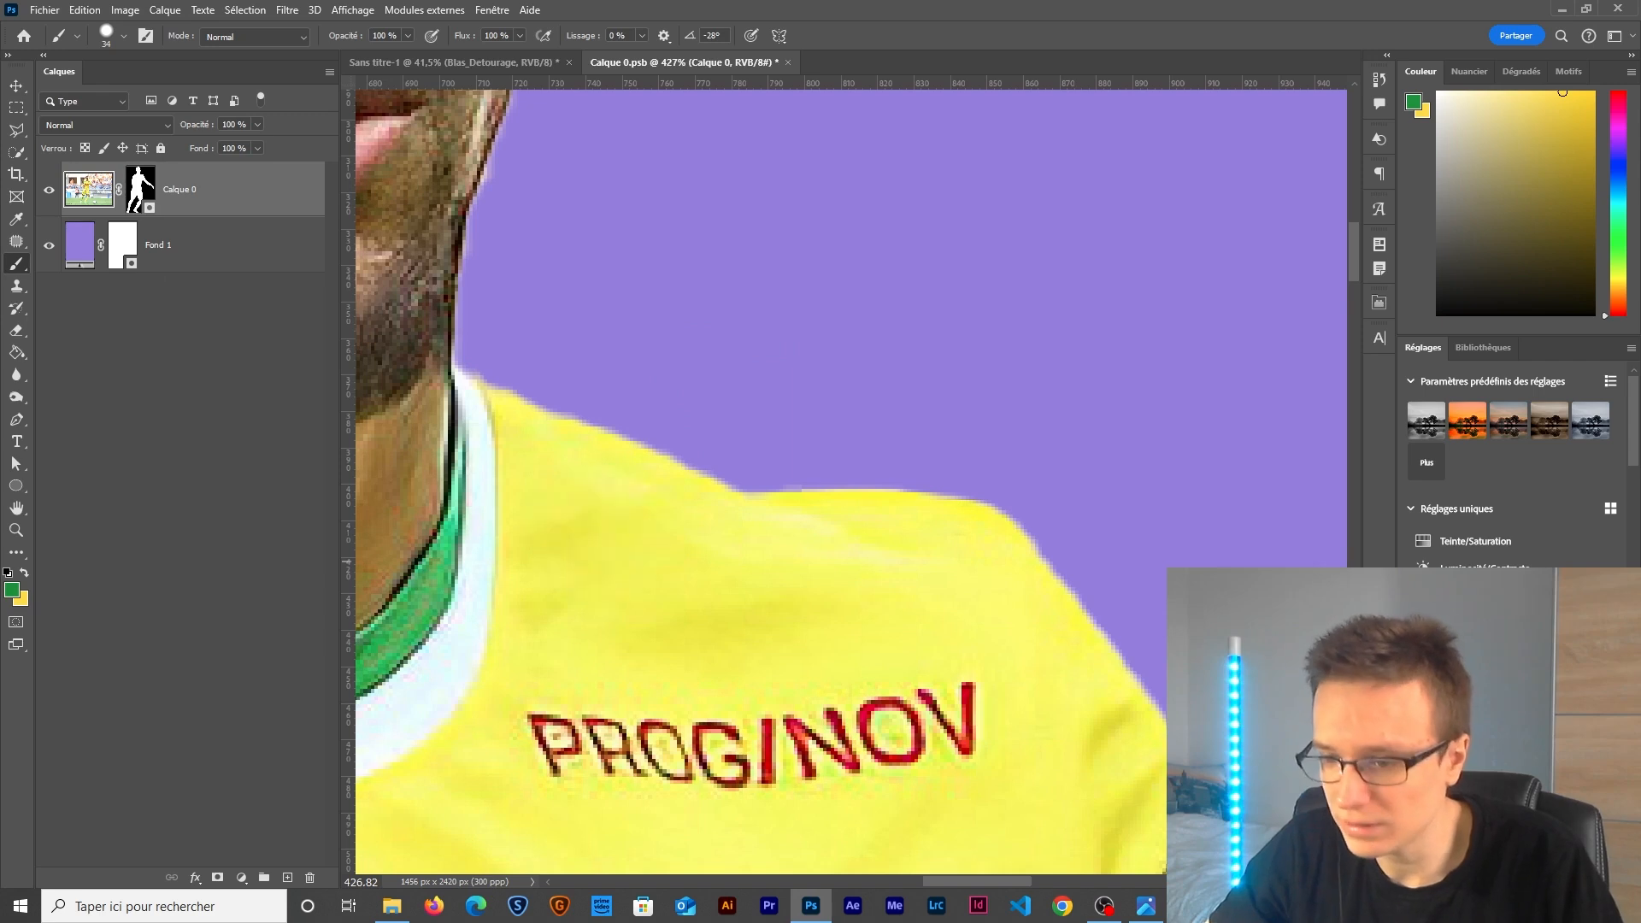
# Paint black on Calque 0's mask with an 18 px brush to trim the shoulder edge from the collar outward, undoing the last stroke.
pyautogui.click(137, 188)
pyautogui.press('x')
pyautogui.moveTo(676, 344); pyautogui.dragTo(588, 359)
pyautogui.click(496, 356)
pyautogui.keyDown('shift'); pyautogui.click(757, 465); pyautogui.keyUp('shift')
pyautogui.moveTo(817, 473)
pyautogui.mouseDown()
pyautogui.moveTo(586, 260)
pyautogui.moveTo(872, 427)
pyautogui.mouseUp()
pyautogui.hotkey('ctrl', 'z')
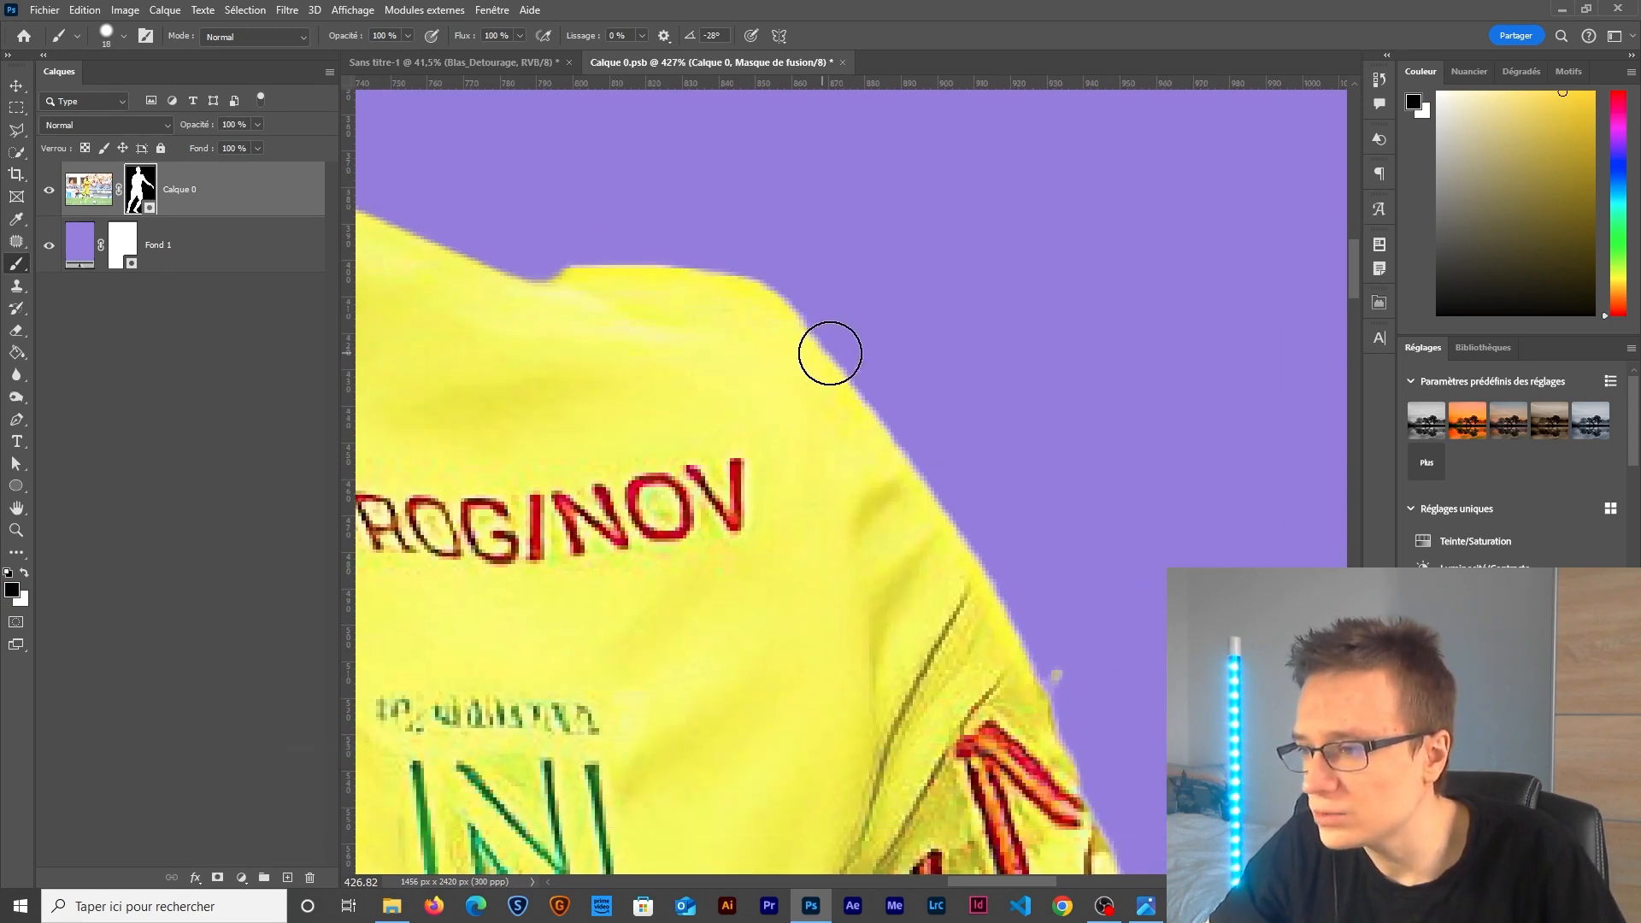
# Paint black straight strokes on Calque 0's mask to trim the outer shoulder edge from the collar side to the sleeve.
pyautogui.click(829, 353)
pyautogui.keyDown('shift'); pyautogui.click(556, 257); pyautogui.keyUp('shift')
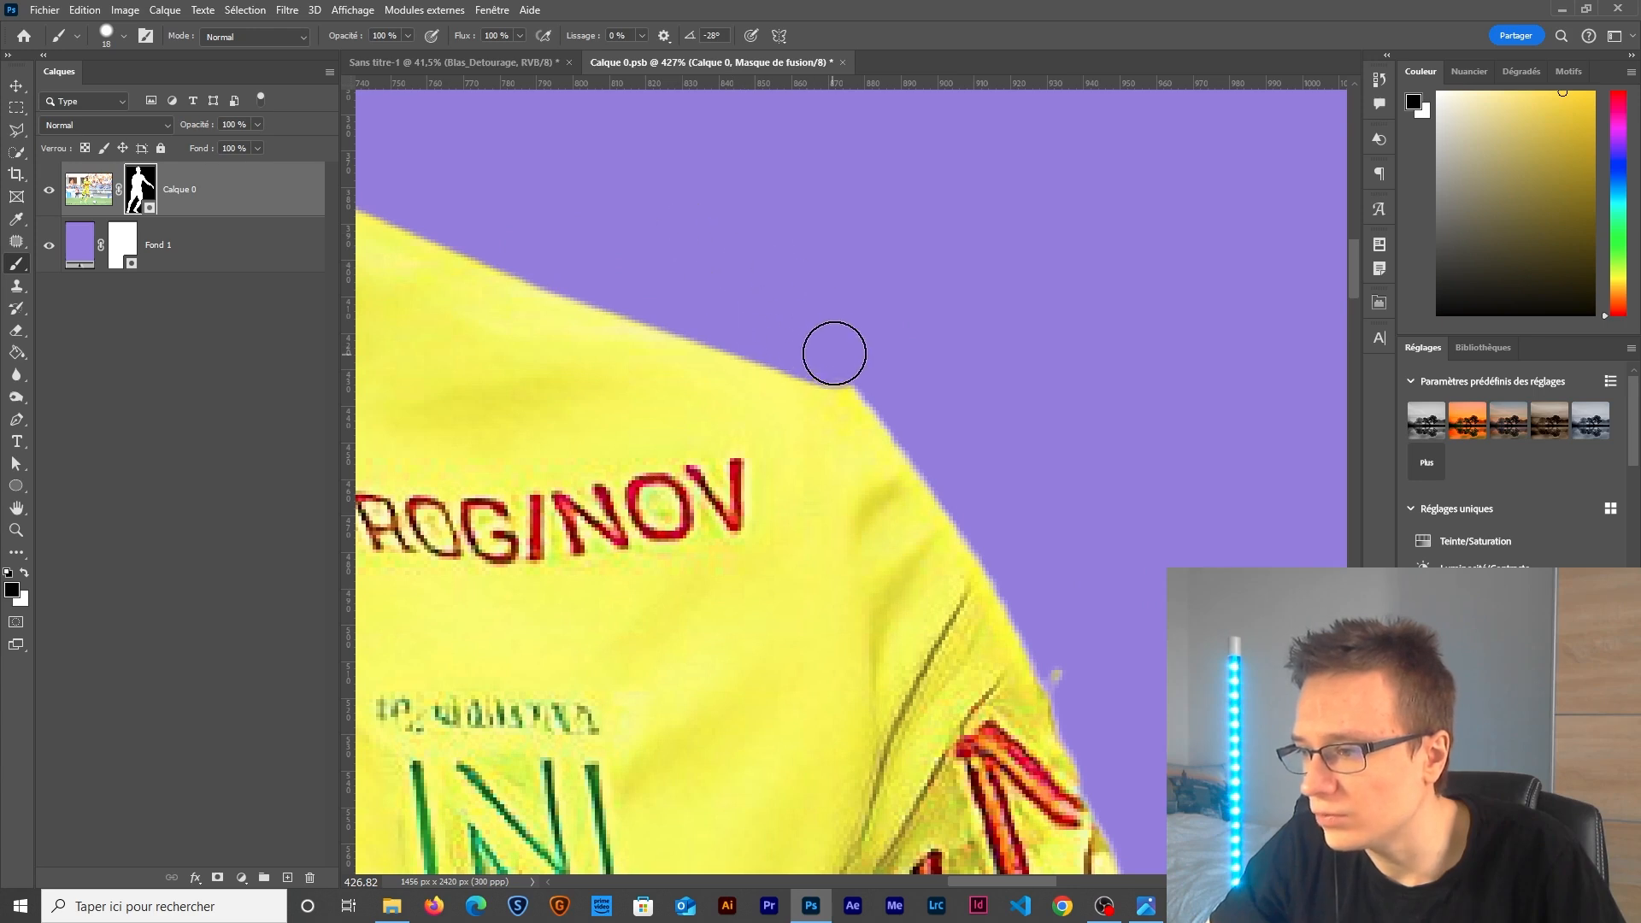
pyautogui.keyDown('shift'); pyautogui.click(1001, 502); pyautogui.keyUp('shift')
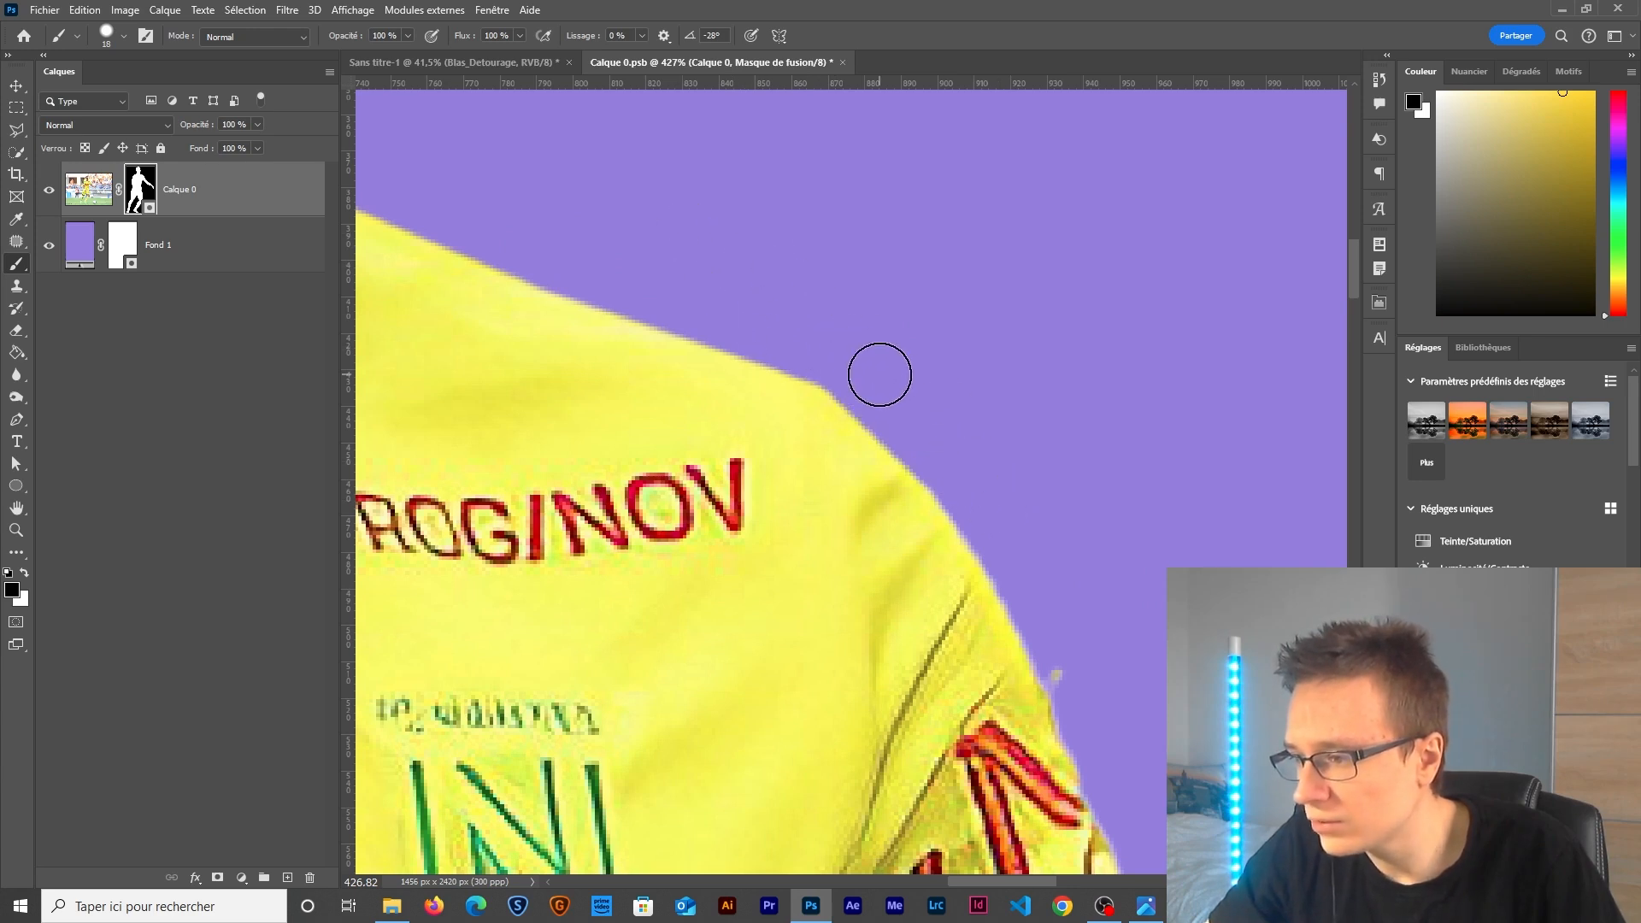
pyautogui.moveTo(962, 425); pyautogui.dragTo(707, 271)
# Trim the edge of the sleeve, its white and green cuff, and the outstretched arm on the layer mask.
pyautogui.moveTo(868, 620); pyautogui.dragTo(598, 240)
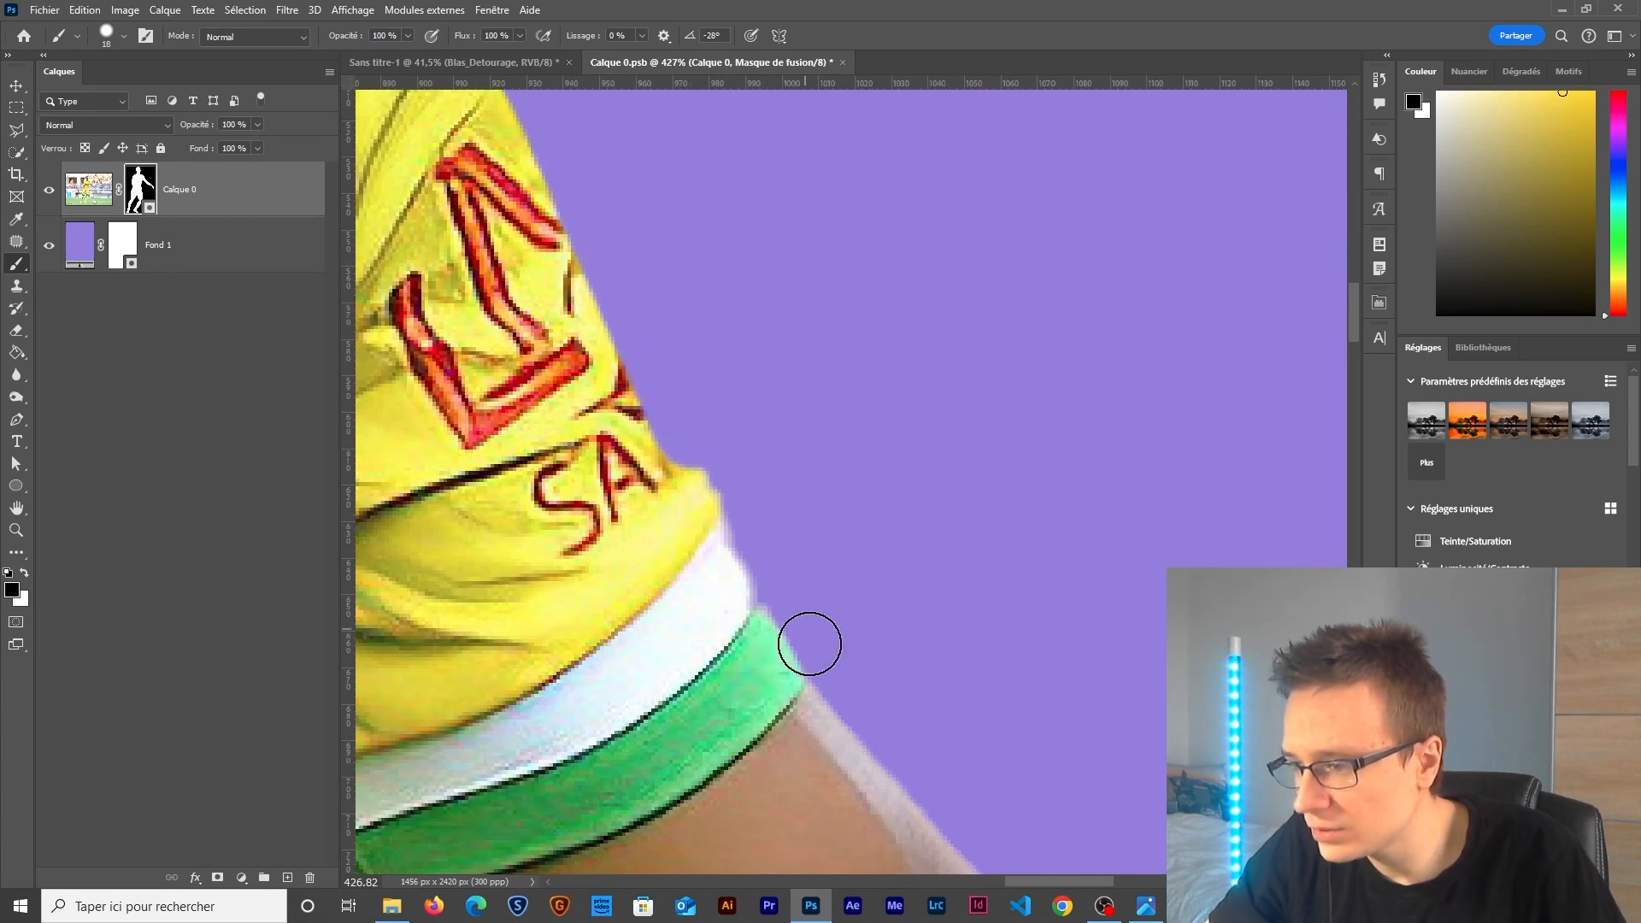
pyautogui.moveTo(835, 666); pyautogui.dragTo(638, 264)
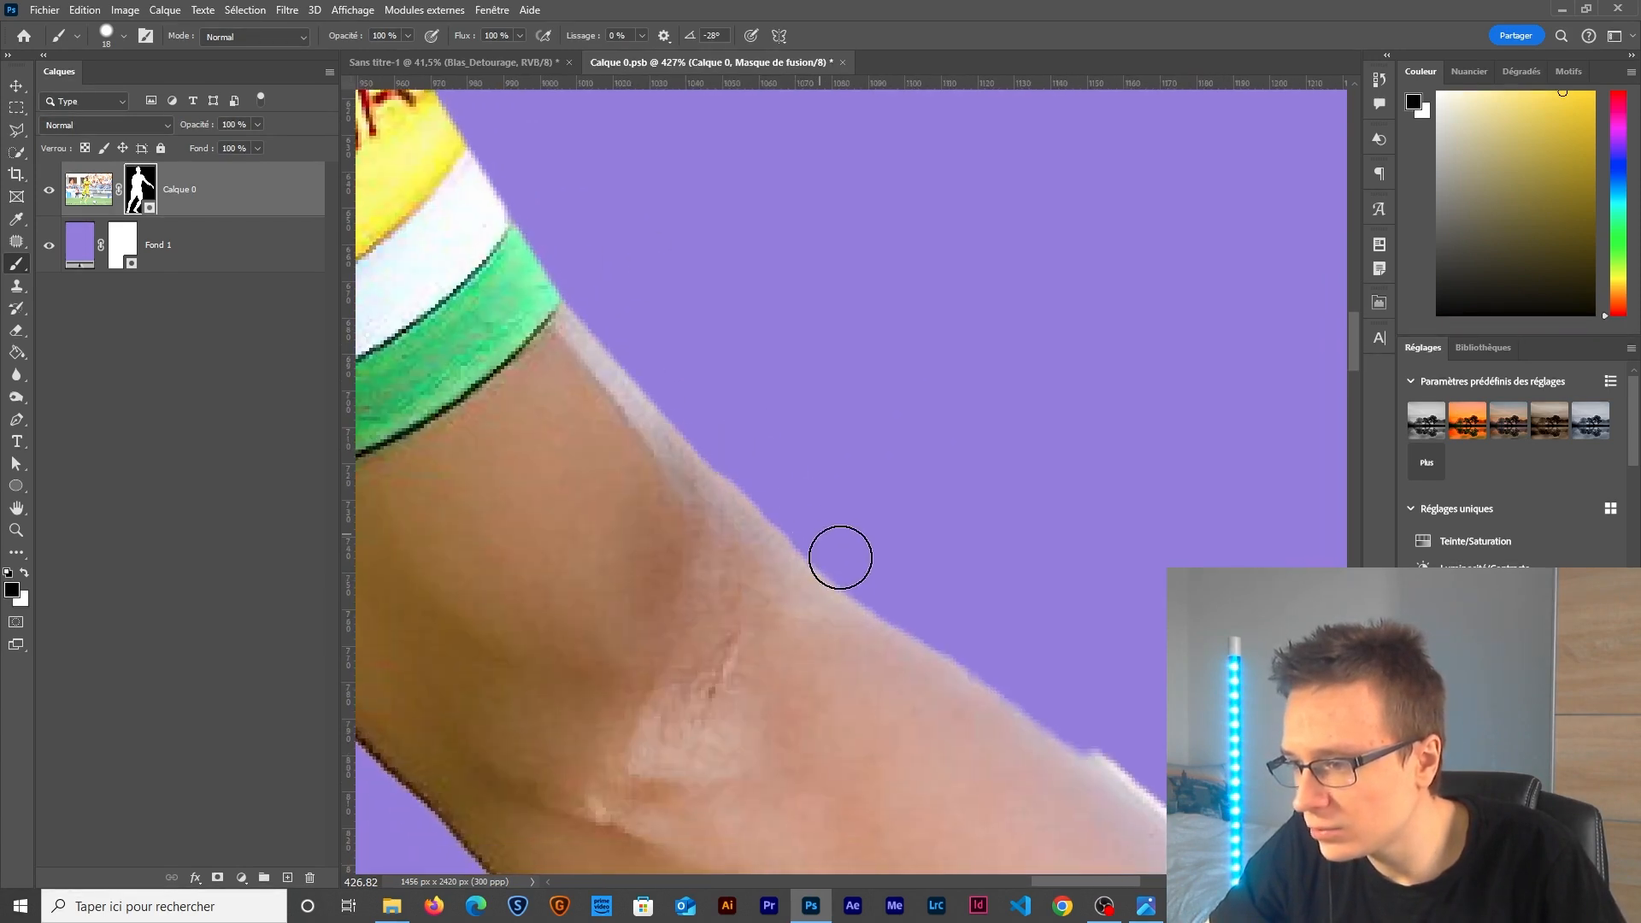
pyautogui.moveTo(851, 560); pyautogui.dragTo(578, 231)
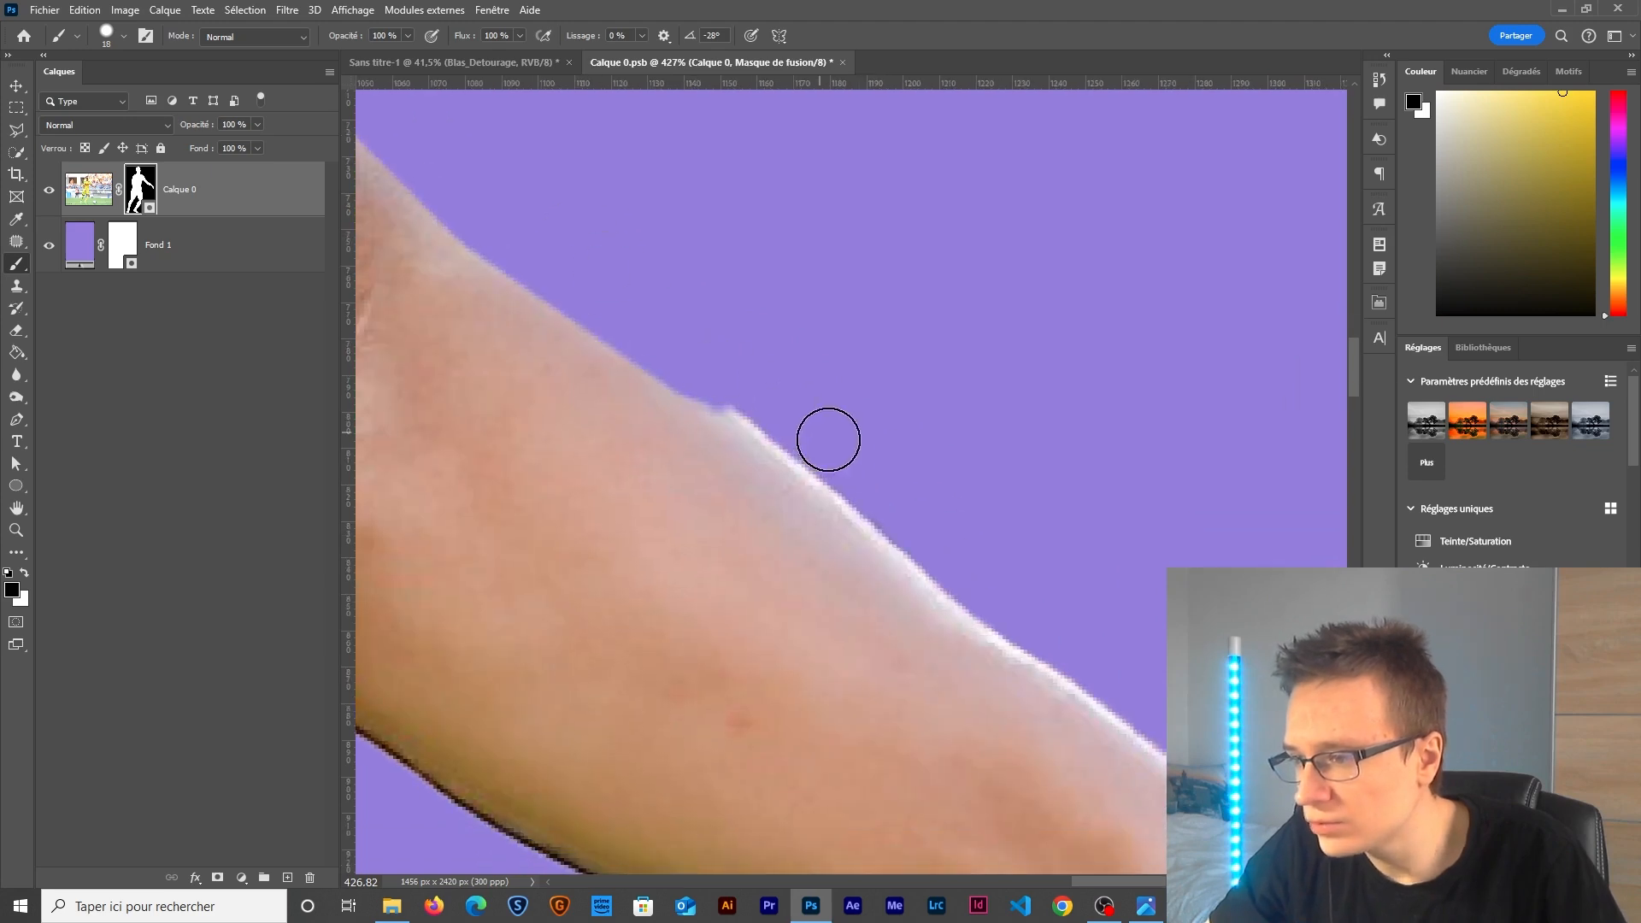
pyautogui.moveTo(889, 481); pyautogui.dragTo(543, 229)
# Enlarge the brush to 34 px and paint the mask white around the outstretched hand to bring back its surroundings.
pyautogui.scroll(-3, 824, 414)
pyautogui.press(']')
pyautogui.press(']')
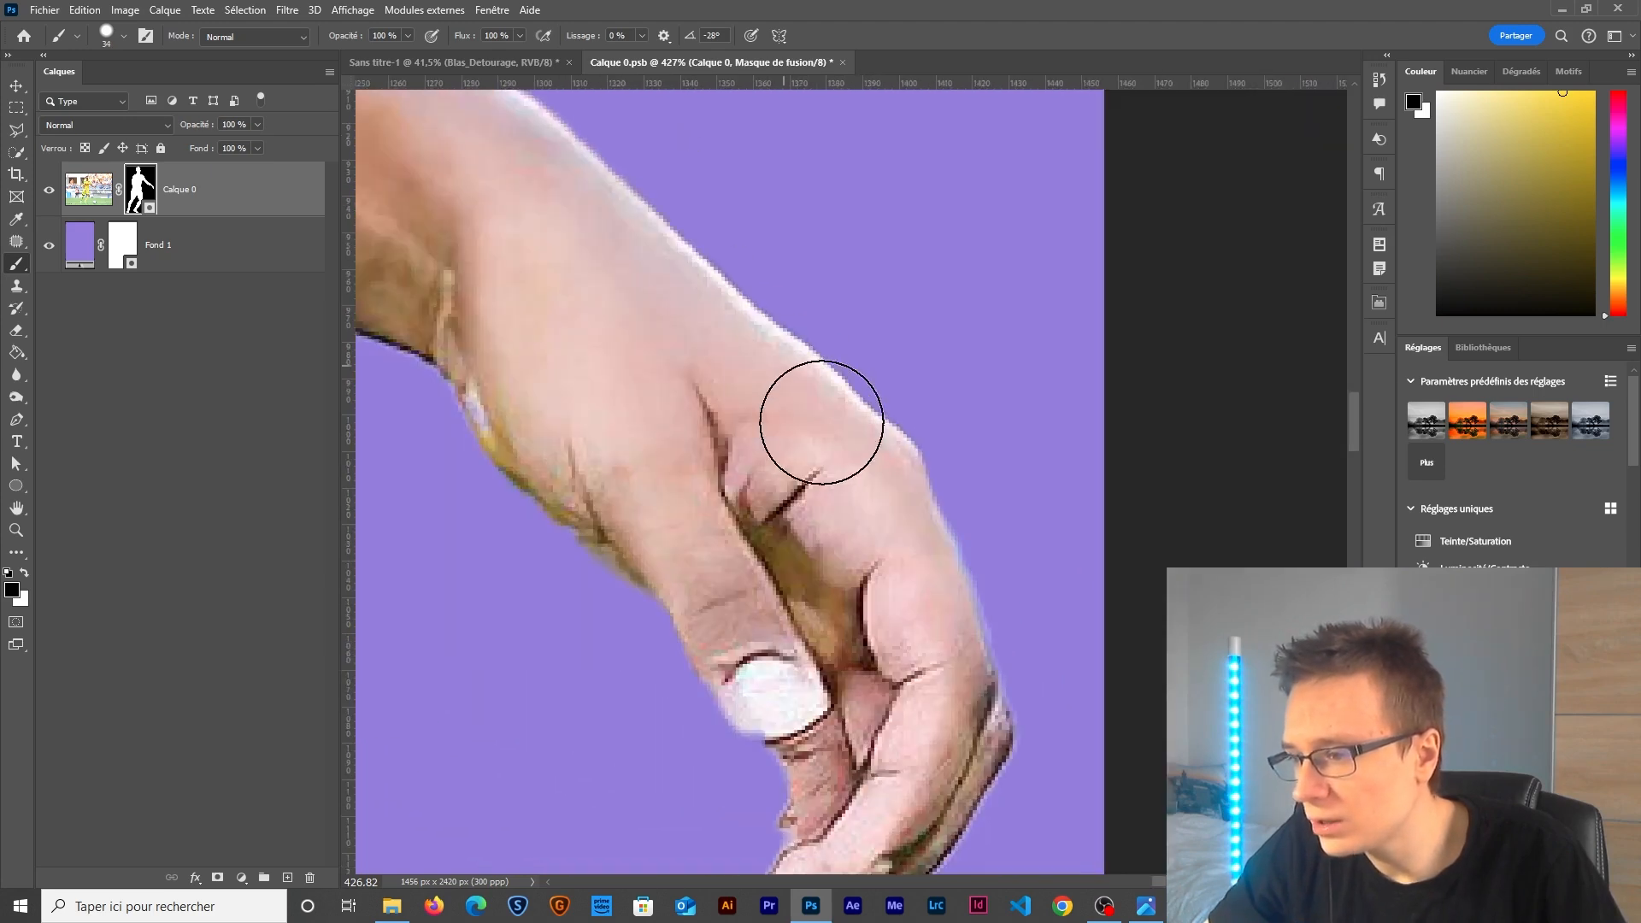
pyautogui.scroll(-2, 748, 389)
pyautogui.press('x')
pyautogui.moveTo(689, 500)
pyautogui.mouseDown()
pyautogui.moveTo(718, 618)
pyautogui.moveTo(803, 584)
pyautogui.moveTo(816, 401)
pyautogui.moveTo(713, 384)
pyautogui.moveTo(612, 440)
pyautogui.moveTo(636, 437)
pyautogui.moveTo(566, 335)
pyautogui.moveTo(462, 246)
pyautogui.moveTo(440, 200)
pyautogui.mouseUp()
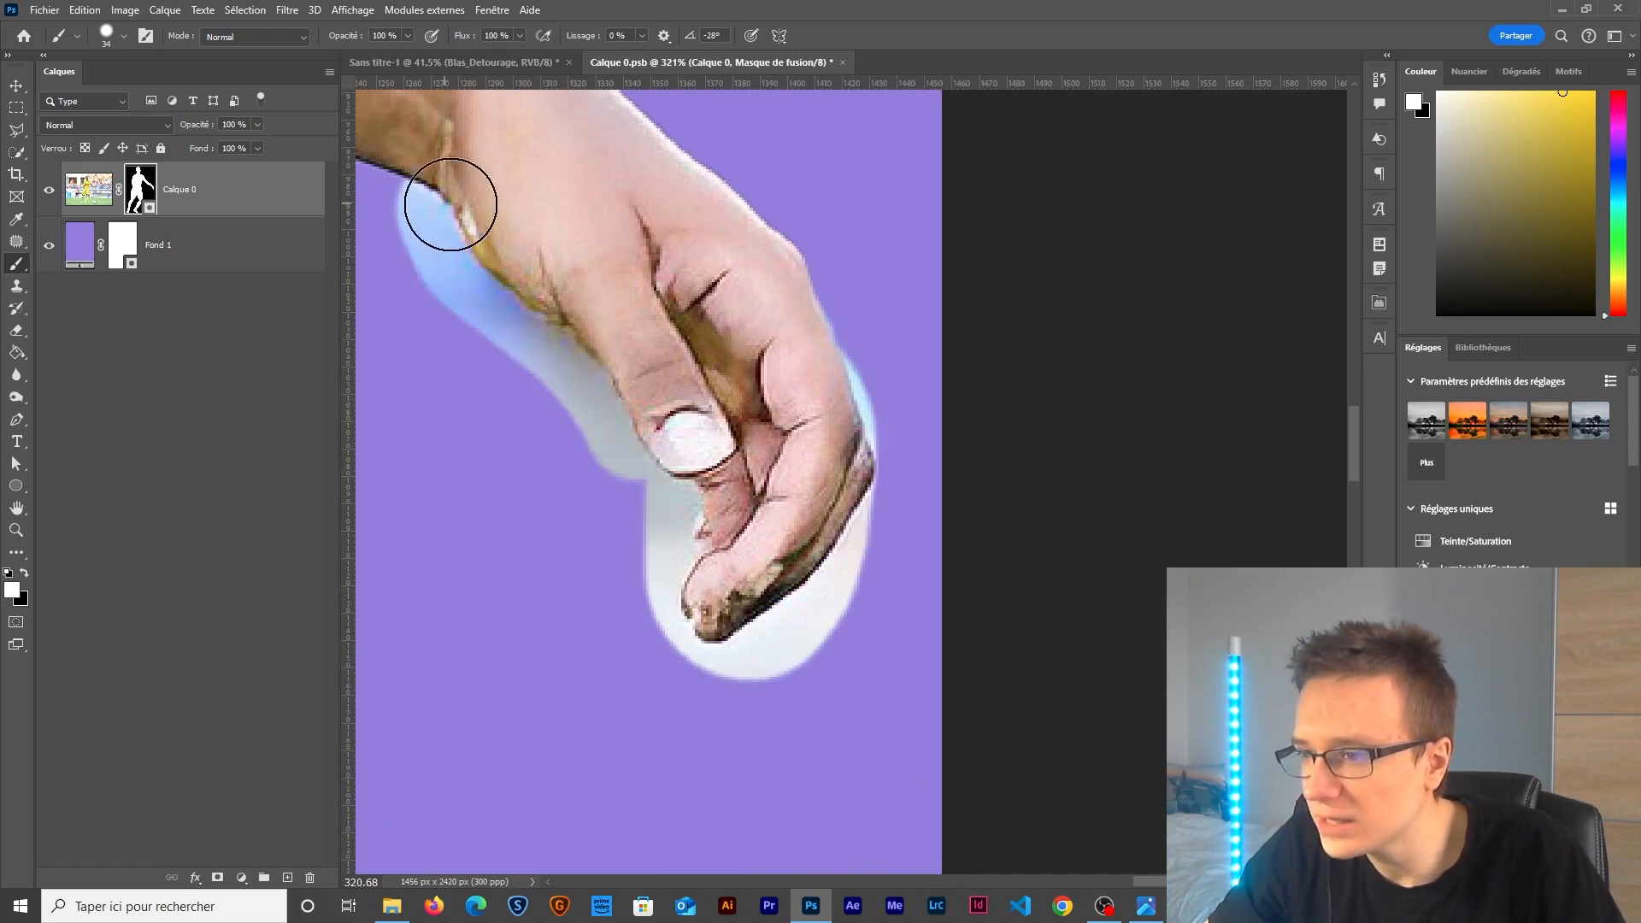
# Paint the mask black around the thumb, fingertips and underside of the hand with smaller brushes, down to about 15 px.
pyautogui.scroll(4, 598, 384)
pyautogui.keyDown('alt'); pyautogui.rightClick(659, 450); pyautogui.keyUp('alt')
pyautogui.press('x')
pyautogui.moveTo(593, 396)
pyautogui.mouseDown()
pyautogui.moveTo(615, 381)
pyautogui.moveTo(659, 414)
pyautogui.moveTo(802, 597)
pyautogui.moveTo(894, 663)
pyautogui.moveTo(711, 455)
pyautogui.mouseUp()
pyautogui.keyDown('alt'); pyautogui.rightClick(487, 333); pyautogui.keyUp('alt')
pyautogui.moveTo(428, 227)
pyautogui.mouseDown()
pyautogui.moveTo(543, 386)
pyautogui.moveTo(658, 496)
pyautogui.moveTo(474, 291)
pyautogui.moveTo(523, 300)
pyautogui.moveTo(532, 278)
pyautogui.moveTo(670, 494)
pyautogui.moveTo(718, 470)
pyautogui.moveTo(724, 559)
pyautogui.moveTo(708, 568)
pyautogui.moveTo(577, 323)
pyautogui.moveTo(542, 342)
pyautogui.moveTo(553, 388)
pyautogui.moveTo(580, 373)
pyautogui.moveTo(551, 472)
pyautogui.moveTo(845, 424)
pyautogui.moveTo(960, 241)
pyautogui.mouseUp()
pyautogui.keyDown('alt'); pyautogui.rightClick(670, 487); pyautogui.keyUp('alt')
pyautogui.keyDown('alt'); pyautogui.rightClick(578, 327); pyautogui.keyUp('alt')
pyautogui.moveTo(889, 428)
pyautogui.mouseDown()
pyautogui.moveTo(696, 607)
pyautogui.moveTo(839, 509)
pyautogui.moveTo(679, 617)
pyautogui.mouseUp()
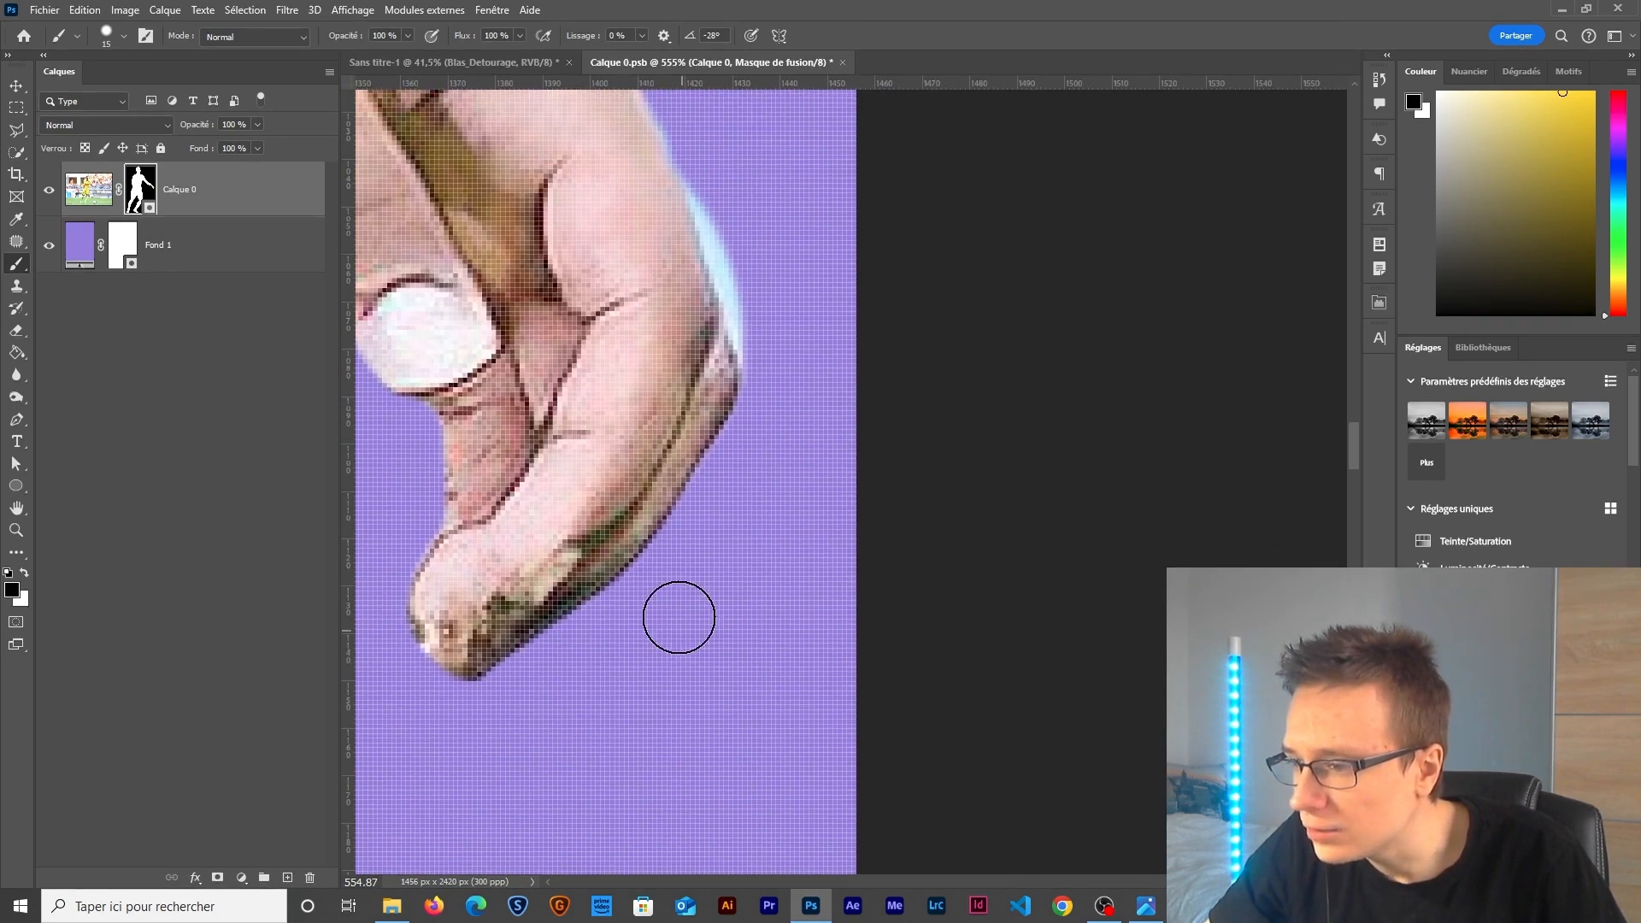
# Remove the pale fringe along the outer edge of the hand's knuckles and fingers with the 15 px black brush.
pyautogui.scroll(3, 711, 556)
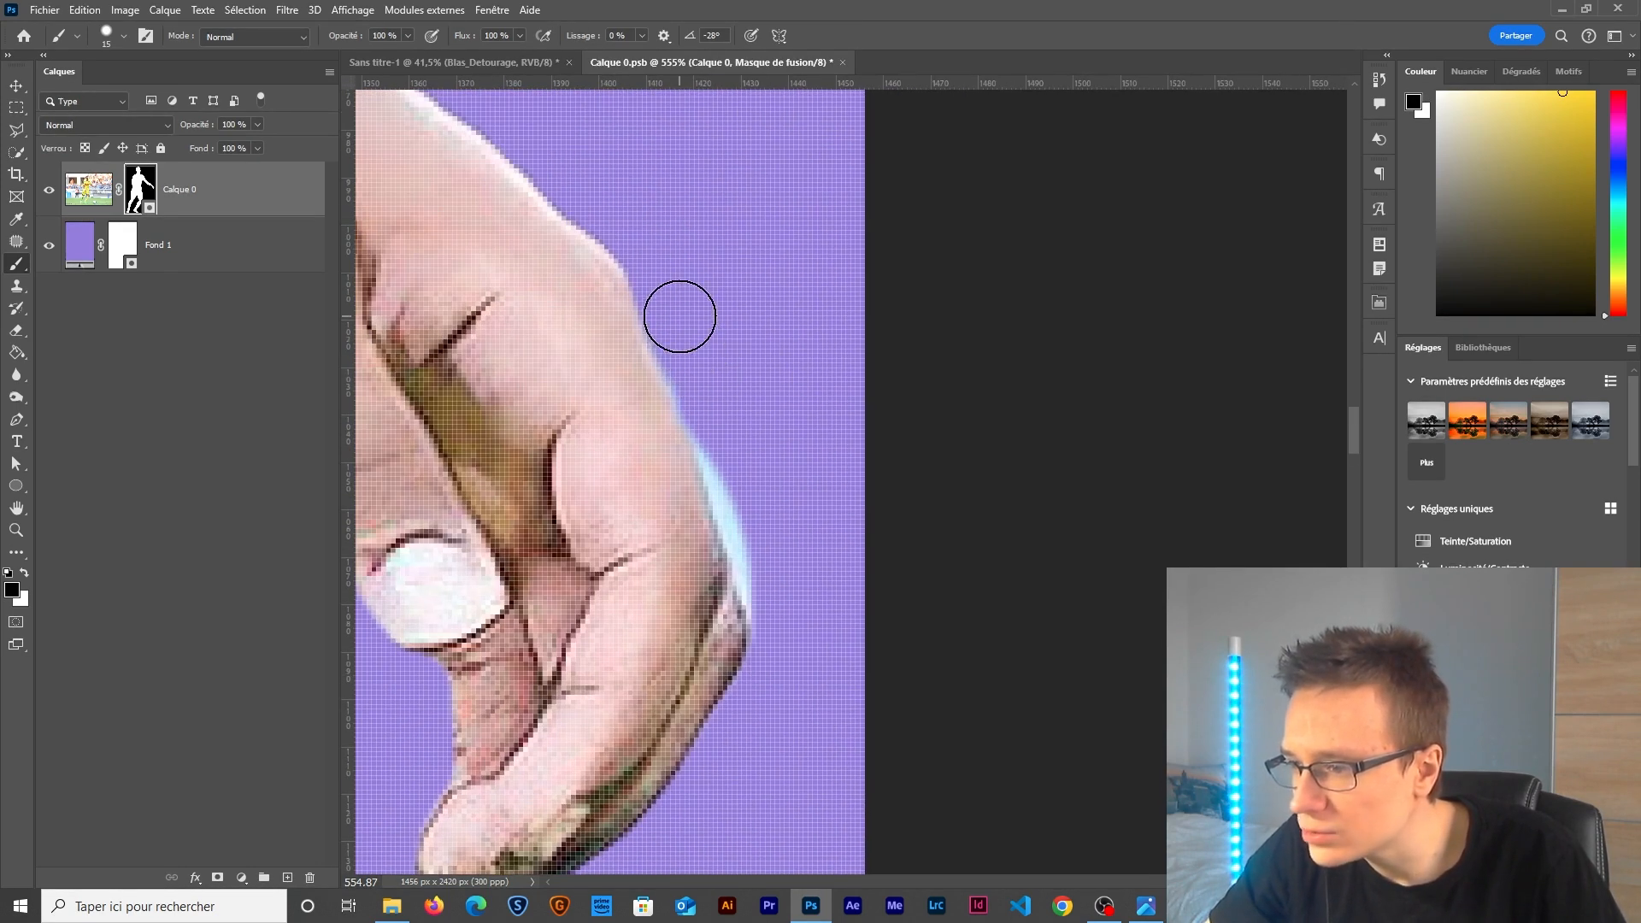
pyautogui.click(643, 266)
pyautogui.keyDown('shift'); pyautogui.click(742, 559); pyautogui.keyUp('shift')
pyautogui.moveTo(692, 336); pyautogui.dragTo(786, 629)
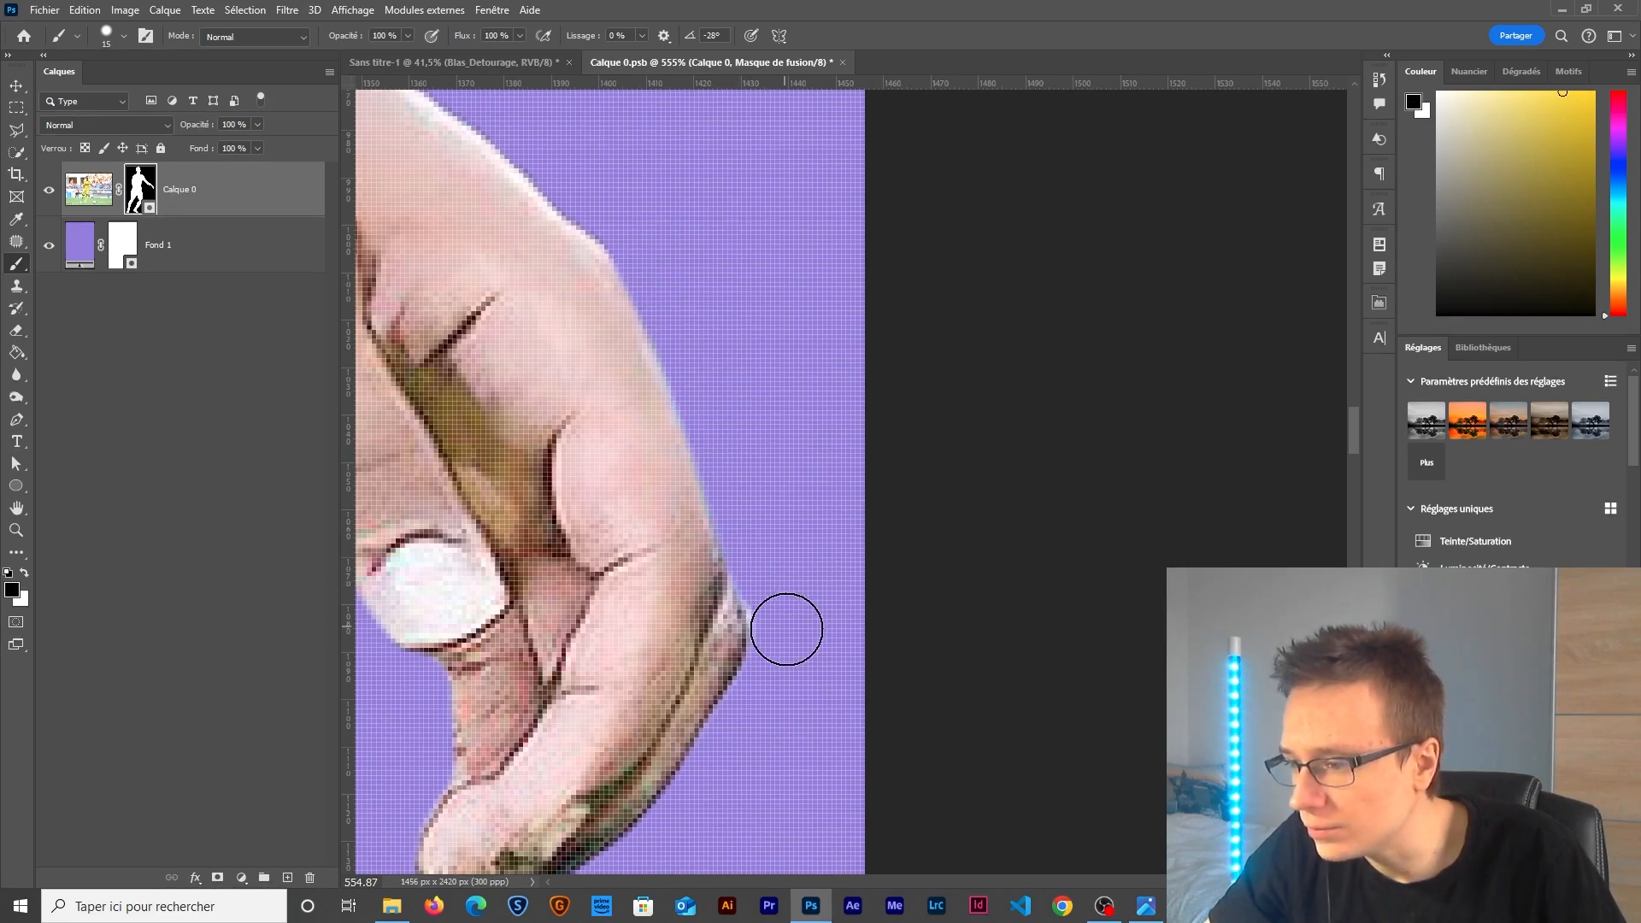
pyautogui.scroll(-5, 732, 495)
pyautogui.scroll(4, 739, 477)
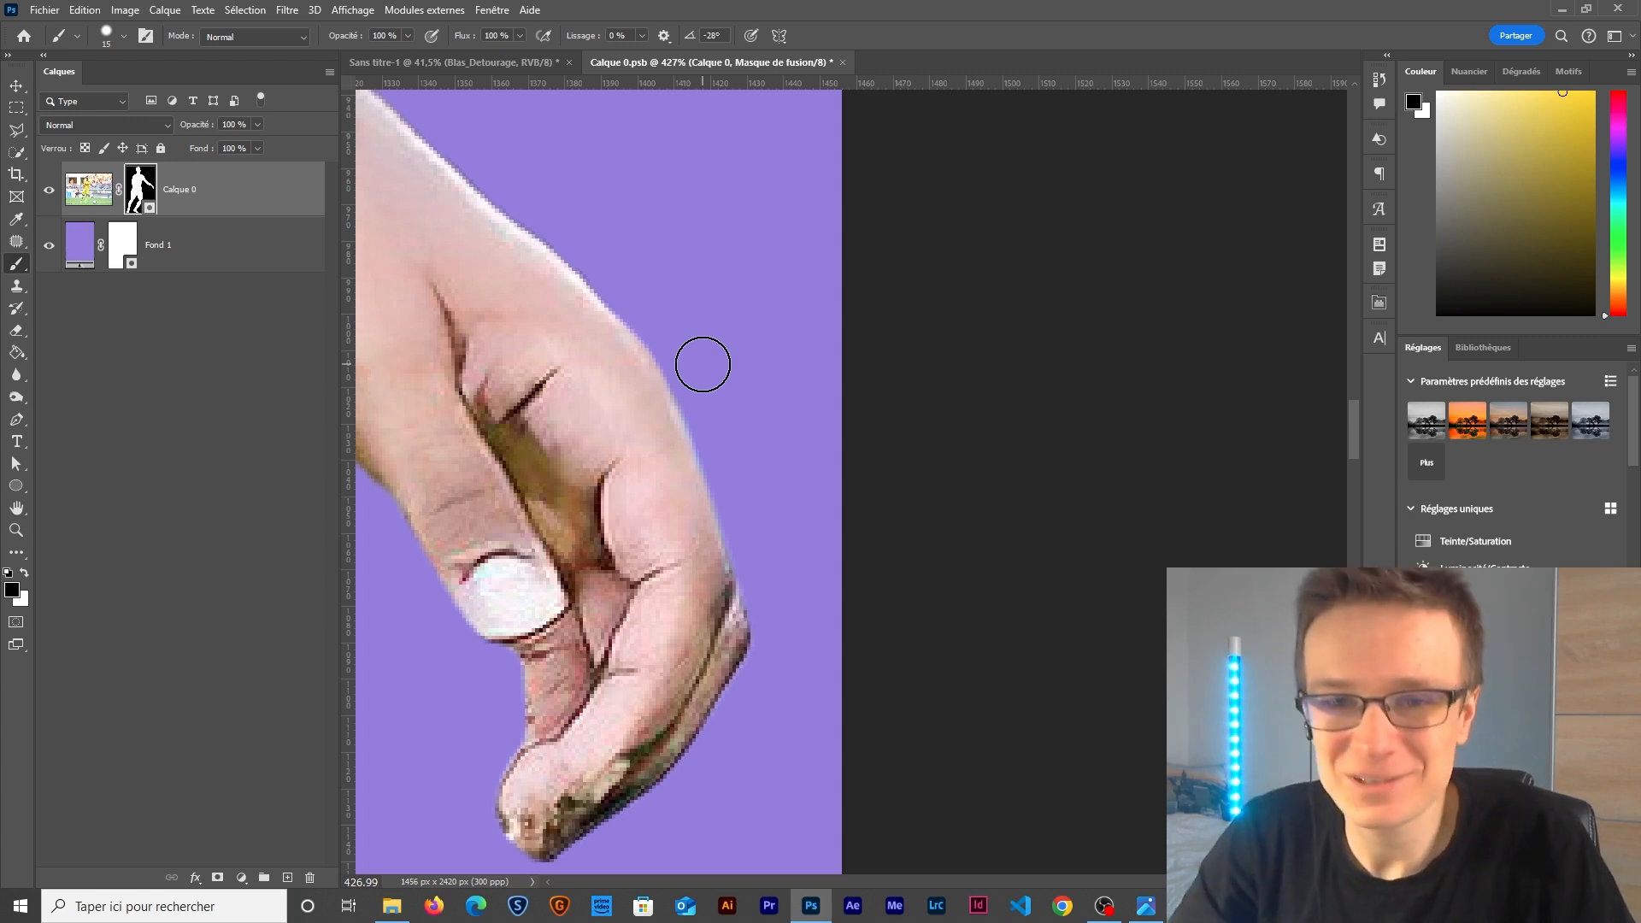
# Paint black on the mask with a 15 px brush to remove the studs under the heel of the front boot.
pyautogui.scroll(-10, 801, 409)
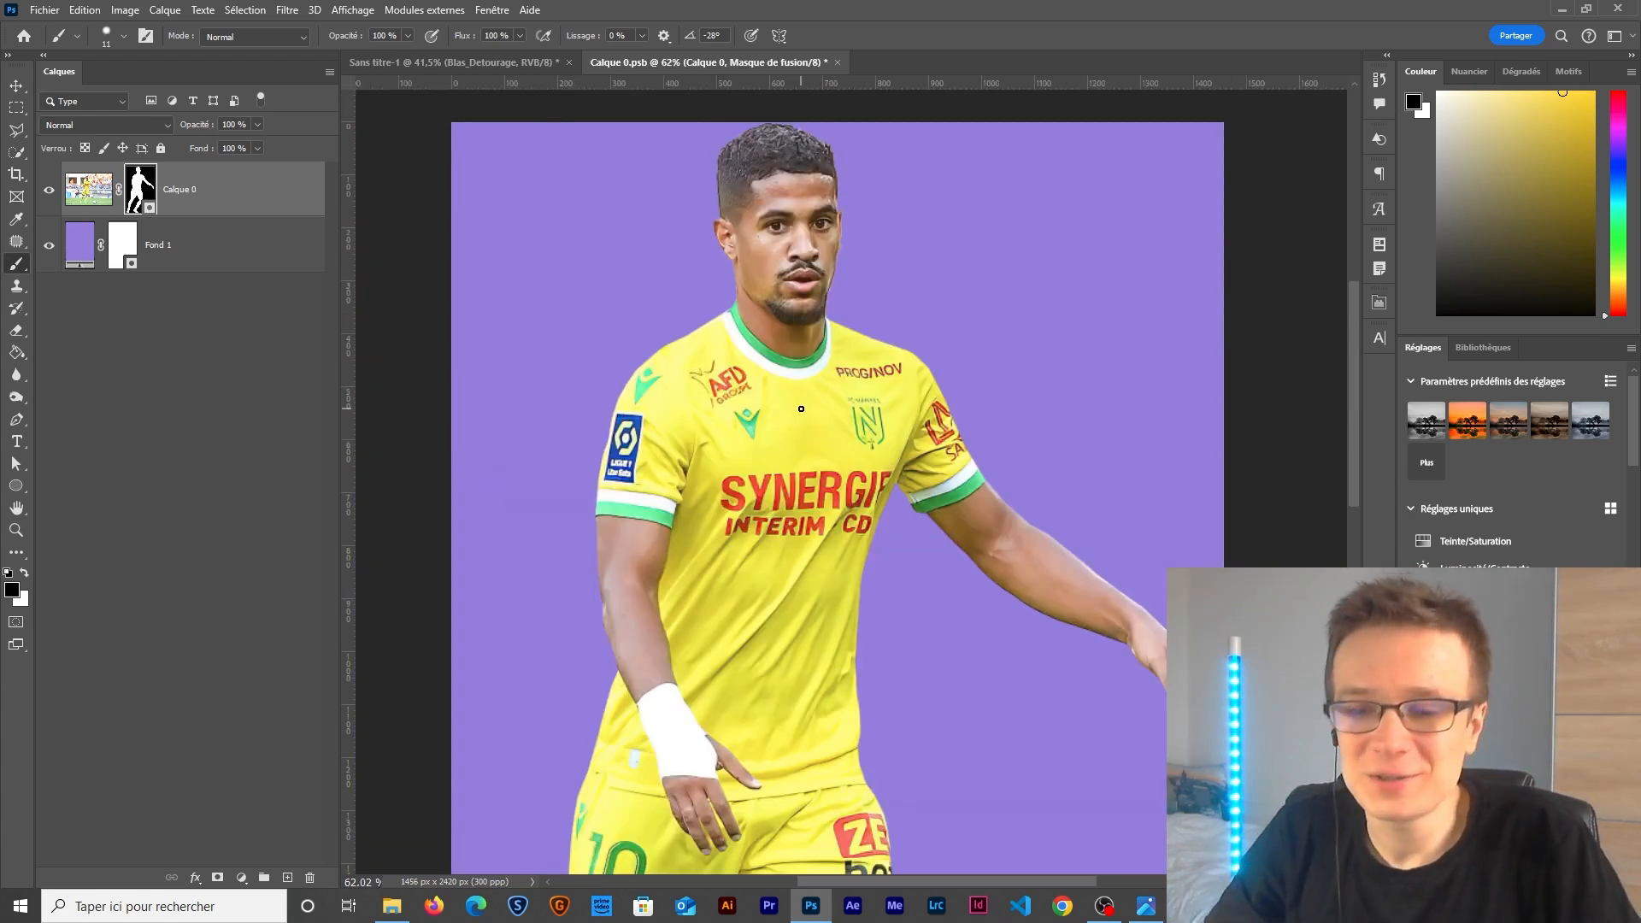
pyautogui.scroll(-4, 793, 373)
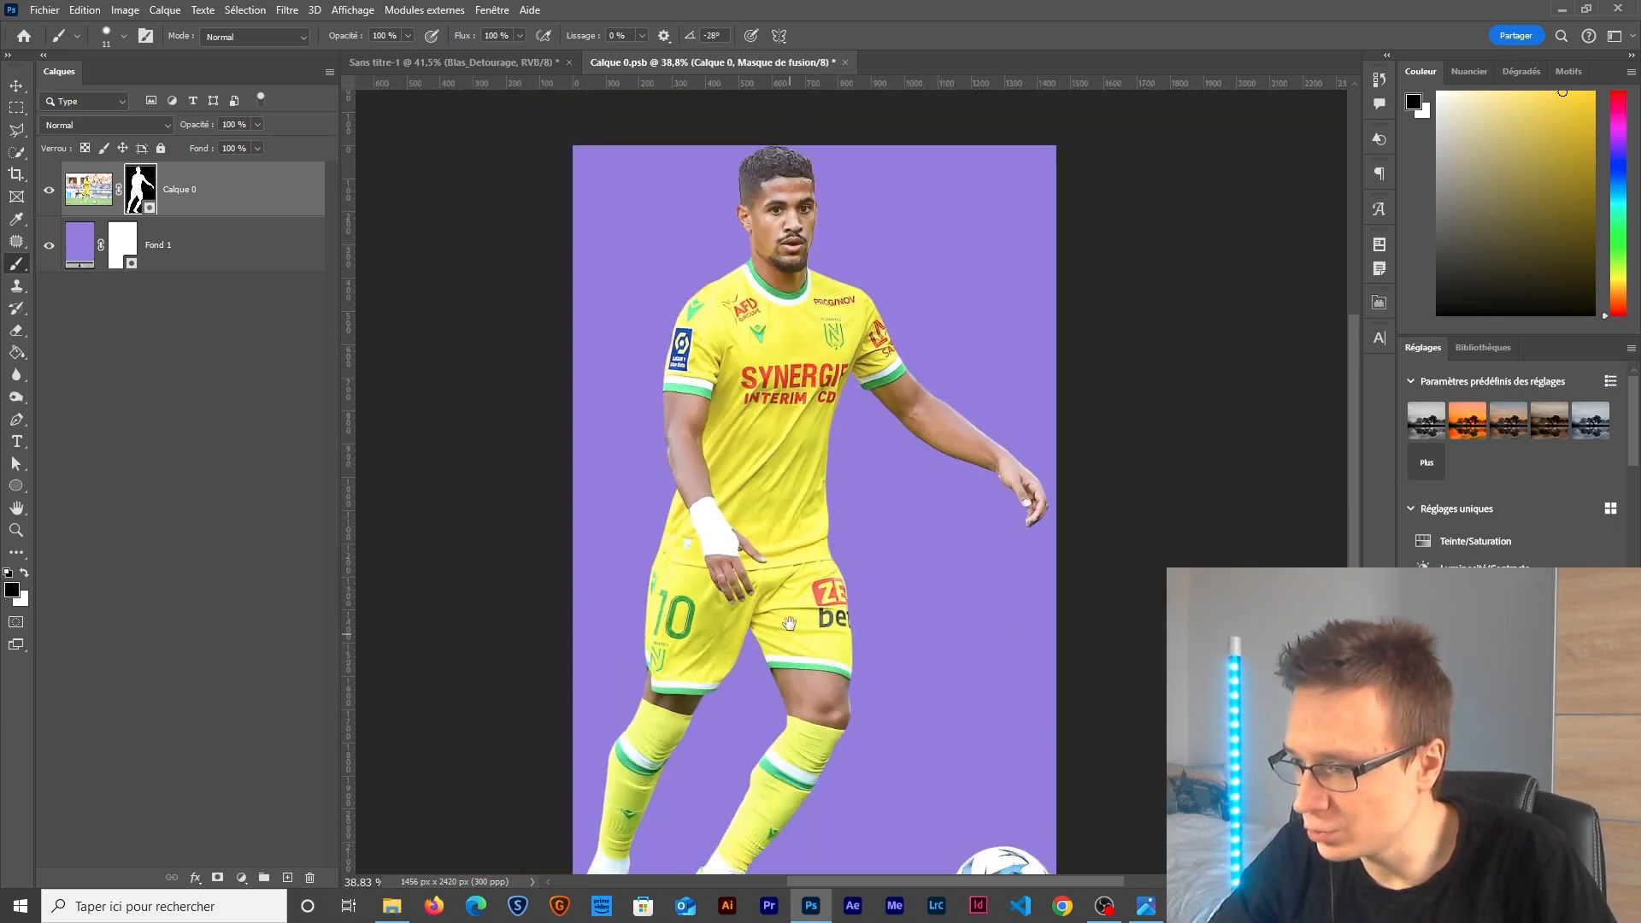
pyautogui.moveTo(789, 623); pyautogui.dragTo(787, 401)
pyautogui.scroll(2, 759, 351)
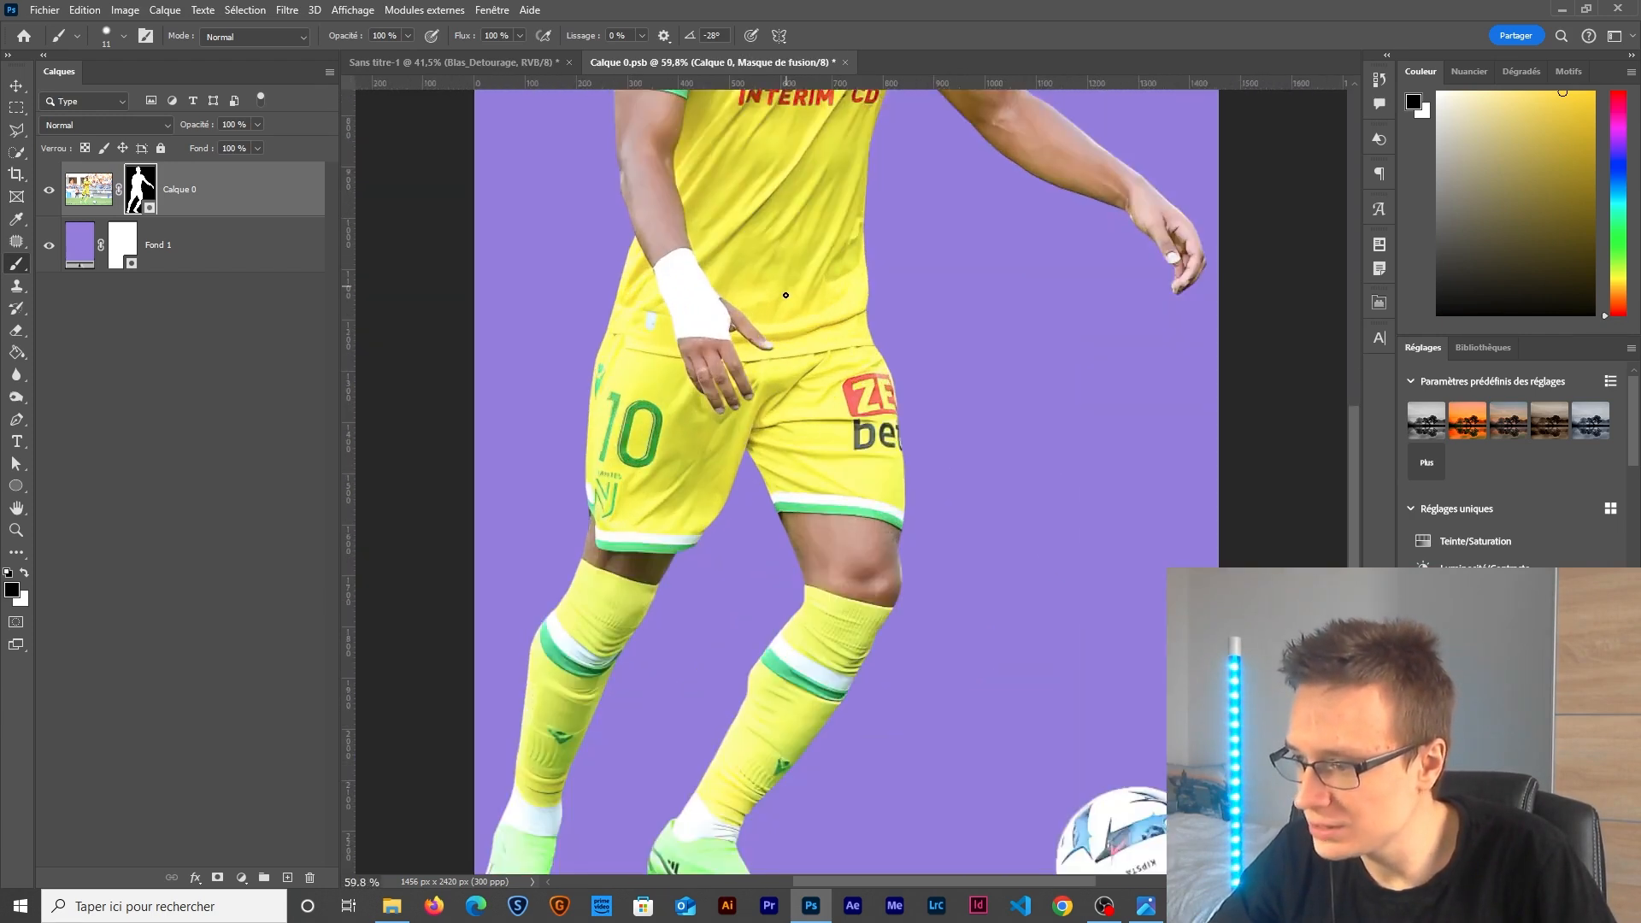
pyautogui.scroll(2, 745, 774)
pyautogui.moveTo(745, 773); pyautogui.dragTo(729, 241)
pyautogui.scroll(4, 644, 465)
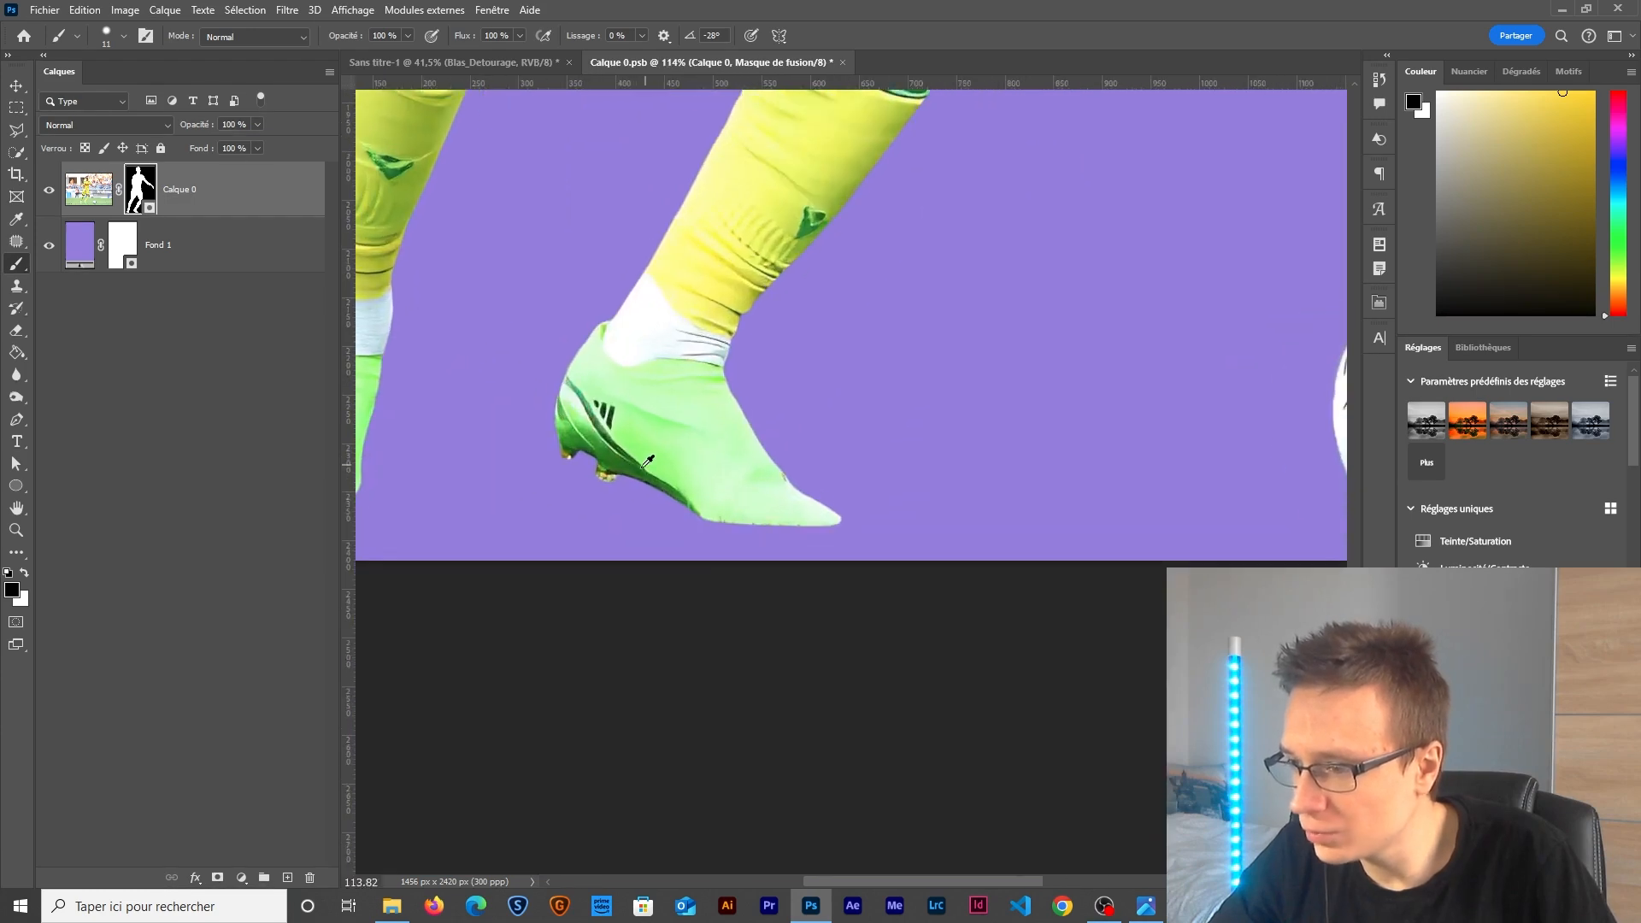
pyautogui.scroll(5, 581, 479)
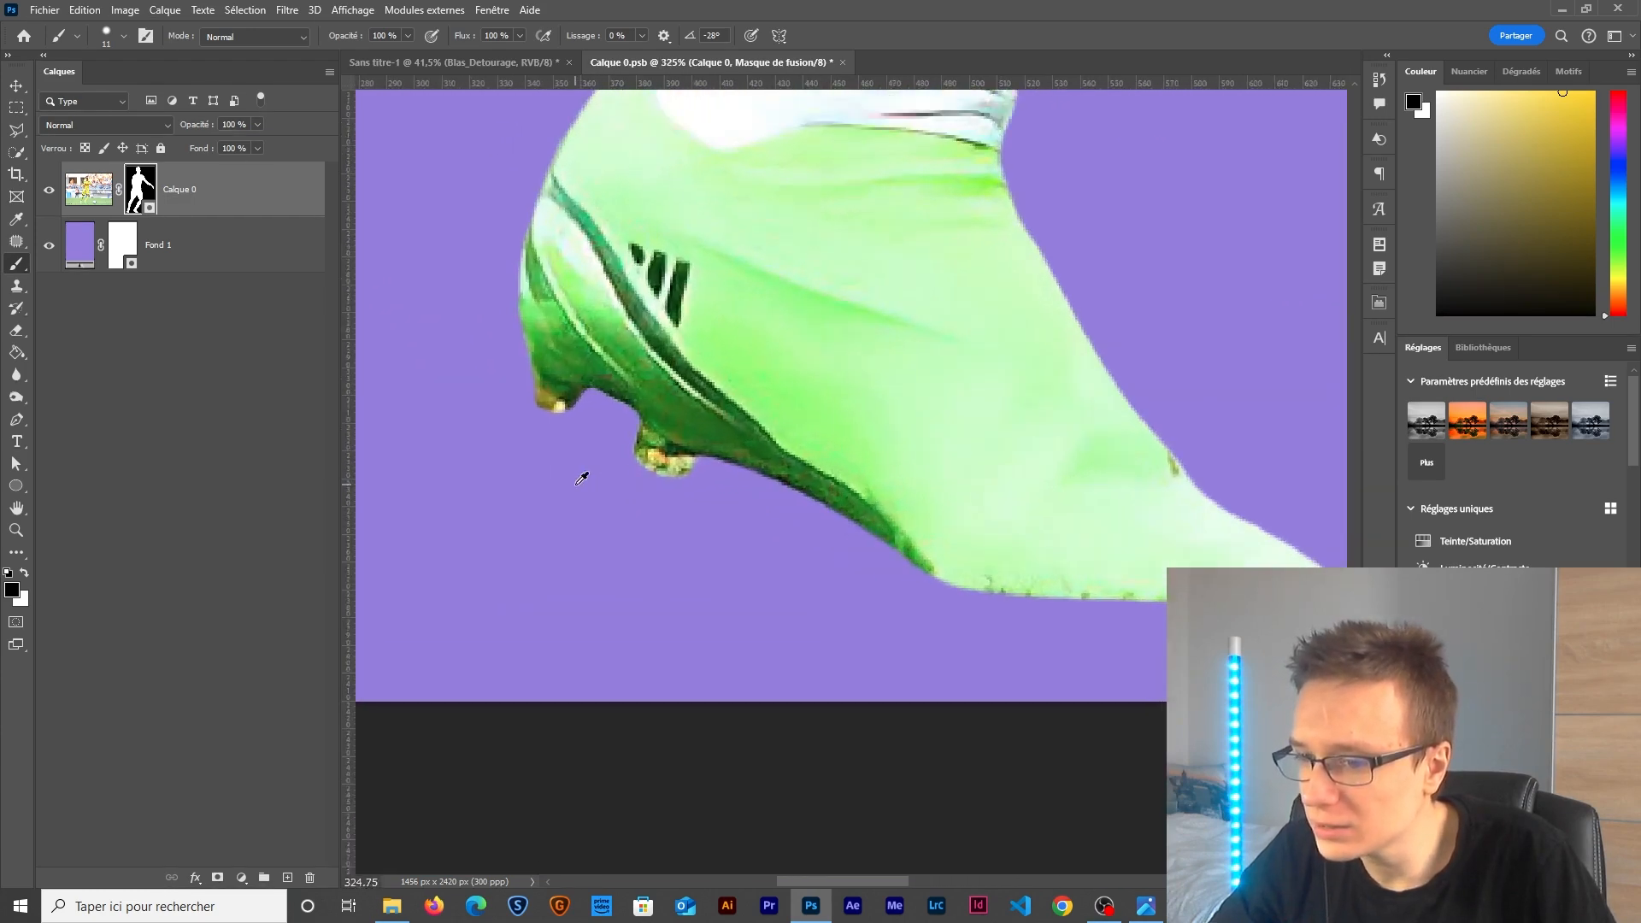
pyautogui.moveTo(559, 366)
pyautogui.mouseDown()
pyautogui.moveTo(542, 395)
pyautogui.moveTo(517, 374)
pyautogui.mouseUp()
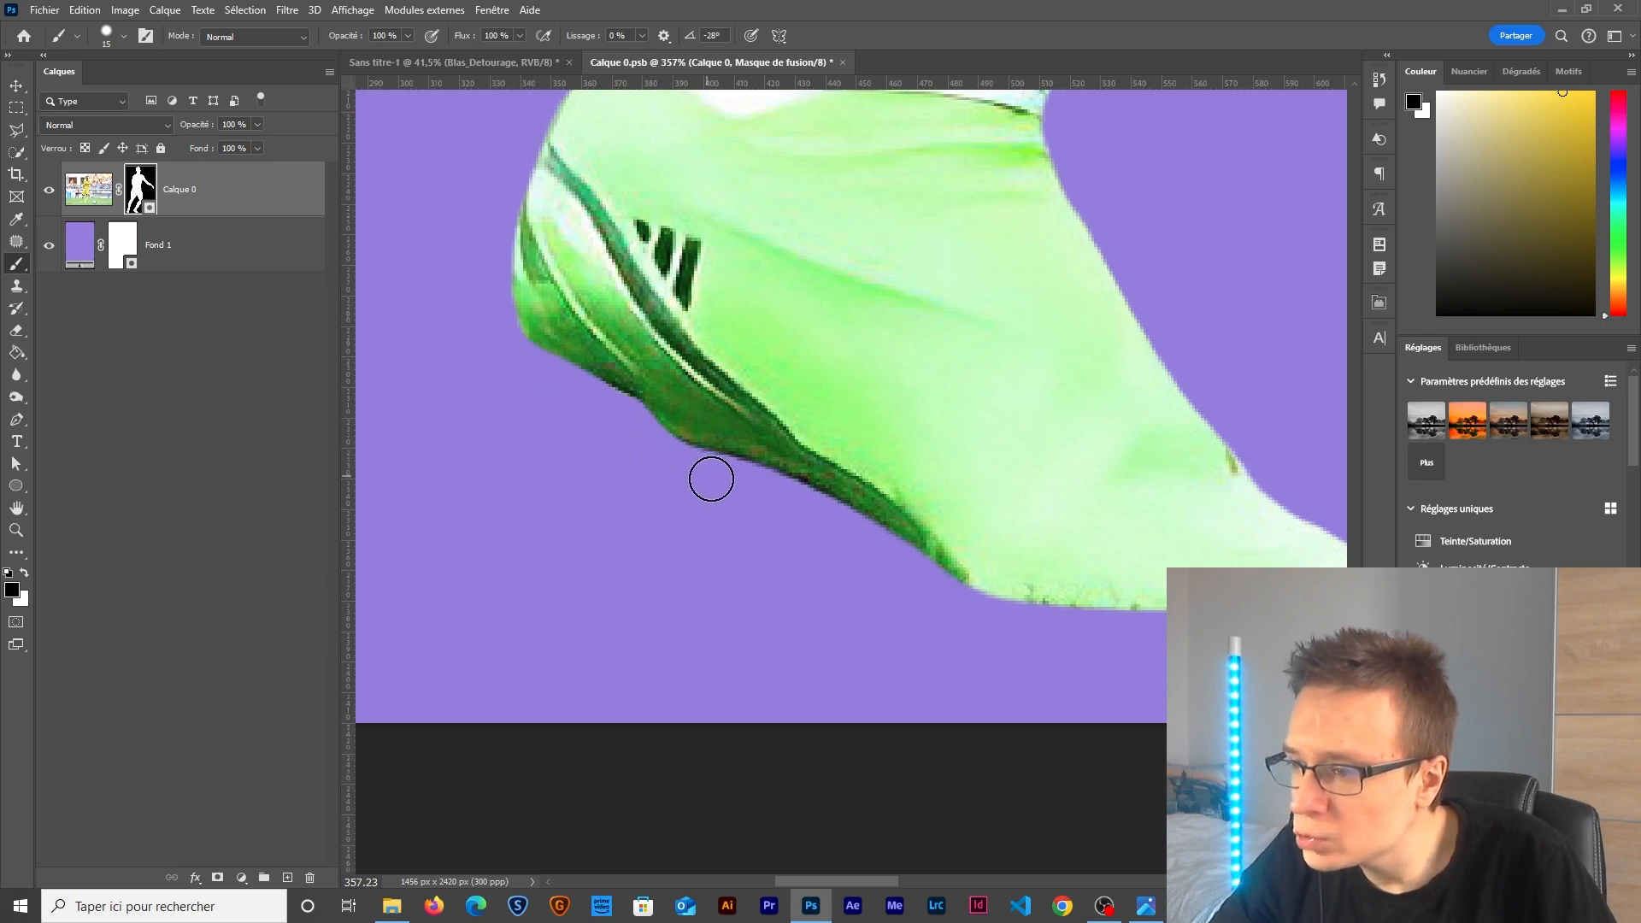
pyautogui.scroll(-10, 711, 478)
pyautogui.scroll(3, 738, 285)
pyautogui.scroll(-3, 739, 284)
pyautogui.scroll(10, 568, 577)
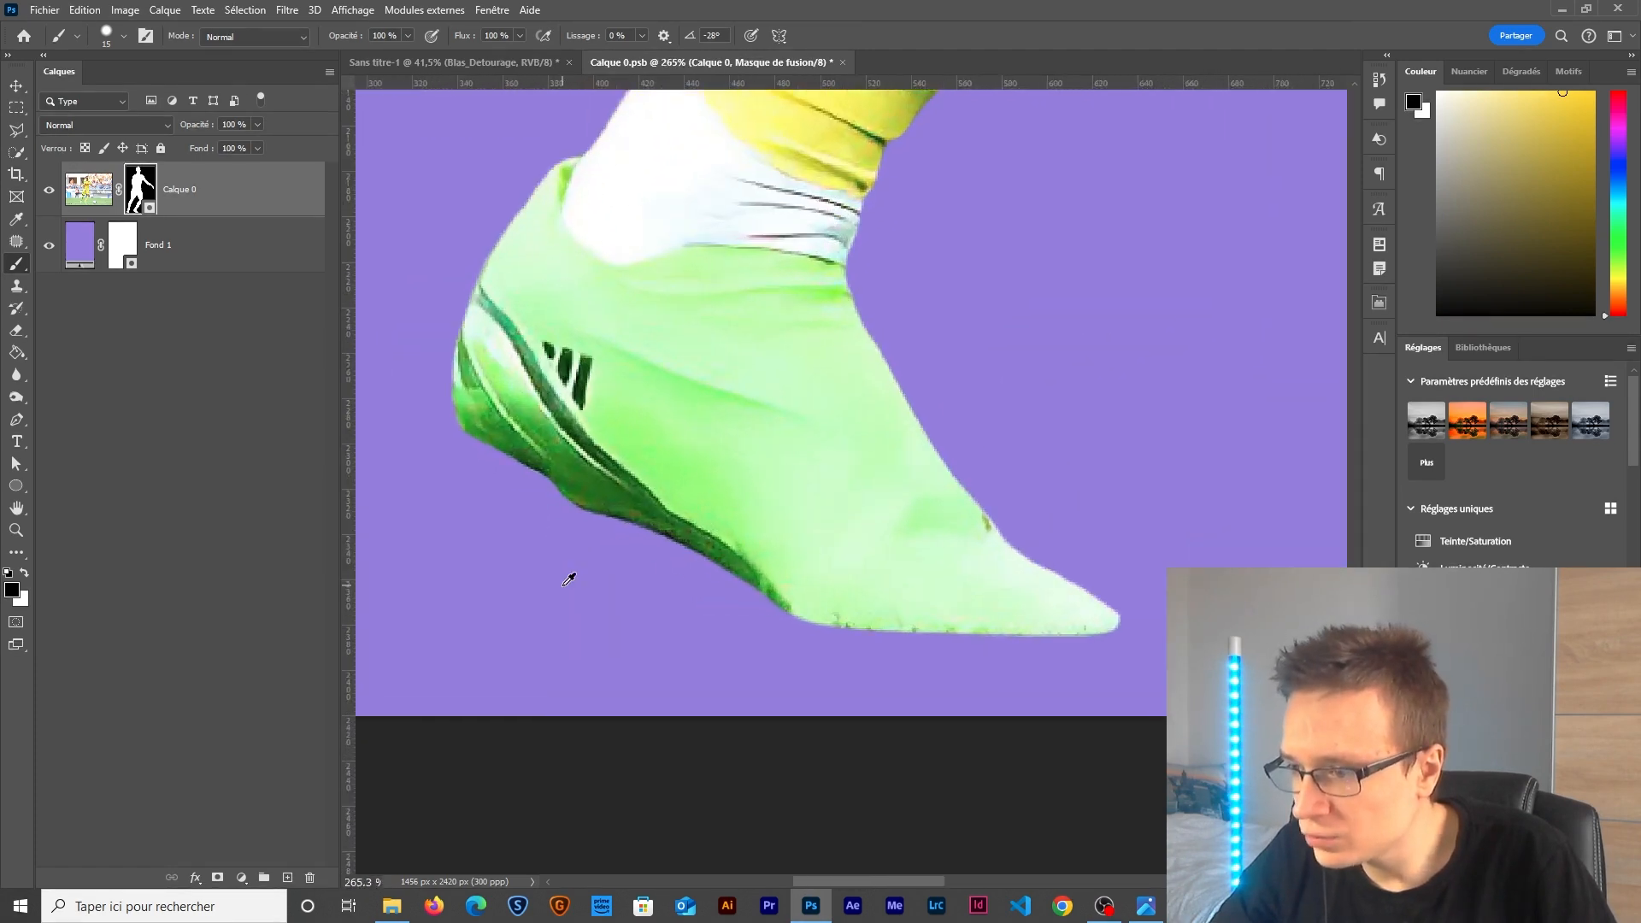
pyautogui.scroll(3, 568, 579)
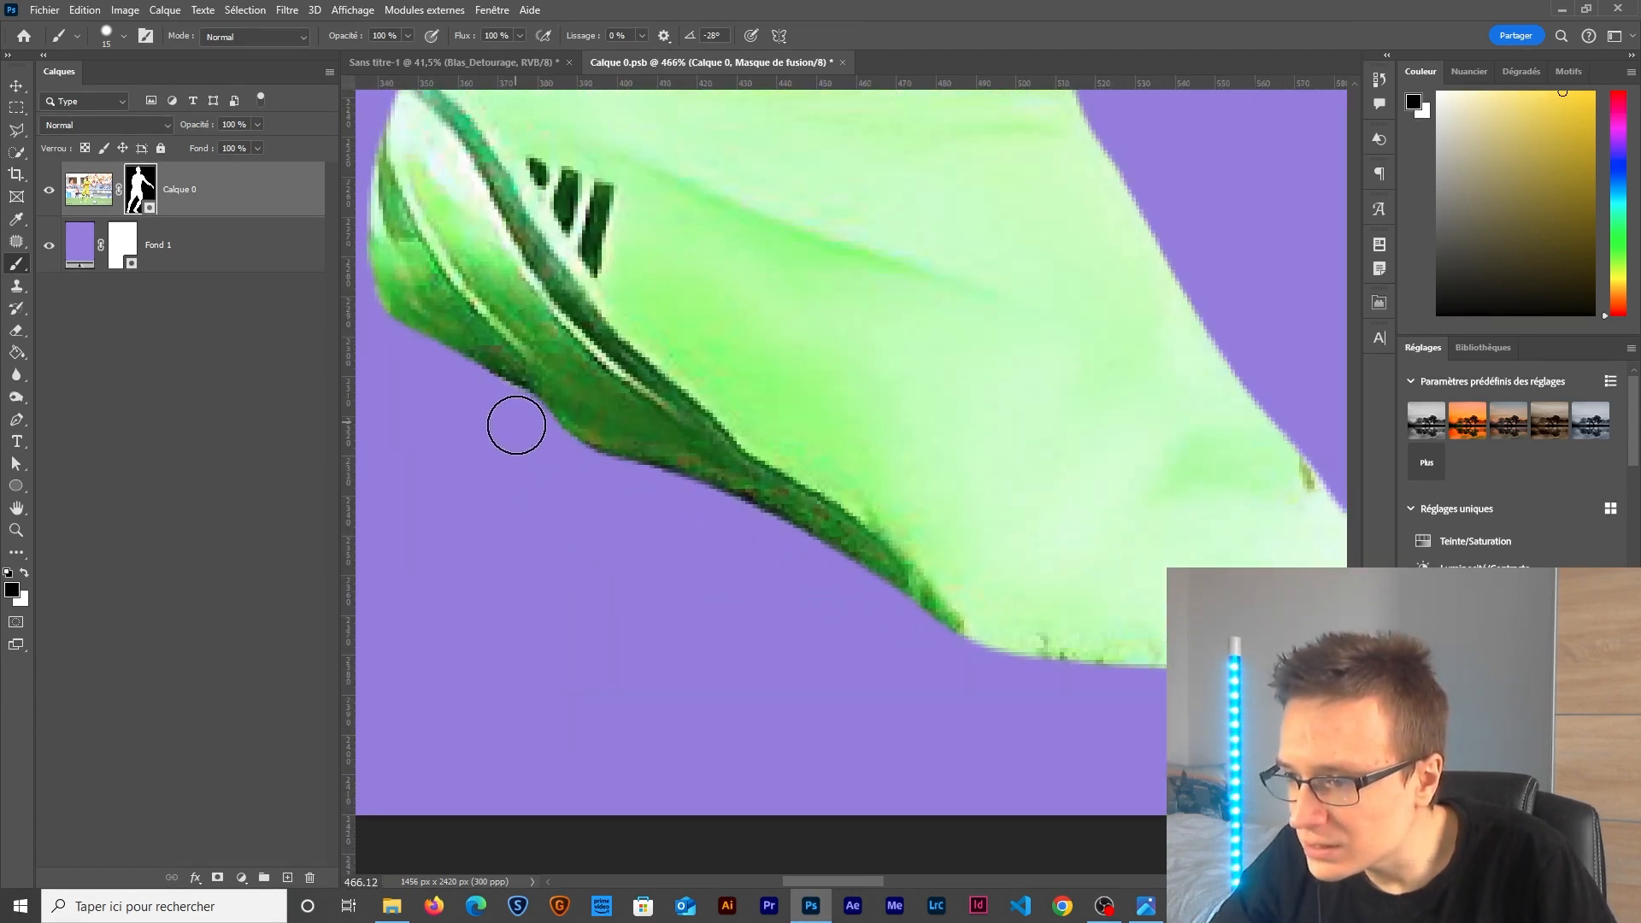
pyautogui.scroll(-8, 631, 493)
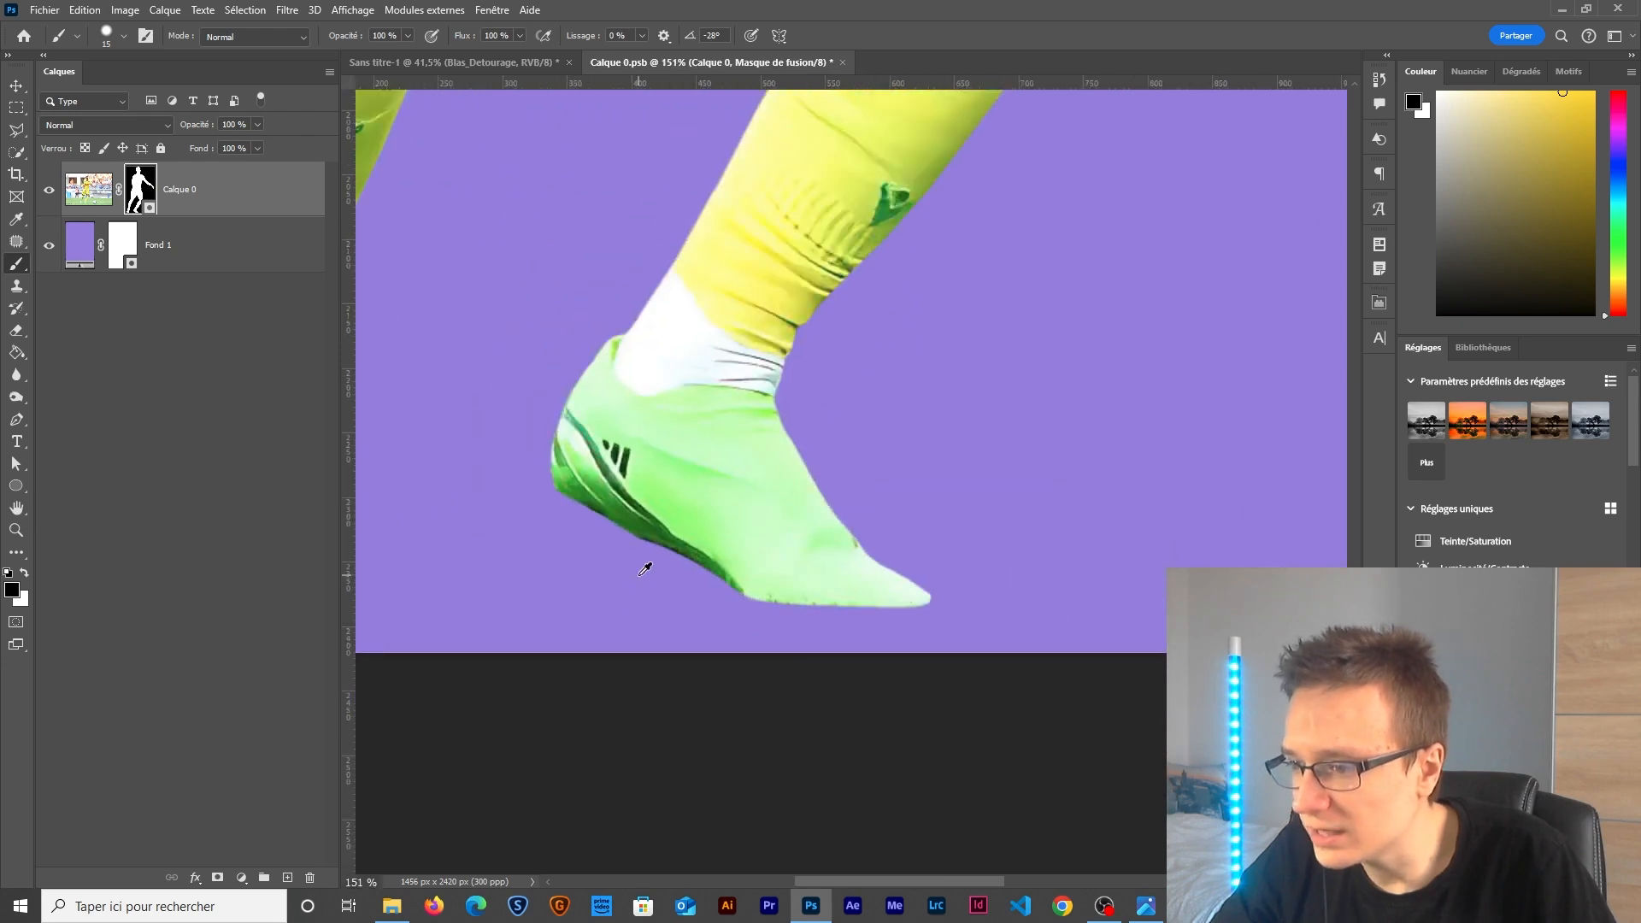
# Paint a white strip on the mask along the neck, from beneath the earlobe down to the green collar.
pyautogui.moveTo(645, 564); pyautogui.dragTo(684, 749)
pyautogui.scroll(8, 666, 487)
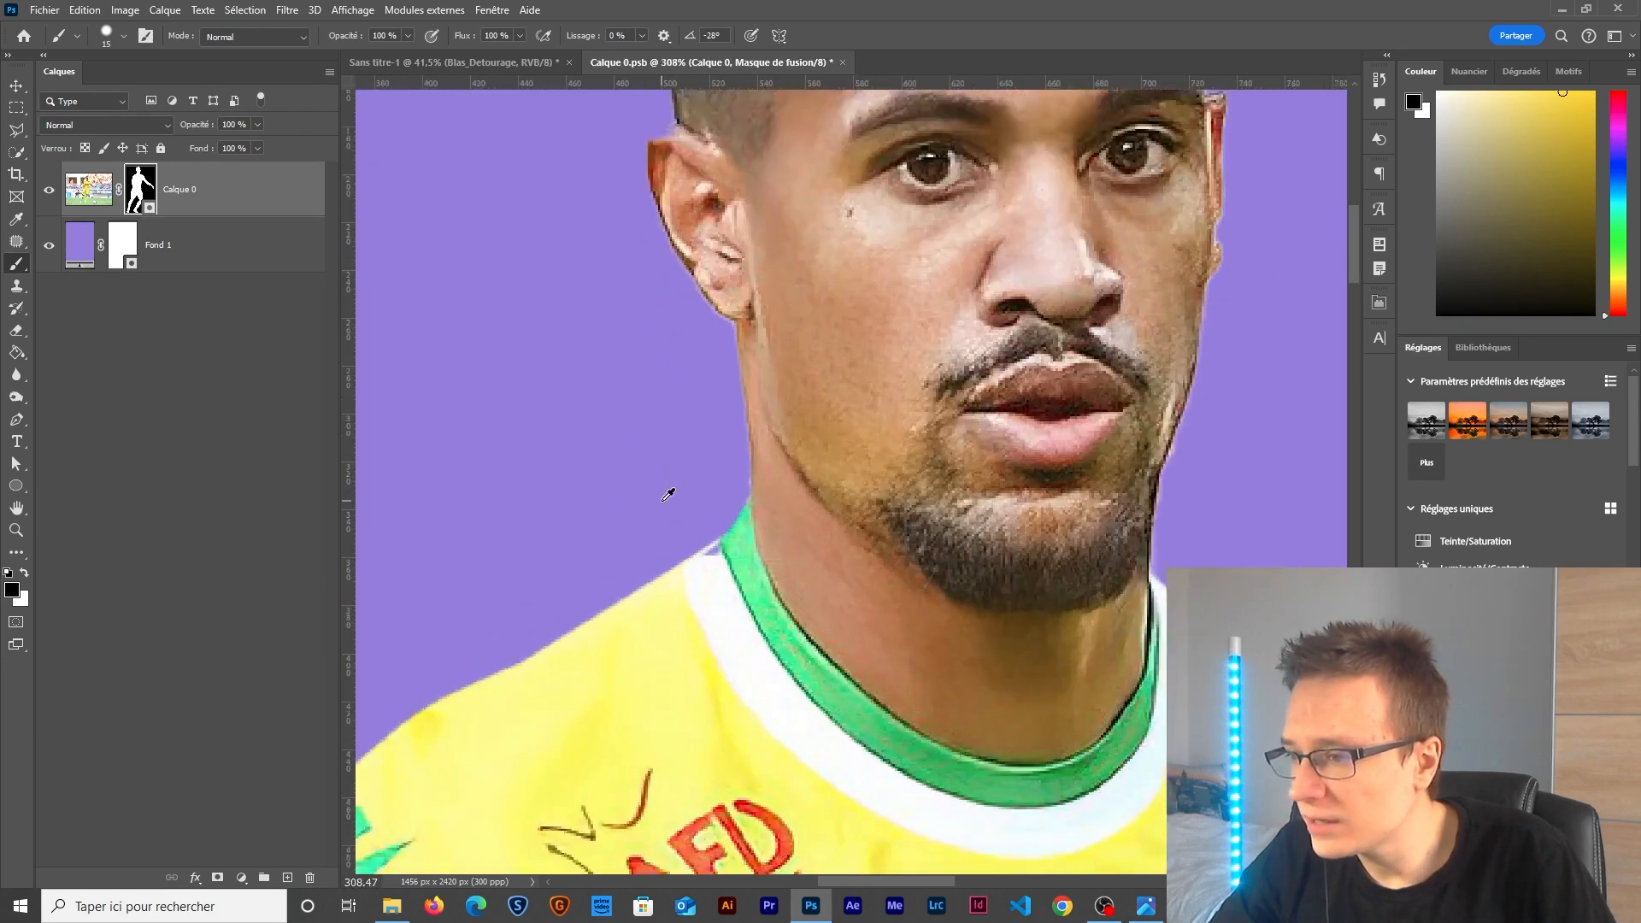
pyautogui.scroll(2, 639, 606)
pyautogui.scroll(3, 648, 574)
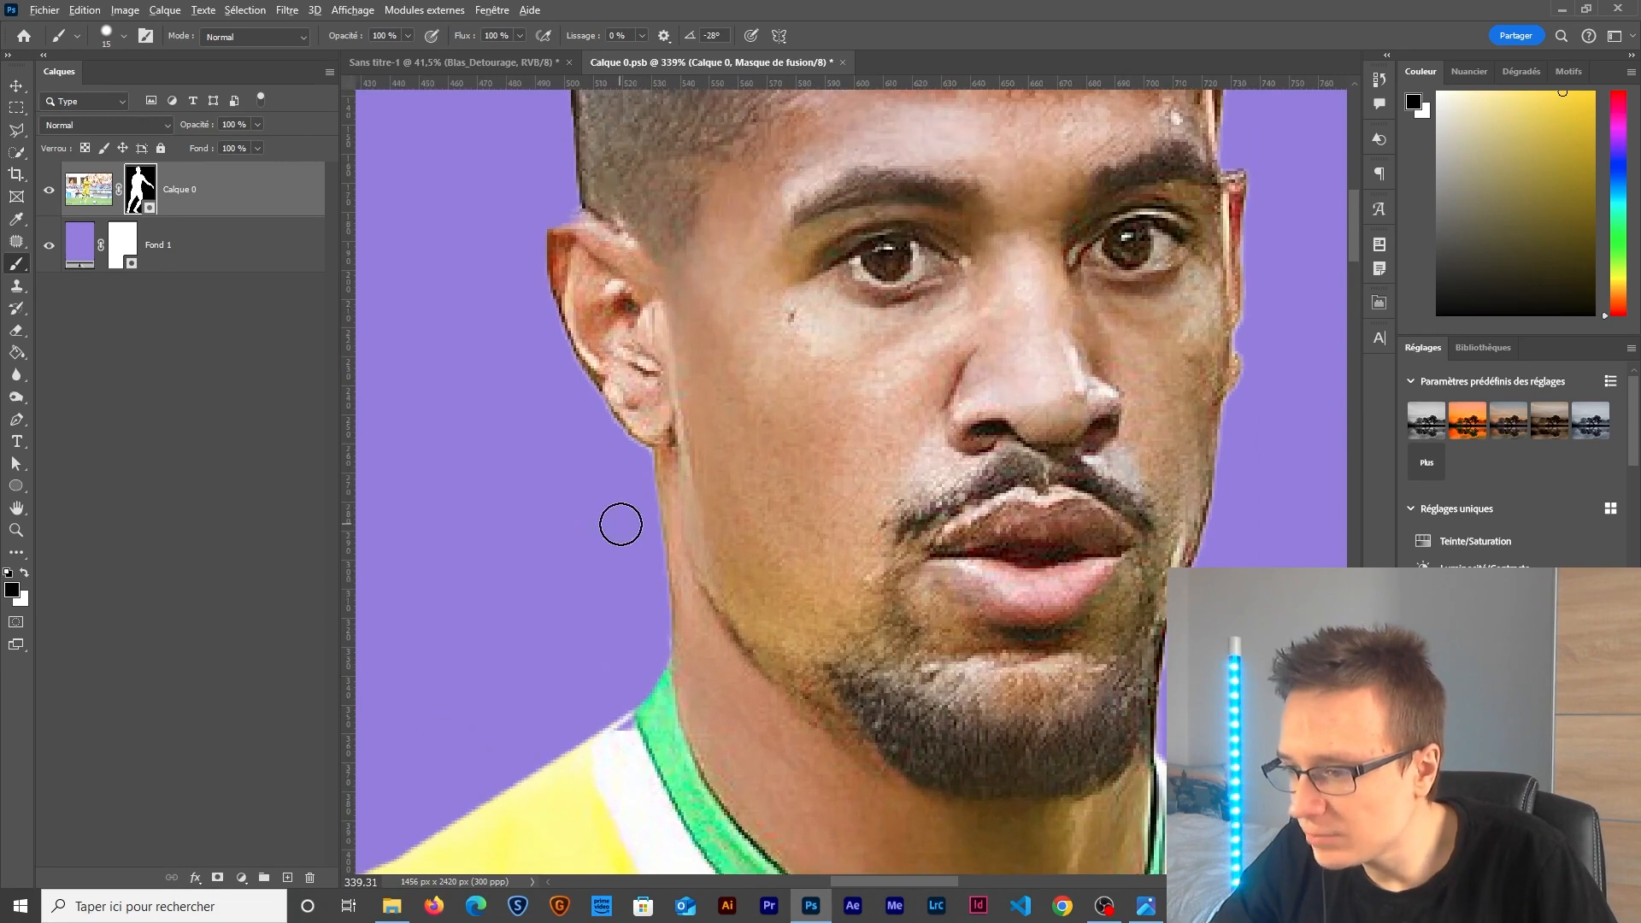
pyautogui.press(']')
pyautogui.scroll(1, 627, 526)
pyautogui.keyDown('alt'); pyautogui.rightClick(623, 524); pyautogui.keyUp('alt')
pyautogui.press('x')
pyautogui.moveTo(649, 423); pyautogui.dragTo(642, 716)
# Trim the neck edge below the ear with black on the mask, using a 12 px and then a 6 px brush.
pyautogui.keyDown('alt'); pyautogui.rightClick(609, 520); pyautogui.keyUp('alt')
pyautogui.press('x')
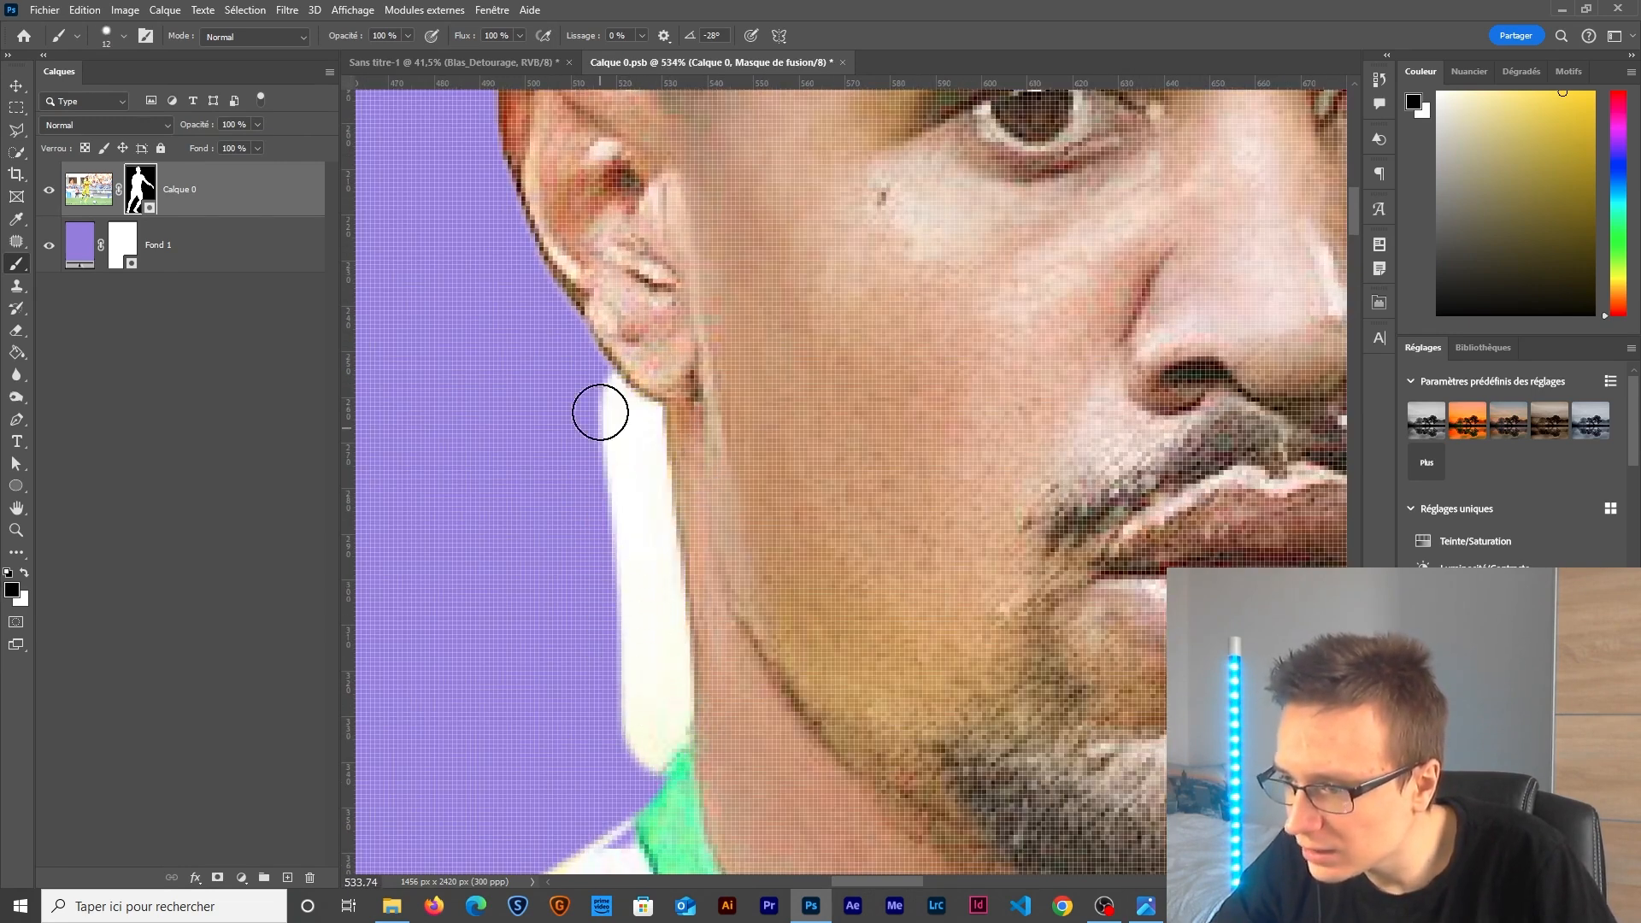
pyautogui.moveTo(615, 410)
pyautogui.mouseDown()
pyautogui.moveTo(644, 757)
pyautogui.moveTo(607, 464)
pyautogui.mouseUp()
pyautogui.keyDown('alt'); pyautogui.rightClick(630, 432); pyautogui.keyUp('alt')
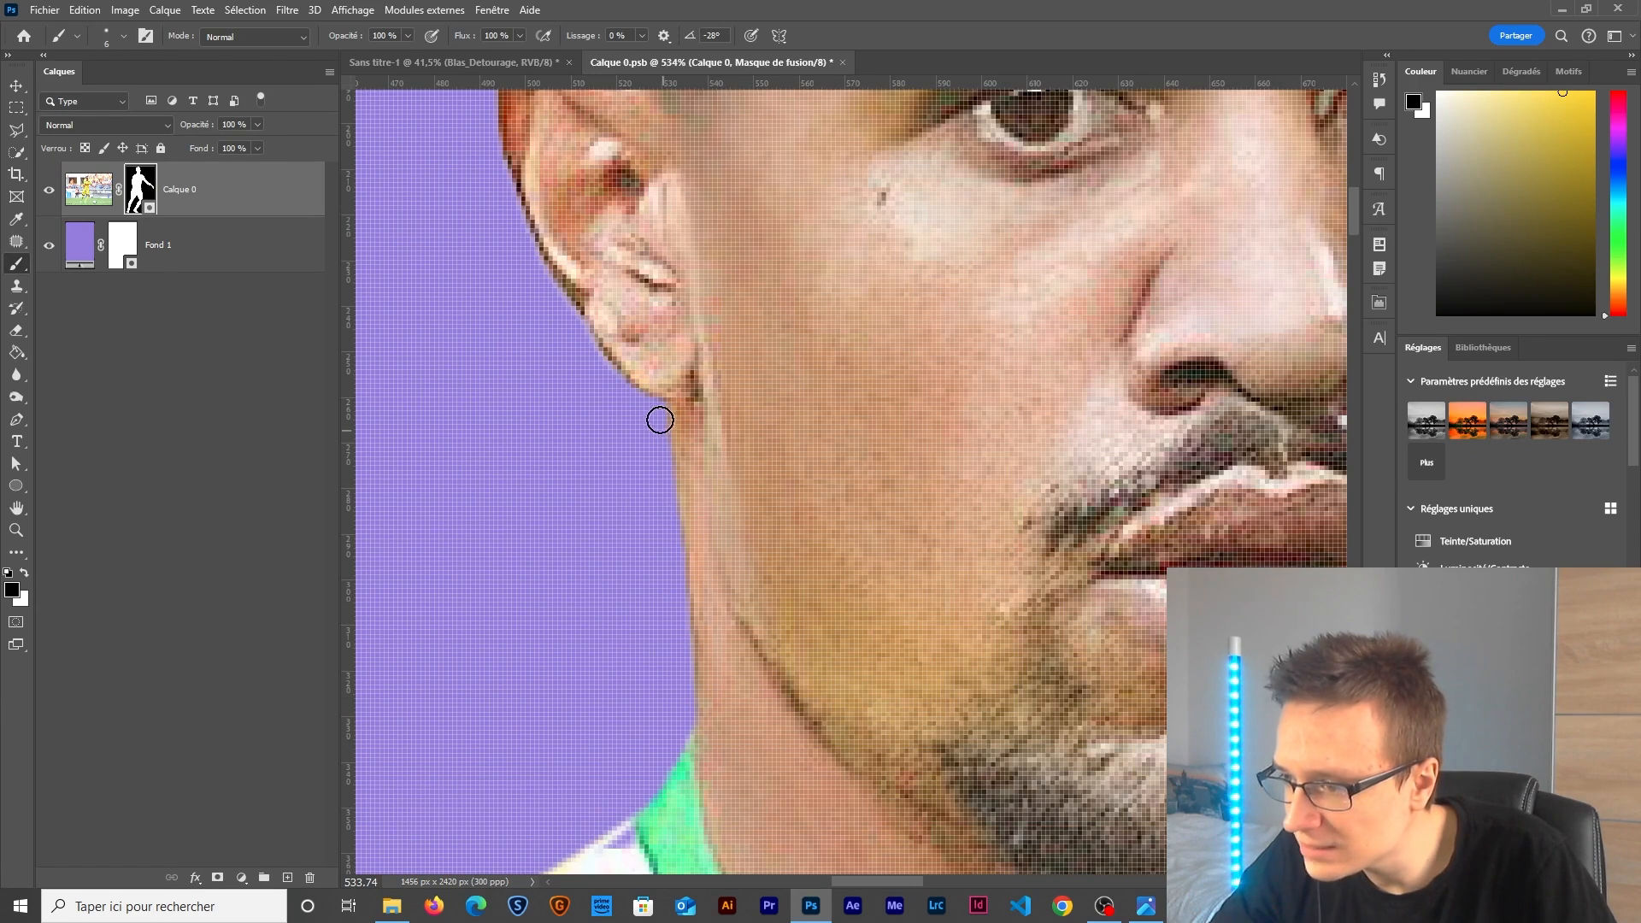
# Try out brush diameters between 31 and 58 px and vary the brush hardness down to 34%.
pyautogui.keyDown('alt'); pyautogui.rightClick(473, 465); pyautogui.keyUp('alt')
pyautogui.keyDown('alt'); pyautogui.rightClick(502, 486); pyautogui.keyUp('alt')
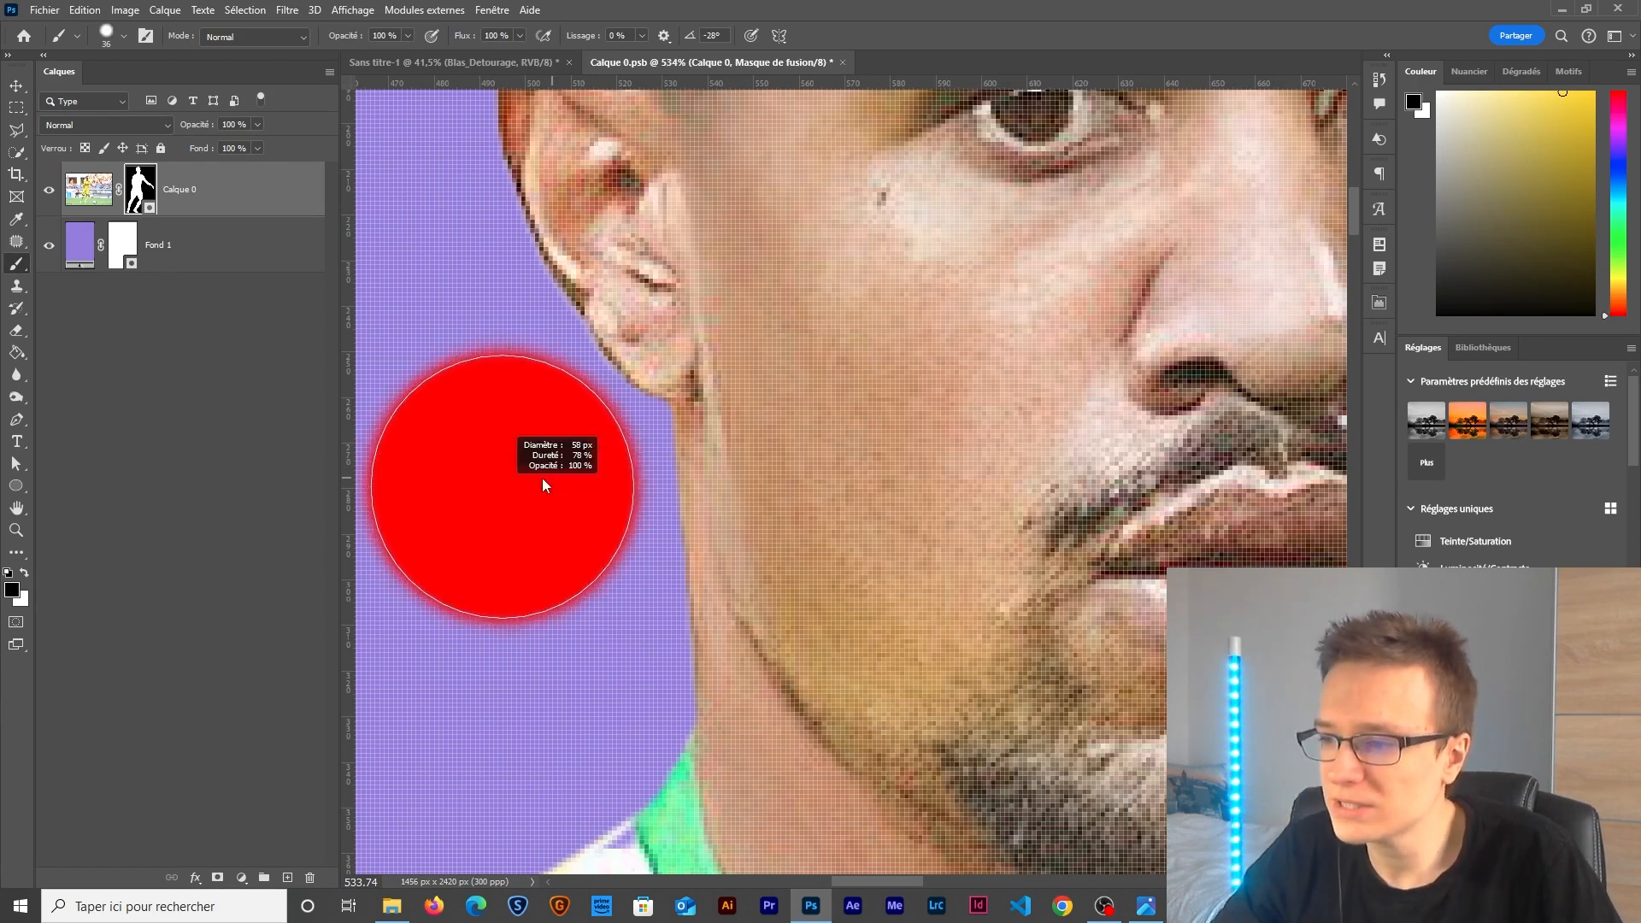
pyautogui.keyDown('alt'); pyautogui.rightClick(550, 483); pyautogui.keyUp('alt')
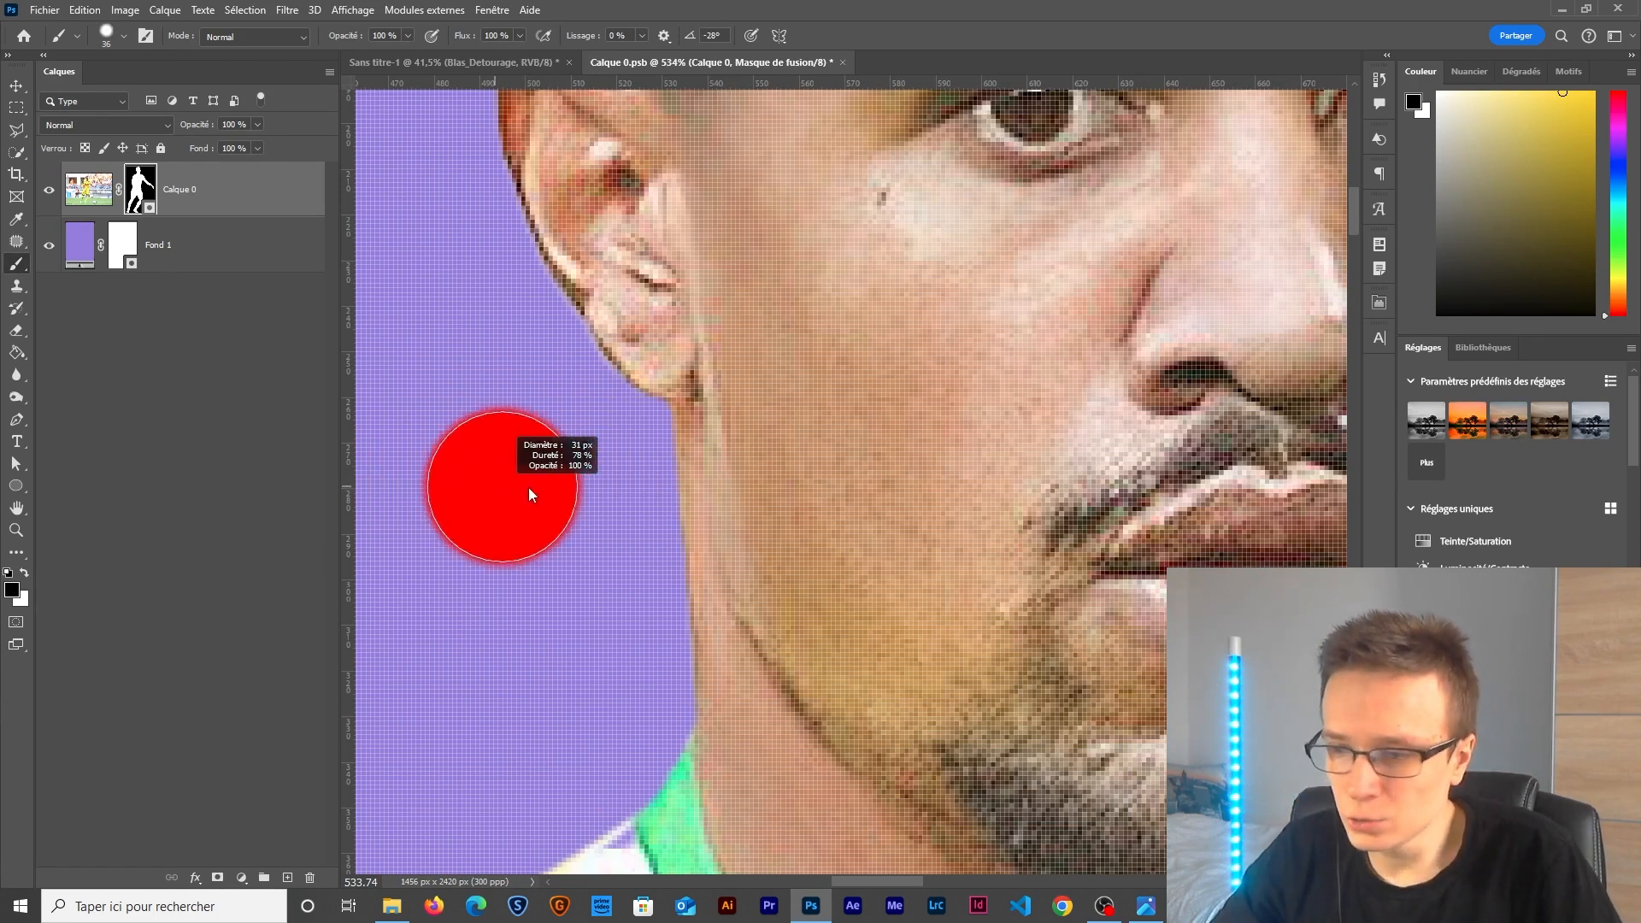
pyautogui.keyDown('alt'); pyautogui.rightClick(484, 489); pyautogui.keyUp('alt')
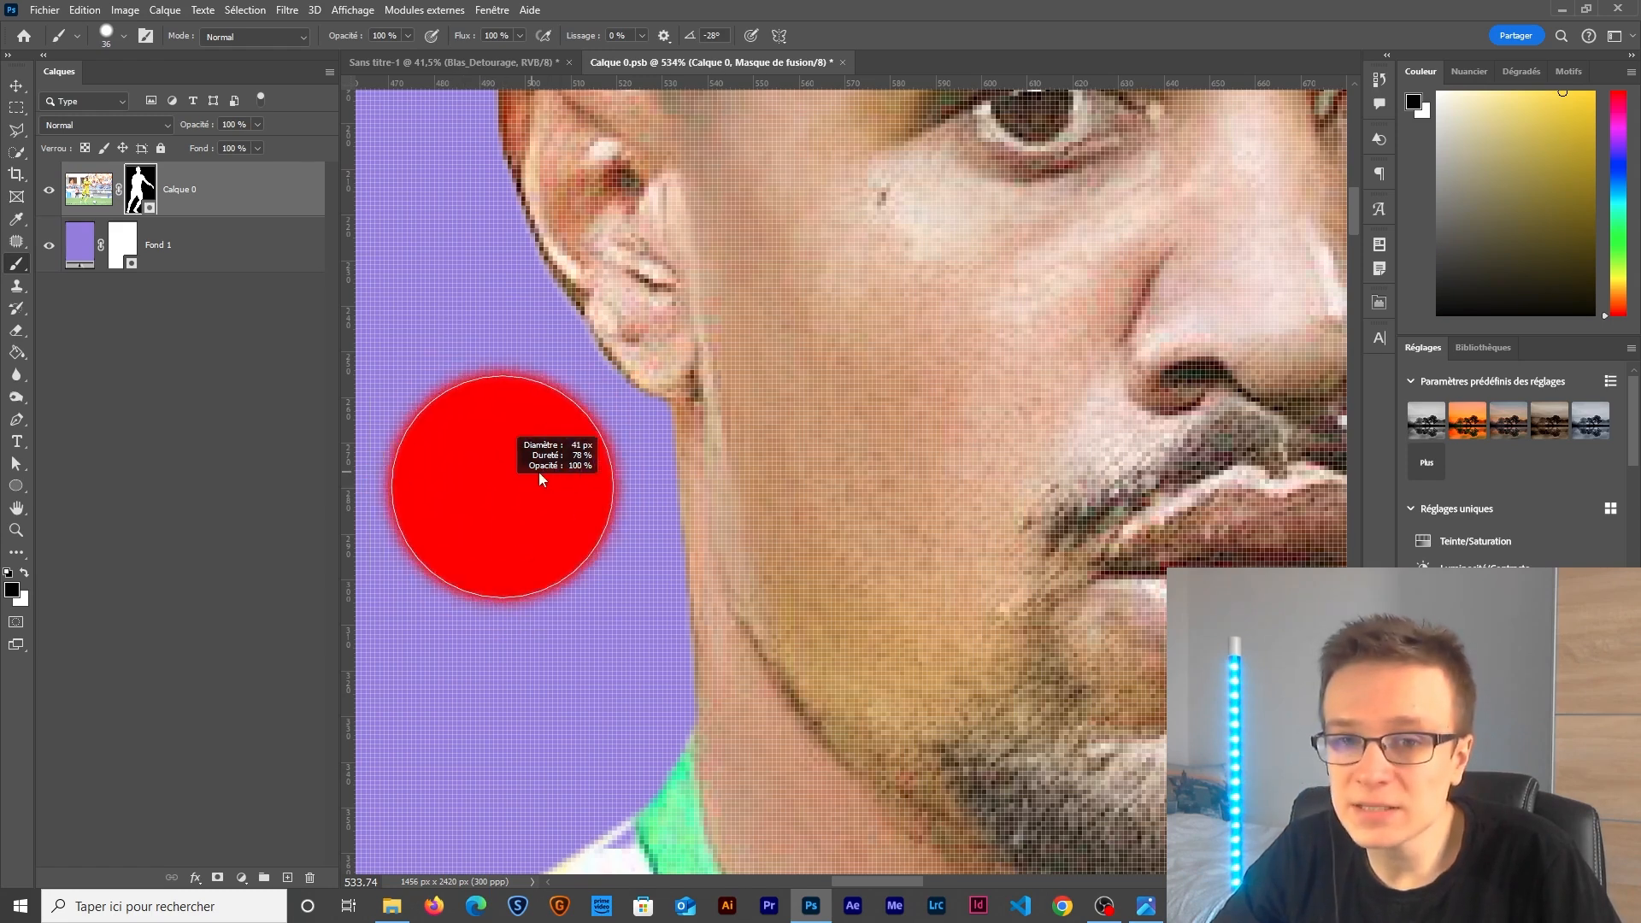
pyautogui.keyDown('alt'); pyautogui.rightClick(481, 468); pyautogui.keyUp('alt')
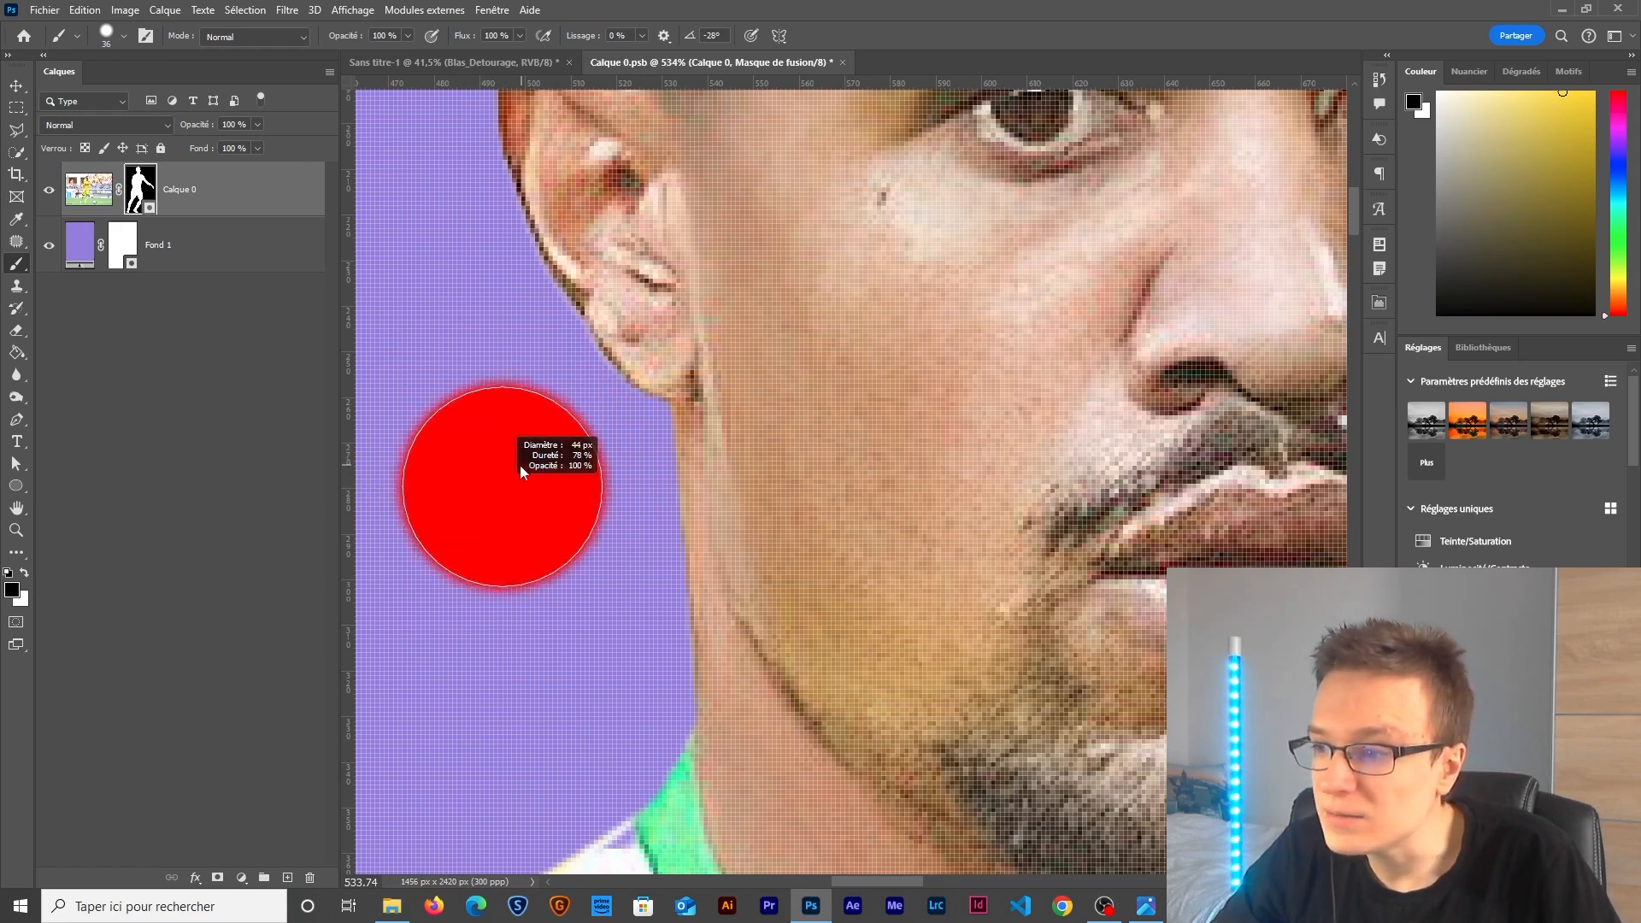
pyautogui.keyDown('alt'); pyautogui.rightClick(521, 492); pyautogui.keyUp('alt')
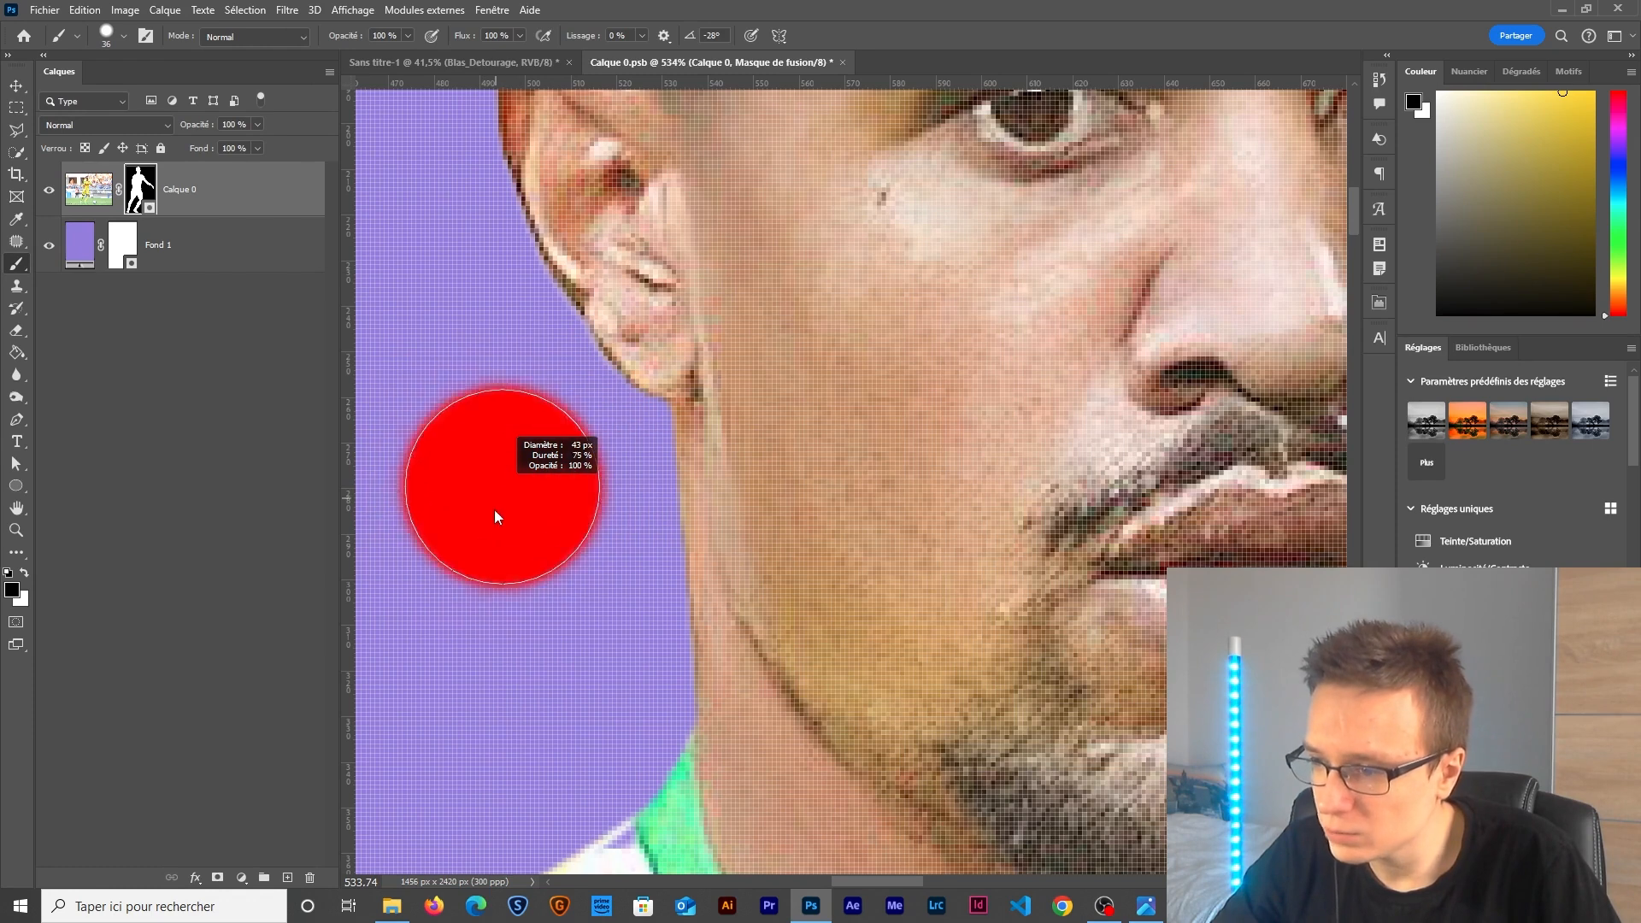
pyautogui.keyDown('alt'); pyautogui.rightClick(511, 545); pyautogui.keyUp('alt')
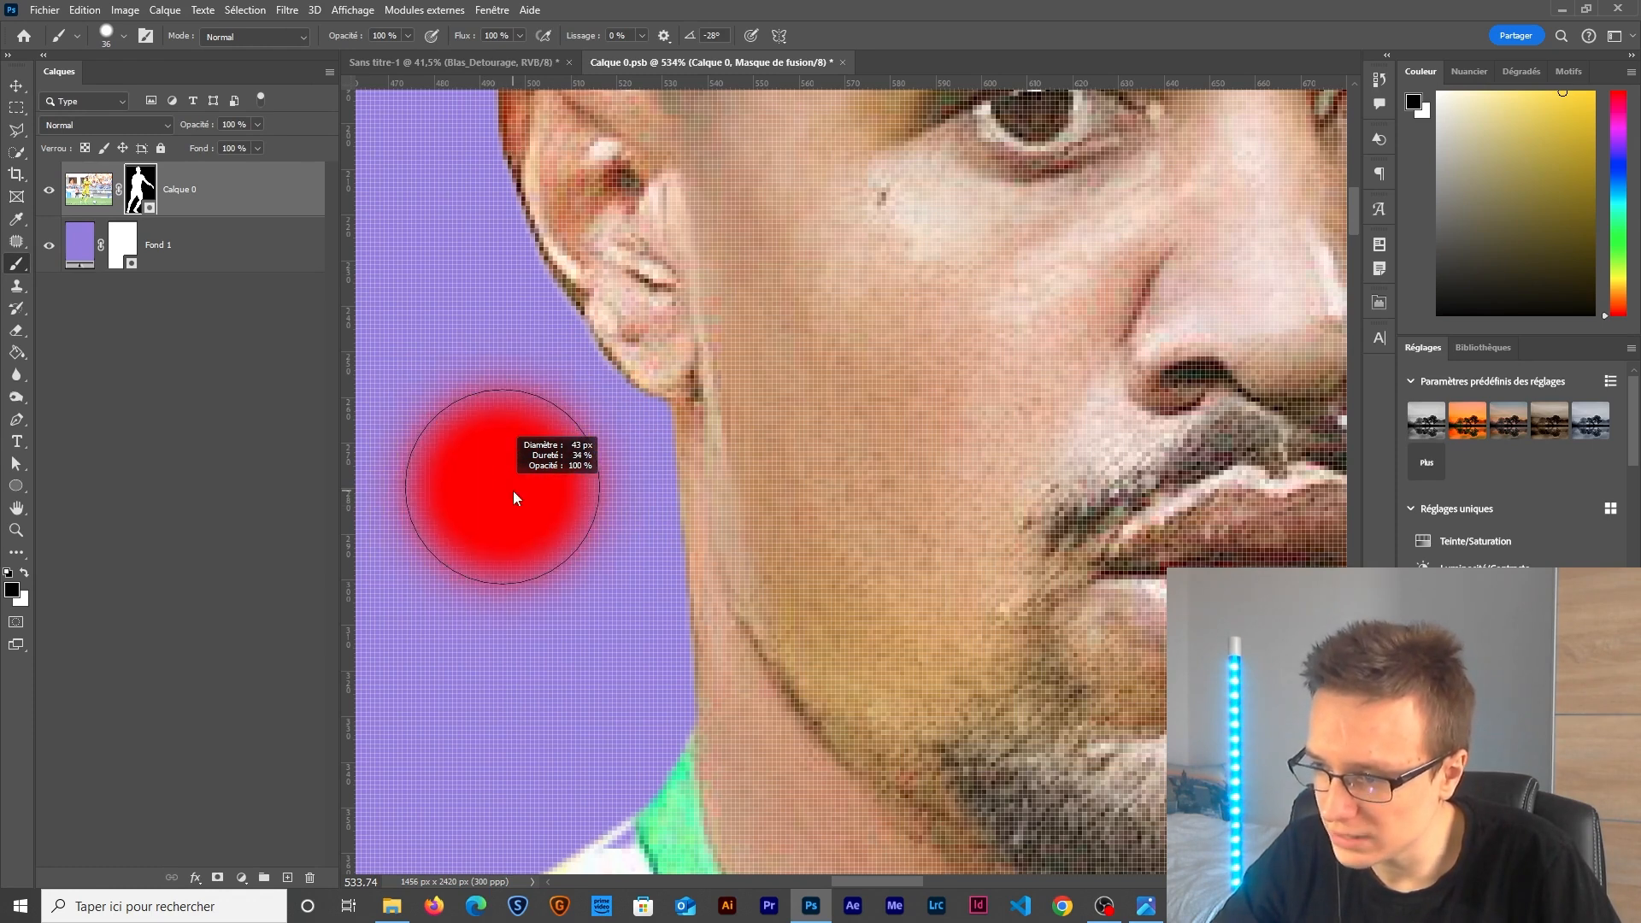
pyautogui.keyDown('alt'); pyautogui.rightClick(512, 530); pyautogui.keyUp('alt')
# Trim the outer contour of the ear down to the lobe on the mask with a 7 px black brush.
pyautogui.scroll(2, 597, 432)
pyautogui.keyDown('alt'); pyautogui.rightClick(571, 432); pyautogui.keyUp('alt')
pyautogui.moveTo(571, 432); pyautogui.dragTo(641, 708)
pyautogui.keyDown('alt'); pyautogui.rightClick(614, 653); pyautogui.keyUp('alt')
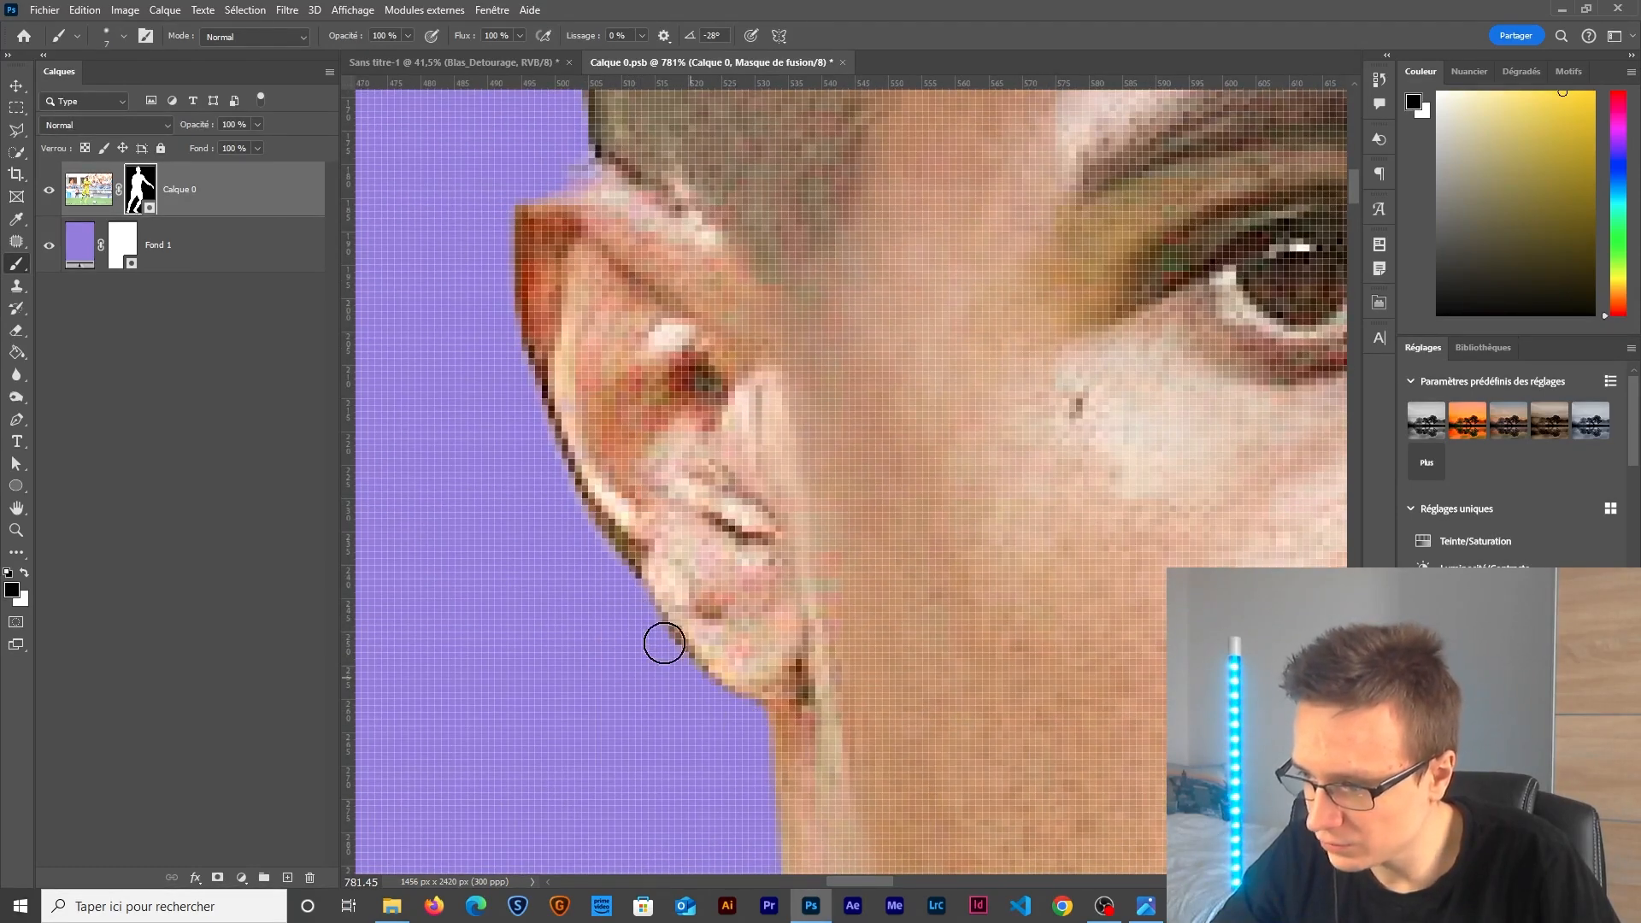
# Paint black over the narrow ear sliver on the far side of the face to smooth the contour beside the eye.
pyautogui.scroll(-7, 509, 374)
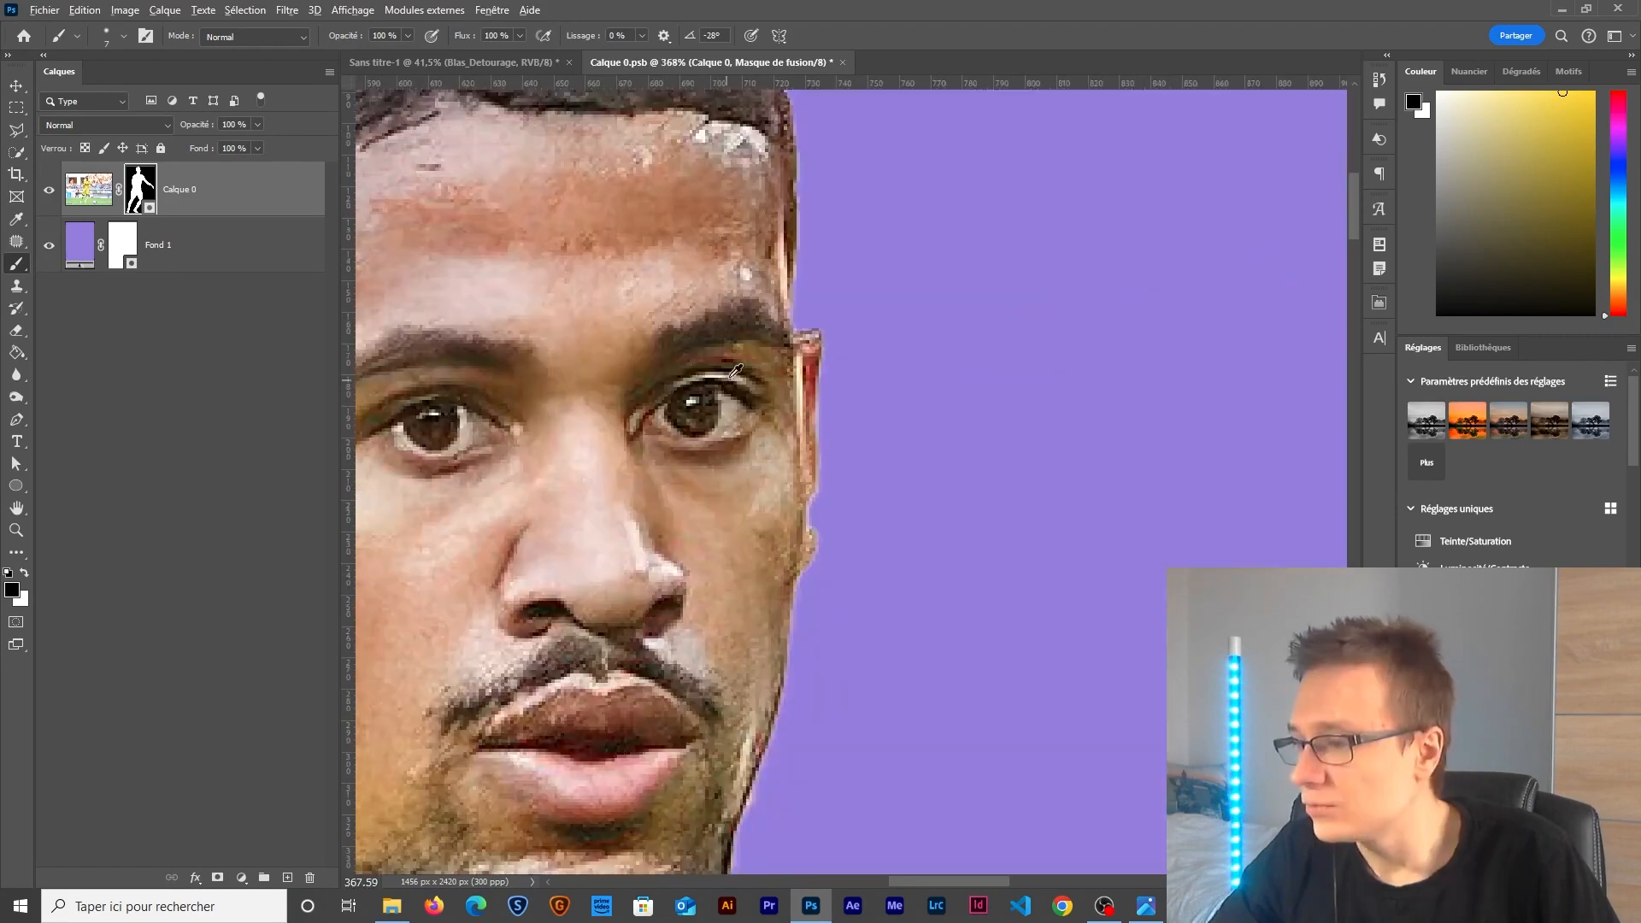
pyautogui.scroll(7, 815, 334)
pyautogui.moveTo(874, 296); pyautogui.dragTo(895, 315)
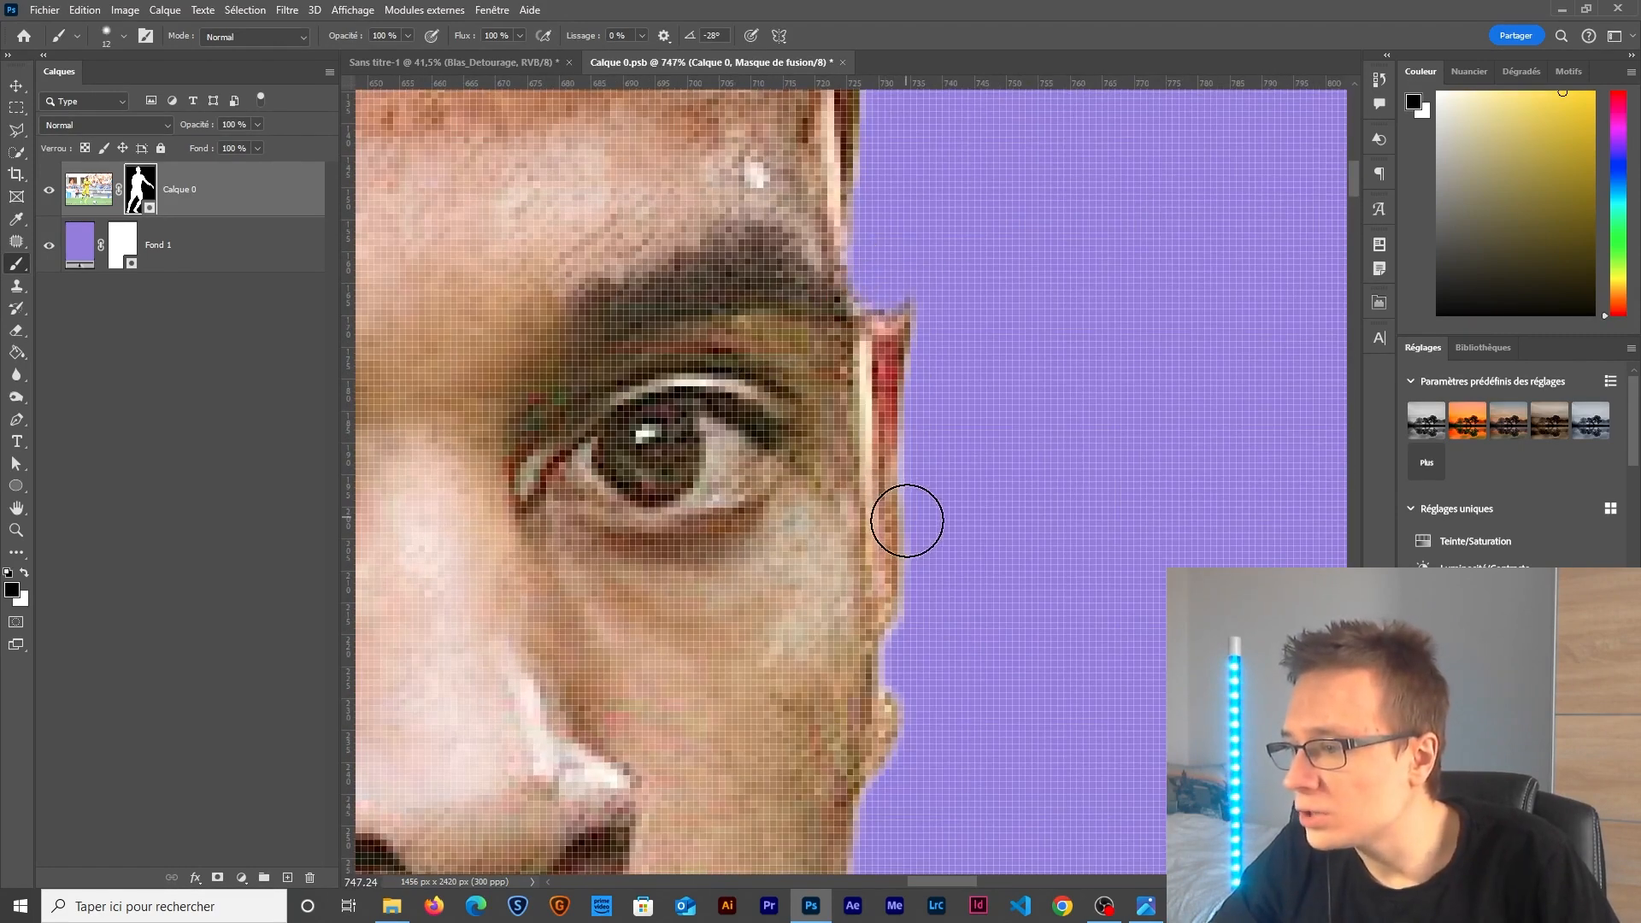
pyautogui.moveTo(907, 521); pyautogui.dragTo(890, 308)
pyautogui.scroll(-3, 890, 308)
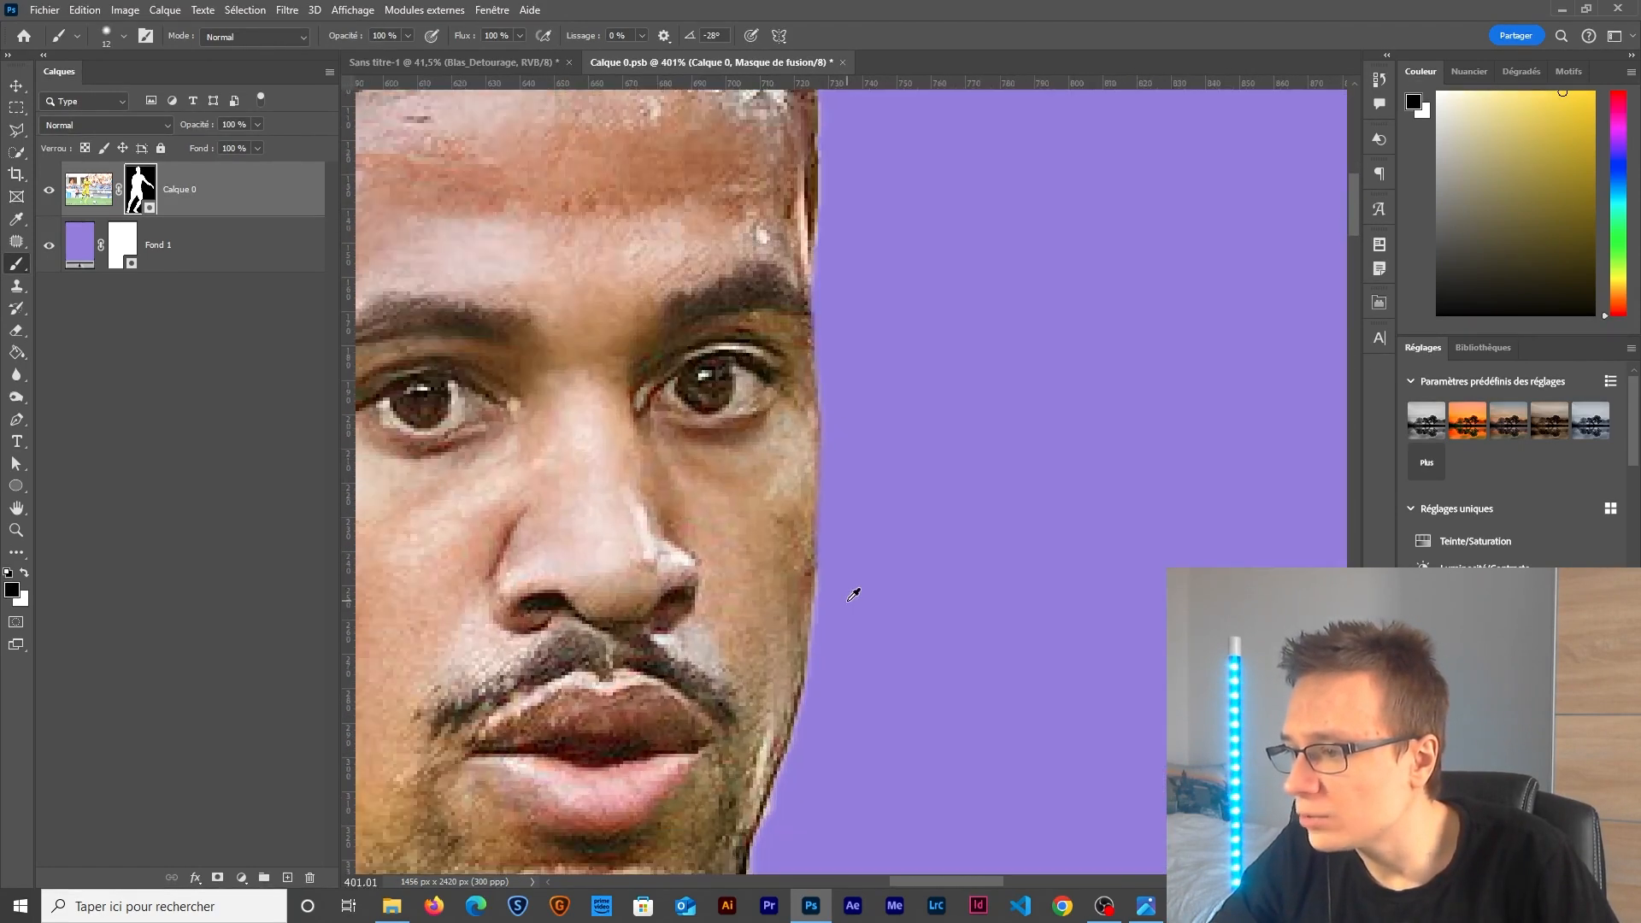
# Paint black on the mask along the side of the head just above the ear to clean up the hair contour.
pyautogui.scroll(-4, 846, 539)
pyautogui.scroll(5, 570, 571)
pyautogui.moveTo(571, 660); pyautogui.dragTo(536, 554)
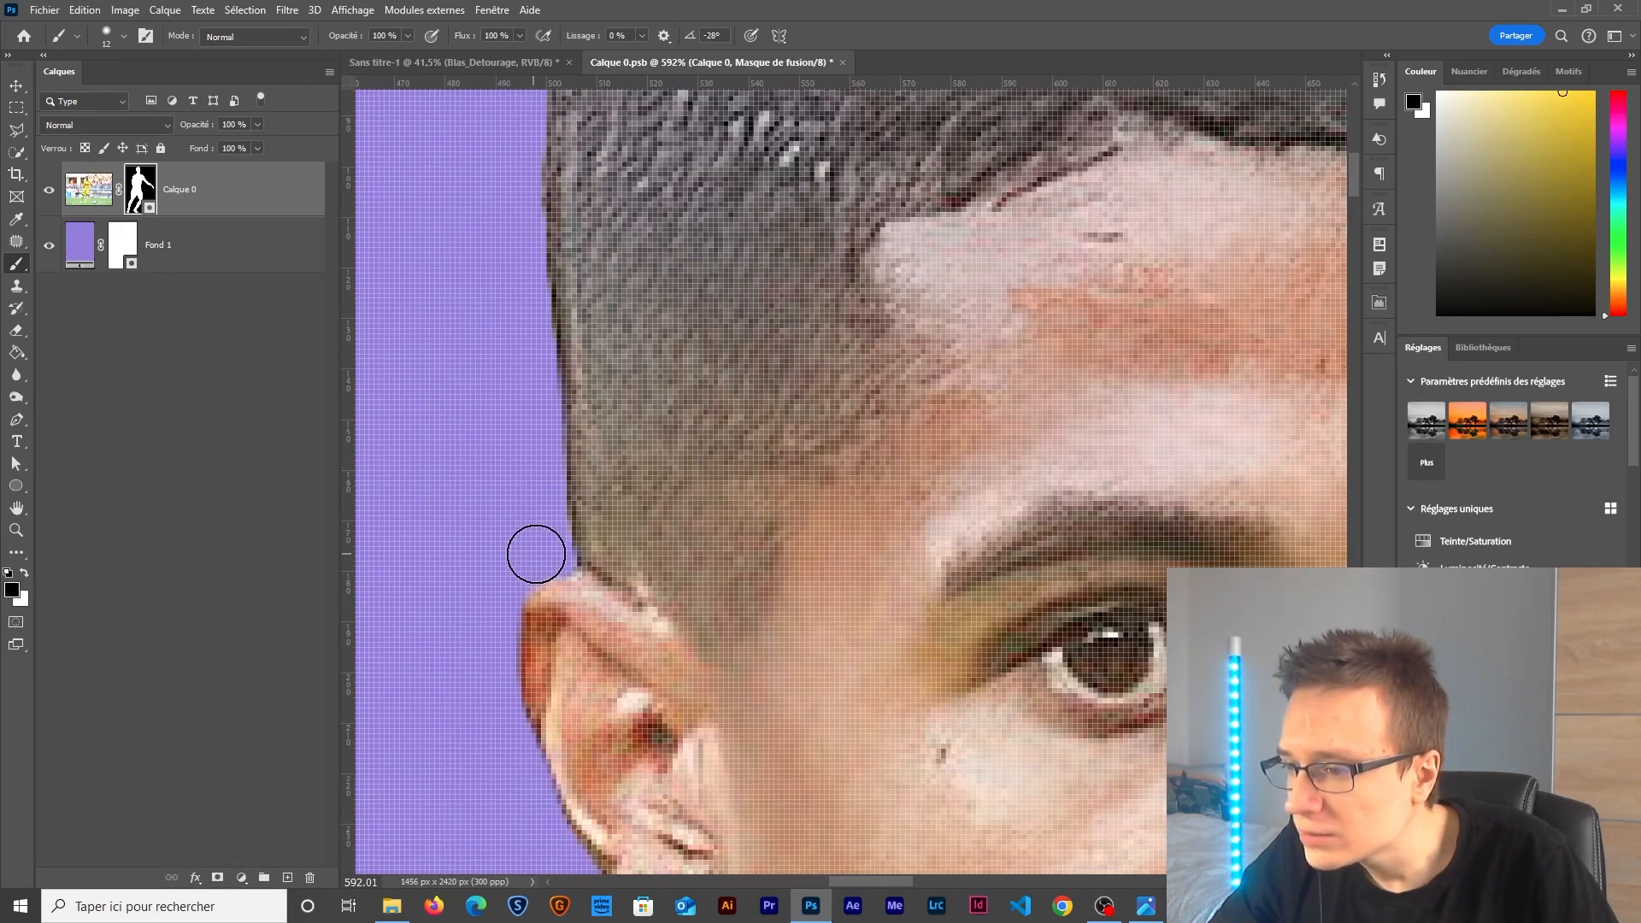
pyautogui.scroll(-4, 587, 500)
pyautogui.scroll(4, 683, 504)
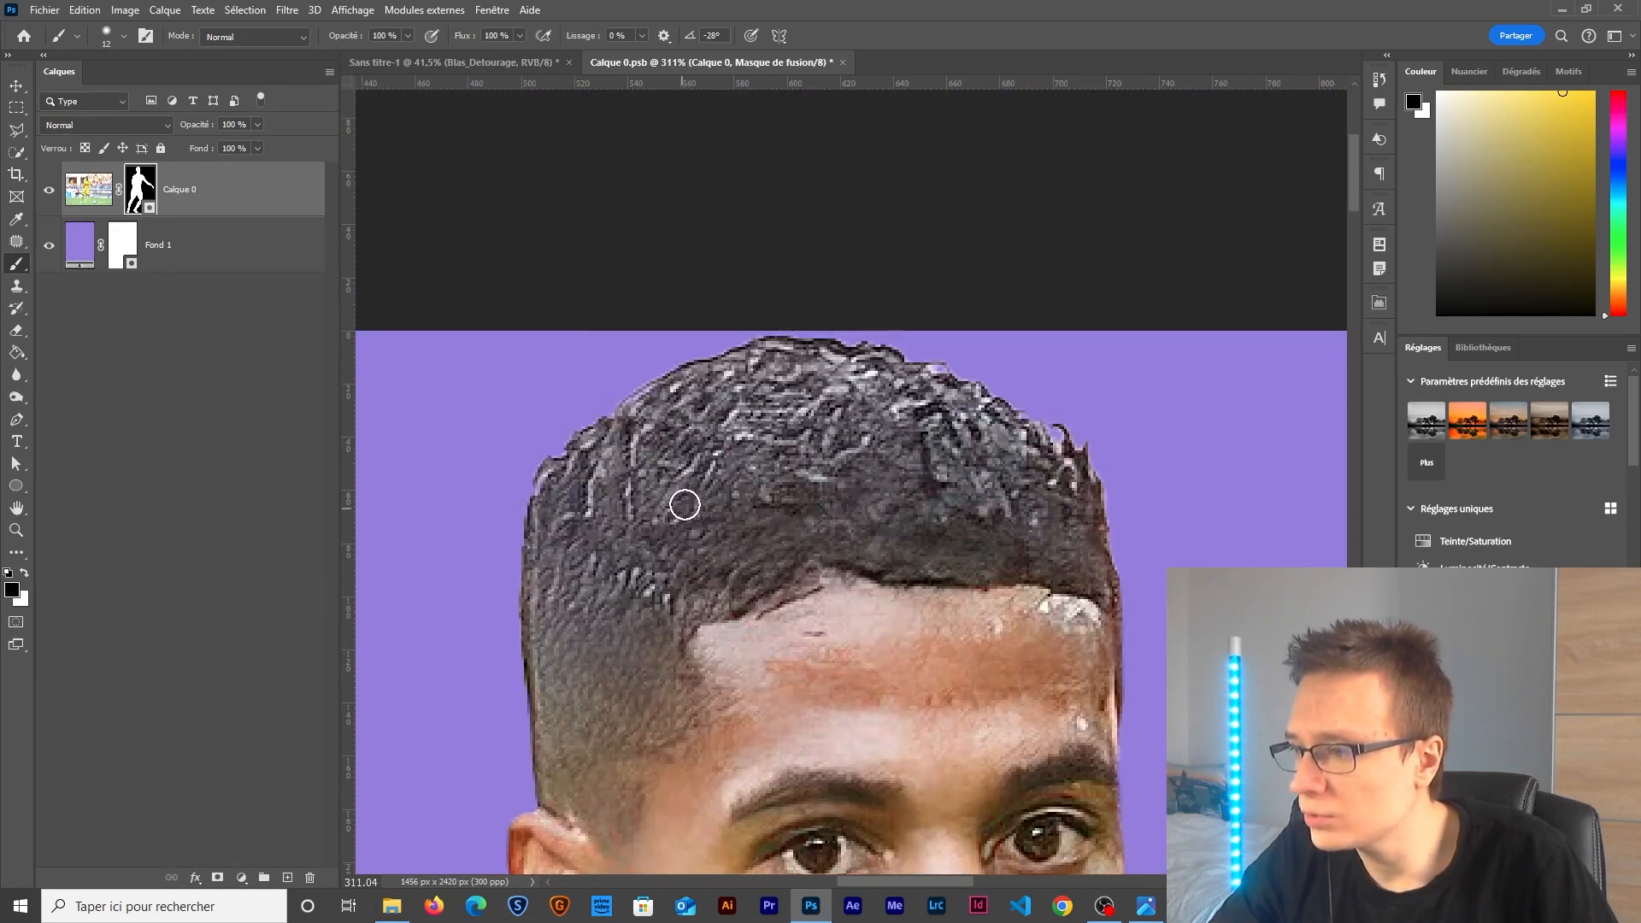
# Trim the hair contour over the top of the head on the mask with a 17 px black brush.
pyautogui.press(']')
pyautogui.moveTo(510, 464); pyautogui.dragTo(580, 427)
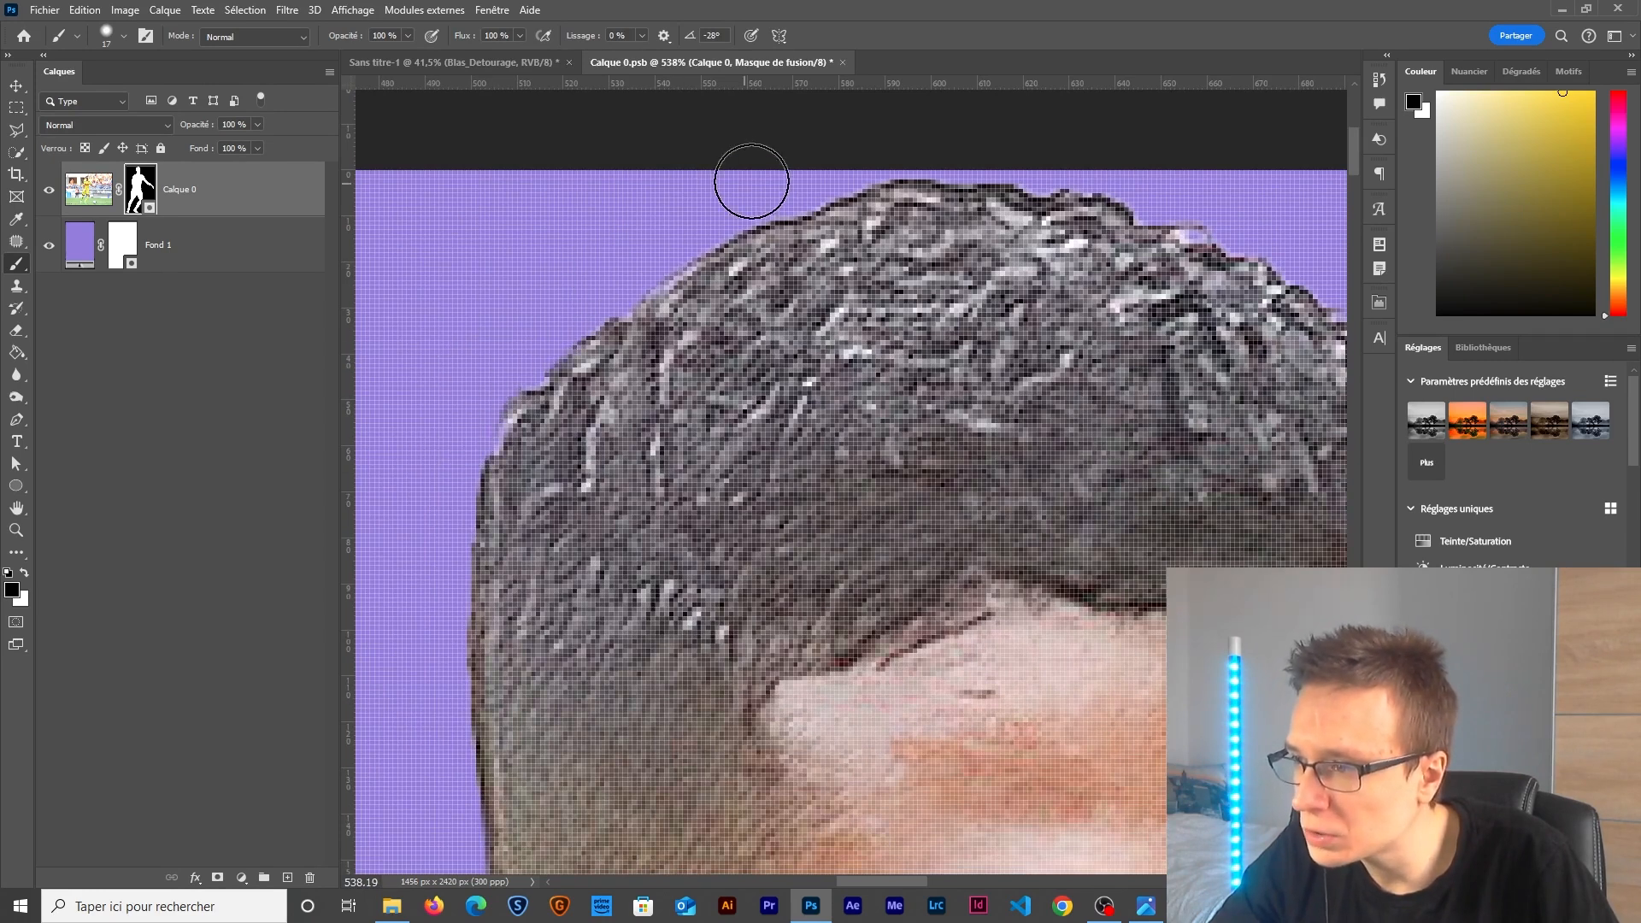
pyautogui.moveTo(989, 154); pyautogui.dragTo(509, 382)
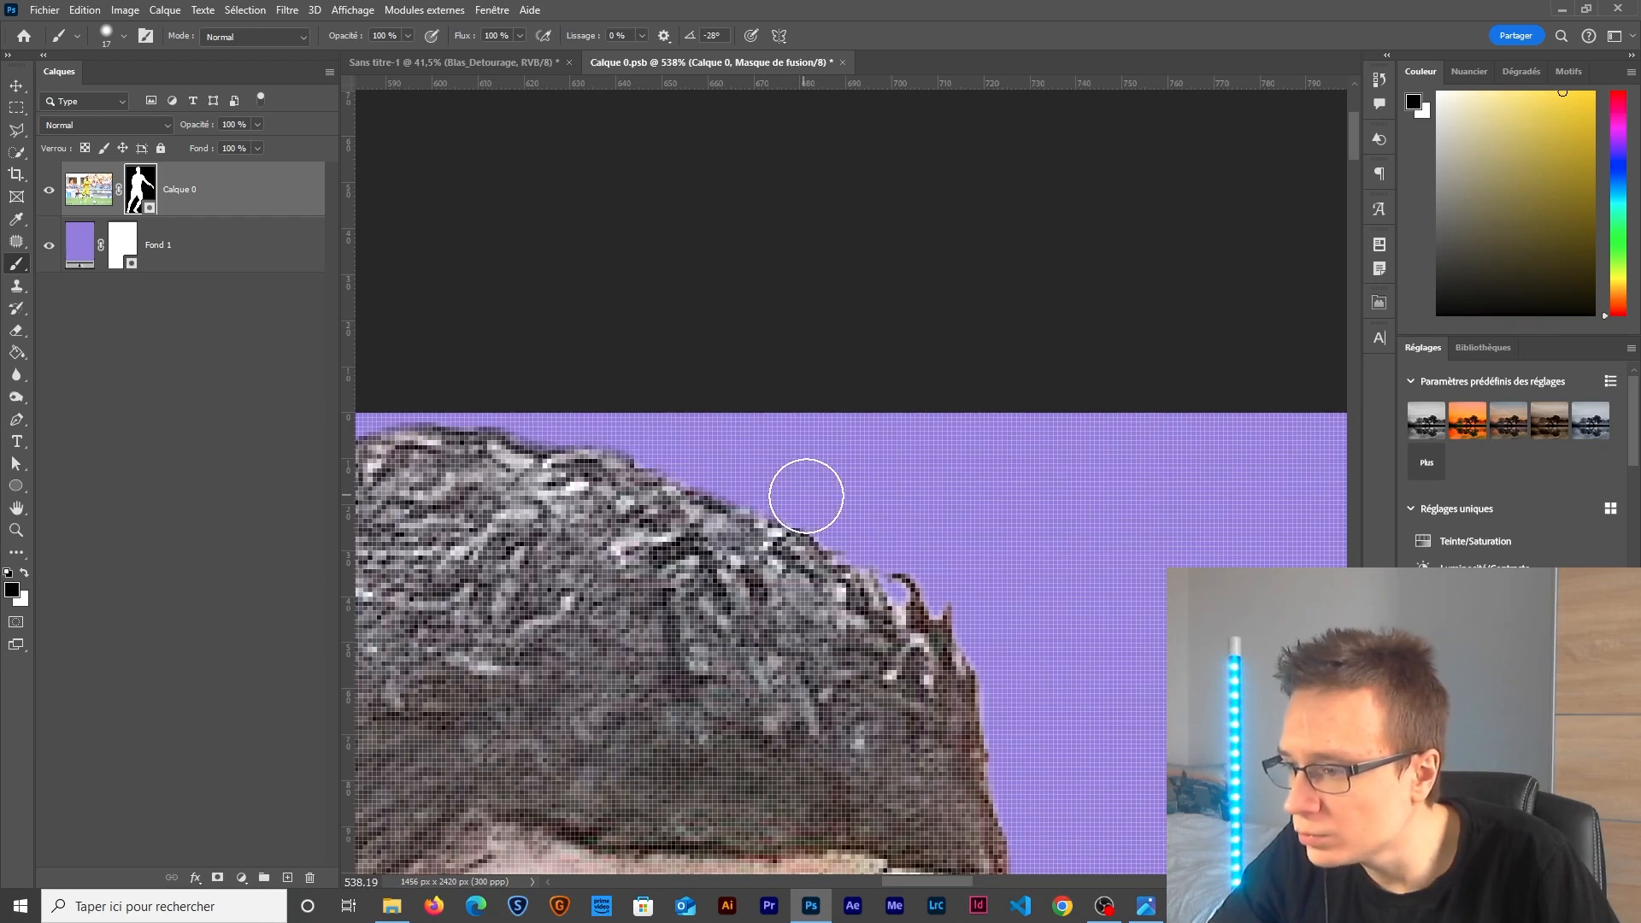
# Hide the purple Fond 1 layer and duplicate the Calque 0 player layer.
pyautogui.scroll(-5, 726, 673)
pyautogui.scroll(-5, 725, 673)
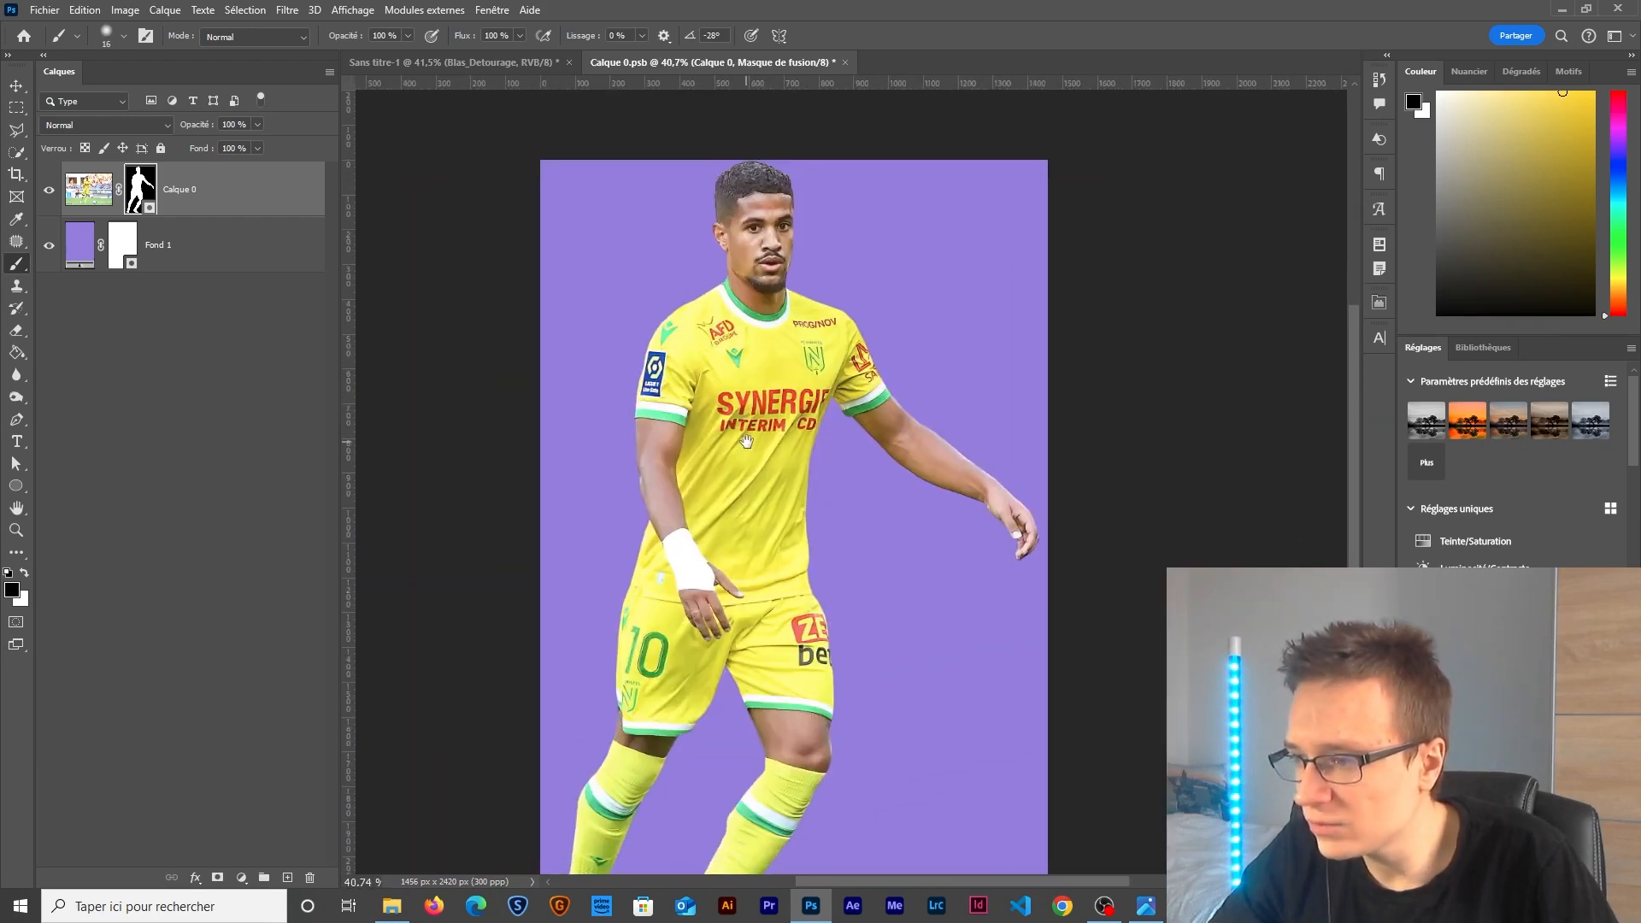
pyautogui.moveTo(714, 506); pyautogui.dragTo(702, 401)
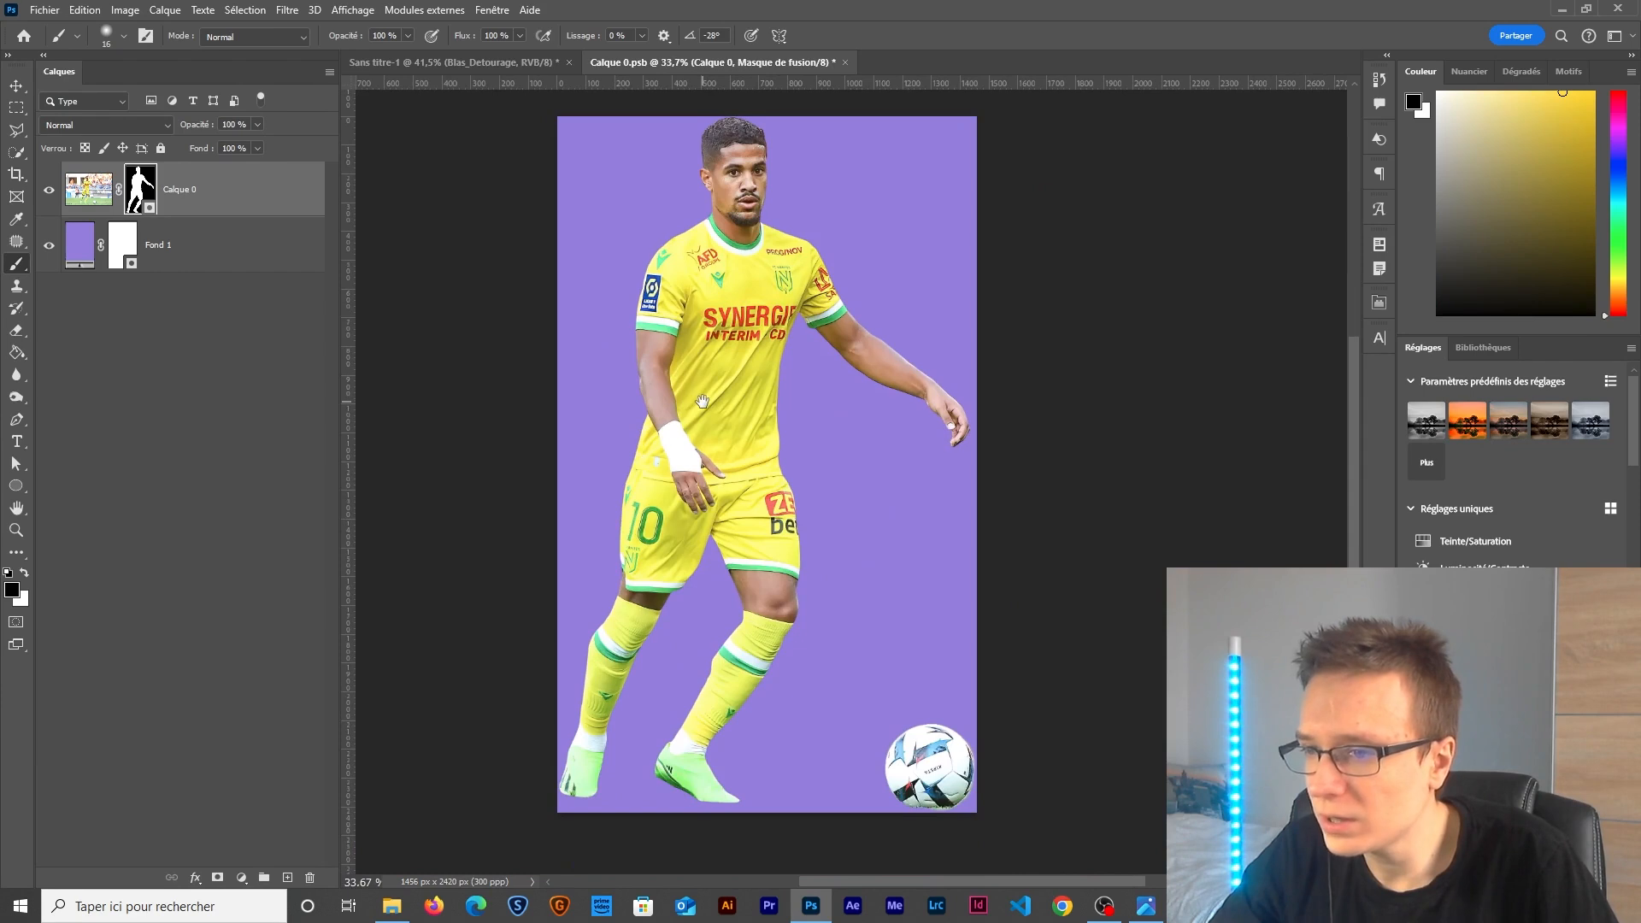
pyautogui.click(49, 247)
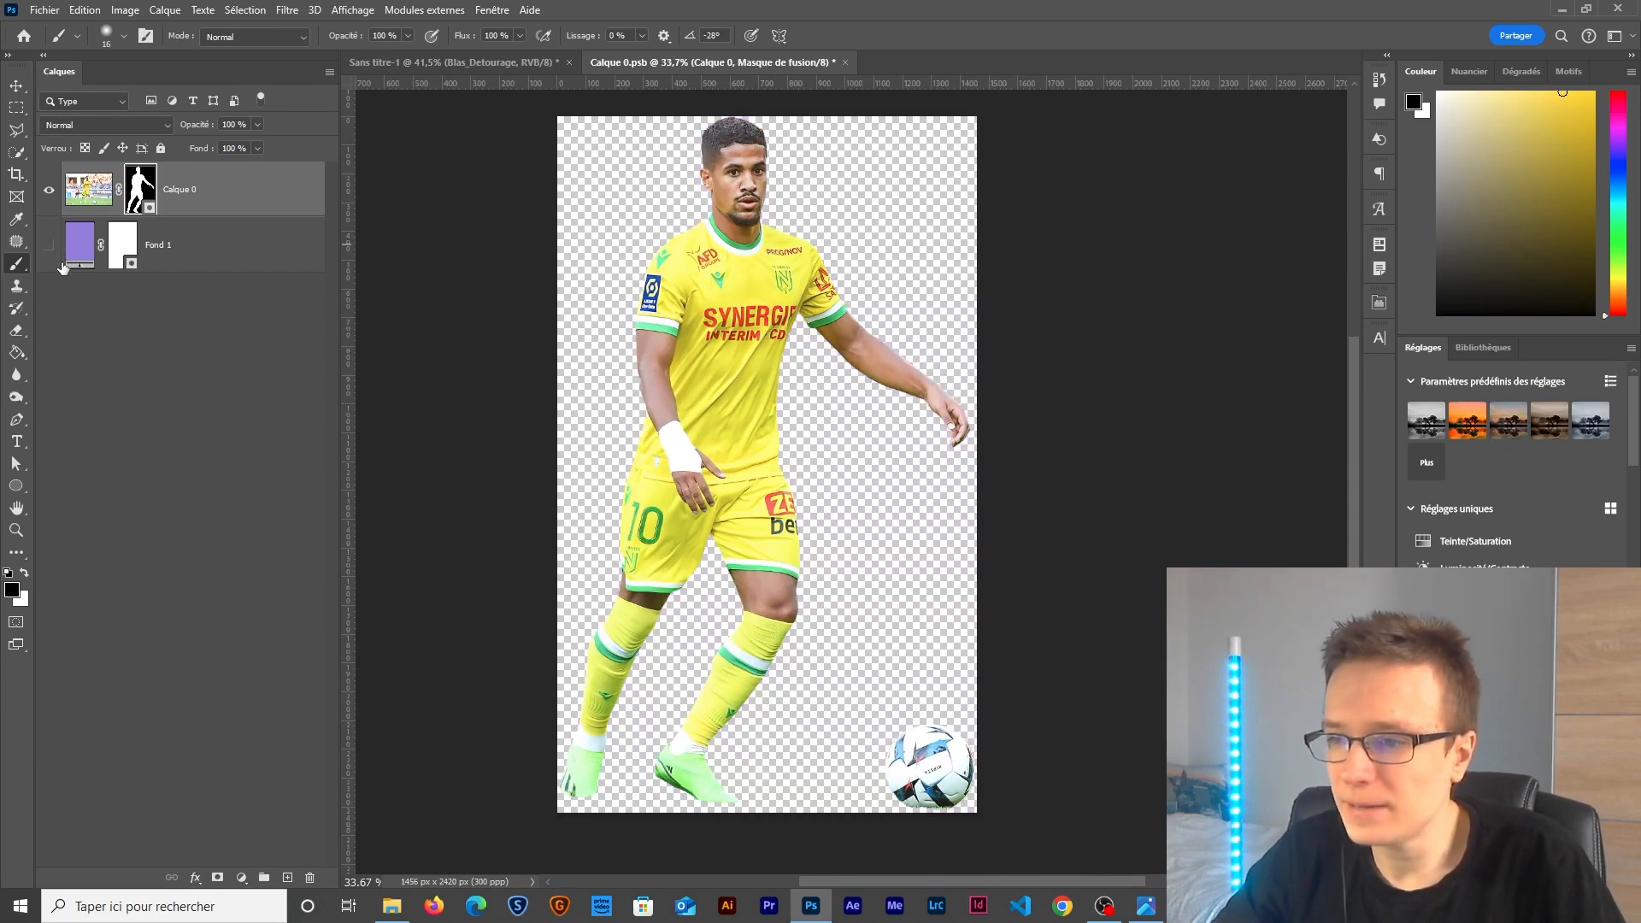
pyautogui.scroll(2, 786, 637)
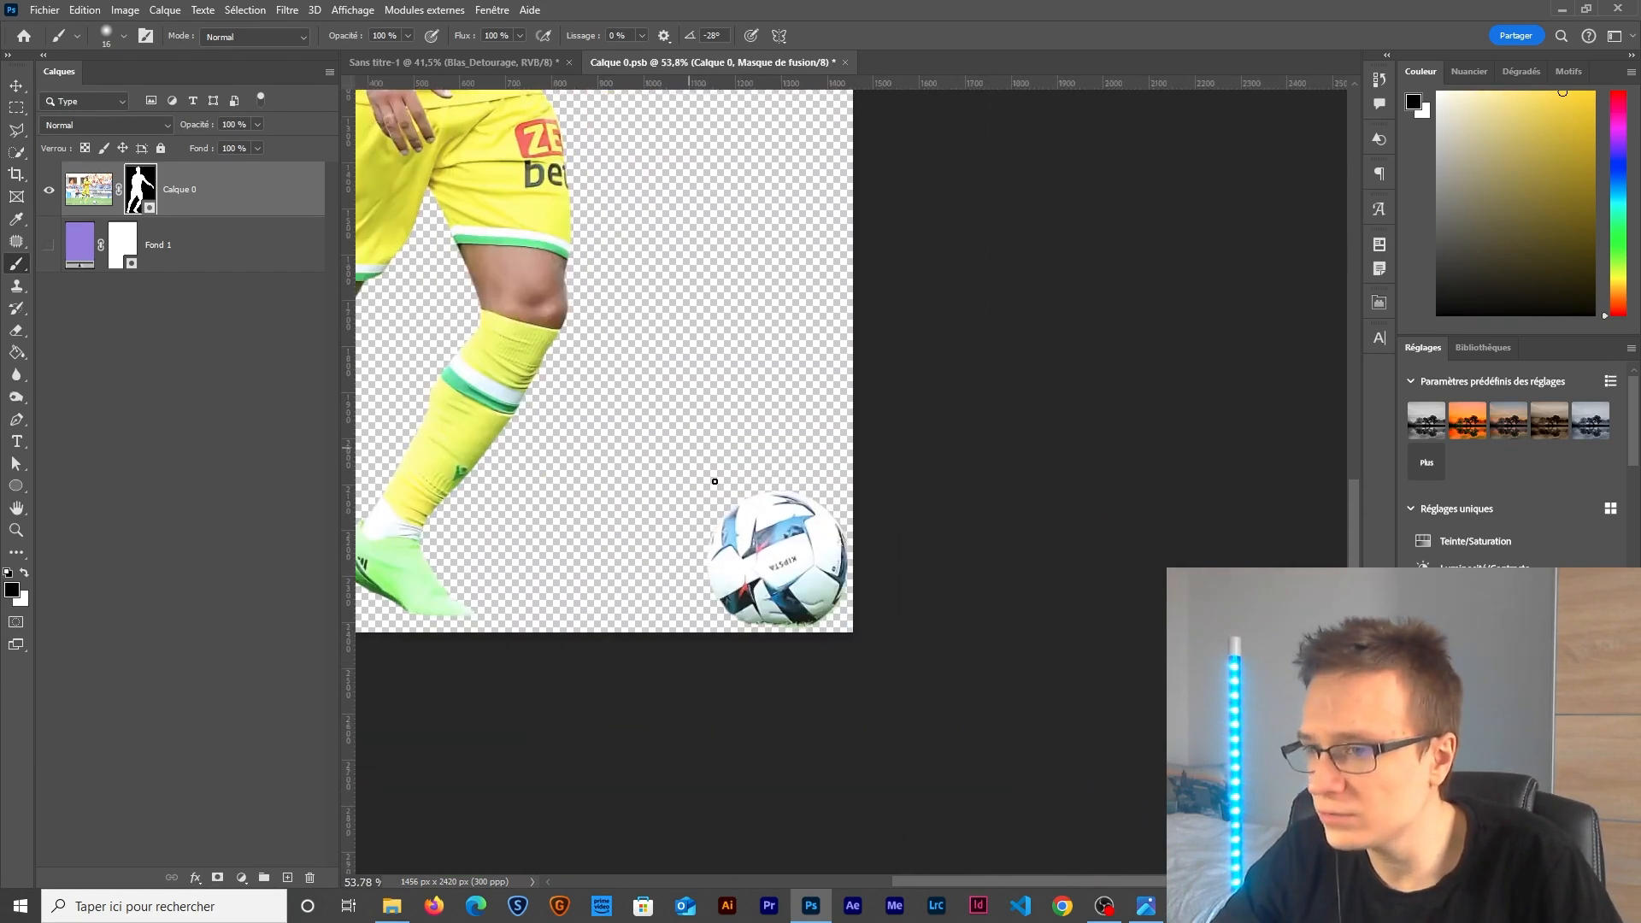
pyautogui.click(89, 203)
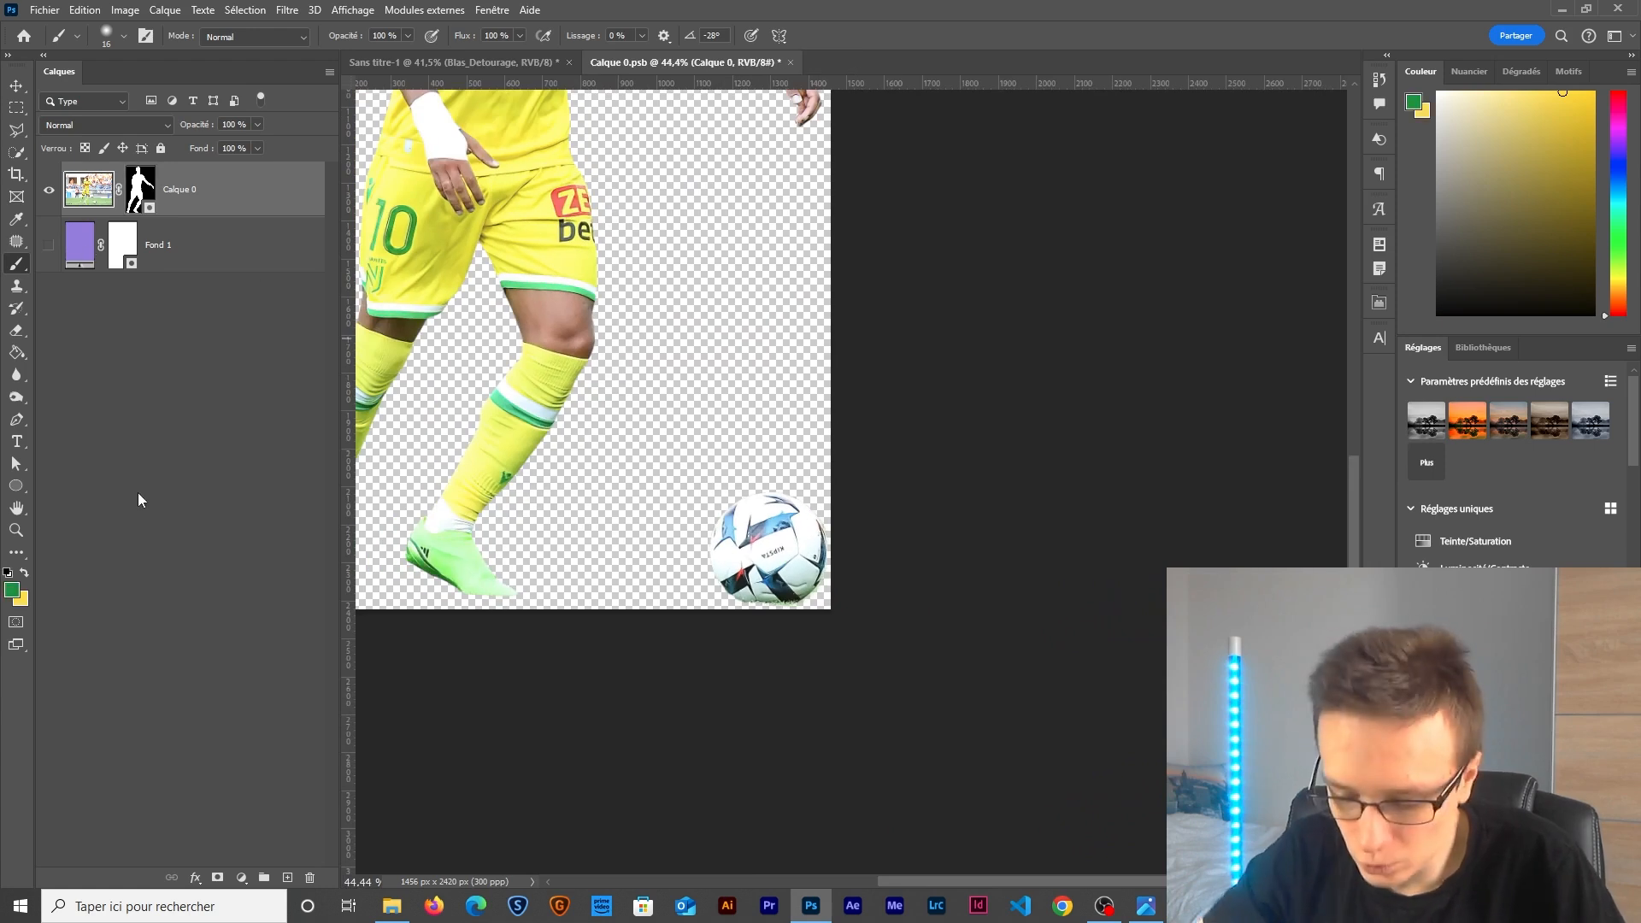
pyautogui.hotkey('ctrl', 'j')
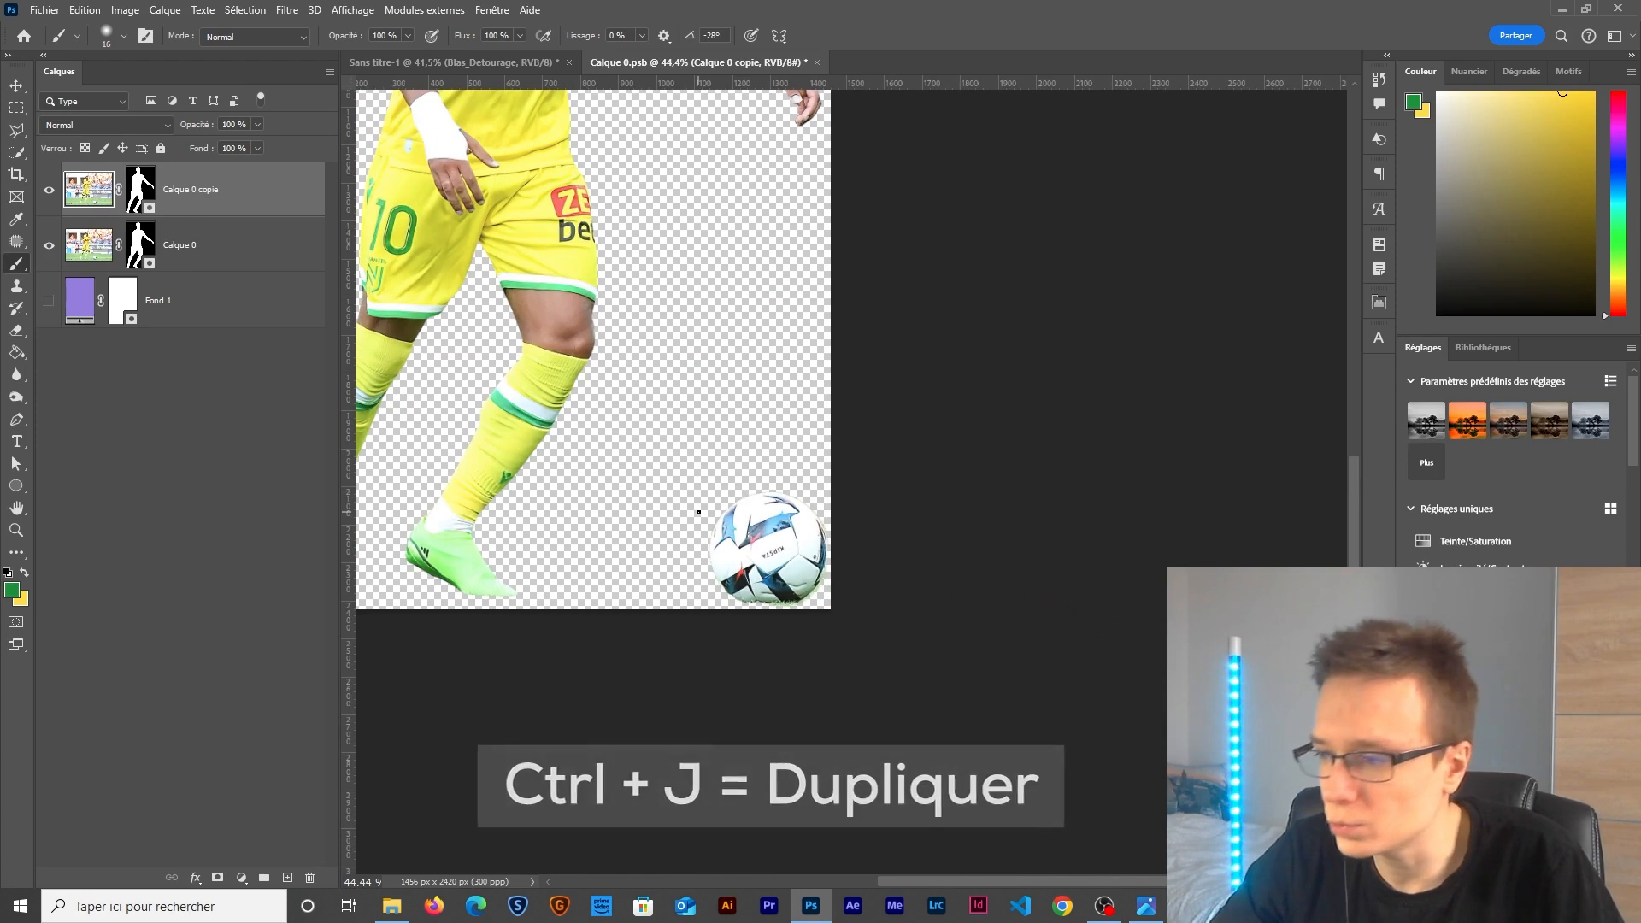
# Hide the duplicate layer and paint the ball out of Calque 0's mask in black with a 243 px brush.
pyautogui.scroll(5, 698, 512)
pyautogui.click(49, 189)
pyautogui.click(137, 248)
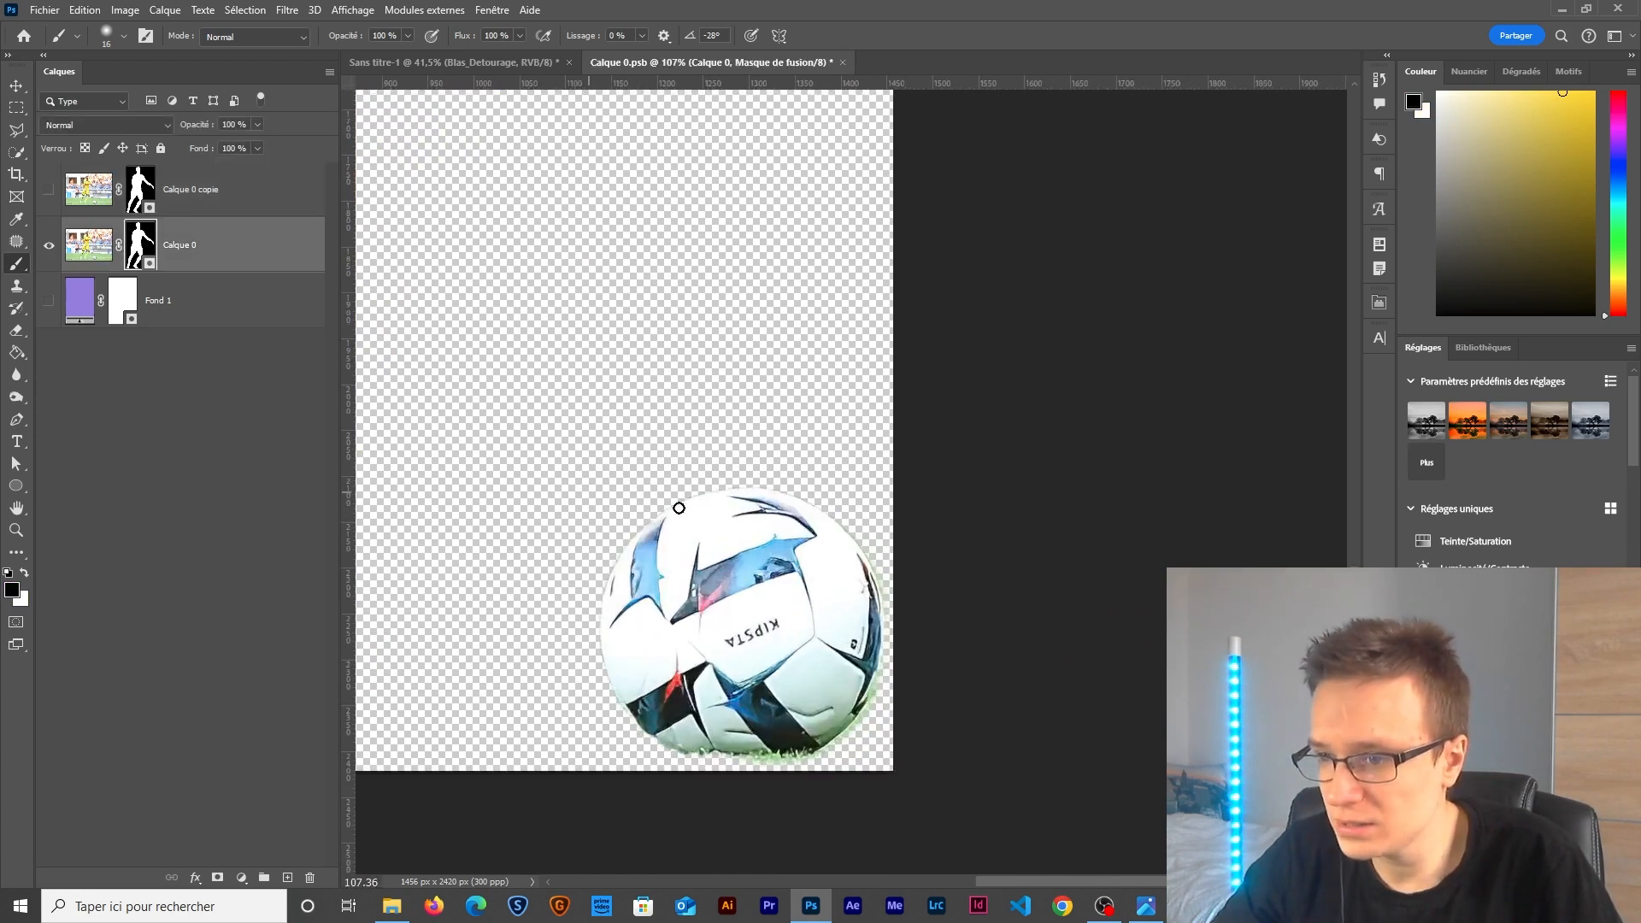
pyautogui.moveTo(623, 458)
pyautogui.mouseDown()
pyautogui.moveTo(813, 528)
pyautogui.moveTo(824, 726)
pyautogui.mouseUp()
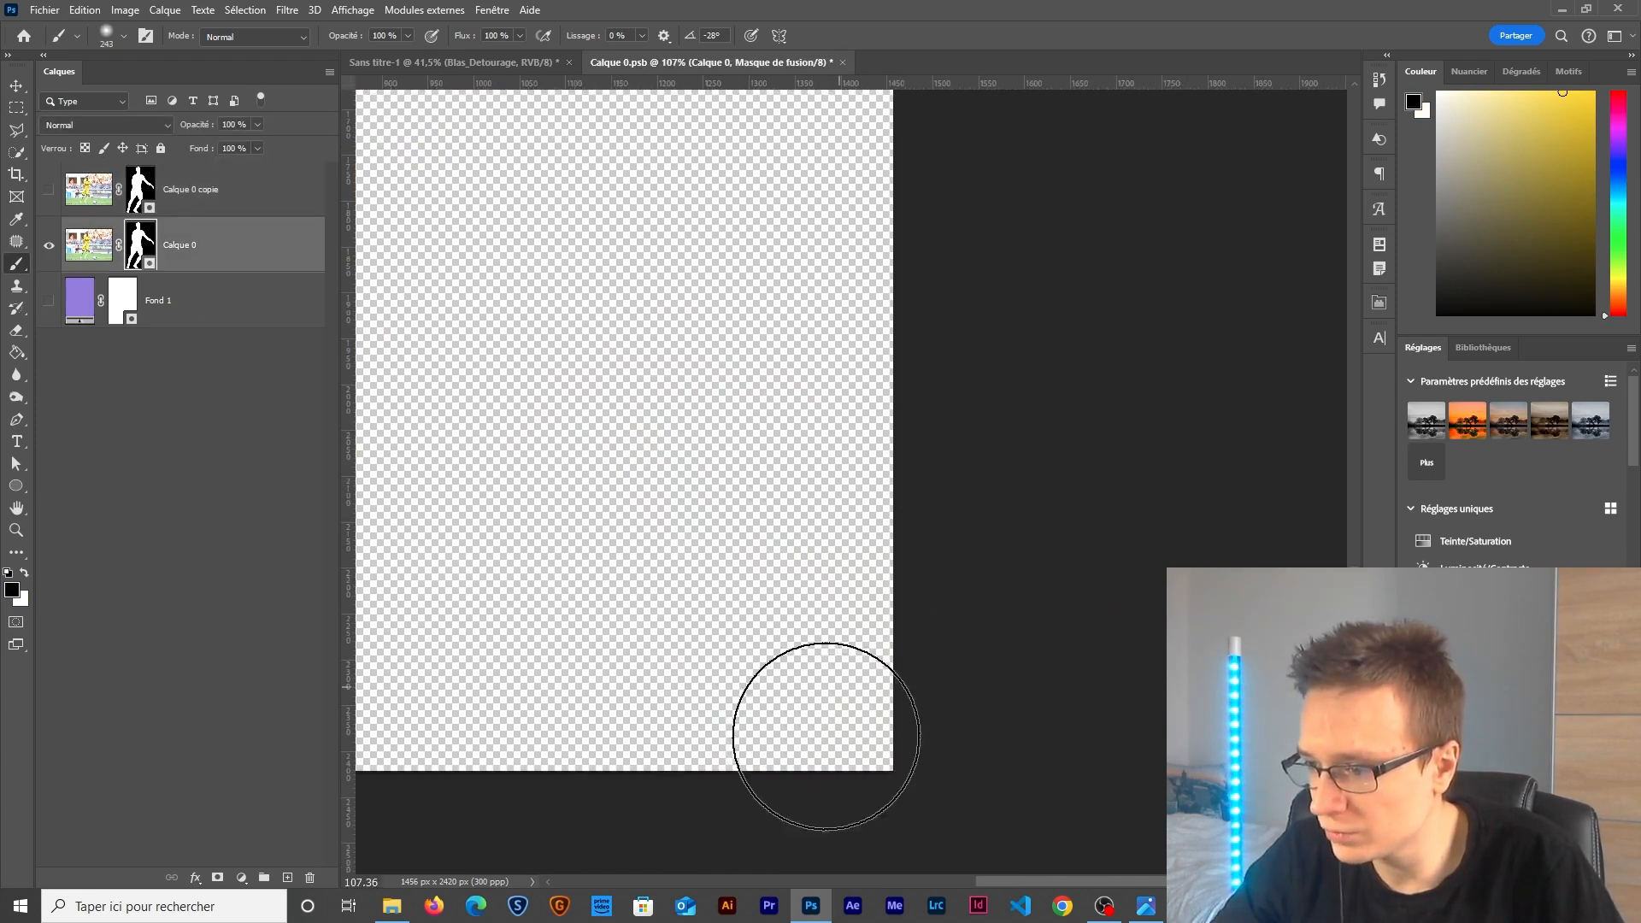
# Show only the Calque 0 copie layer and paint its mask black over the whole player, leaving just the ball, using a brush up to 426 px.
pyautogui.click(48, 189)
pyautogui.click(140, 189)
pyautogui.scroll(-3, 804, 590)
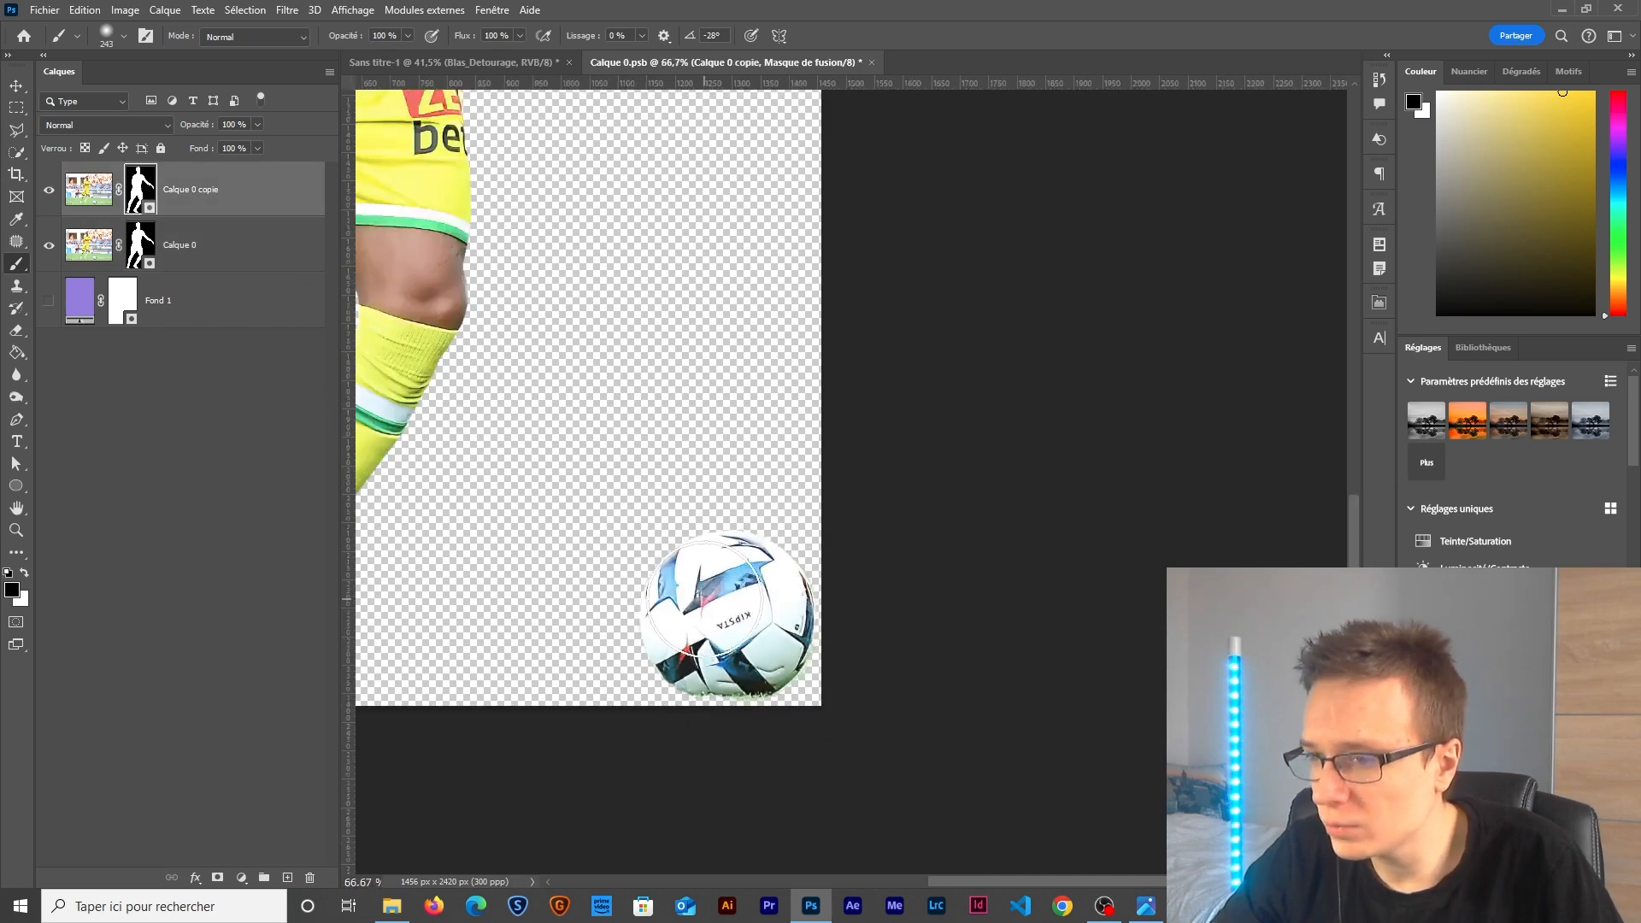
pyautogui.scroll(2, 710, 591)
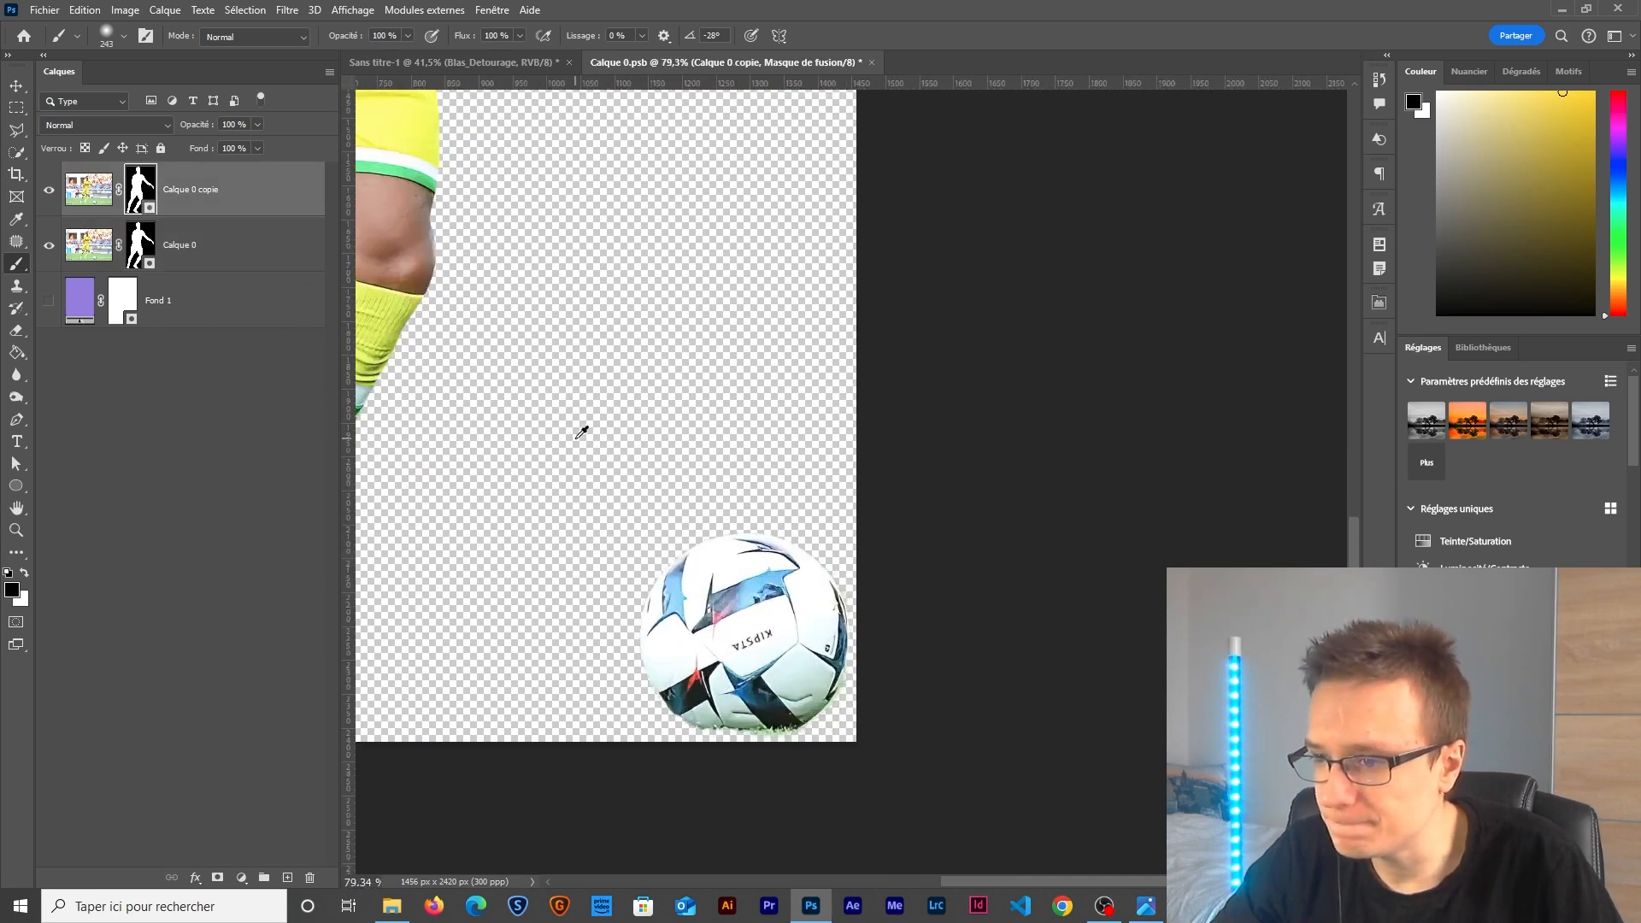
pyautogui.scroll(-3, 579, 428)
pyautogui.scroll(3, 659, 538)
pyautogui.moveTo(660, 538); pyautogui.dragTo(699, 550)
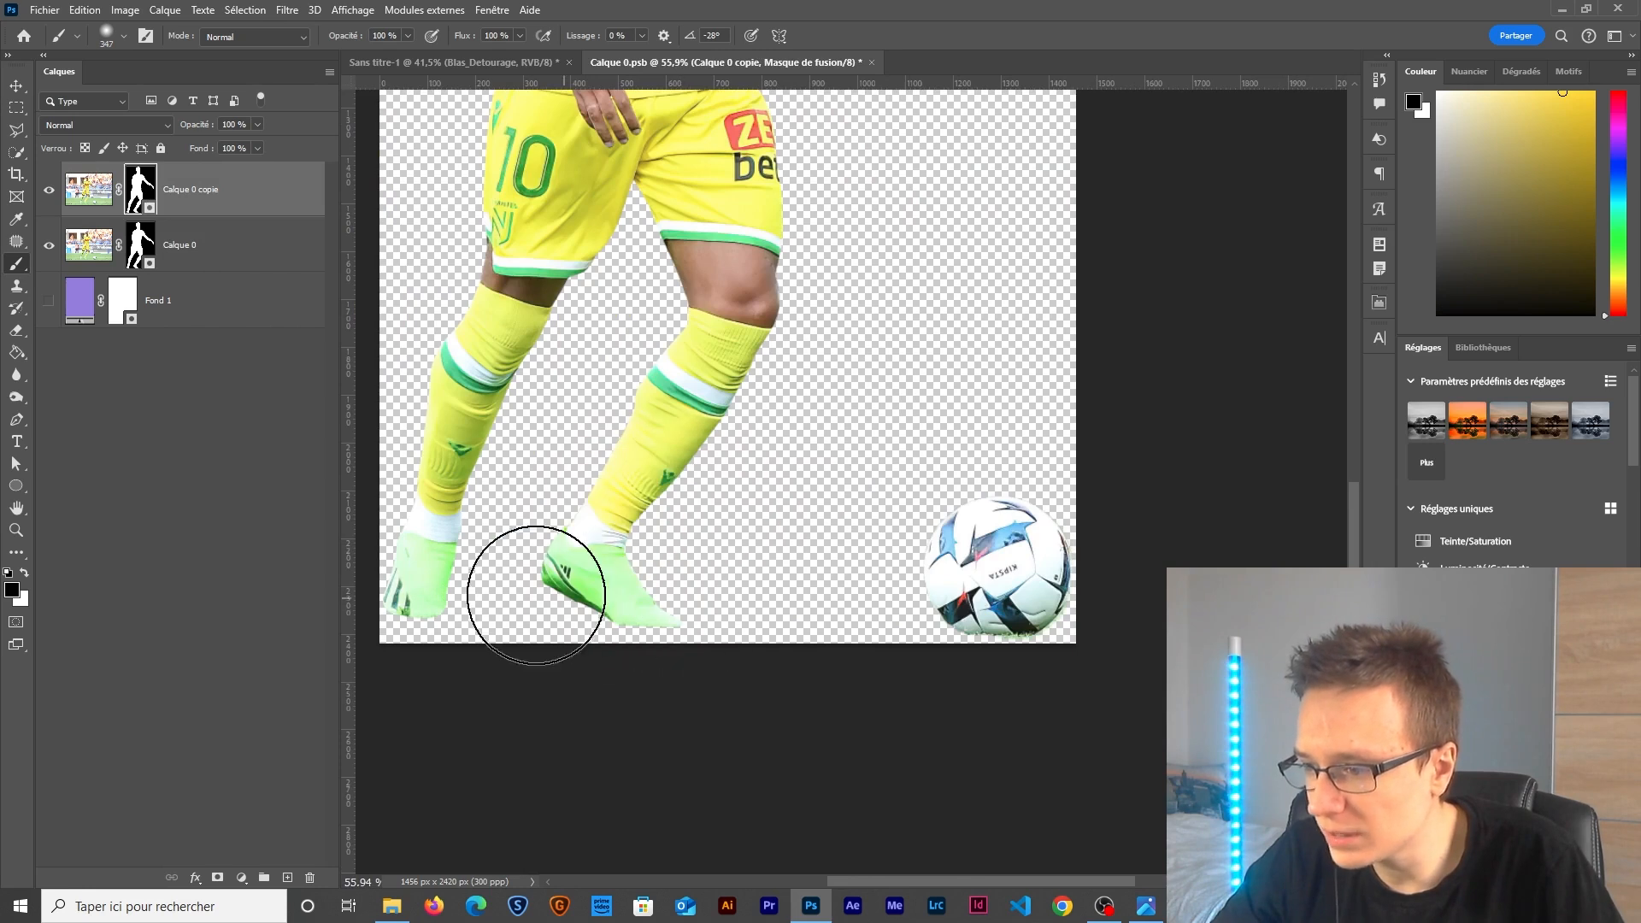
pyautogui.click(53, 245)
pyautogui.moveTo(652, 659)
pyautogui.mouseDown()
pyautogui.moveTo(631, 575)
pyautogui.moveTo(466, 496)
pyautogui.moveTo(649, 476)
pyautogui.moveTo(472, 407)
pyautogui.moveTo(611, 335)
pyautogui.moveTo(547, 271)
pyautogui.mouseUp()
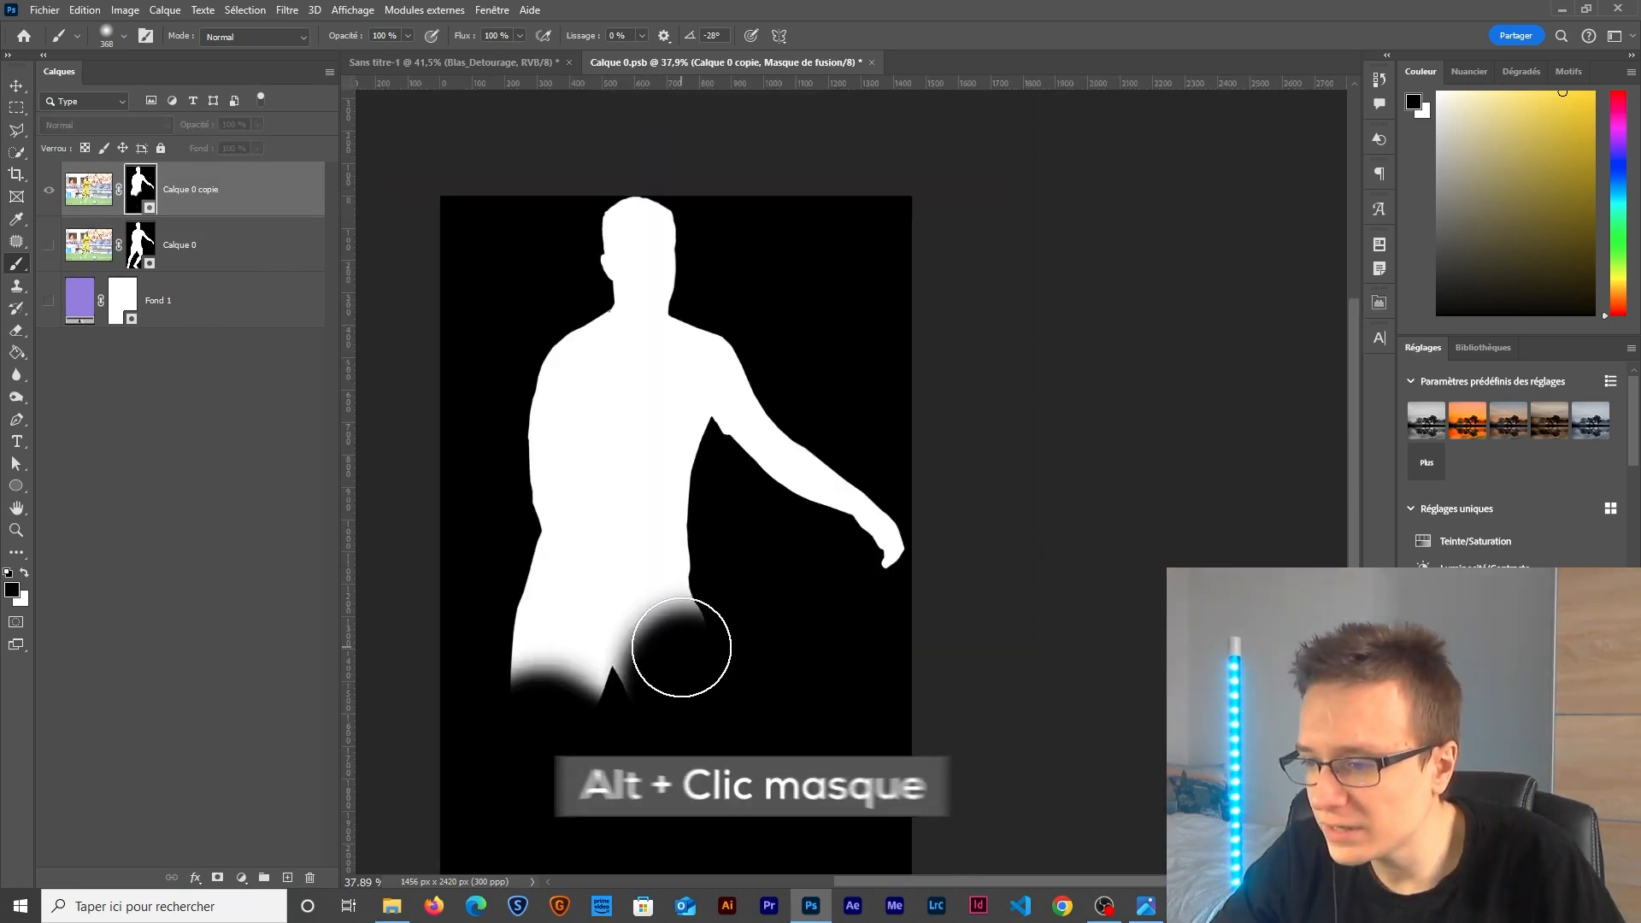
pyautogui.moveTo(677, 640)
pyautogui.mouseDown()
pyautogui.moveTo(488, 674)
pyautogui.moveTo(625, 630)
pyautogui.moveTo(435, 597)
pyautogui.moveTo(659, 586)
pyautogui.mouseUp()
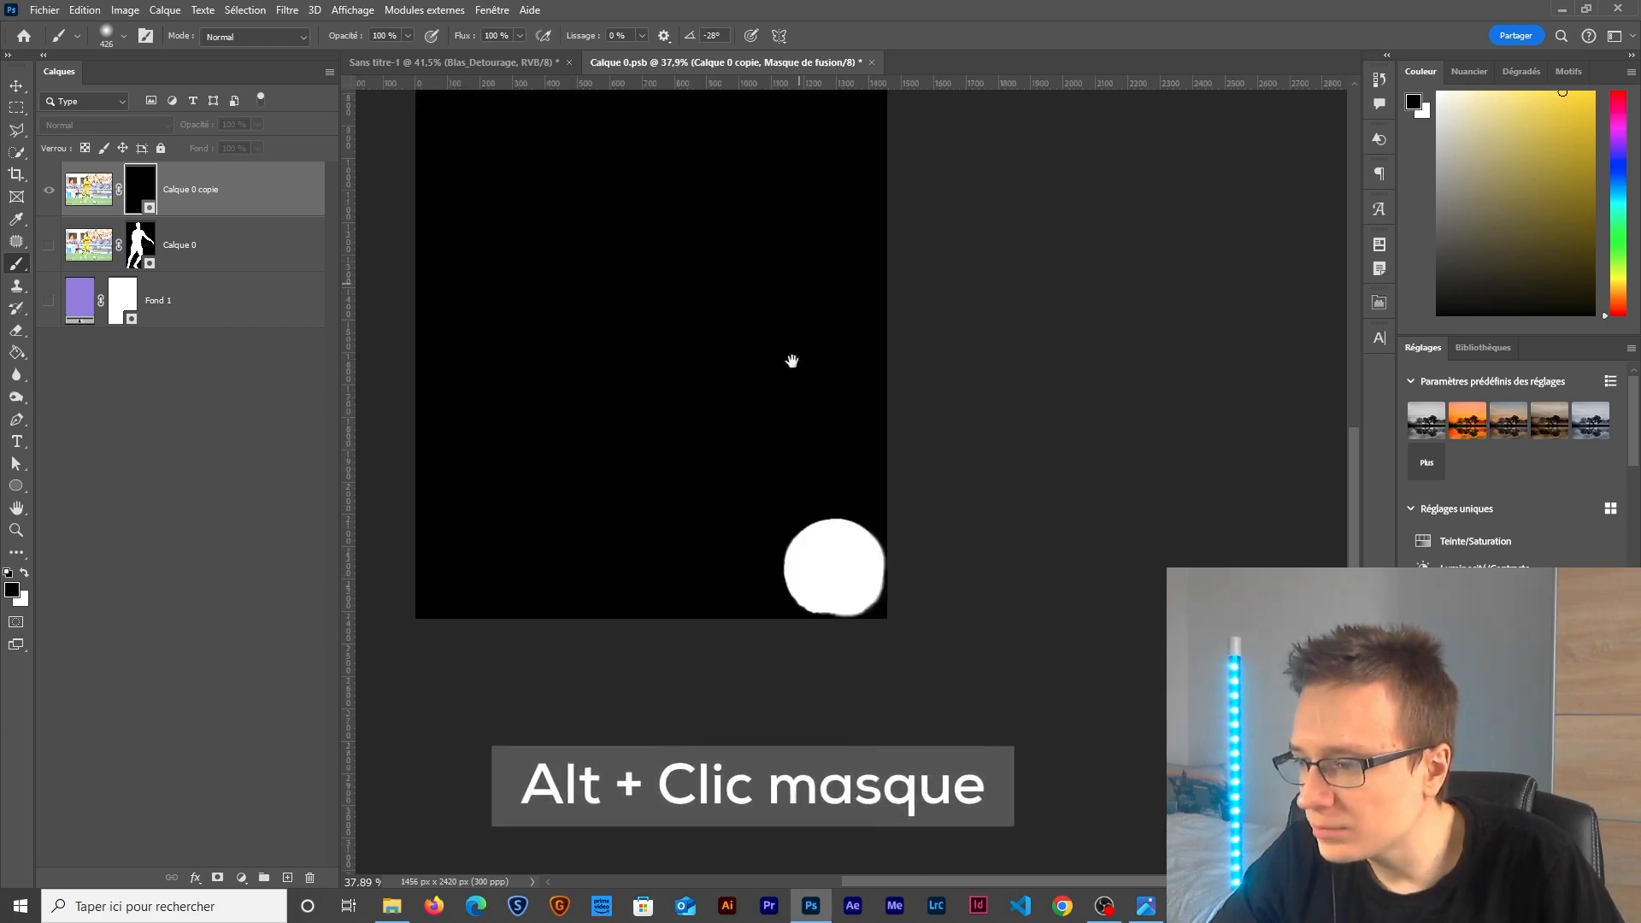
pyautogui.scroll(3, 418, 293)
pyautogui.keyDown('alt'); pyautogui.click(140, 189); pyautogui.keyUp('alt')
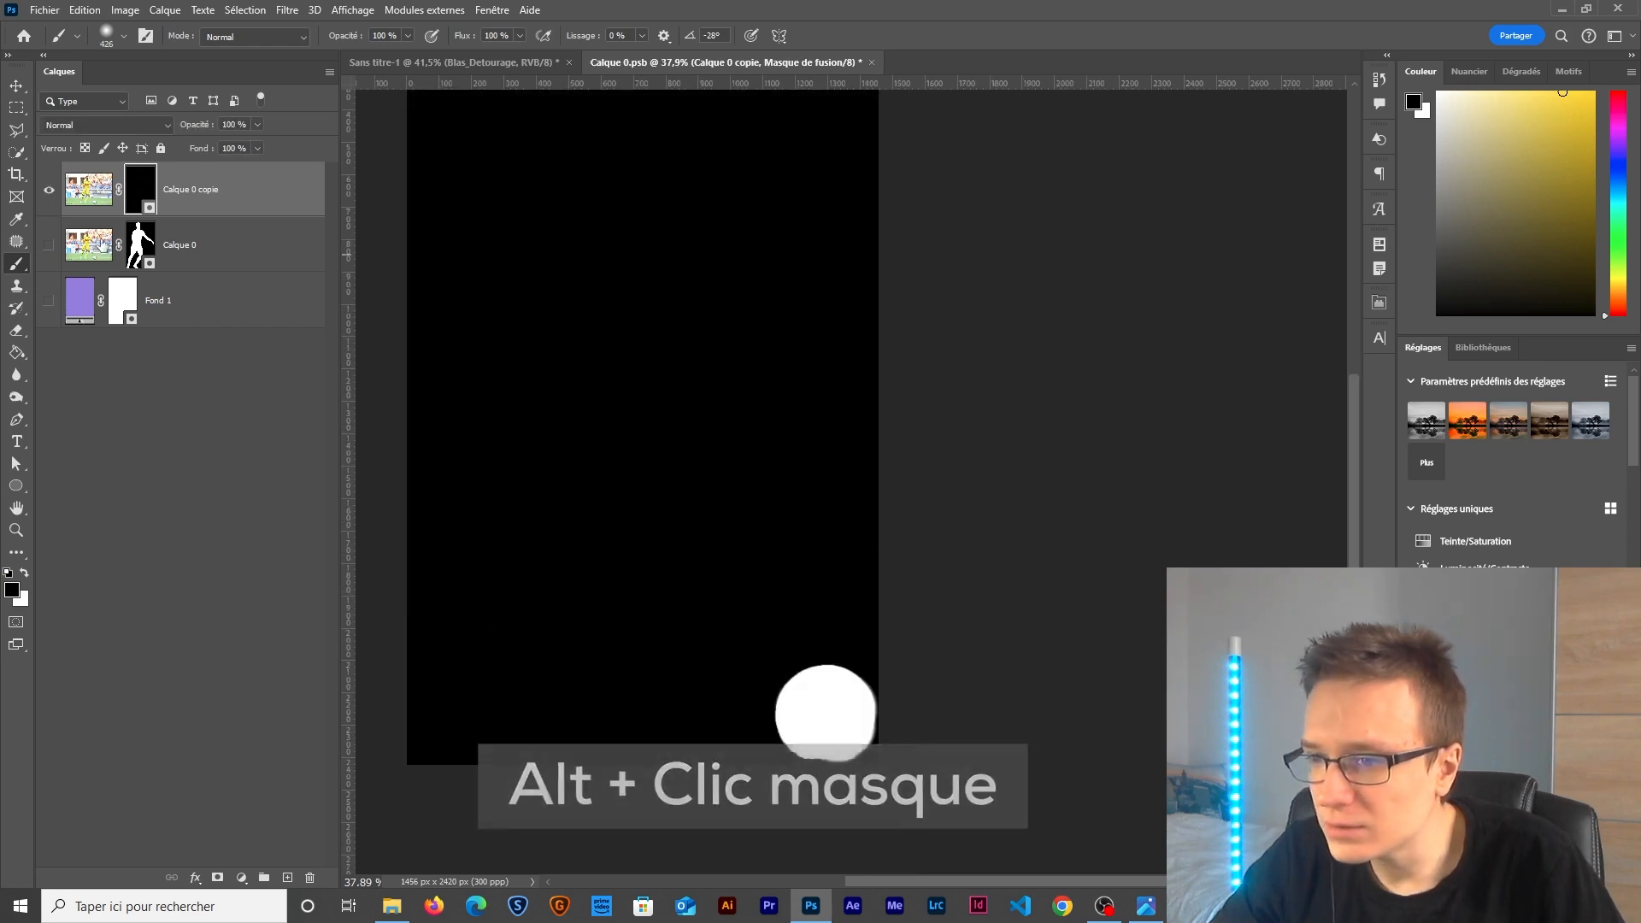
# Rename the duplicate layer as Ballon and convert it to a smart object.
pyautogui.doubleClick(182, 195)
pyautogui.write('Ball')
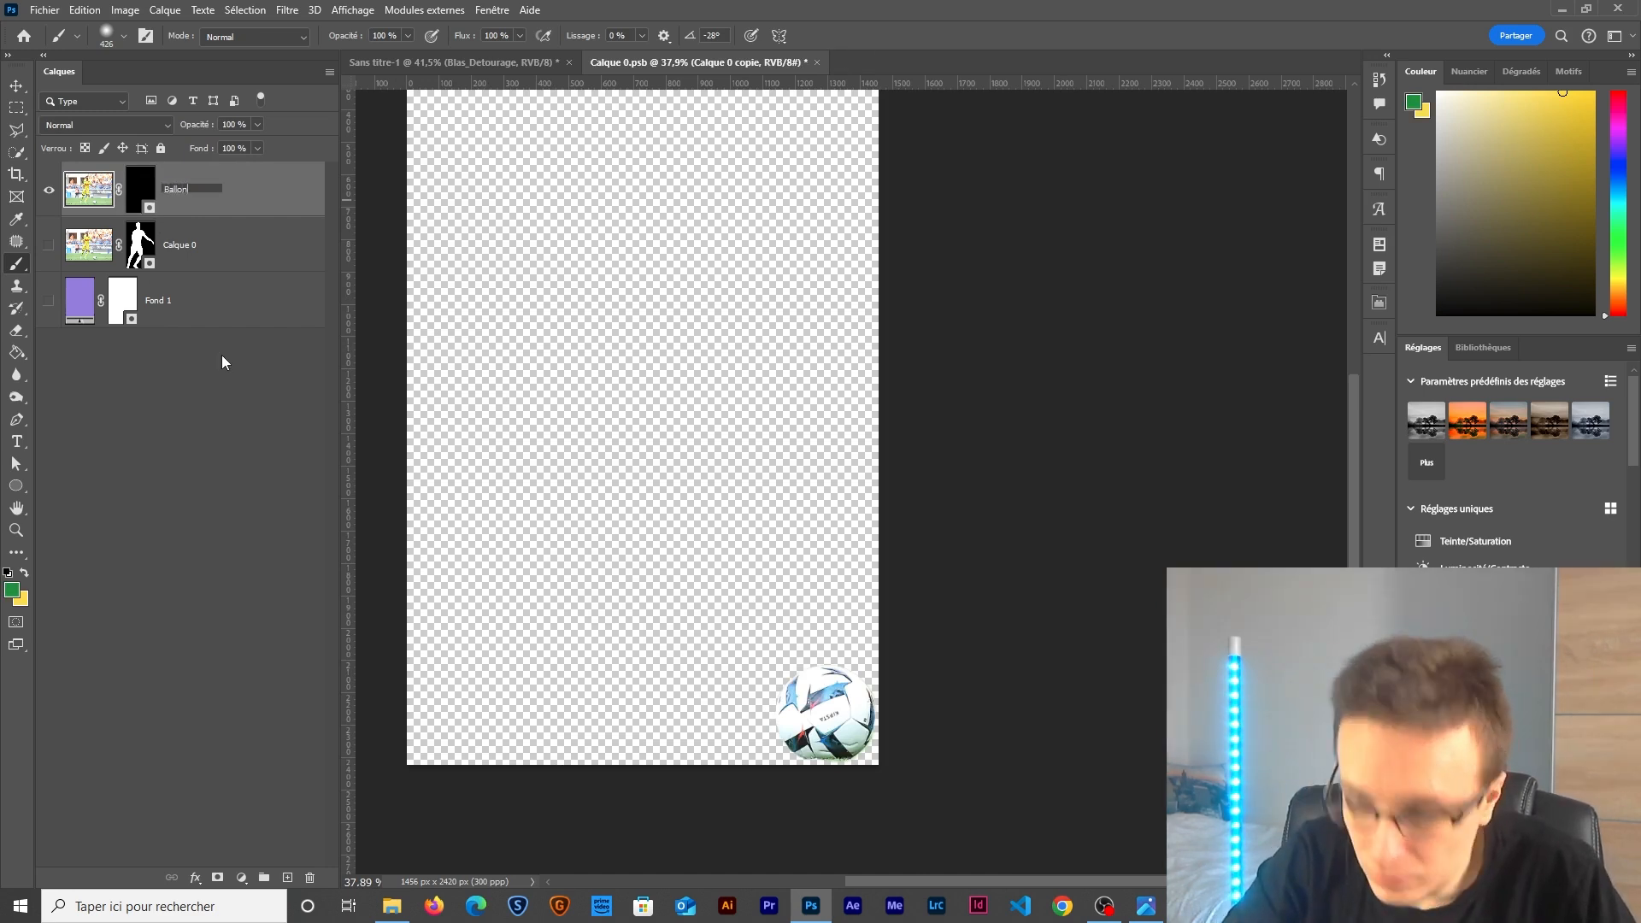
pyautogui.write('on')
pyautogui.press('Return')
pyautogui.rightClick(222, 356)
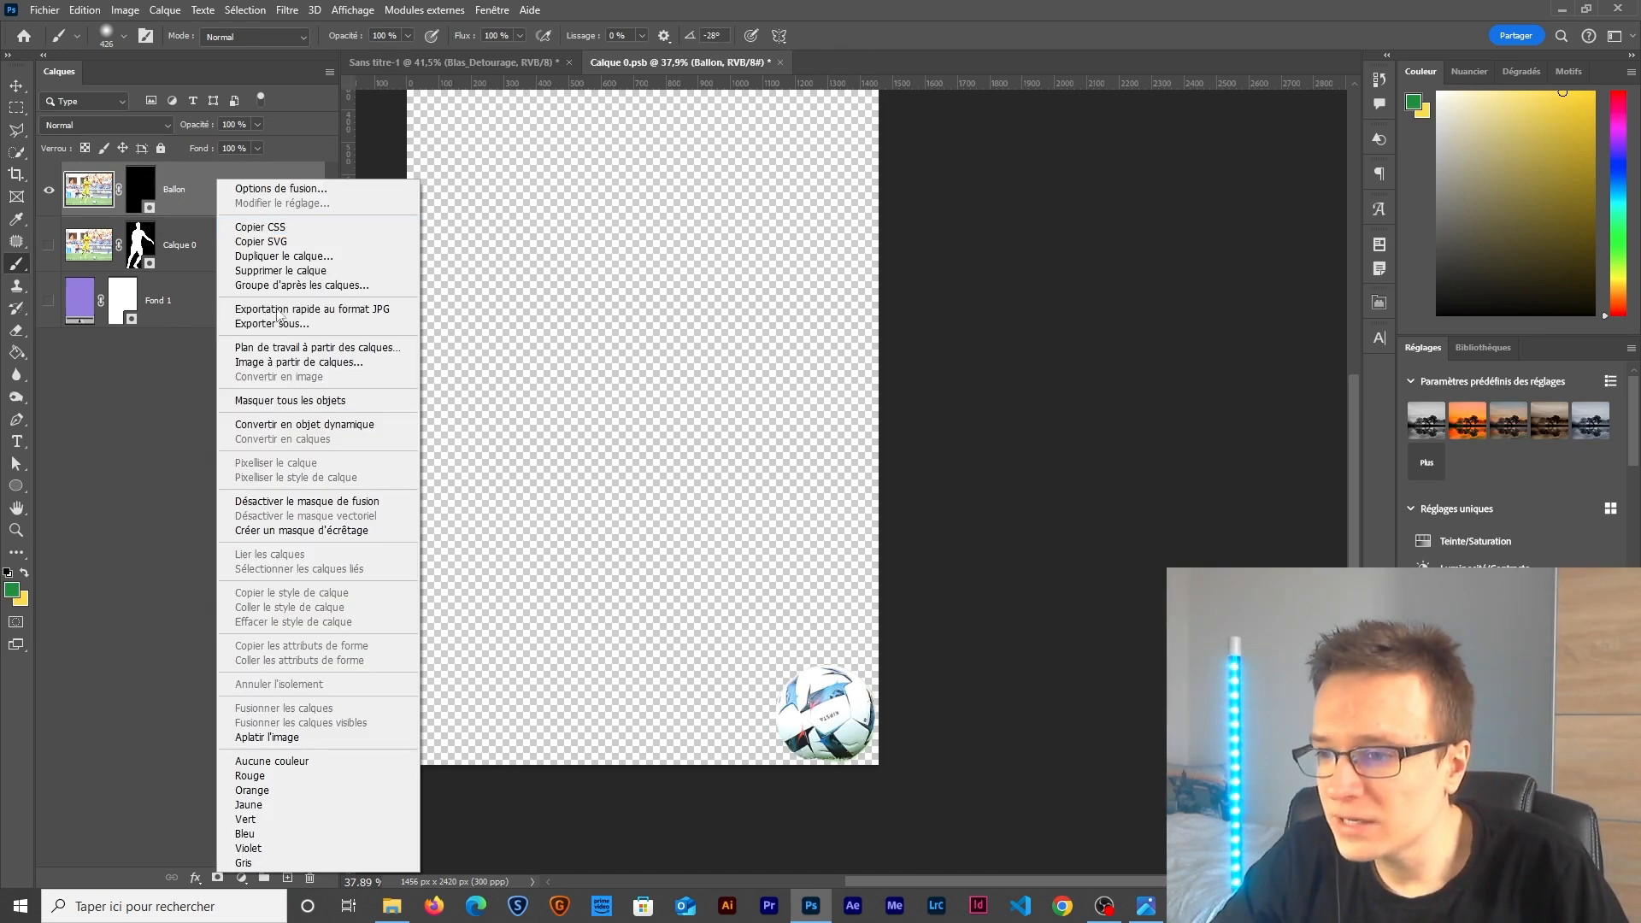
pyautogui.click(289, 425)
# Show the Calque 0 player layer again and rename it as Joueur.
pyautogui.click(190, 254)
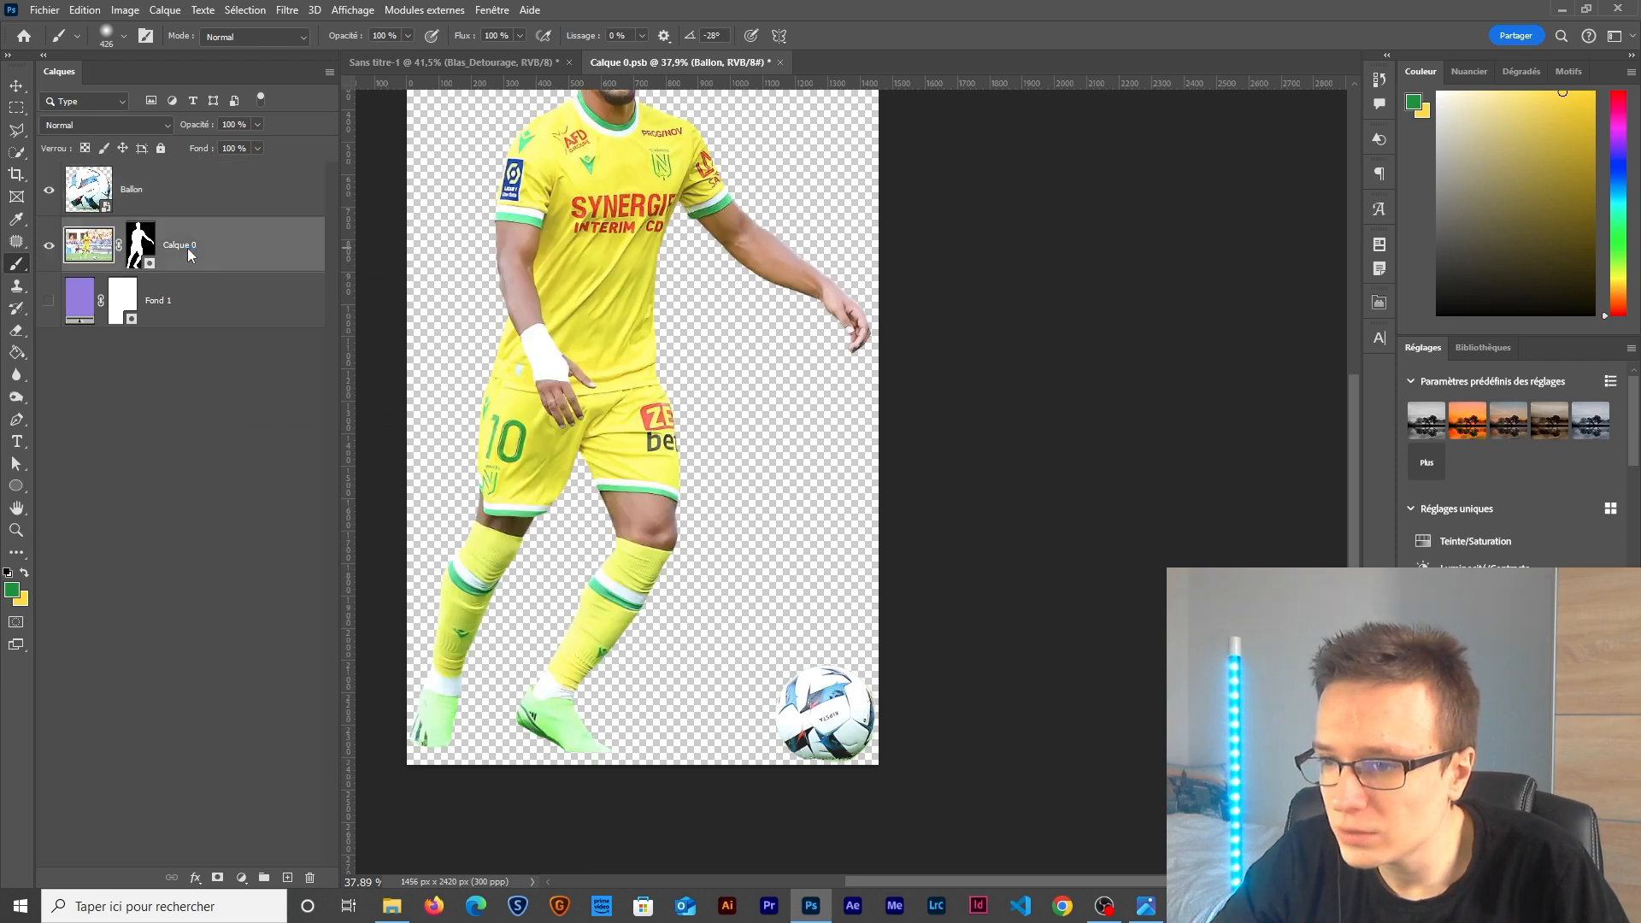
pyautogui.press('BackSpace')
pyautogui.write('Joueur')
pyautogui.press('Return')
# Move the ball across the canvas so it sits right in front of the player's leading boot.
pyautogui.press('v')
pyautogui.moveTo(798, 714); pyautogui.dragTo(645, 707)
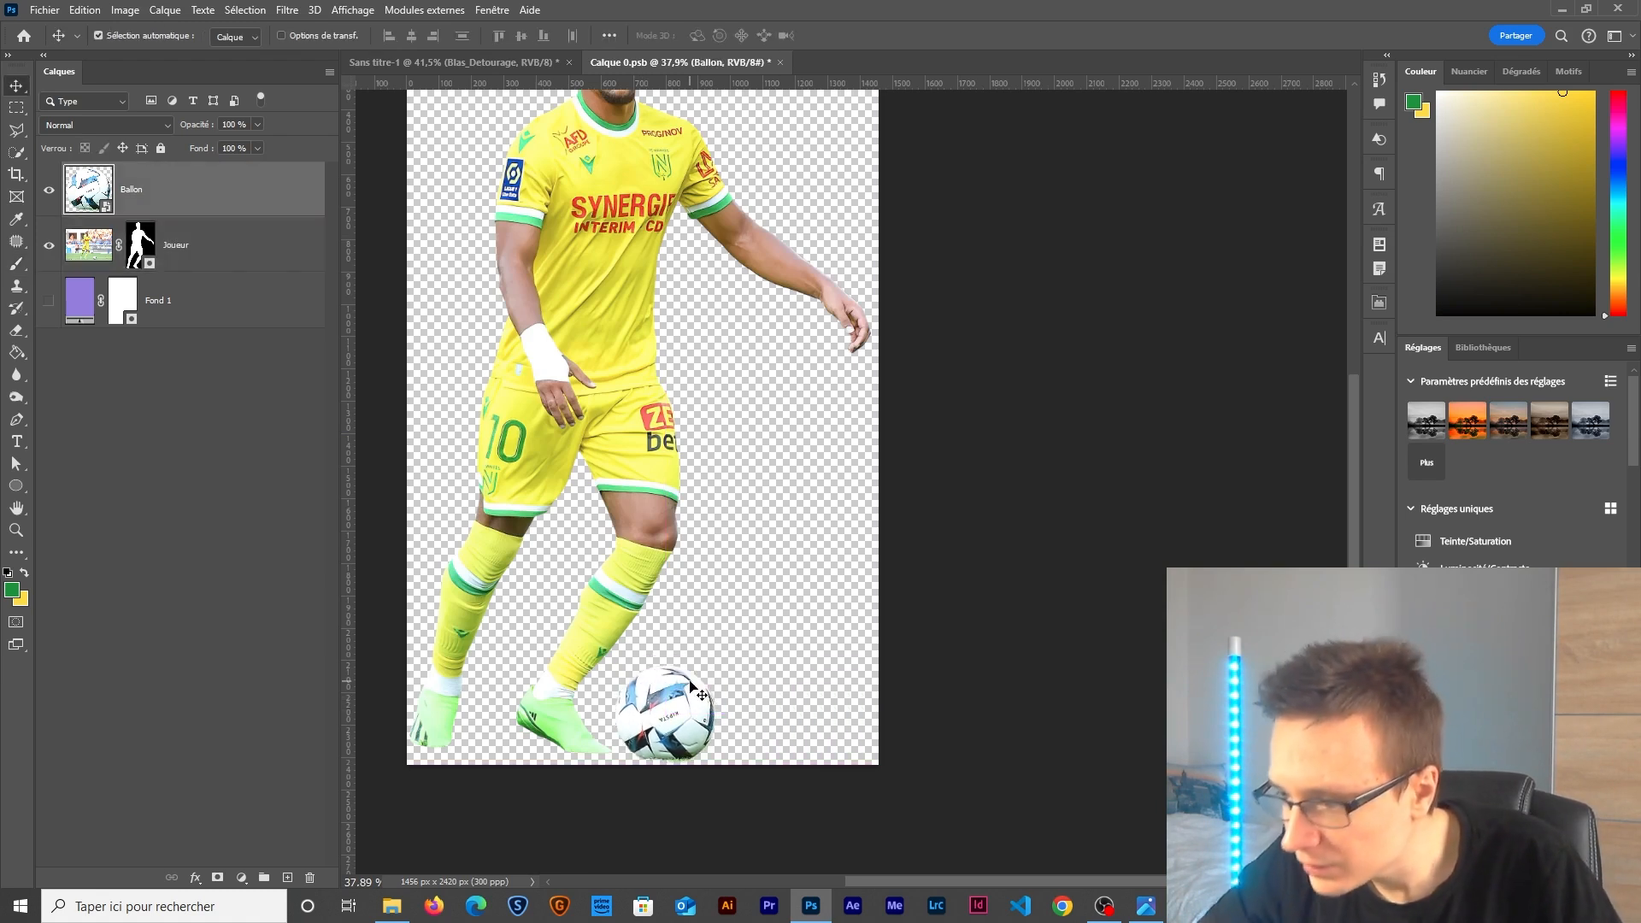
pyautogui.scroll(-2, 694, 693)
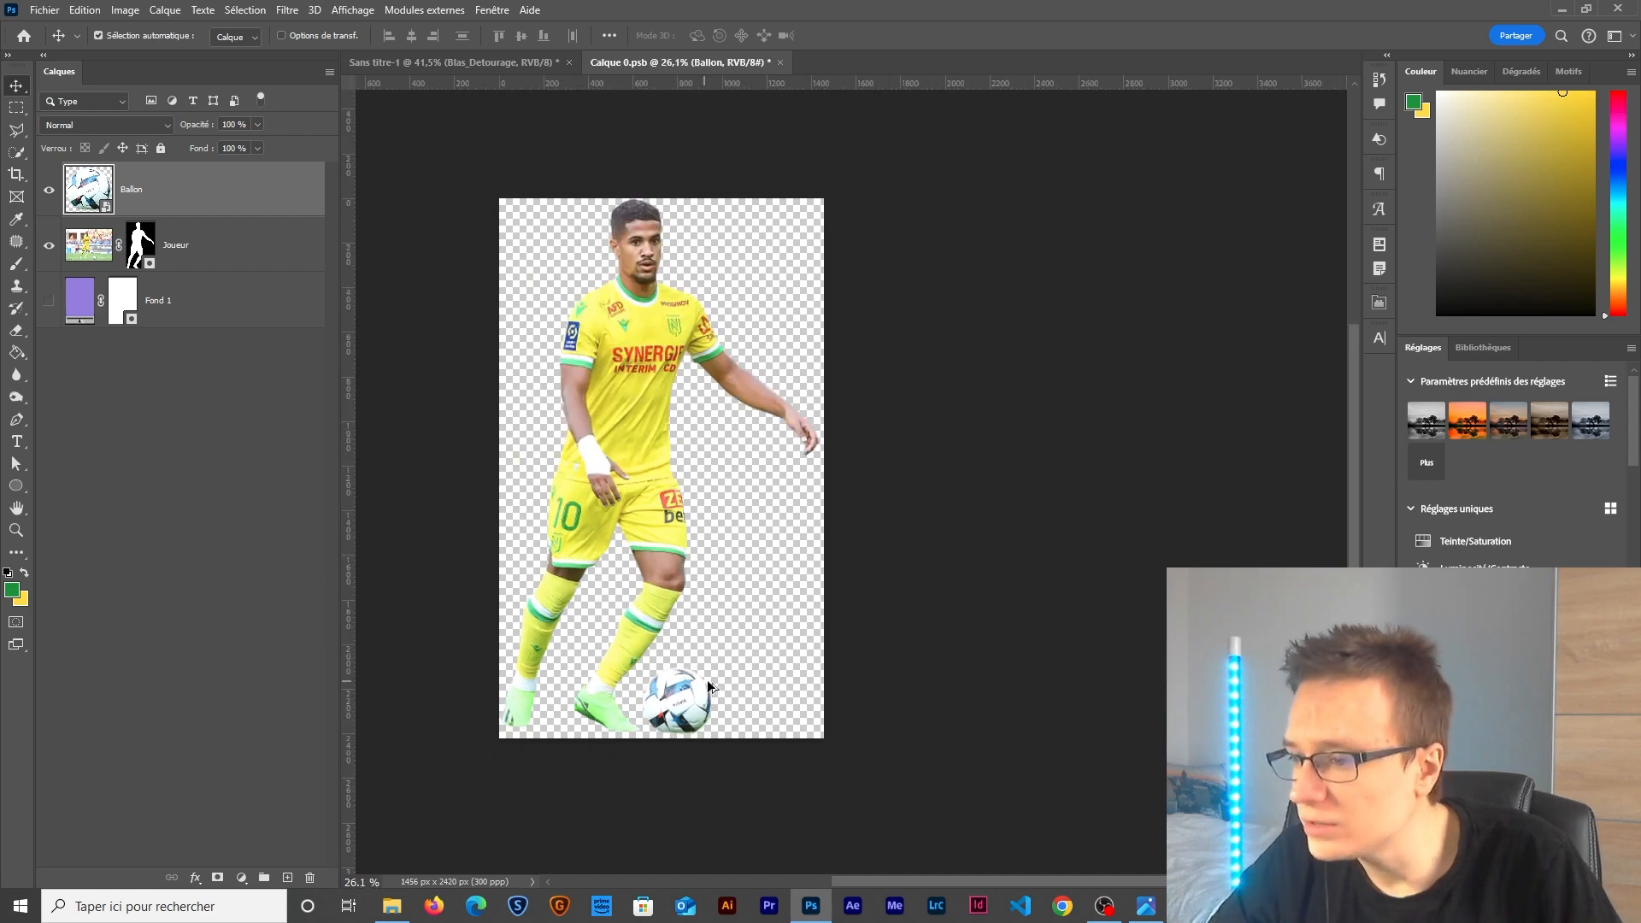
# Close the Calque 0.psb cutout document with its changes saved, and compare the poster with the LudoBlas reference layer shown alone.
pyautogui.click(781, 62)
pyautogui.click(750, 335)
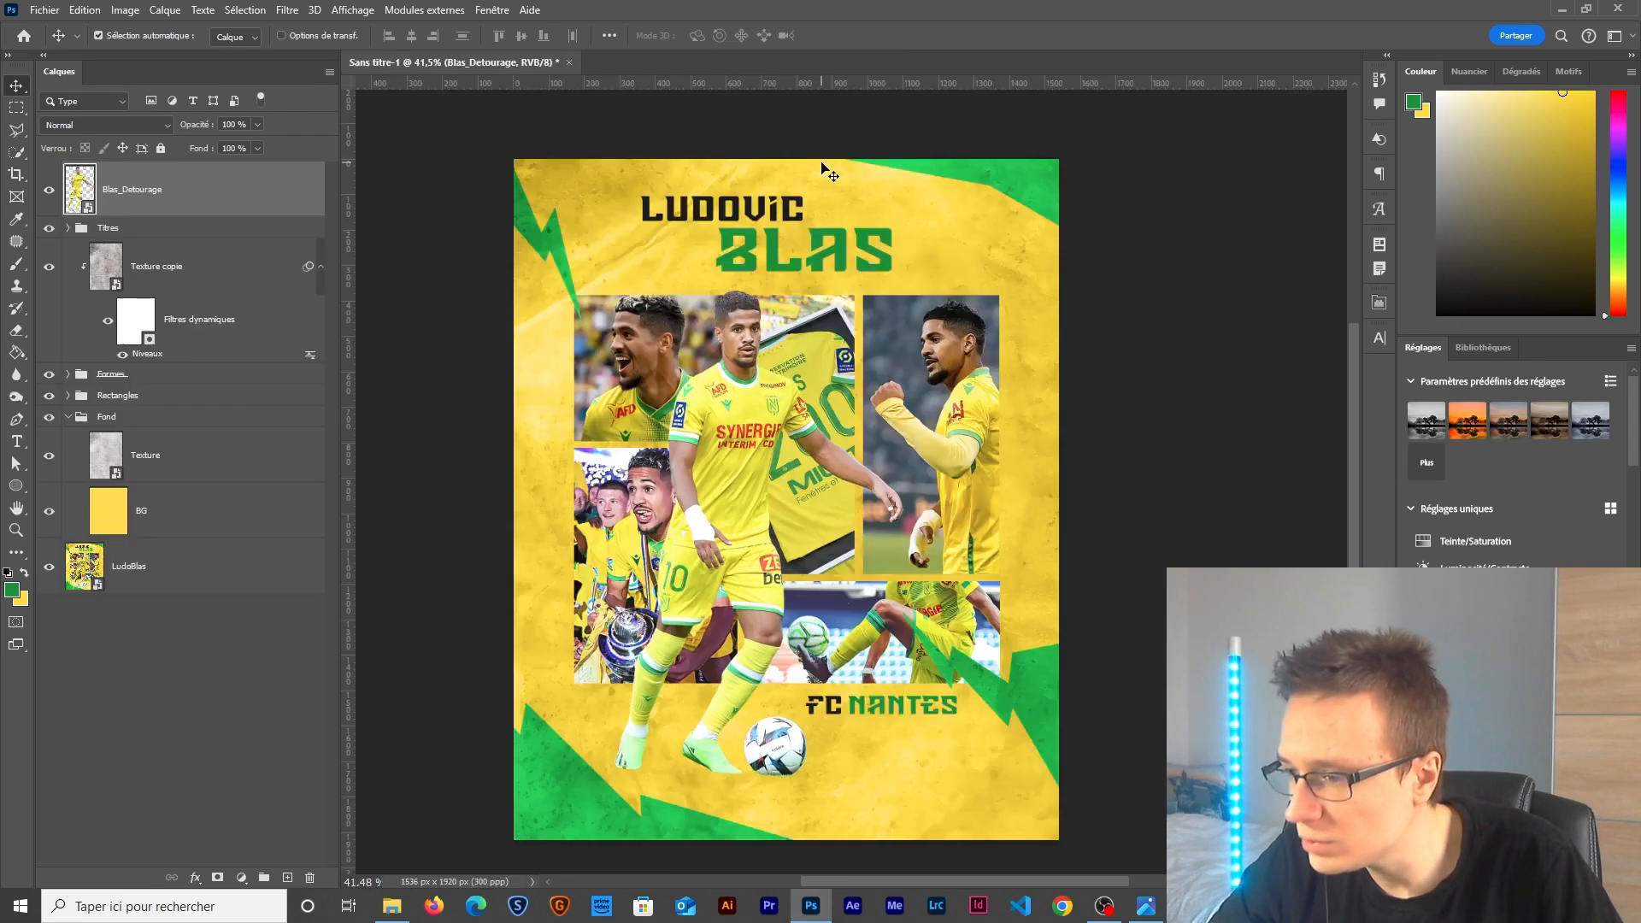
pyautogui.keyDown('alt'); pyautogui.click(49, 567); pyautogui.keyUp('alt')
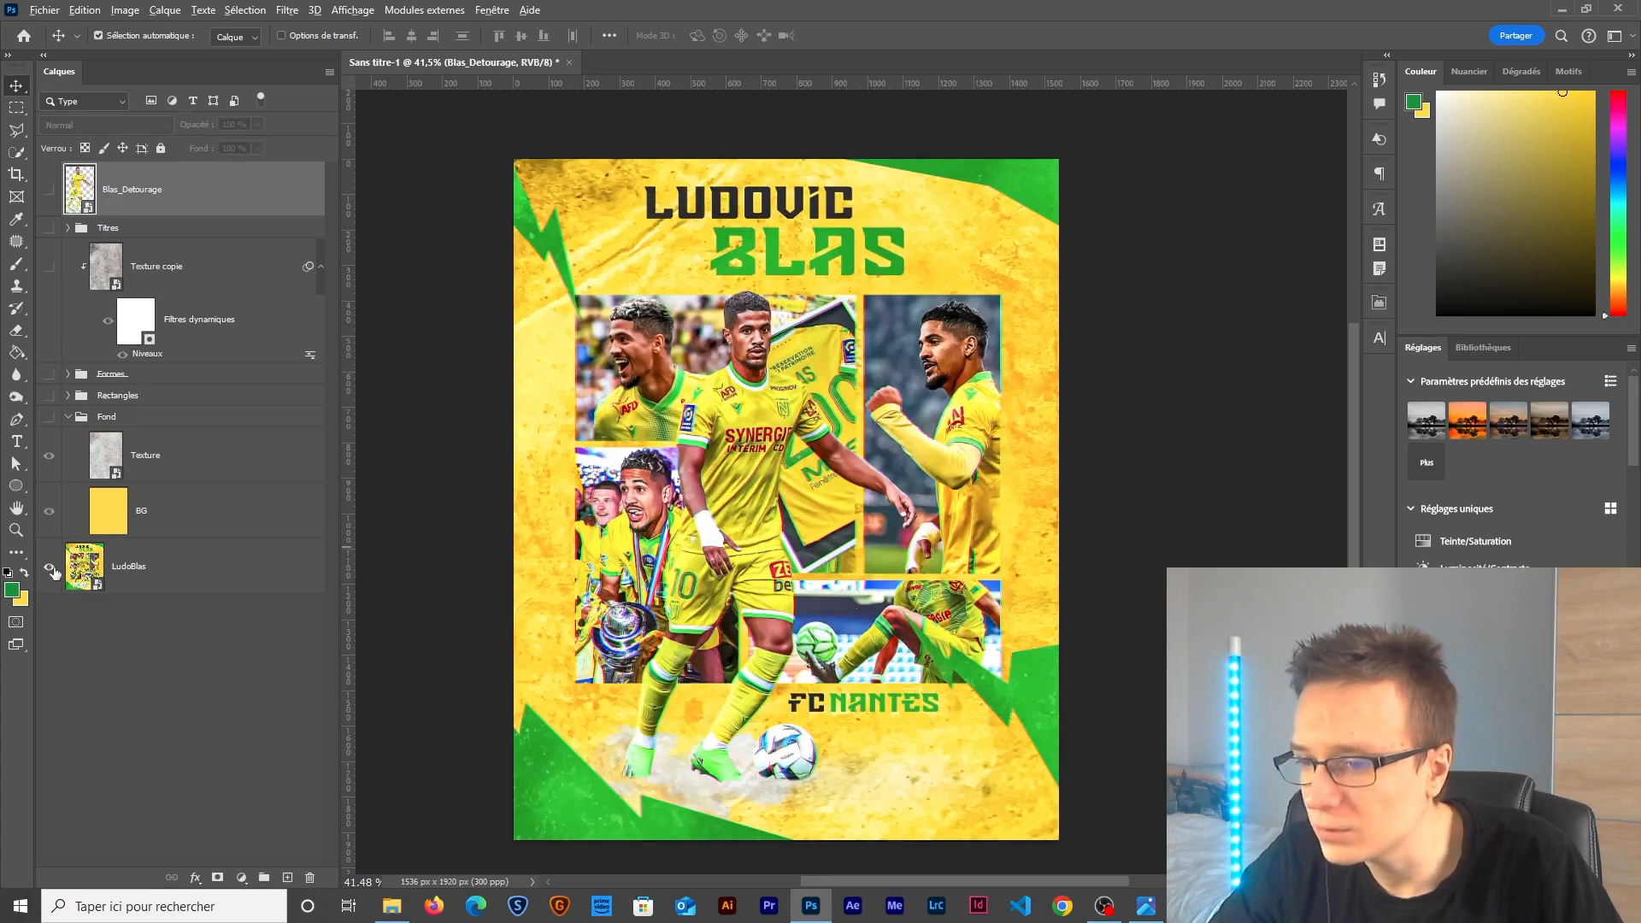
pyautogui.keyDown('alt'); pyautogui.click(49, 567); pyautogui.keyUp('alt')
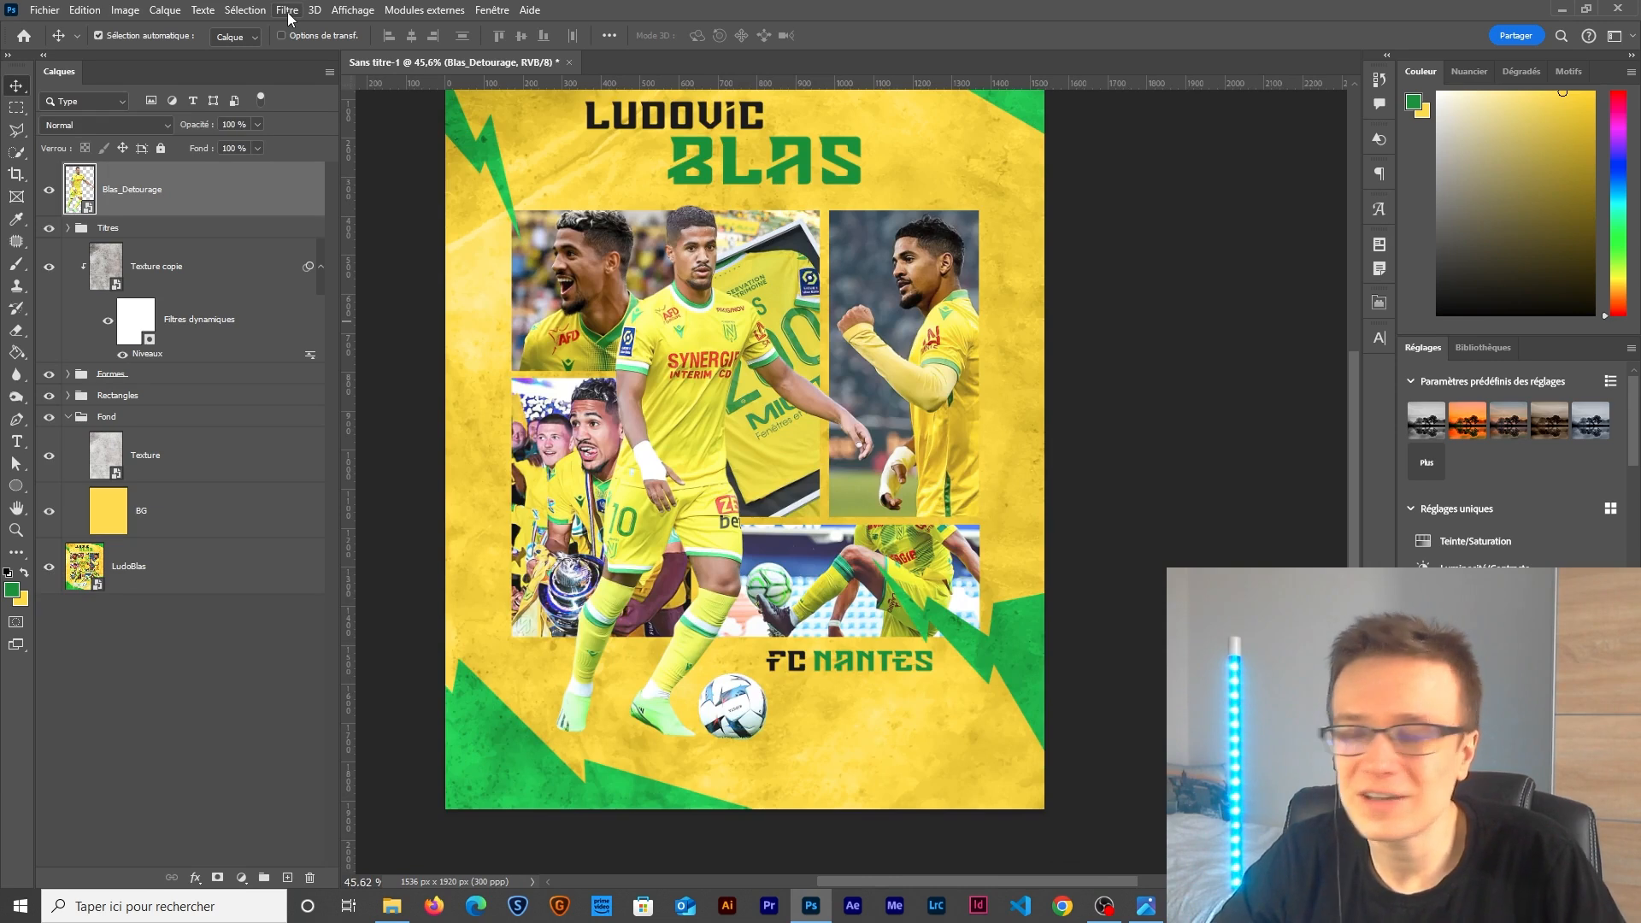
# Apply a Camera Raw filter to the Blas_Detourage layer with Tons clairs at -25 and Blancs at -15.
pyautogui.click(288, 15)
pyautogui.click(330, 136)
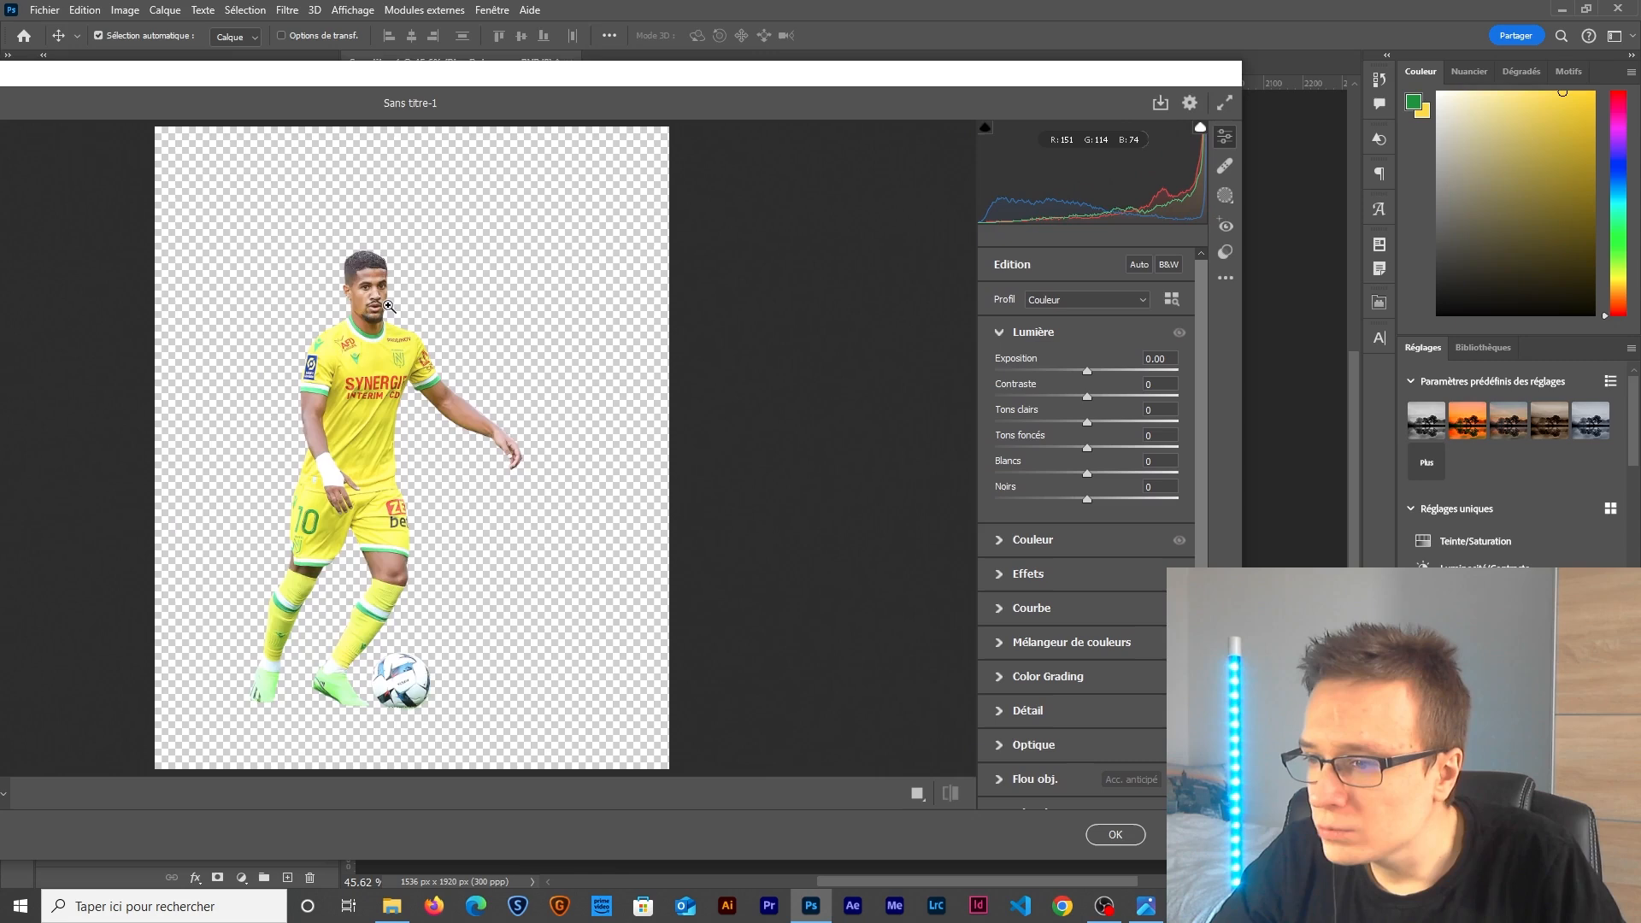
pyautogui.click(389, 348)
pyautogui.moveTo(397, 553); pyautogui.dragTo(579, 413)
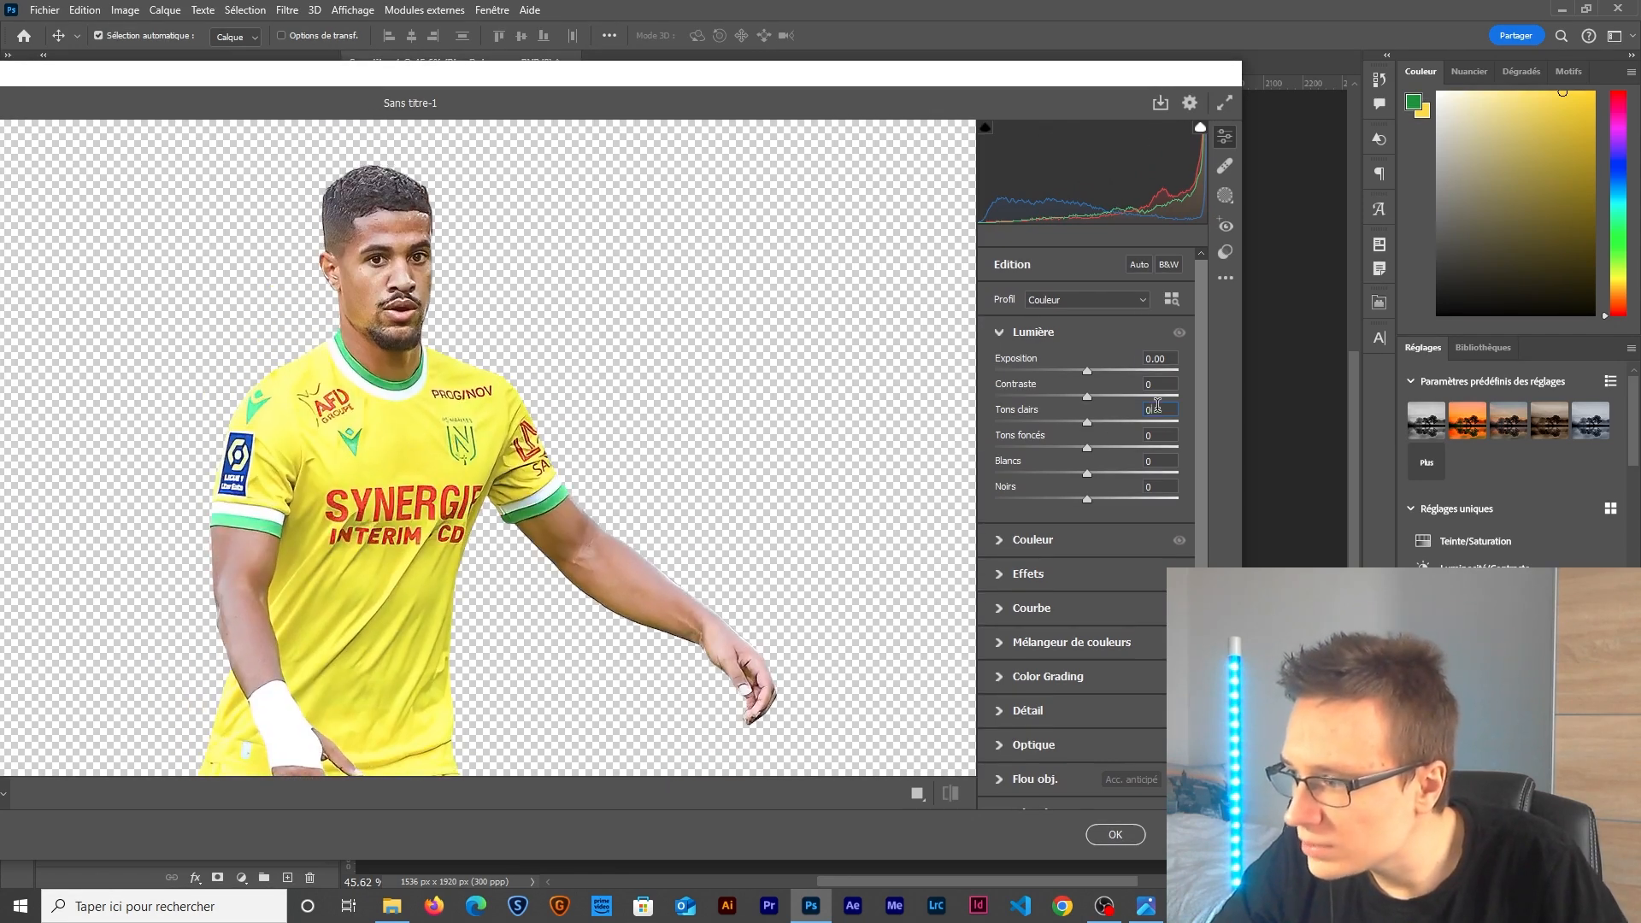
pyautogui.write('-25')
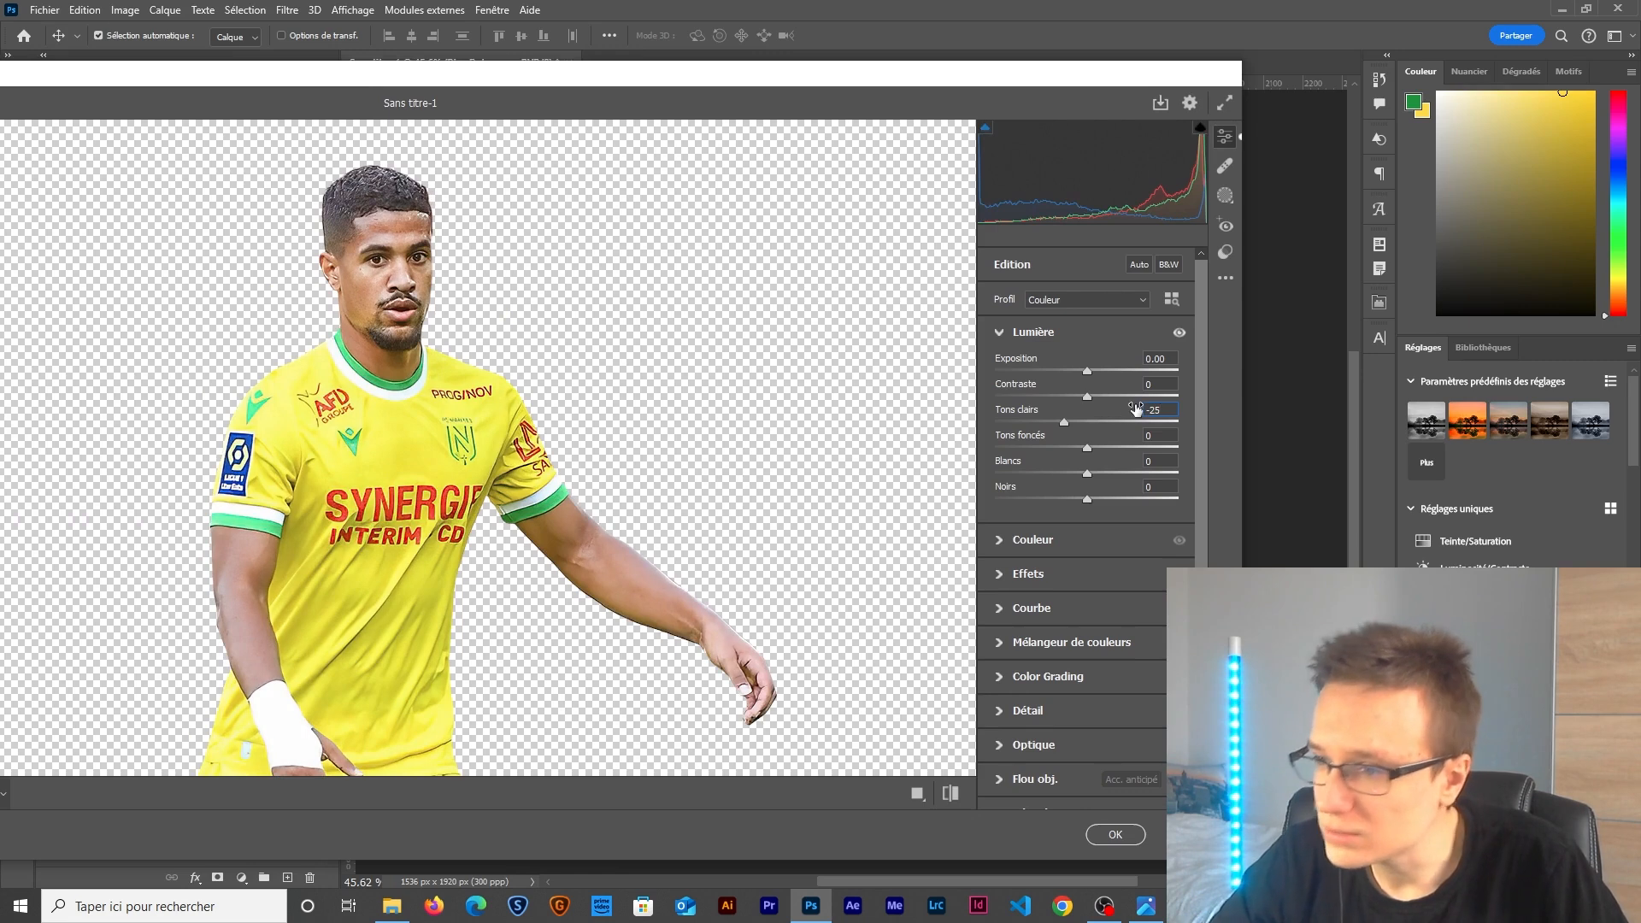
pyautogui.write('-')
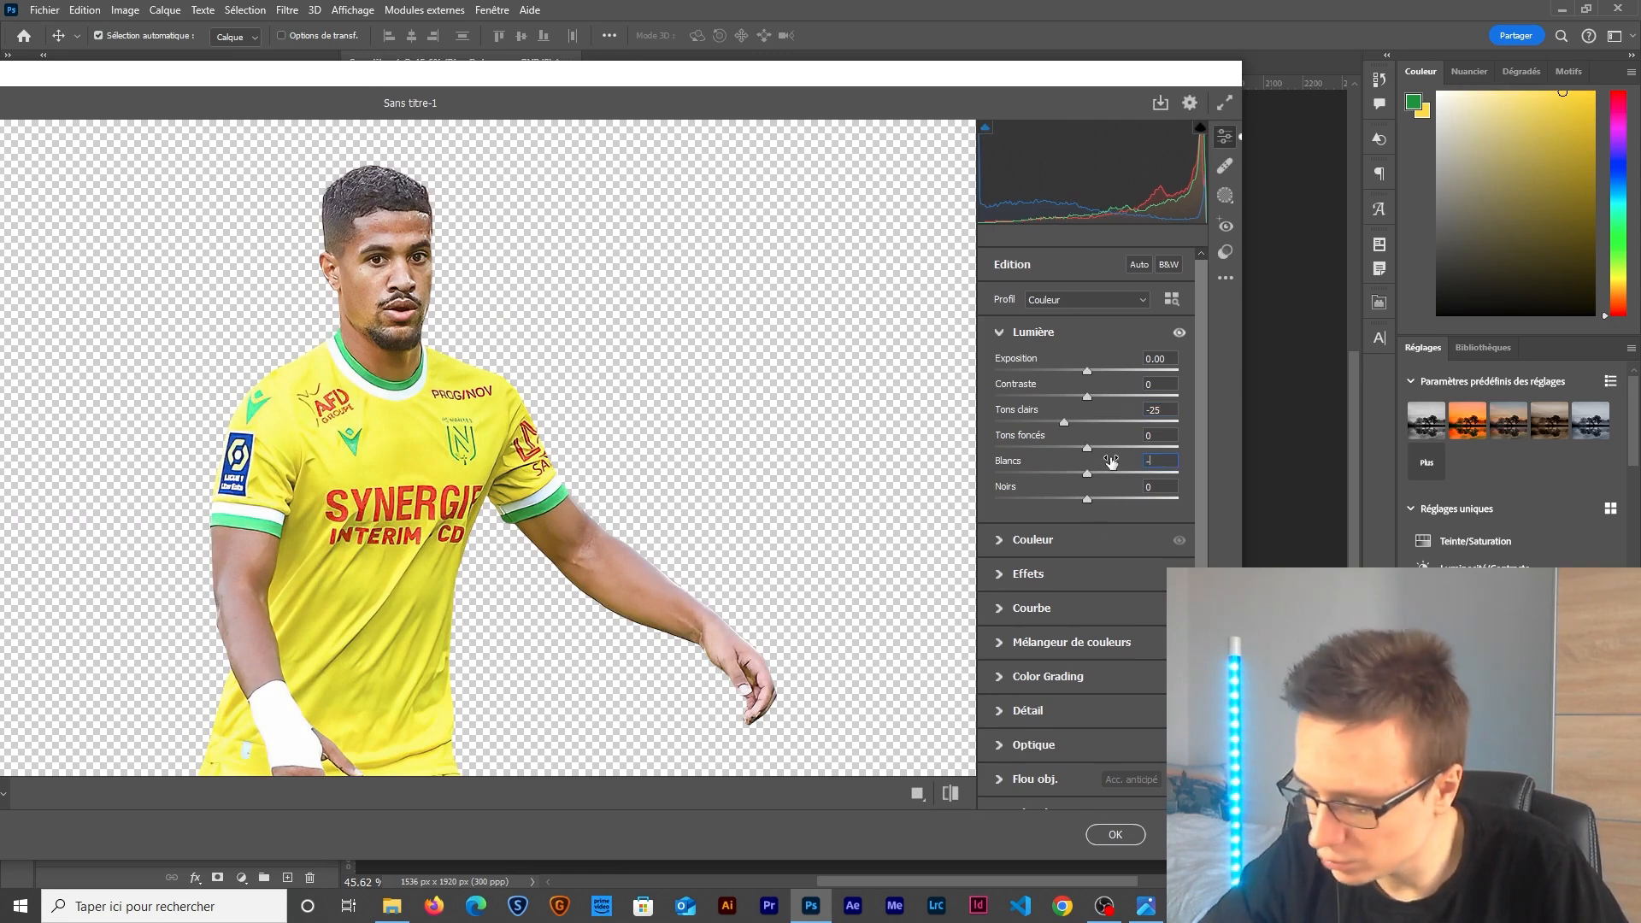
pyautogui.write('15')
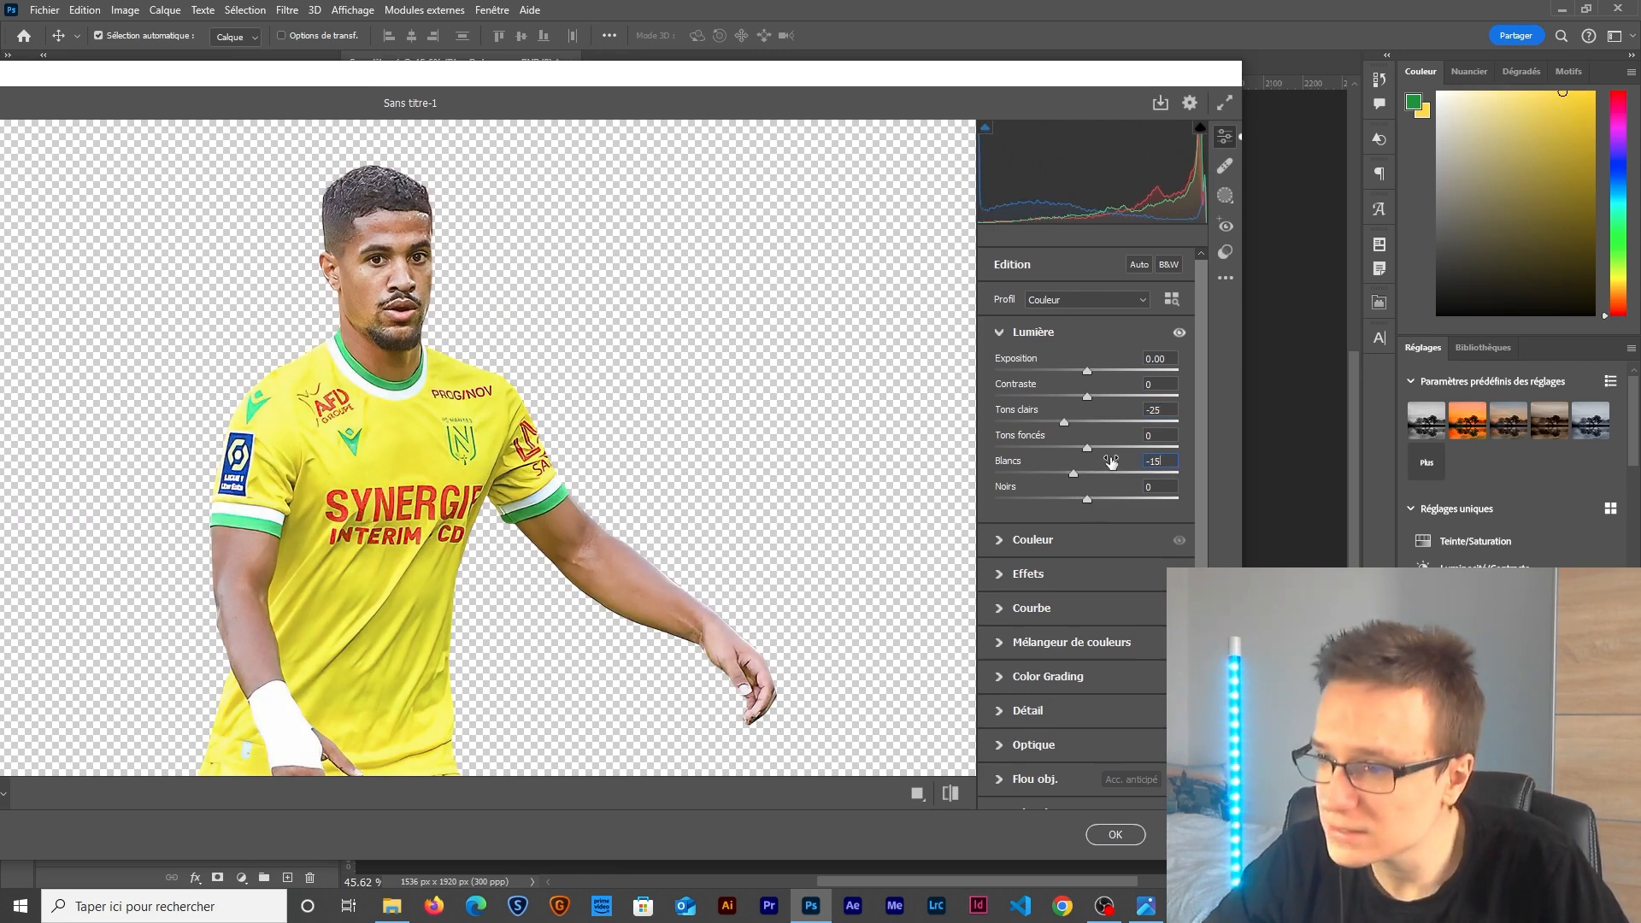
pyautogui.click(1115, 834)
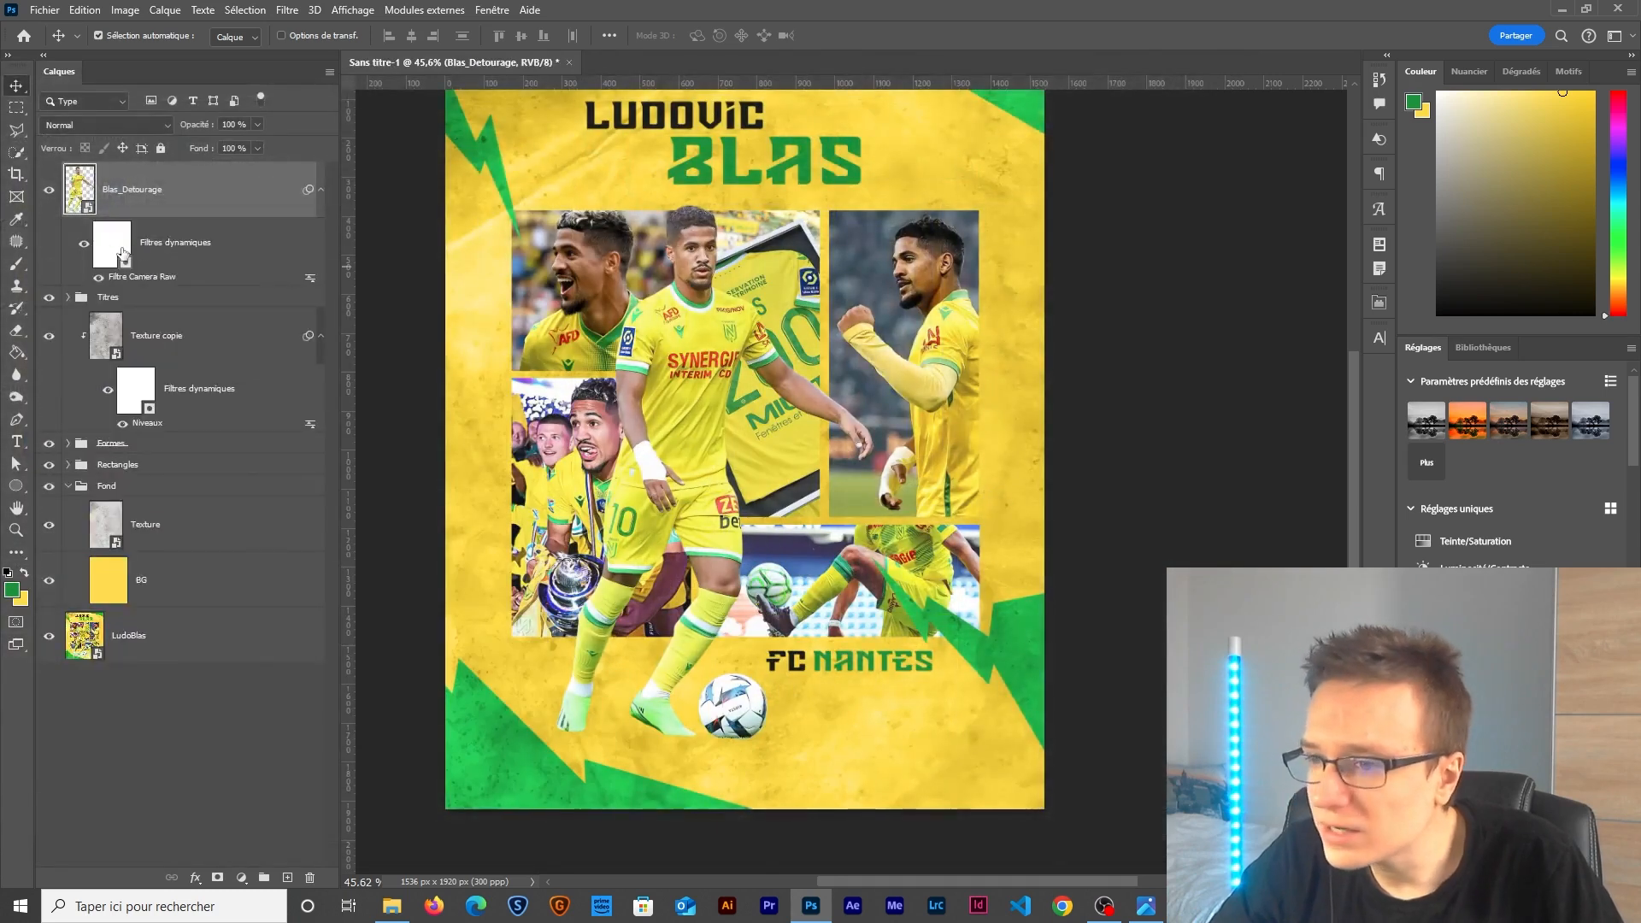
# Open the contents of the Blas_Detourage smart object and show its purple Fond 1 layer behind the ball.
pyautogui.scroll(2, 712, 425)
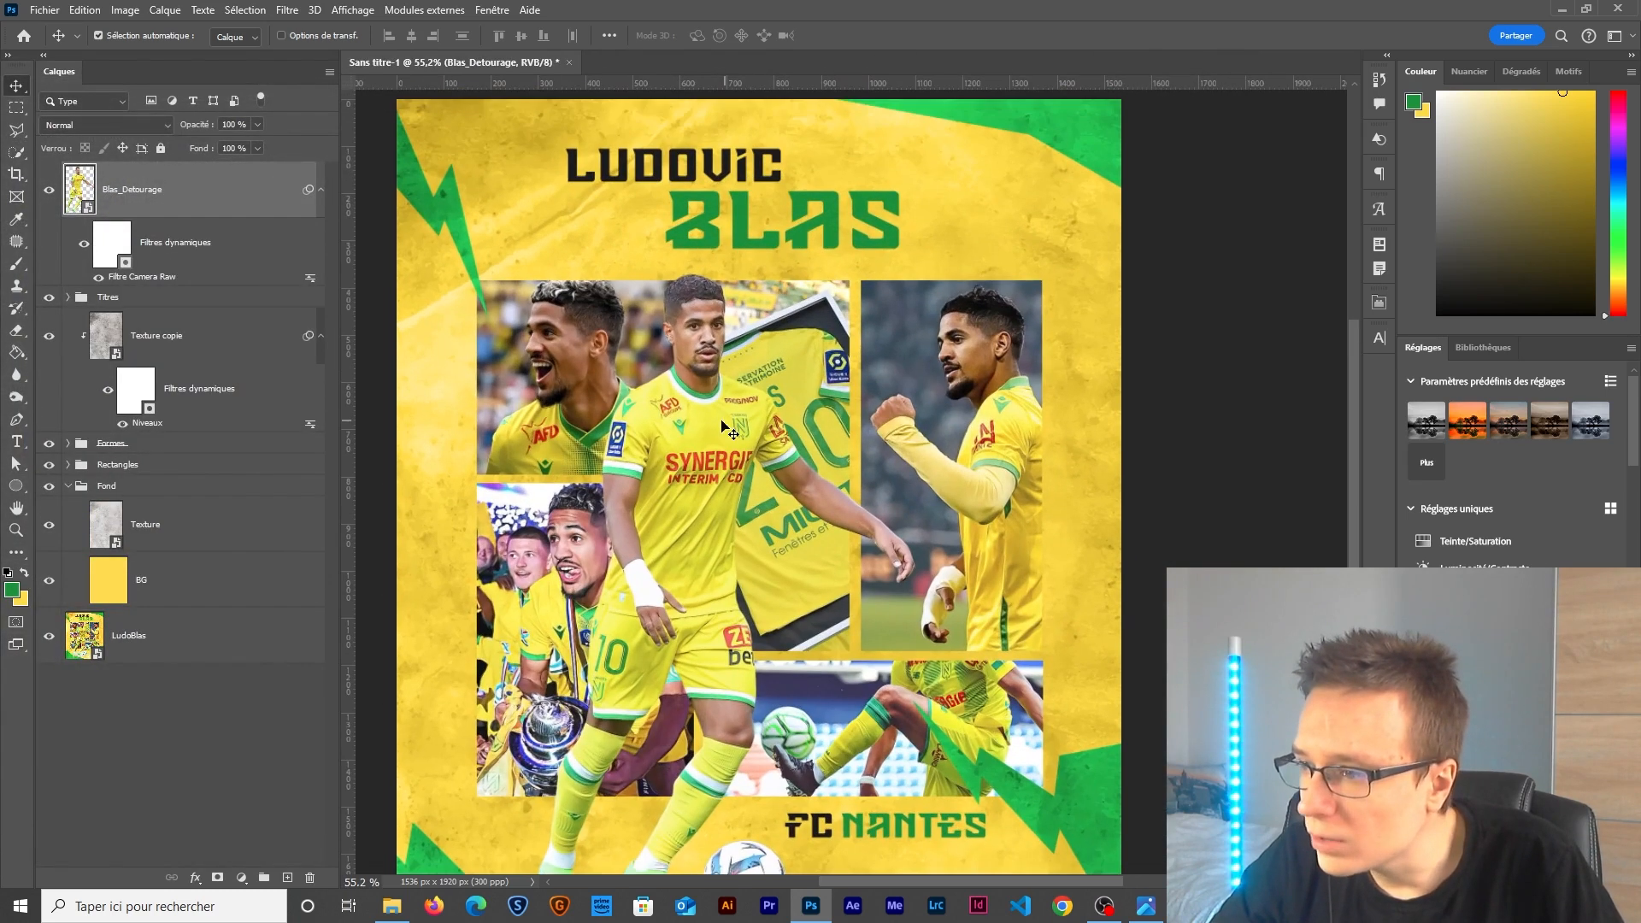
pyautogui.scroll(-2, 711, 425)
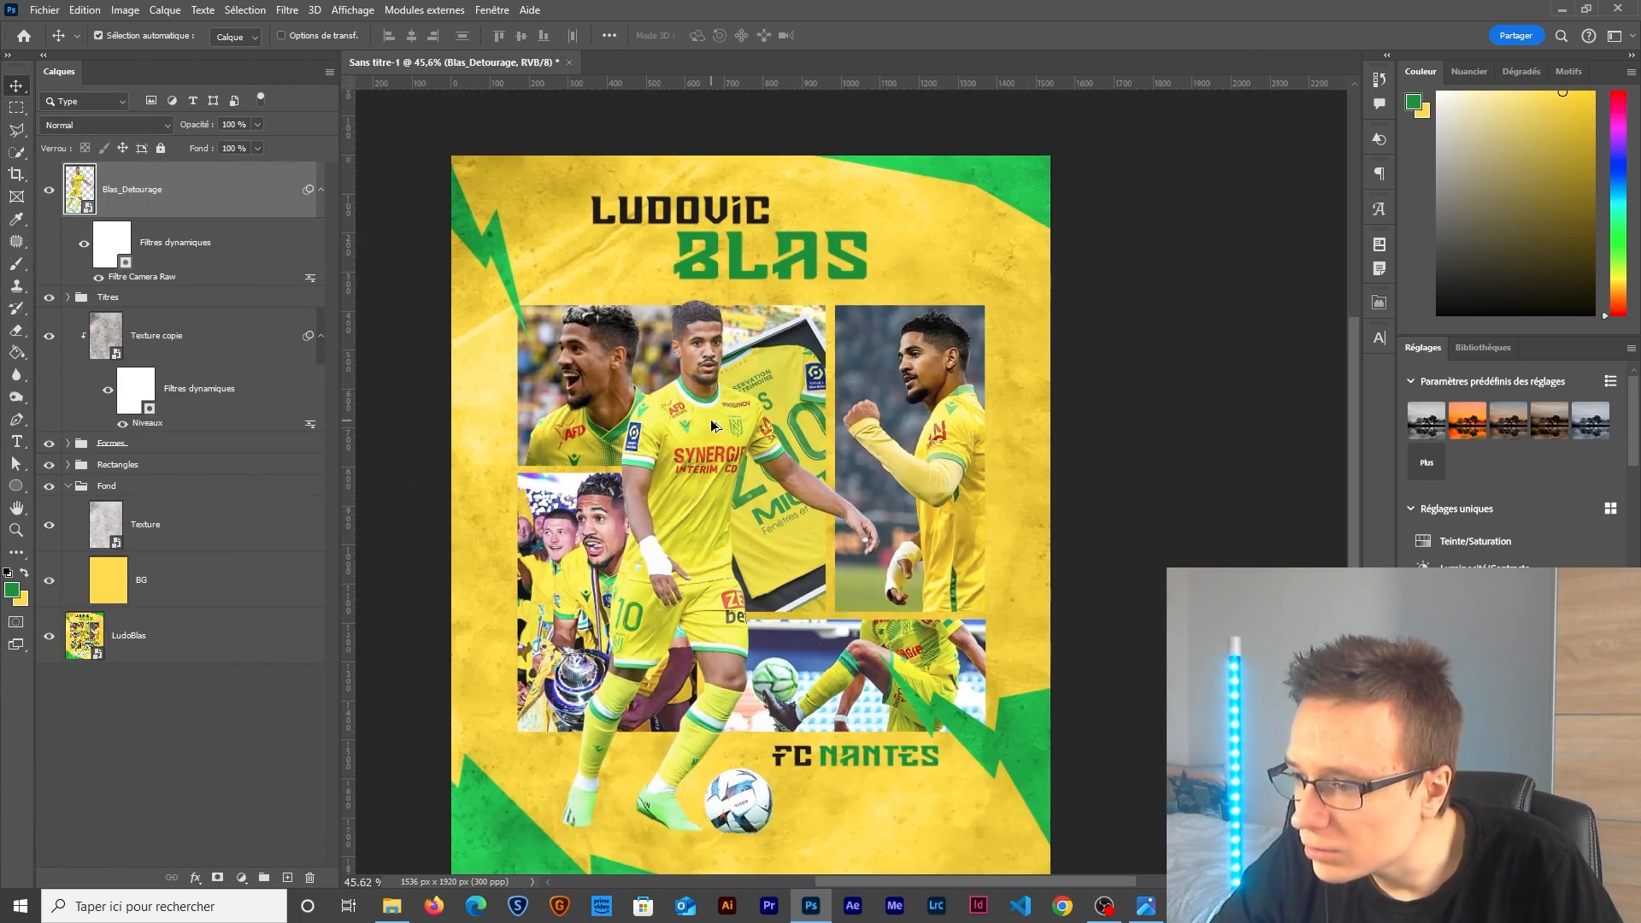
pyautogui.scroll(-2, 718, 438)
pyautogui.moveTo(717, 439); pyautogui.dragTo(725, 477)
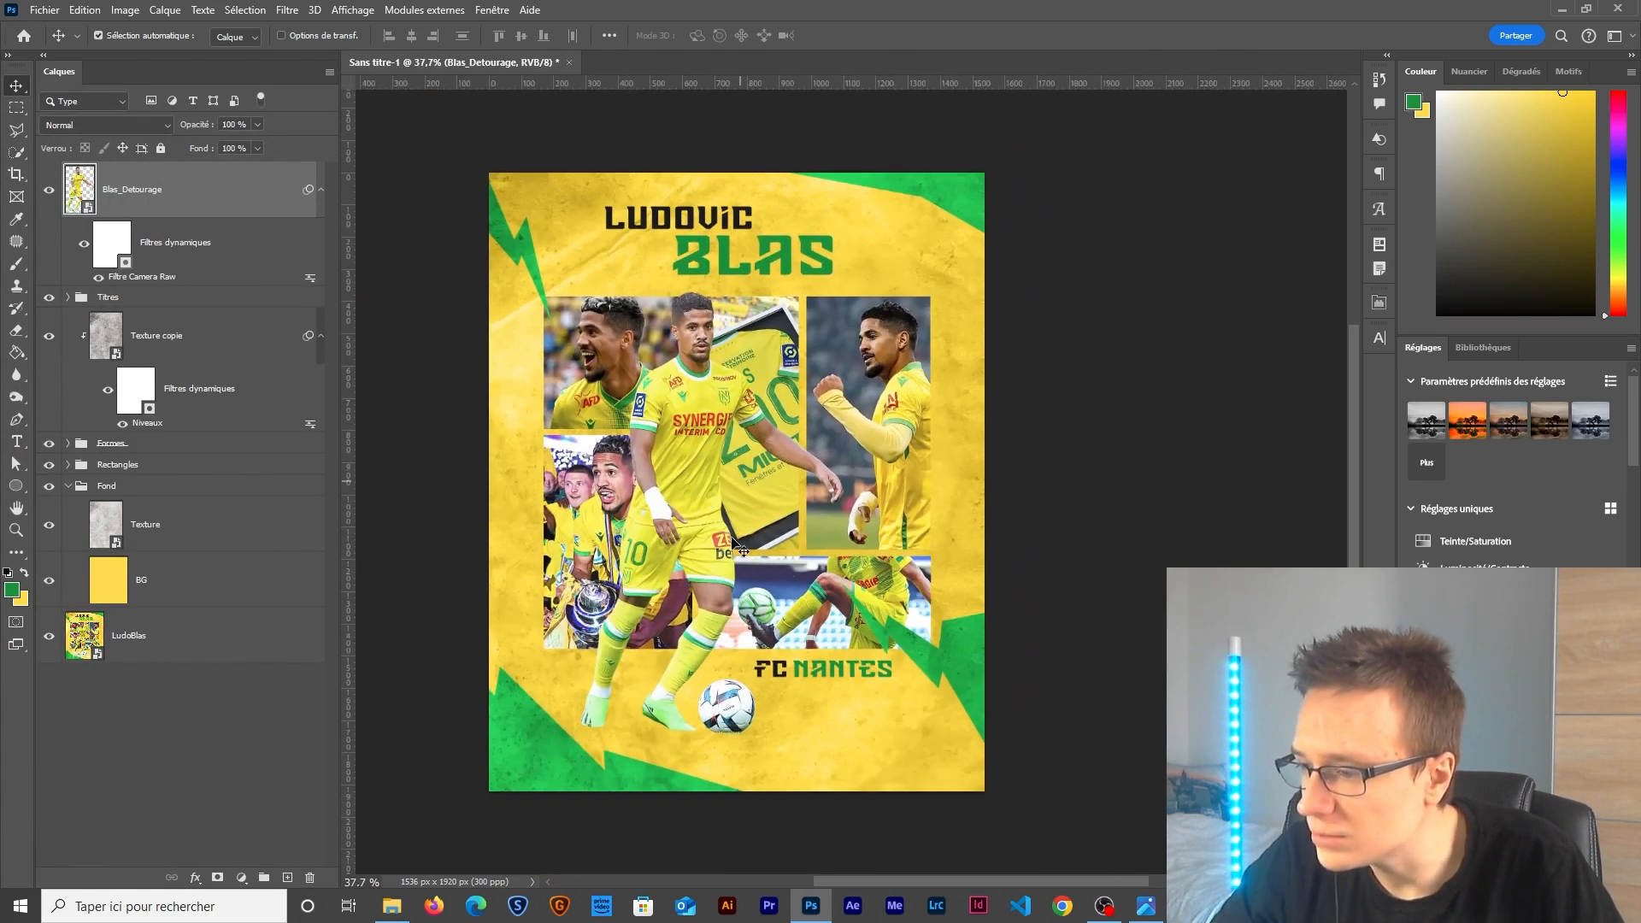
pyautogui.scroll(2, 750, 776)
pyautogui.scroll(5, 722, 769)
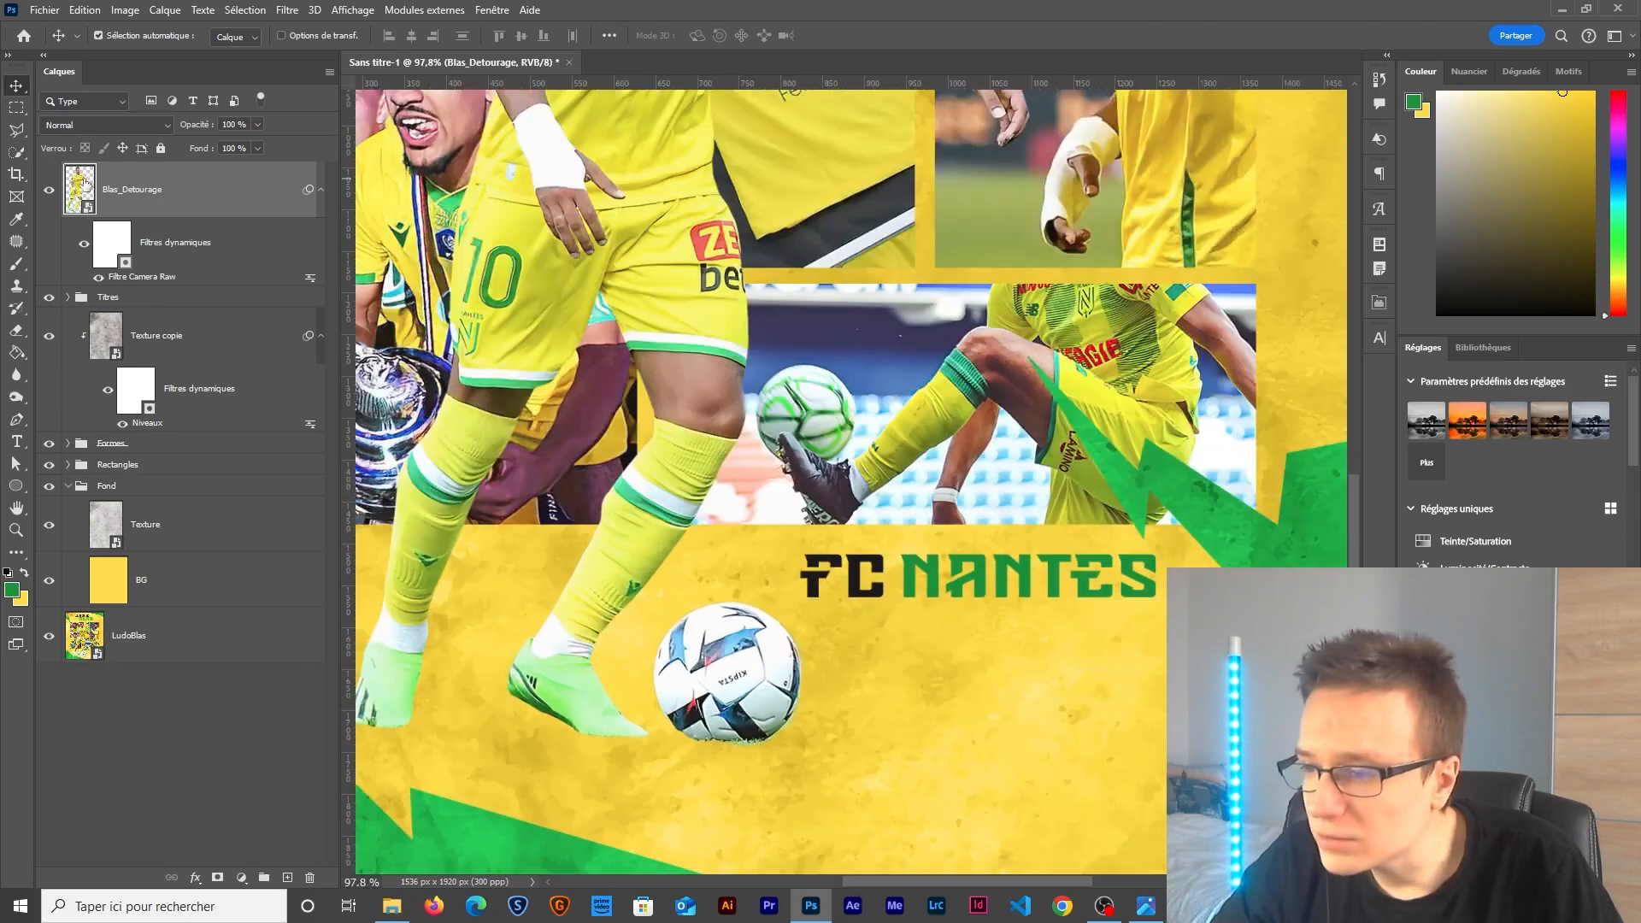
pyautogui.doubleClick(86, 182)
pyautogui.scroll(4, 879, 689)
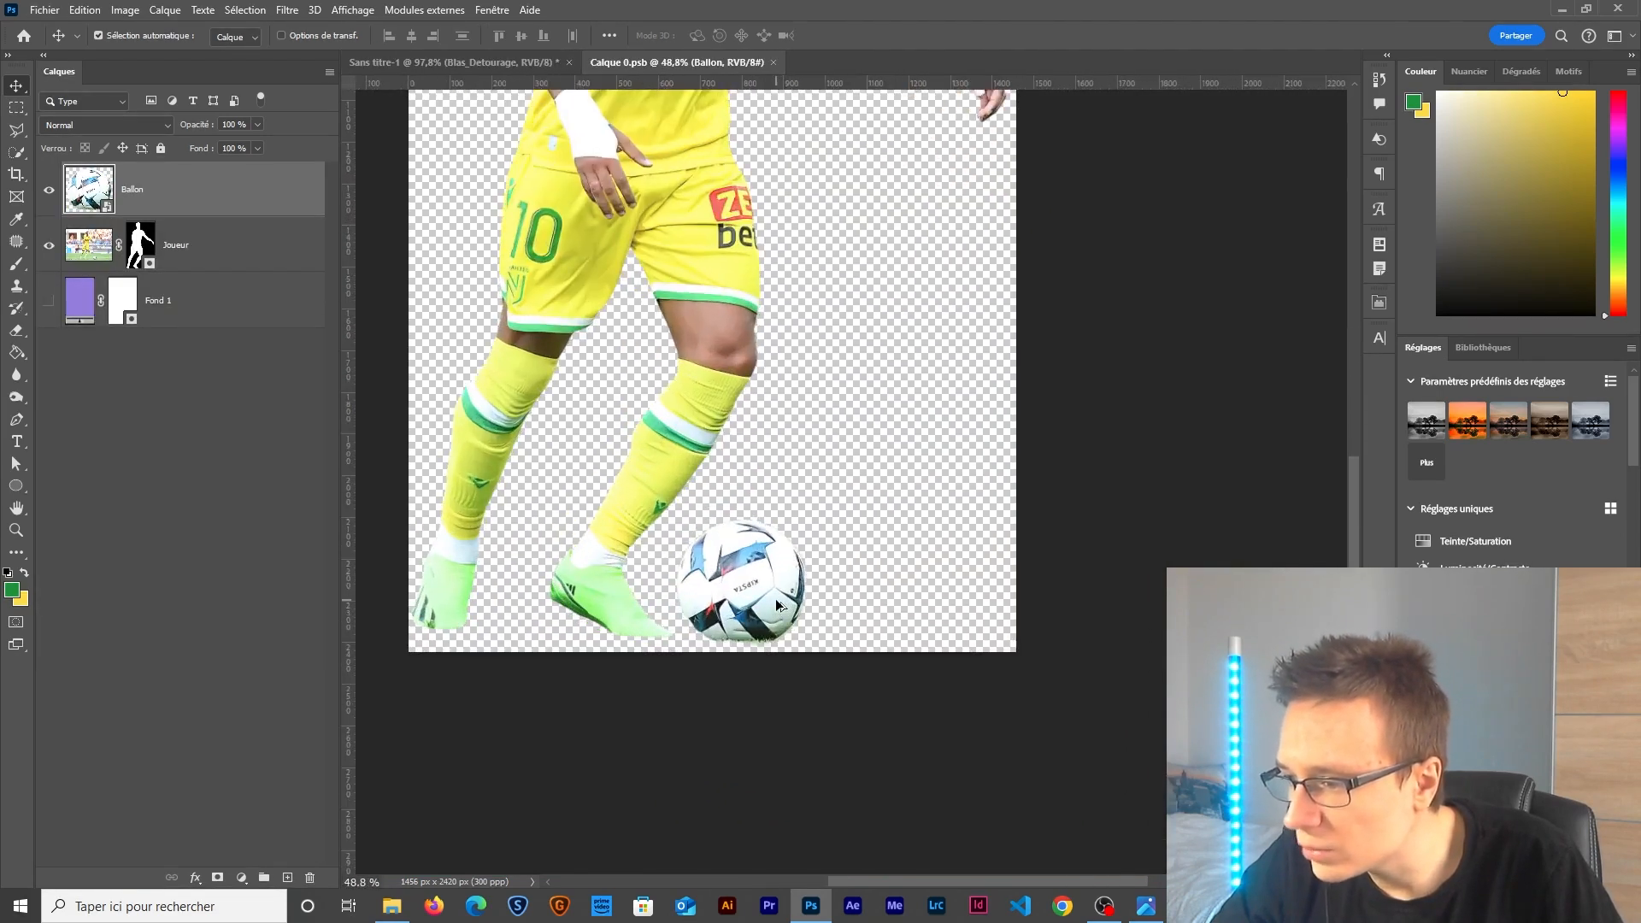
pyautogui.scroll(3, 778, 605)
pyautogui.click(48, 301)
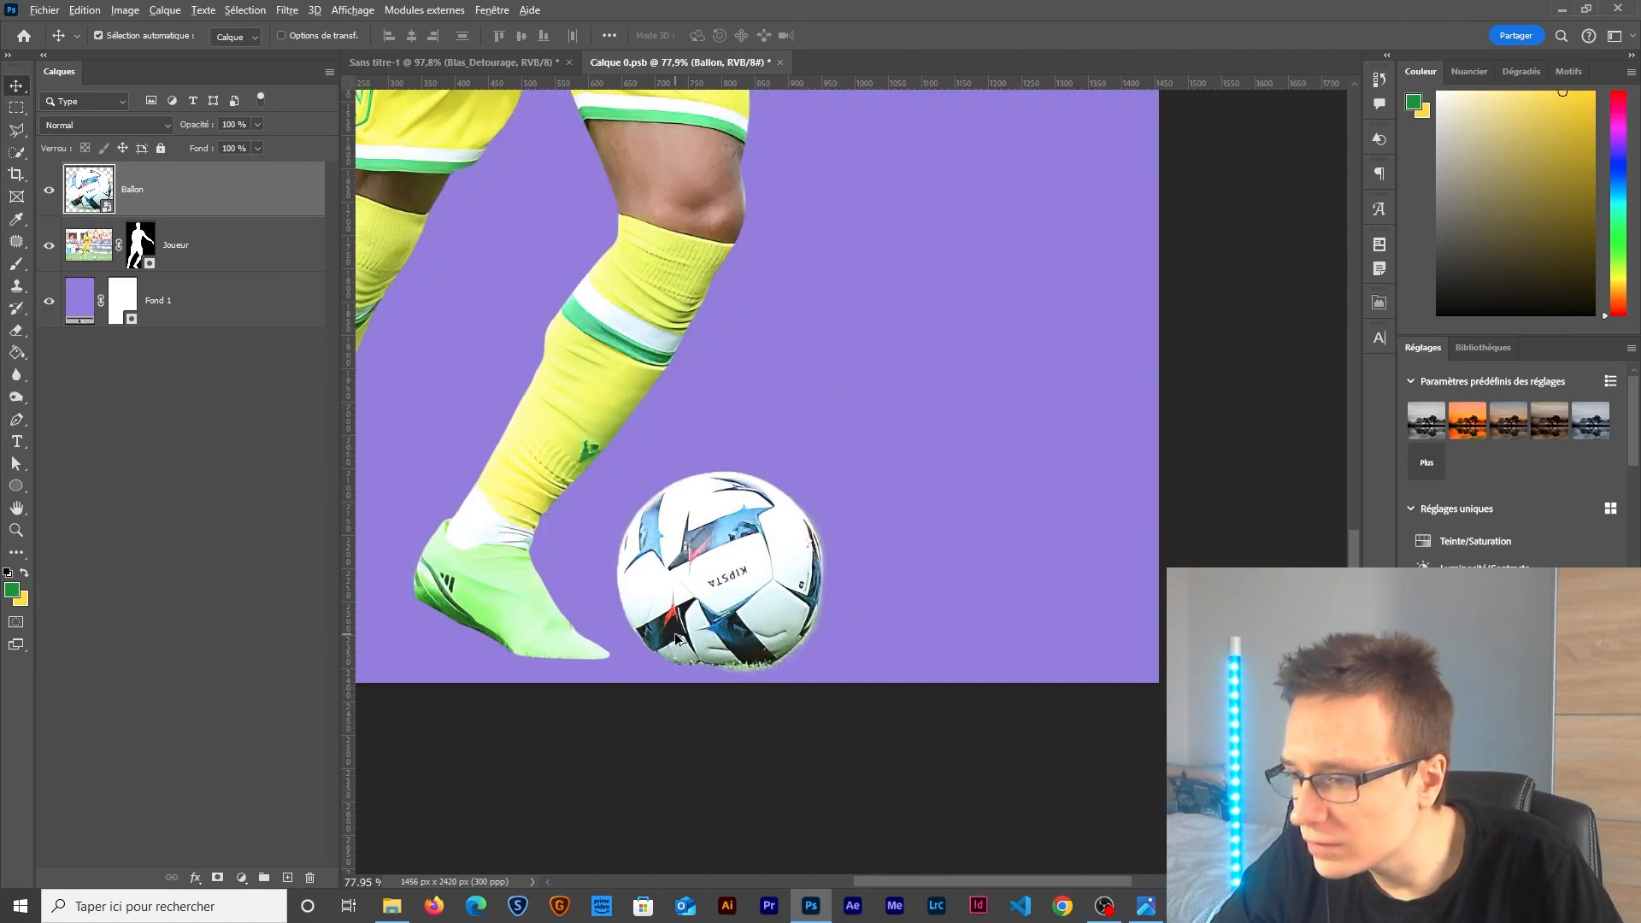
# Add a layer mask to the Ballon layer and paint out the grass along the ball's lower edge with a size 33 black brush.
pyautogui.scroll(3, 778, 524)
pyautogui.press('b')
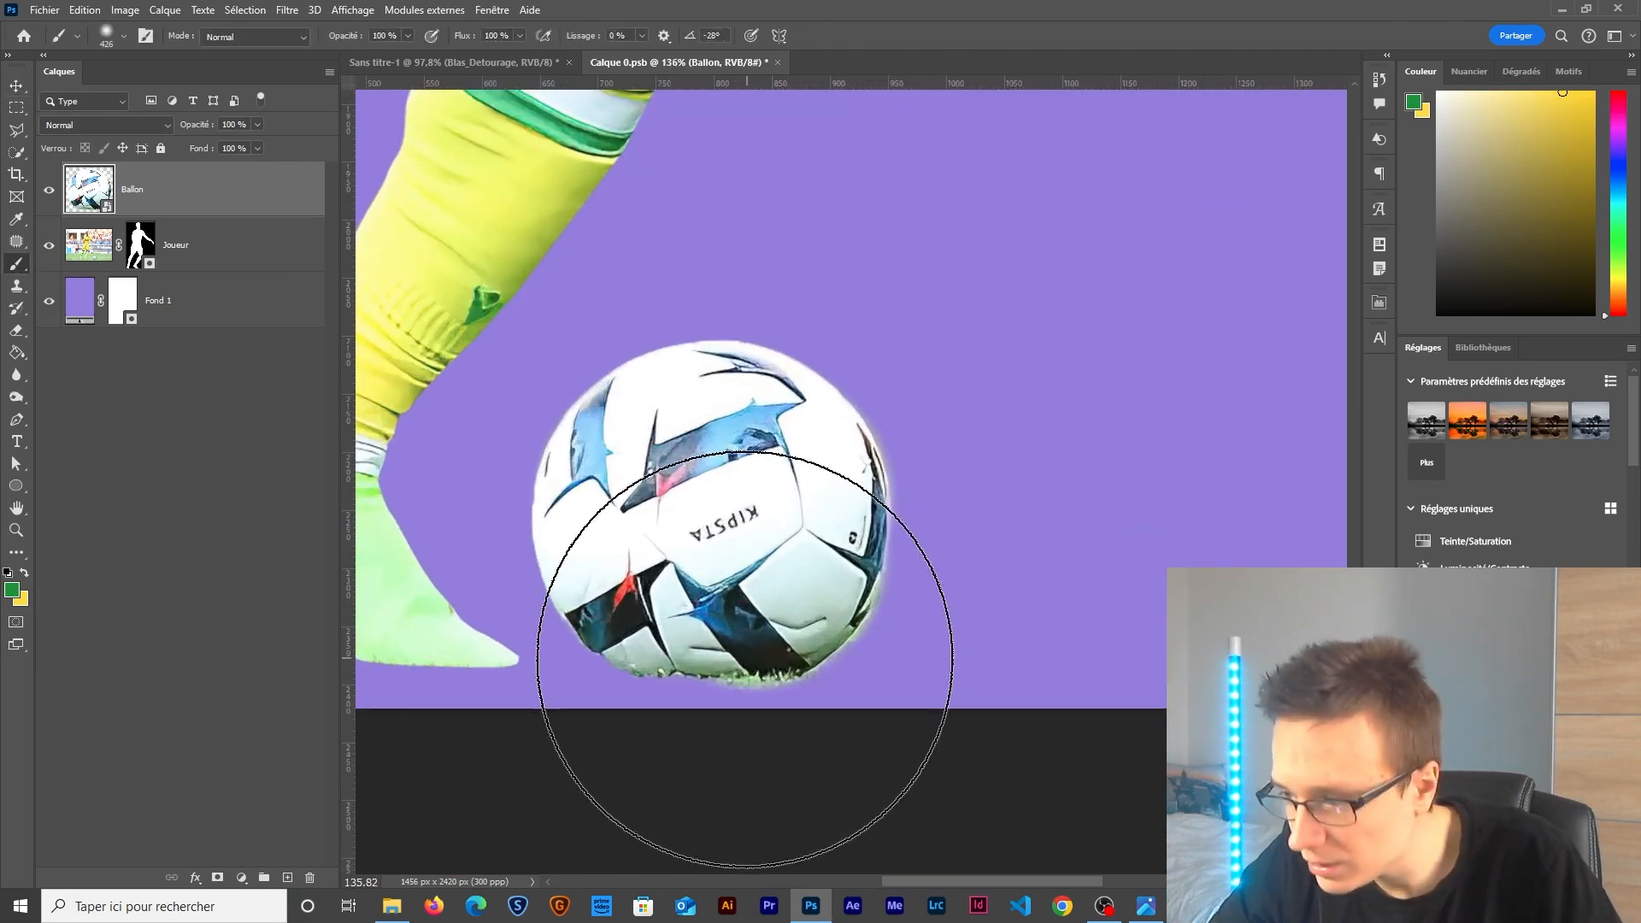
pyautogui.scroll(1, 744, 675)
pyautogui.click(217, 878)
pyautogui.moveTo(752, 517)
pyautogui.mouseDown()
pyautogui.moveTo(683, 521)
pyautogui.moveTo(641, 547)
pyautogui.mouseUp()
pyautogui.rightClick(720, 578)
pyautogui.moveTo(604, 734)
pyautogui.mouseDown()
pyautogui.moveTo(590, 718)
pyautogui.moveTo(808, 708)
pyautogui.moveTo(872, 667)
pyautogui.moveTo(740, 678)
pyautogui.mouseUp()
pyautogui.scroll(-1, 767, 718)
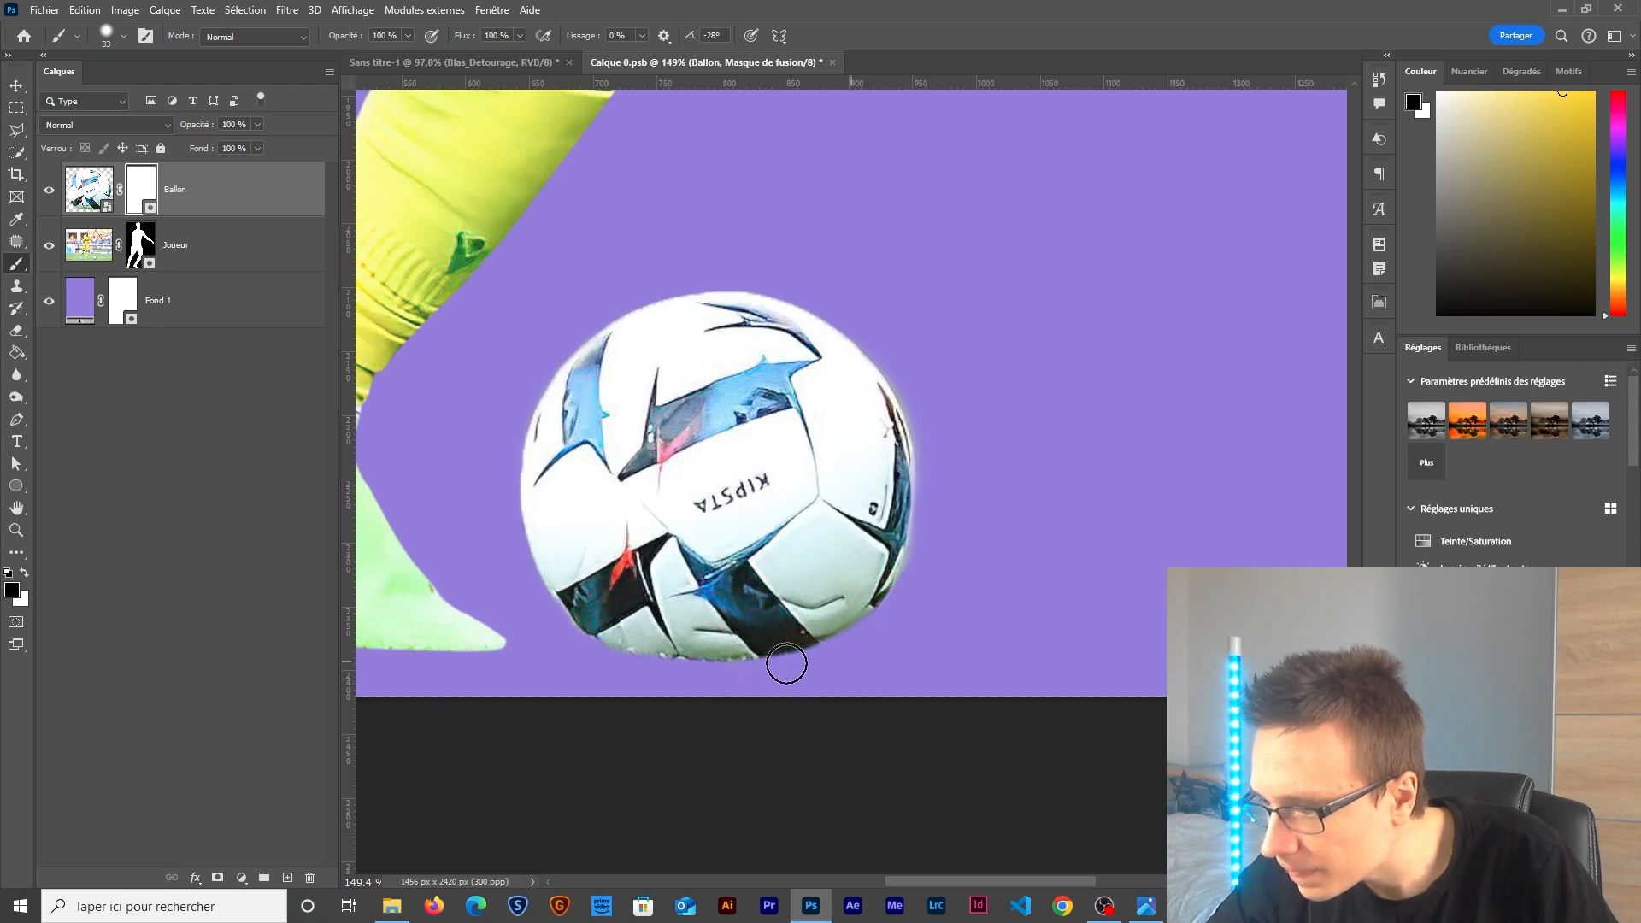
# Hide the Fond 1 layer and close the Calque 0.psb smart object, saving its changes.
pyautogui.scroll(-10, 783, 662)
pyautogui.scroll(-8, 755, 660)
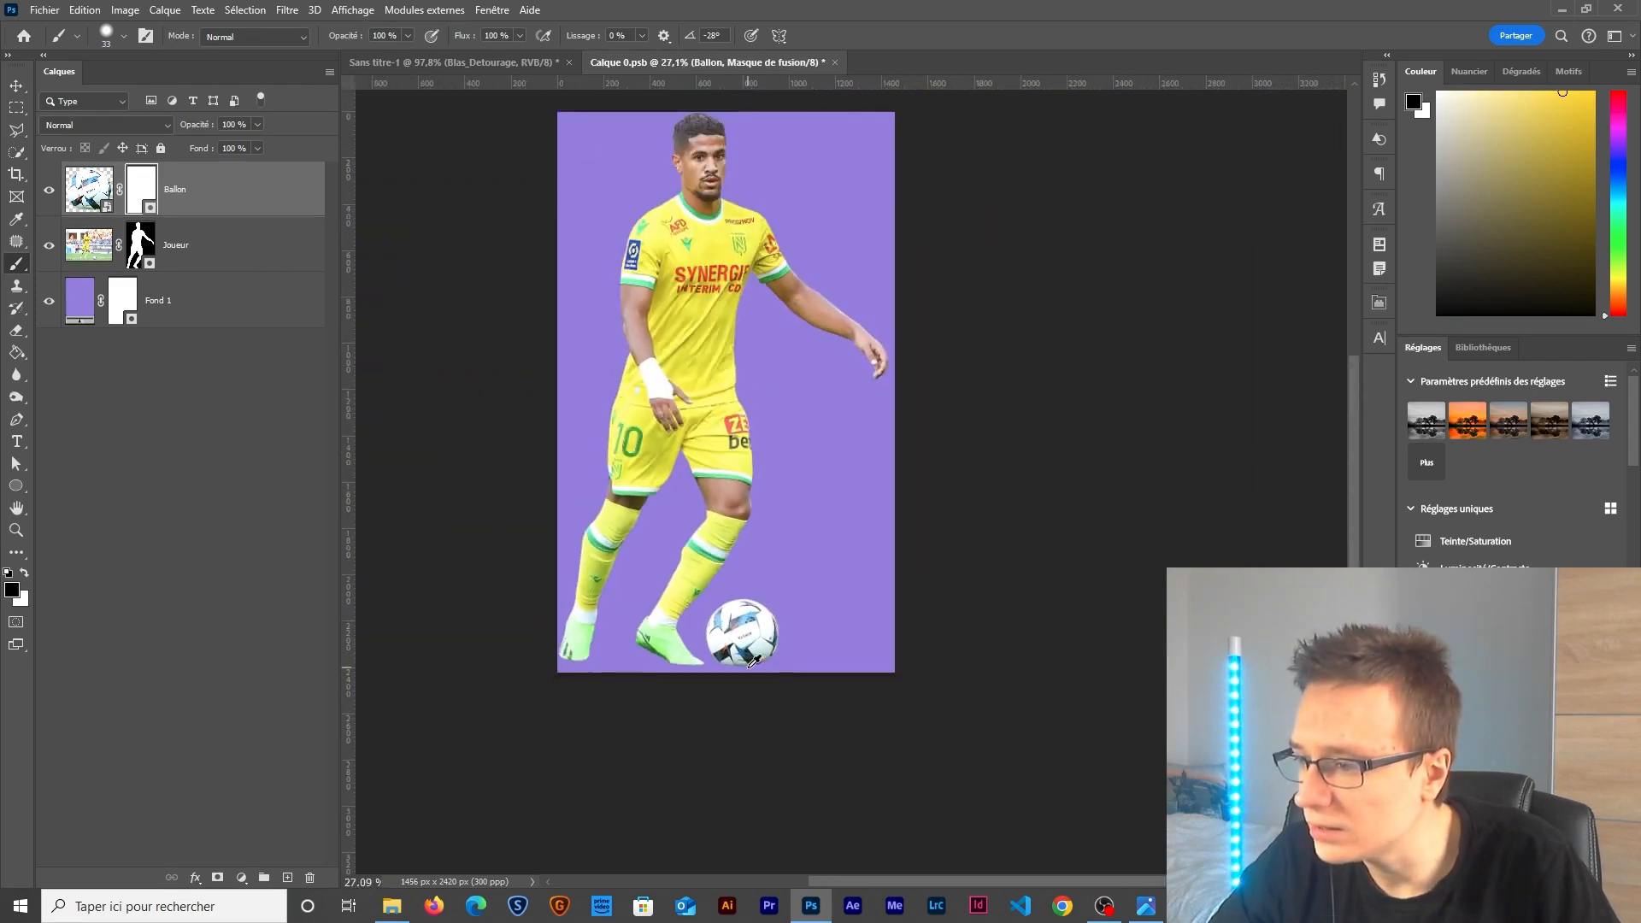
pyautogui.click(49, 301)
pyautogui.hotkey('ctrl', 'w')
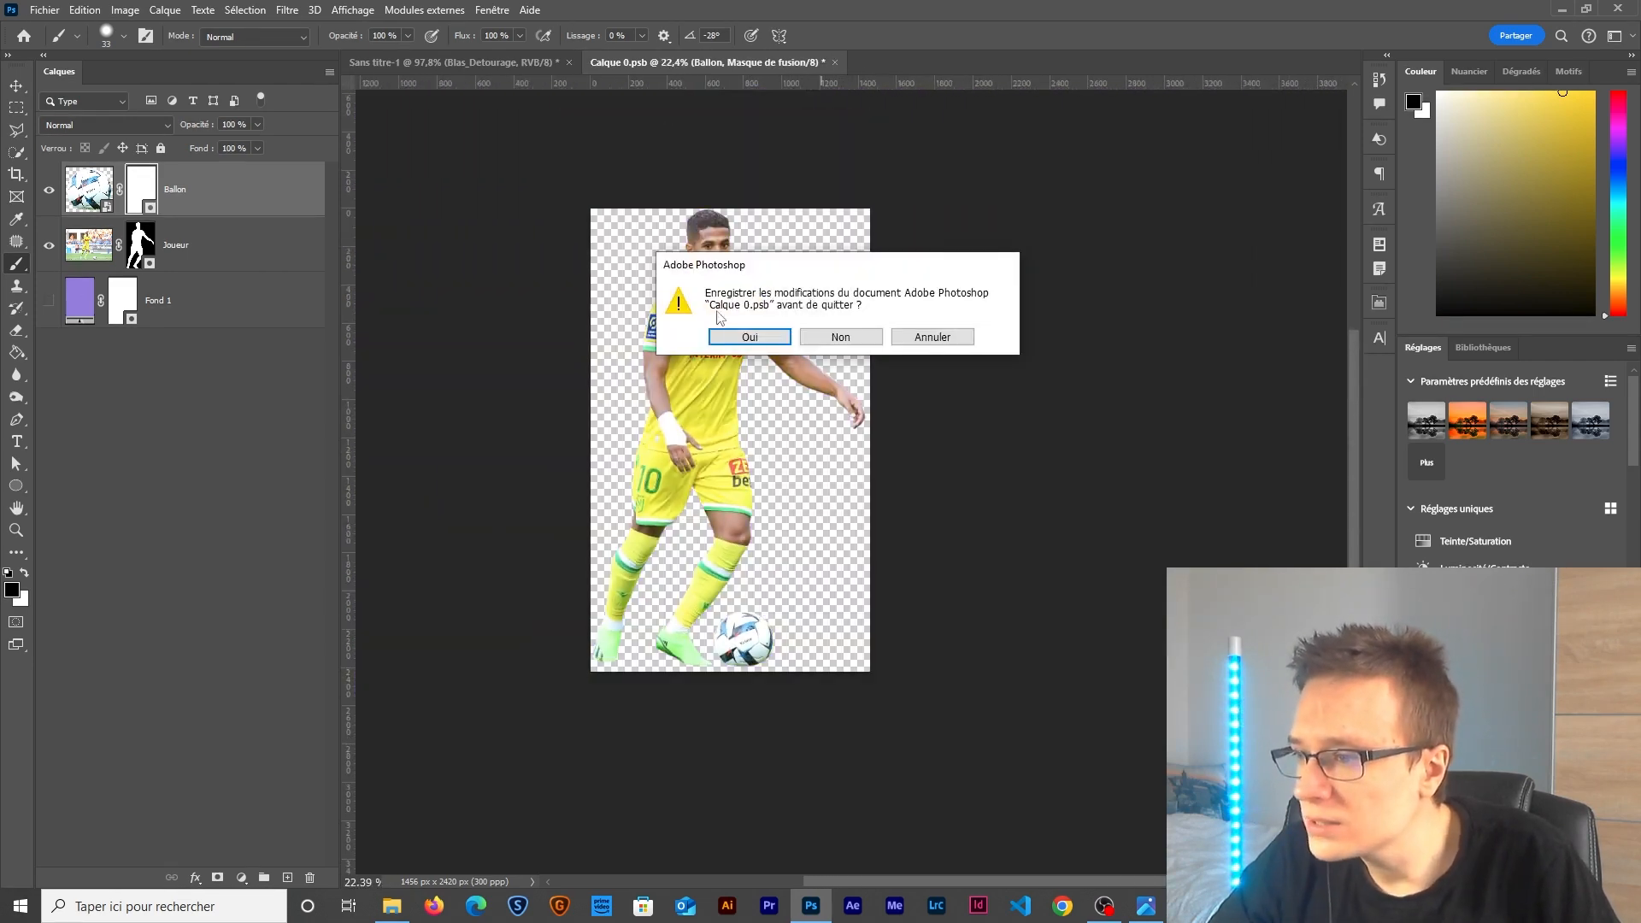
pyautogui.press('Return')
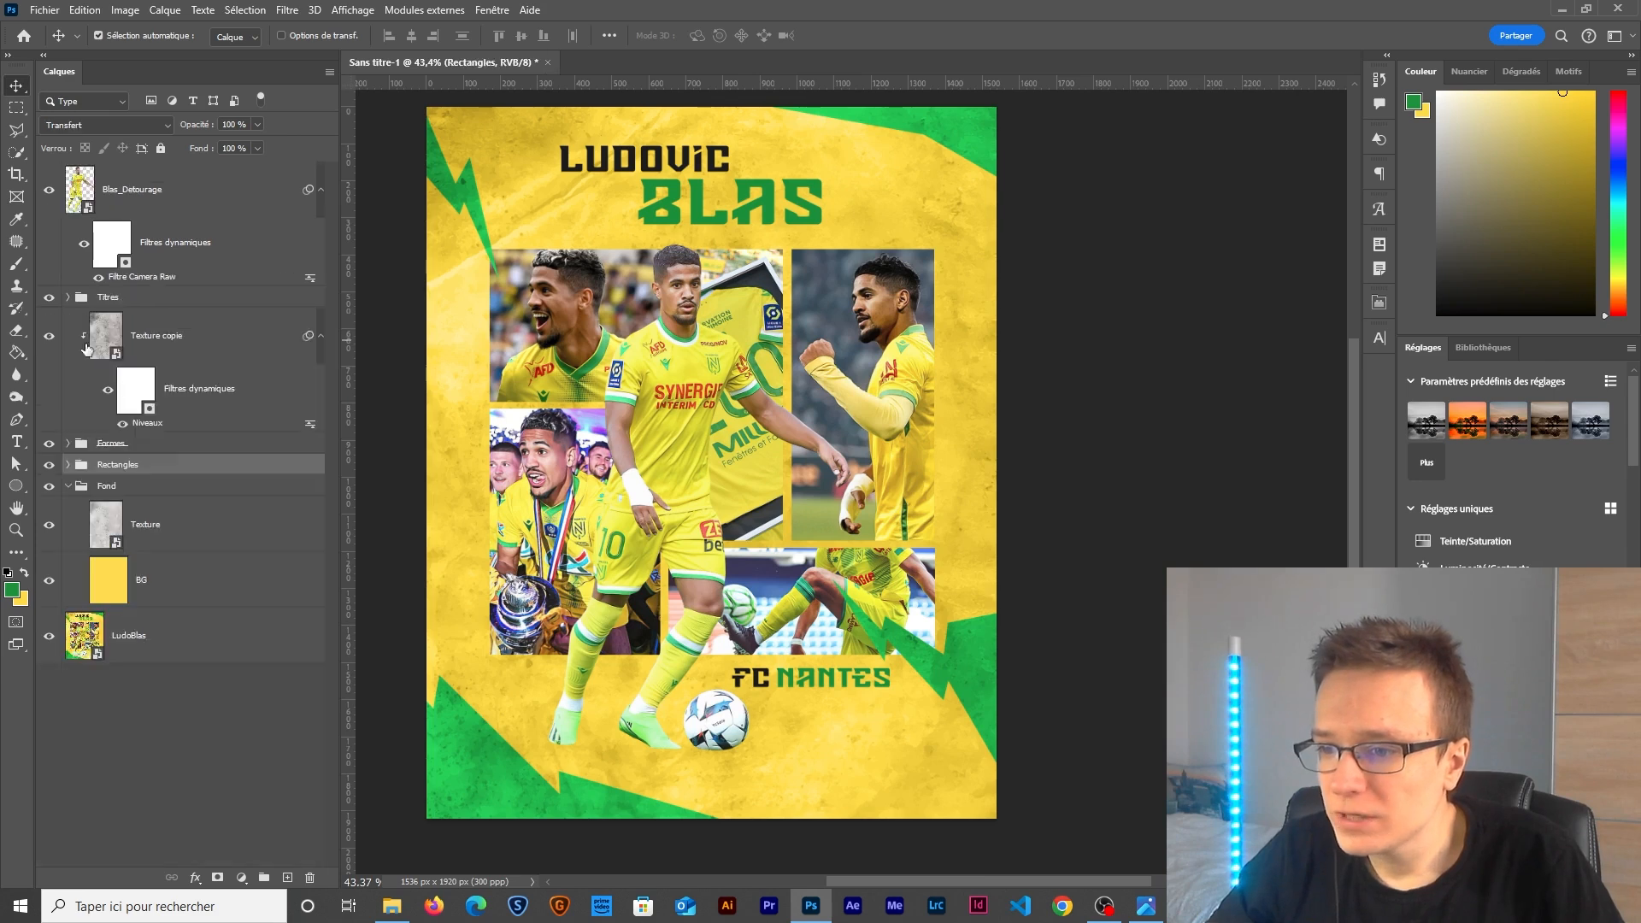
# Add a Correspondance de couleur adjustment layer above Blas_Detourage using the 3Strip.look 3DLUT file.
pyautogui.click(142, 198)
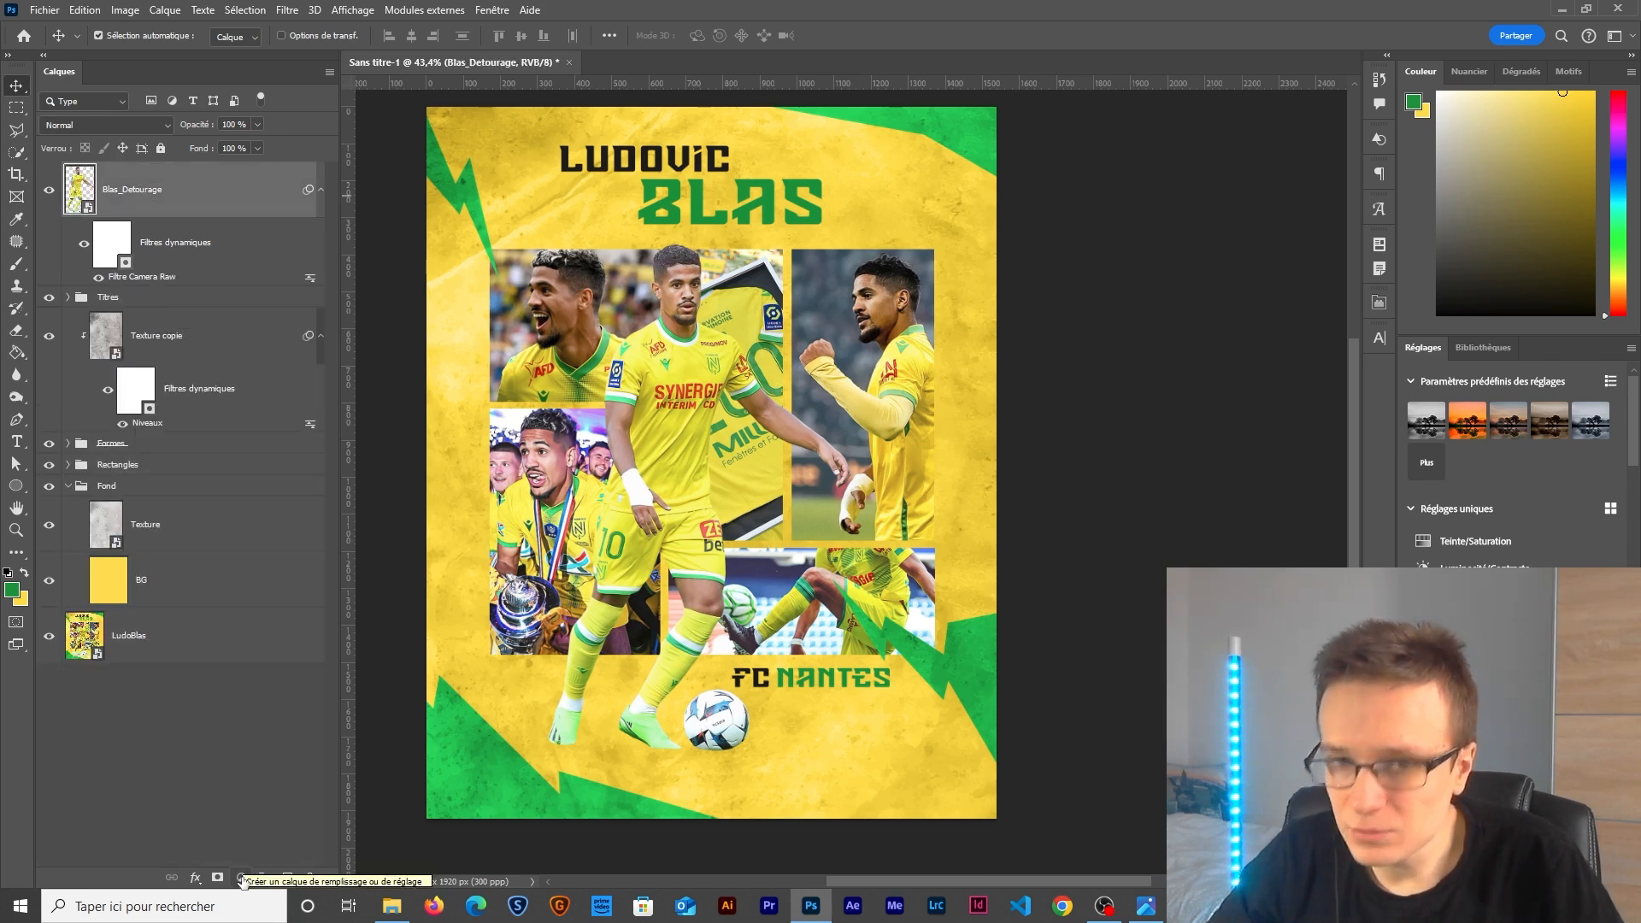
pyautogui.click(242, 878)
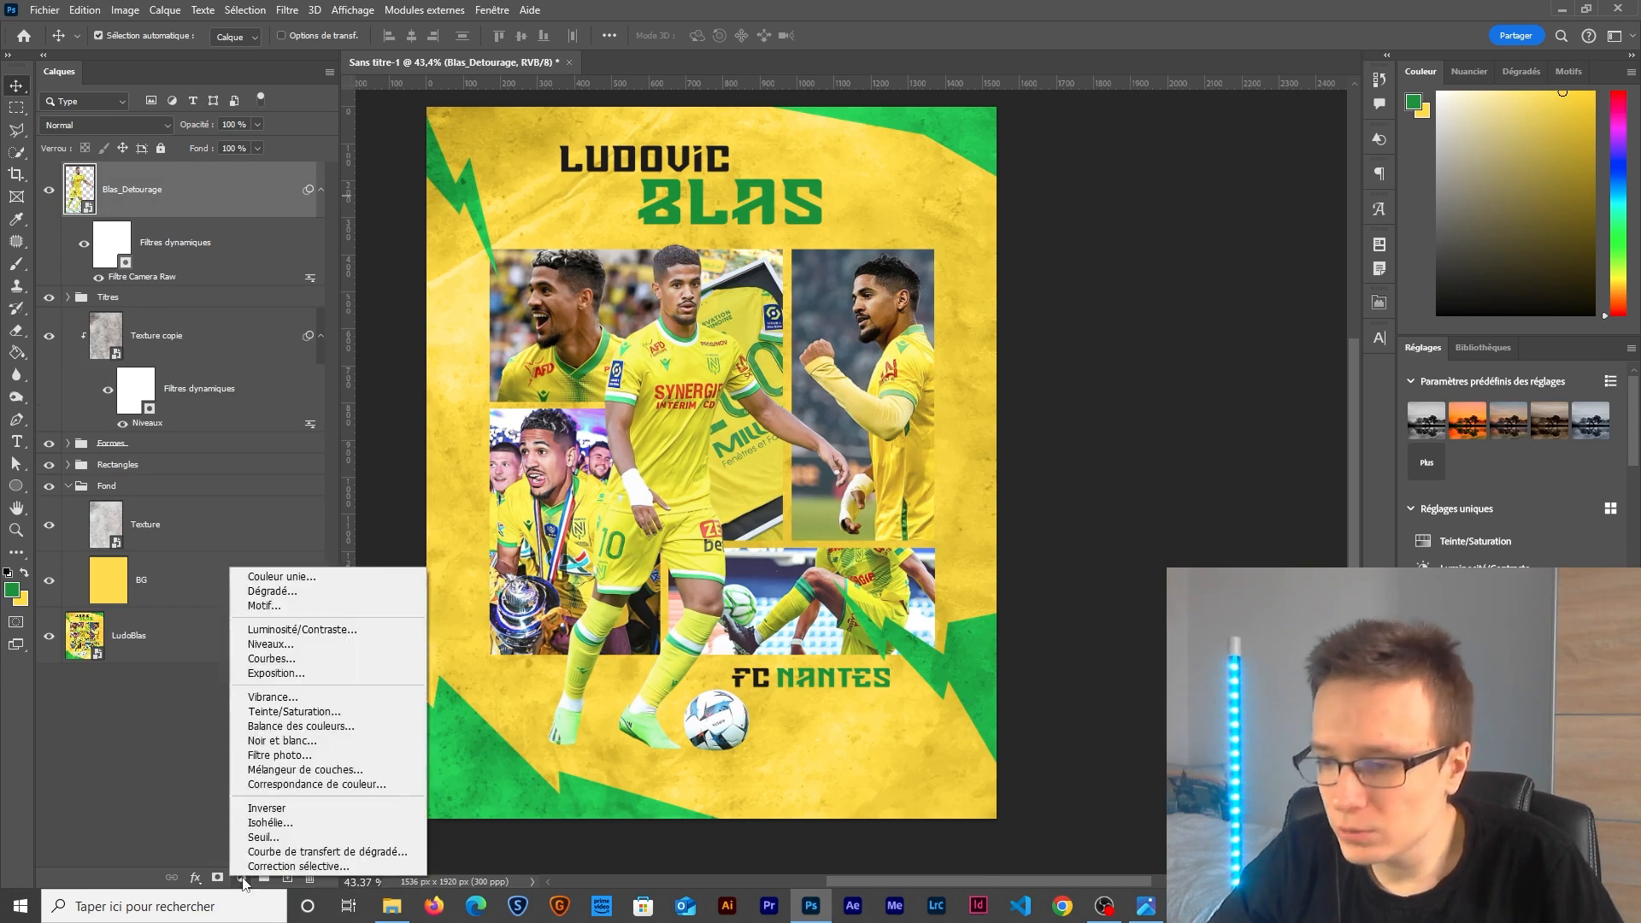
pyautogui.click(299, 783)
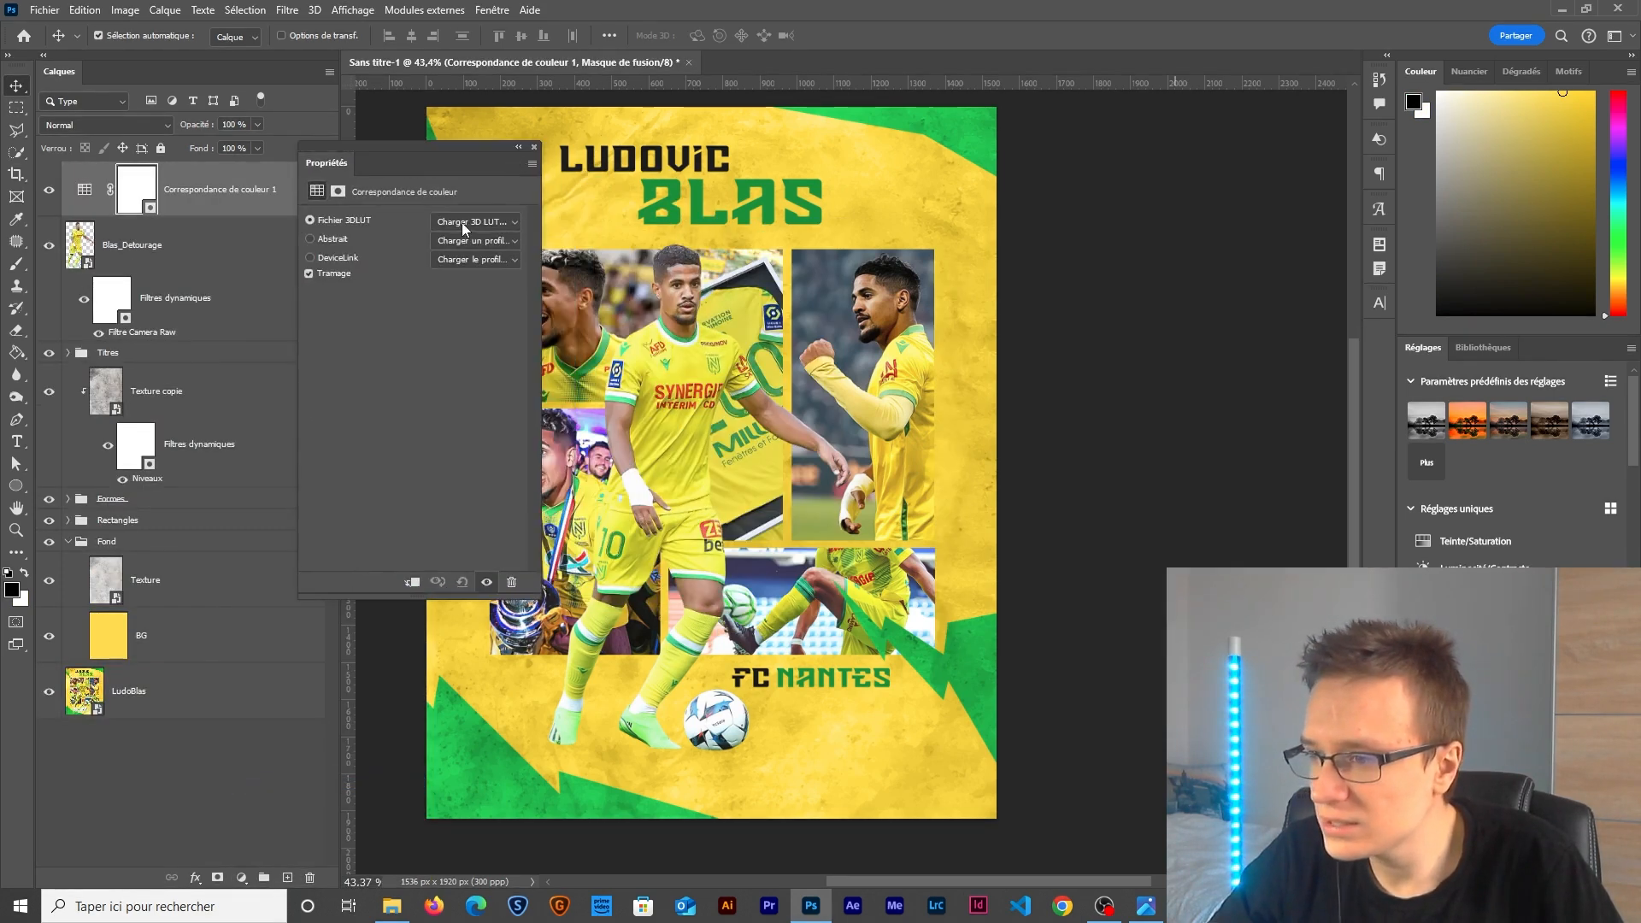
pyautogui.click(476, 221)
pyautogui.click(473, 305)
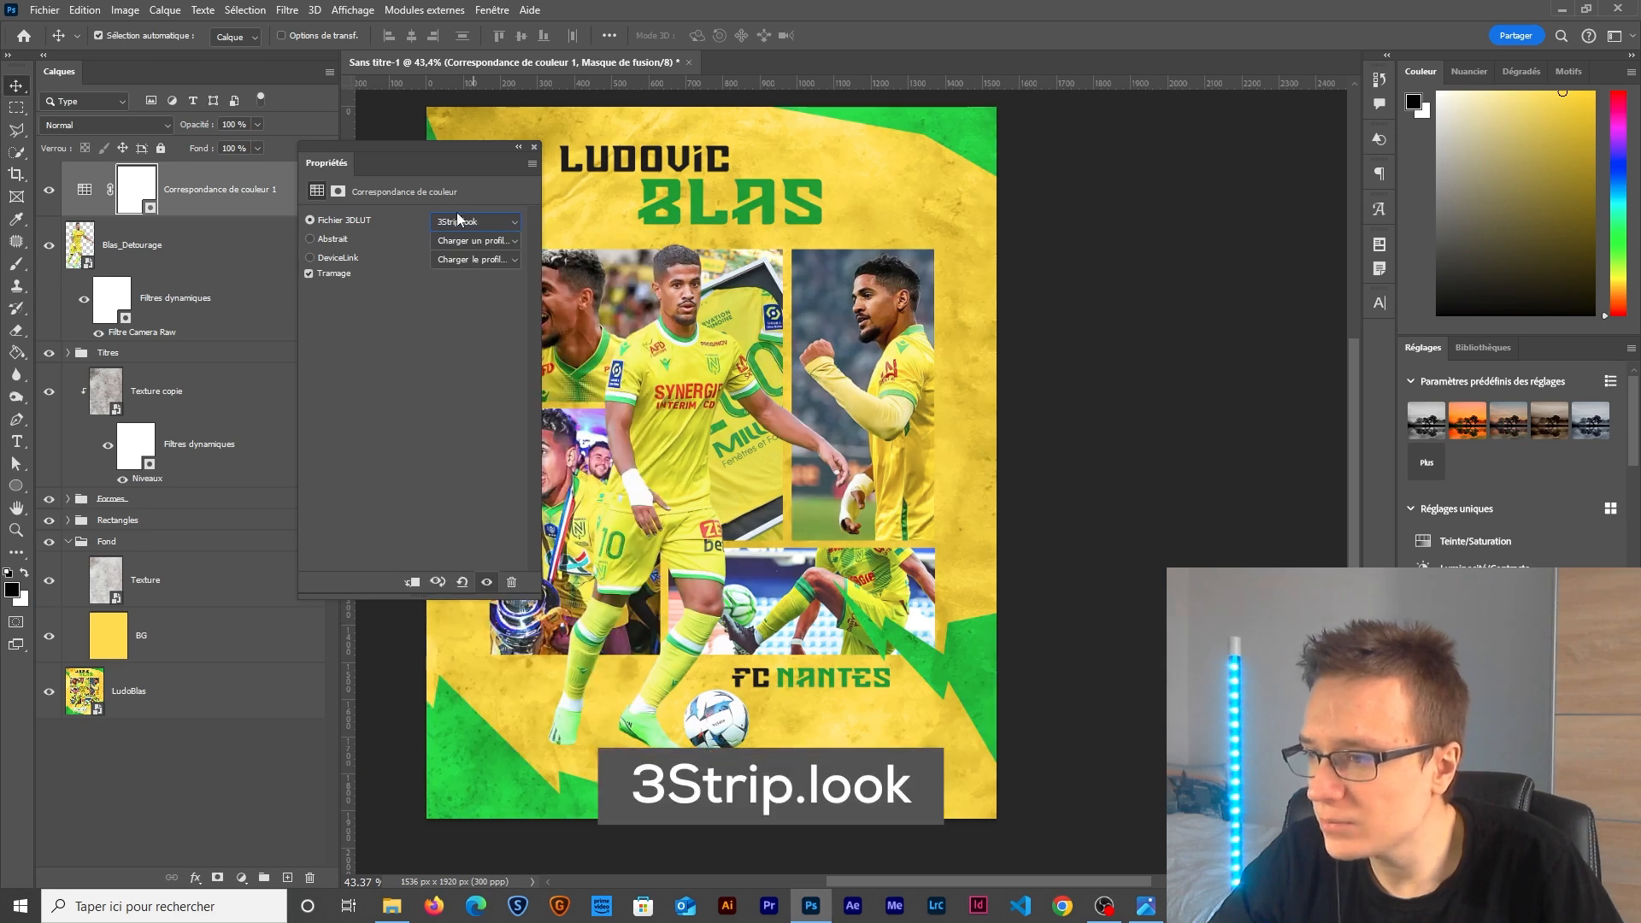
pyautogui.moveTo(413, 153); pyautogui.dragTo(1376, 334)
# Rename the colour lookup adjustment layer as LUT.
pyautogui.doubleClick(209, 189)
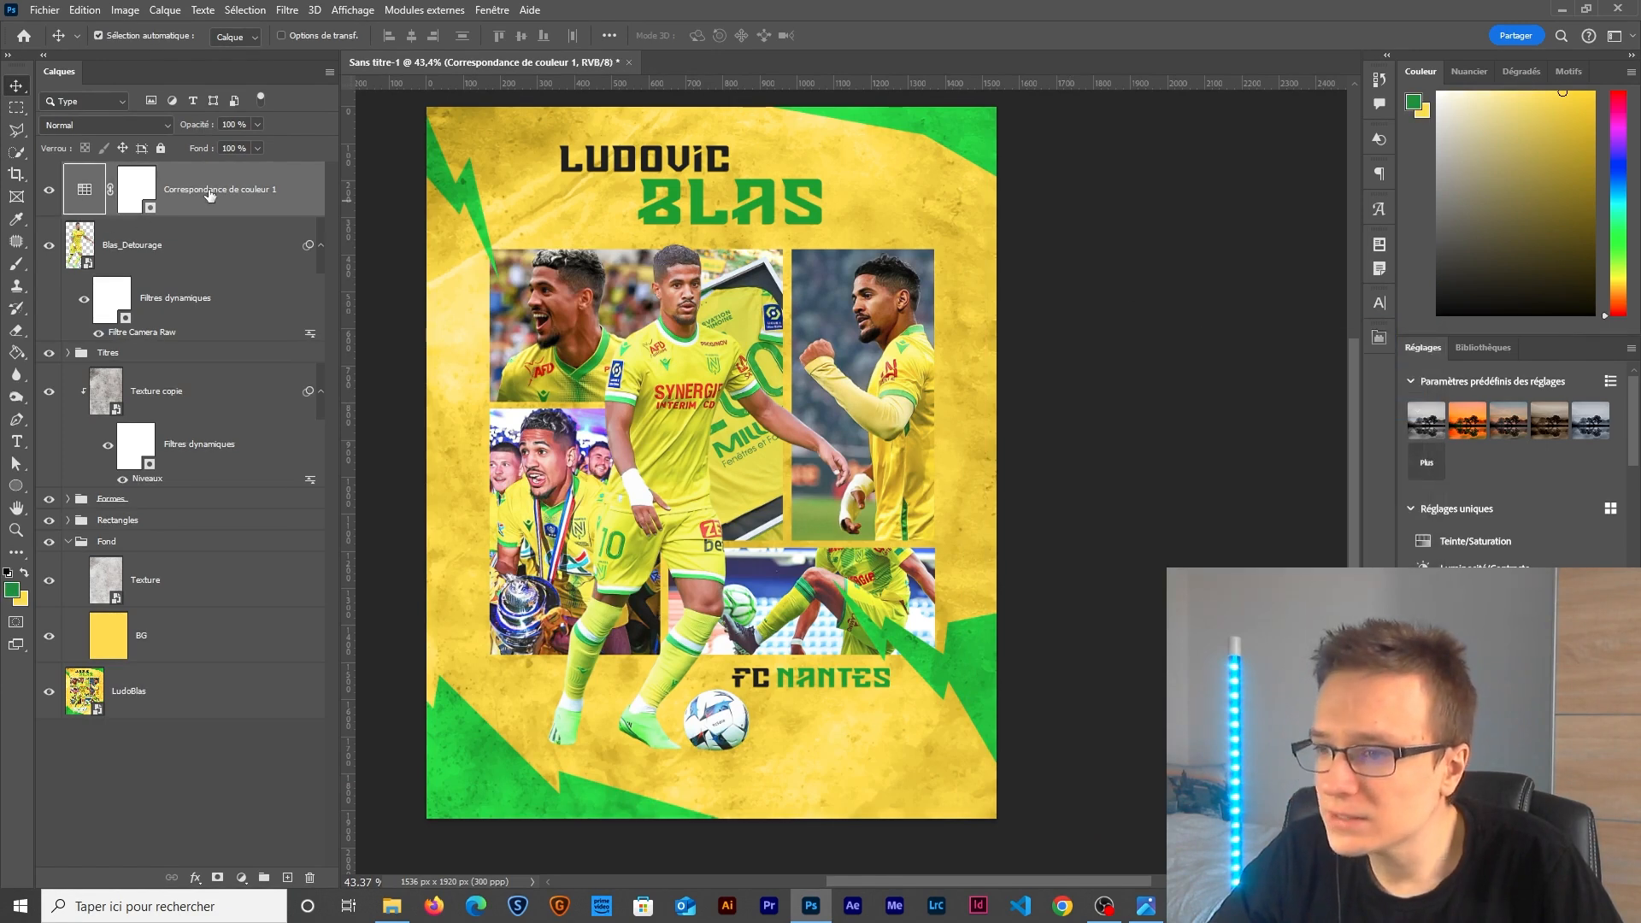
pyautogui.write('LUT')
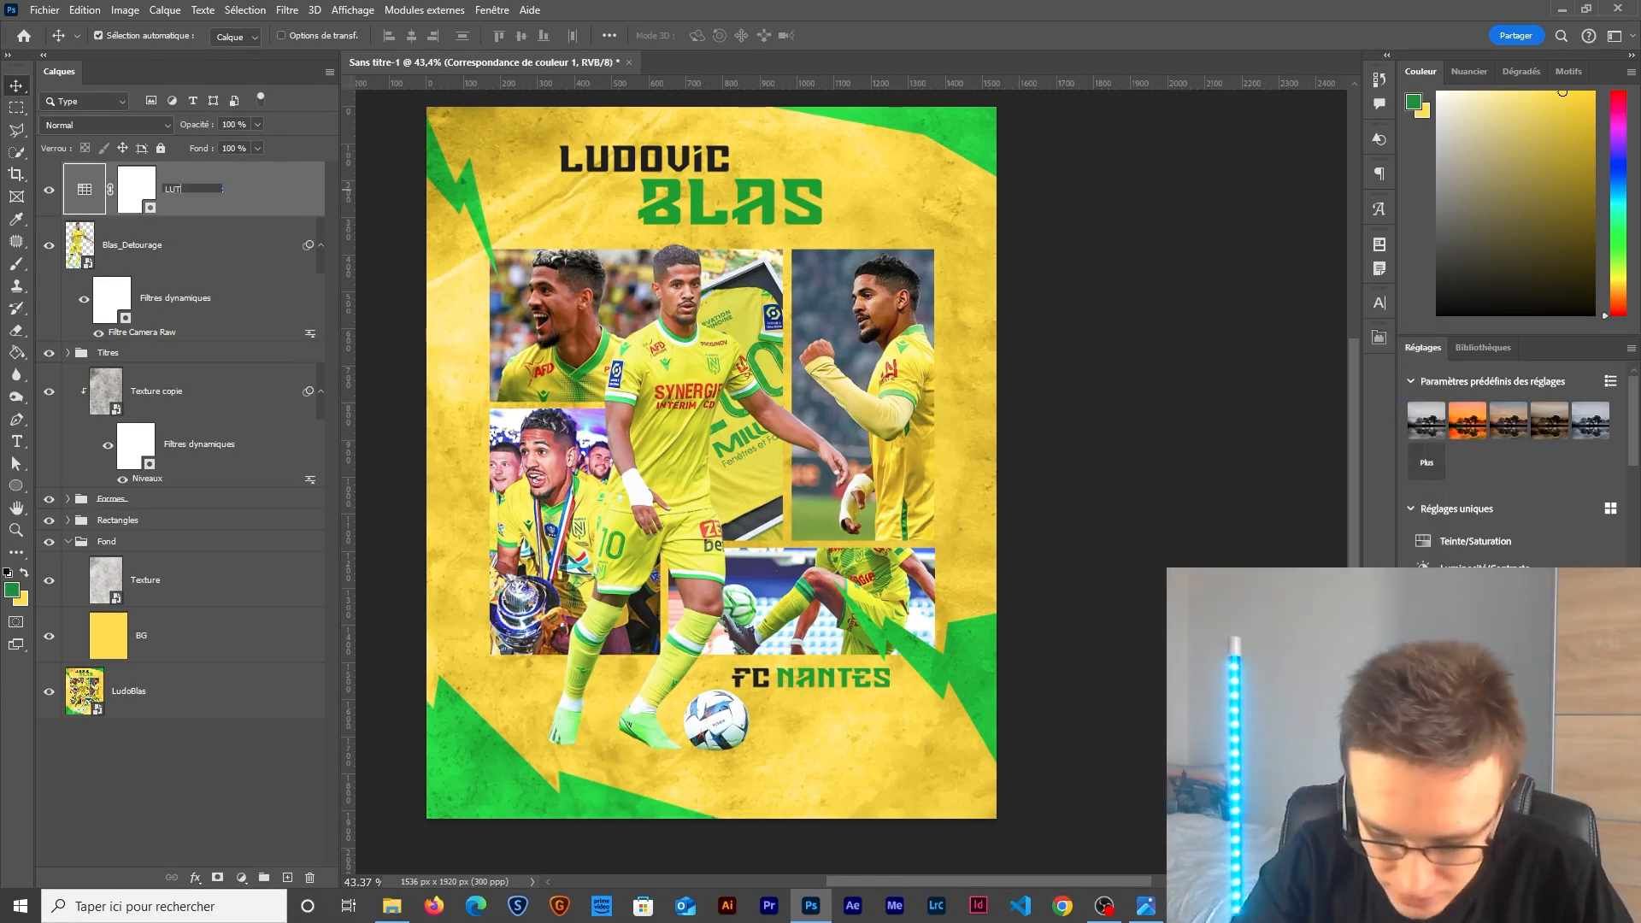
pyautogui.press('Return')
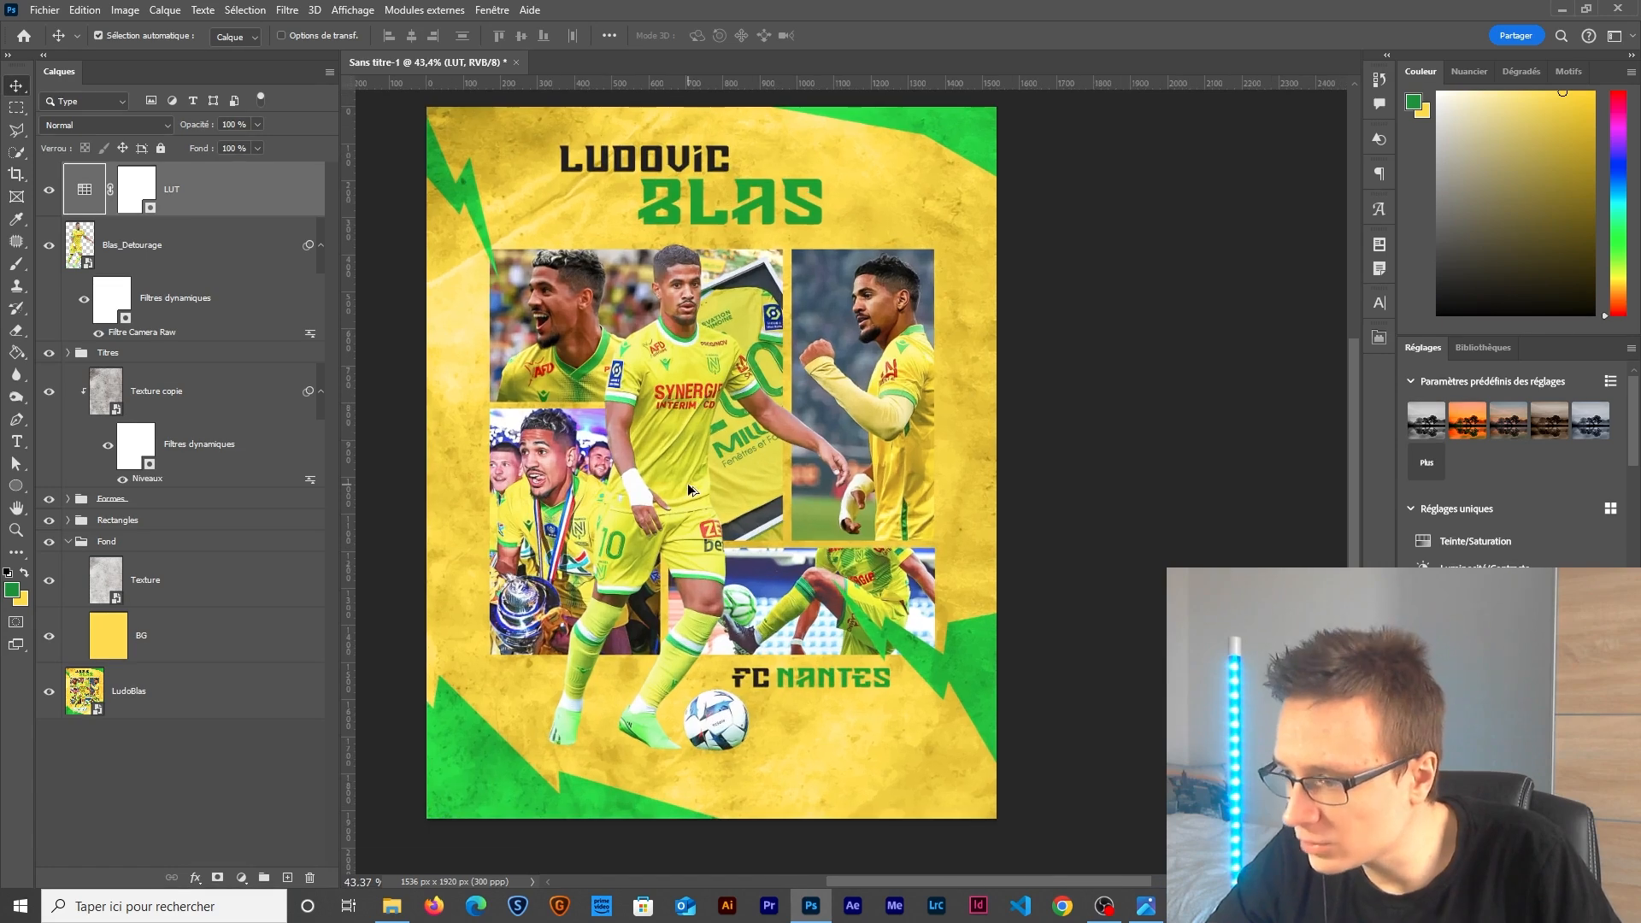
# Apply a Camera Raw filter with Exposition at 0.25 to the Blas_04 photo in the poster's upper-left rectangle.
pyautogui.scroll(1, 689, 490)
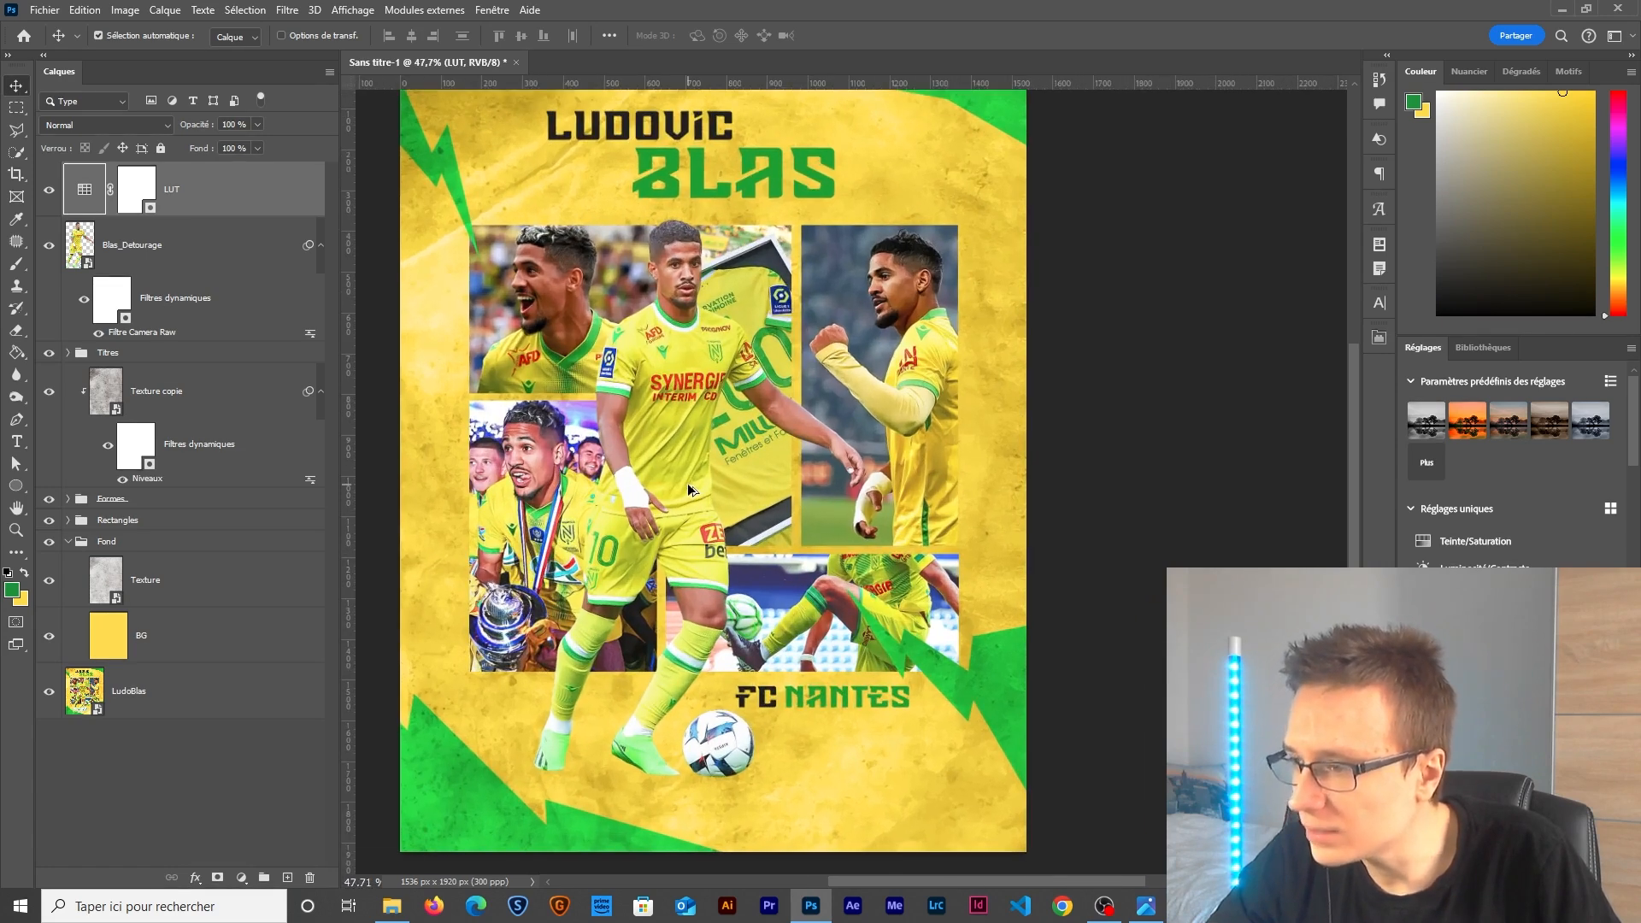
pyautogui.scroll(-1, 690, 489)
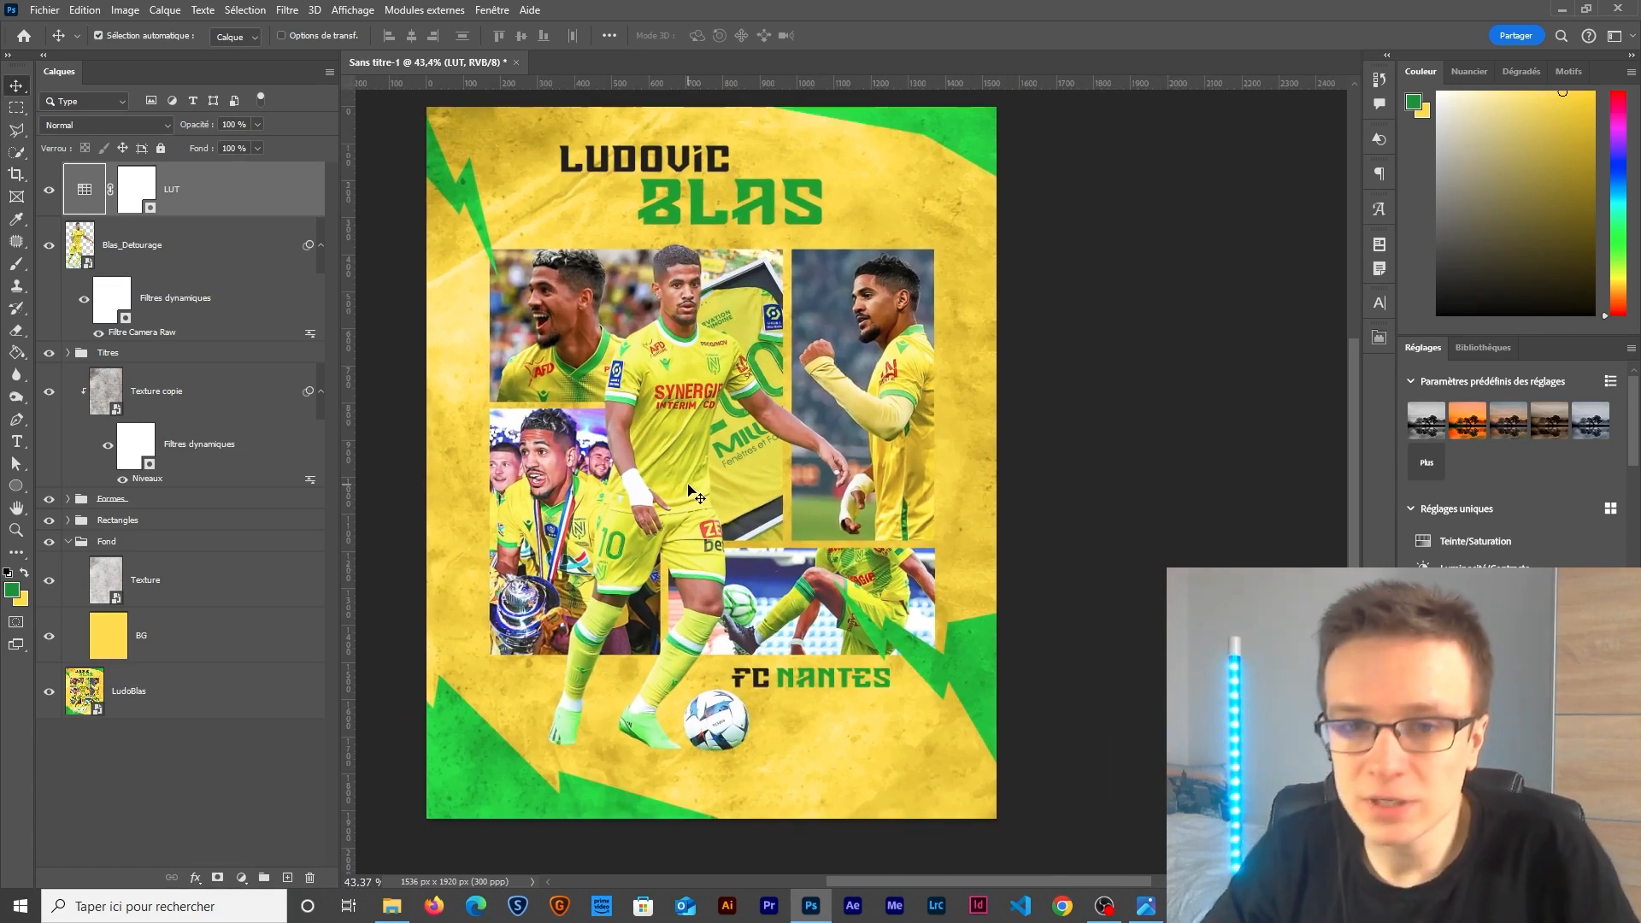
pyautogui.scroll(1, 582, 377)
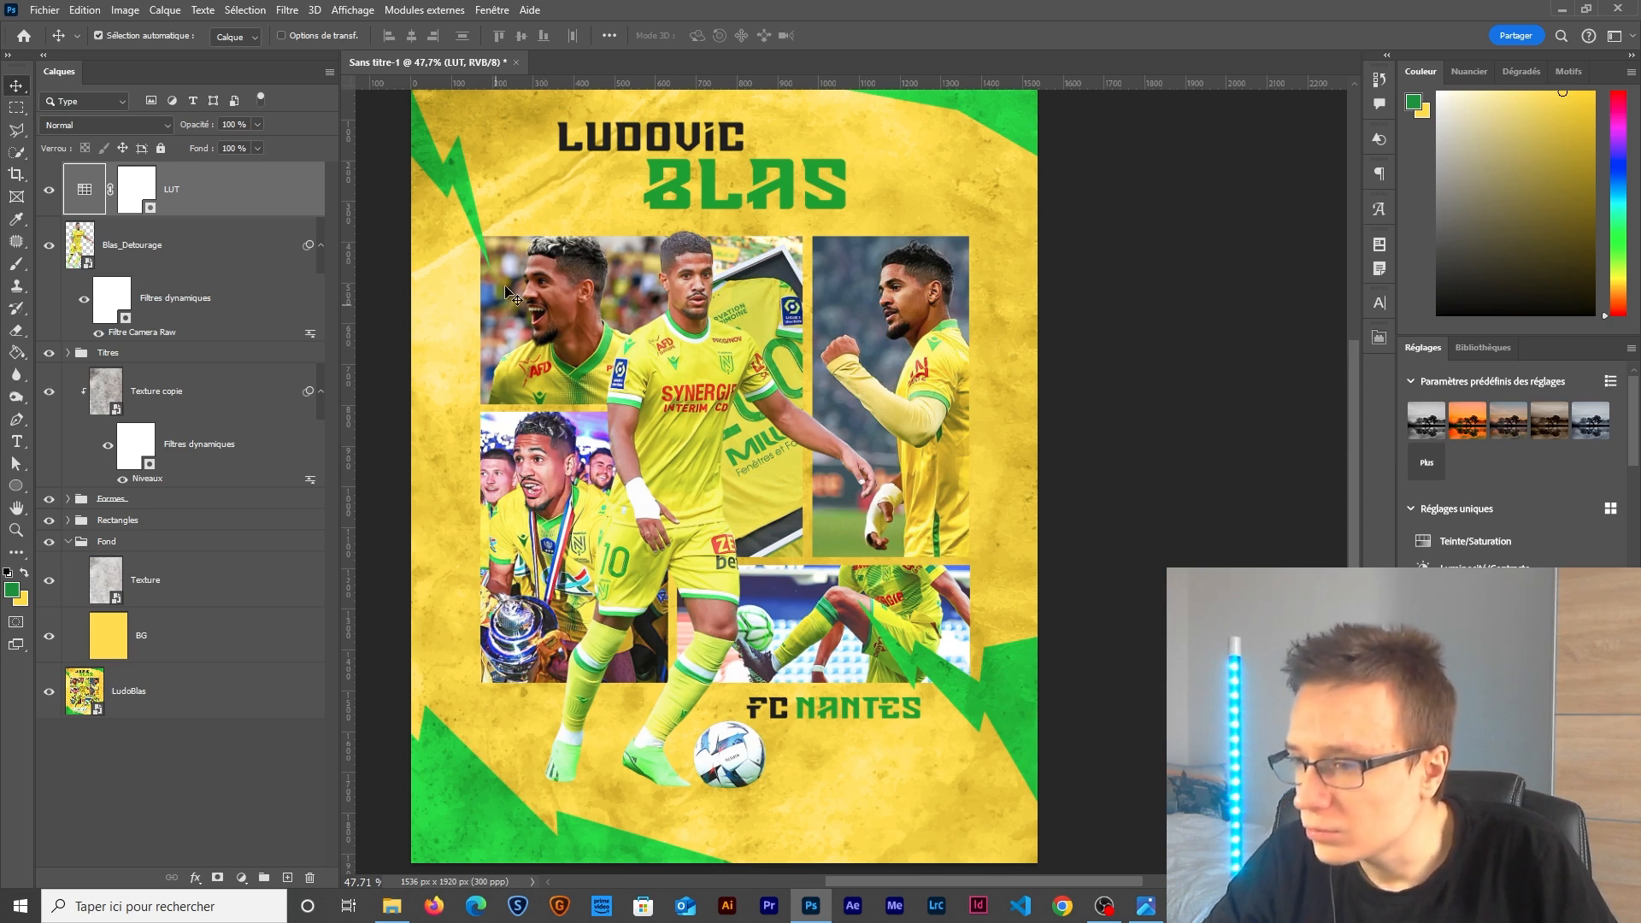
pyautogui.click(564, 322)
pyautogui.scroll(-2, 196, 282)
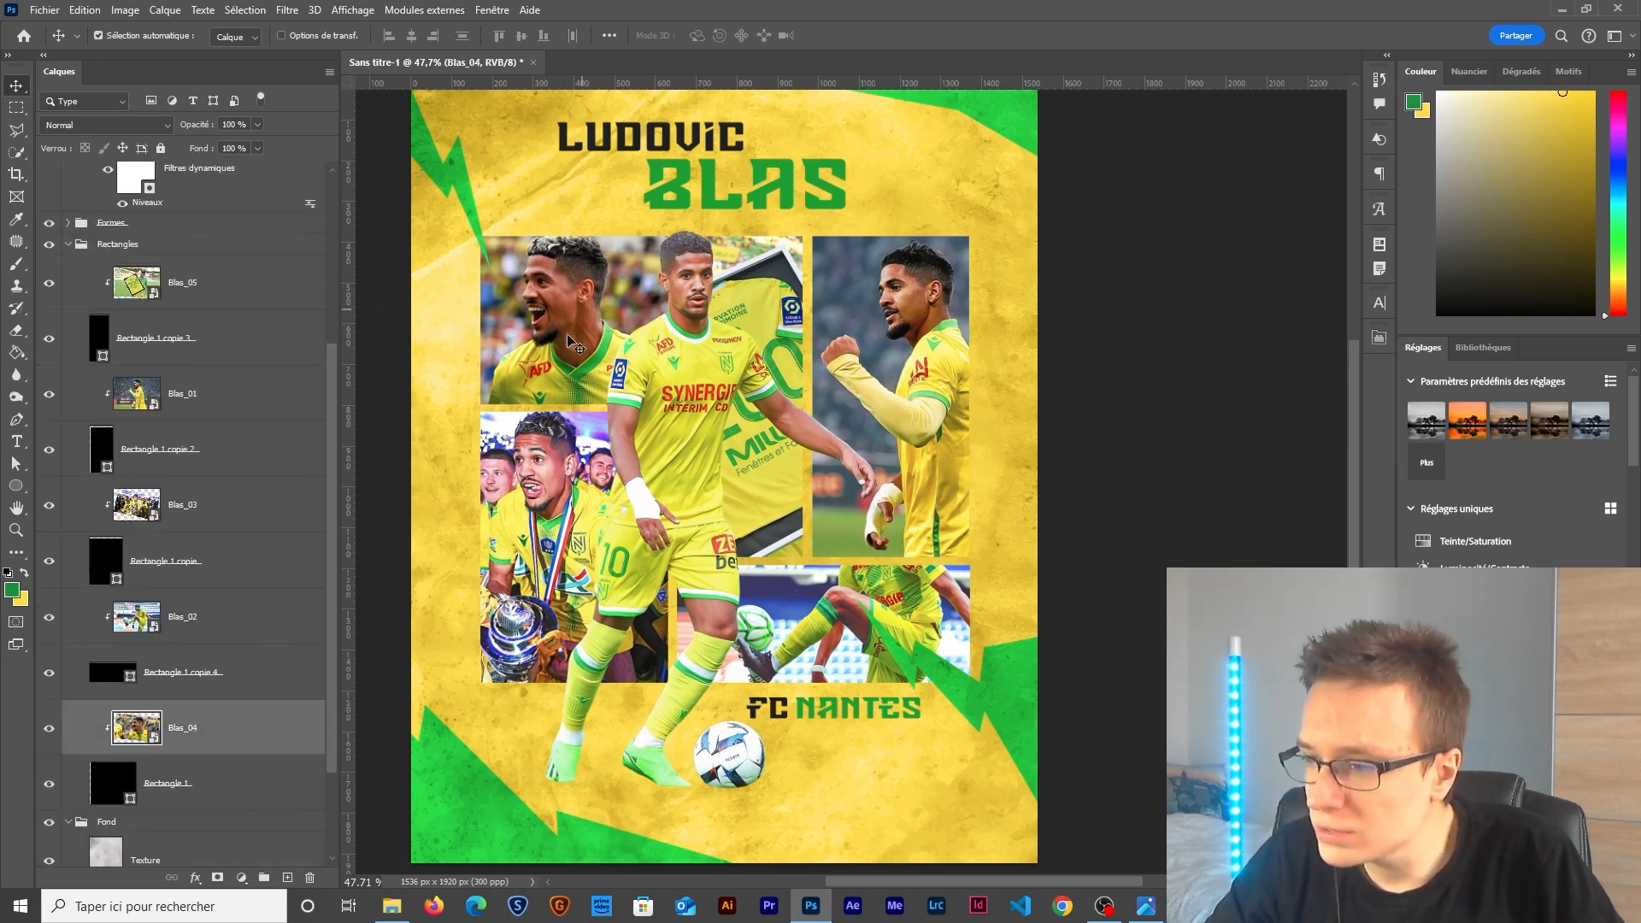
pyautogui.click(285, 16)
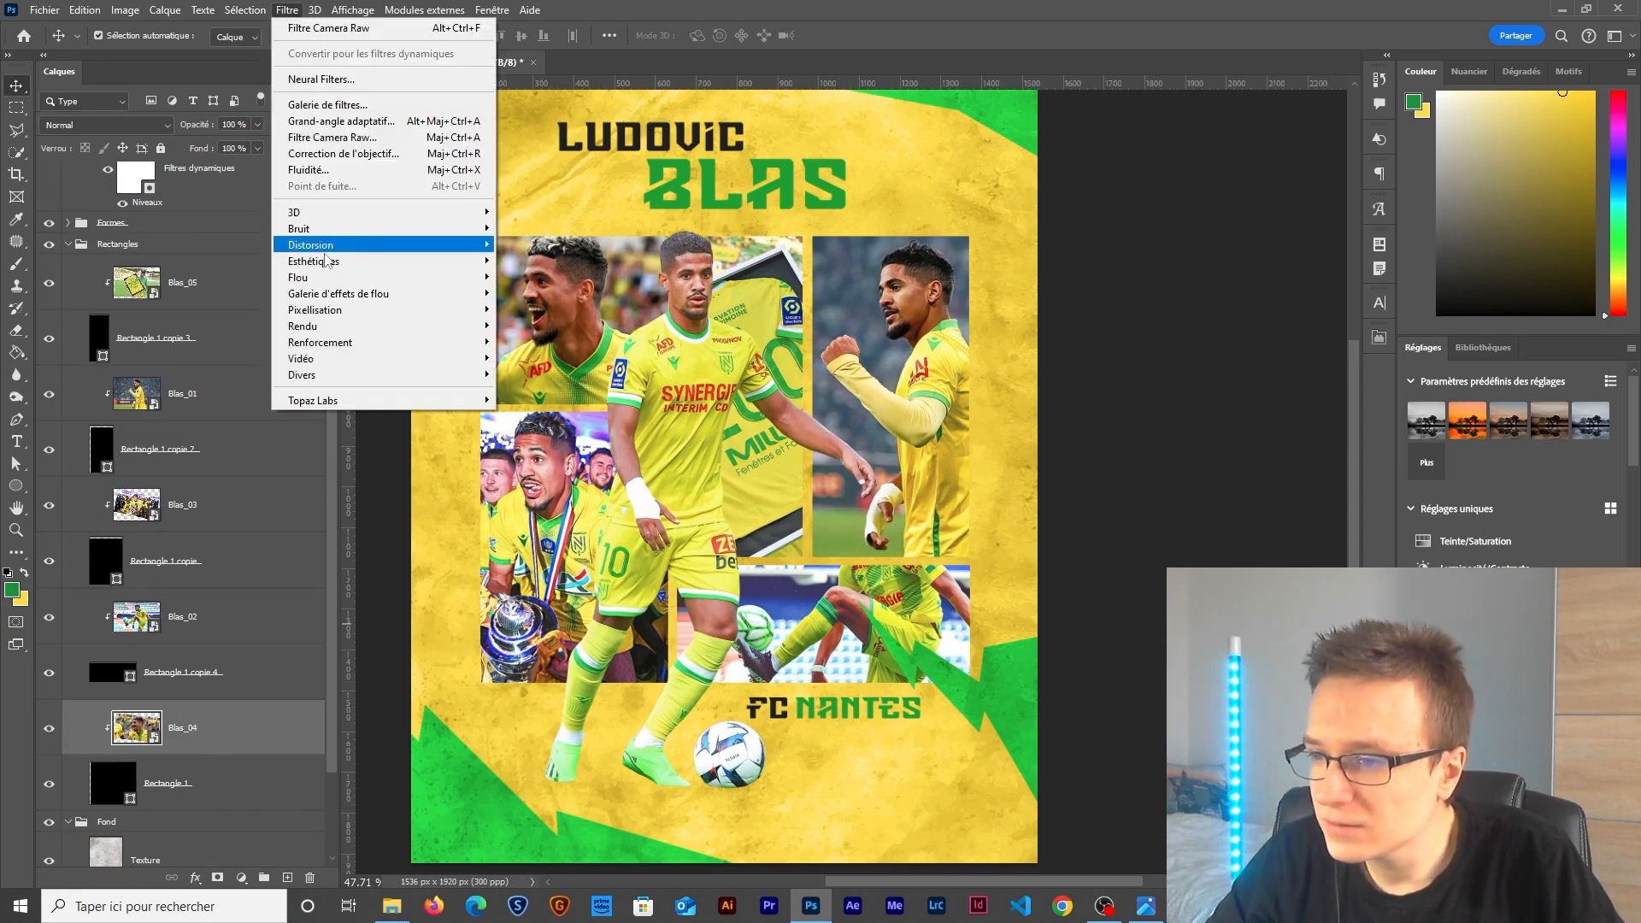
pyautogui.moveTo(328, 276)
pyautogui.click(333, 136)
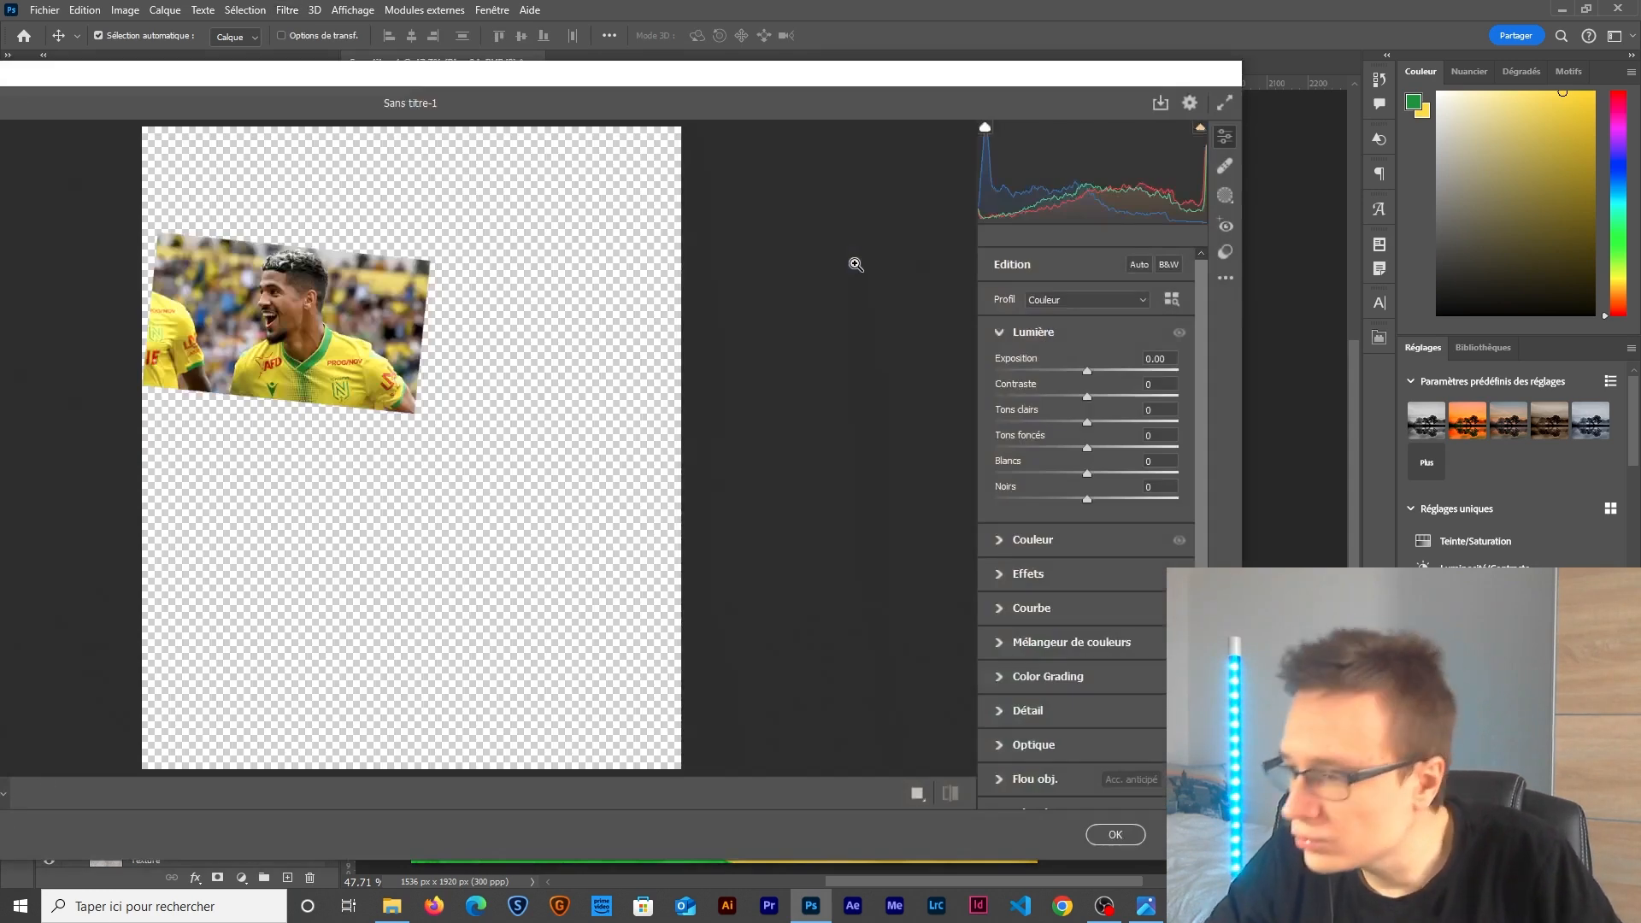
pyautogui.click(1163, 358)
pyautogui.write('0.25')
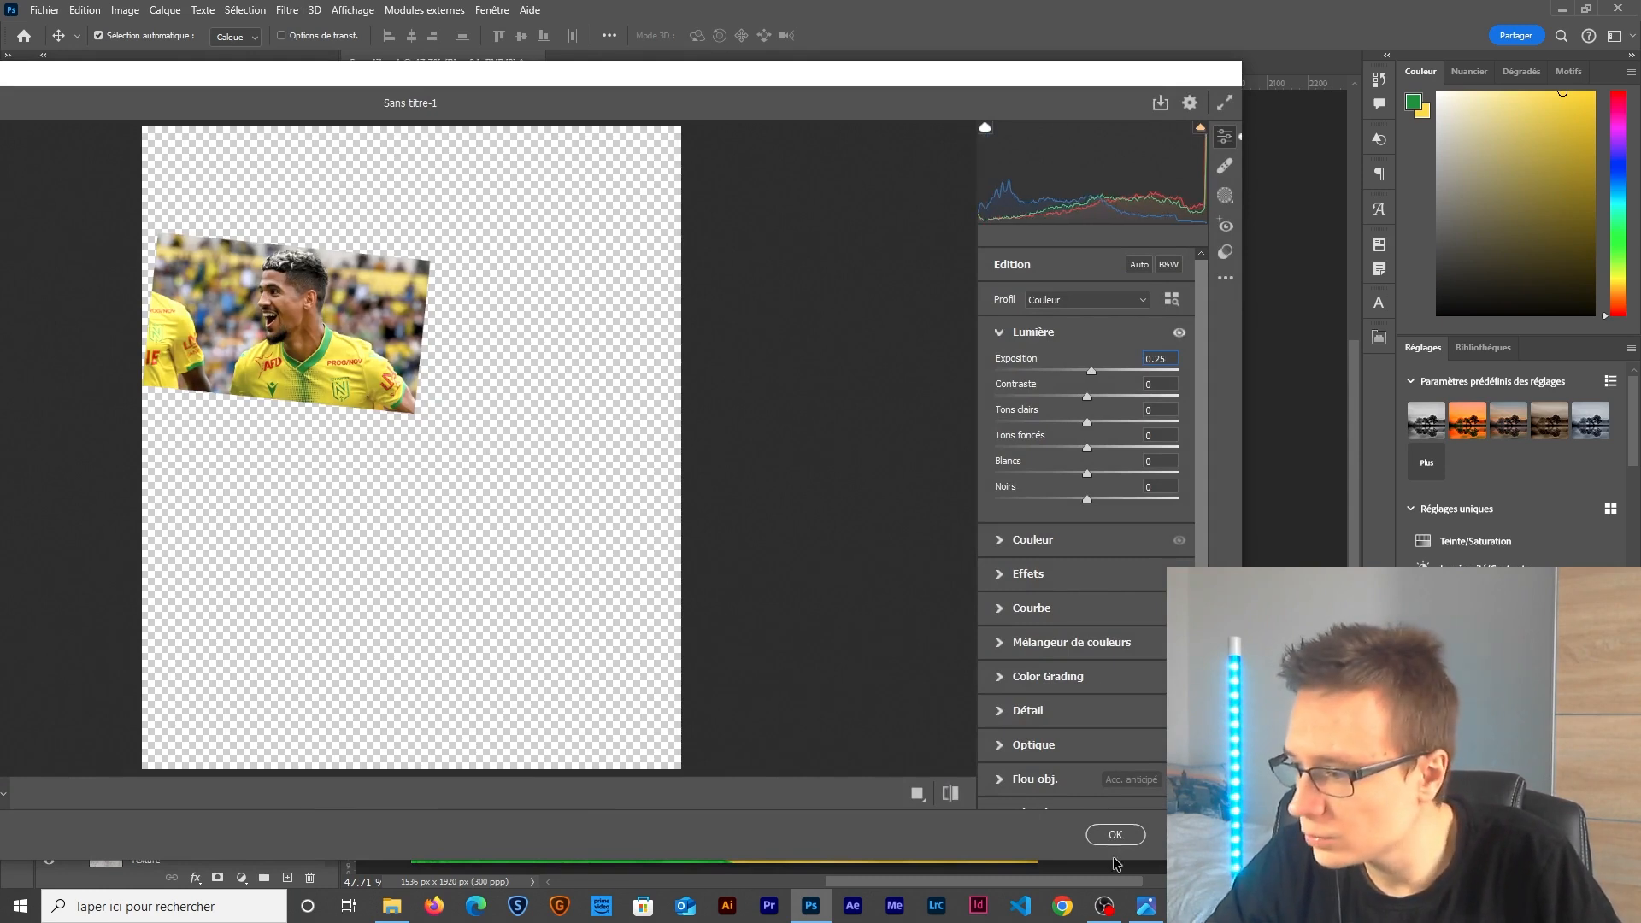
pyautogui.click(1115, 835)
pyautogui.scroll(-1, 642, 431)
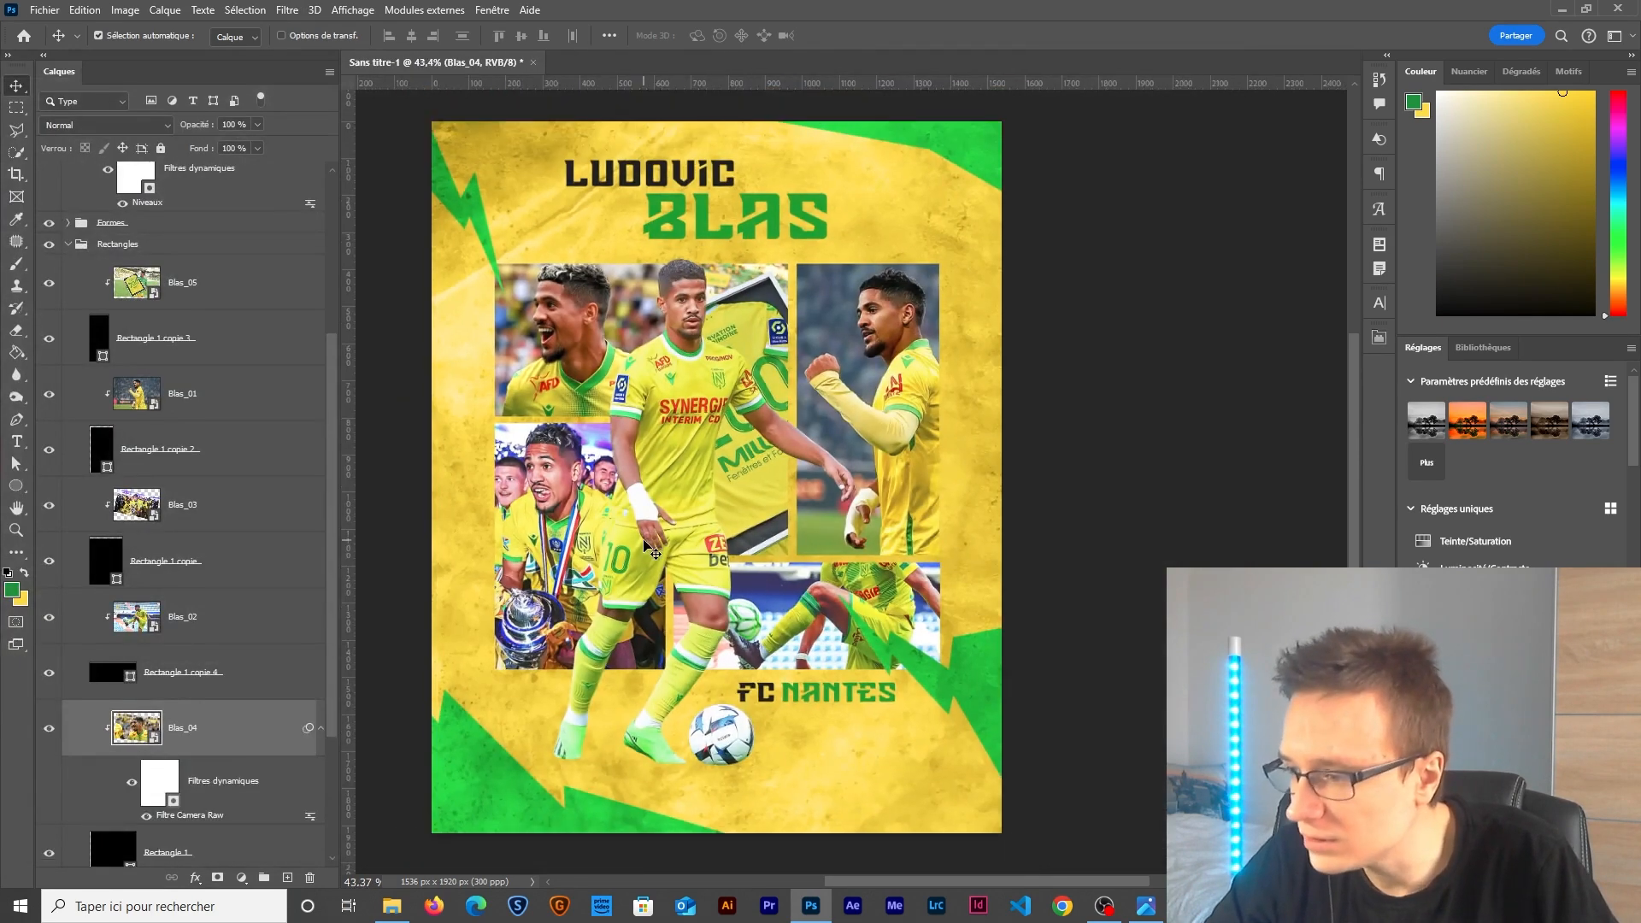
# Add a clipped Correction sélective layer above Blas_04 with Rouges at Cyan +11, Magenta +3, Jaune -2 and Noir -2.
pyautogui.scroll(-2, 280, 729)
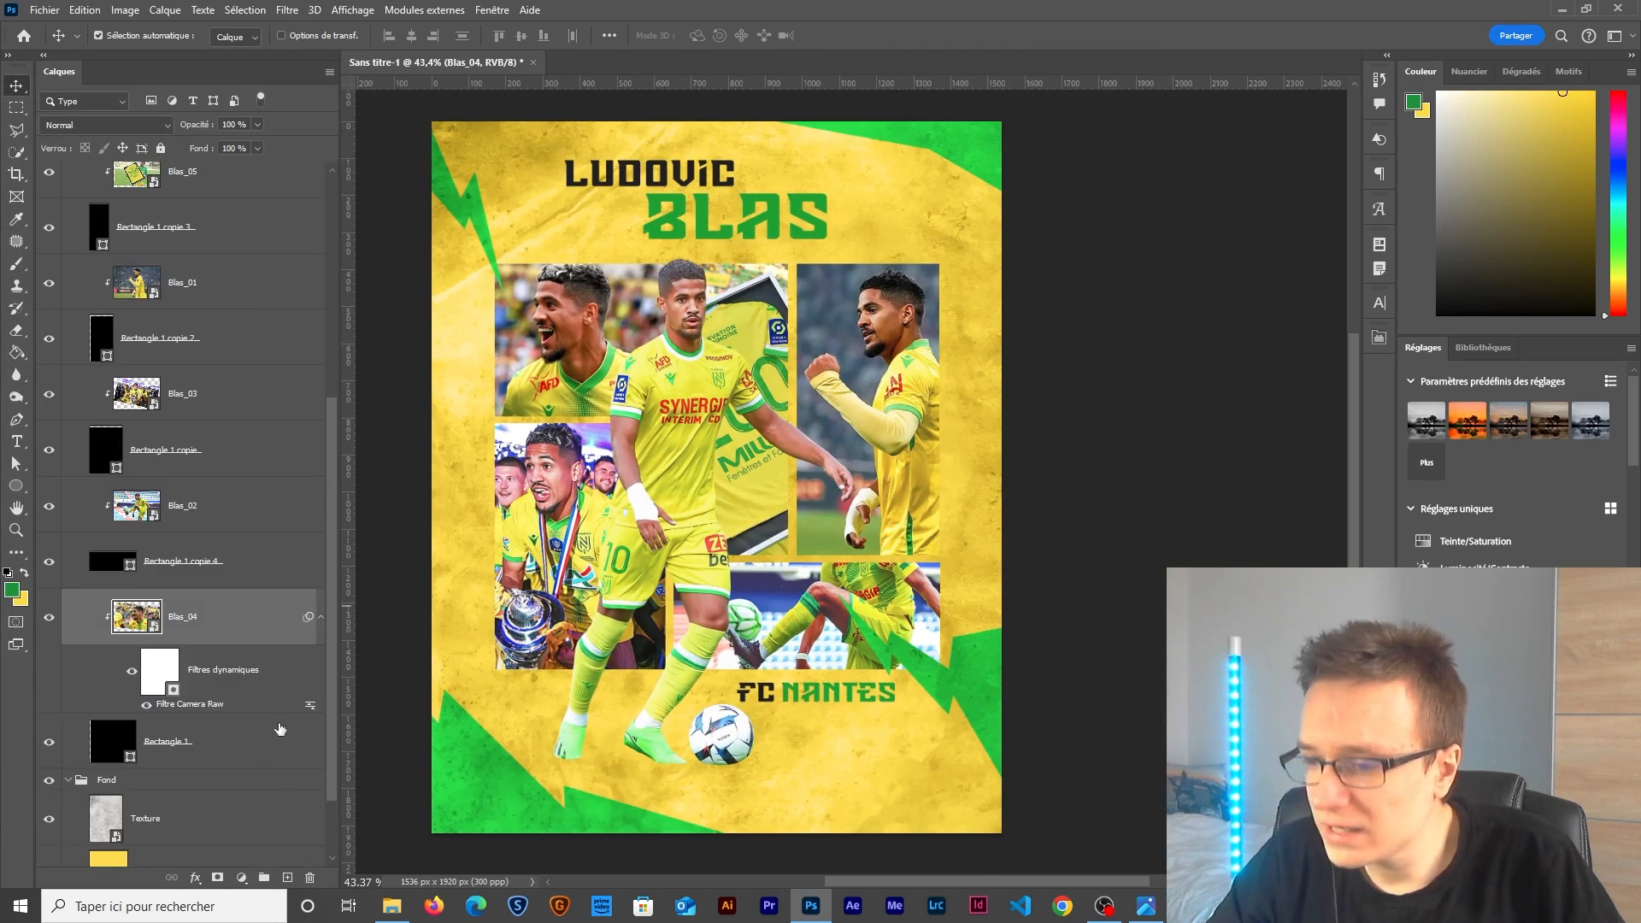
pyautogui.click(243, 878)
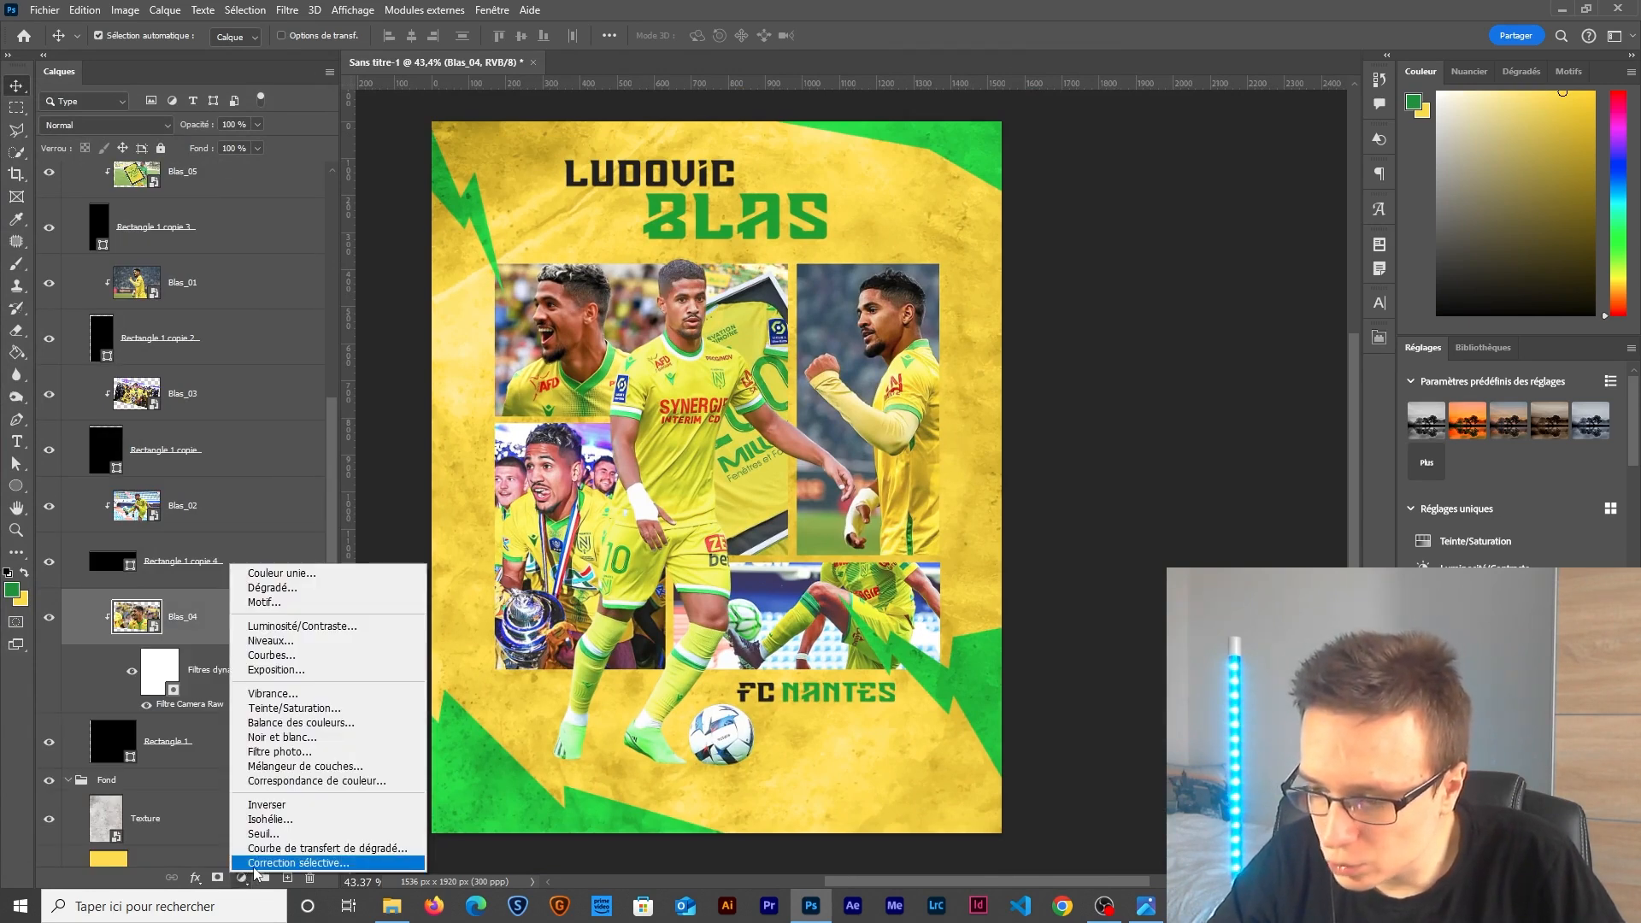
pyautogui.click(254, 862)
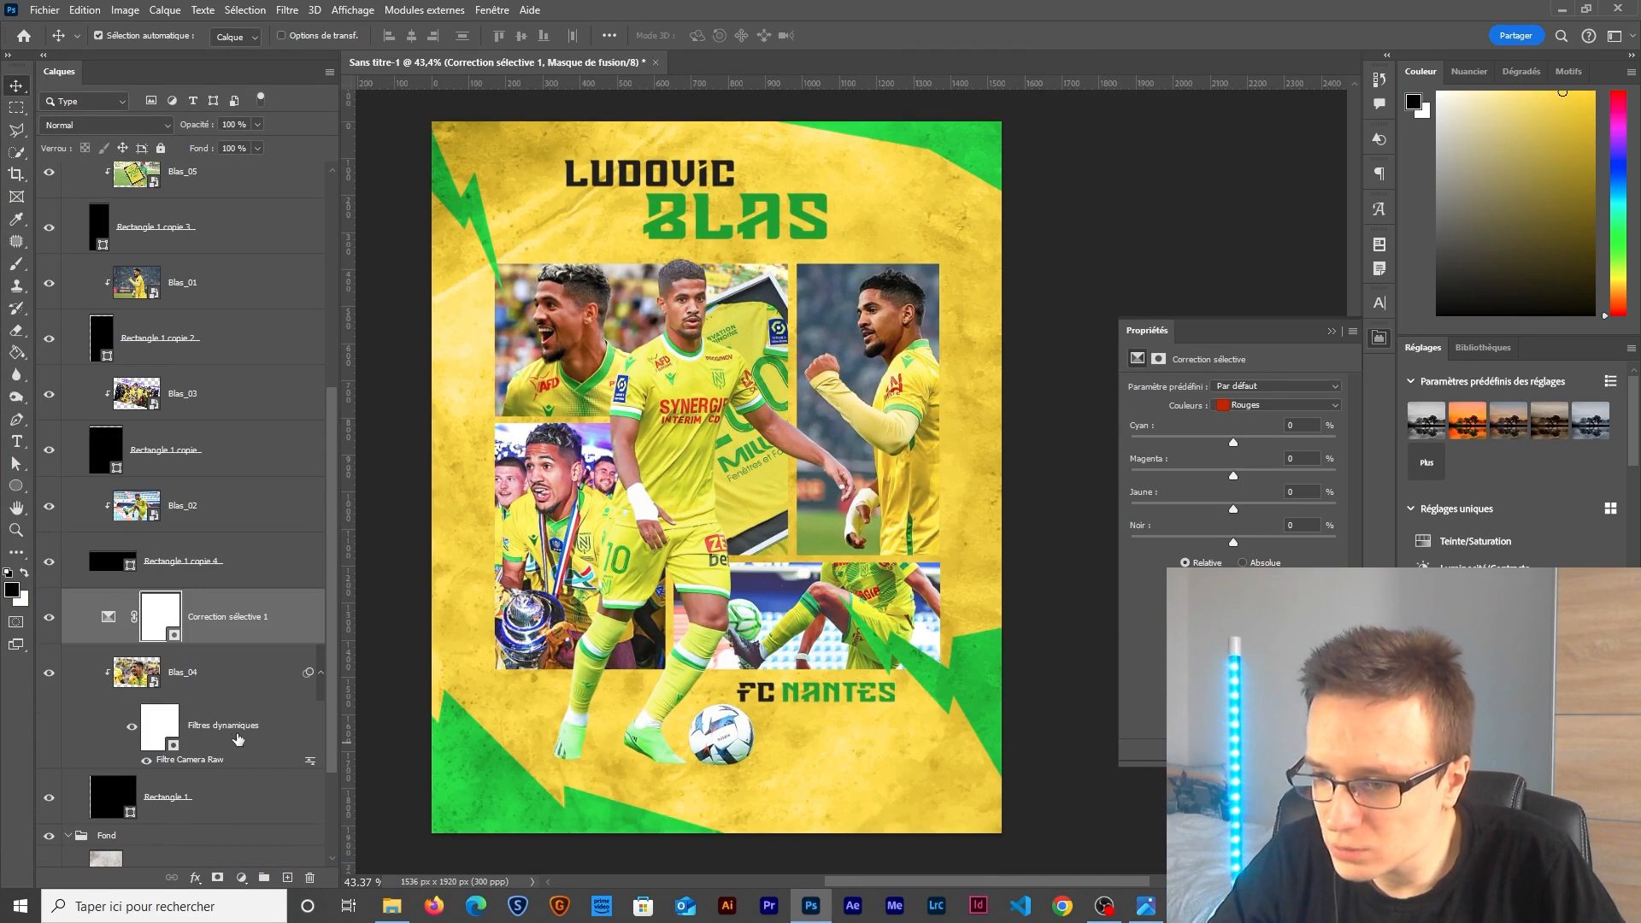
pyautogui.moveTo(1193, 331); pyautogui.dragTo(393, 175)
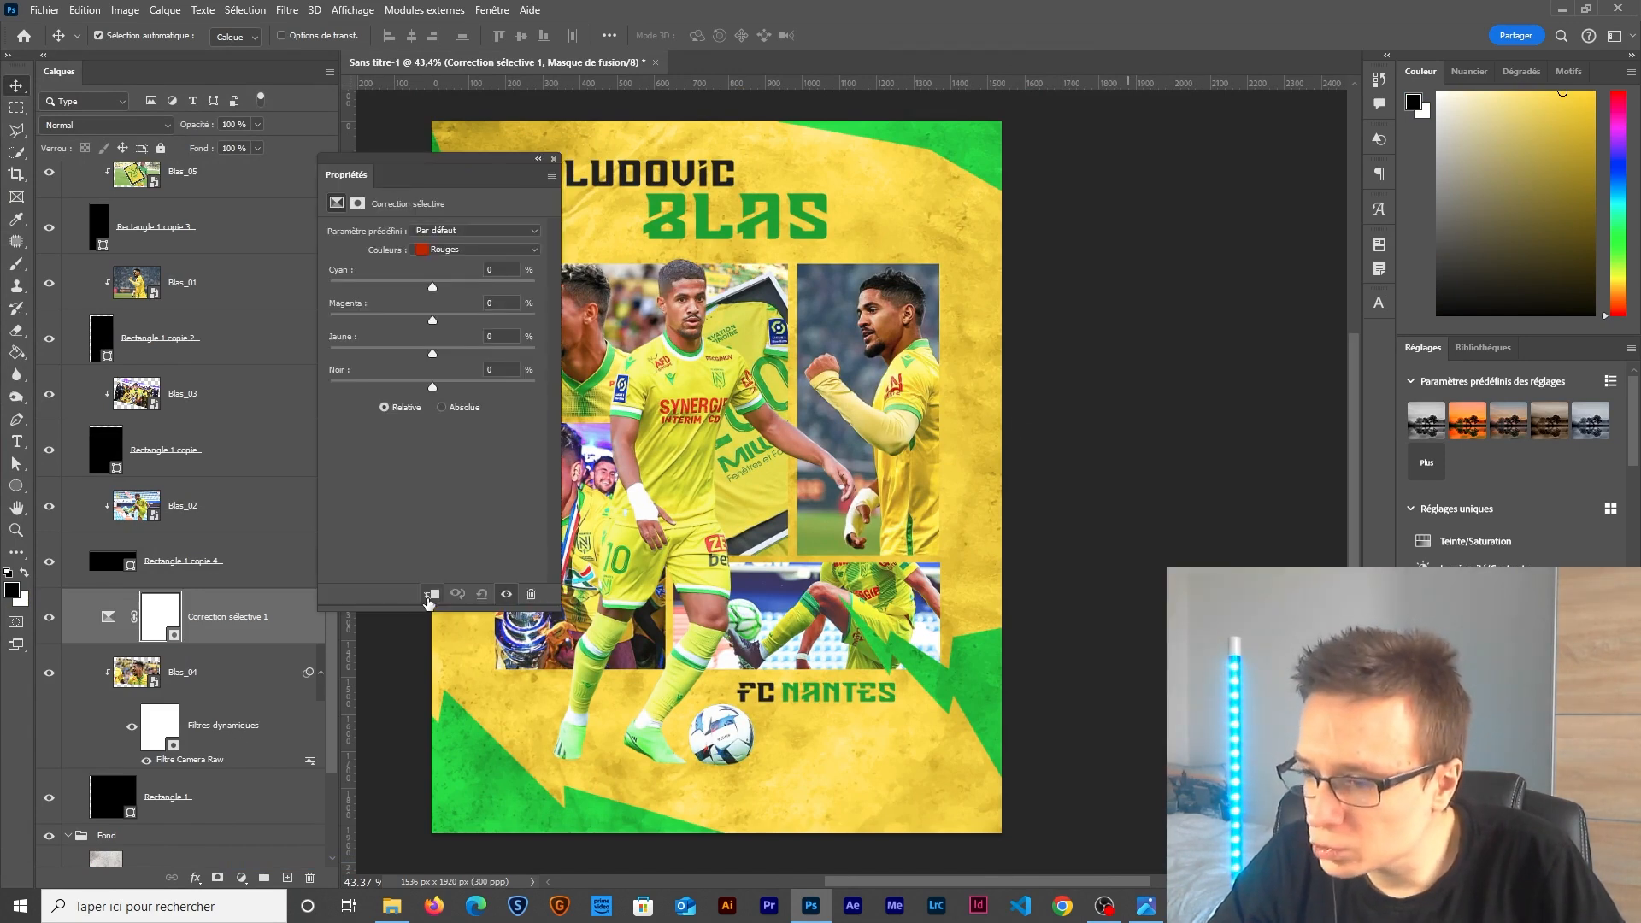
pyautogui.click(429, 598)
pyautogui.moveTo(437, 181); pyautogui.dragTo(1059, 195)
pyautogui.moveTo(1105, 313); pyautogui.dragTo(1105, 382)
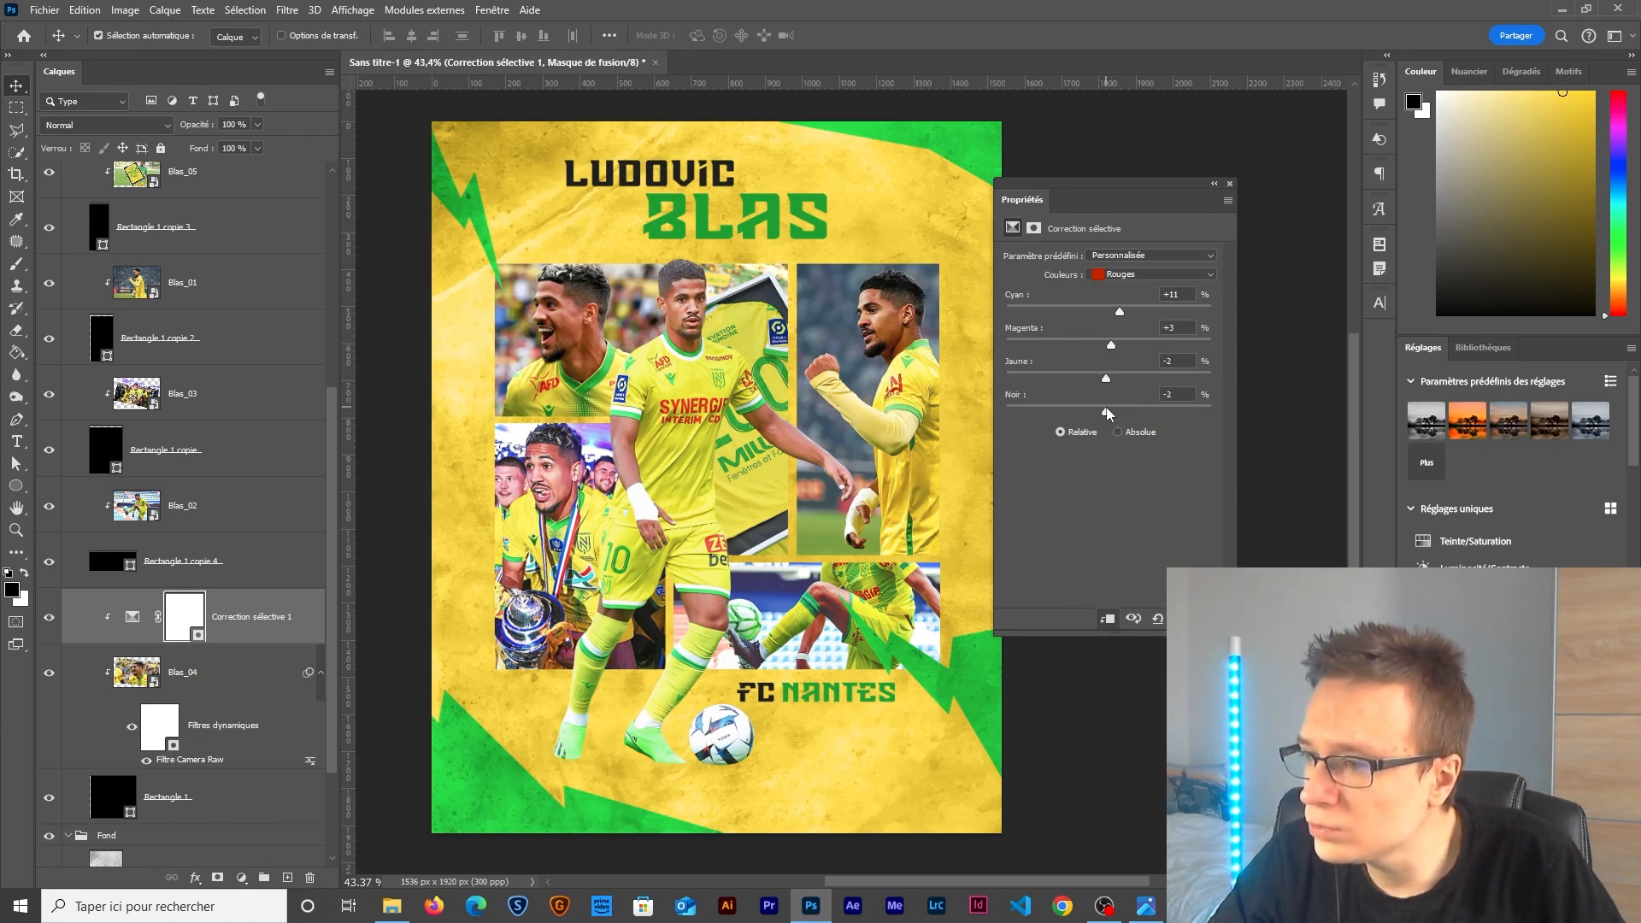
# Apply a Camera Raw filter with a Lumière adjustment of -20 to the Blas_02 photo.
pyautogui.click(636, 513)
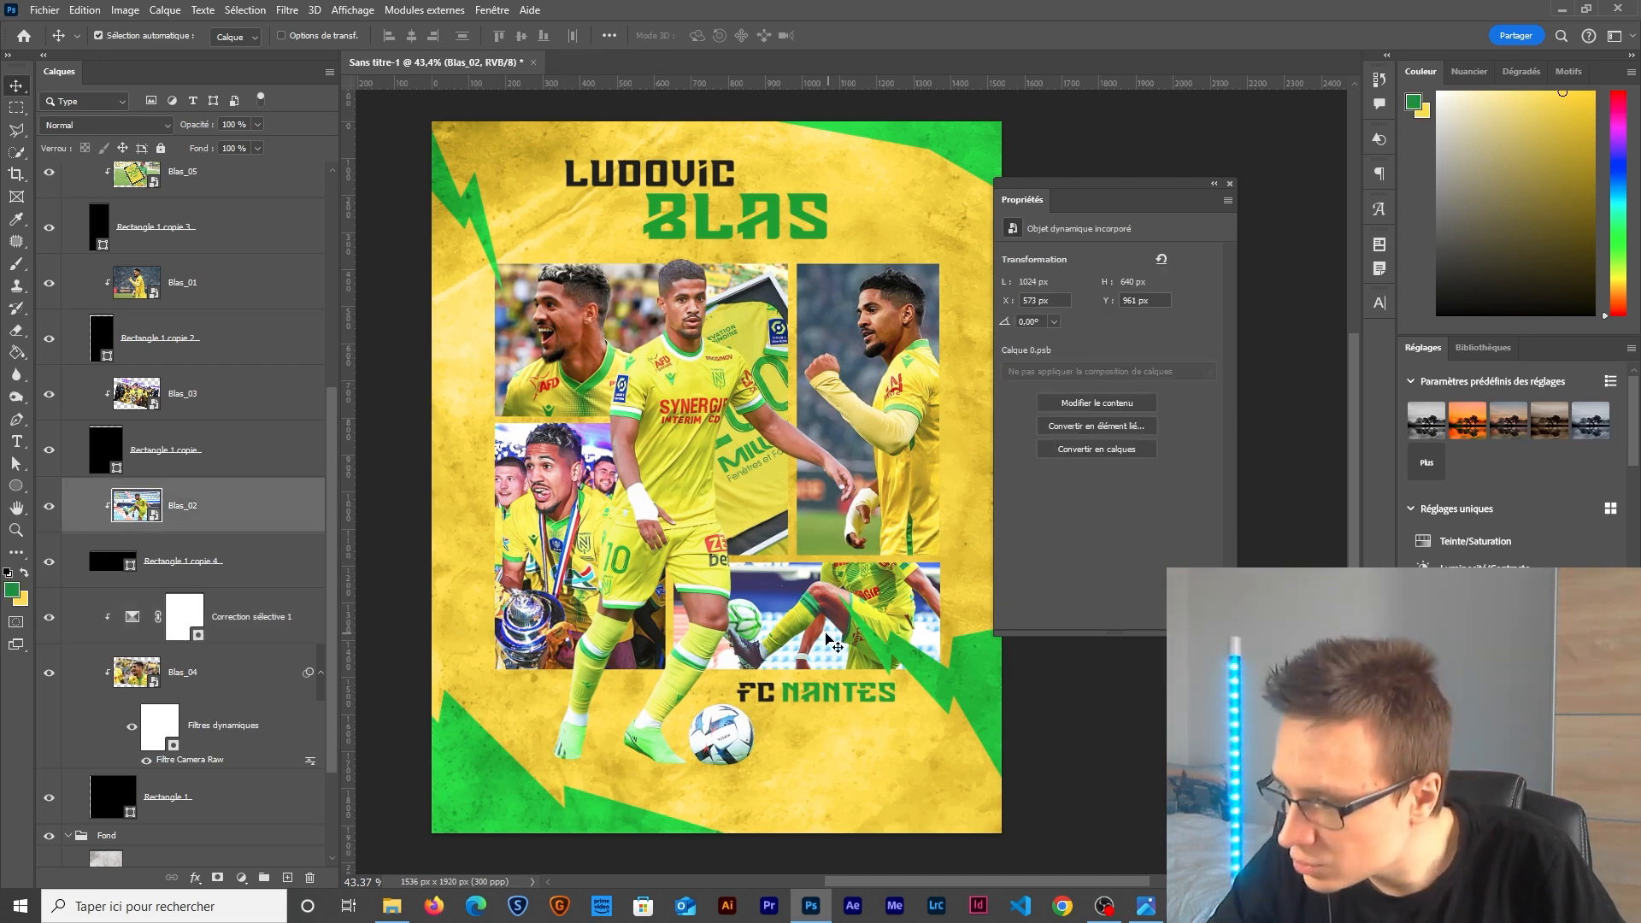
pyautogui.click(288, 10)
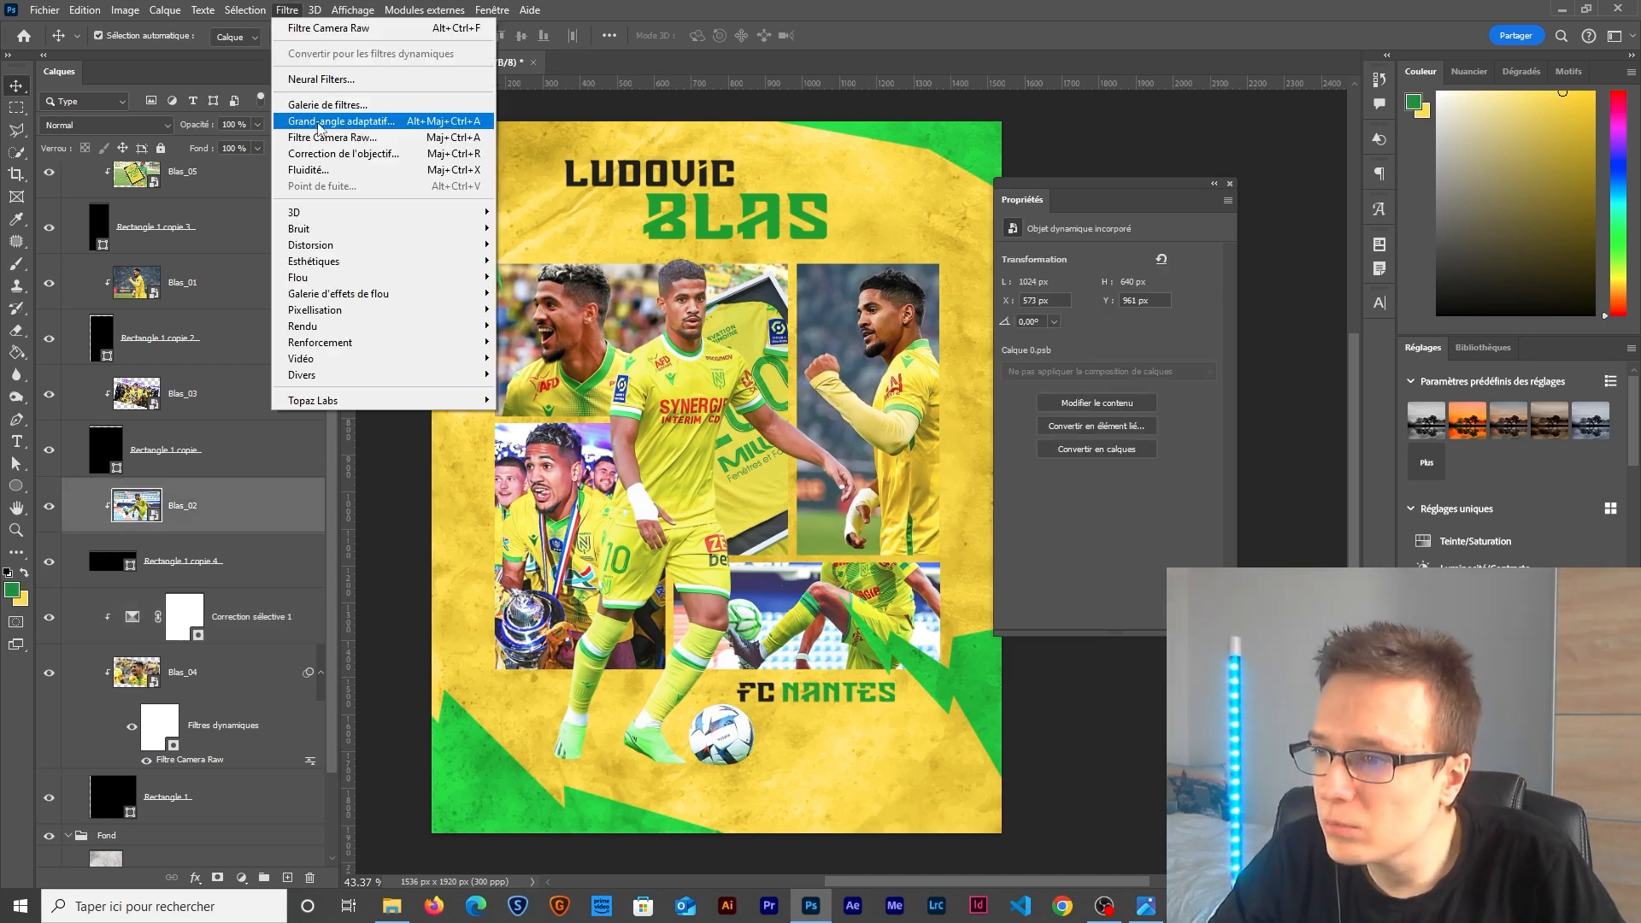
pyautogui.press('Escape')
pyautogui.hotkey('ctrl', 'shift', 'a')
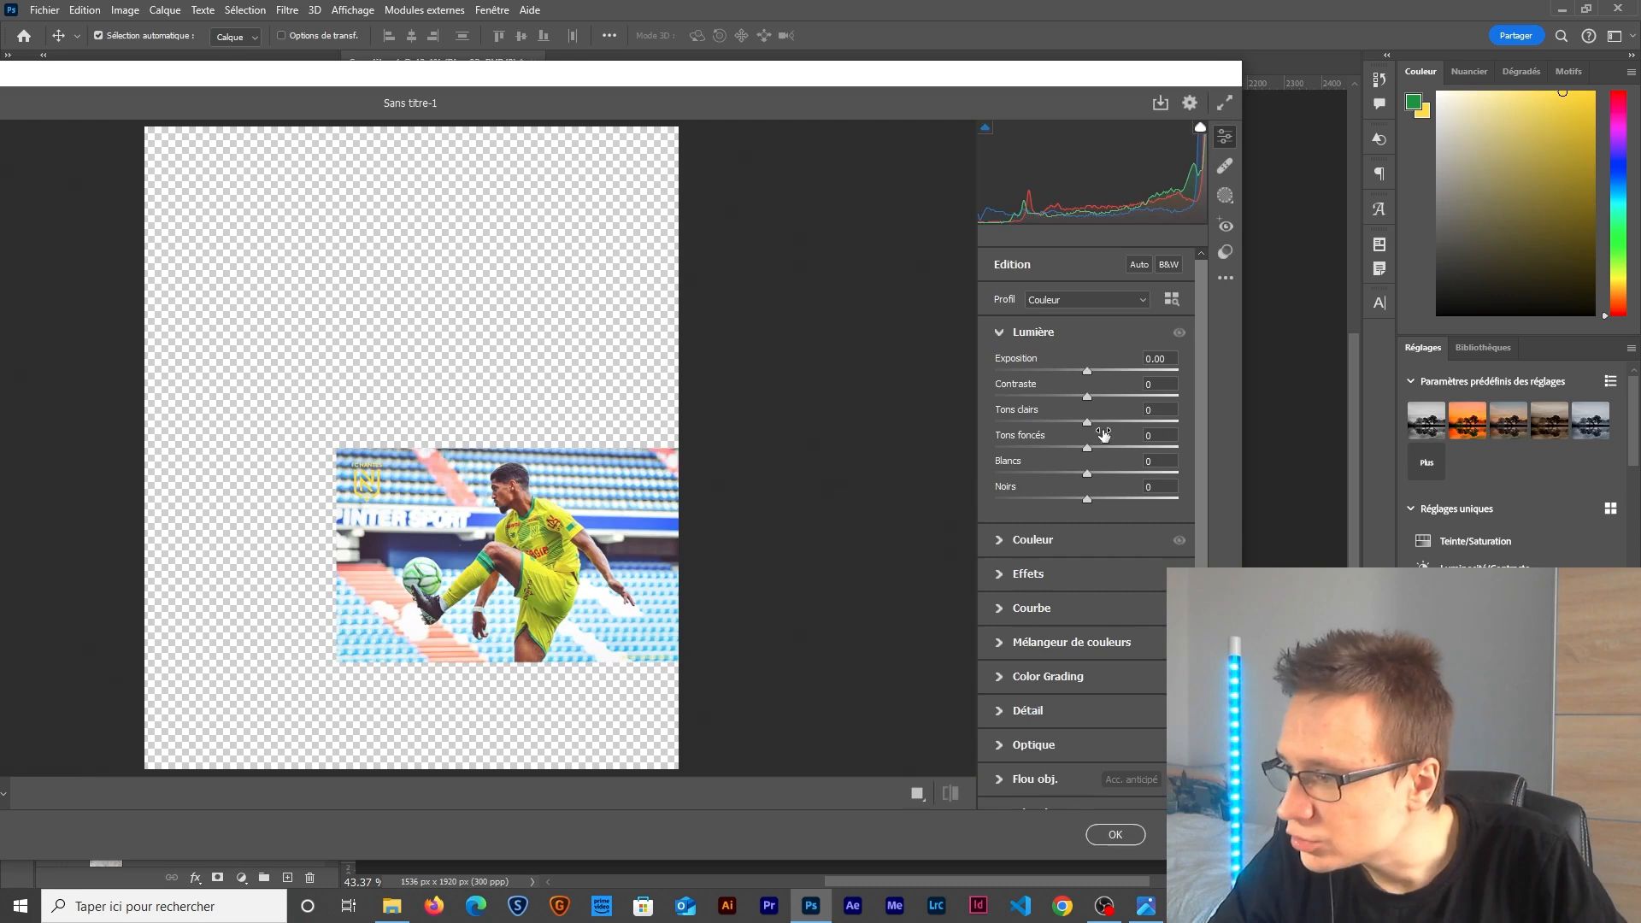
pyautogui.write('-20')
pyautogui.press('Return')
pyautogui.click(1116, 835)
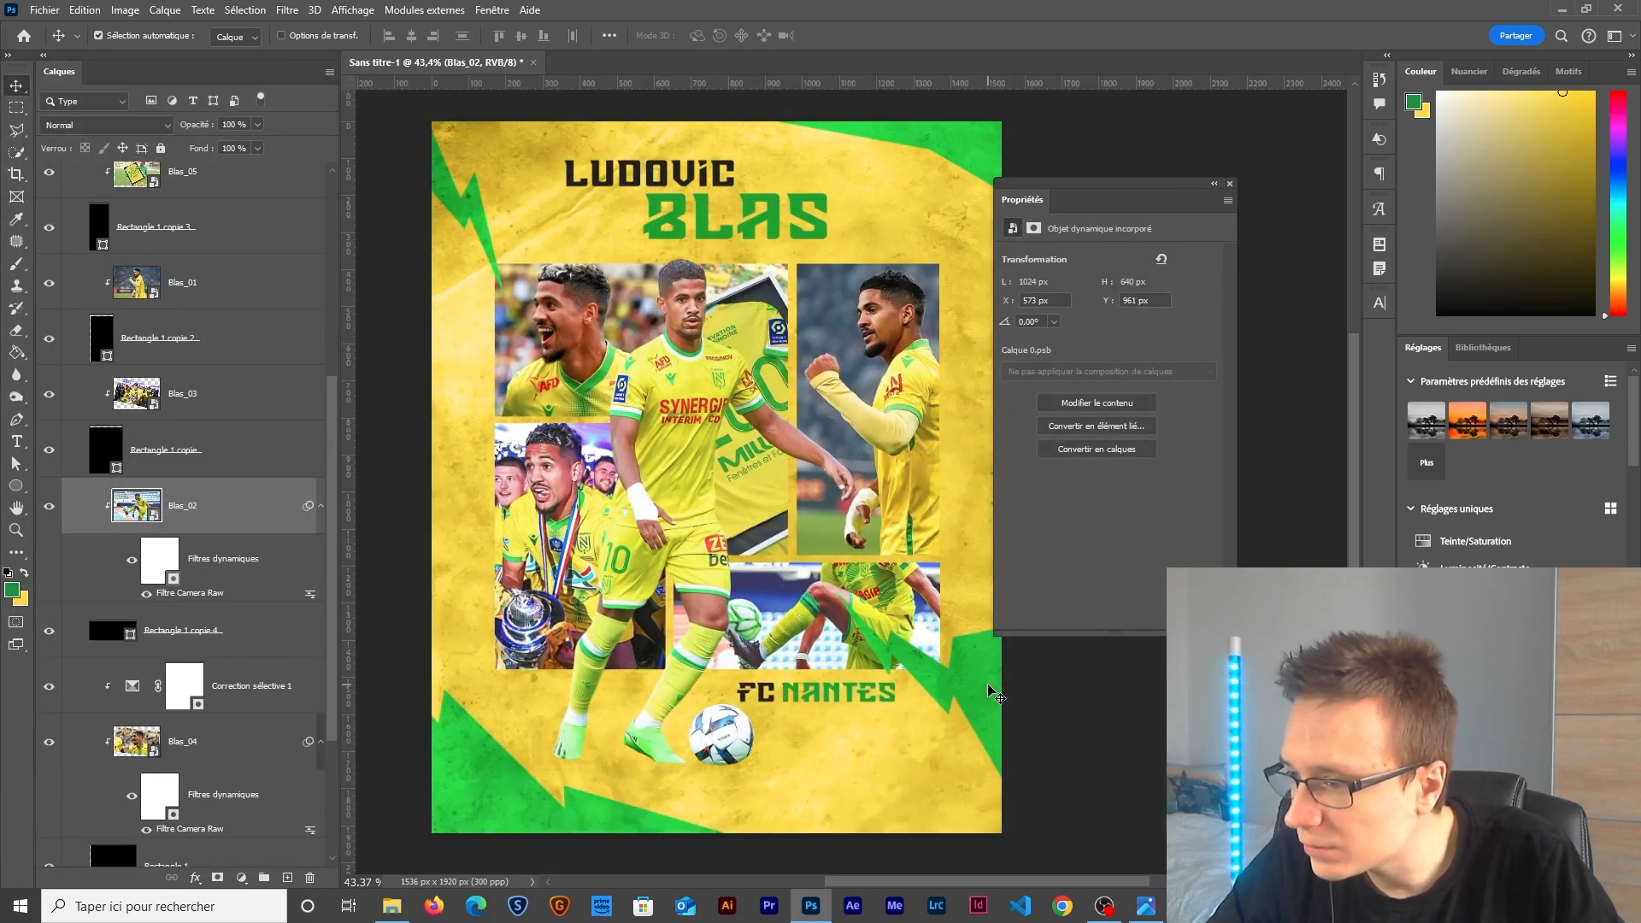
# Add a clipped Correction sélective layer above Blas_02 with Rouges at Cyan +3, Magenta -2, Jaune -11 and Noir +10.
pyautogui.click(242, 877)
pyautogui.click(282, 872)
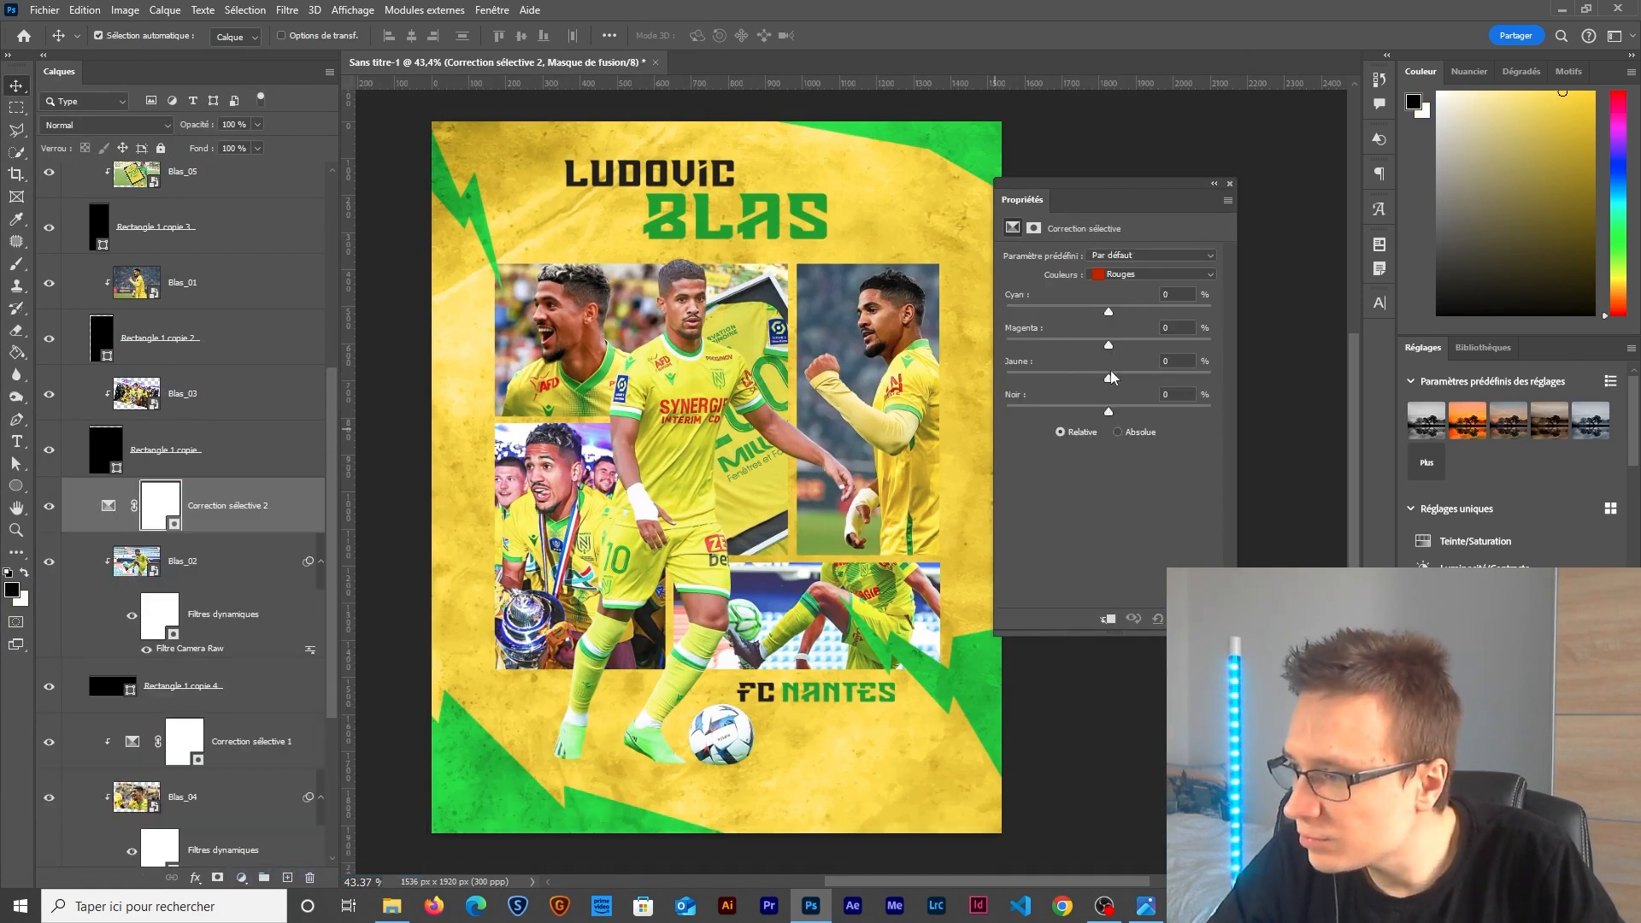
pyautogui.click(1107, 621)
pyautogui.moveTo(1113, 190); pyautogui.dragTo(1015, 177)
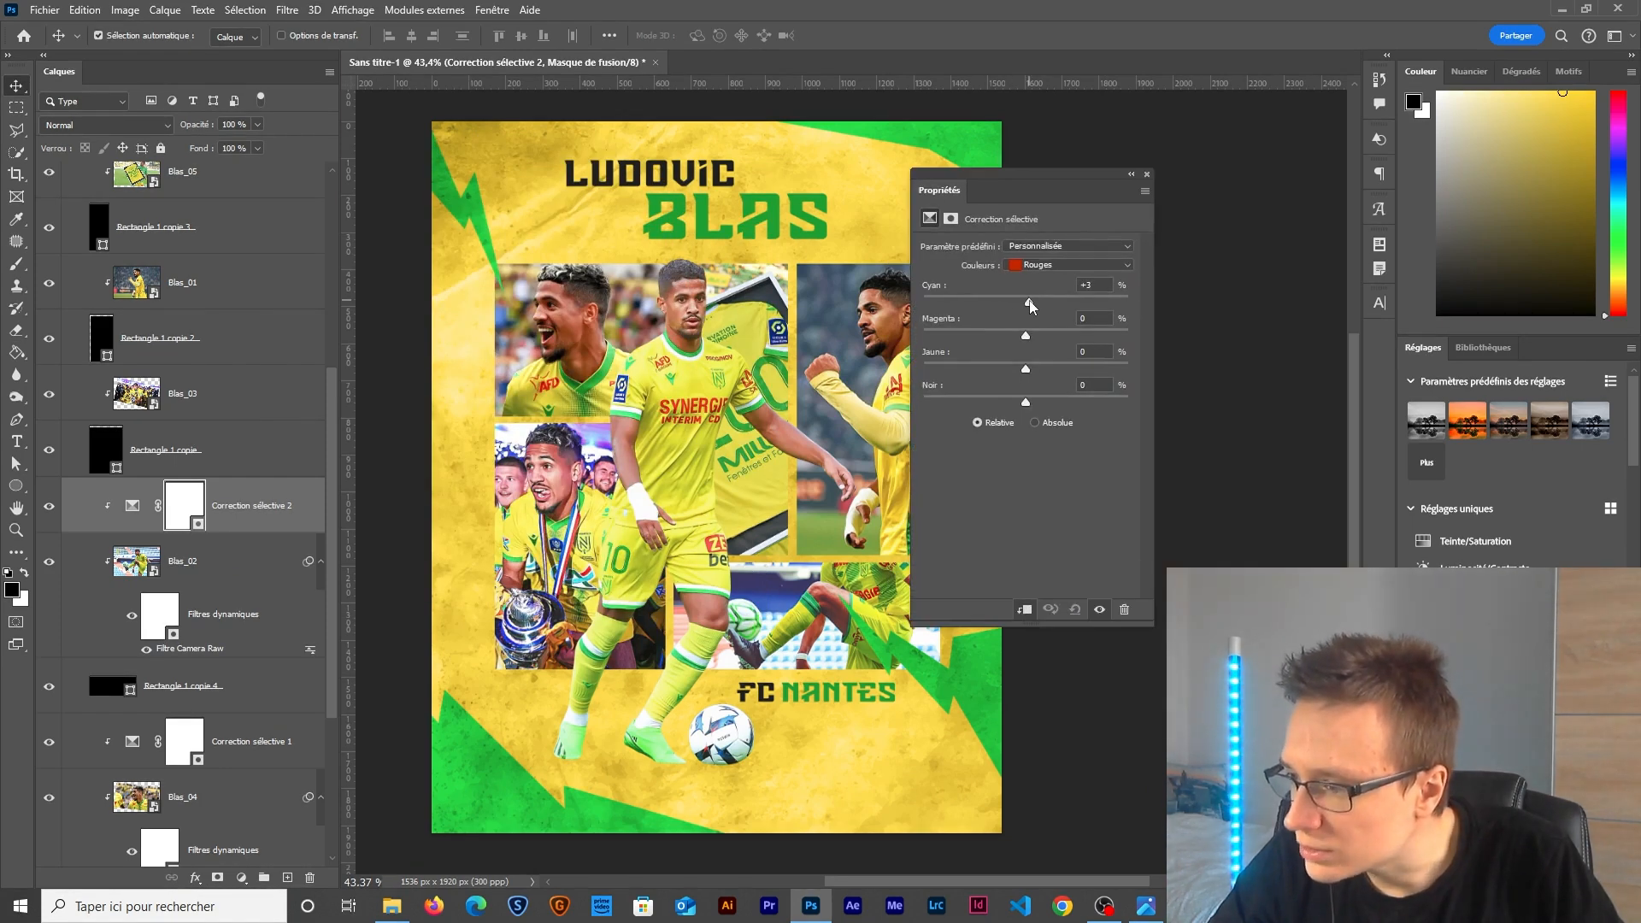
pyautogui.moveTo(1025, 335); pyautogui.dragTo(1017, 373)
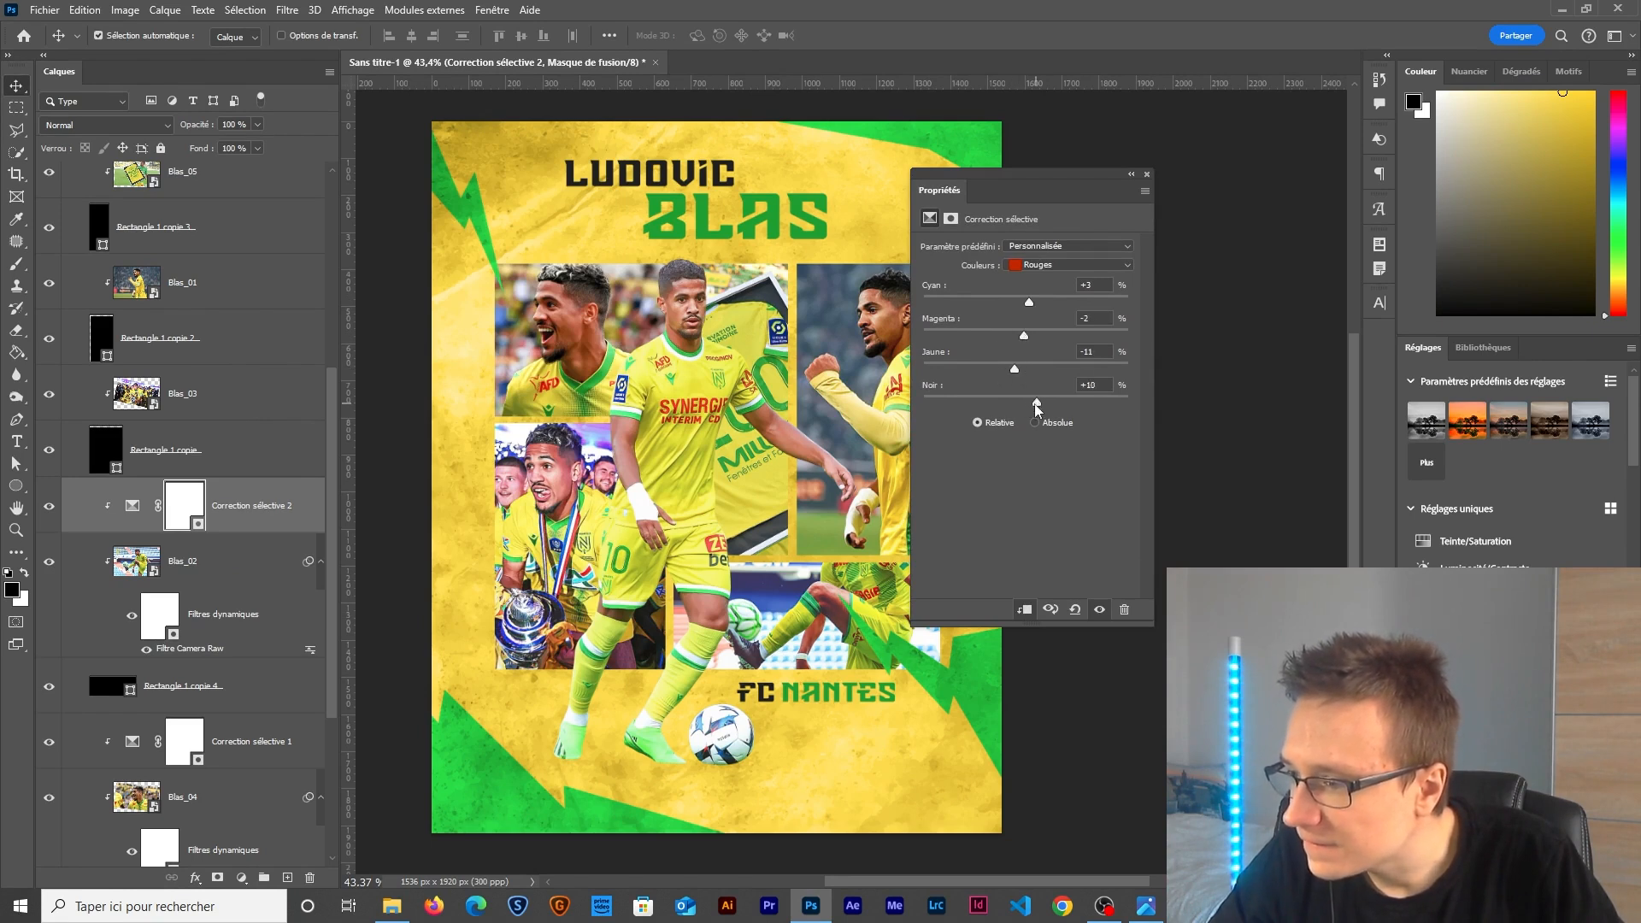
# Set the Jaunes of the Blas_02 selective correction to Cyan -11, Magenta +23 and Noir +8.
pyautogui.click(1038, 267)
pyautogui.click(1039, 293)
pyautogui.moveTo(1026, 304); pyautogui.dragTo(1044, 342)
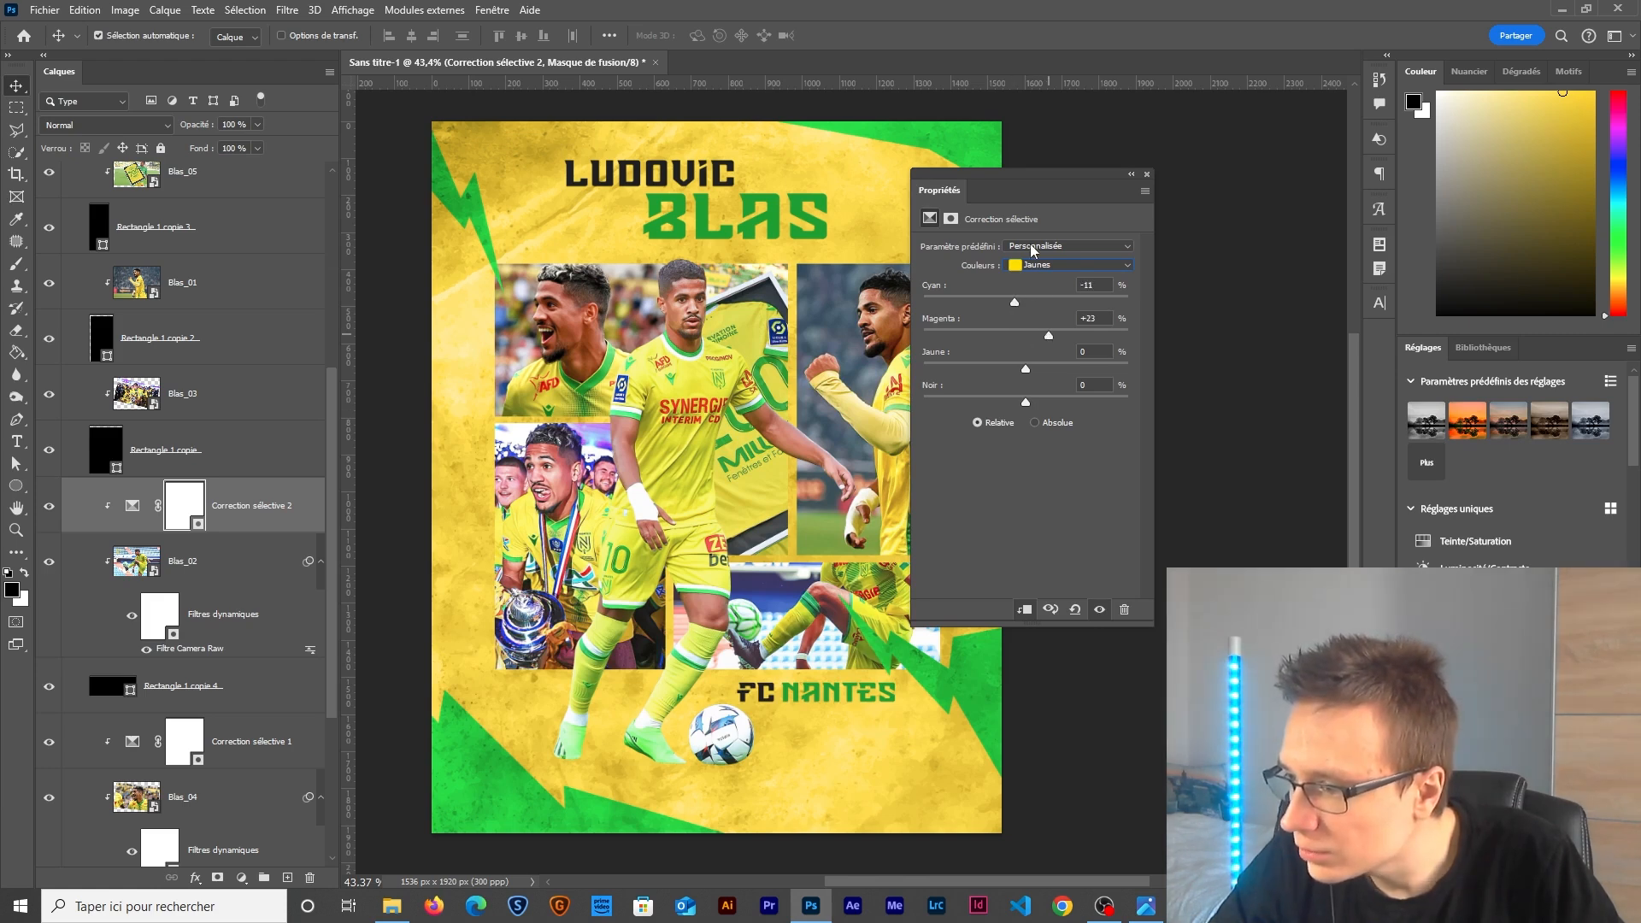
pyautogui.moveTo(1025, 184); pyautogui.dragTo(1058, 151)
pyautogui.moveTo(1064, 331)
pyautogui.mouseDown()
pyautogui.moveTo(1043, 330)
pyautogui.moveTo(1063, 331)
pyautogui.moveTo(1042, 360)
pyautogui.moveTo(1063, 362)
pyautogui.mouseUp()
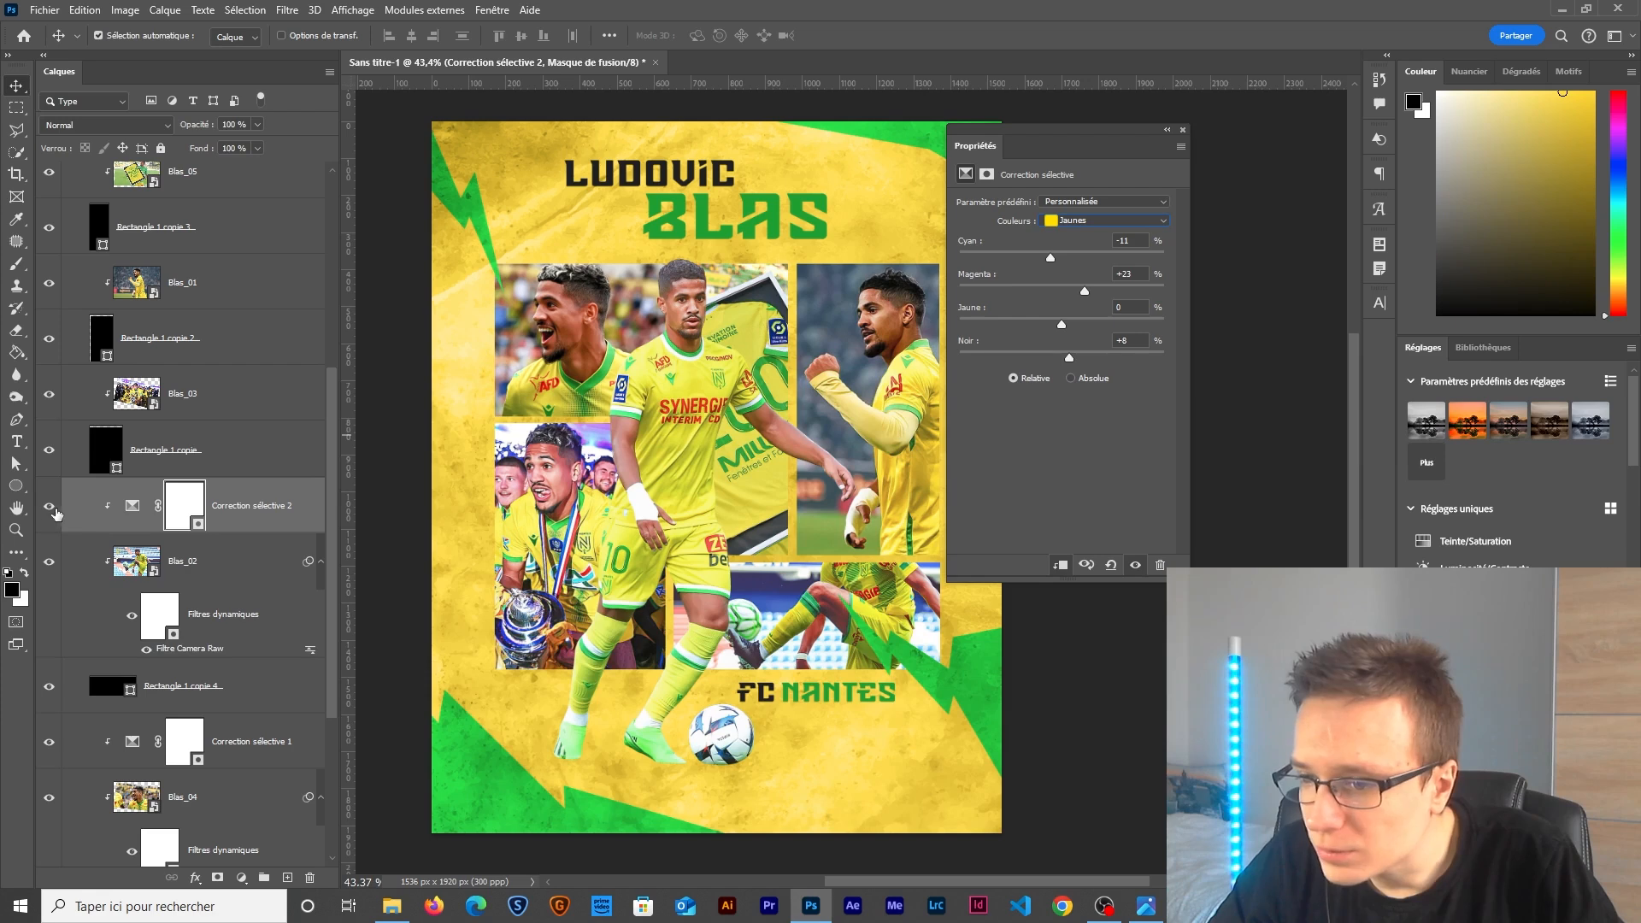
# Set the Jaunes of the Blas_04 selective correction to Cyan -11, Magenta +8, Jaune +3 and Noir +3.
pyautogui.click(205, 795)
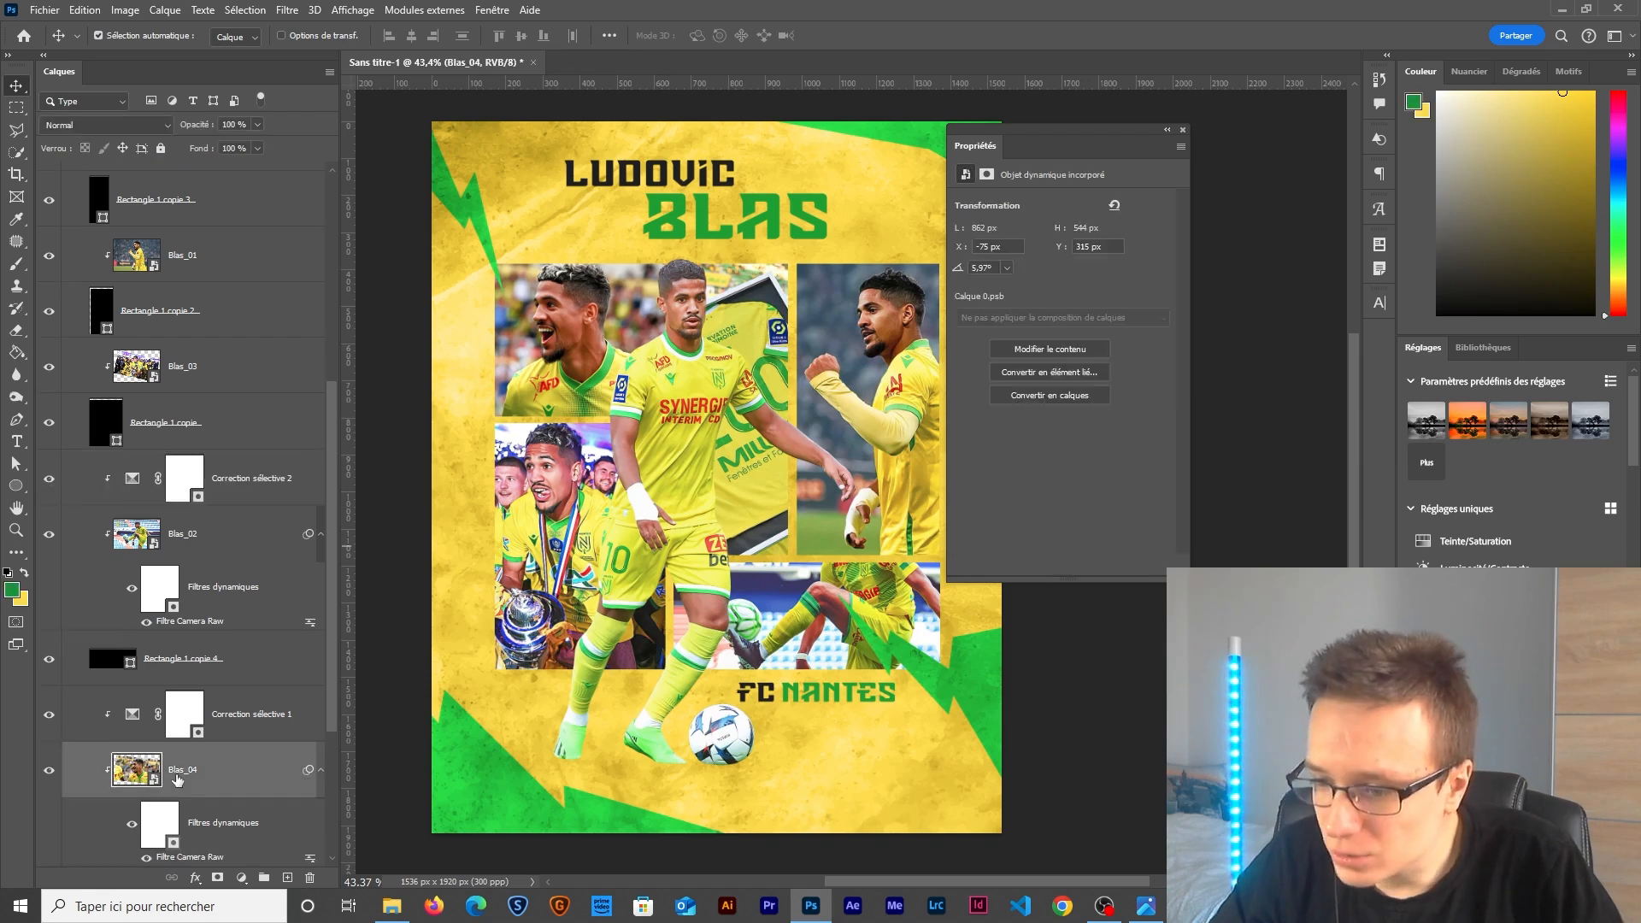
pyautogui.scroll(-3, 209, 729)
pyautogui.click(125, 604)
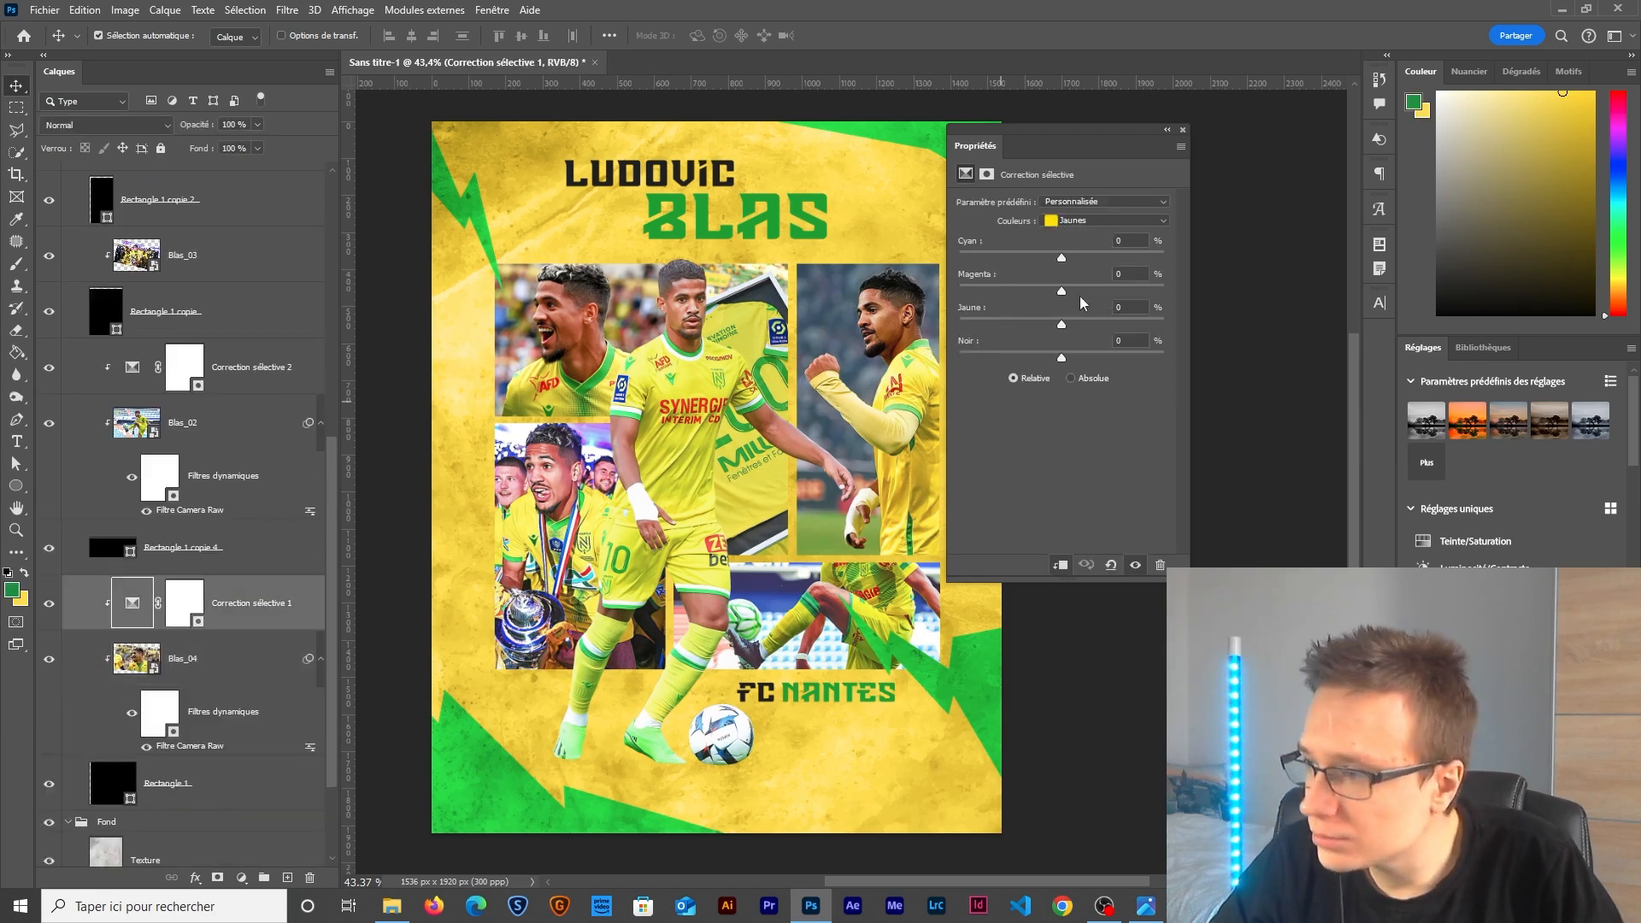
pyautogui.moveTo(1062, 262); pyautogui.dragTo(1068, 362)
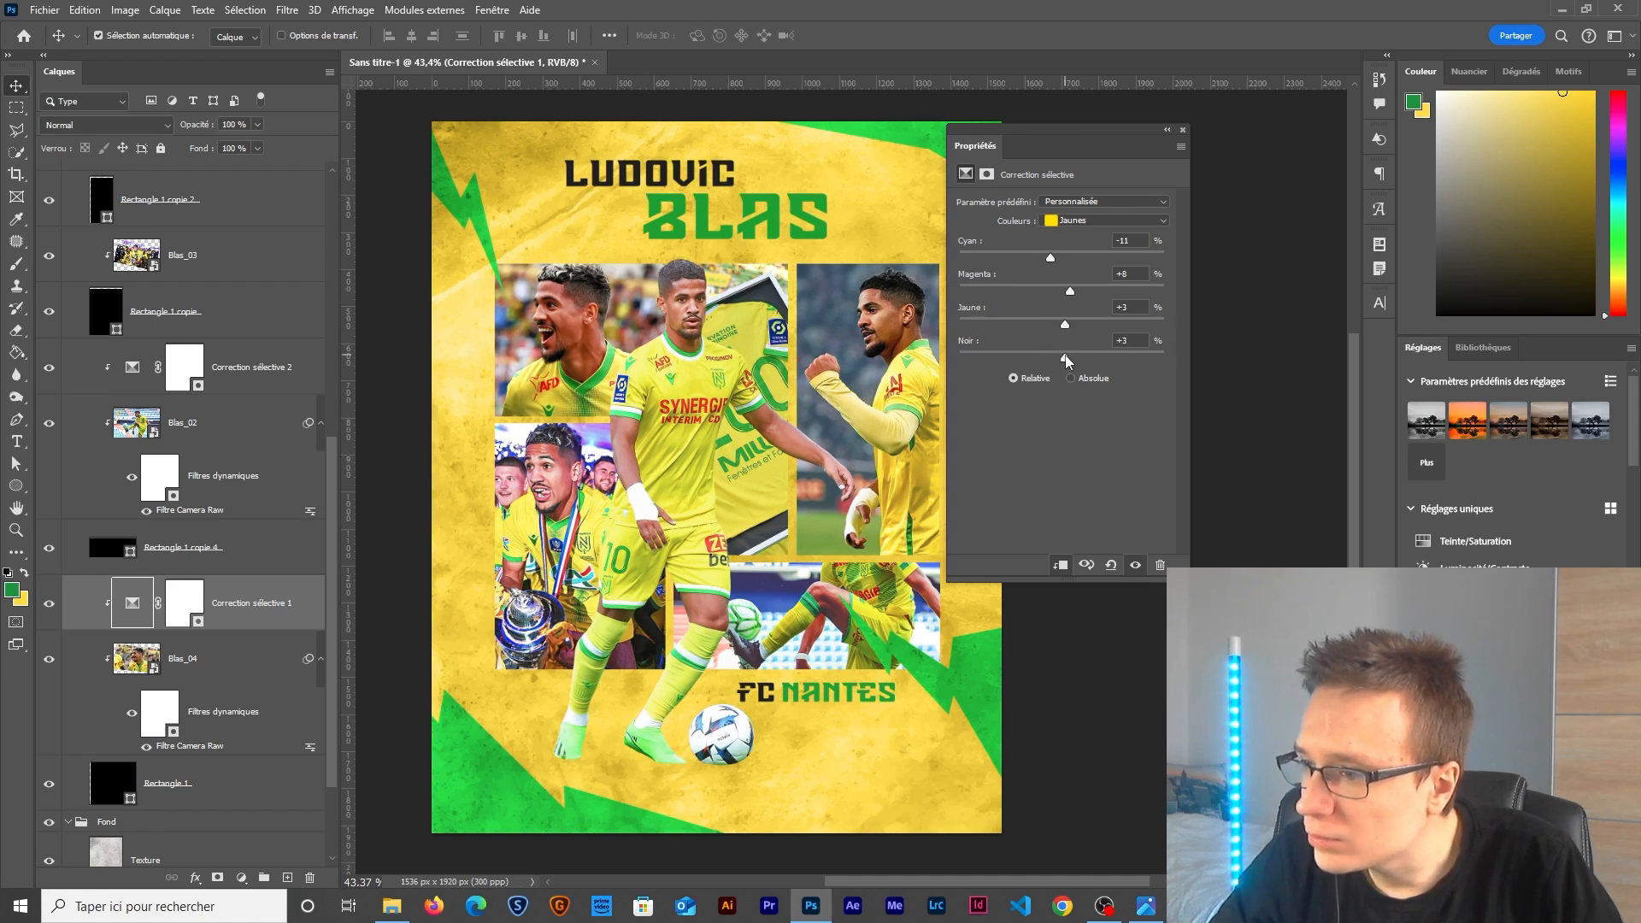
# Set the Rouges of the Blas_04 selective correction to Cyan +13, Magenta -6, Jaune -3 and Noir -9.
pyautogui.click(1070, 223)
pyautogui.click(1068, 206)
pyautogui.moveTo(1064, 262); pyautogui.dragTo(1054, 360)
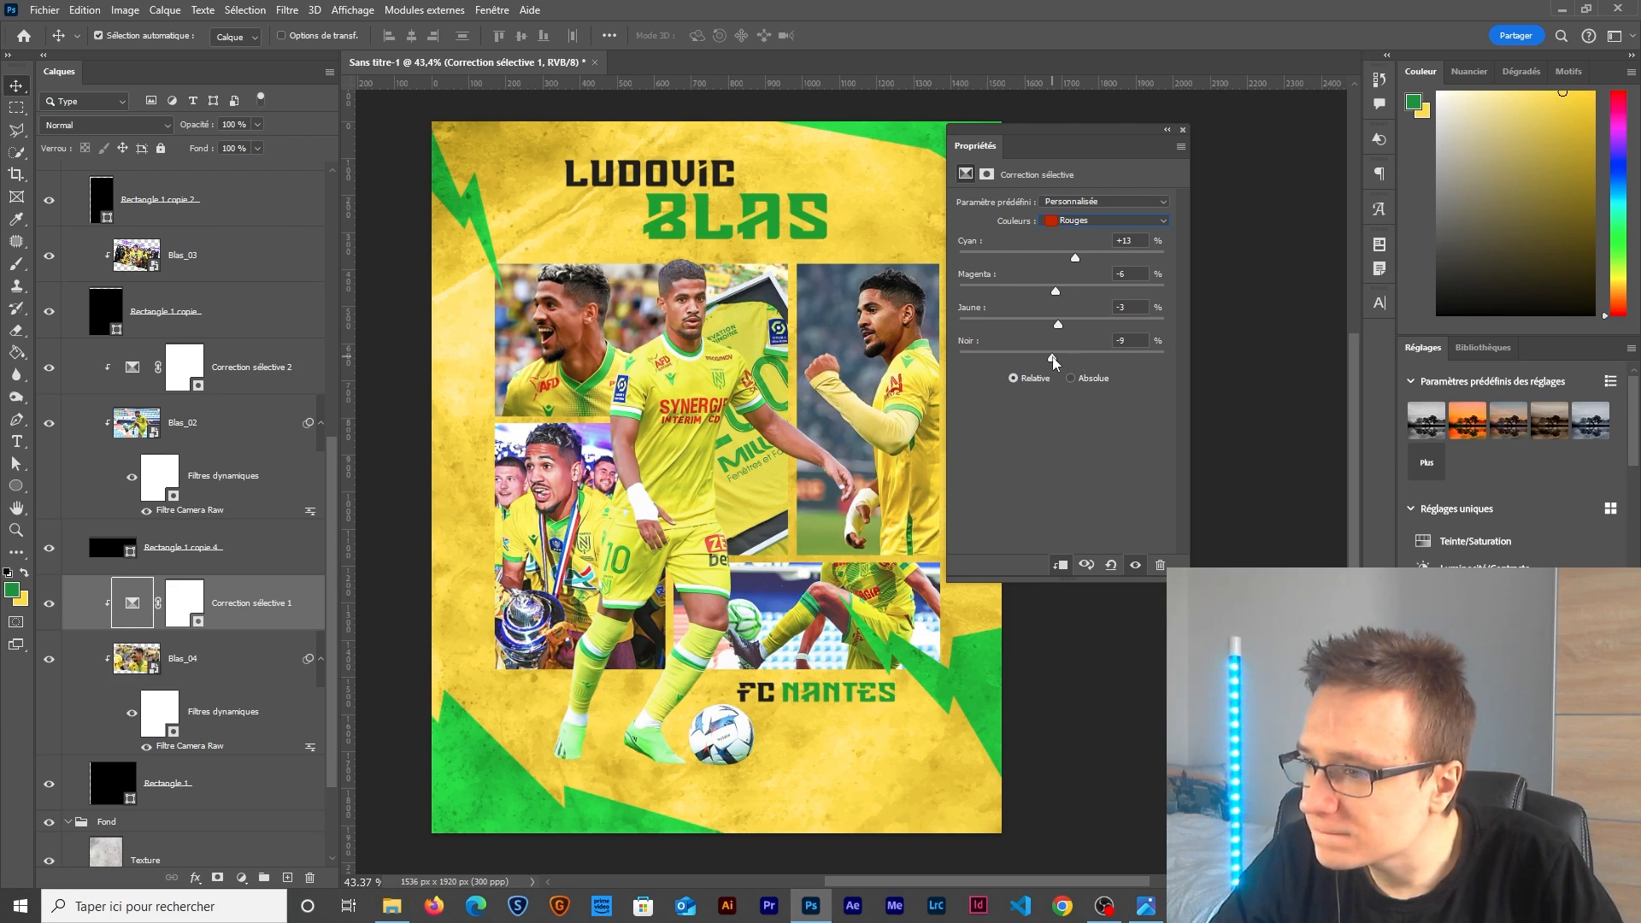
# Add a clipped Correction sélective layer above Blas_03 with Rouges at Cyan +10, Magenta +12 and Noir +10.
pyautogui.click(195, 270)
pyautogui.click(242, 878)
pyautogui.click(261, 874)
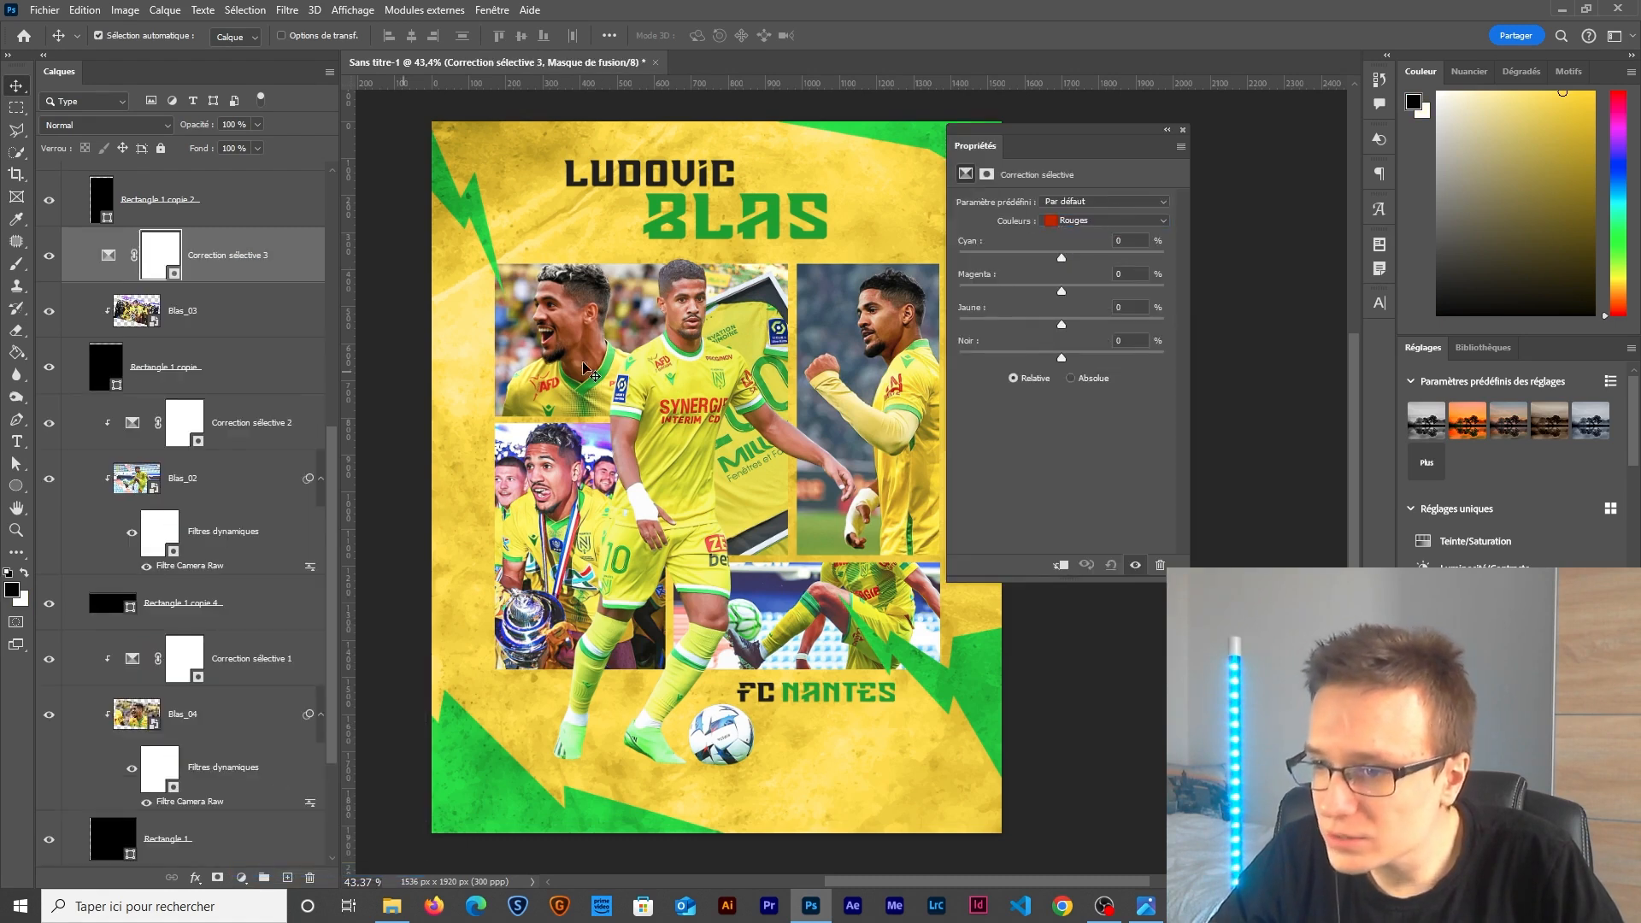
pyautogui.hotkey('ctrl', 'alt', 'g')
pyautogui.moveTo(1066, 259); pyautogui.dragTo(1069, 254)
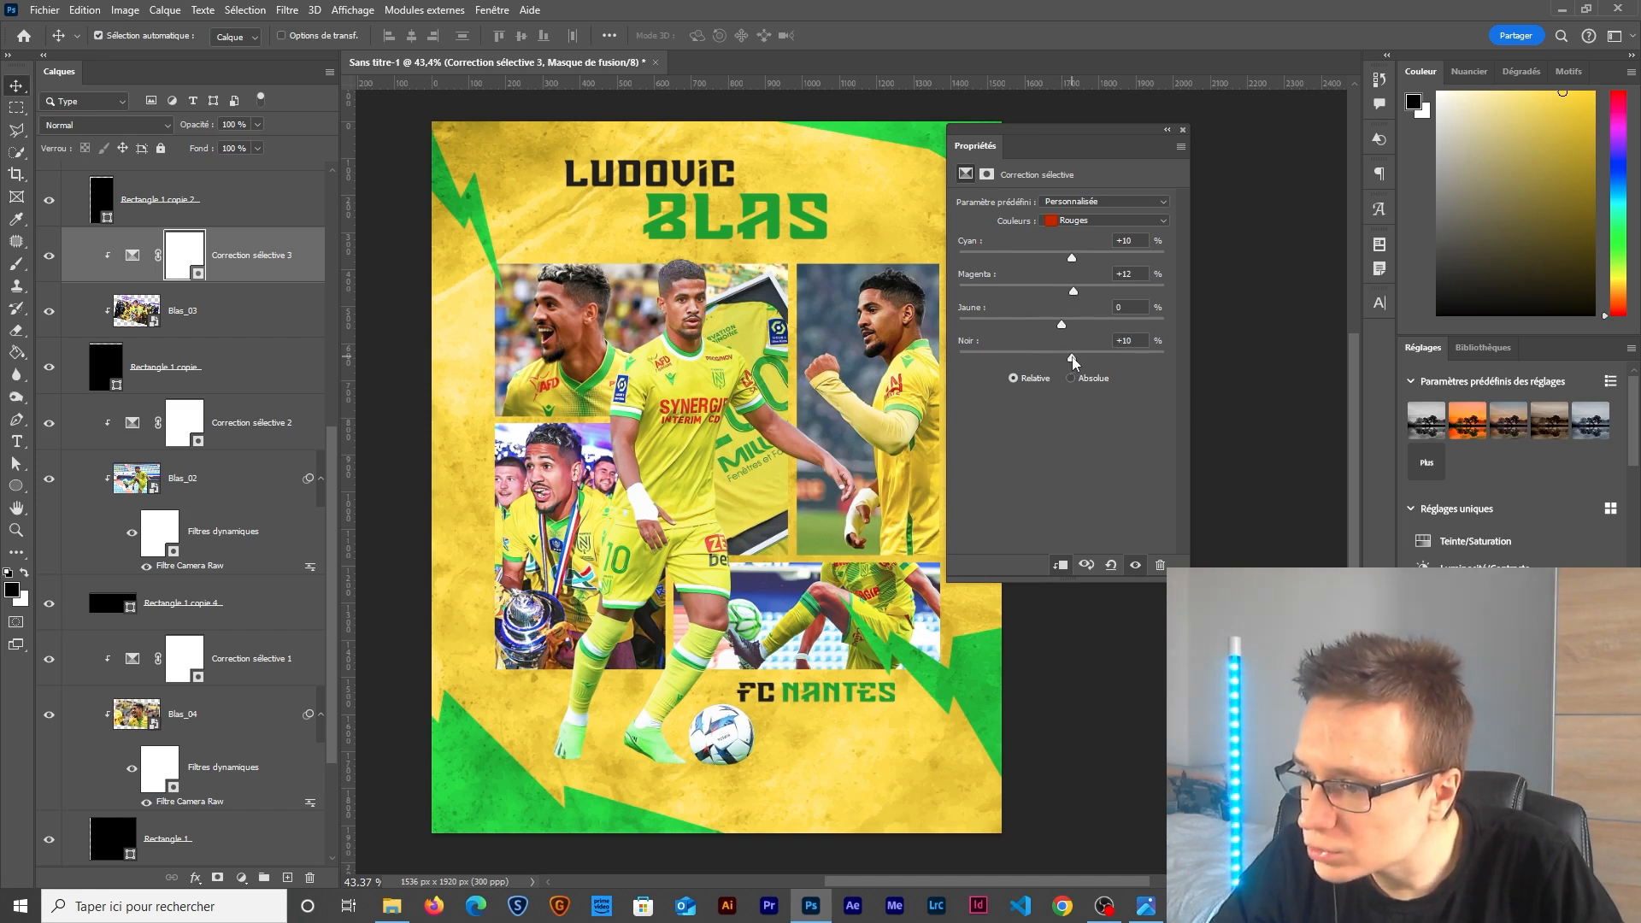
# Set the Jaunes of the Blas_03 selective correction to Cyan -22, Magenta +19, Jaune +7 and Noir -27.
pyautogui.click(1064, 220)
pyautogui.click(1069, 237)
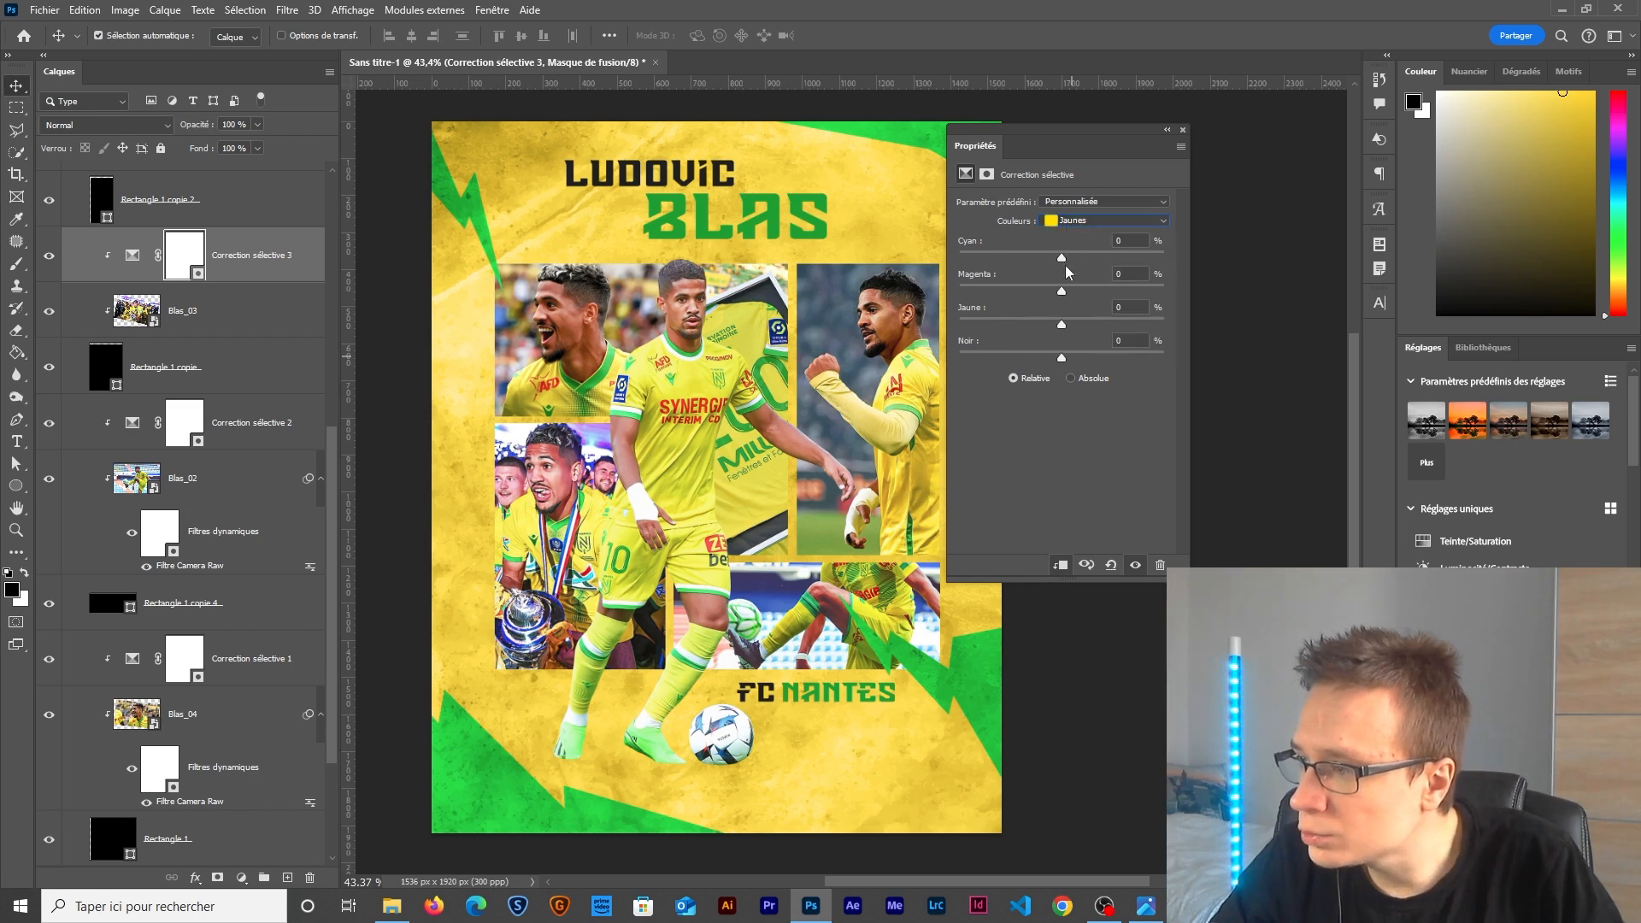
pyautogui.moveTo(1058, 266); pyautogui.dragTo(1067, 358)
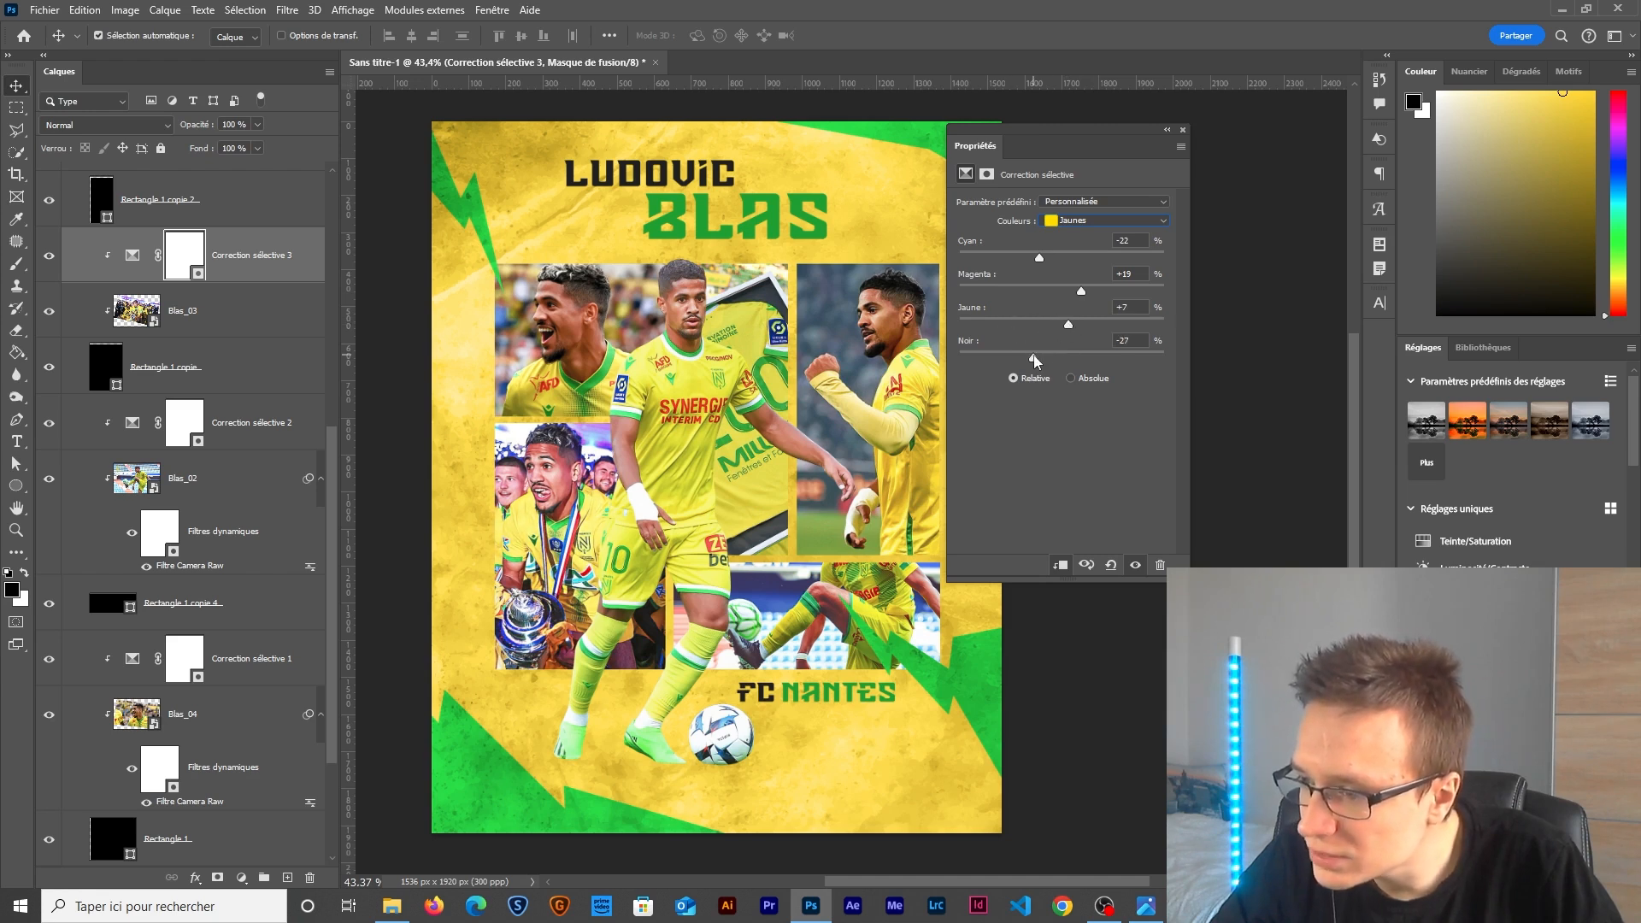
# Add a clipped Balance des couleurs layer above the Blas_03 selective correction with Tons moyens at Cyan-Rouge +1, Magenta-Vert +19 and Jaune-Bleu -12.
pyautogui.click(242, 877)
pyautogui.click(282, 734)
pyautogui.click(1061, 565)
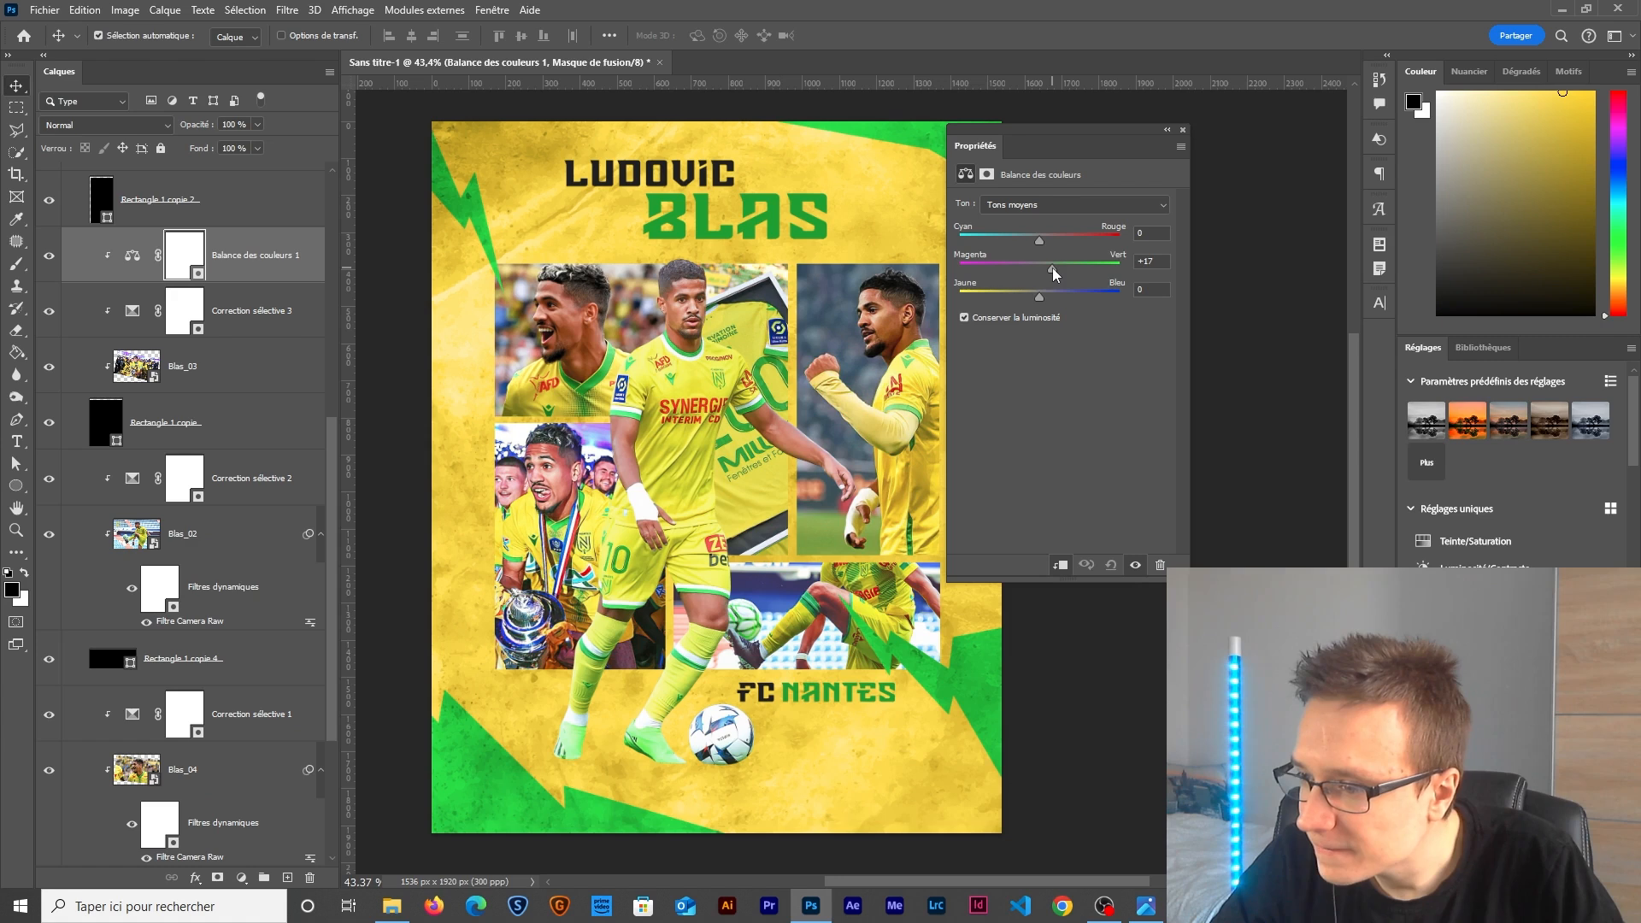
pyautogui.moveTo(1056, 274); pyautogui.dragTo(1057, 288)
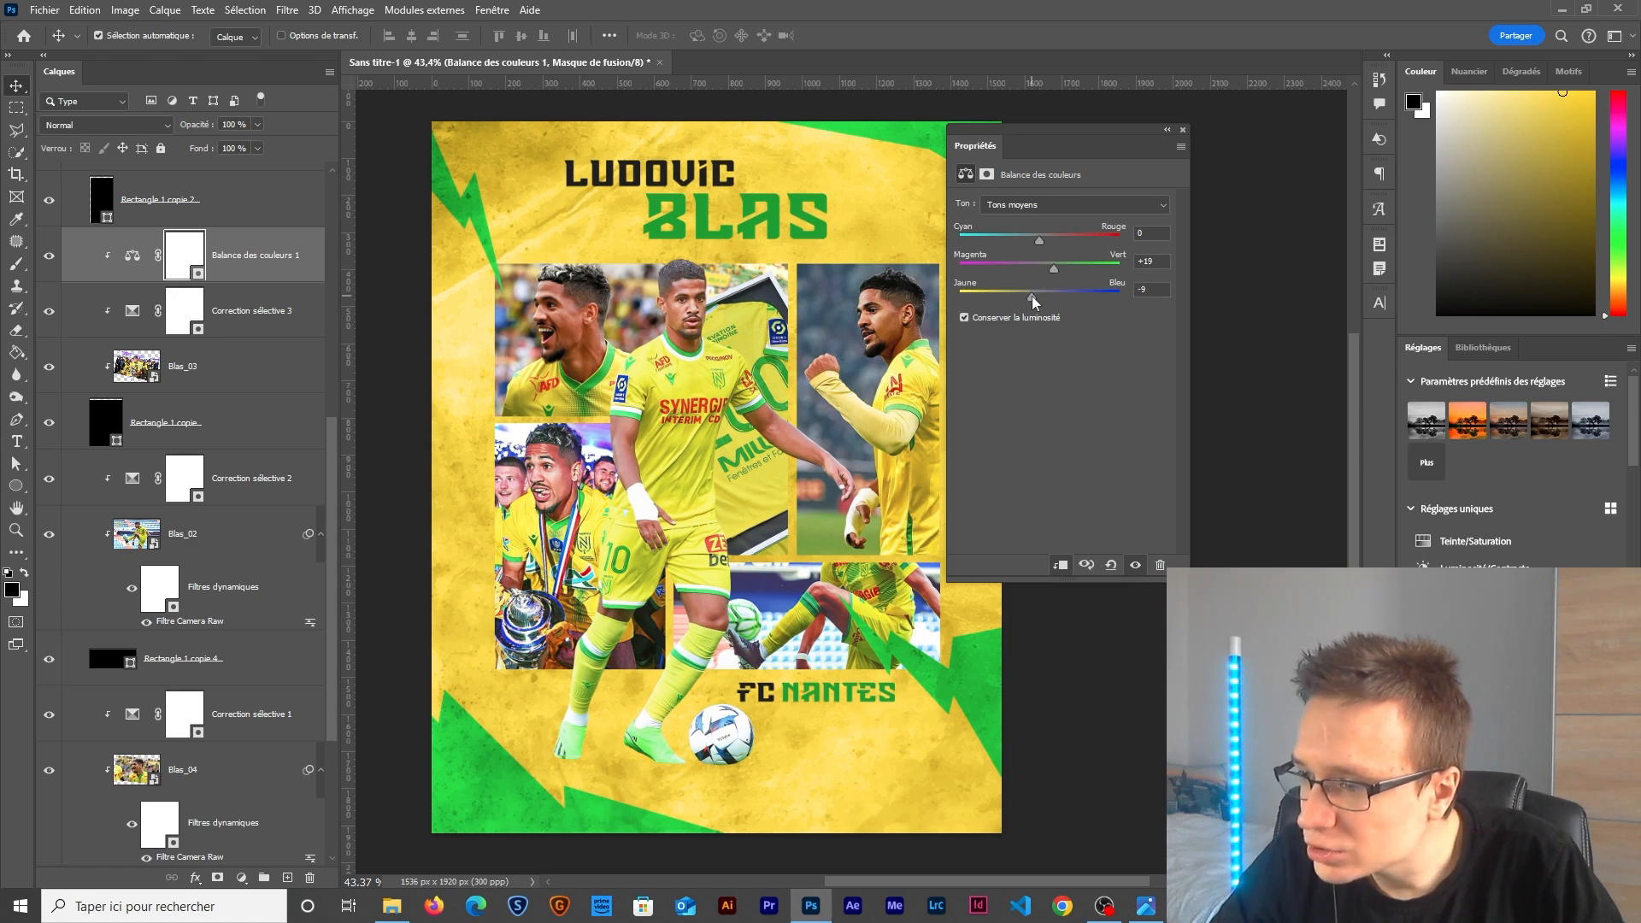
pyautogui.moveTo(1035, 234); pyautogui.dragTo(1042, 237)
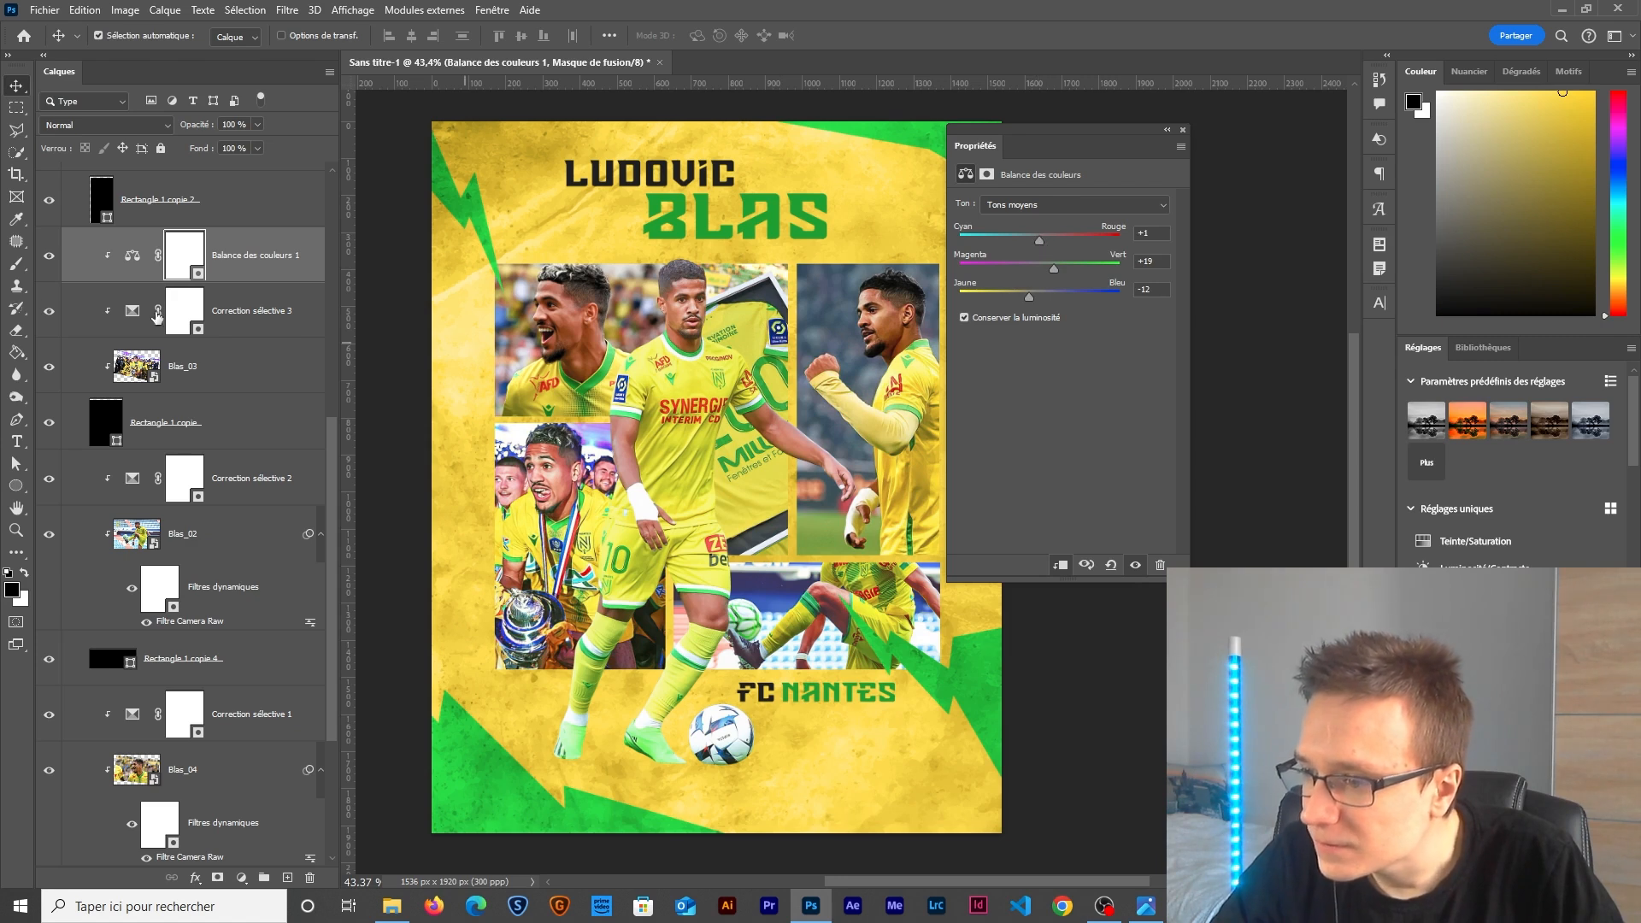
# Compare the Blas_03 photo with and without its colour balance, and set the Magenta-Vert value to 0.
pyautogui.click(51, 257)
pyautogui.click(50, 256)
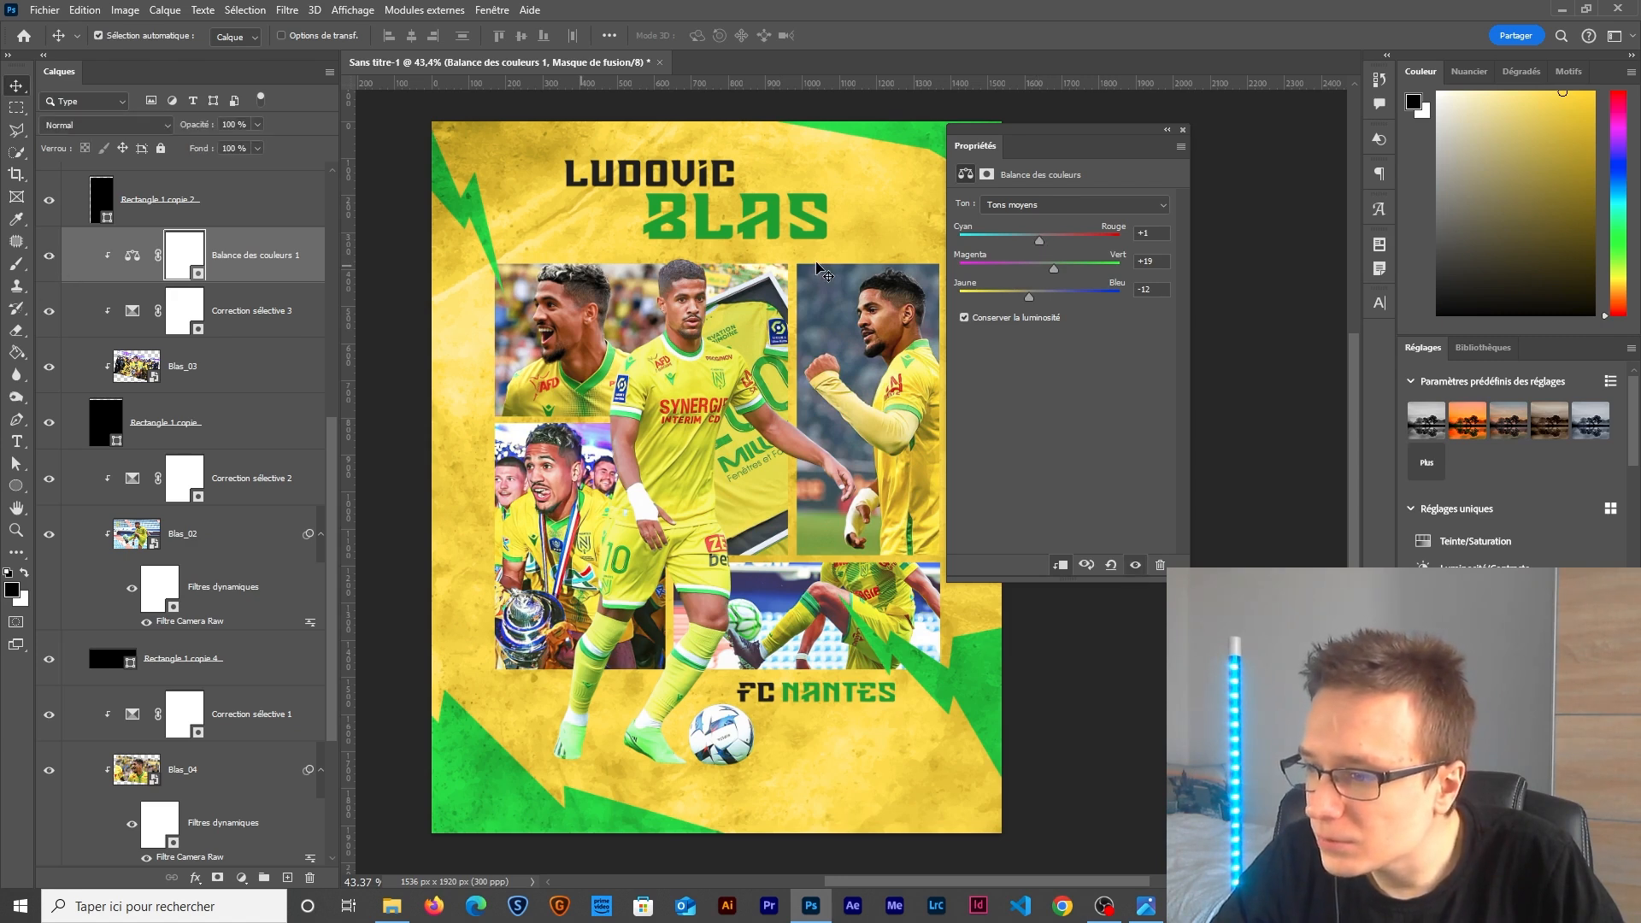
pyautogui.moveTo(1054, 271); pyautogui.dragTo(1040, 270)
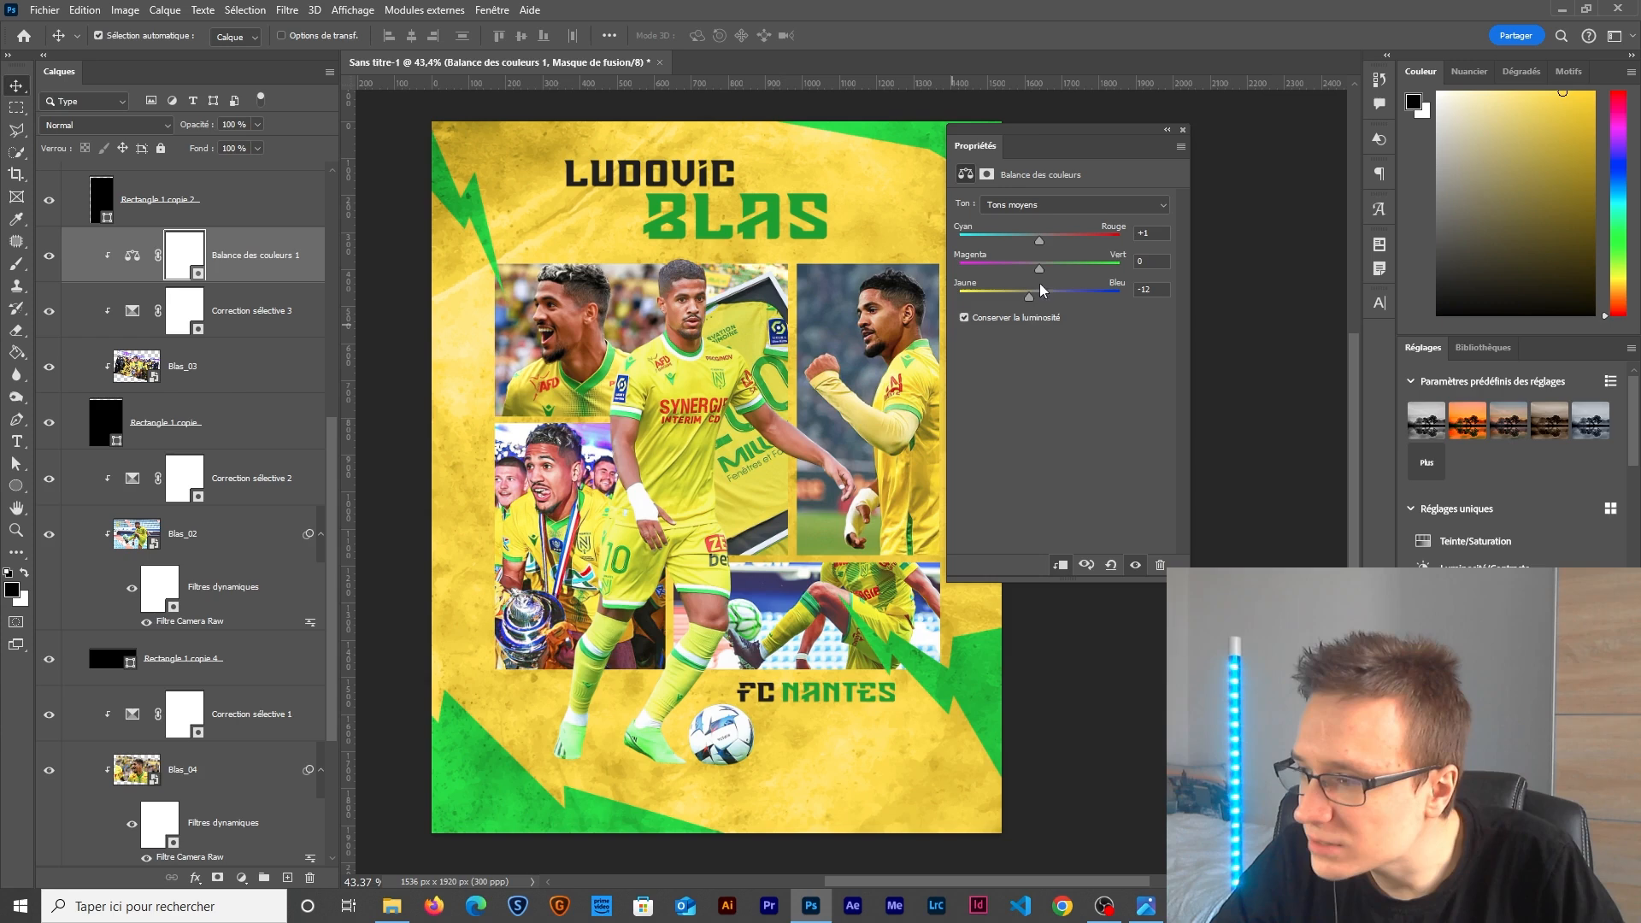
# Add a clipped Correction sélective layer above Blas_01 and set the Cyan of its Rouges to -7.
pyautogui.hotkey('alt', '.')
pyautogui.click(242, 878)
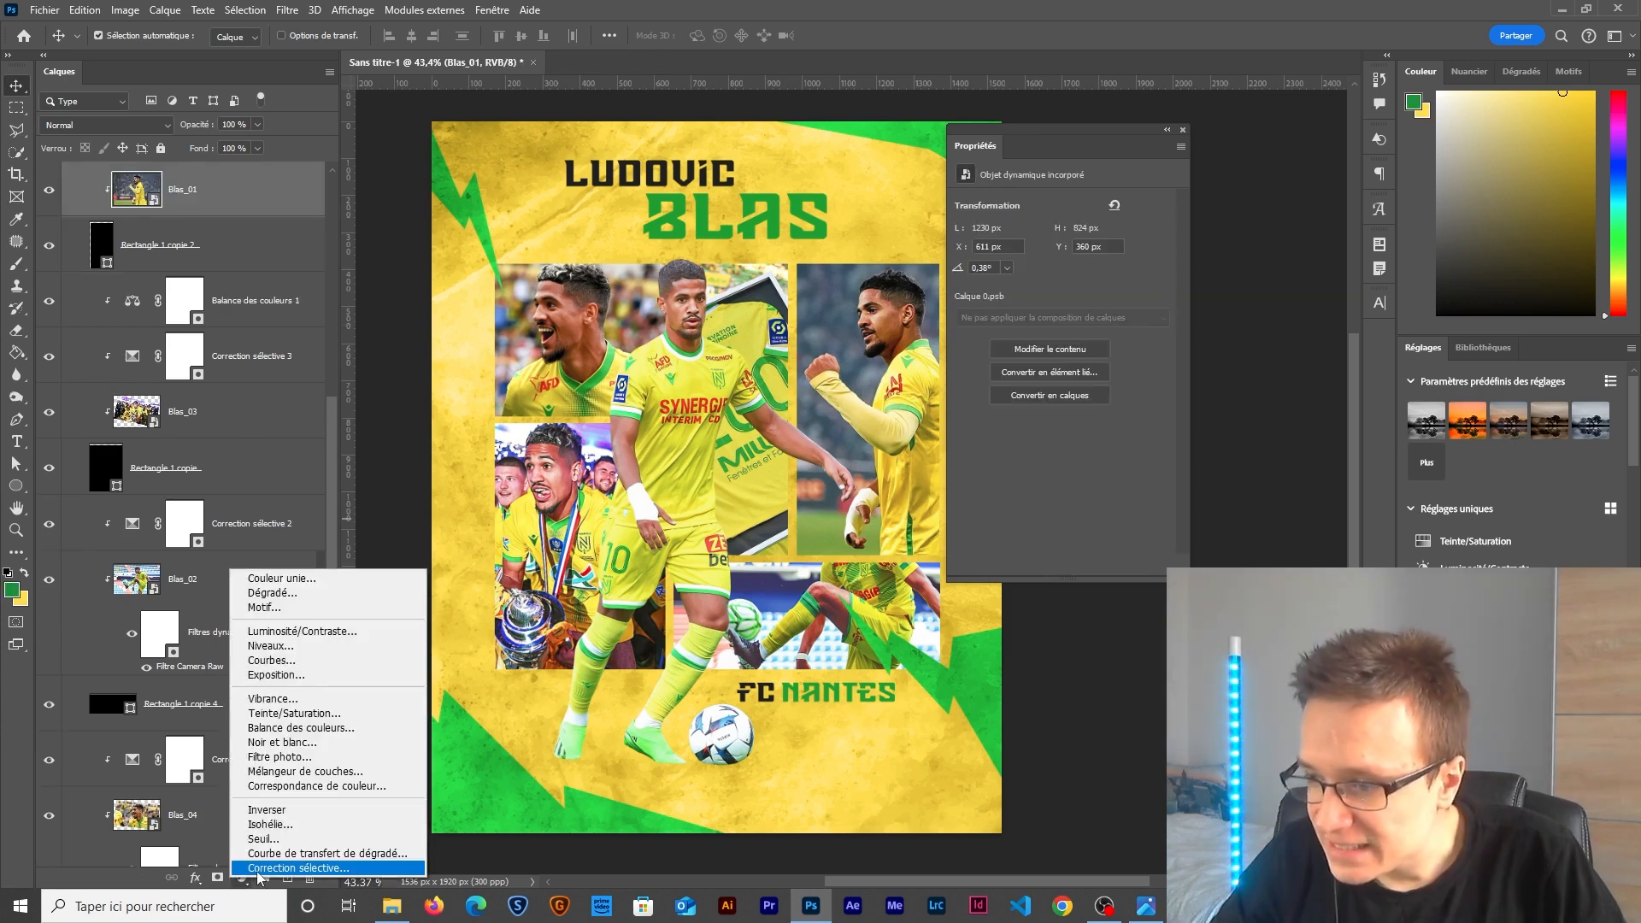
pyautogui.click(290, 867)
pyautogui.click(1058, 566)
pyautogui.moveTo(1062, 257); pyautogui.dragTo(1077, 254)
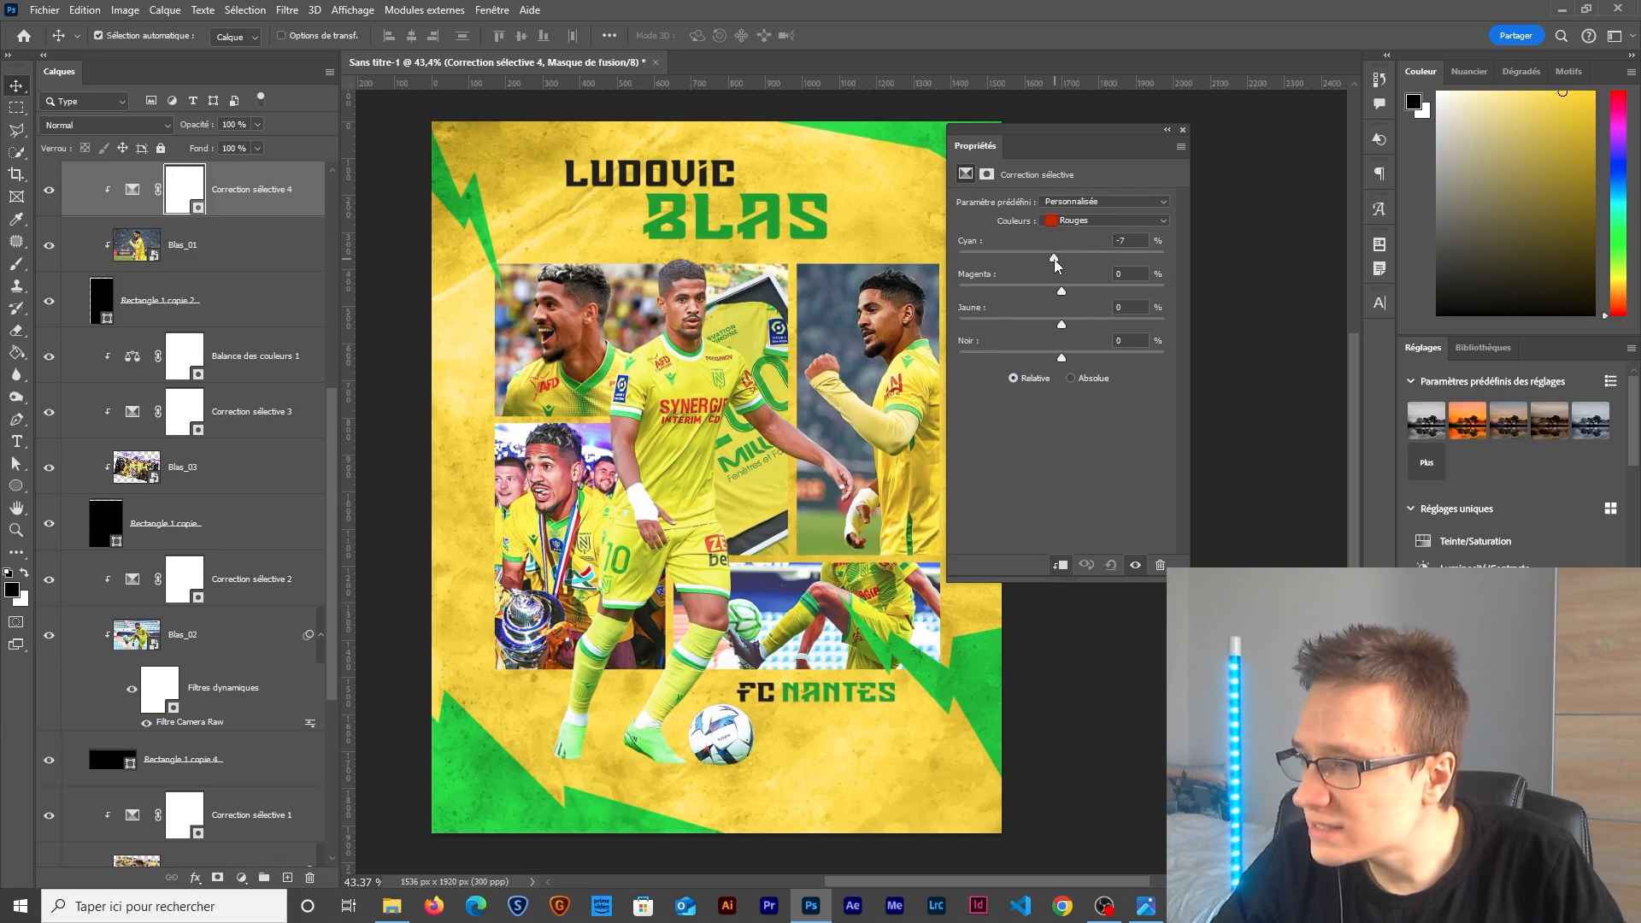
# Set the Jaunes of the Blas_01 selective correction to Cyan -17, Magenta +19, Jaune +20 and Noir -2.
pyautogui.moveTo(1082, 289); pyautogui.dragTo(1046, 324)
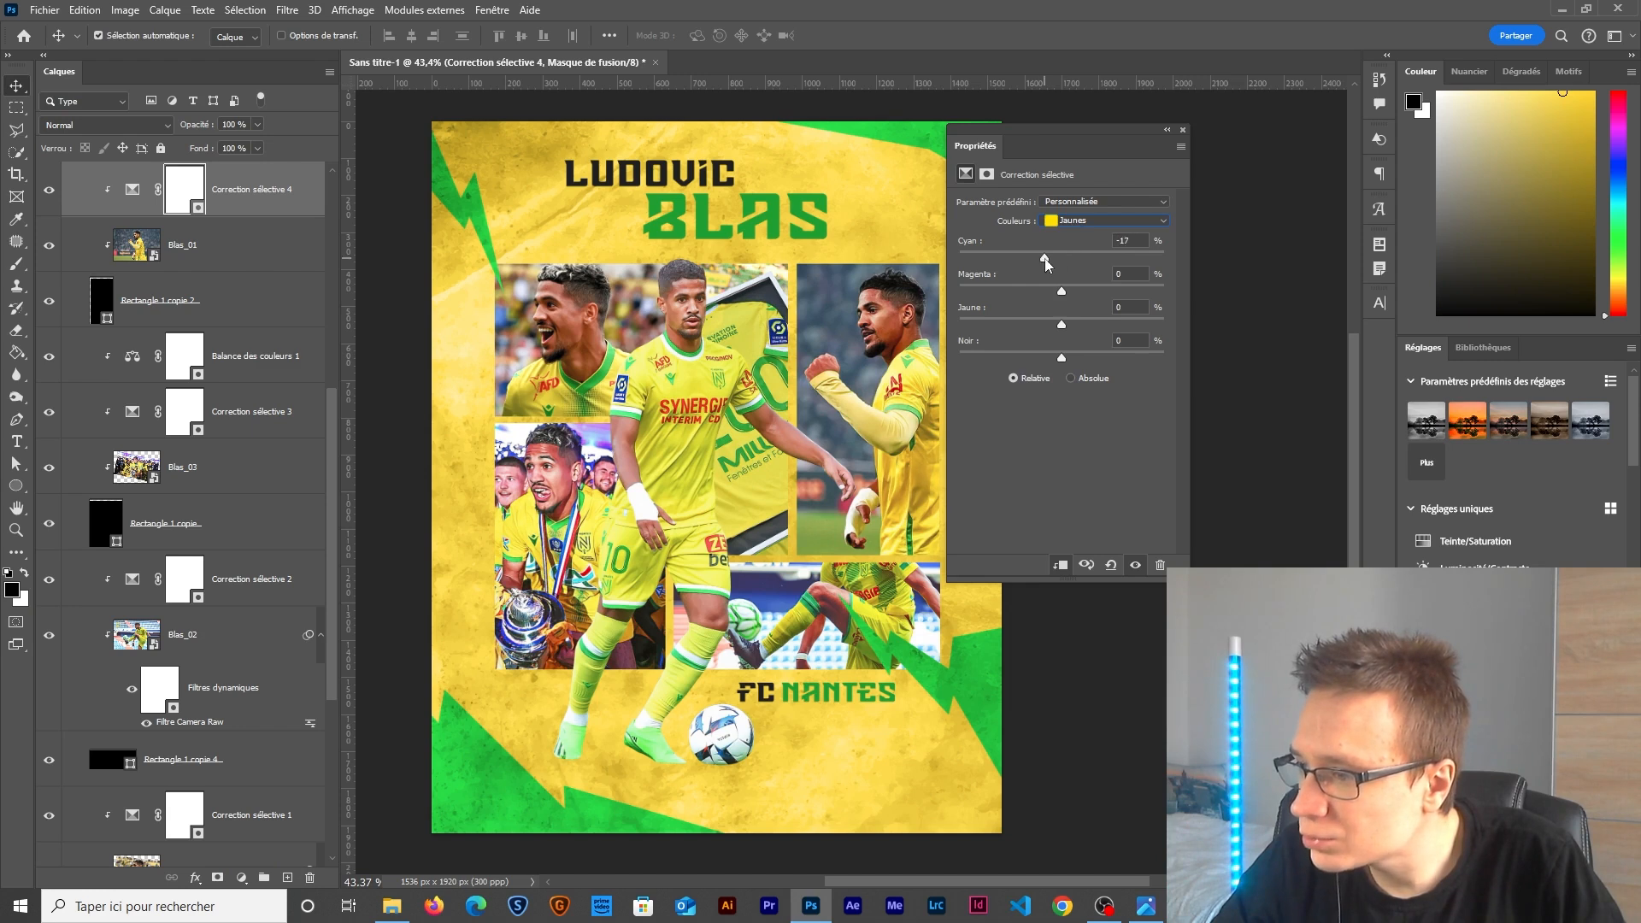
pyautogui.moveTo(1064, 325); pyautogui.dragTo(1067, 332)
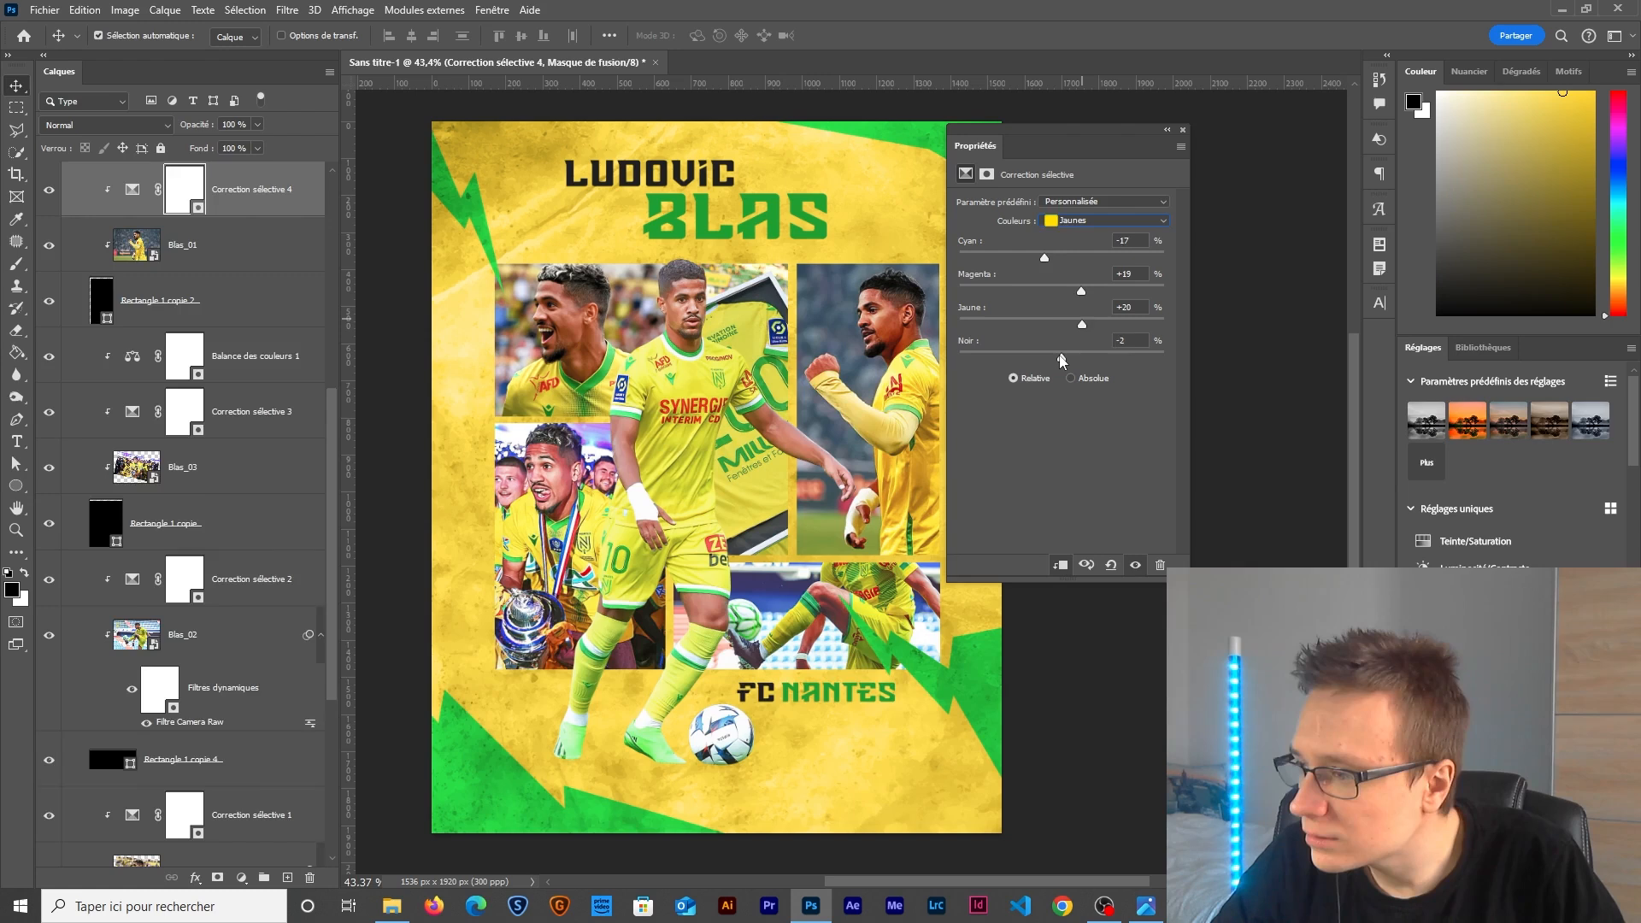
# Add a Correction sélective layer above the Blas_05 photo and clip it to that photo.
pyautogui.scroll(5, 188, 428)
pyautogui.click(184, 411)
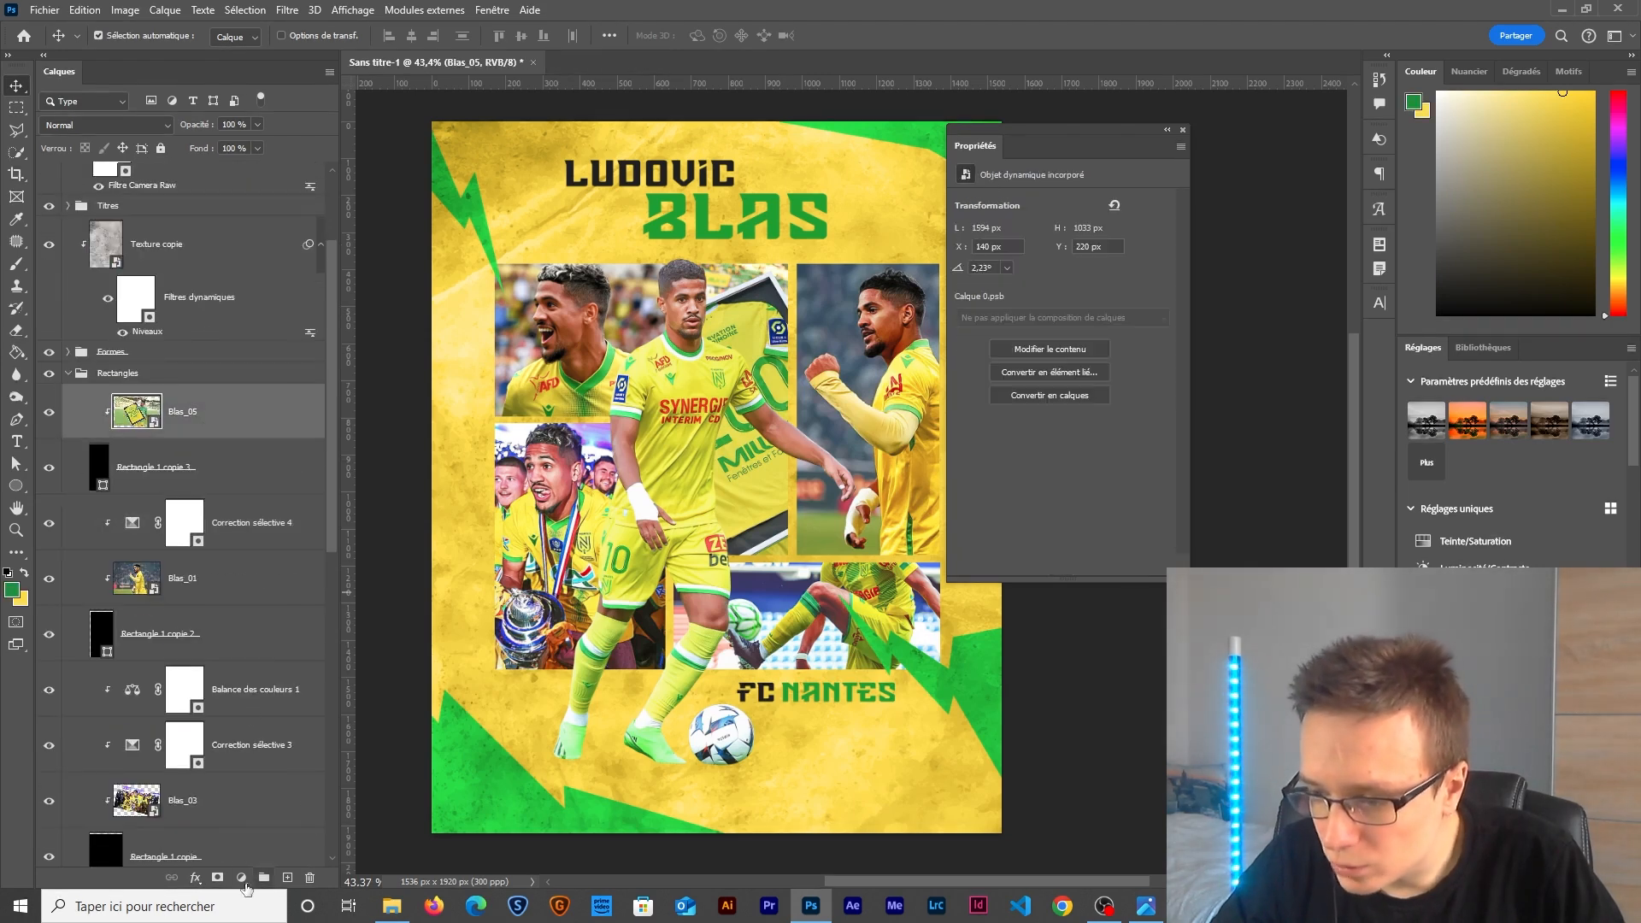
pyautogui.click(243, 880)
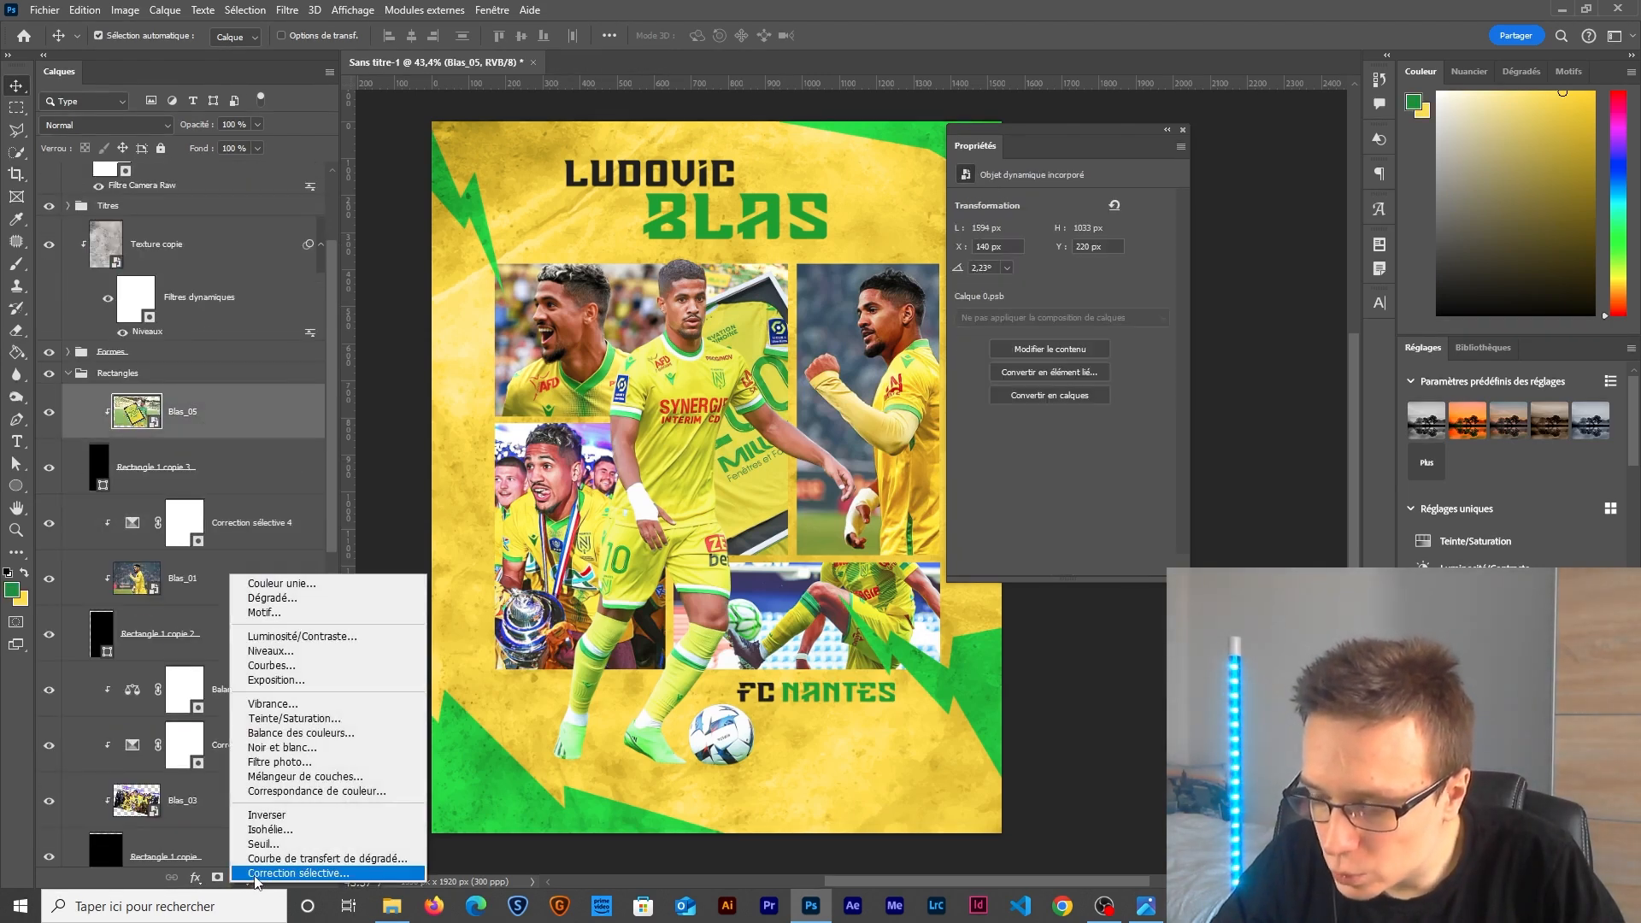
pyautogui.click(256, 874)
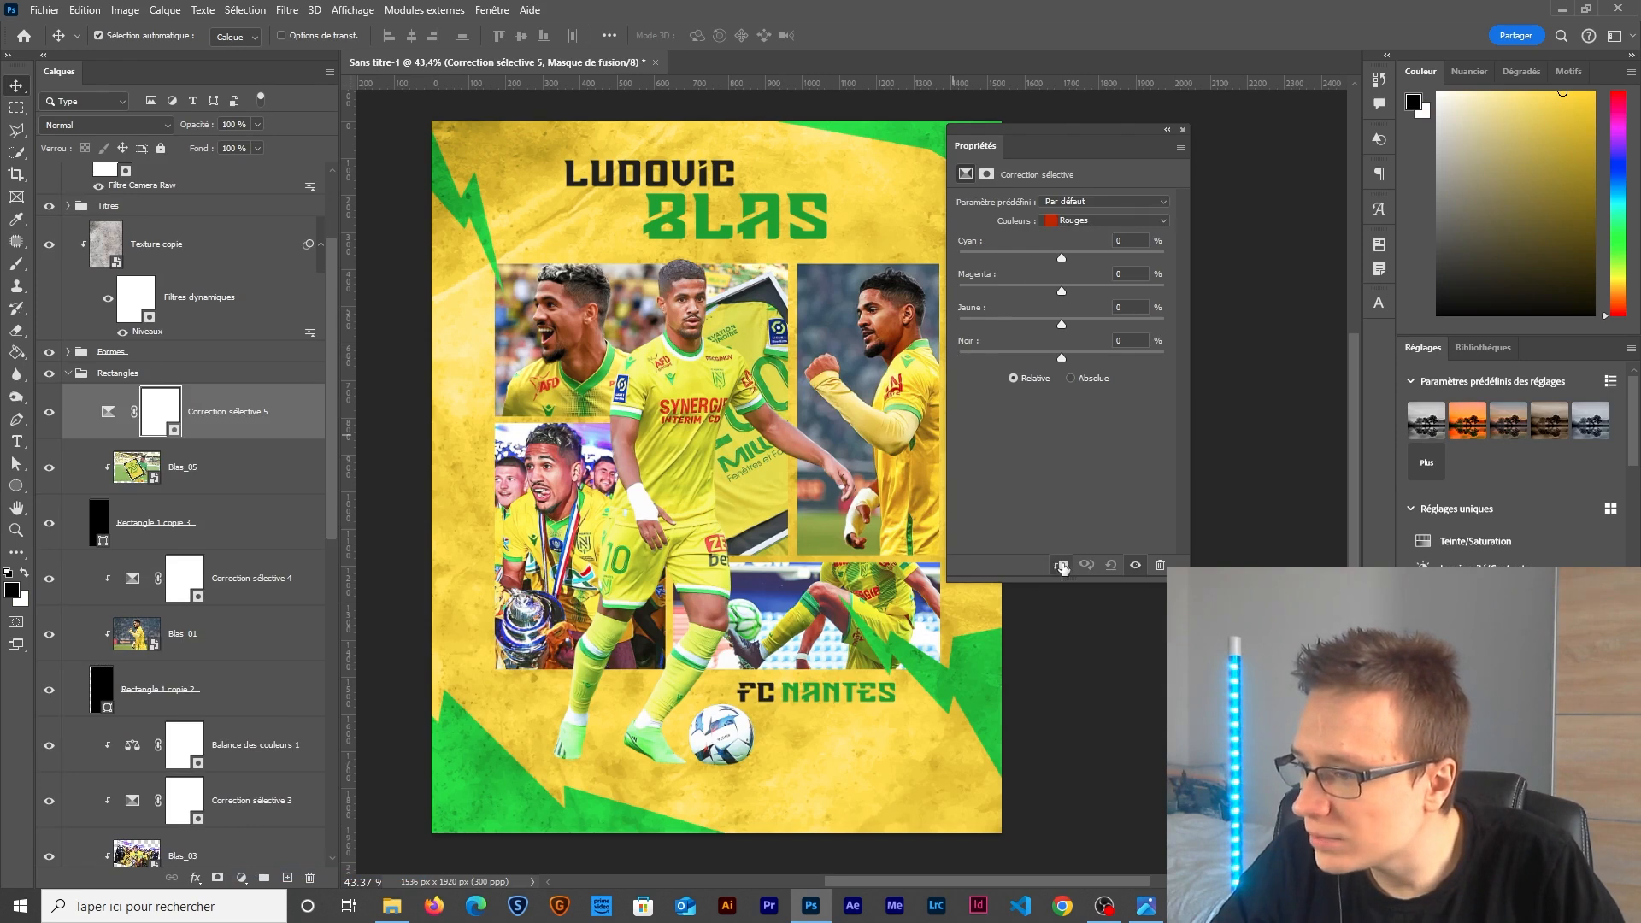
pyautogui.click(1061, 565)
# Set the Jaunes of the Blas_05 selective correction to Cyan -3, Magenta +23, Jaune +17 and Noir +13, and lower the Cyan of its Verts.
pyautogui.click(1073, 222)
pyautogui.click(1070, 239)
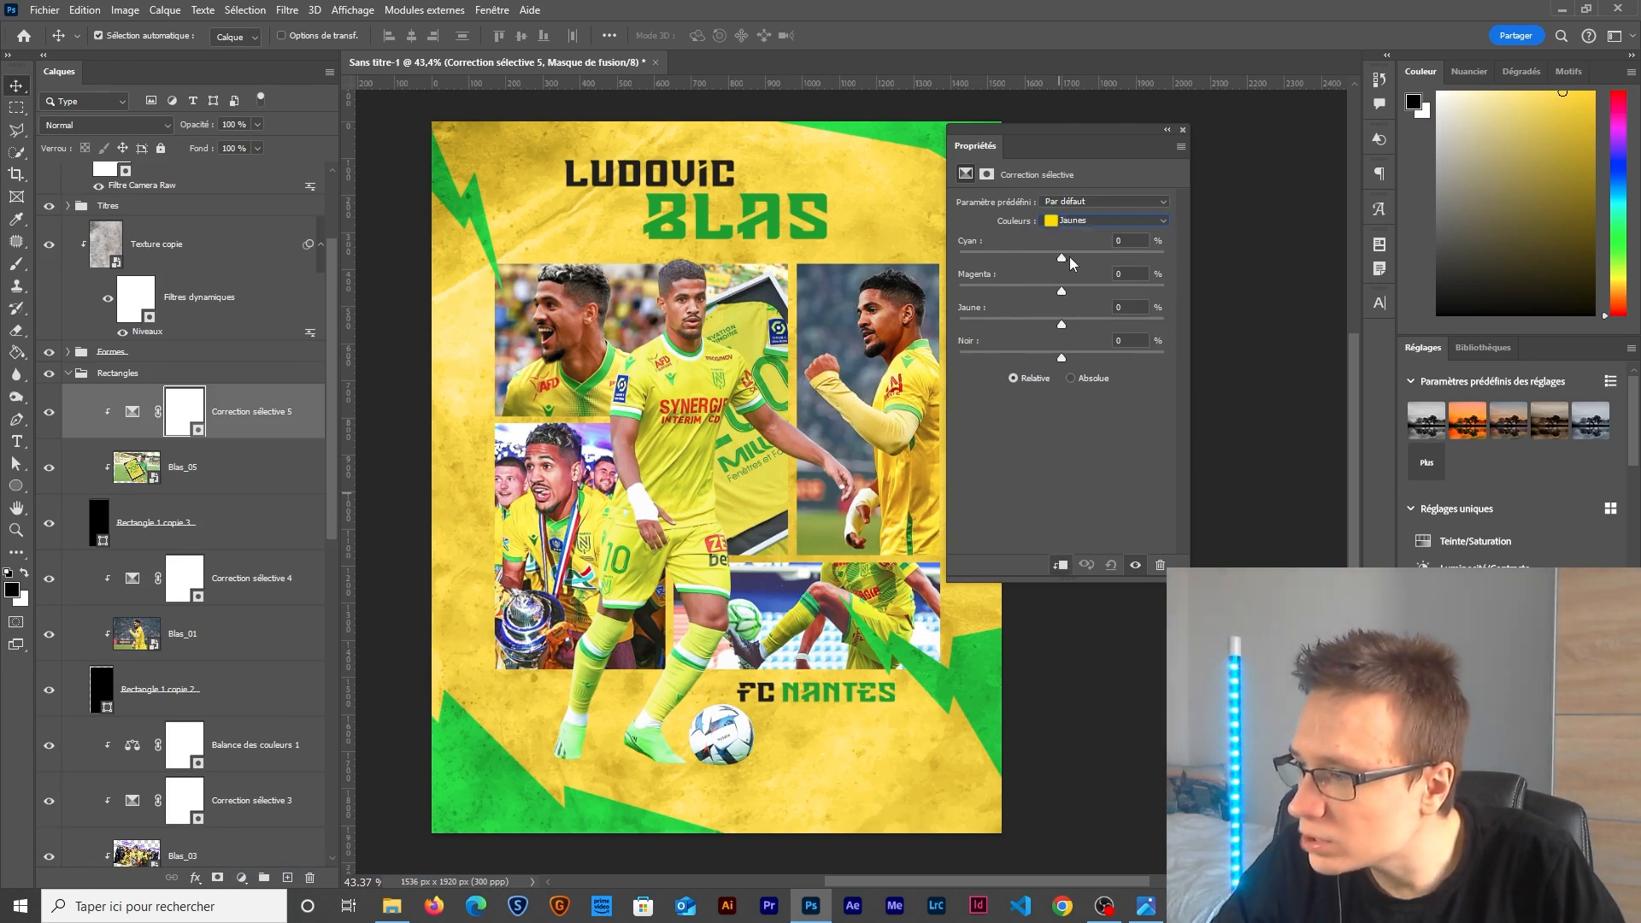
pyautogui.moveTo(1064, 258)
pyautogui.mouseDown()
pyautogui.moveTo(1084, 258)
pyautogui.moveTo(1058, 258)
pyautogui.mouseUp()
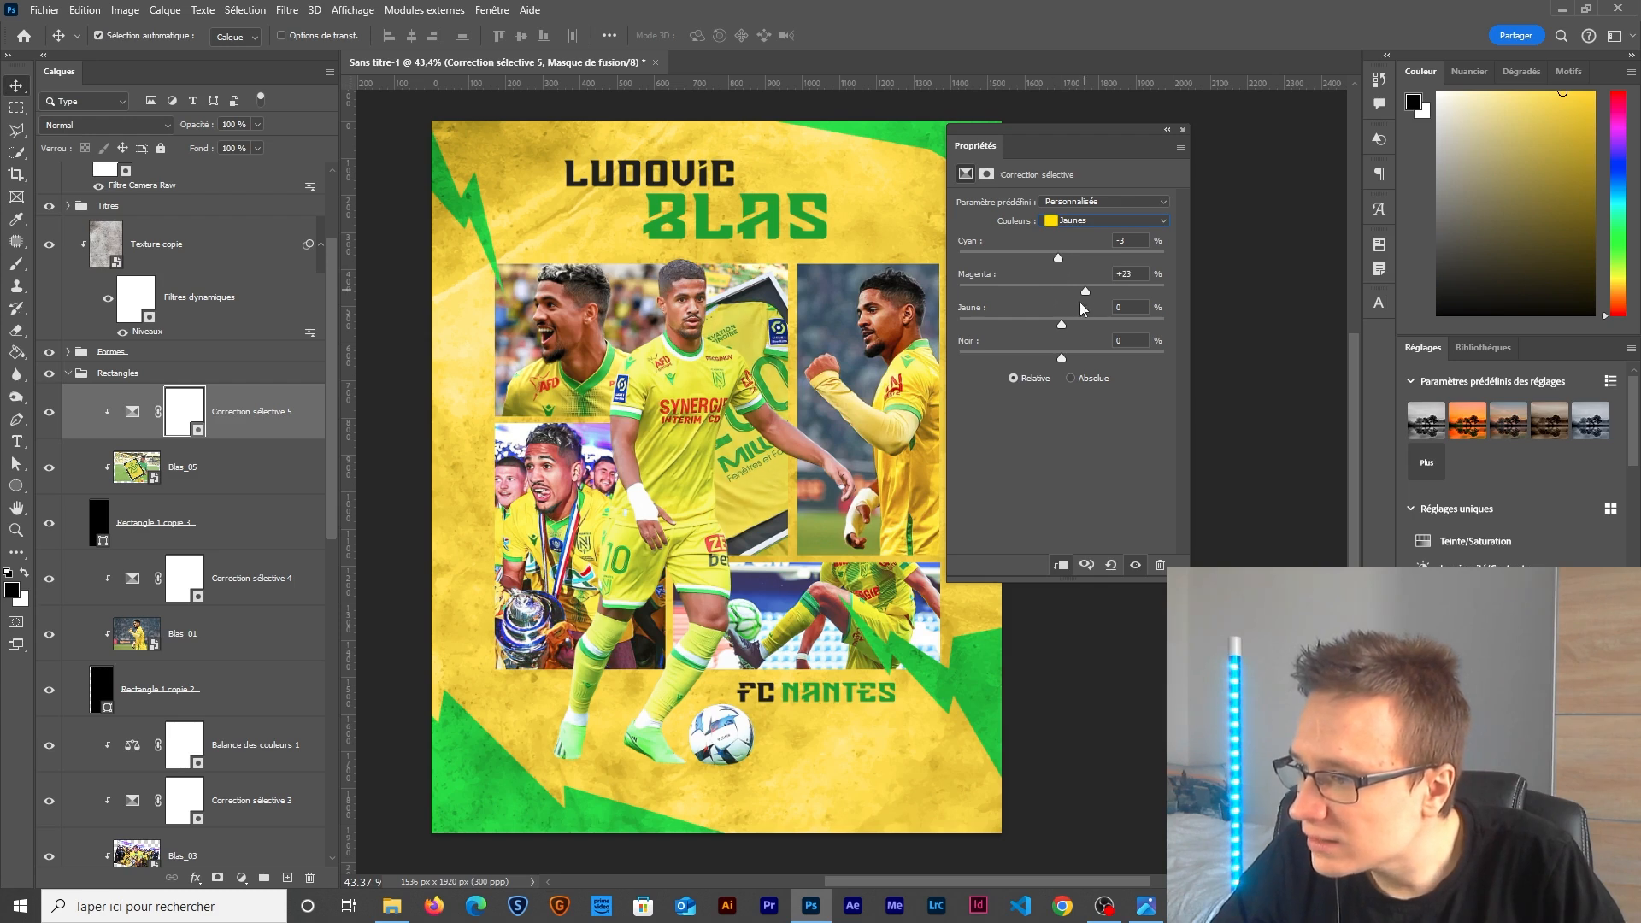
pyautogui.moveTo(1062, 329)
pyautogui.mouseDown()
pyautogui.moveTo(1036, 328)
pyautogui.moveTo(1078, 319)
pyautogui.moveTo(1075, 357)
pyautogui.mouseUp()
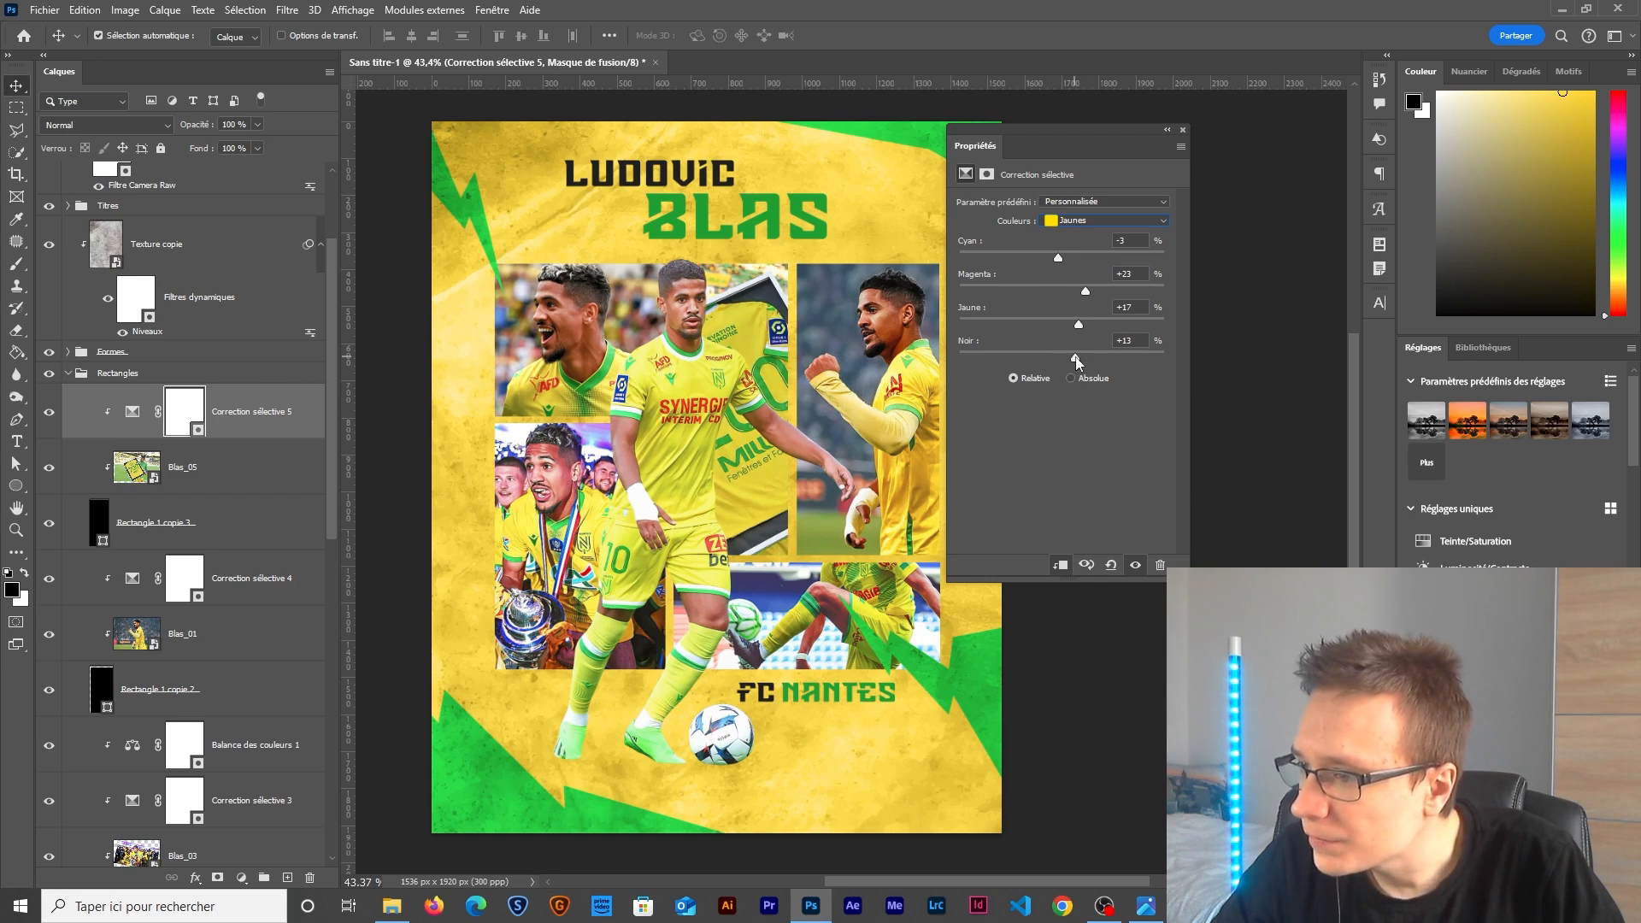
pyautogui.click(1080, 223)
pyautogui.click(1069, 267)
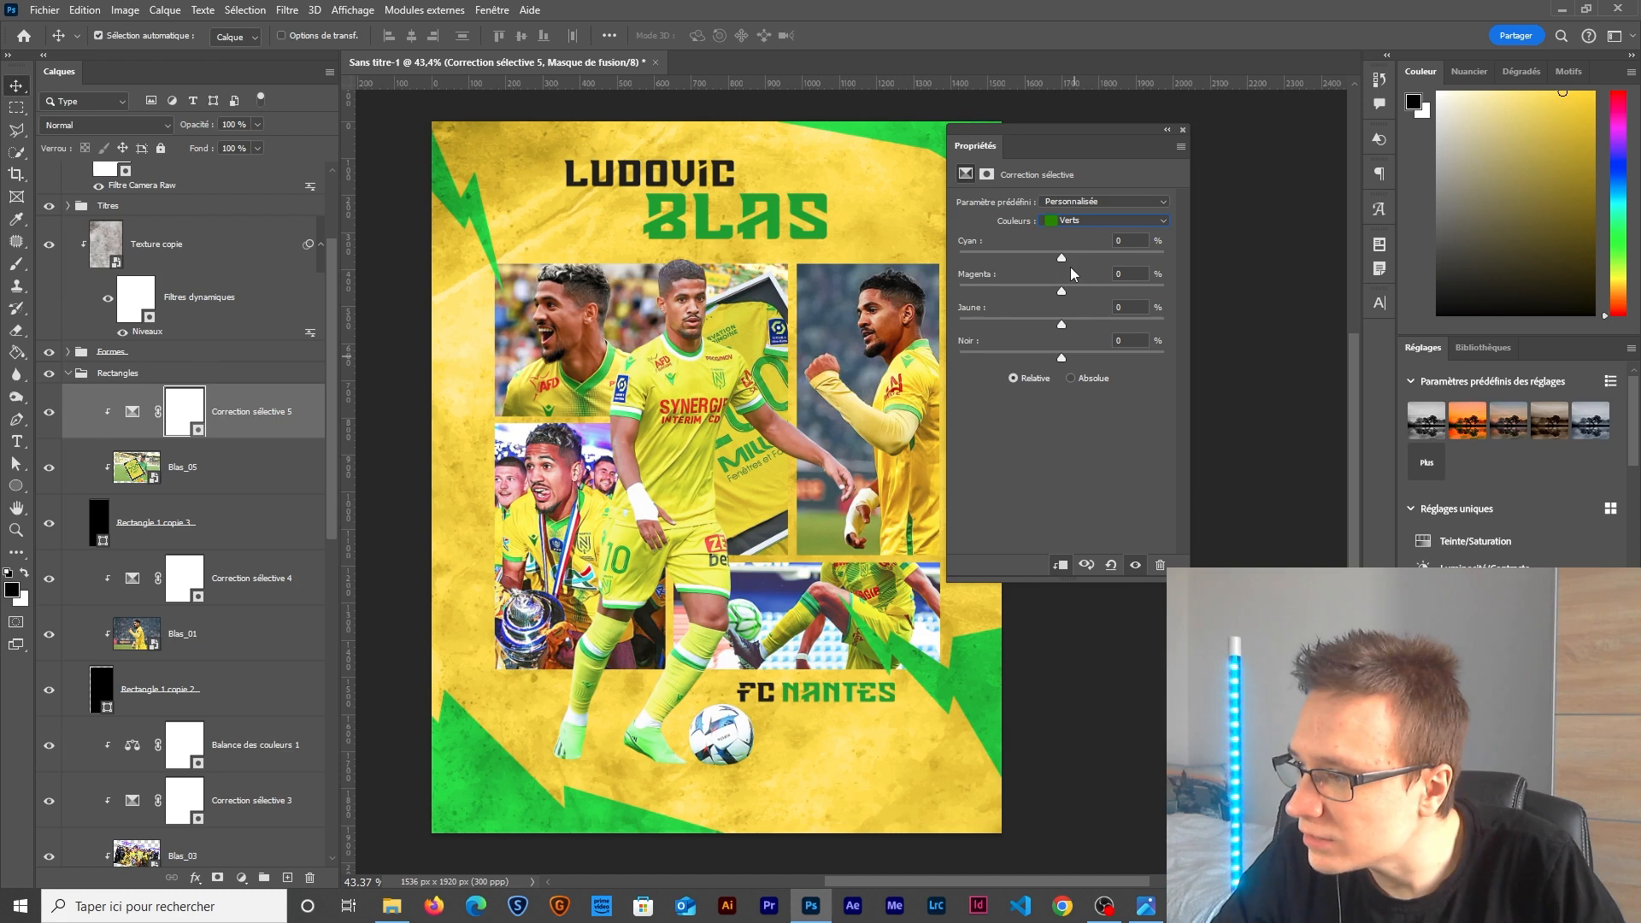
pyautogui.moveTo(1062, 255); pyautogui.dragTo(1048, 259)
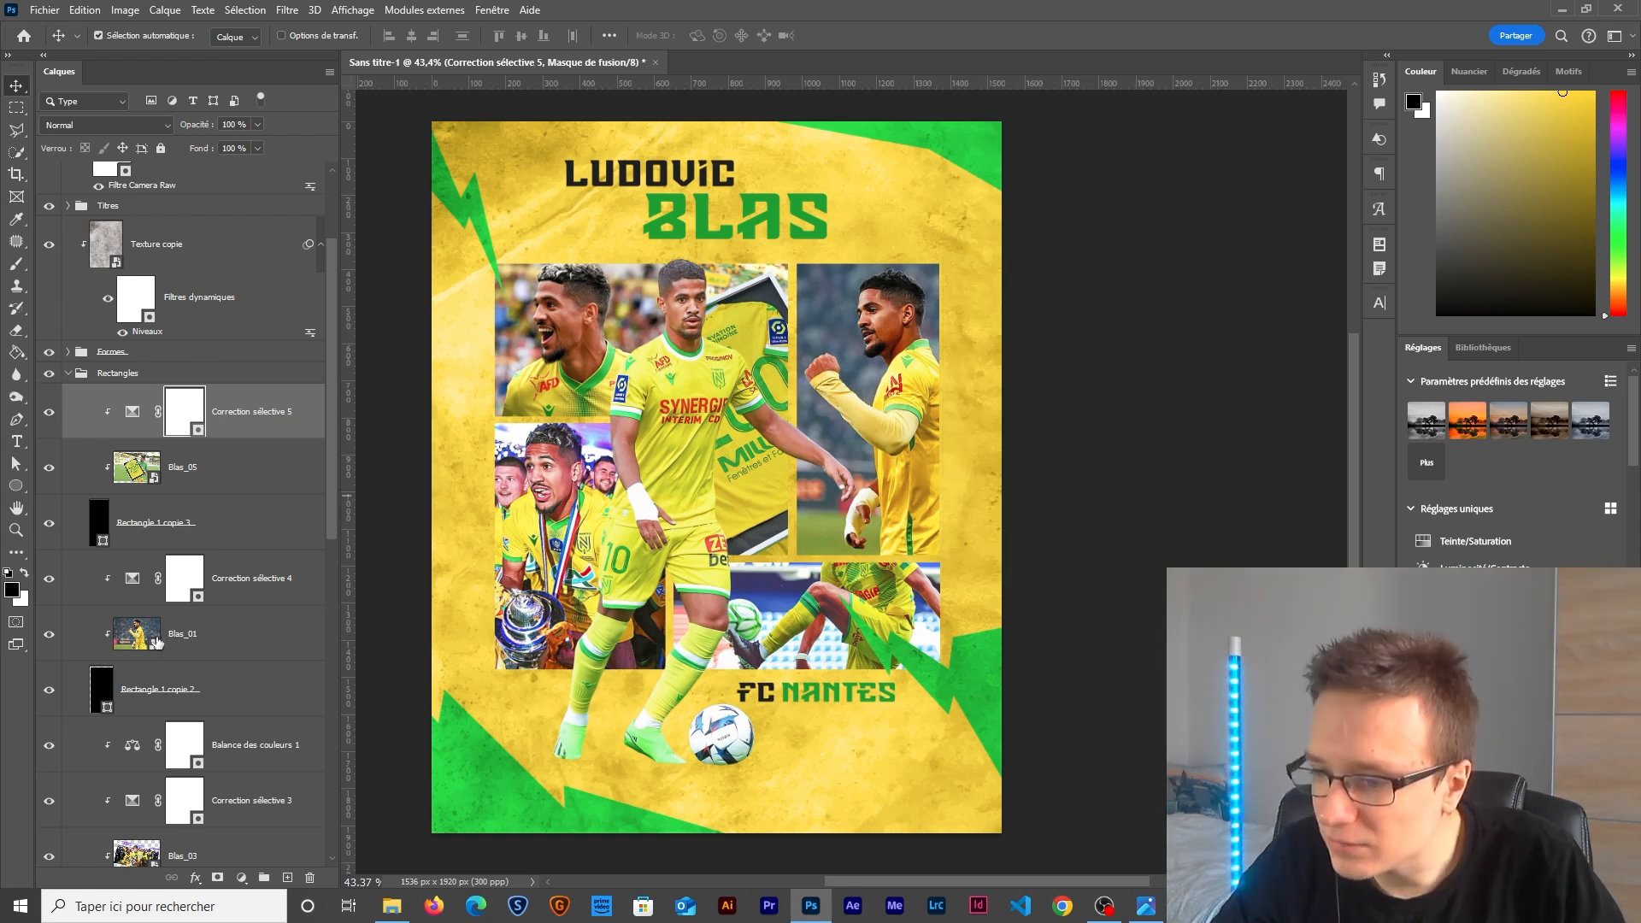
# Set the Verts of the Blas_01 selective correction to Cyan +24, Magenta +8 and Jaune +14.
pyautogui.click(136, 641)
pyautogui.click(134, 585)
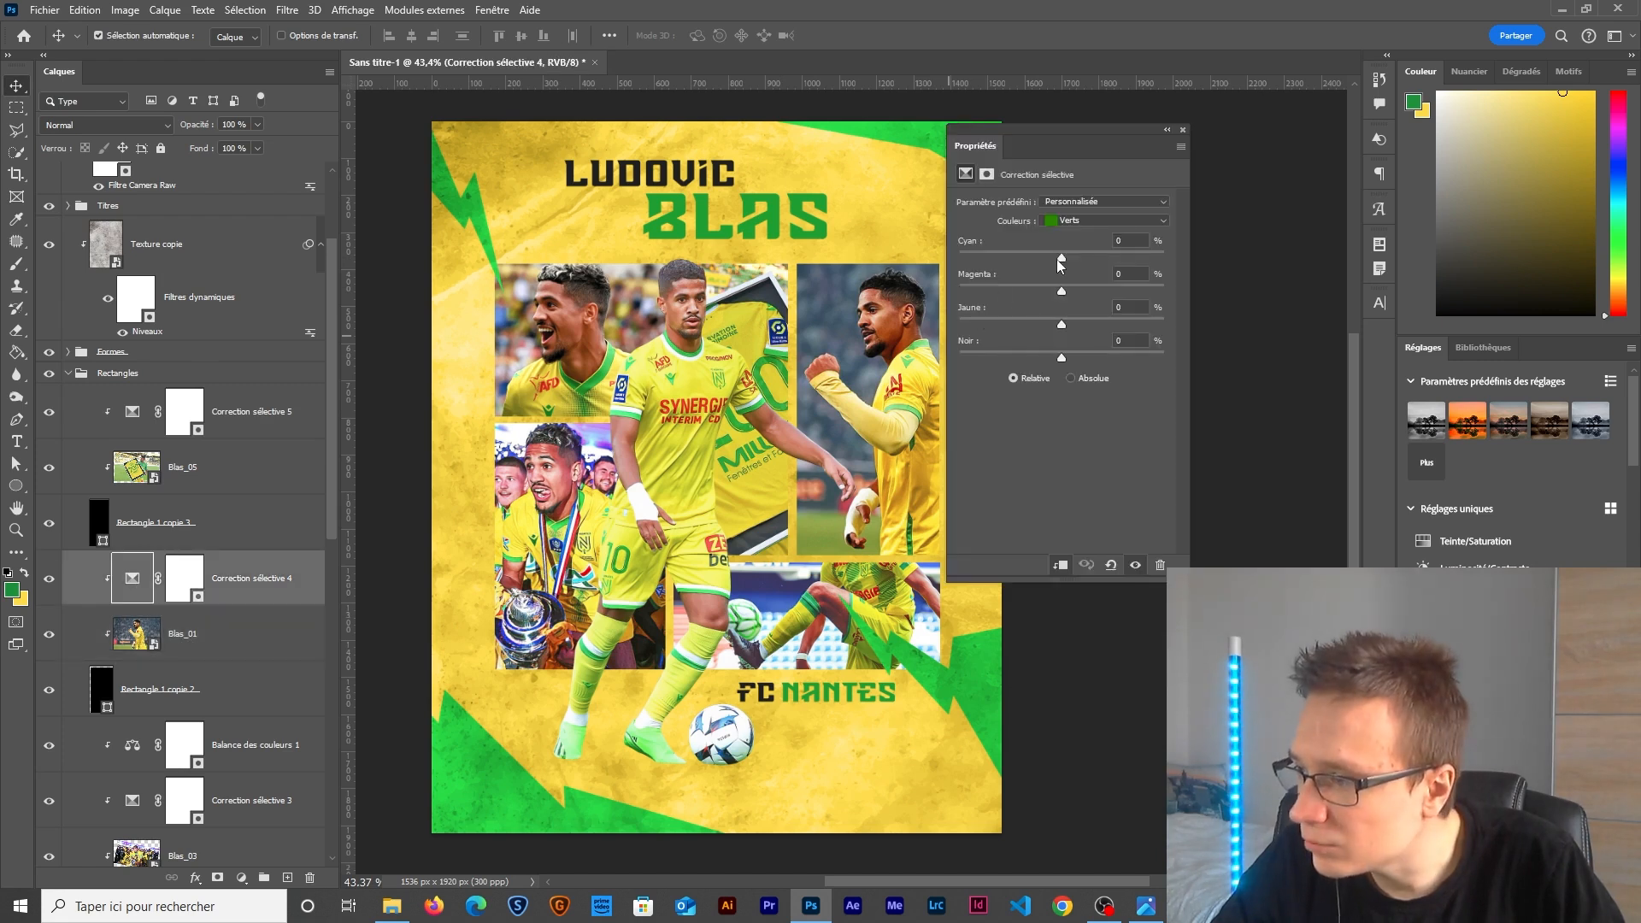
pyautogui.moveTo(1082, 253); pyautogui.dragTo(1076, 324)
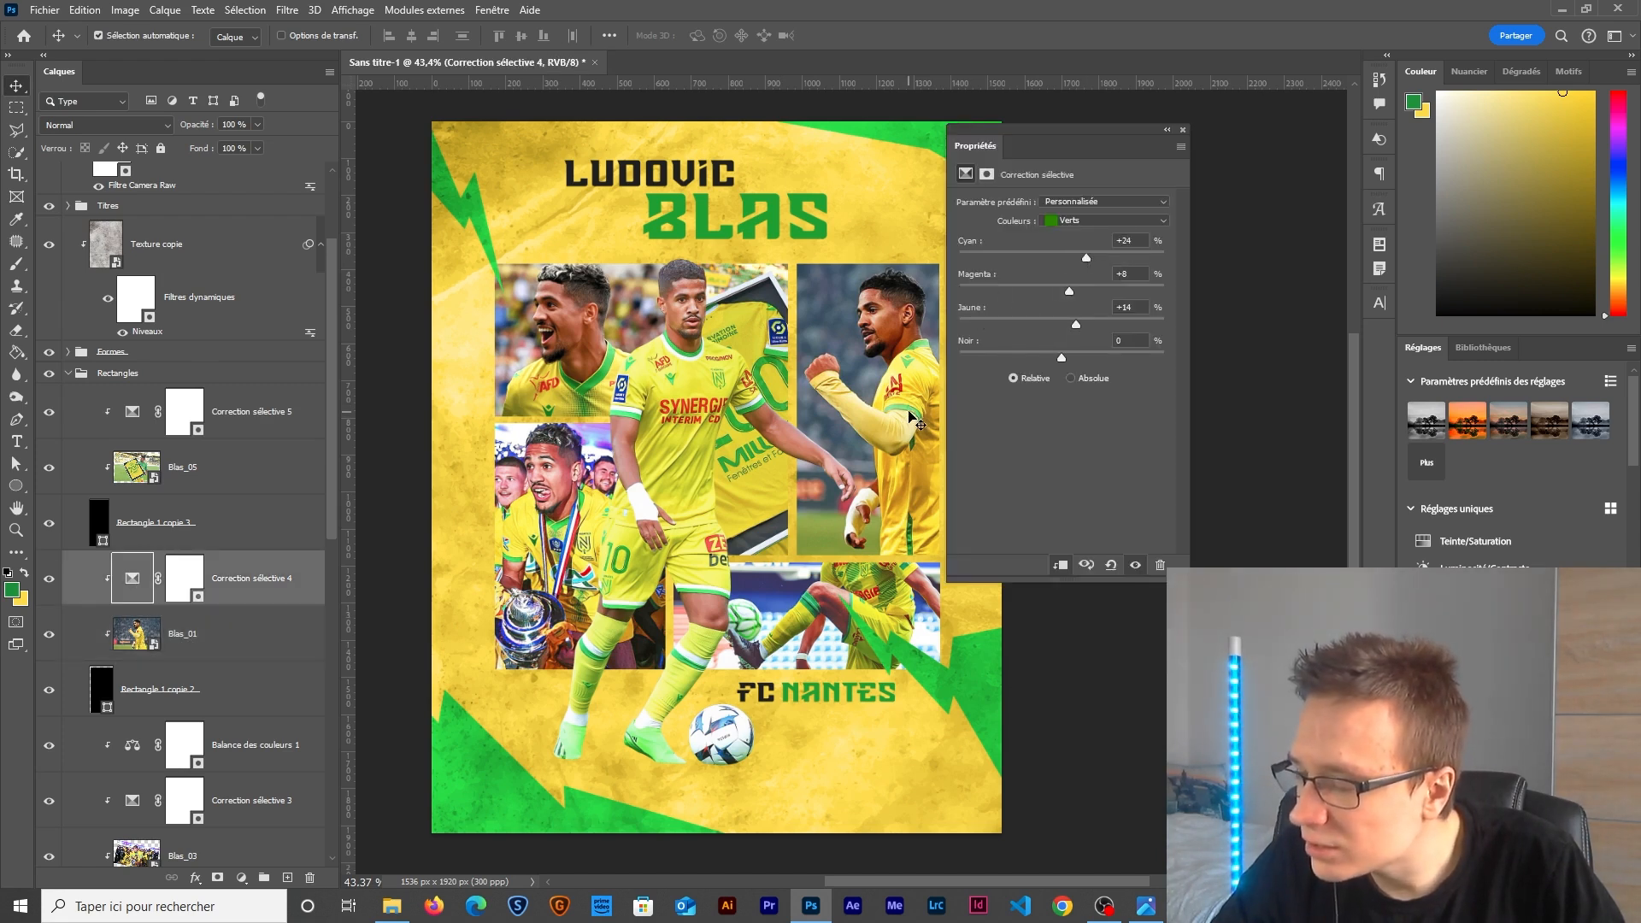
# Set the Verts of the Blas_02 selective correction to Cyan +12, Magenta +25, Jaune -14 and Noir +7, and show its Rouges.
pyautogui.click(800, 605)
pyautogui.click(135, 722)
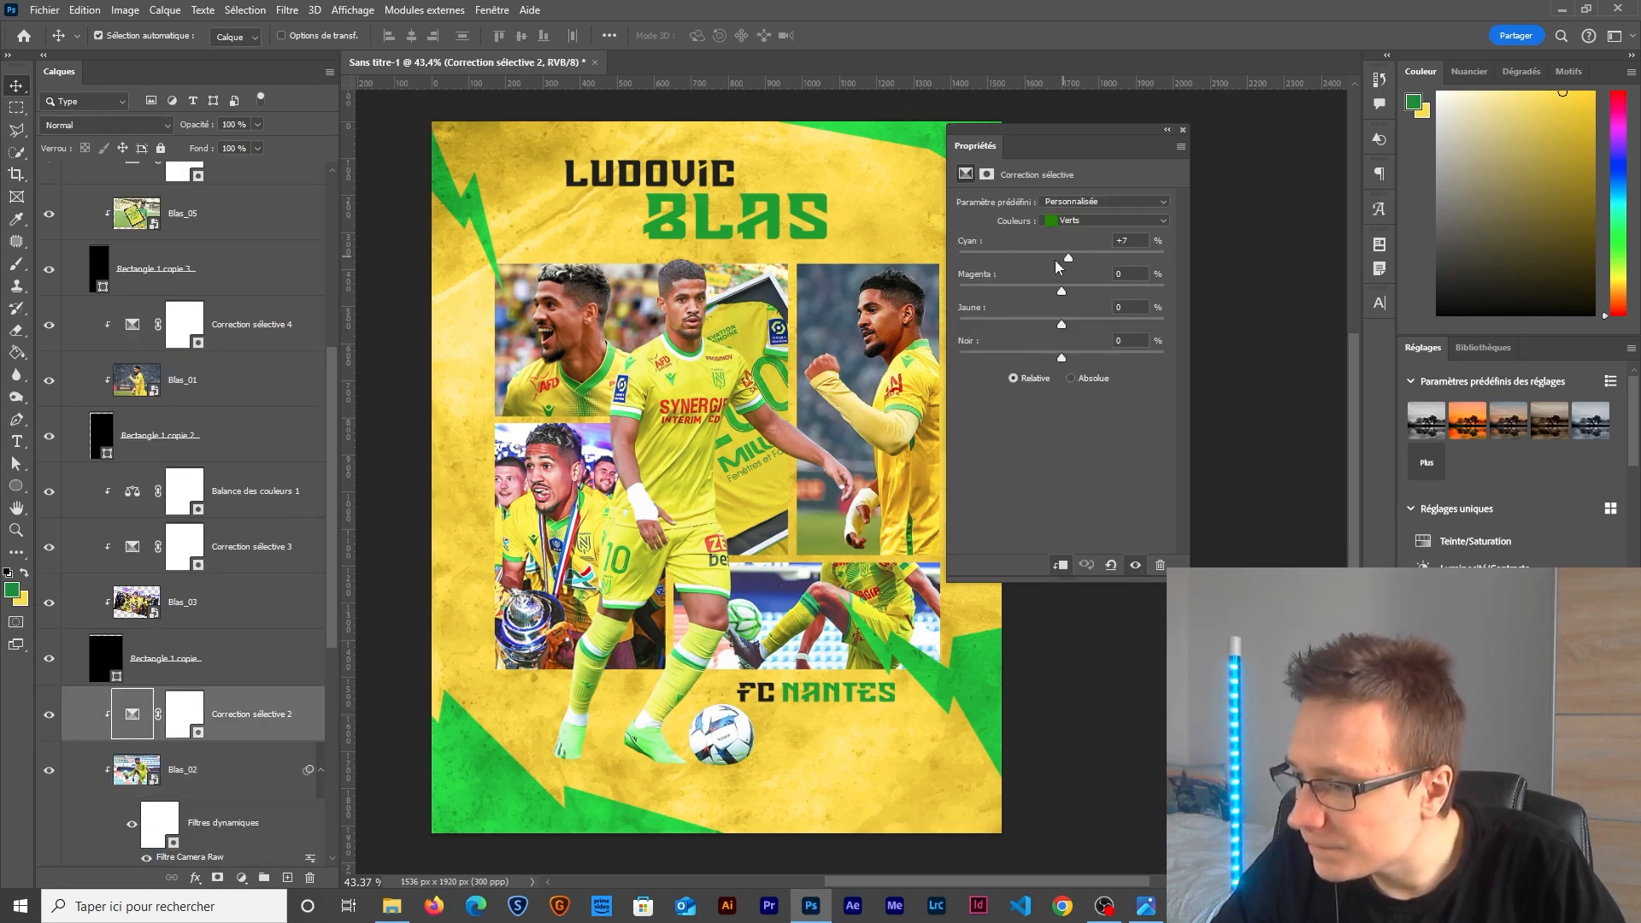
pyautogui.moveTo(1070, 259); pyautogui.dragTo(1056, 292)
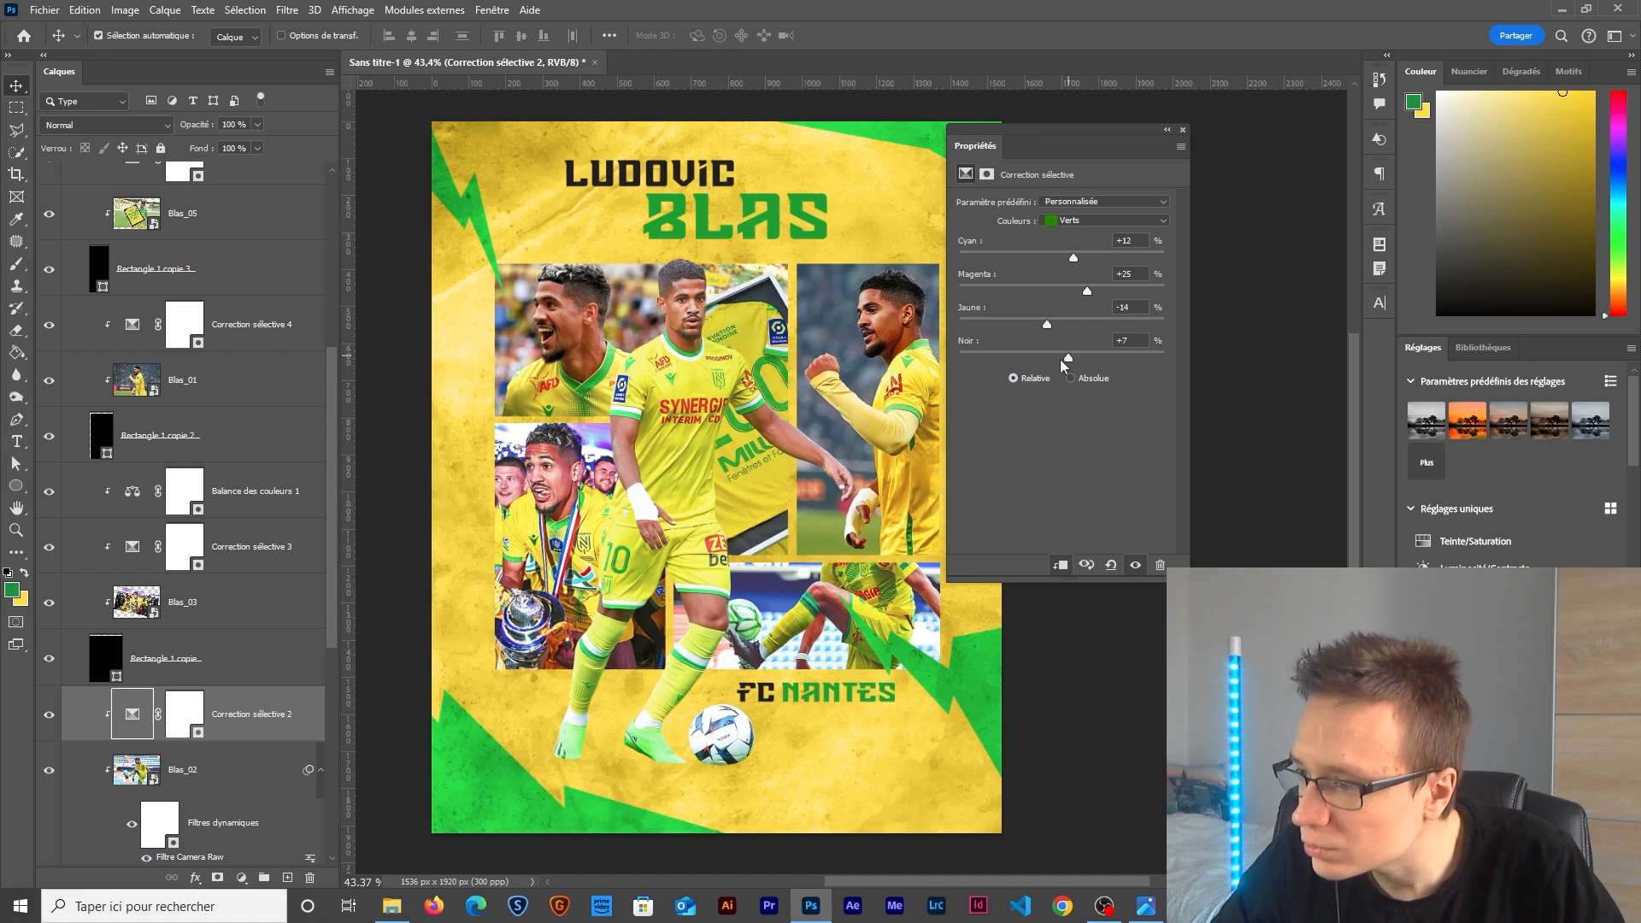
pyautogui.click(1068, 222)
pyautogui.click(1064, 223)
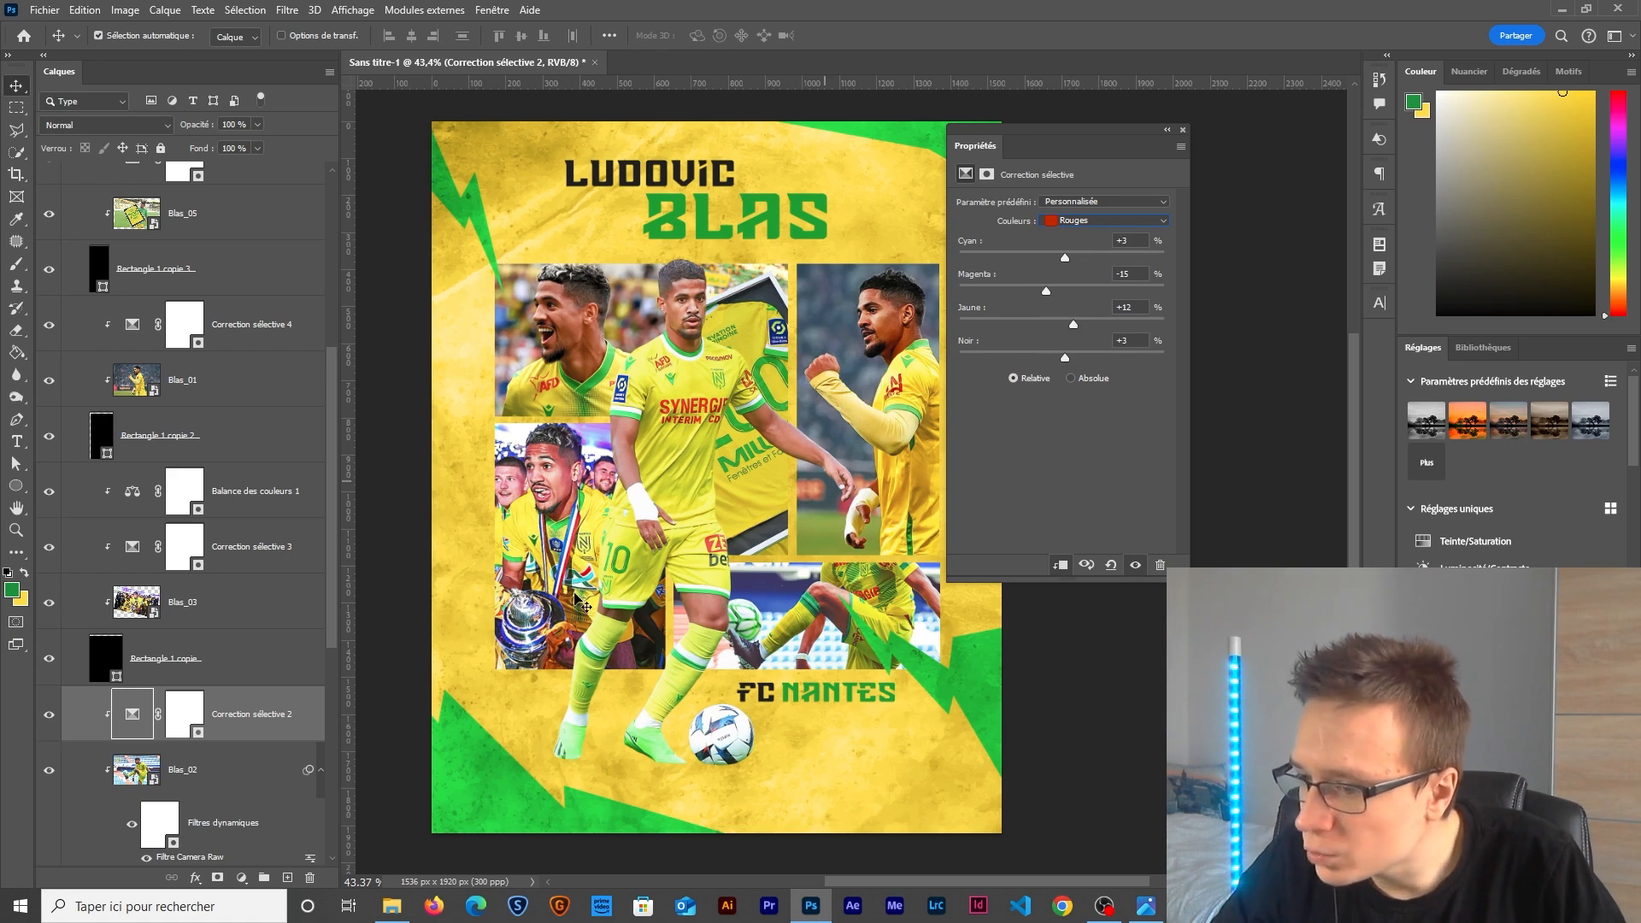
# Add a clipped Balance des couleurs layer above the Blas_02 selective correction with Tons moyens at Cyan-Rouge -9, Magenta-Vert +6 and Jaune-Bleu +3.
pyautogui.click(242, 879)
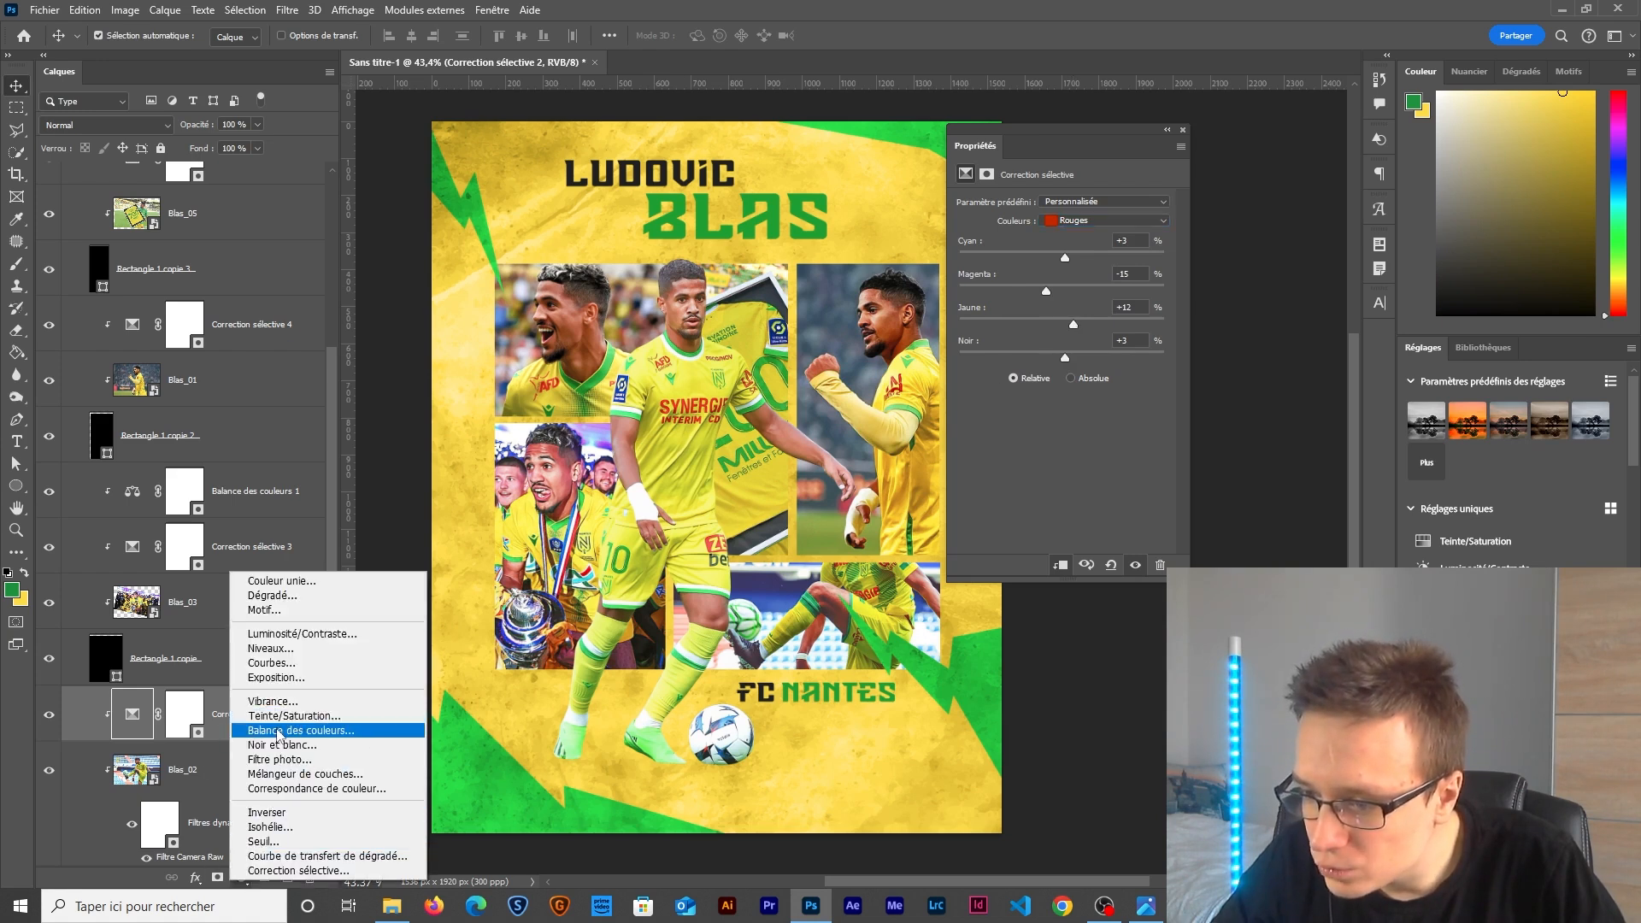
pyautogui.click(285, 730)
pyautogui.click(1056, 565)
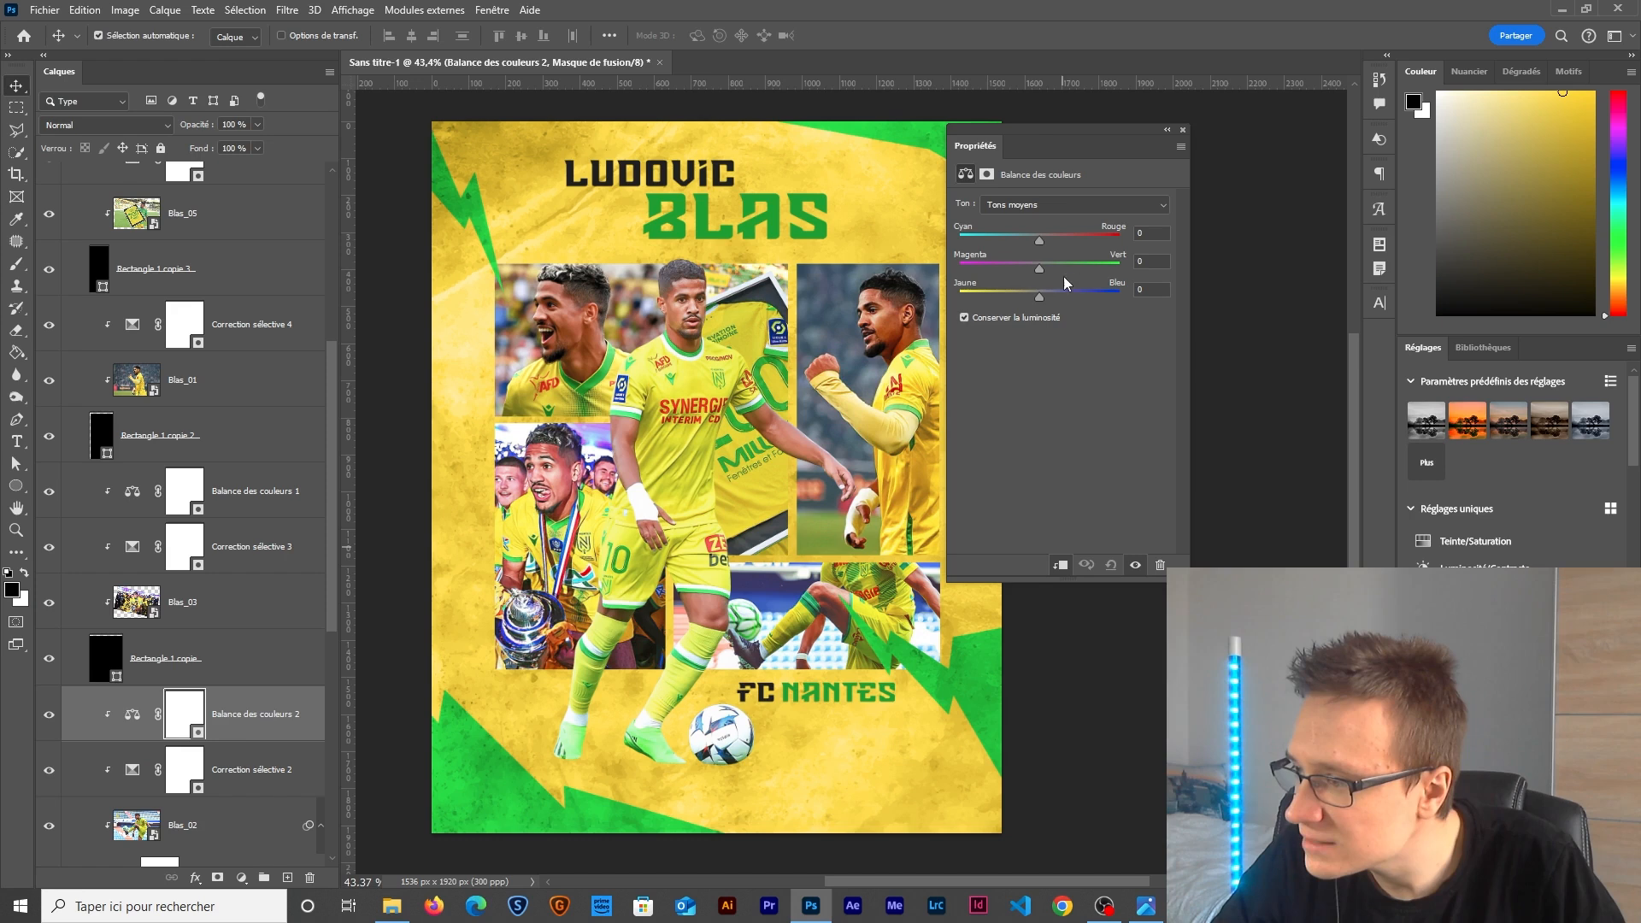
pyautogui.moveTo(1041, 268); pyautogui.dragTo(1053, 266)
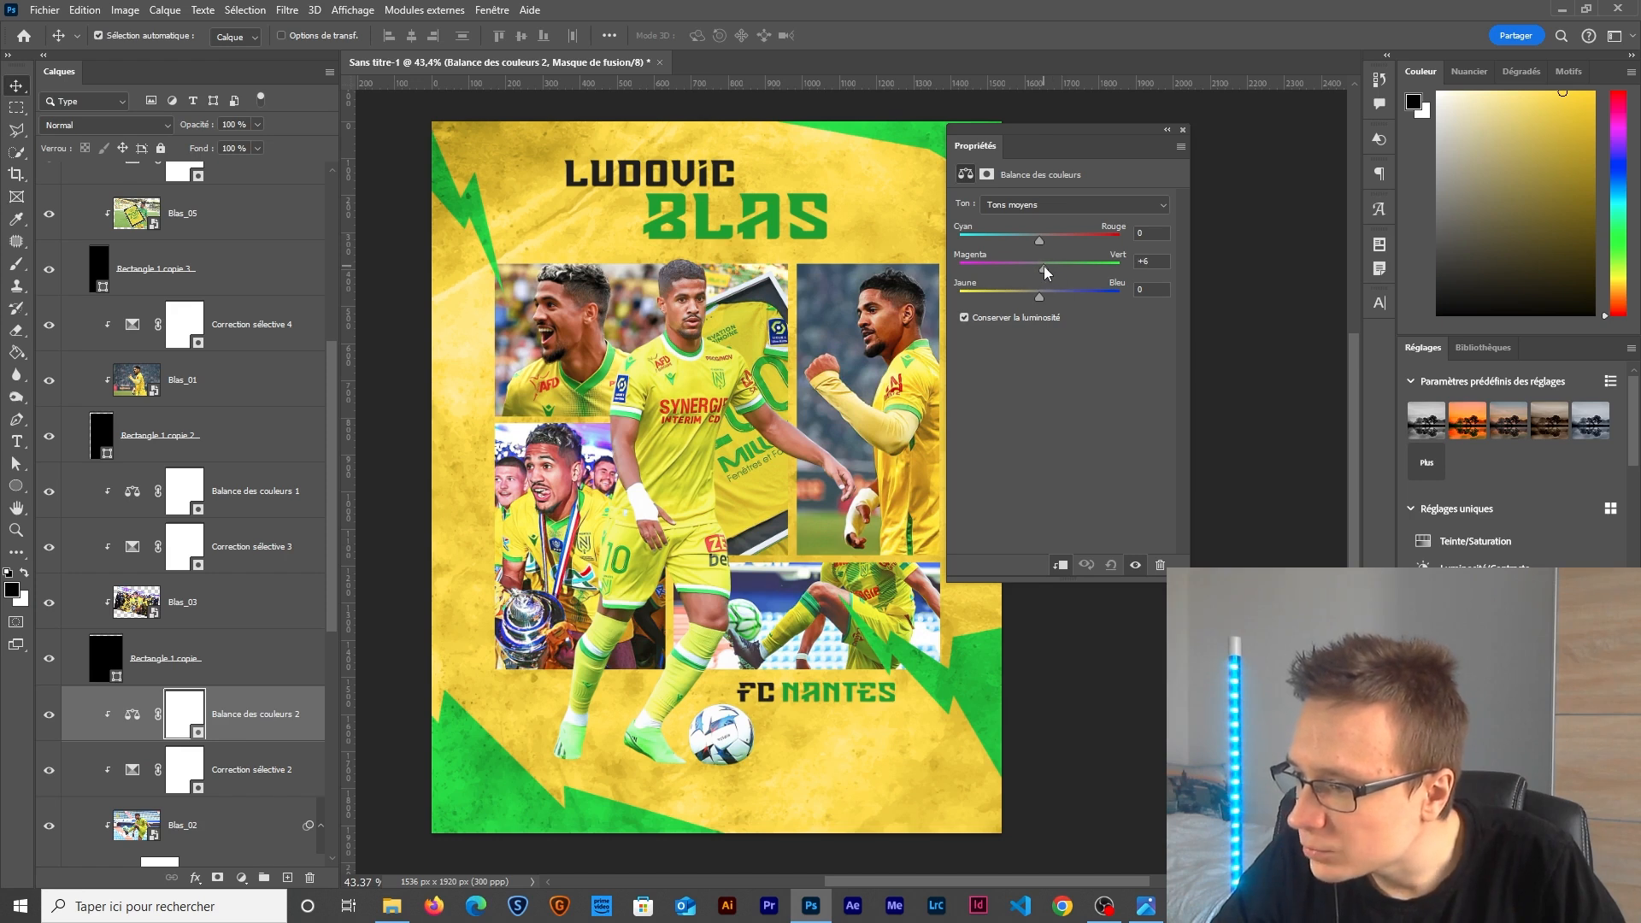
pyautogui.moveTo(1039, 296); pyautogui.dragTo(1042, 296)
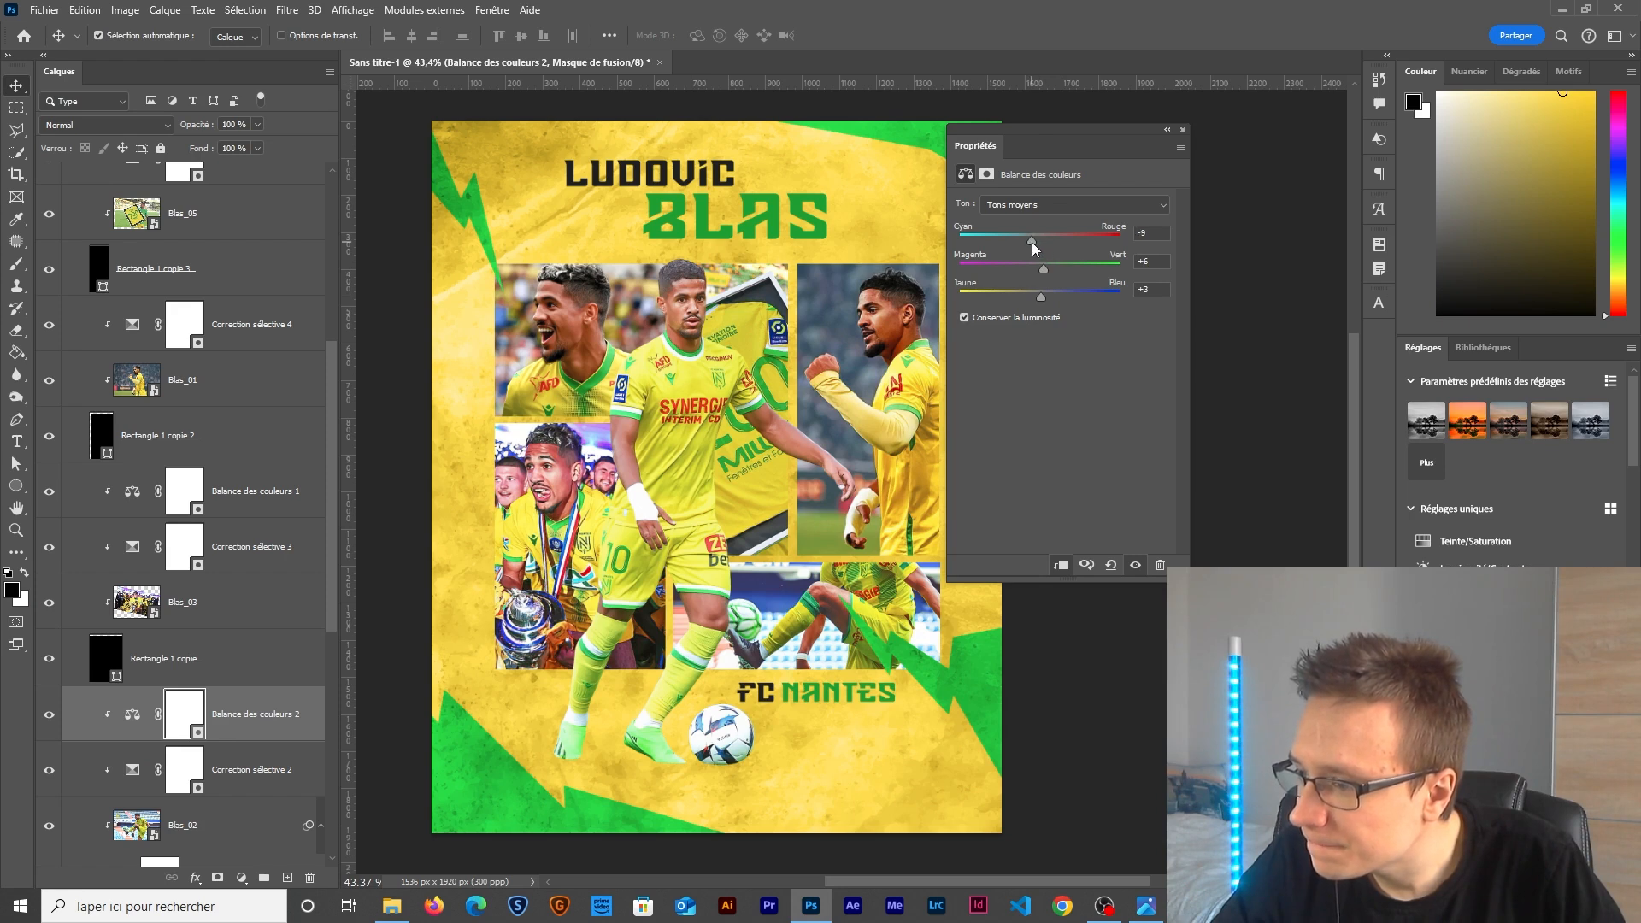
# Set the Rouges of the Blas_01 selective correction to Cyan -2, Magenta +5, Jaune -4 and Noir -17.
pyautogui.click(146, 328)
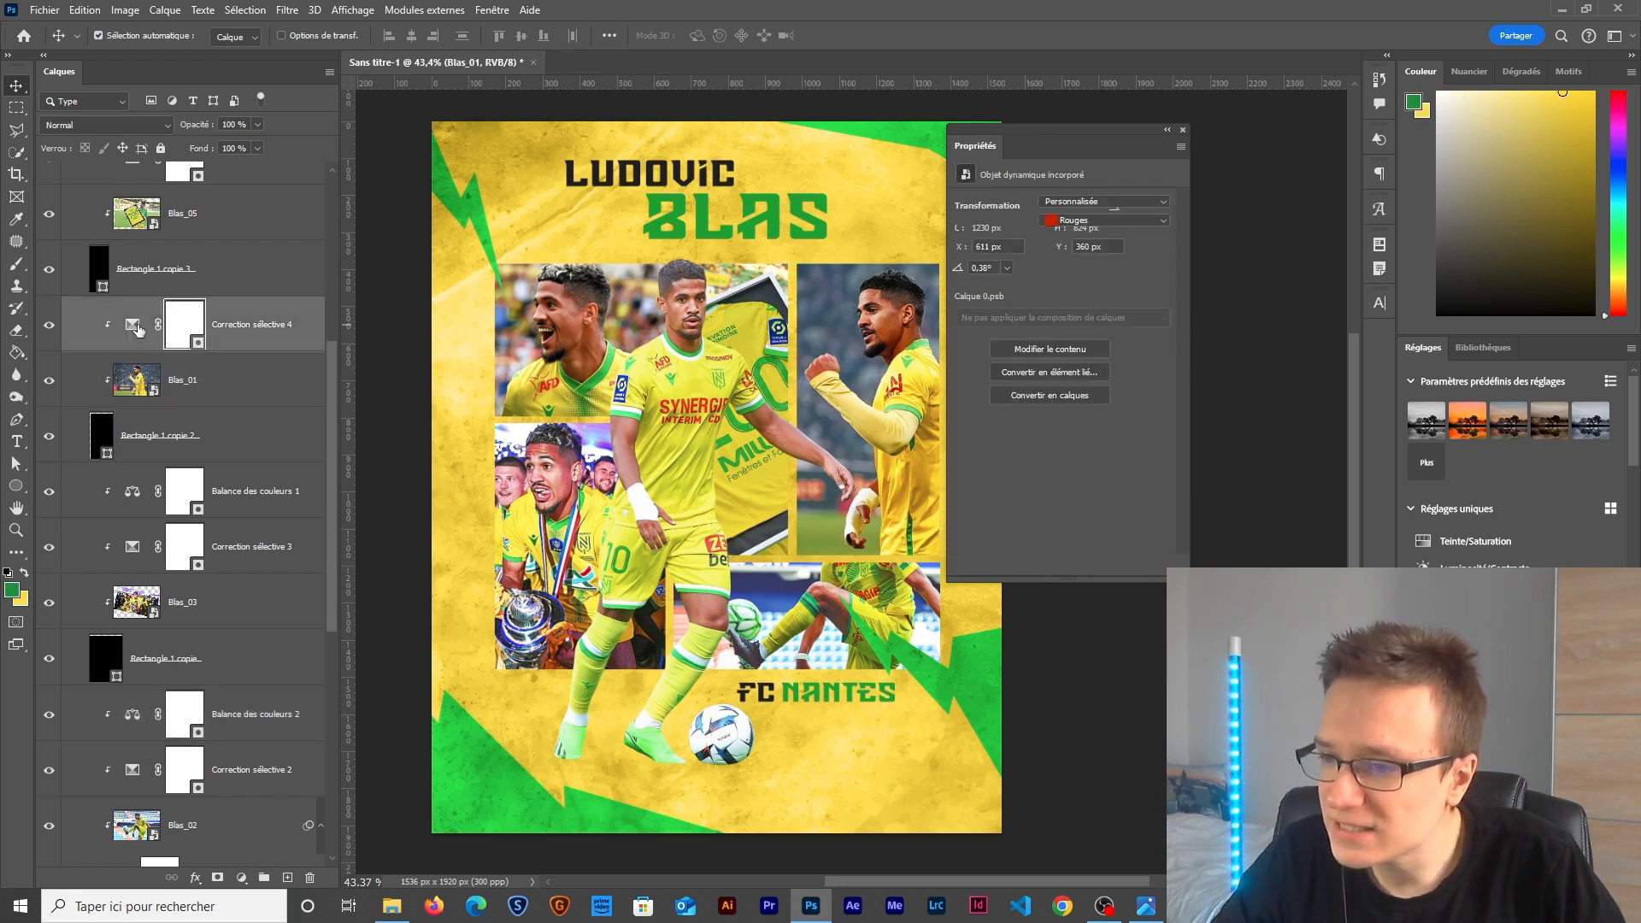
pyautogui.moveTo(1077, 359); pyautogui.dragTo(1048, 360)
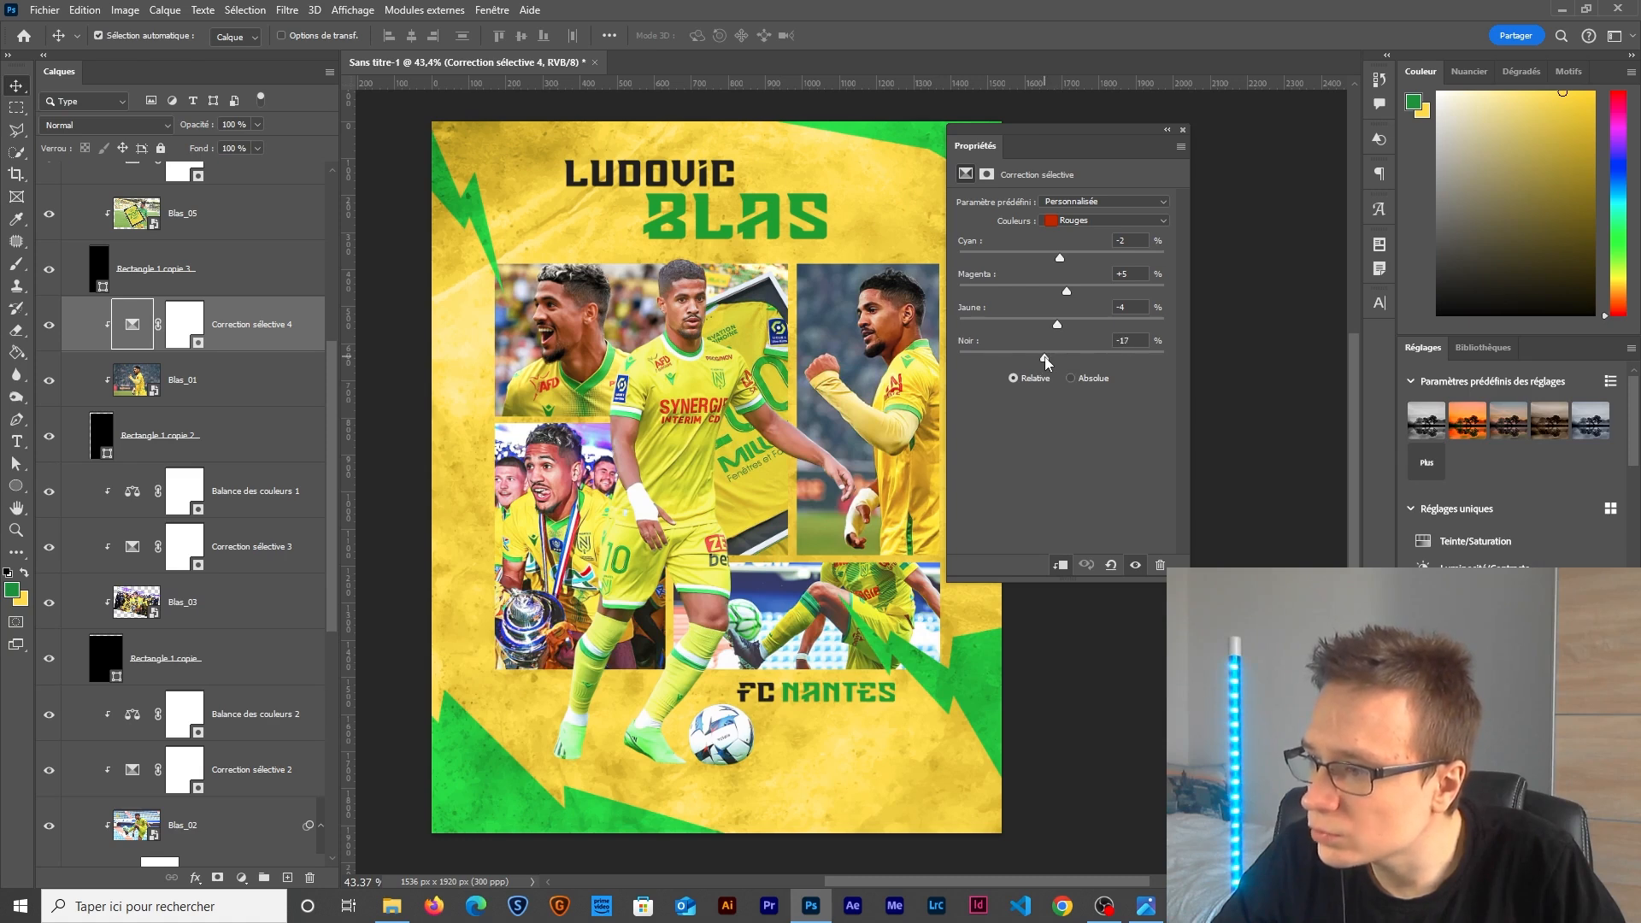
# Add a clipped Correction sélective layer above the Blas_Detourage cutout and set the Cyan of its Rouges to -7.
pyautogui.click(587, 513)
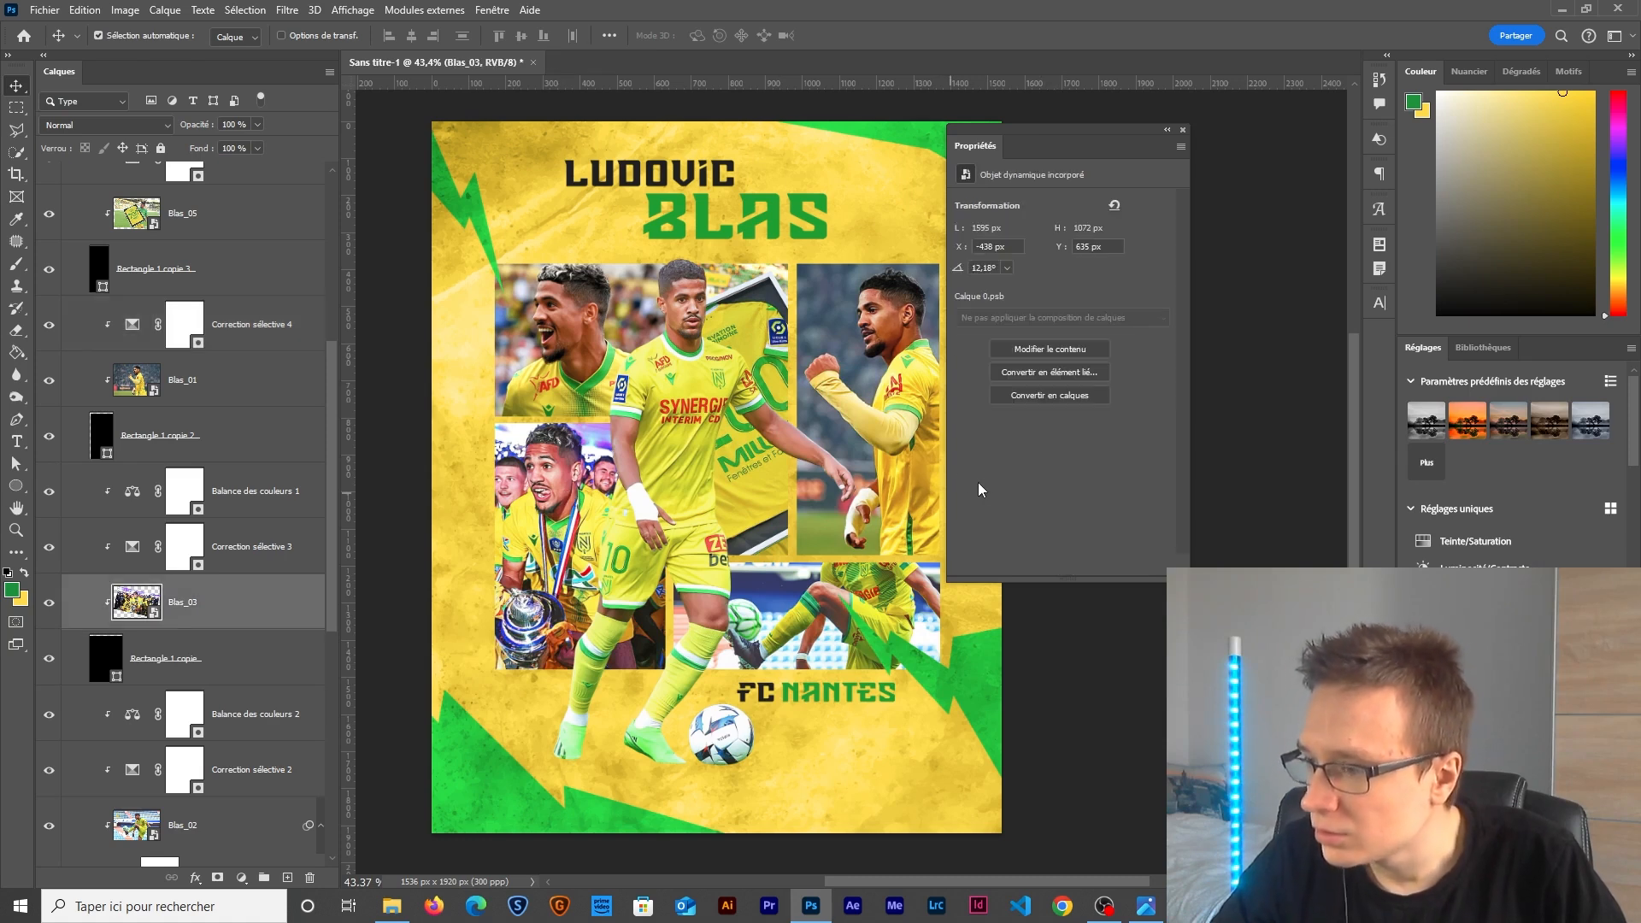
pyautogui.moveTo(1140, 130); pyautogui.dragTo(1378, 337)
pyautogui.scroll(-2, 803, 468)
pyautogui.scroll(1, 709, 485)
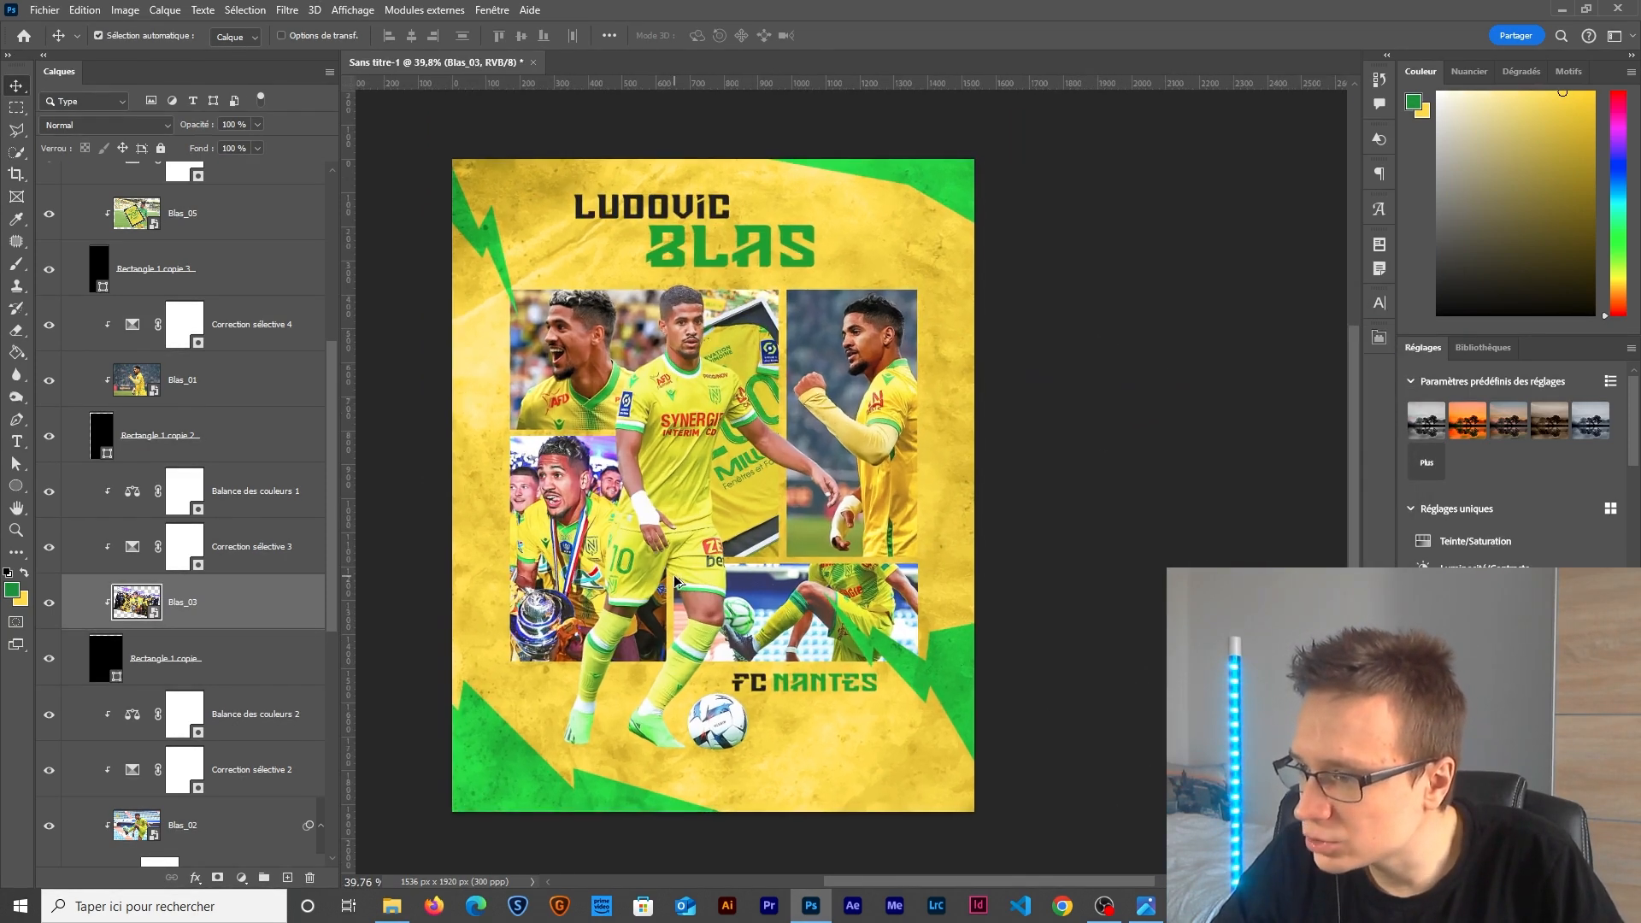
pyautogui.click(708, 484)
pyautogui.click(243, 878)
pyautogui.click(259, 865)
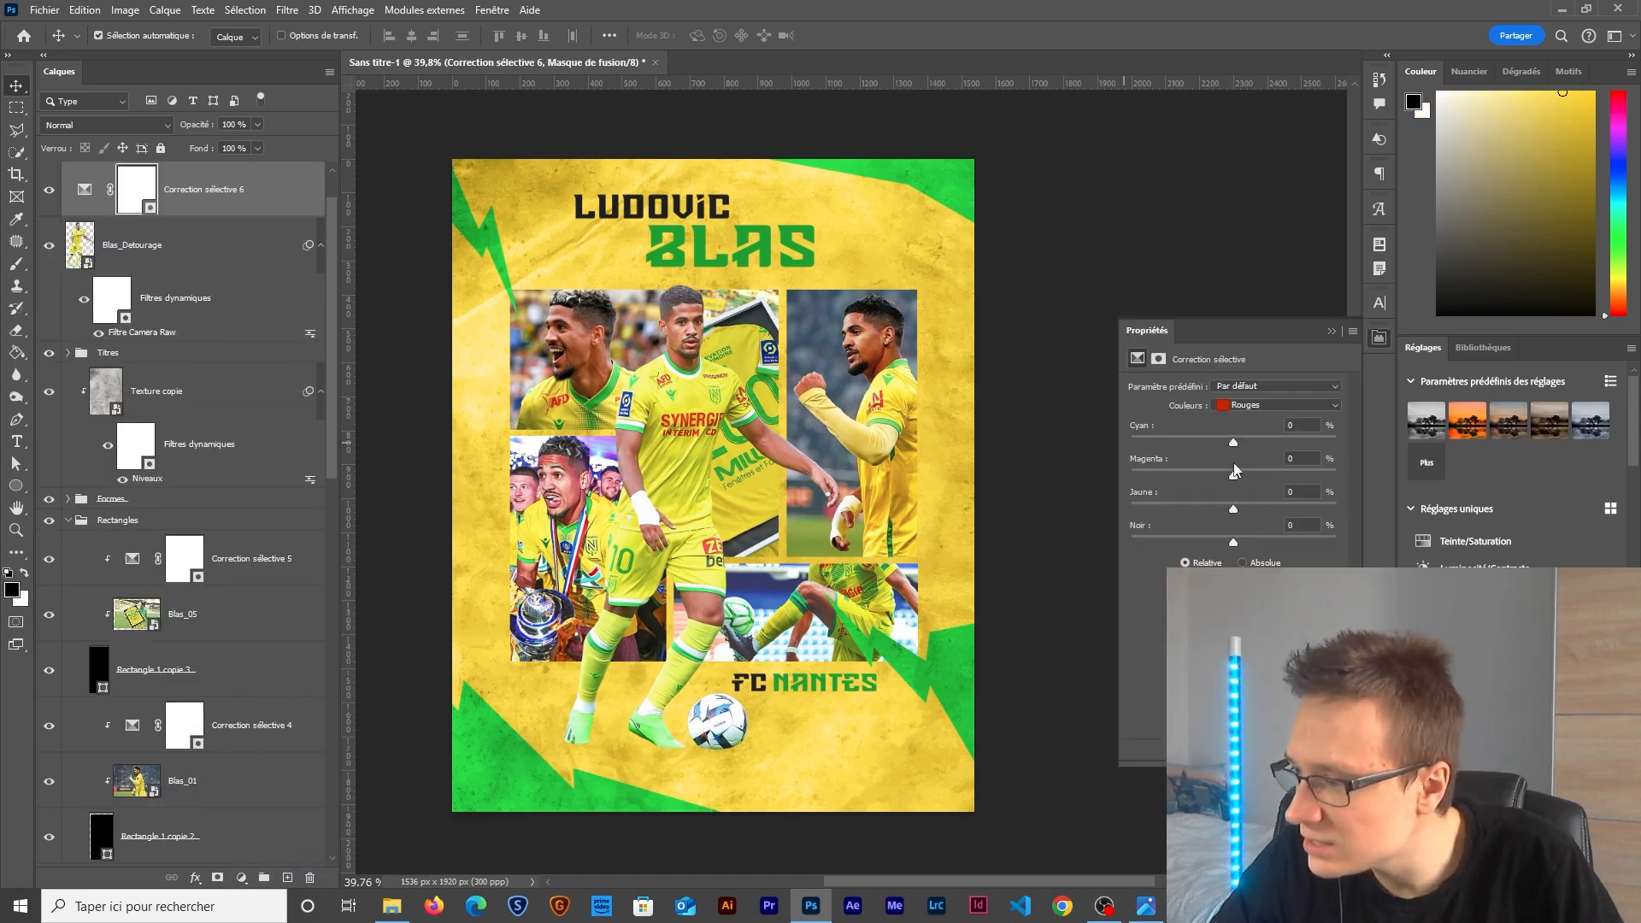
pyautogui.moveTo(1234, 444); pyautogui.dragTo(1227, 442)
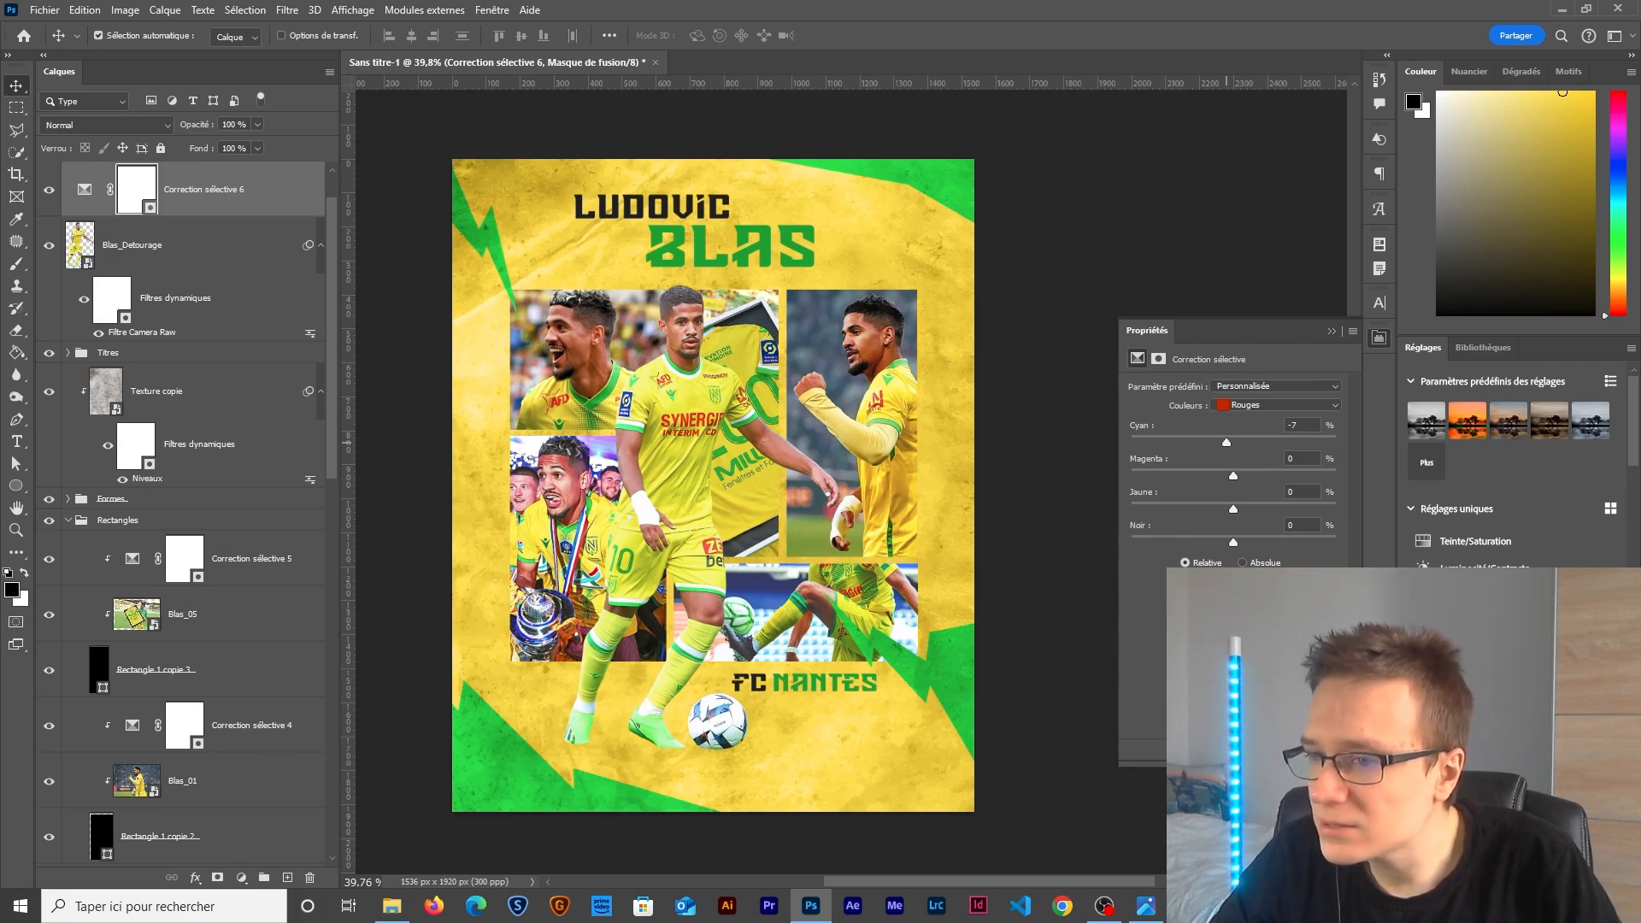
pyautogui.click(1233, 748)
# Set the Jaunes of the Blas_Detourage selective correction to Cyan -12, Magenta +17, Jaune +9 and Noir +17.
pyautogui.moveTo(1223, 335); pyautogui.dragTo(364, 300)
pyautogui.moveTo(375, 443); pyautogui.dragTo(343, 481)
pyautogui.click(419, 372)
pyautogui.click(419, 389)
pyautogui.moveTo(375, 410); pyautogui.dragTo(386, 509)
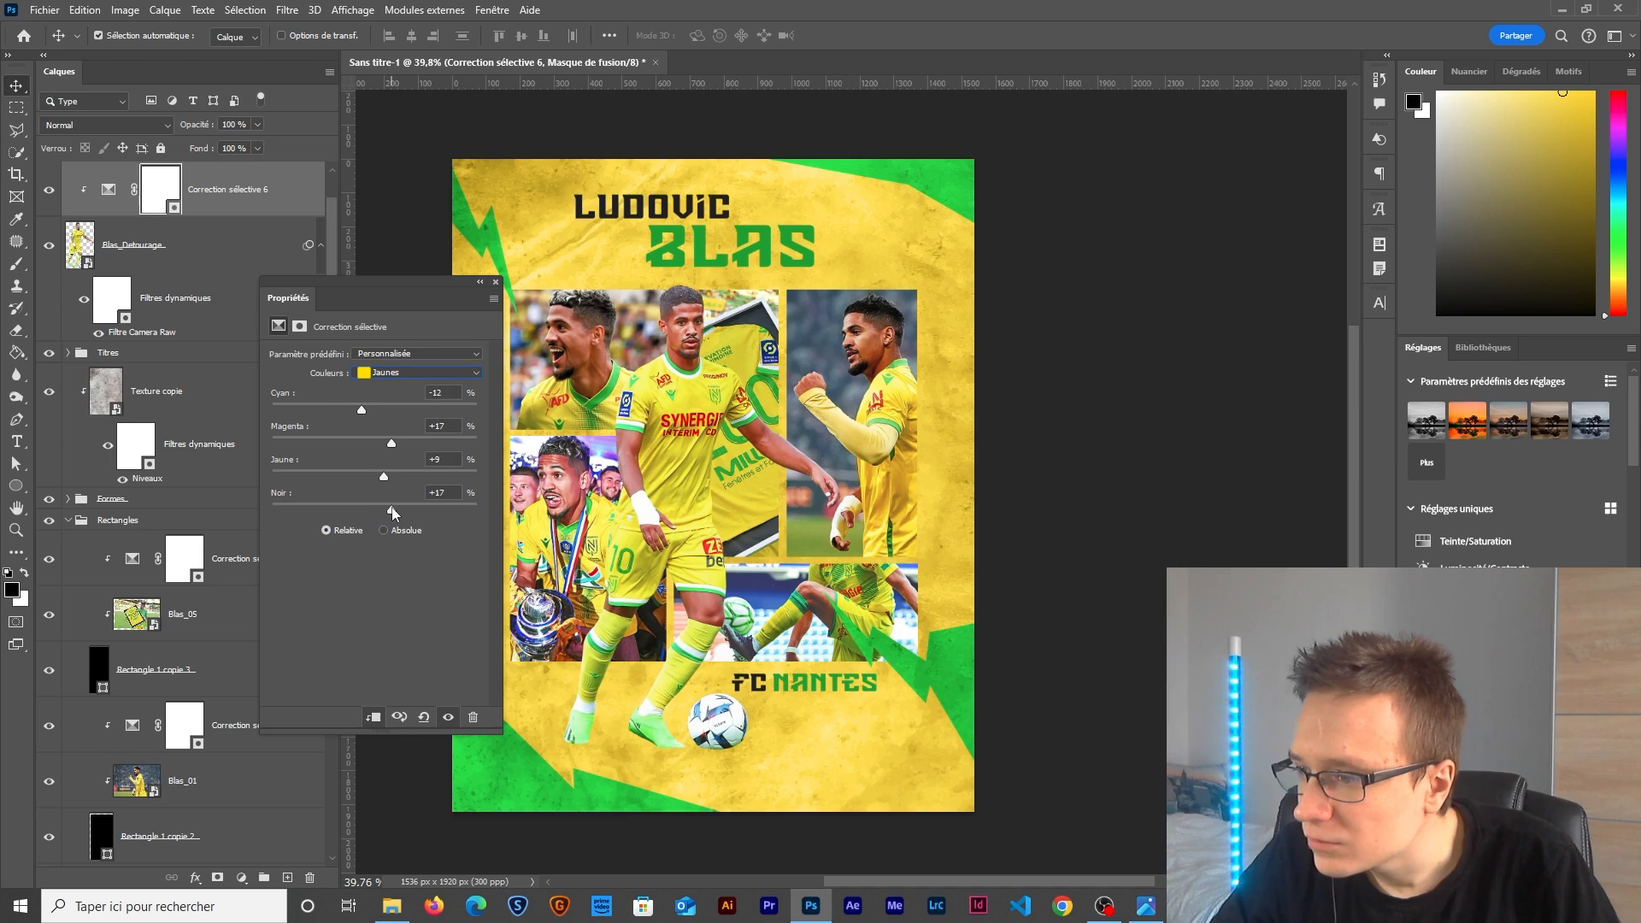
# Set the Rouges of the Blas_Detourage selective correction to Cyan -18, Magenta +8, Jaune +11 and Noir +17.
pyautogui.click(418, 373)
pyautogui.click(389, 381)
pyautogui.moveTo(353, 409); pyautogui.dragTo(382, 448)
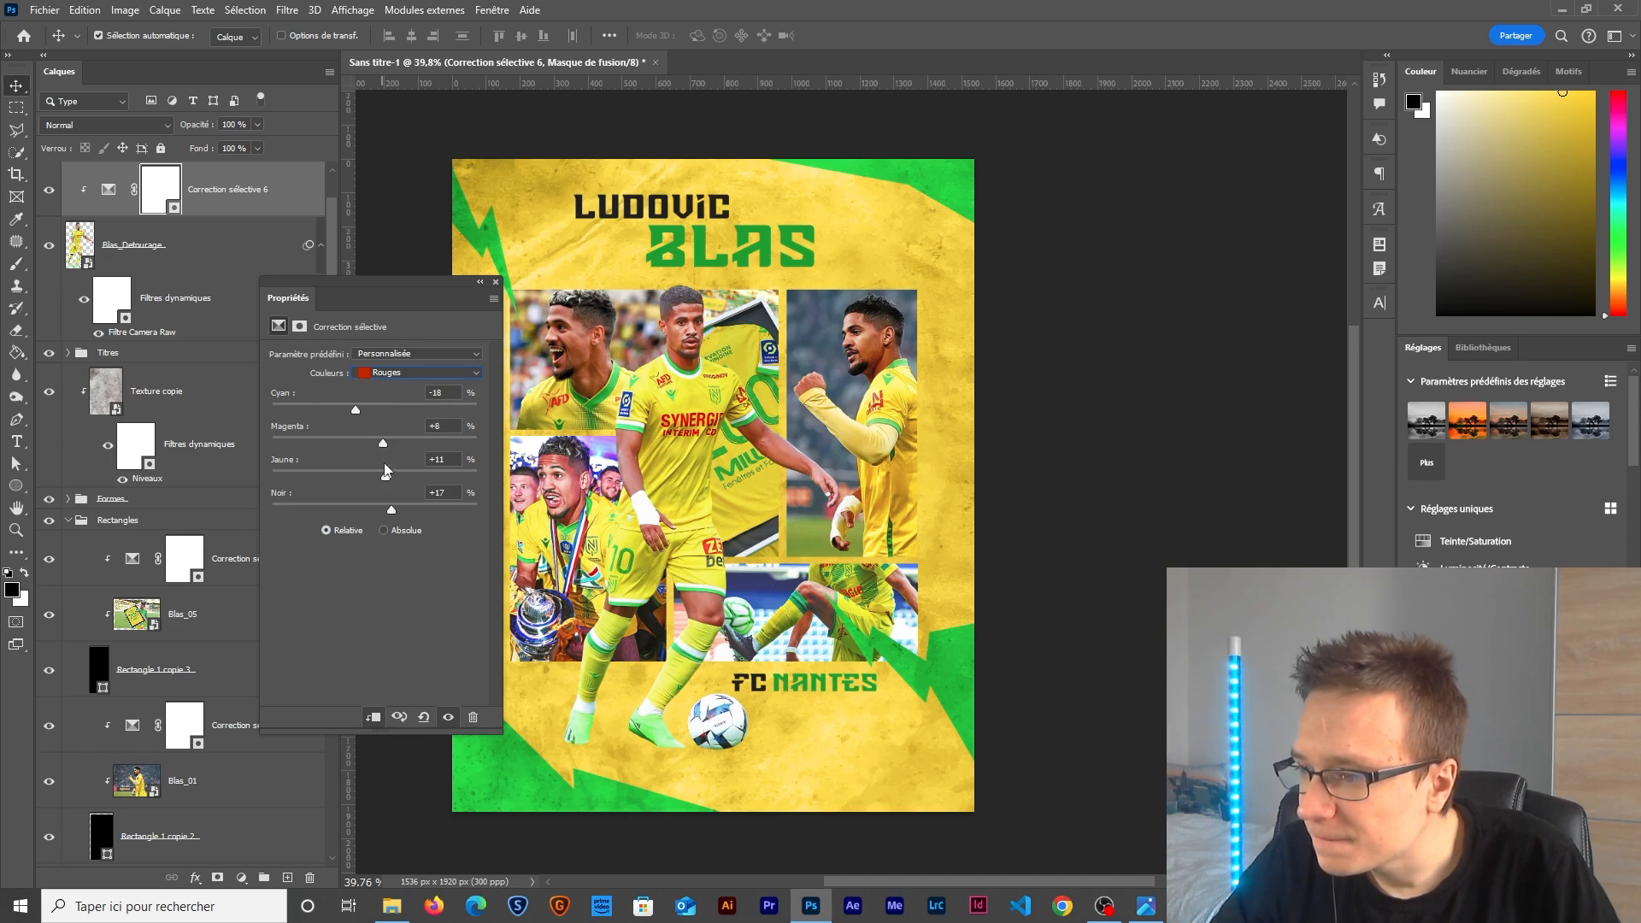
# Set the Verts of the Blas_Detourage selective correction to Cyan +24, Magenta -13 and Noir +23, and reduce their Jaune.
pyautogui.click(419, 373)
pyautogui.click(374, 415)
pyautogui.moveTo(376, 409); pyautogui.dragTo(367, 409)
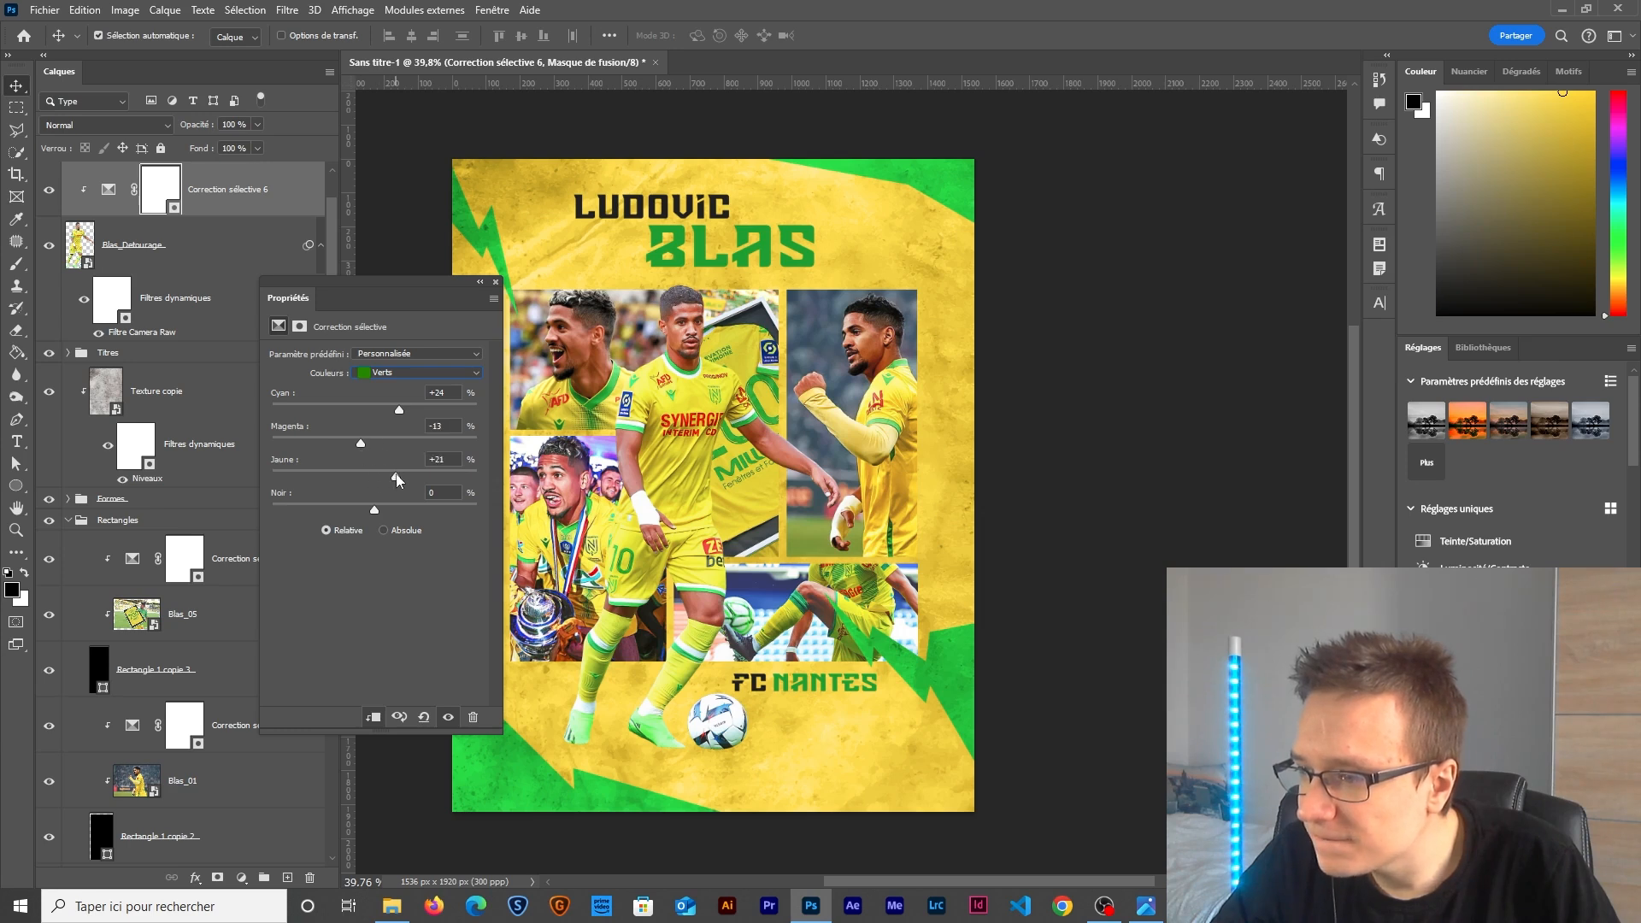
pyautogui.moveTo(375, 513); pyautogui.dragTo(363, 513)
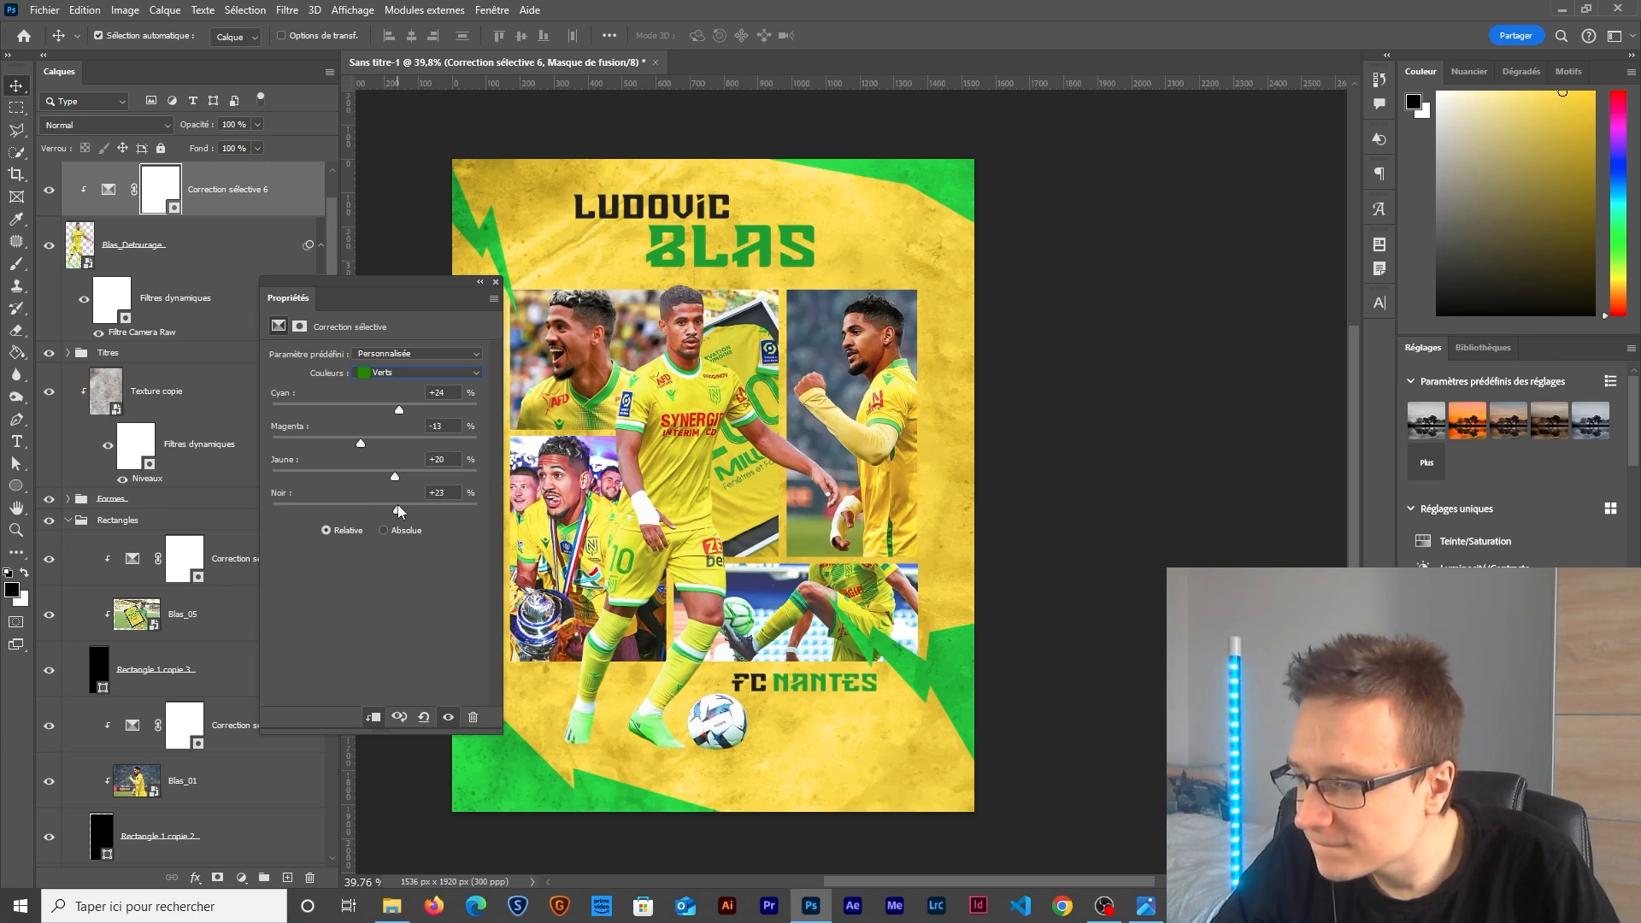
pyautogui.moveTo(393, 476); pyautogui.dragTo(371, 475)
pyautogui.click(496, 282)
pyautogui.scroll(1, 605, 458)
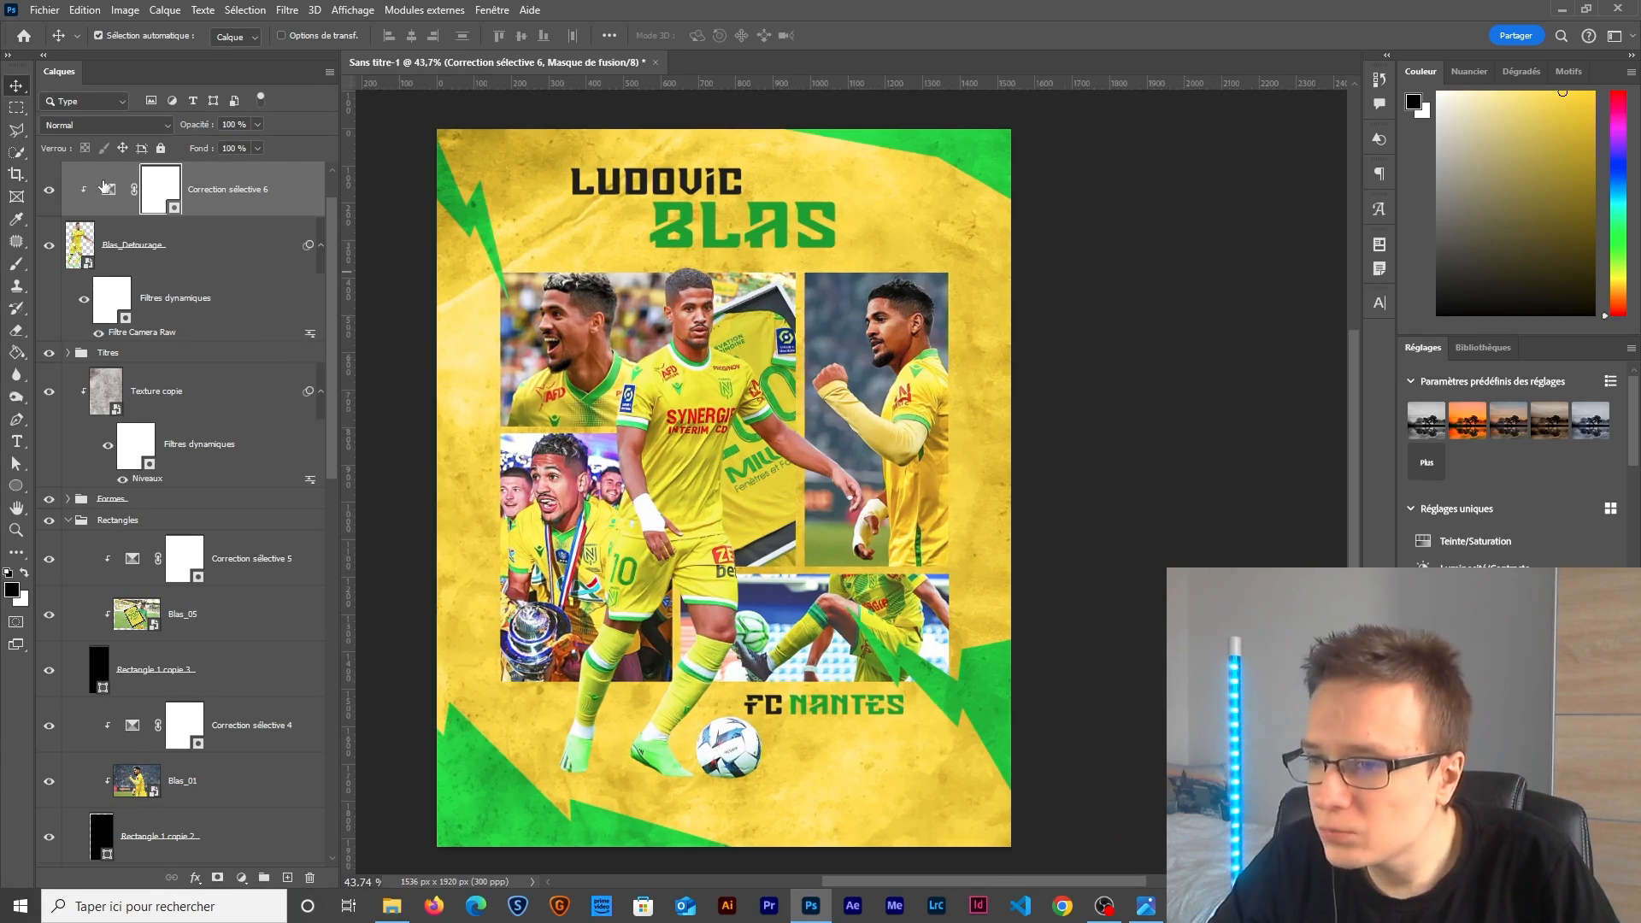
# Edit the Camera Raw filter of Blas_Detourage, setting Tons clairs to -35 and Blancs to -25.
pyautogui.click(126, 251)
pyautogui.doubleClick(141, 334)
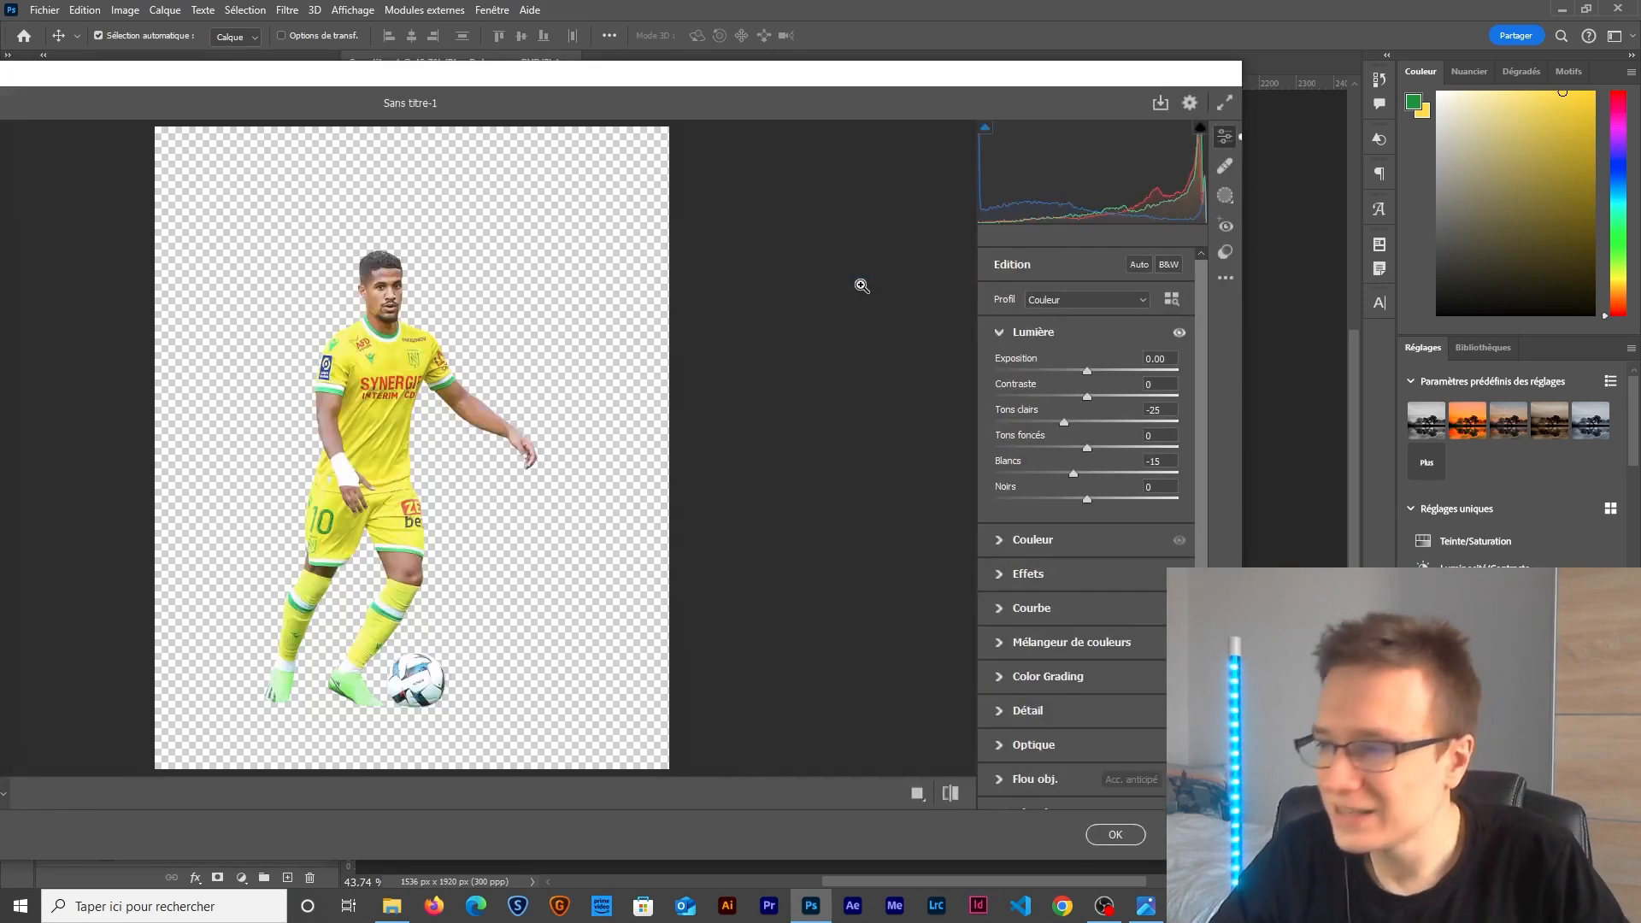
pyautogui.click(1160, 410)
pyautogui.write('-35')
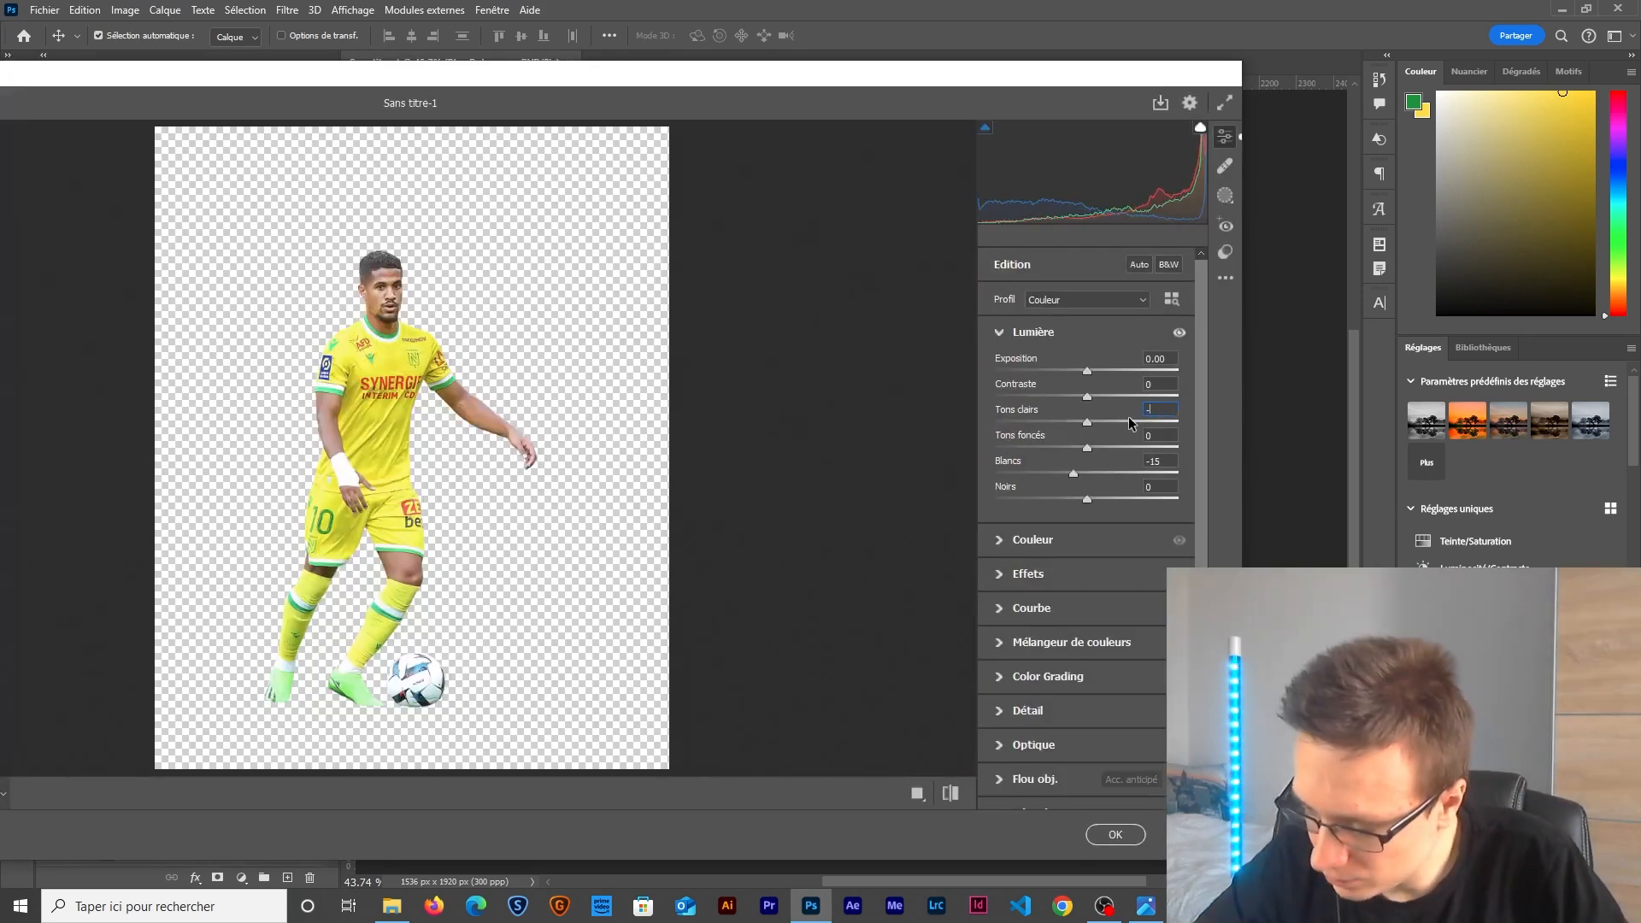
pyautogui.click(1154, 461)
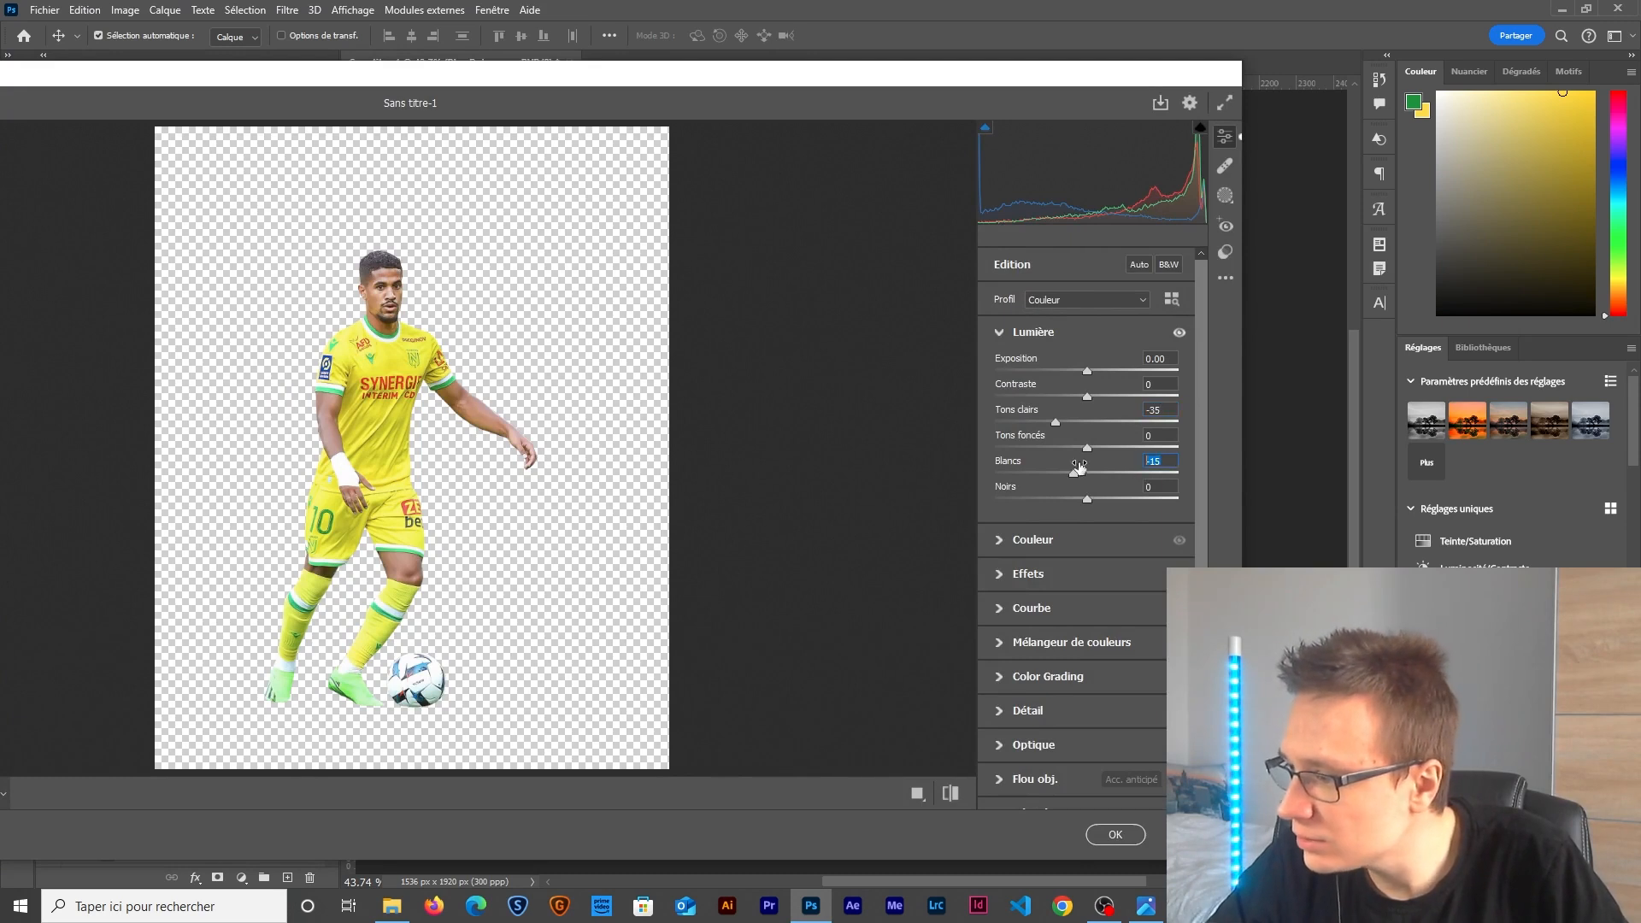
pyautogui.write('-25')
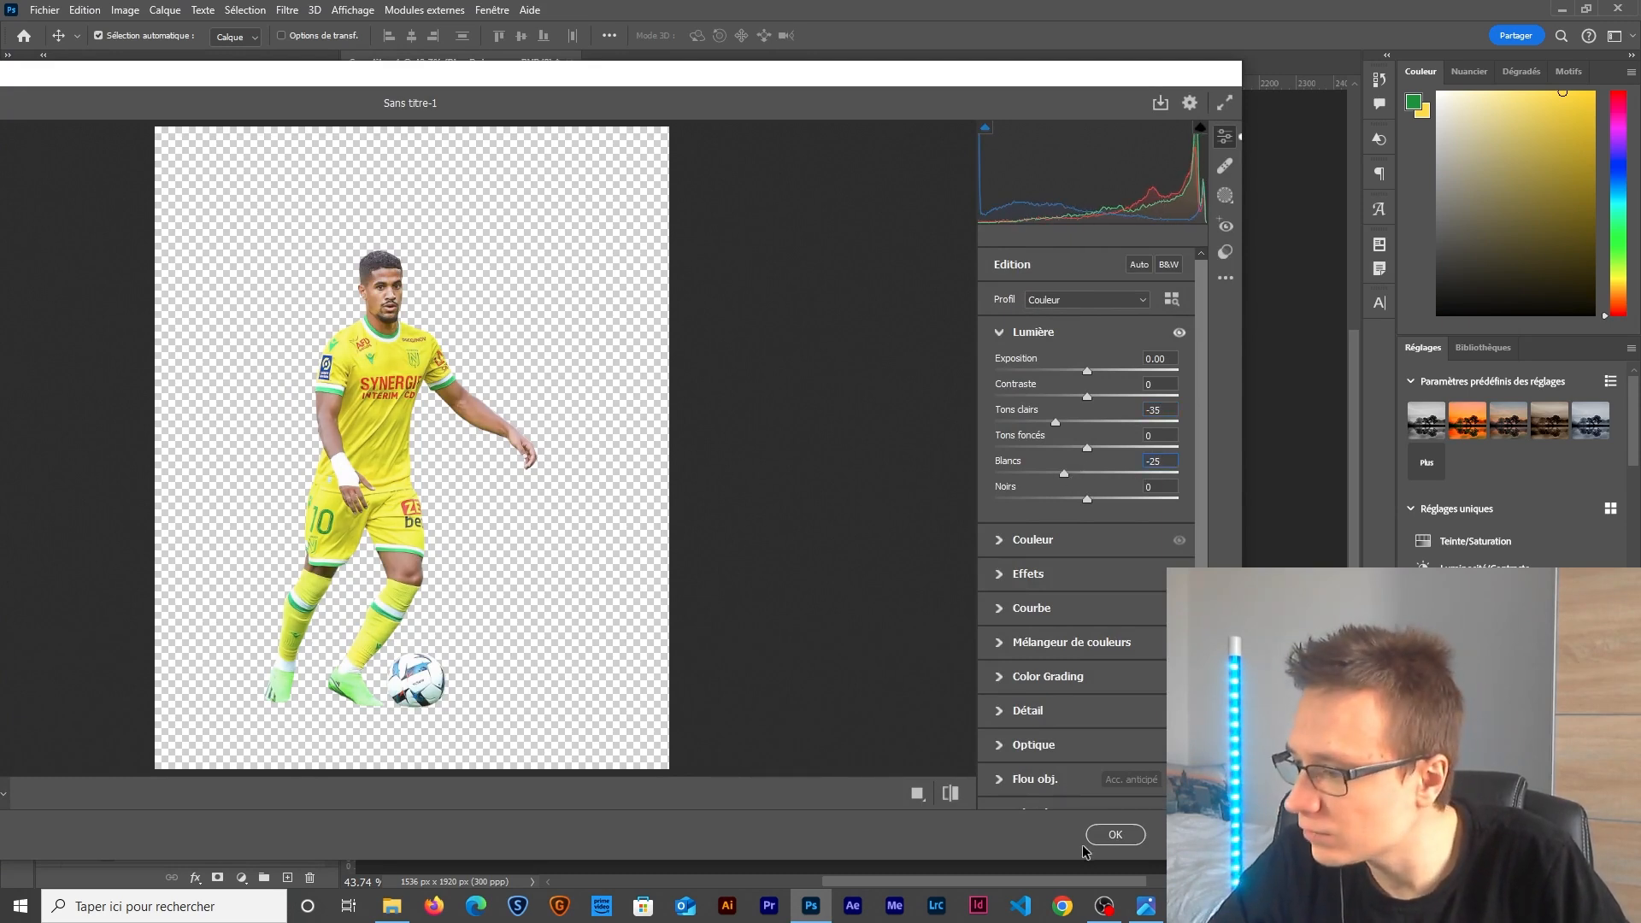
pyautogui.click(1115, 834)
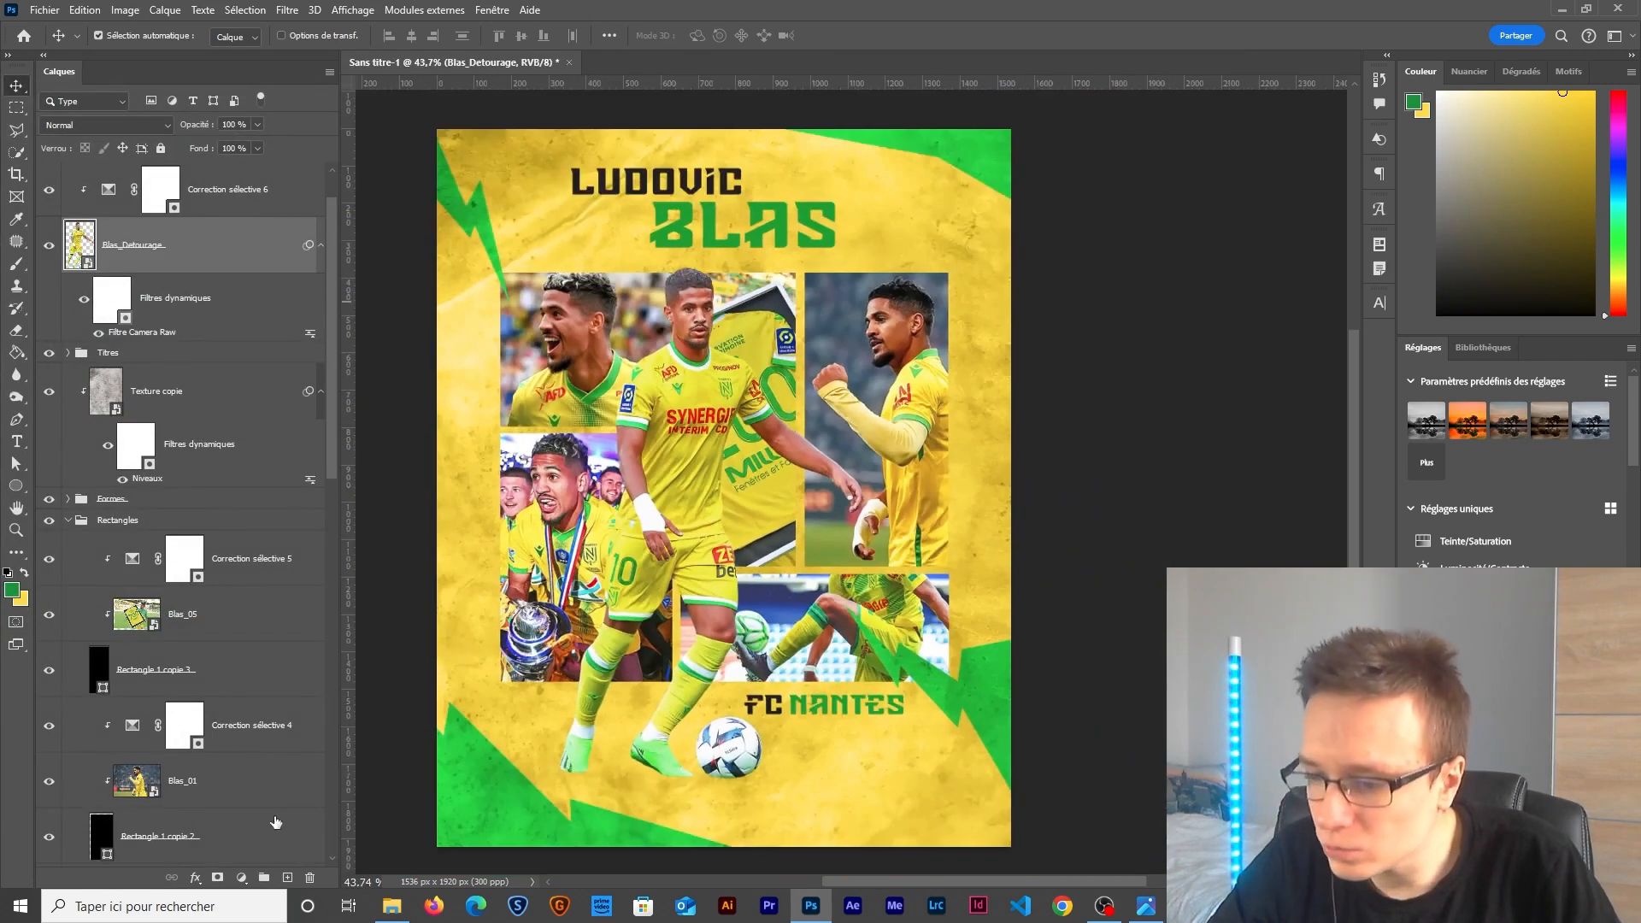
# Add a clipped Exposition adjustment layer directly above Blas_Detourage with Exposition set to +0,2.
pyautogui.click(242, 877)
pyautogui.click(274, 669)
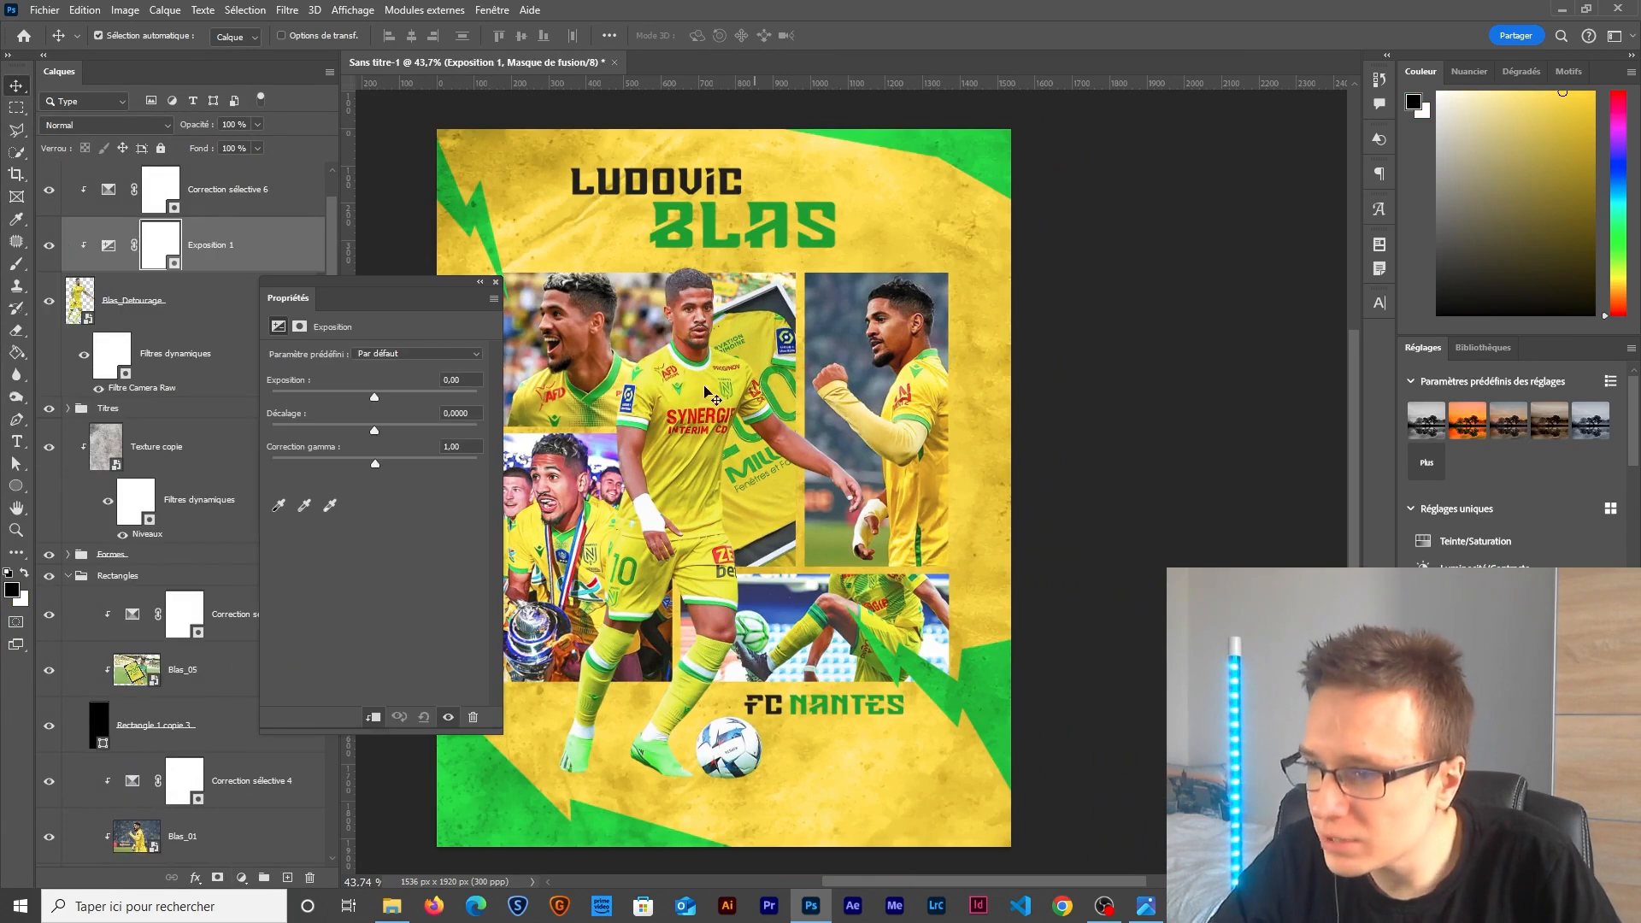
pyautogui.write('0,2')
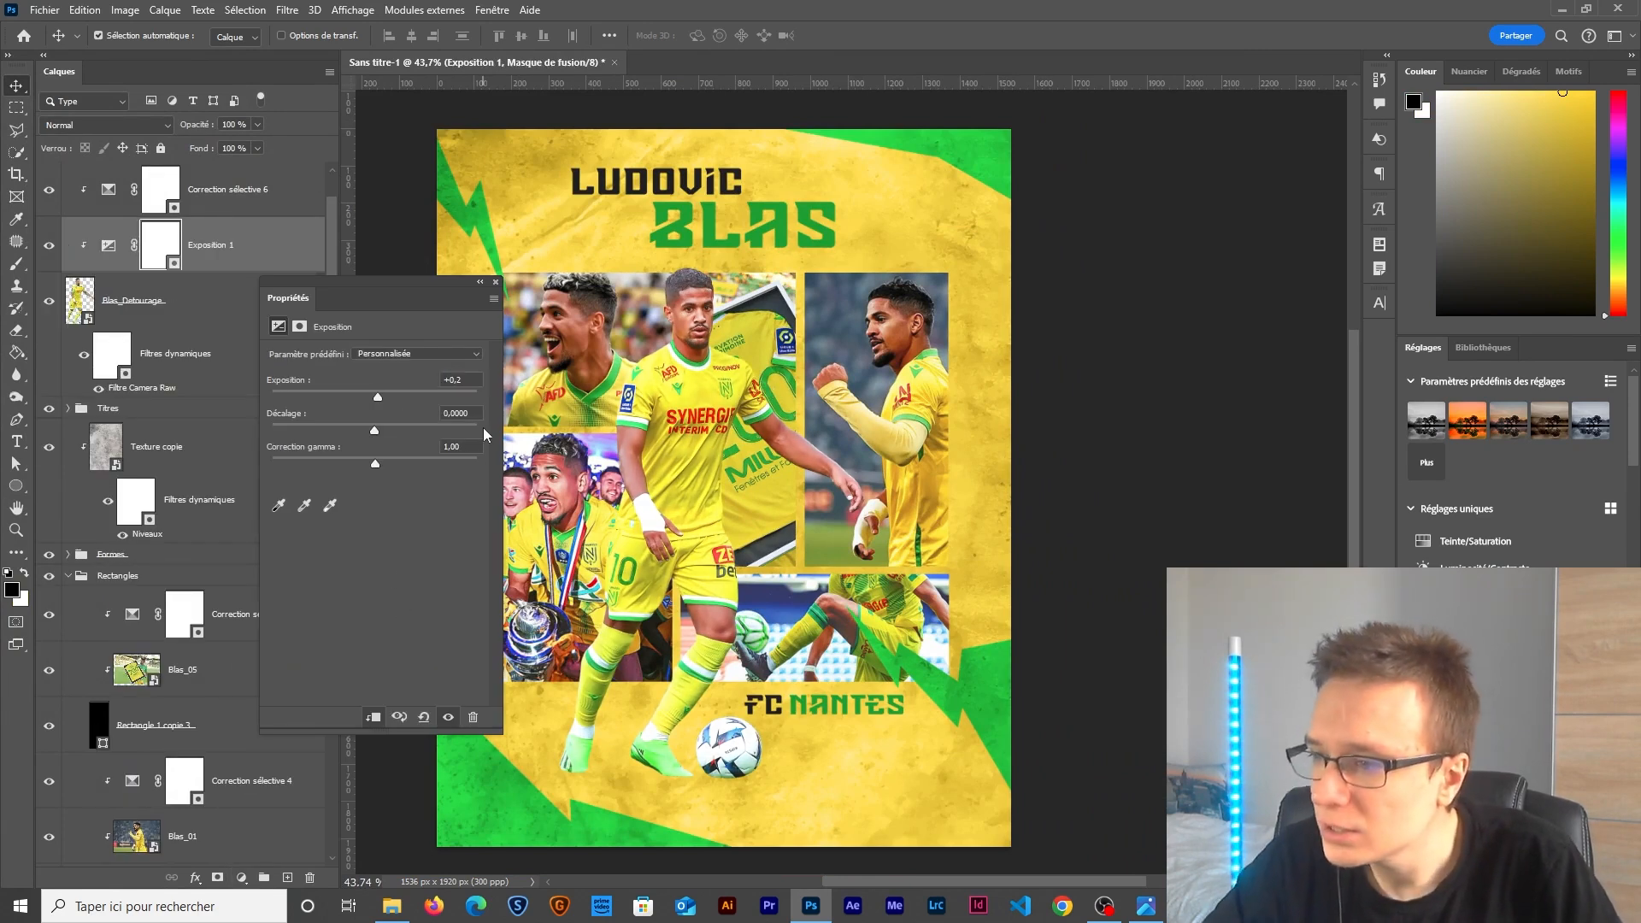
# Invert the layer mask of the Exposition 1 adjustment to black.
pyautogui.click(496, 282)
pyautogui.scroll(2, 632, 334)
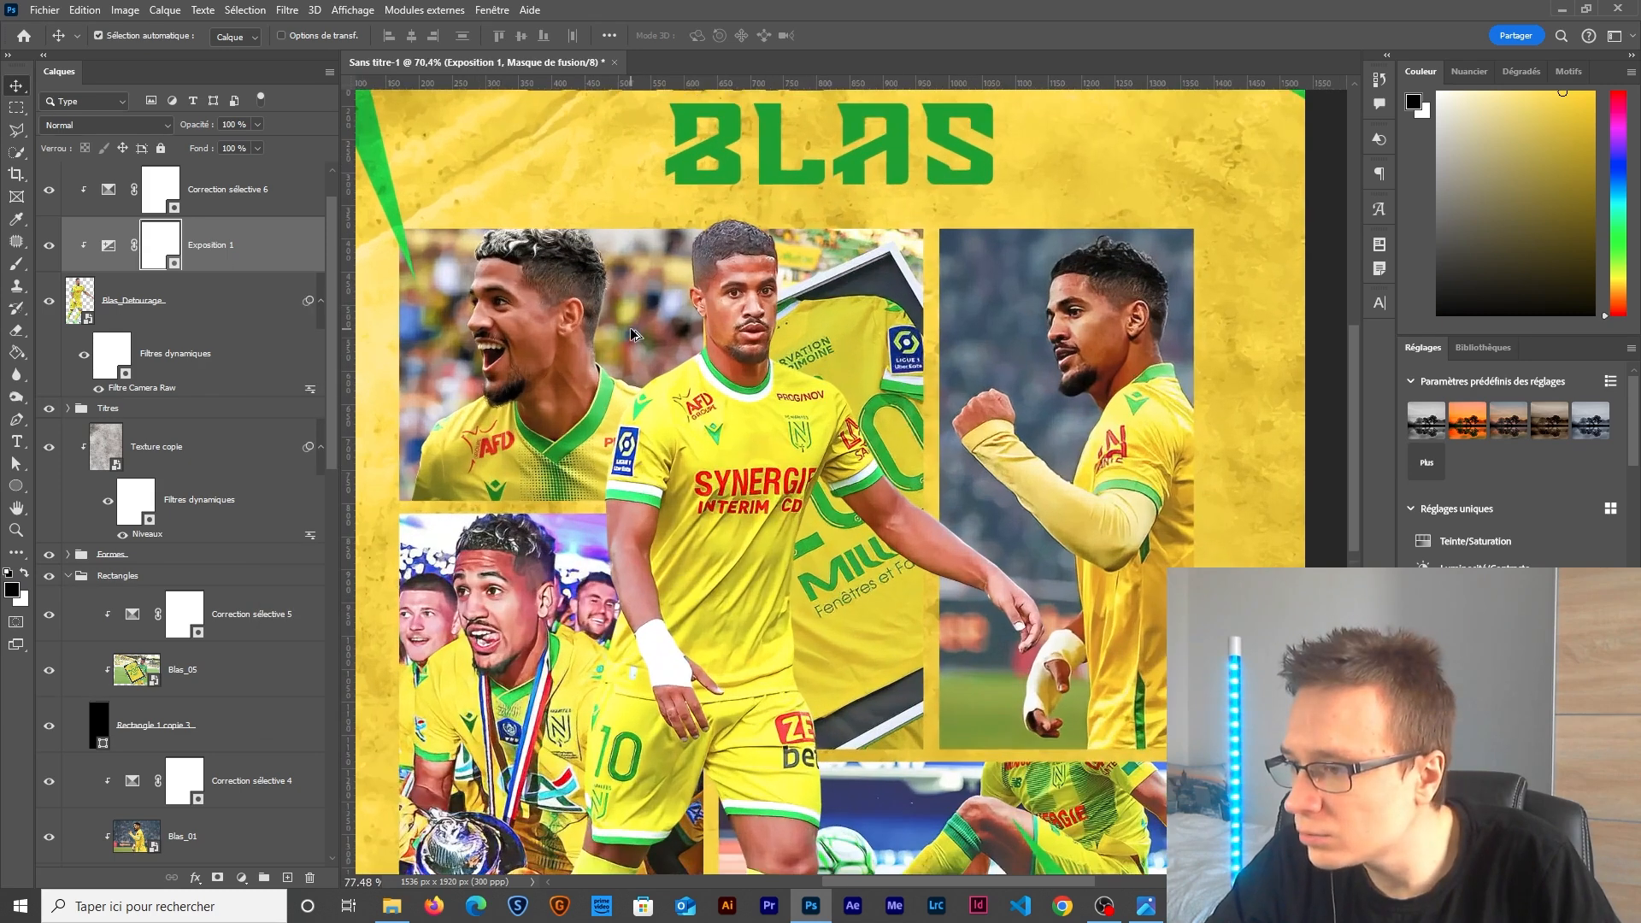
pyautogui.hotkey('ctrl', 'i')
pyautogui.scroll(1, 801, 326)
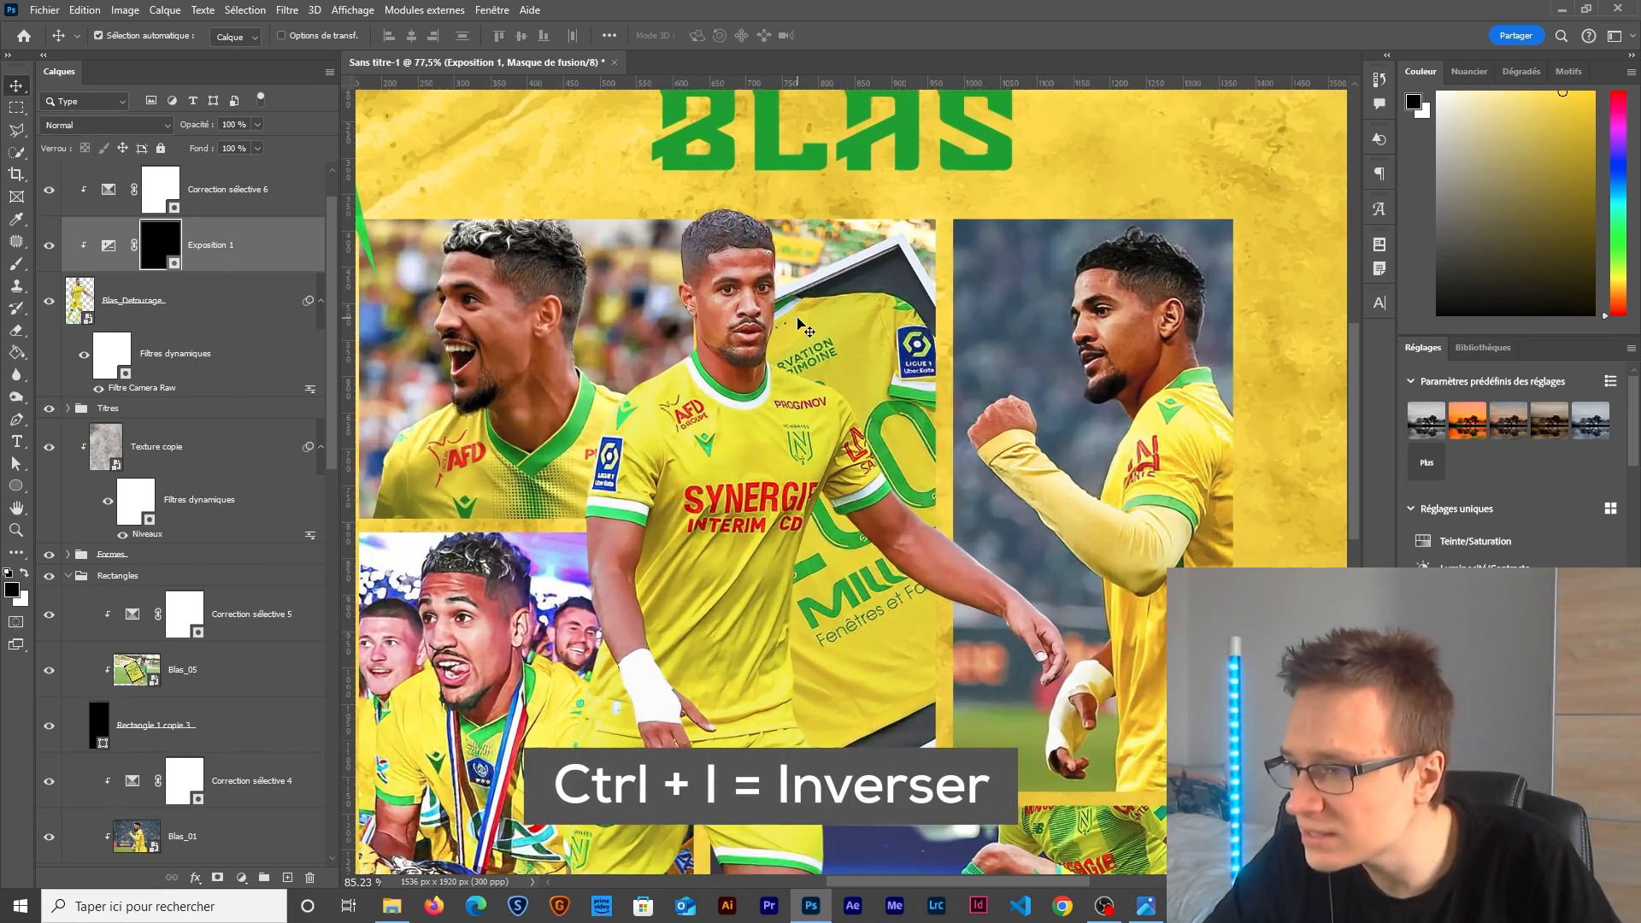
# Paint white on the Exposition 1 mask over the central player's face with a brush of about 190 px.
pyautogui.press('b')
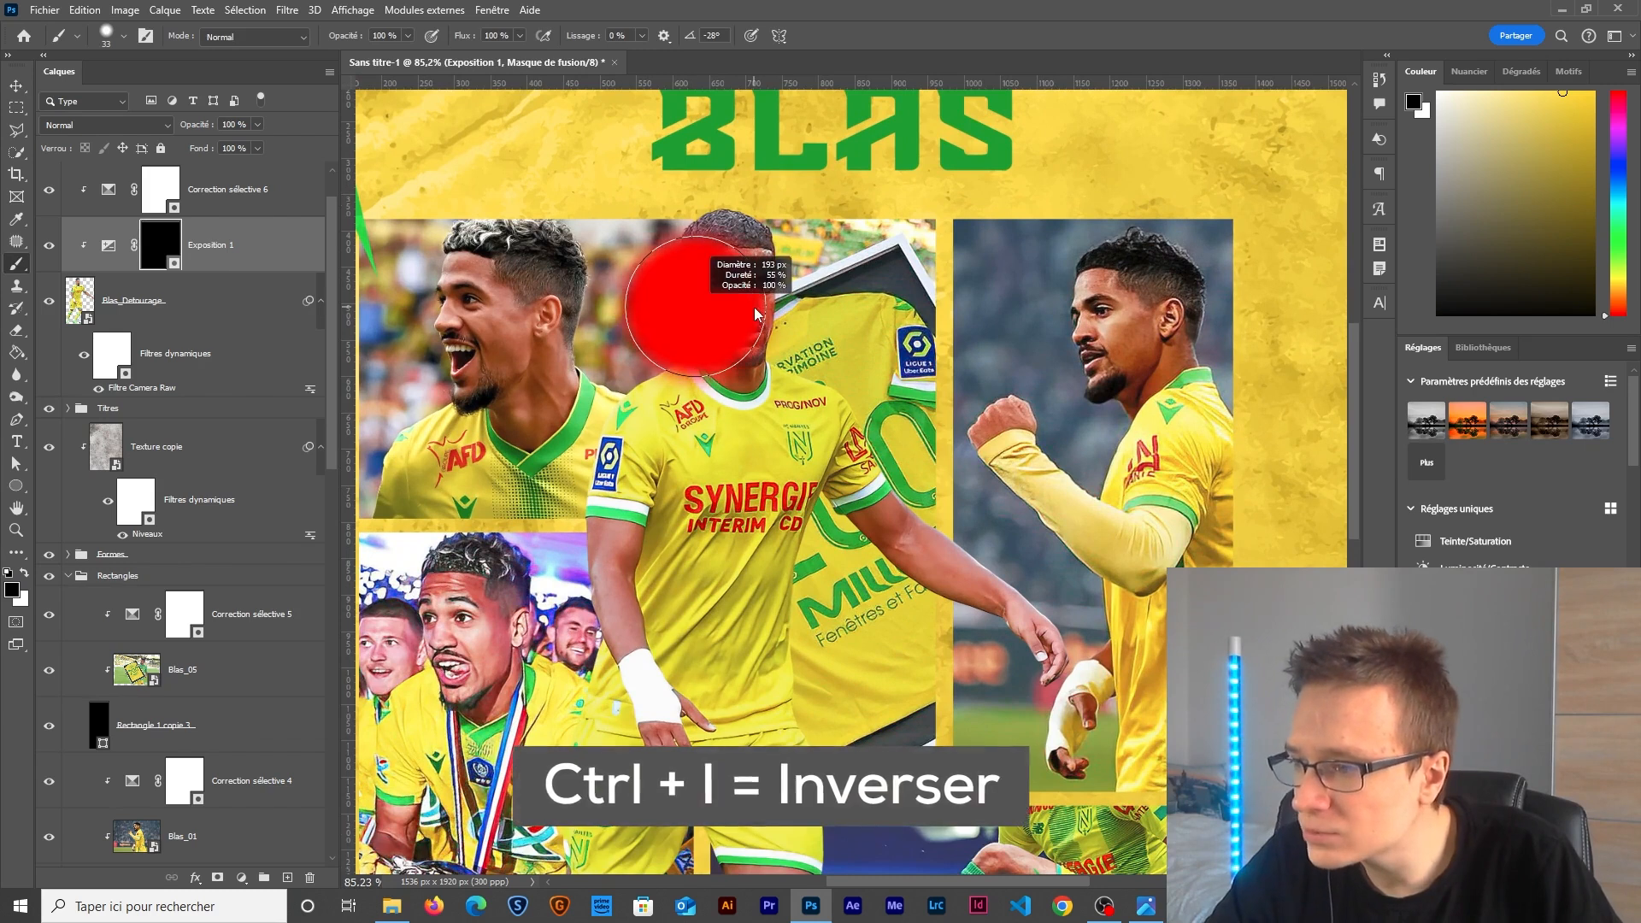
pyautogui.press('x')
pyautogui.click(733, 308)
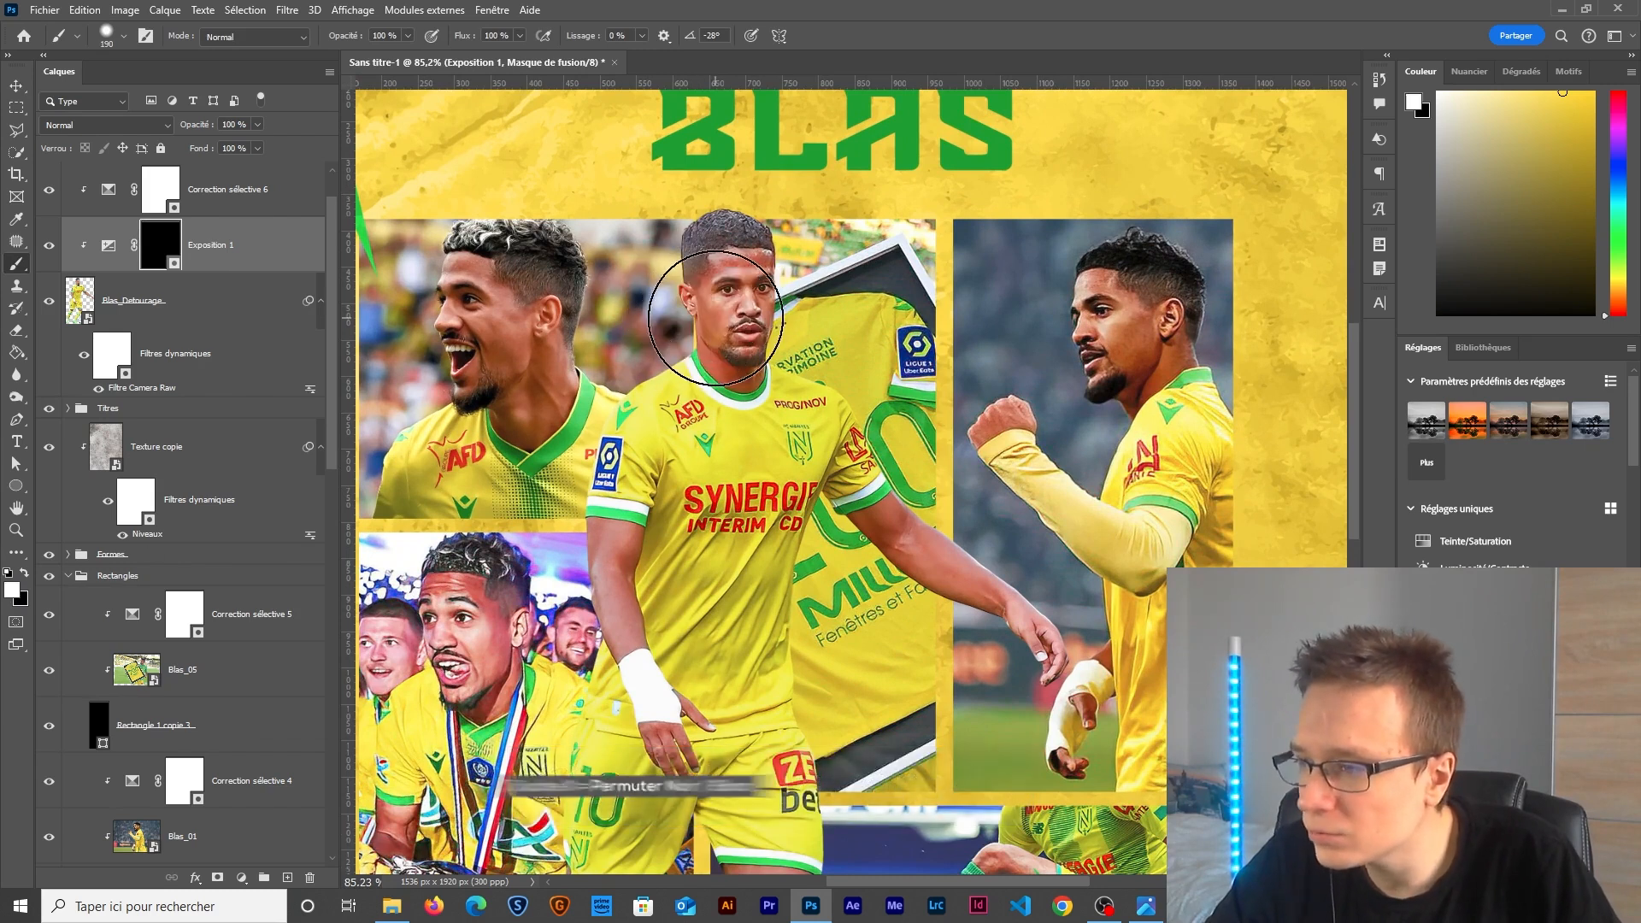
pyautogui.press('x')
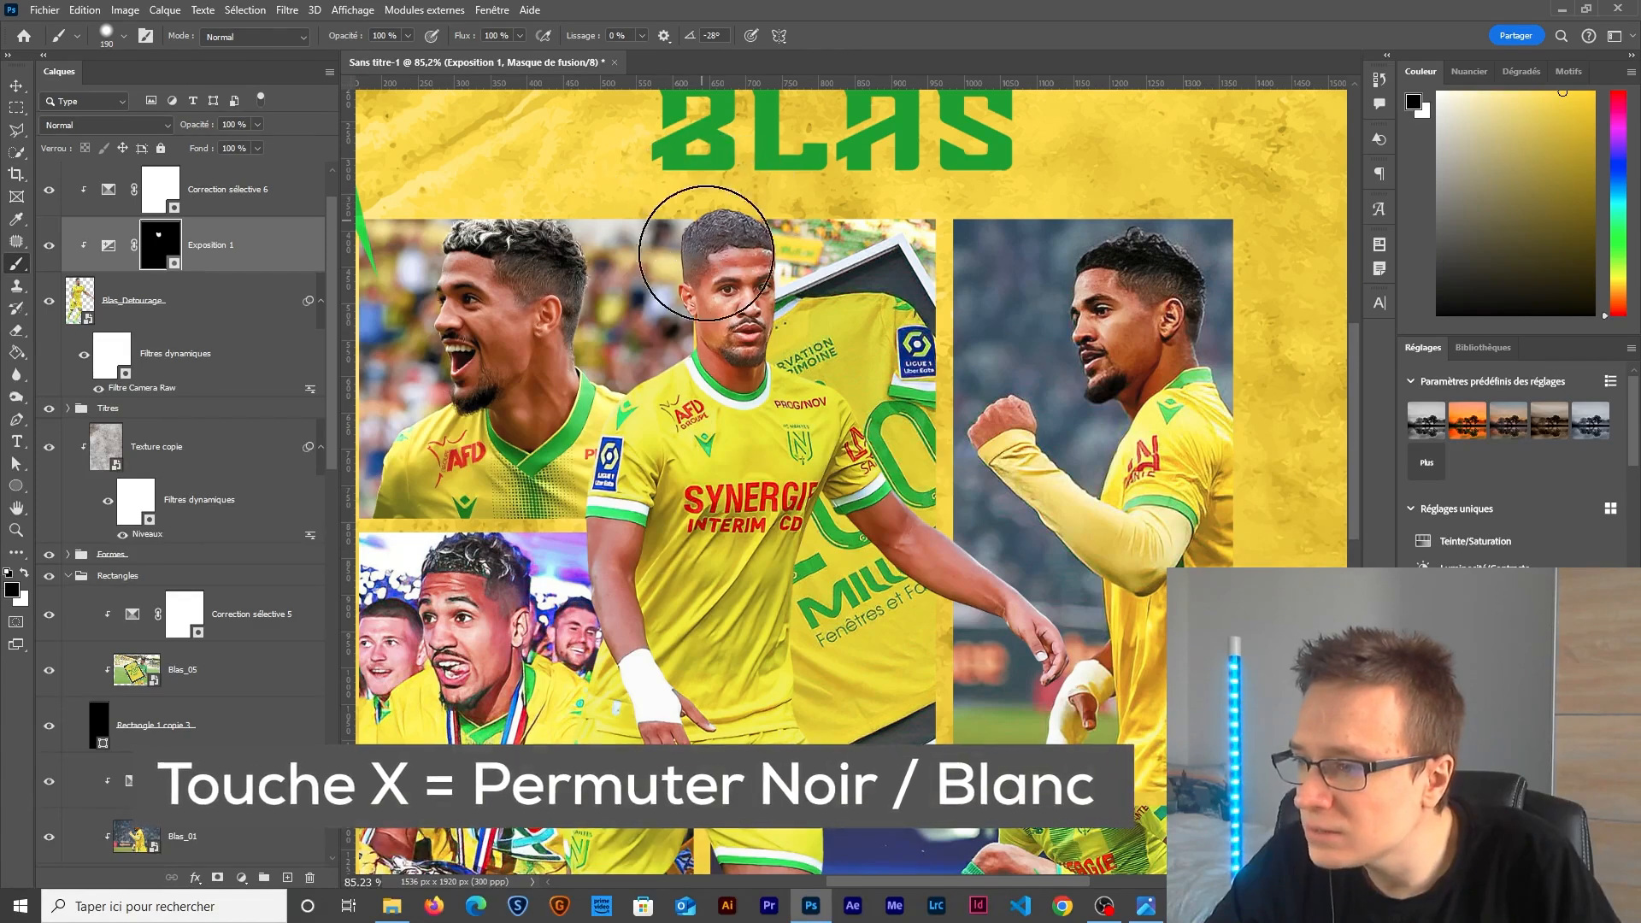
pyautogui.hotkey('ctrl', '0')
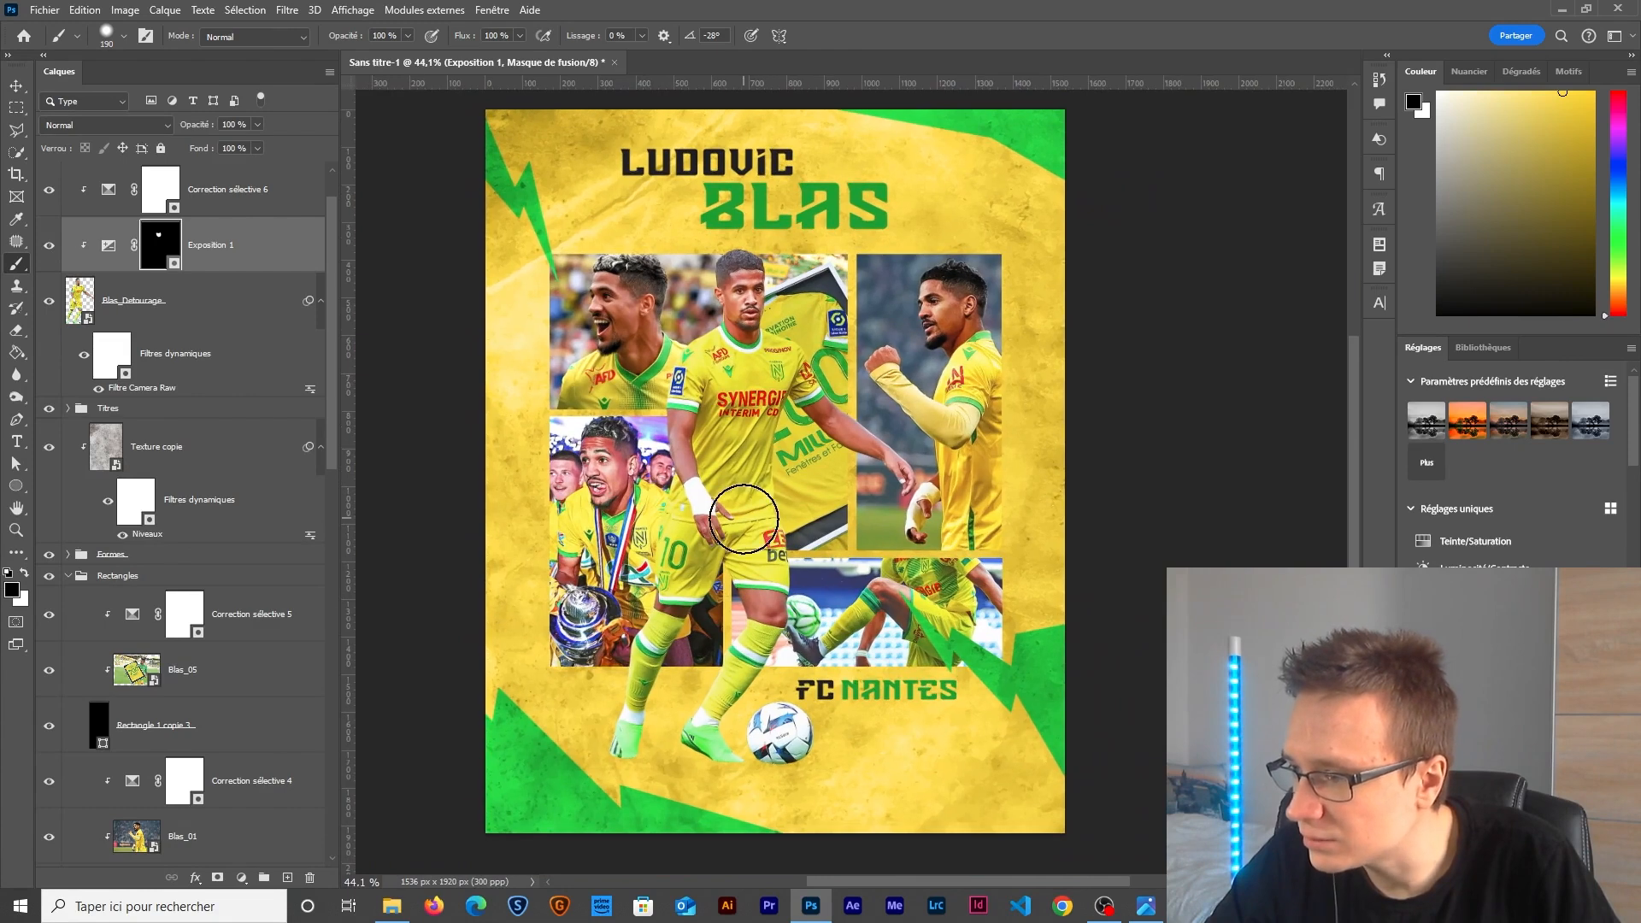
# Add a clipped Teinte/Saturation adjustment layer directly above Correction sélective 2 on Blas_02, with Saturation set to 8.
pyautogui.scroll(-1, 752, 496)
pyautogui.scroll(-5, 223, 570)
pyautogui.scroll(-2, 223, 571)
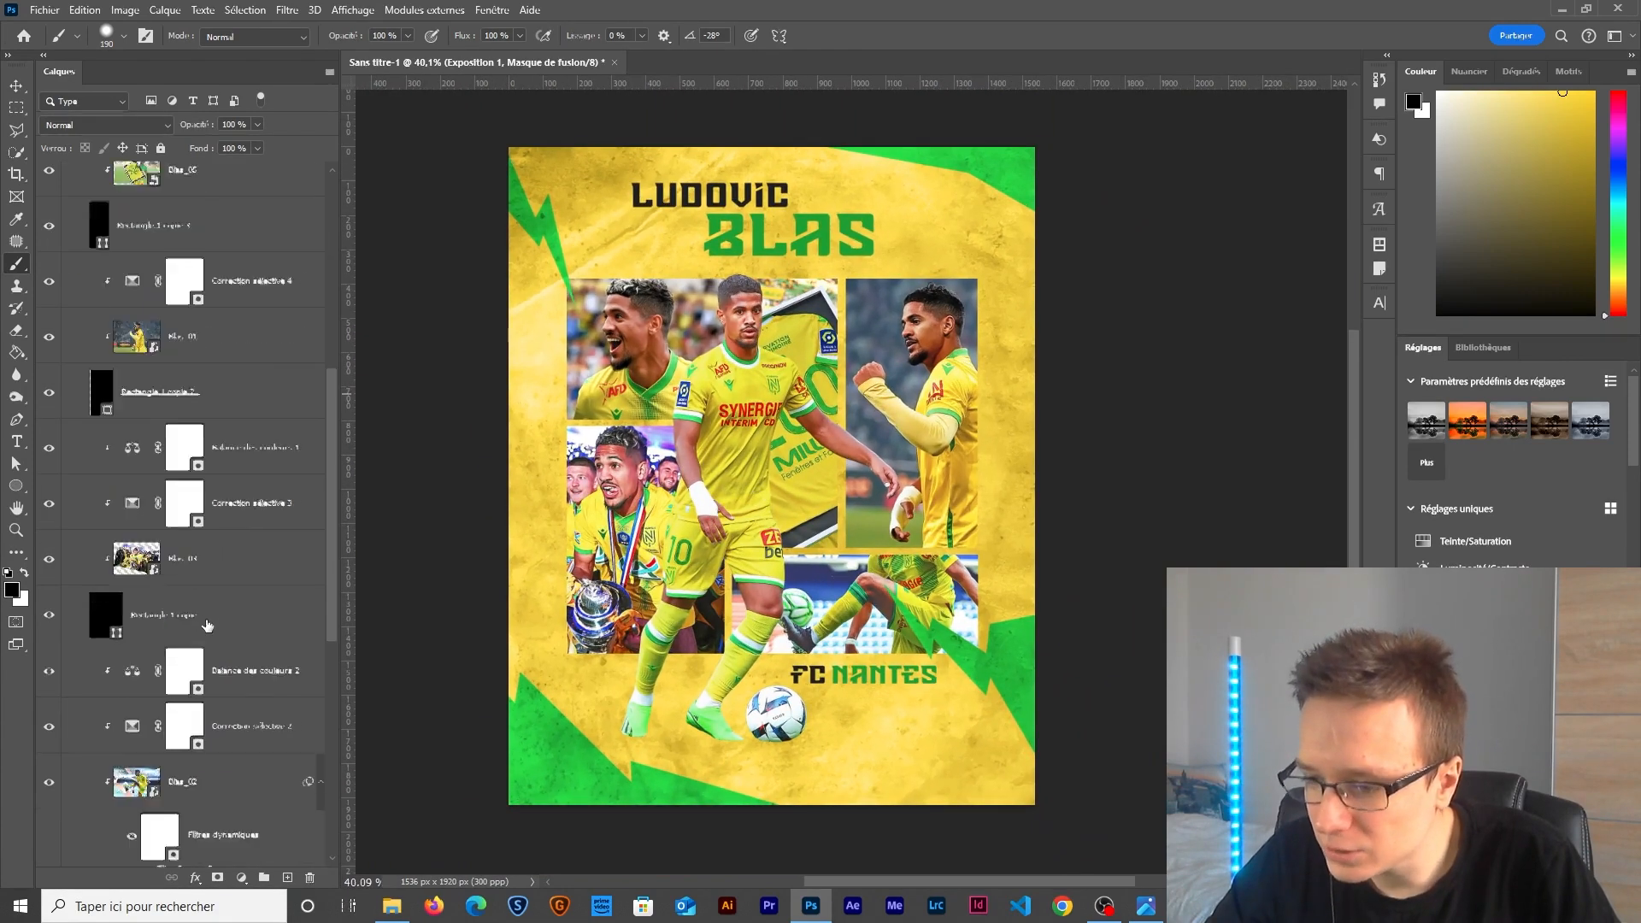
pyautogui.click(133, 675)
pyautogui.click(133, 675)
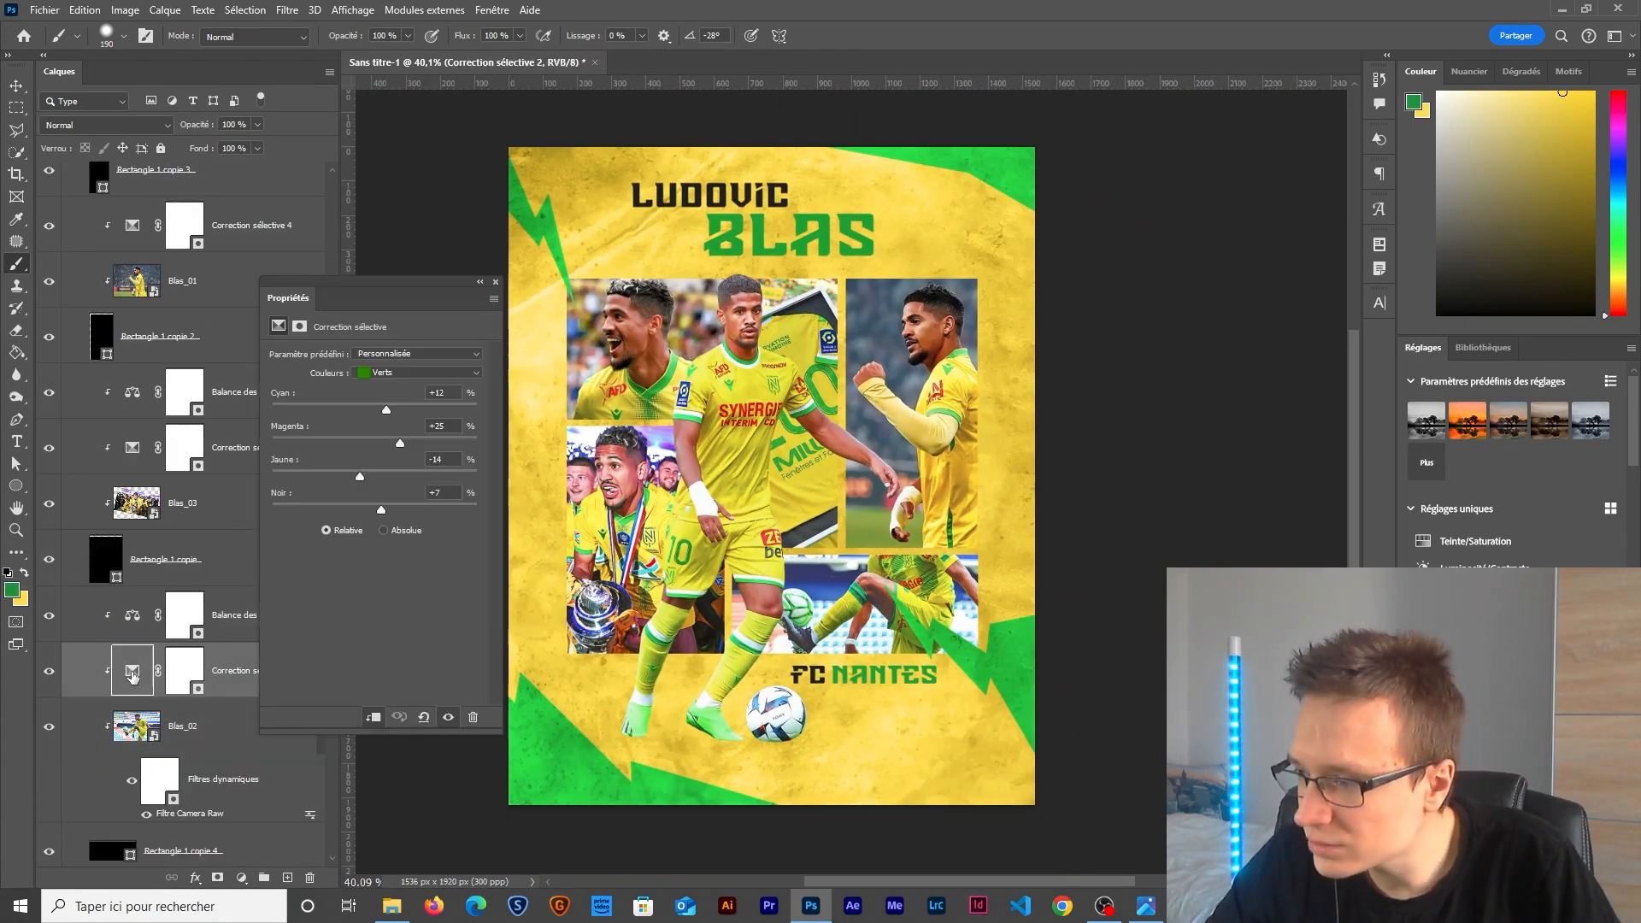
pyautogui.click(825, 591)
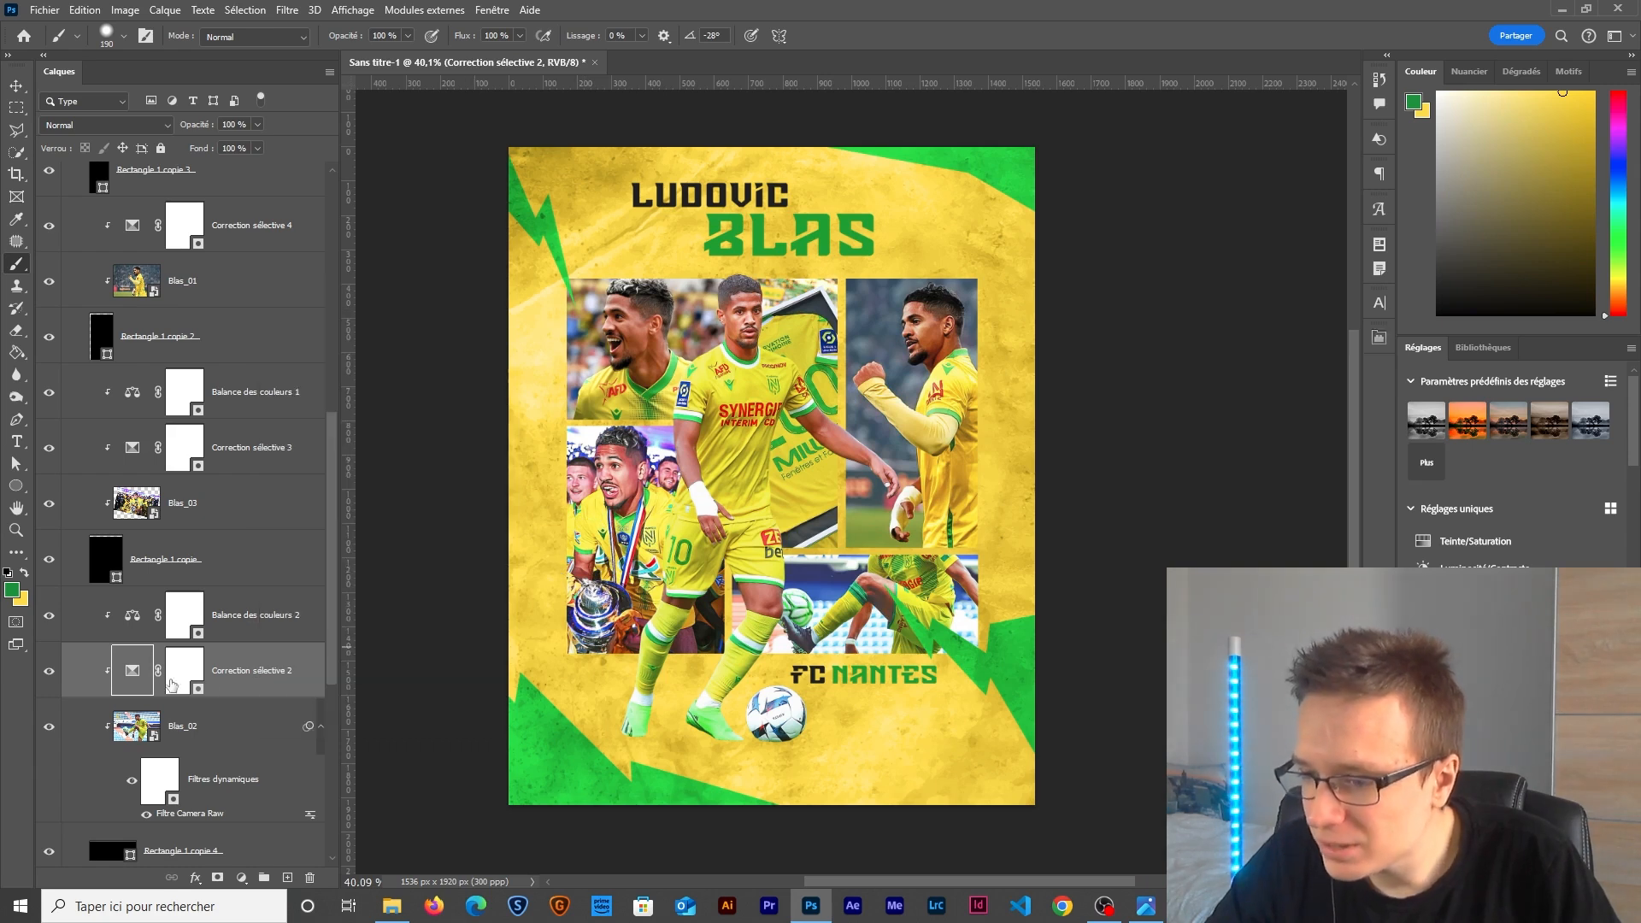
pyautogui.click(133, 615)
pyautogui.click(132, 670)
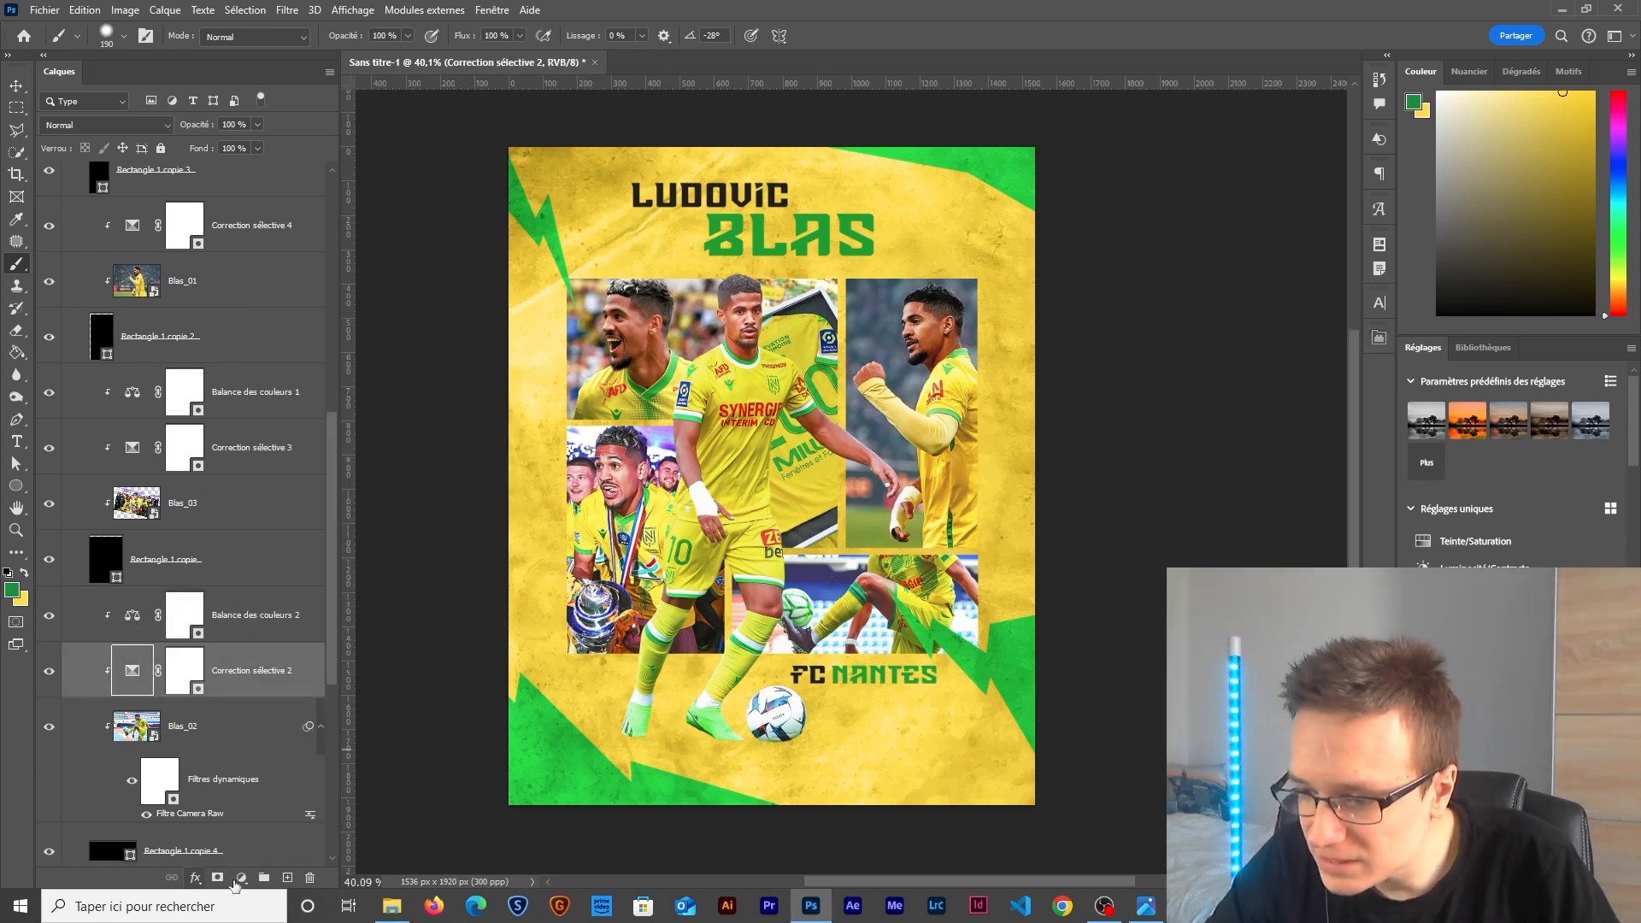
pyautogui.click(241, 878)
pyautogui.click(368, 711)
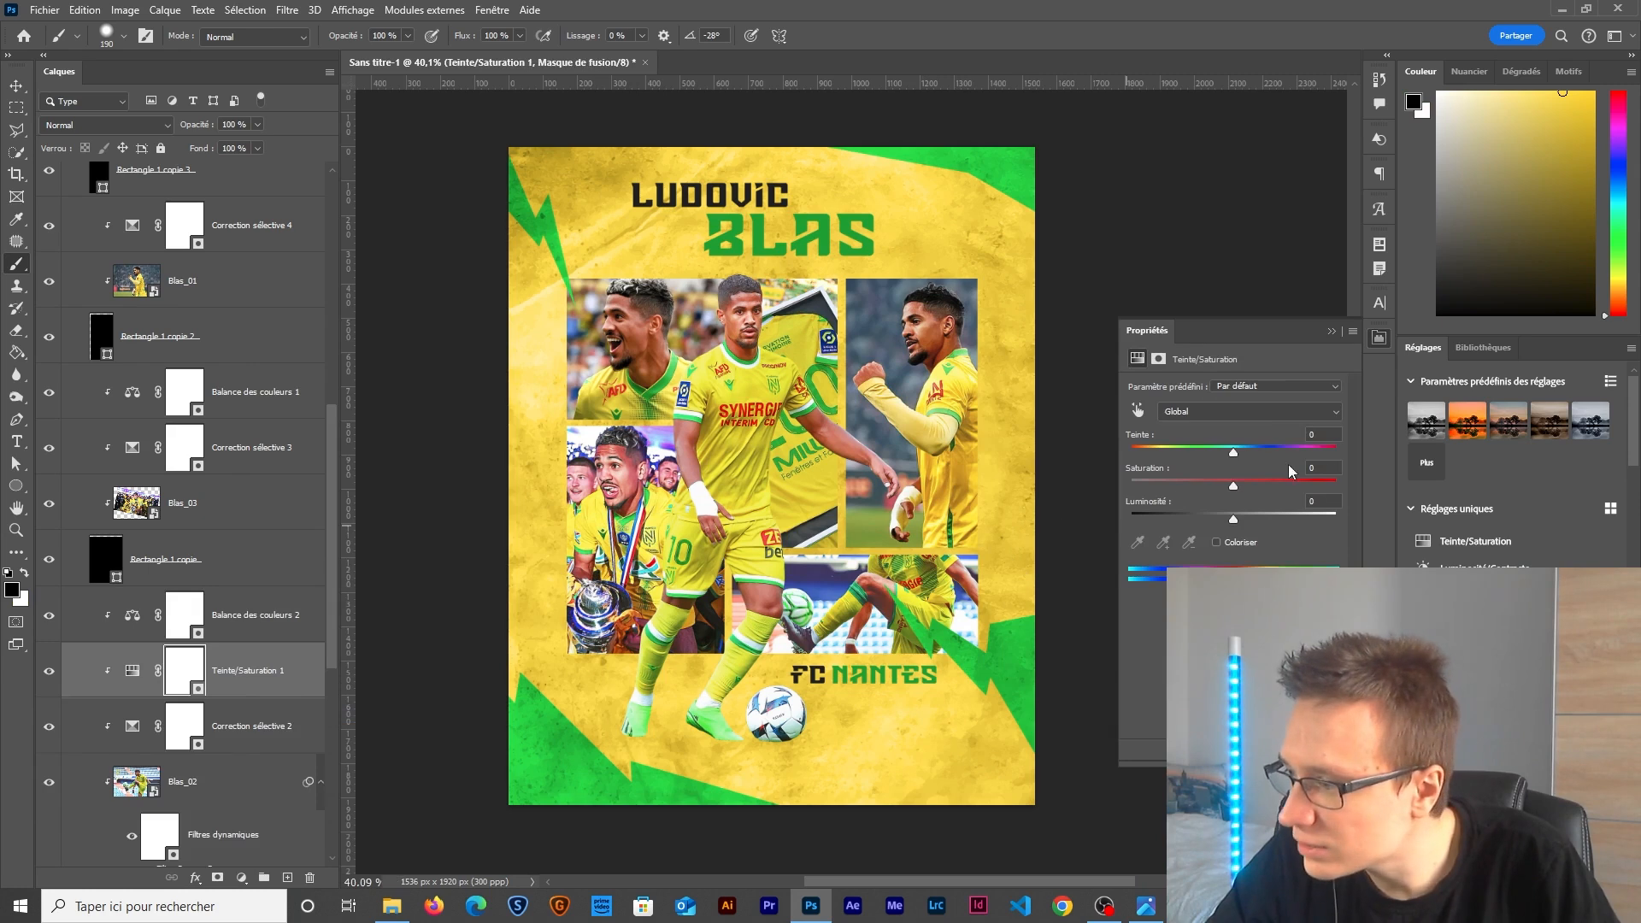
pyautogui.write('8')
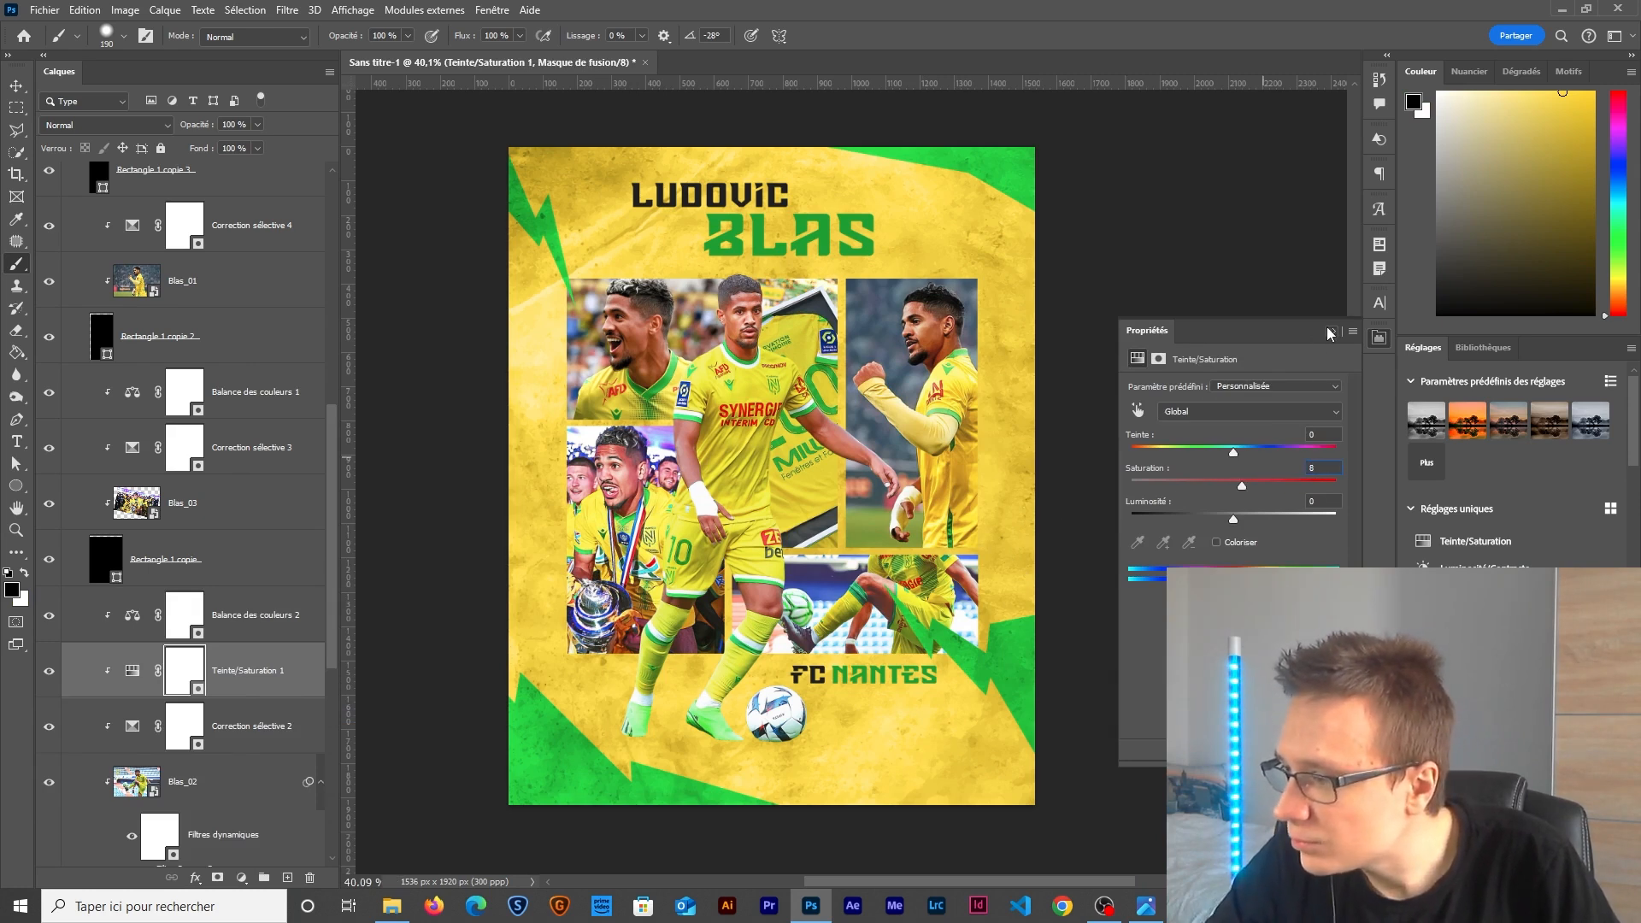
# Add a clipped Teinte/Saturation adjustment layer directly above the Blas_04 photo with Saturation set to 8.
pyautogui.write('v')
pyautogui.scroll(3, 171, 341)
pyautogui.click(71, 229)
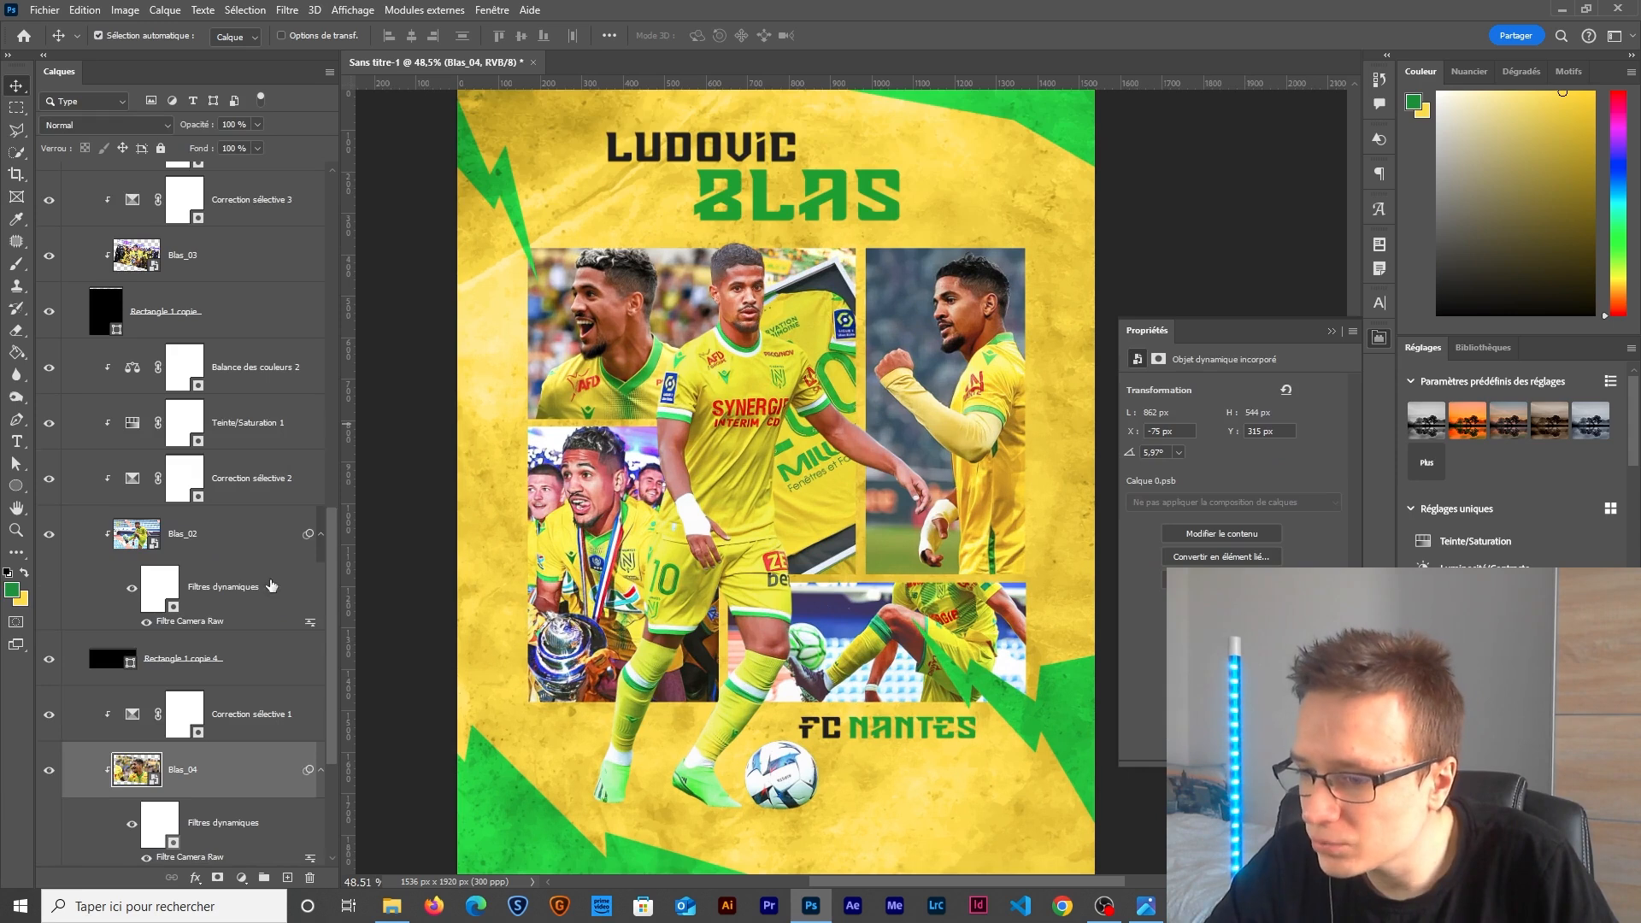
pyautogui.scroll(-2, 265, 662)
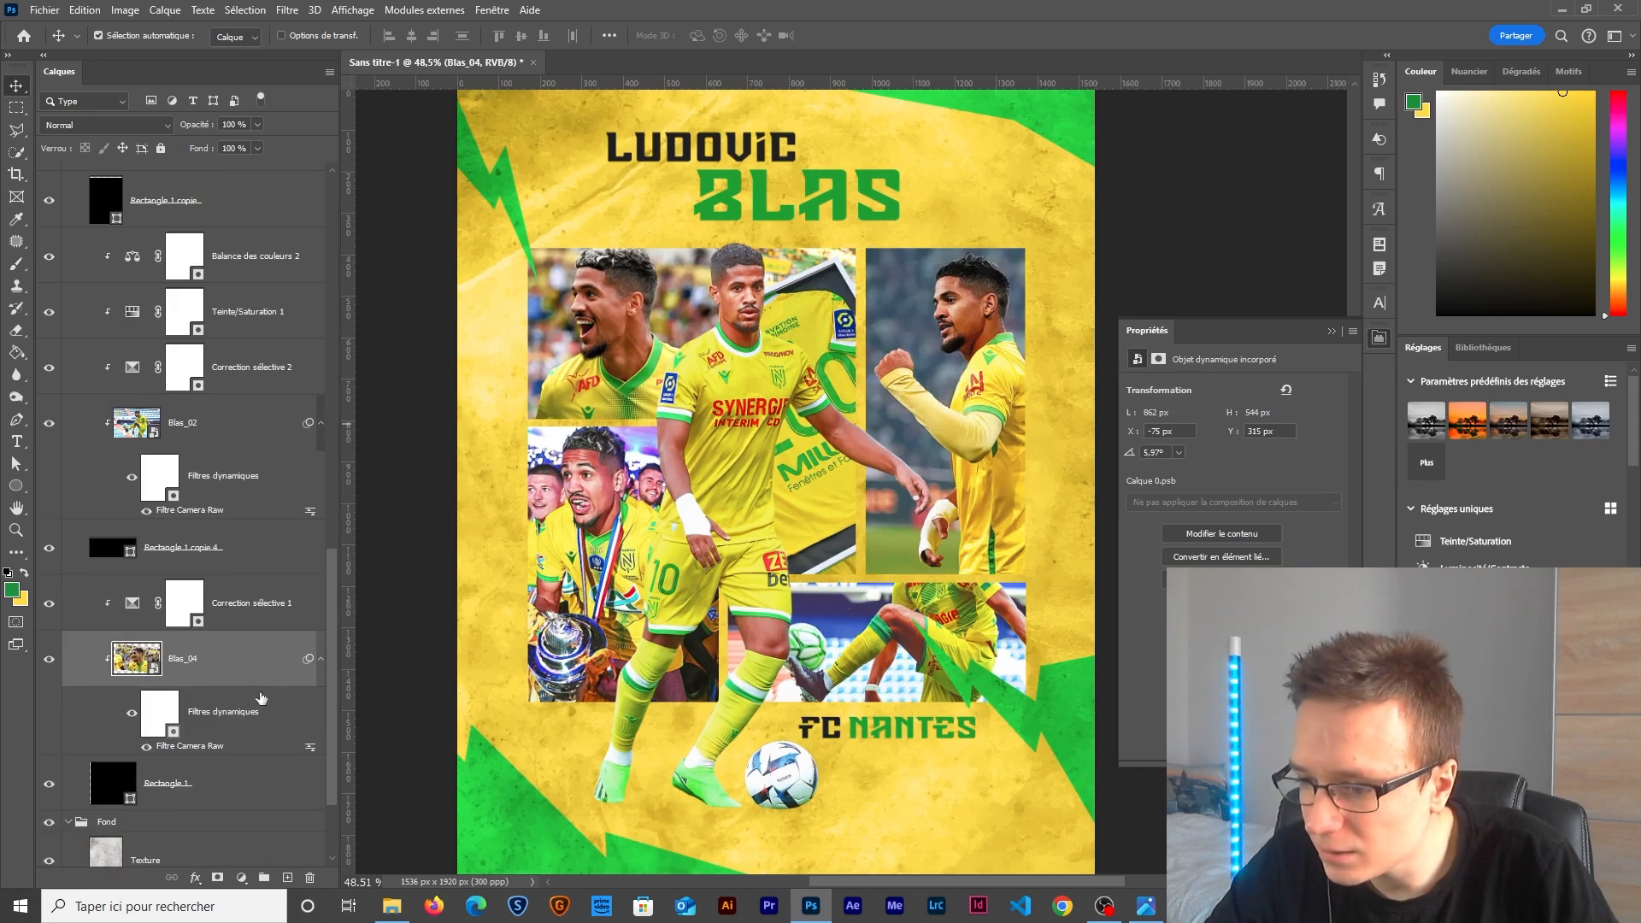
pyautogui.click(241, 878)
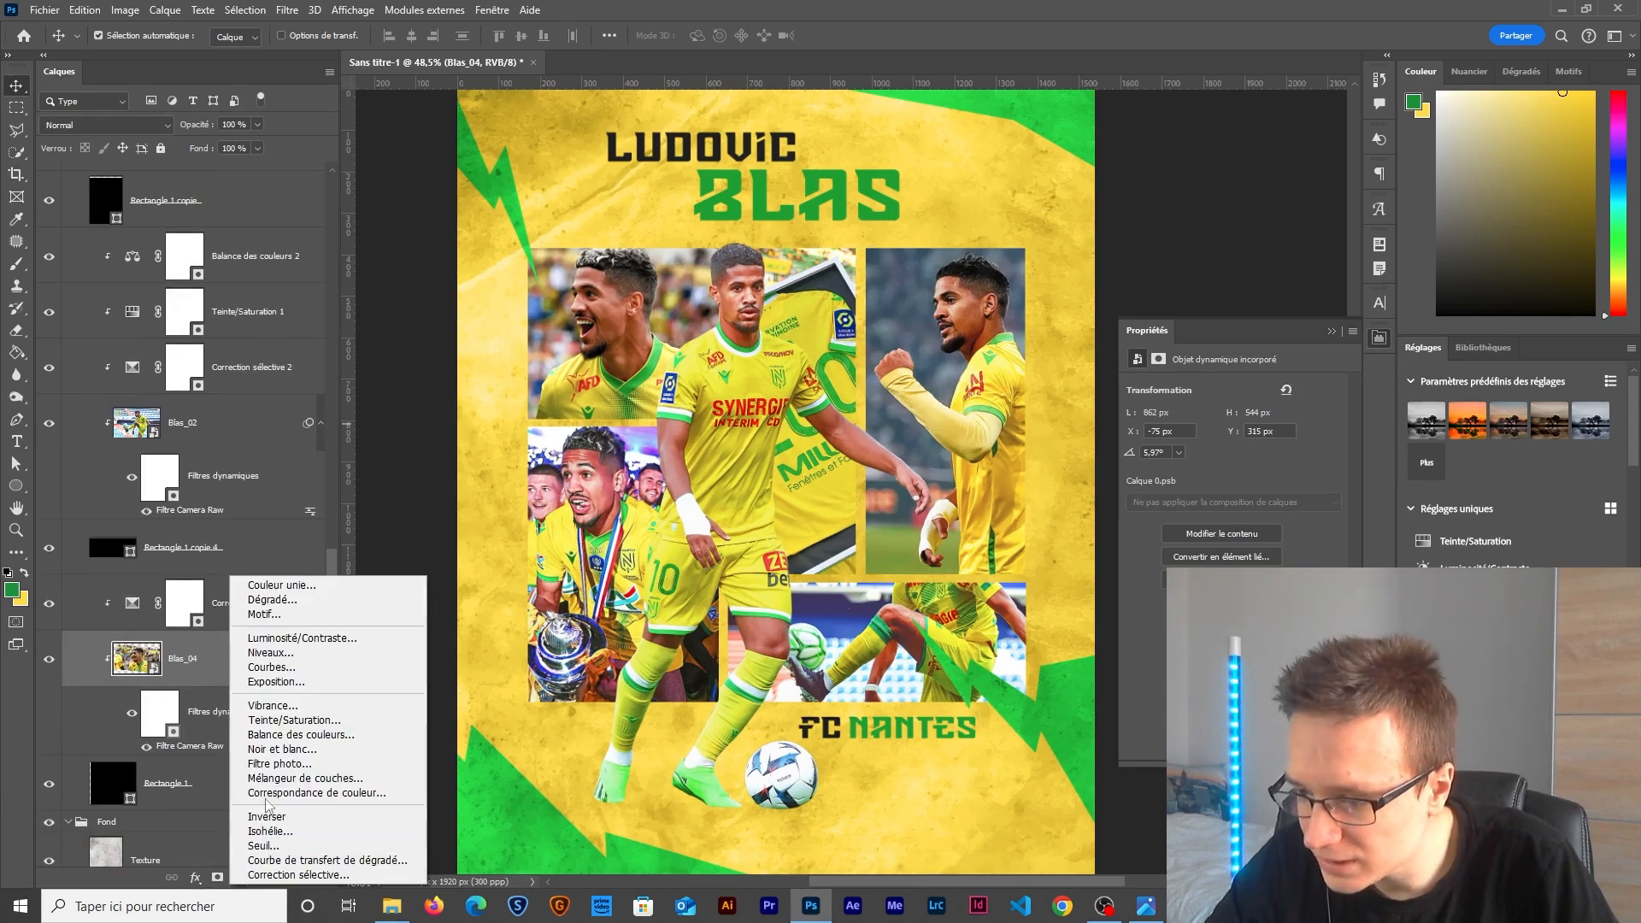
pyautogui.click(286, 719)
pyautogui.write('8')
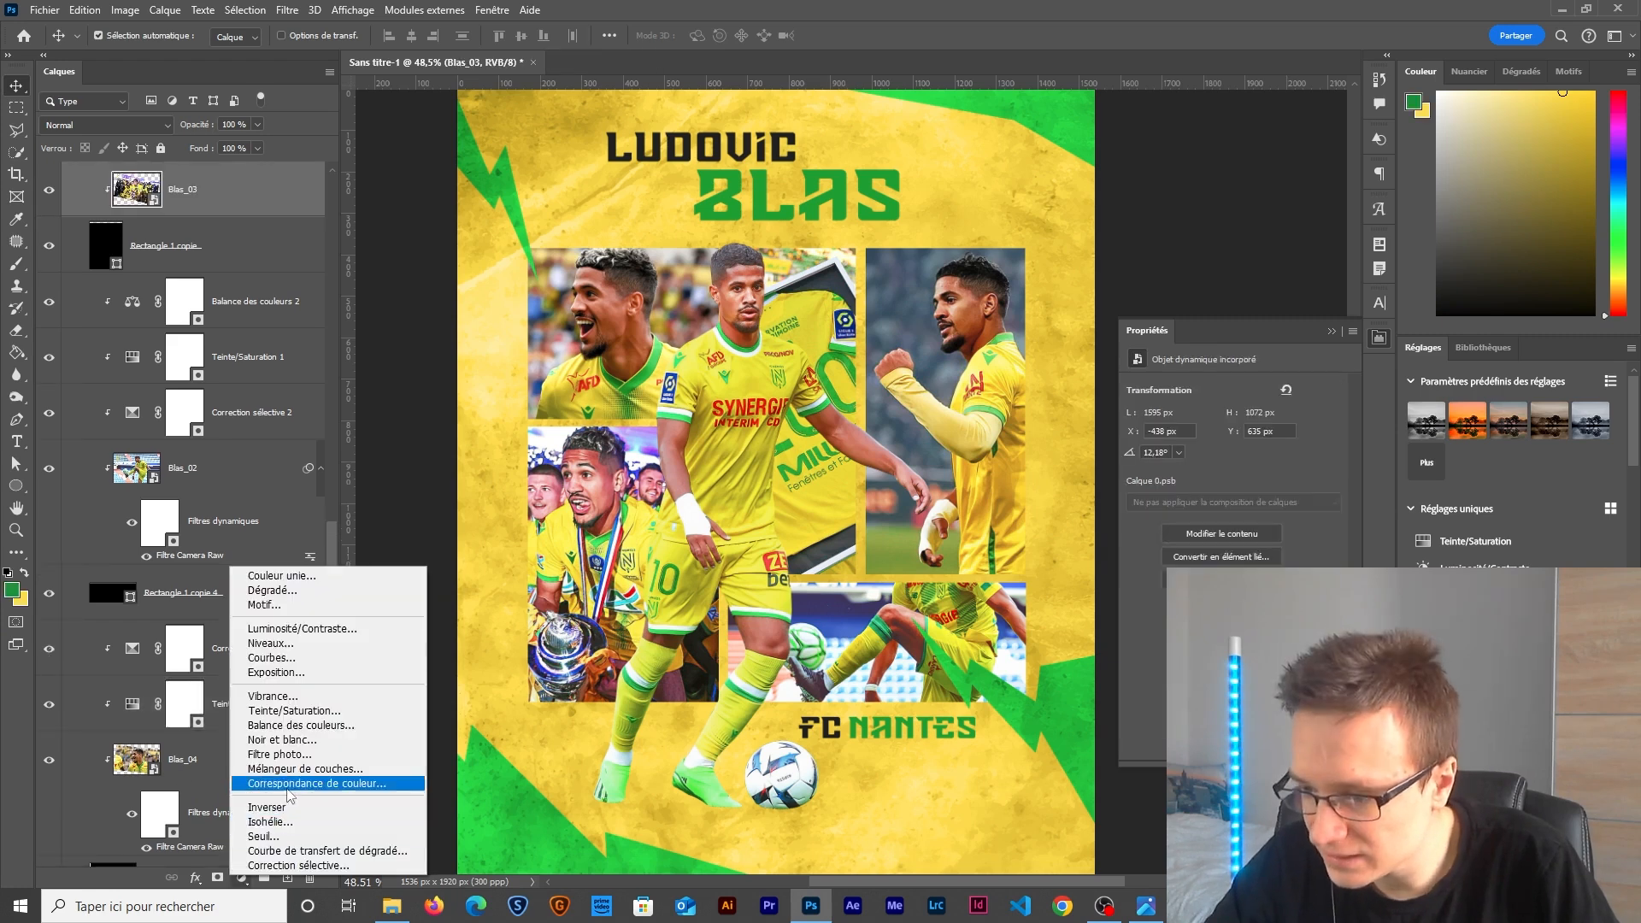
# Add clipped Teinte/Saturation adjustment layers directly above the Blas_03 and Blas_01 photos, each with Saturation set to 8.
pyautogui.click(290, 710)
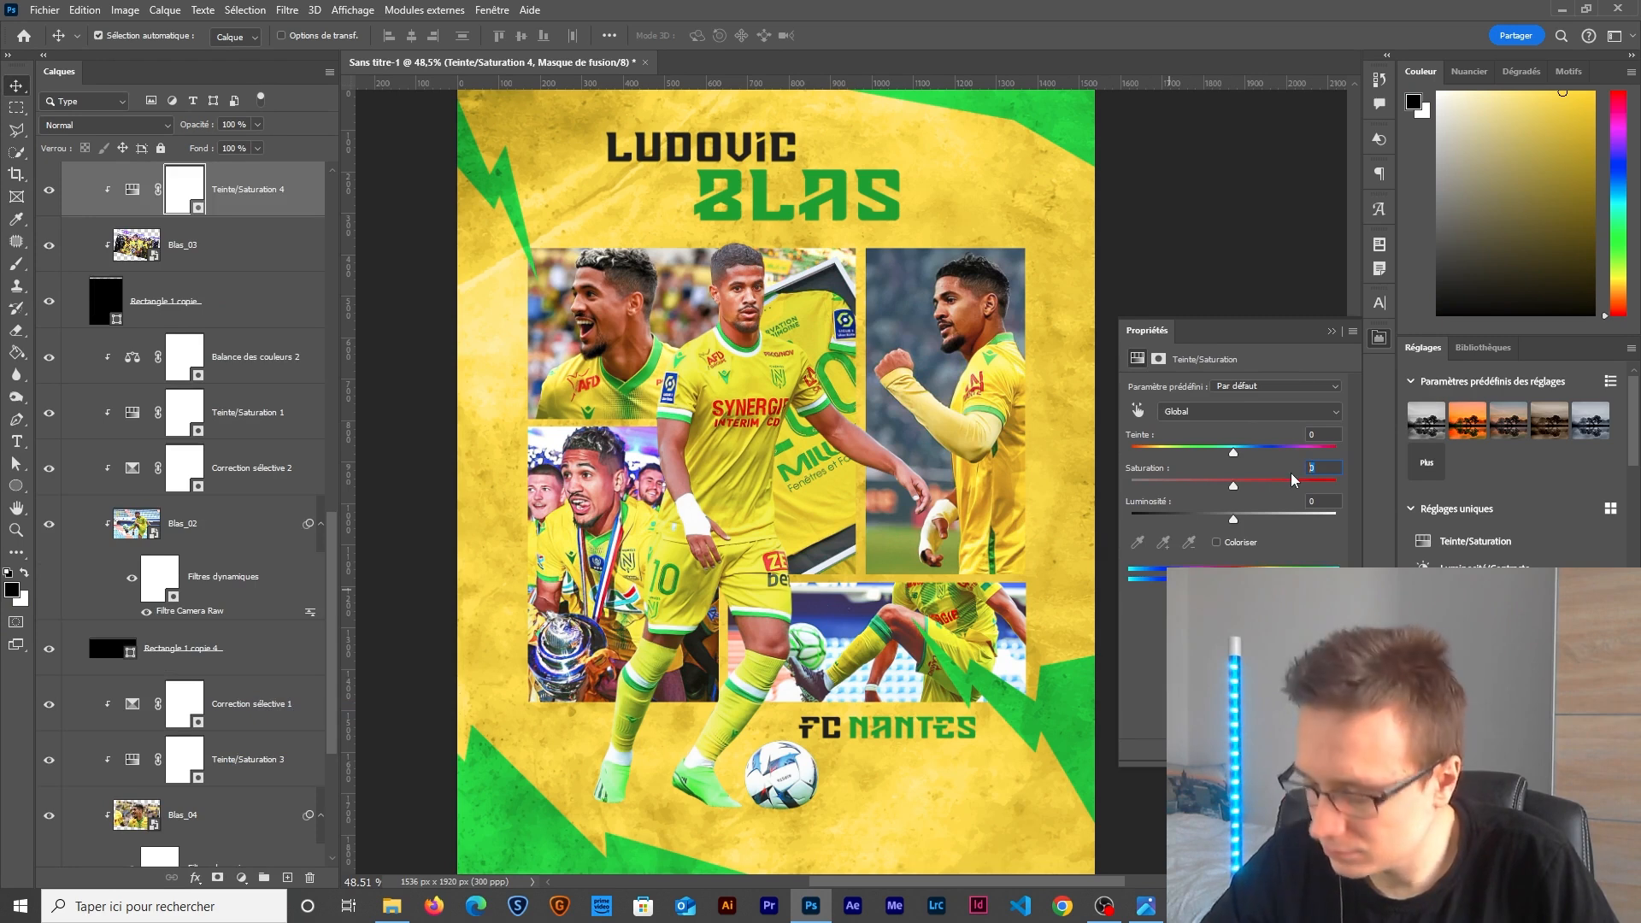
pyautogui.write('8')
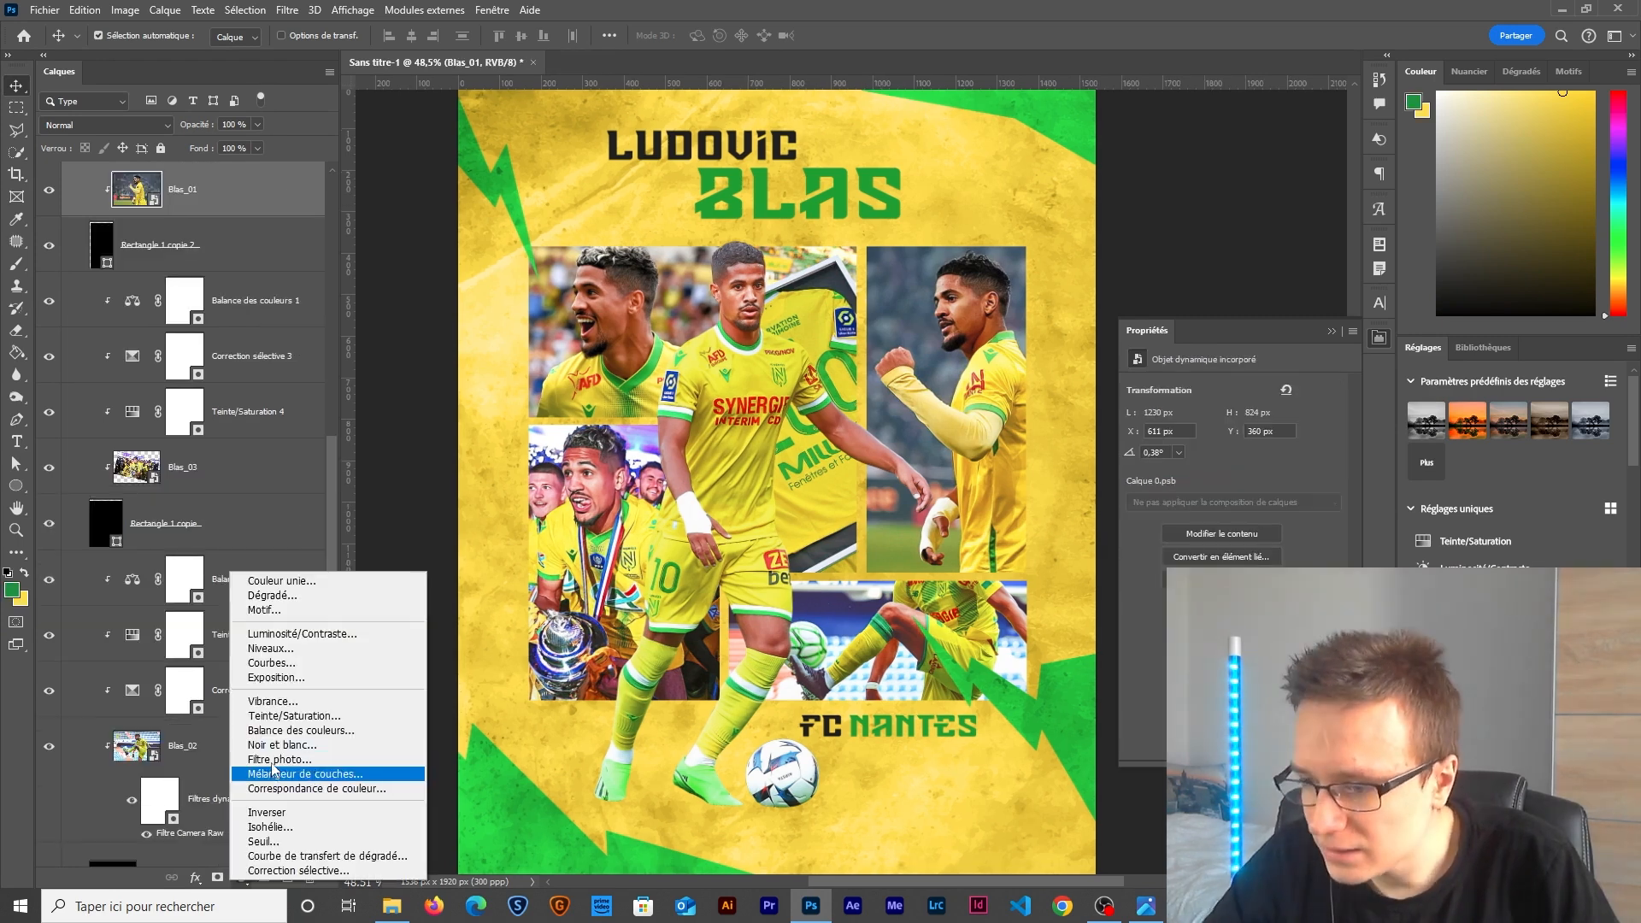
pyautogui.click(291, 715)
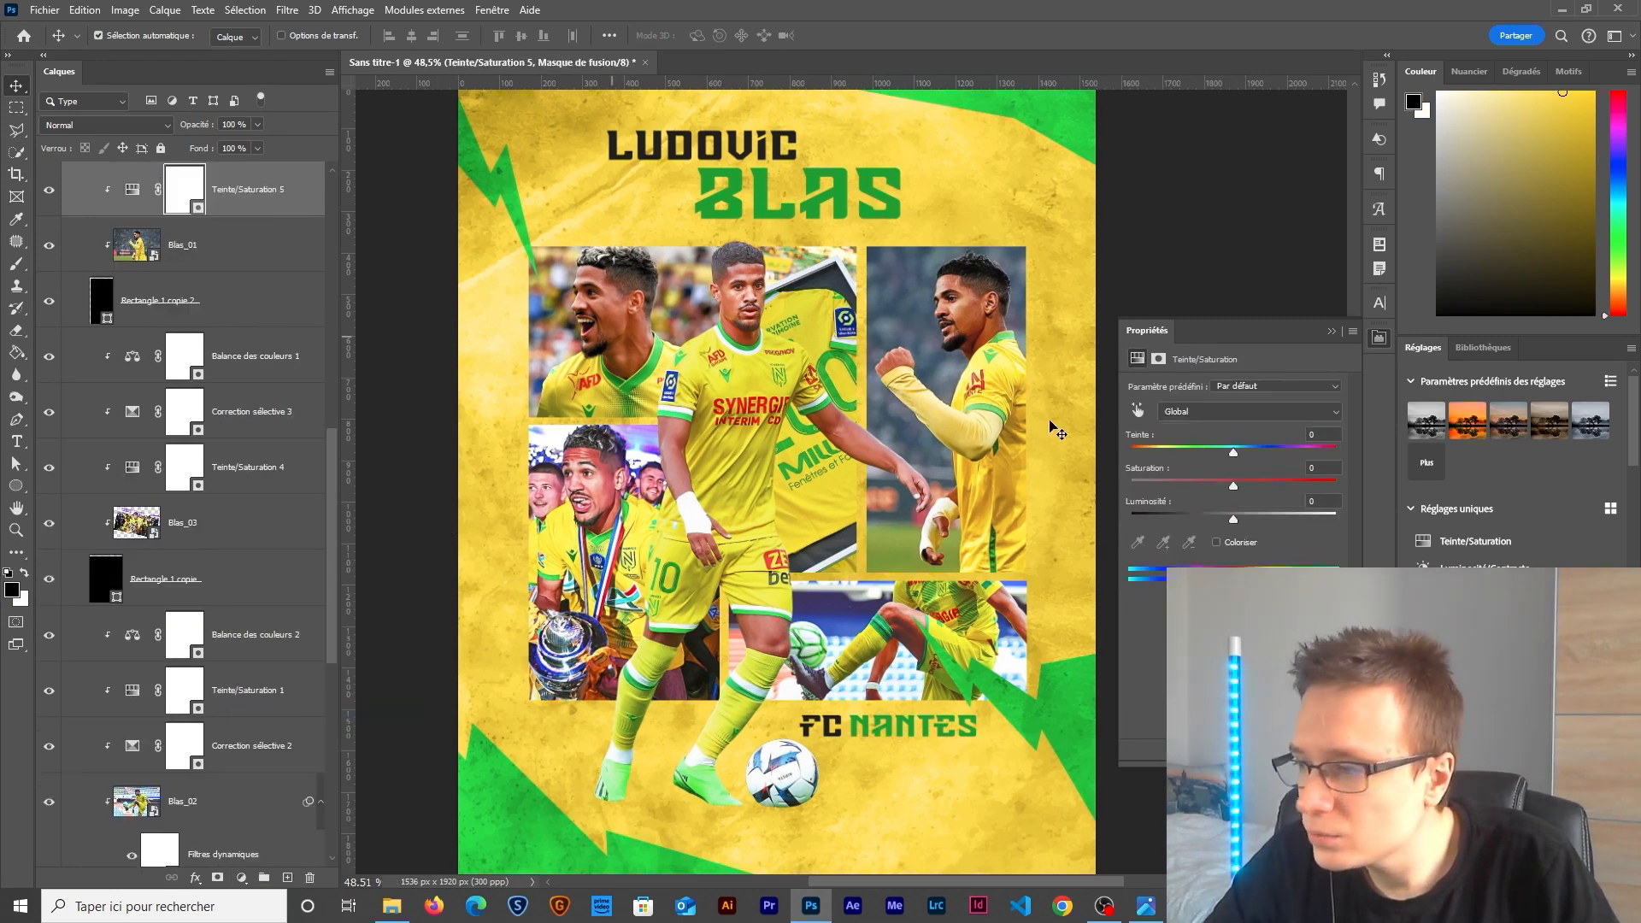
pyautogui.write('8')
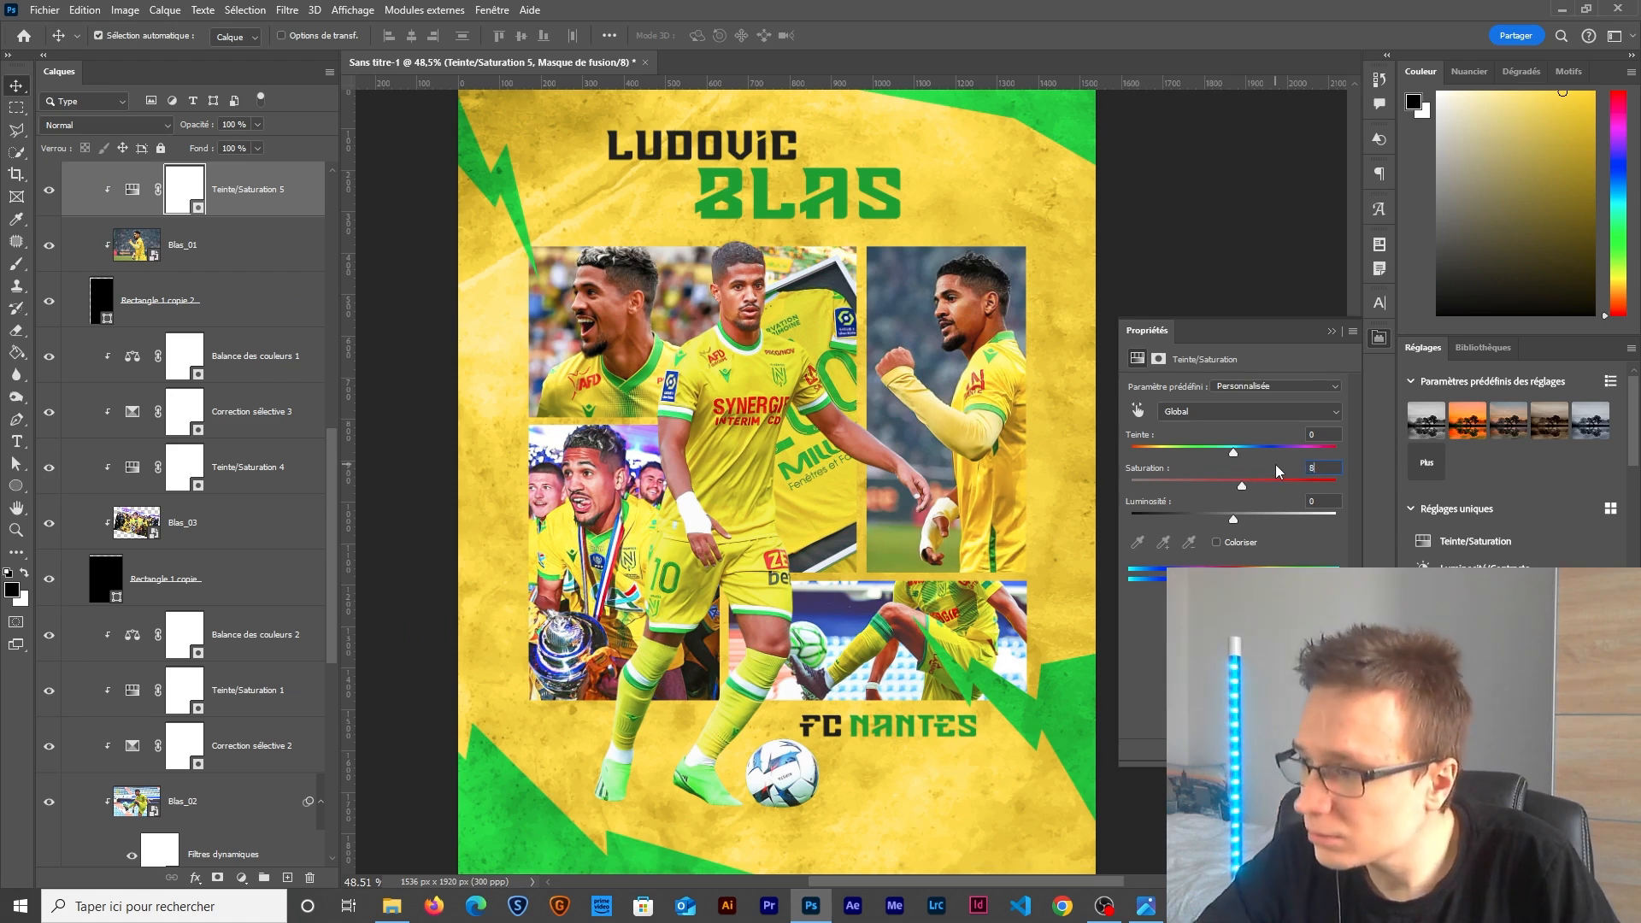
# Invert the mask of the Balance des couleurs 1 adjustment on the Blas_03 trophy photo to black.
pyautogui.click(609, 528)
pyautogui.scroll(-1, 609, 528)
pyautogui.scroll(5, 608, 528)
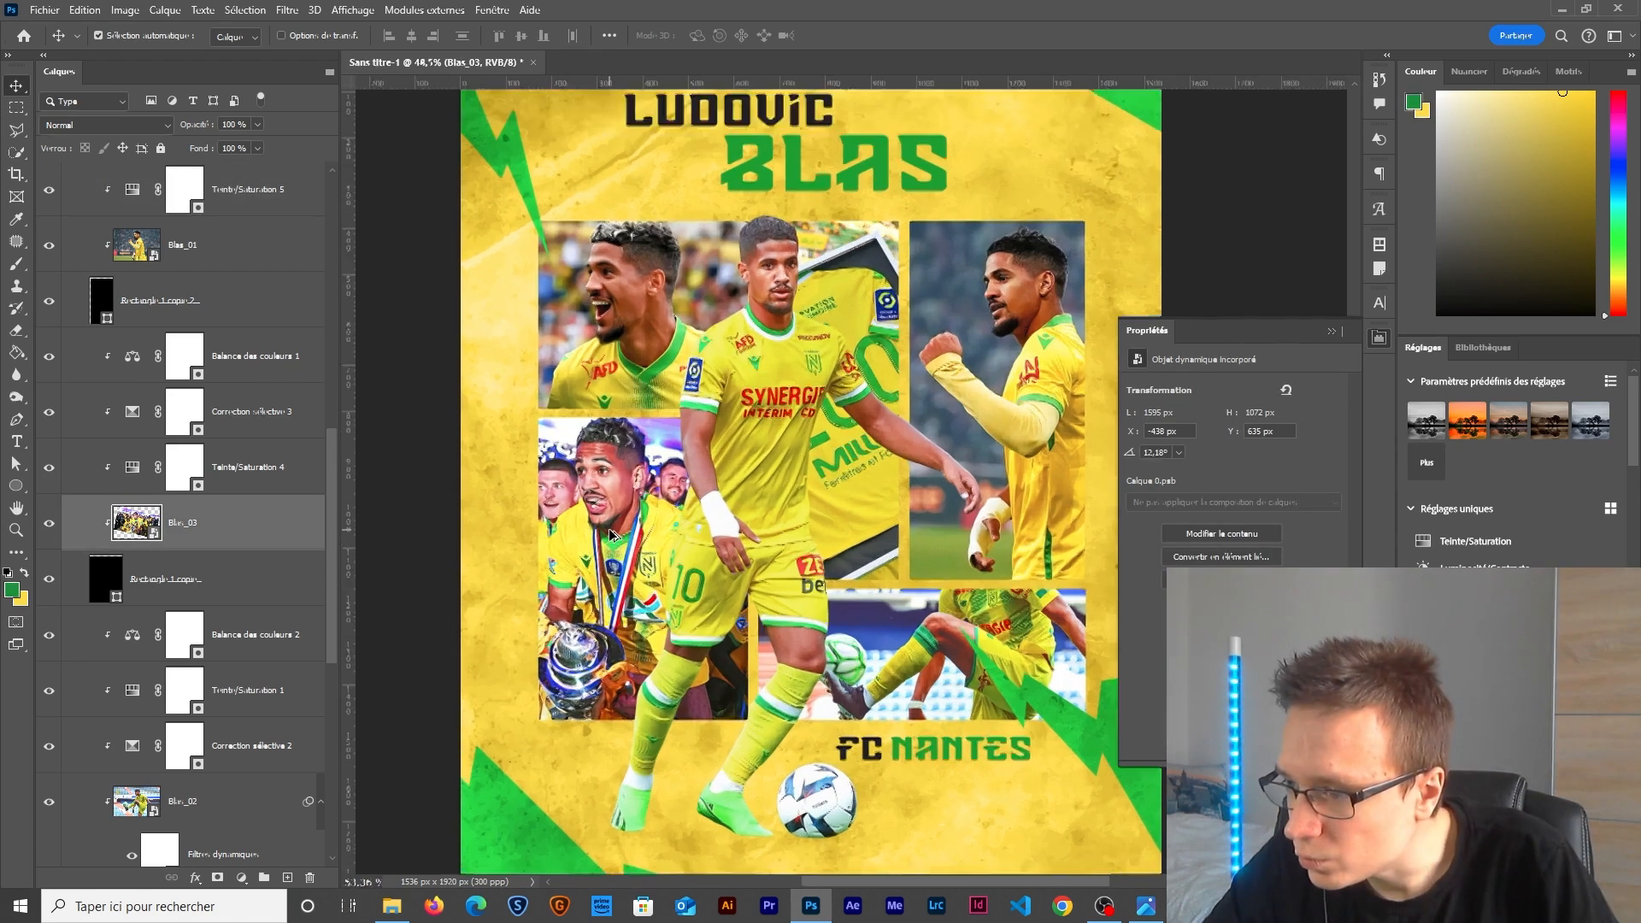
pyautogui.scroll(2, 609, 528)
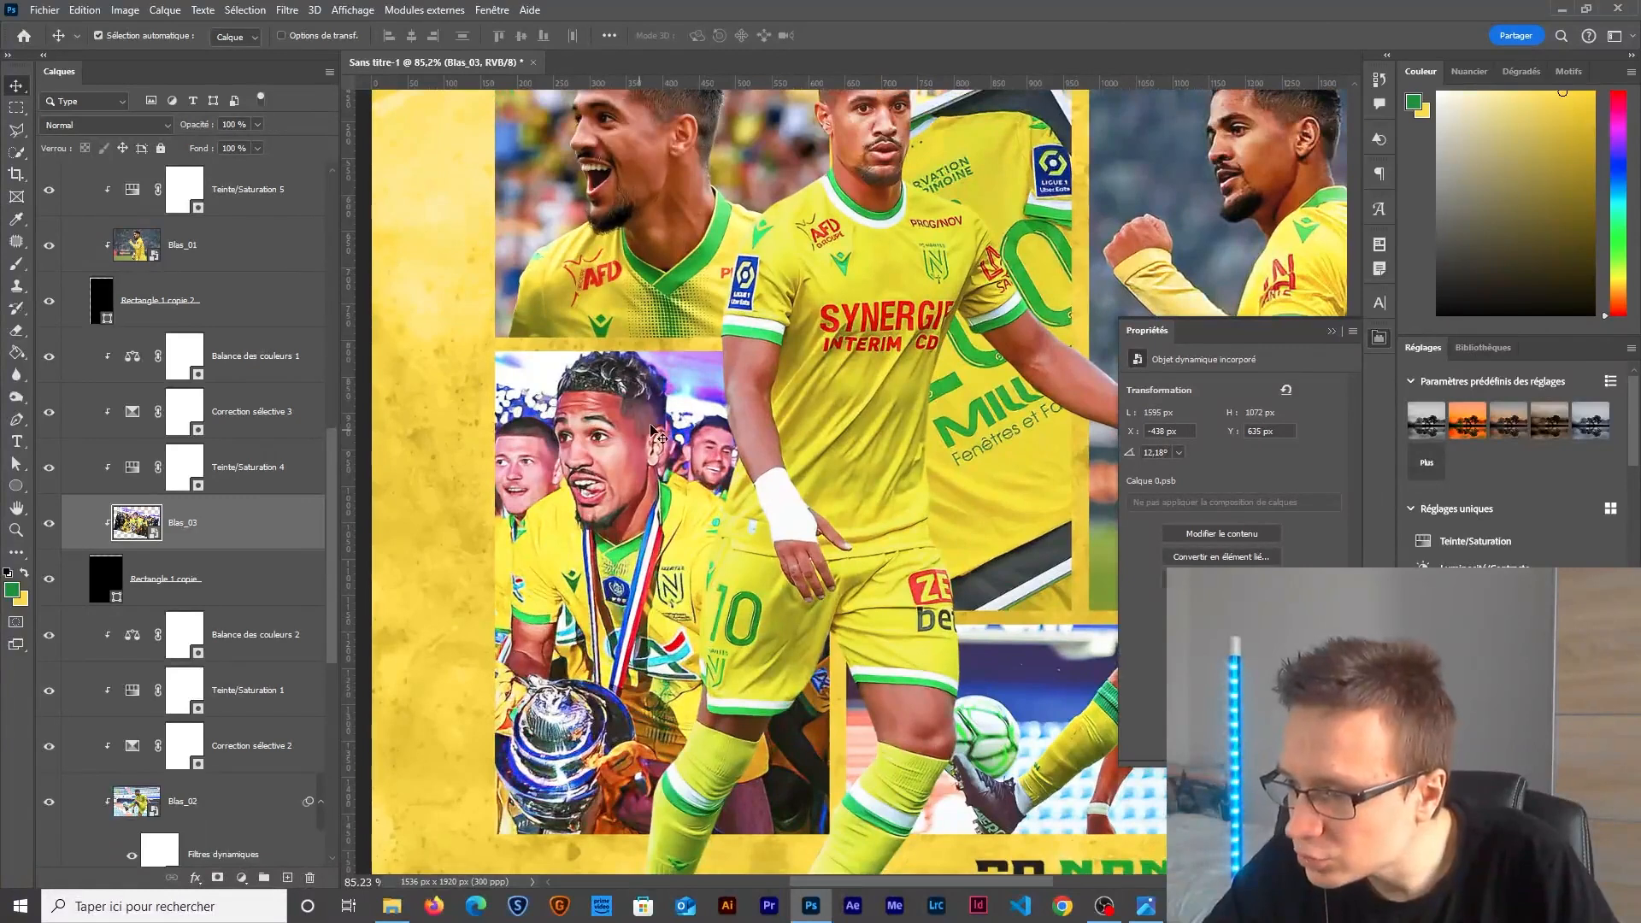
pyautogui.scroll(-4, 662, 432)
pyautogui.click(187, 353)
pyautogui.hotkey('ctrl', 'i')
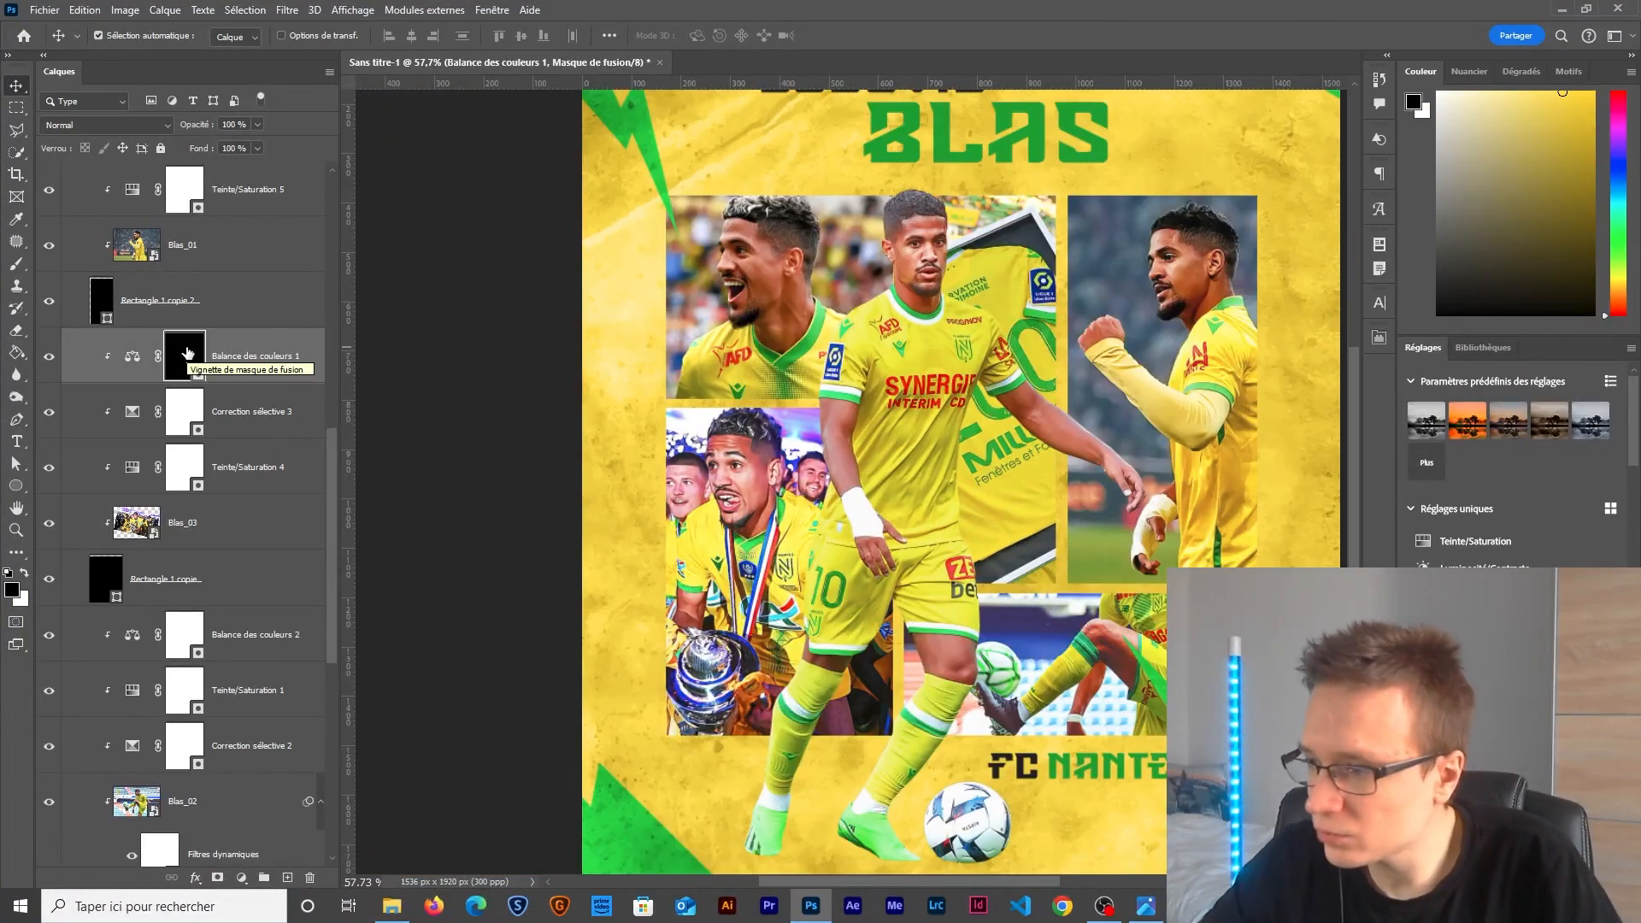
# Paint white on the Balance des couleurs 1 mask over the faces in the Blas_03 photo with a brush of about 119 px.
pyautogui.scroll(2, 799, 543)
pyautogui.press('b')
pyautogui.press('x')
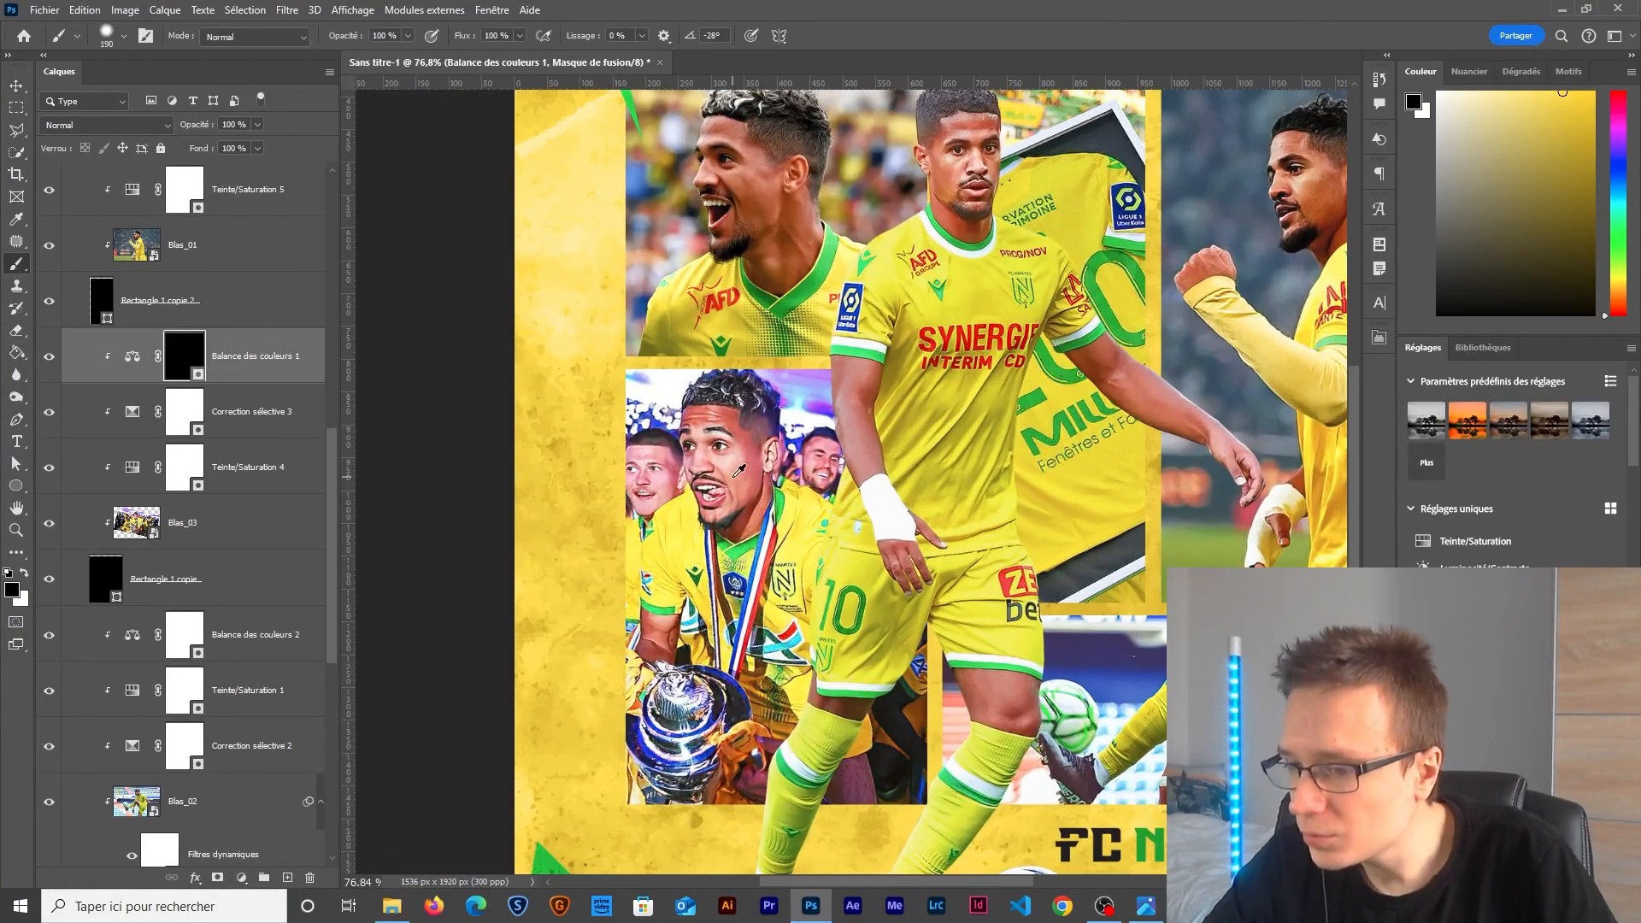
pyautogui.scroll(2, 767, 502)
pyautogui.moveTo(716, 475)
pyautogui.mouseDown()
pyautogui.moveTo(731, 398)
pyautogui.moveTo(604, 461)
pyautogui.moveTo(610, 478)
pyautogui.mouseUp()
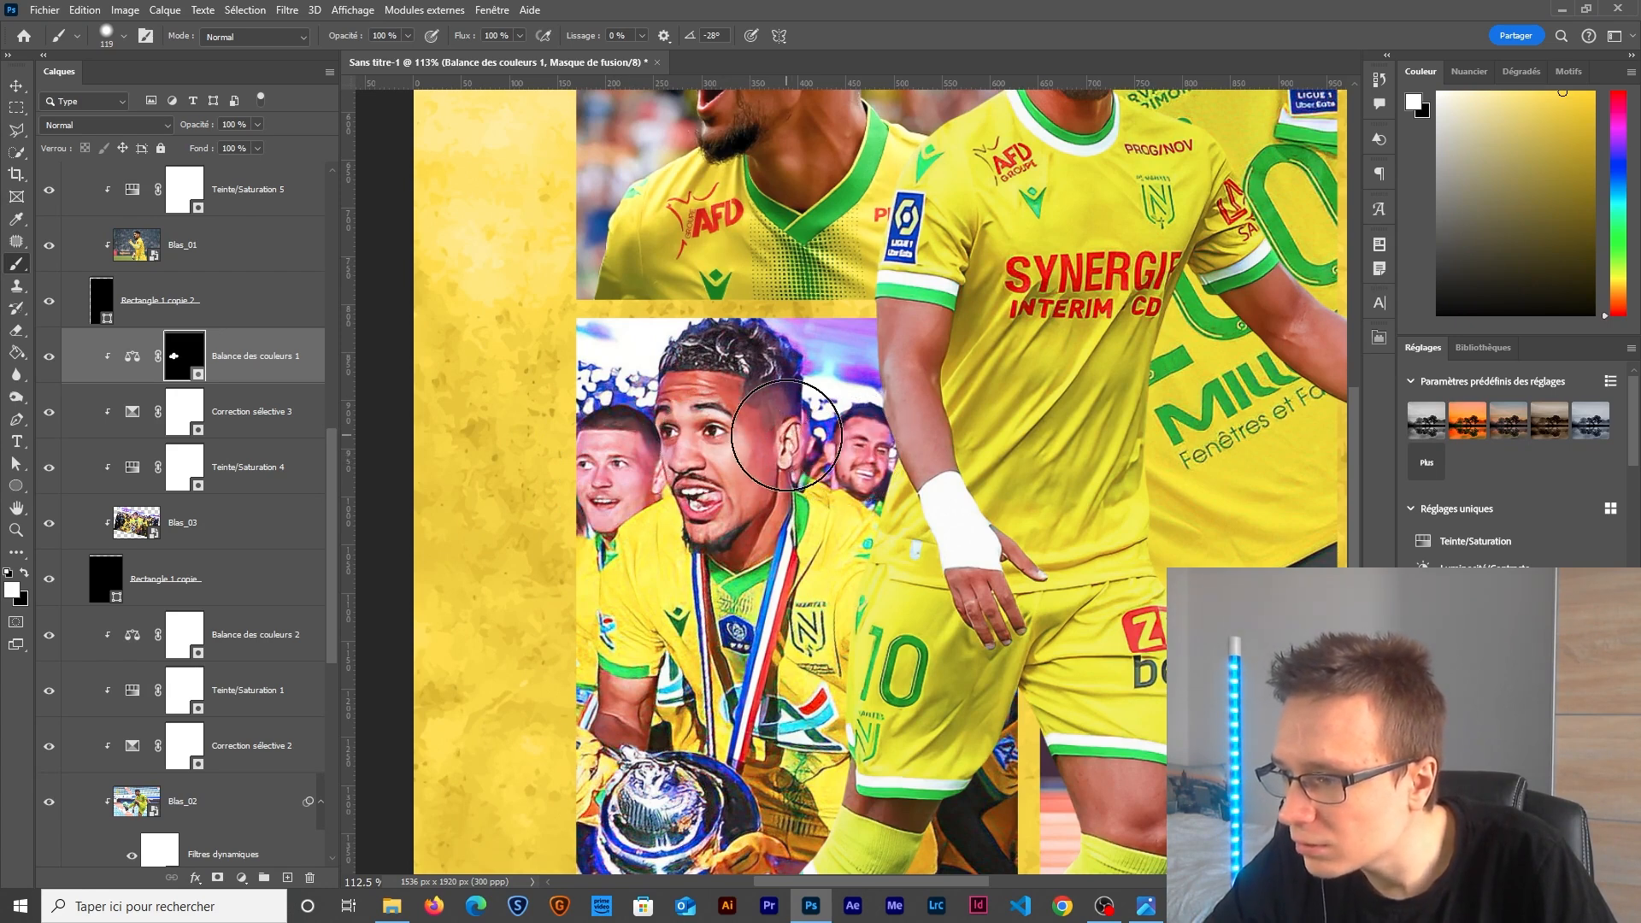
# Add a clipped Correction sélective layer above Balance des couleurs 1 and replace its mask with a copy of that layer's painted mask.
pyautogui.hotkey('ctrl', '0')
pyautogui.click(240, 878)
pyautogui.click(290, 866)
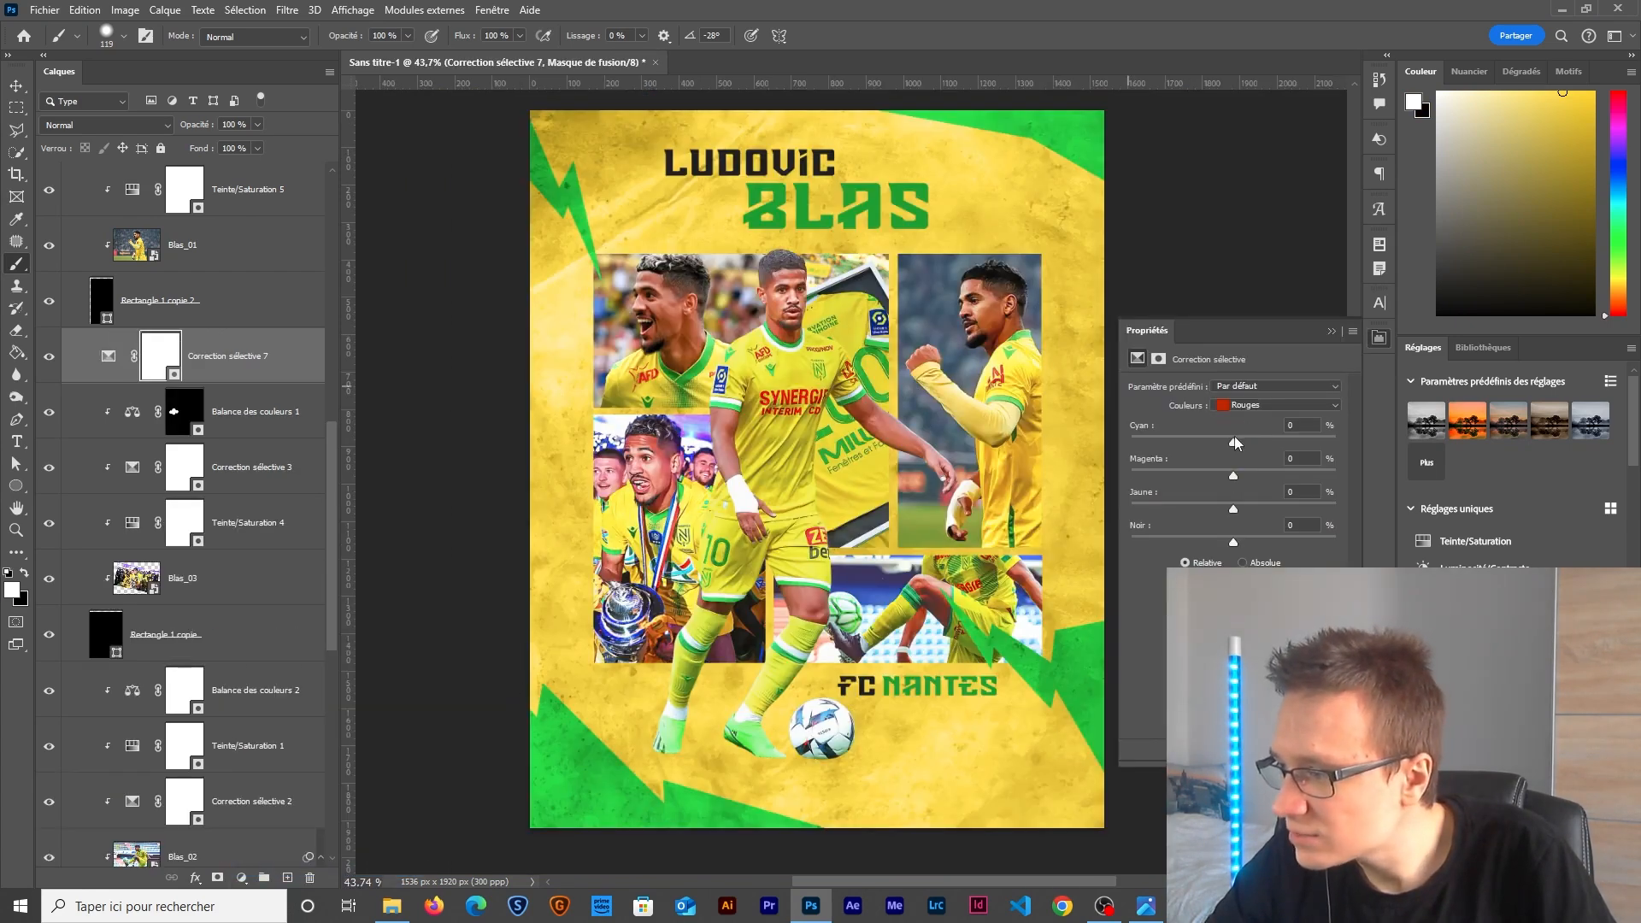
pyautogui.hotkey('ctrl', 'alt', 'g')
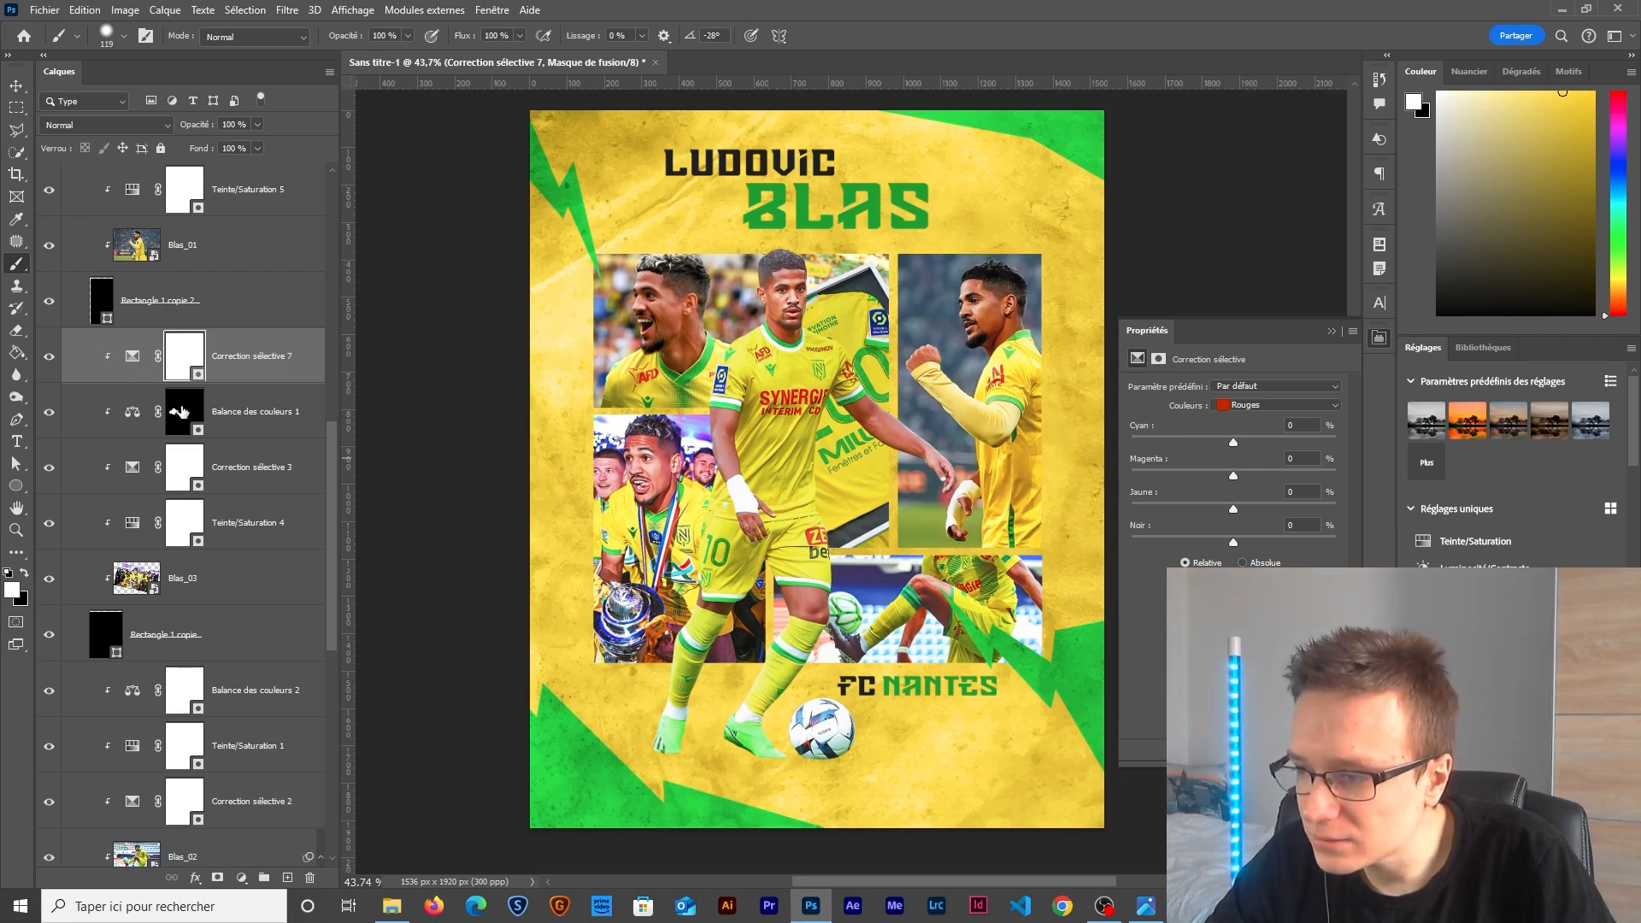
pyautogui.moveTo(180, 413); pyautogui.dragTo(162, 355)
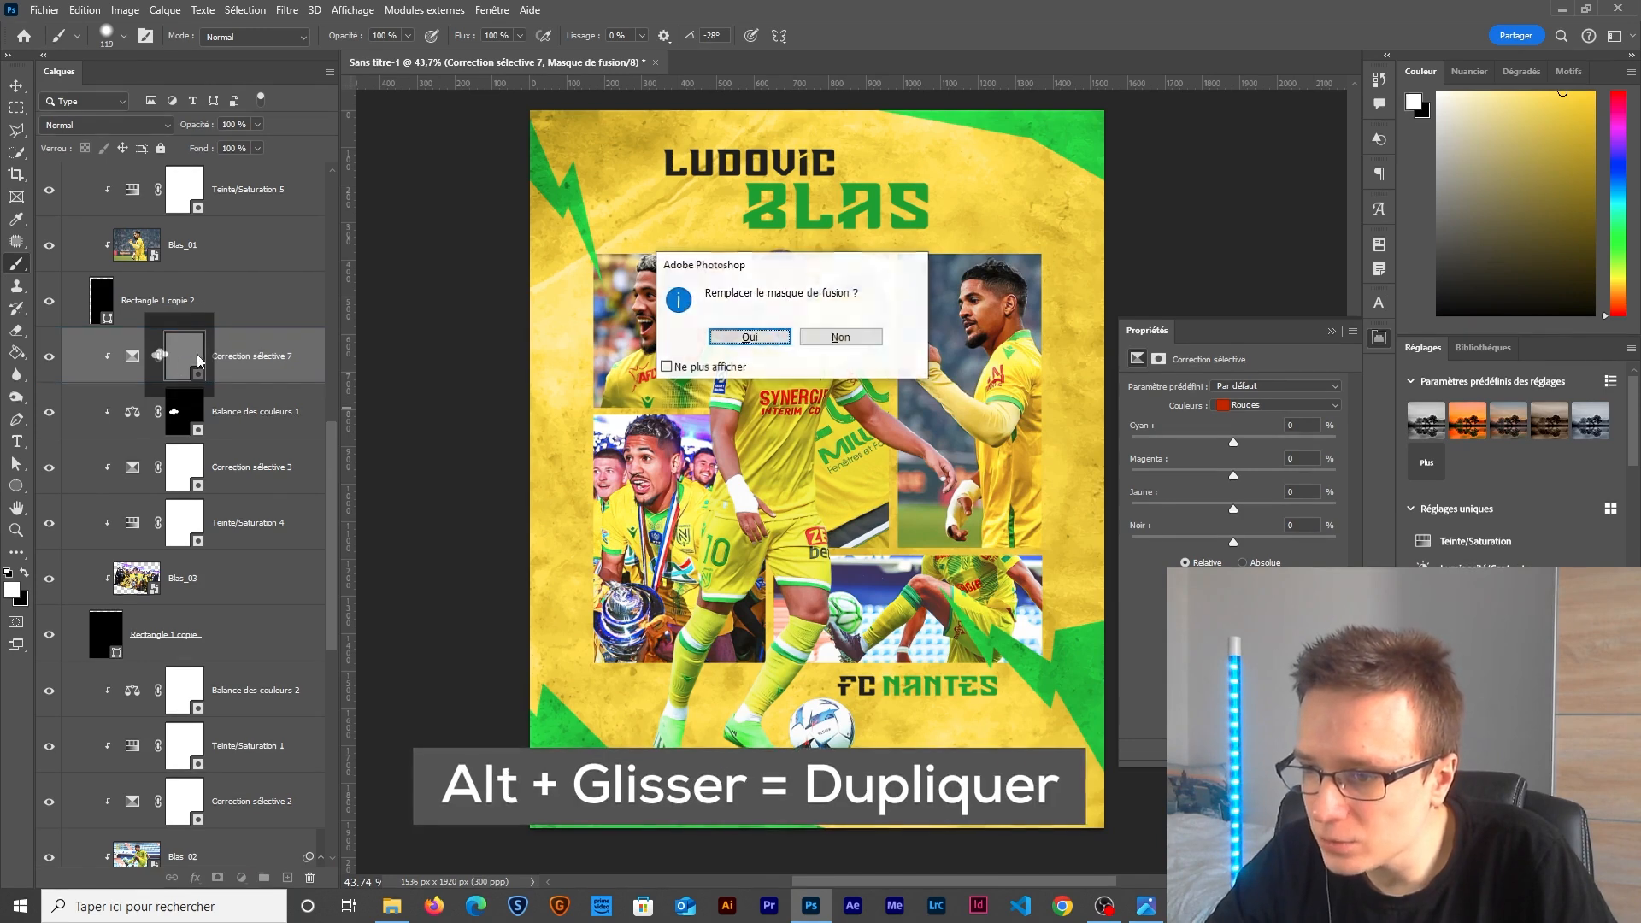
pyautogui.click(750, 336)
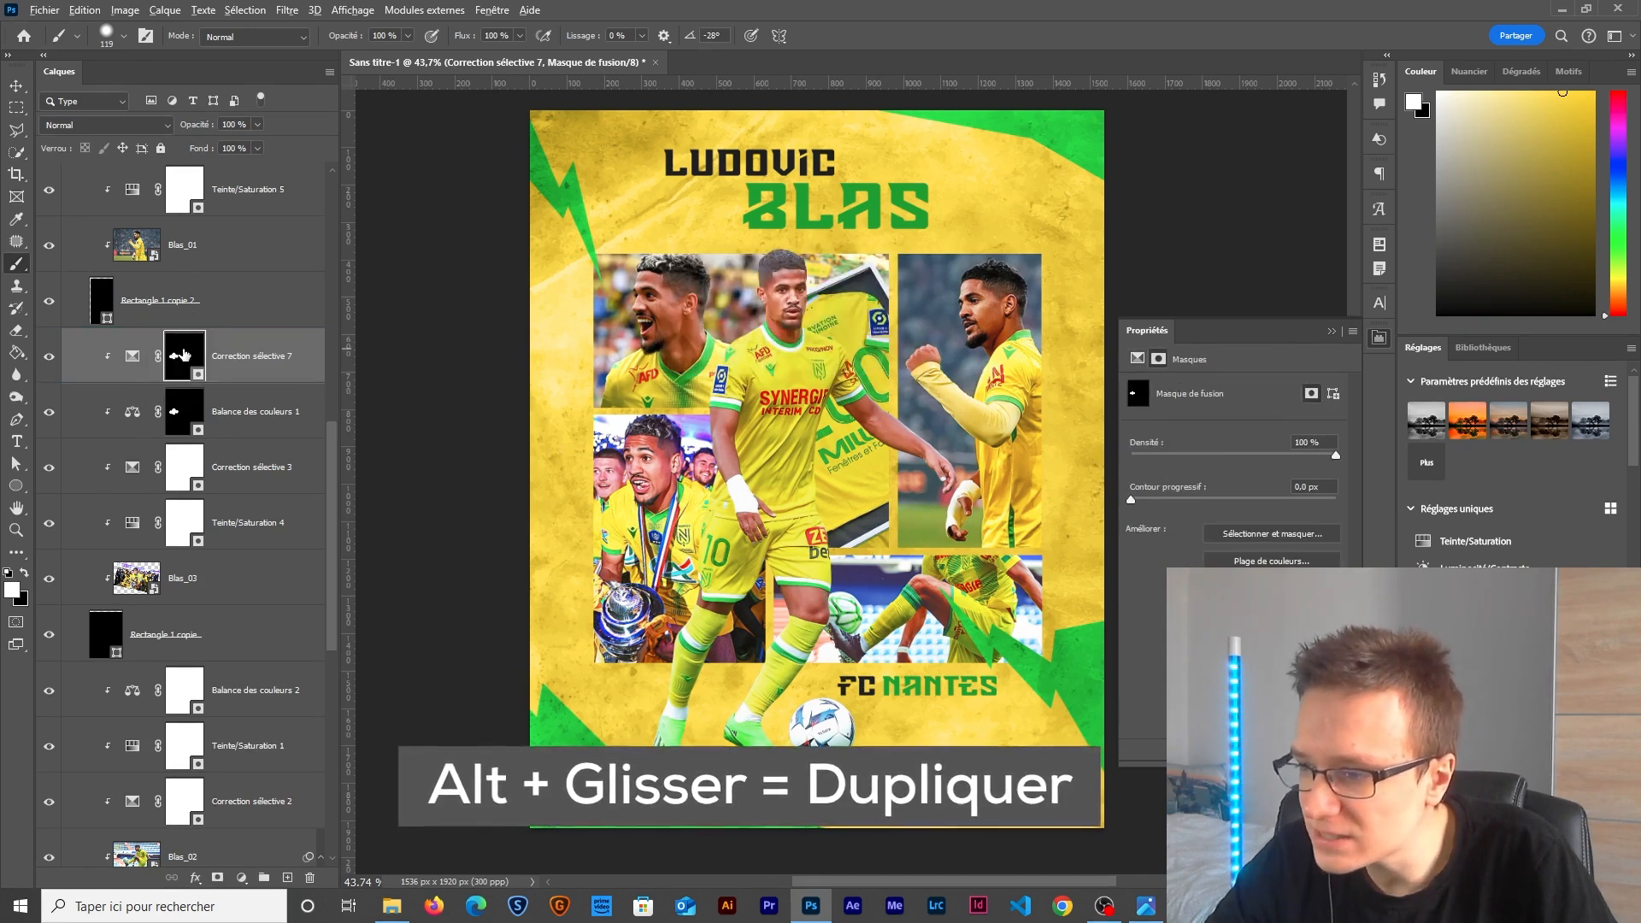
# Set the Rouges of Correction sélective 7 to Cyan +30, Magenta +15 and Jaune -4, and increase their Noir.
pyautogui.hotkey('alt', '\\')
pyautogui.click(133, 355)
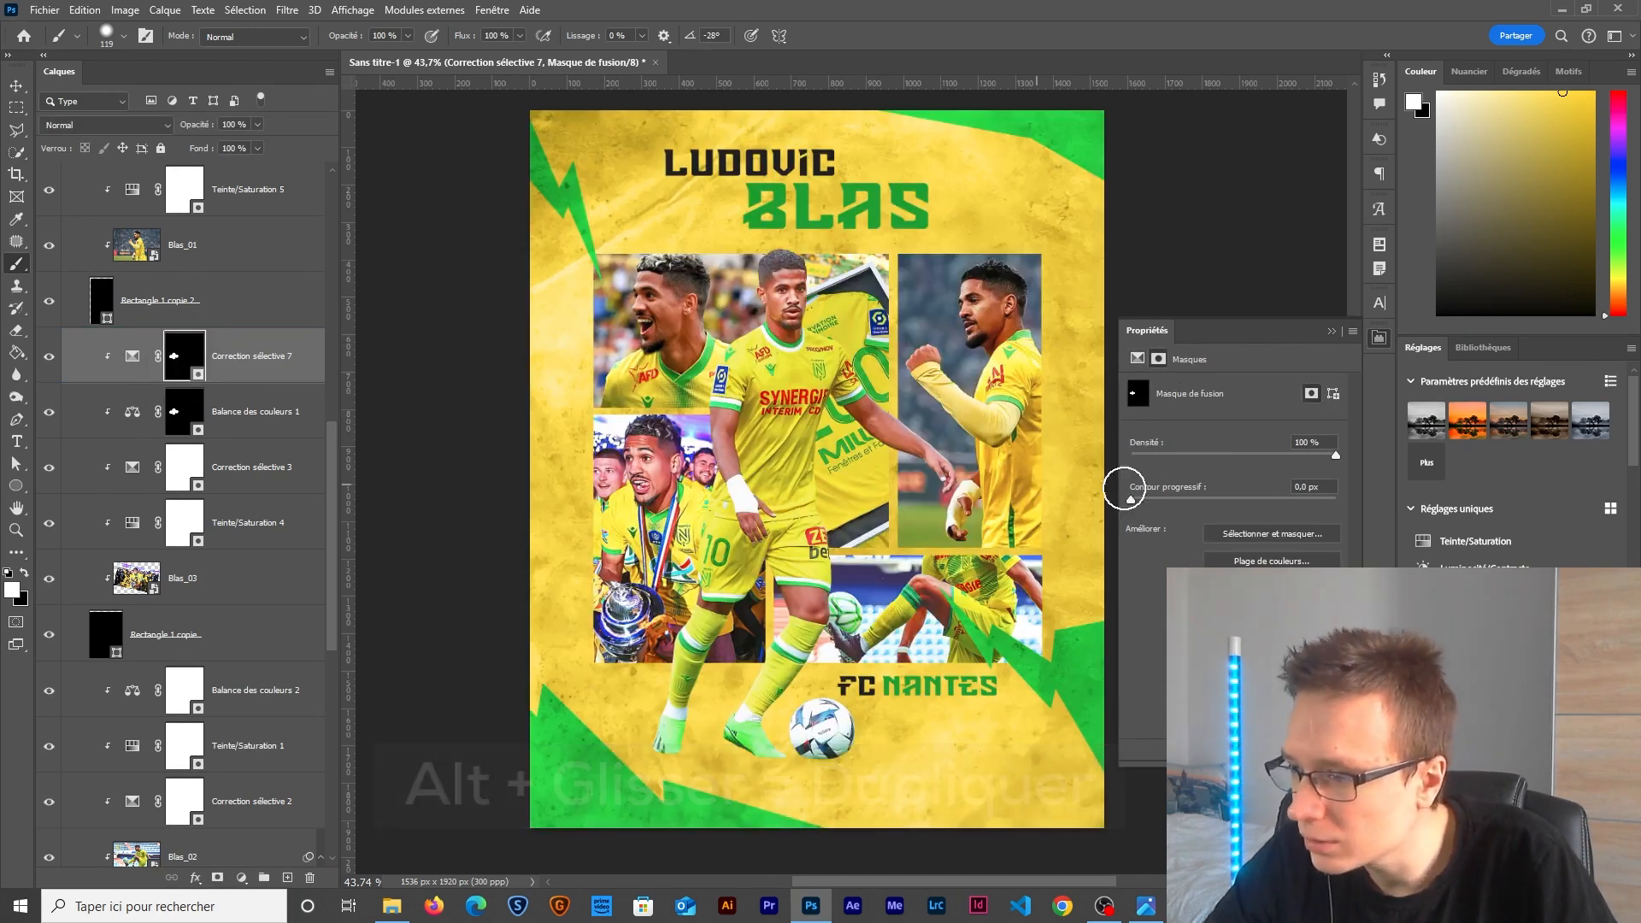
pyautogui.moveTo(1236, 443); pyautogui.dragTo(1232, 444)
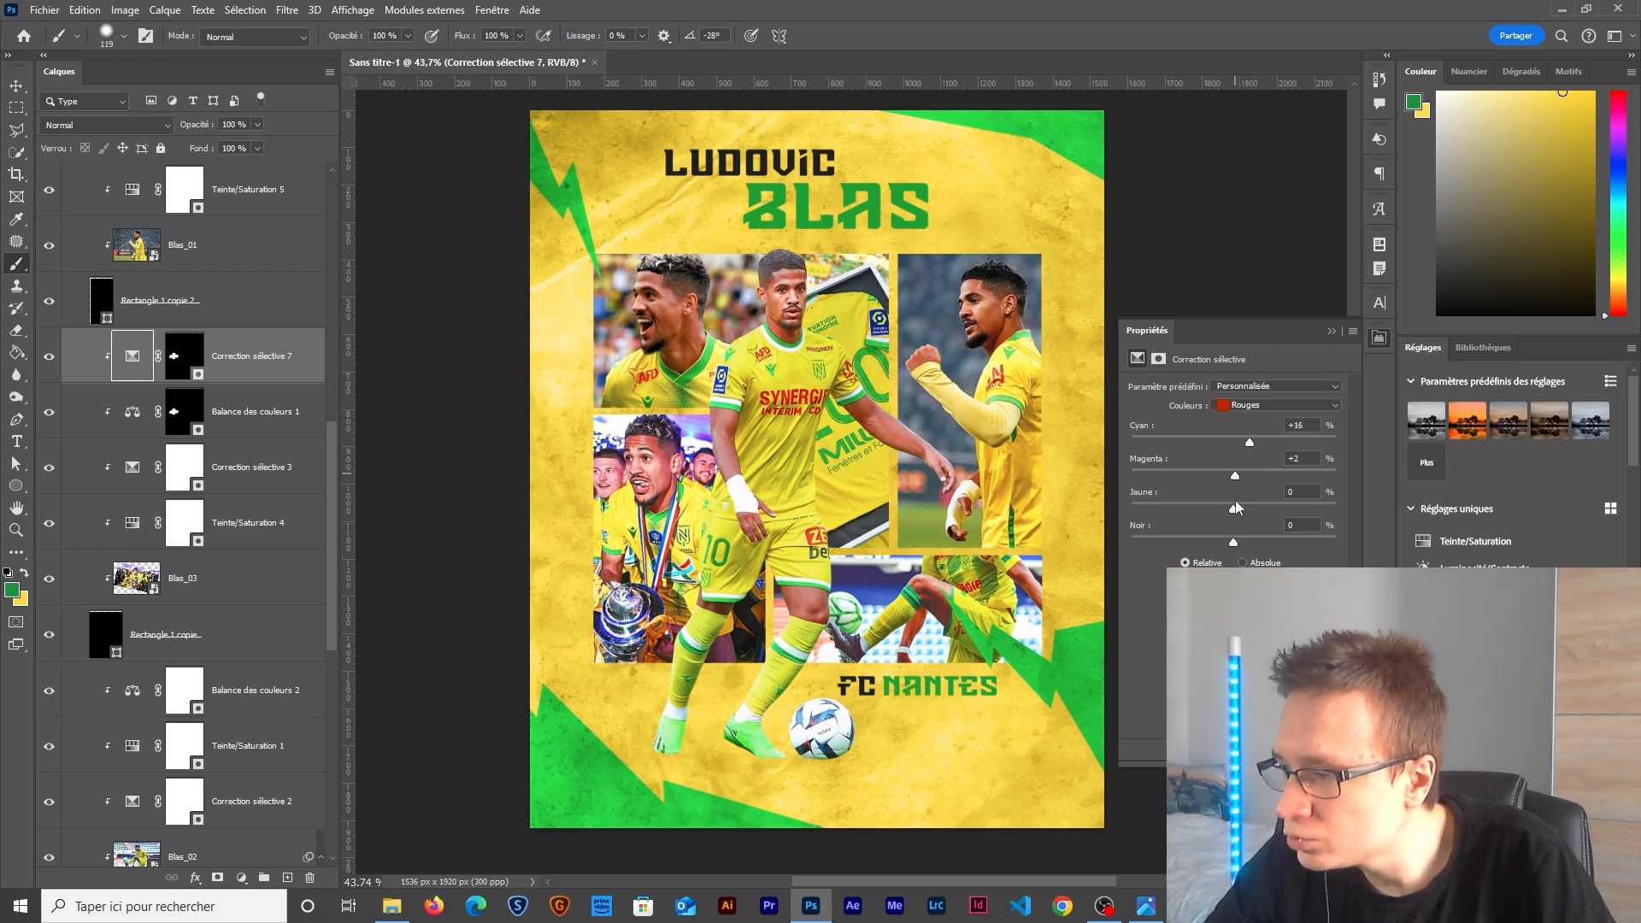
pyautogui.moveTo(1234, 507); pyautogui.dragTo(1214, 510)
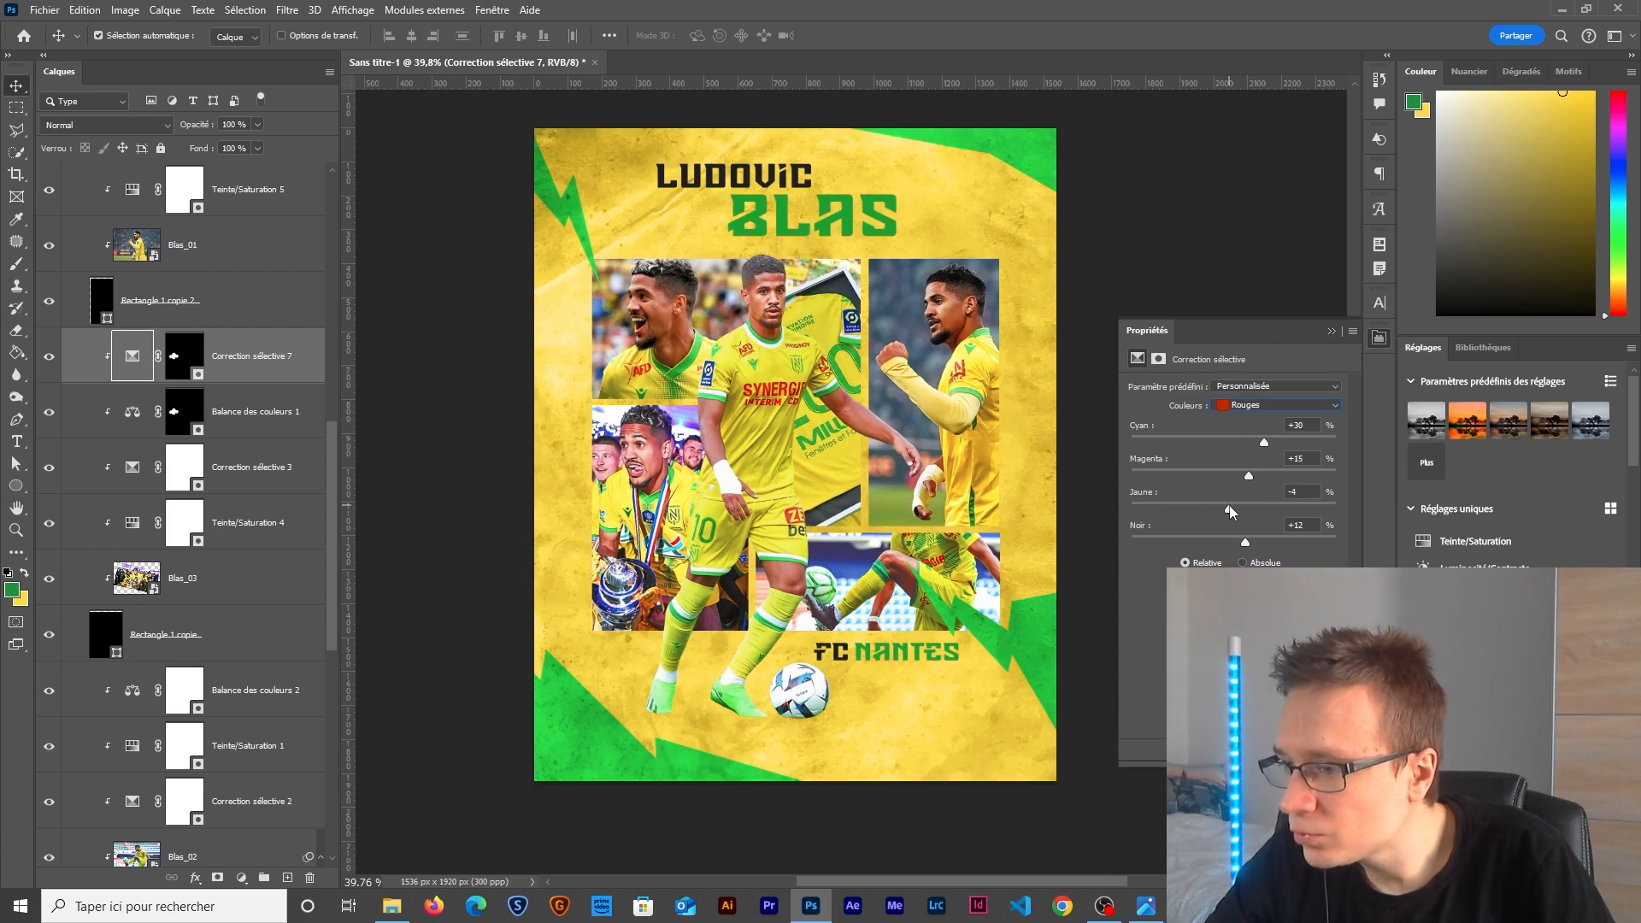
pyautogui.moveTo(1261, 541); pyautogui.dragTo(1259, 542)
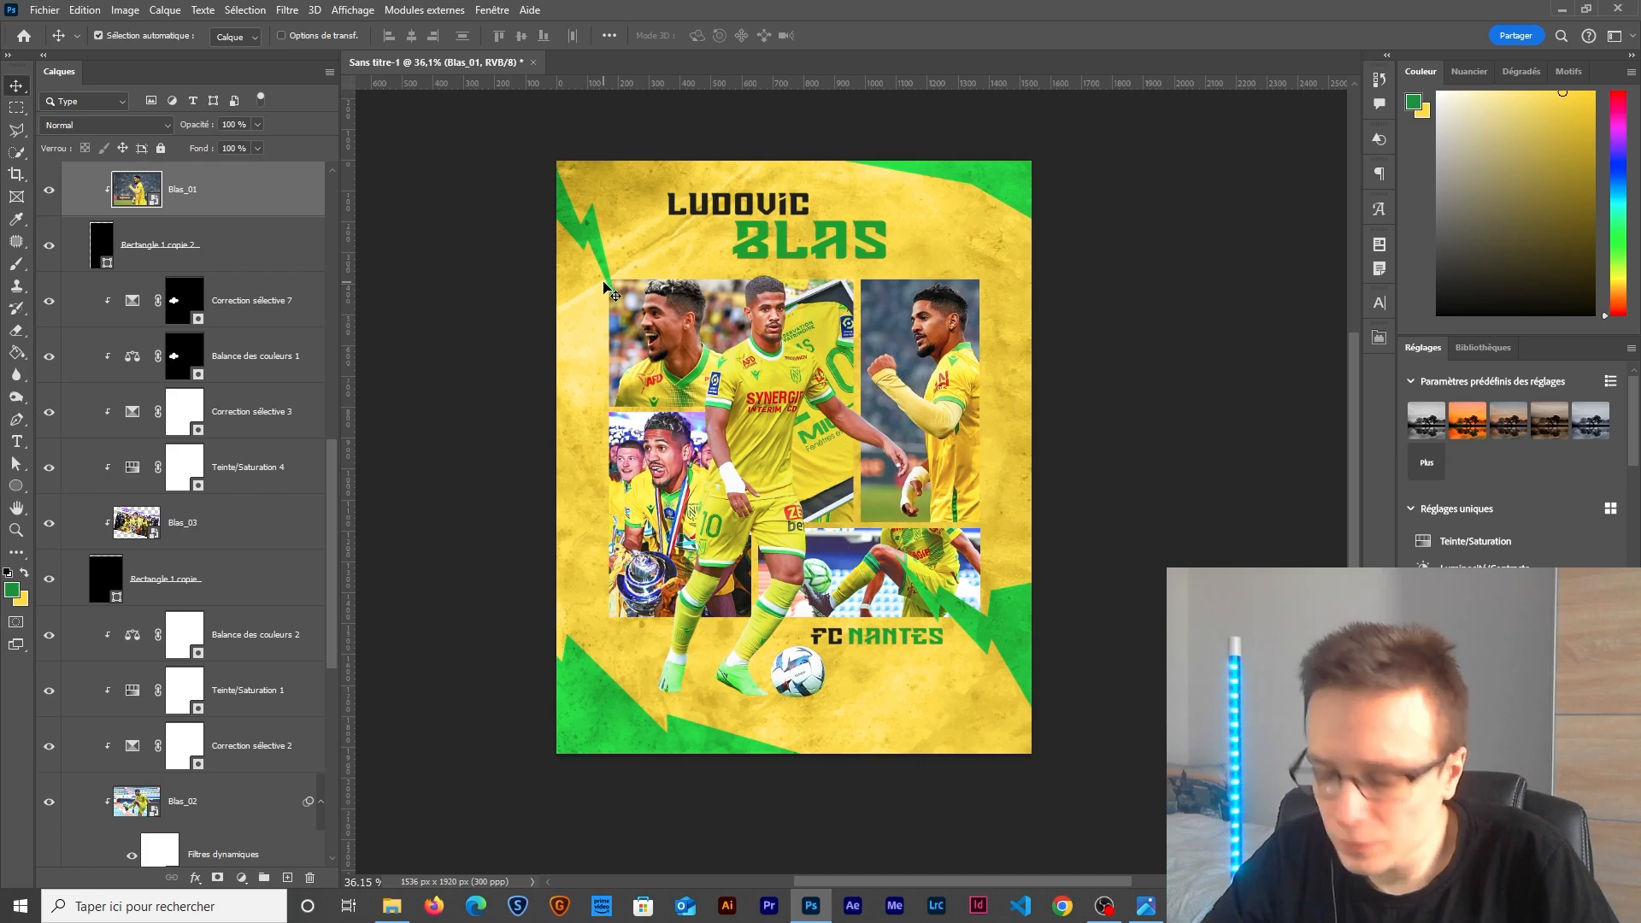
# Enlarge the Blas_01 photo to about 31.1 % inside its tall frame beside the central cutout.
pyautogui.hotkey('ctrl', 't')
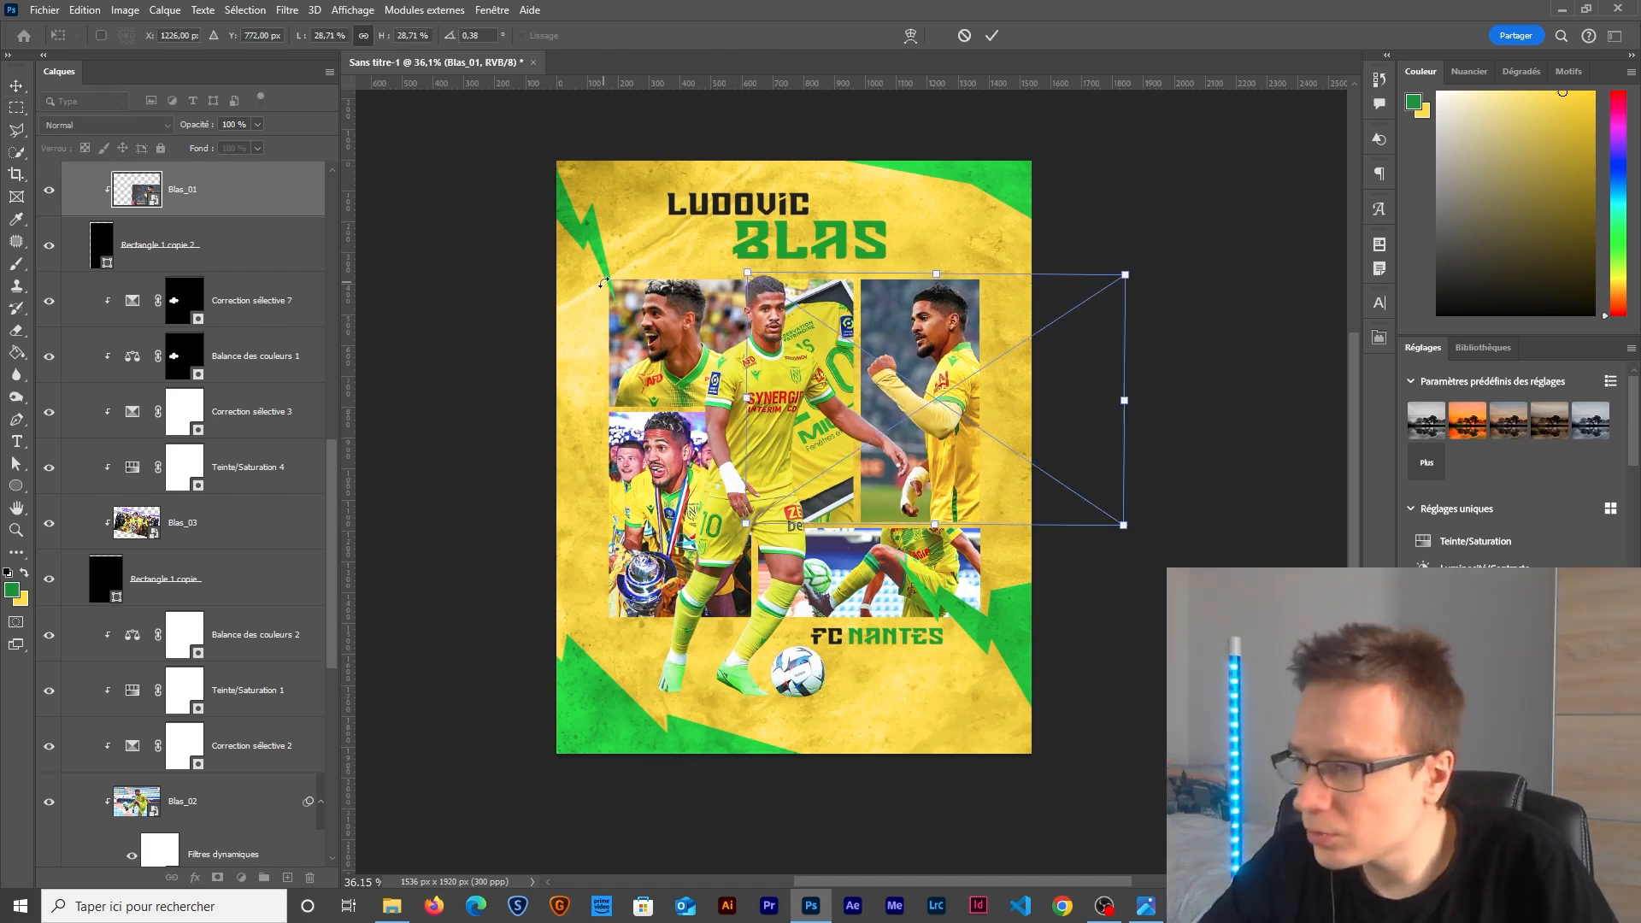
pyautogui.moveTo(750, 530); pyautogui.dragTo(740, 547)
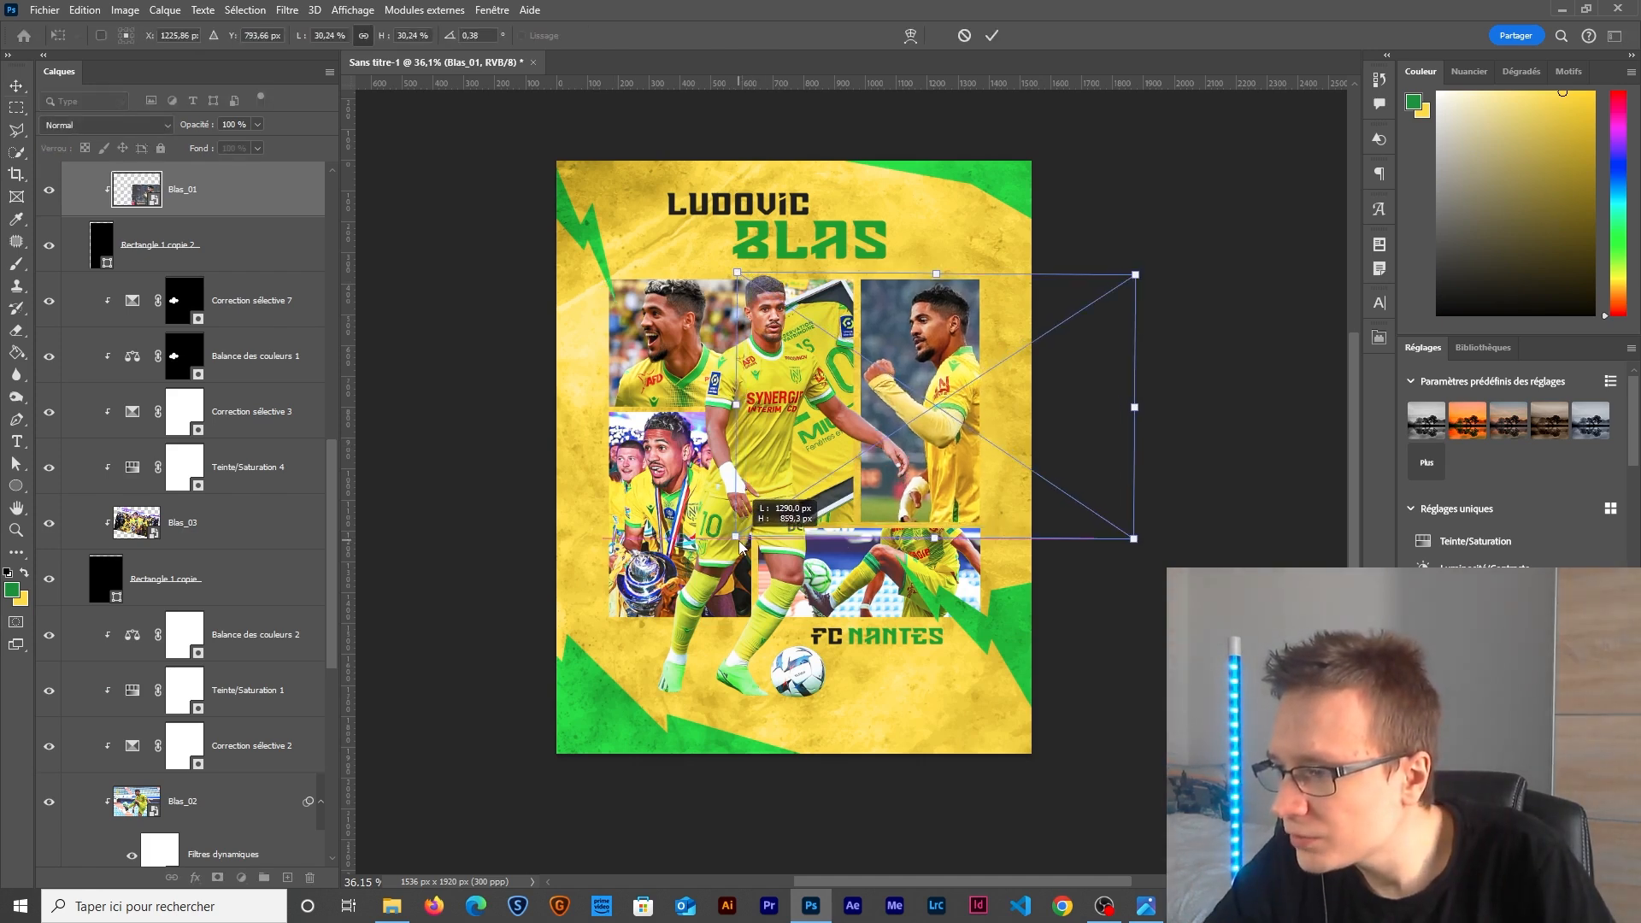
pyautogui.moveTo(935, 539); pyautogui.dragTo(936, 548)
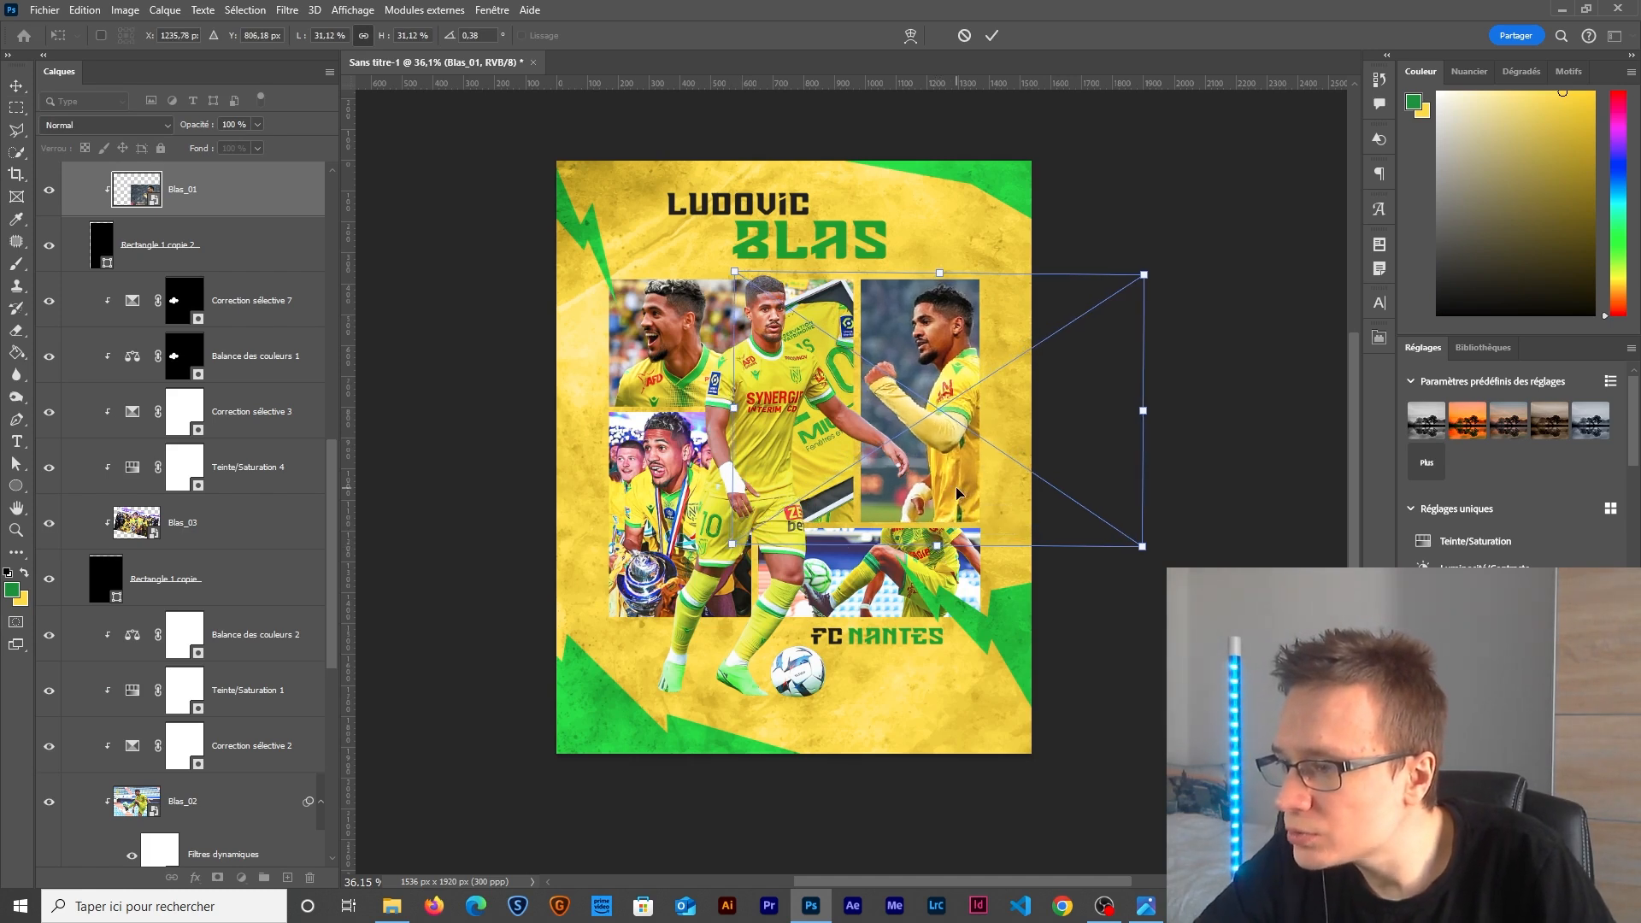
pyautogui.press('Return')
# Compare the current poster with the LudoBlas reference by repeatedly isolating that layer and restoring the others.
pyautogui.scroll(-5, 55, 822)
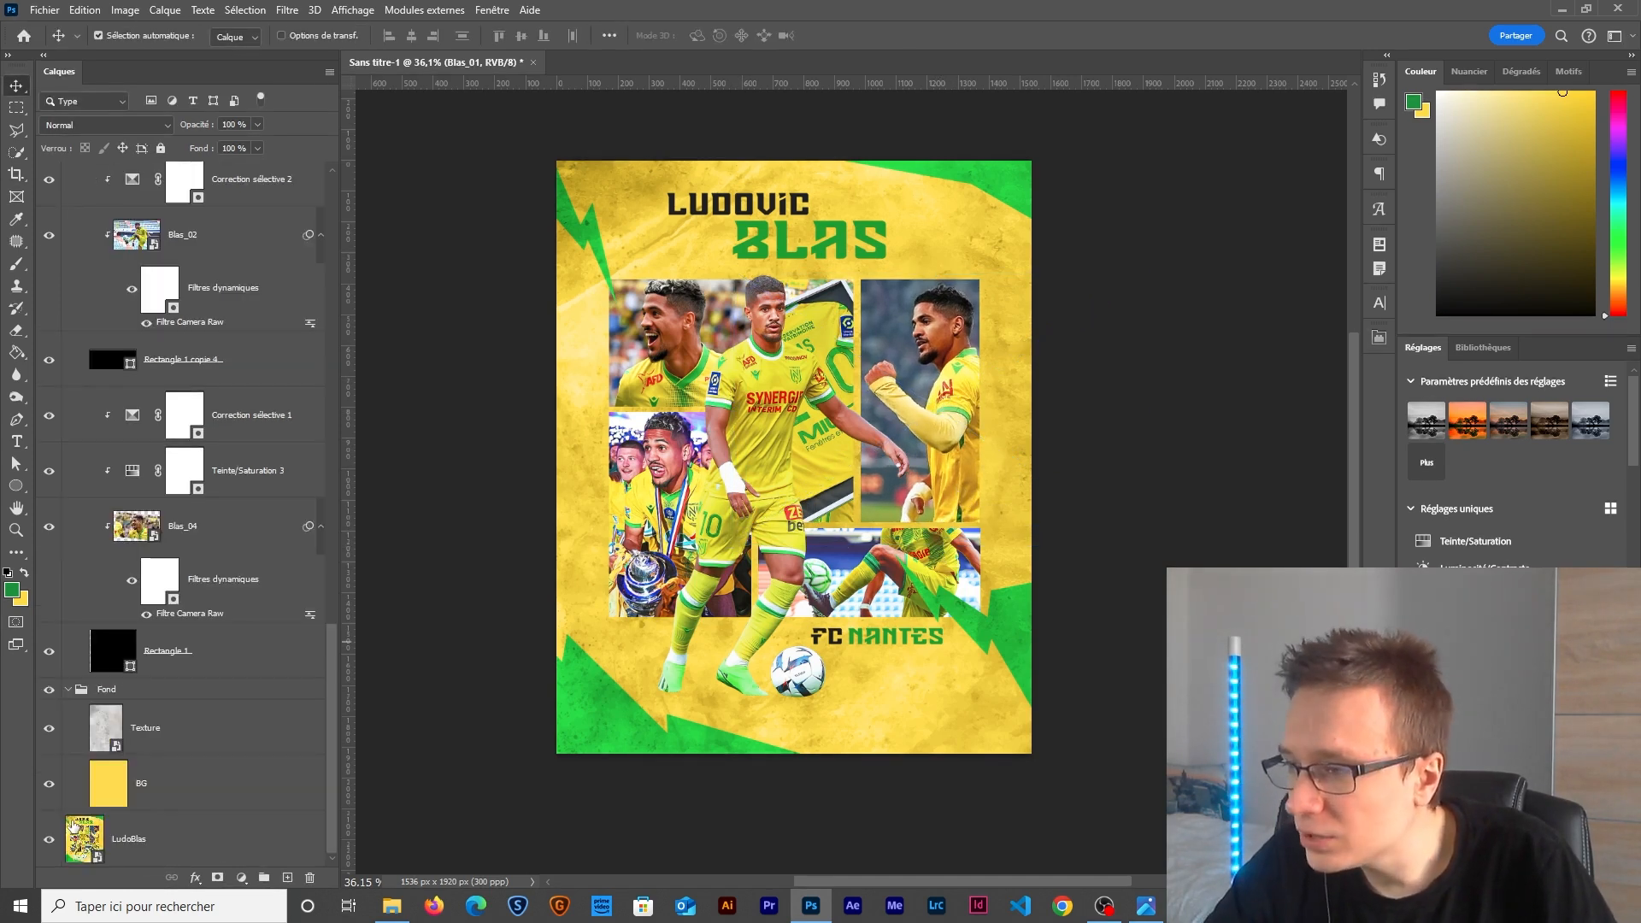
pyautogui.keyDown('alt'); pyautogui.click(49, 839); pyautogui.keyUp('alt')
pyautogui.keyDown('alt'); pyautogui.click(49, 840); pyautogui.keyUp('alt')
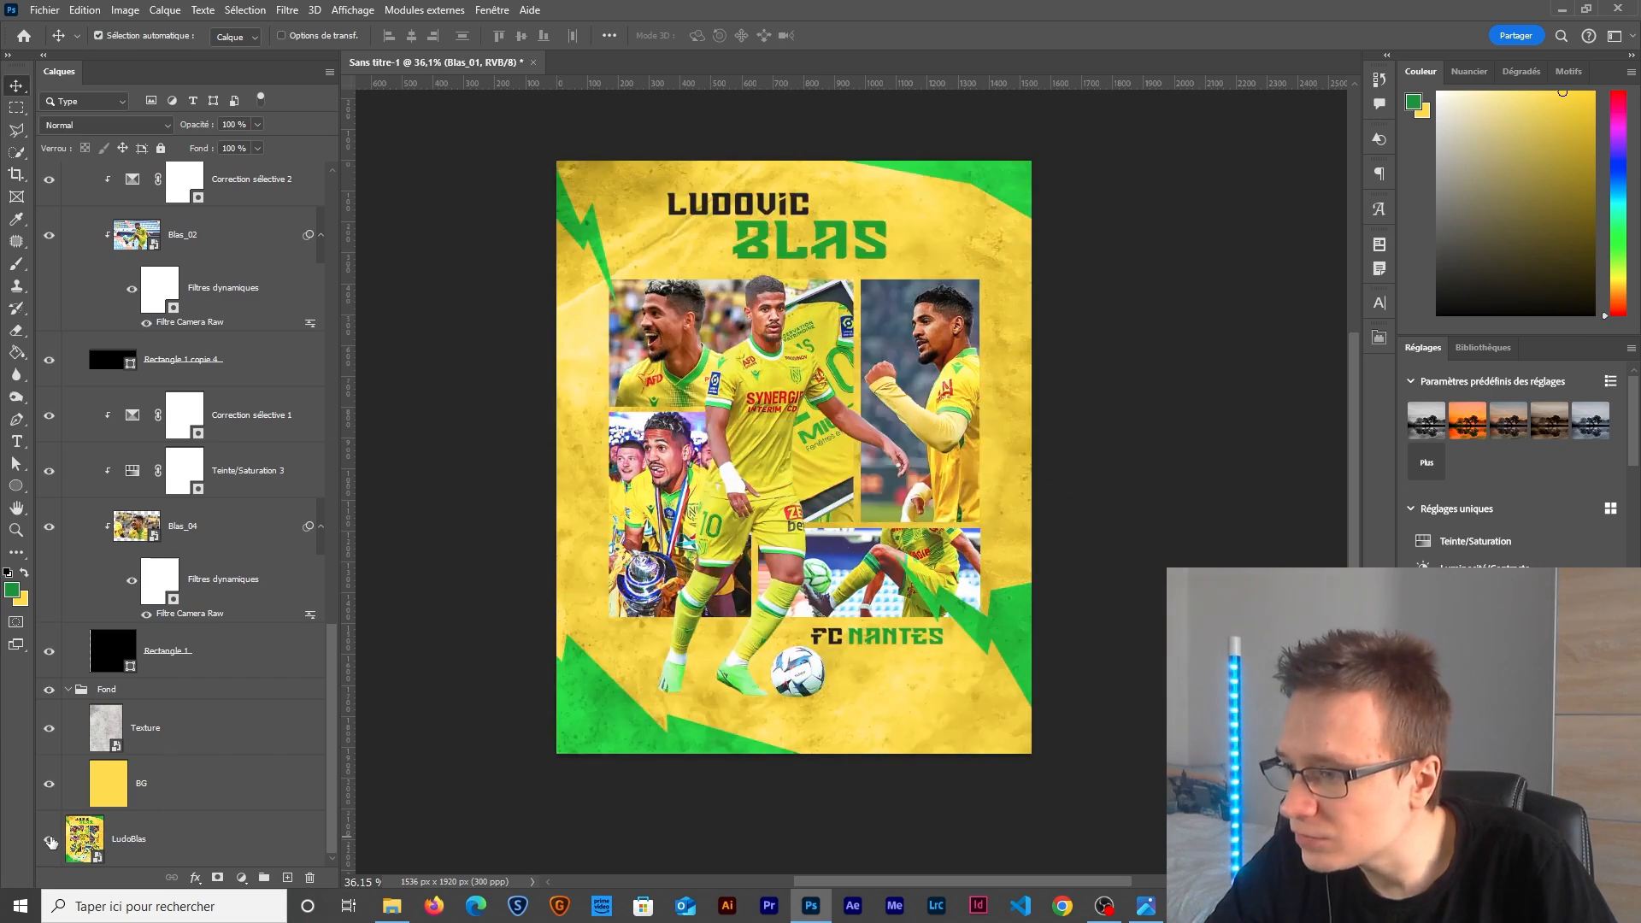
pyautogui.keyDown('alt'); pyautogui.click(49, 839); pyautogui.keyUp('alt')
pyautogui.keyDown('alt'); pyautogui.click(49, 839); pyautogui.keyUp('alt')
pyautogui.keyDown('alt'); pyautogui.click(48, 839); pyautogui.keyUp('alt')
pyautogui.keyDown('alt'); pyautogui.click(48, 839); pyautogui.keyUp('alt')
# Enlarge the ludovic title text to about 122.7 % and nudge it slightly right and up, to about X 659, Y 125 px.
pyautogui.scroll(3, 792, 262)
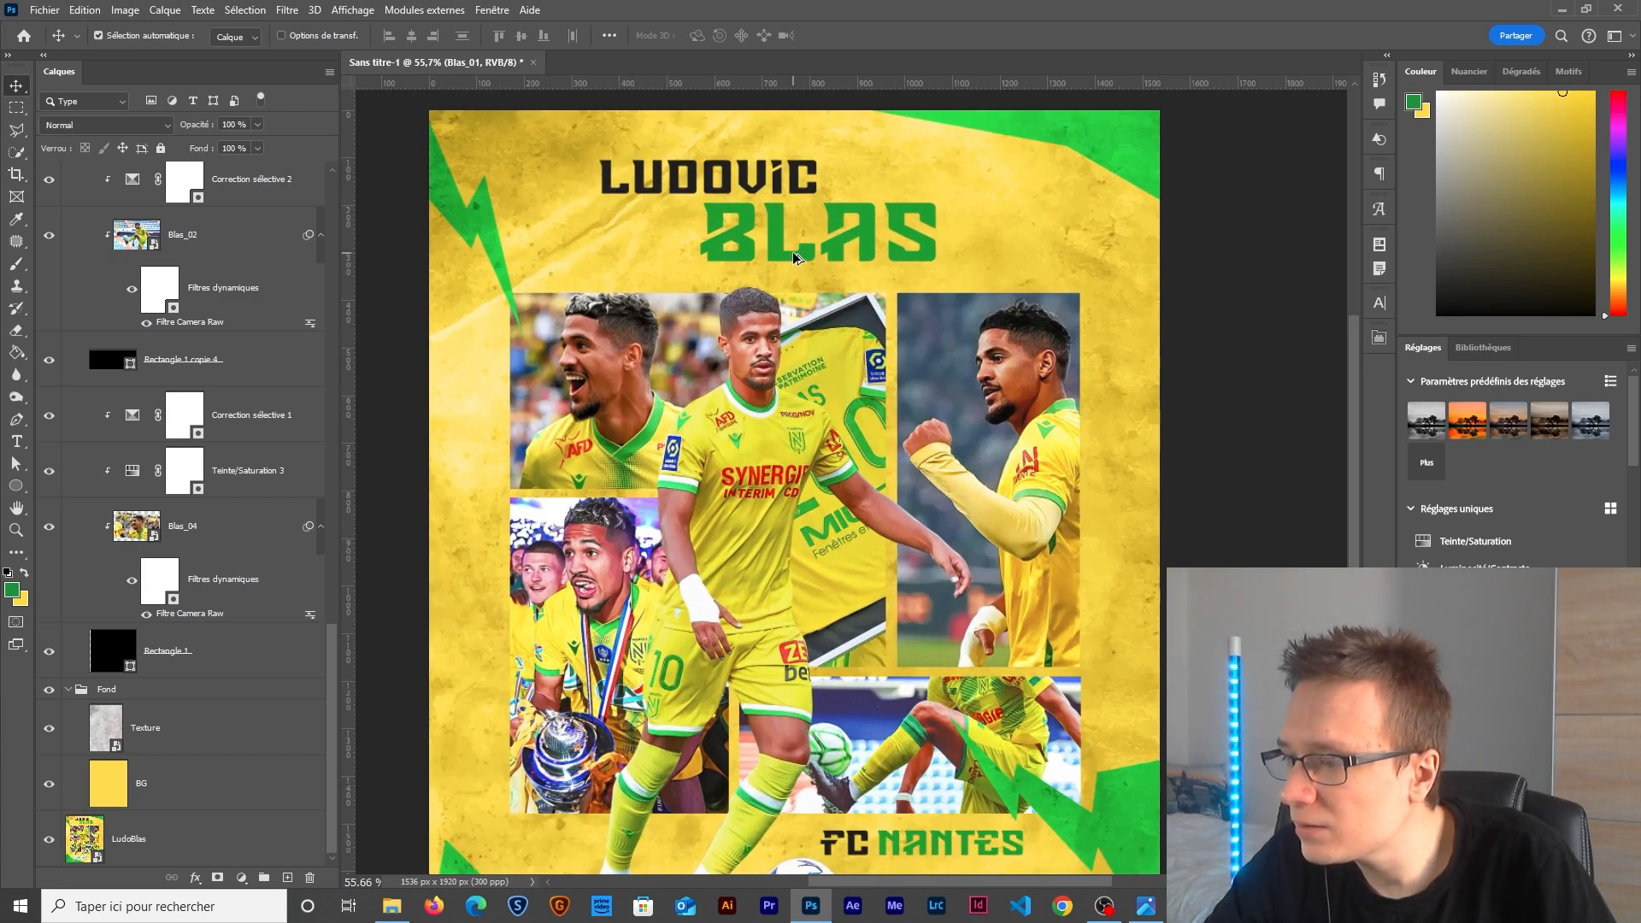
pyautogui.click(770, 188)
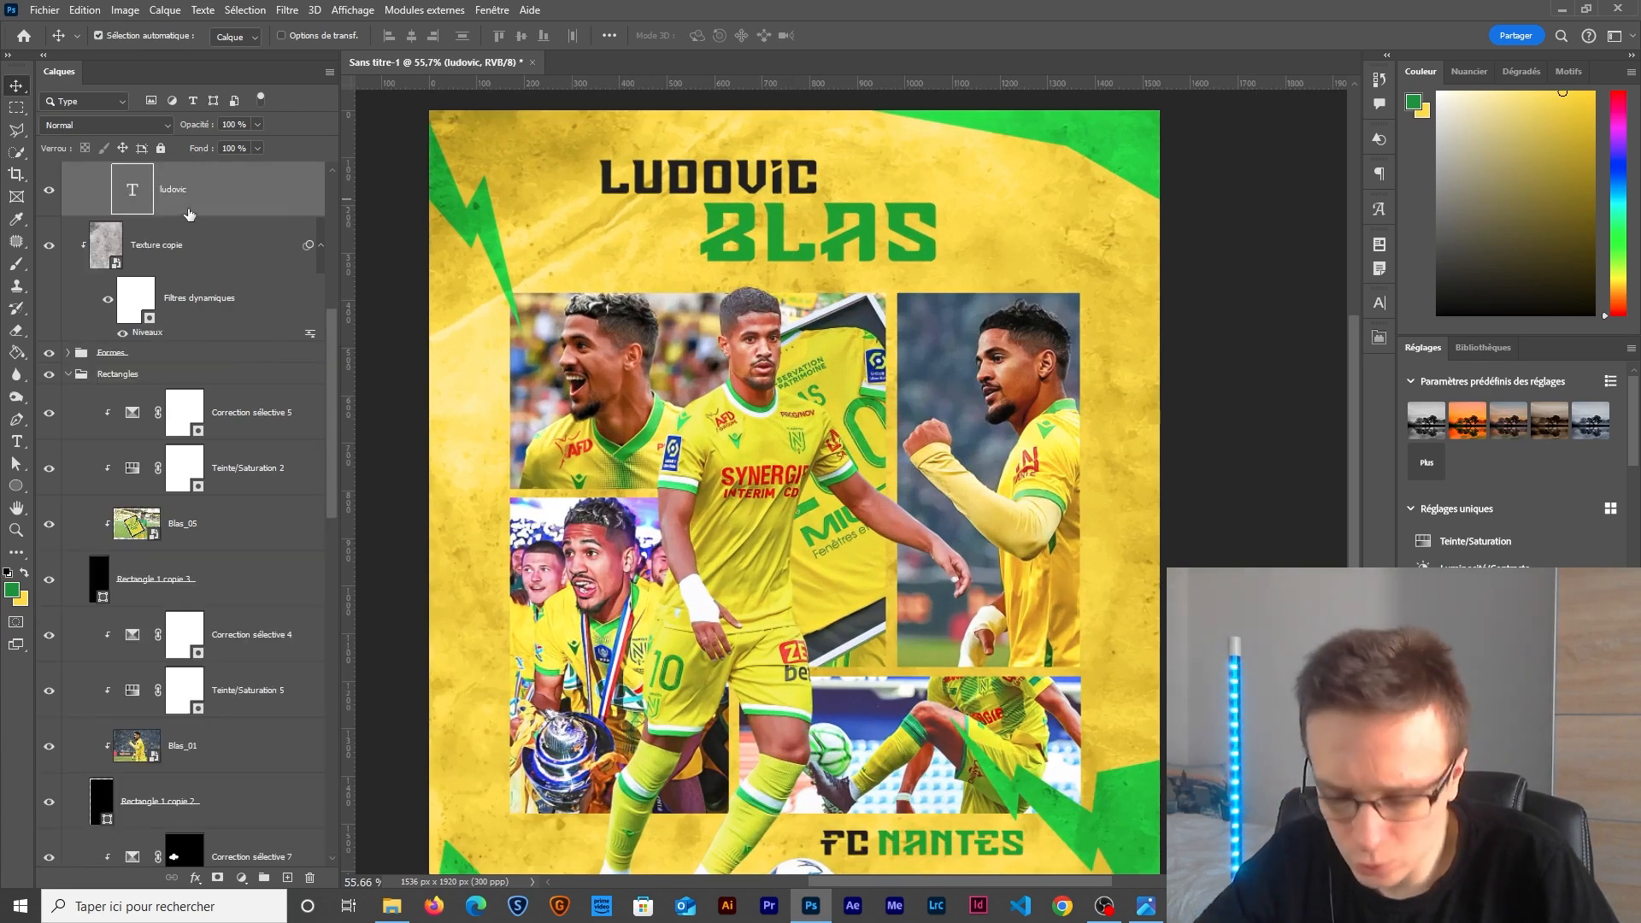
pyautogui.hotkey('ctrl', 't')
pyautogui.moveTo(825, 183); pyautogui.dragTo(874, 173)
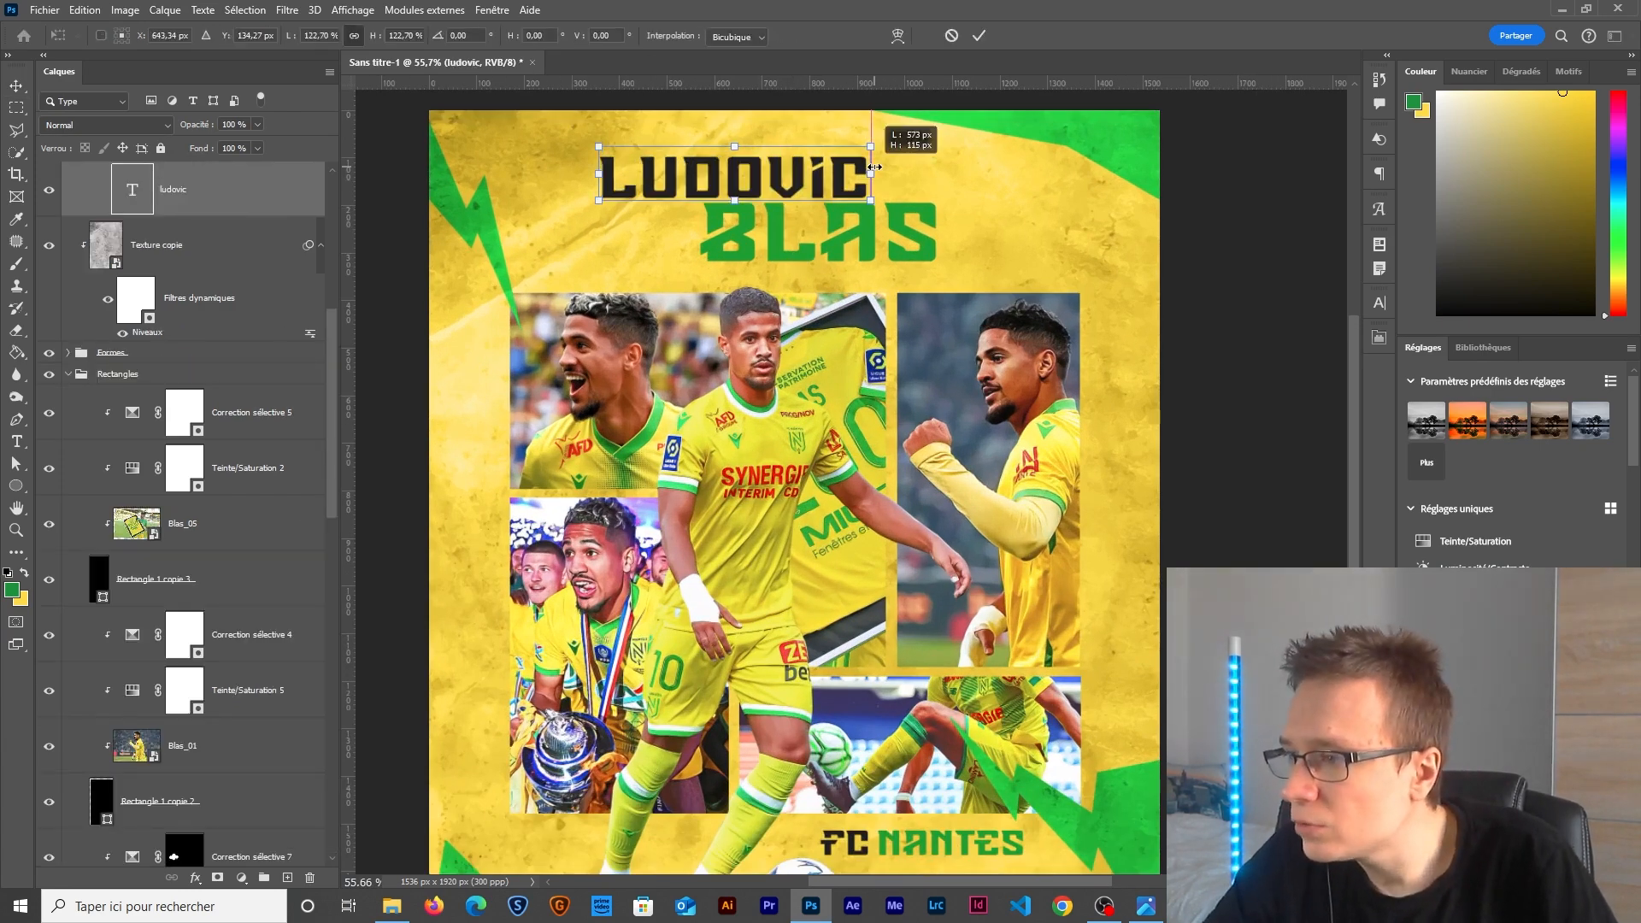
pyautogui.press('Right')
pyautogui.press('Right')
pyautogui.press('Right')
pyautogui.press('Right')
pyautogui.press('Right')
pyautogui.press('Right')
pyautogui.press('Right')
pyautogui.press('Right')
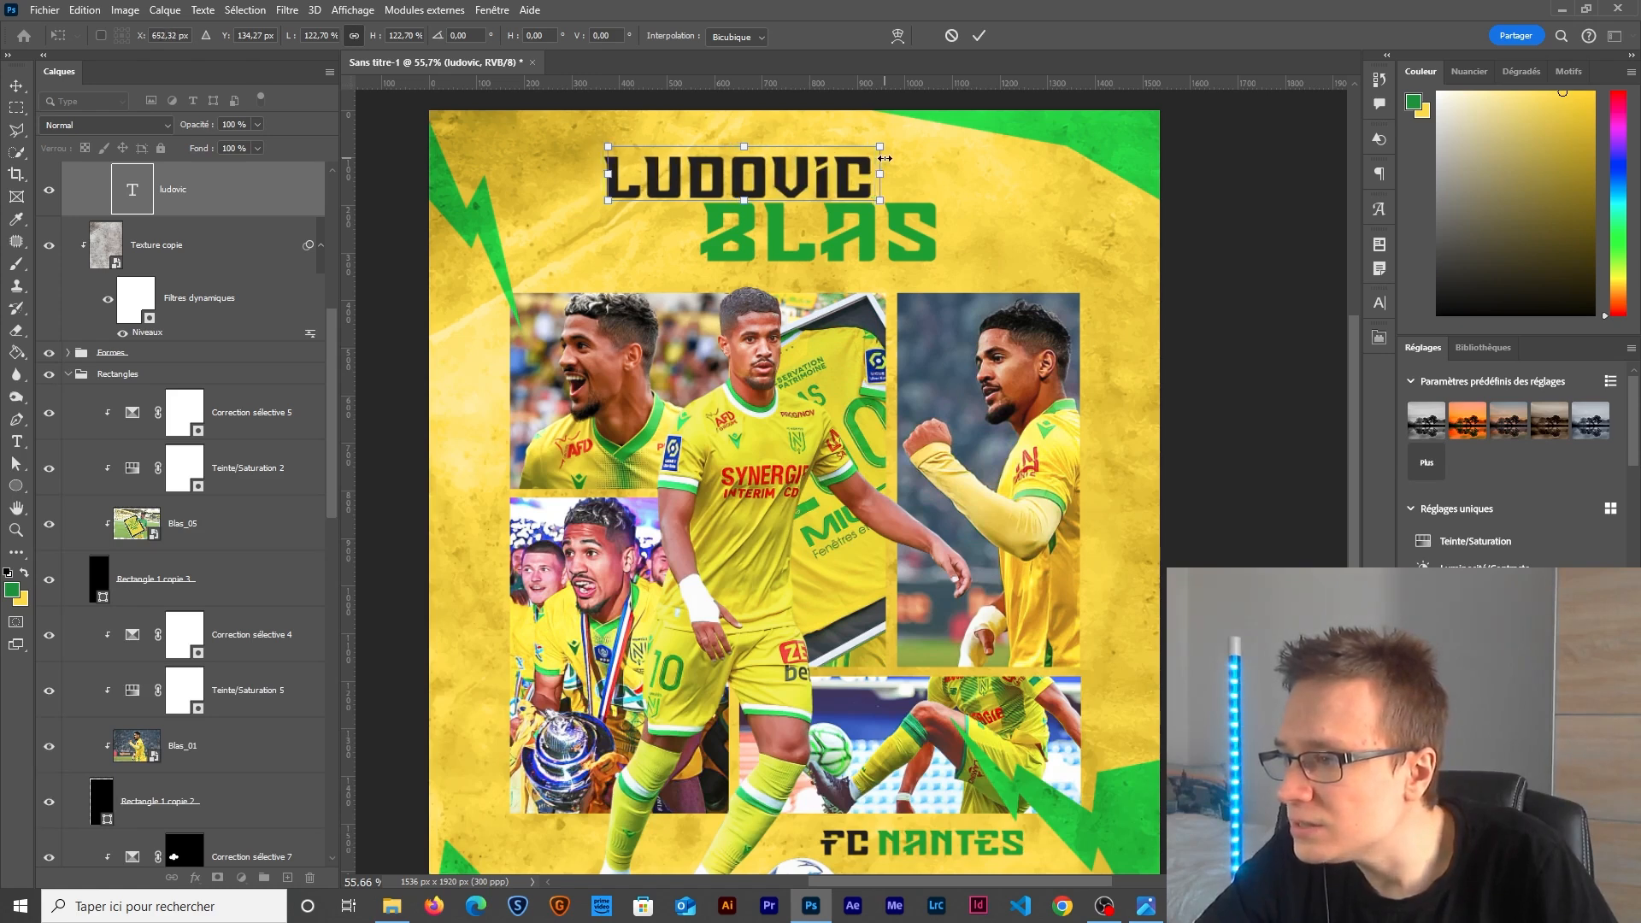
pyautogui.press('Up')
pyautogui.press('Return')
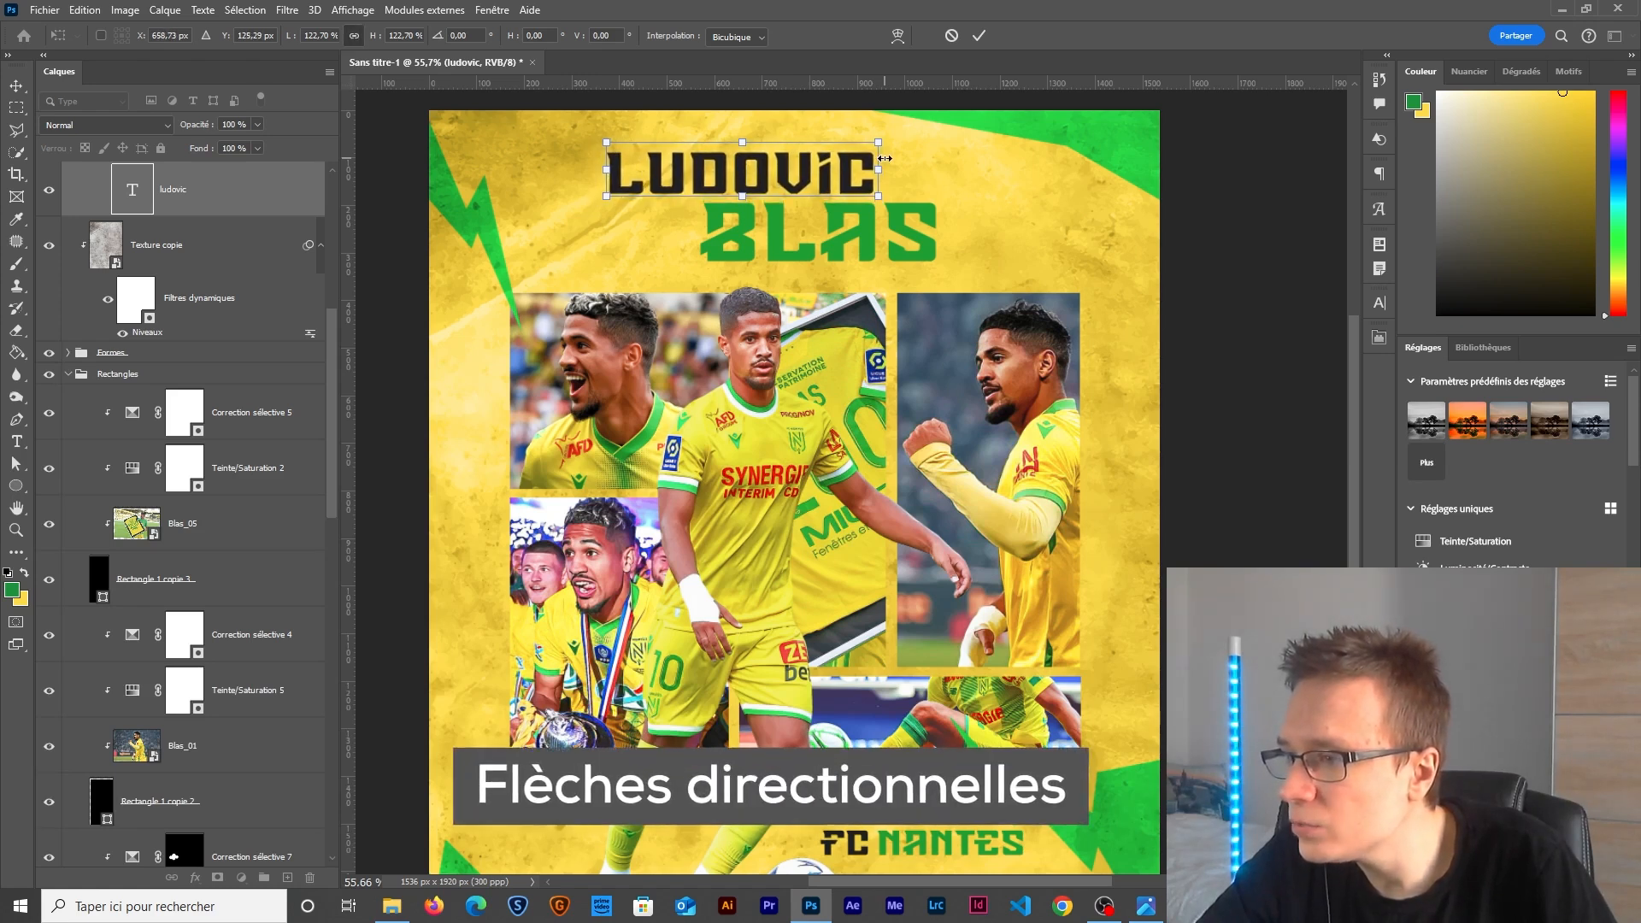
# Shift the Nom title group slightly to the right, to about X 726 px.
pyautogui.scroll(-3, 779, 459)
pyautogui.scroll(1, 779, 458)
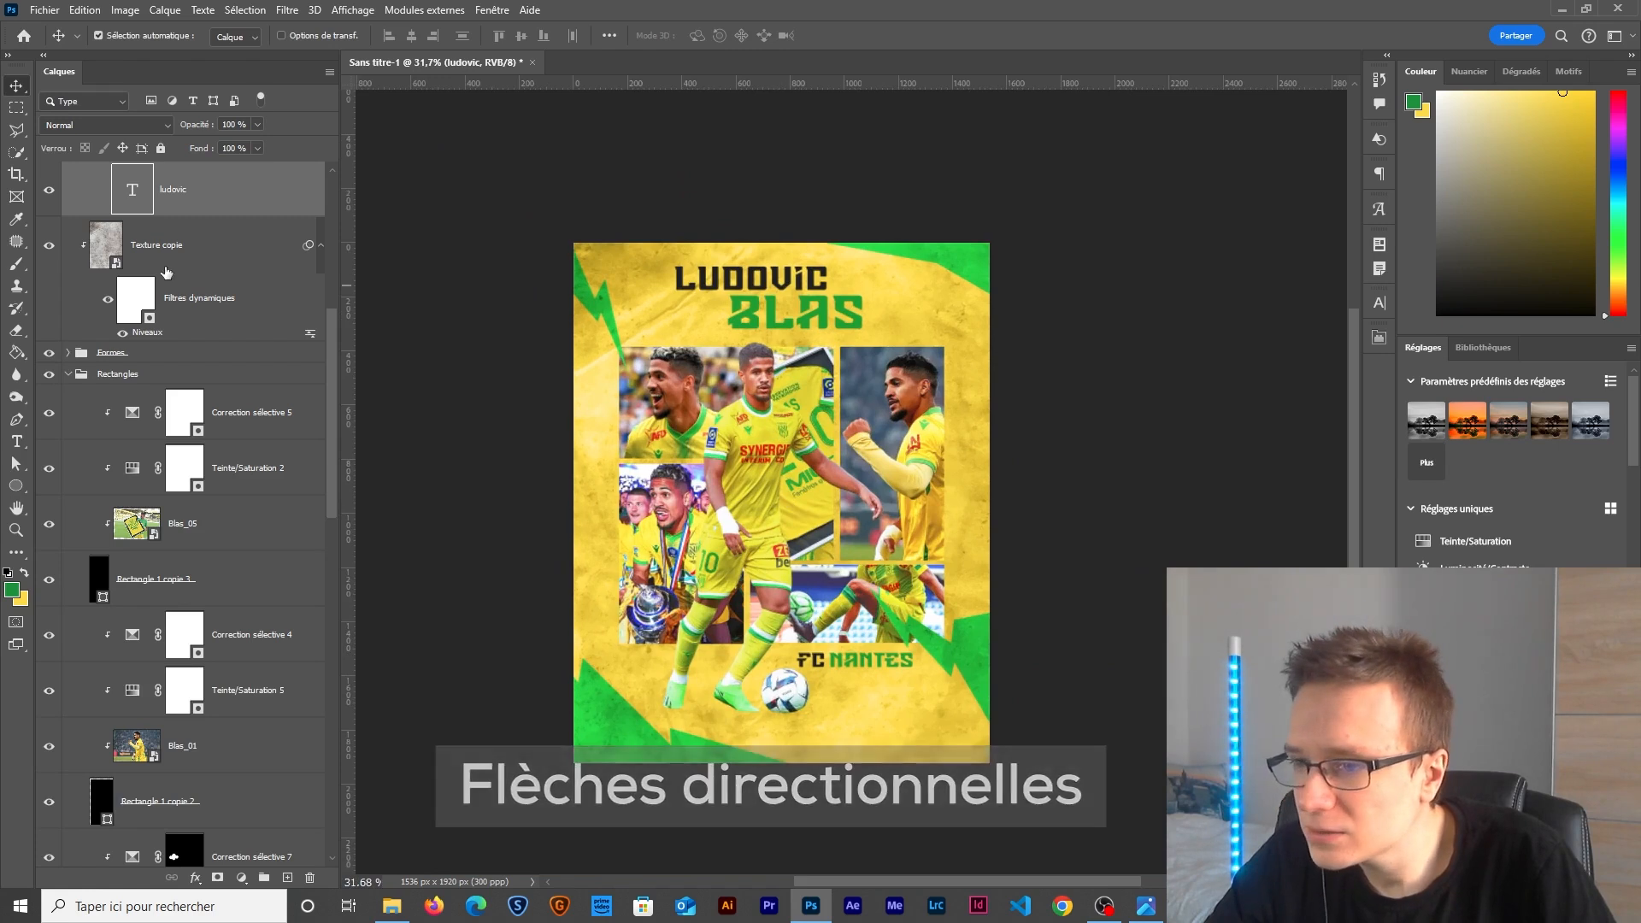
pyautogui.scroll(3, 161, 323)
pyautogui.click(147, 374)
pyautogui.hotkey('ctrl', 't')
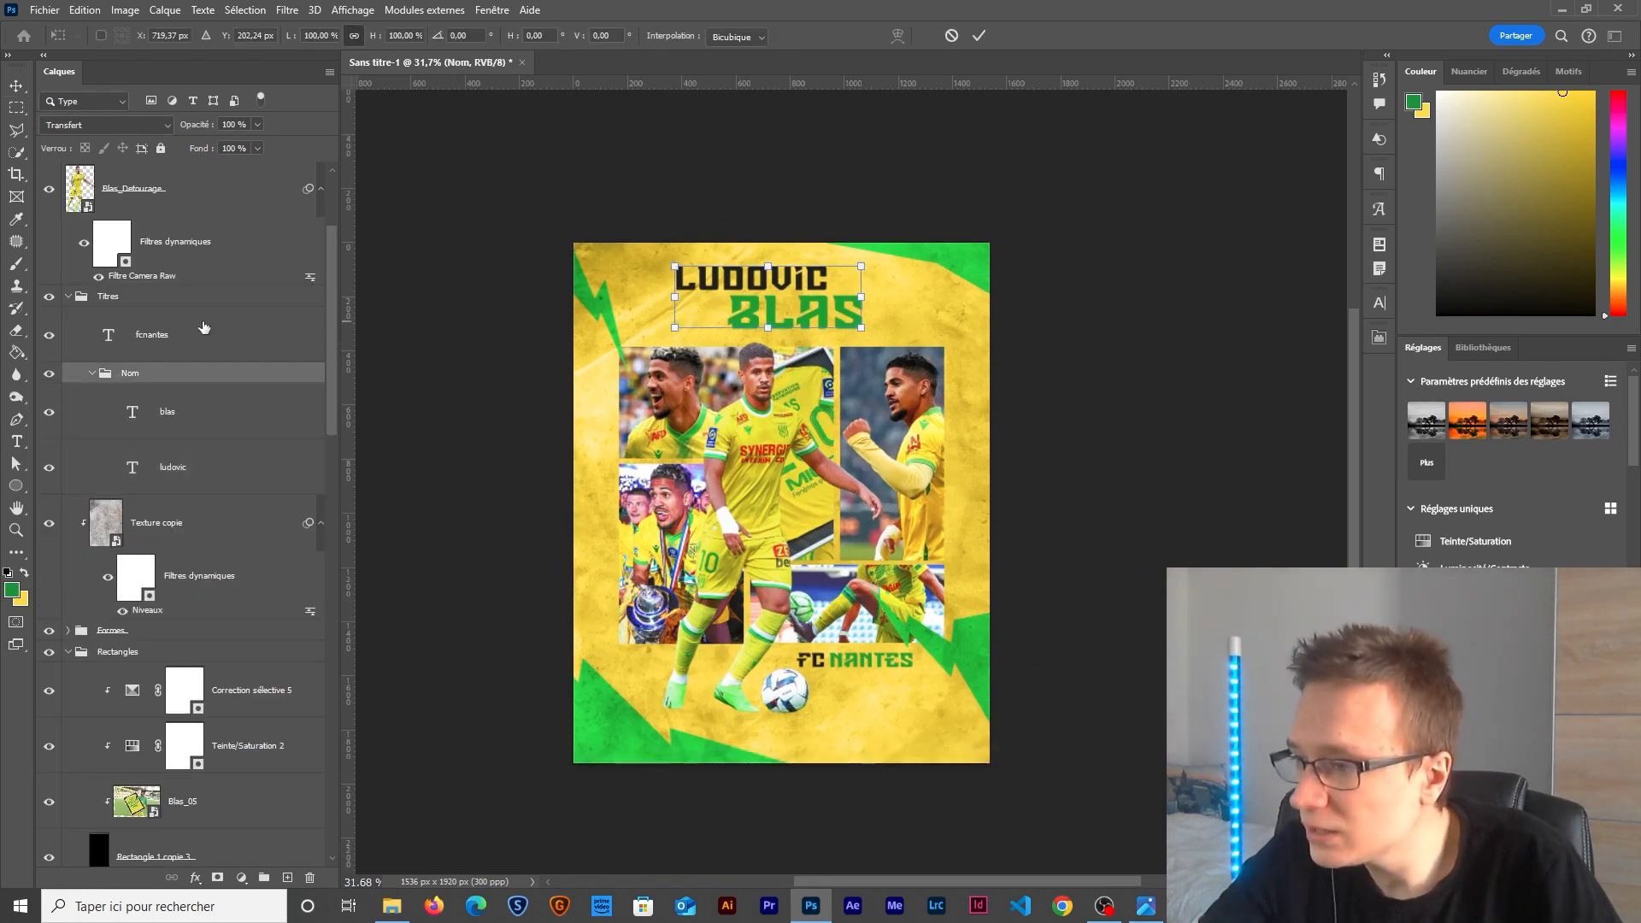
pyautogui.press('Return')
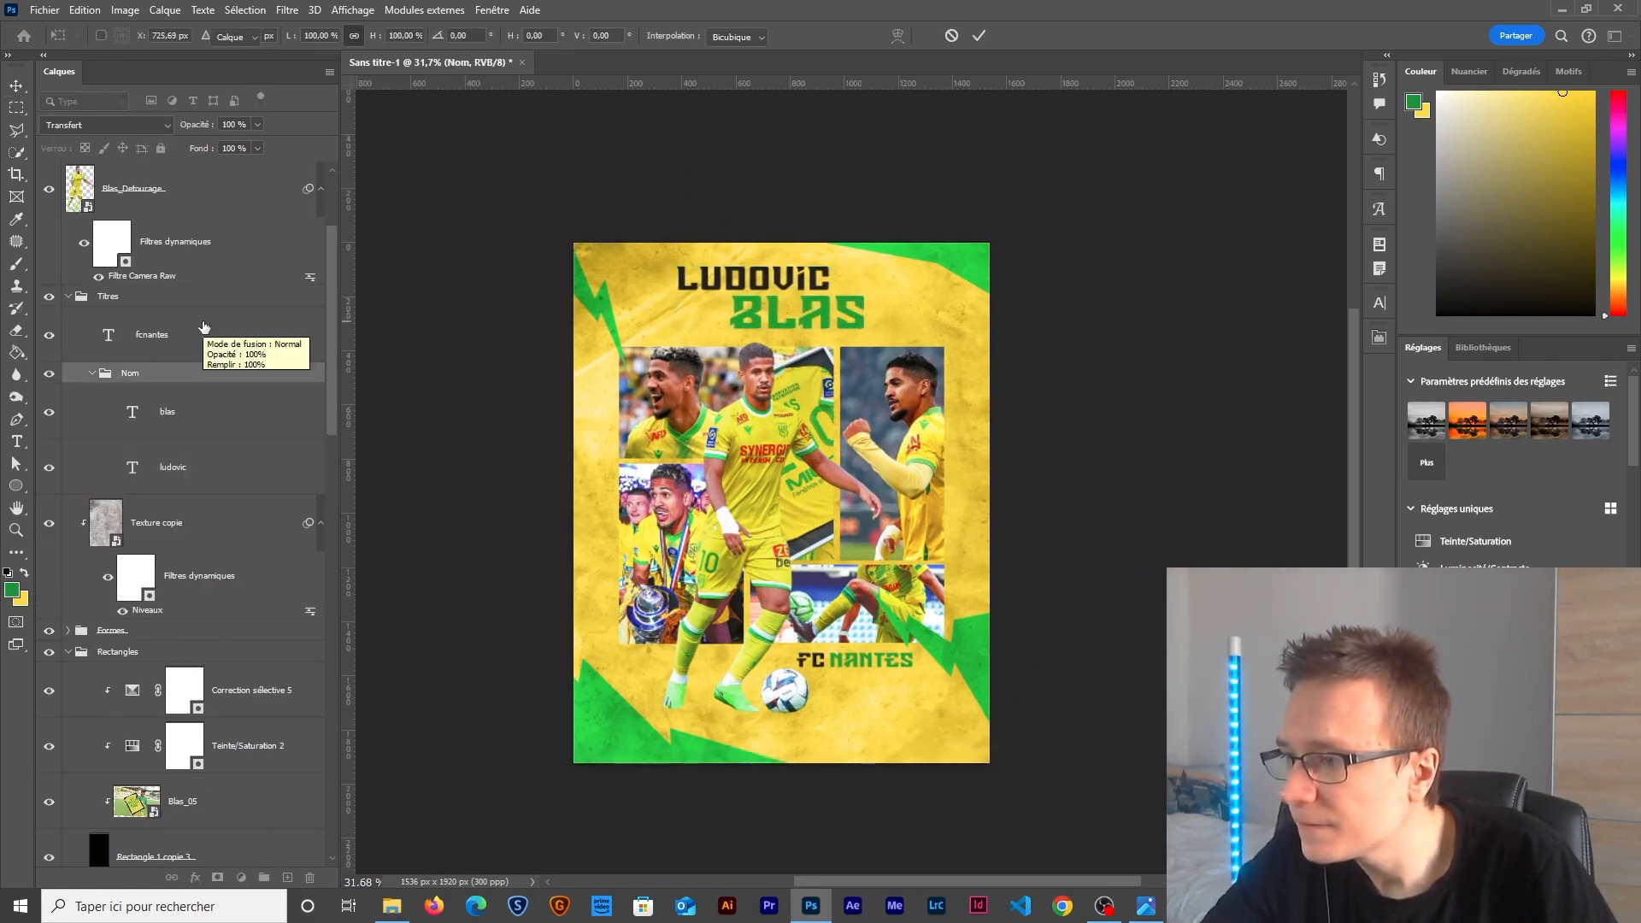
# Examine the lower part of the poster around the player's feet and the ball.
pyautogui.scroll(3, 731, 588)
pyautogui.scroll(-2, 731, 588)
pyautogui.scroll(1, 693, 606)
pyautogui.scroll(-1, 694, 606)
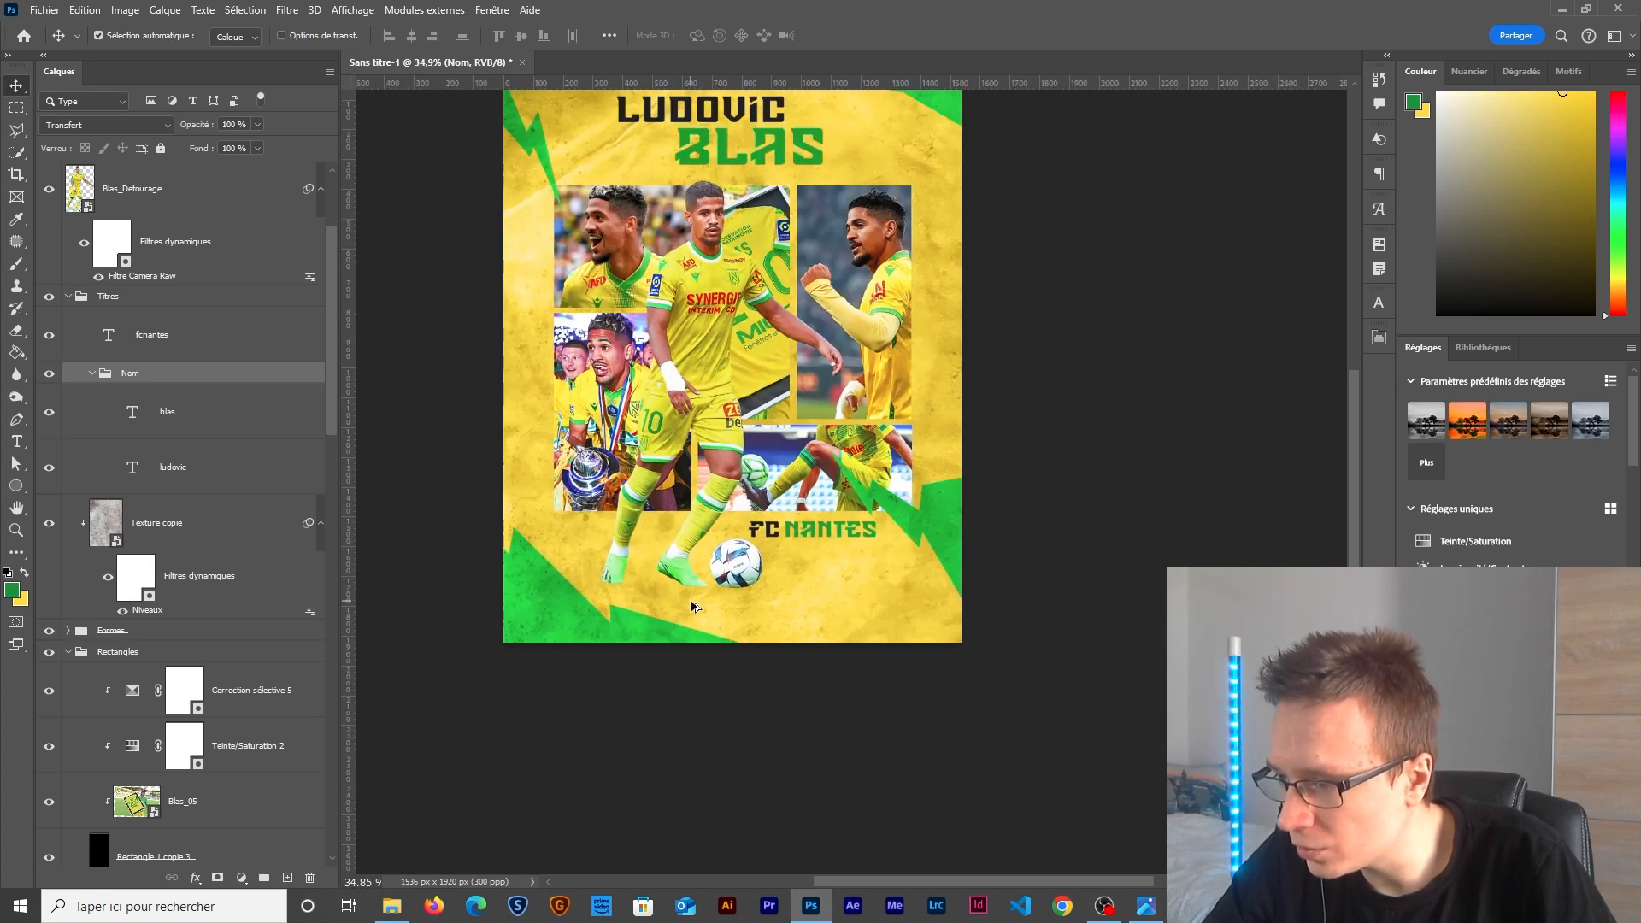
pyautogui.scroll(2, 692, 606)
pyautogui.scroll(-3, 766, 588)
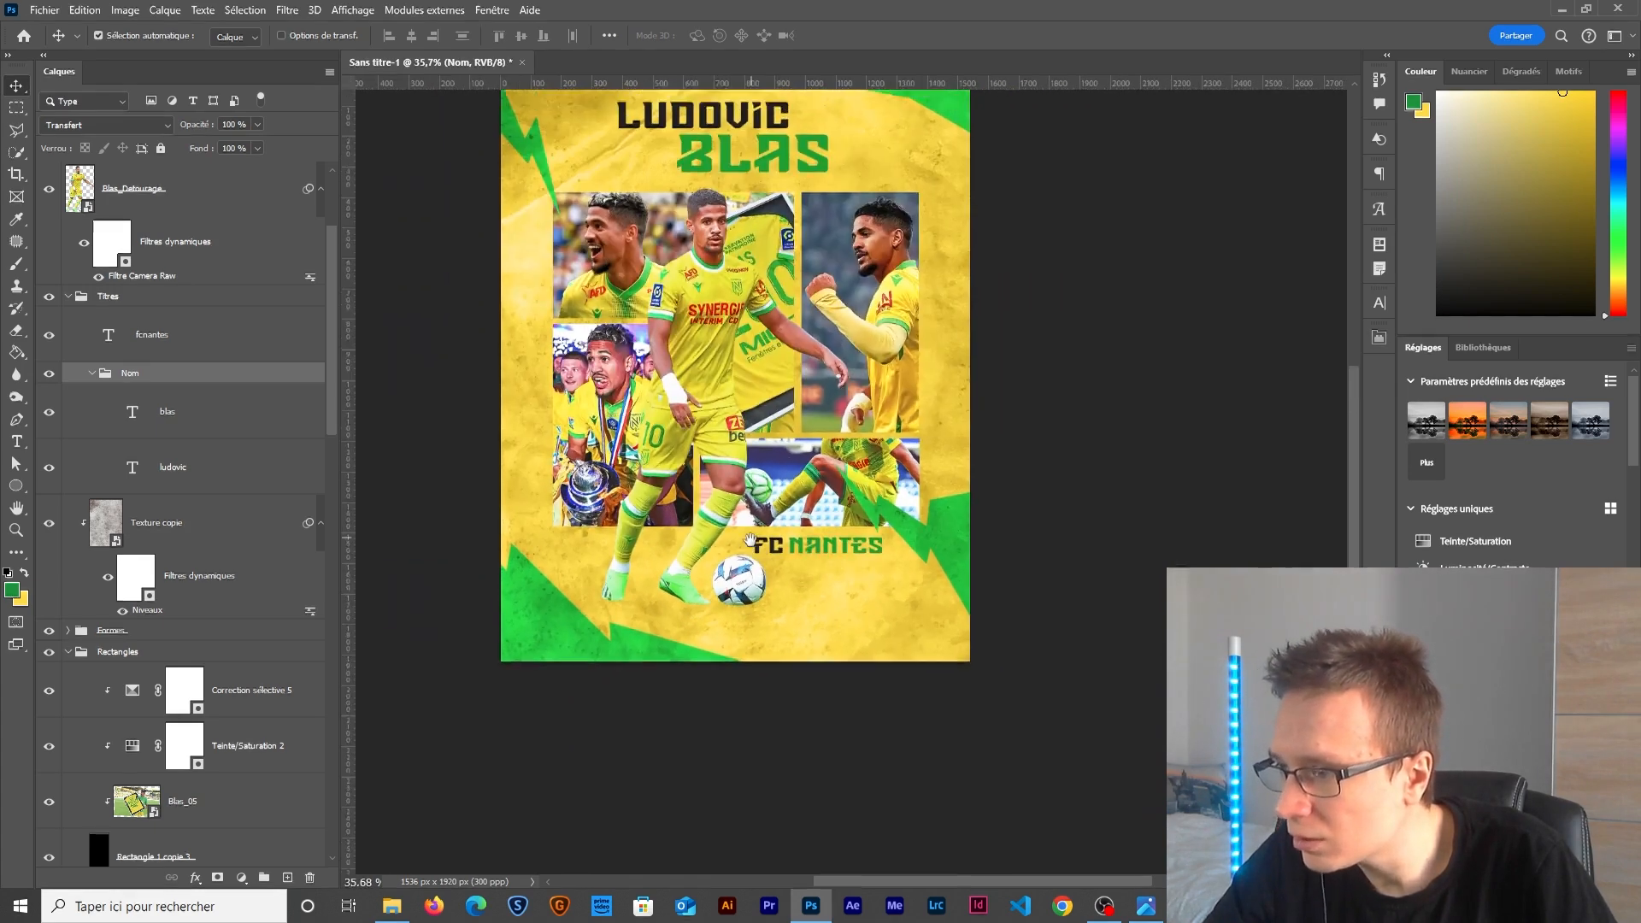
pyautogui.scroll(4, 766, 598)
pyautogui.moveTo(707, 633); pyautogui.dragTo(767, 628)
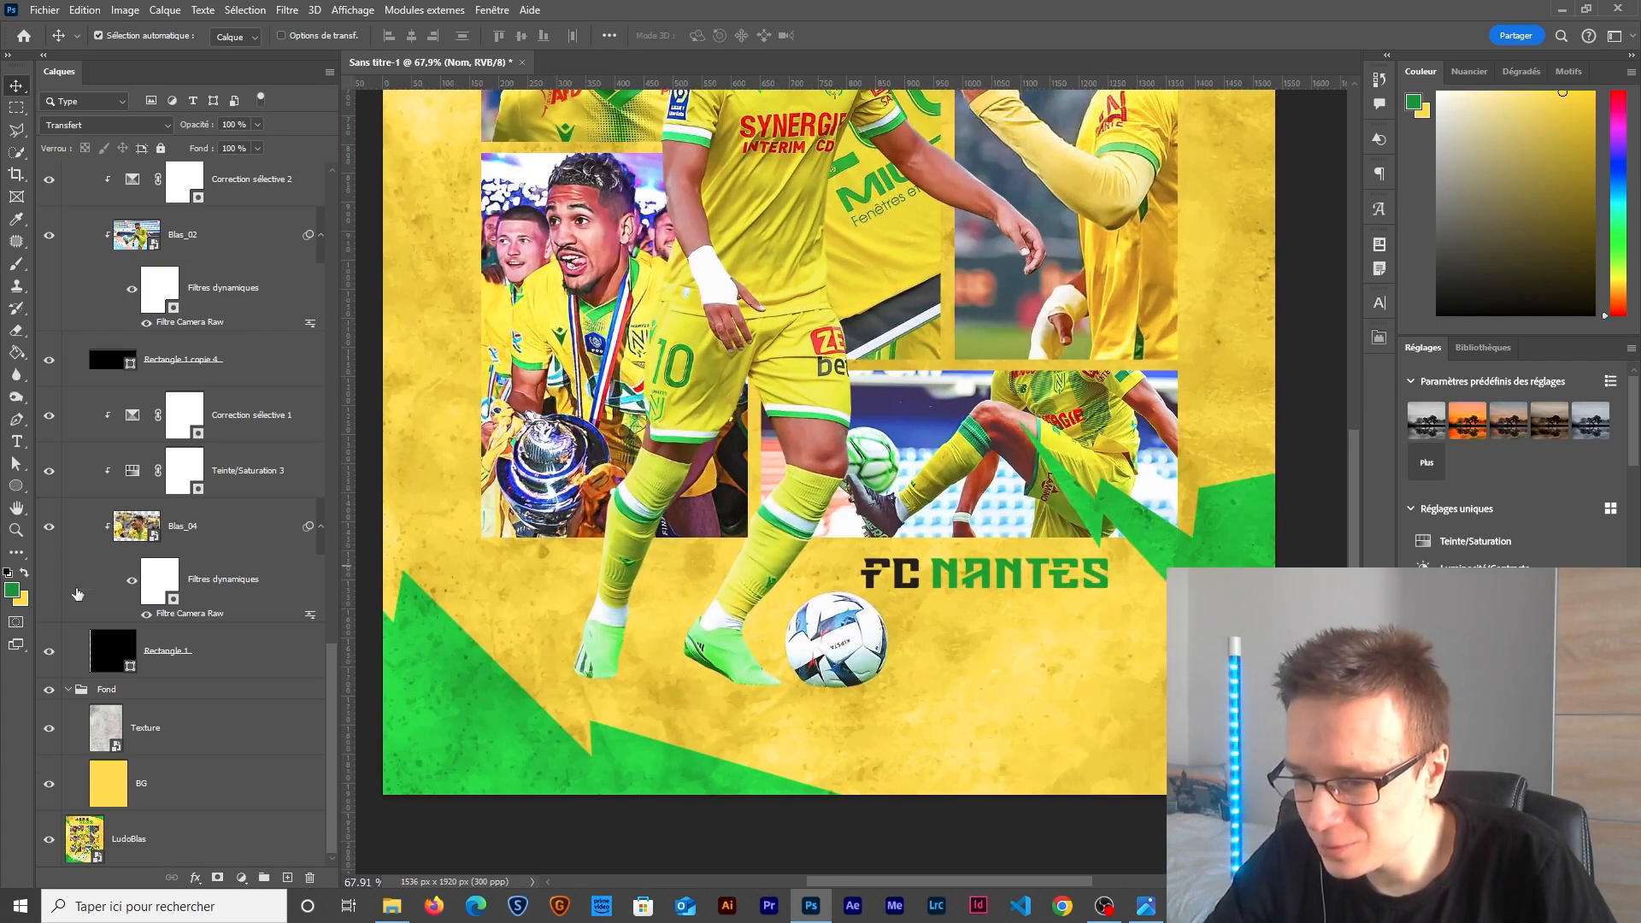
# Set the foreground colour to white (#FFFFFF).
pyautogui.click(12, 591)
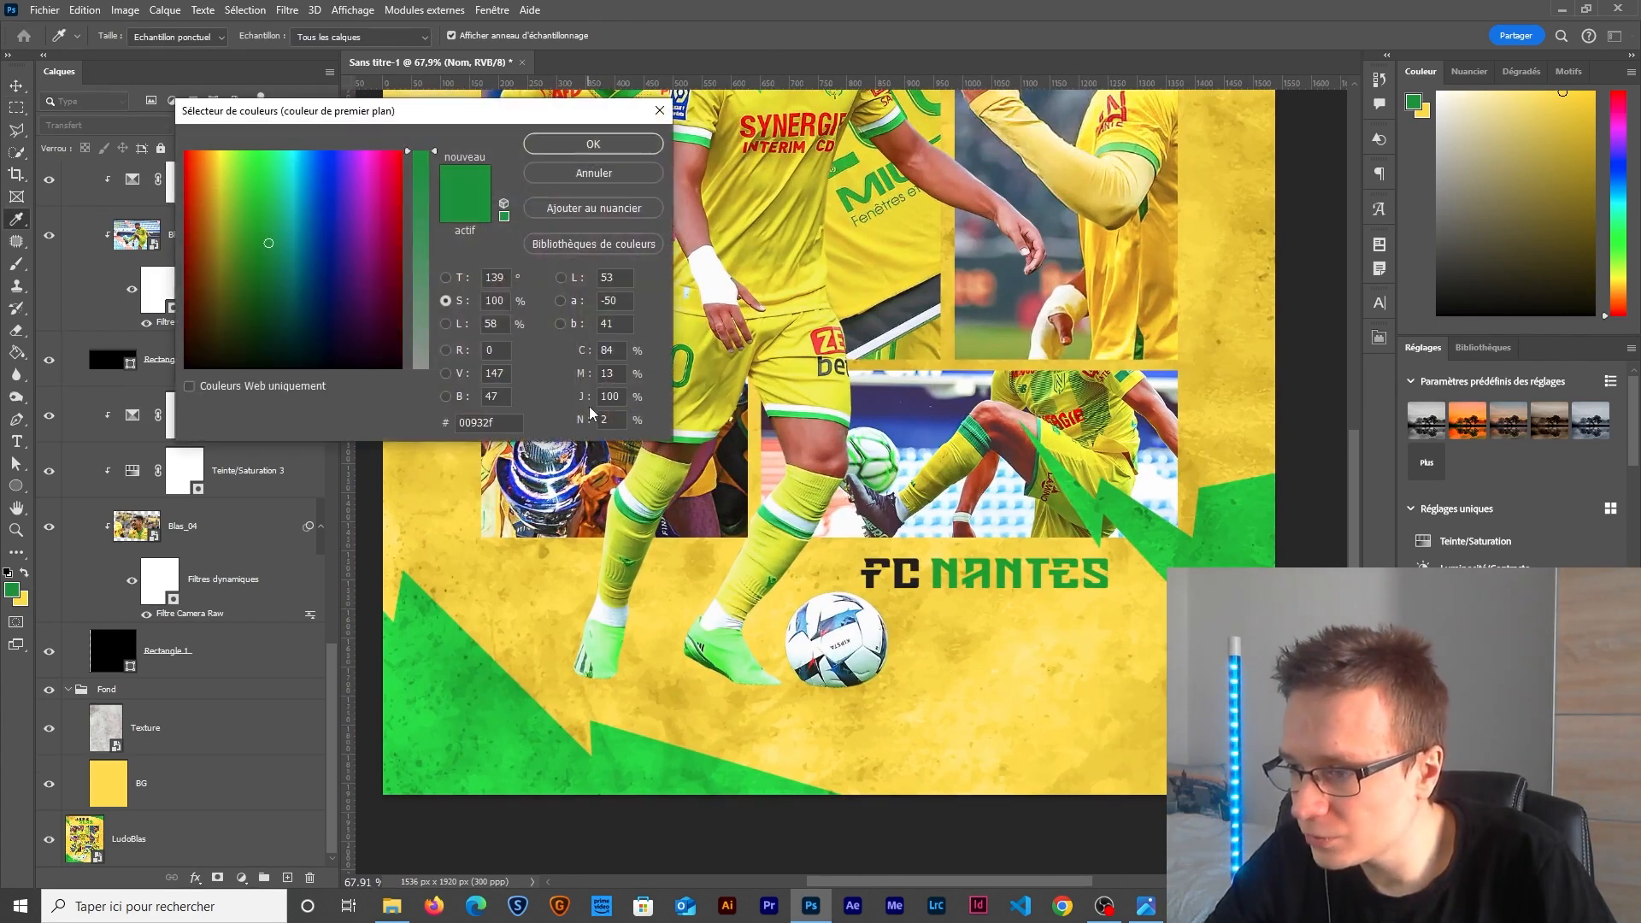
pyautogui.moveTo(421, 154); pyautogui.dragTo(420, 368)
pyautogui.click(197, 154)
pyautogui.click(593, 143)
pyautogui.press('v')
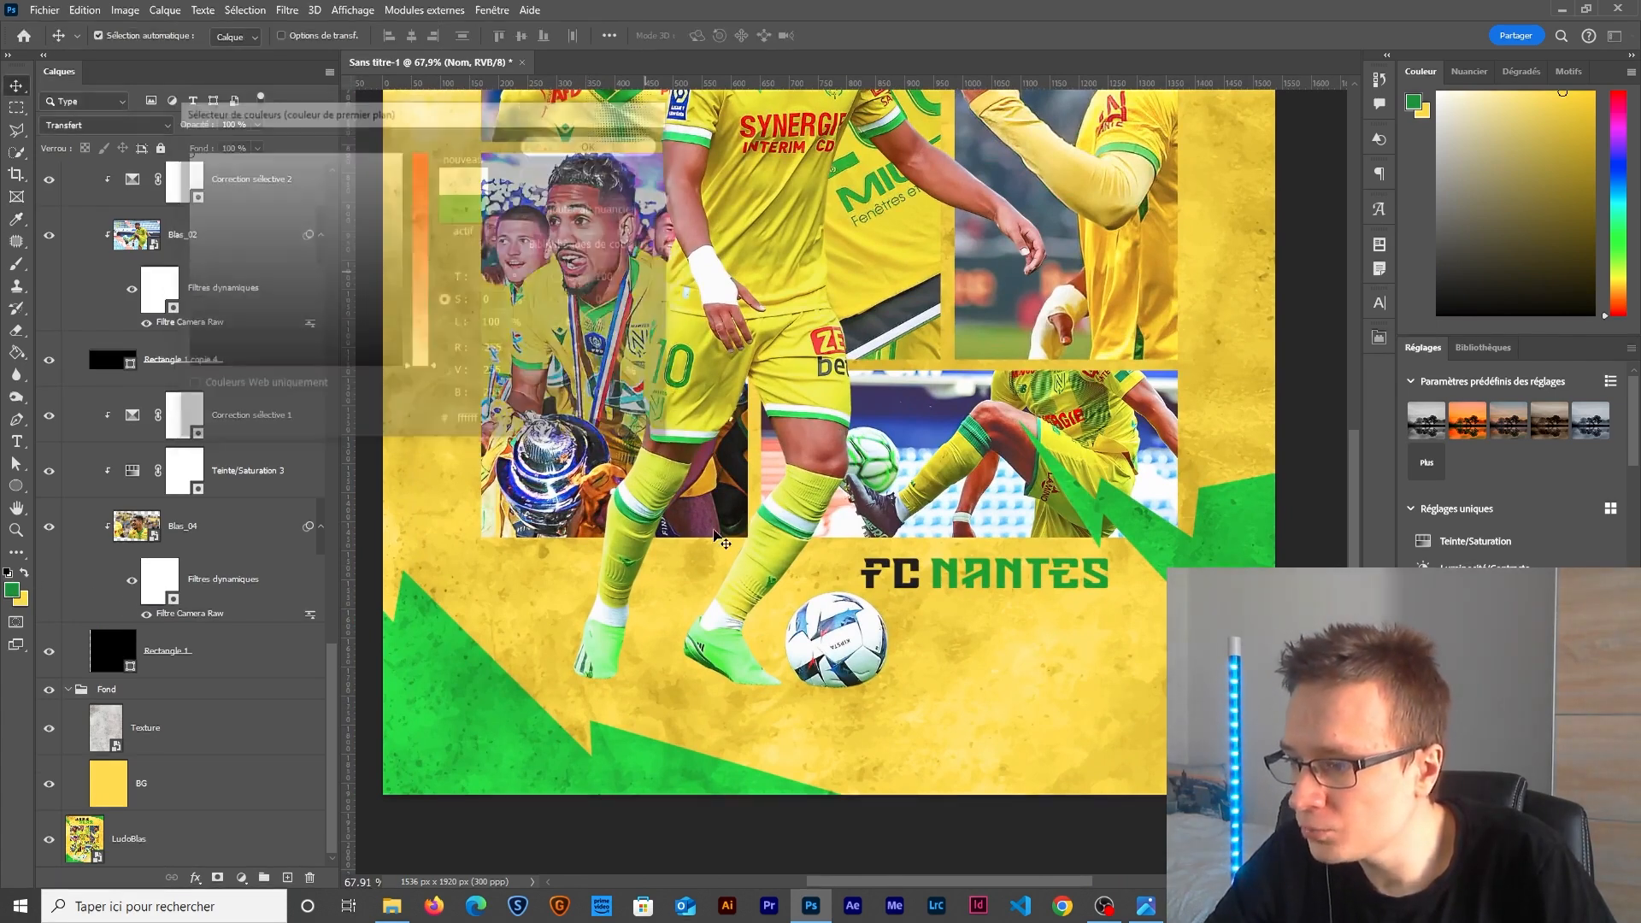
pyautogui.scroll(-2, 718, 495)
pyautogui.scroll(2, 718, 496)
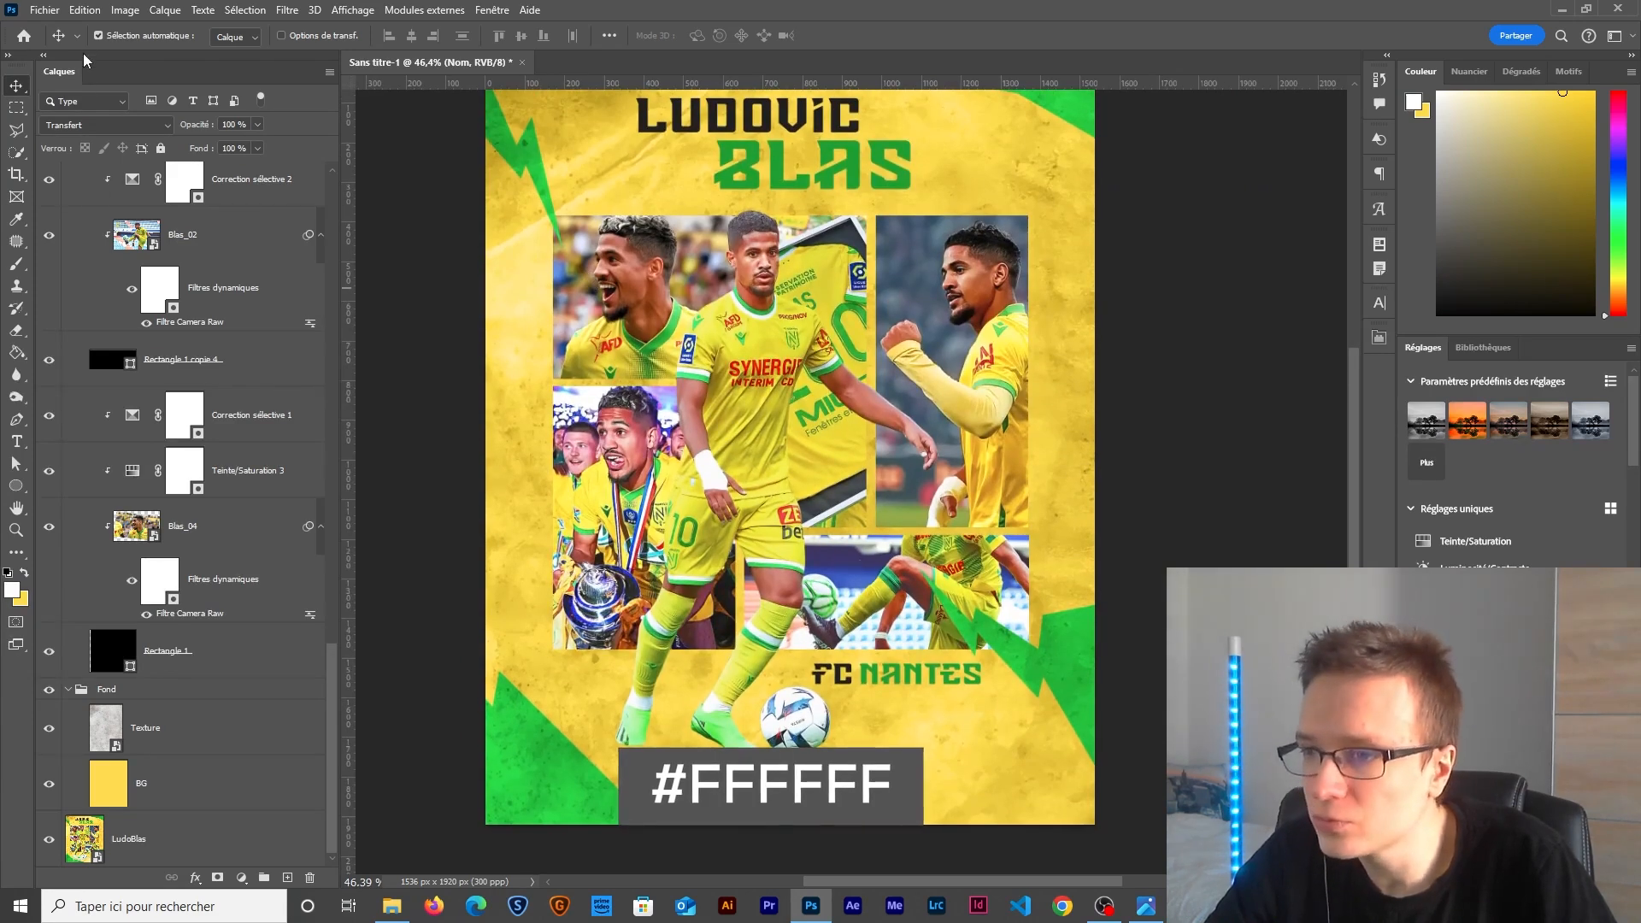
# Group the Blas_Detourage cutout with Exposition 1 and Correction sélective 6, and name the group Blas_Detourage.
pyautogui.press('b')
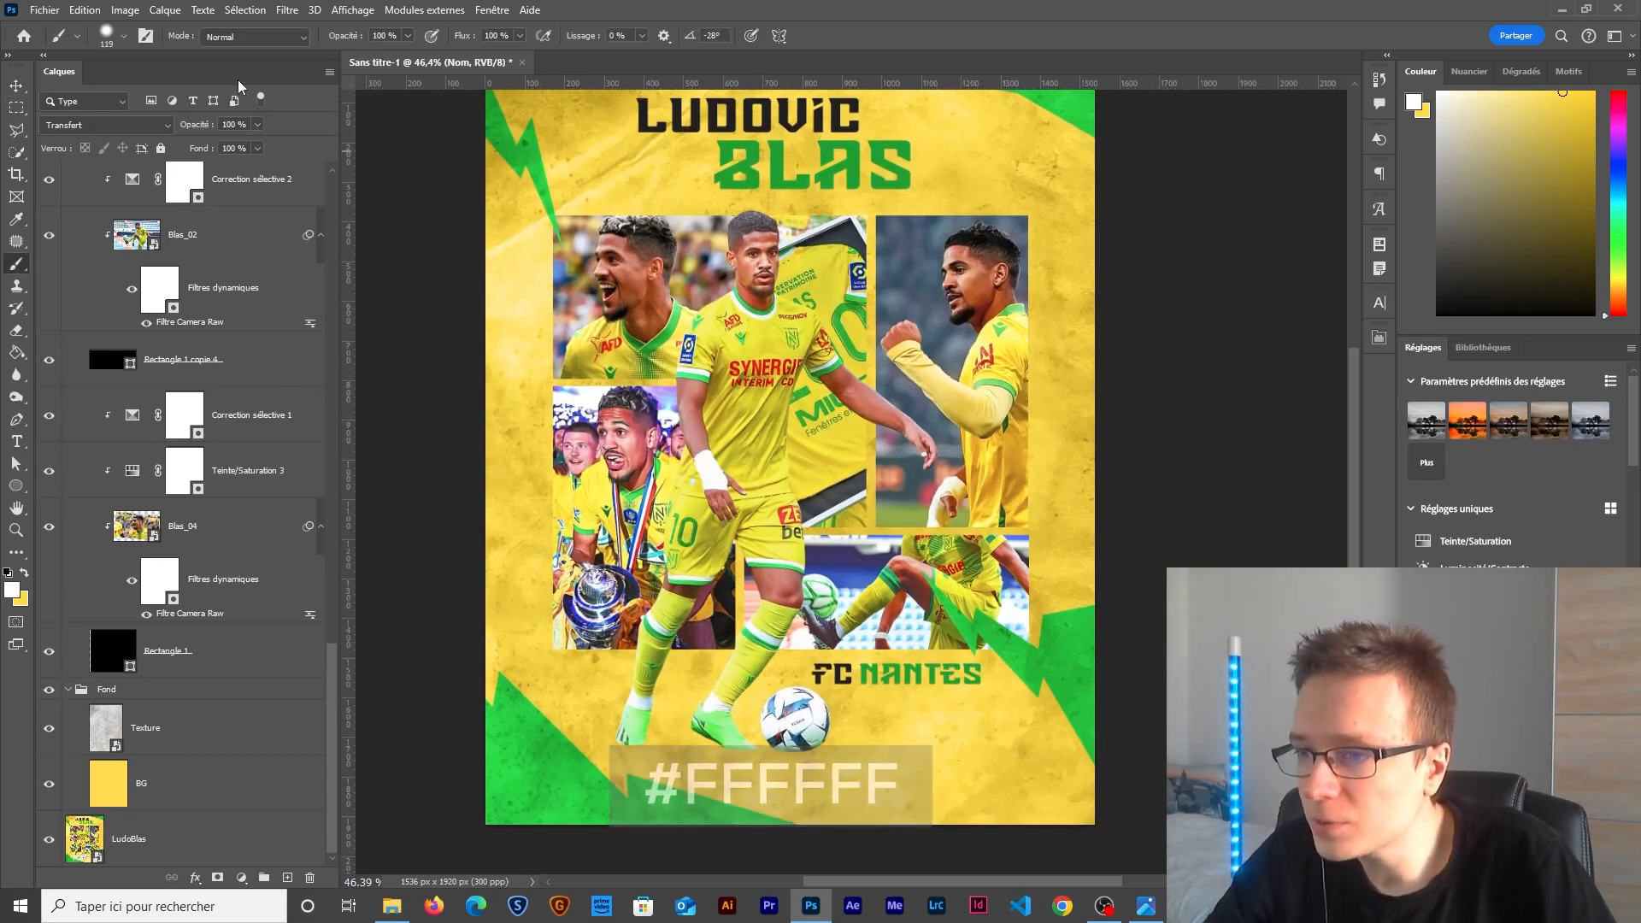
pyautogui.scroll(5, 164, 706)
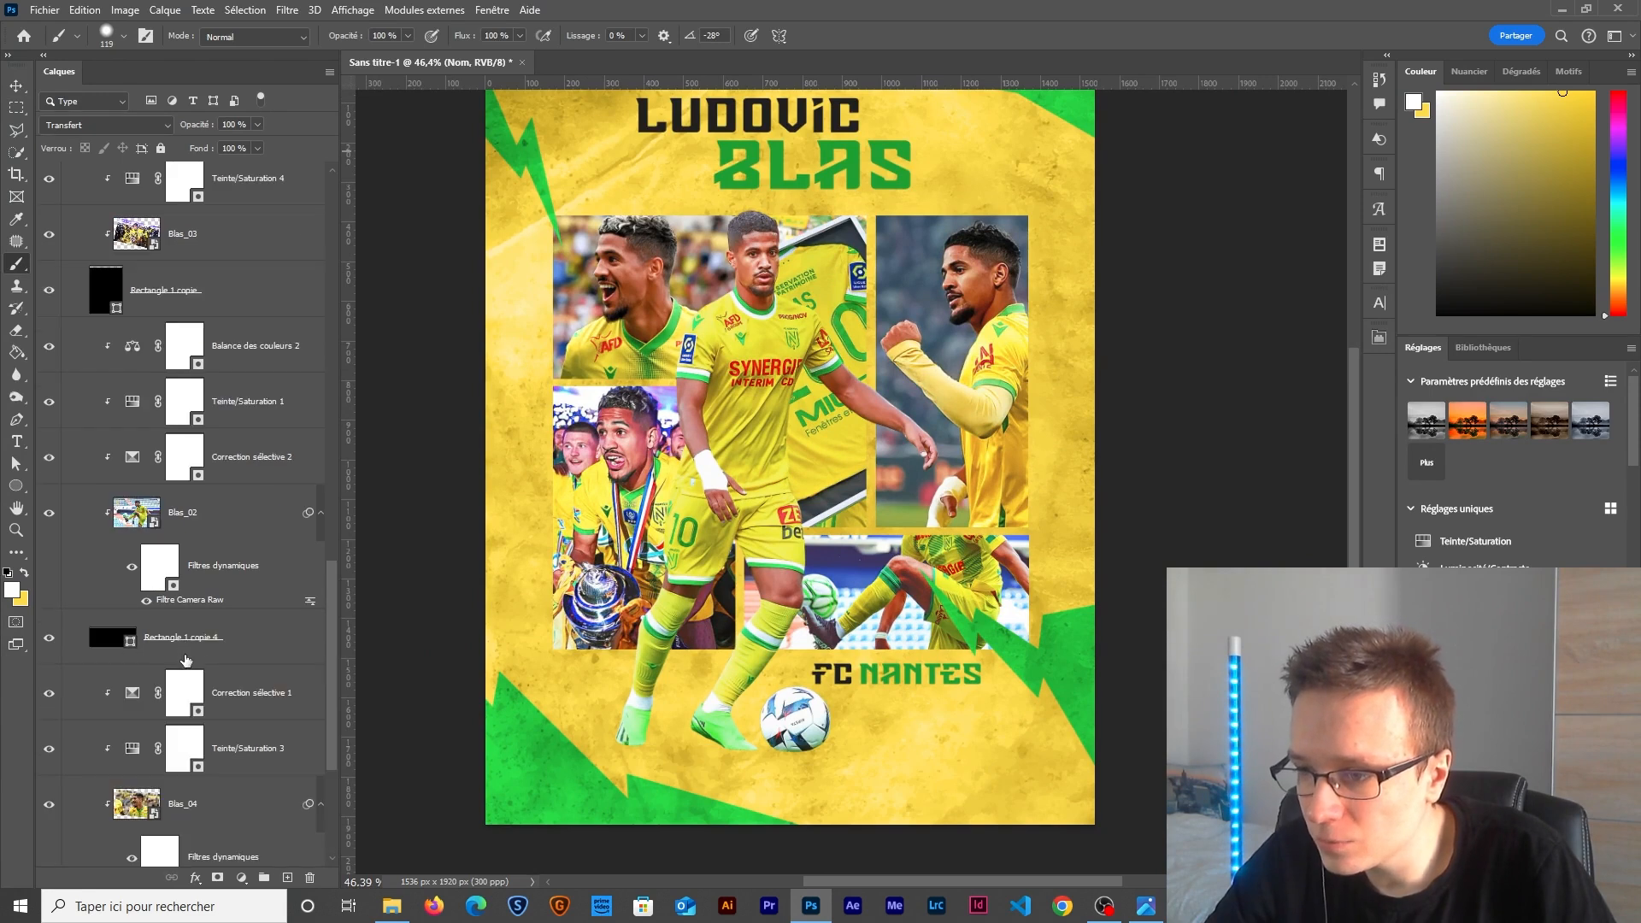
pyautogui.moveTo(333, 595); pyautogui.dragTo(338, 205)
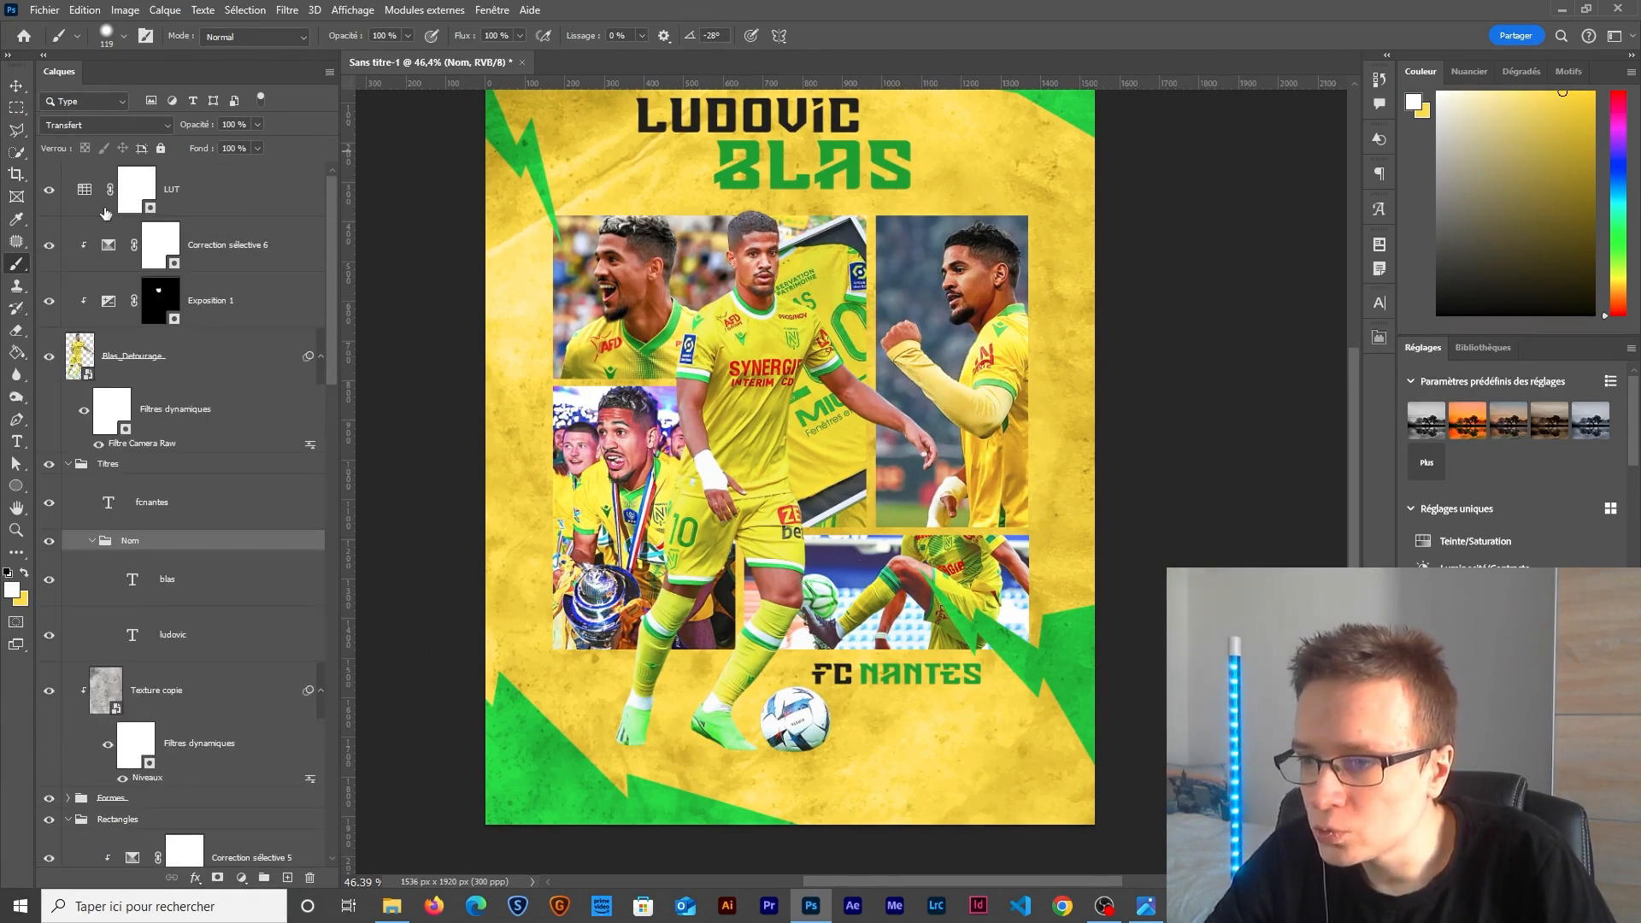
pyautogui.click(224, 255)
pyautogui.keyDown('shift'); pyautogui.click(243, 356); pyautogui.keyUp('shift')
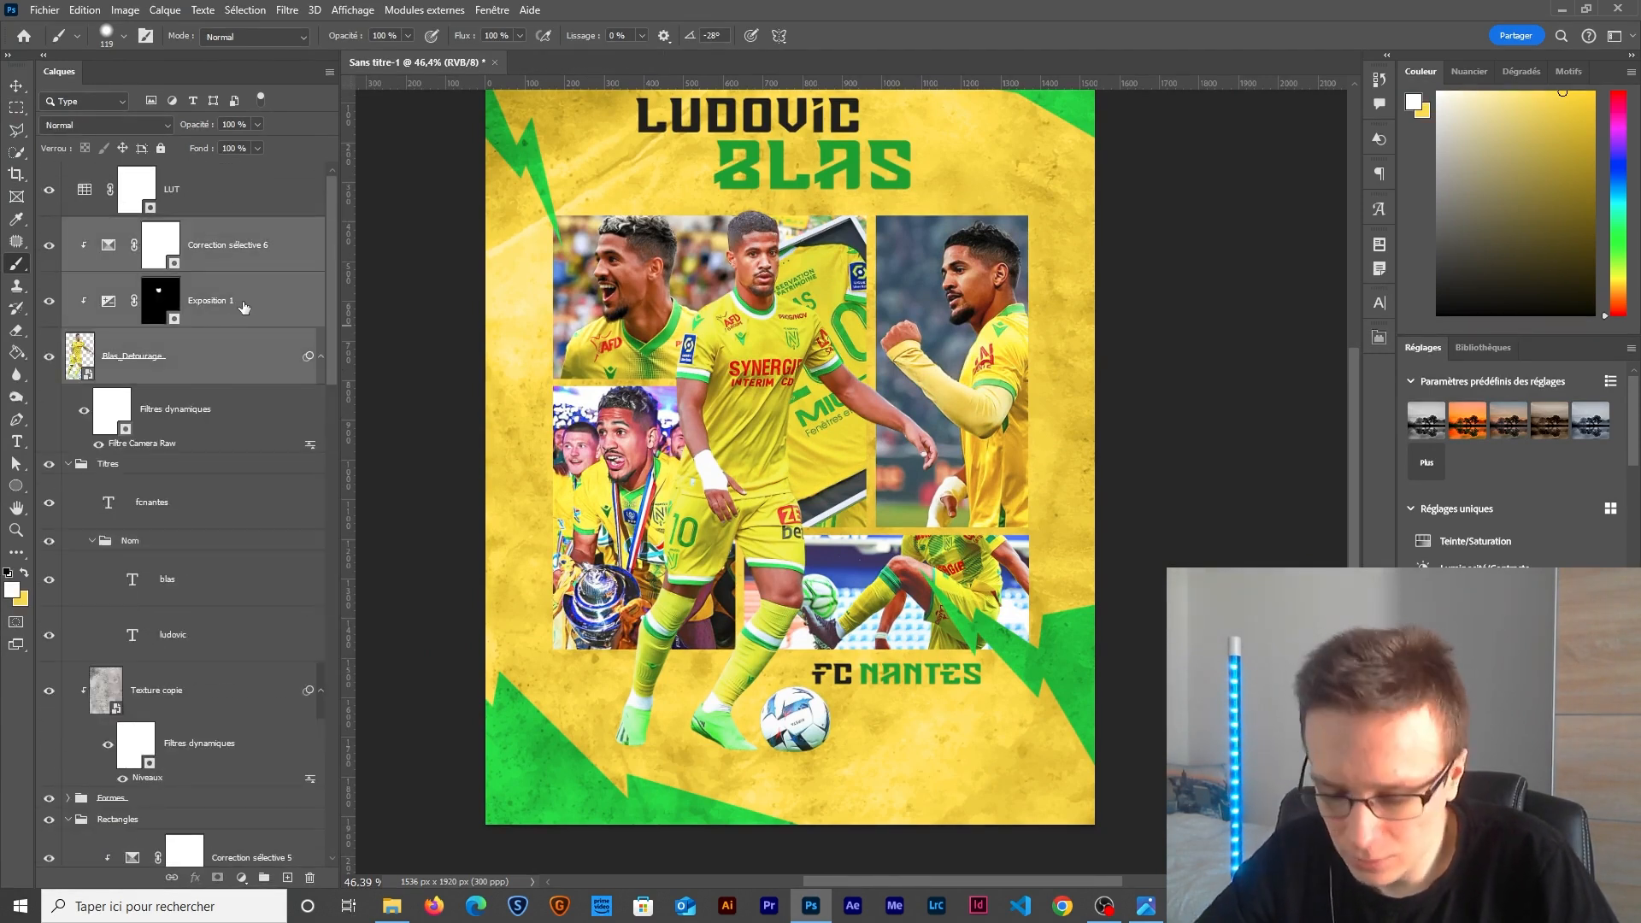
pyautogui.hotkey('ctrl', 'g')
pyautogui.click(69, 250)
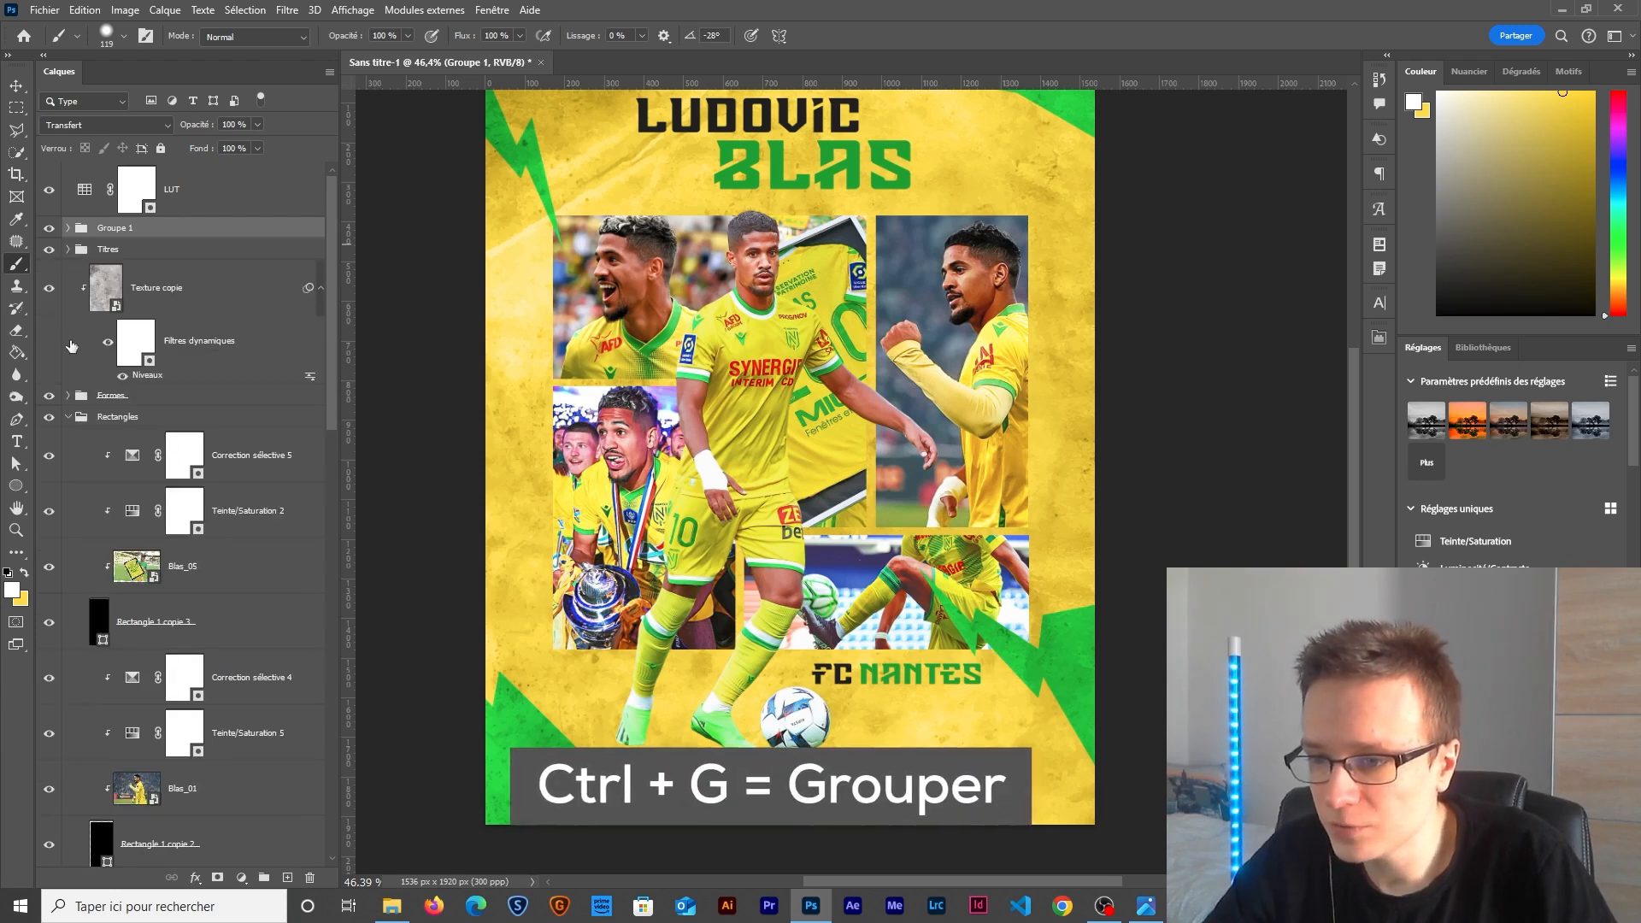
pyautogui.doubleClick(120, 228)
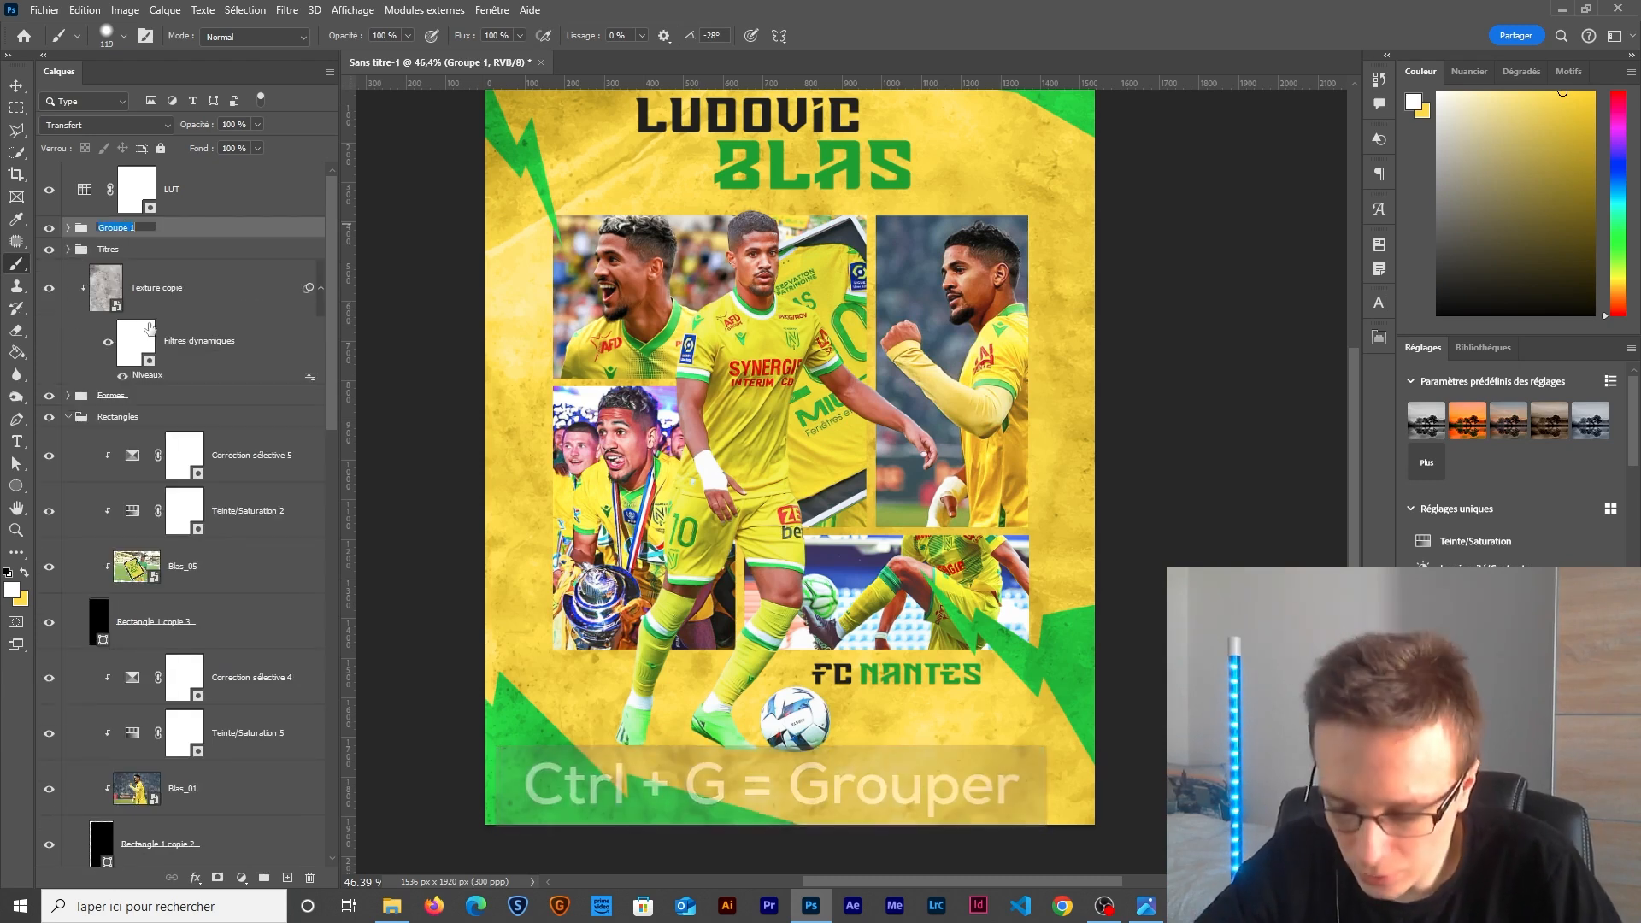
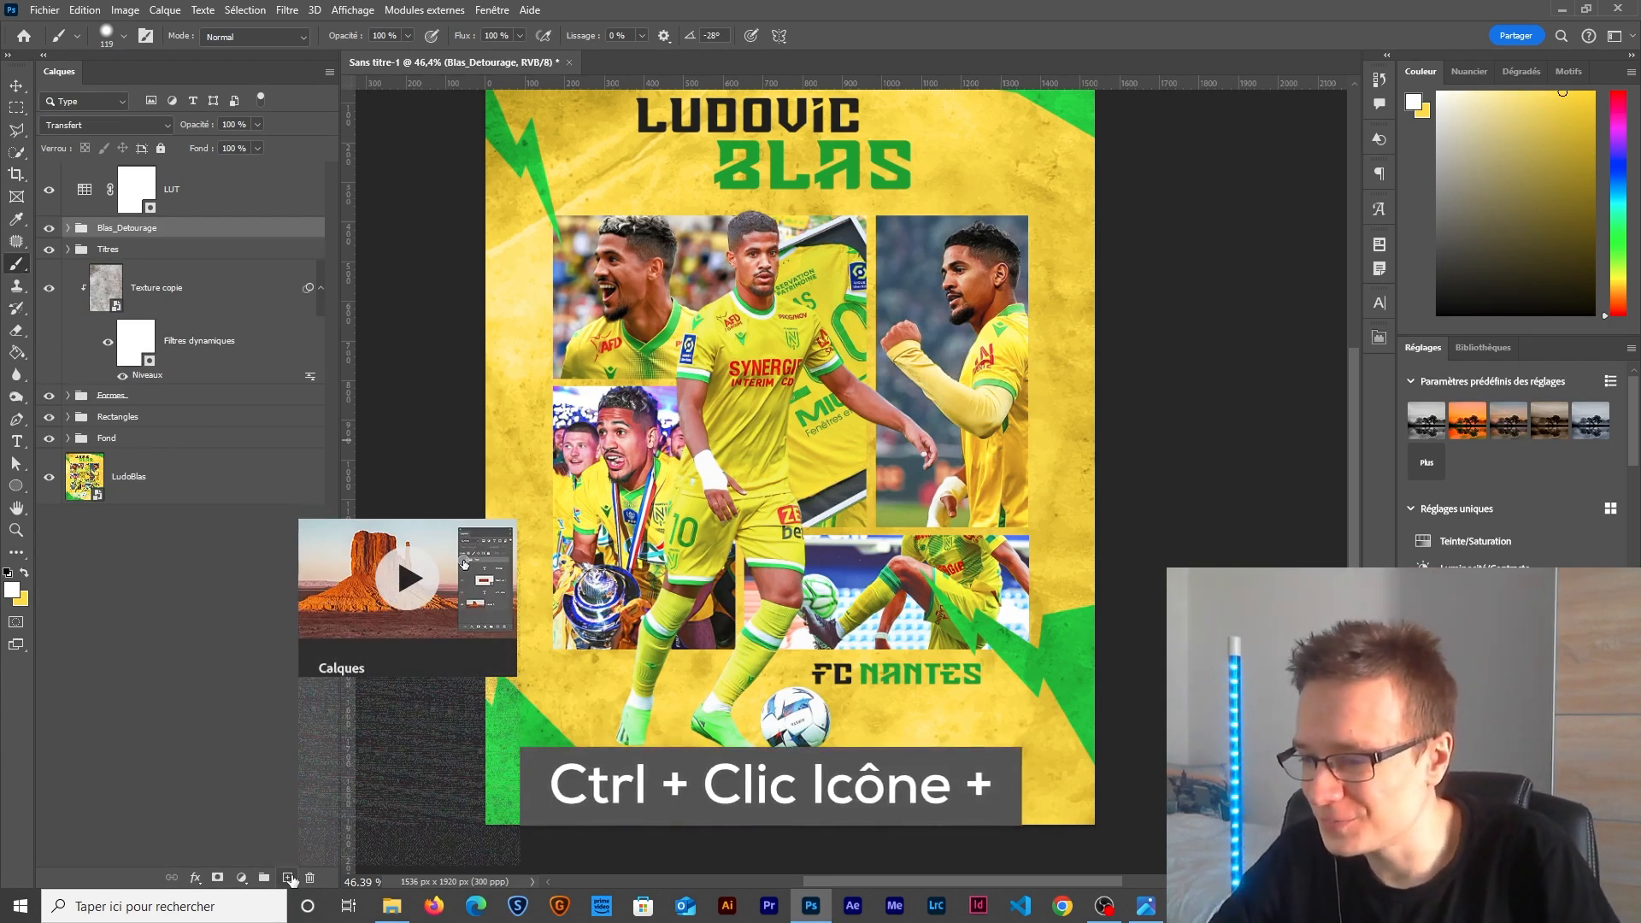
# Create an empty layer directly beneath the Blas_Detourage group and name it OMBRE.
pyautogui.keyDown('ctrl'); pyautogui.click(289, 878); pyautogui.keyUp('ctrl')
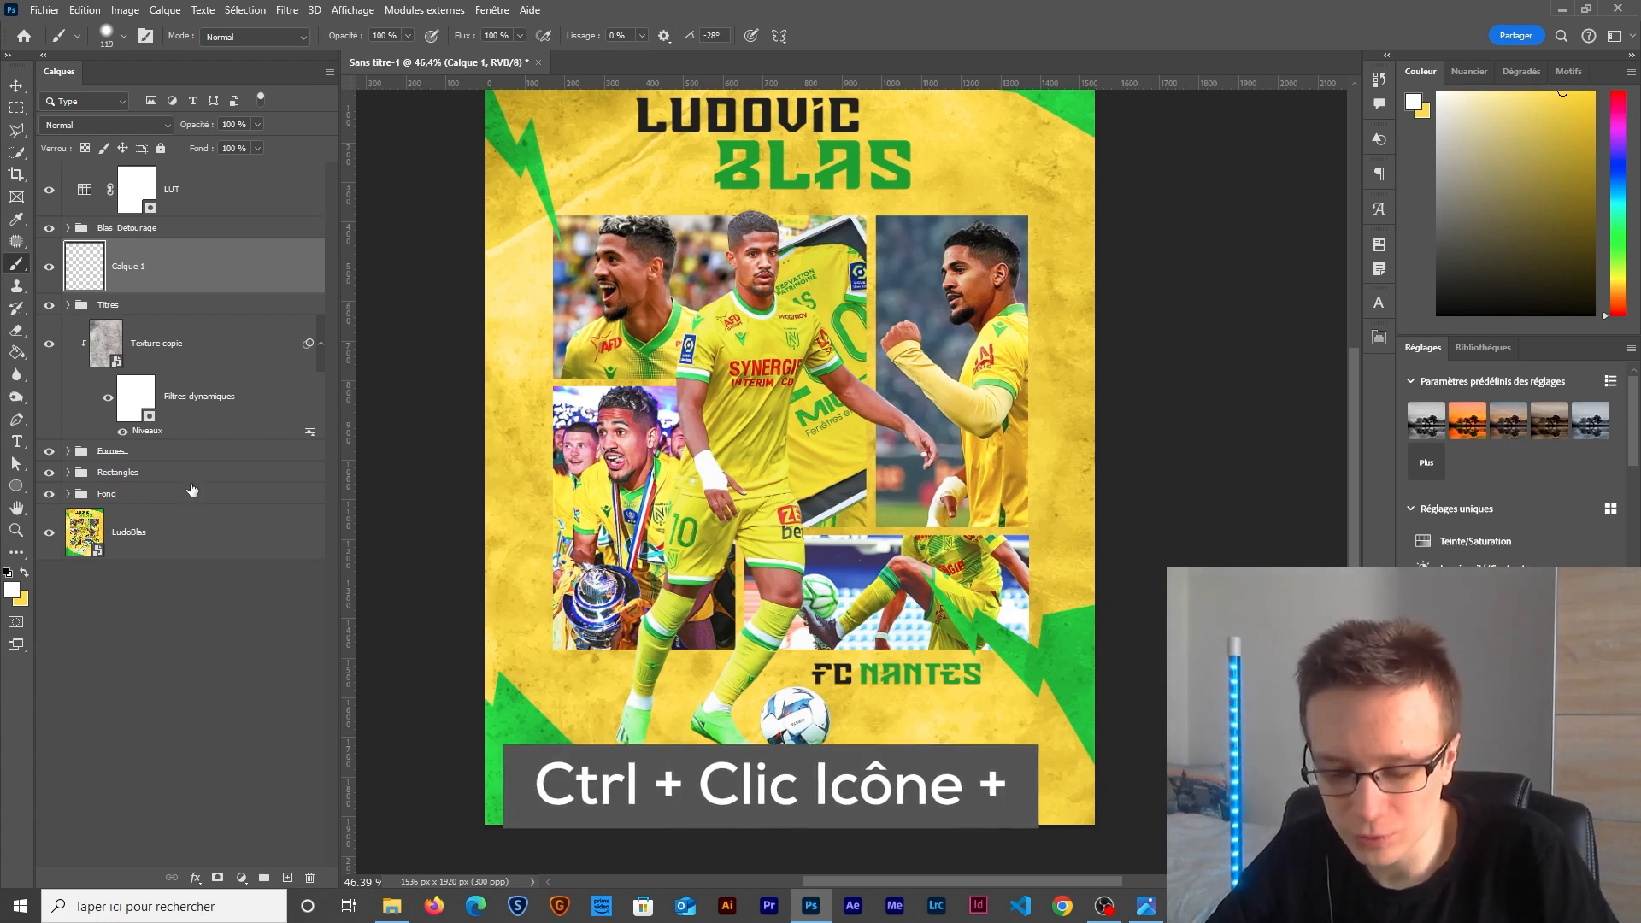
pyautogui.press('Delete')
pyautogui.click(287, 877)
pyautogui.moveTo(169, 246); pyautogui.dragTo(123, 292)
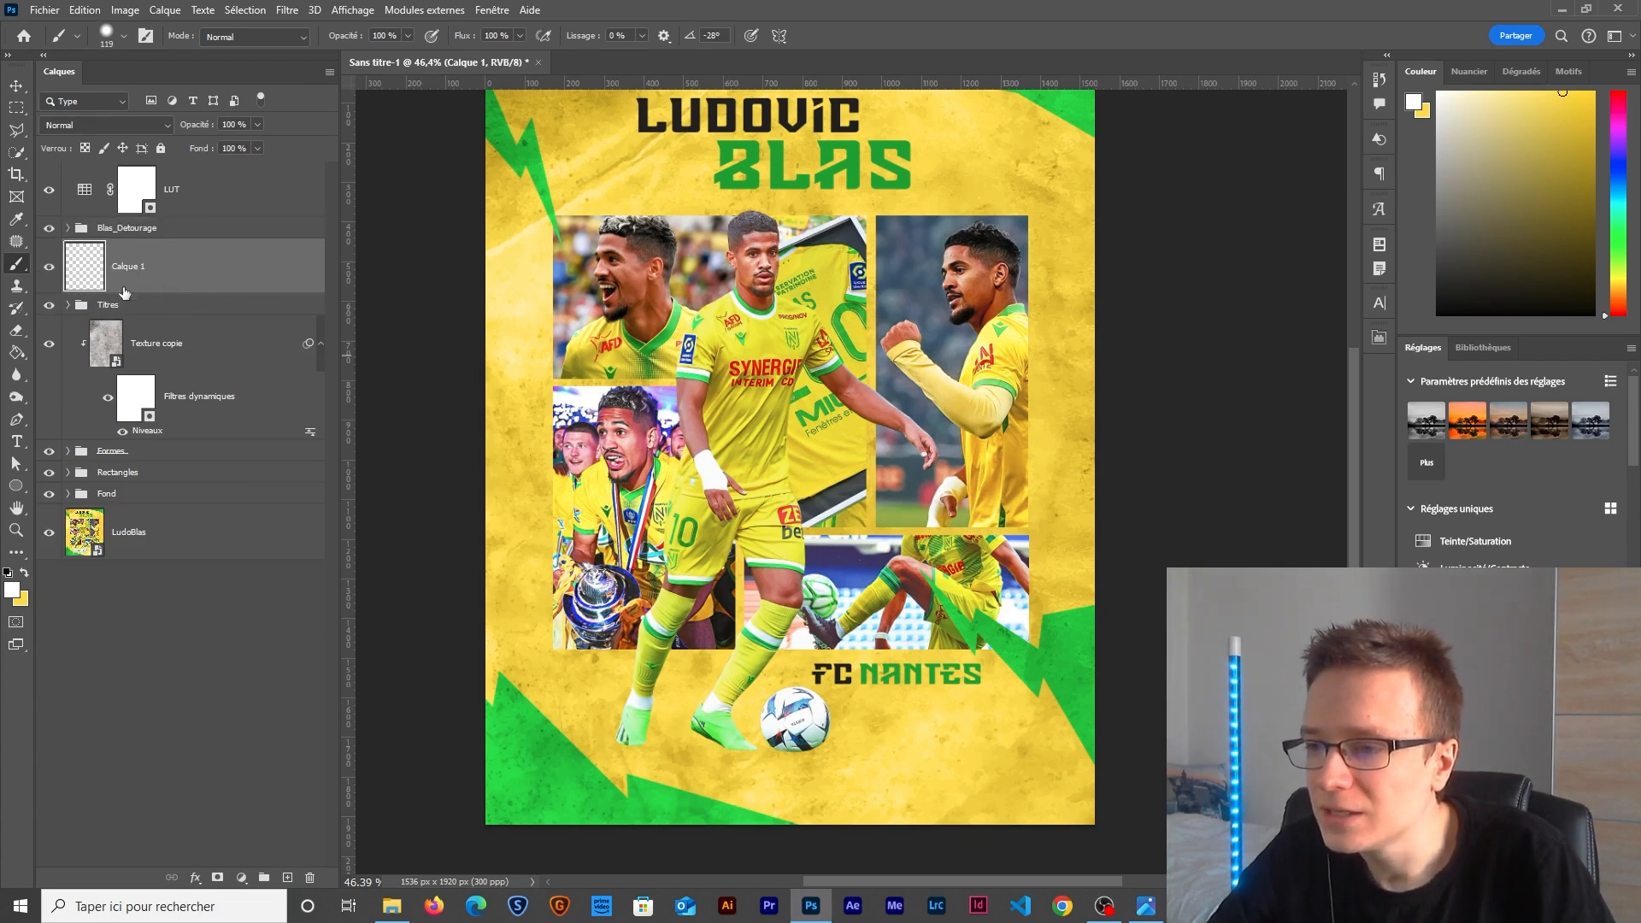
pyautogui.write('OMBRE')
pyautogui.press('Return')
# Choose the Cloud 1 brush from SDWHaven Cloud Brushes and set its size to about 559 px.
pyautogui.scroll(2, 737, 639)
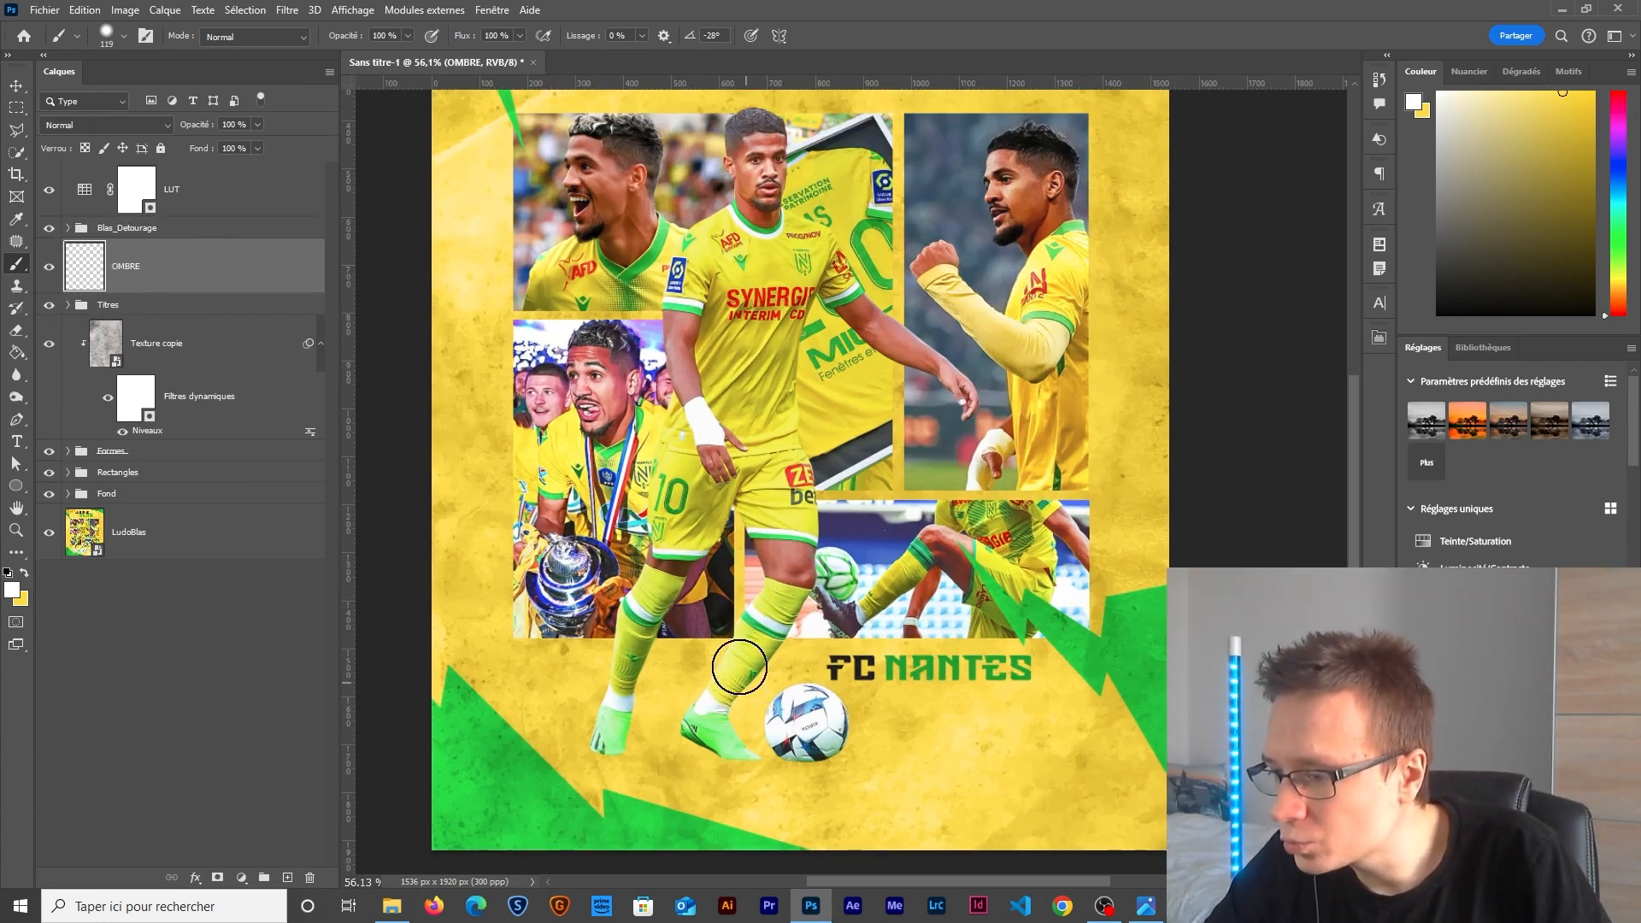
pyautogui.click(125, 36)
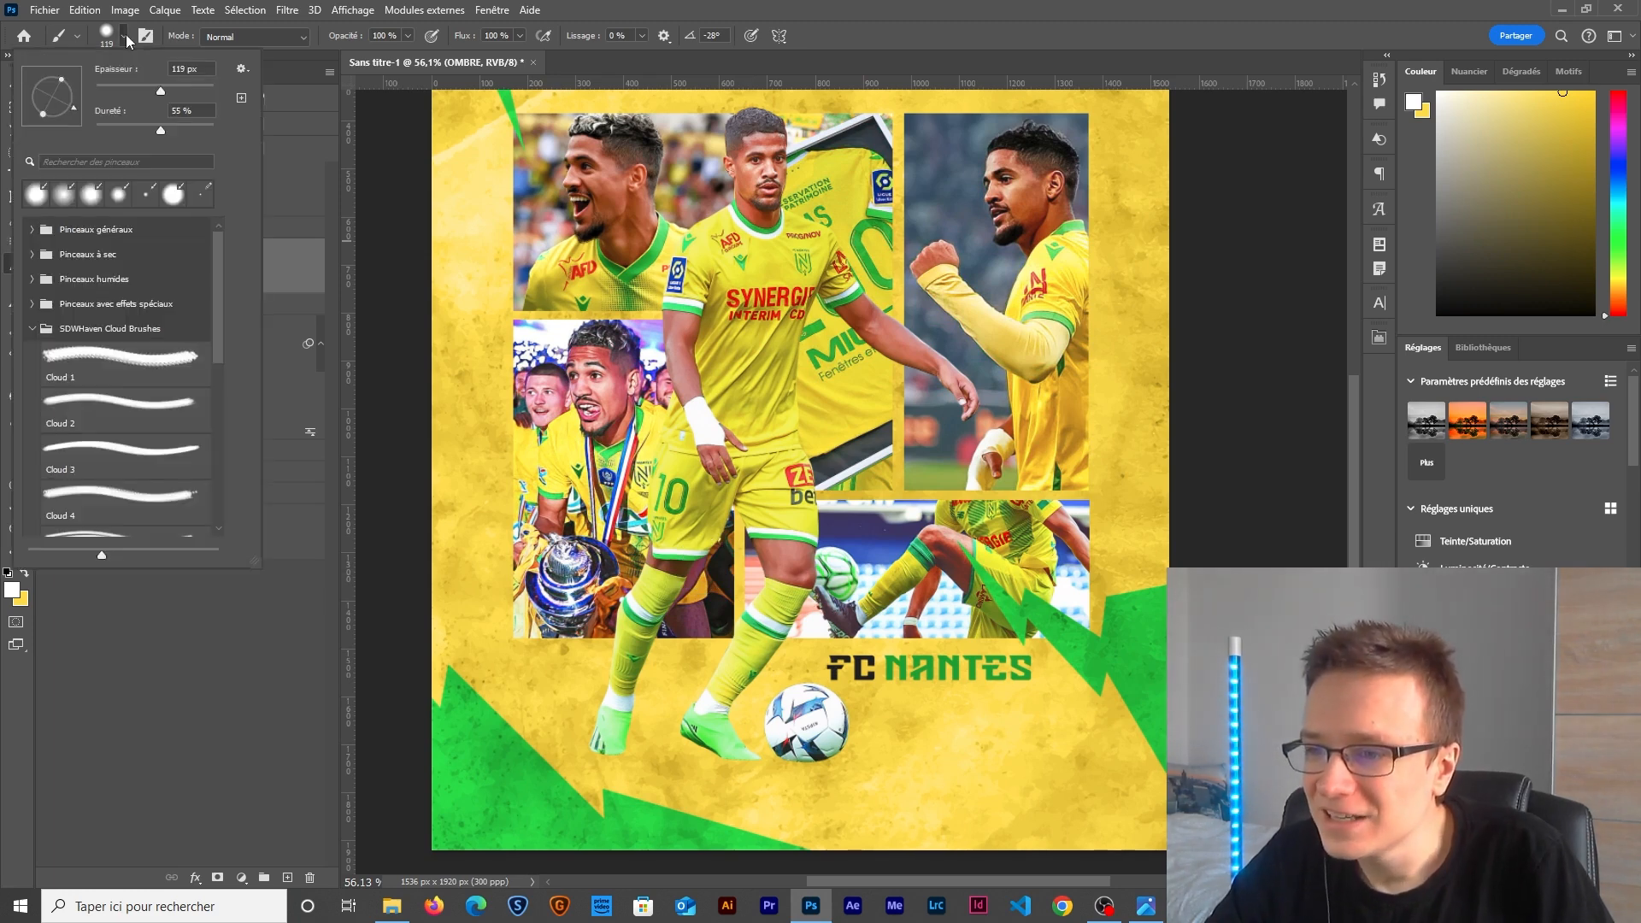
pyautogui.click(118, 356)
pyautogui.moveTo(769, 424)
pyautogui.mouseDown()
pyautogui.moveTo(508, 477)
pyautogui.moveTo(371, 479)
pyautogui.mouseUp()
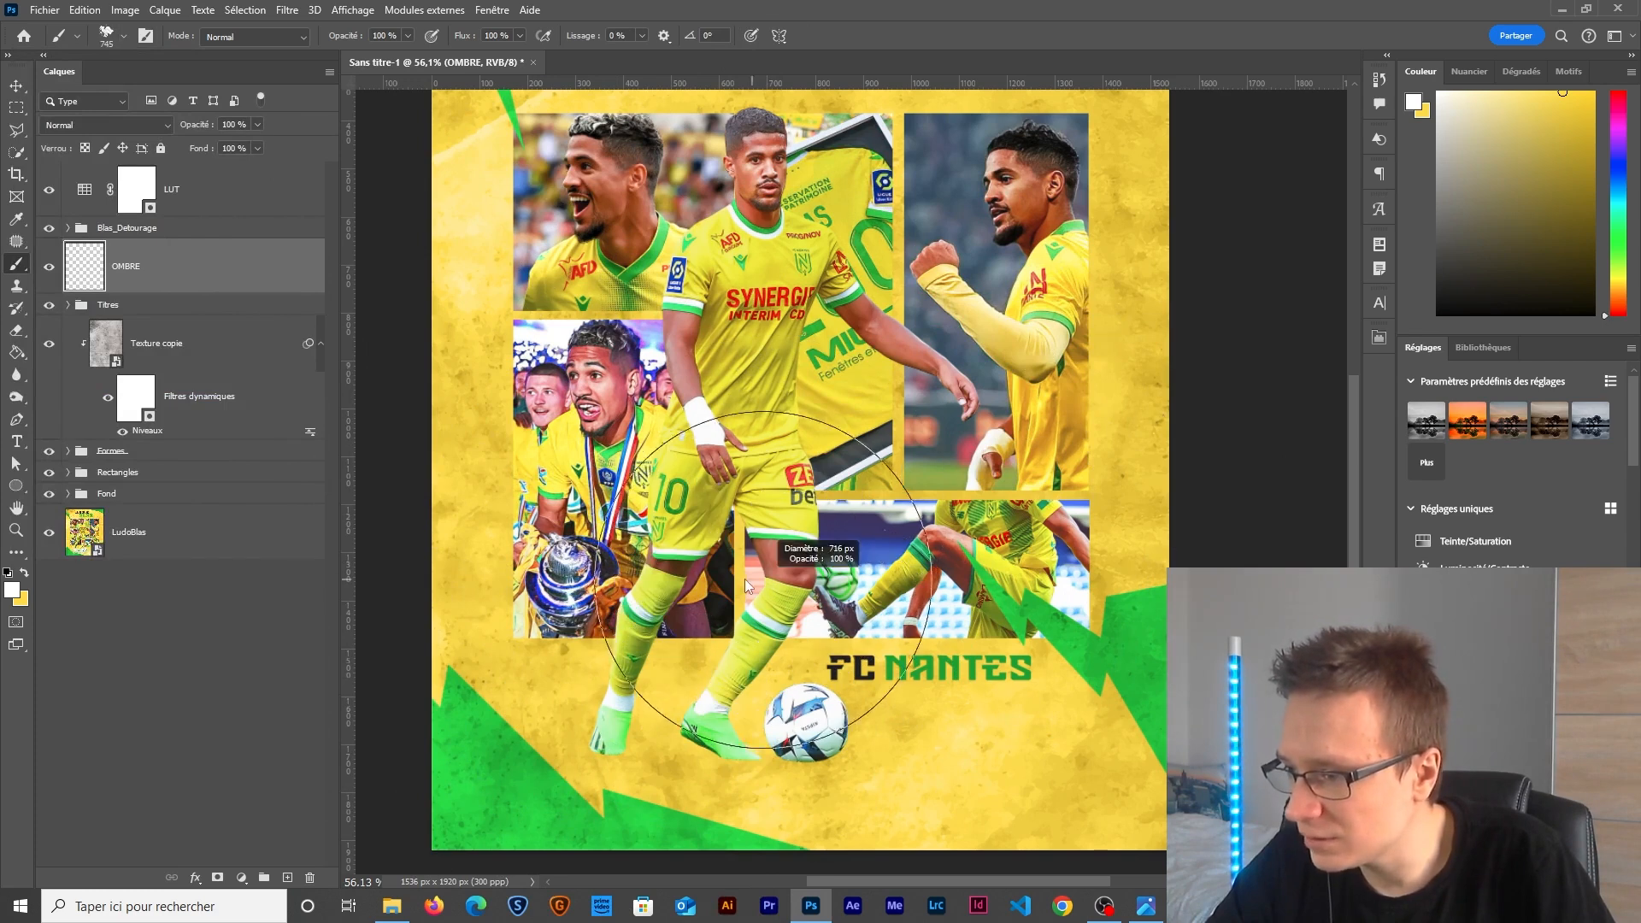
pyautogui.moveTo(761, 717); pyautogui.dragTo(709, 718)
pyautogui.scroll(-3, 760, 718)
pyautogui.keyDown('alt'); pyautogui.scroll(2, 744, 615); pyautogui.keyUp('alt')
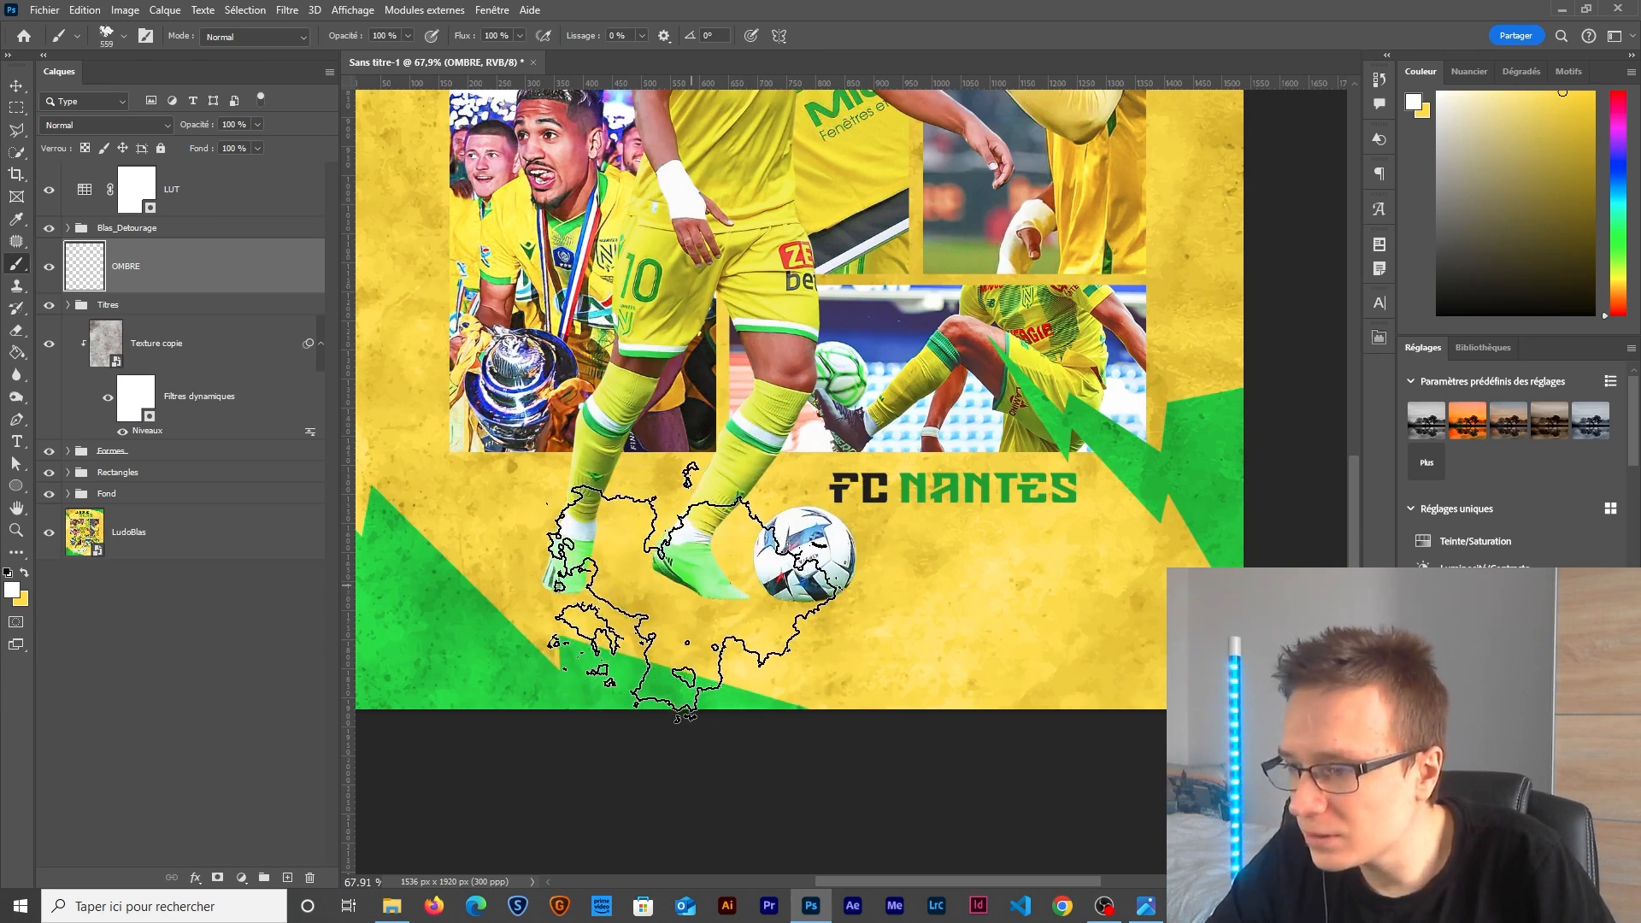
# Paint a white cloud beneath the central cutout's feet on the OMBRE layer, stretch it horizontally and reposition it under the feet and ball.
pyautogui.click(701, 591)
pyautogui.click(722, 611)
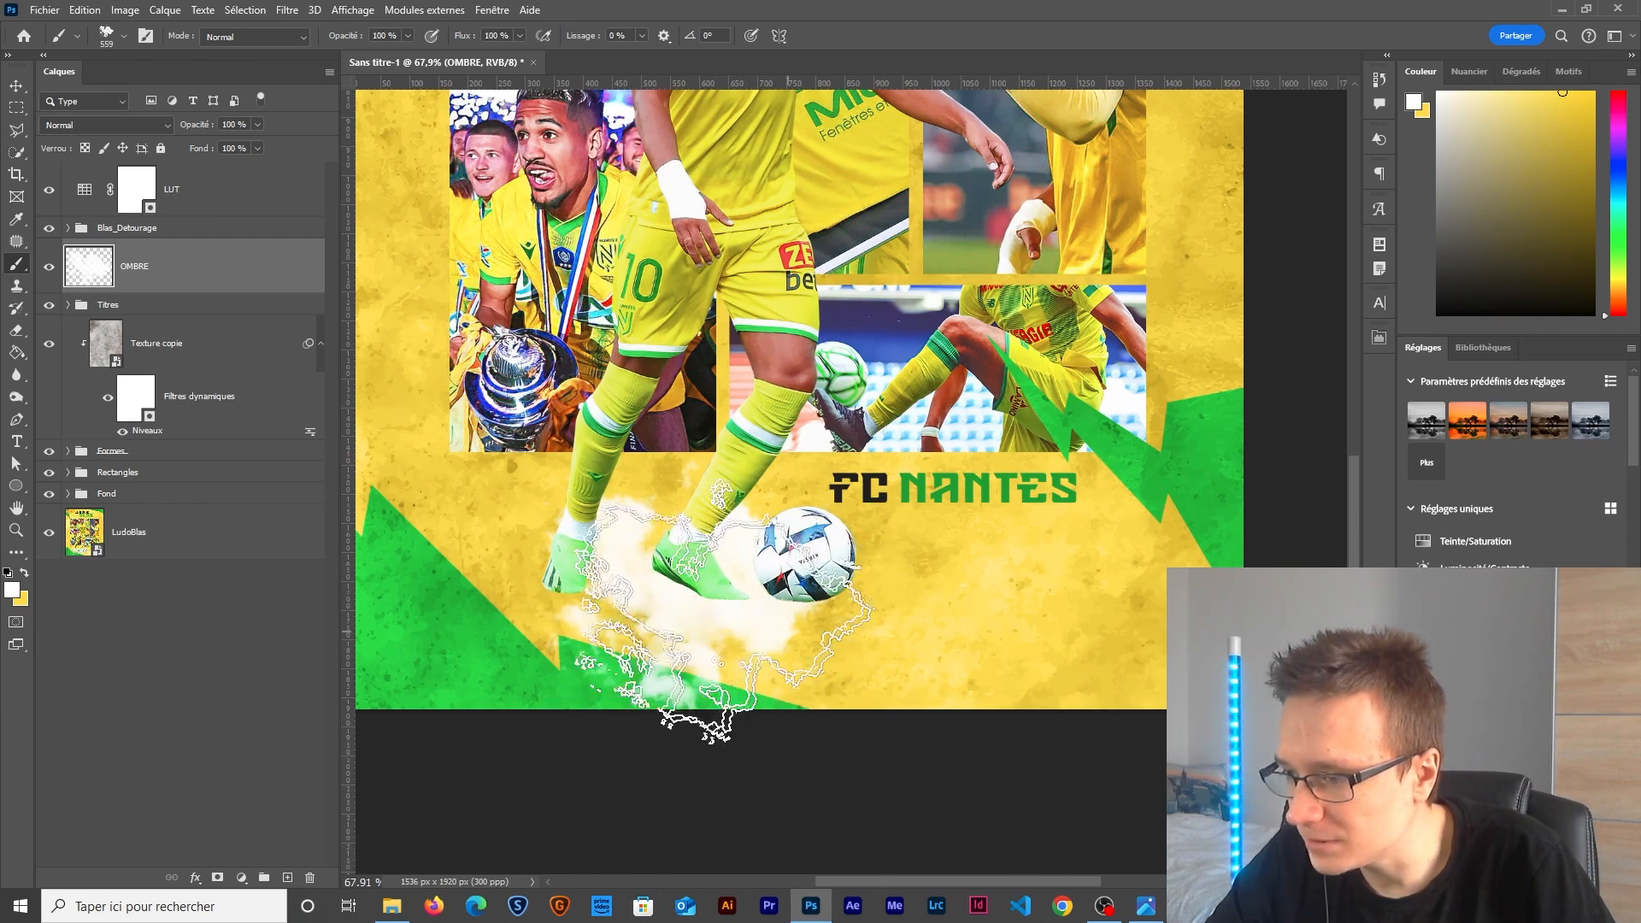
pyautogui.hotkey('ctrl', 't')
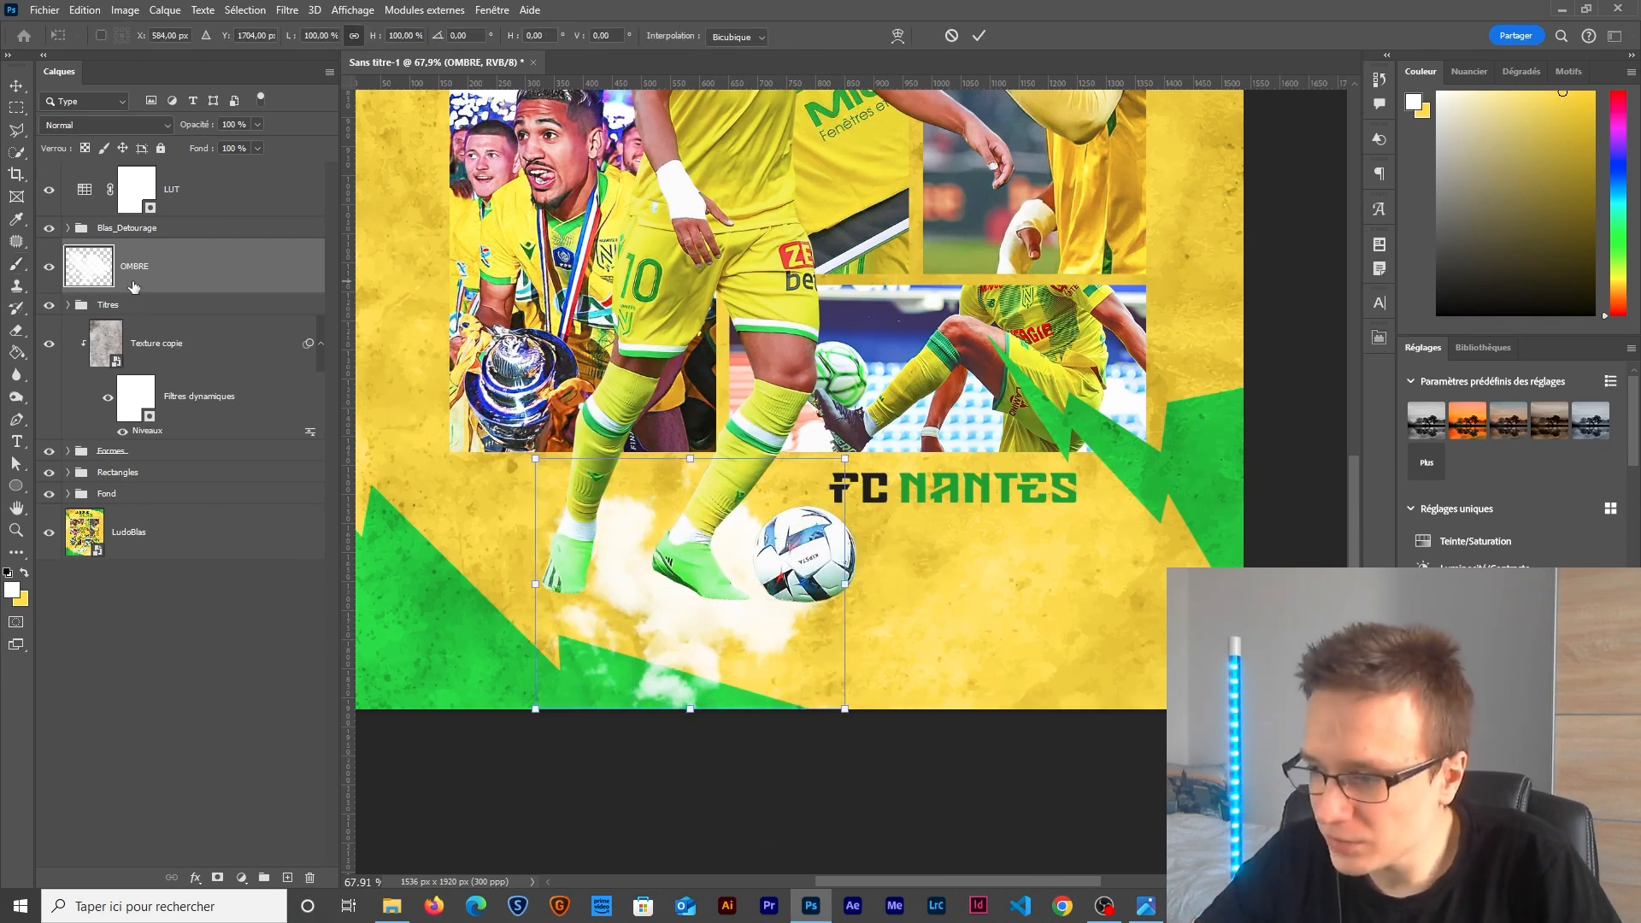
pyautogui.moveTo(844, 588); pyautogui.dragTo(1015, 583)
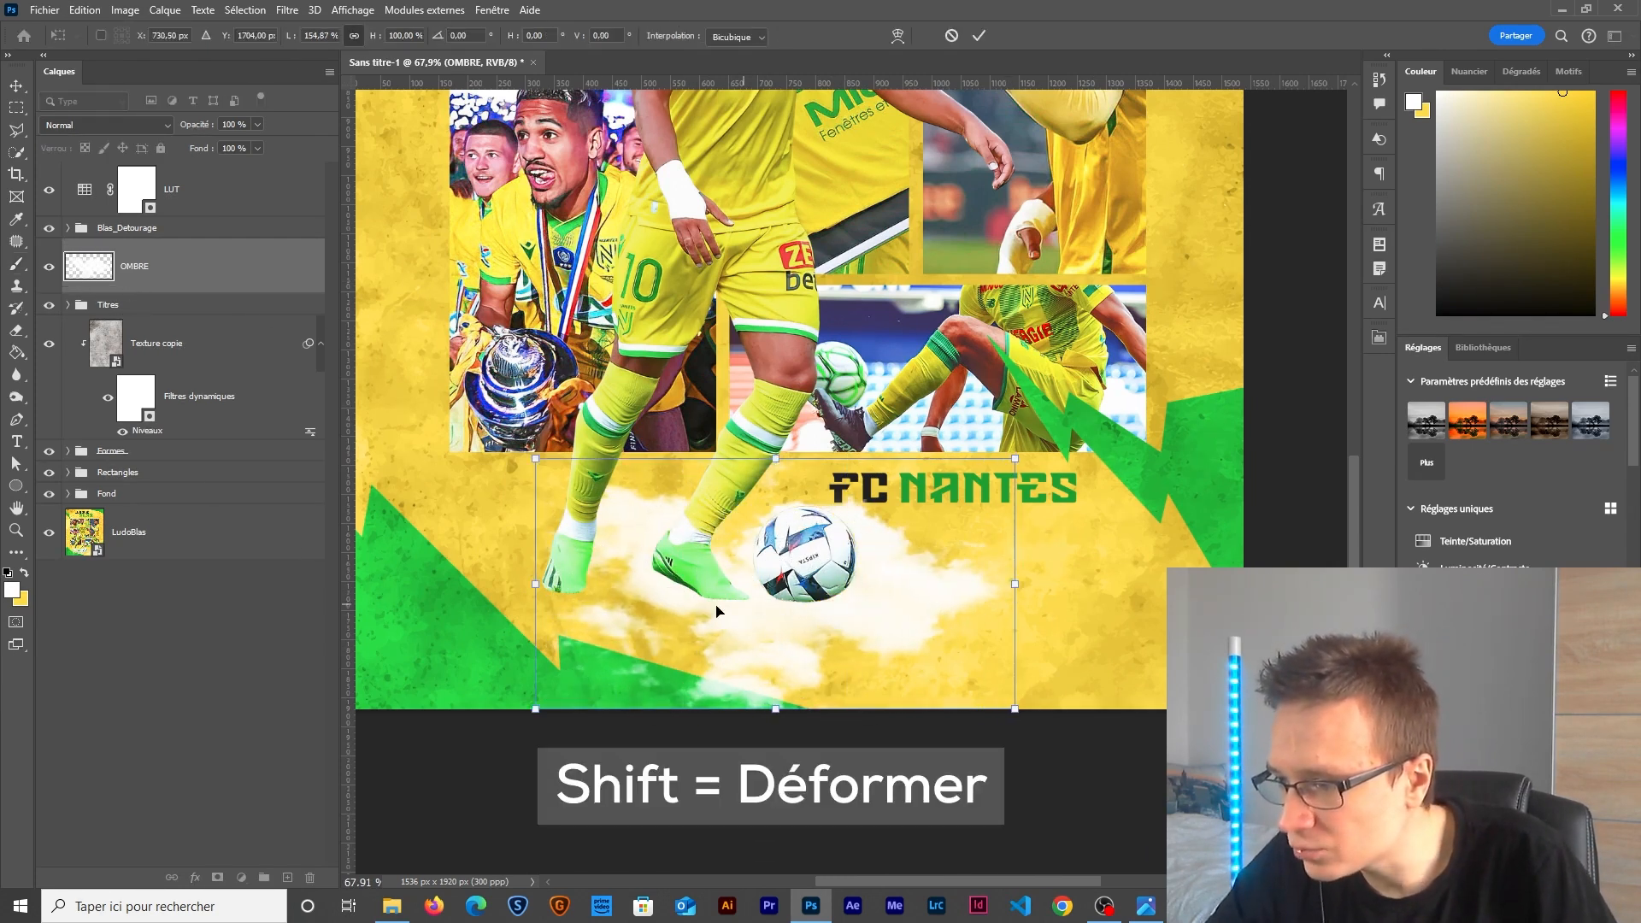
pyautogui.moveTo(537, 585); pyautogui.dragTo(509, 585)
pyautogui.moveTo(832, 621); pyautogui.dragTo(751, 616)
pyautogui.press('Return')
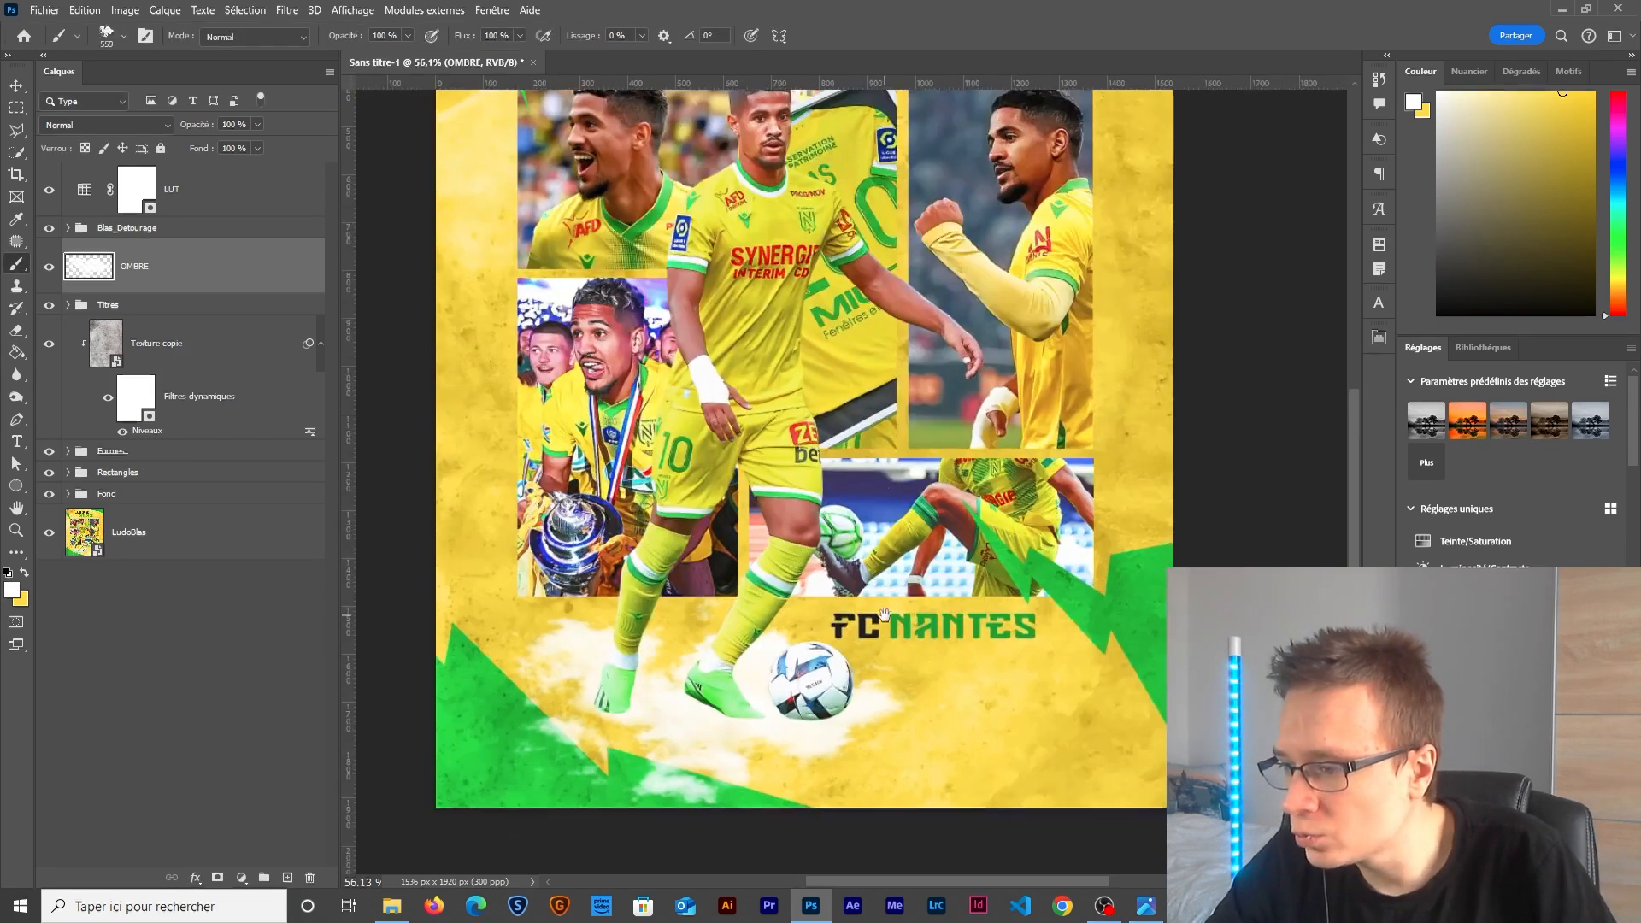
# Move the OMBRE layer down the stack, directly above the Rectangles group.
pyautogui.hotkey('ctrl', '0')
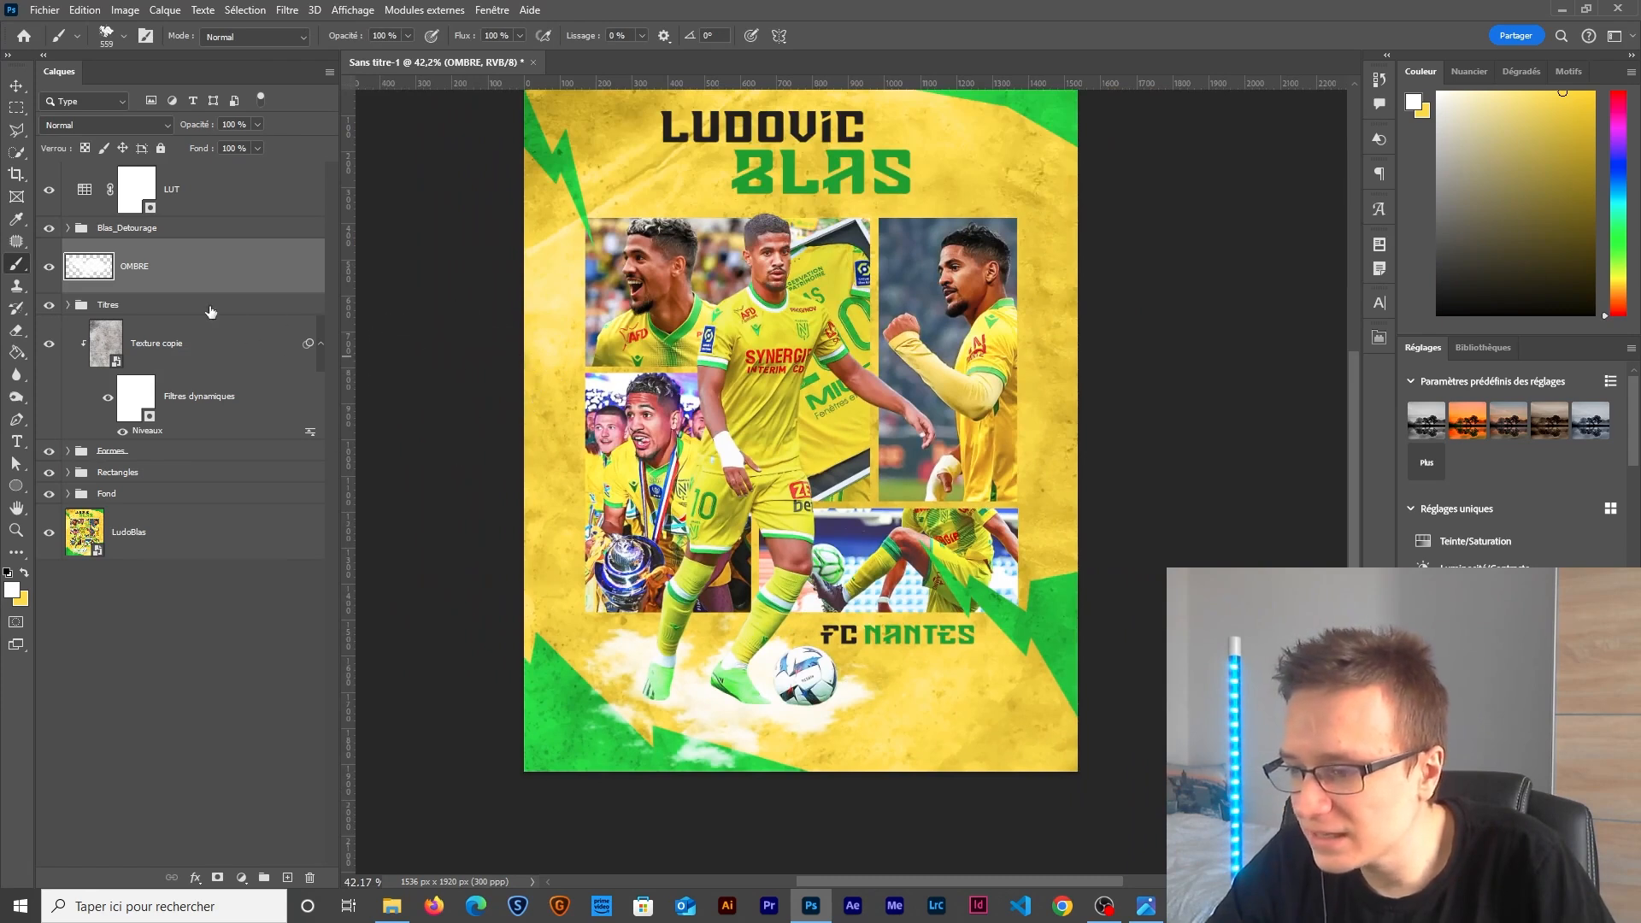
pyautogui.moveTo(145, 299); pyautogui.dragTo(148, 465)
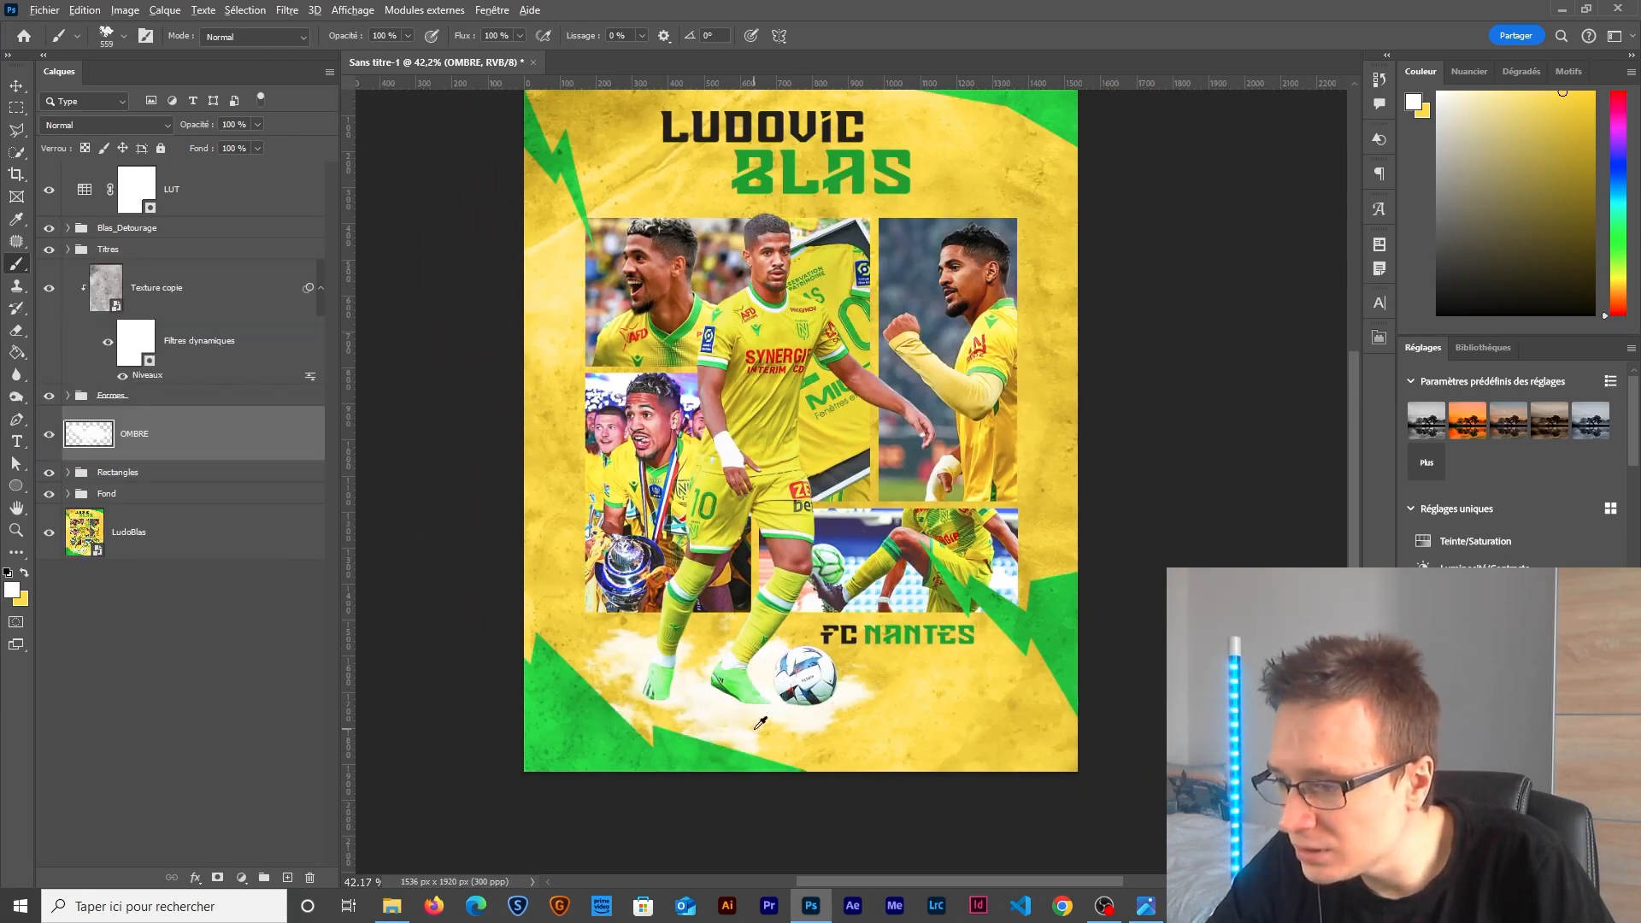
pyautogui.scroll(2, 760, 723)
pyautogui.moveTo(793, 710); pyautogui.dragTo(754, 726)
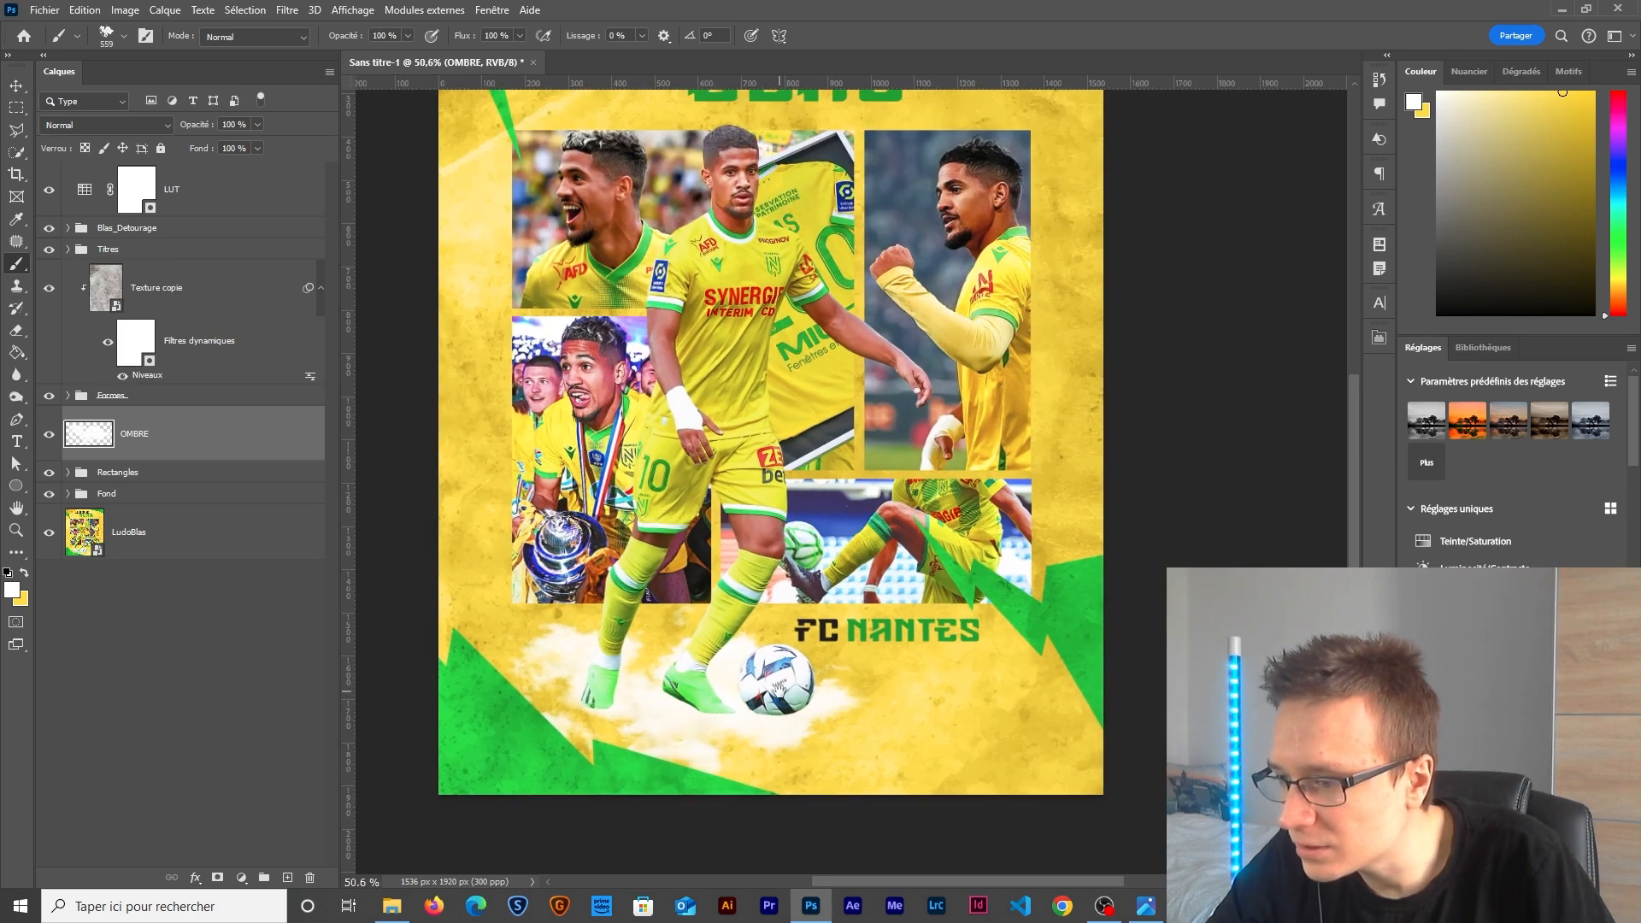
# Set the OMBRE layer's blend mode to Superposition.
pyautogui.press('v')
pyautogui.click(85, 127)
pyautogui.press('Down')
pyautogui.press('Down')
pyautogui.press('Down')
pyautogui.press('Down')
pyautogui.press('Down')
pyautogui.press('Down')
pyautogui.press('Down')
pyautogui.press('Down')
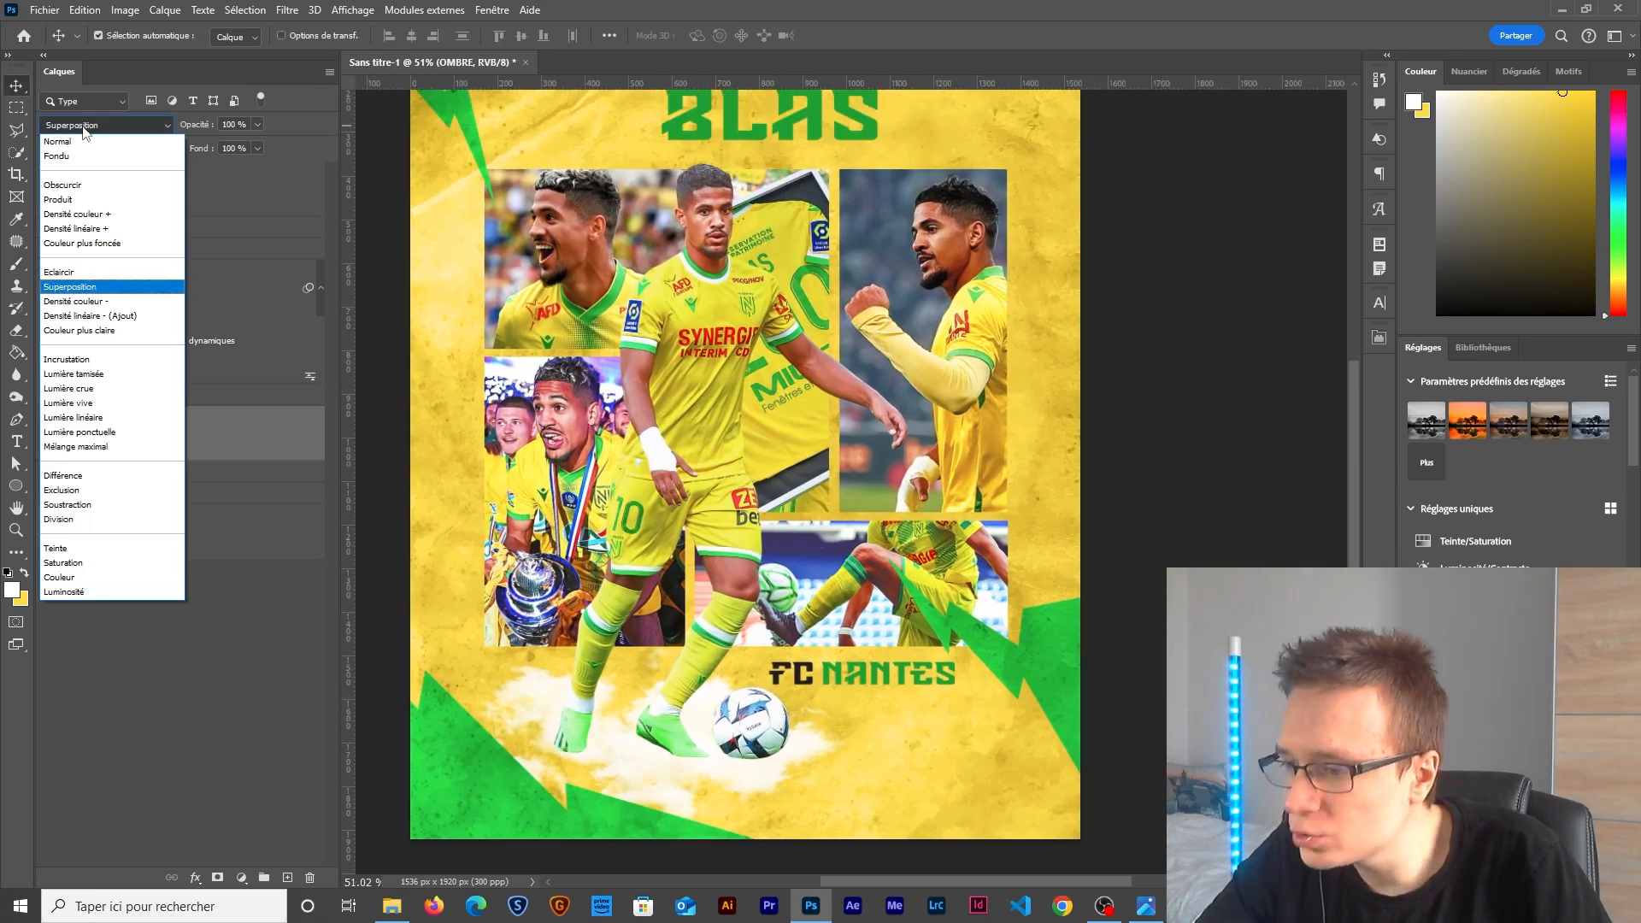
pyautogui.press('Return')
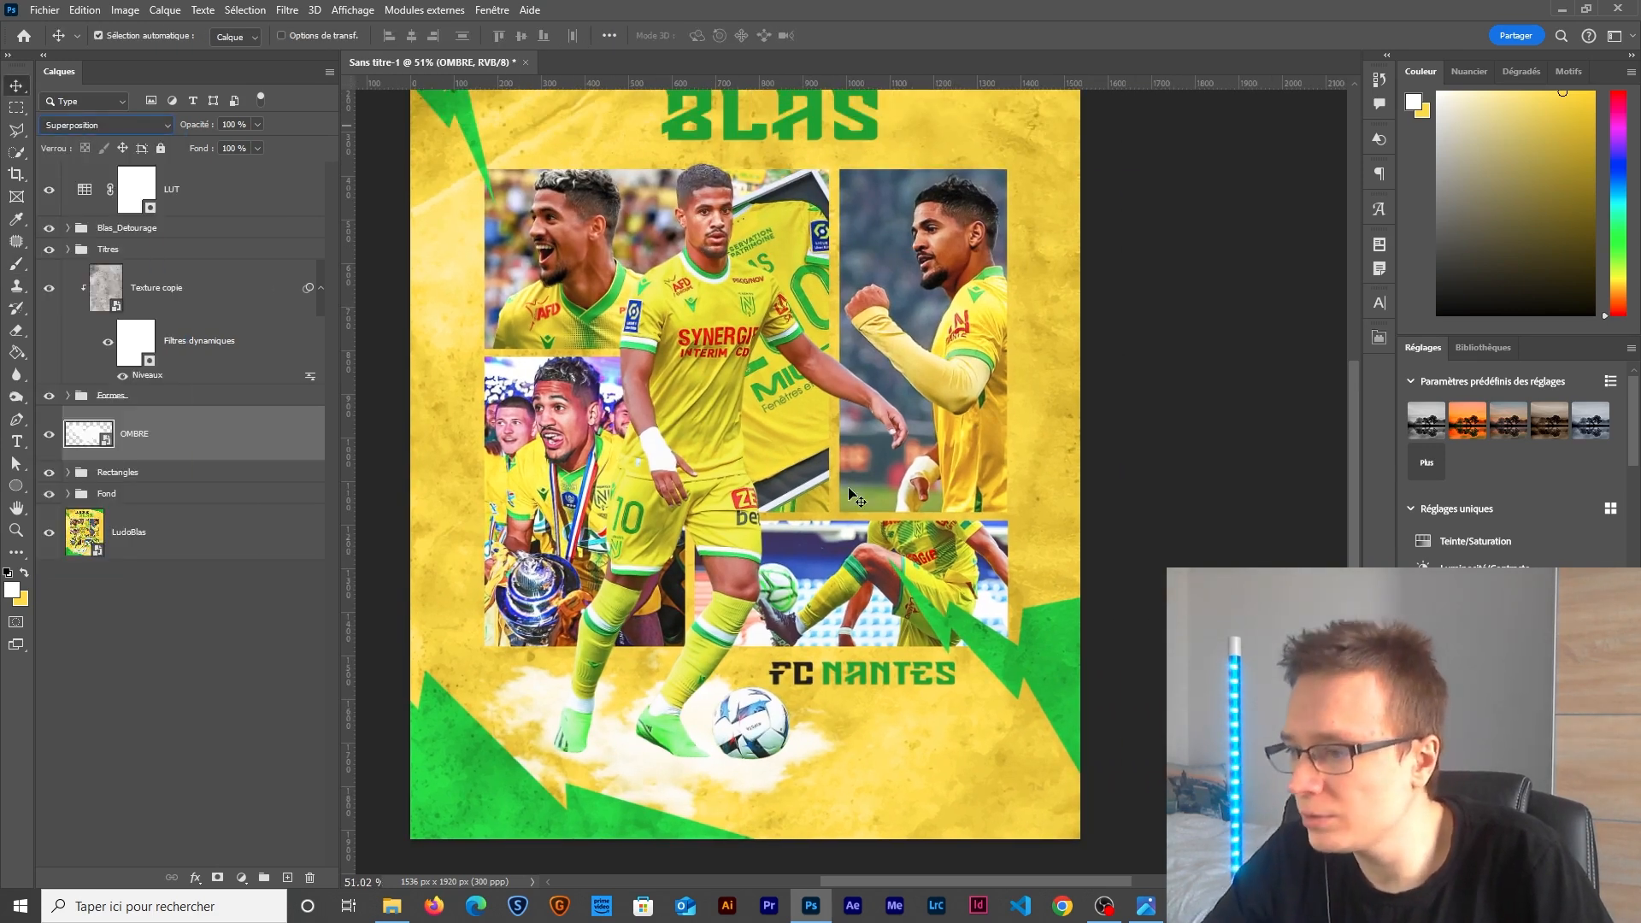
# Set the OMBRE layer's blend mode to Incrustation and duplicate the layer.
pyautogui.click(781, 438)
pyautogui.scroll(-2, 778, 512)
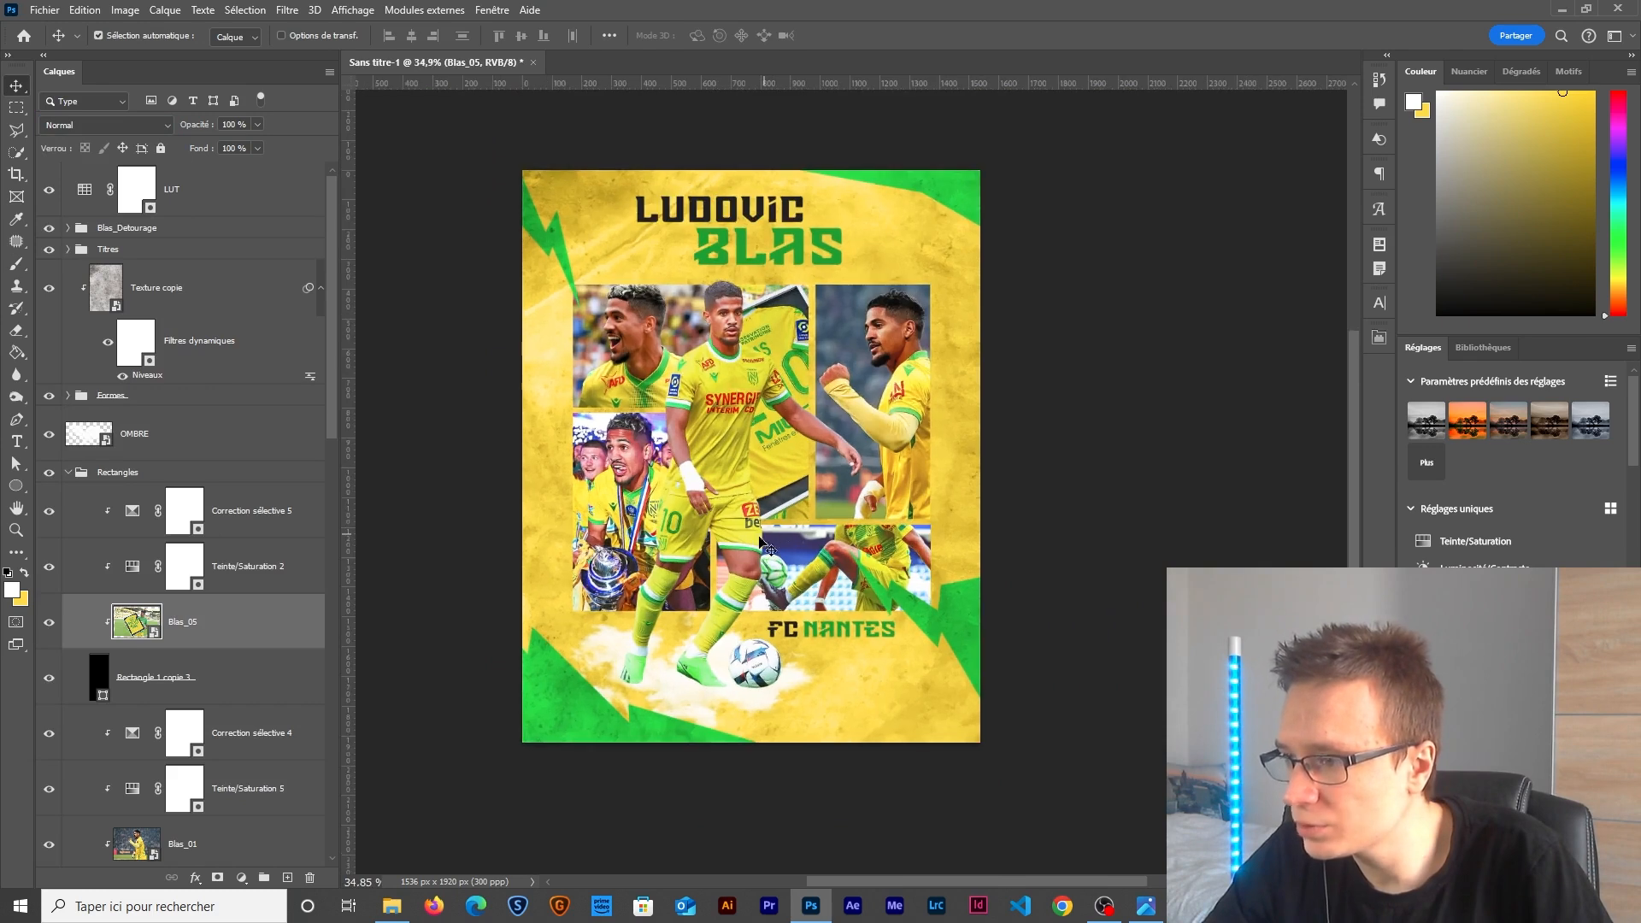
pyautogui.click(69, 473)
pyautogui.click(145, 448)
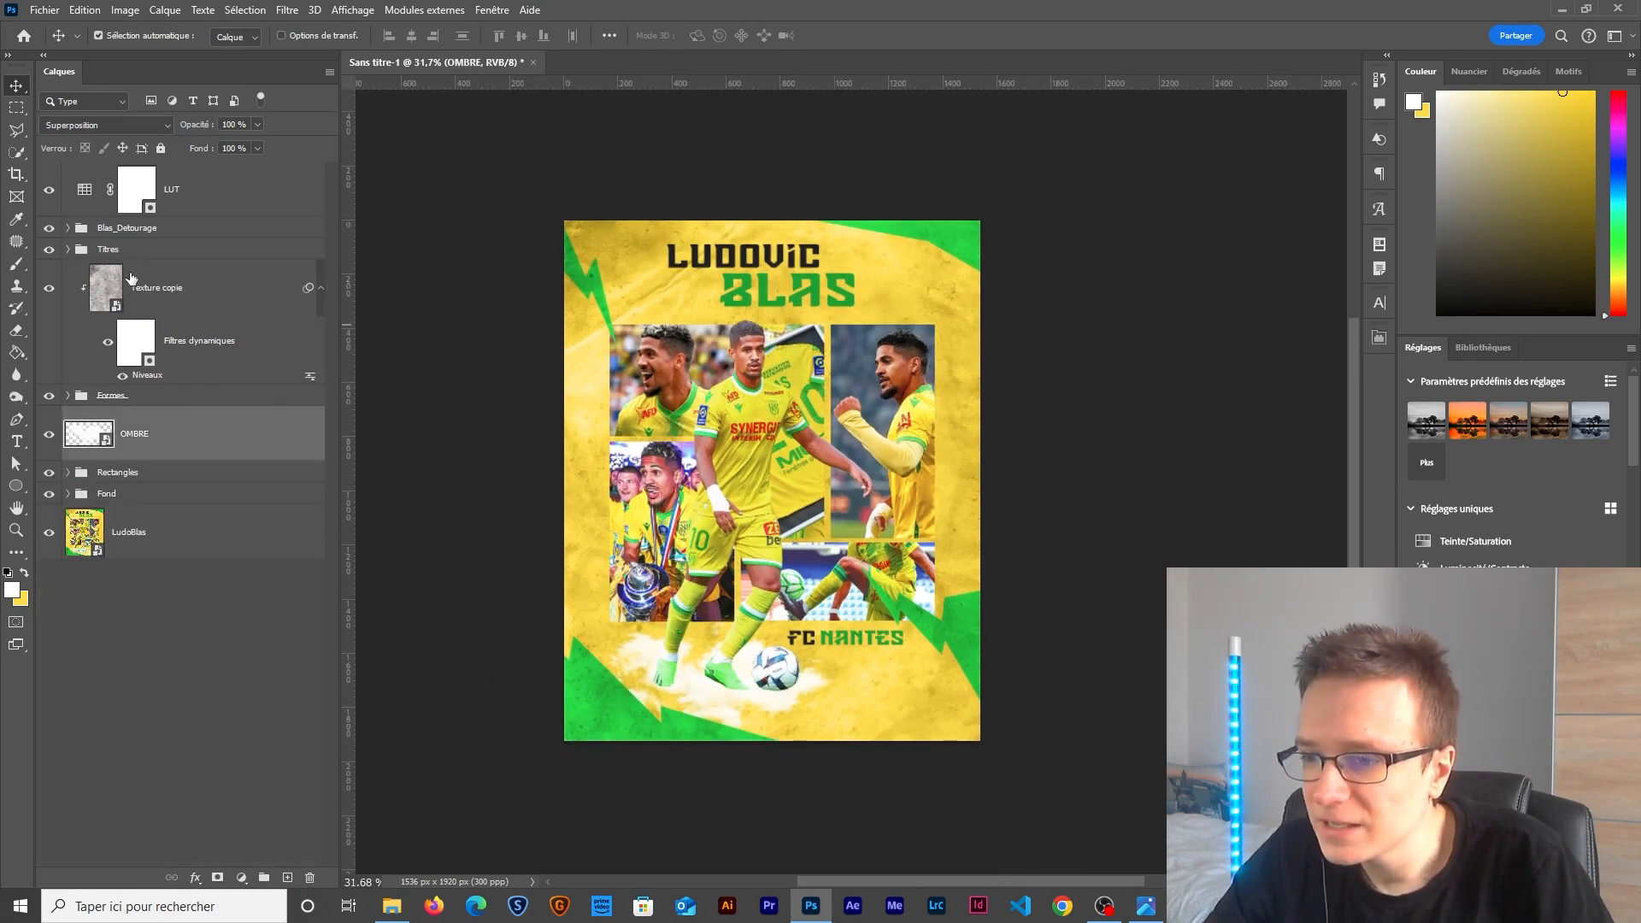
pyautogui.click(114, 127)
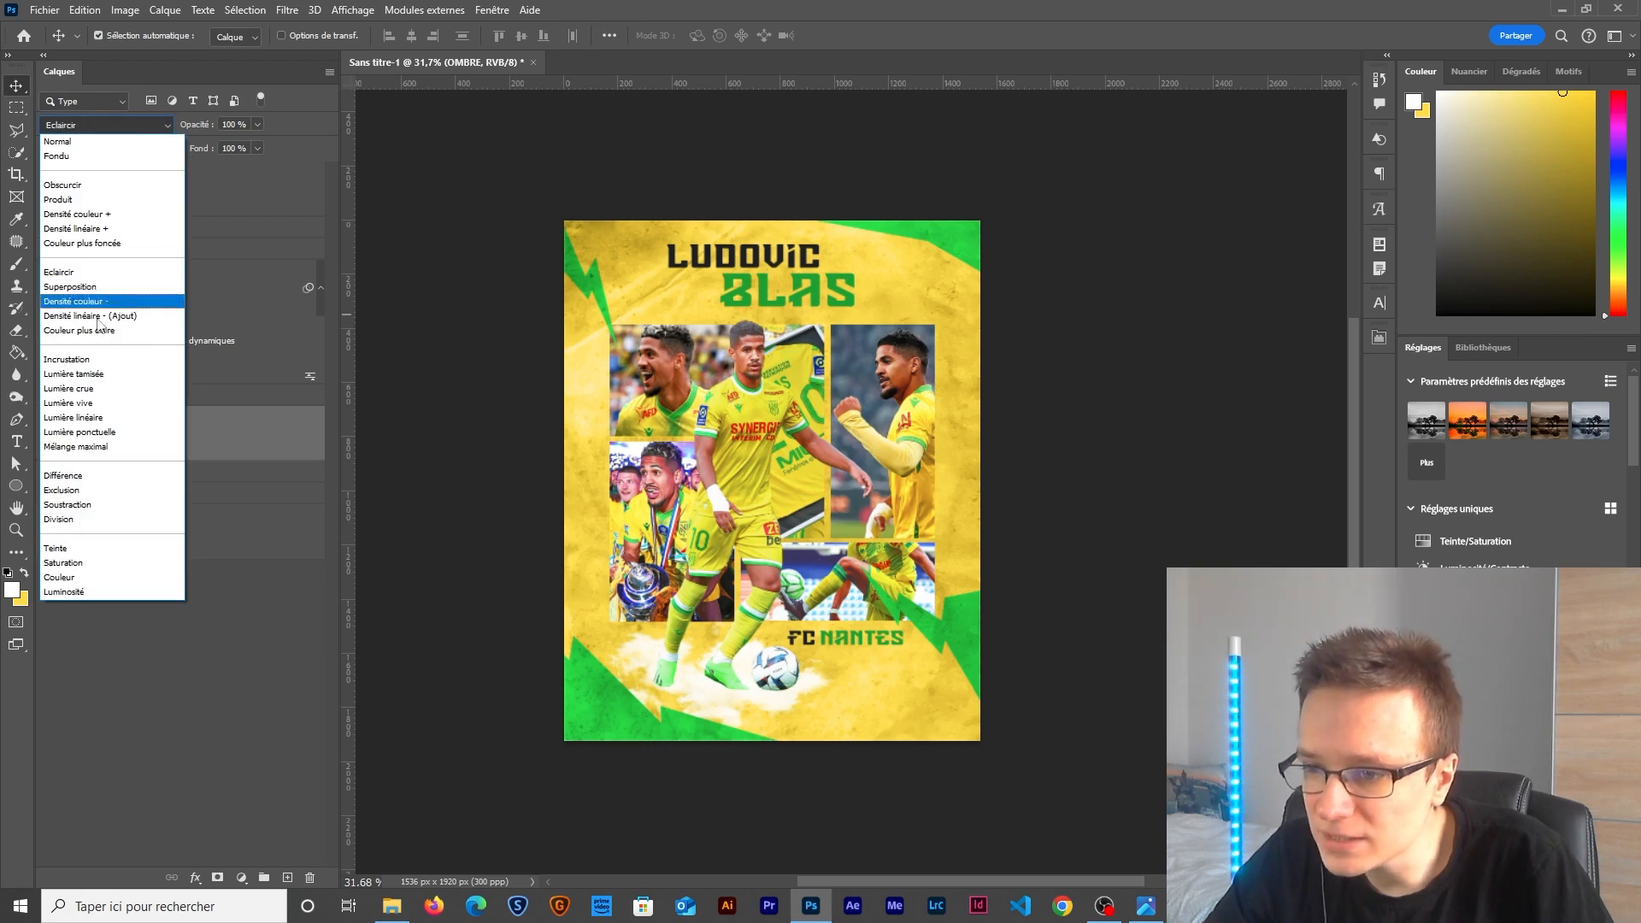
pyautogui.click(73, 359)
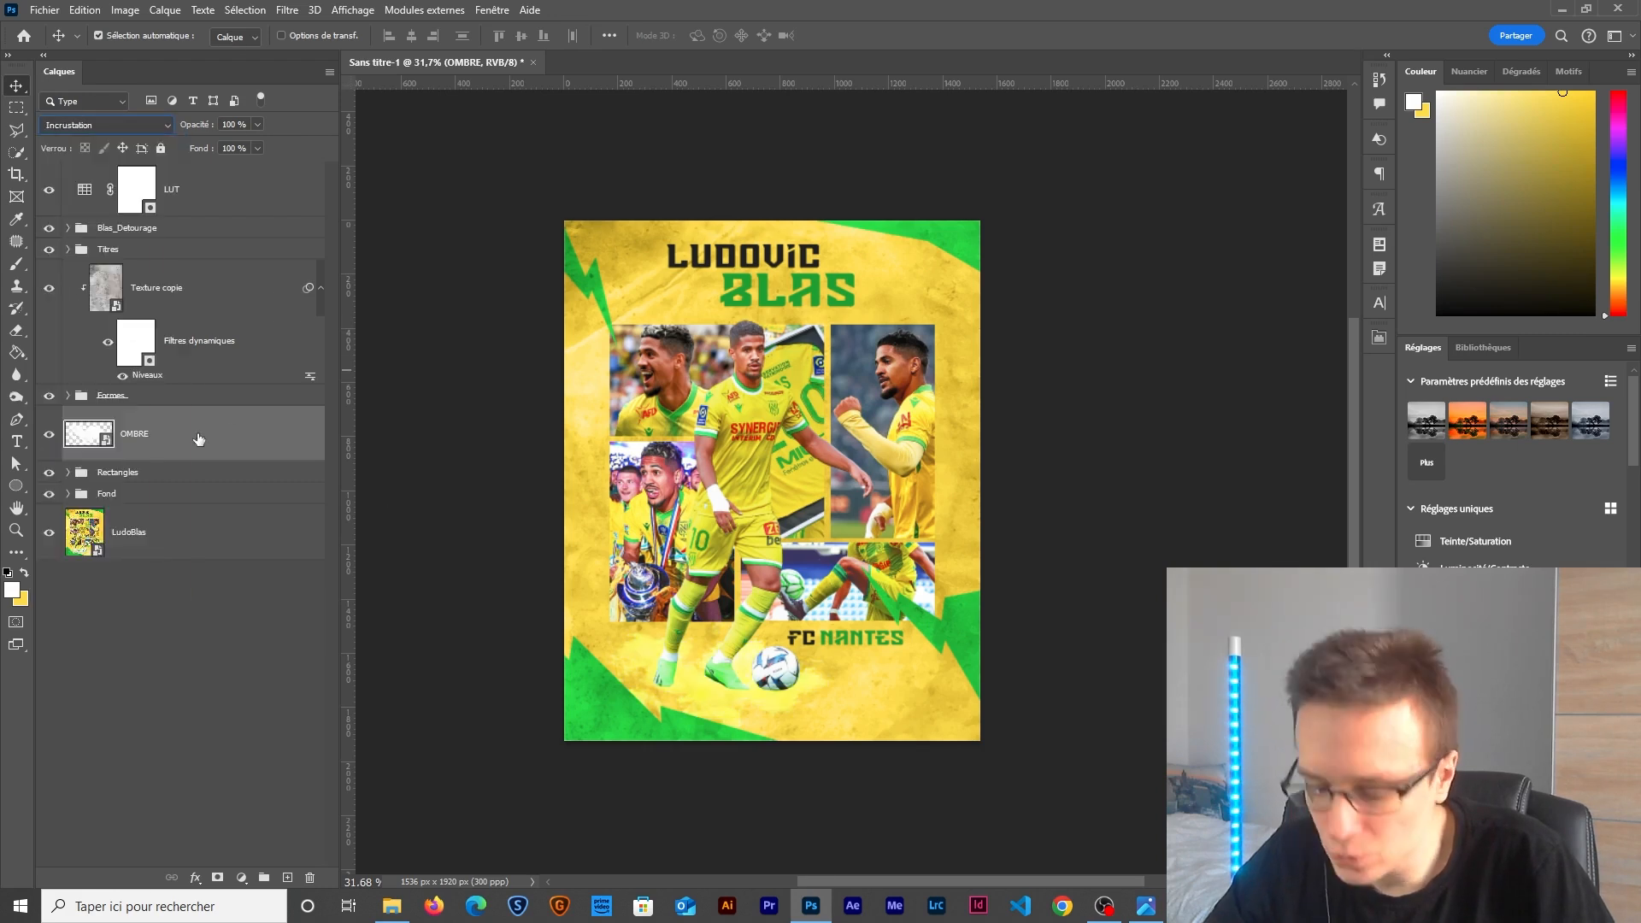
pyautogui.hotkey('ctrl', 'j')
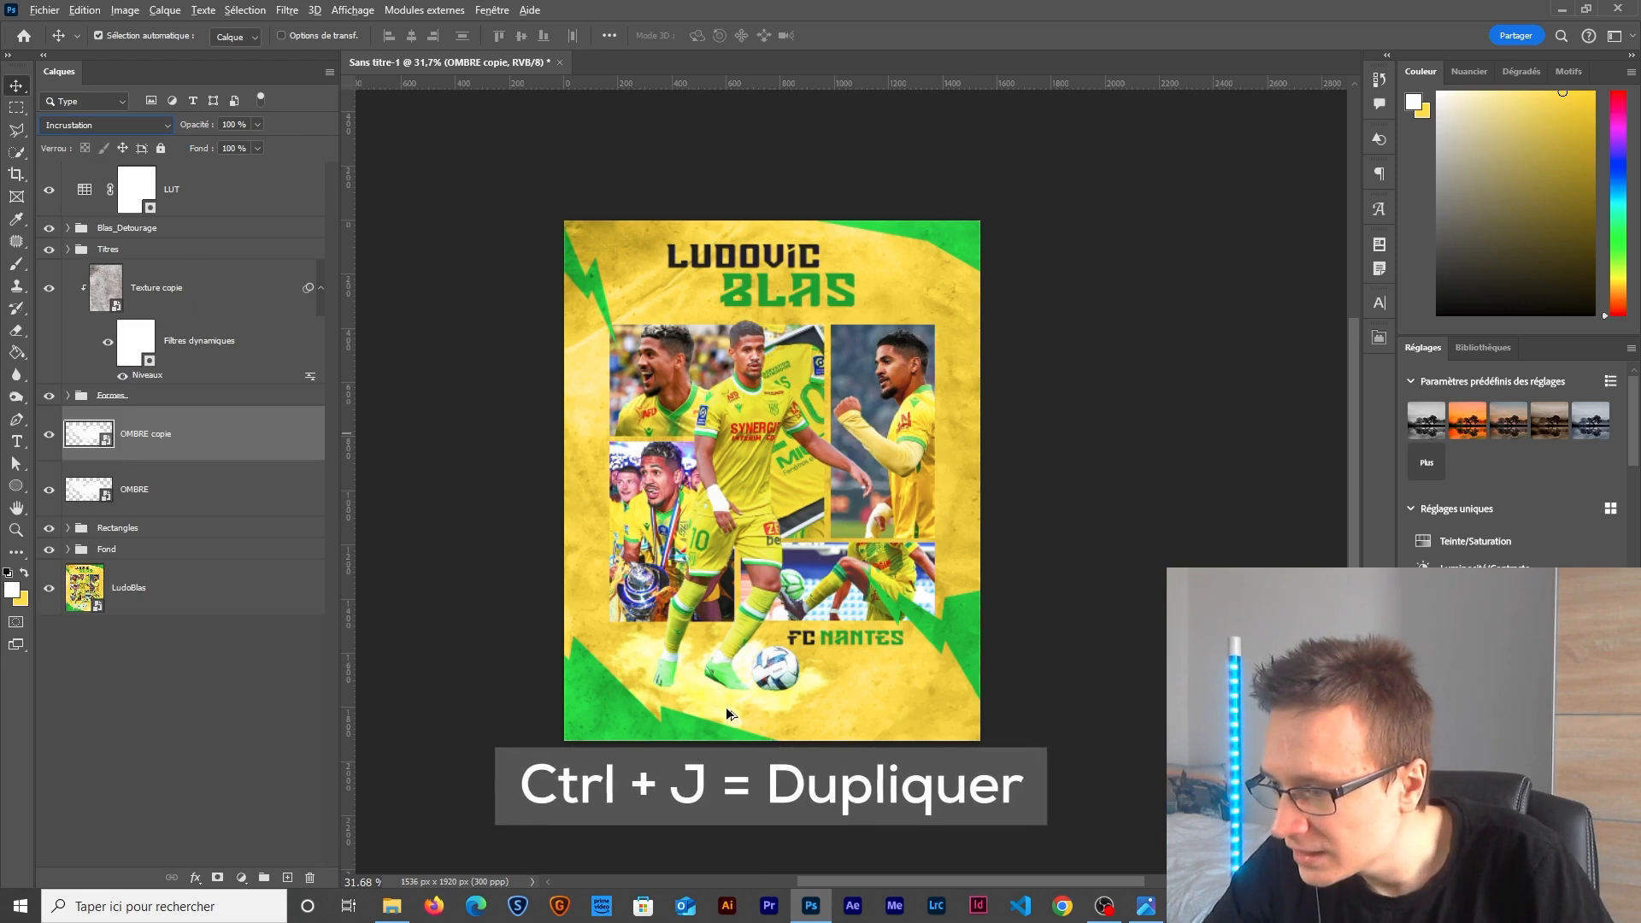
# Group the two OMBRE cloud layers, name the group OMBRE, and set its opacity to 80%.
pyautogui.scroll(5, 766, 717)
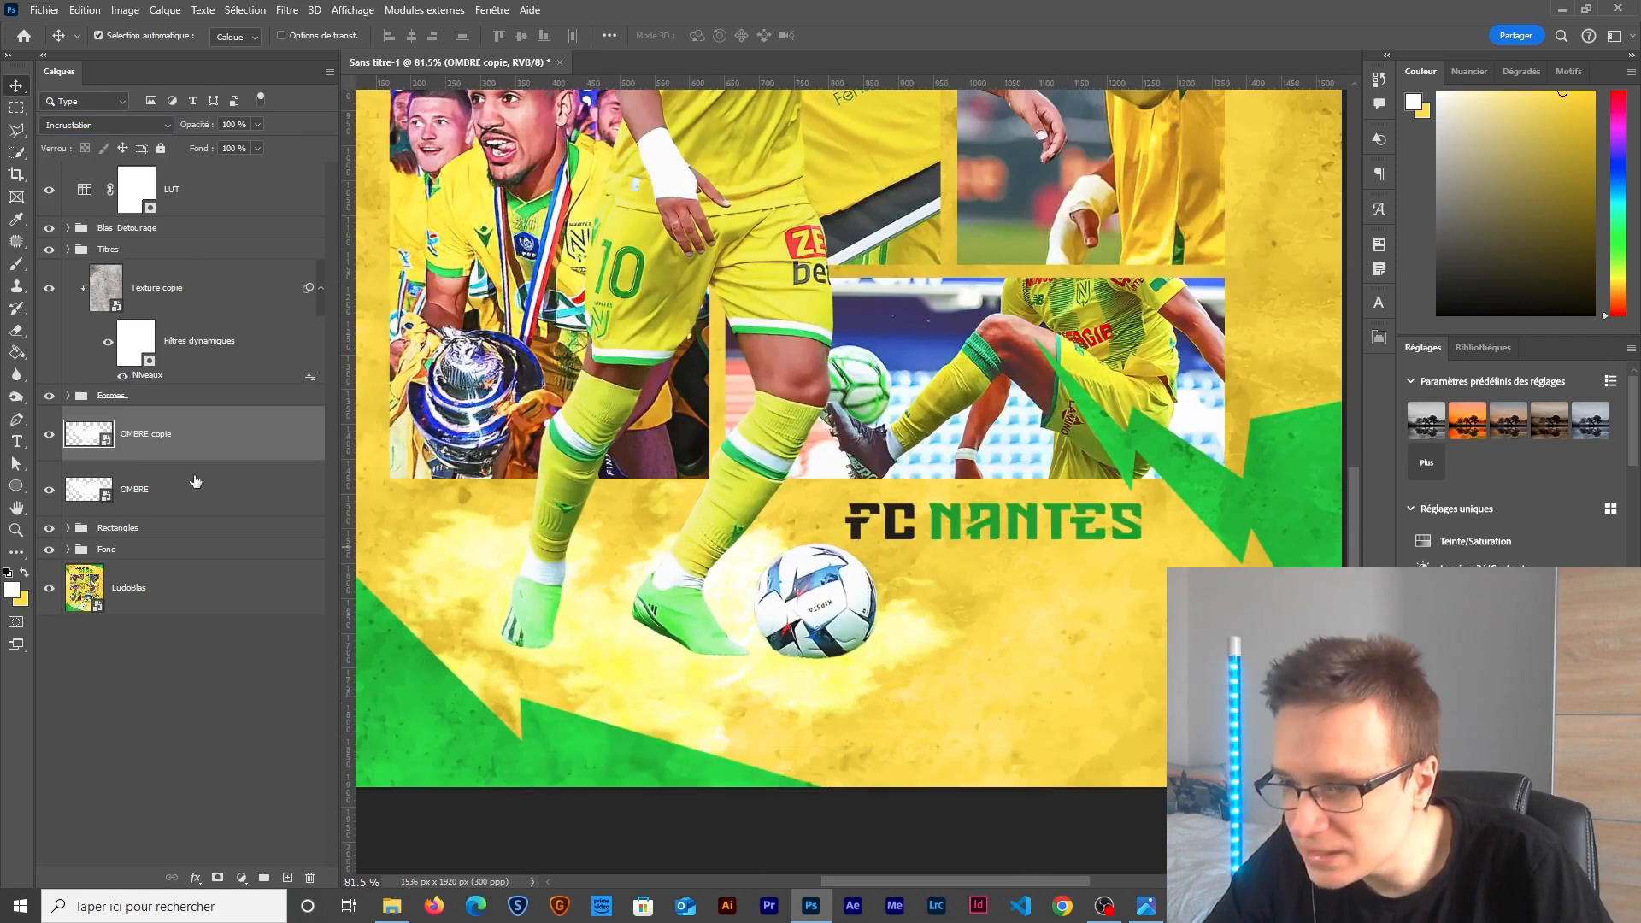
pyautogui.keyDown('shift'); pyautogui.click(194, 484); pyautogui.keyUp('shift')
pyautogui.hotkey('ctrl', 'g')
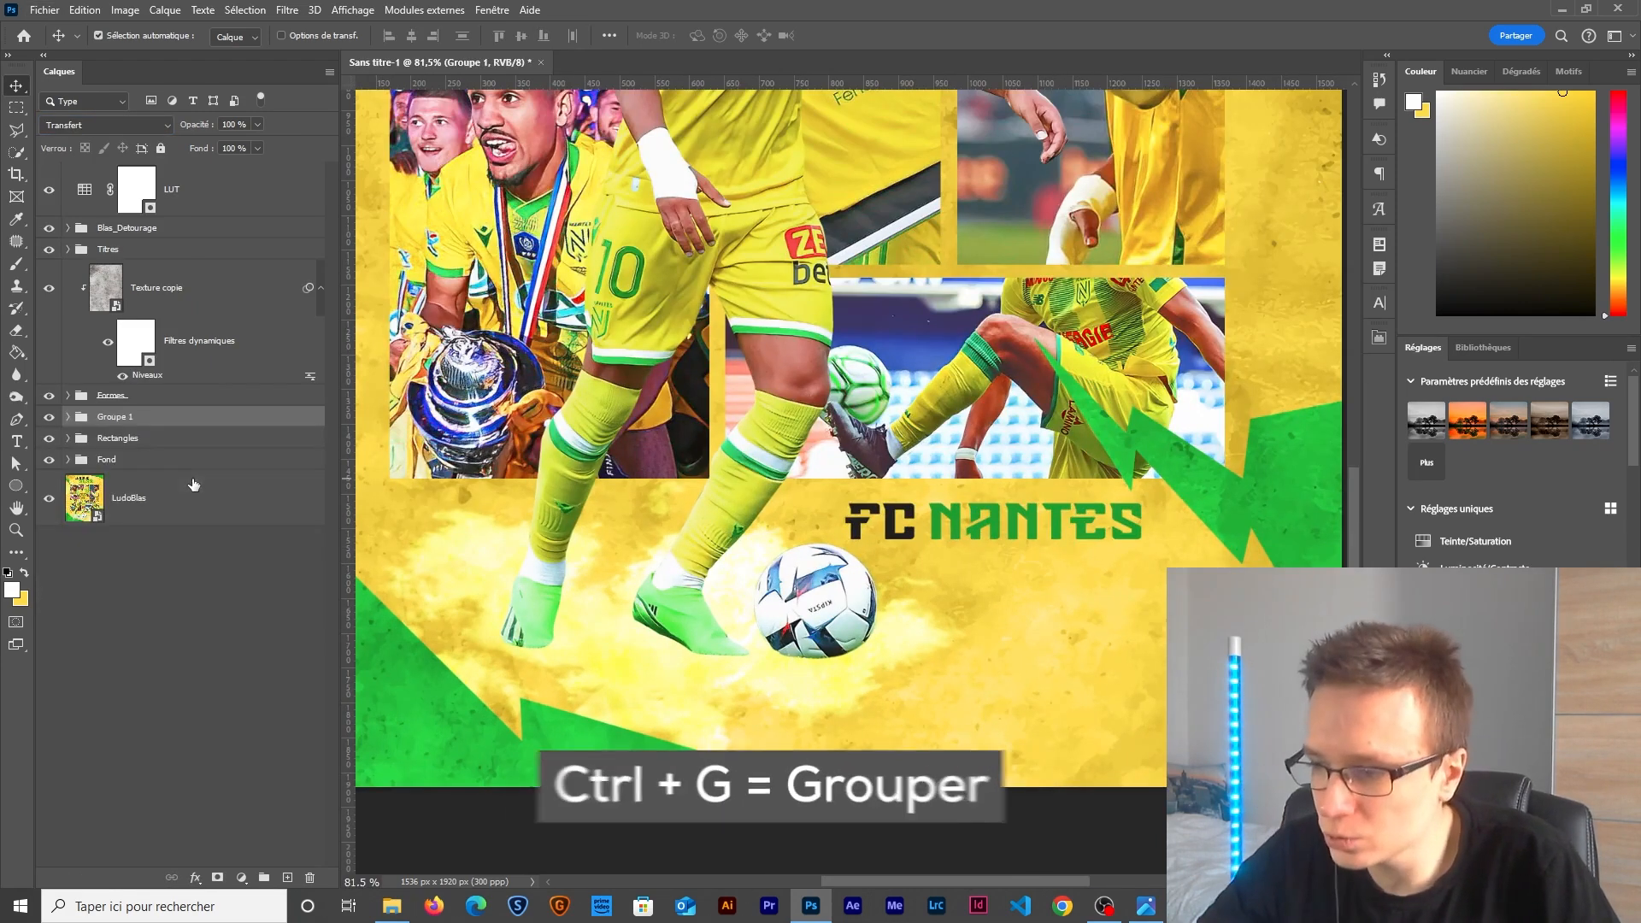
pyautogui.doubleClick(186, 418)
pyautogui.write('OMBRE')
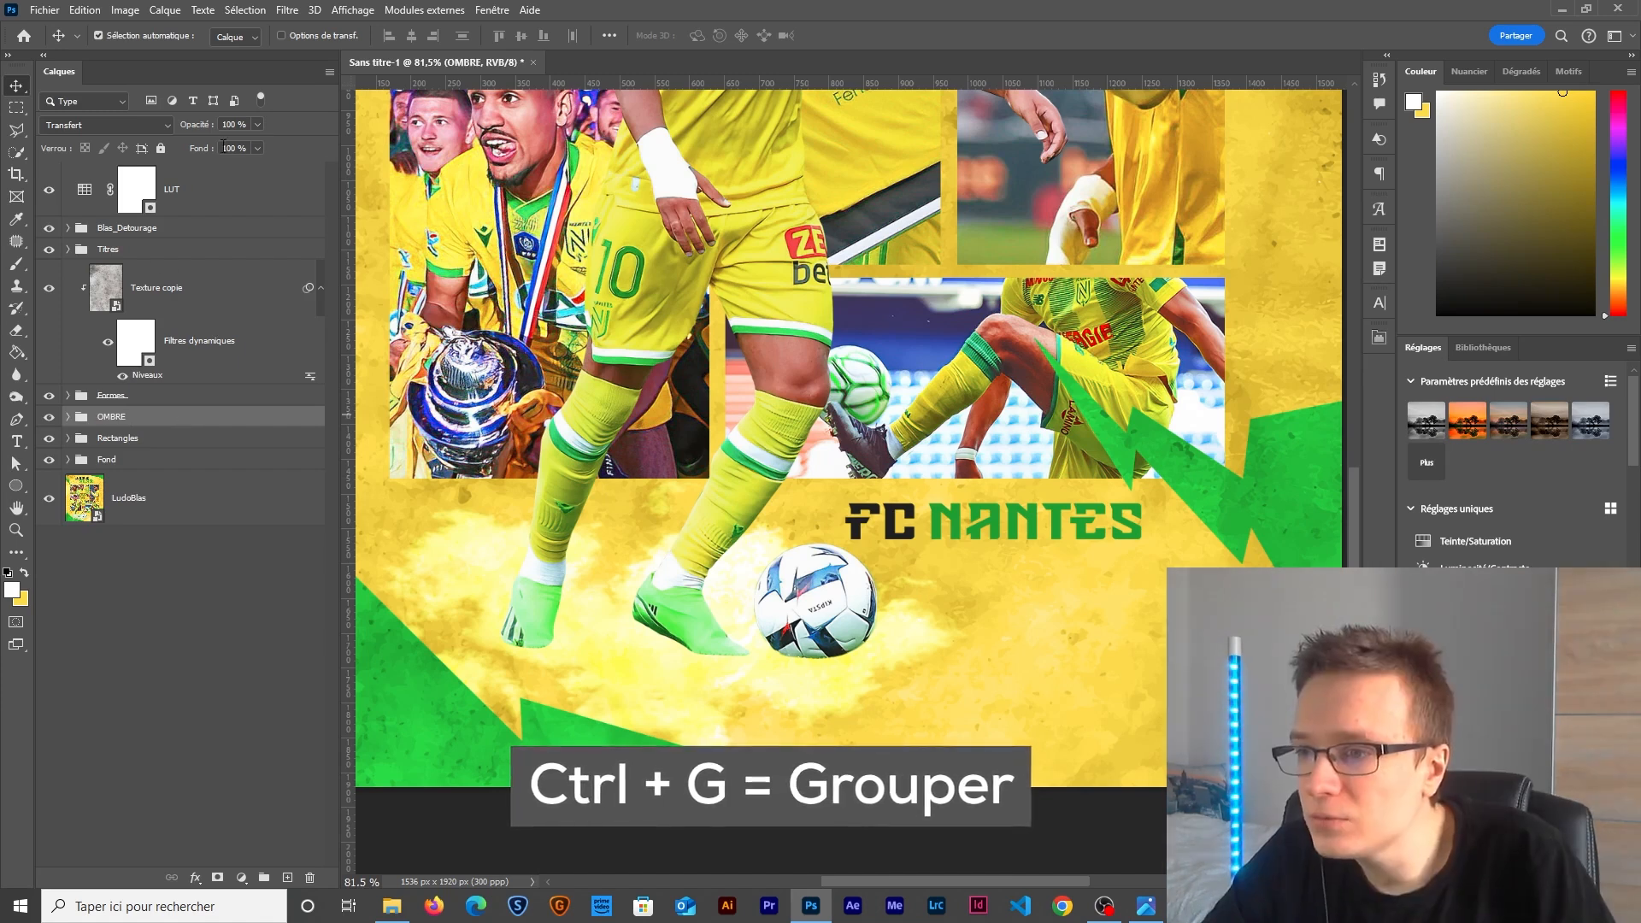
pyautogui.press('Return')
pyautogui.write('80')
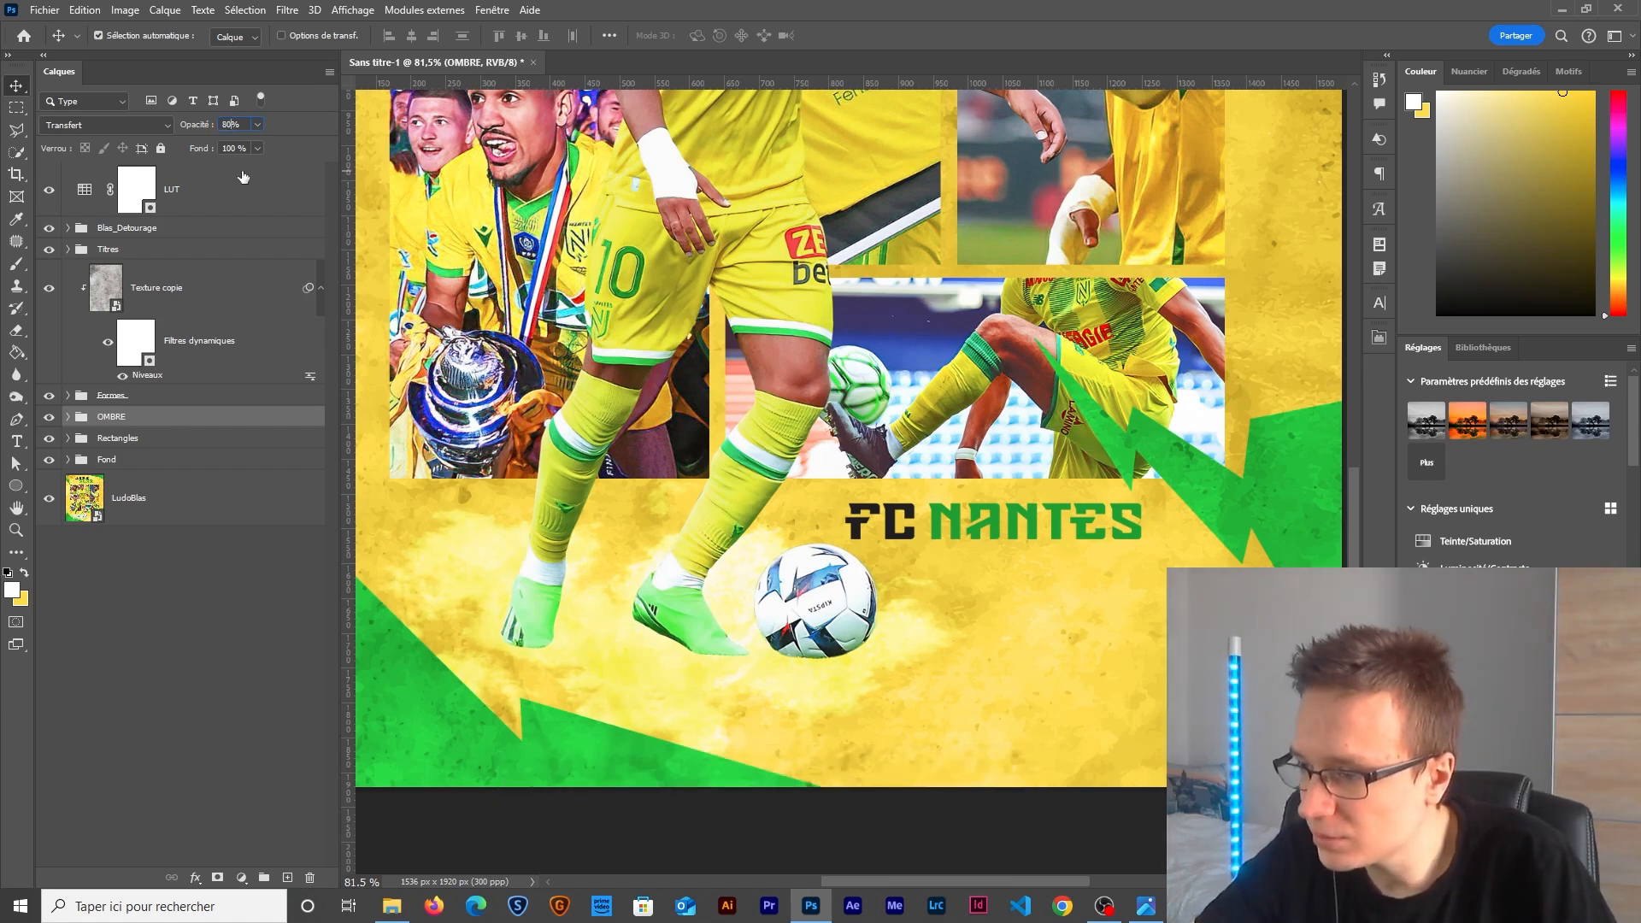
pyautogui.hotkey('ctrl', '0')
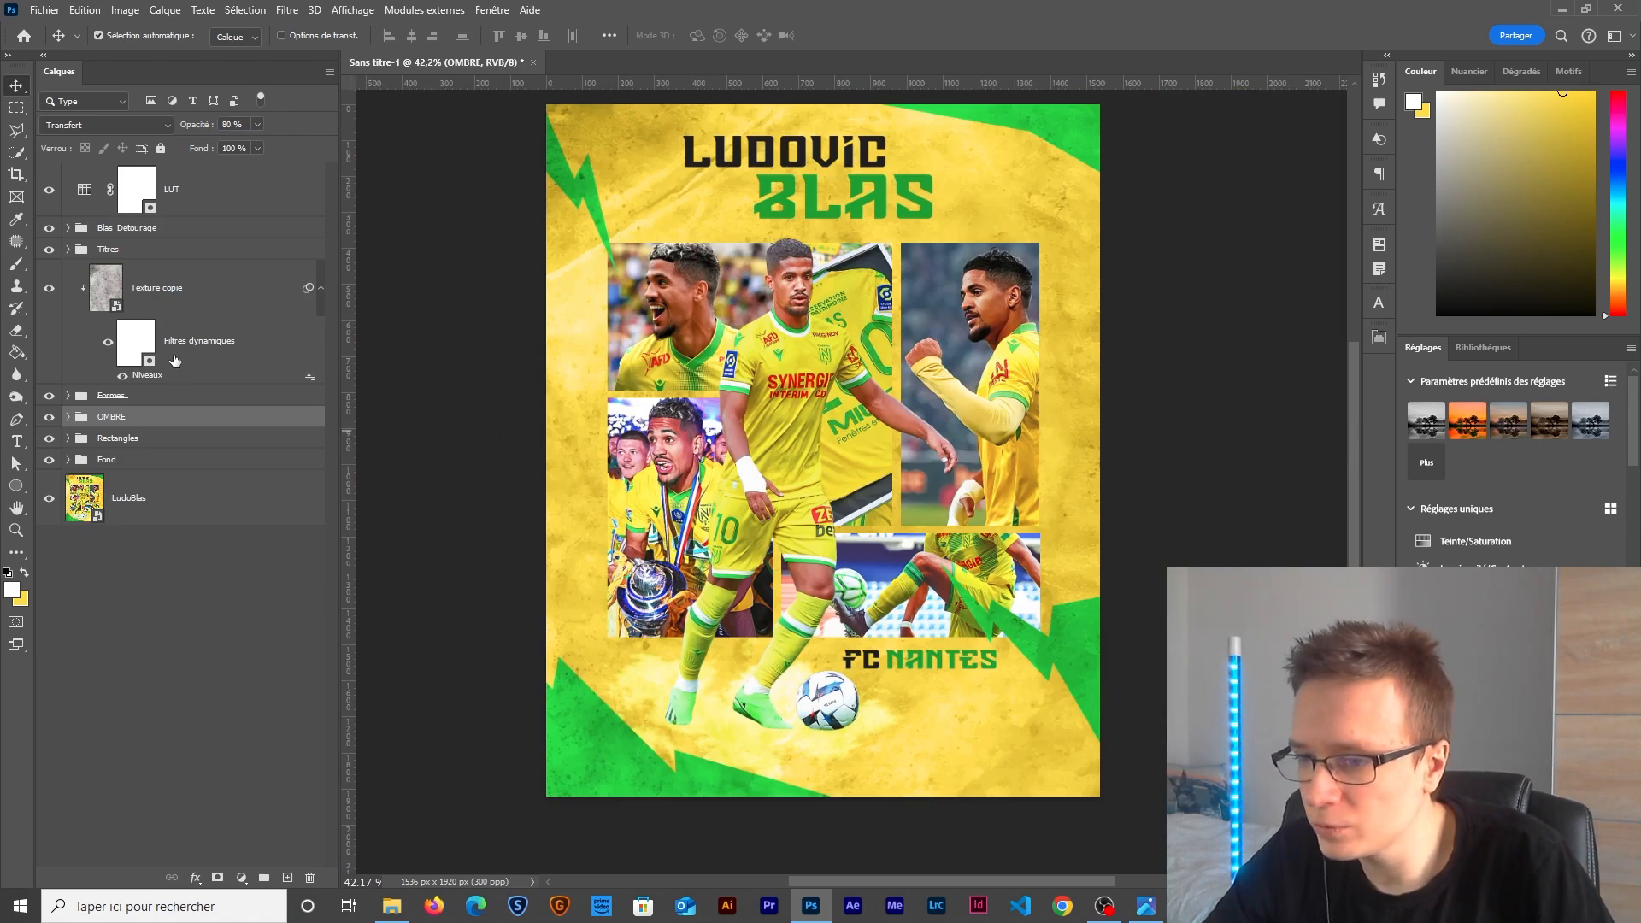
# Create an empty layer directly above Texture in the Fond group and name it Lueur.
pyautogui.click(68, 460)
pyautogui.click(171, 508)
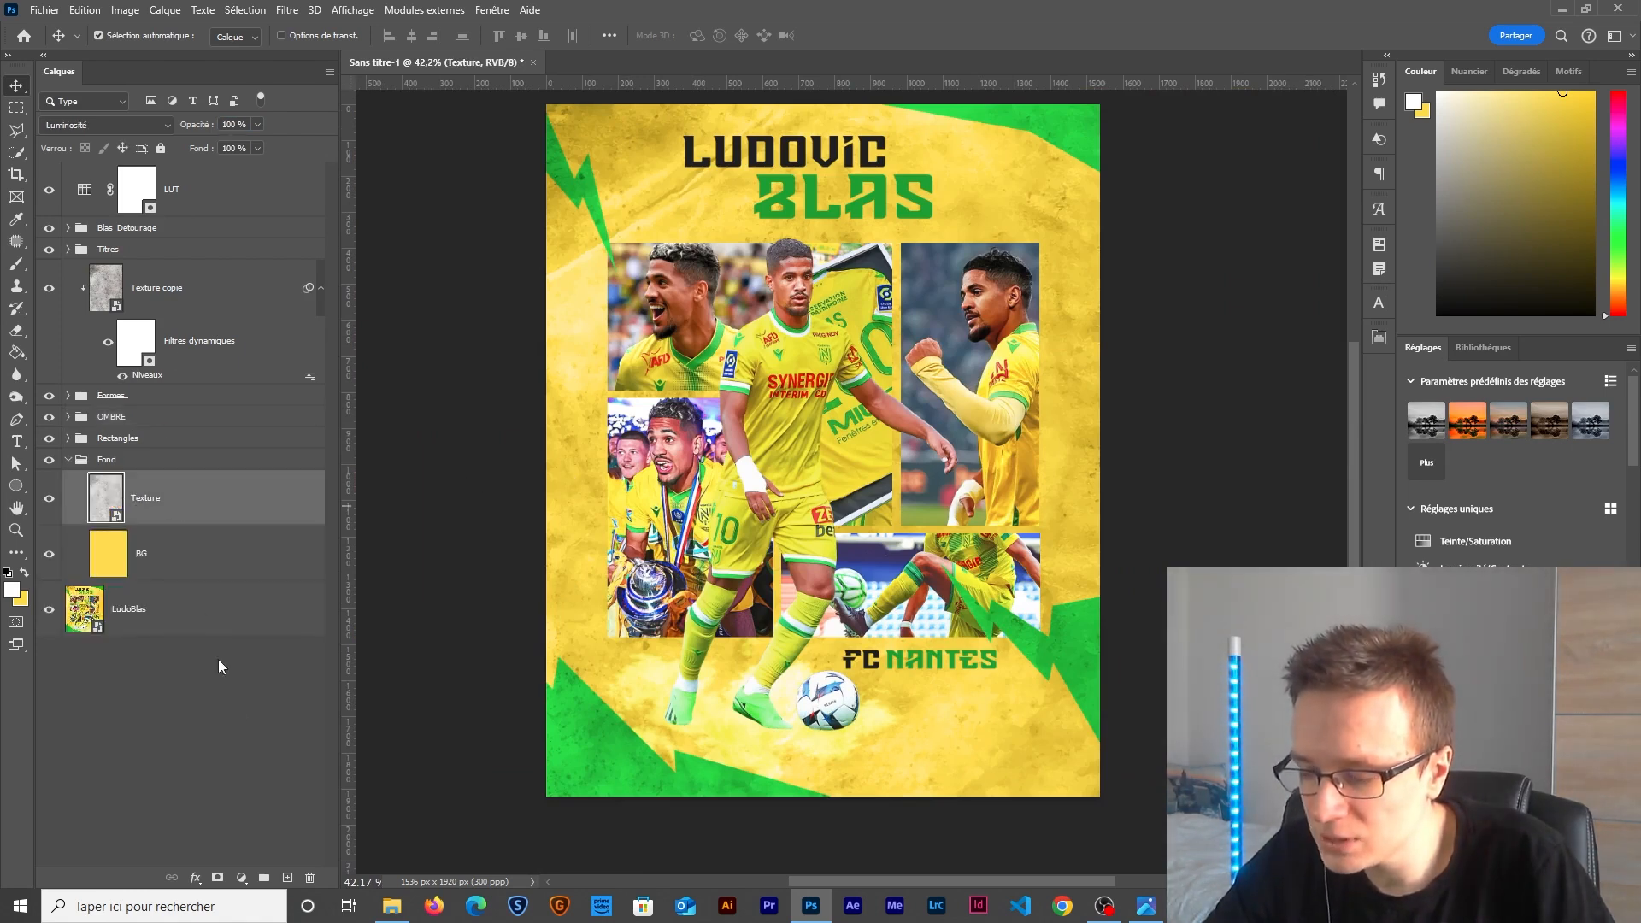
pyautogui.click(285, 877)
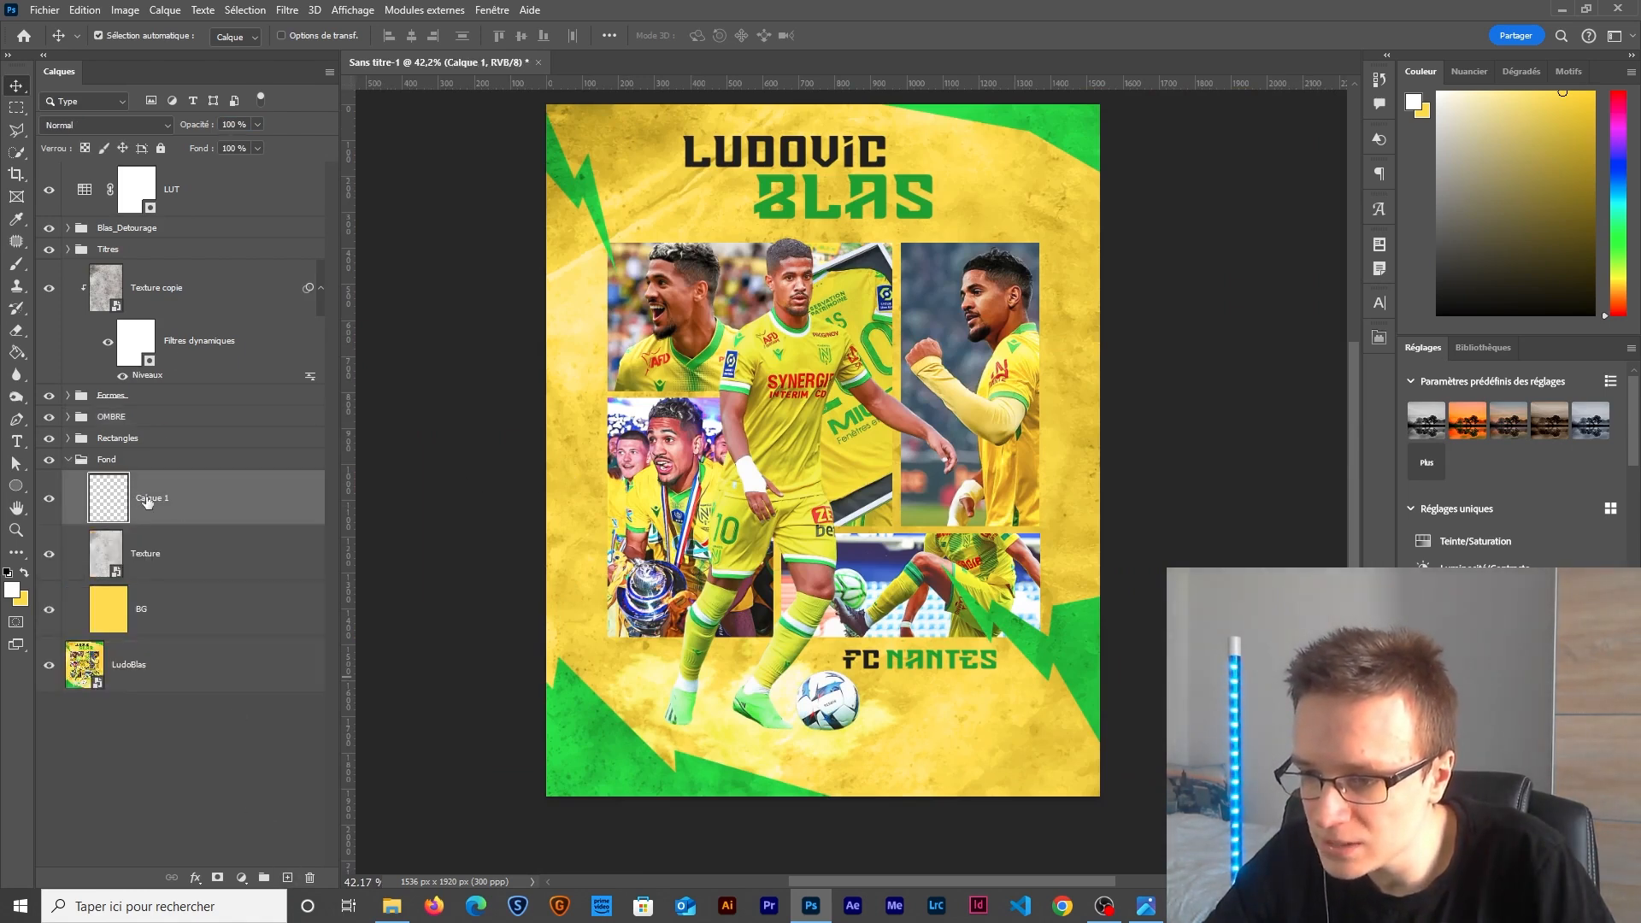
pyautogui.doubleClick(147, 499)
pyautogui.write('Lueur')
pyautogui.press('Return')
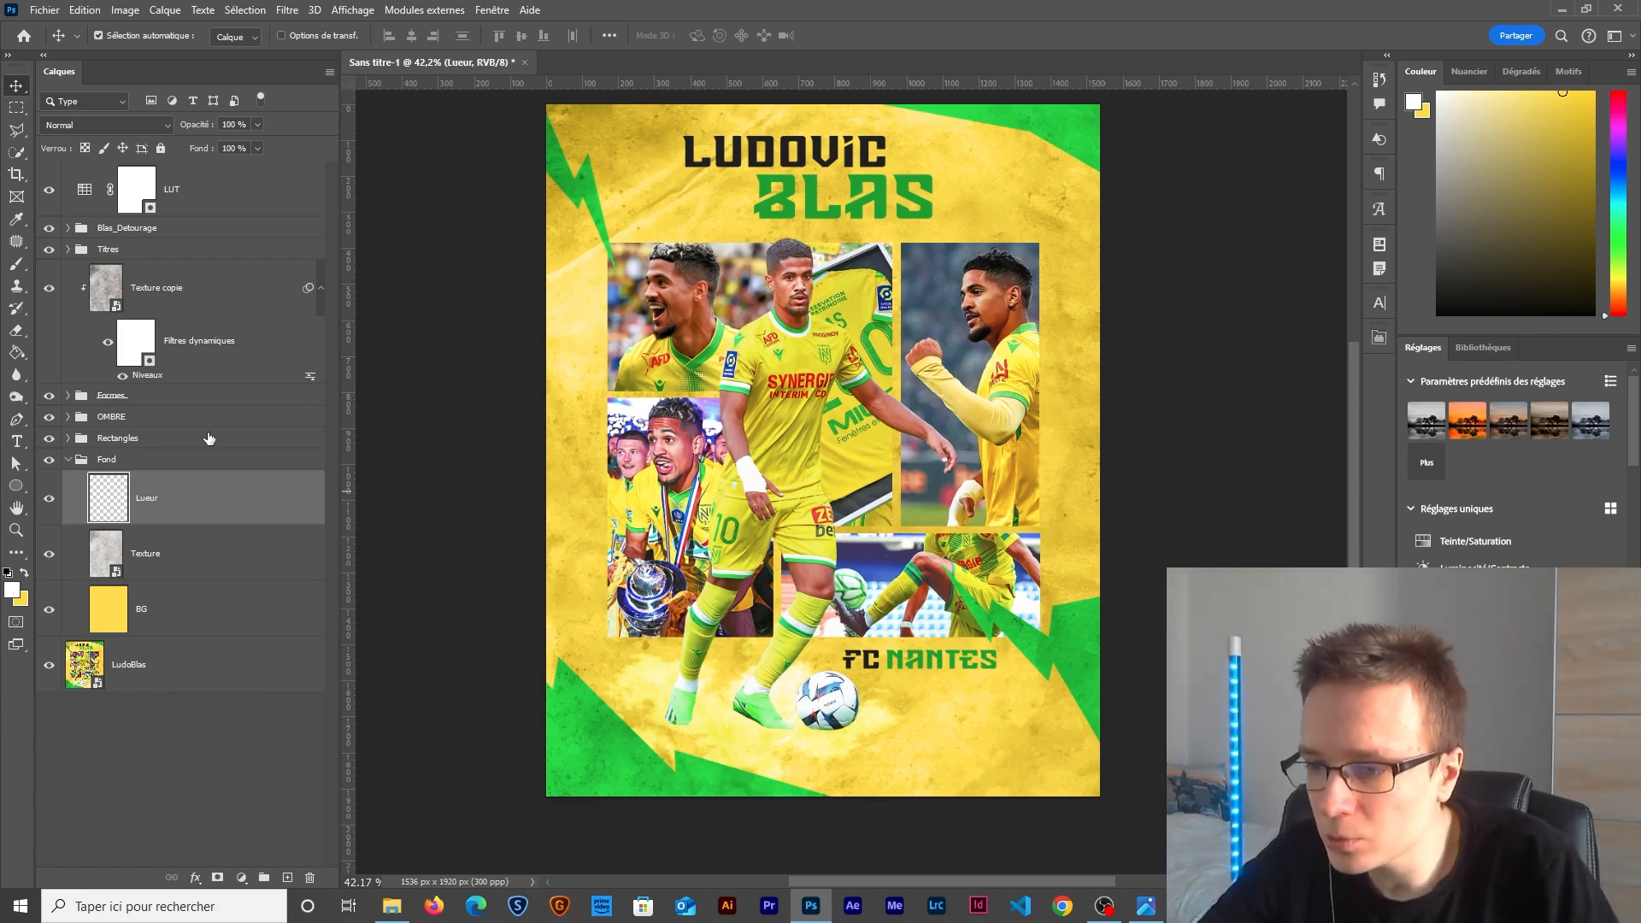
# Paint soft #fee034 glows on Lueur at the poster's left edge and upper right with a soft round brush of about 1152 px.
pyautogui.click(12, 589)
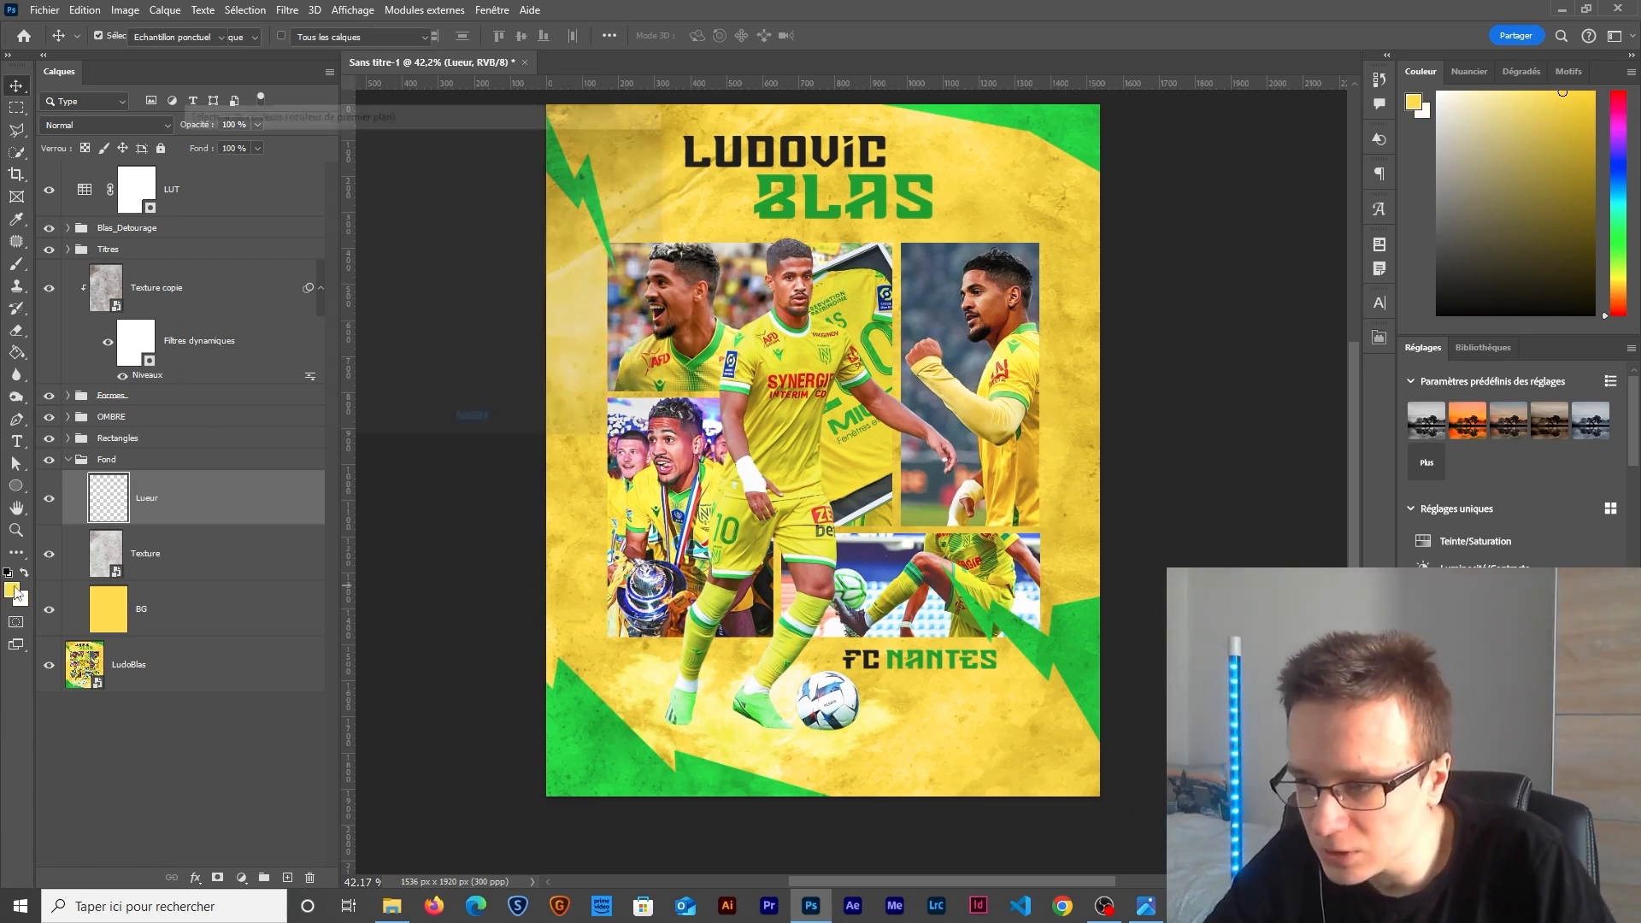
pyautogui.moveTo(533, 116); pyautogui.dragTo(509, 161)
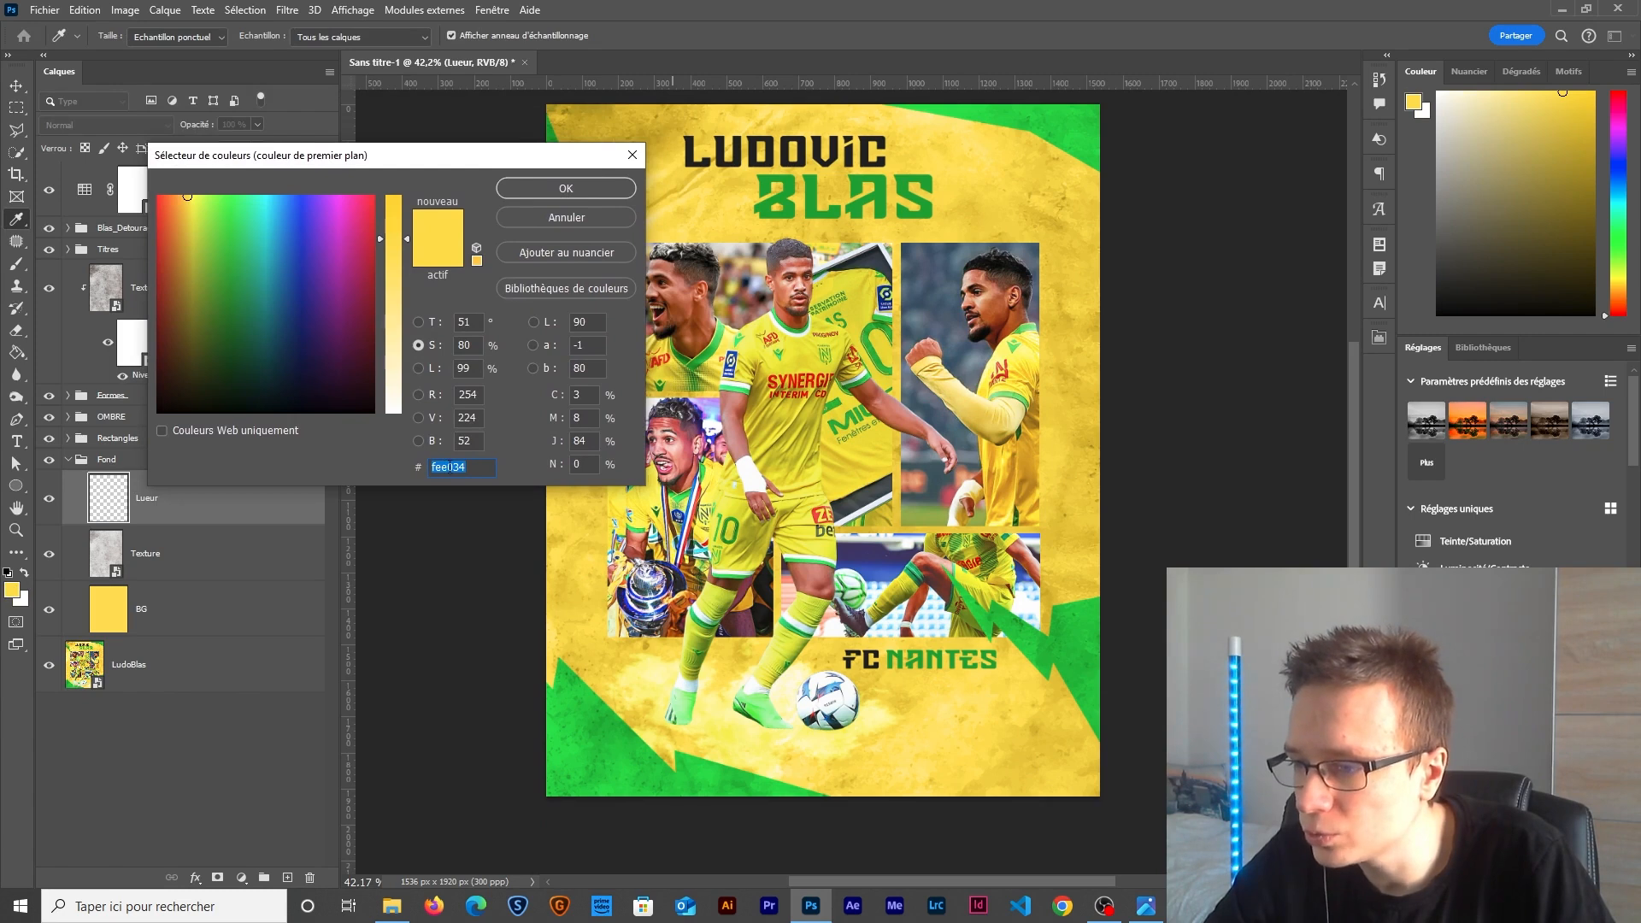
pyautogui.press('Return')
pyautogui.press('b')
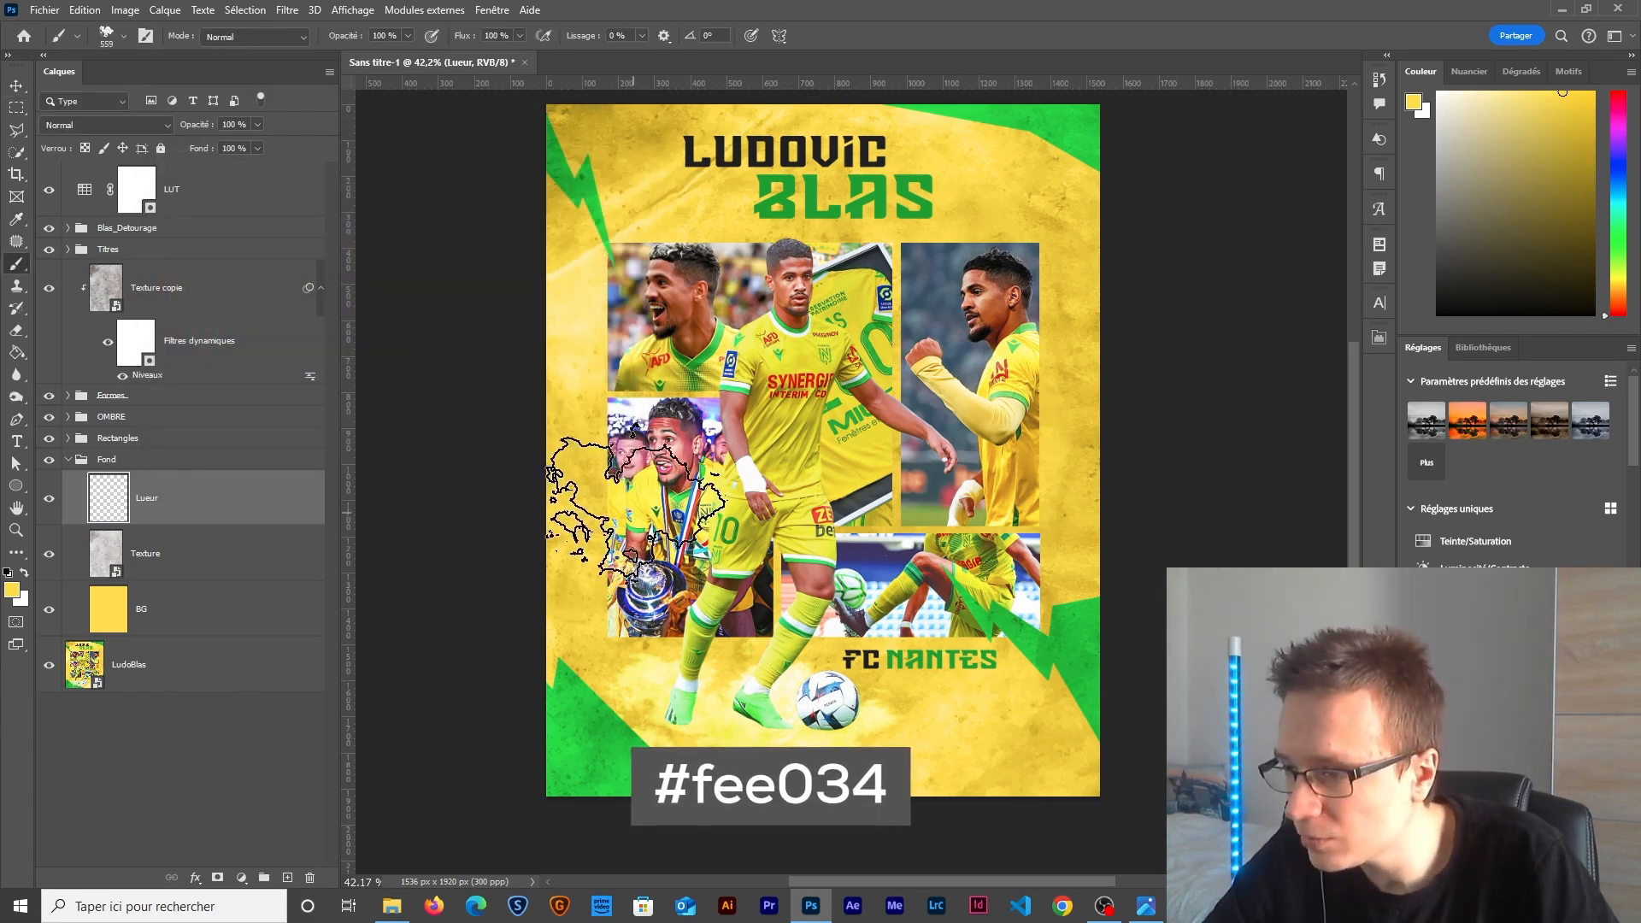
pyautogui.moveTo(698, 496)
pyautogui.mouseDown()
pyautogui.moveTo(654, 488)
pyautogui.moveTo(715, 469)
pyautogui.moveTo(669, 504)
pyautogui.mouseUp()
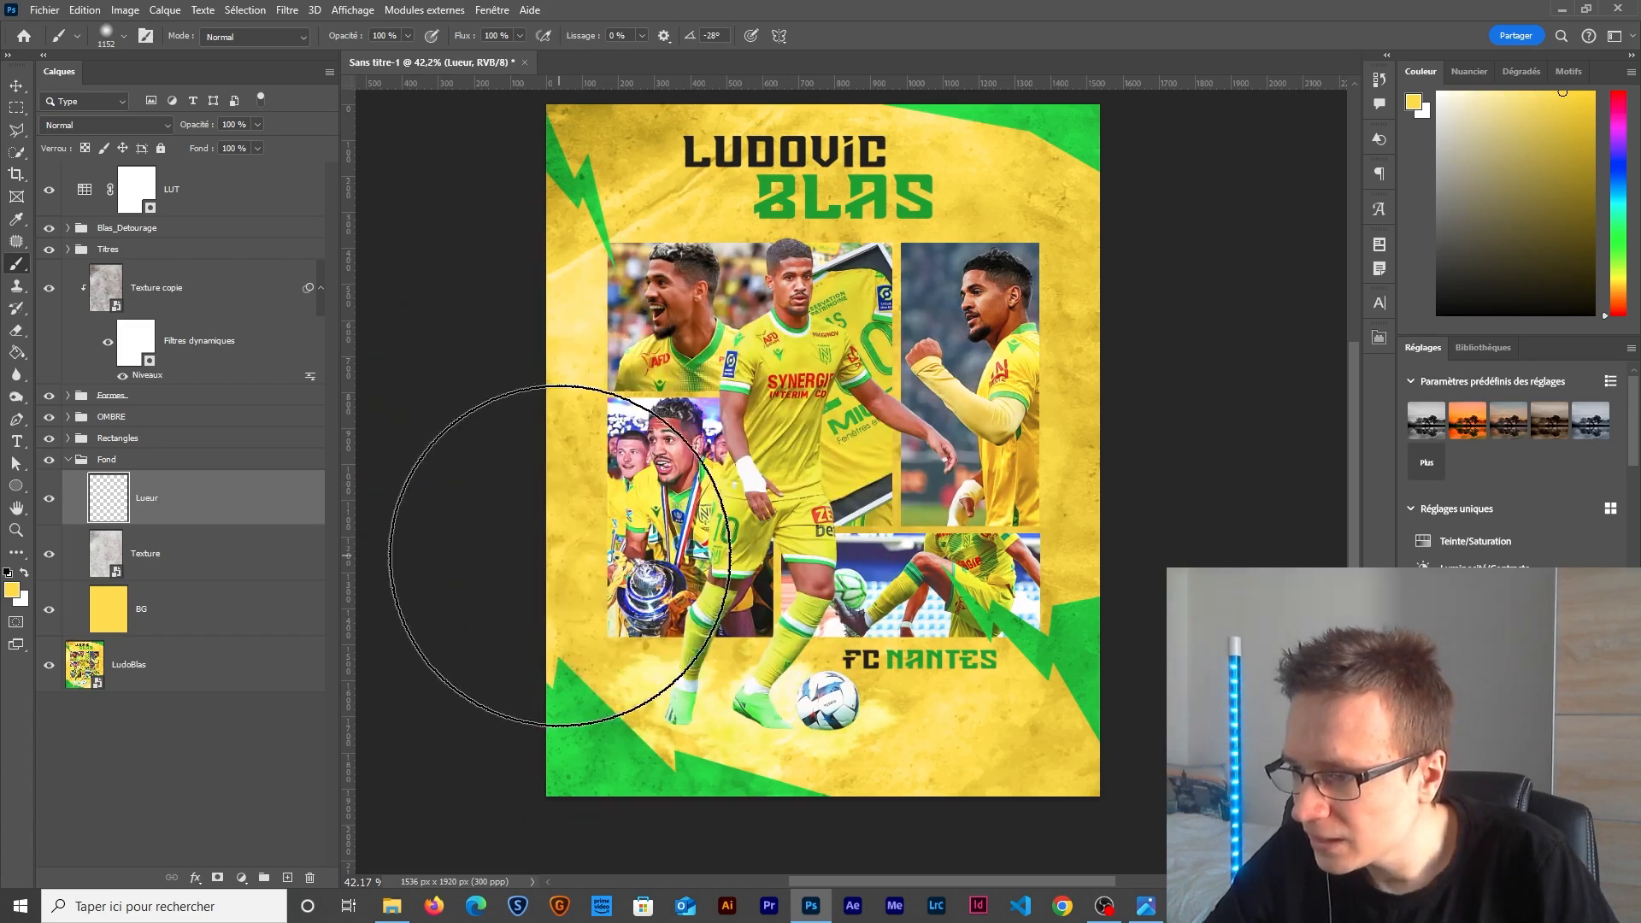
pyautogui.click(530, 549)
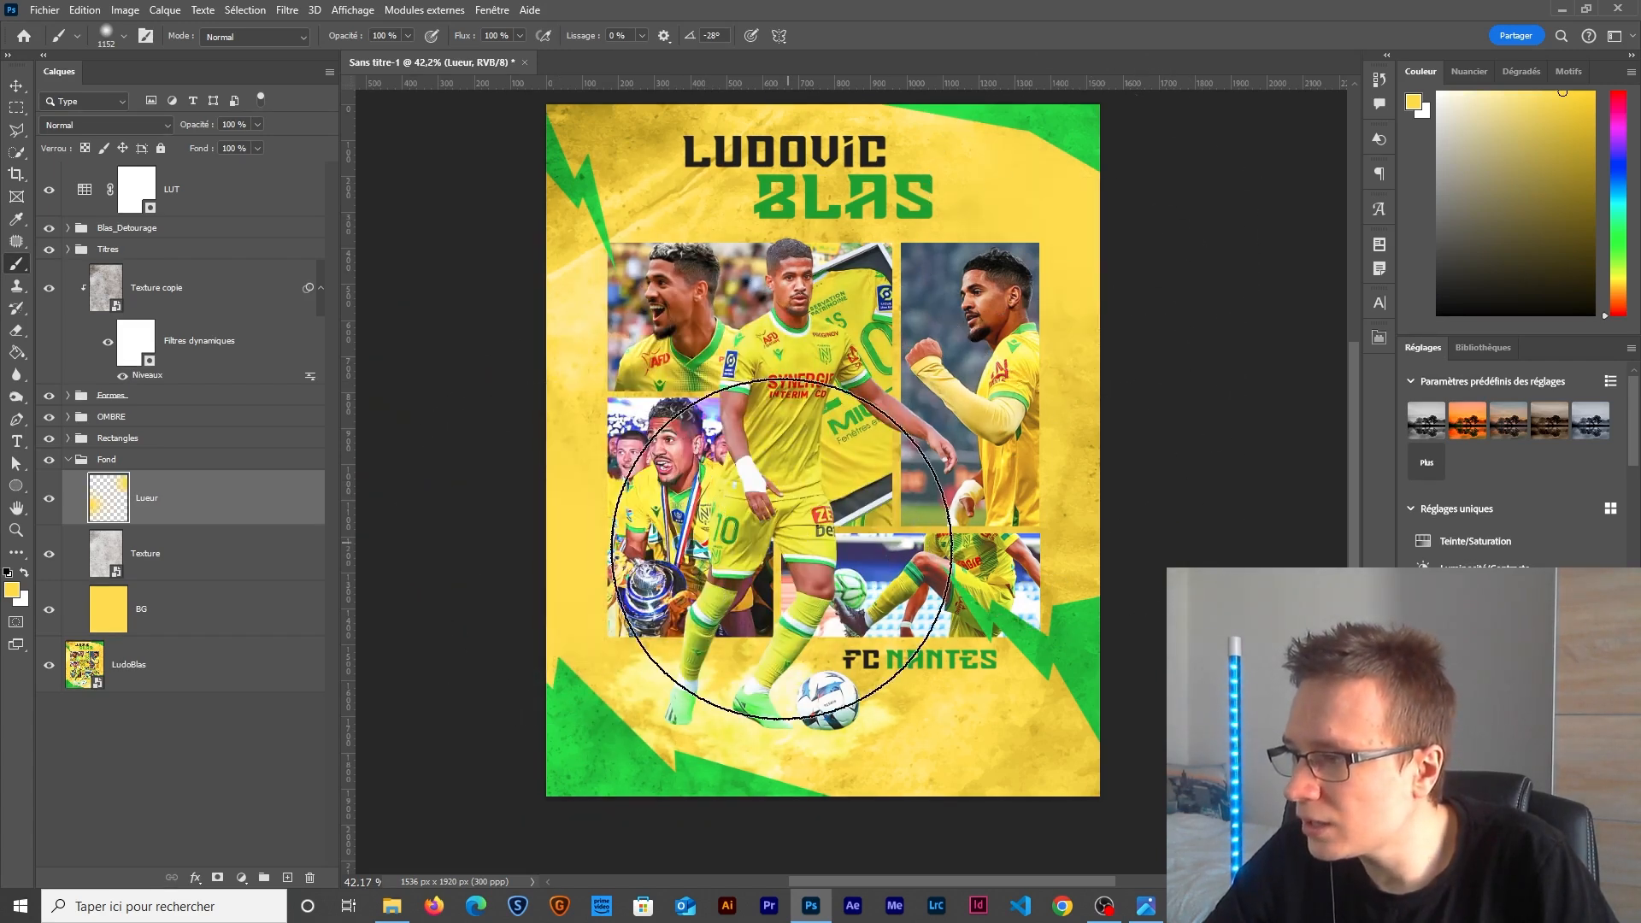
# Compare blend modes for the Lueur layer and set it to Lumière ponctuelle.
pyautogui.scroll(1, 701, 675)
pyautogui.scroll(-2, 696, 675)
pyautogui.click(87, 125)
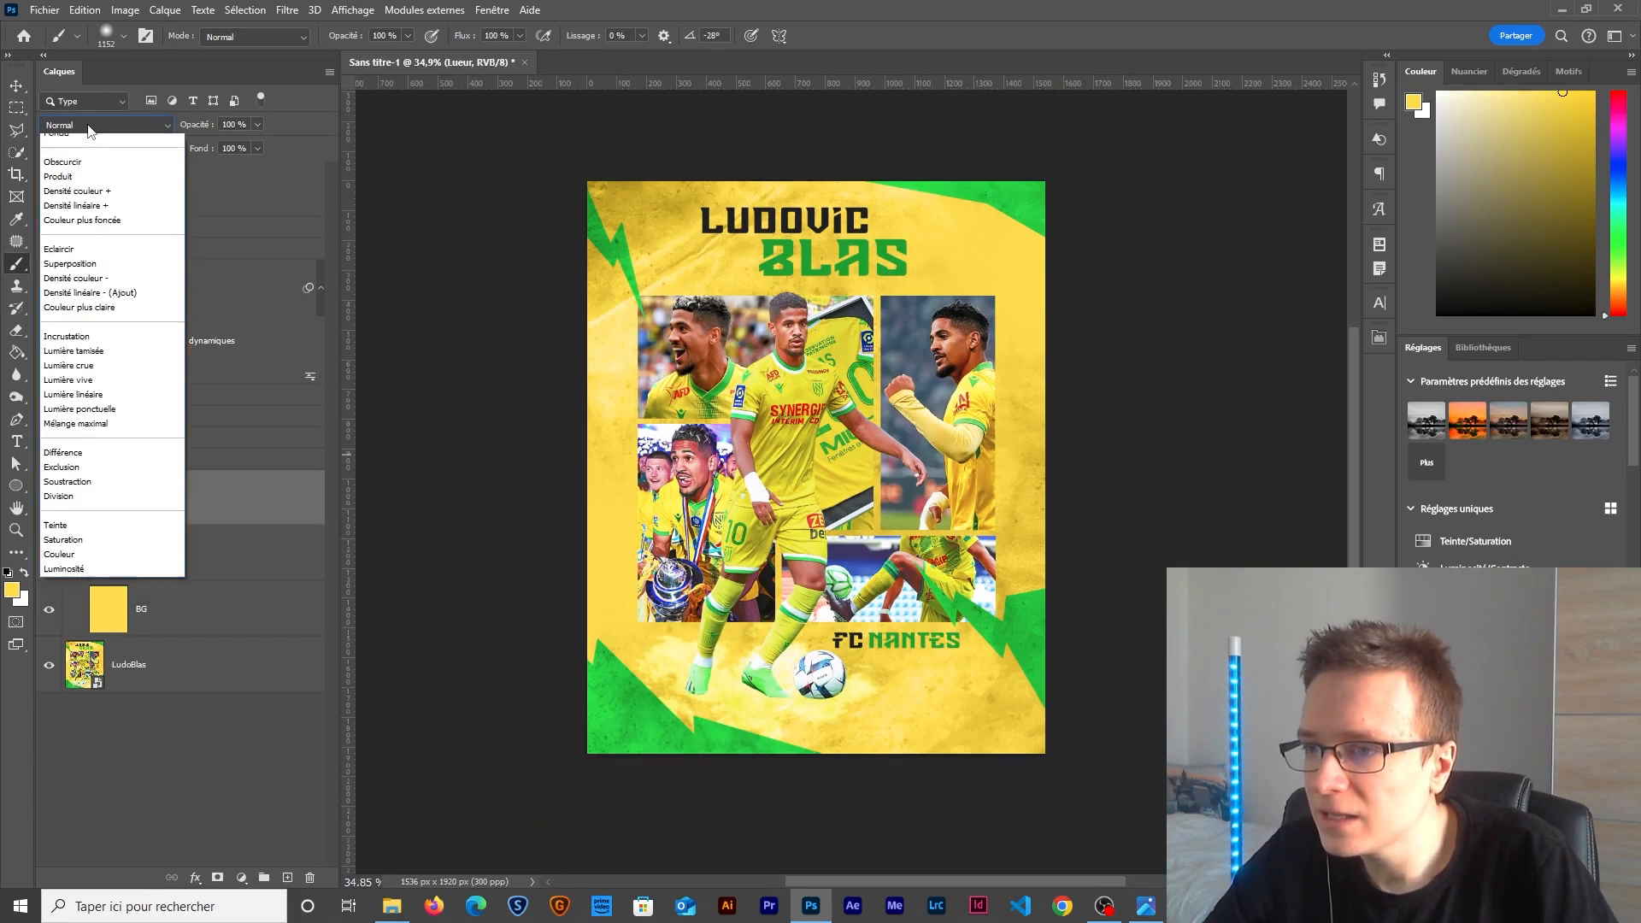
pyautogui.press('Down')
pyautogui.press('Down')
pyautogui.press('Down')
pyautogui.press('Down')
pyautogui.press('Down')
pyautogui.press('Up')
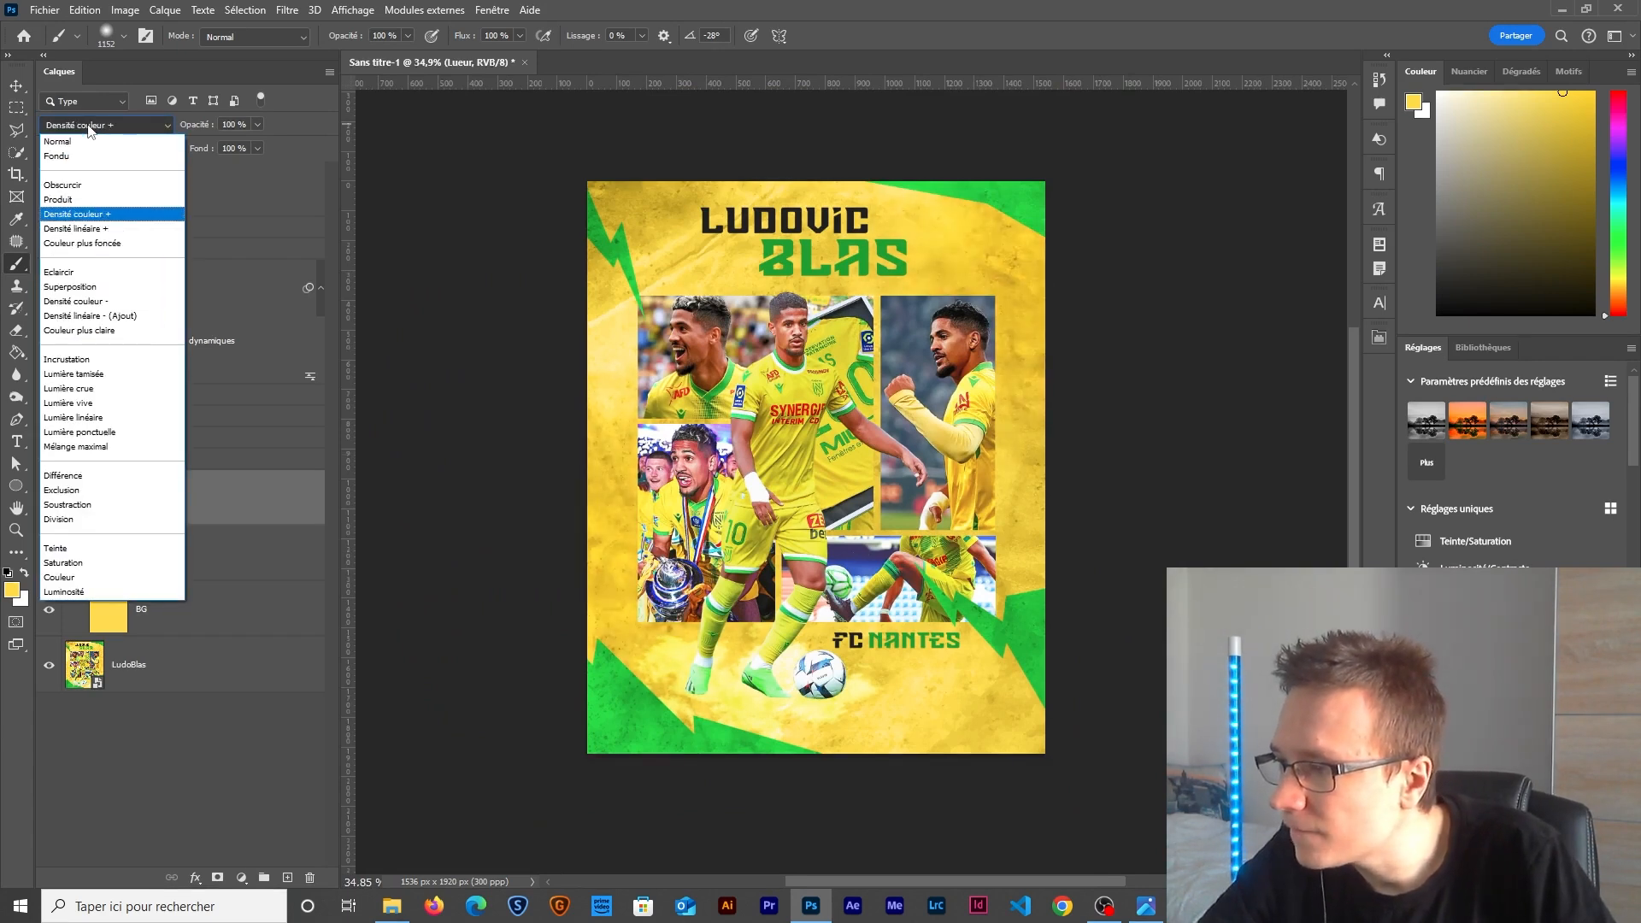
pyautogui.press('Down')
pyautogui.press('Down')
pyautogui.press('Down')
pyautogui.press('Down')
pyautogui.press('Down')
pyautogui.press('Down')
pyautogui.press('Down')
pyautogui.press('Down')
pyautogui.press('Down')
pyautogui.press('Down')
pyautogui.press('Up')
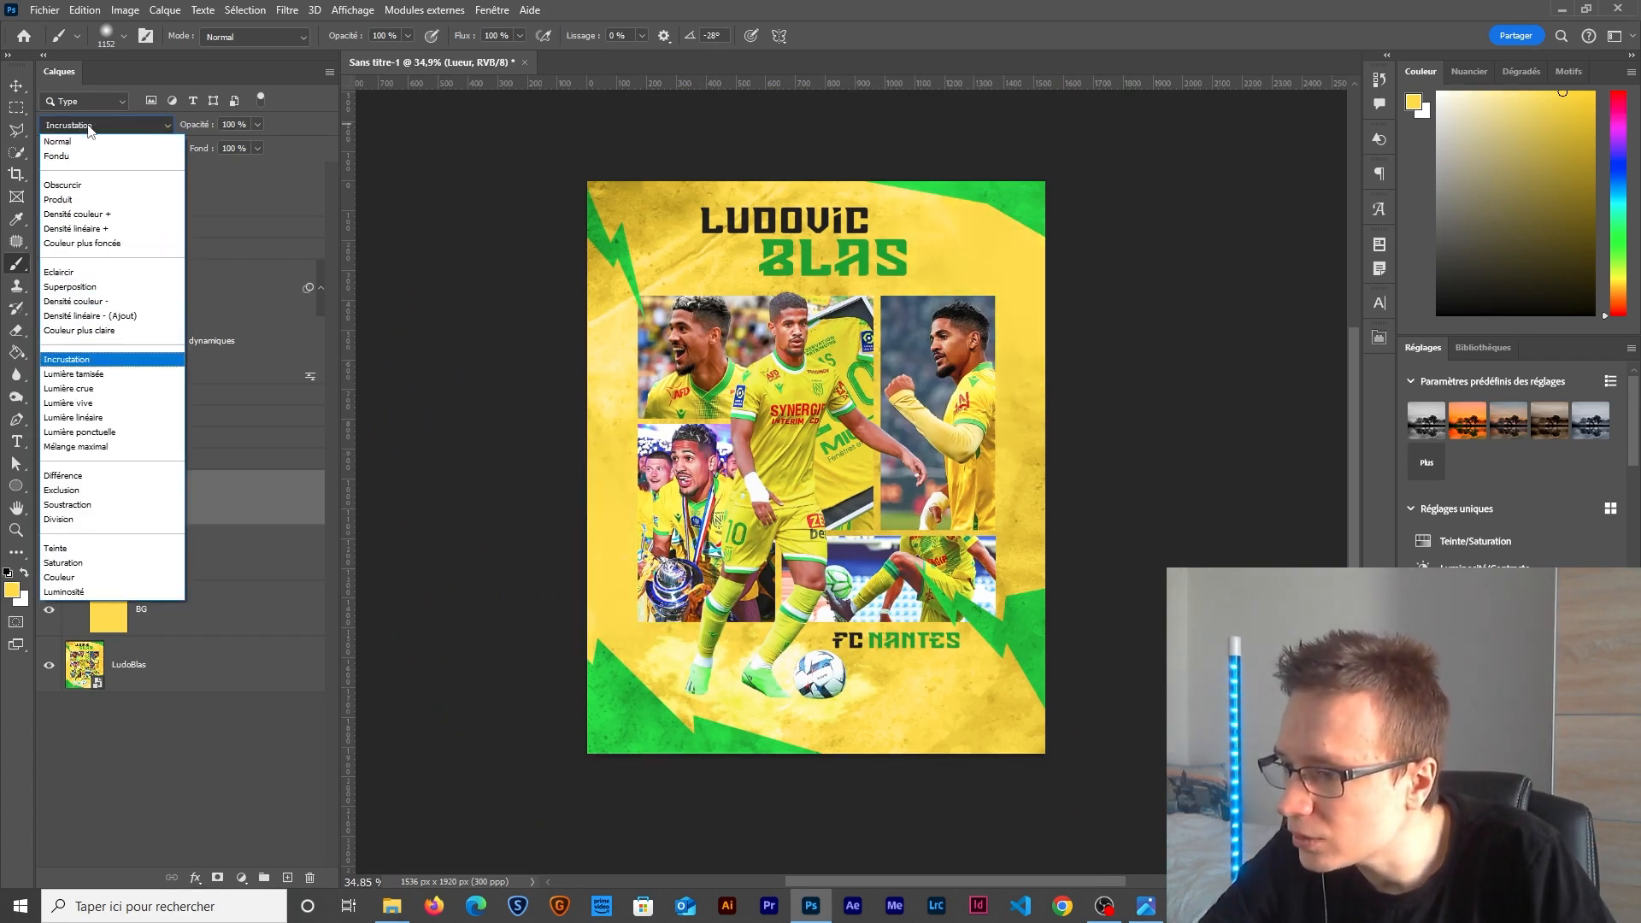
pyautogui.press('Down')
pyautogui.press('Down')
pyautogui.press('Down')
pyautogui.press('Down')
pyautogui.press('Down')
pyautogui.press('Down')
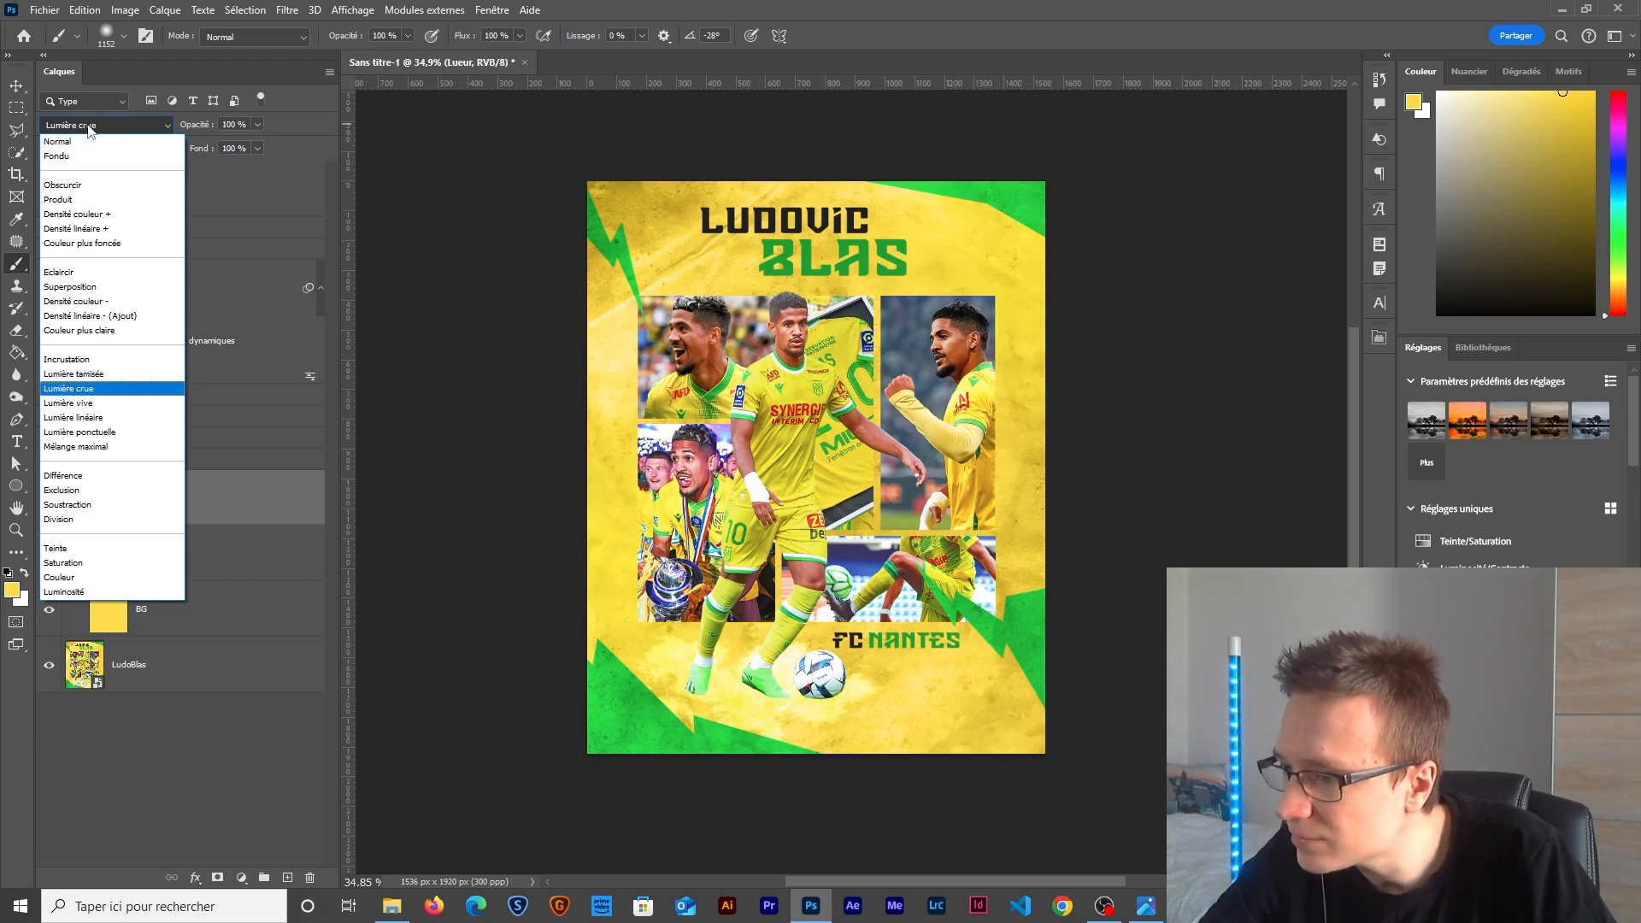
pyautogui.press('Up')
pyautogui.press('Up')
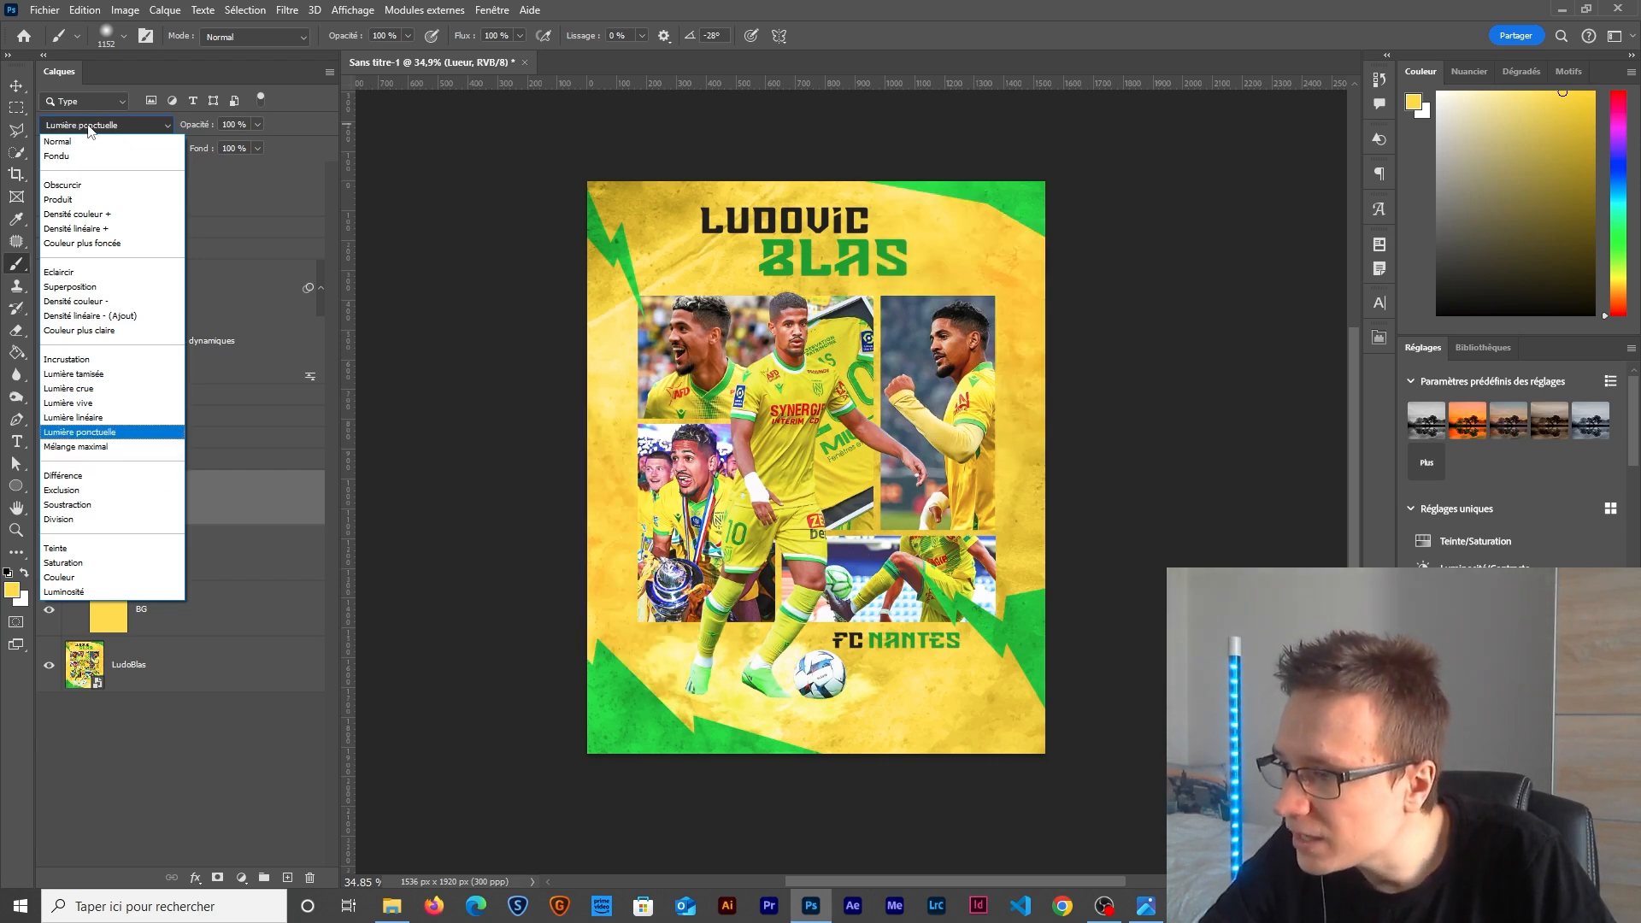
pyautogui.press('Return')
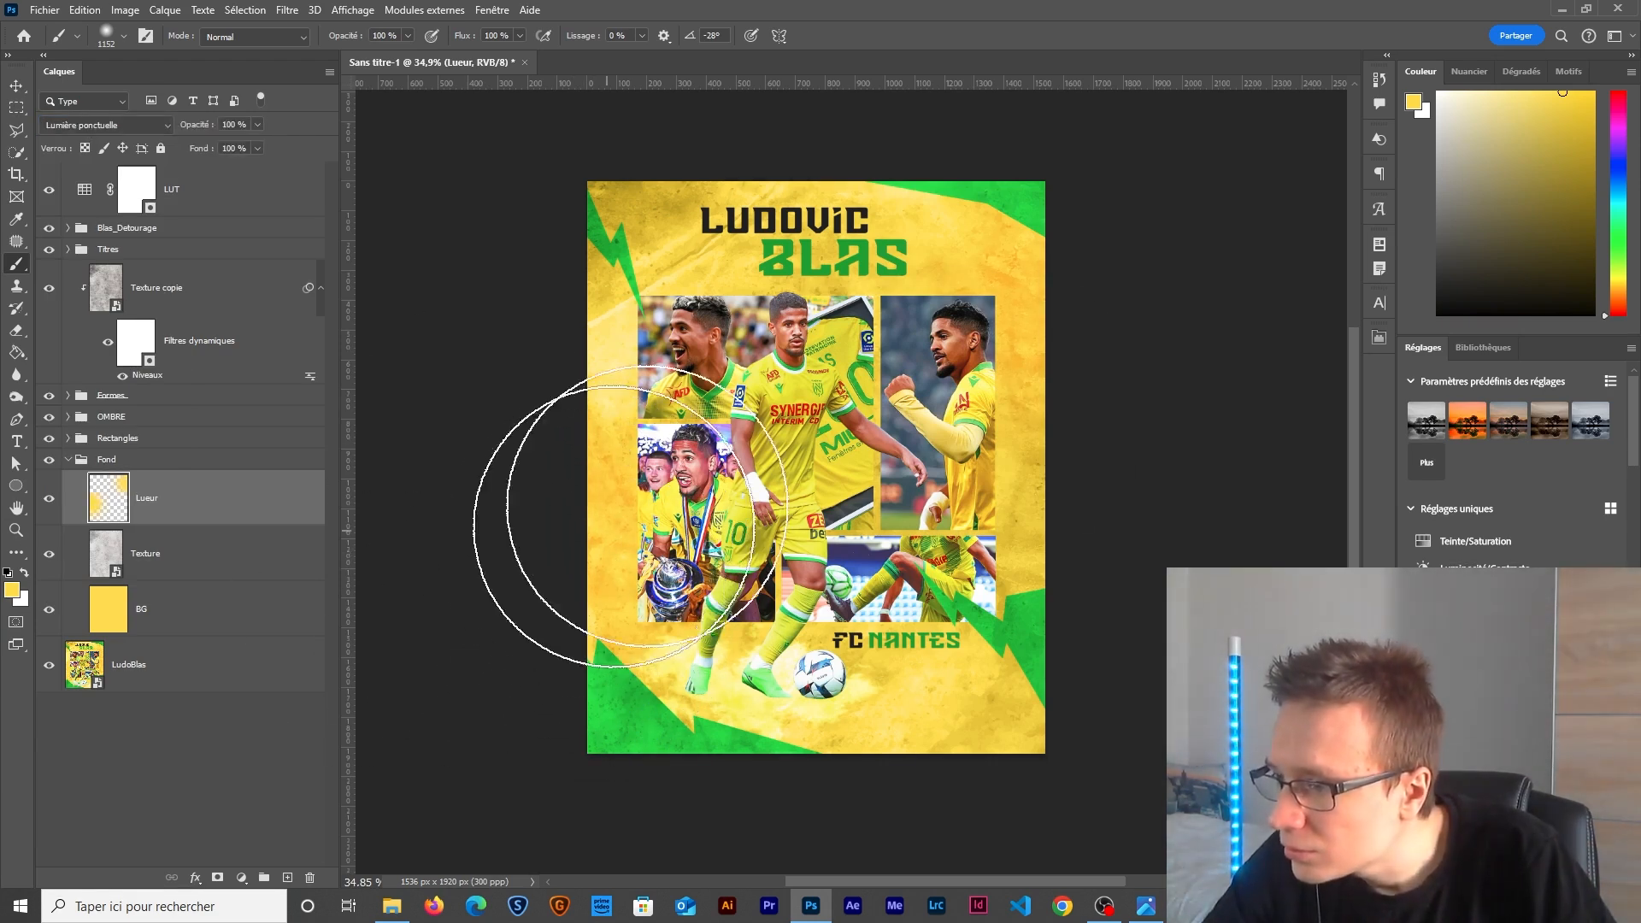
# Add a clipped Exposure adjustment of 0,3 above the Blas_04 photo.
pyautogui.scroll(2, 844, 520)
pyautogui.scroll(-1, 849, 517)
pyautogui.press('v')
pyautogui.scroll(1, 595, 359)
pyautogui.click(596, 359)
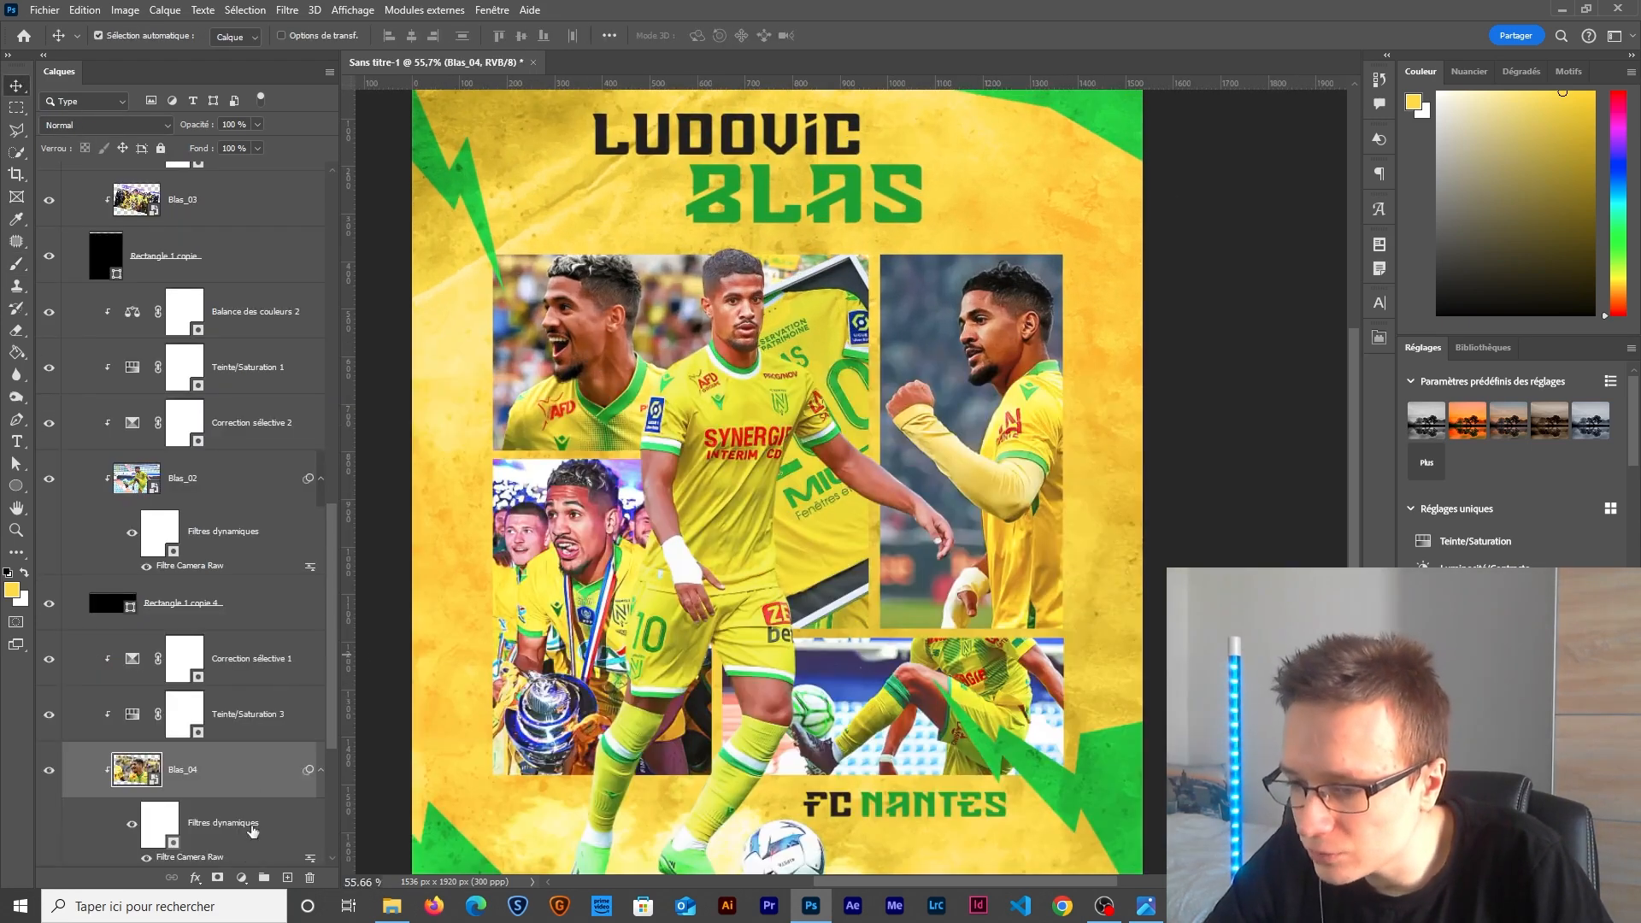
pyautogui.click(243, 880)
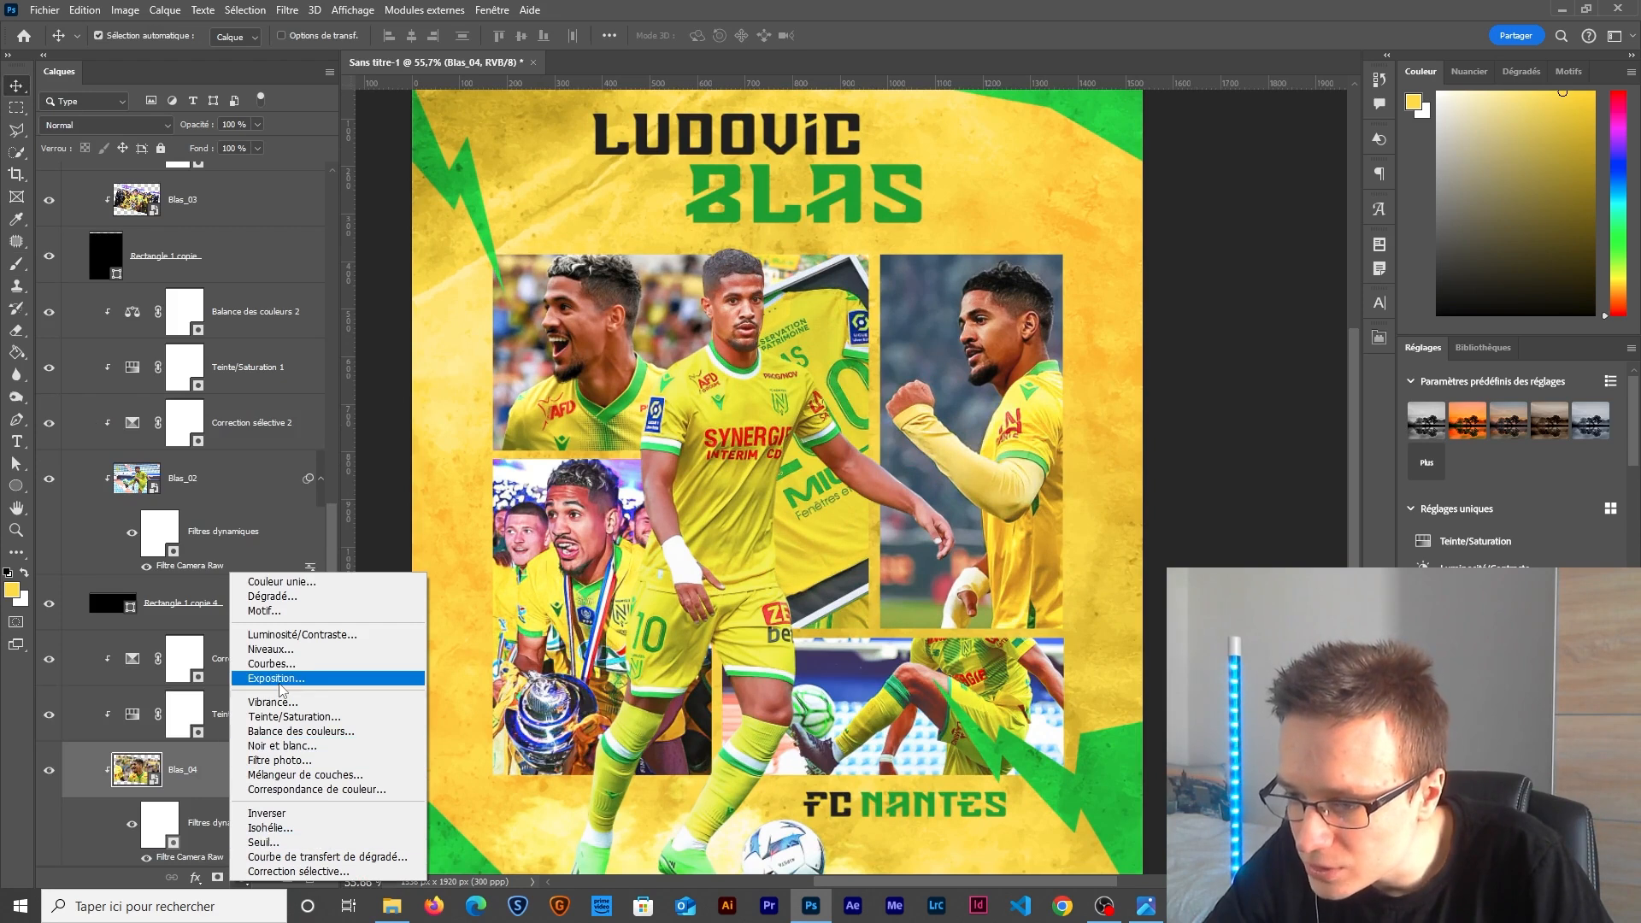
pyautogui.click(265, 681)
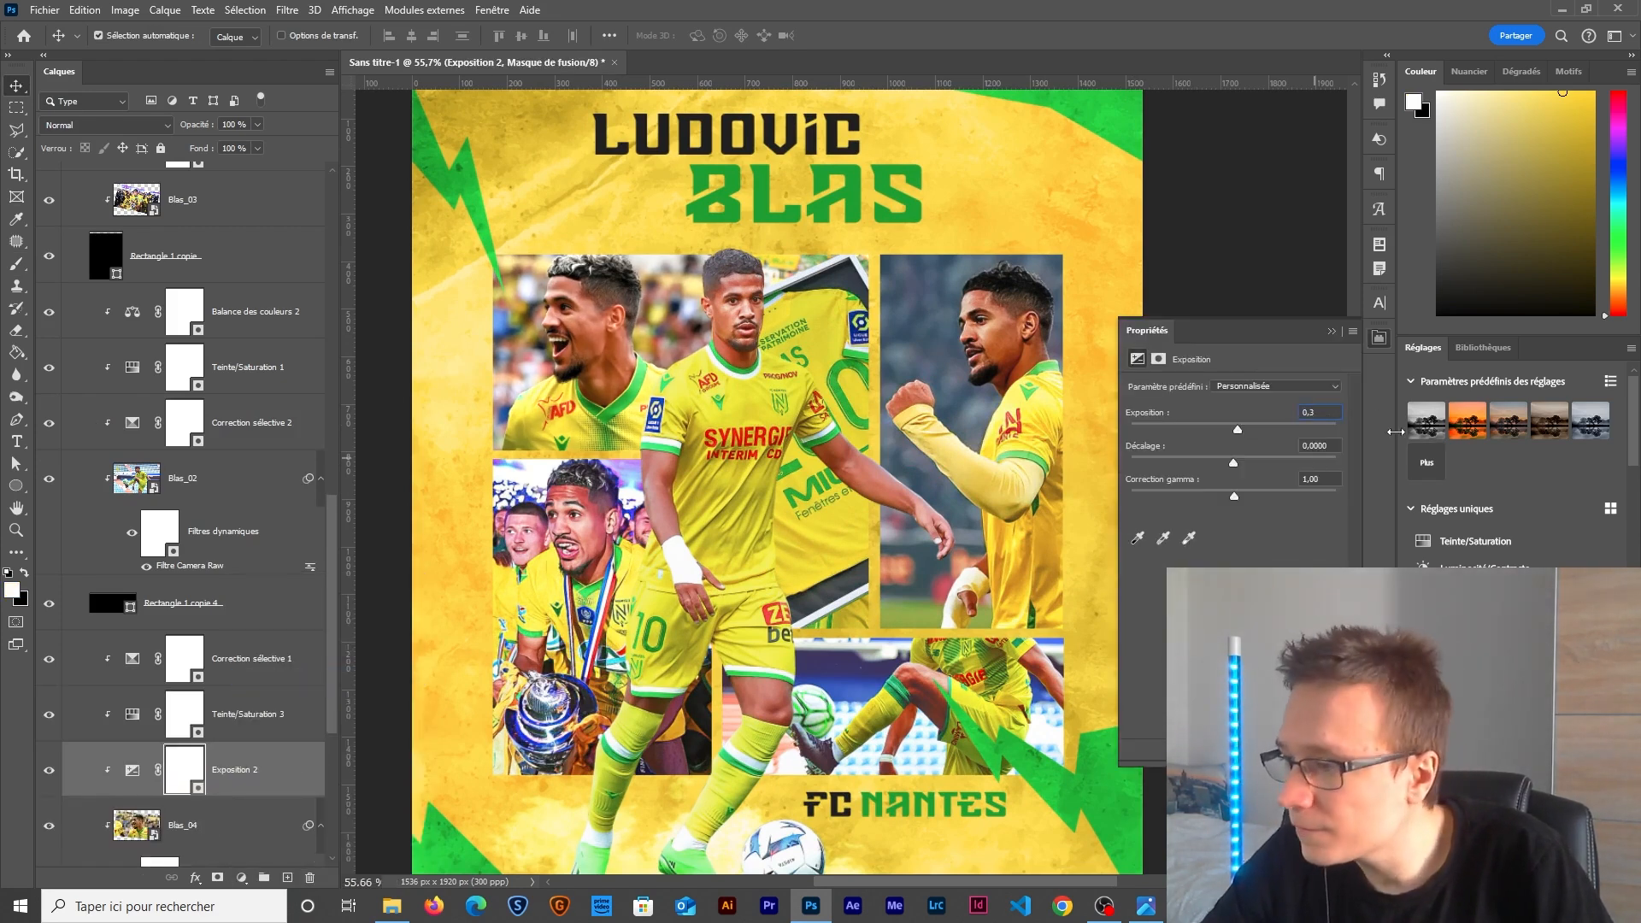
pyautogui.click(1333, 331)
# Invert the Exposure mask on Blas_04 and paint white over the player's face with a soft brush of about 228 px.
pyautogui.hotkey('ctrl', 'i')
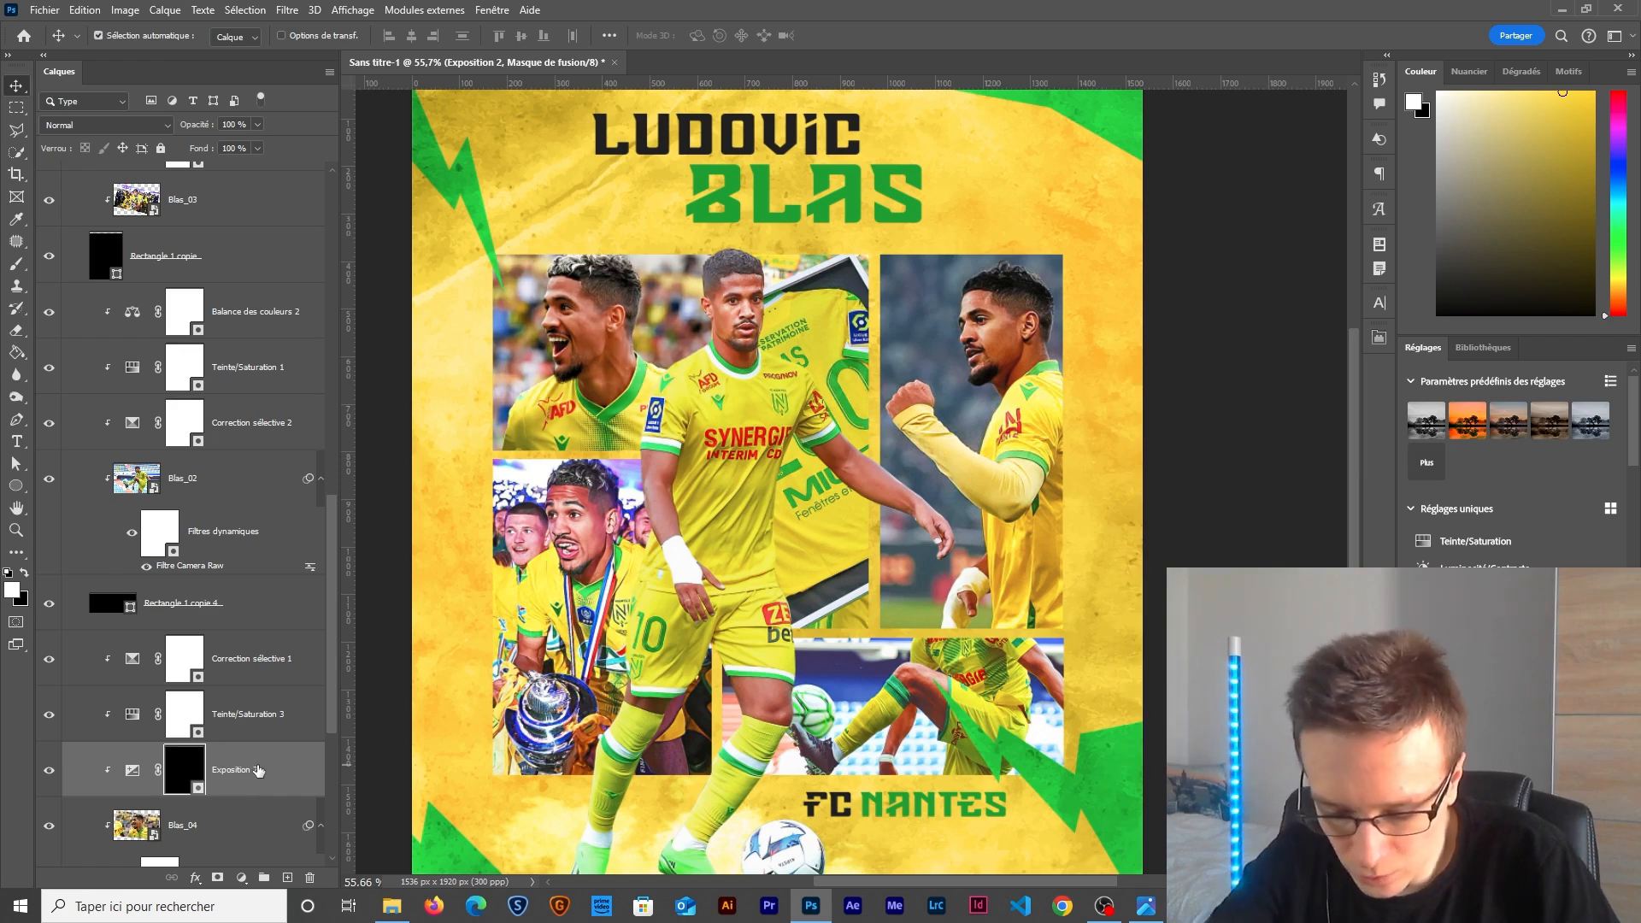
pyautogui.press('b')
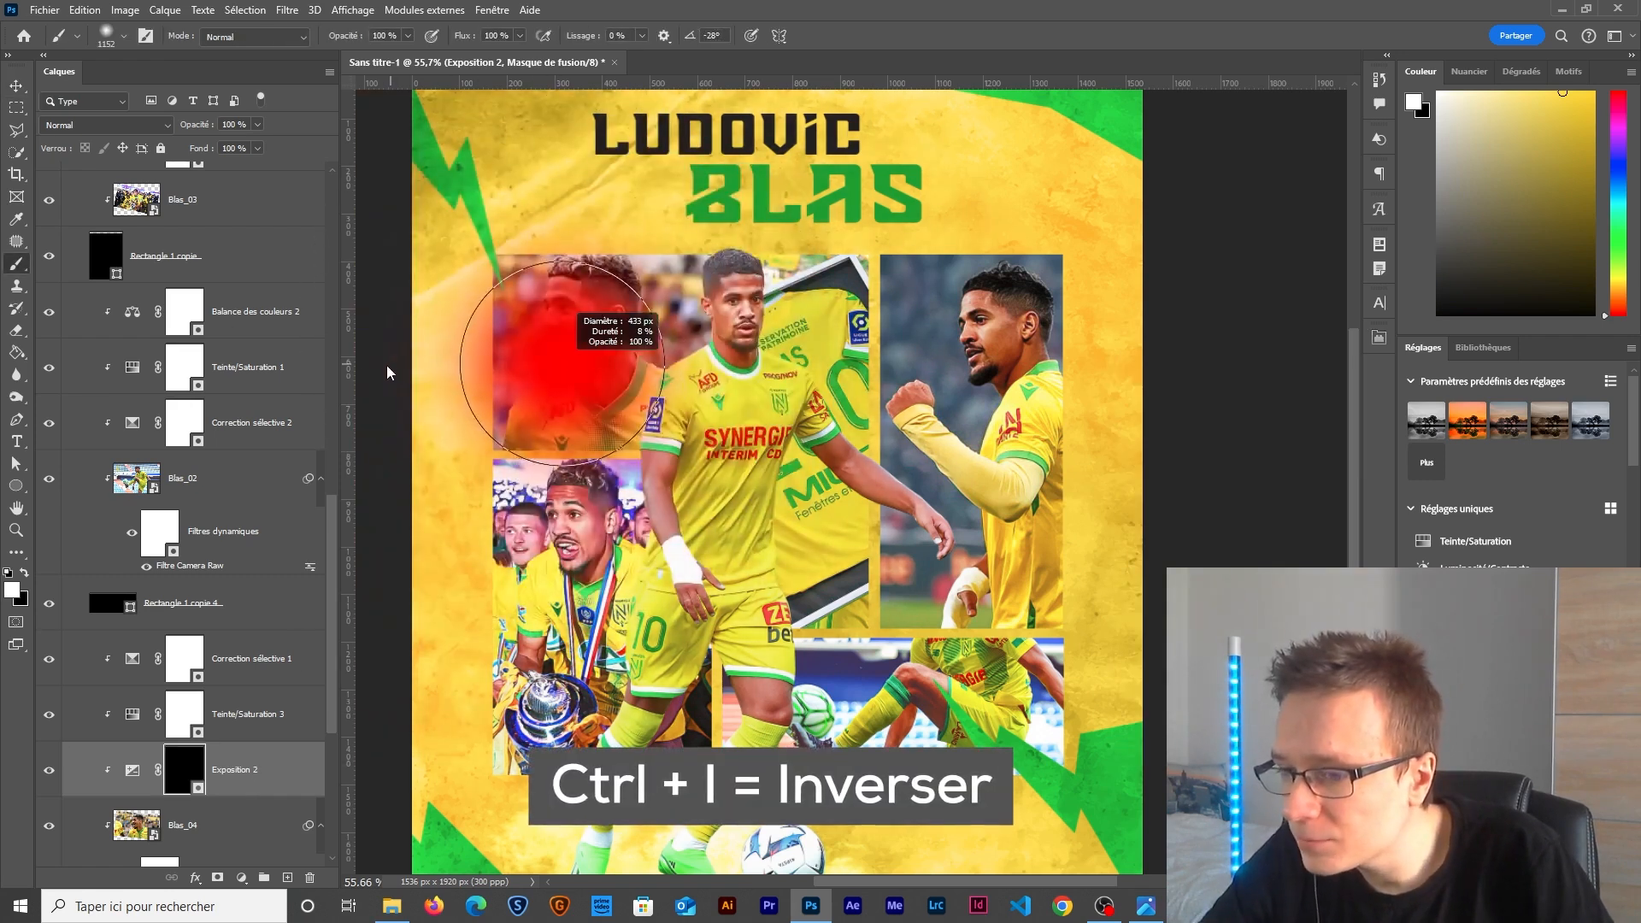
pyautogui.moveTo(539, 367); pyautogui.dragTo(568, 335)
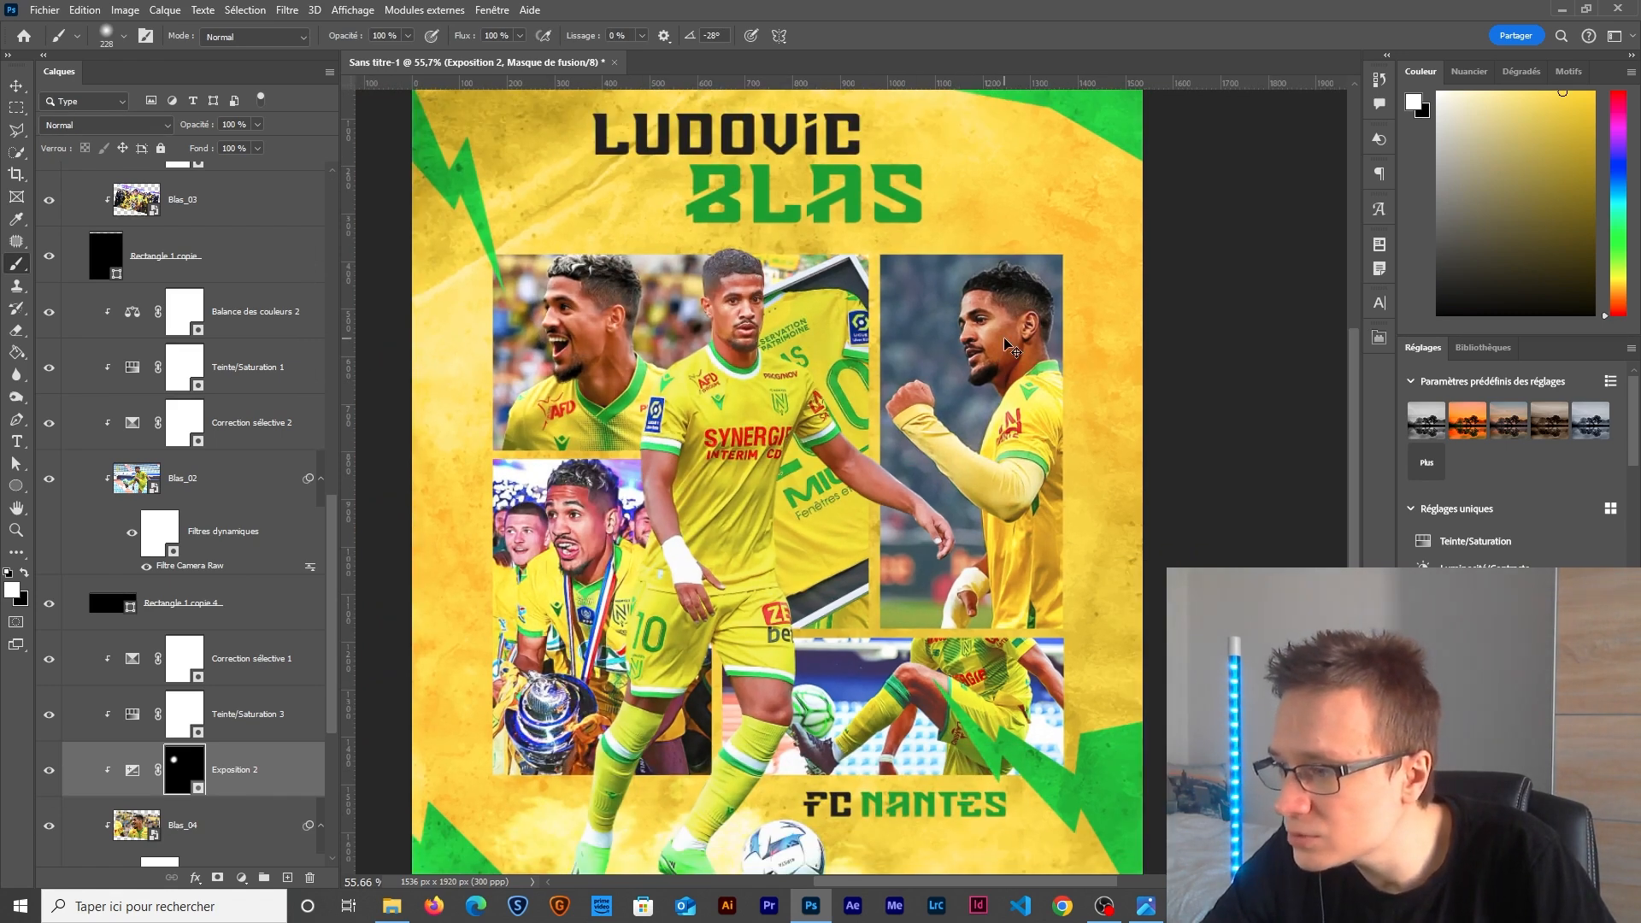
# Add a clipped Exposure adjustment of 0,2 above the Blas_01 photo.
pyautogui.keyDown('alt'); pyautogui.click(1011, 349); pyautogui.keyUp('alt')
pyautogui.keyDown('ctrl'); pyautogui.click(1011, 348); pyautogui.keyUp('ctrl')
pyautogui.click(243, 880)
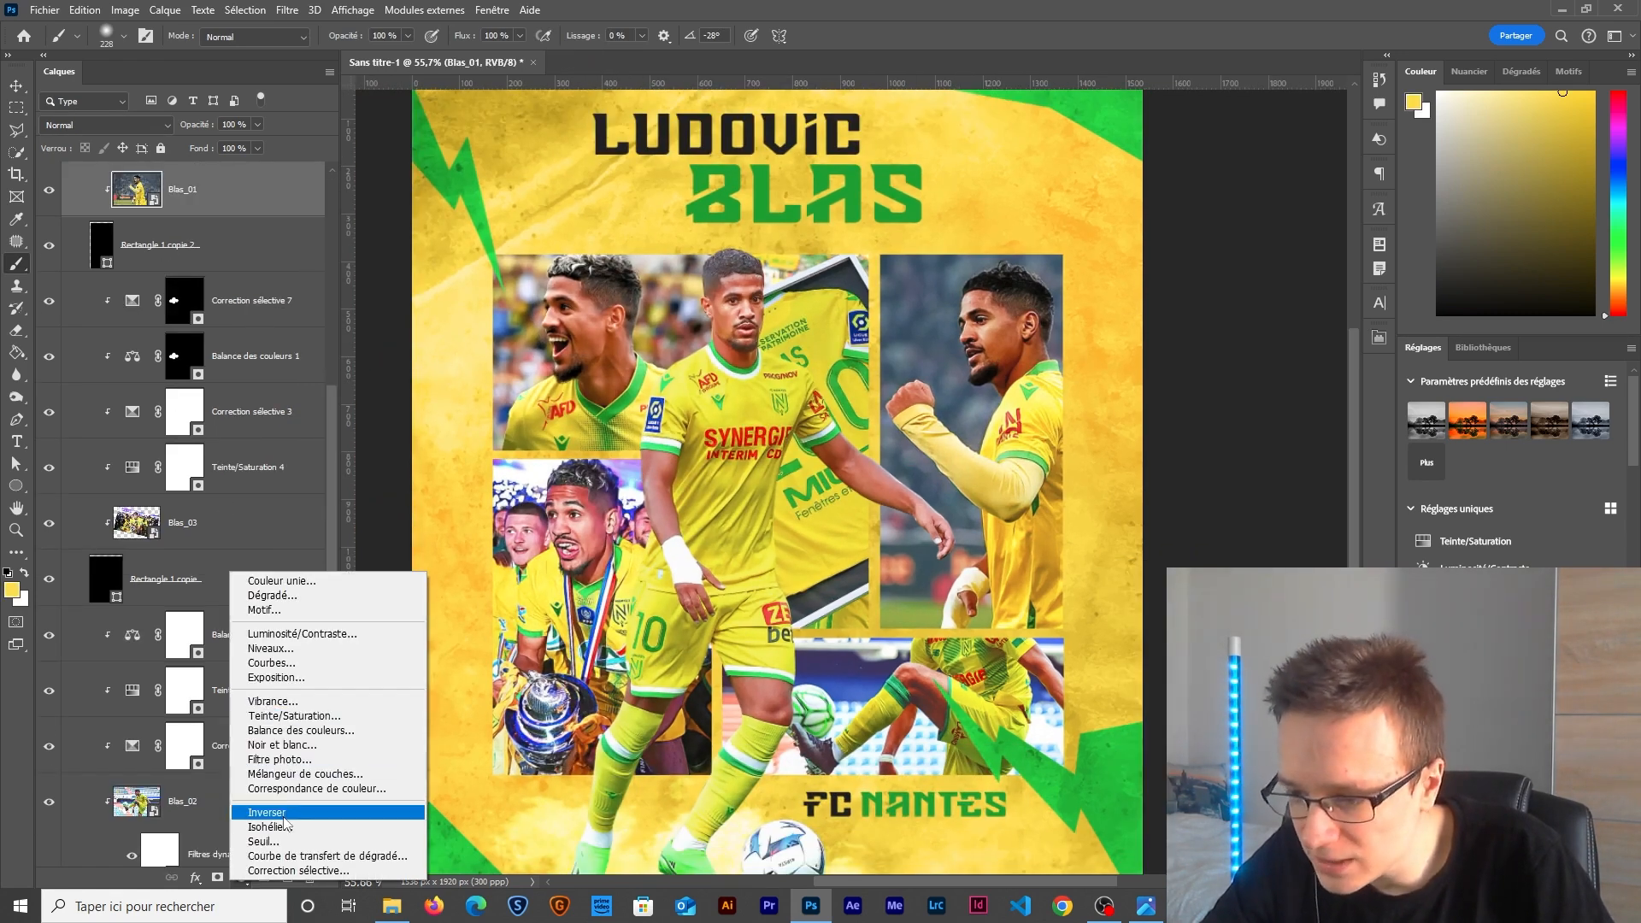
pyautogui.click(276, 678)
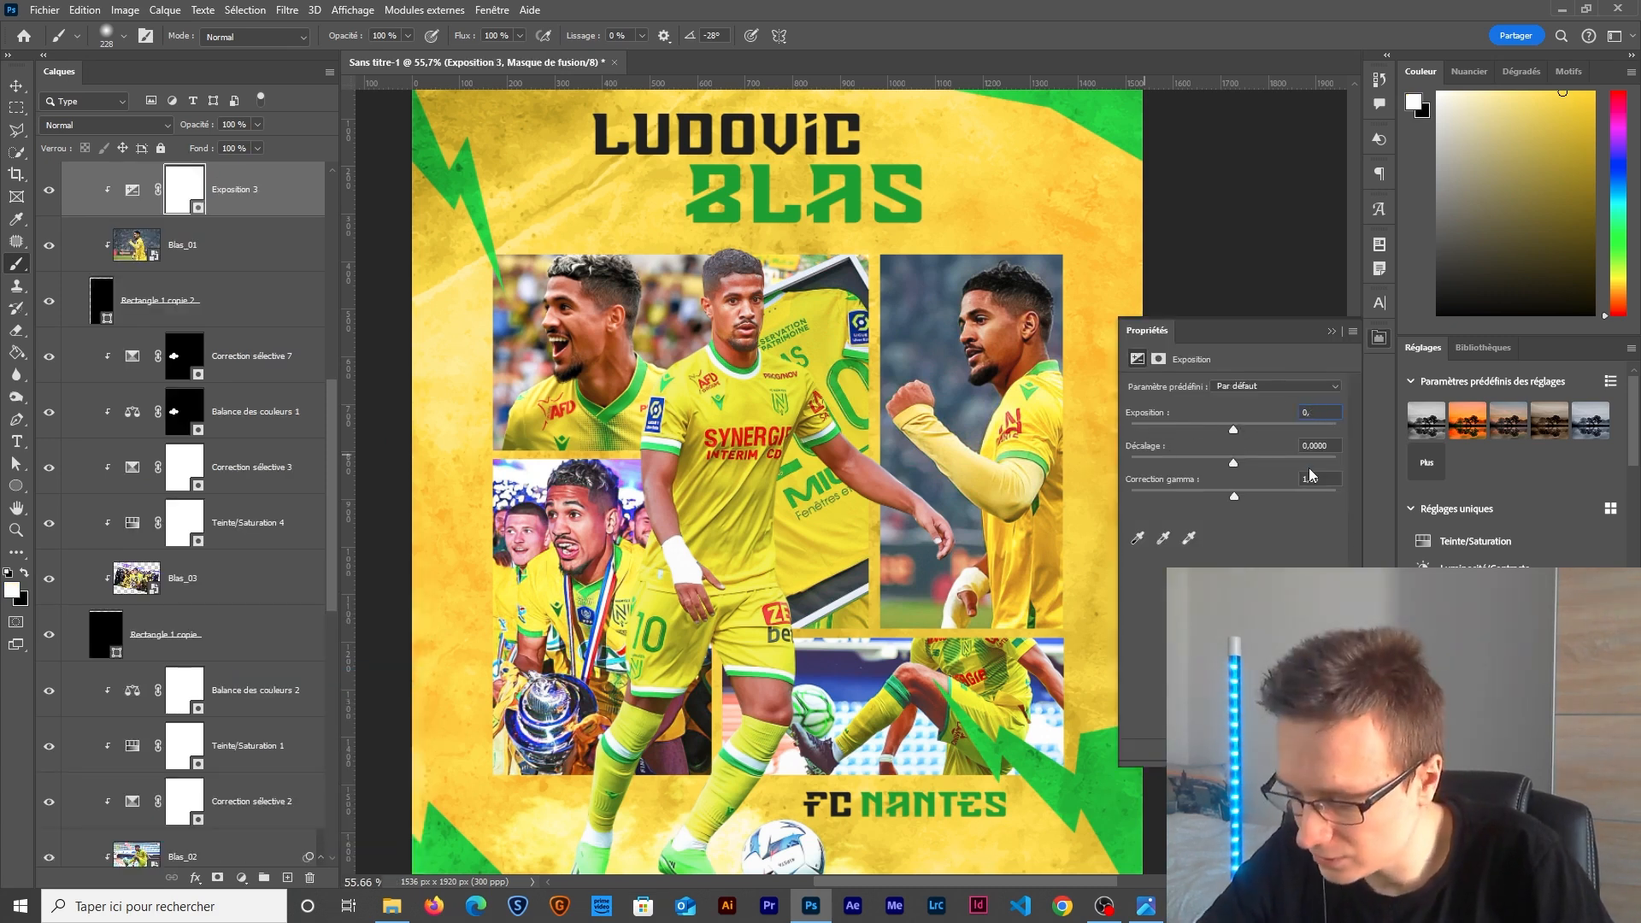
pyautogui.write('2')
pyautogui.click(1324, 330)
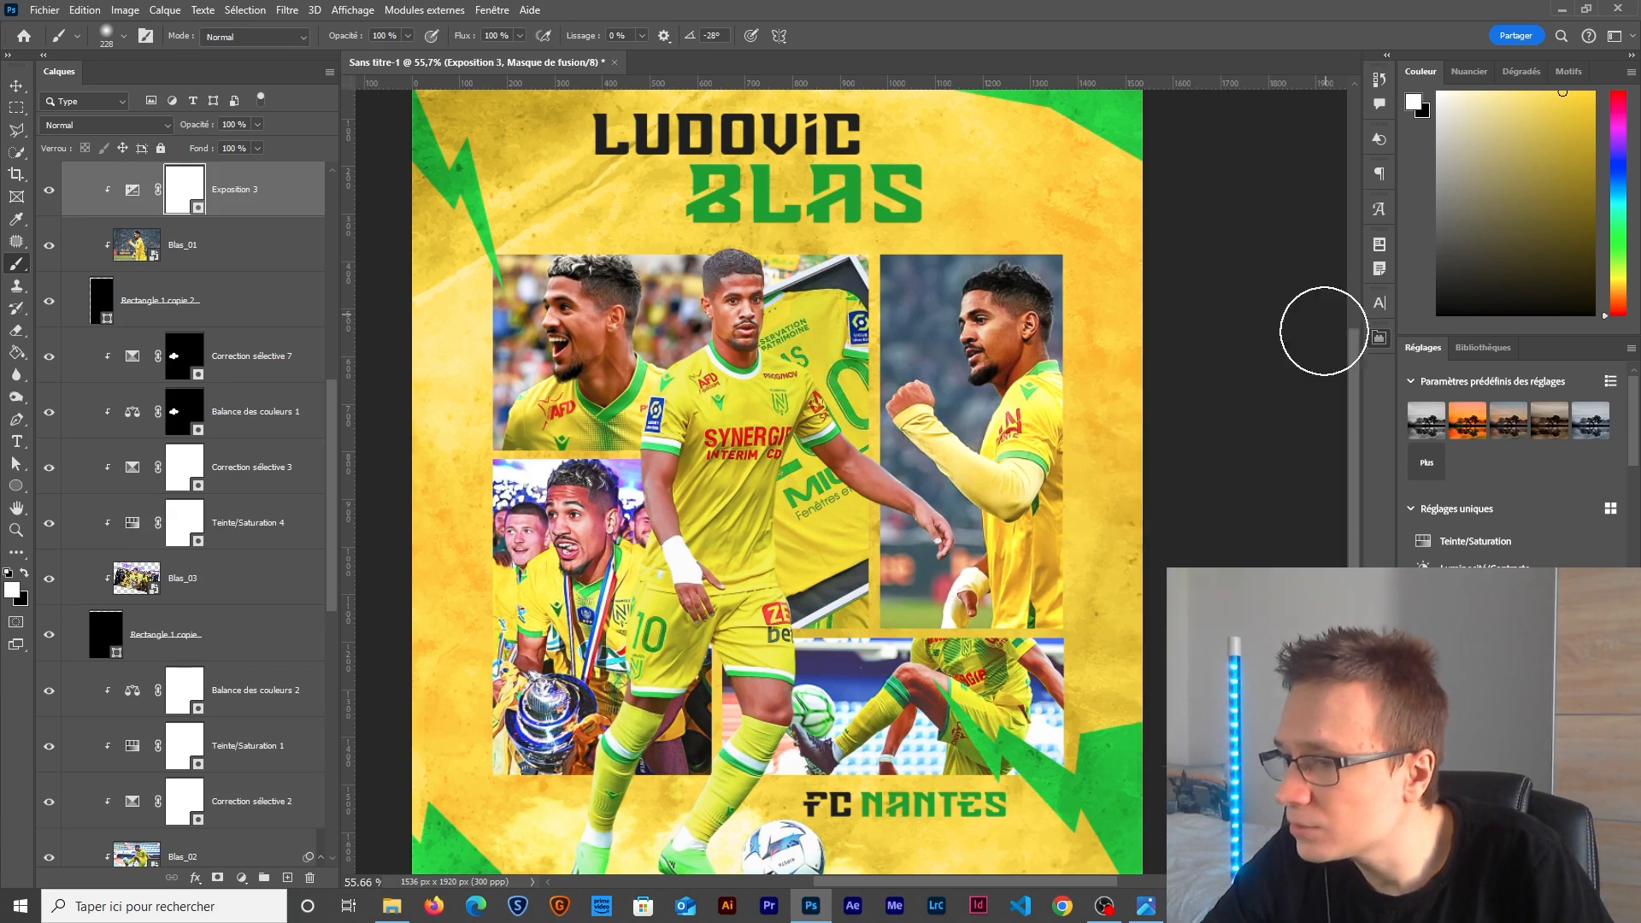
# Invert the Exposure mask on Blas_01 and reveal it over the player's face with a soft white brush of about 261 px.
pyautogui.hotkey('ctrl', 'i')
pyautogui.keyDown('alt'); pyautogui.rightClick(979, 350); pyautogui.keyUp('alt')
pyautogui.click(979, 350)
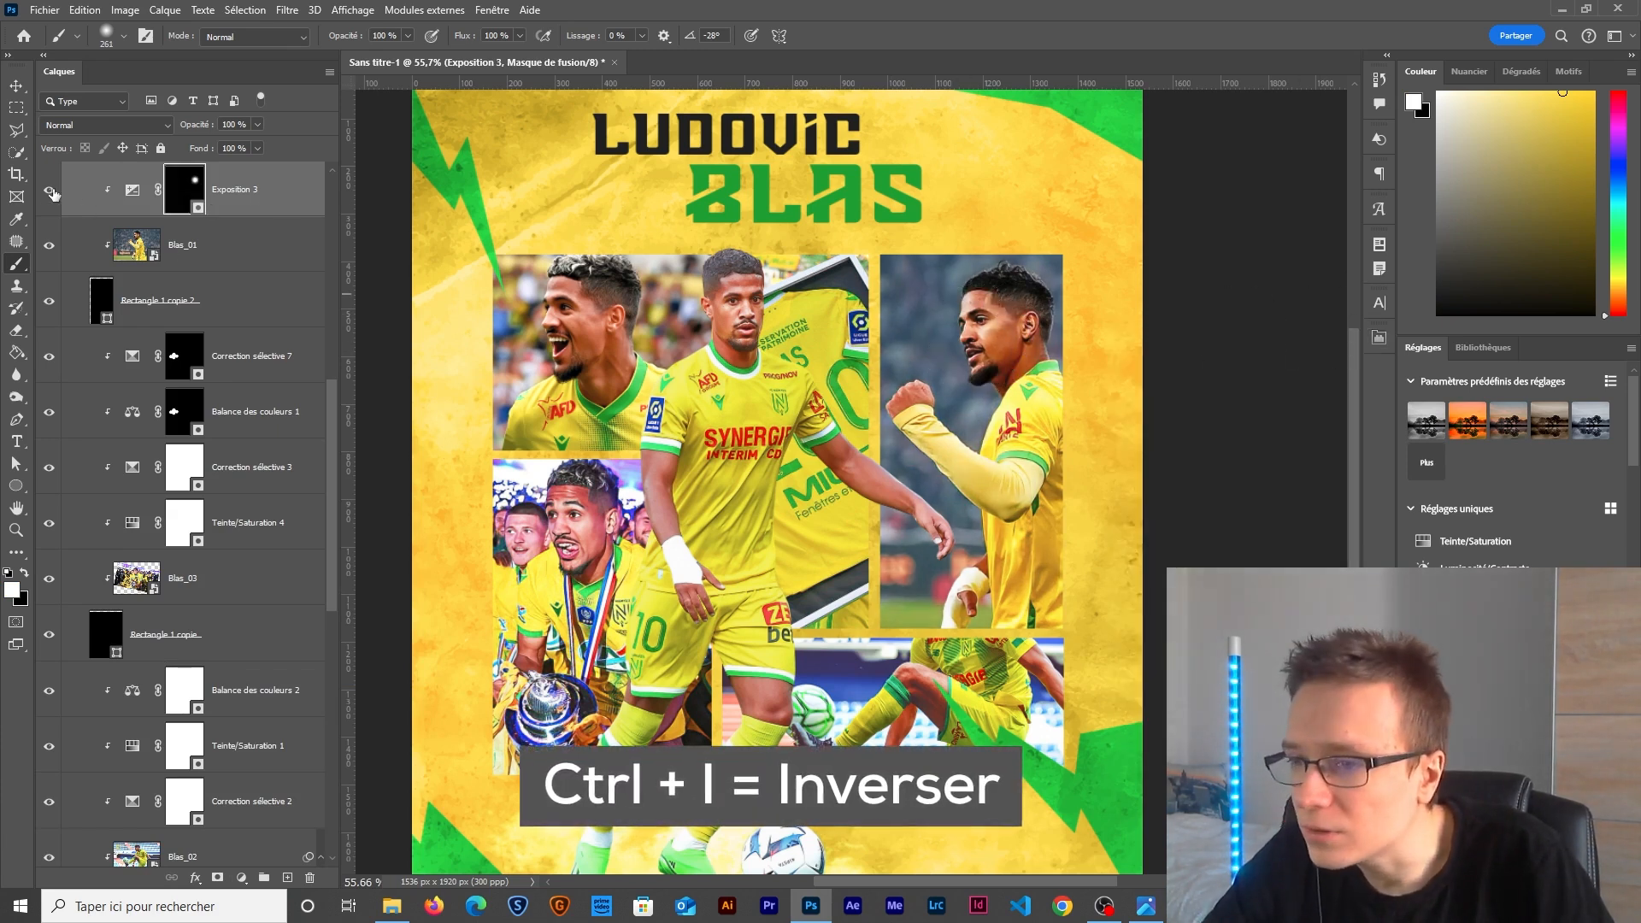
pyautogui.scroll(2, 700, 599)
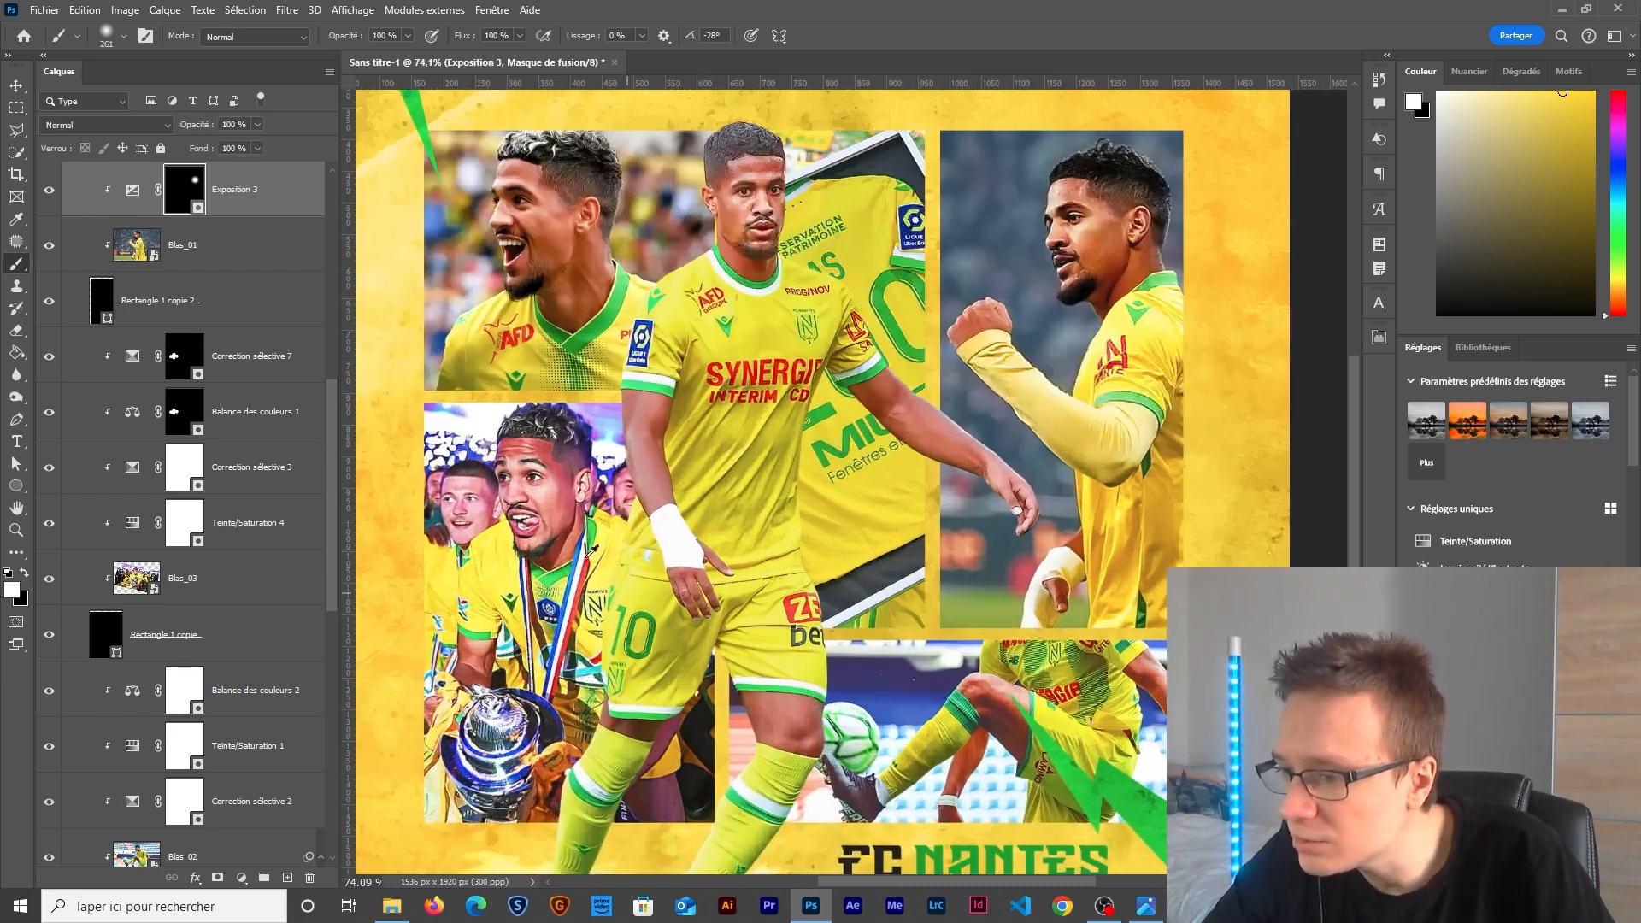
pyautogui.keyDown('alt'); pyautogui.click(641, 559); pyautogui.keyUp('alt')
pyautogui.scroll(-3, 641, 560)
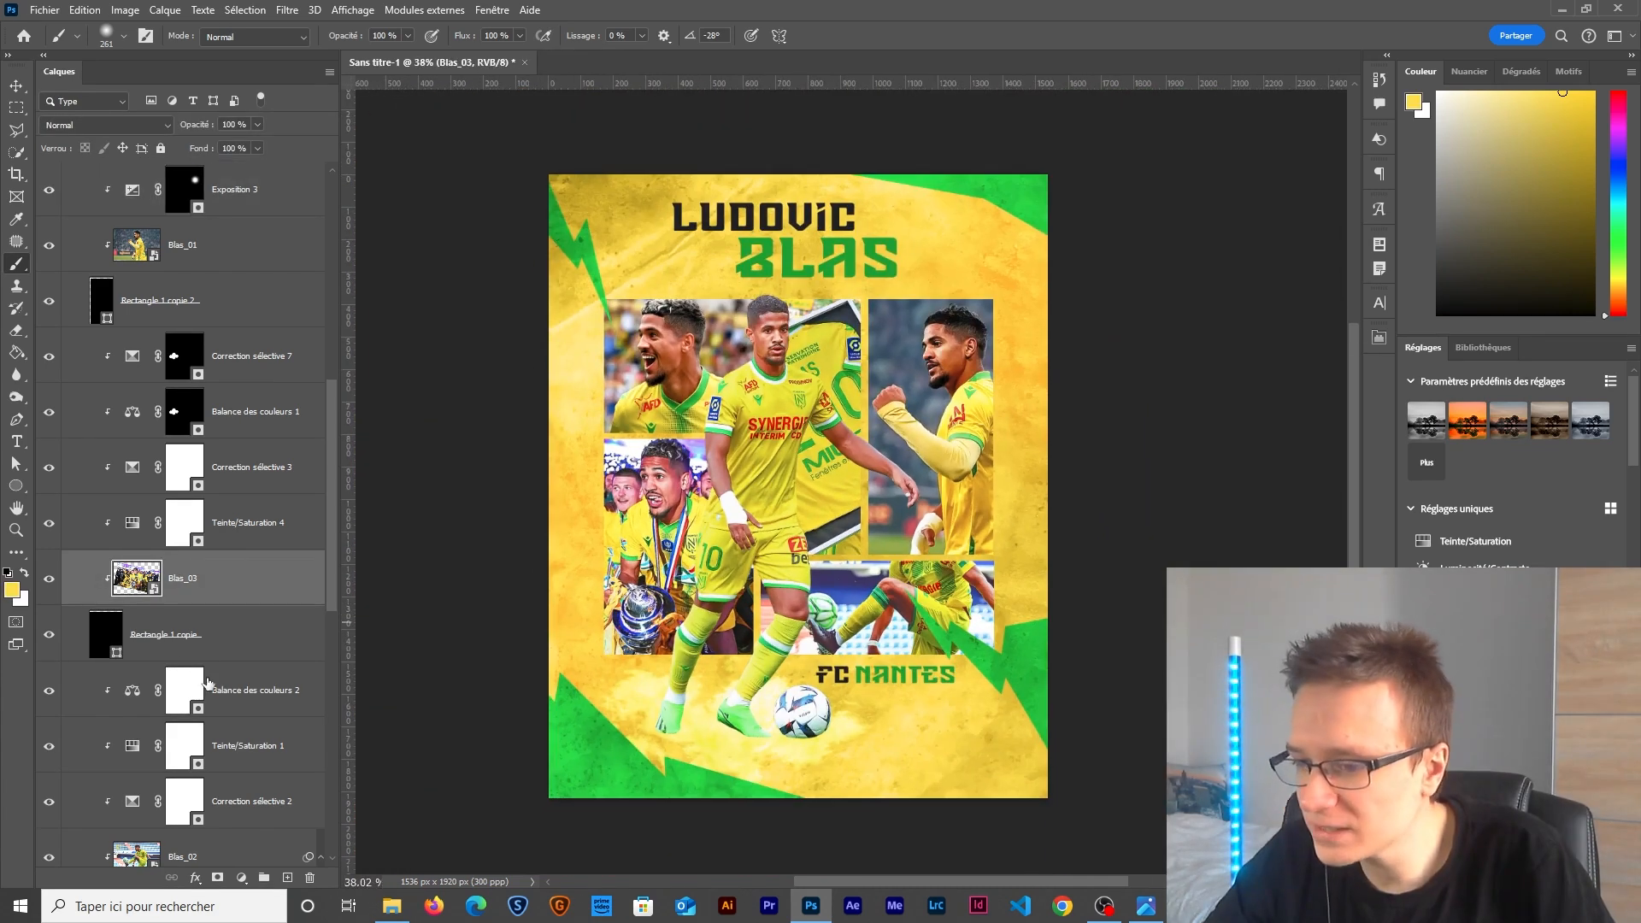
# Collapse the groups, select every layer from Fond up to LUT, and convert them into one smart object.
pyautogui.scroll(6, 141, 393)
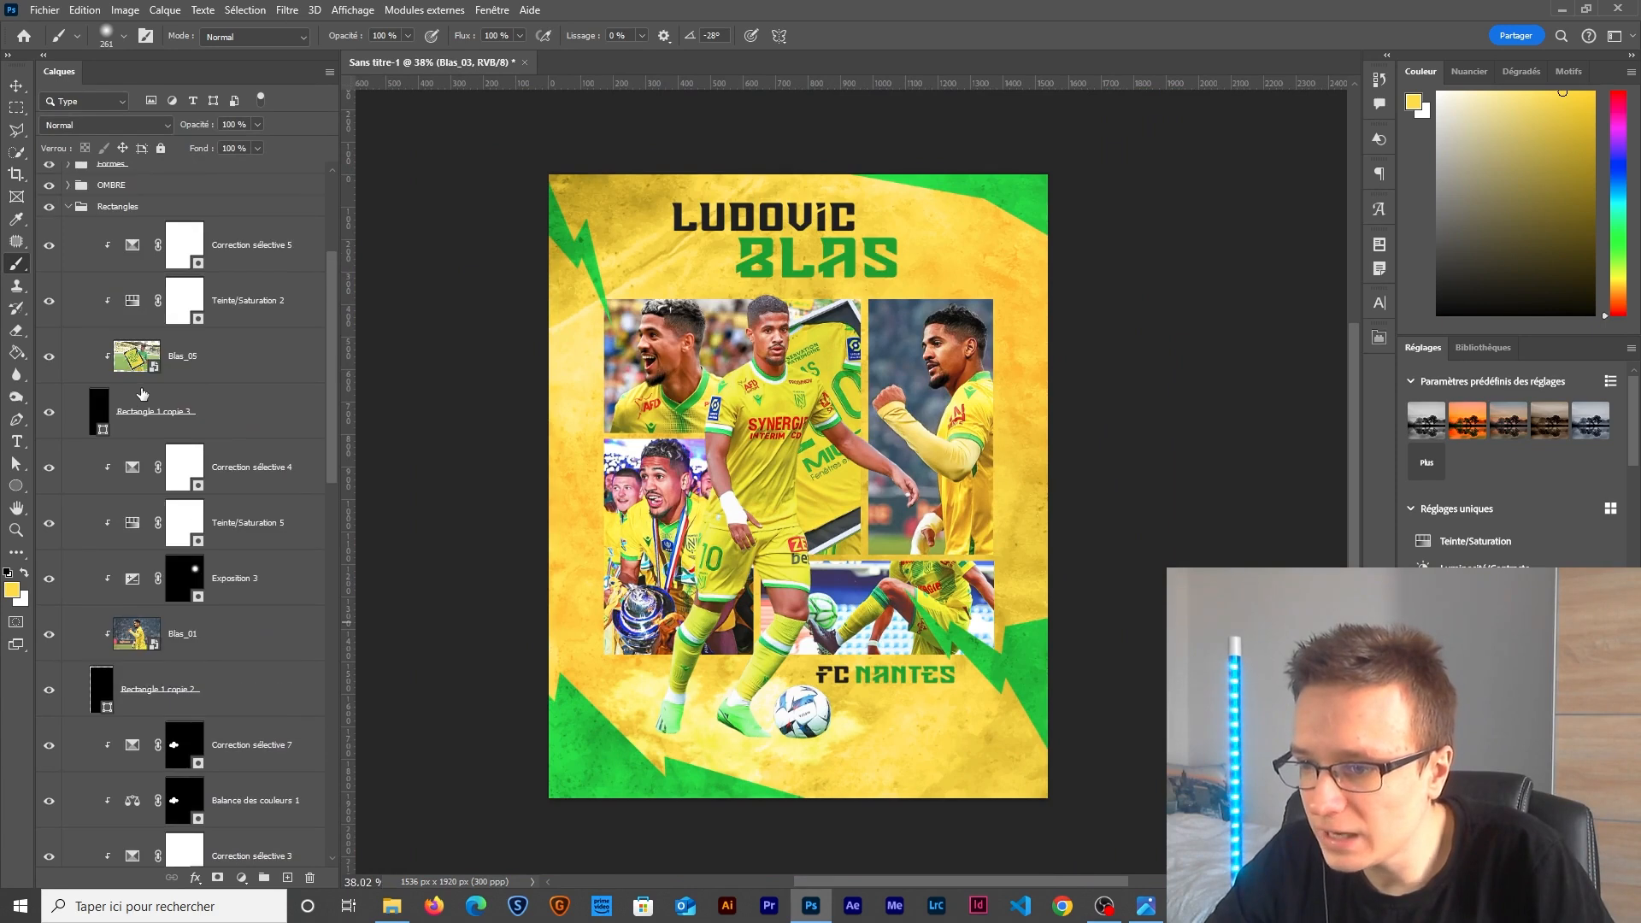
pyautogui.click(67, 428)
pyautogui.click(128, 459)
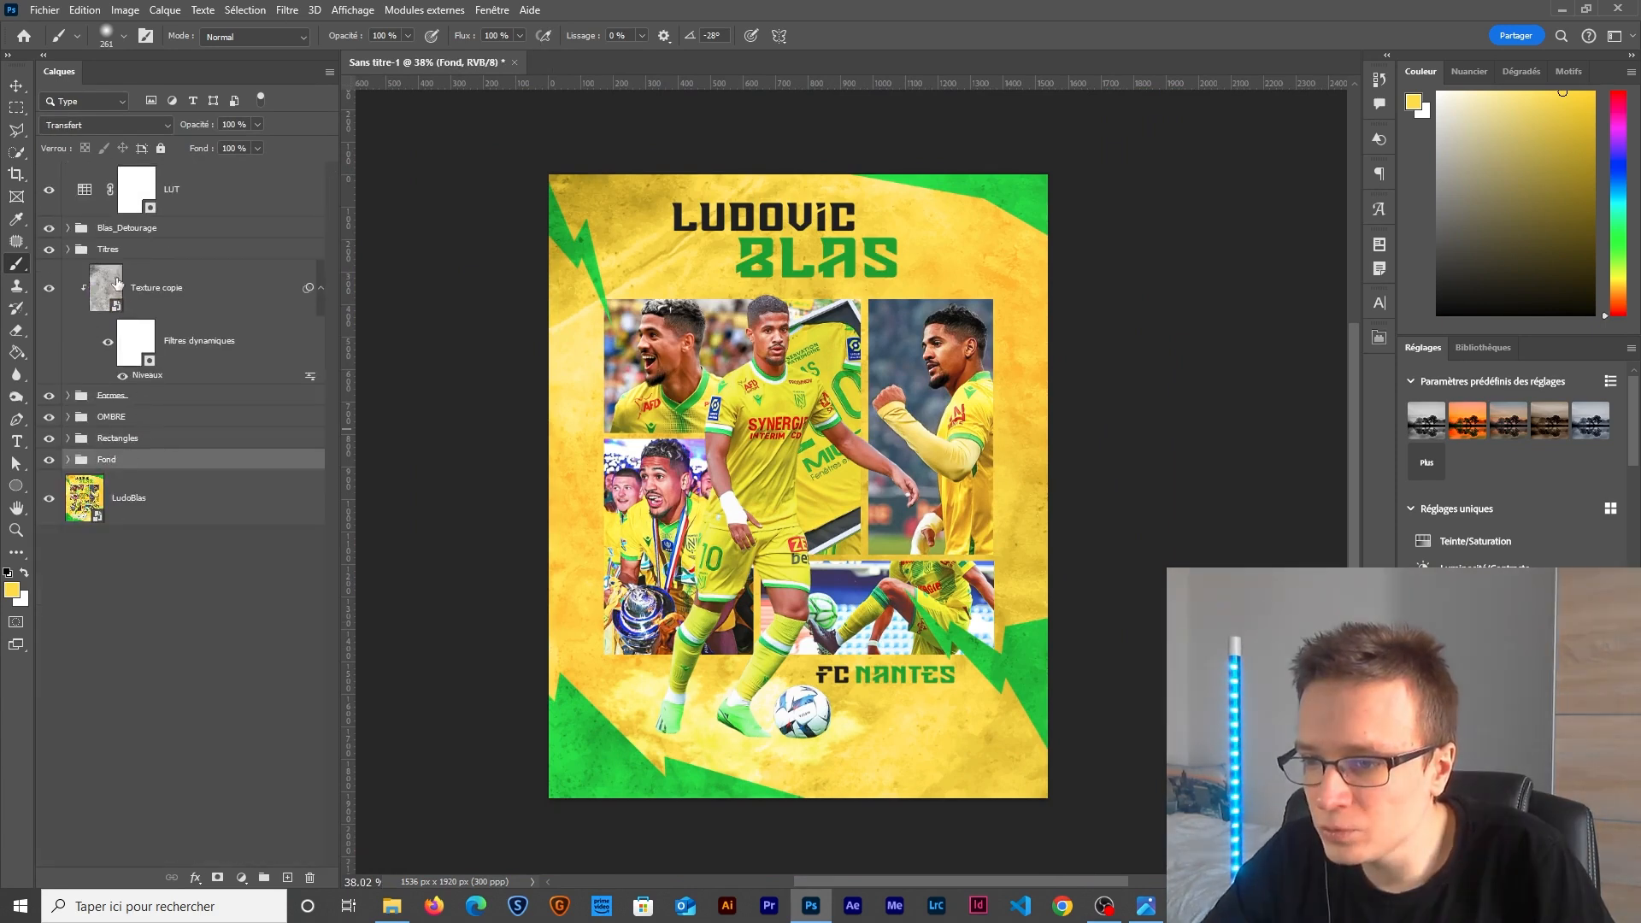
pyautogui.keyDown('shift'); pyautogui.click(177, 190); pyautogui.keyUp('shift')
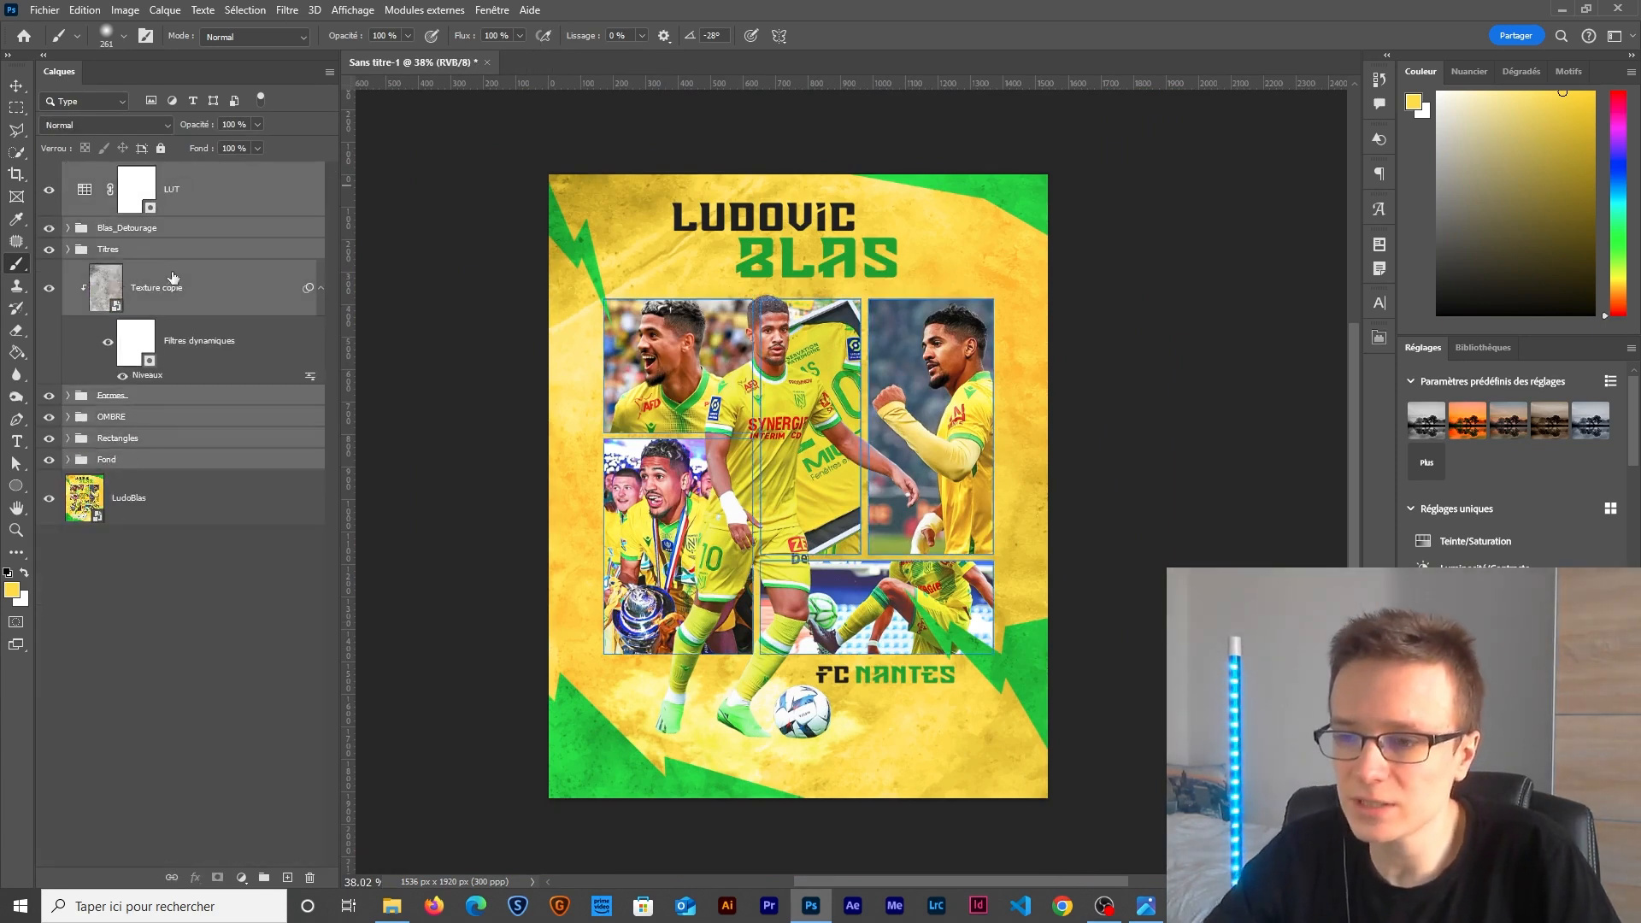
pyautogui.rightClick(195, 200)
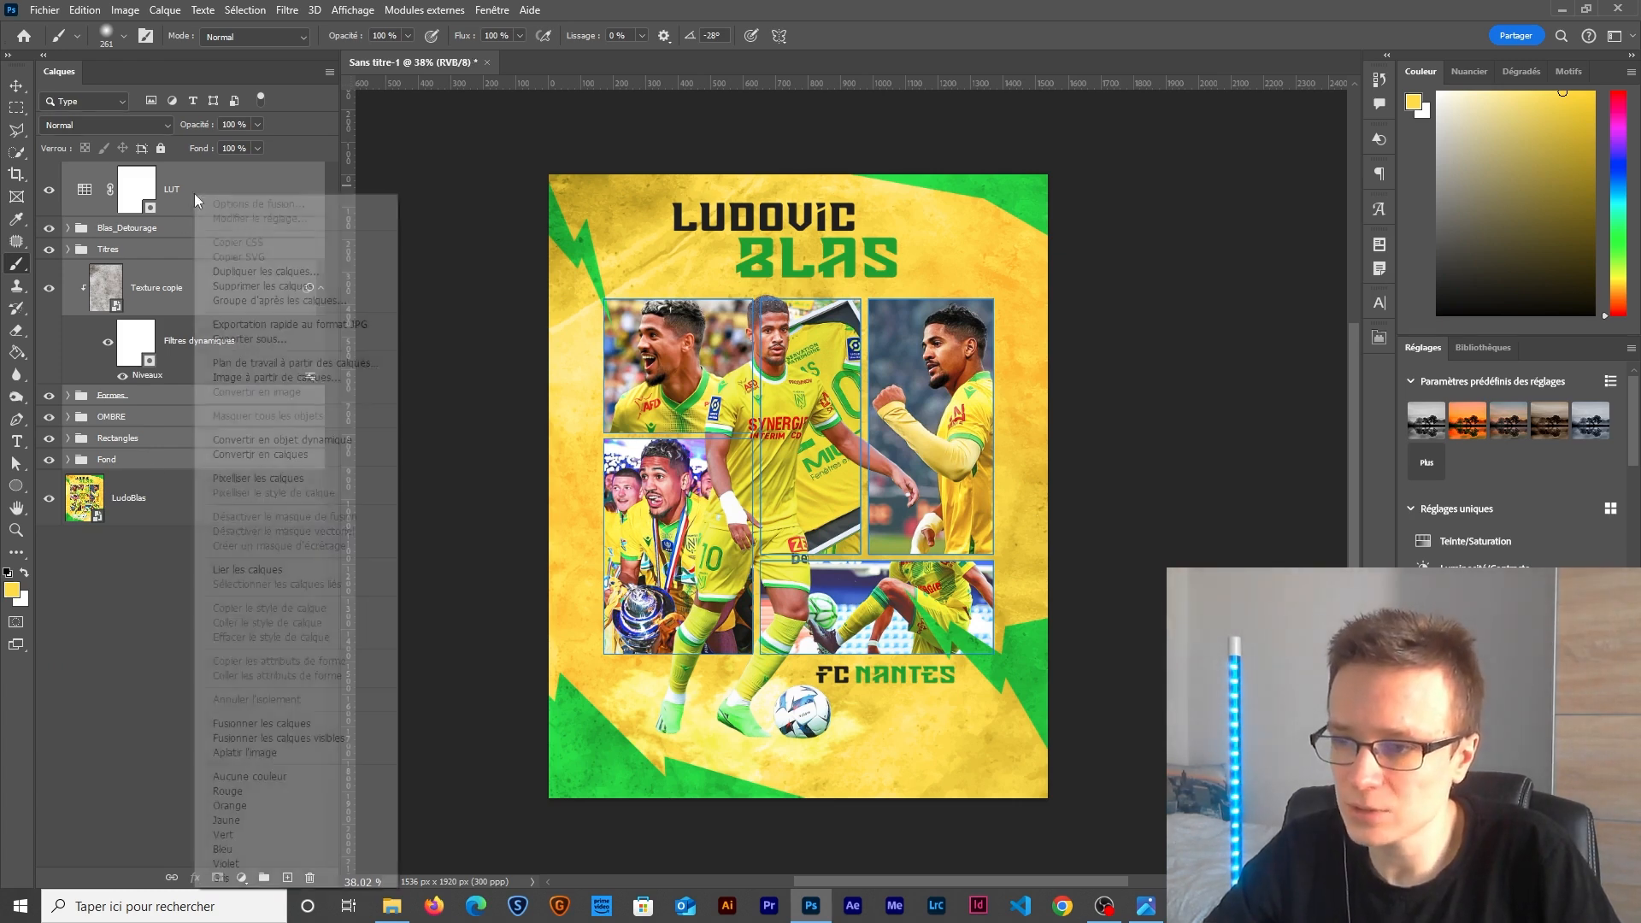
pyautogui.click(256, 439)
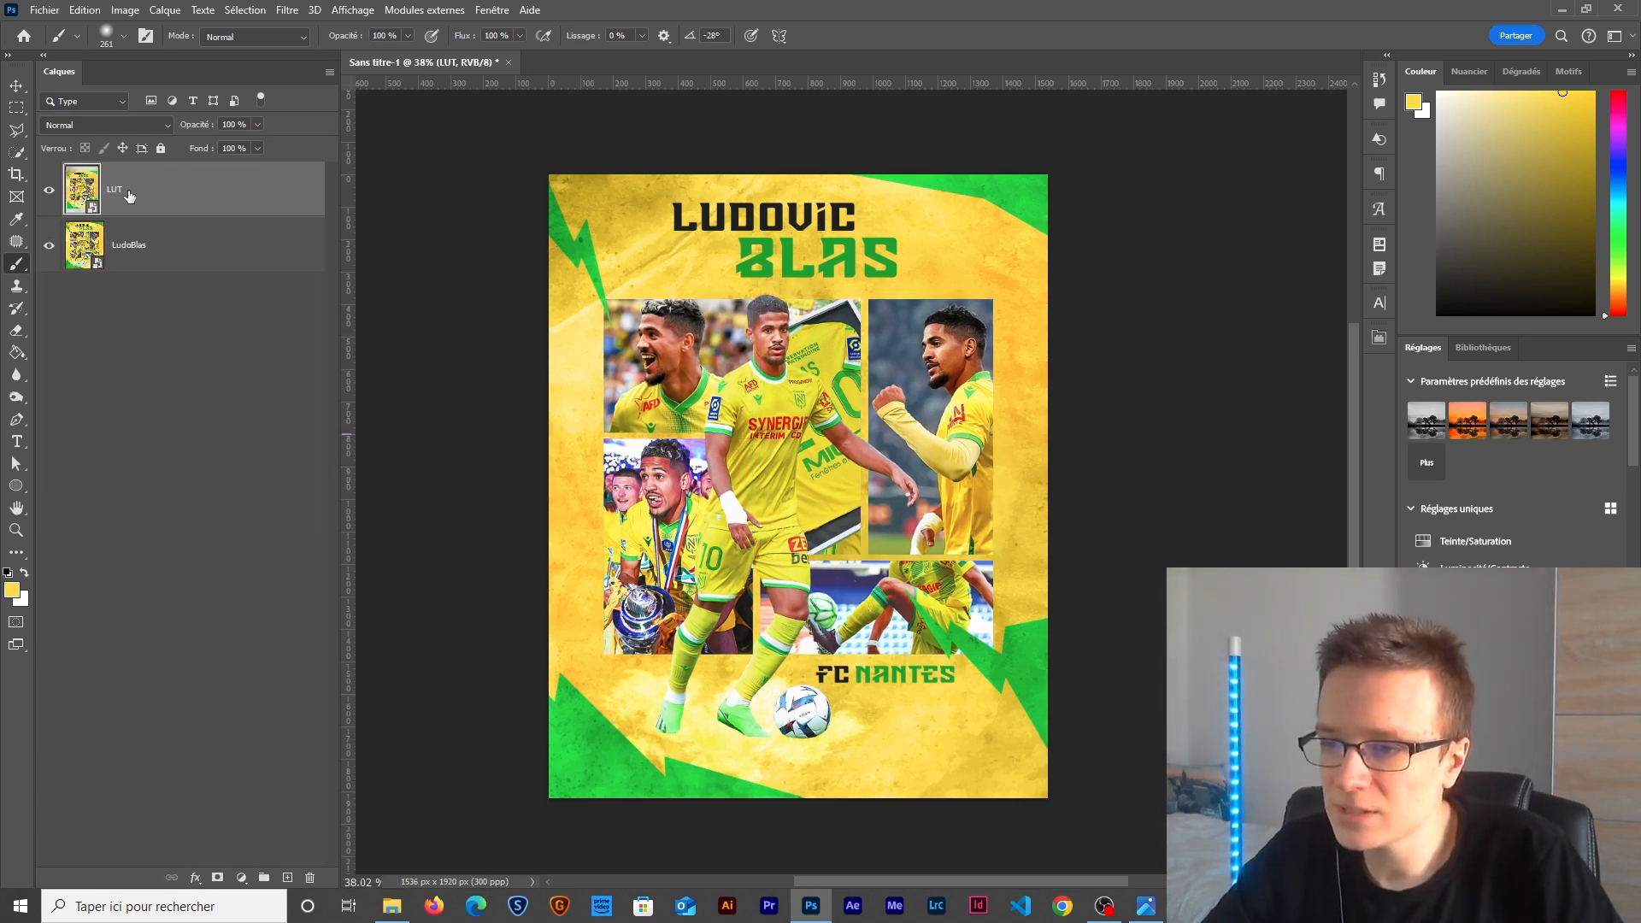
# Rename the new smart object Montage and open its contents for editing.
pyautogui.write('Mon')
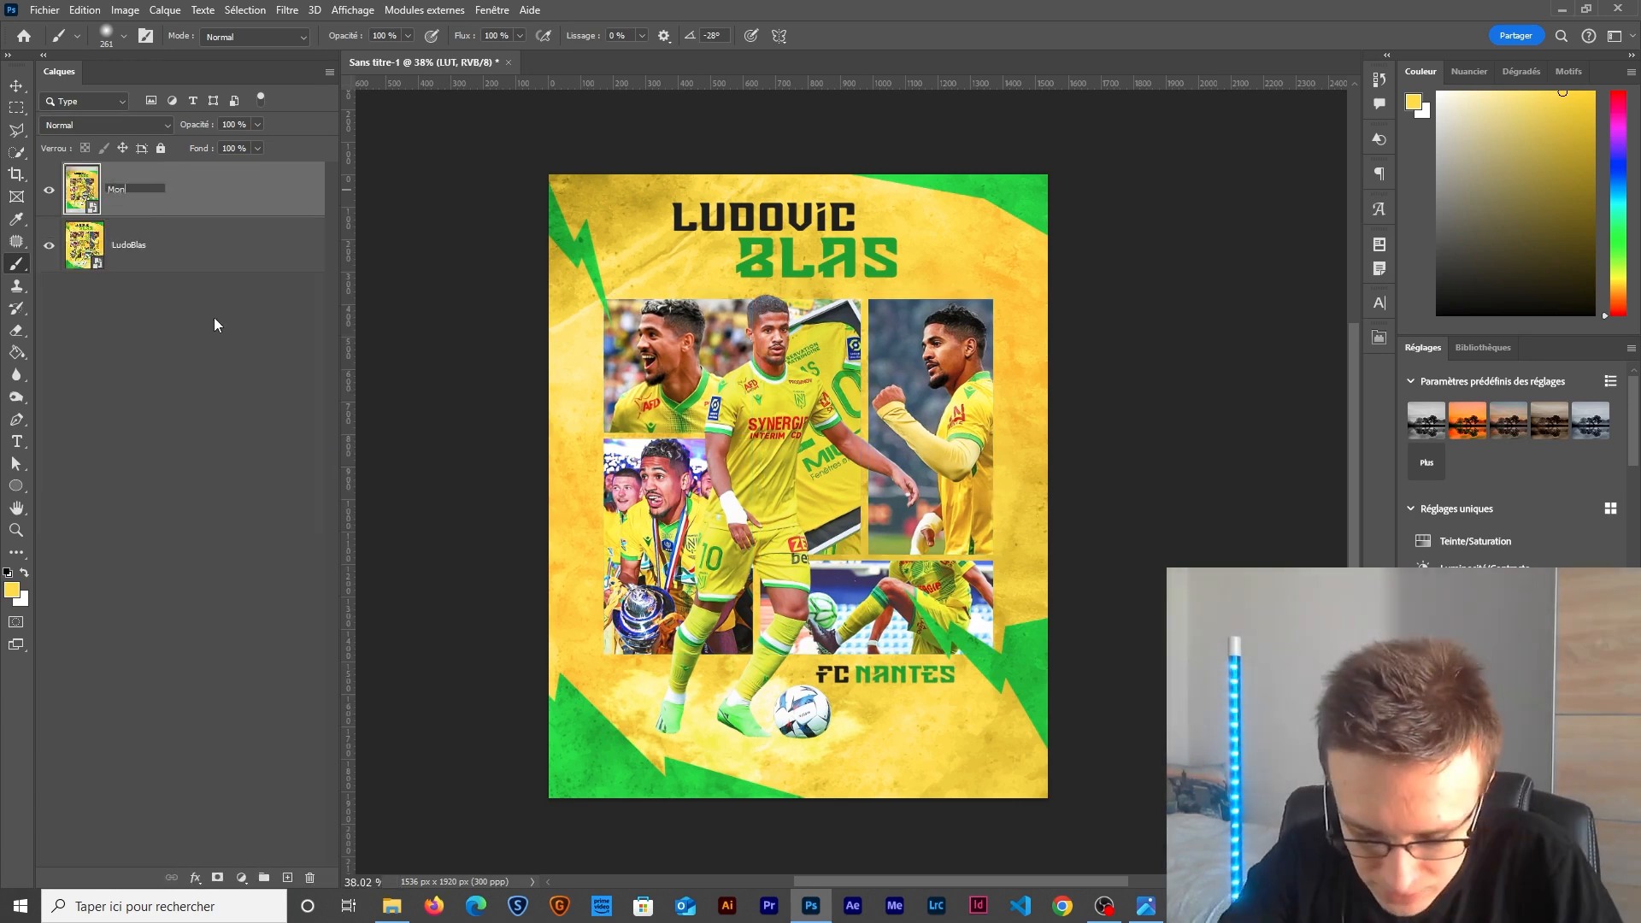
pyautogui.write('tage')
pyautogui.press('Return')
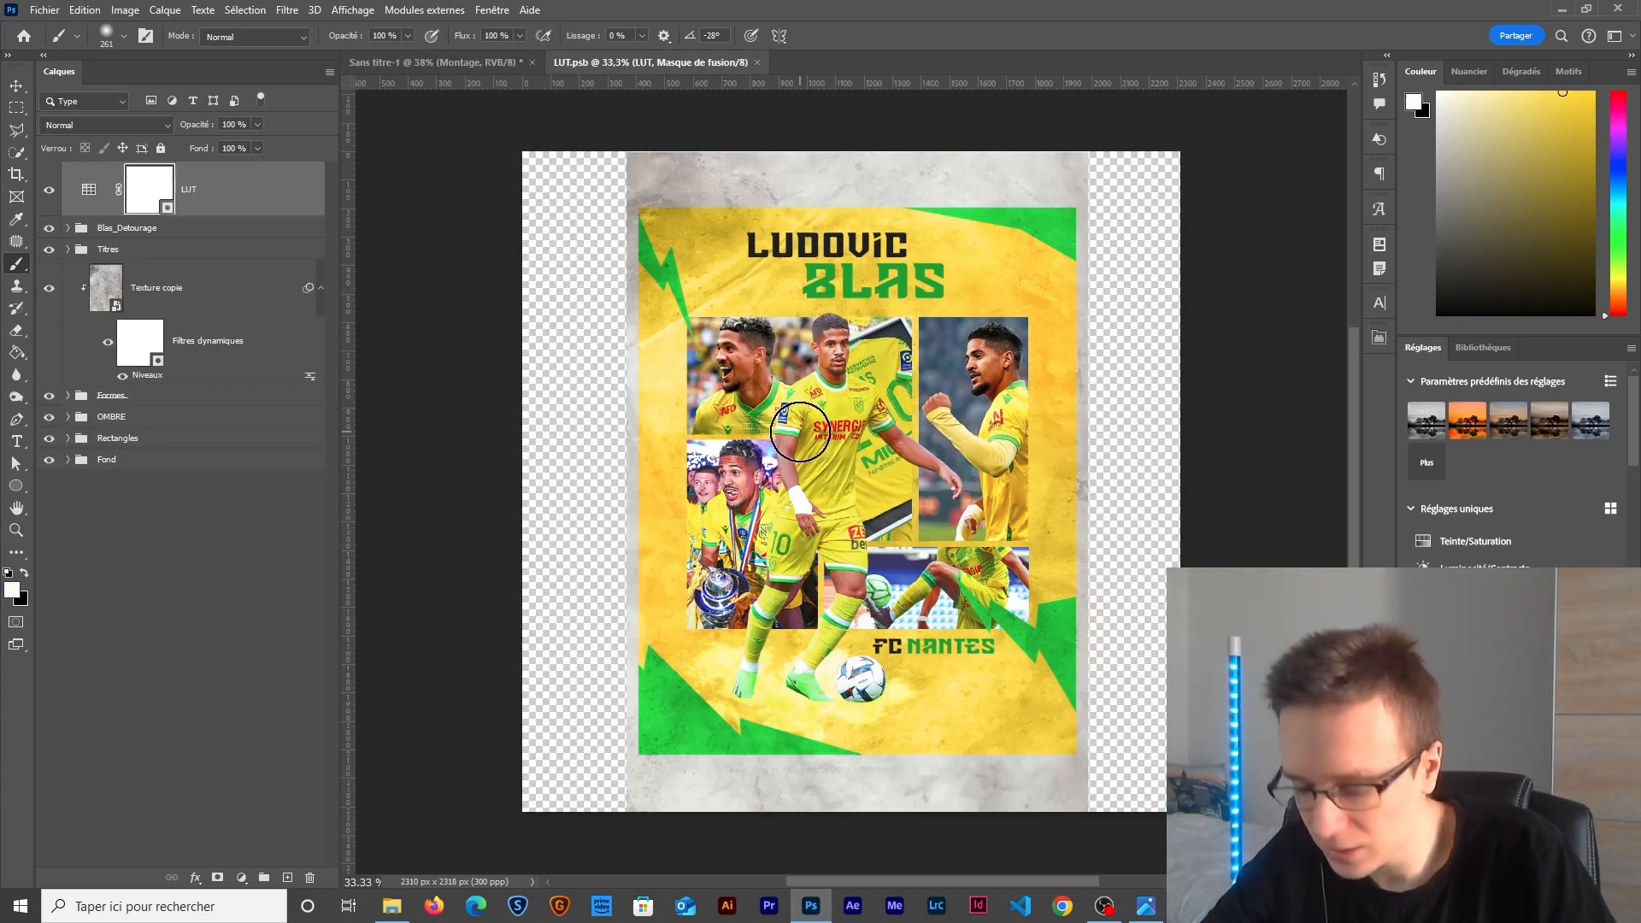
# Crop the smart object's canvas to the poster's edges, removing the transparent sides and the grey texture overflow.
pyautogui.press('c')
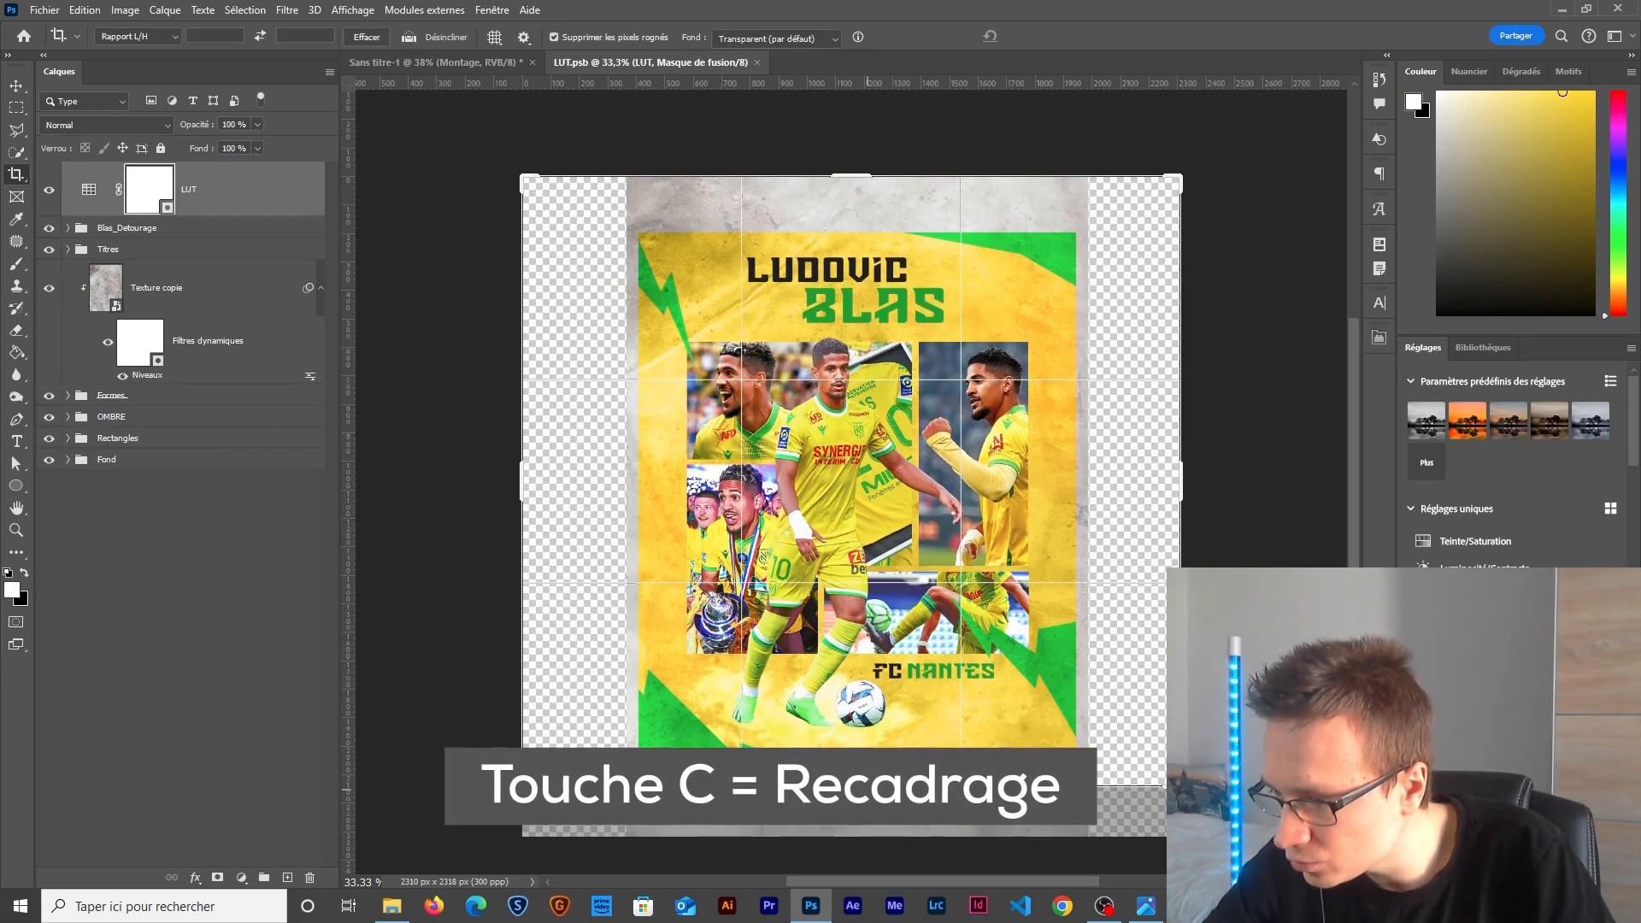
pyautogui.moveTo(522, 480); pyautogui.dragTo(577, 488)
pyautogui.moveTo(1121, 491); pyautogui.dragTo(1078, 497)
pyautogui.moveTo(851, 184); pyautogui.dragTo(853, 212)
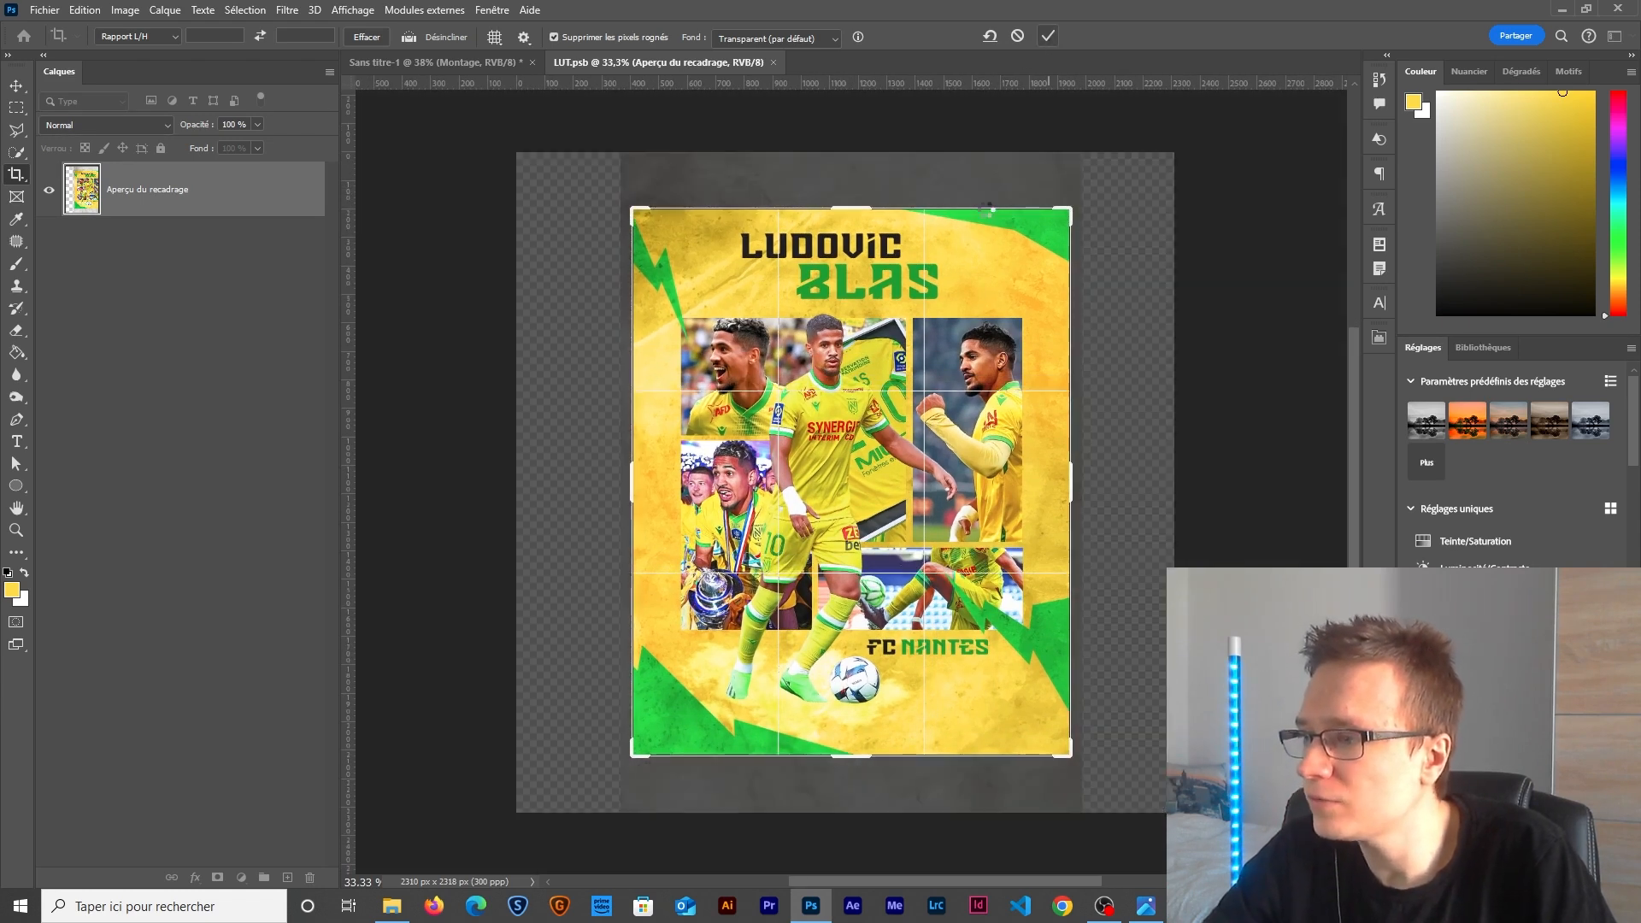
pyautogui.press('Return')
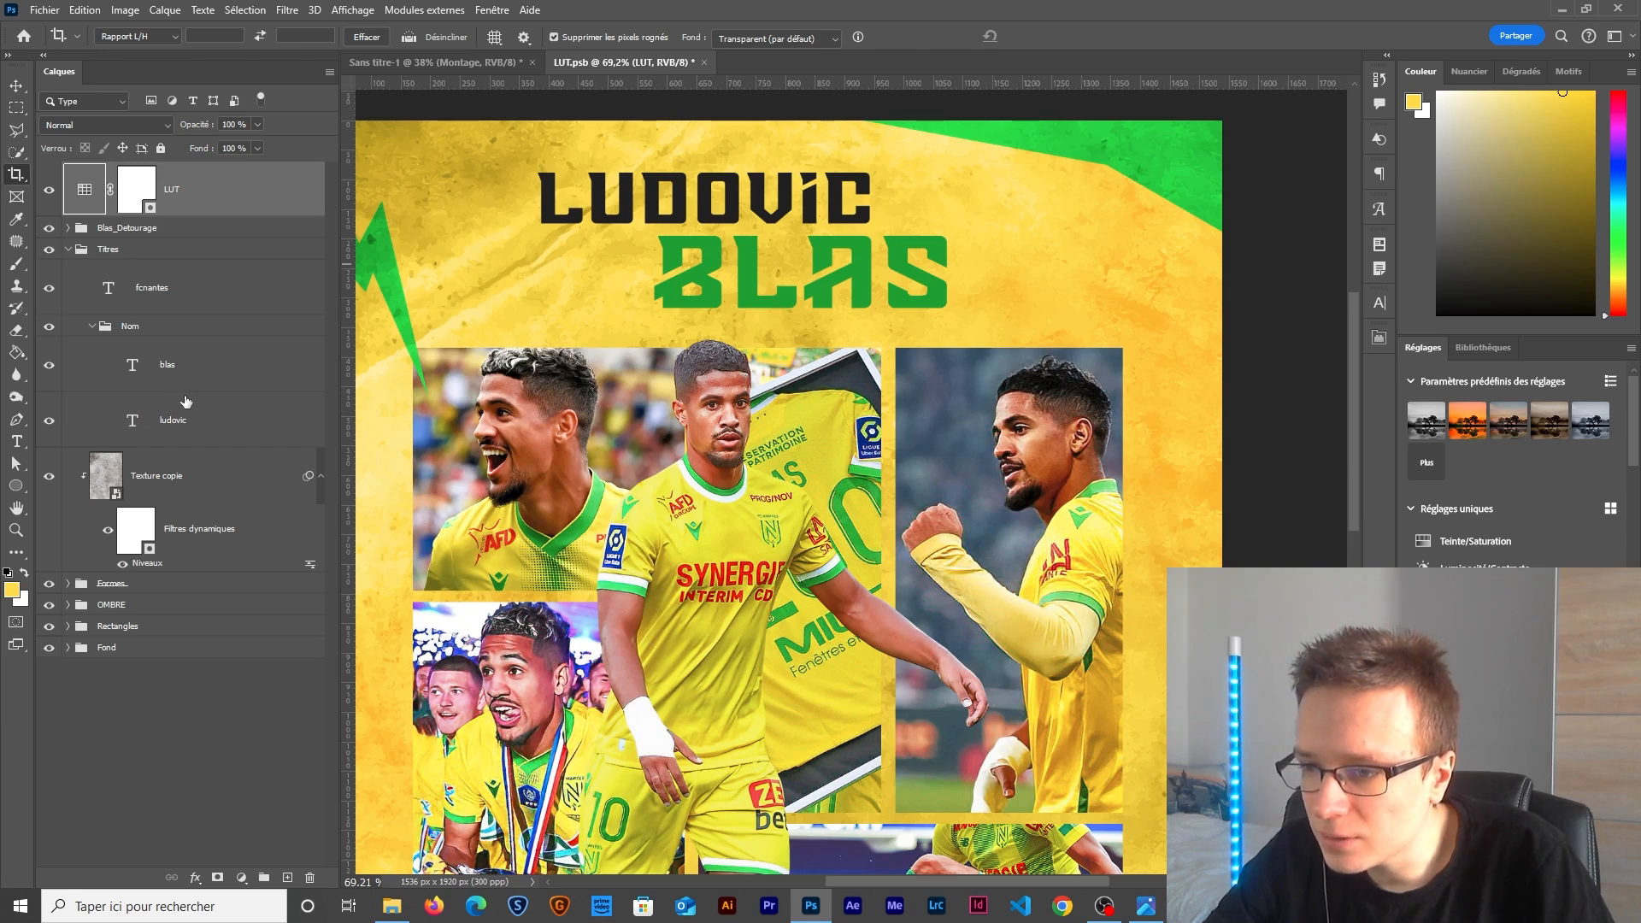
# Add an Exposure adjustment of 0,3 clipped to the Titres group.
pyautogui.click(162, 335)
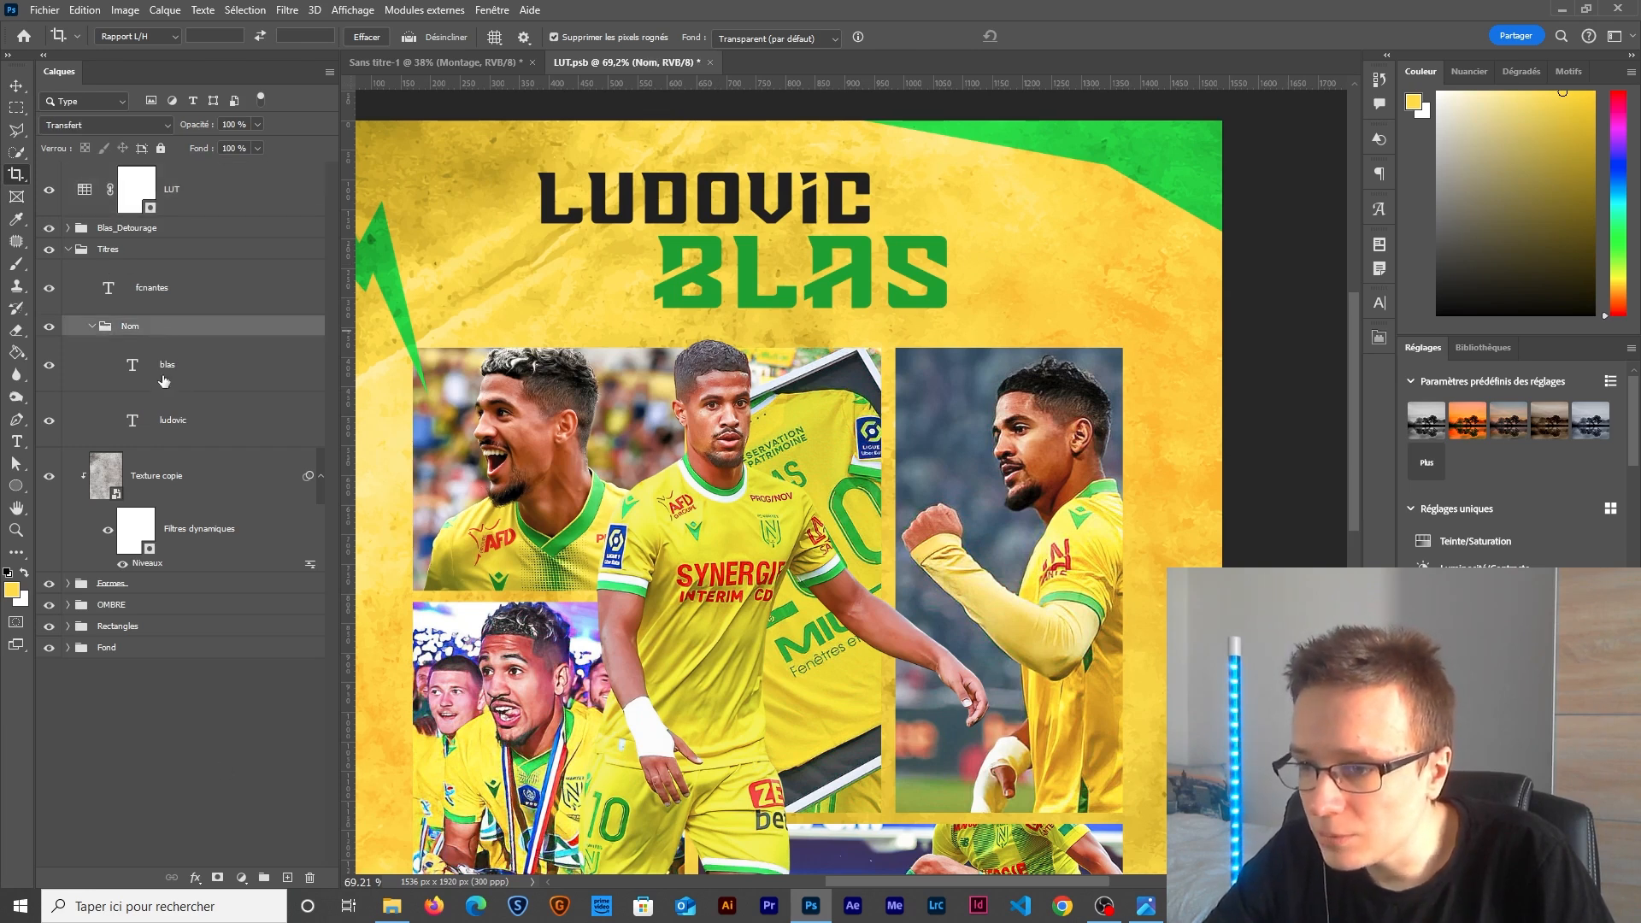
pyautogui.click(125, 253)
pyautogui.click(241, 879)
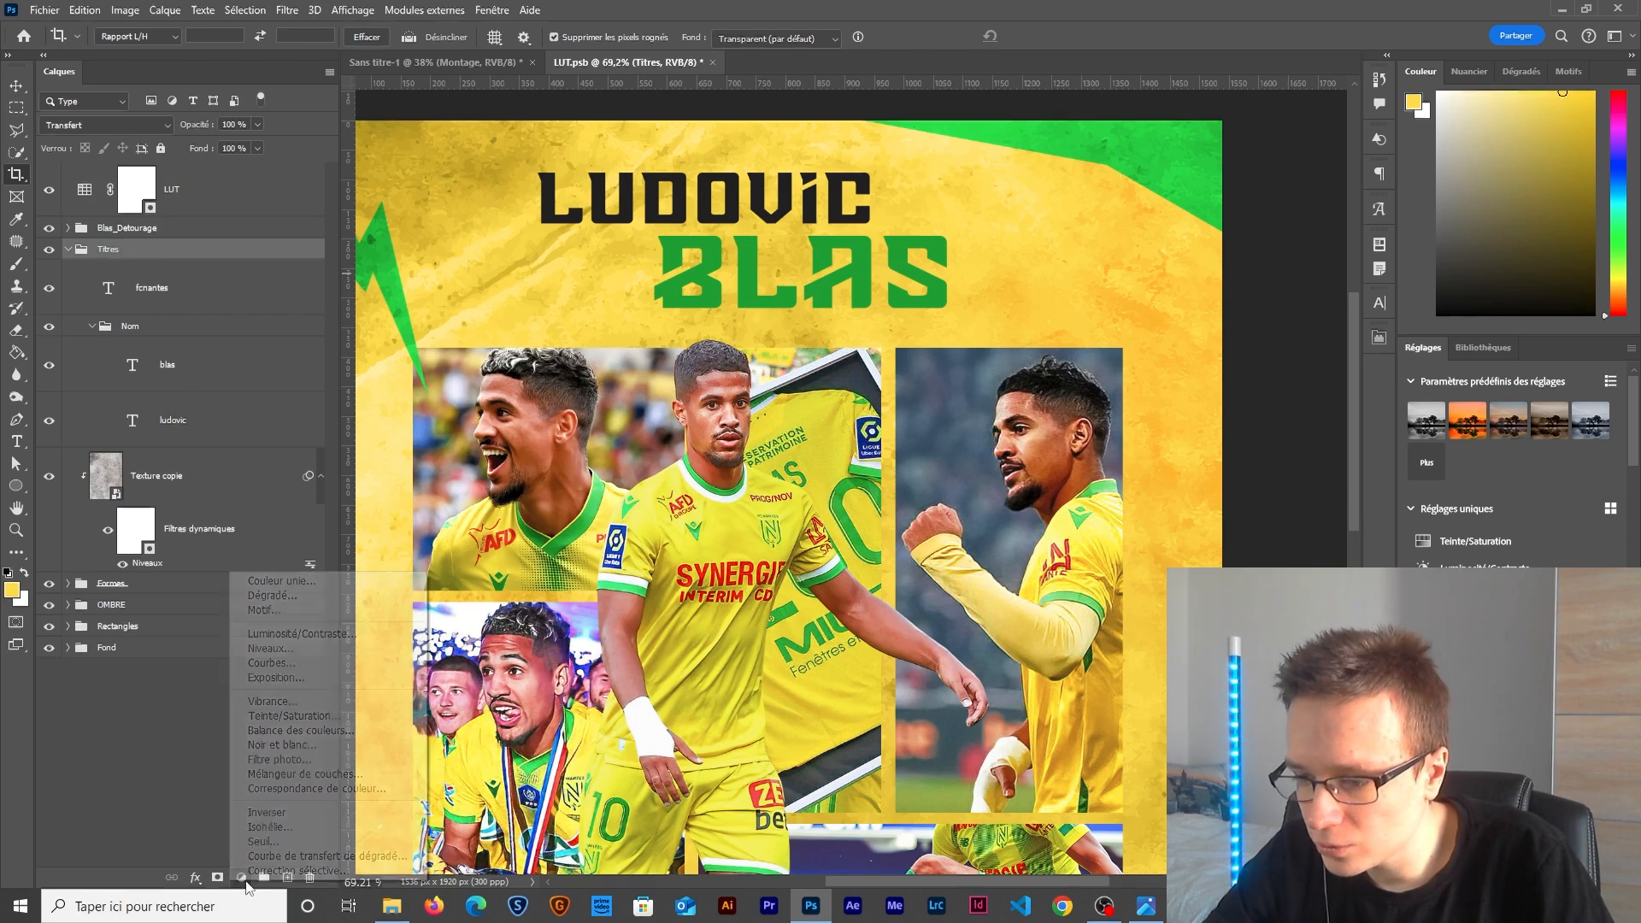
pyautogui.click(274, 689)
pyautogui.click(67, 306)
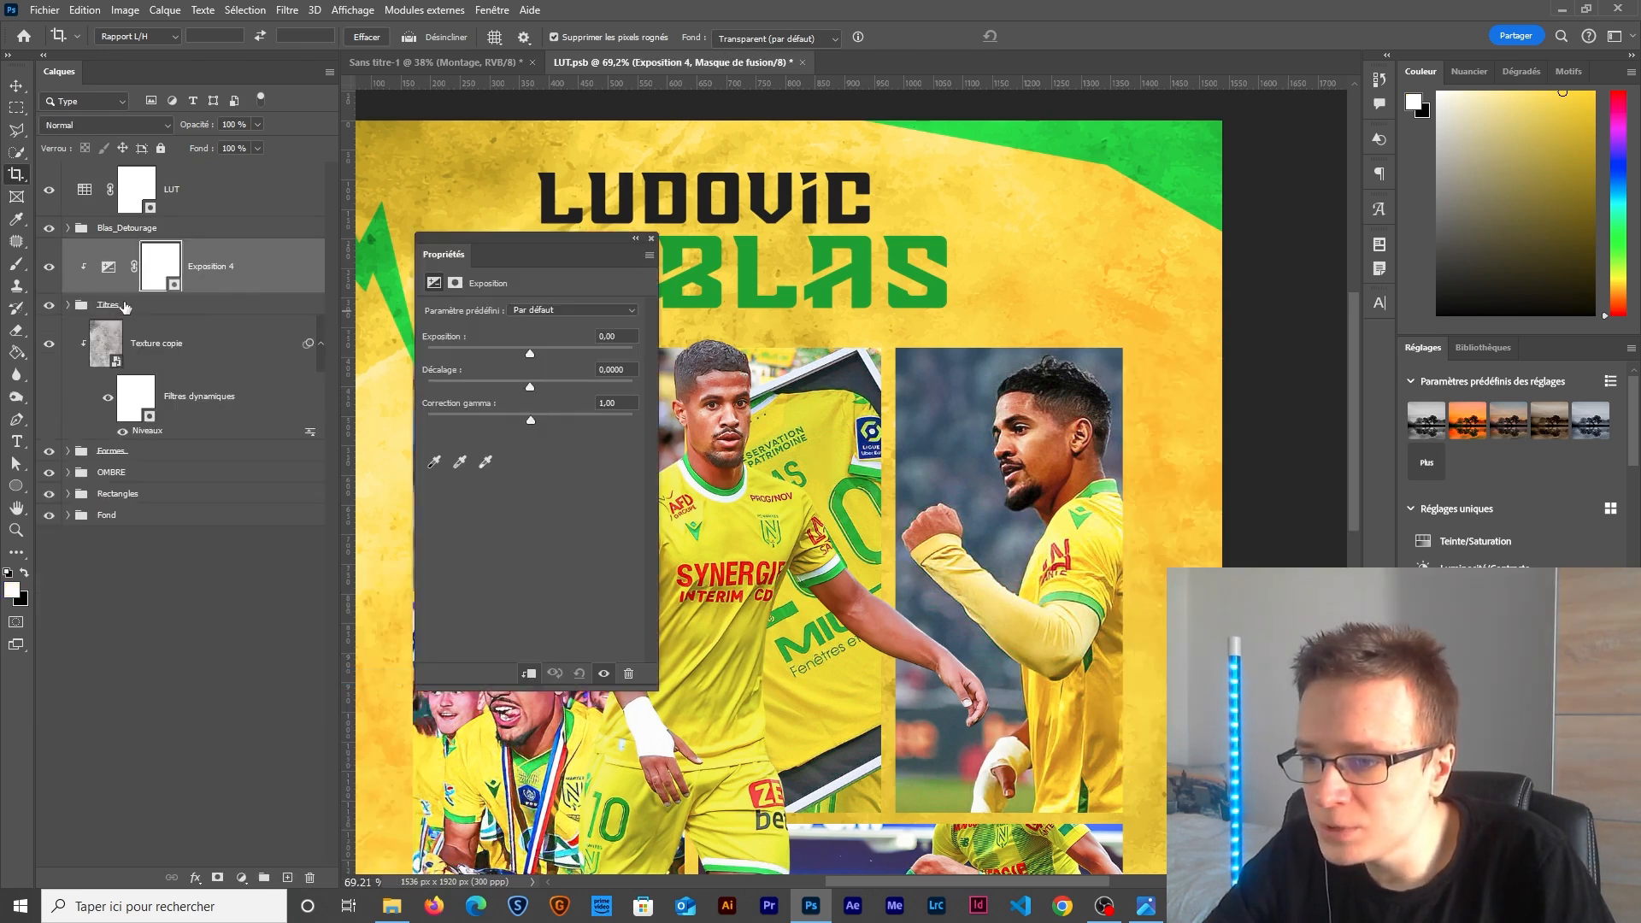
pyautogui.moveTo(511, 263); pyautogui.dragTo(719, 280)
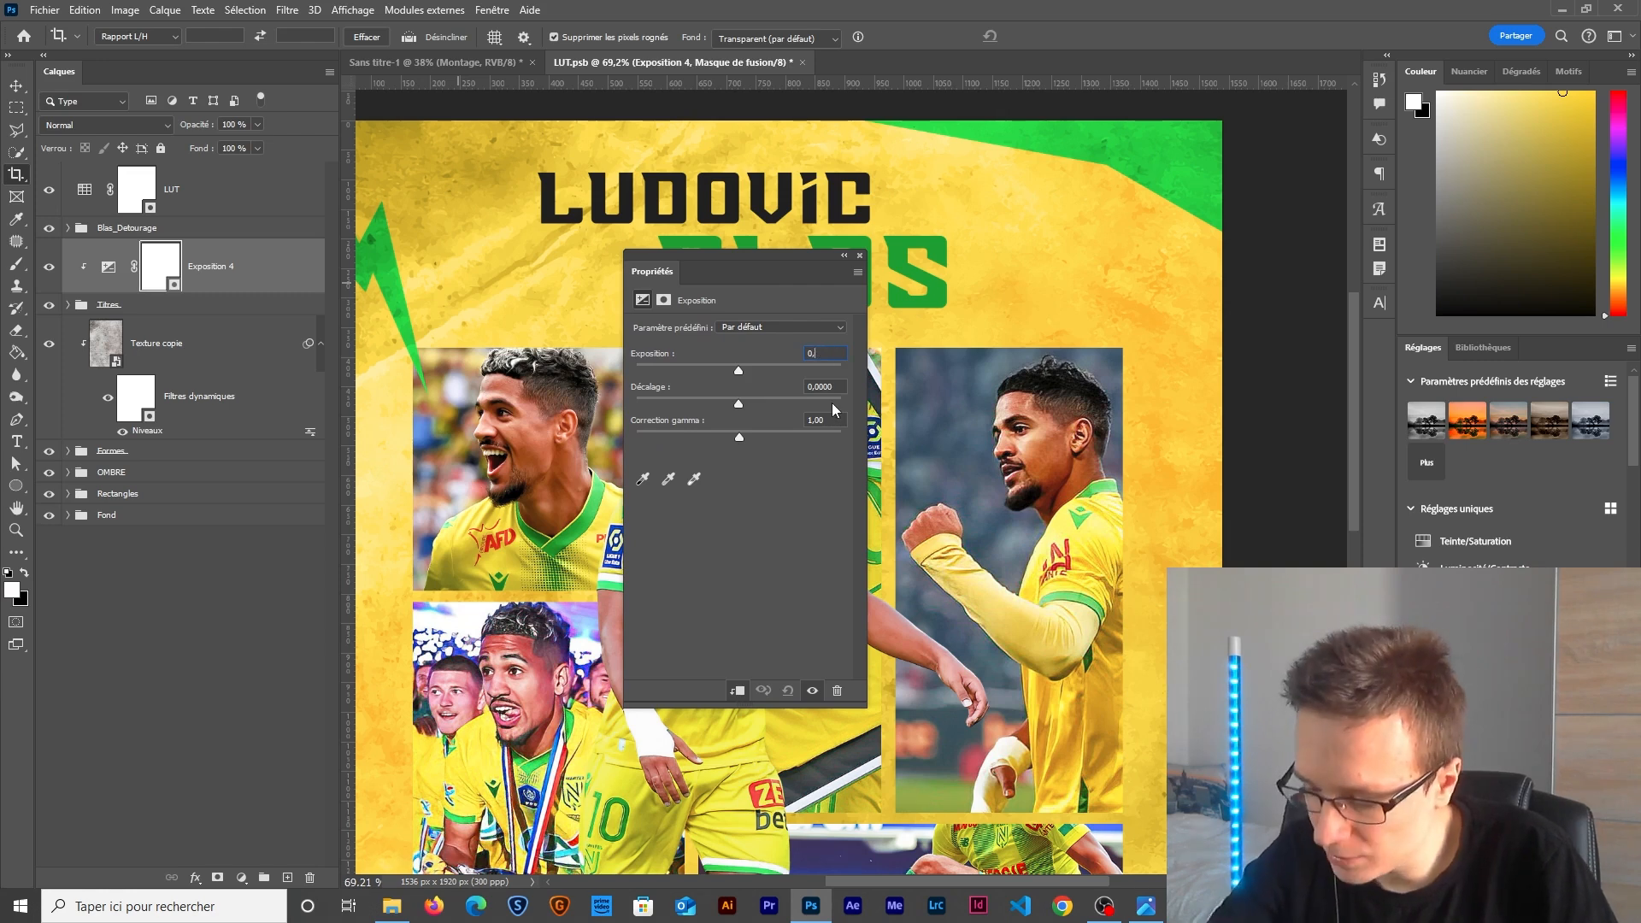
pyautogui.write('0,3')
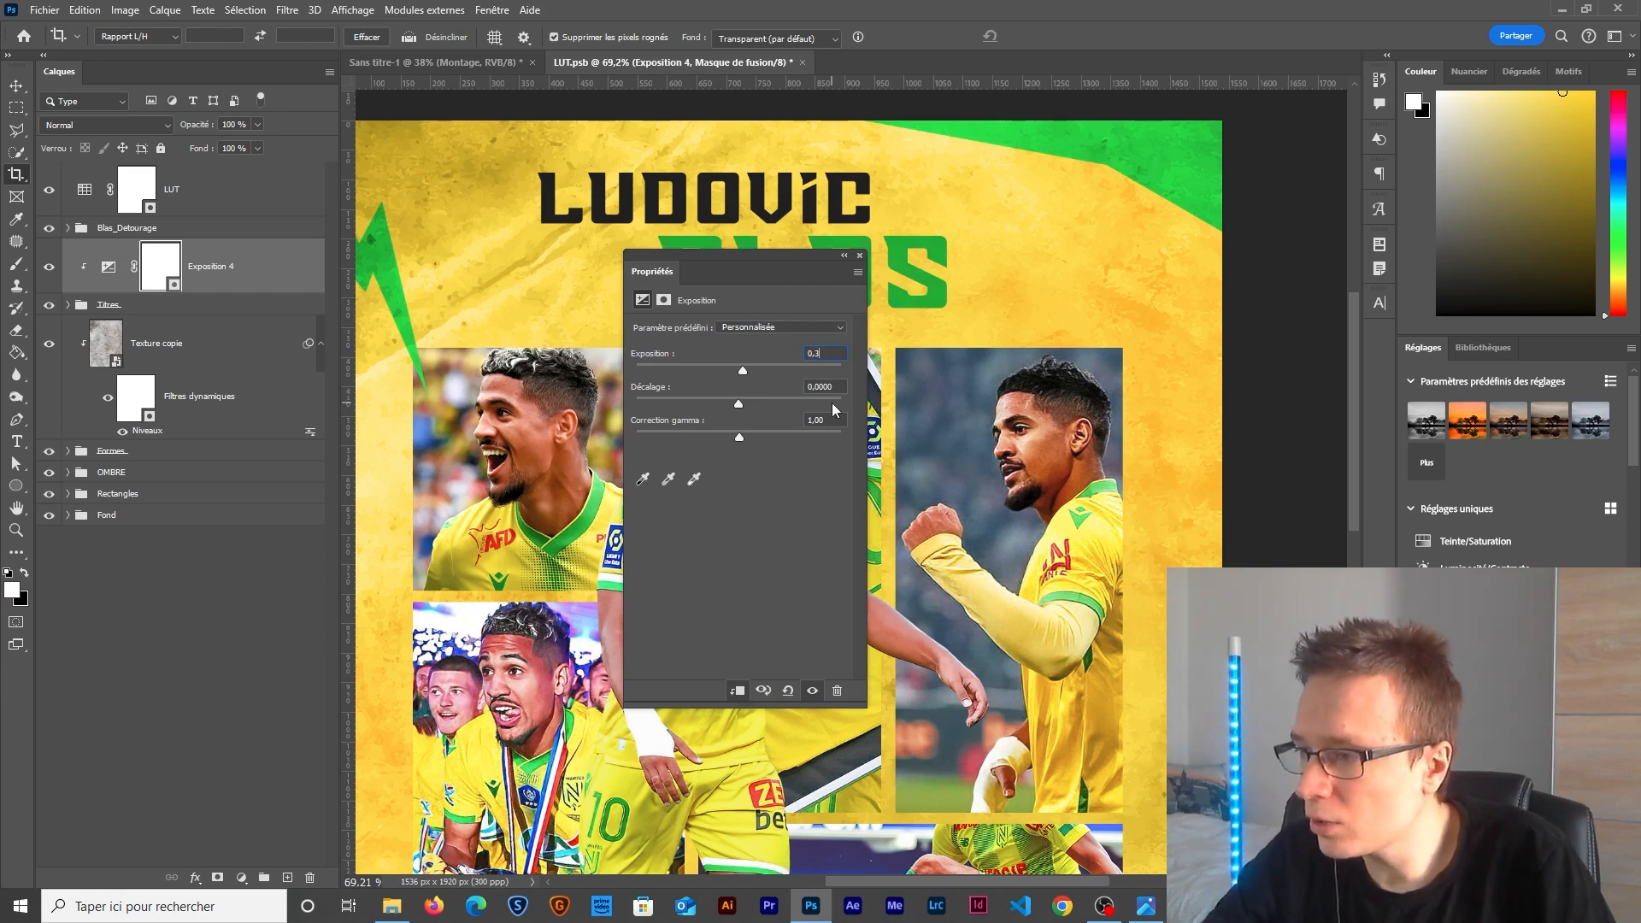
pyautogui.click(860, 256)
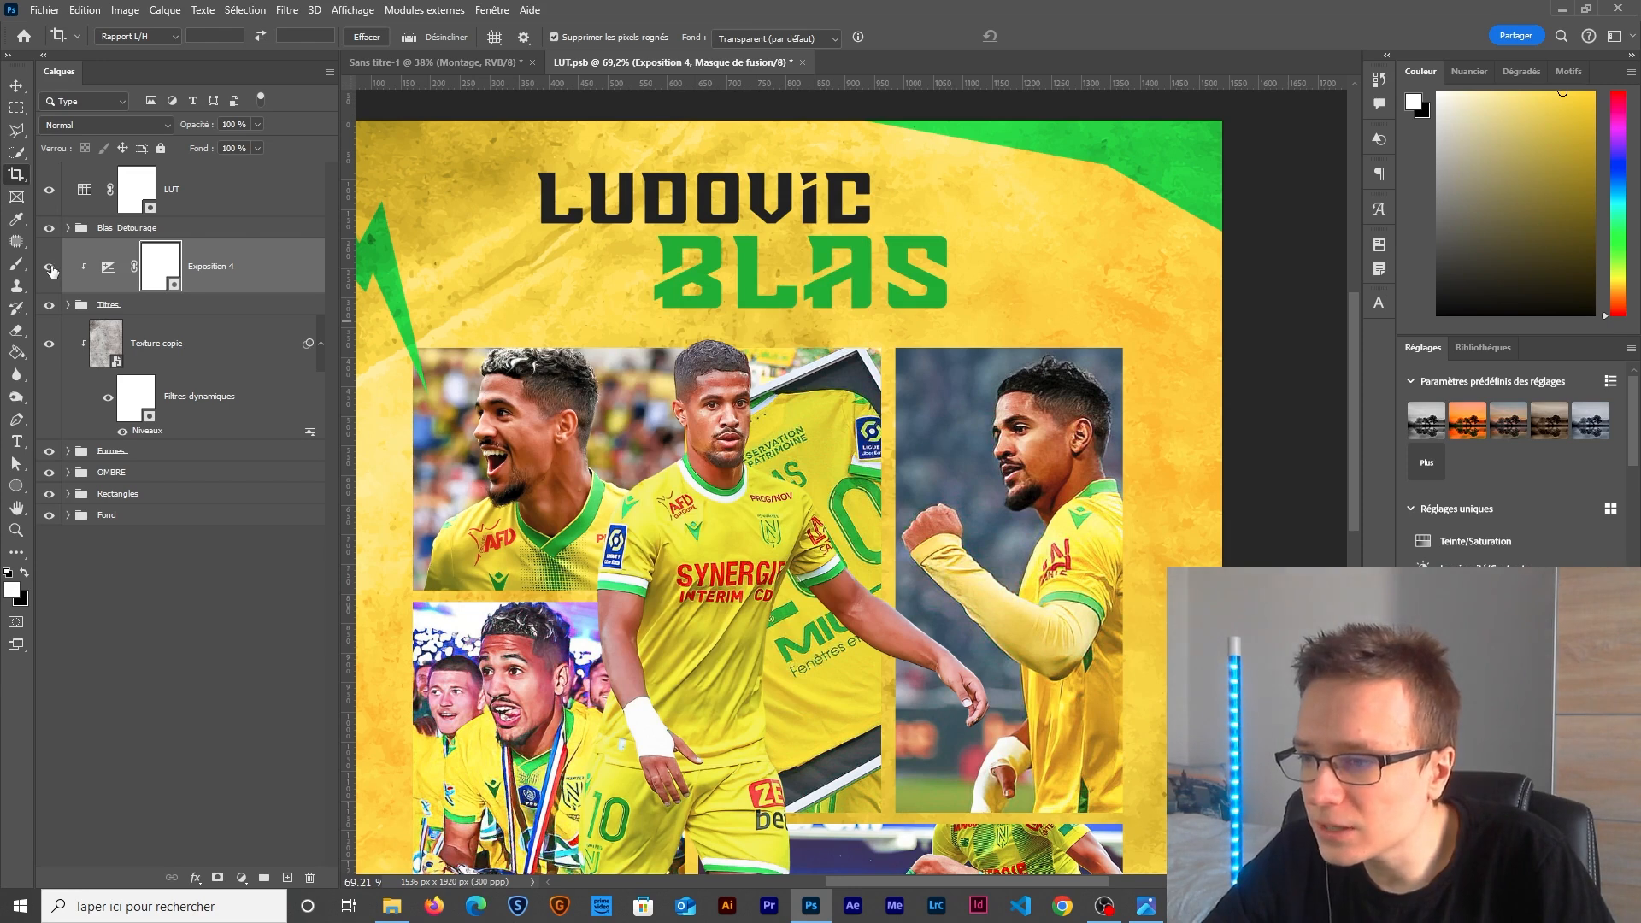
# Invert the title Exposure mask and paint soft white highlights over parts of the BLAS and FC NANTES lettering.
pyautogui.hotkey('ctrl', 'i')
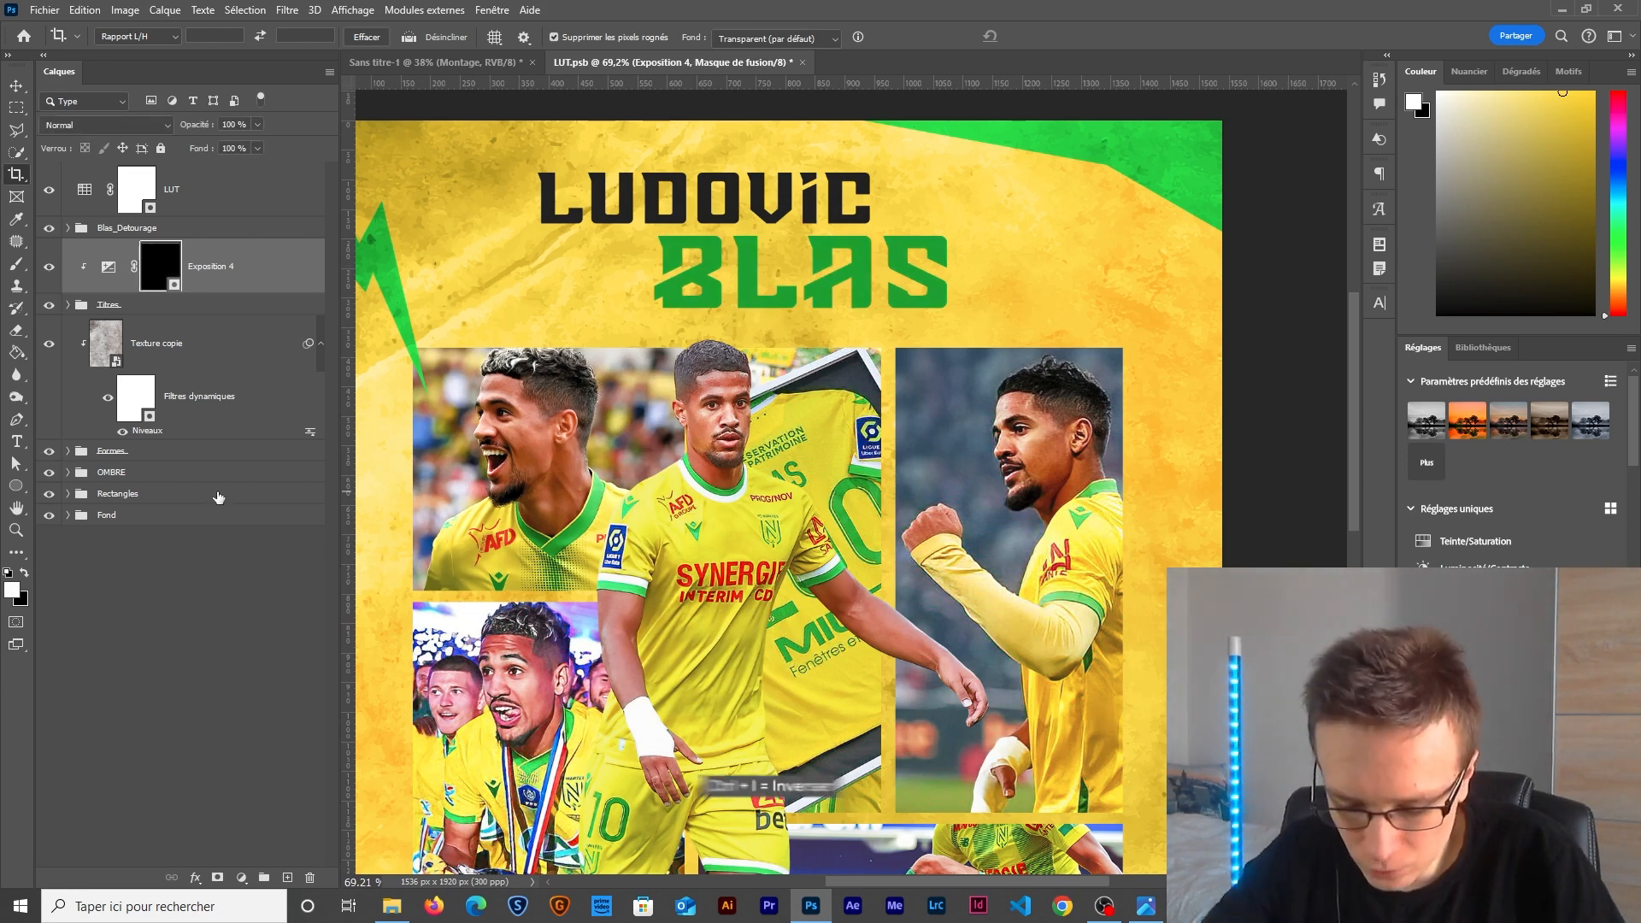
pyautogui.press('b')
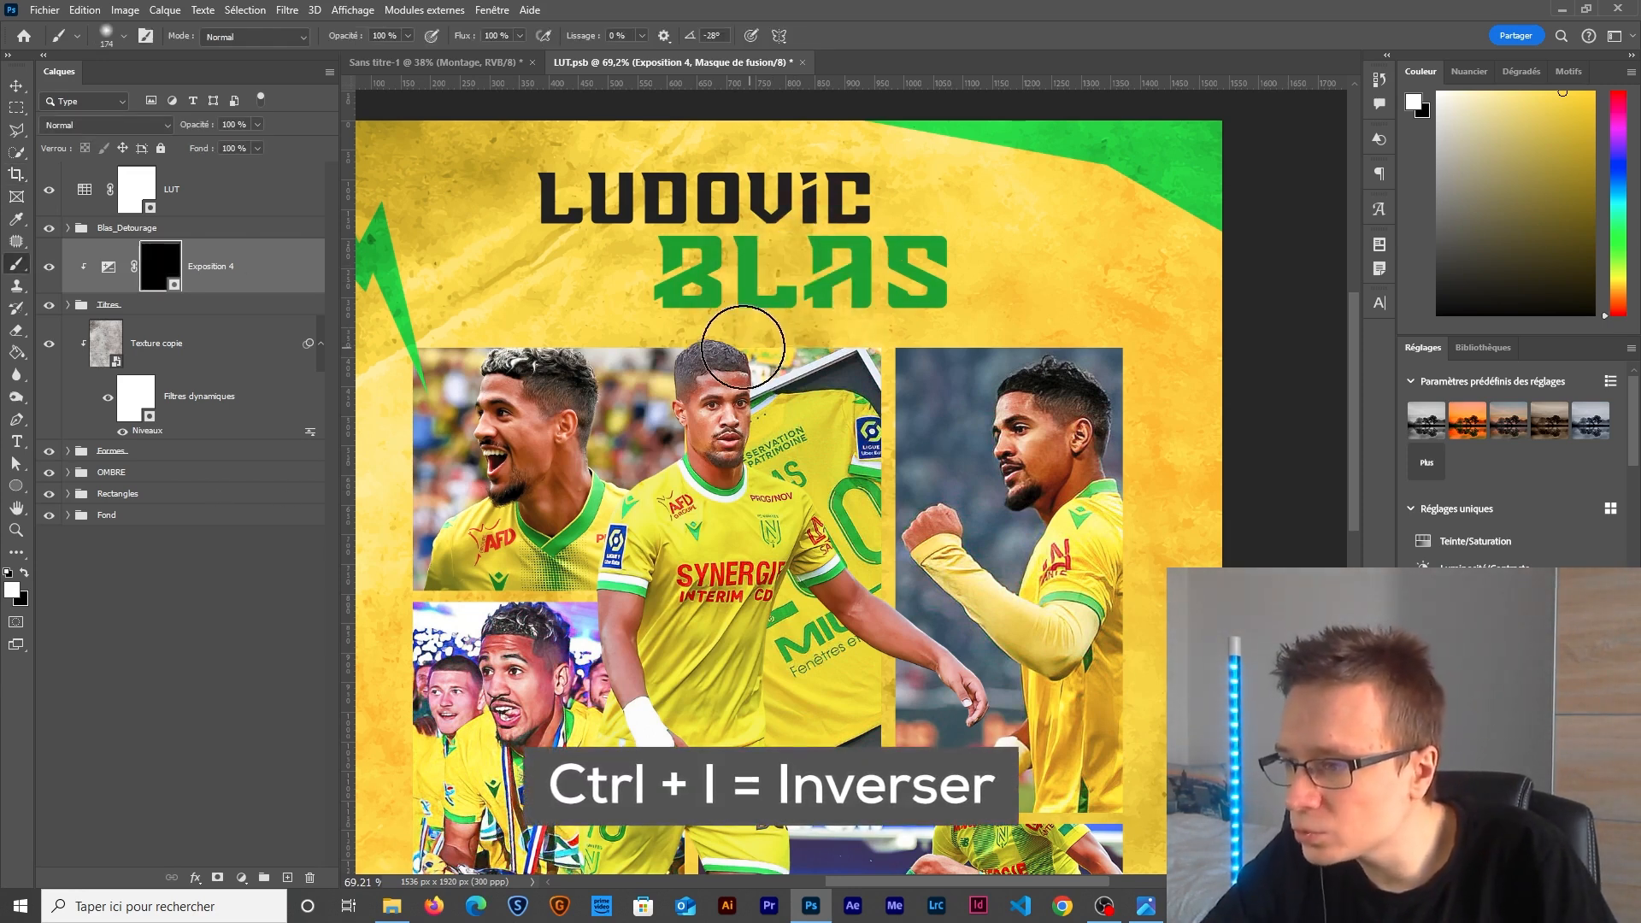
pyautogui.click(672, 303)
pyautogui.click(870, 244)
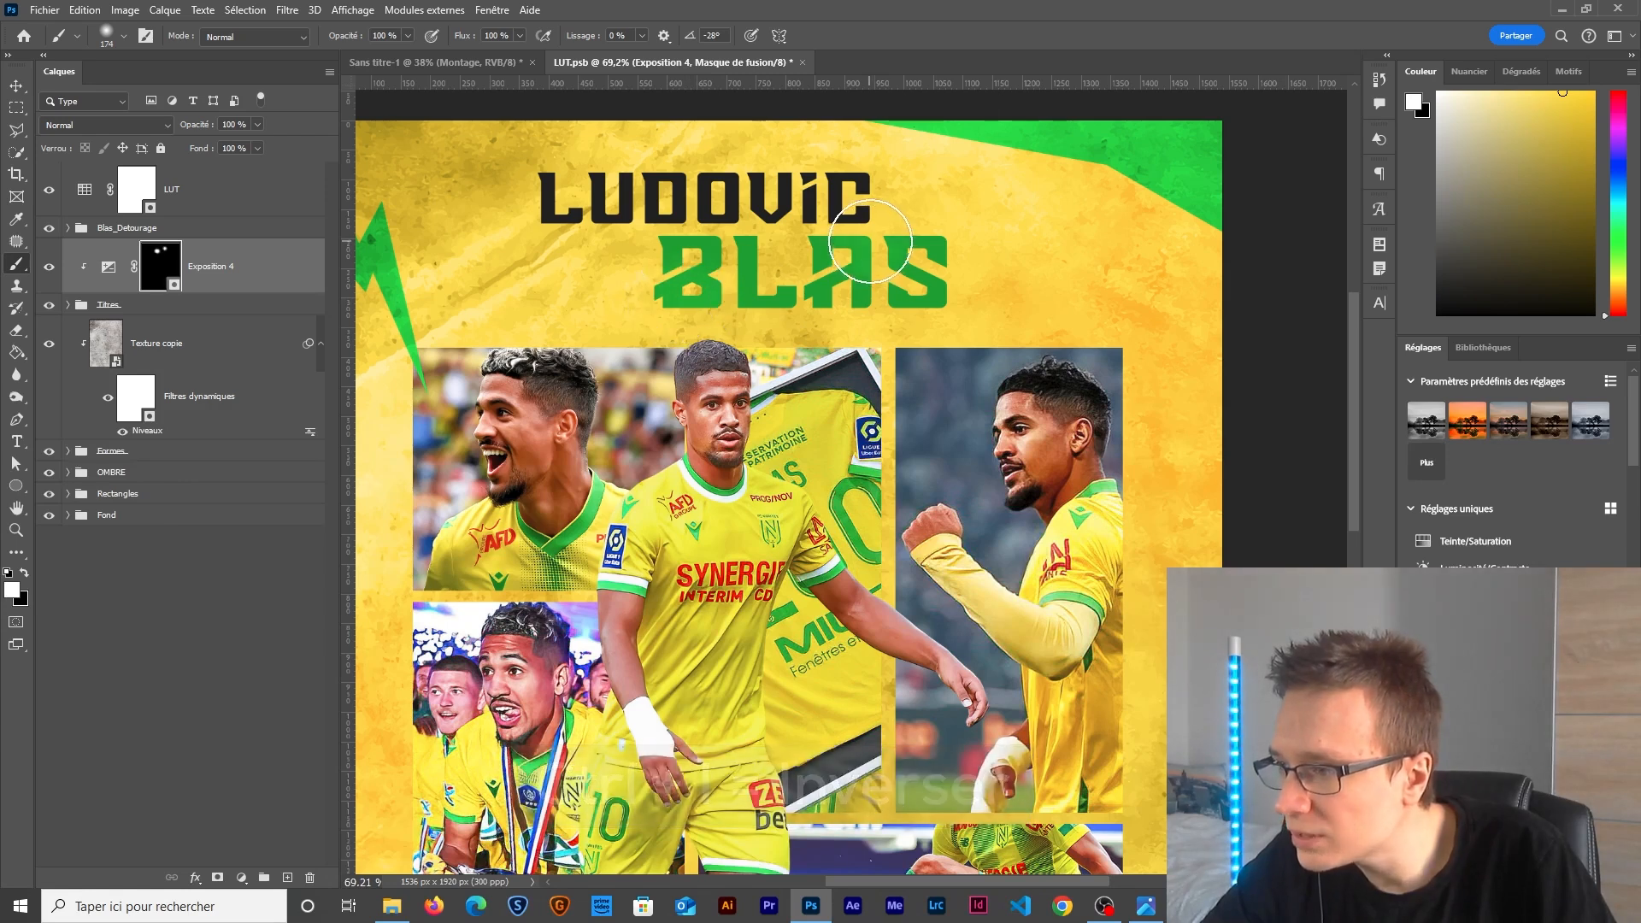
pyautogui.scroll(-2, 952, 227)
pyautogui.scroll(-5, 820, 428)
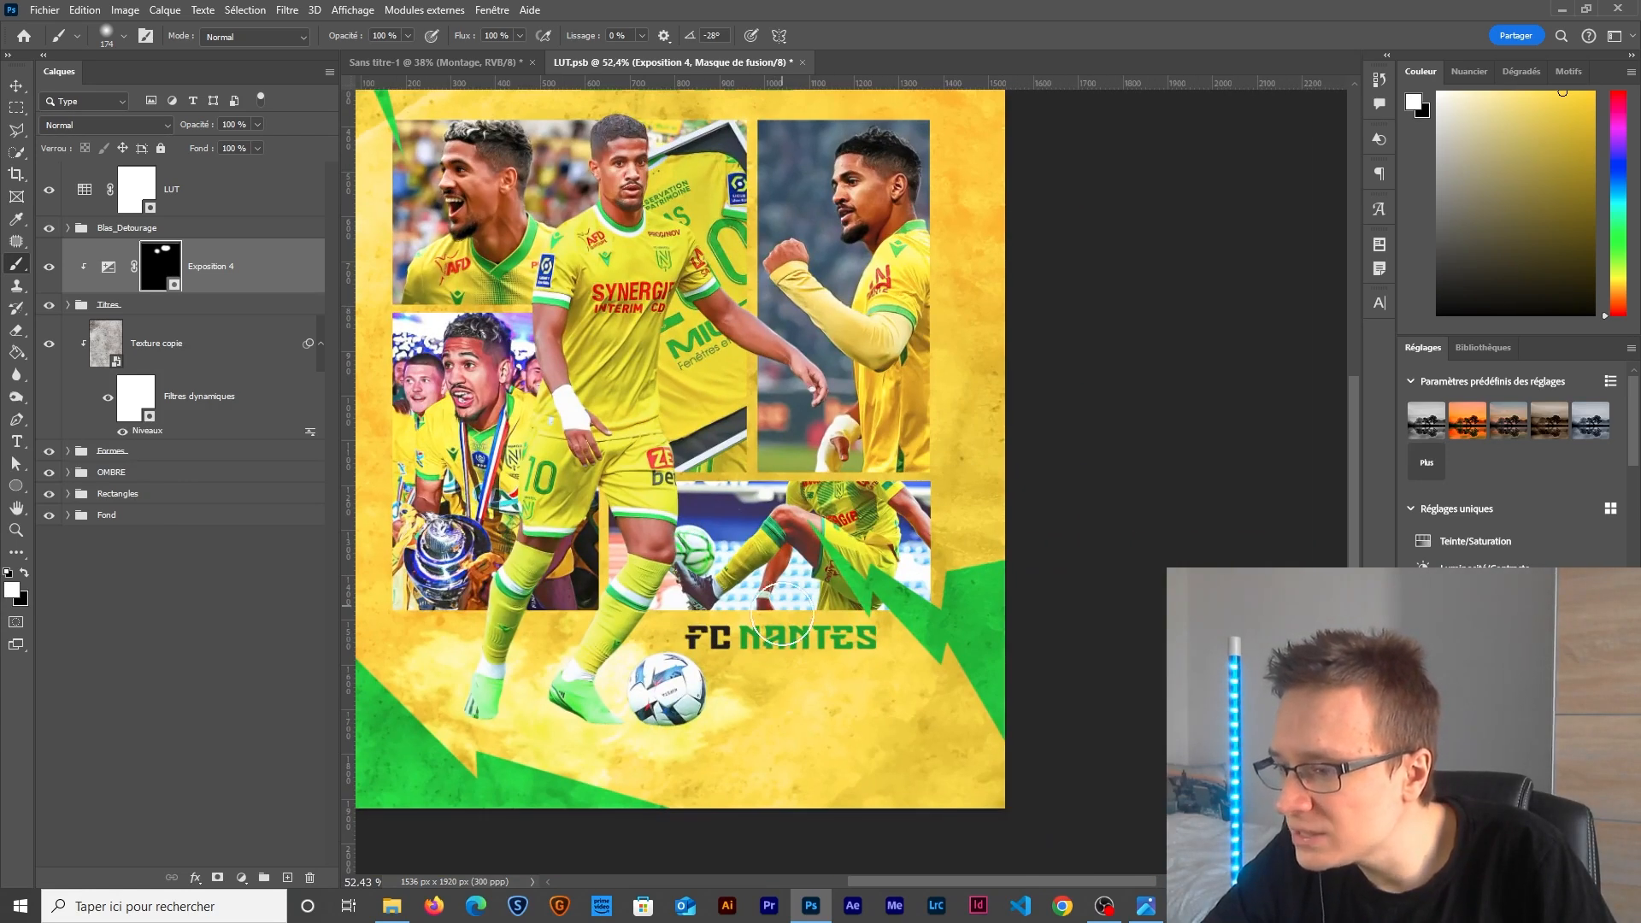
pyautogui.scroll(4, 804, 644)
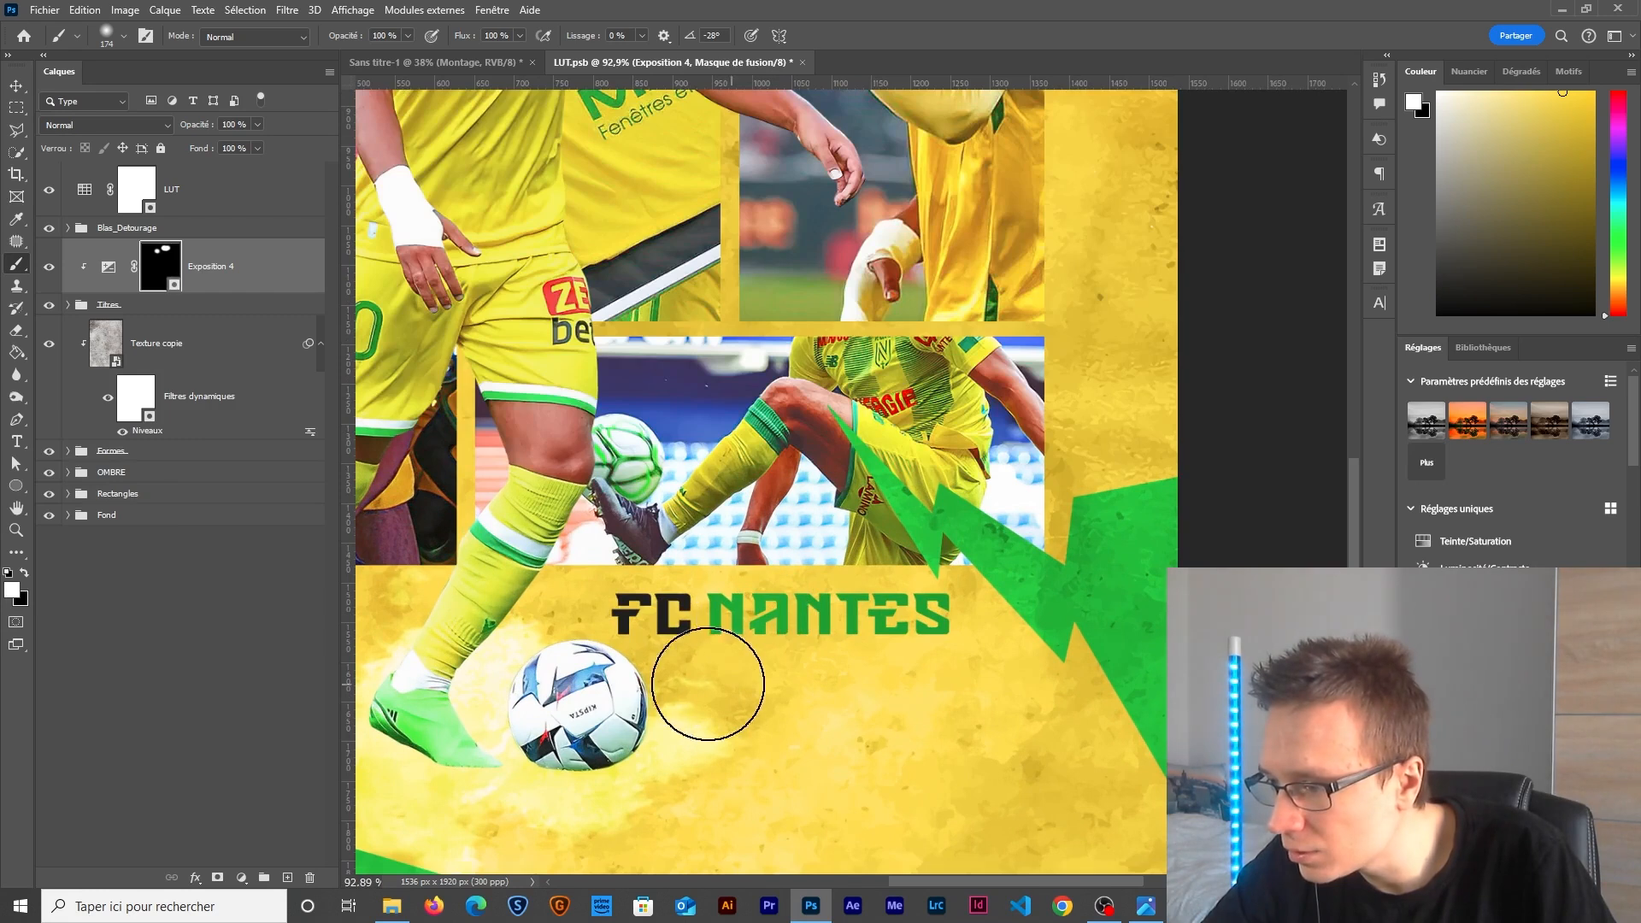
pyautogui.scroll(-3, 795, 681)
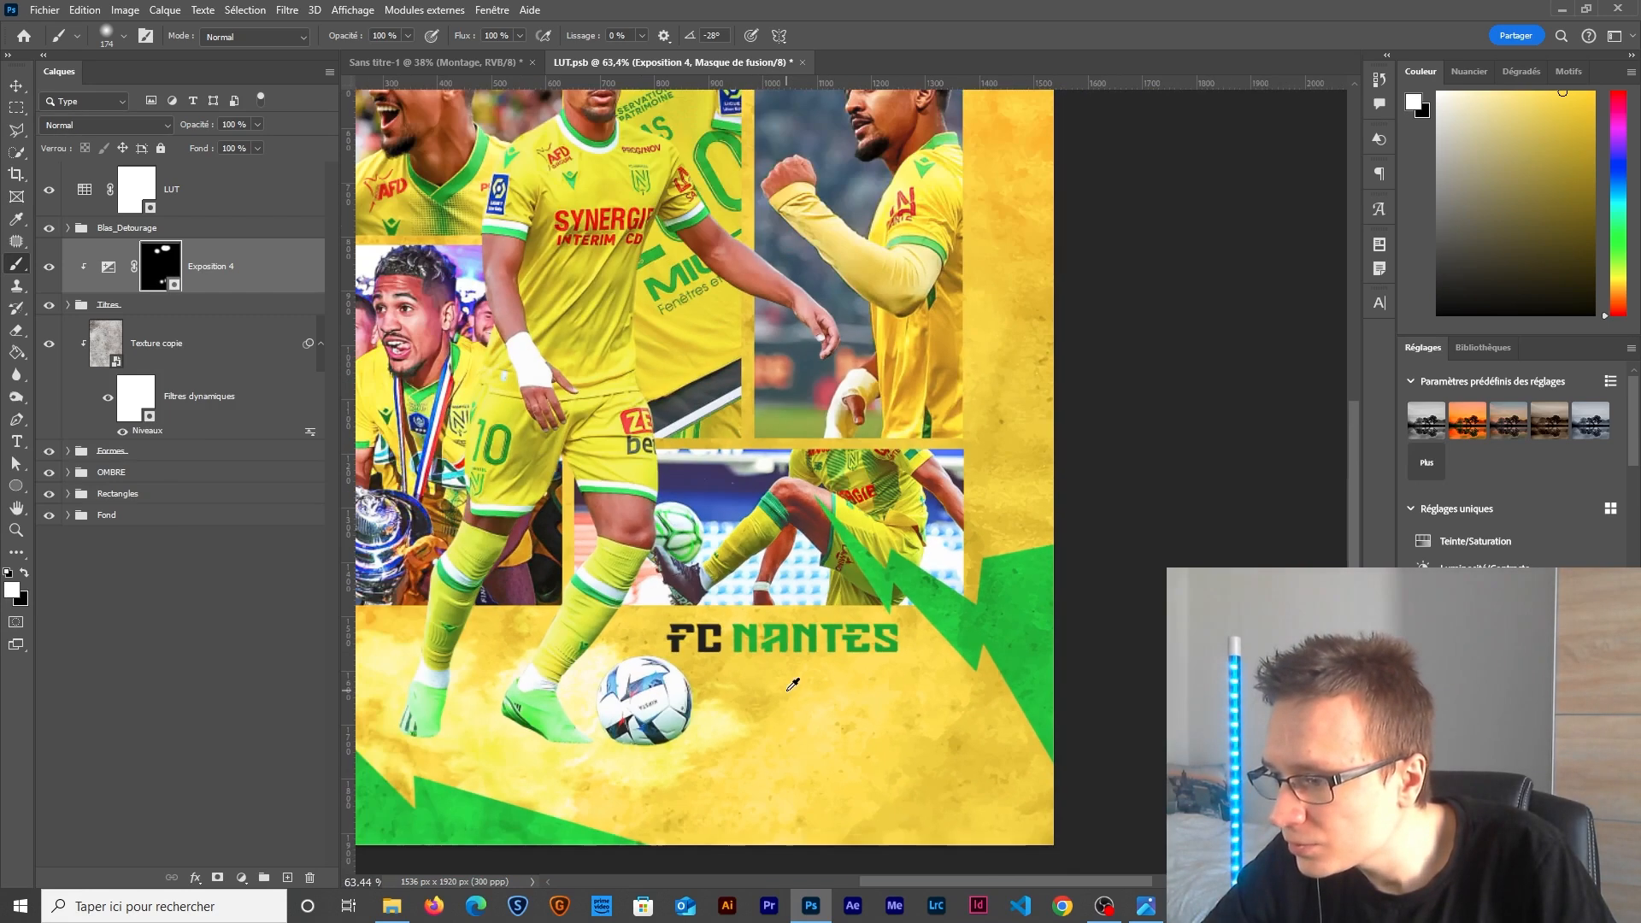
pyautogui.scroll(1, 855, 633)
pyautogui.scroll(-2, 874, 589)
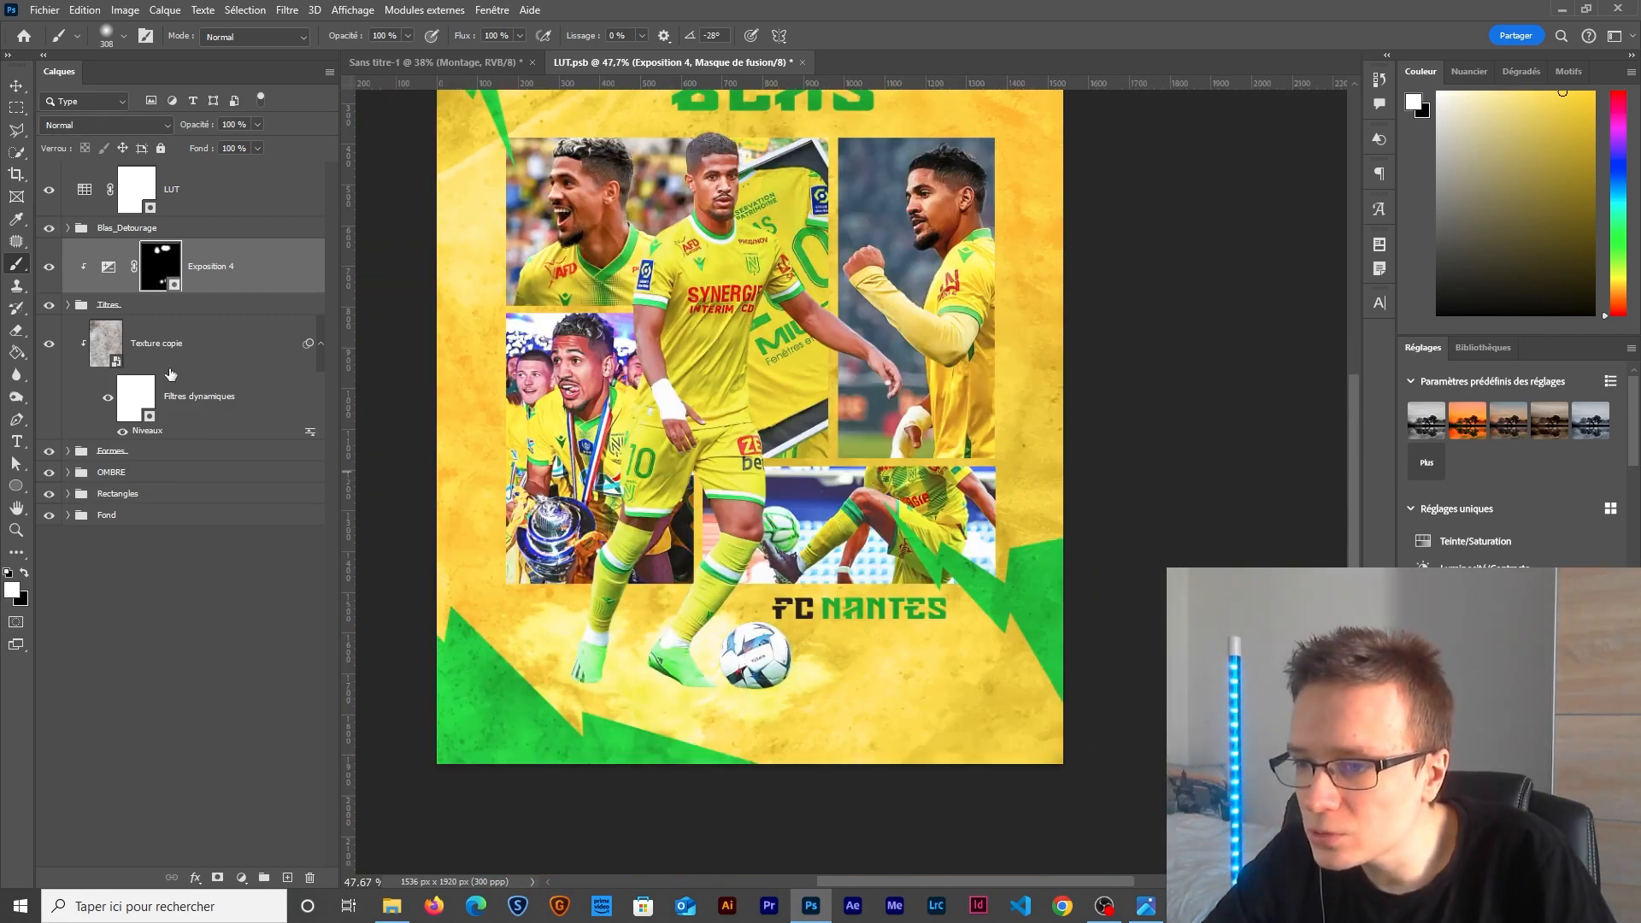
# Add an Exposure adjustment of 0,3 clipped to the Formes group.
pyautogui.click(241, 878)
pyautogui.click(256, 675)
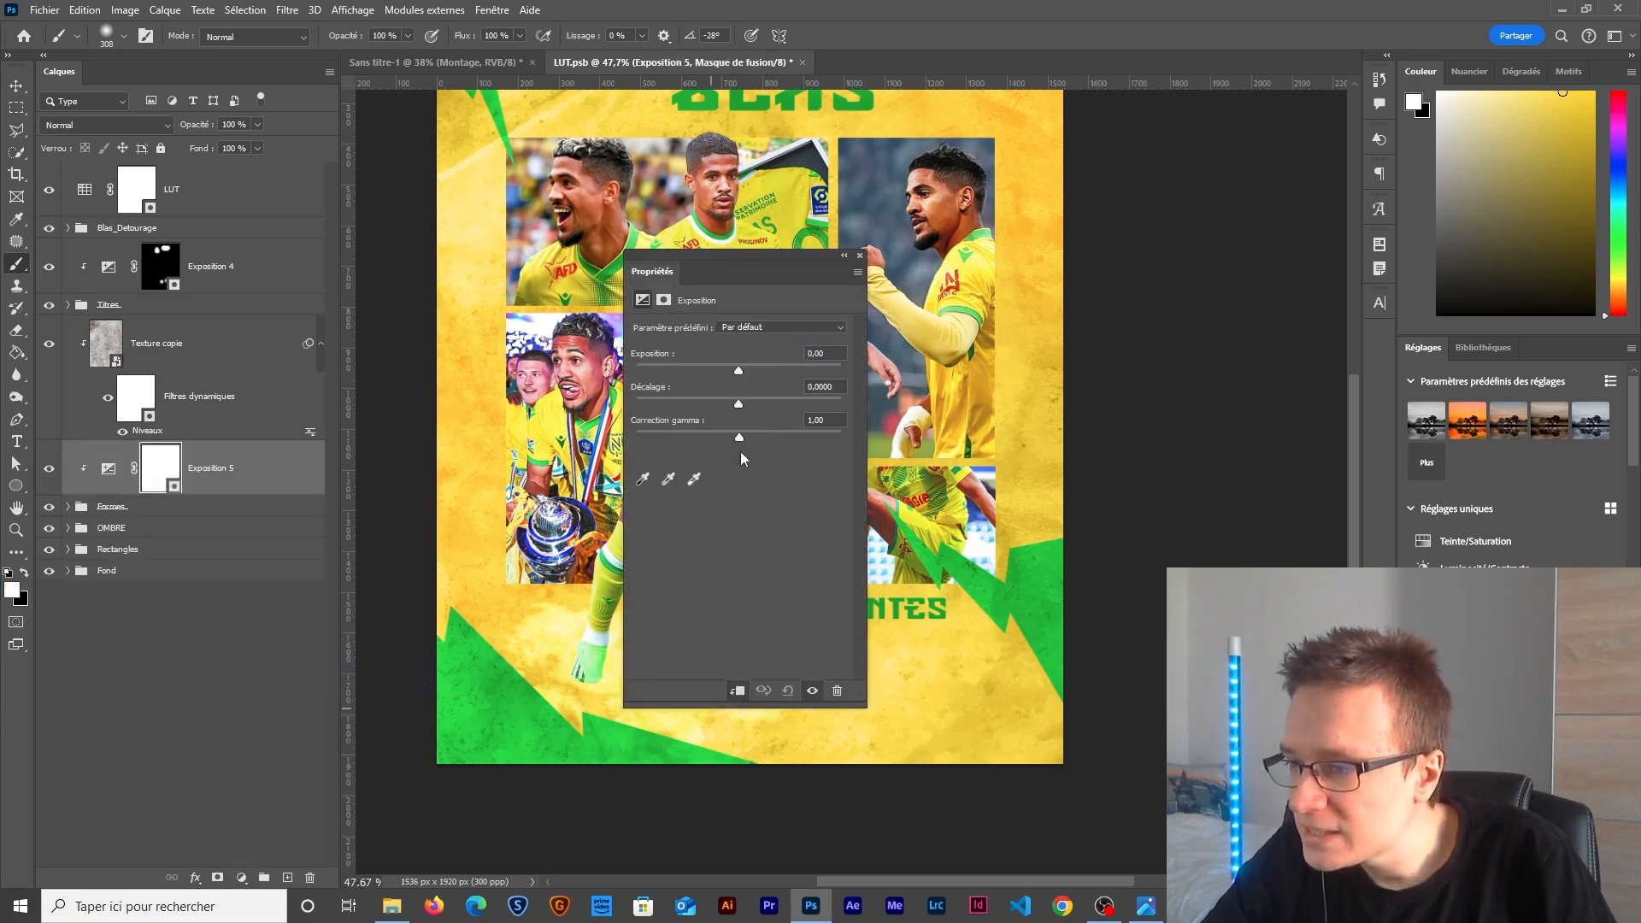
pyautogui.write('0,')
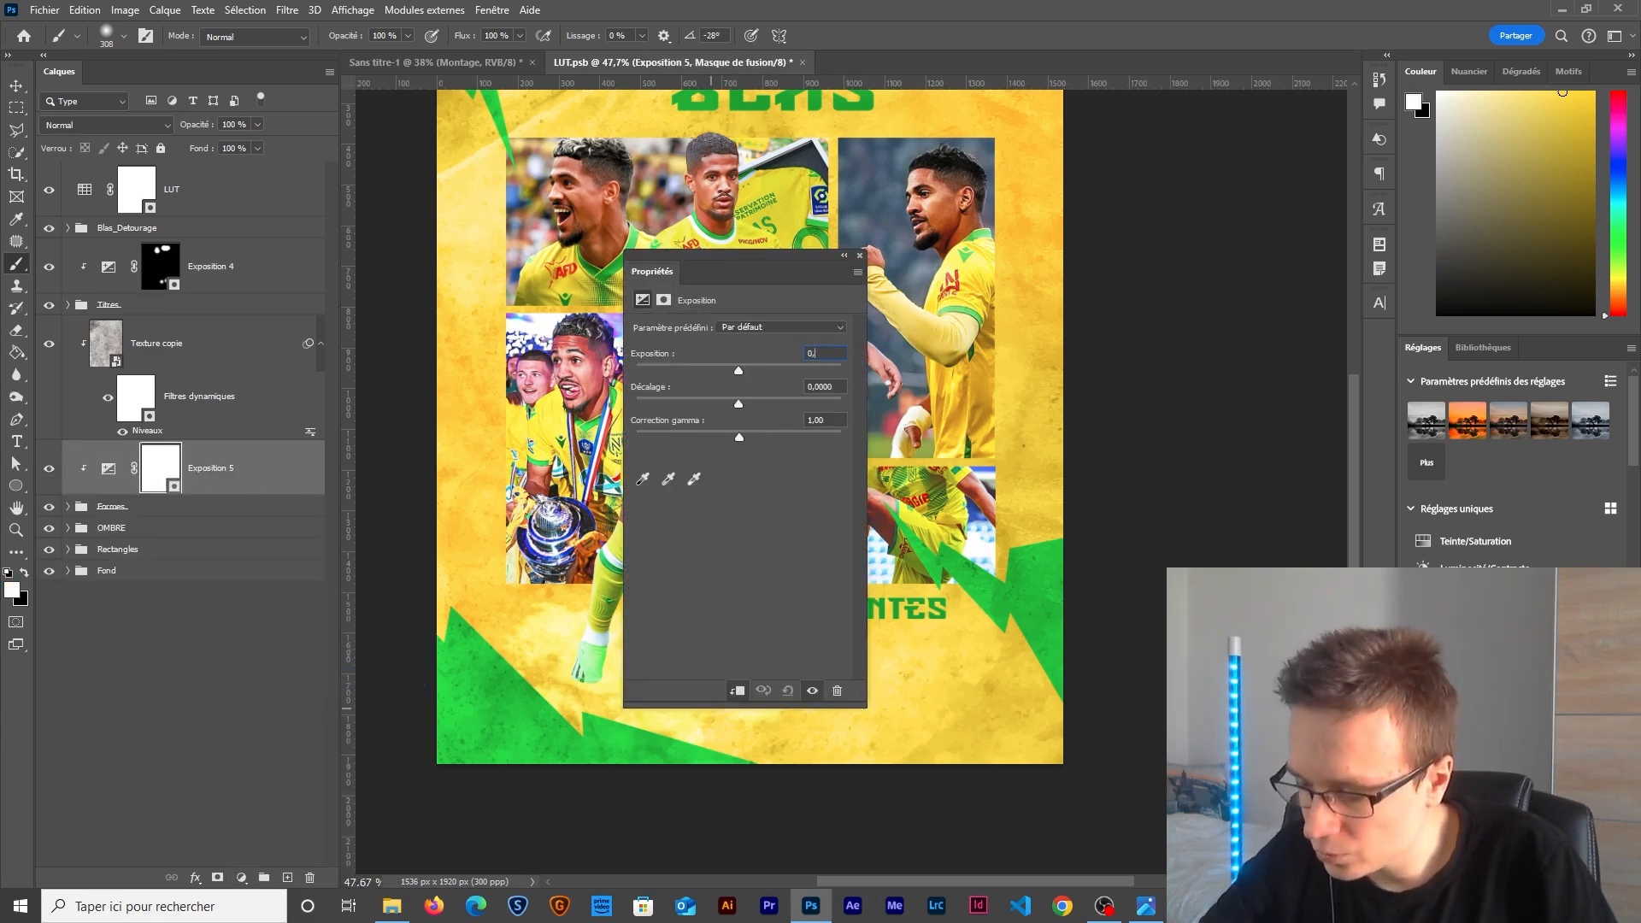
pyautogui.write('3')
pyautogui.click(859, 256)
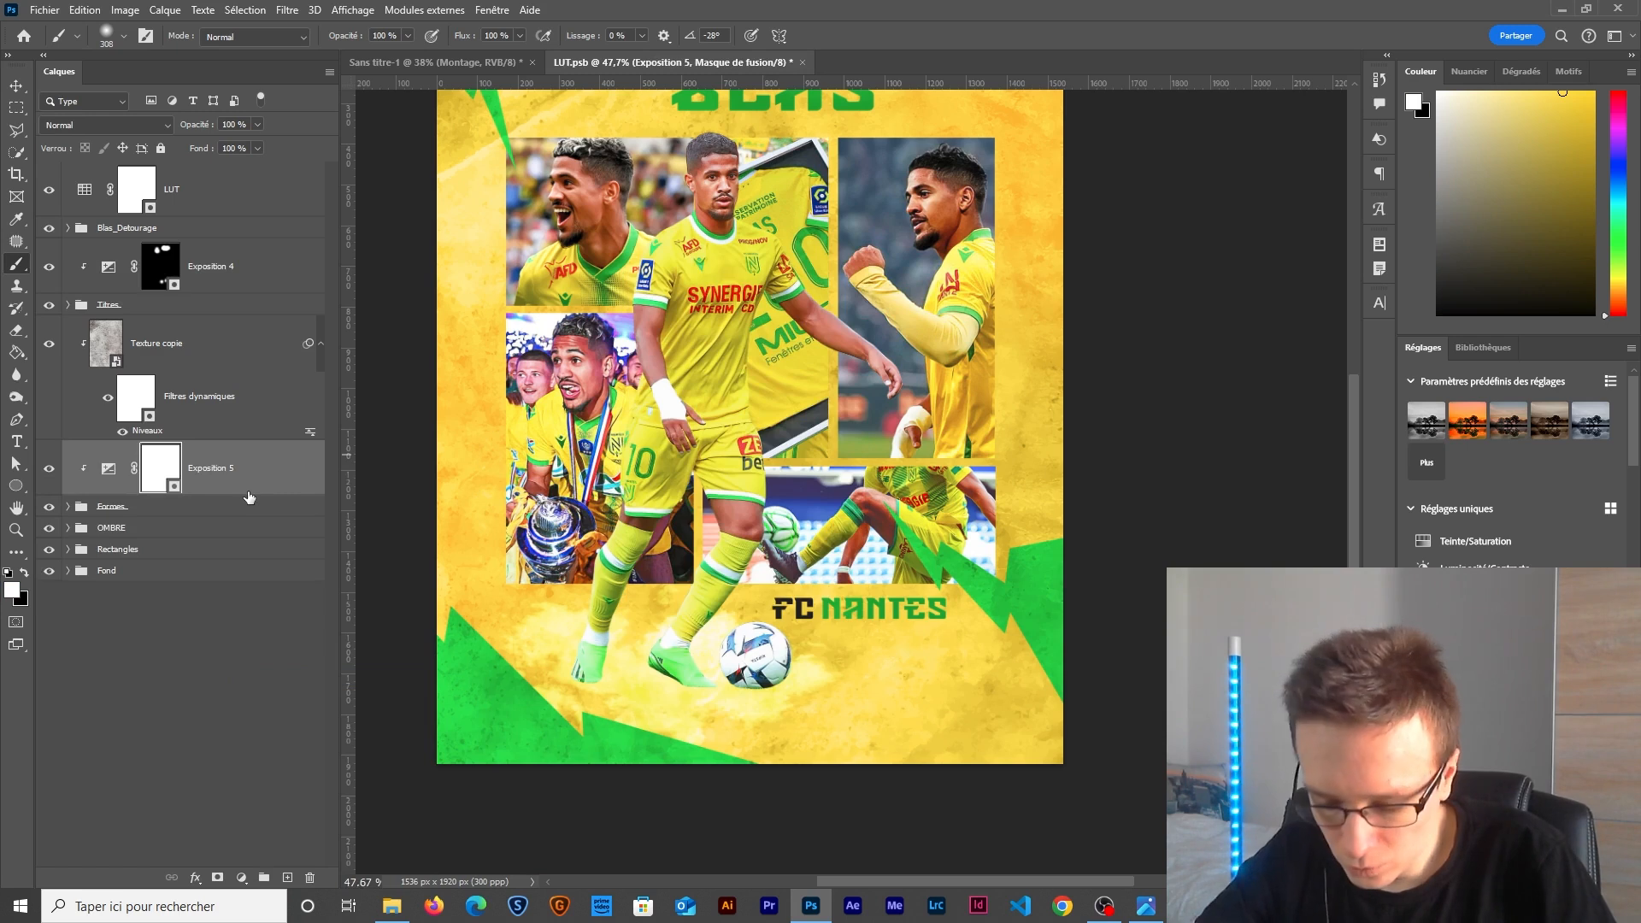
# Invert the shapes' Exposure mask and paint soft white highlights over the green shapes in the poster's lower-left and upper-right corners.
pyautogui.hotkey('ctrl', 'i')
pyautogui.moveTo(451, 674); pyautogui.dragTo(487, 641)
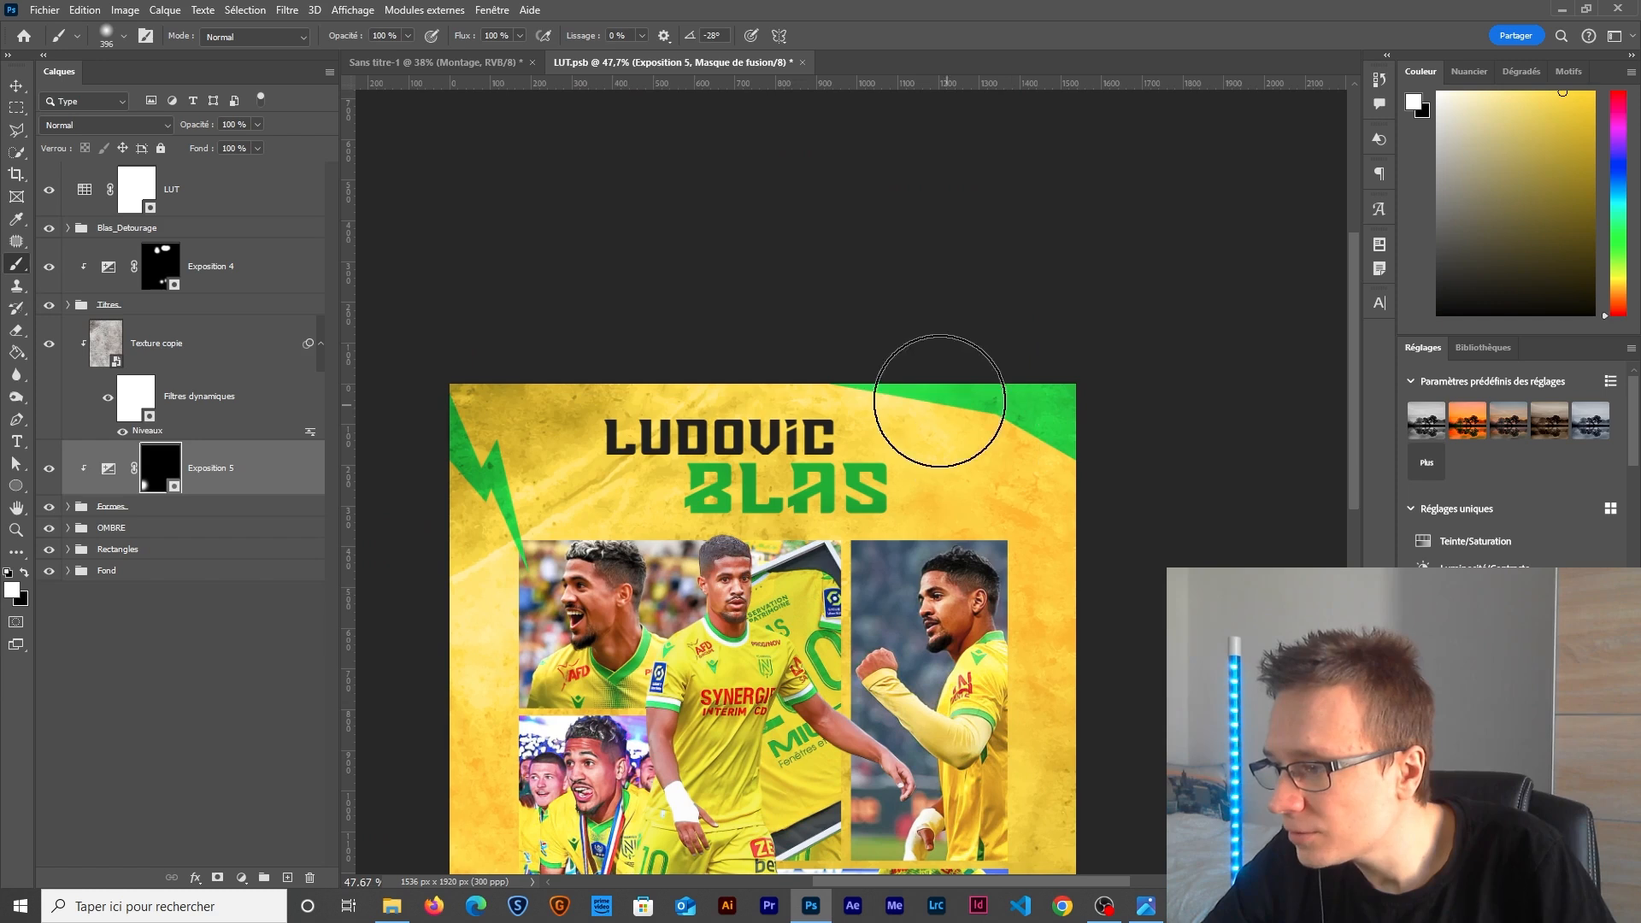
pyautogui.moveTo(934, 381); pyautogui.dragTo(897, 367)
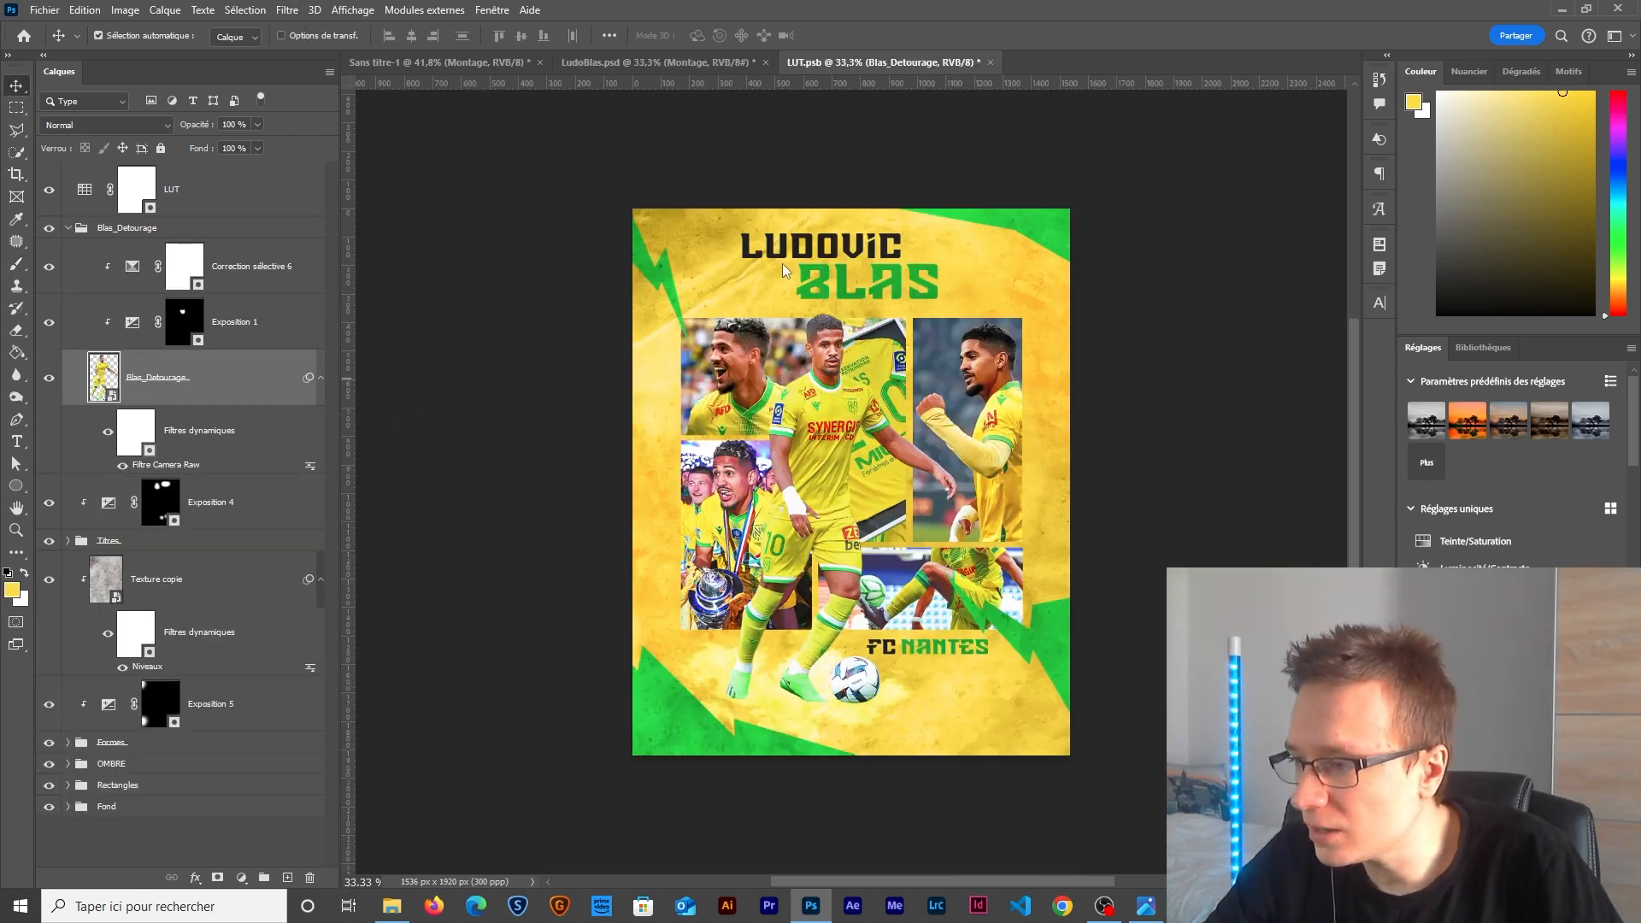
# Apply the Camera Raw filter to the Blas_Detourage cutout with Clarté set to 20.
pyautogui.hotkey('ctrl', 'shift', 'a')
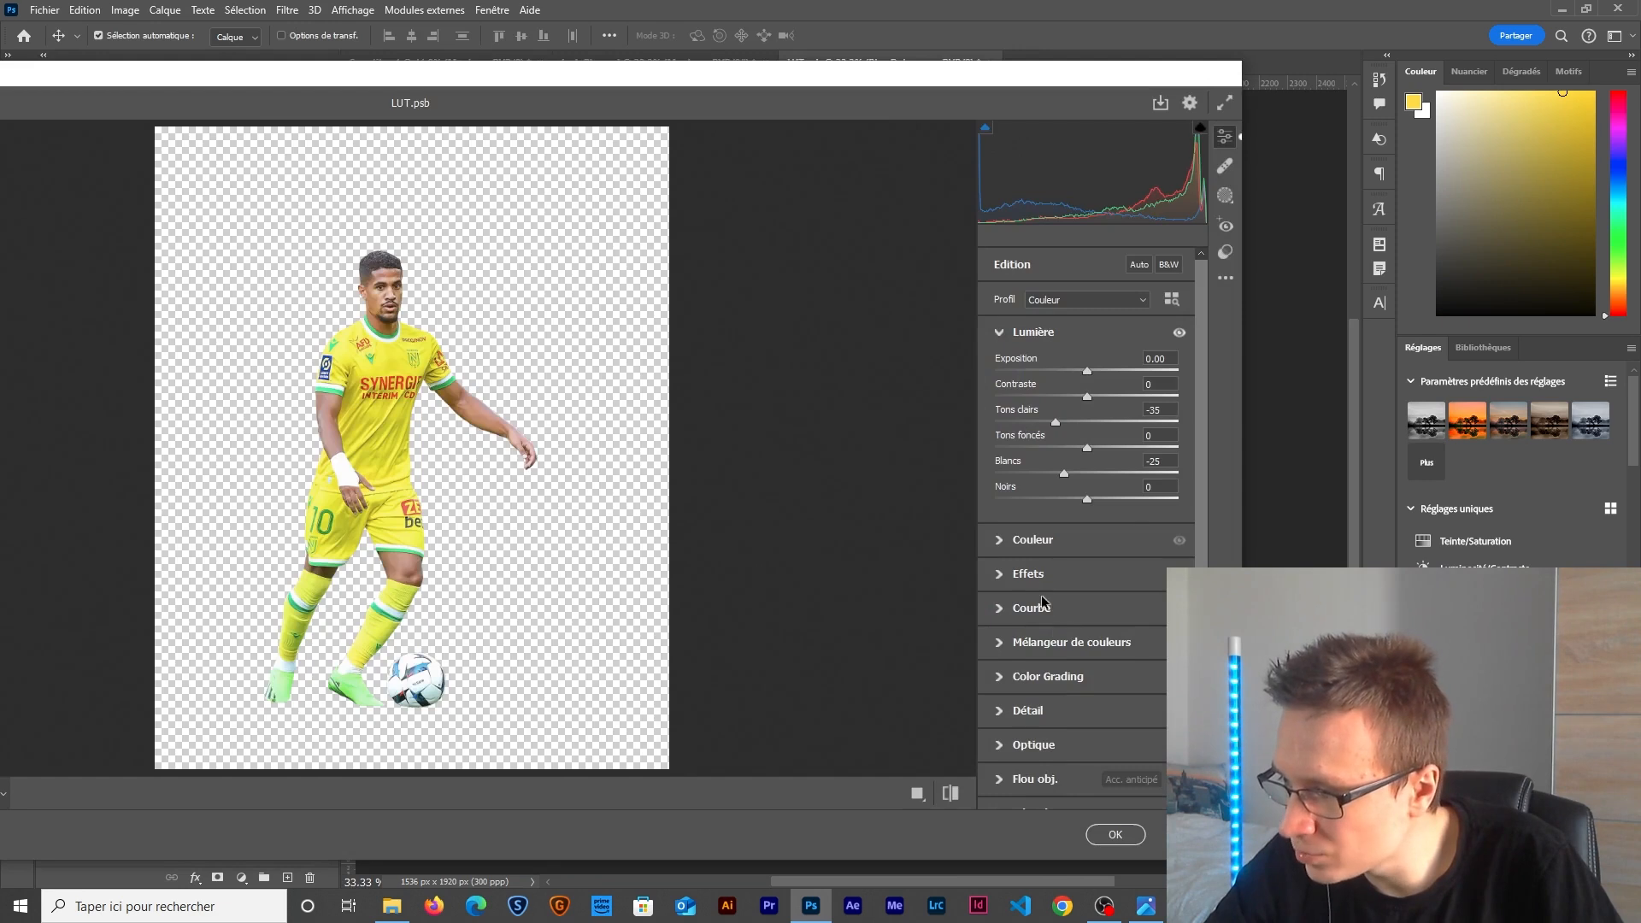
pyautogui.click(1034, 575)
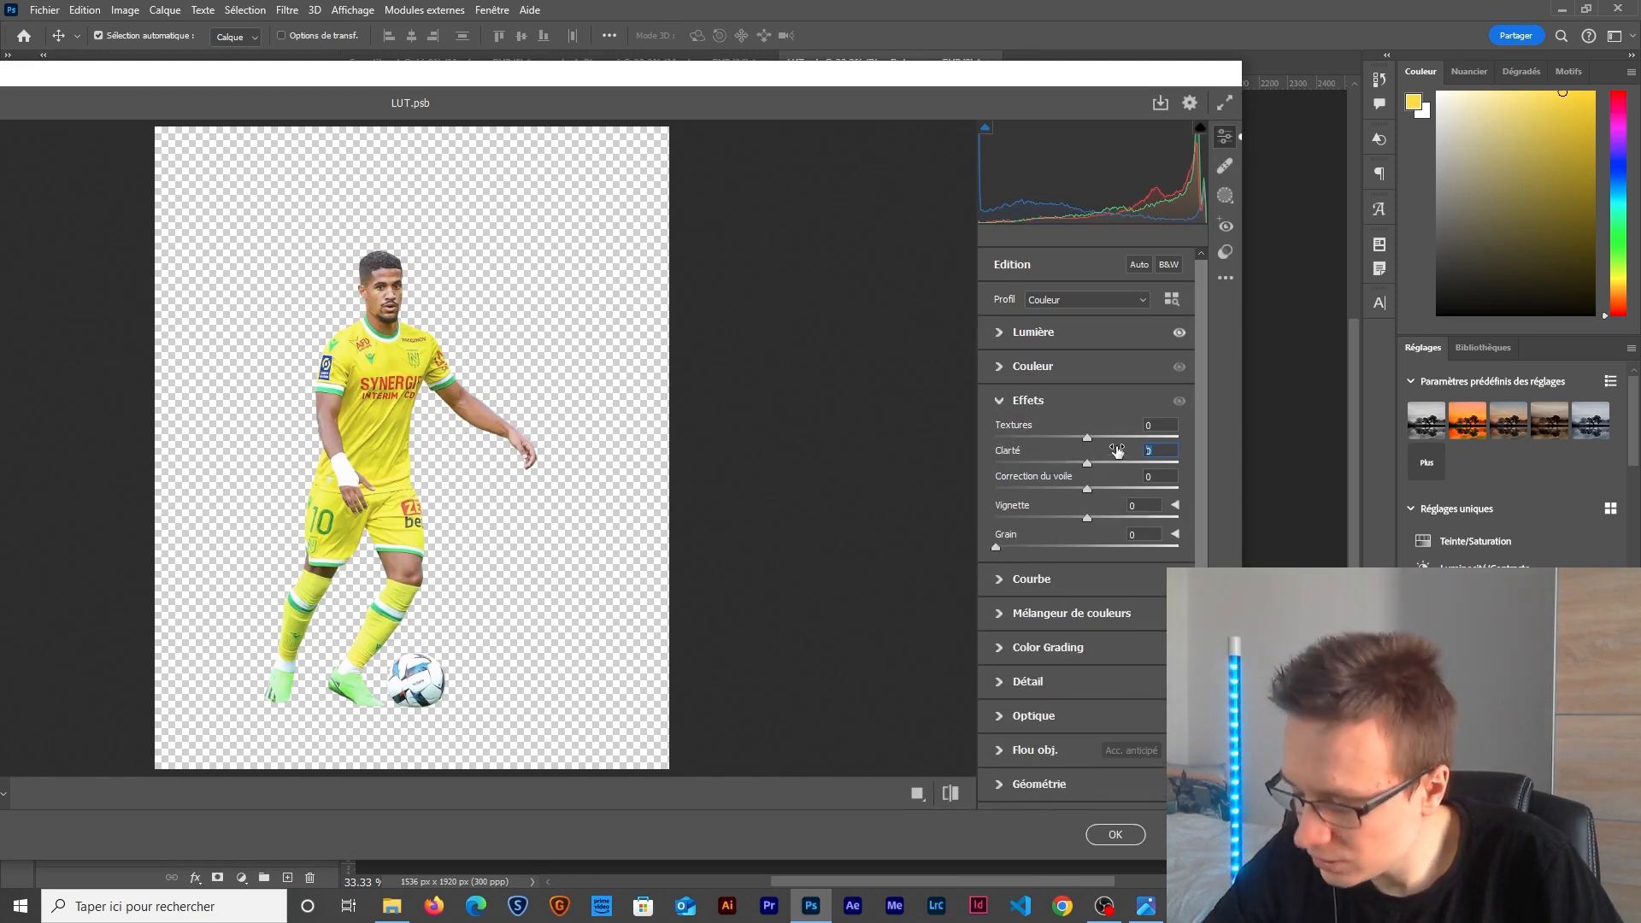
pyautogui.write('1')
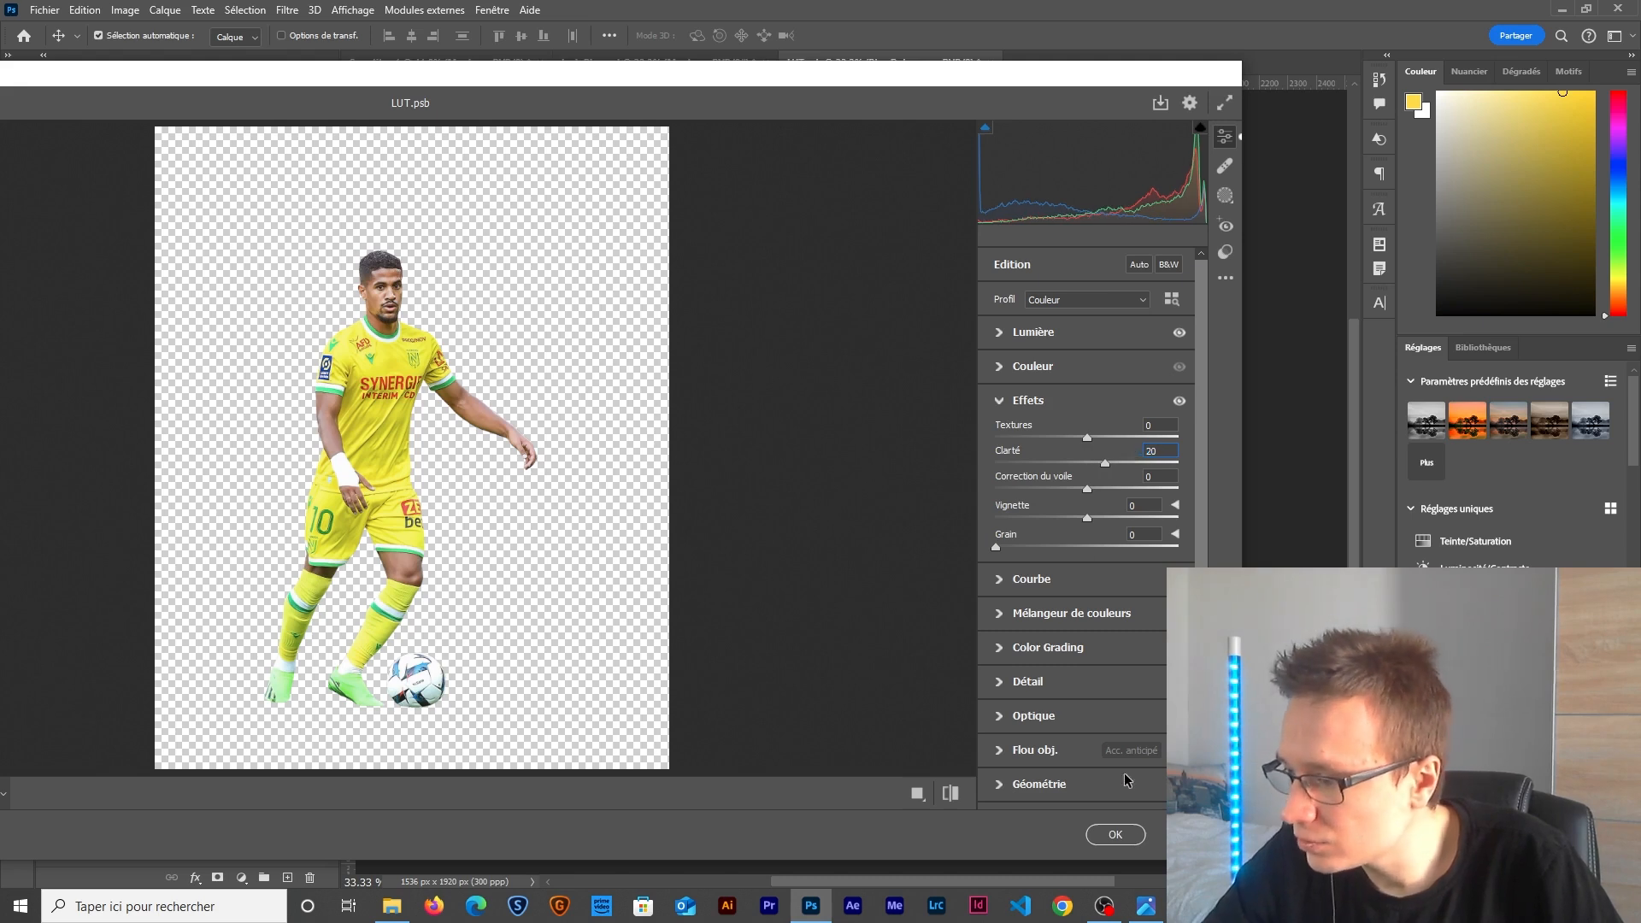
pyautogui.click(1115, 835)
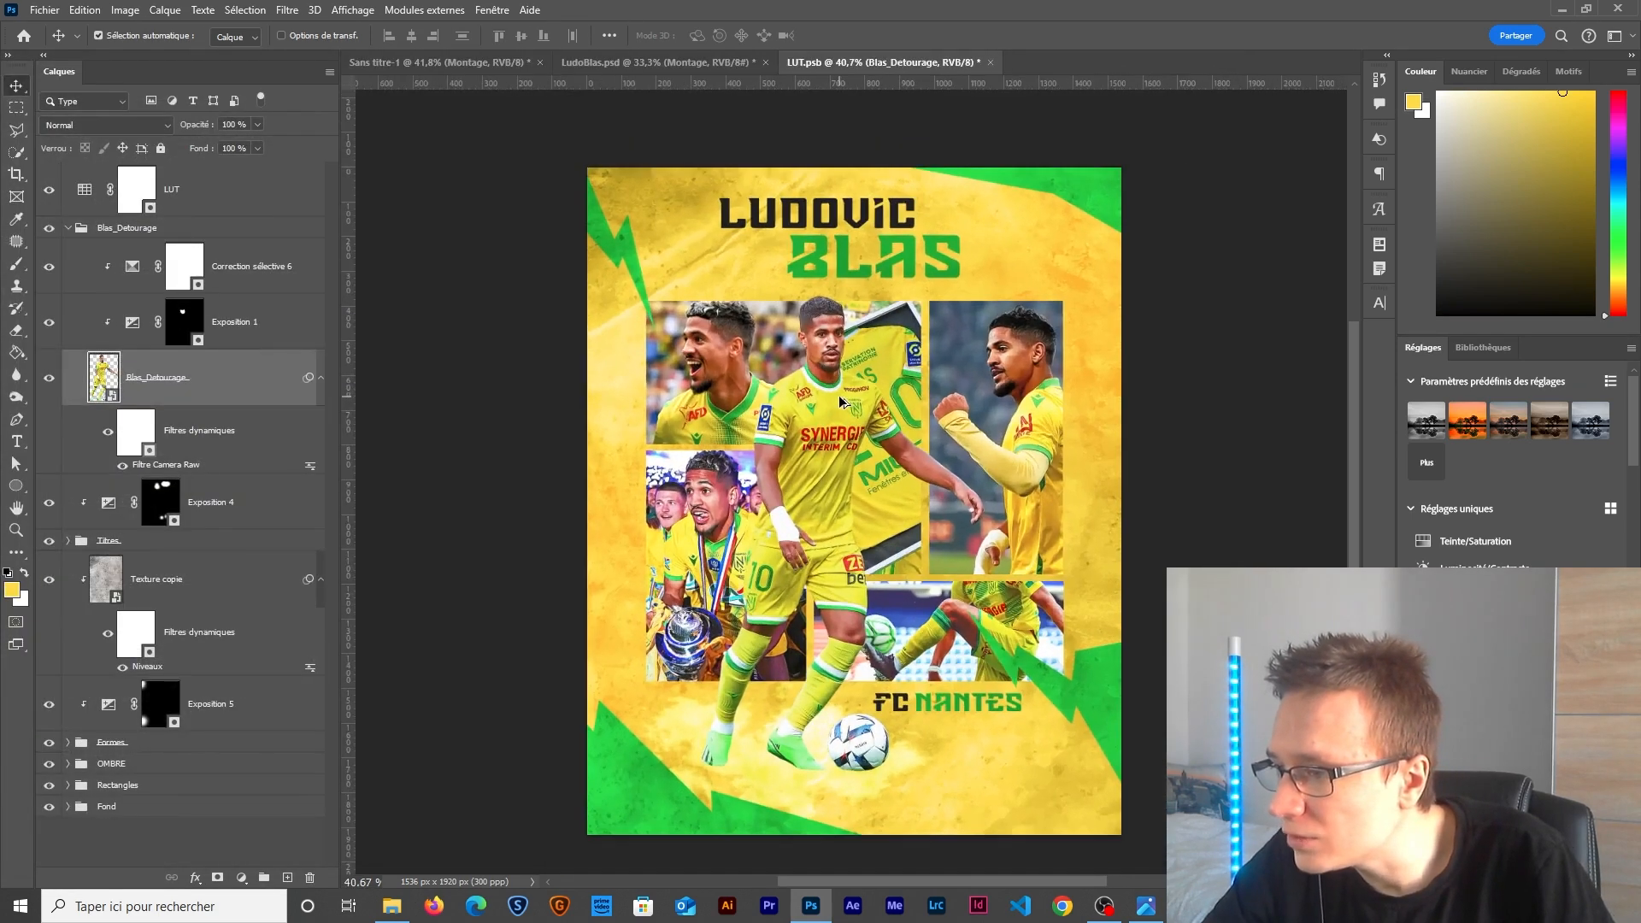
# Close the LUT.psb smart object contents and save the changes back into the main poster document.
pyautogui.scroll(3, 840, 402)
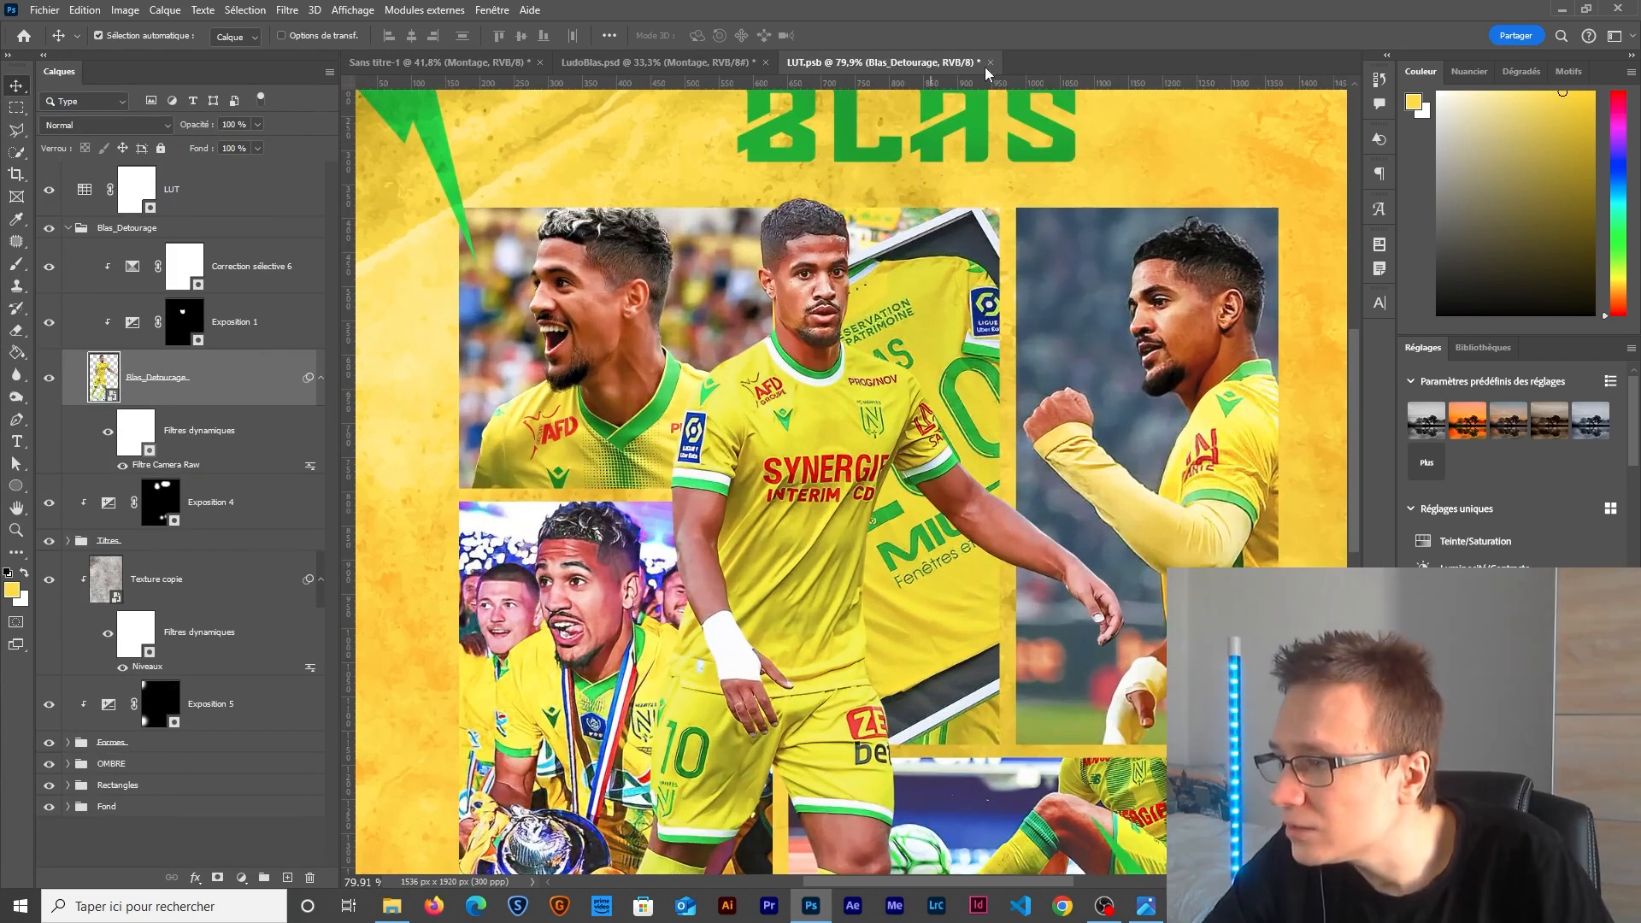
pyautogui.click(991, 62)
pyautogui.click(751, 336)
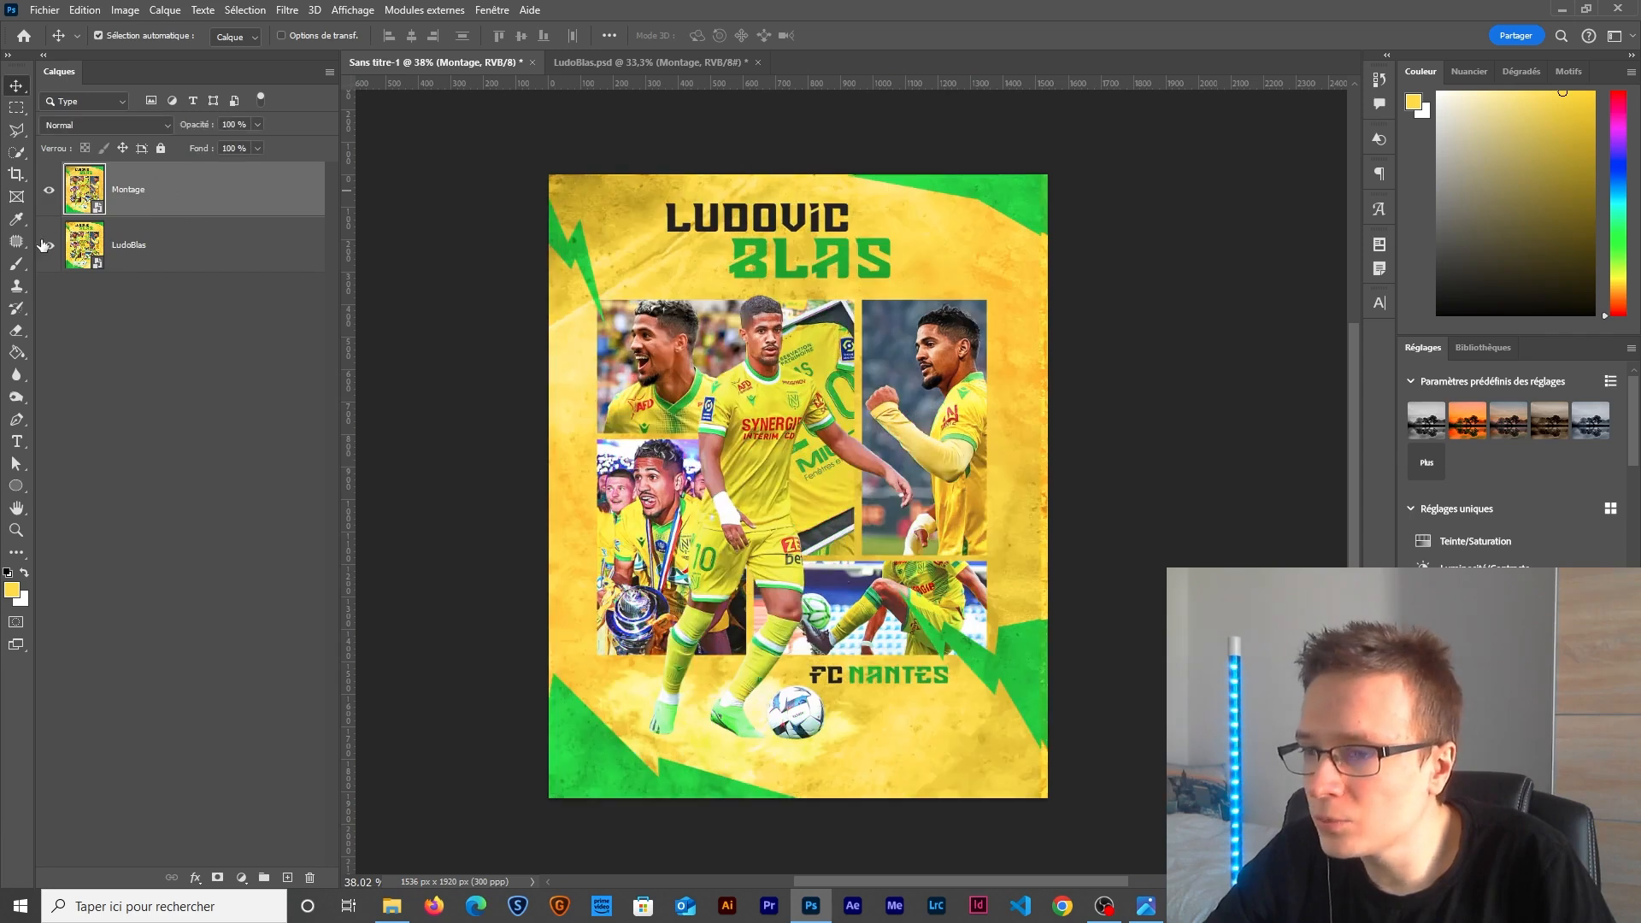
# Hide the LudoBlas layer and nudge the Montage layer horizontally to X 769,11 px so it fills the canvas width.
pyautogui.click(47, 245)
pyautogui.hotkey('ctrl', 't')
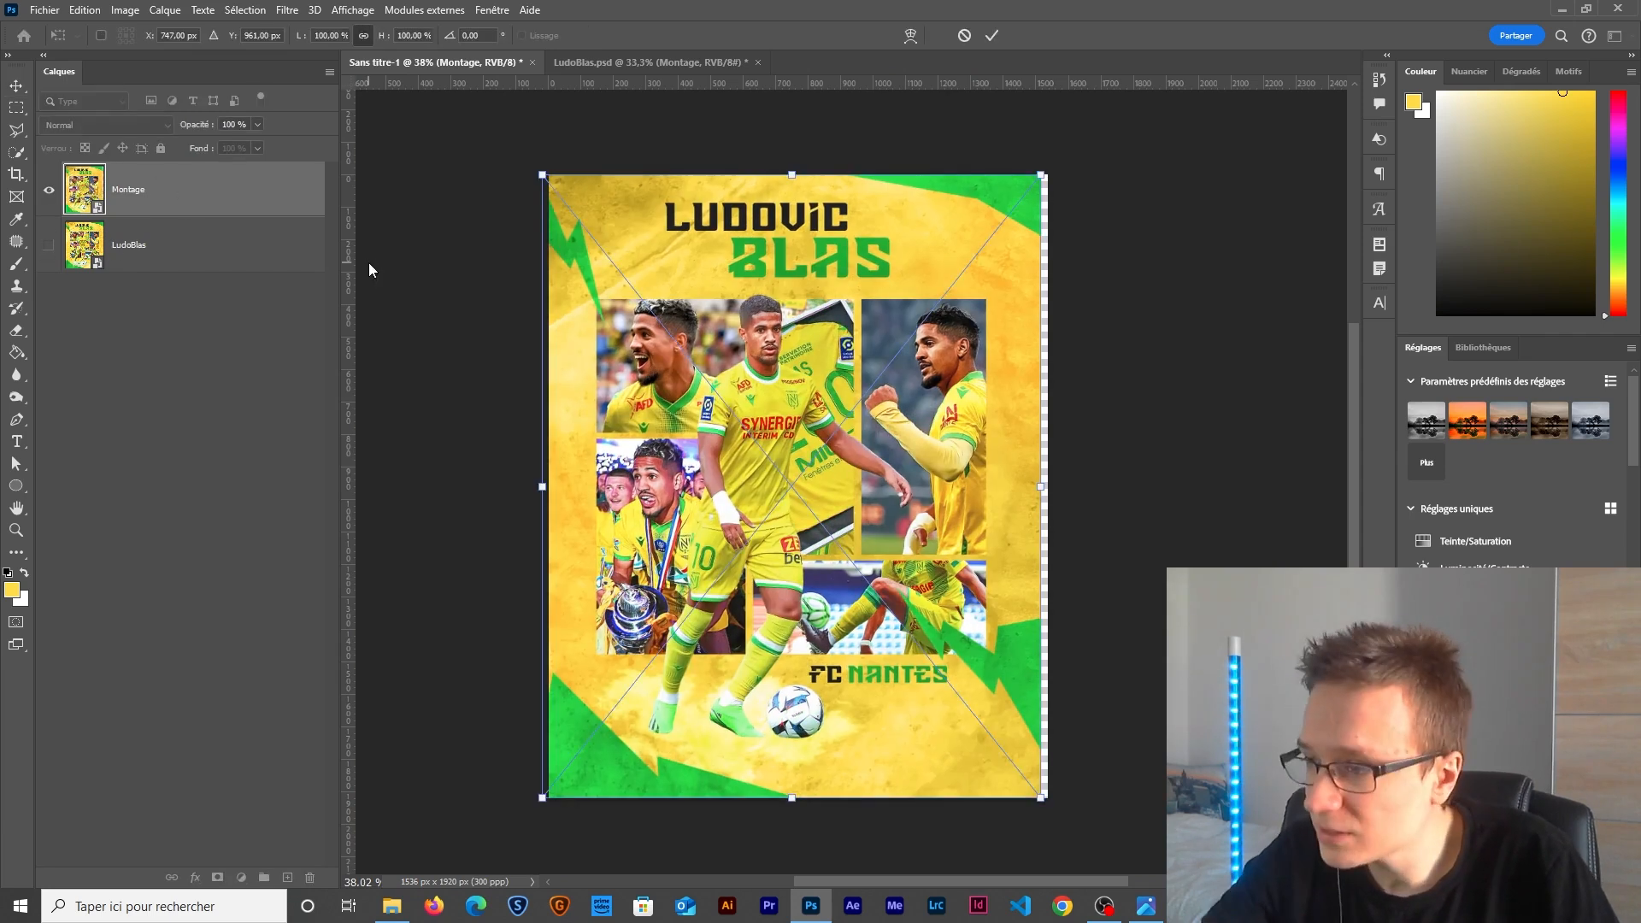
pyautogui.press('Left')
pyautogui.press('Left')
pyautogui.press('Left')
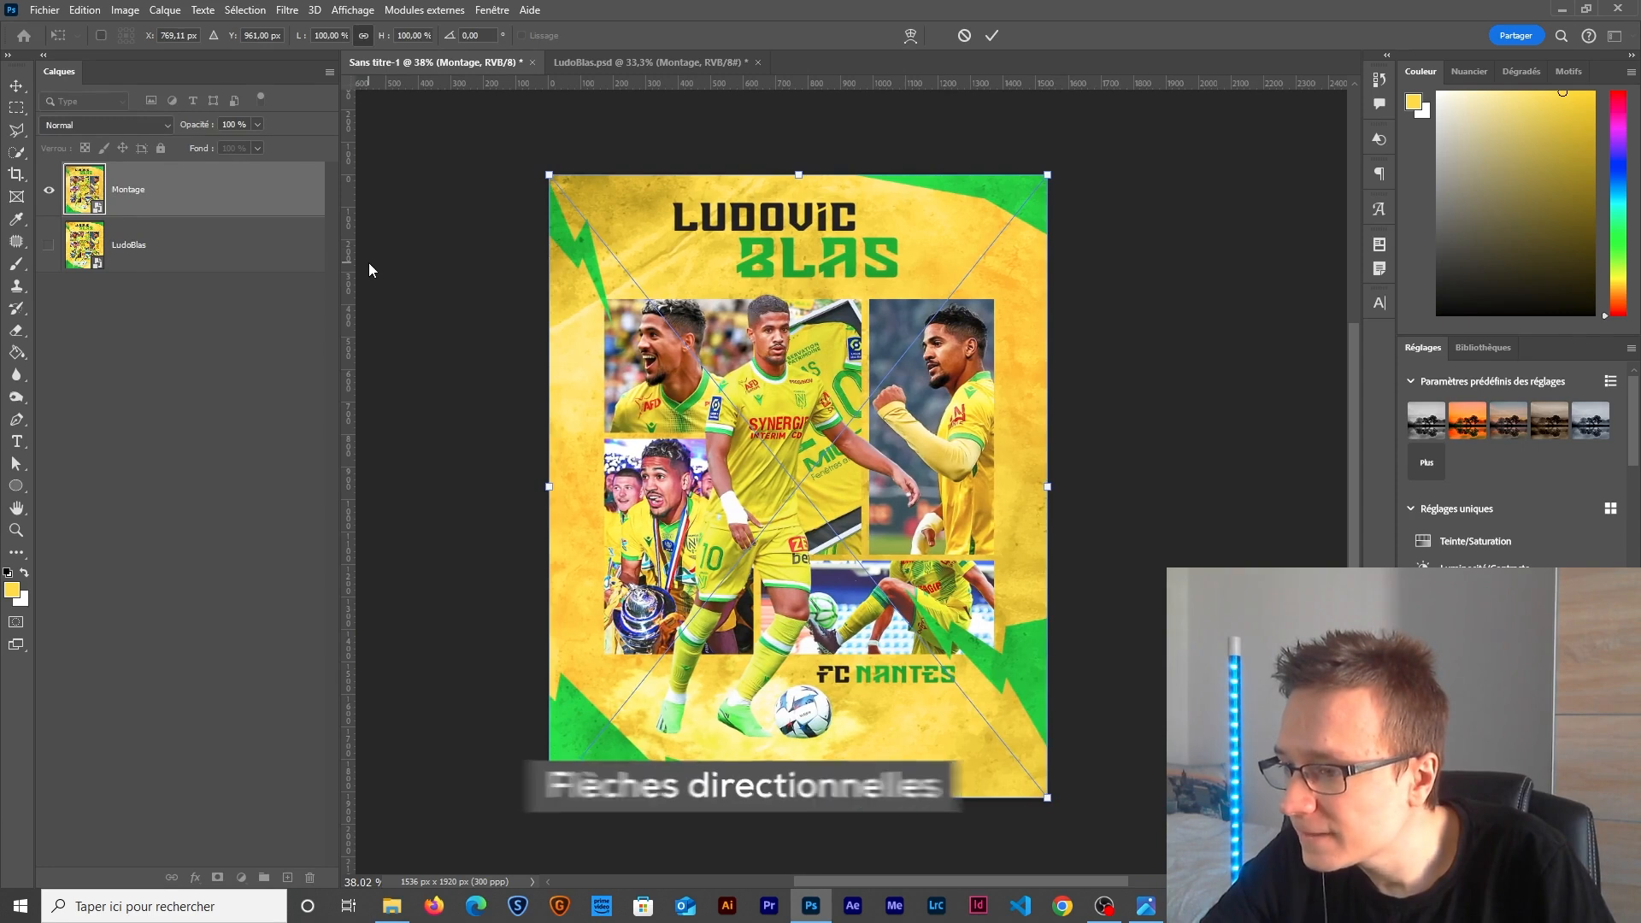
pyautogui.press('Return')
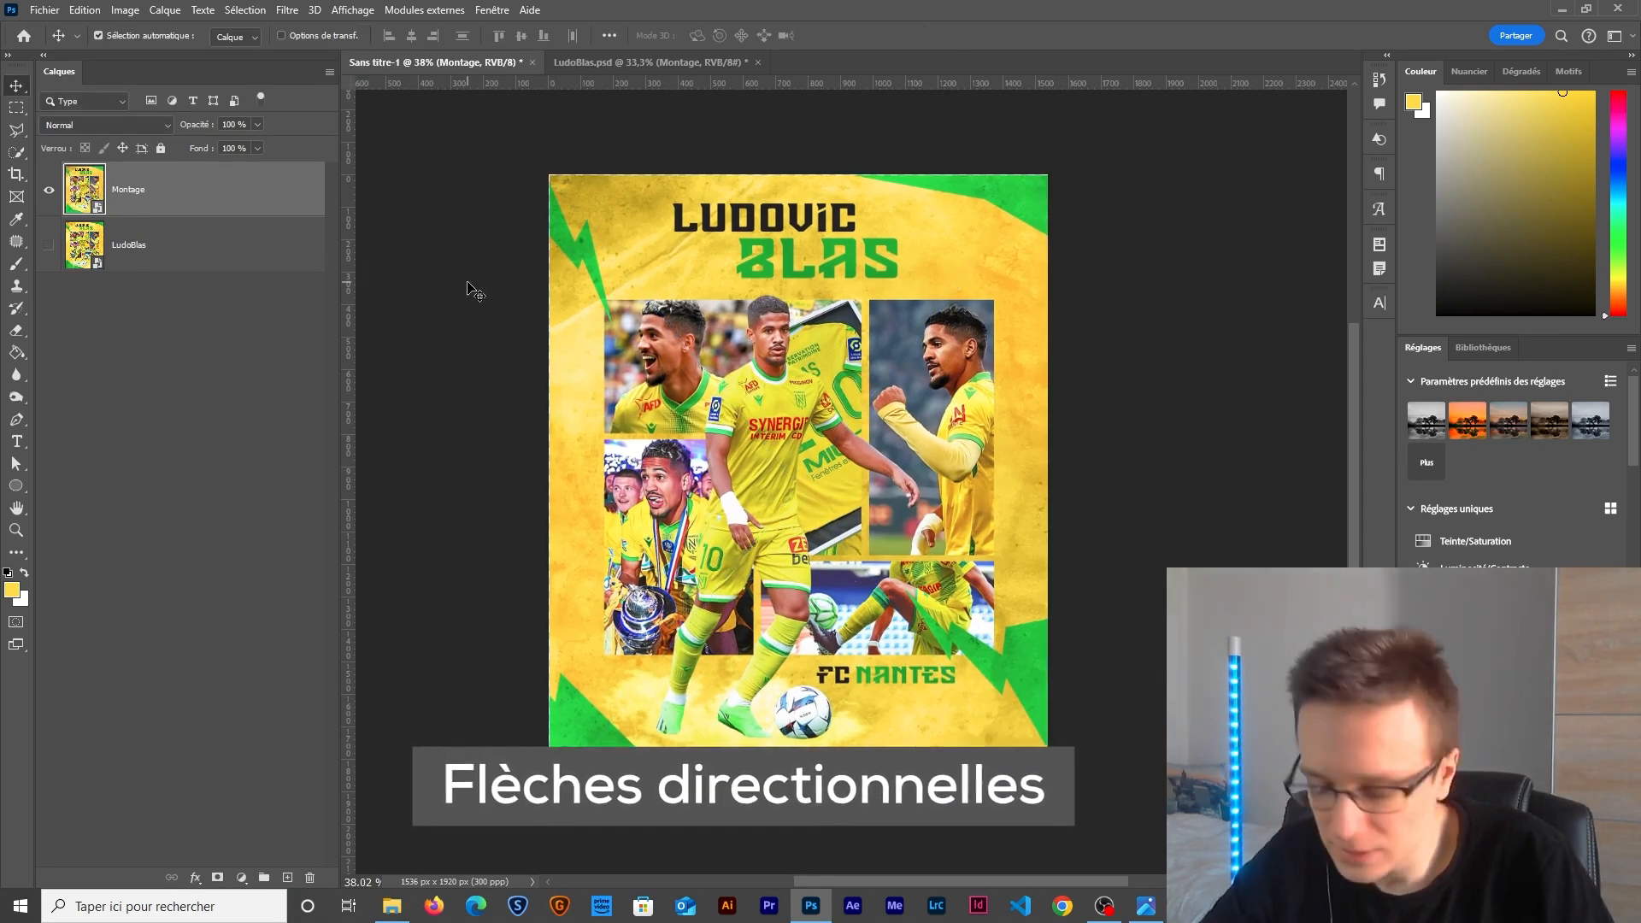
# Scale the Montage layer from its centre to 101,34 % so it slightly overlaps the canvas edges.
pyautogui.hotkey('ctrl', 't')
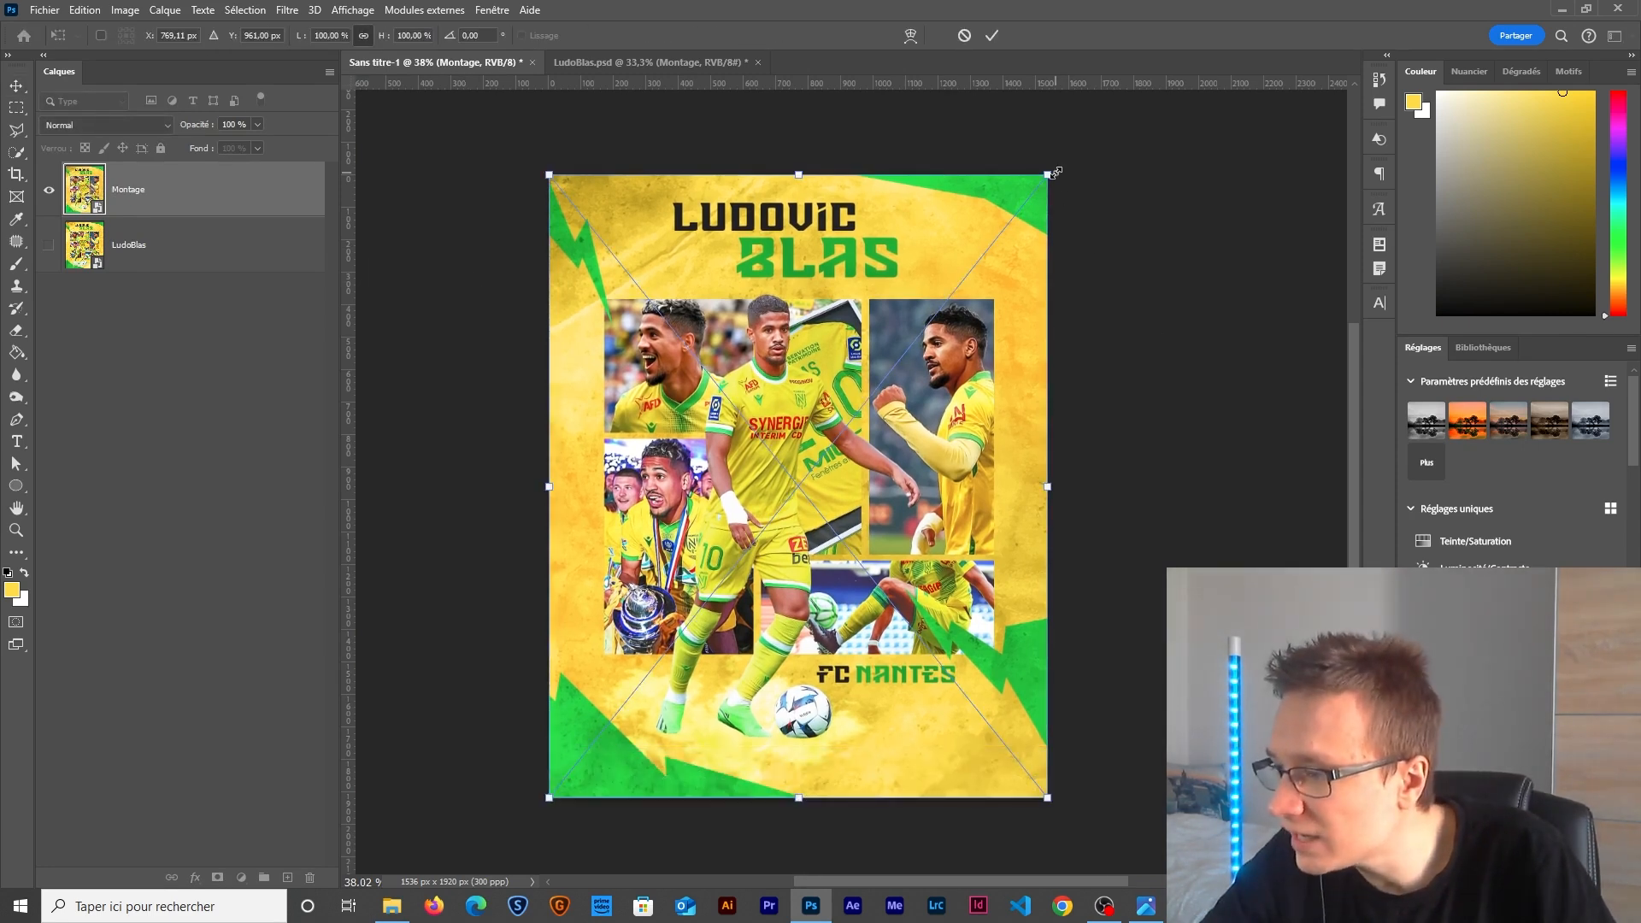
pyautogui.moveTo(1057, 172); pyautogui.dragTo(1059, 169)
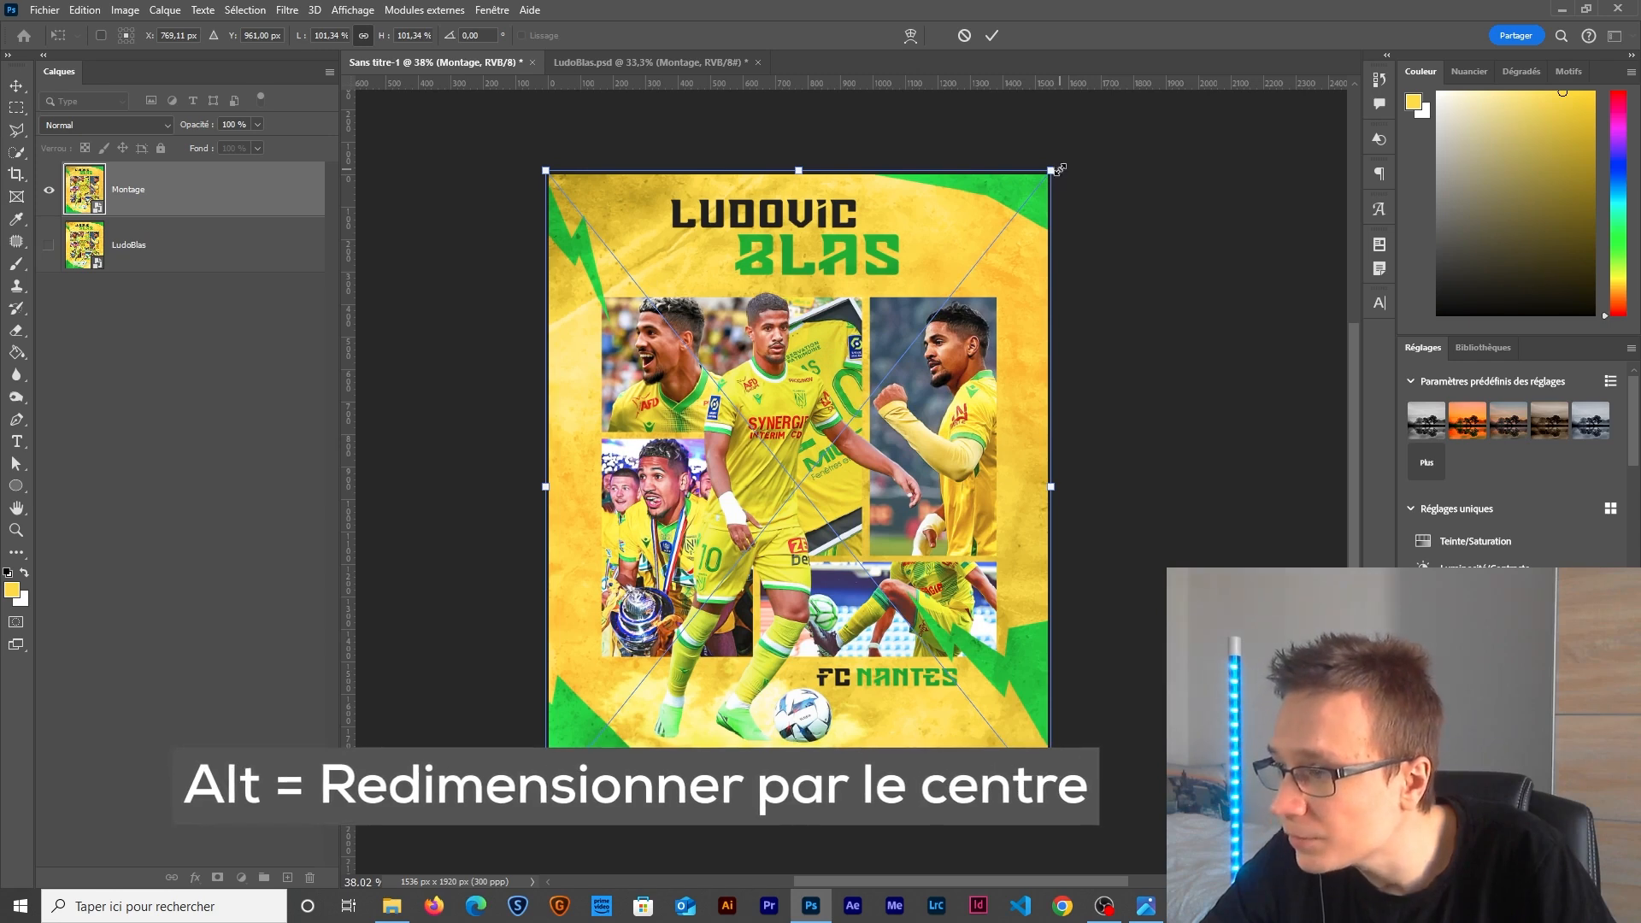
pyautogui.press('Return')
# Add a Teinte/Saturation adjustment above Montage with saturation 8 and compare the poster with and without it.
pyautogui.click(241, 877)
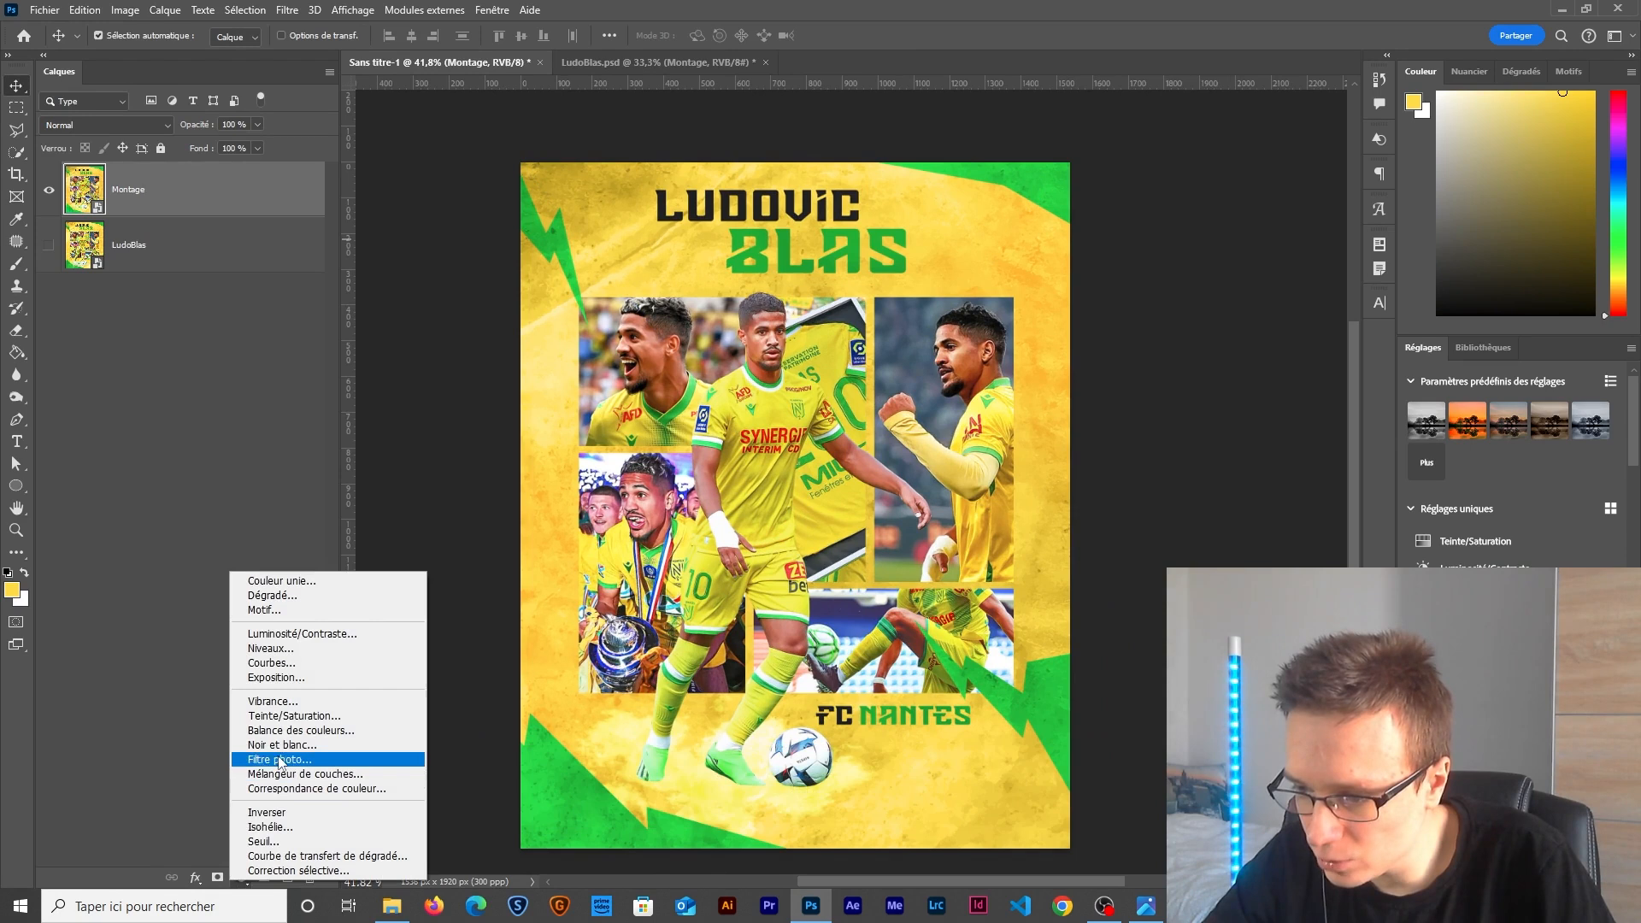
pyautogui.click(285, 723)
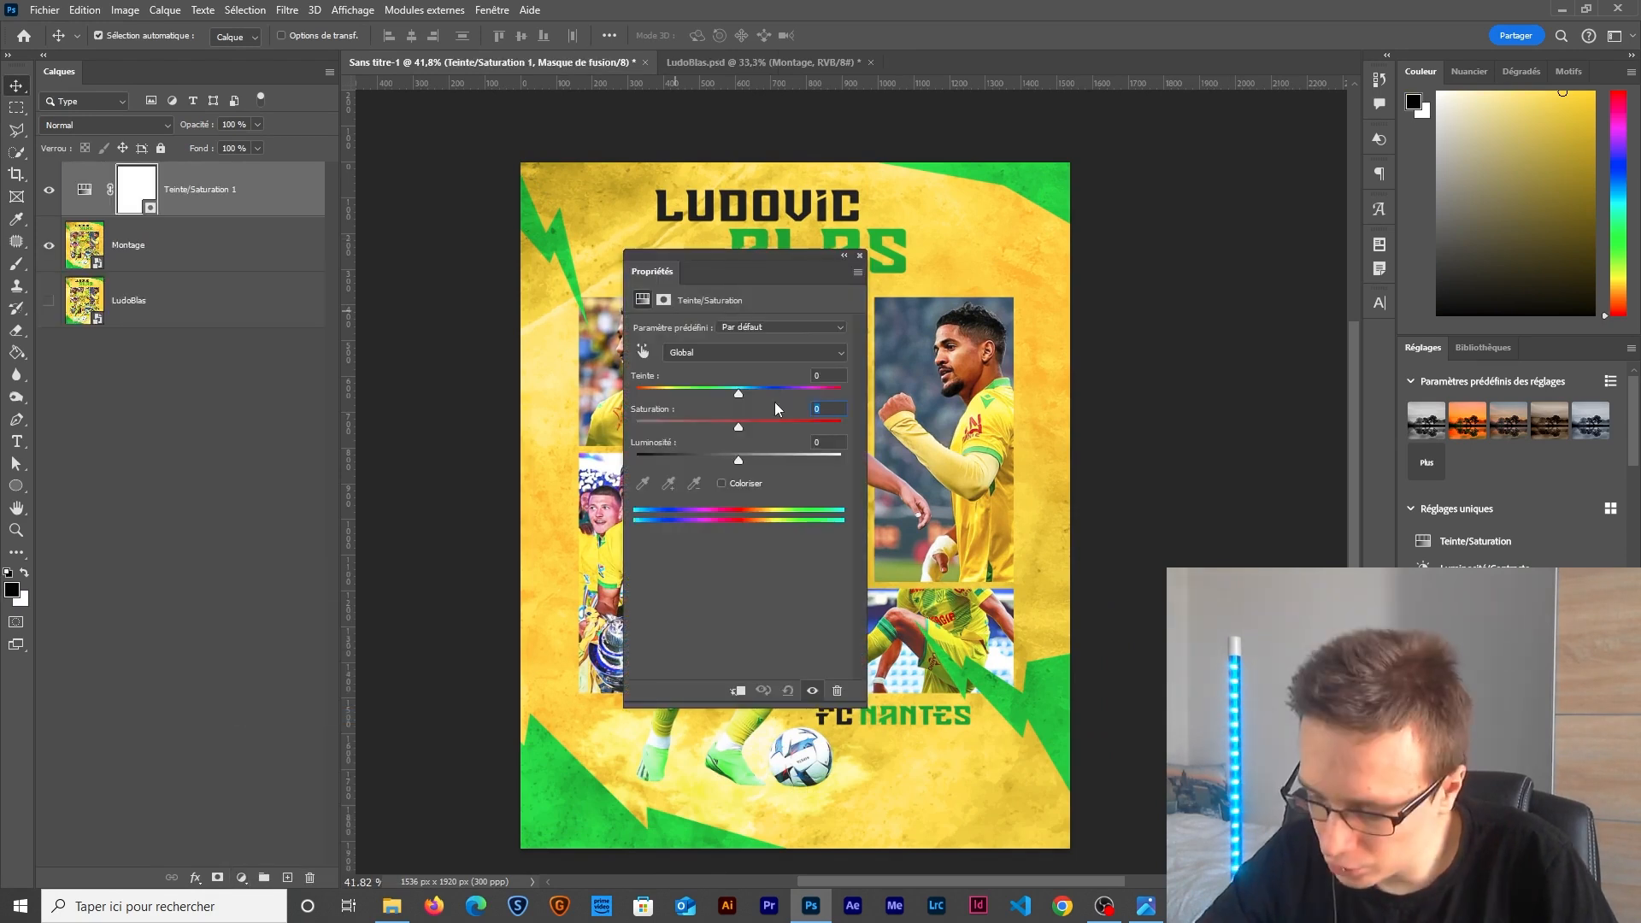
pyautogui.write('8')
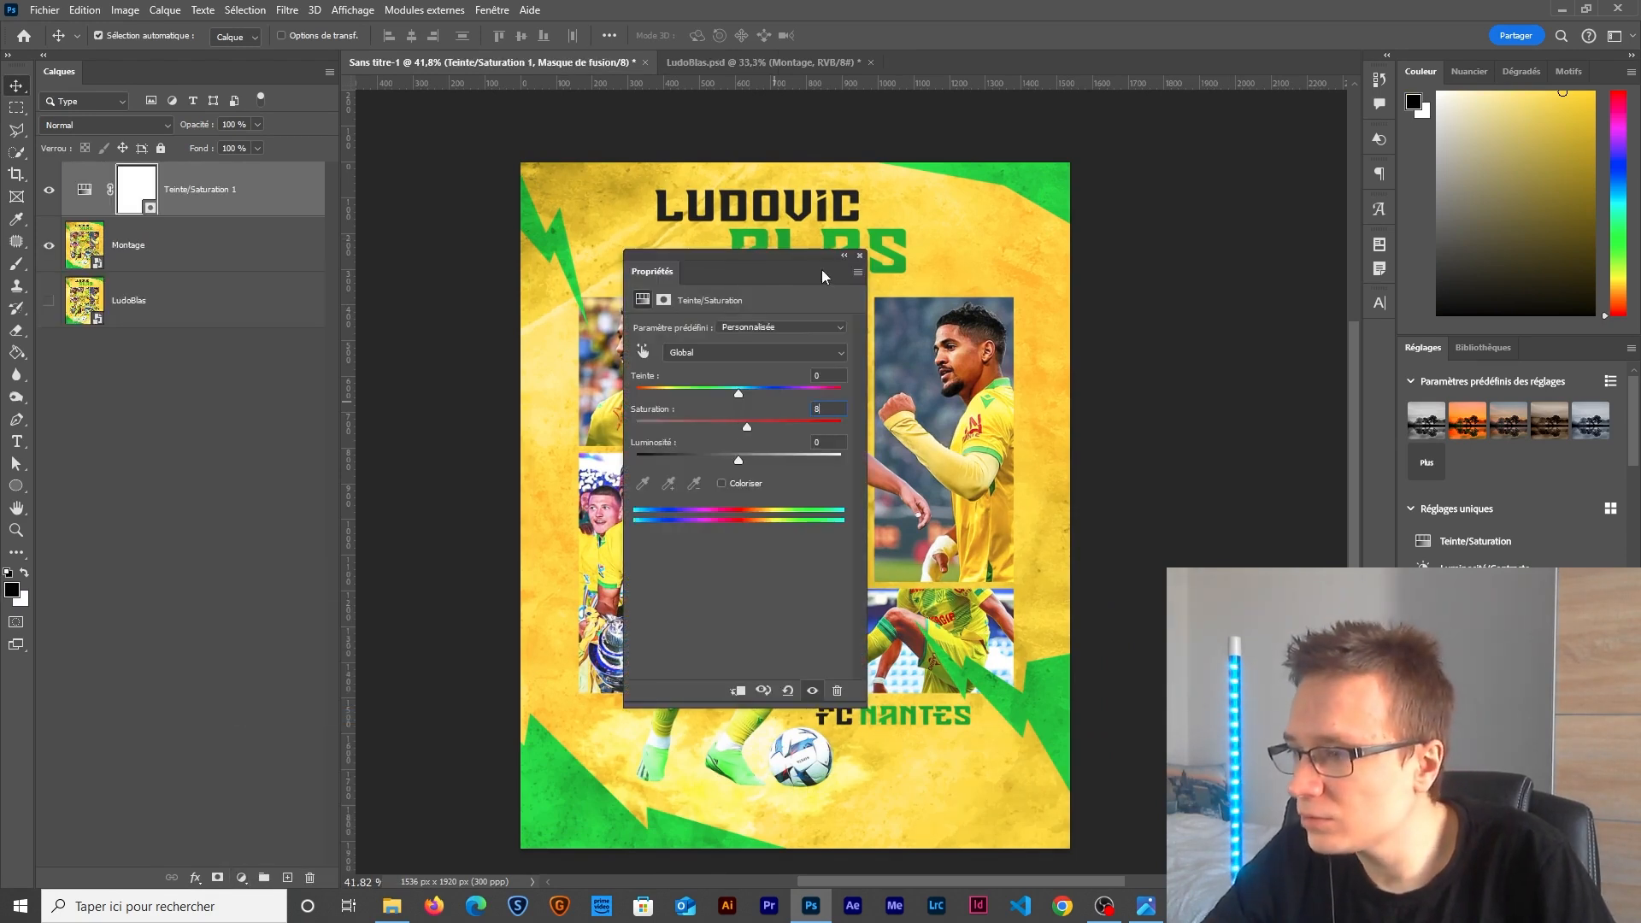
pyautogui.click(859, 257)
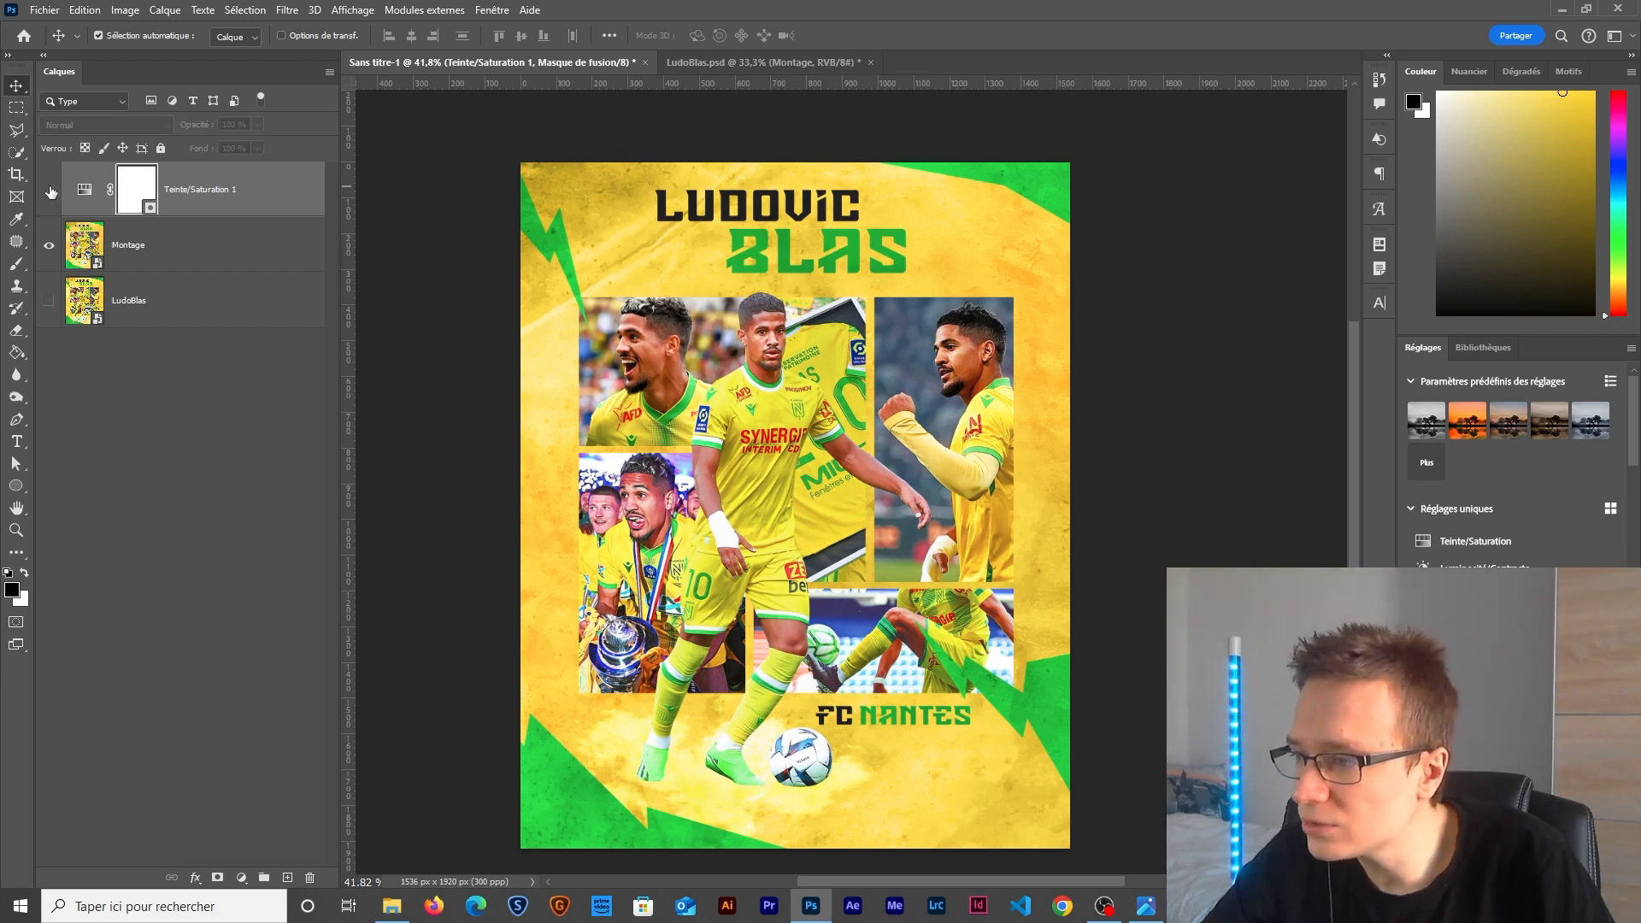
pyautogui.scroll(2, 788, 500)
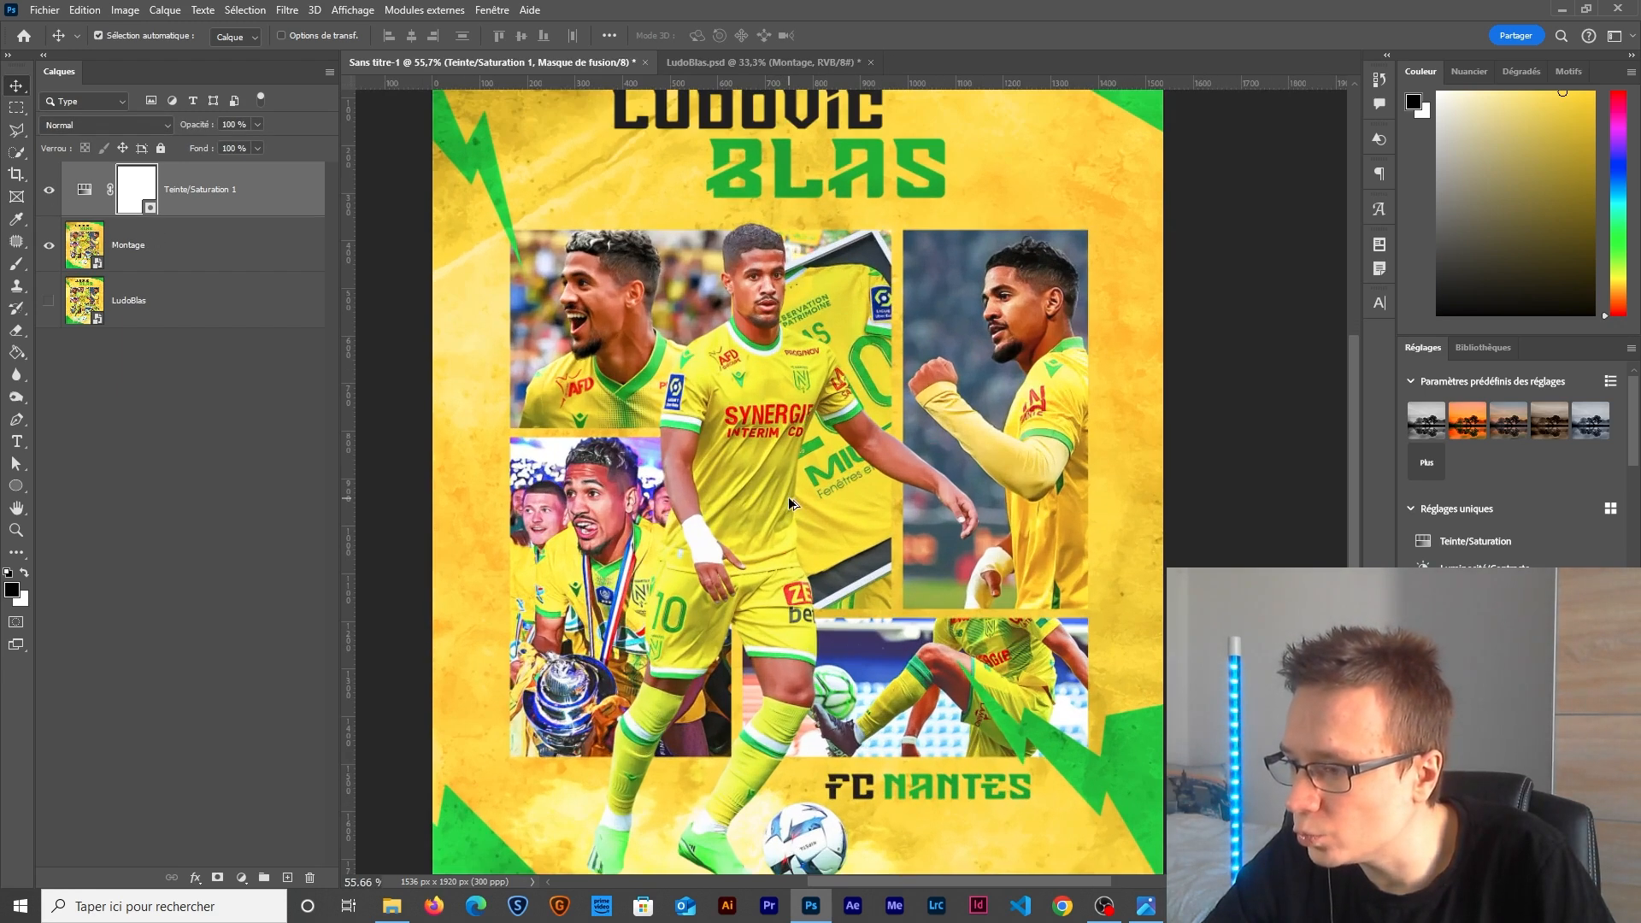
pyautogui.scroll(-3, 787, 504)
pyautogui.scroll(3, 788, 511)
pyautogui.scroll(-2, 787, 510)
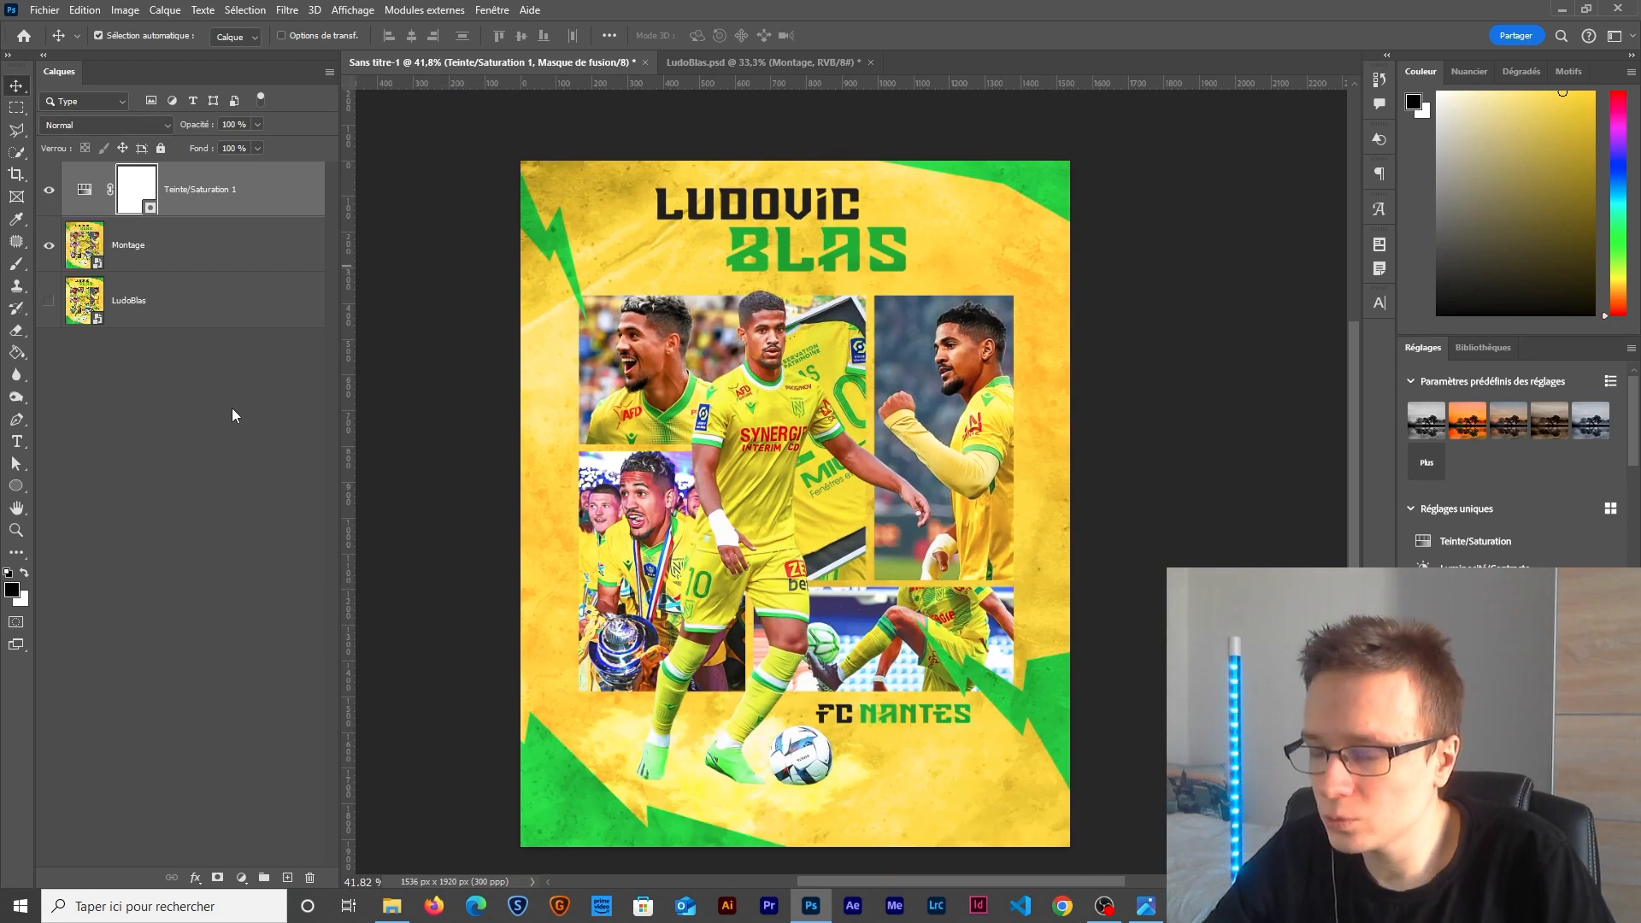
# Stamp all visible layers into a new layer on top, rename it RGB and convert it to a smart object.
pyautogui.hotkey('ctrl', 'alt', 'shift', 'e')
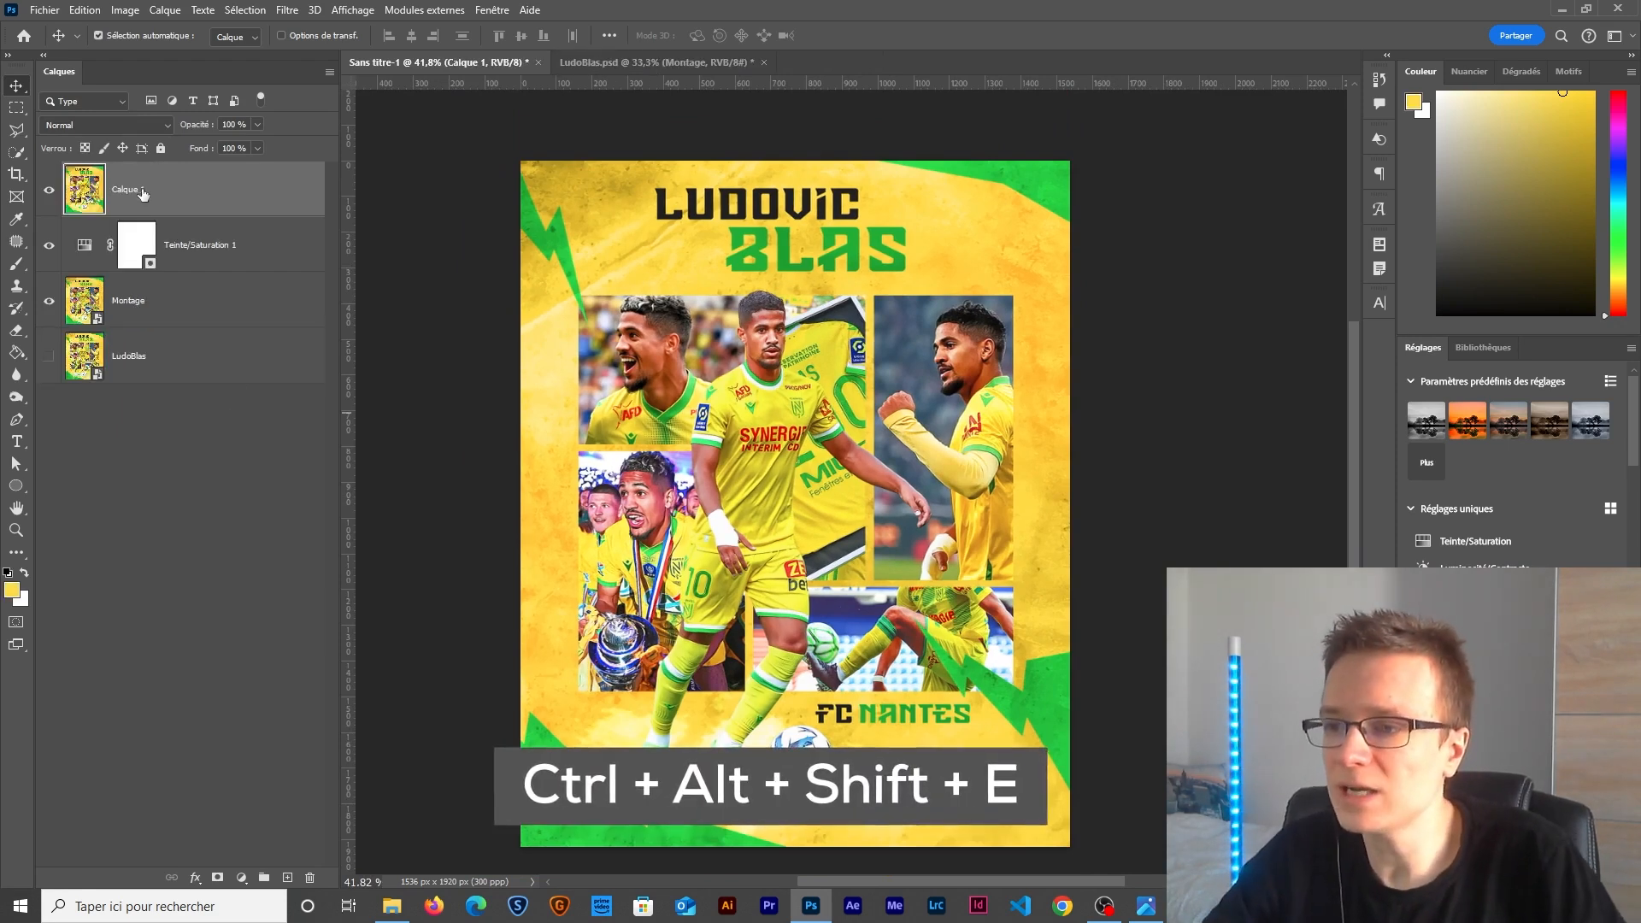
pyautogui.write('RGB')
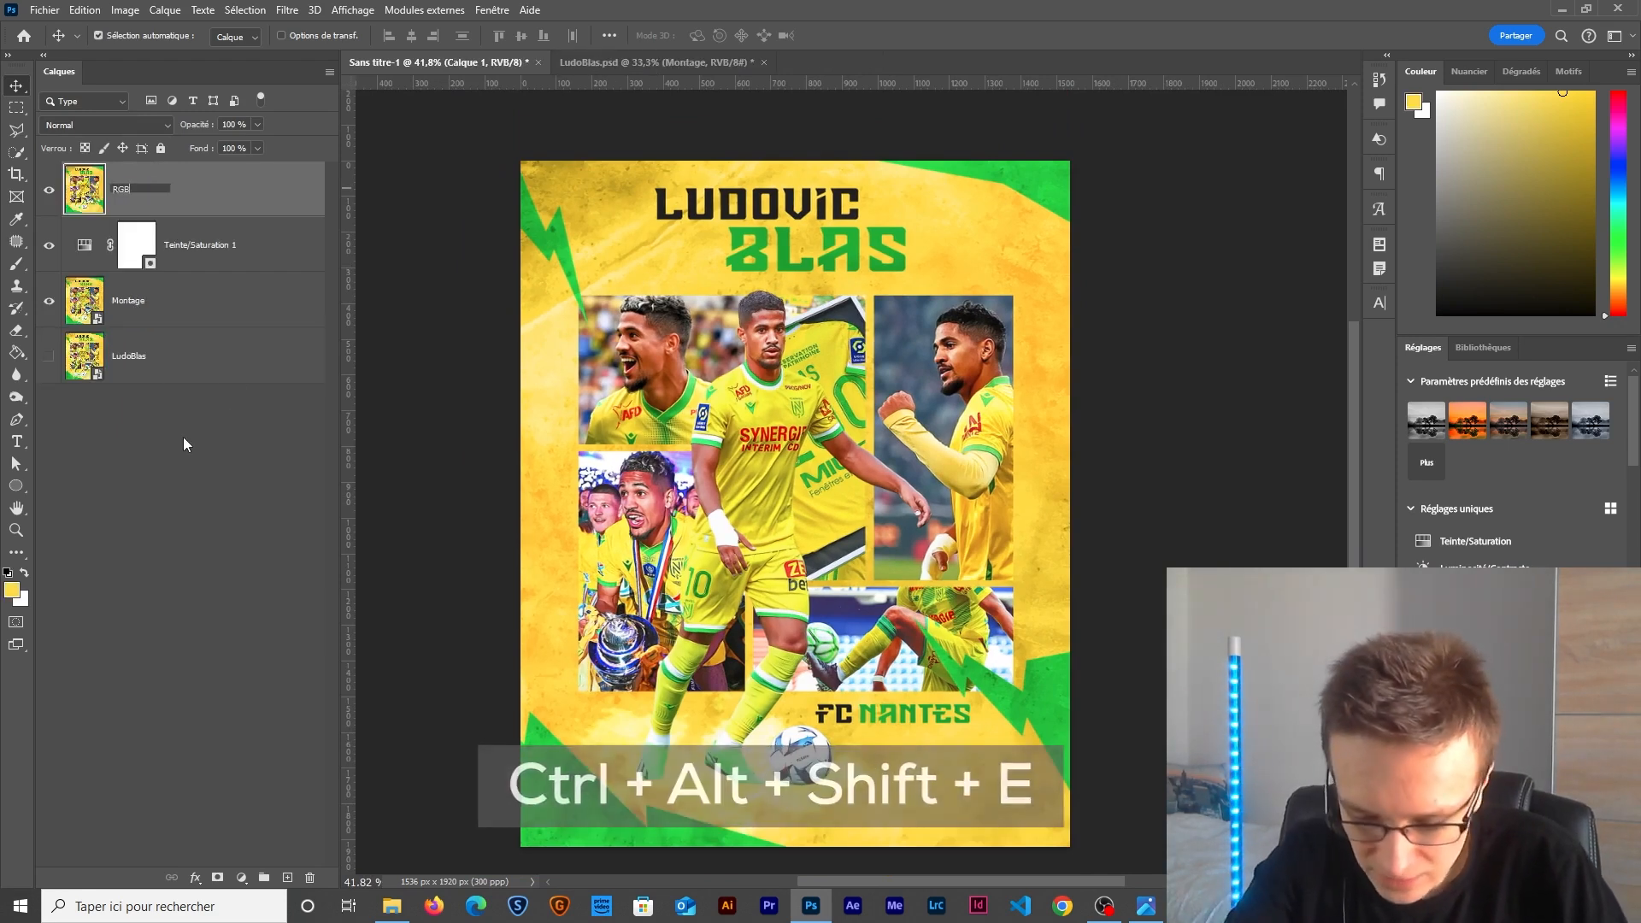
pyautogui.press('Return')
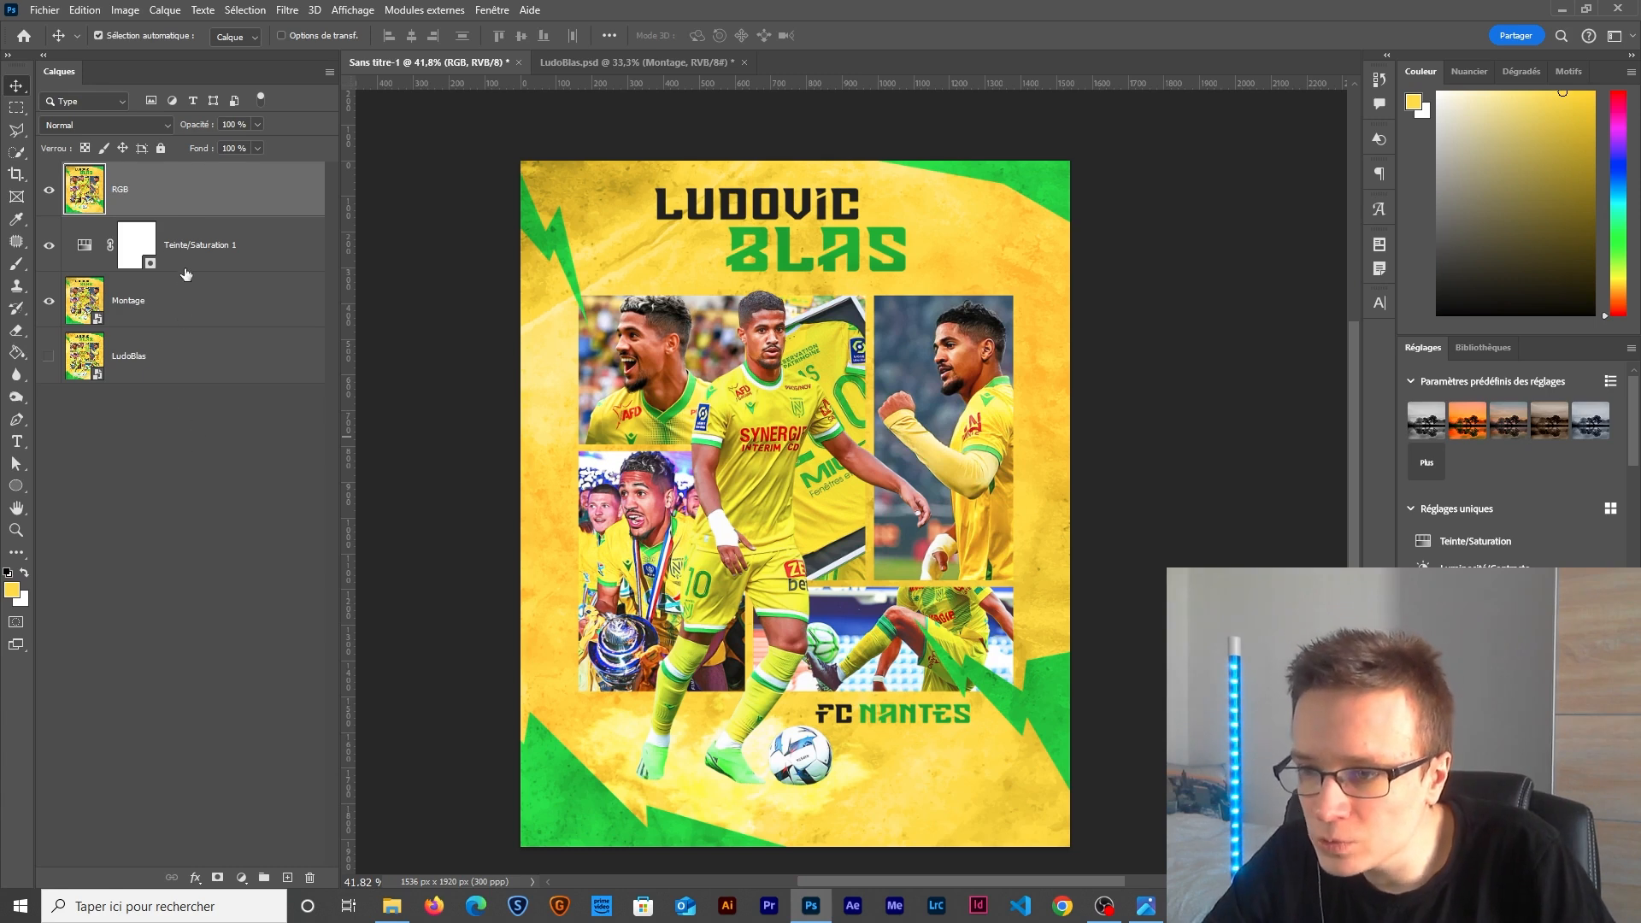
pyautogui.rightClick(143, 201)
pyautogui.click(205, 453)
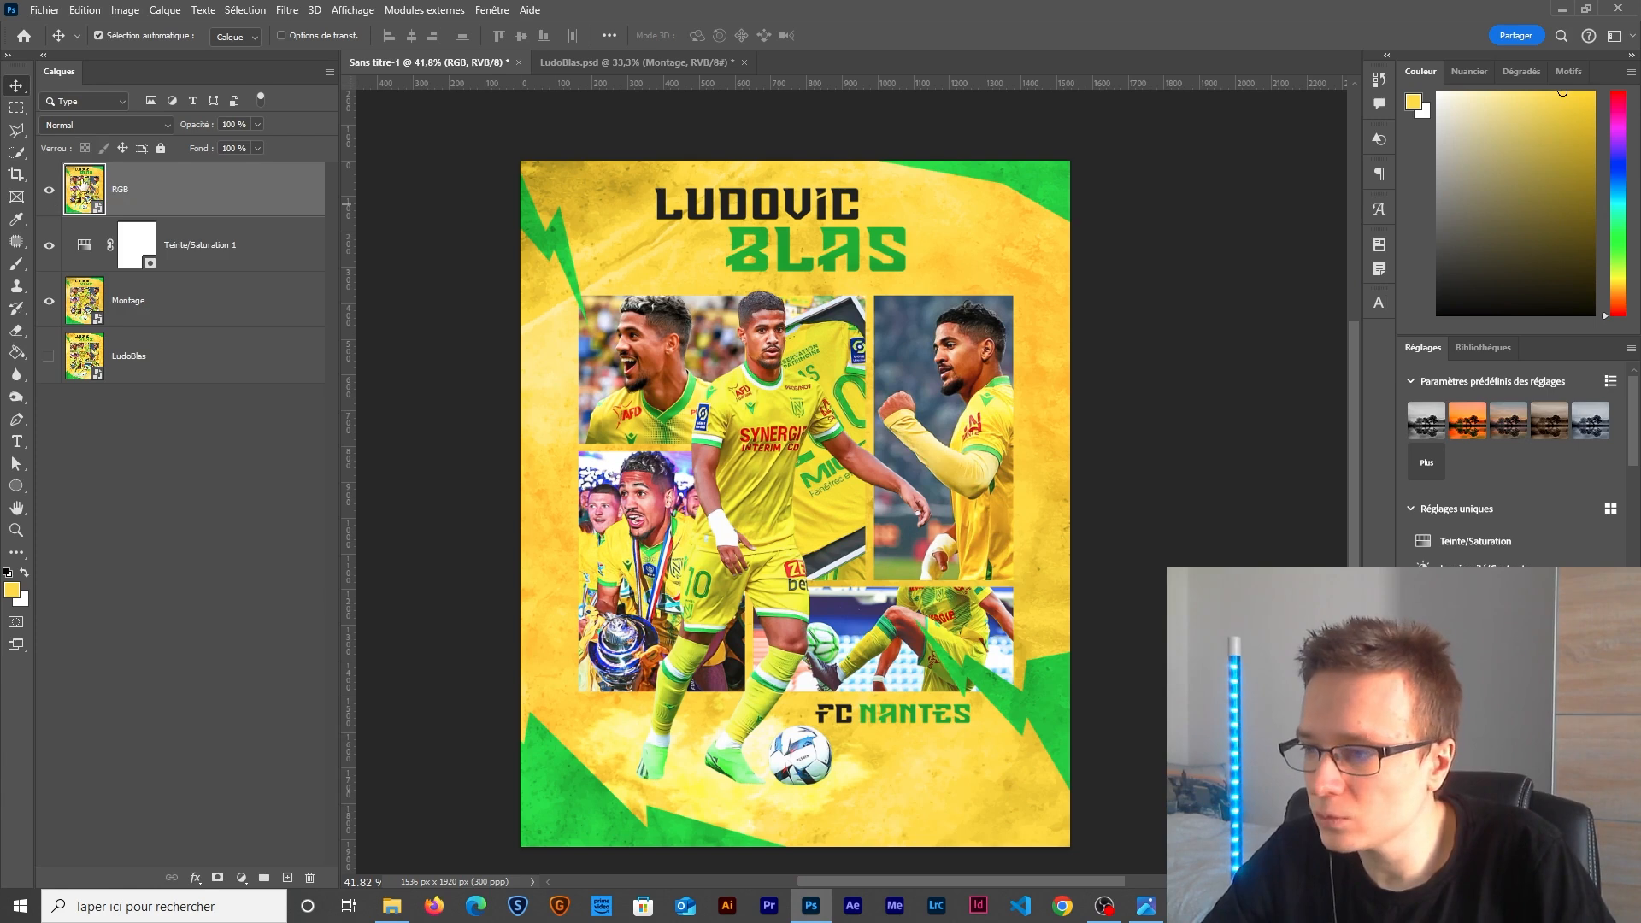
pyautogui.hotkey('ctrl', '0')
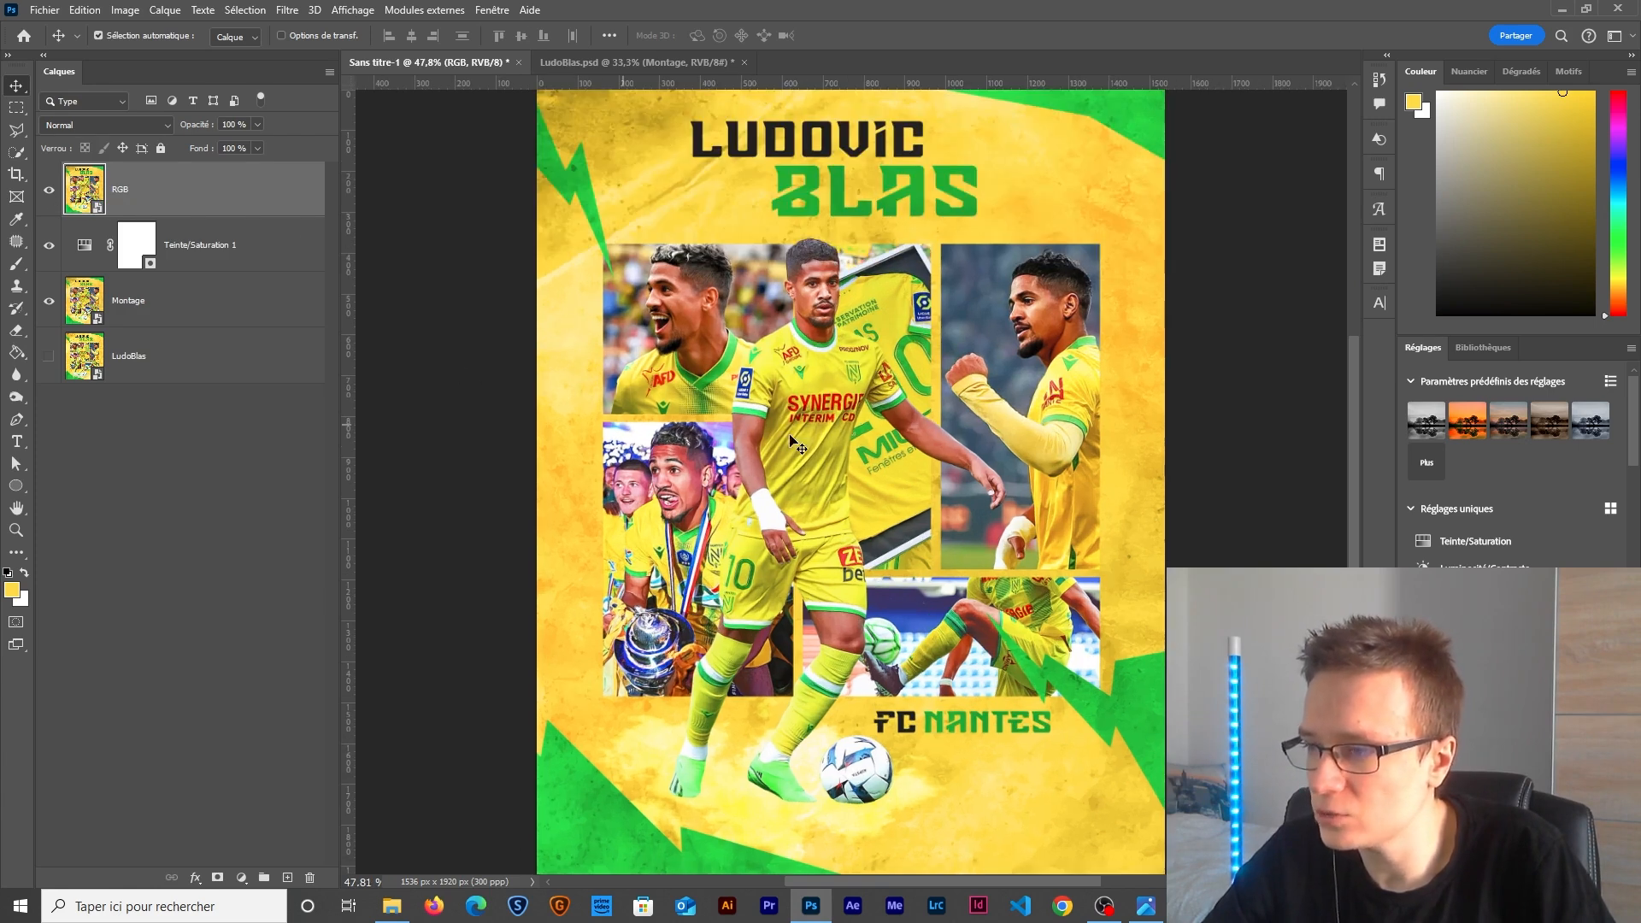
pyautogui.scroll(-2, 797, 445)
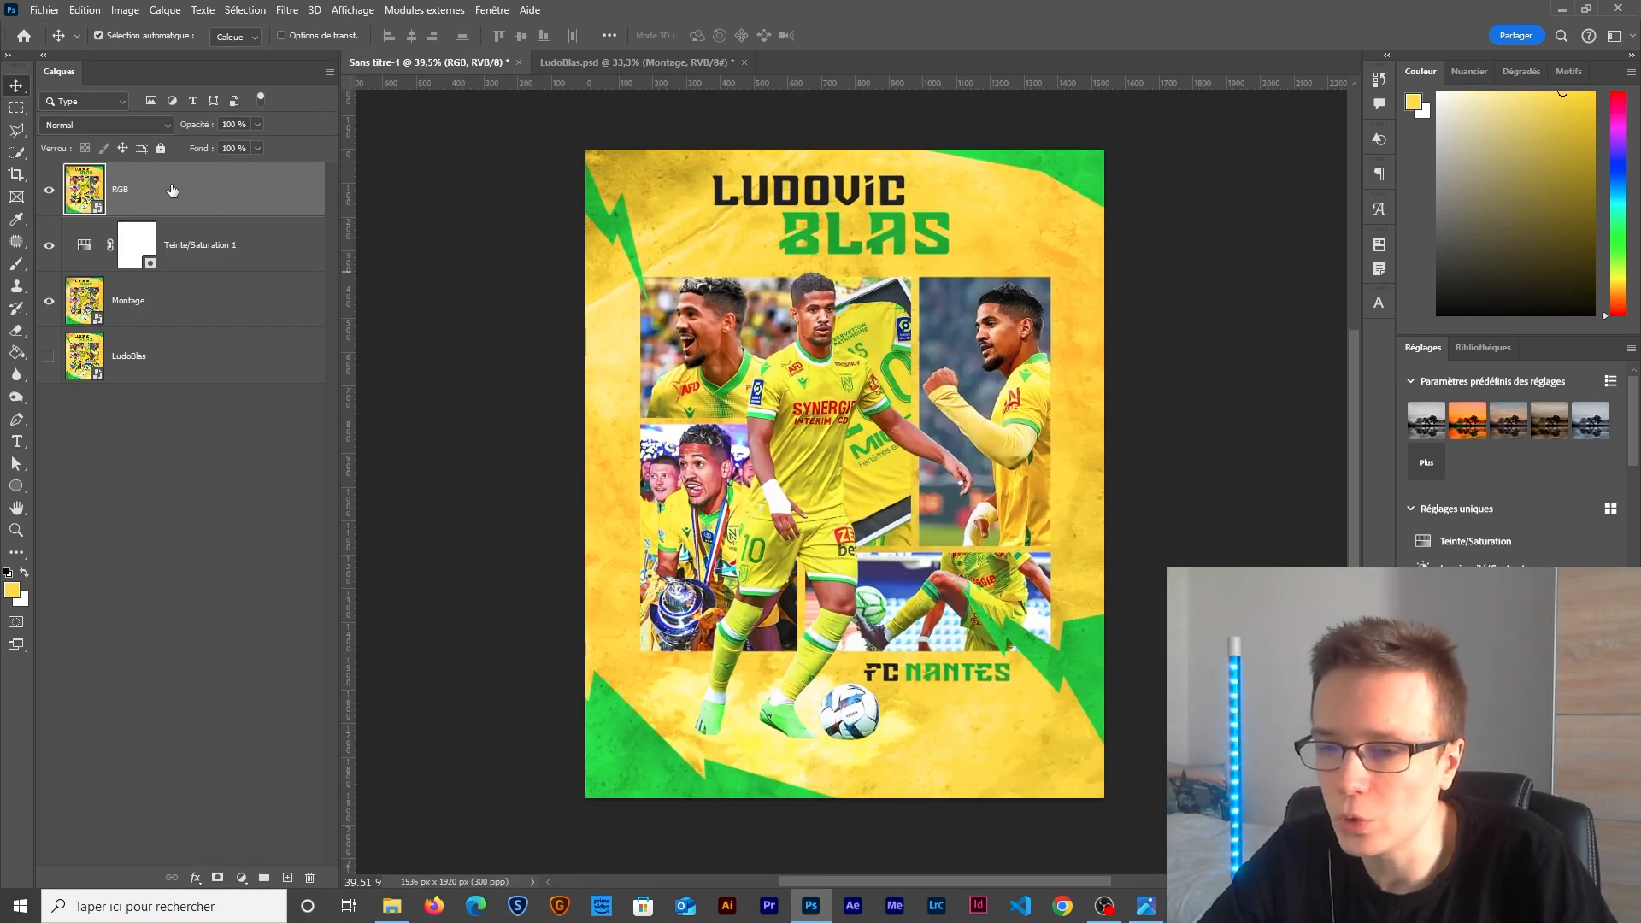
# Open the Montage smart object's contents to check its layers, and close them without changes.
pyautogui.click(91, 305)
pyautogui.doubleClick(85, 300)
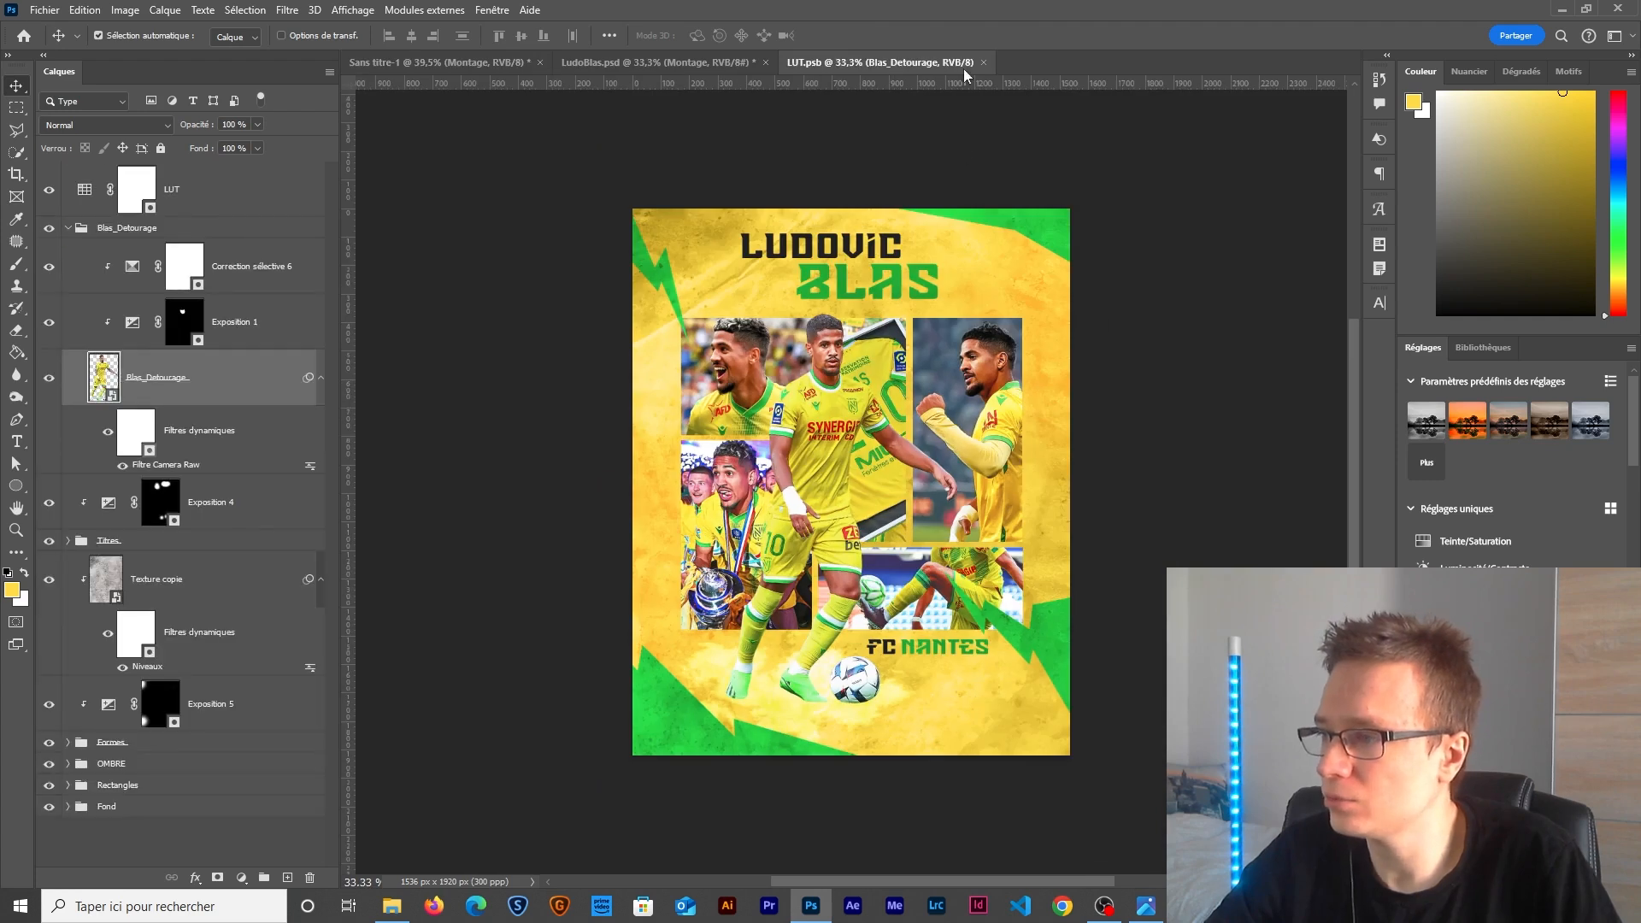
pyautogui.click(984, 65)
# Turn off the green (V) channel in the RGB layer's blending options.
pyautogui.click(191, 199)
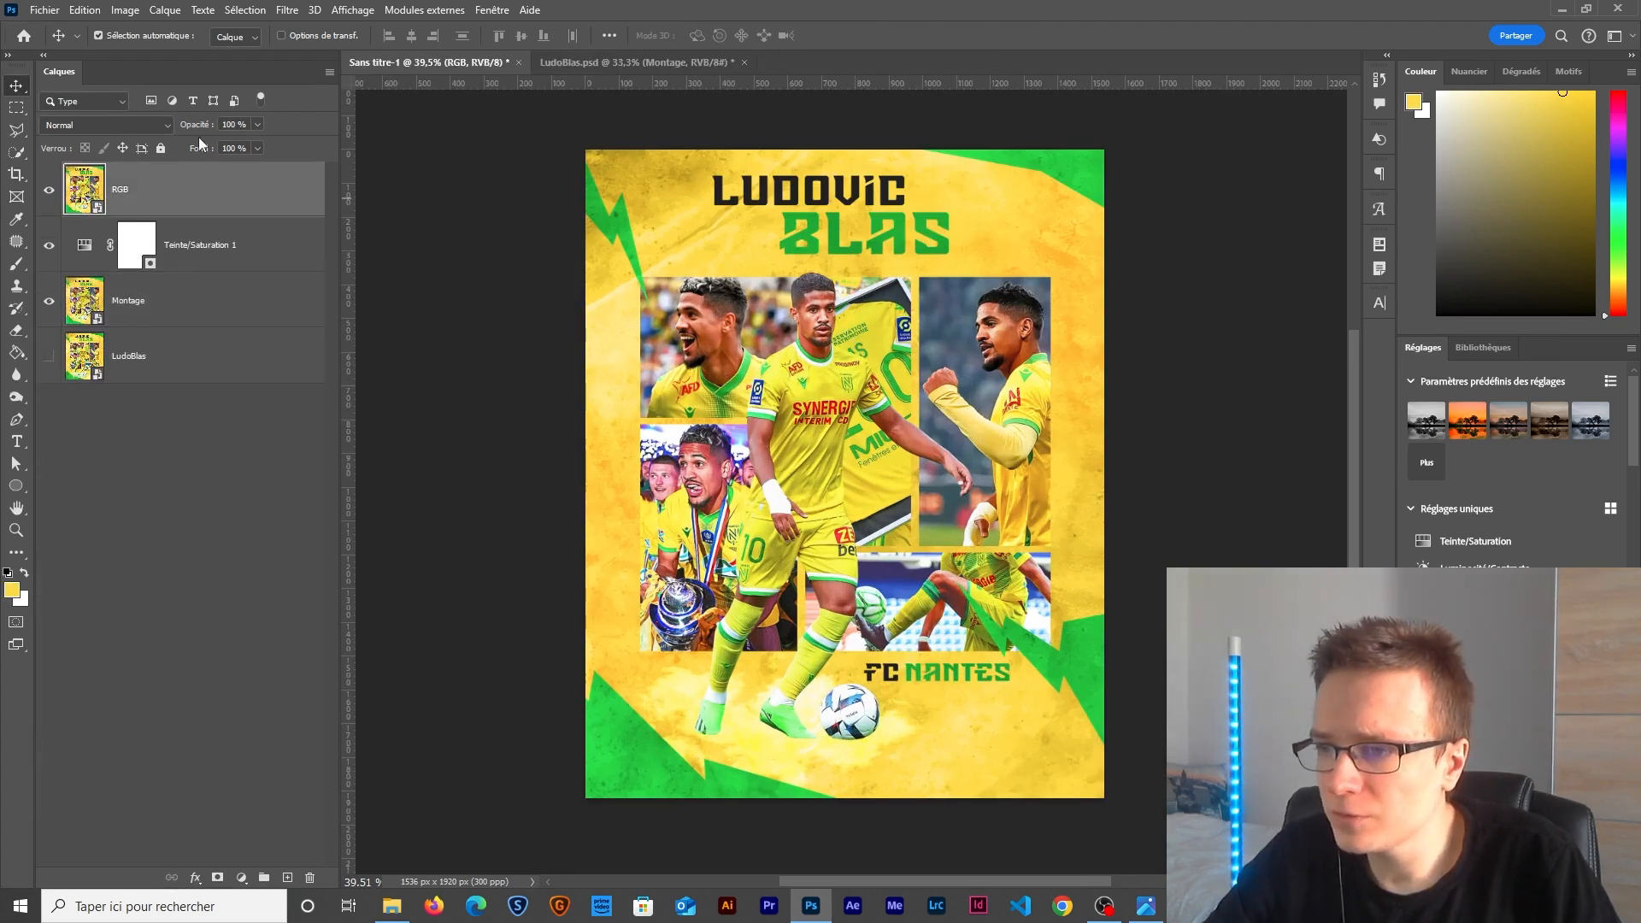
pyautogui.rightClick(197, 198)
pyautogui.click(219, 190)
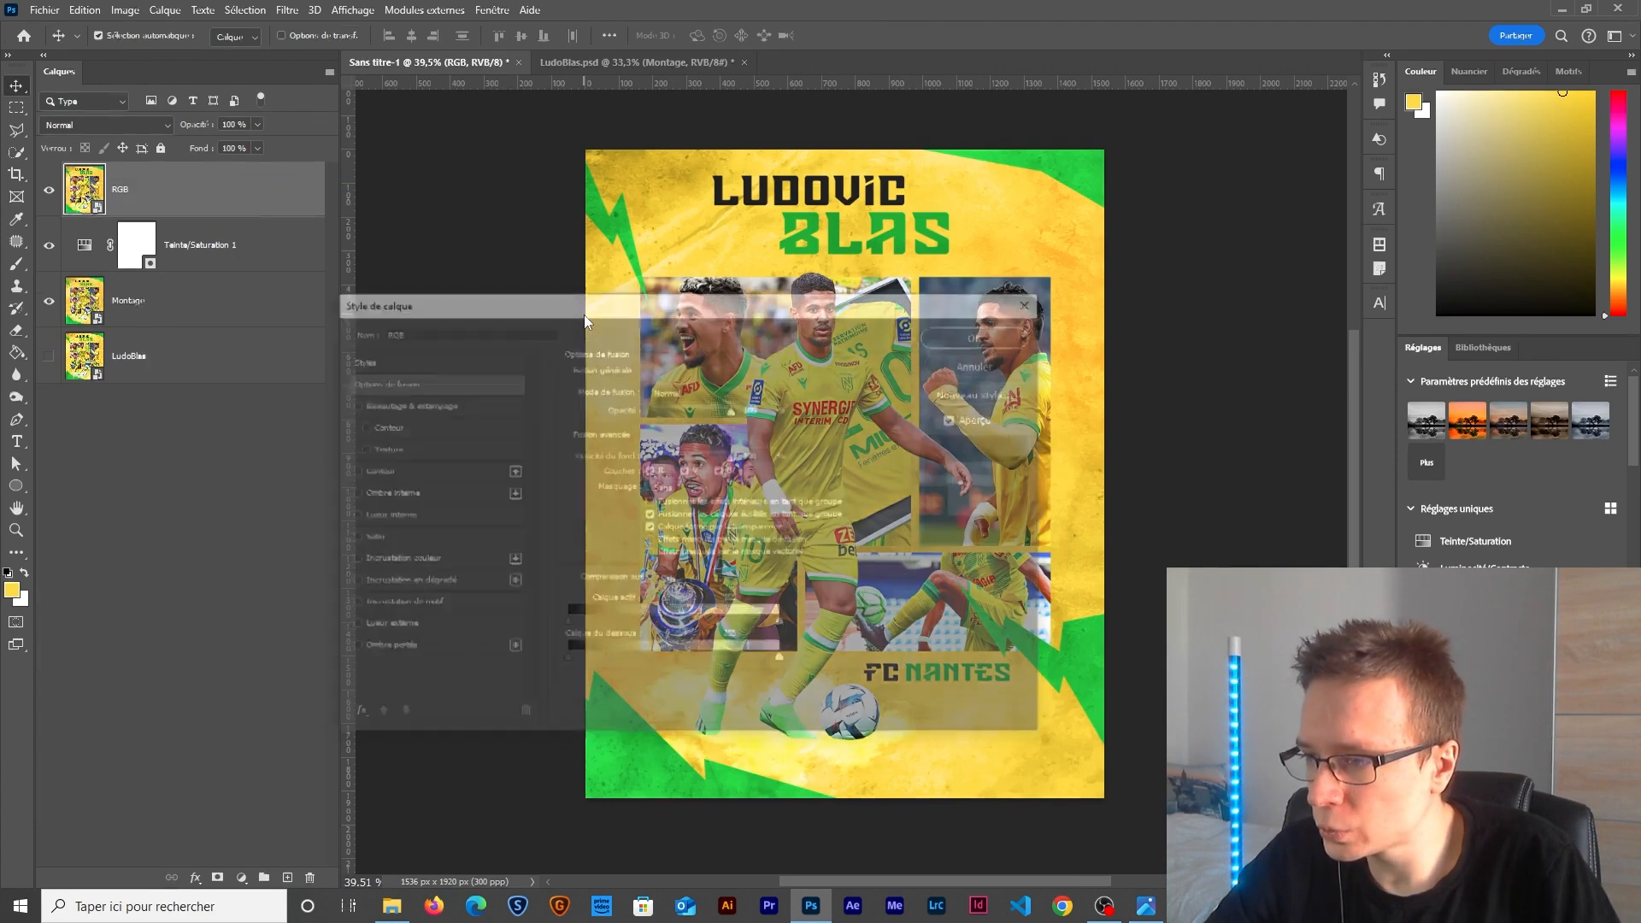
pyautogui.click(684, 470)
pyautogui.click(982, 334)
# Shift the RGB layer right to X 770,53 px for a colour-fringe effect and inspect the result around the central player.
pyautogui.hotkey('ctrl', 't')
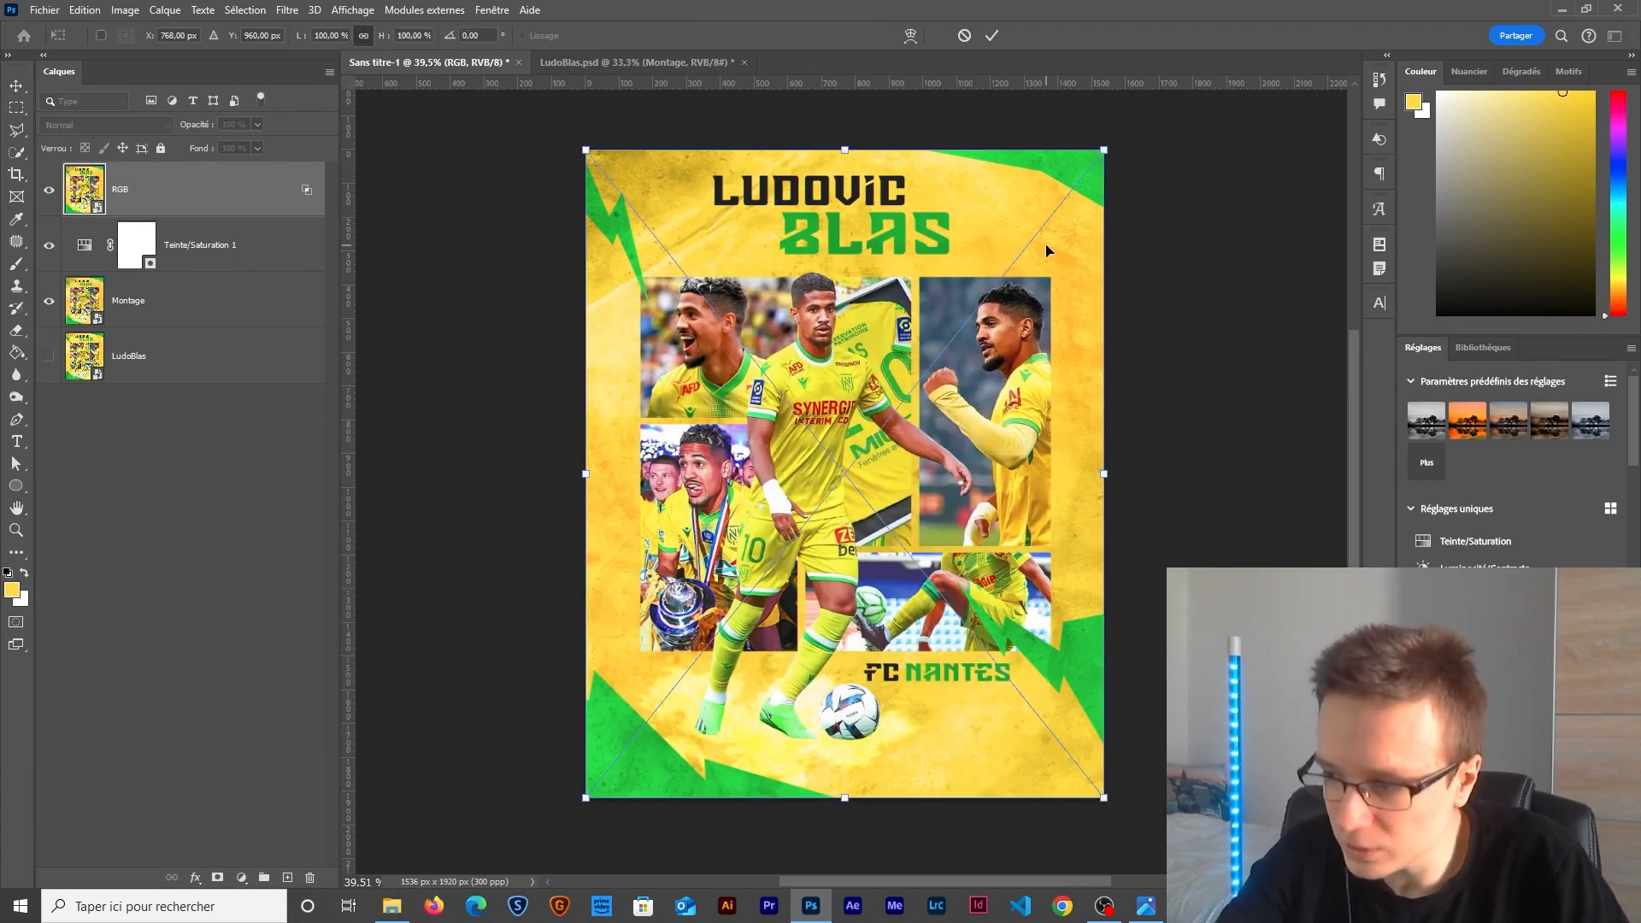
pyautogui.press('Right')
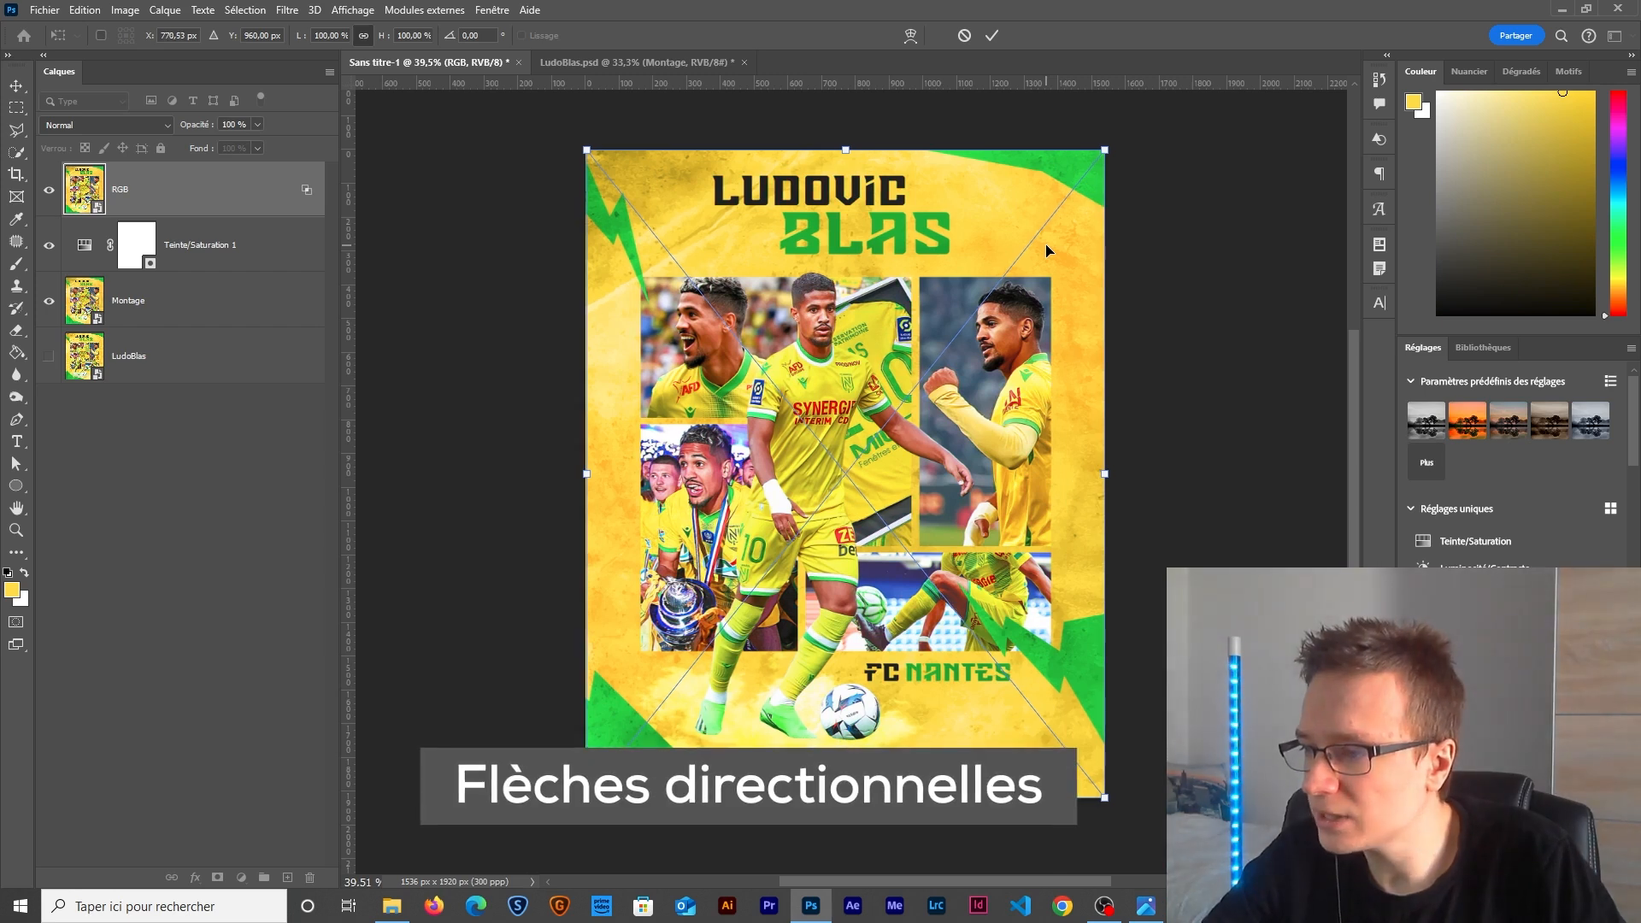
pyautogui.press('Return')
pyautogui.scroll(1, 886, 460)
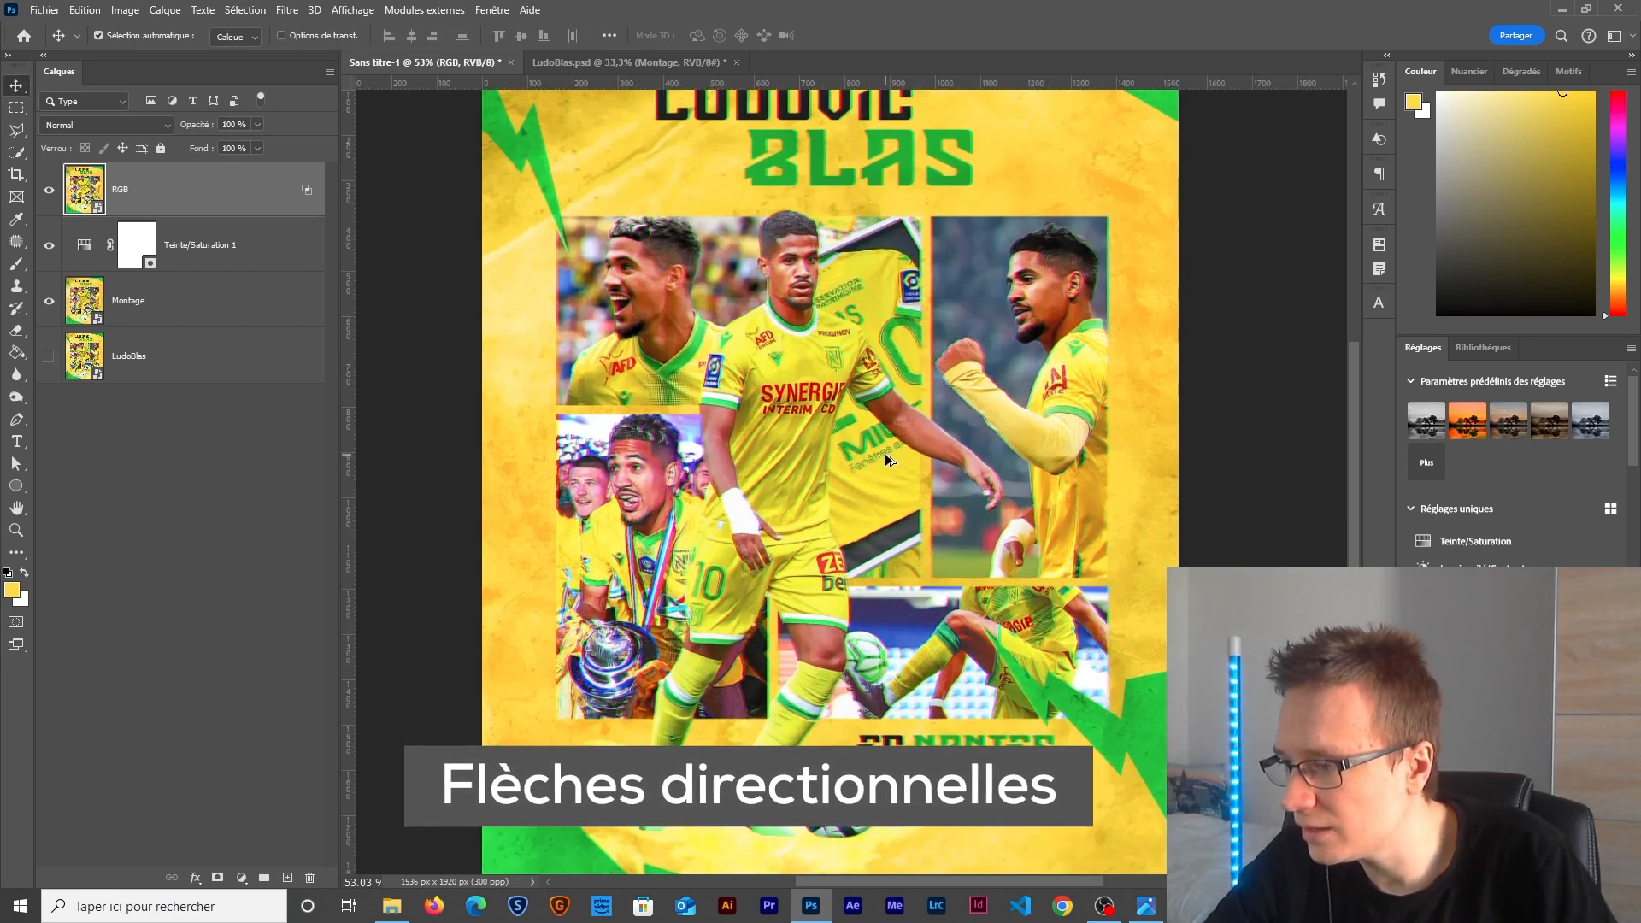
pyautogui.scroll(5, 886, 460)
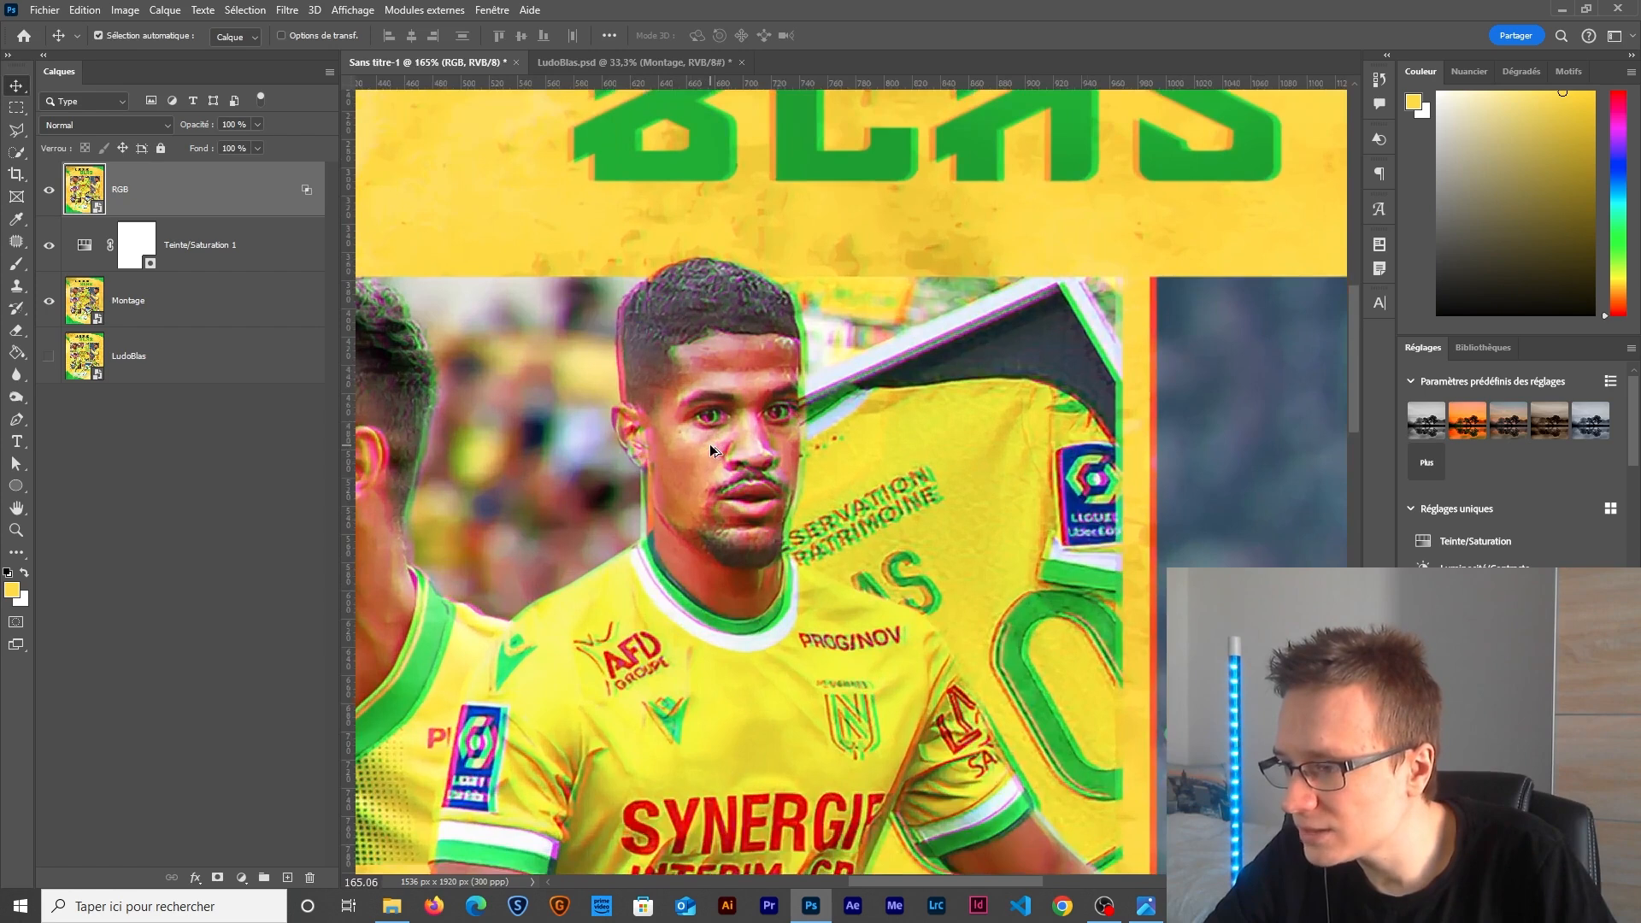
# Inspect the colour fringe around the players and nudge the RGB layer left to X 771,06 px.
pyautogui.moveTo(711, 450); pyautogui.dragTo(843, 392)
pyautogui.moveTo(492, 423); pyautogui.dragTo(870, 350)
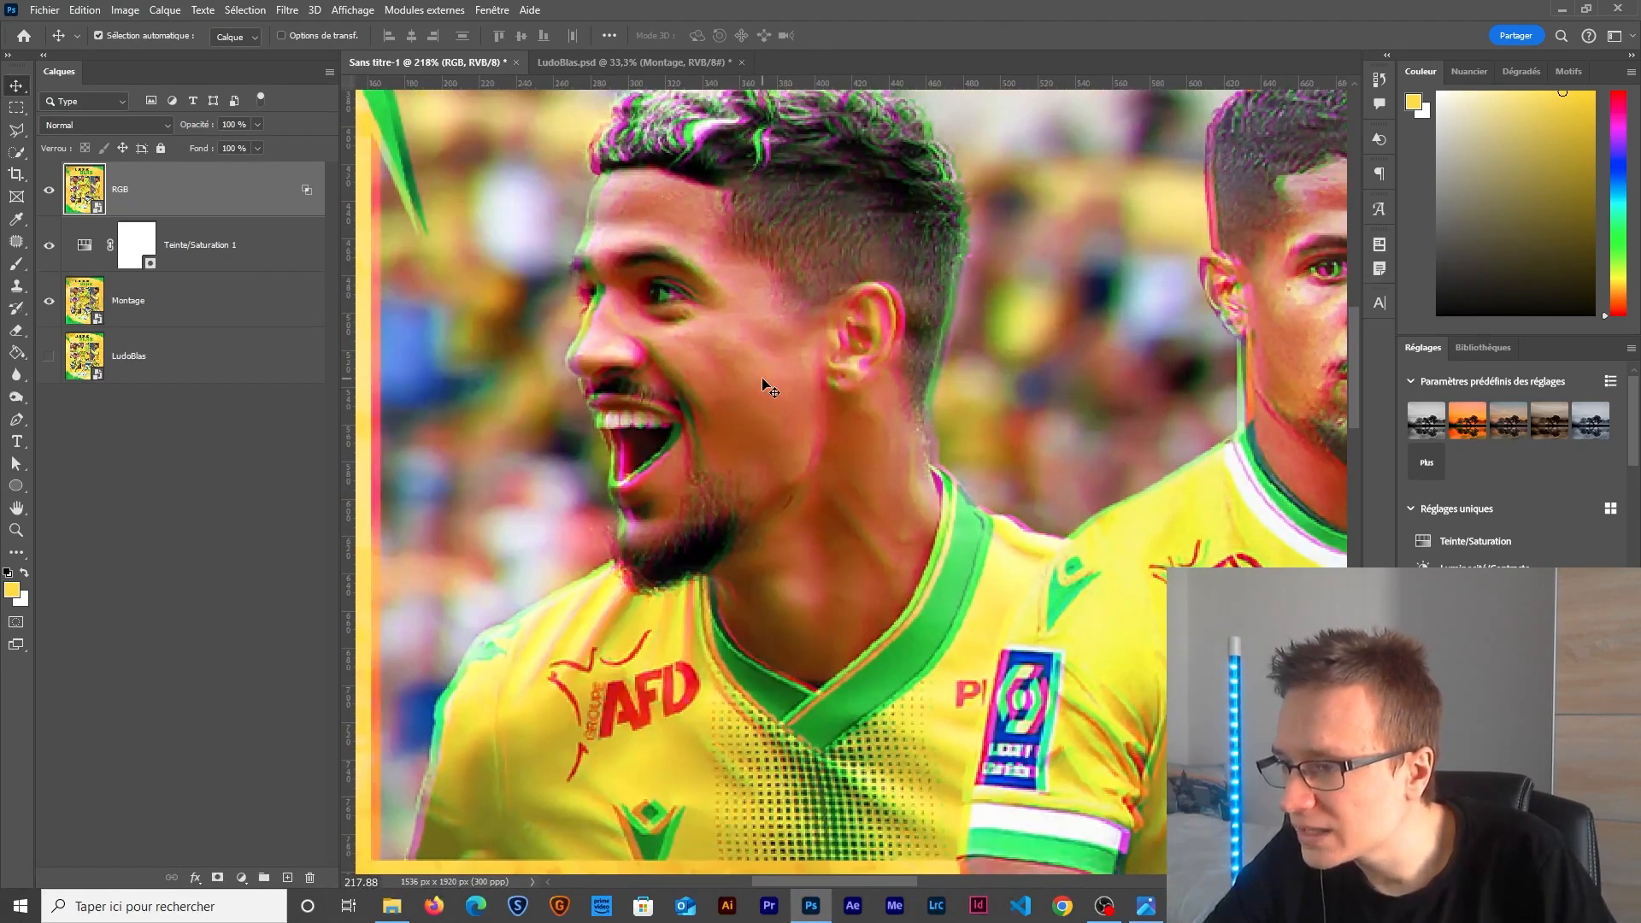
pyautogui.scroll(1, 766, 381)
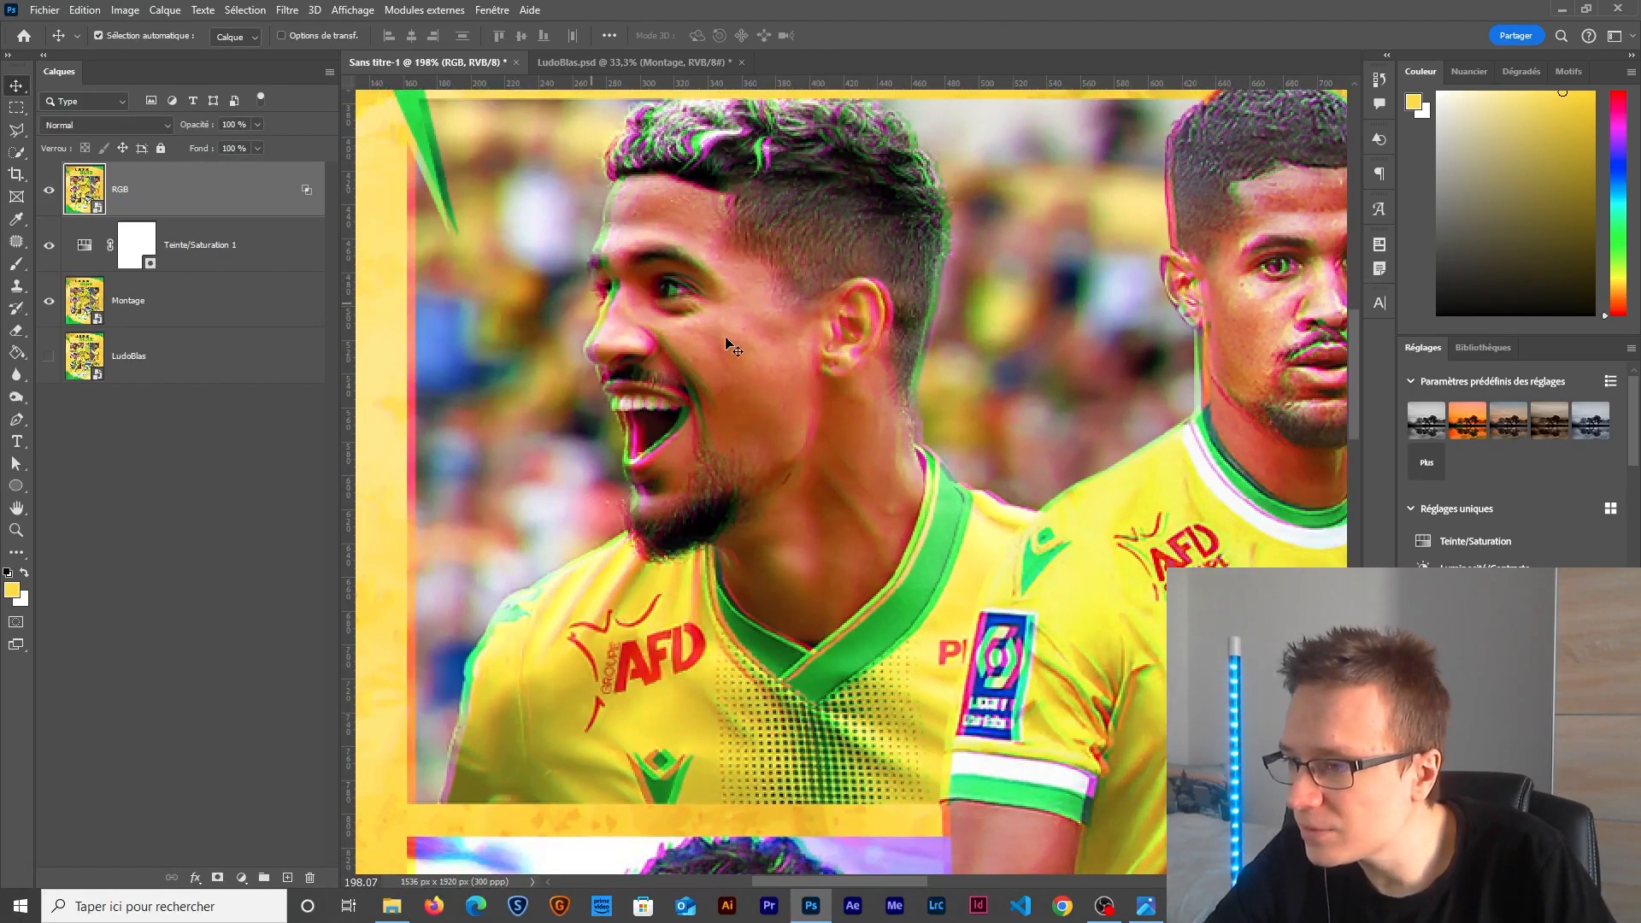
pyautogui.scroll(-1, 756, 352)
pyautogui.moveTo(867, 333); pyautogui.dragTo(434, 426)
pyautogui.moveTo(1041, 621); pyautogui.dragTo(736, 312)
pyautogui.moveTo(1013, 522); pyautogui.dragTo(1005, 592)
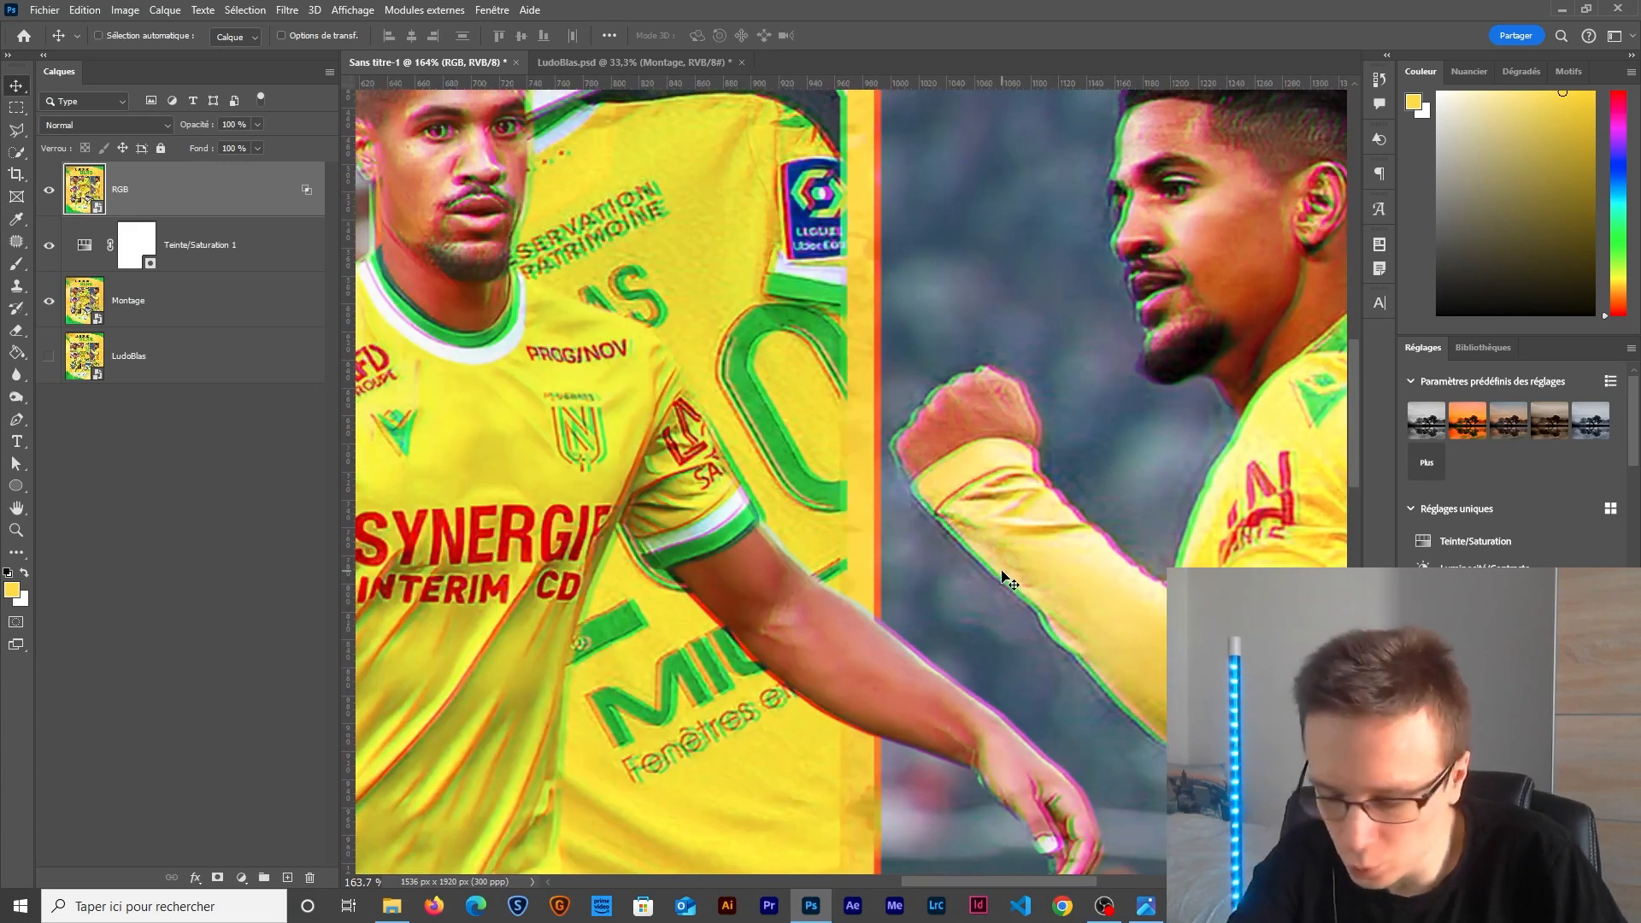
pyautogui.hotkey('ctrl', 't')
pyautogui.press('Left')
pyautogui.press('Left')
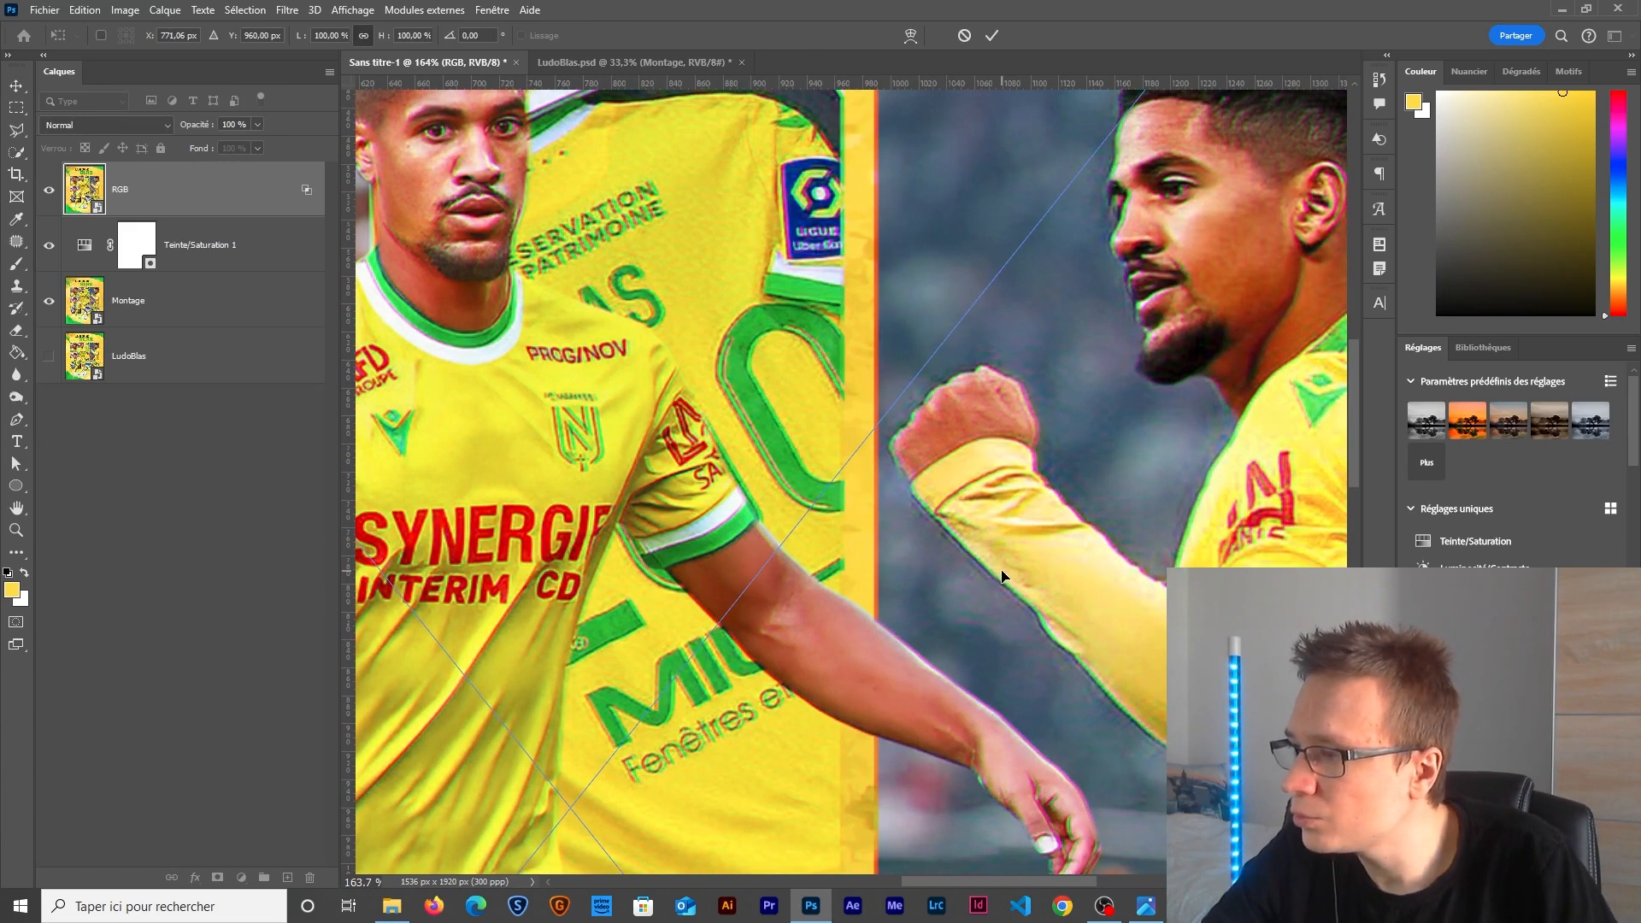
pyautogui.press('Return')
# Add a layer mask to the RGB layer and brush black over the central player's face to remove the fringe there.
pyautogui.scroll(-3, 909, 633)
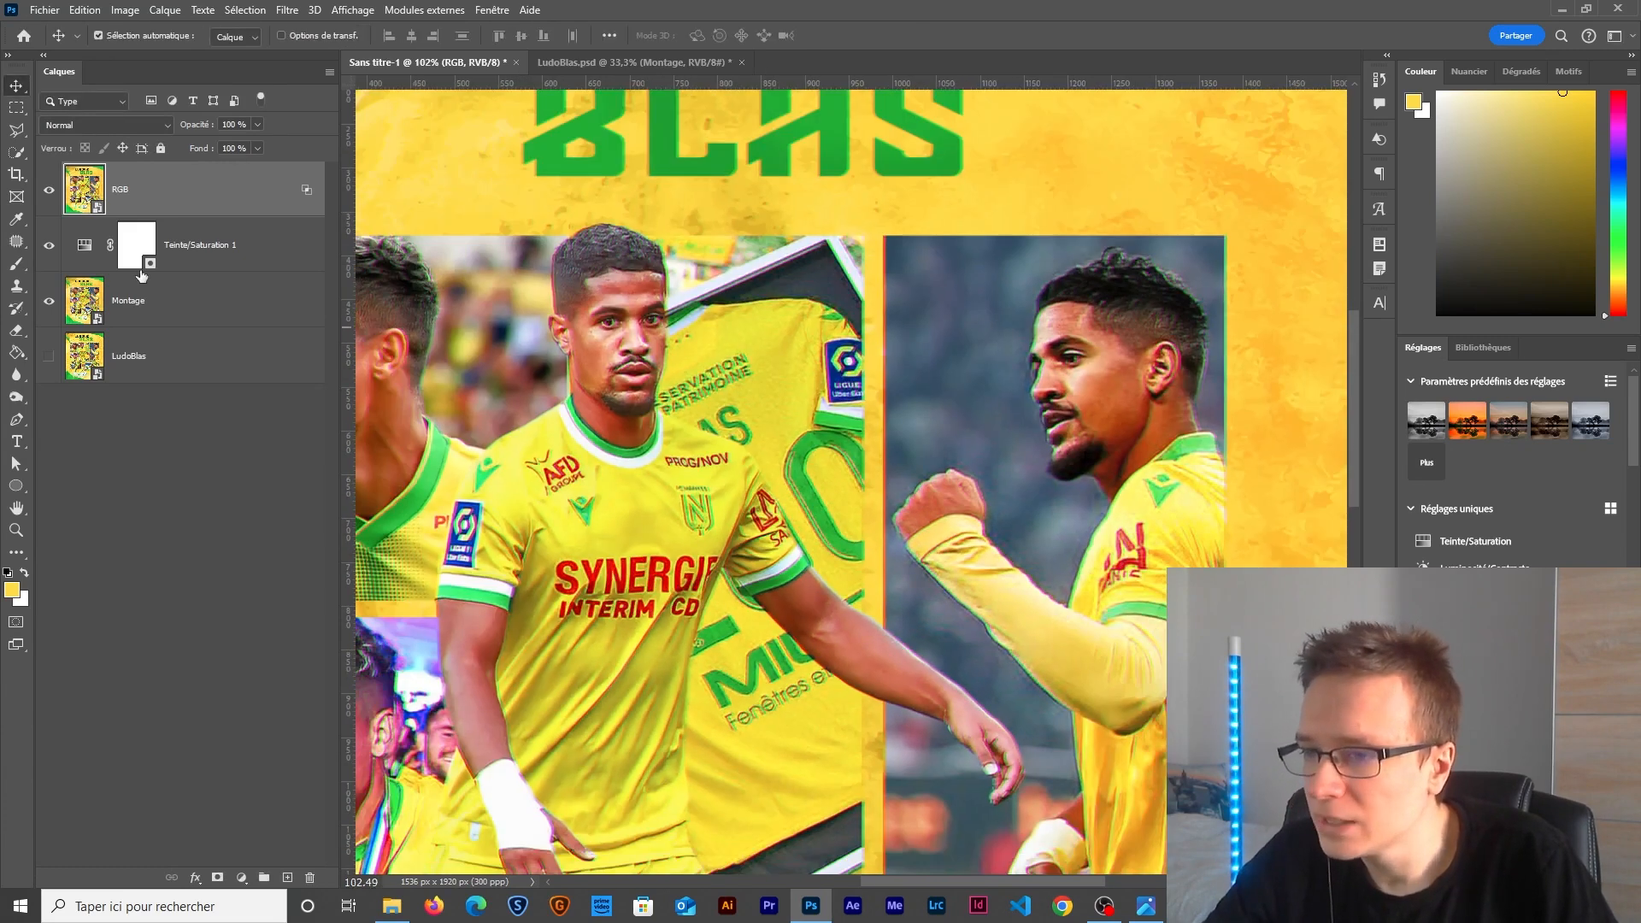
pyautogui.click(220, 876)
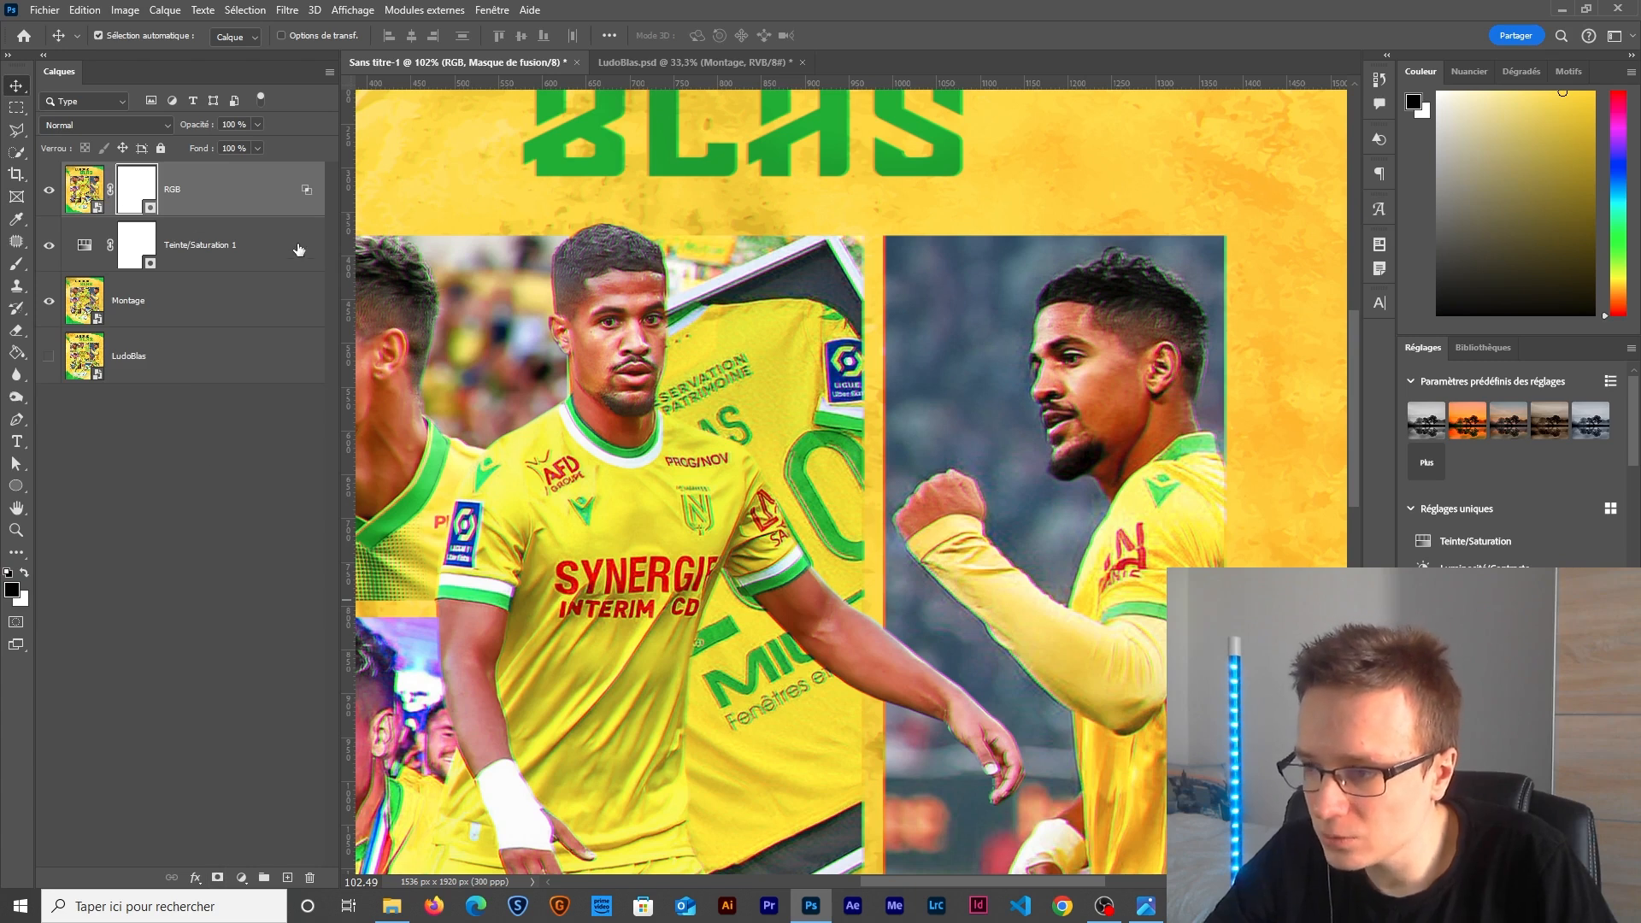
pyautogui.press('b')
pyautogui.moveTo(662, 385); pyautogui.dragTo(581, 376)
pyautogui.click(615, 458)
pyautogui.moveTo(627, 457); pyautogui.dragTo(861, 450)
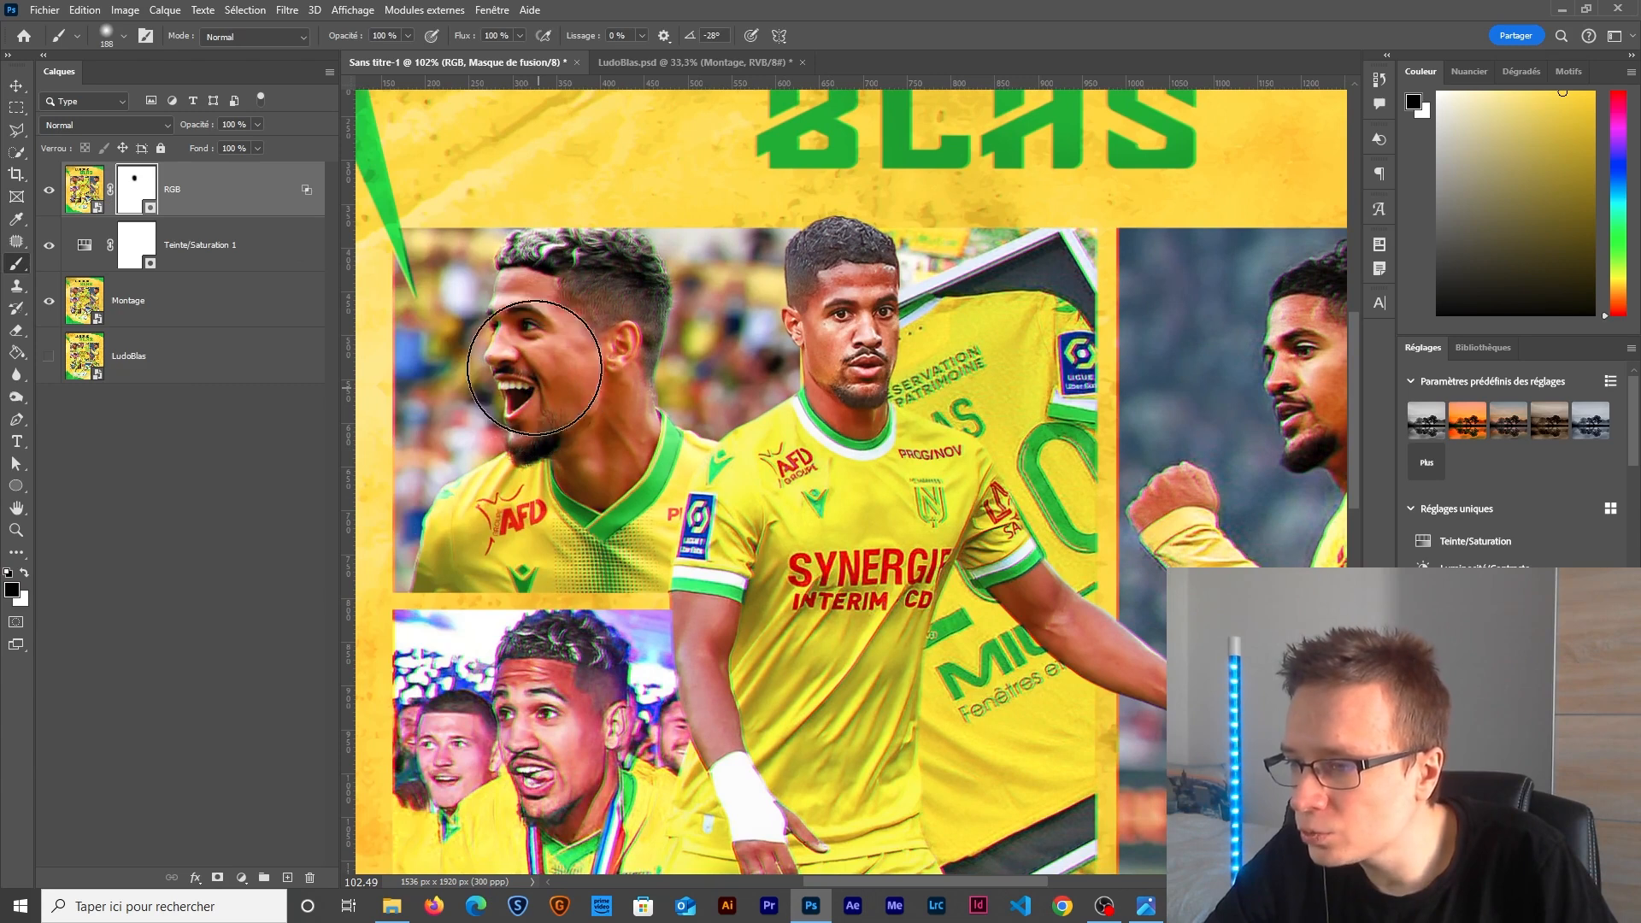
# Brush black on the RGB layer's mask over the players' faces in the two photos beside the central player.
pyautogui.click(548, 299)
pyautogui.moveTo(598, 754); pyautogui.dragTo(612, 453)
pyautogui.click(555, 384)
pyautogui.click(465, 461)
pyautogui.moveTo(1136, 820); pyautogui.dragTo(889, 555)
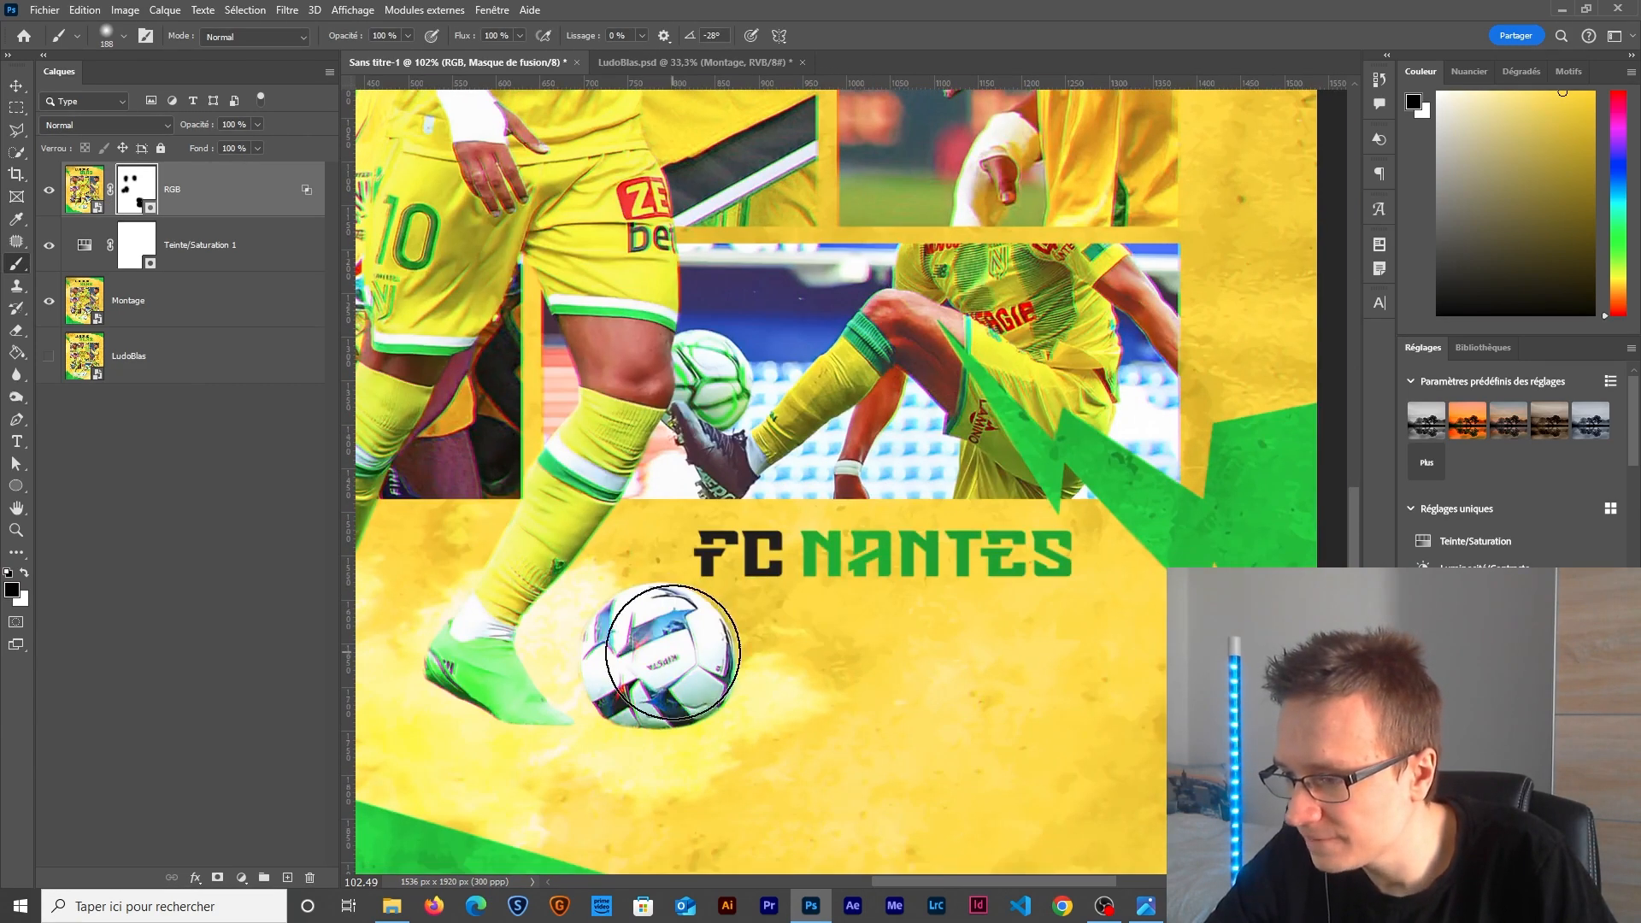
# Continue masking the RGB layer in black over the ball and the poster's remaining focal areas, using a larger brush.
pyautogui.scroll(-2, 842, 585)
pyautogui.moveTo(926, 319); pyautogui.dragTo(855, 724)
pyautogui.click(978, 309)
pyautogui.moveTo(725, 315); pyautogui.dragTo(876, 662)
pyautogui.moveTo(864, 404)
pyautogui.mouseDown()
pyautogui.moveTo(758, 483)
pyautogui.moveTo(925, 479)
pyautogui.mouseUp()
pyautogui.scroll(-2, 925, 479)
pyautogui.moveTo(867, 754); pyautogui.dragTo(817, 507)
pyautogui.scroll(-1, 818, 507)
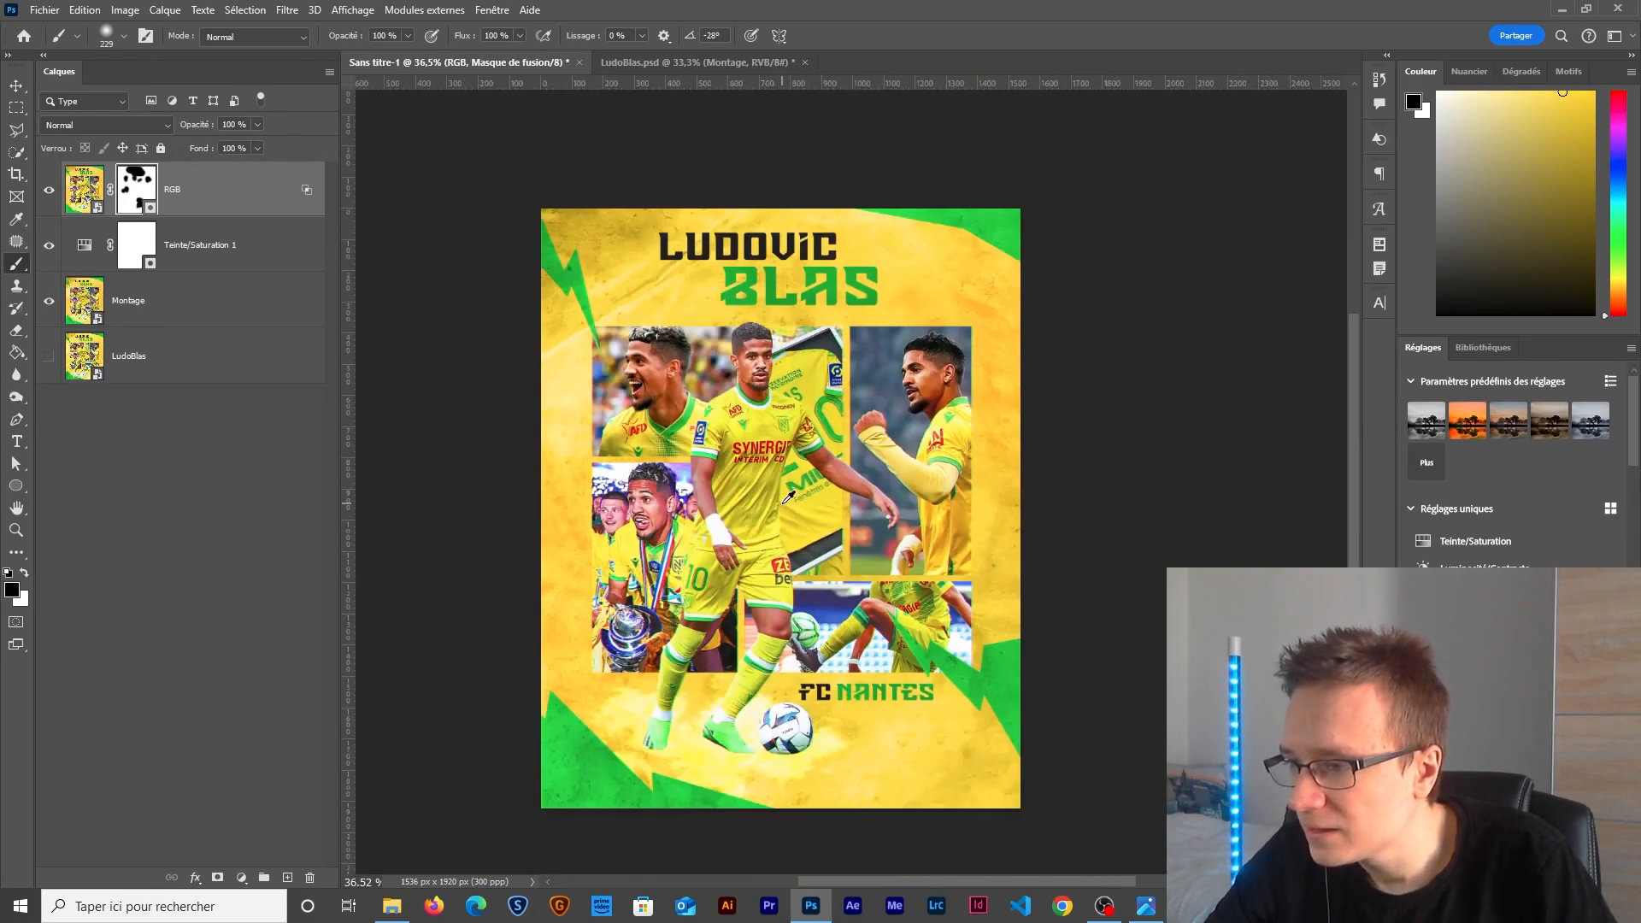
# Compare the poster with the RGB layer hidden and shown, and nudge the layer right to X 772,87 px.
pyautogui.click(49, 190)
pyautogui.click(49, 190)
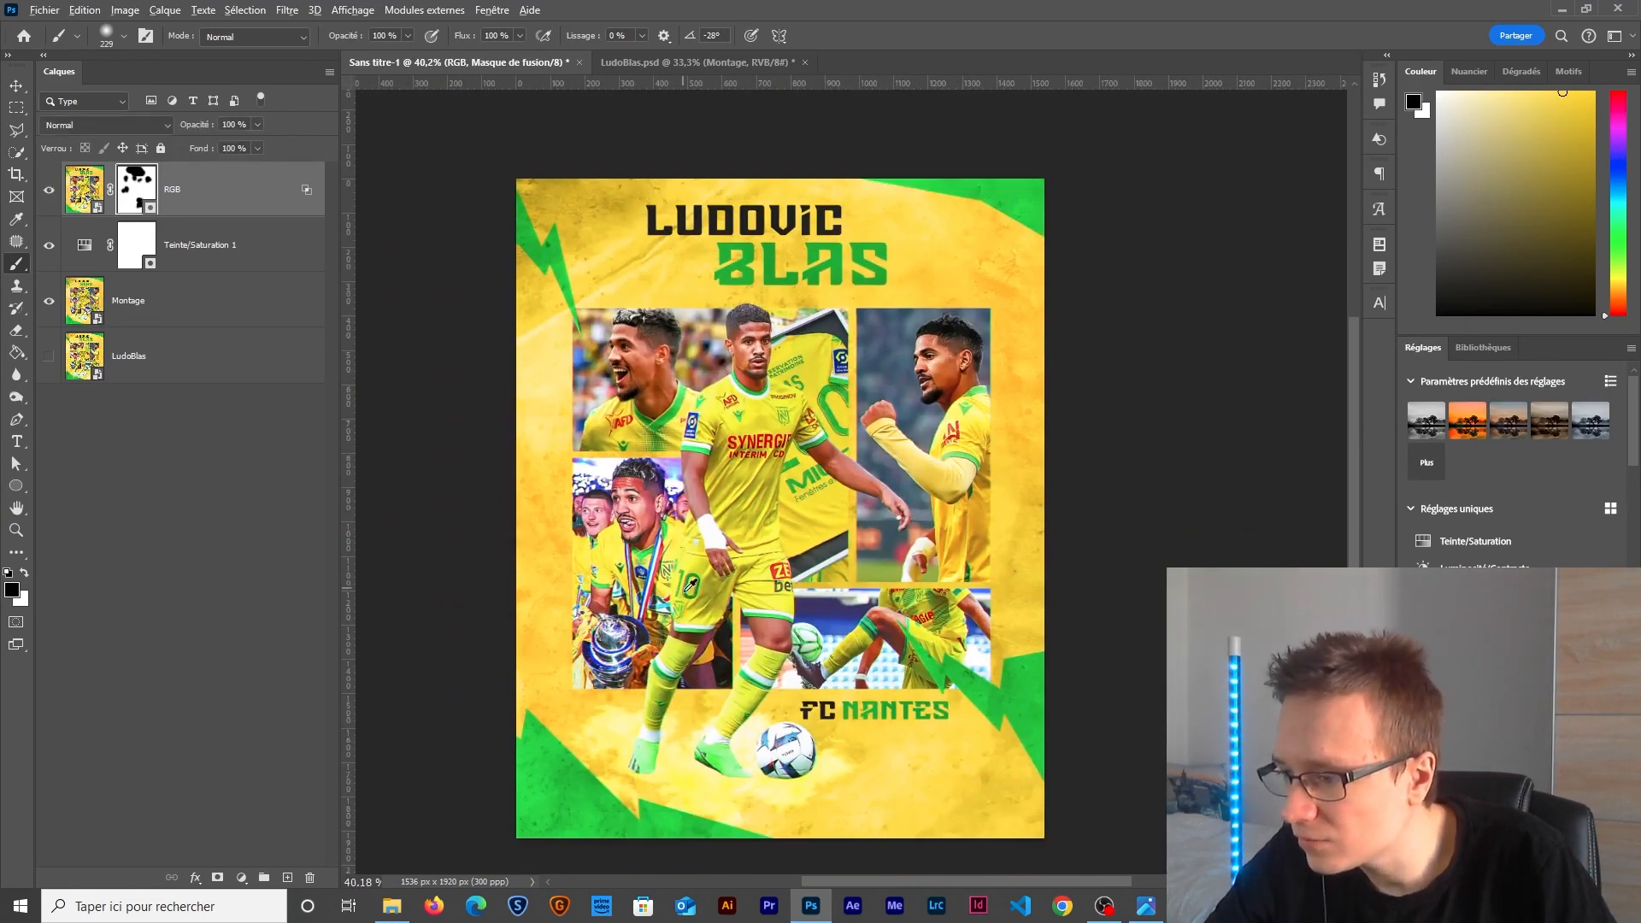
pyautogui.scroll(1, 763, 462)
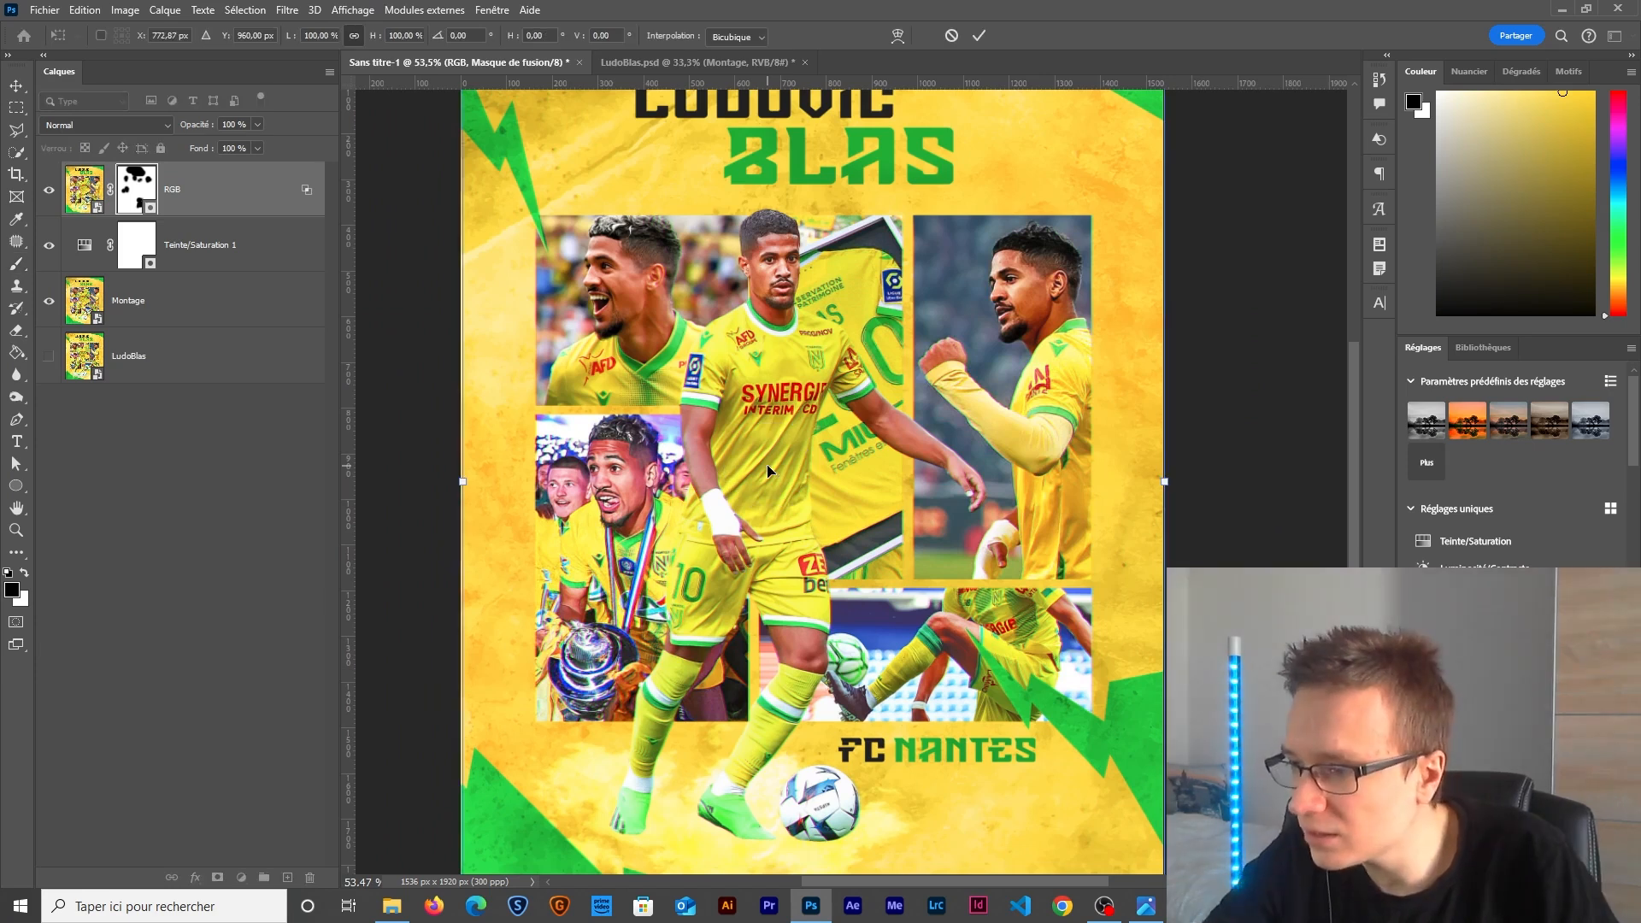
pyautogui.scroll(1, 773, 462)
pyautogui.scroll(3, 773, 462)
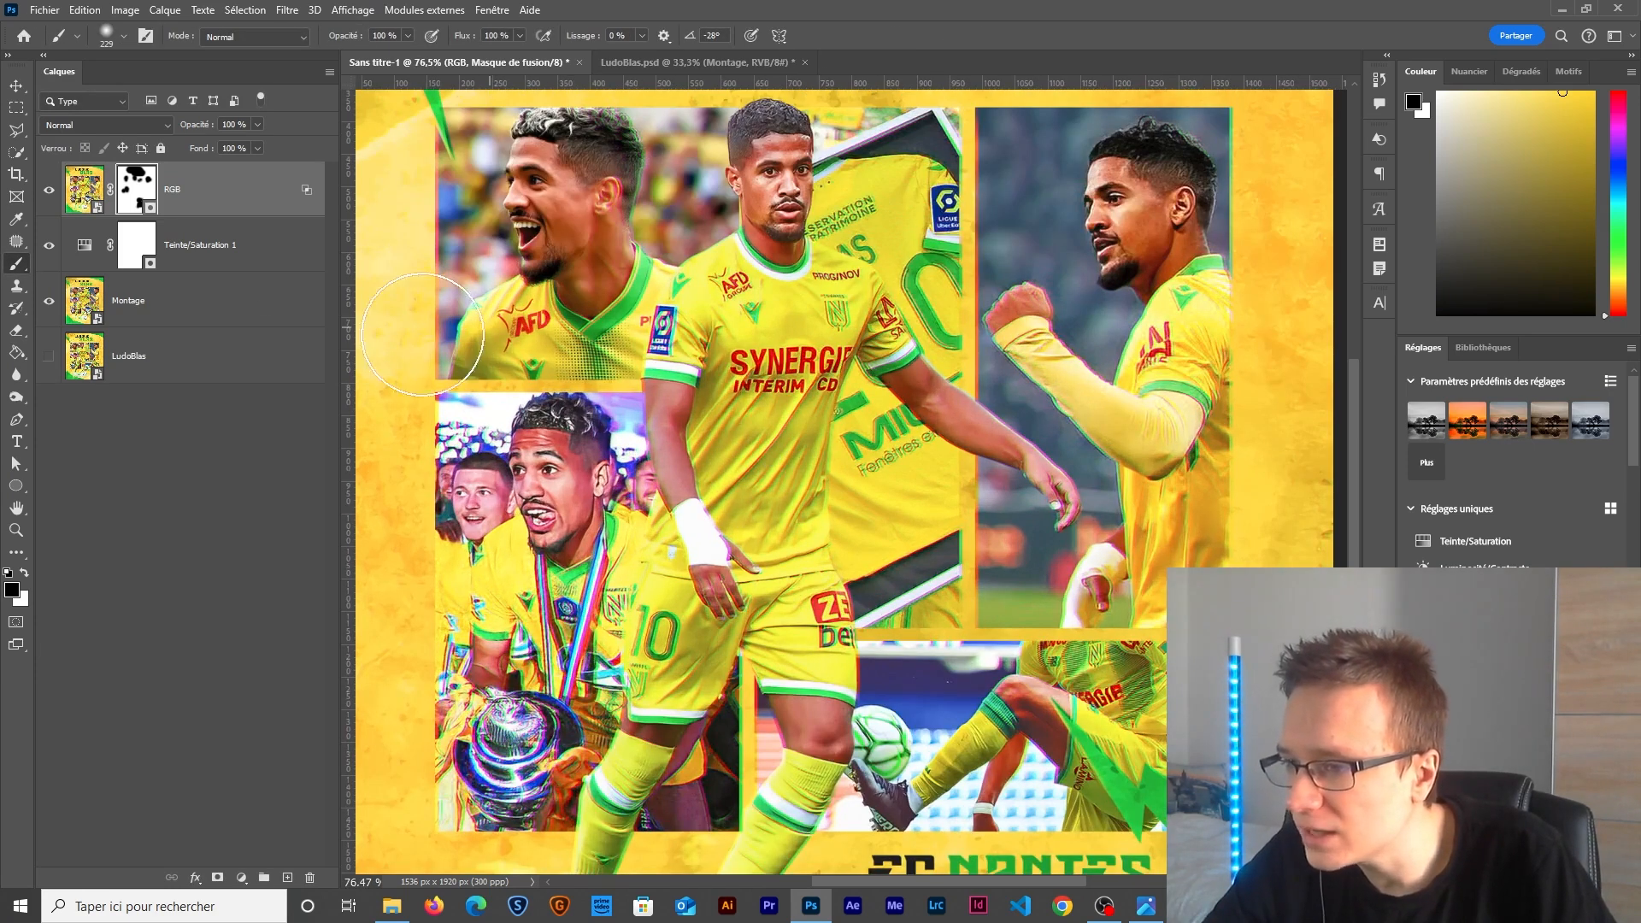
pyautogui.hotkey('ctrl', '0')
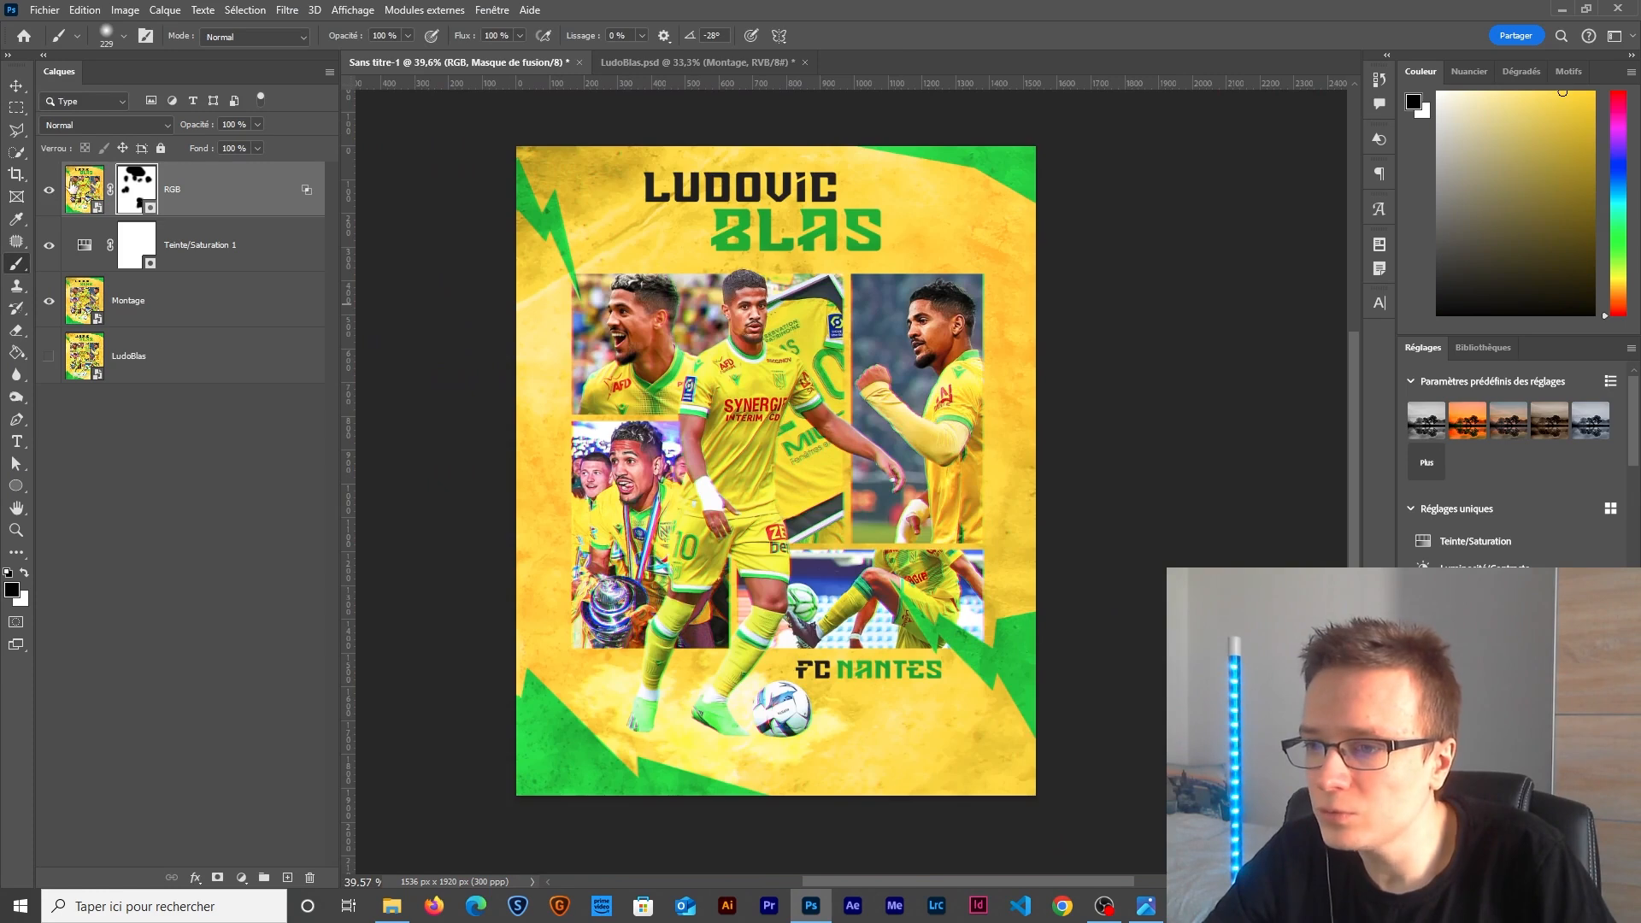
# Stamp all visible layers into a new layer on top, rename it RAW and convert it to a smart object.
pyautogui.hotkey('ctrl', 'alt', 'shift', 'e')
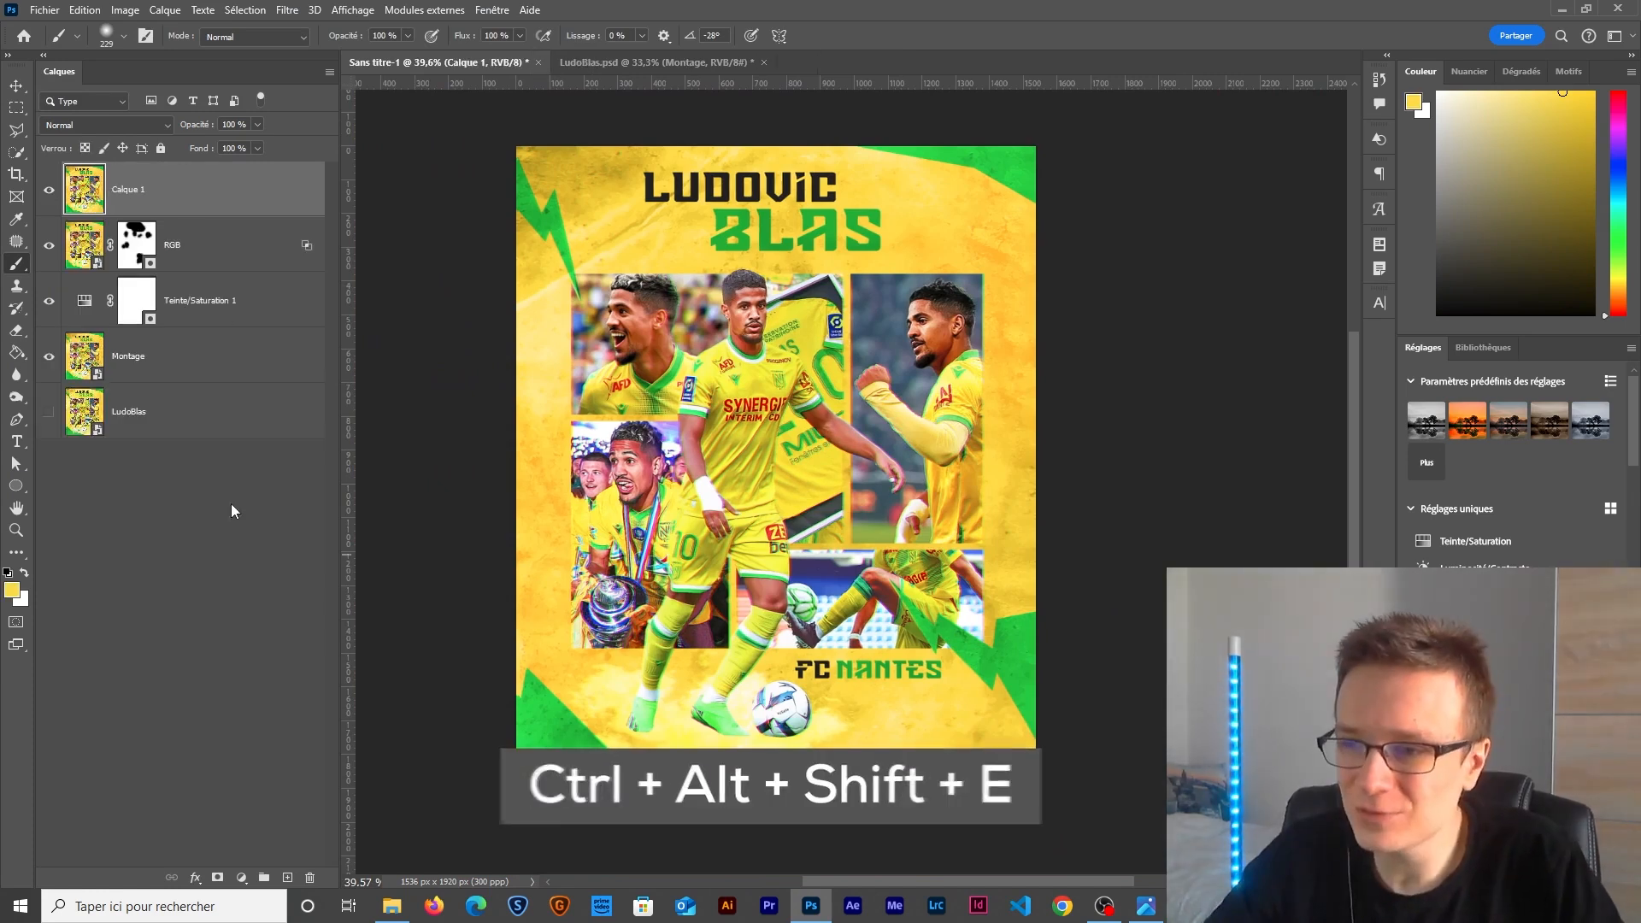
pyautogui.doubleClick(128, 189)
pyautogui.write('RAW')
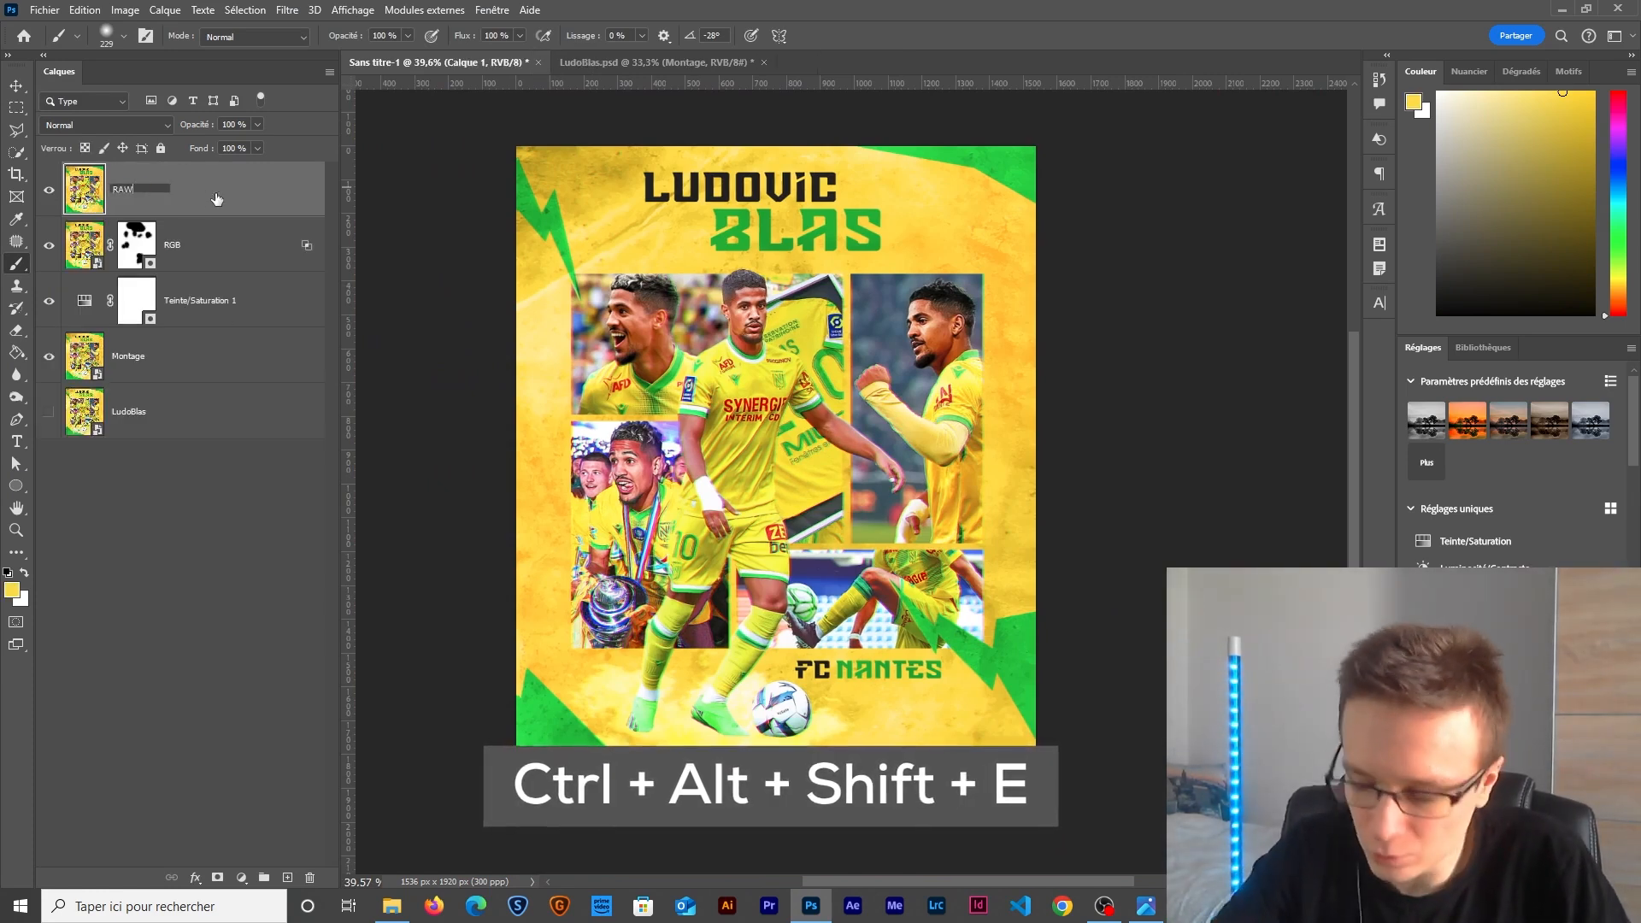
pyautogui.press('Return')
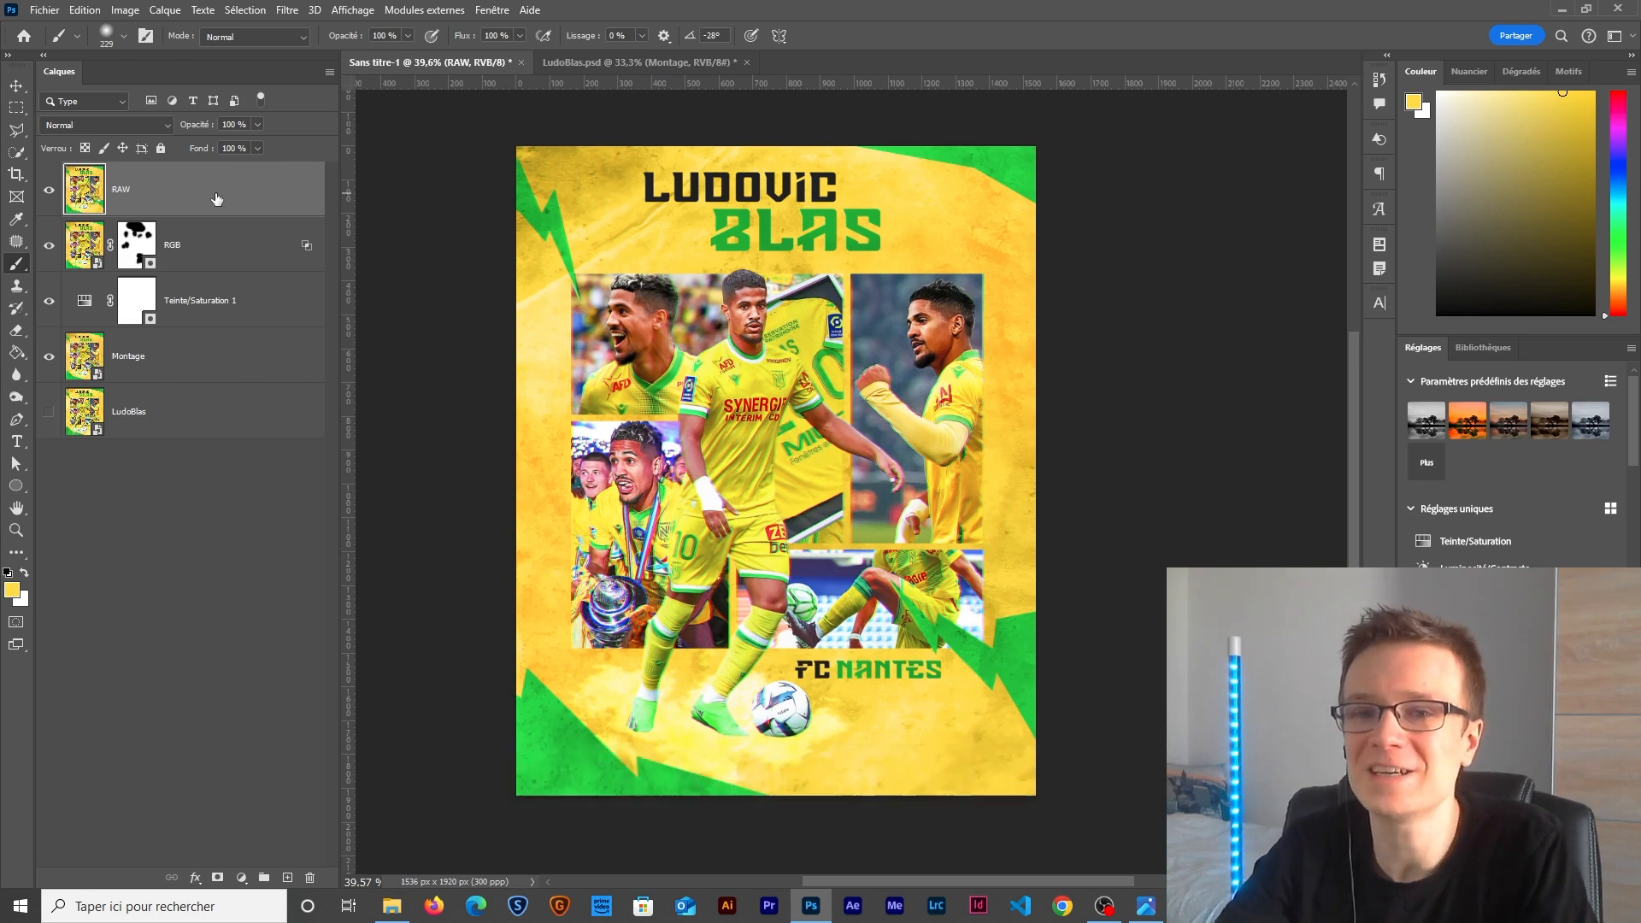
pyautogui.rightClick(216, 198)
pyautogui.click(273, 442)
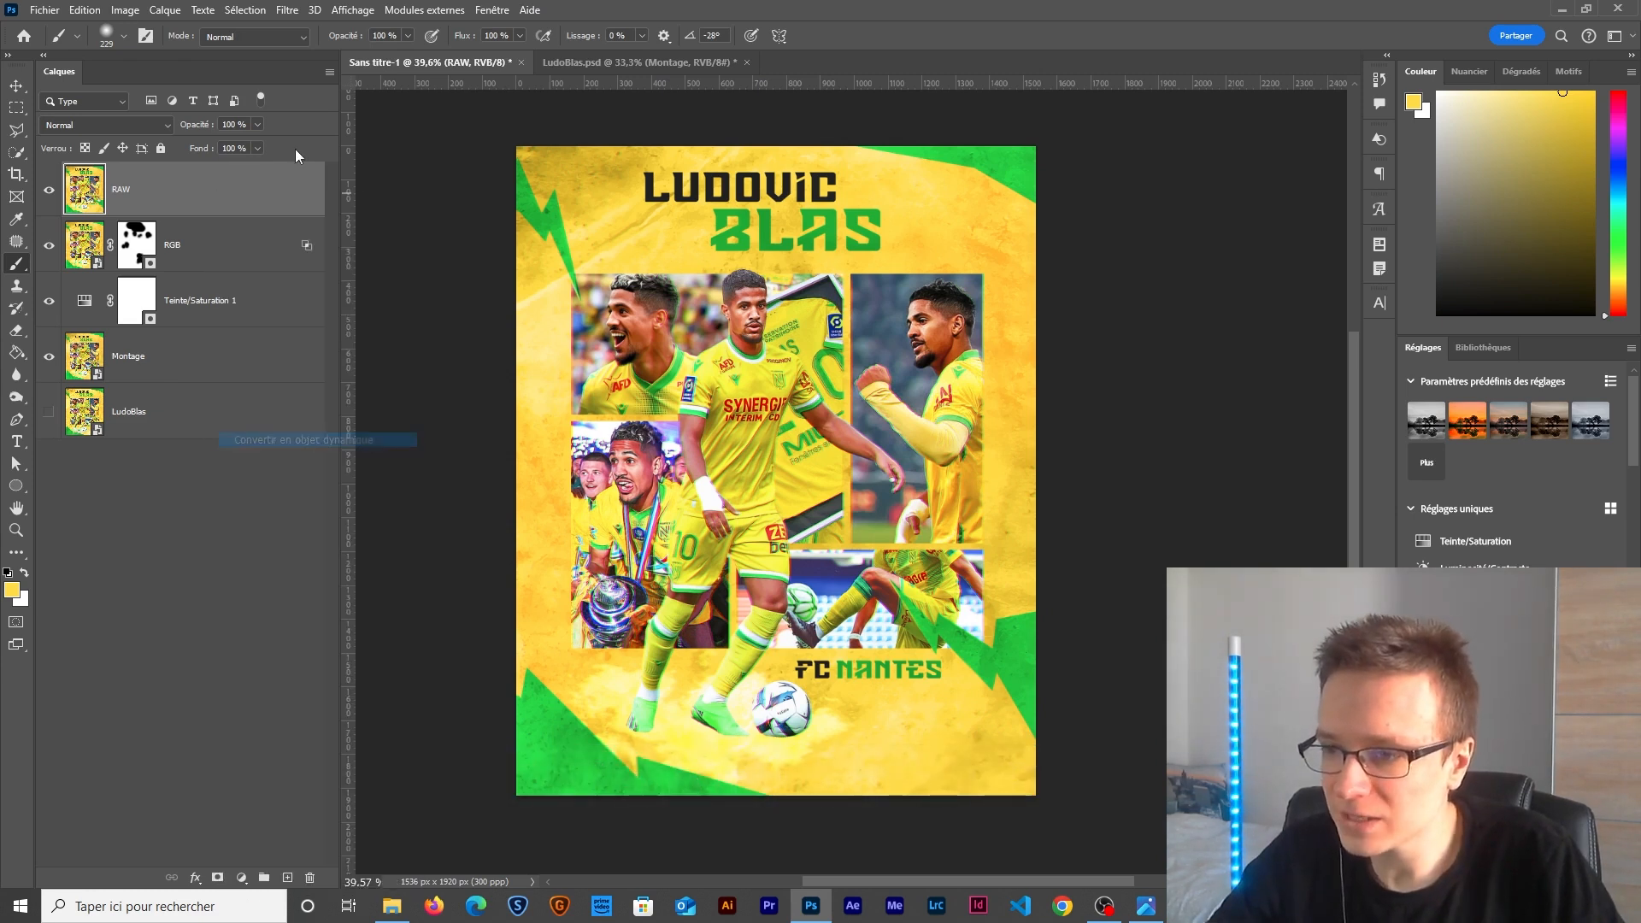
# Start the Camera Raw filter on the RAW layer and set Clarté and Textures to 40 each.
pyautogui.click(287, 9)
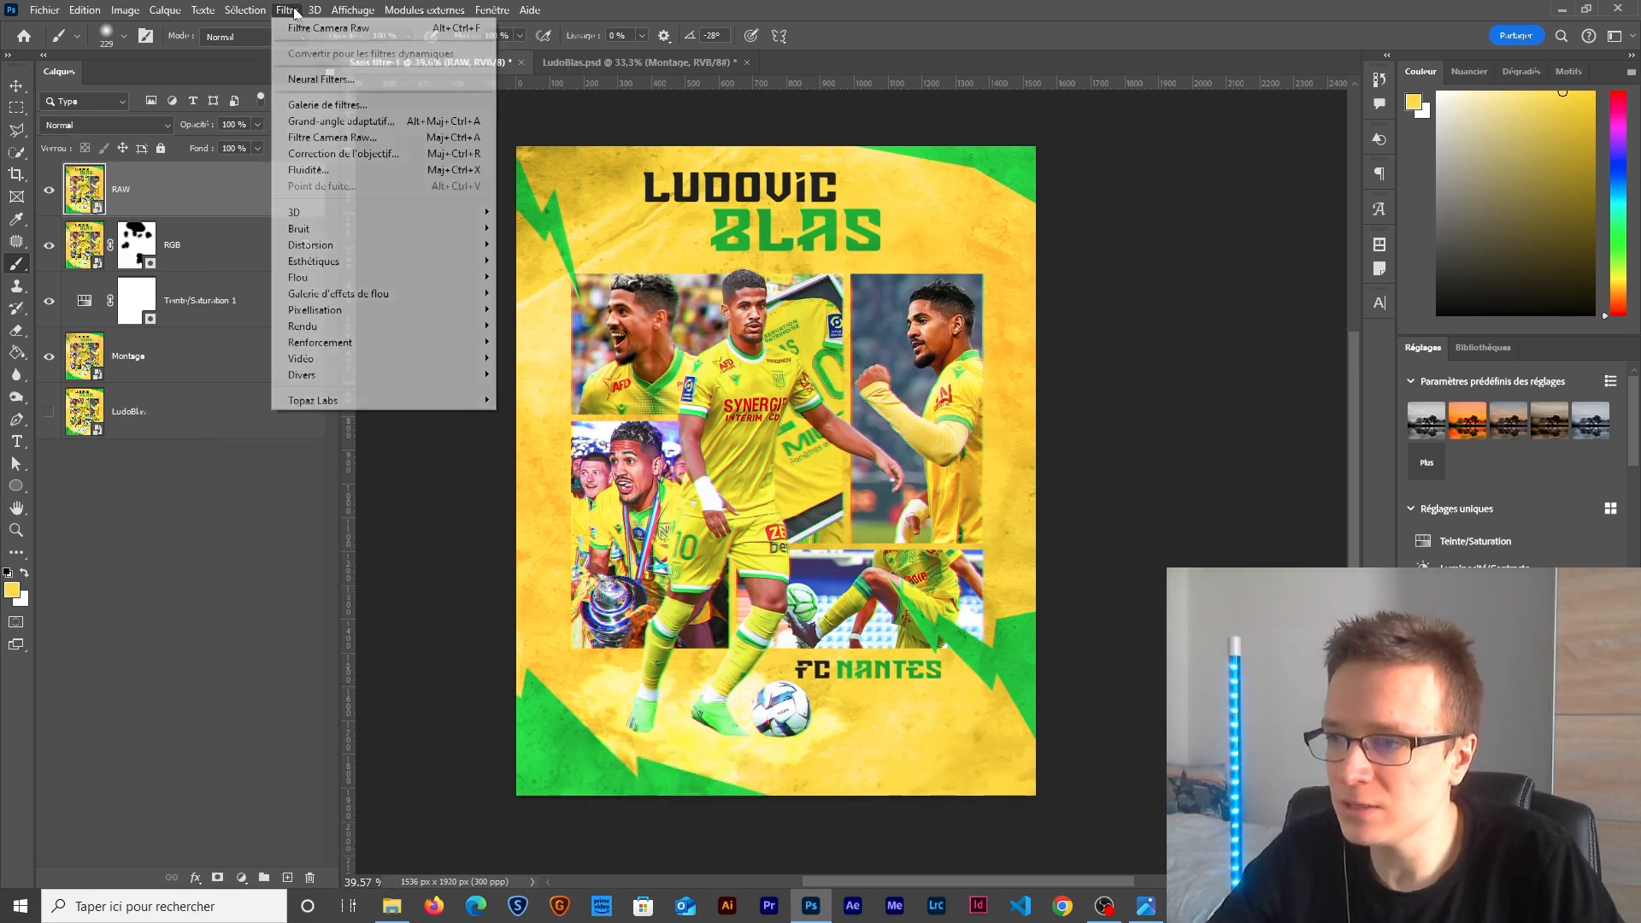
pyautogui.click(321, 138)
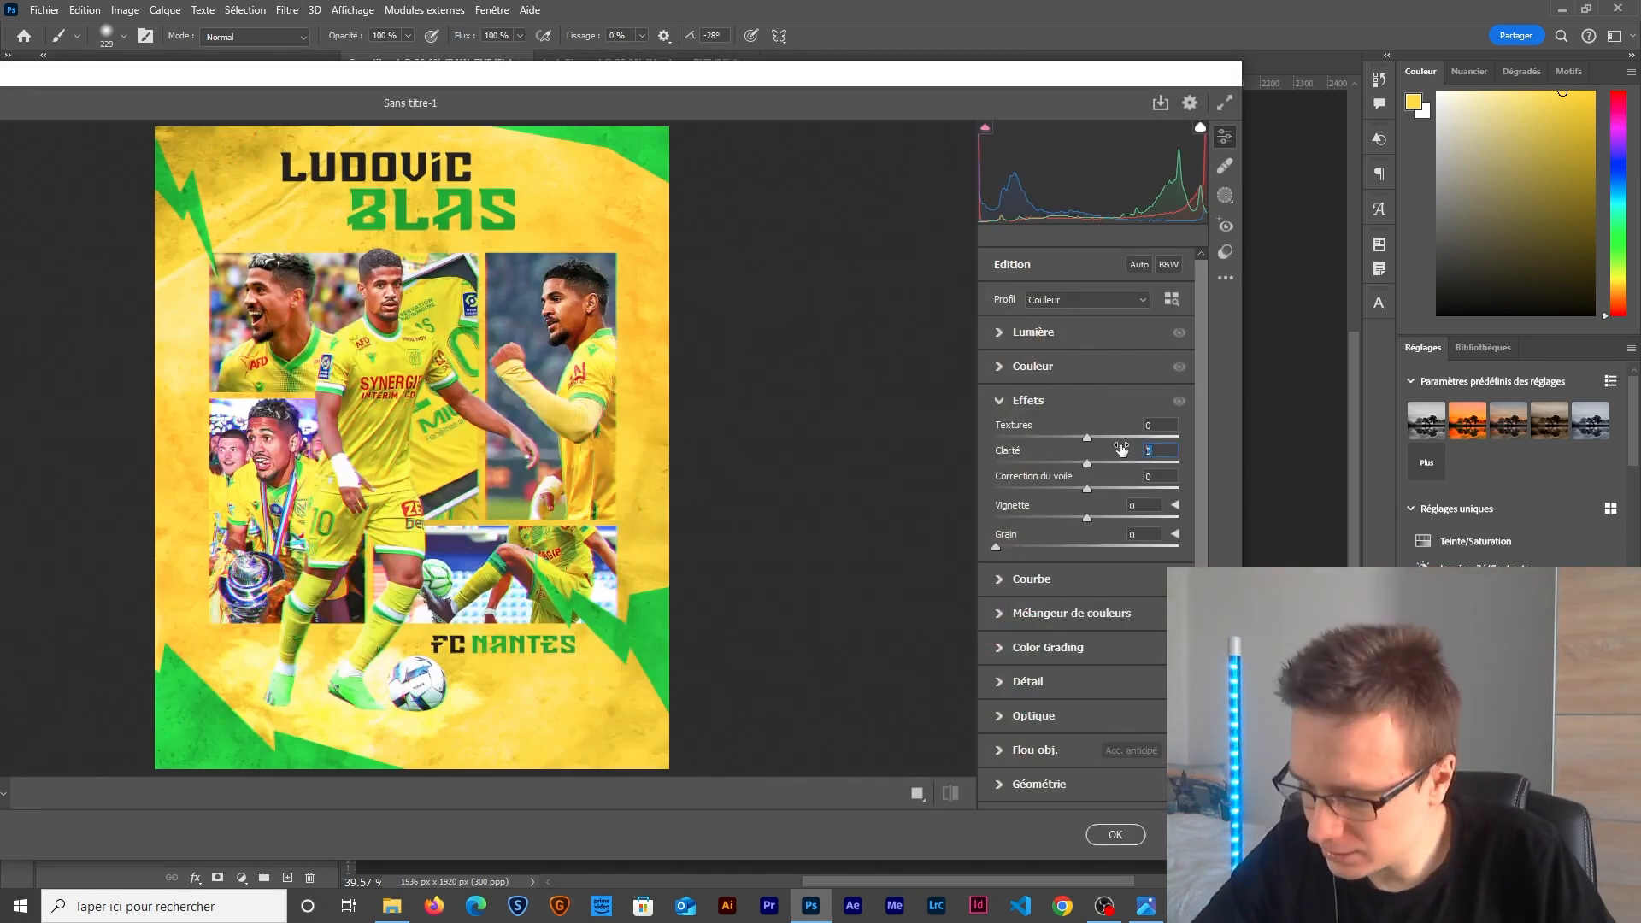
pyautogui.write('40')
pyautogui.click(1158, 425)
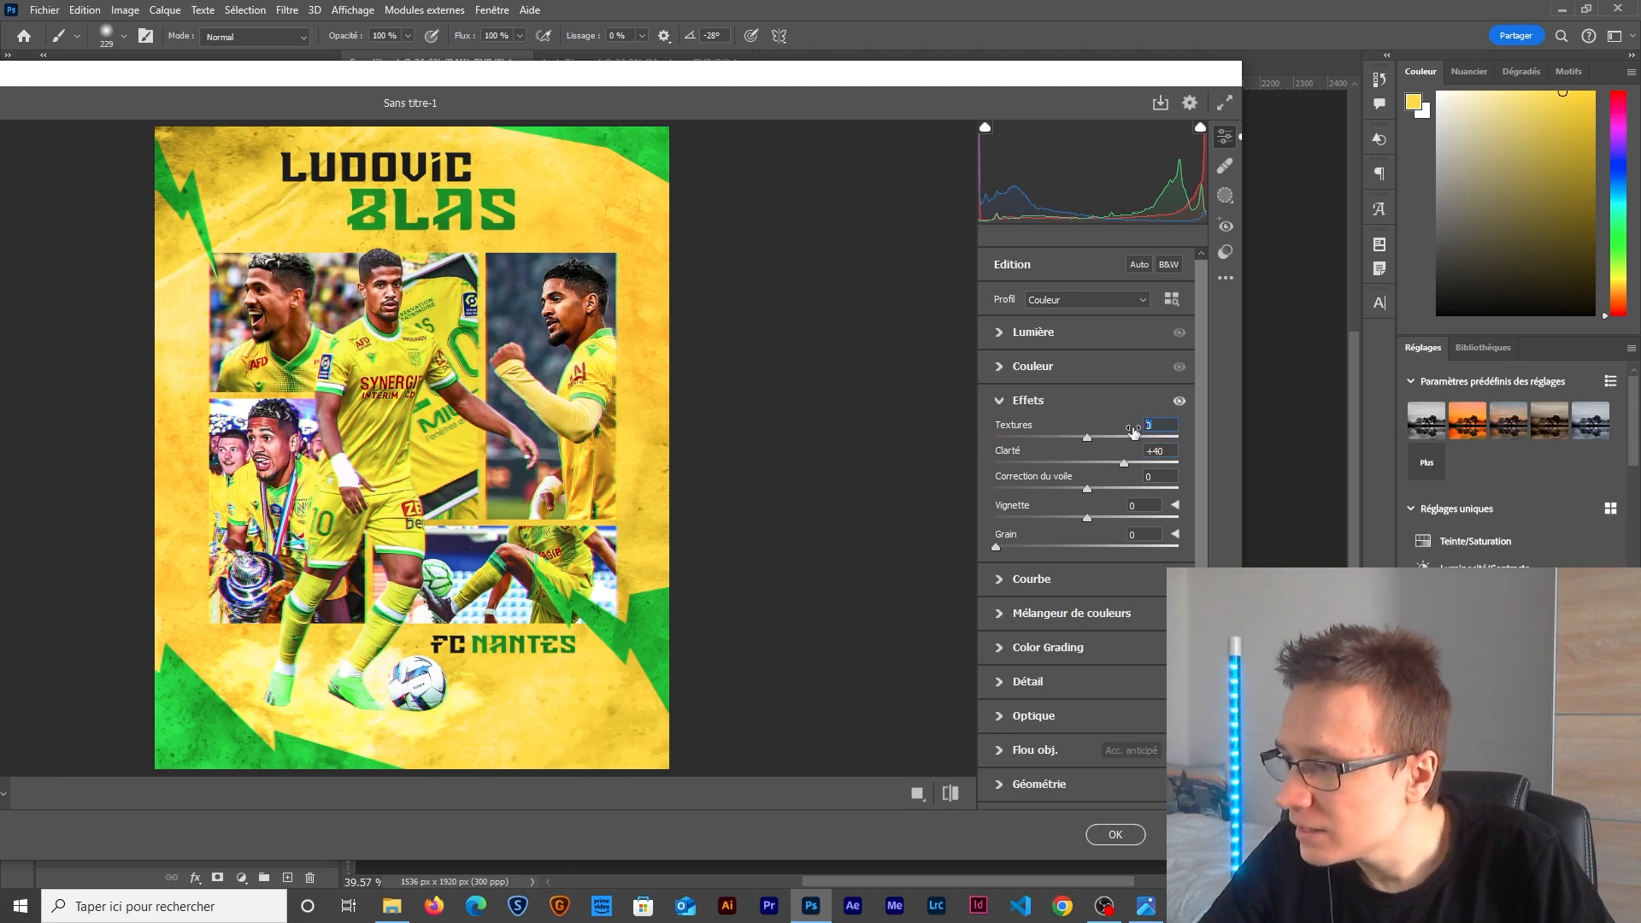
pyautogui.write('40')
# Set the Camera Raw noise reduction (Réduction du bruit) to 15 and the colour noise reduction to 100.
pyautogui.click(1028, 681)
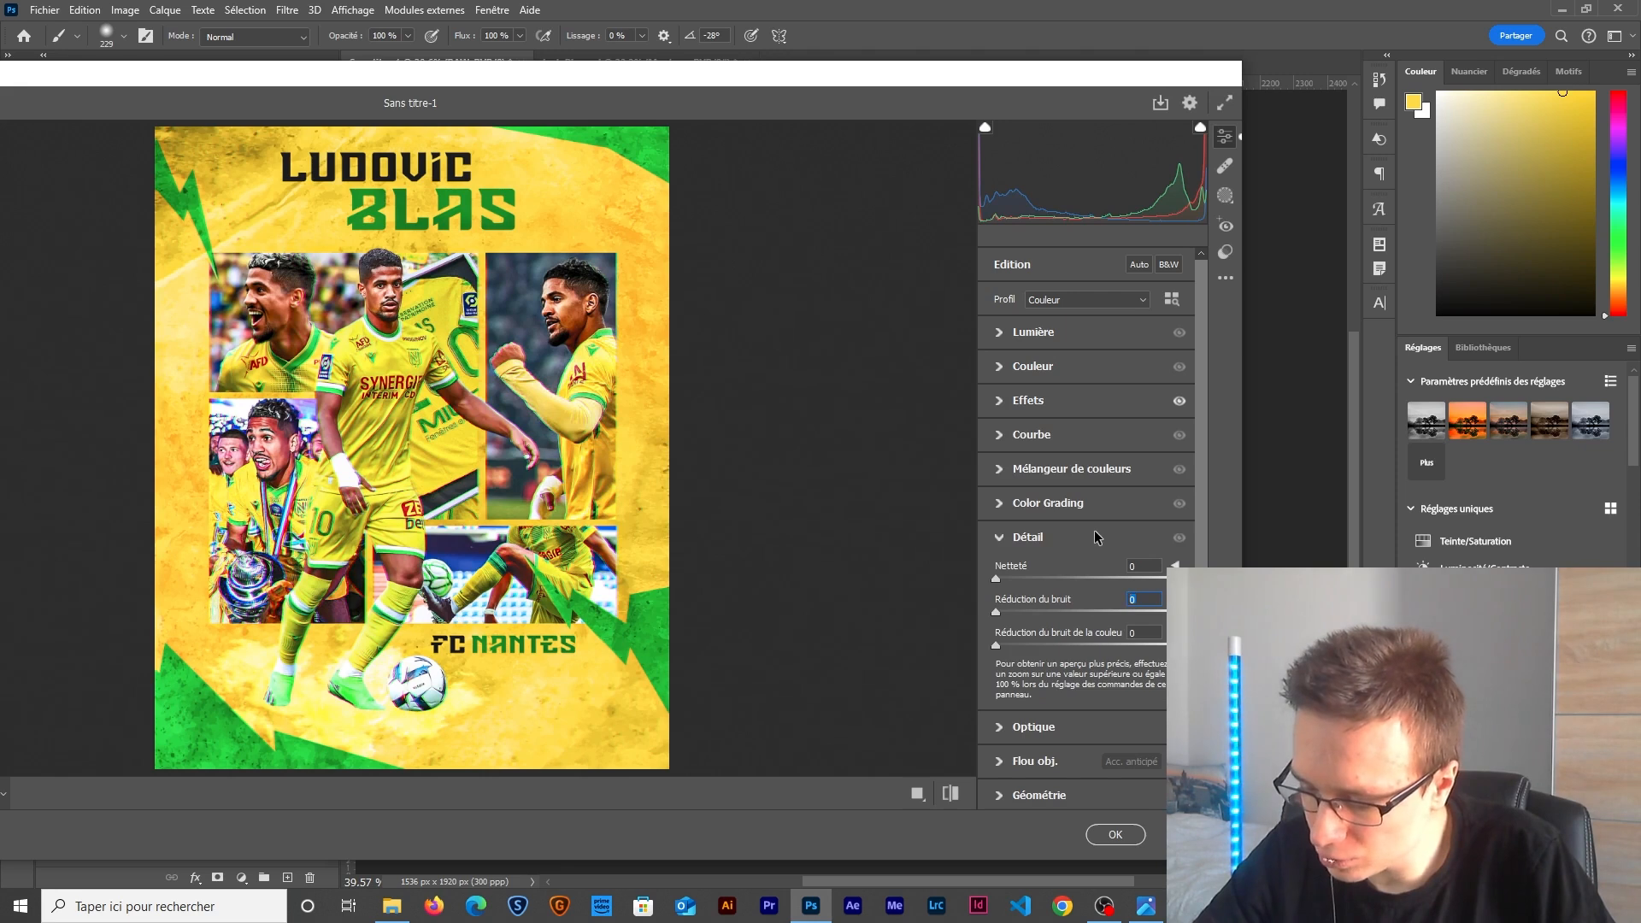
pyautogui.write('2')
pyautogui.press('BackSpace')
pyautogui.write('15')
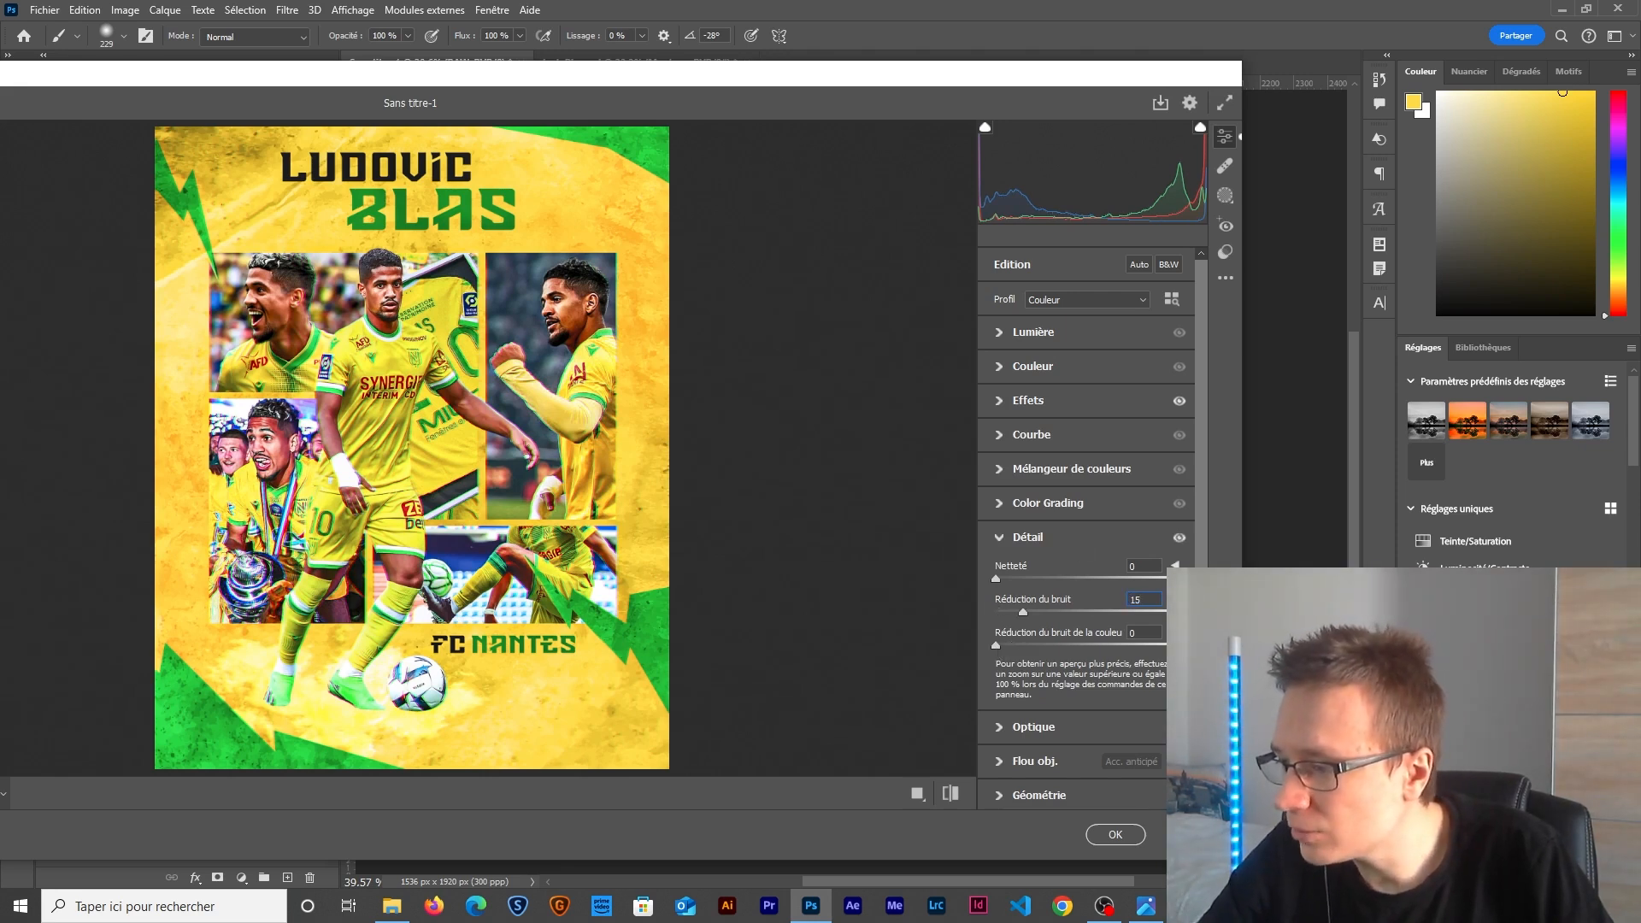
pyautogui.moveTo(995, 645); pyautogui.dragTo(1189, 645)
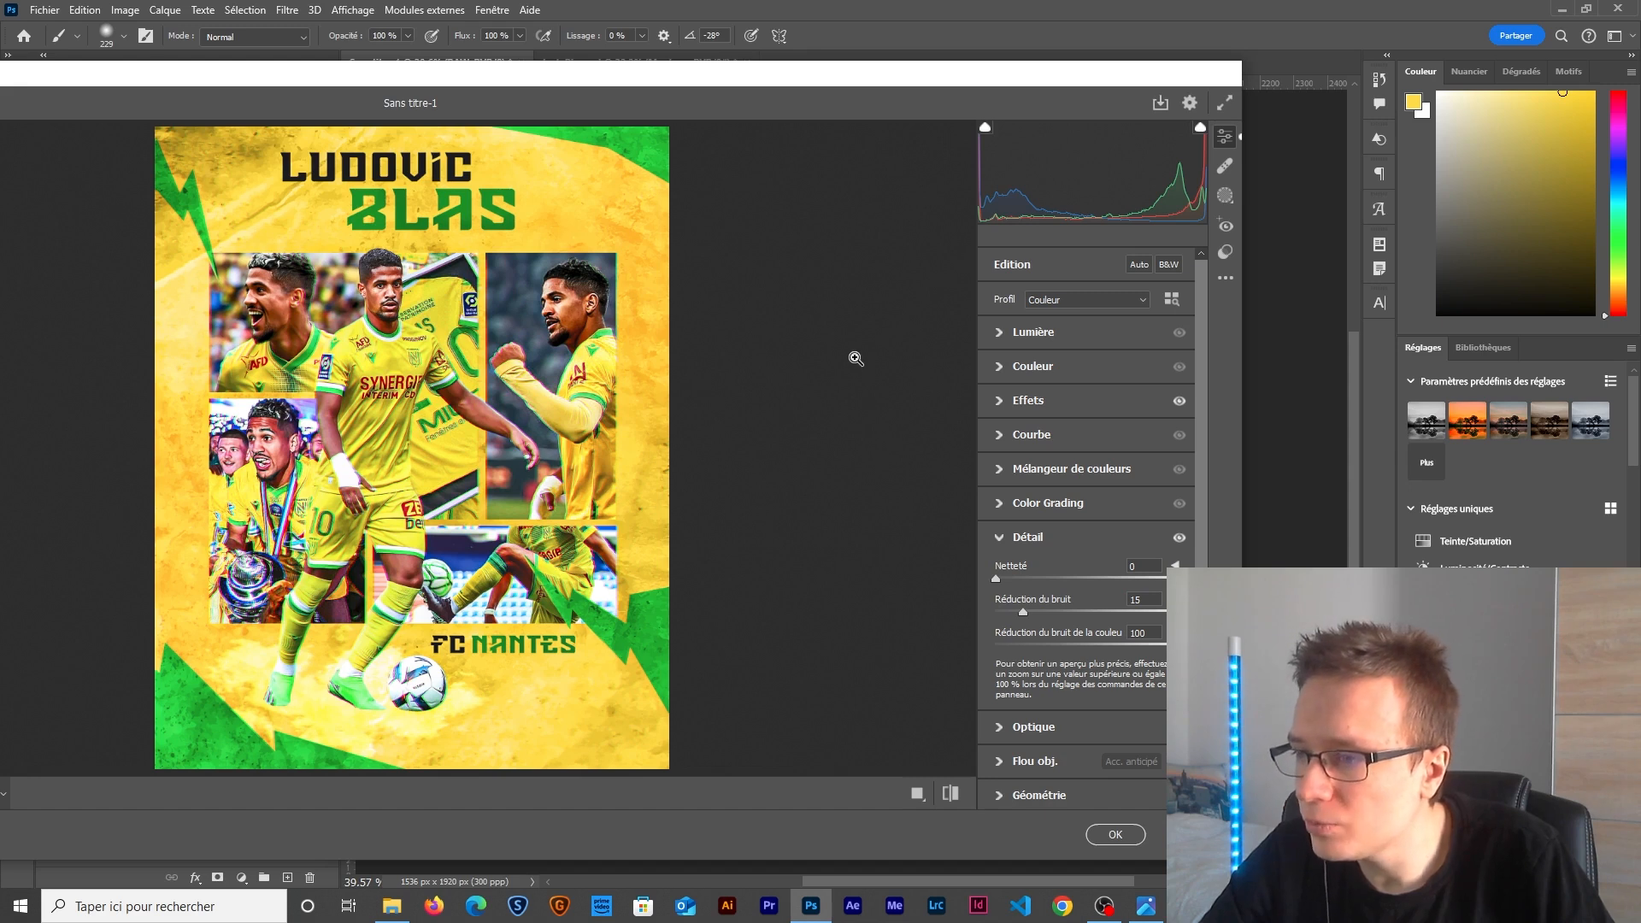
# Set the shadows (Tons foncés) to 20 in the light settings and apply the Camera Raw filter.
pyautogui.click(1033, 331)
pyautogui.click(377, 307)
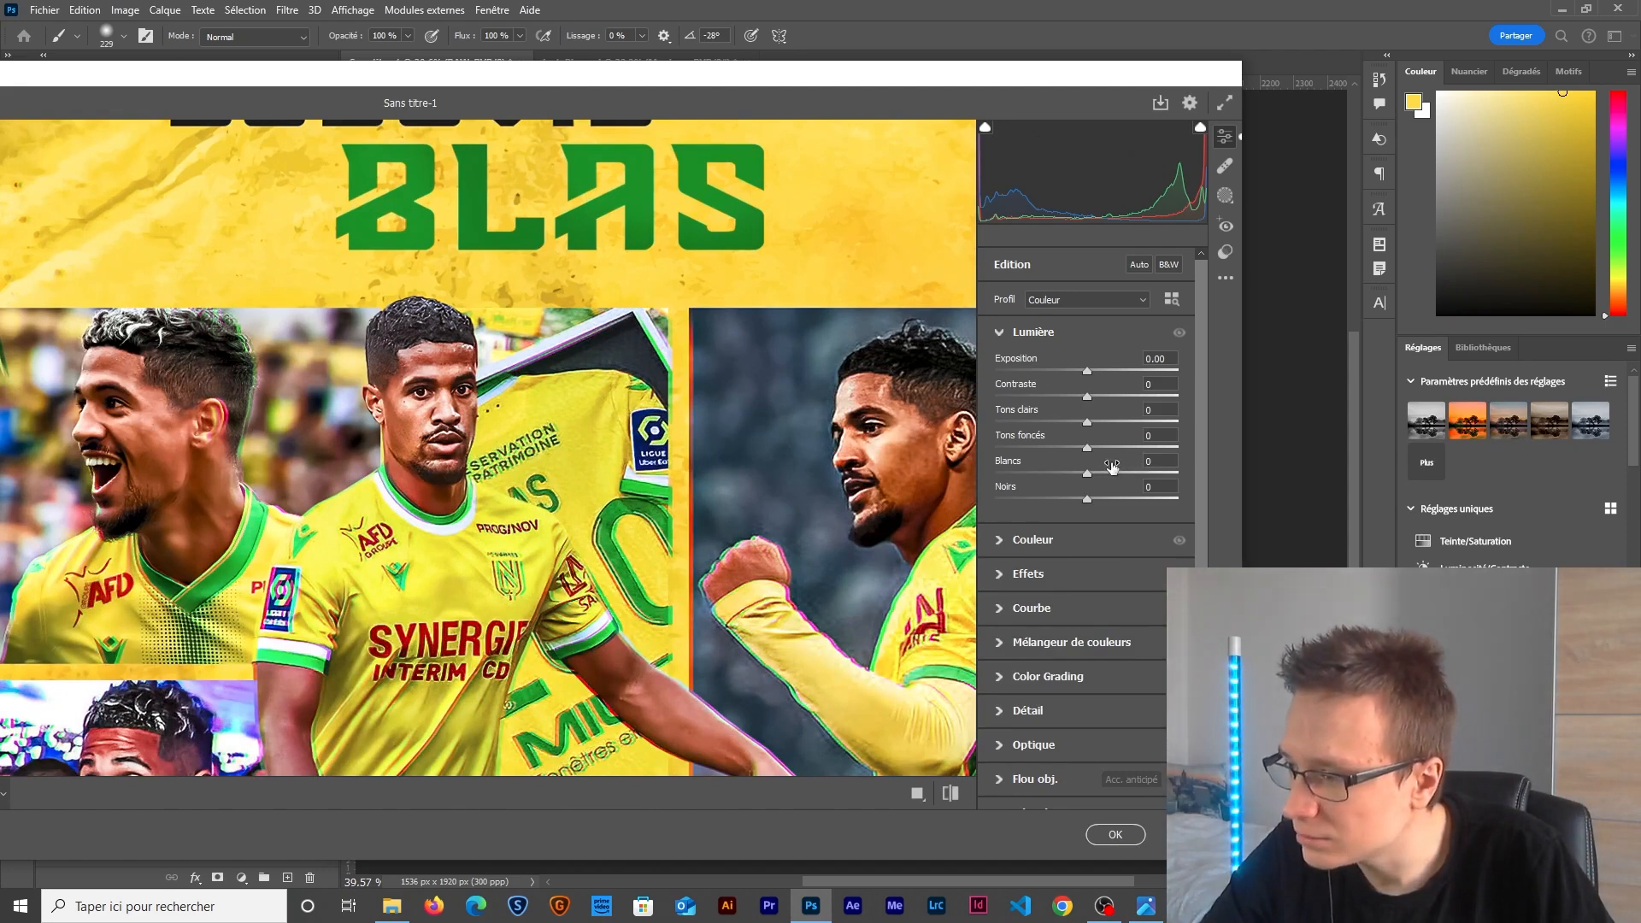
pyautogui.write('20')
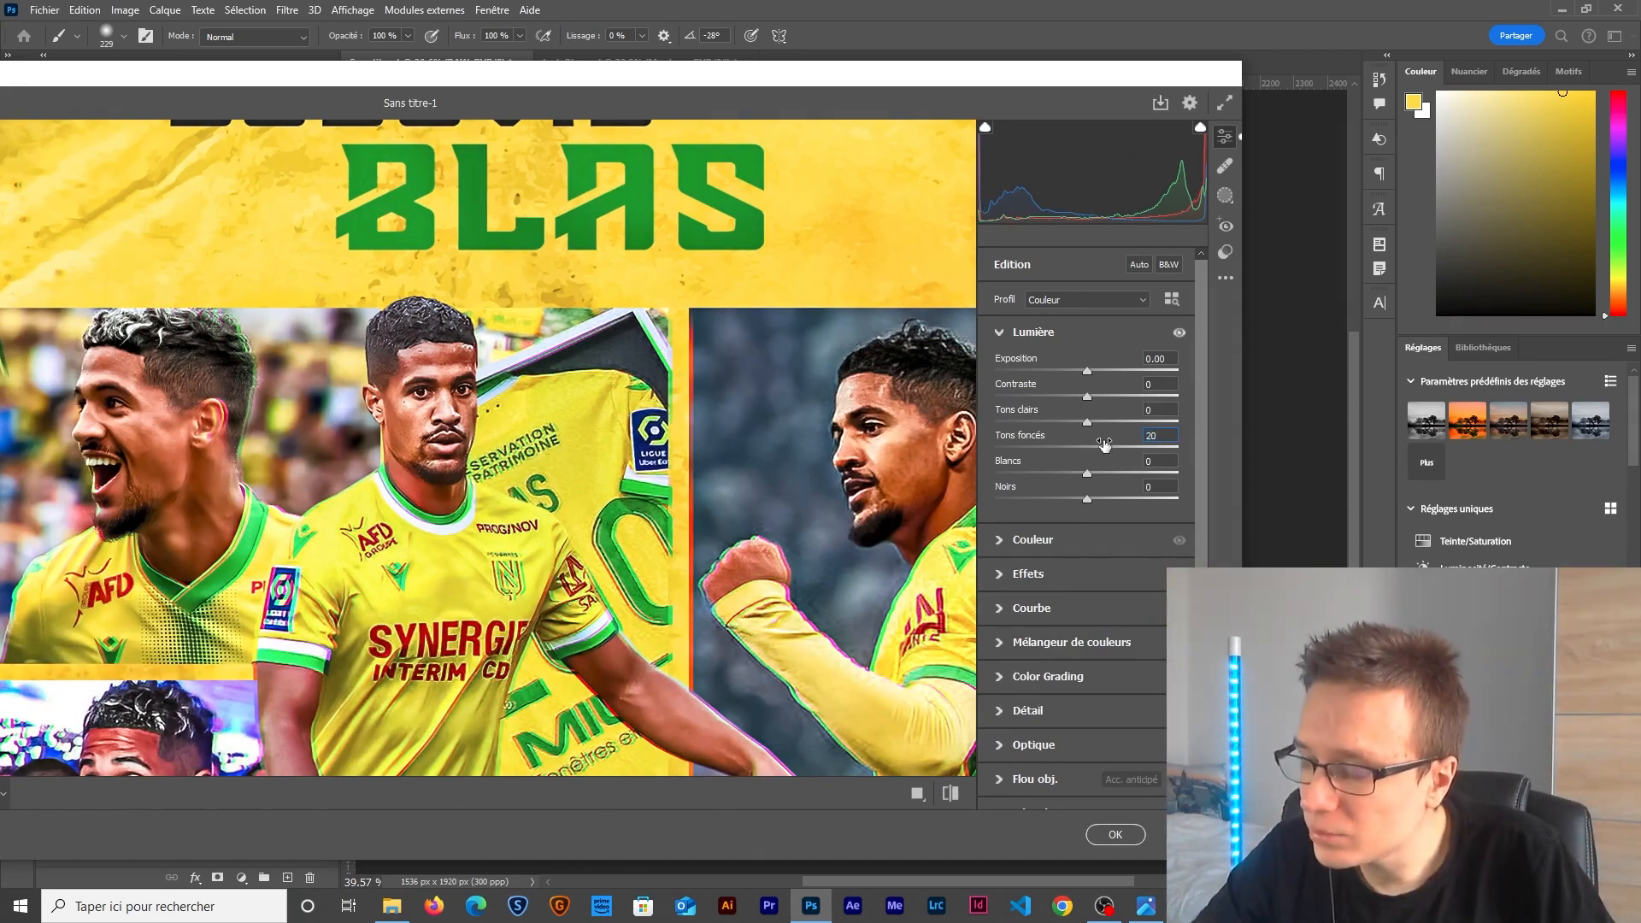
pyautogui.moveTo(1084, 442); pyautogui.dragTo(1049, 442)
pyautogui.click(1114, 833)
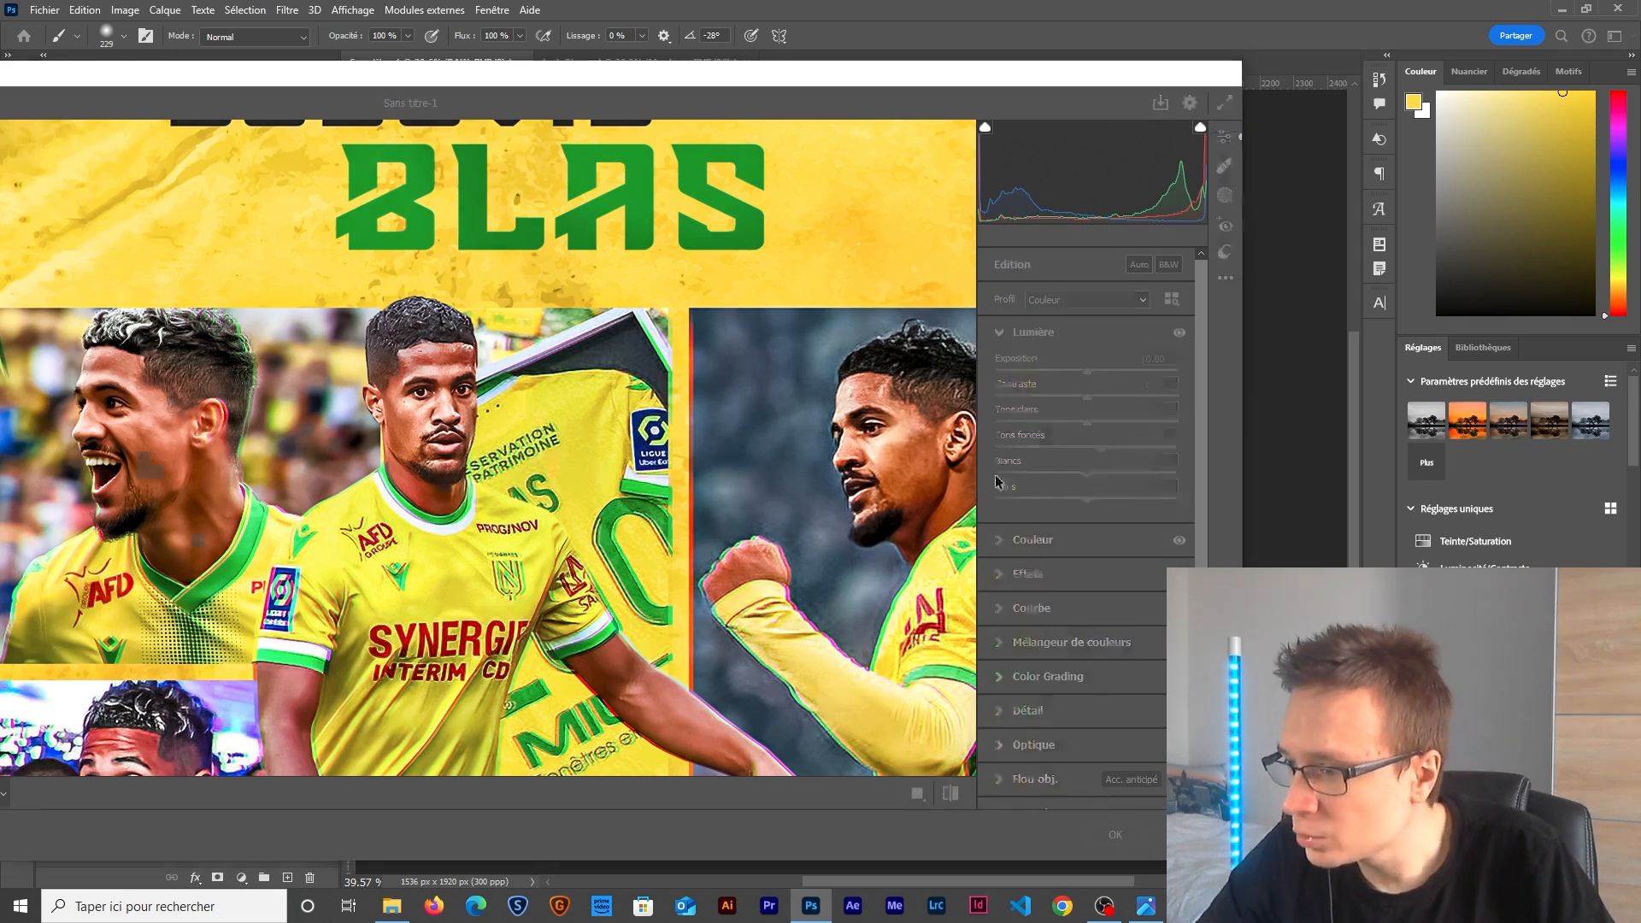
# Add a colour lookup (Correspondance de couleur) adjustment layer above the RAW layer with the 3Strip.look 3D LUT.
pyautogui.scroll(-3, 790, 342)
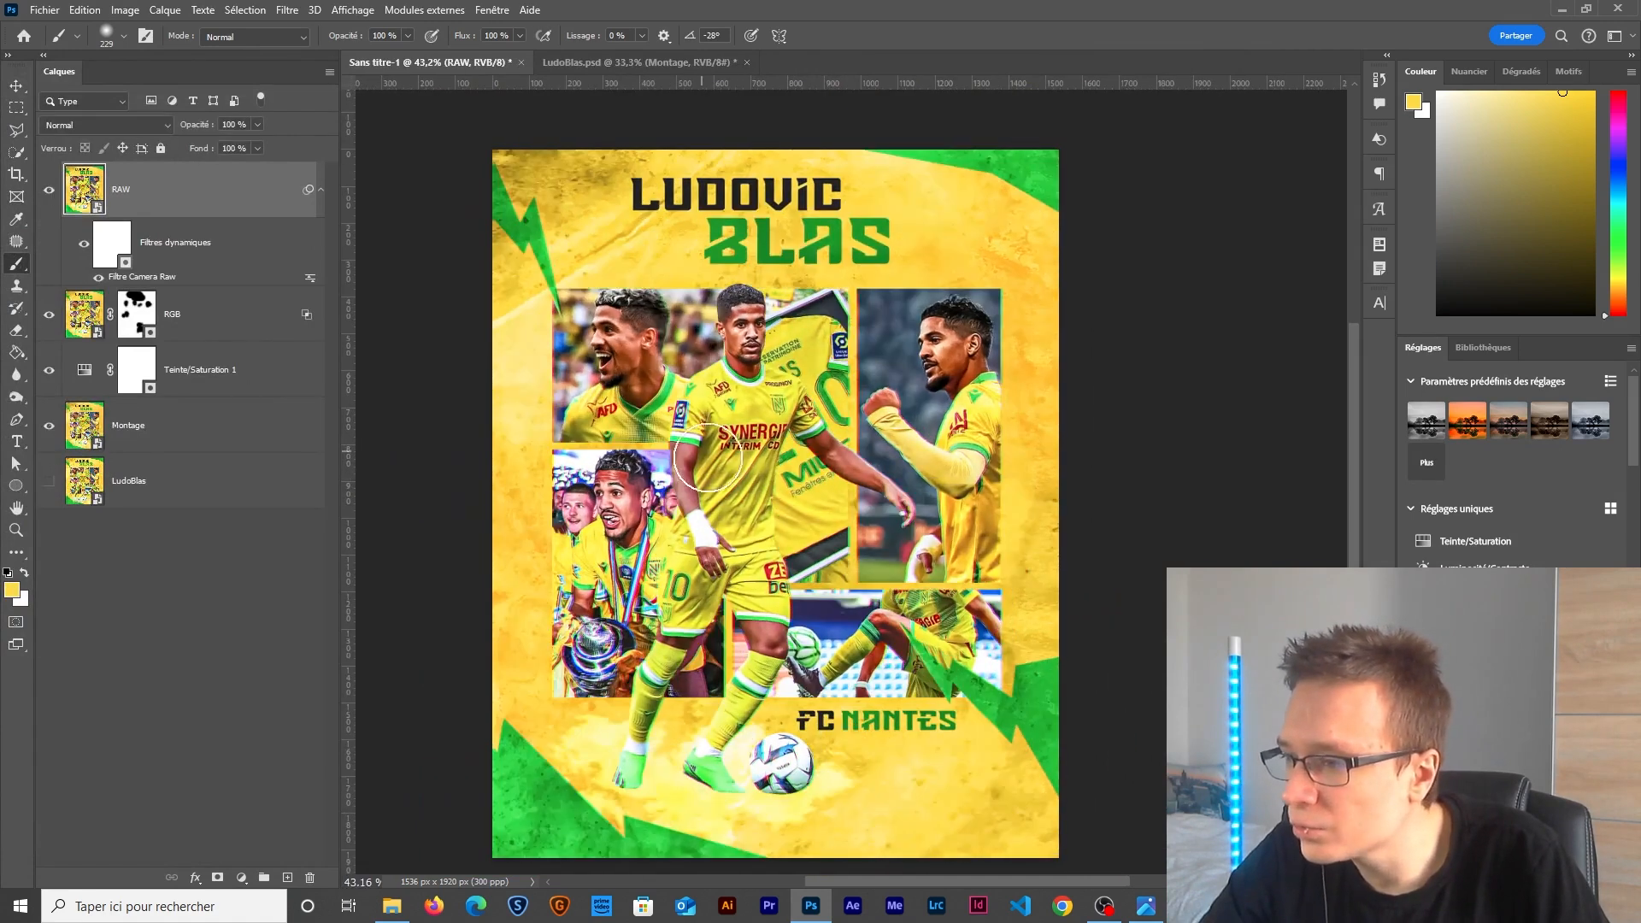
pyautogui.click(171, 547)
pyautogui.click(241, 878)
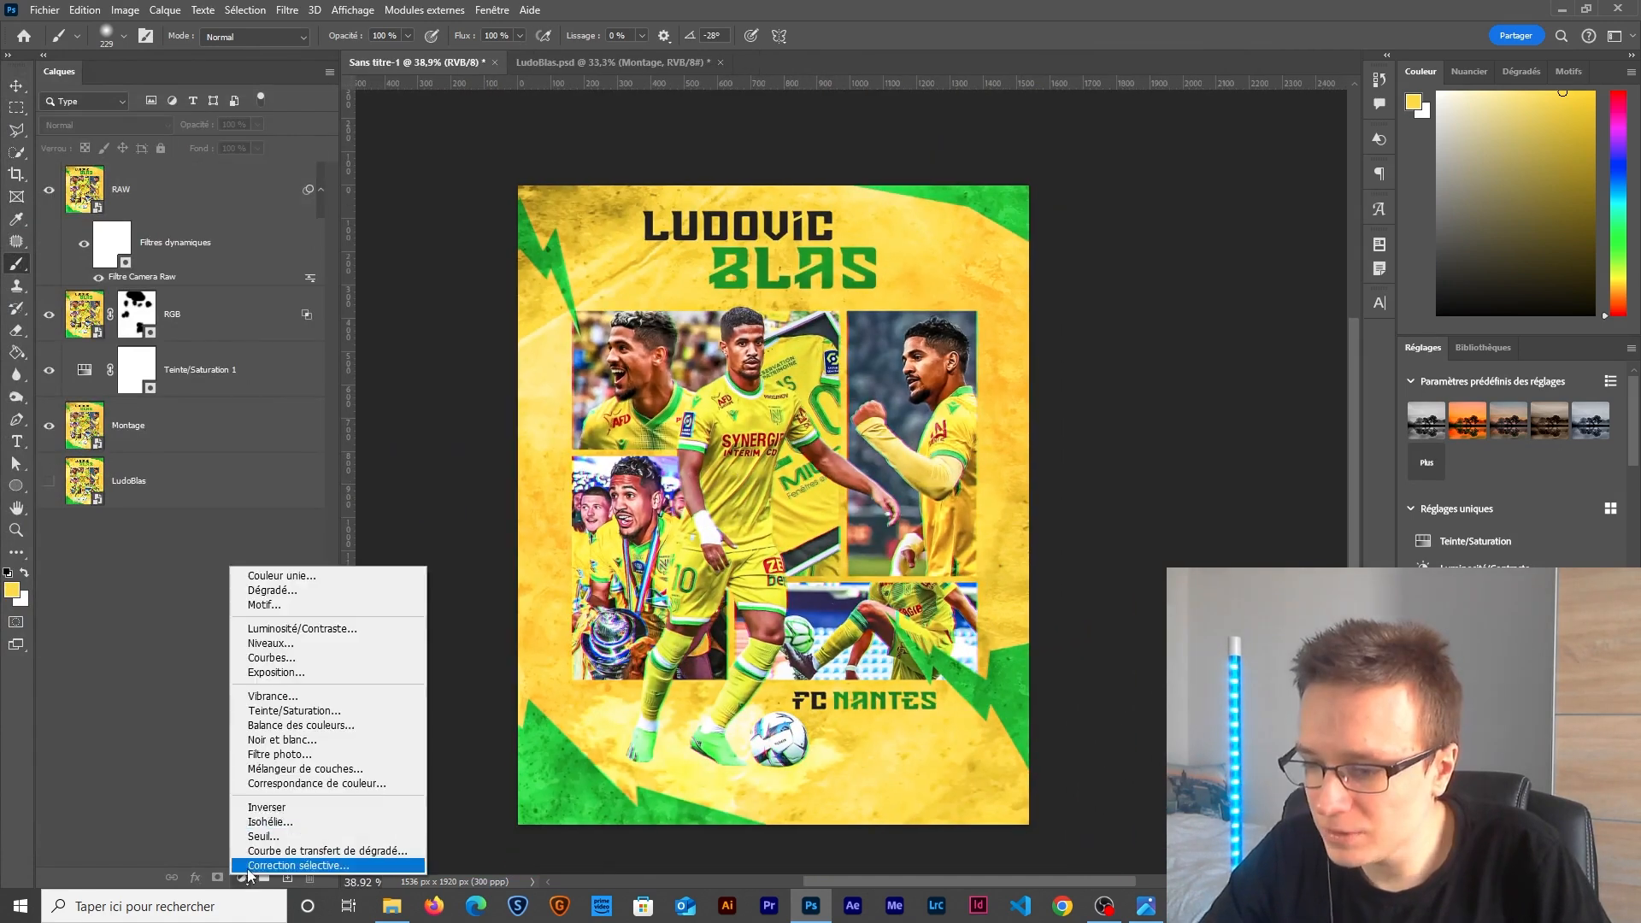
pyautogui.click(281, 784)
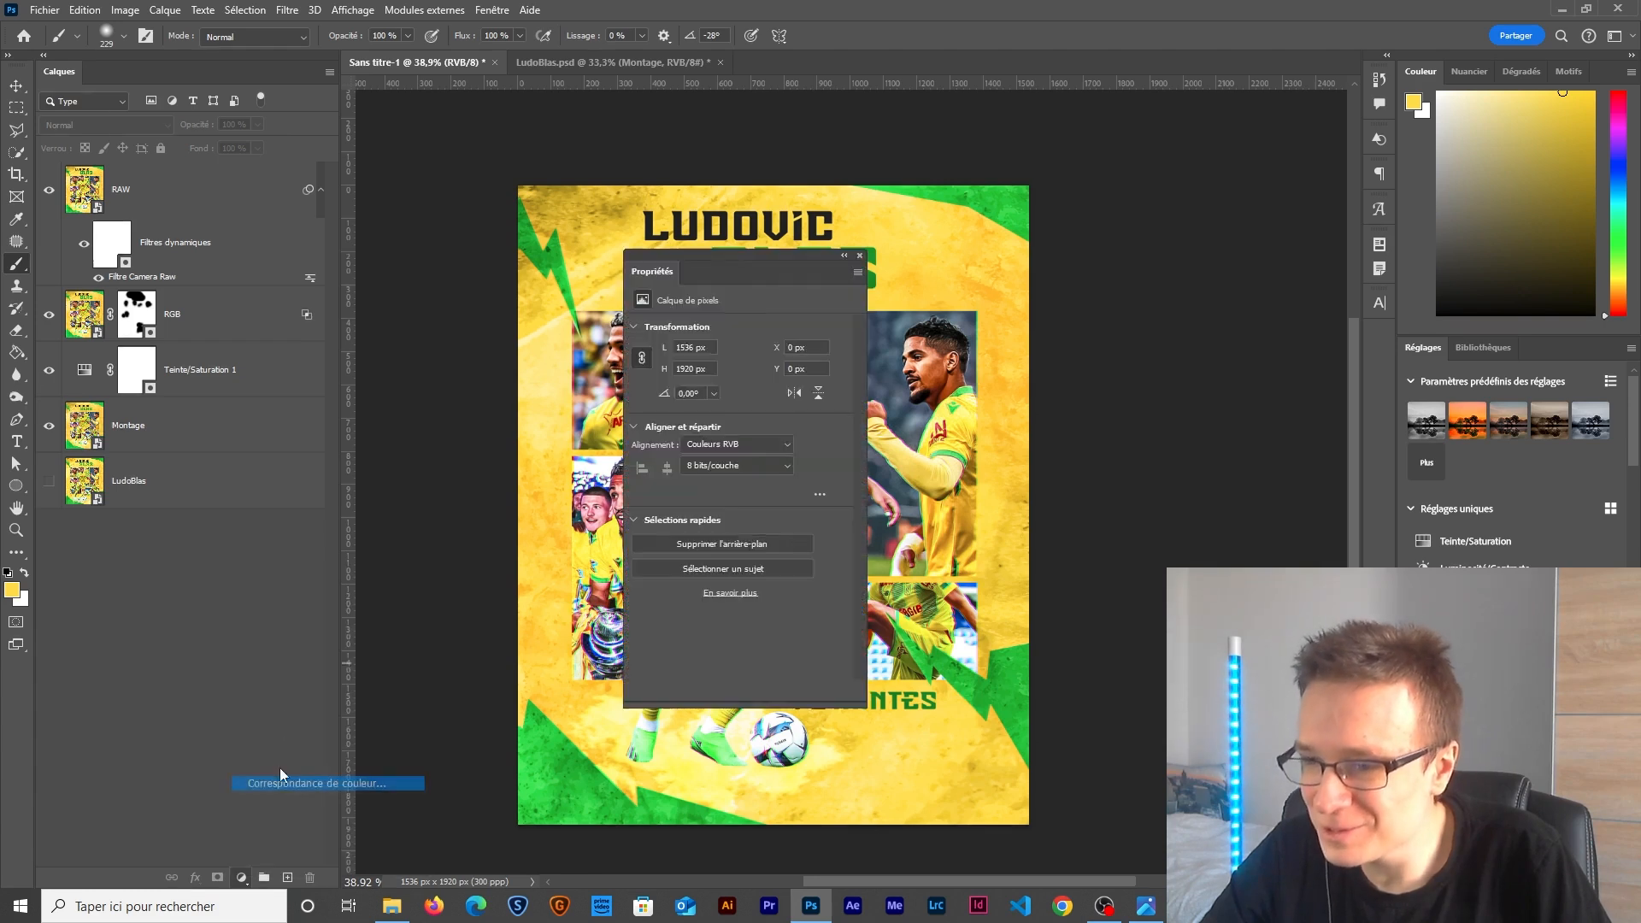
pyautogui.click(783, 330)
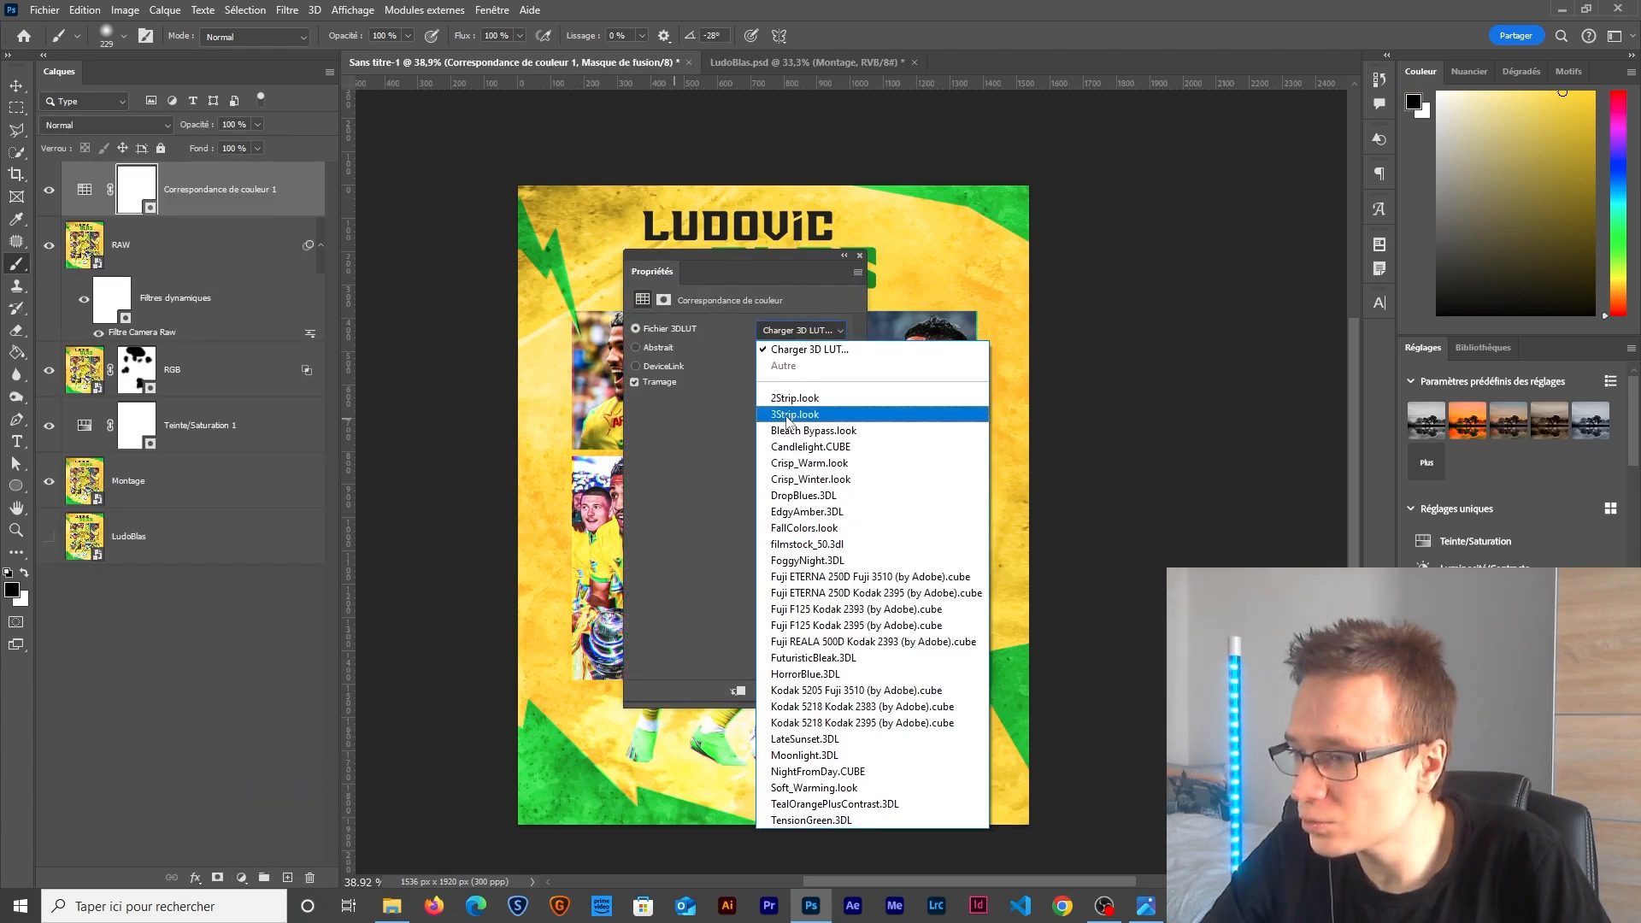
pyautogui.click(812, 401)
pyautogui.moveTo(754, 261); pyautogui.dragTo(398, 198)
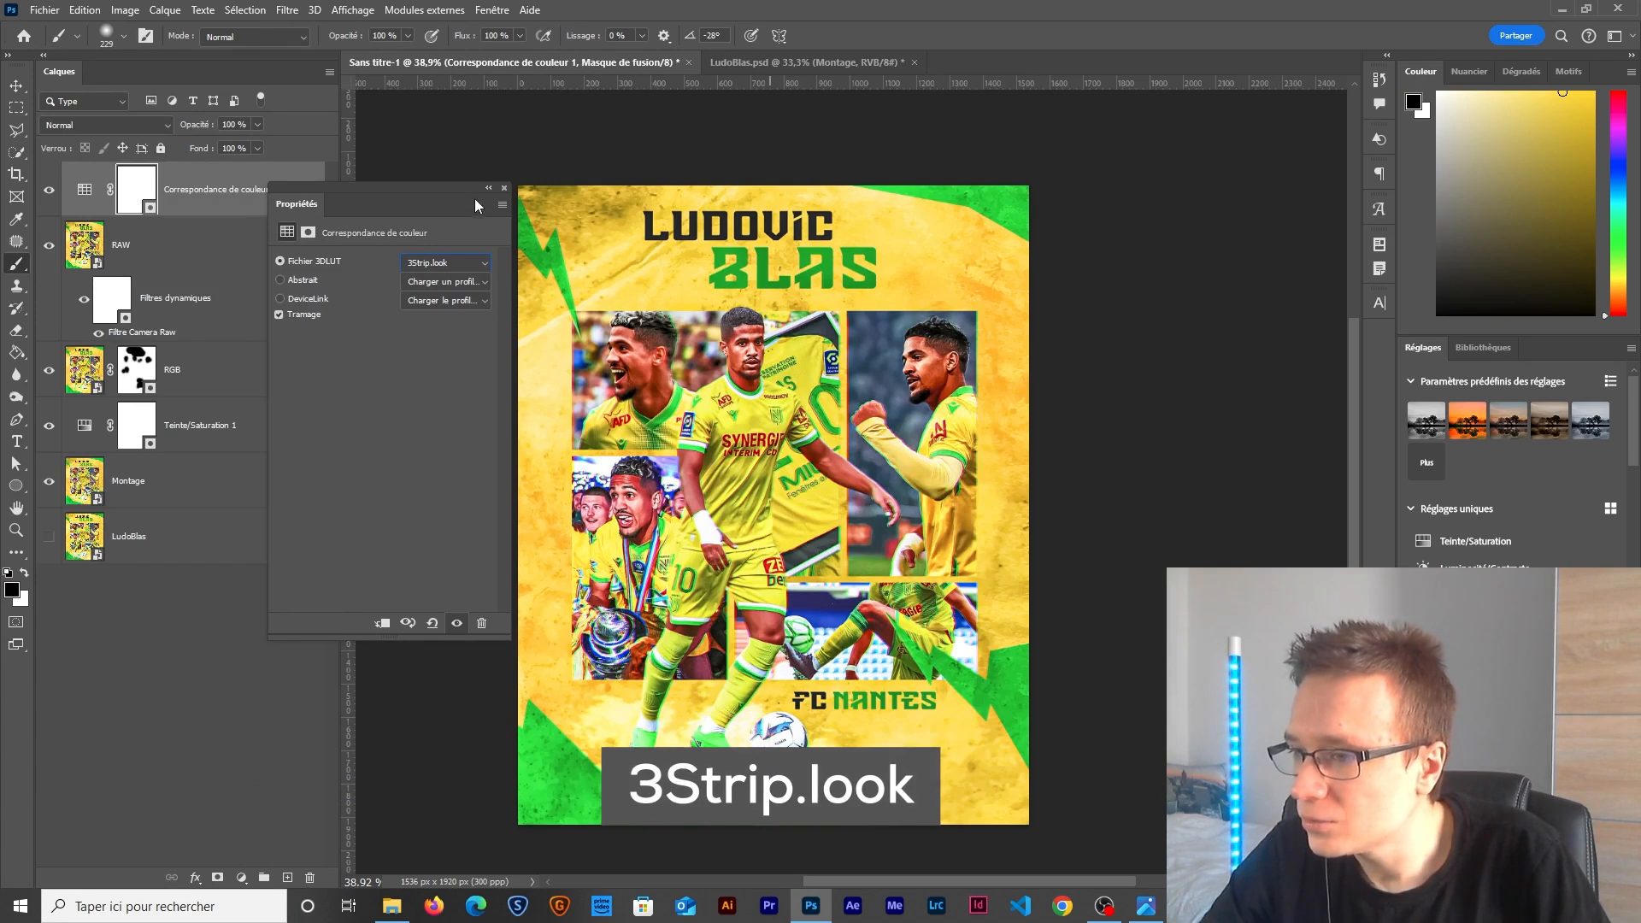
pyautogui.click(505, 185)
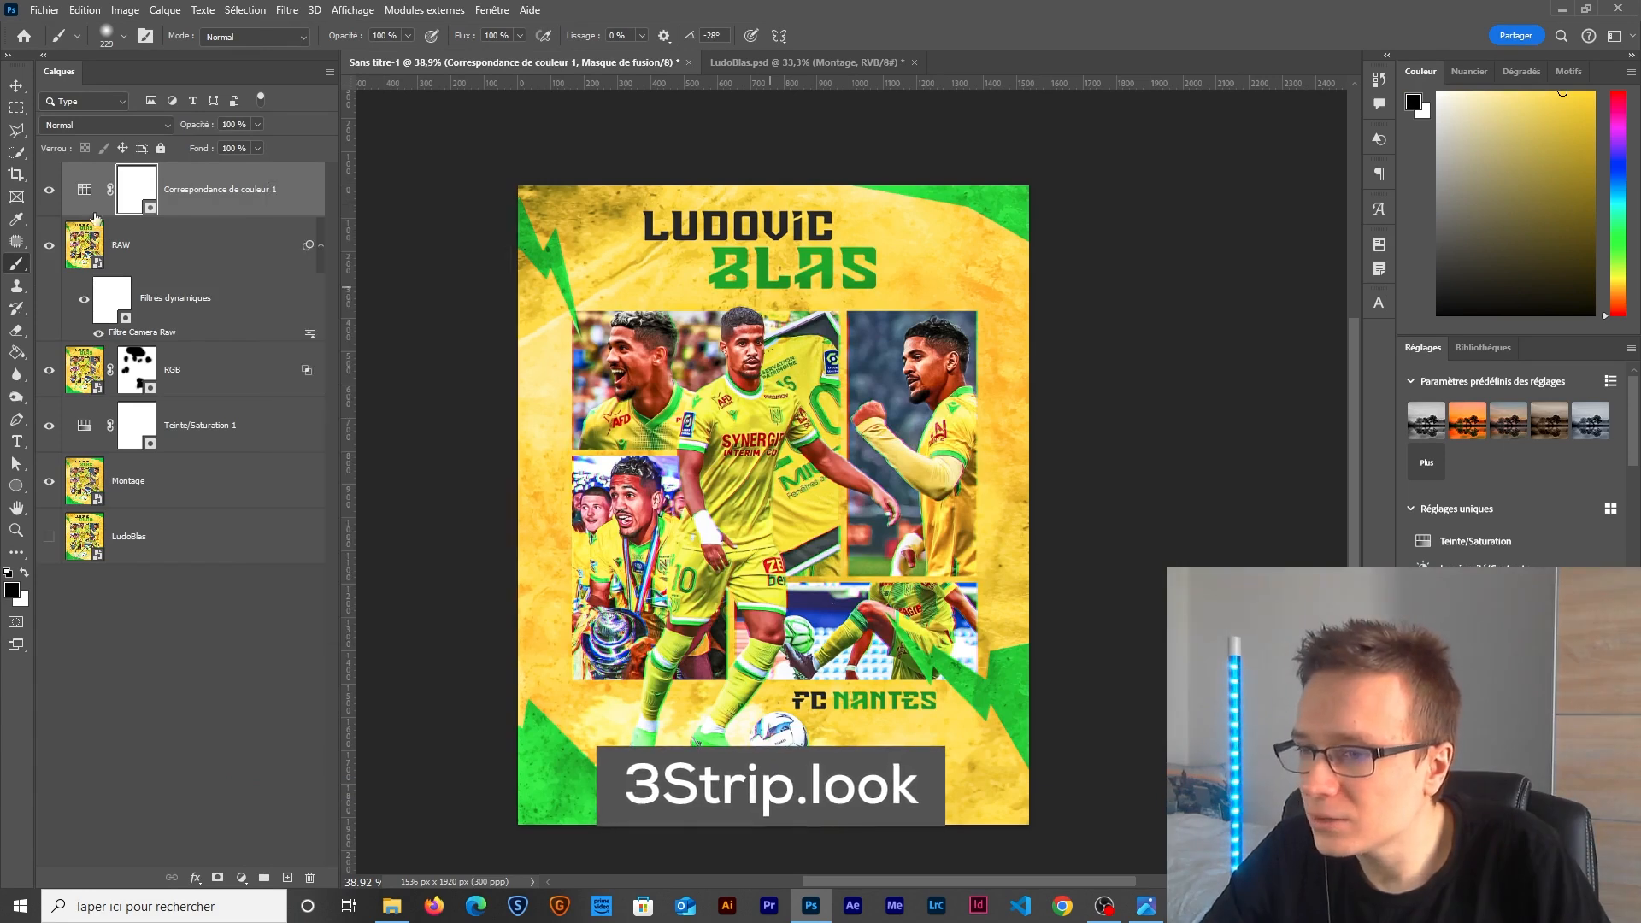
# Compare the poster with and without the colour lookup layer, and set that layer's opacity to 30 %.
pyautogui.click(53, 195)
pyautogui.click(53, 195)
pyautogui.click(53, 195)
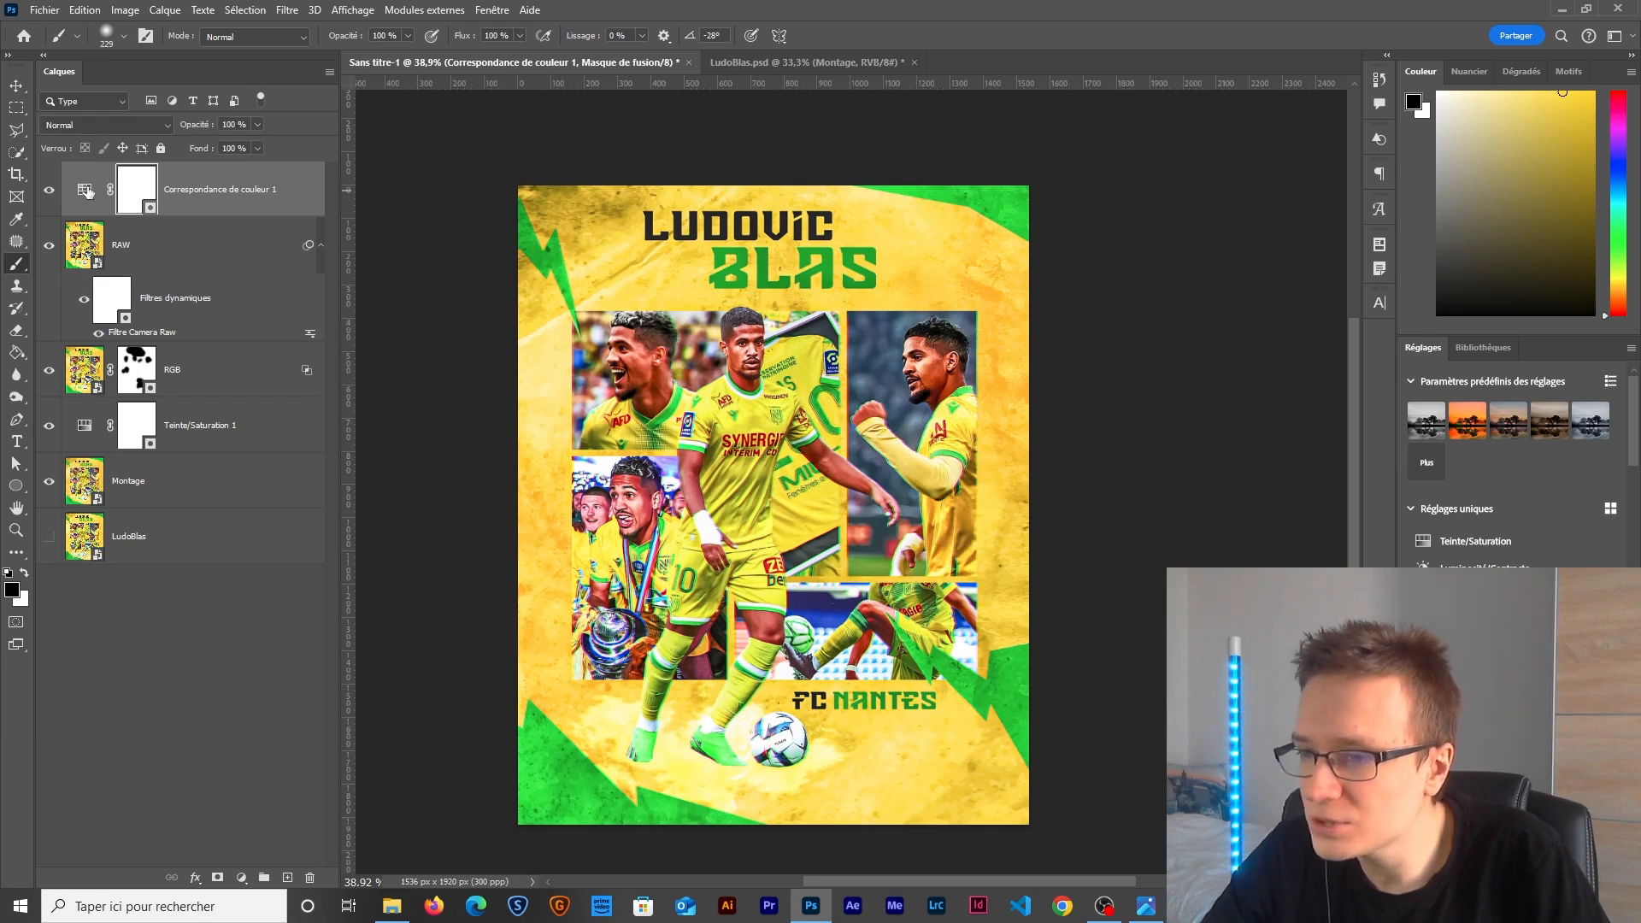
pyautogui.click(85, 189)
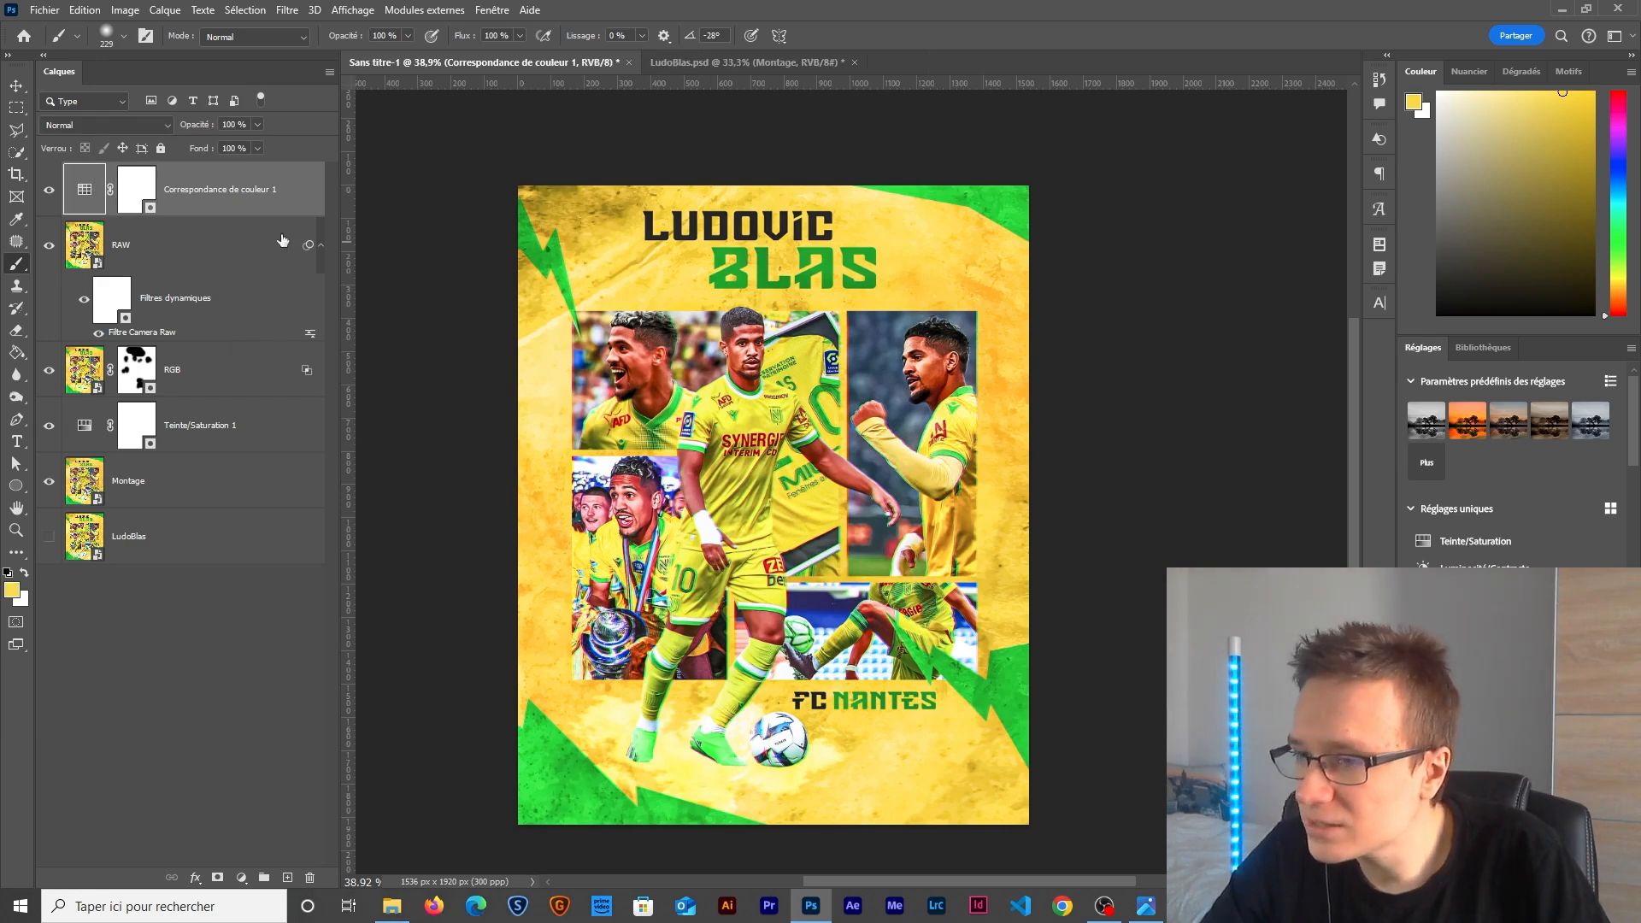
pyautogui.write('30')
pyautogui.press('Return')
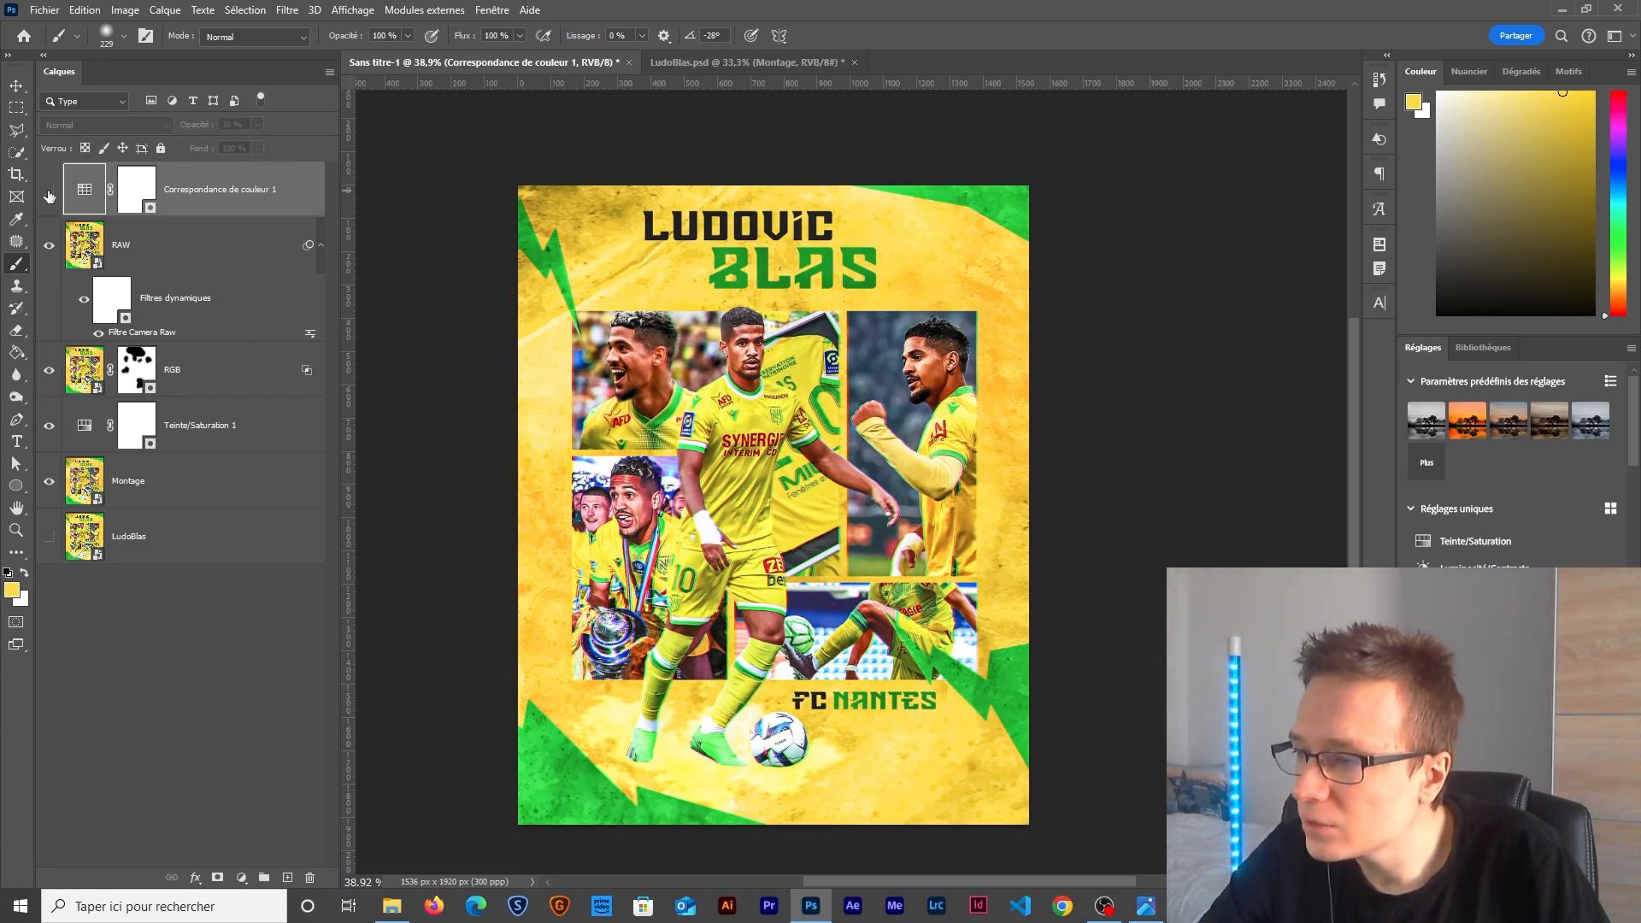
# Show the colour lookup layer again and add a selective colour layer with Jaunes at Cyan +13, Magenta +18, Jaune +10, Noir +16.
pyautogui.click(48, 191)
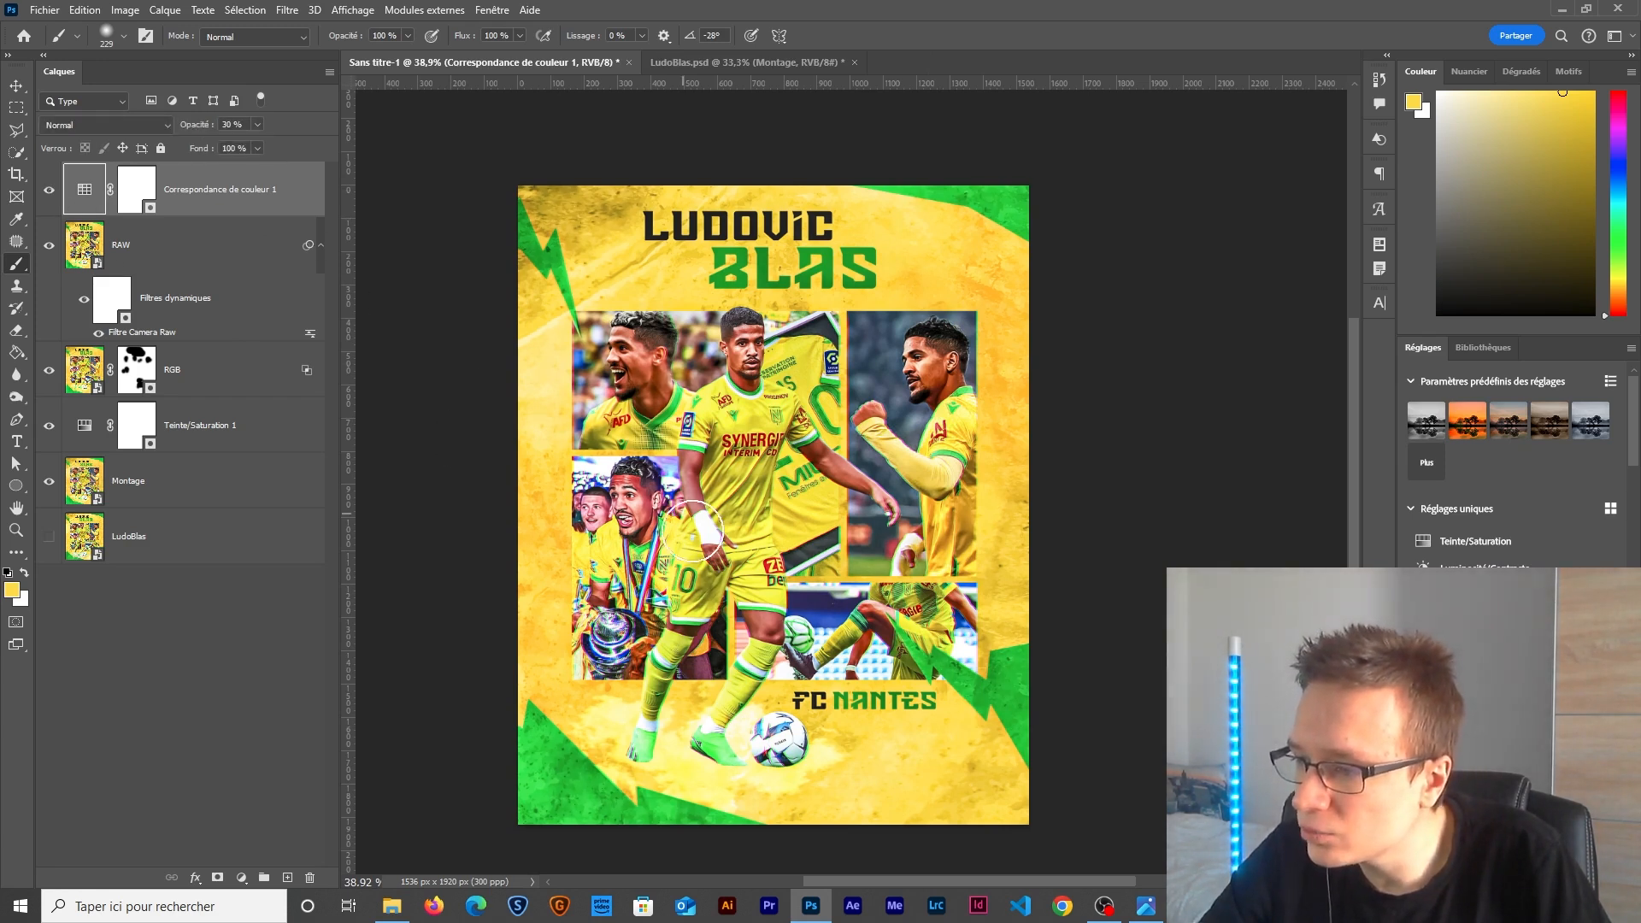
pyautogui.click(242, 878)
pyautogui.click(270, 882)
pyautogui.click(427, 279)
pyautogui.click(402, 295)
pyautogui.moveTo(384, 318); pyautogui.dragTo(400, 417)
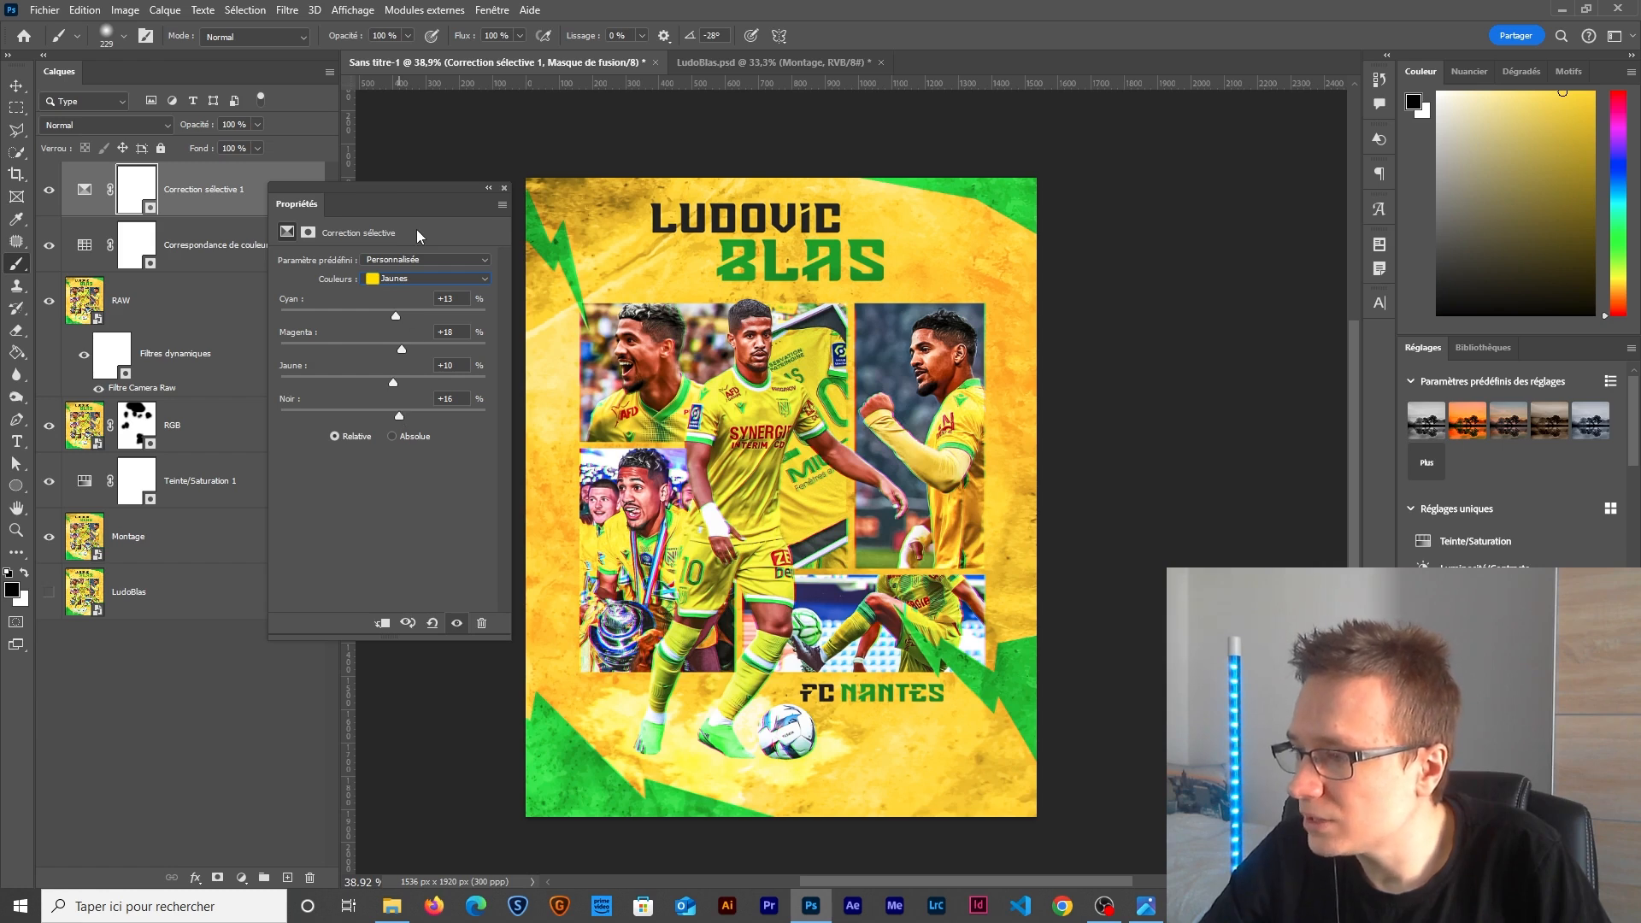
# Set the selective colour Rouges to Cyan +11, Magenta -11, Jaune +14, Noir -16 and compare the poster with and without the adjustment.
pyautogui.click(395, 279)
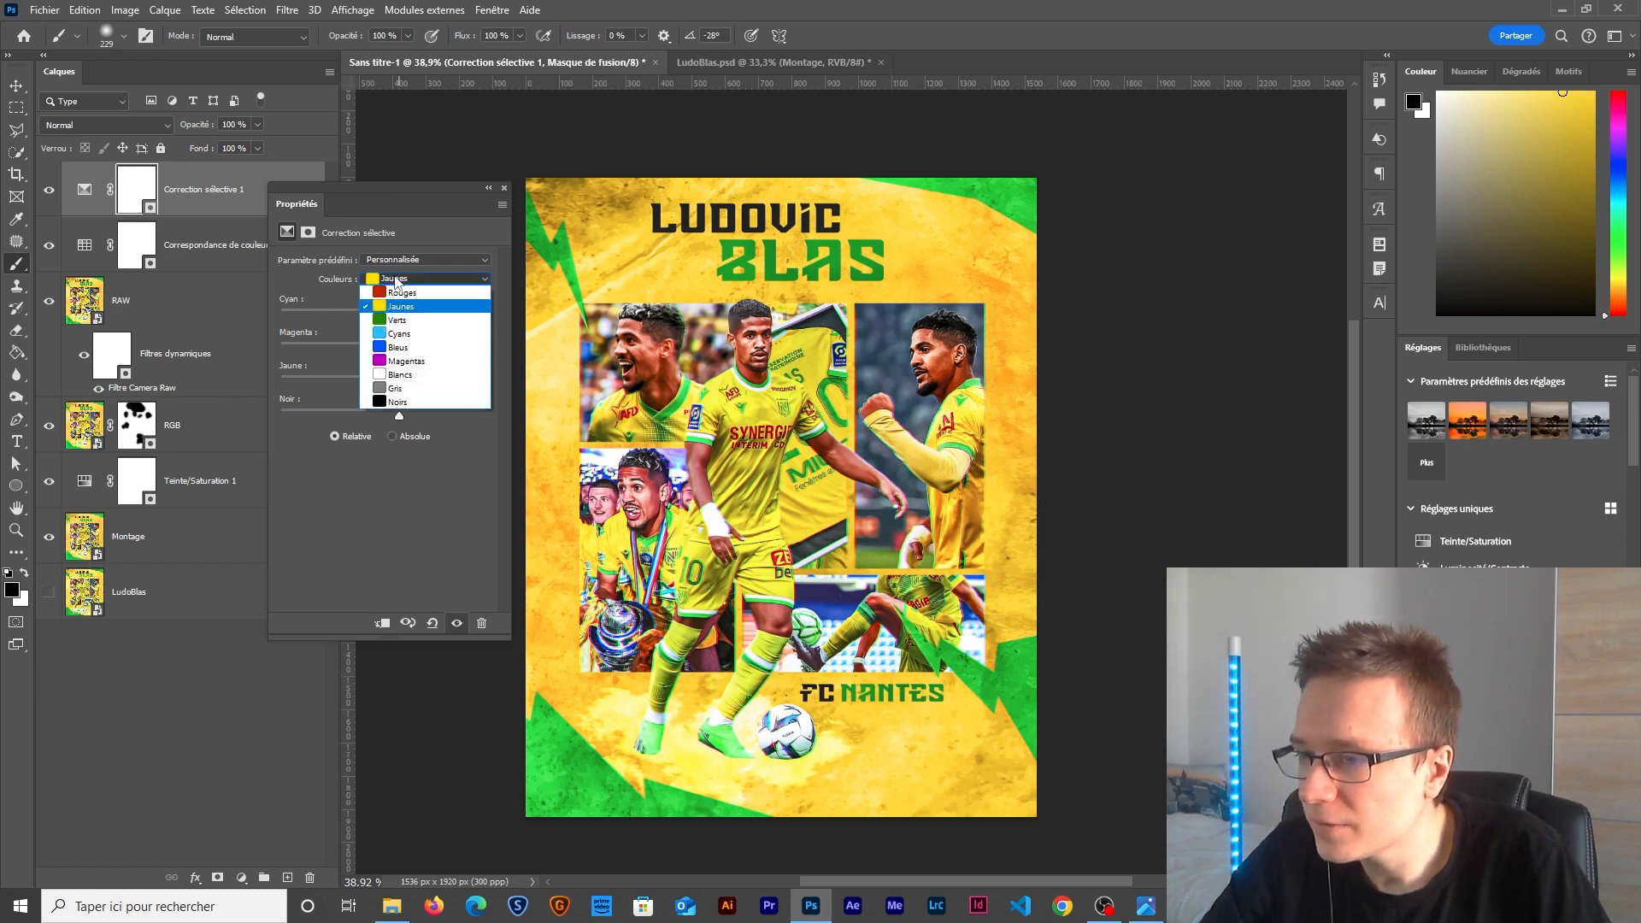
pyautogui.click(389, 293)
pyautogui.moveTo(387, 314)
pyautogui.mouseDown()
pyautogui.moveTo(402, 316)
pyautogui.moveTo(377, 316)
pyautogui.mouseUp()
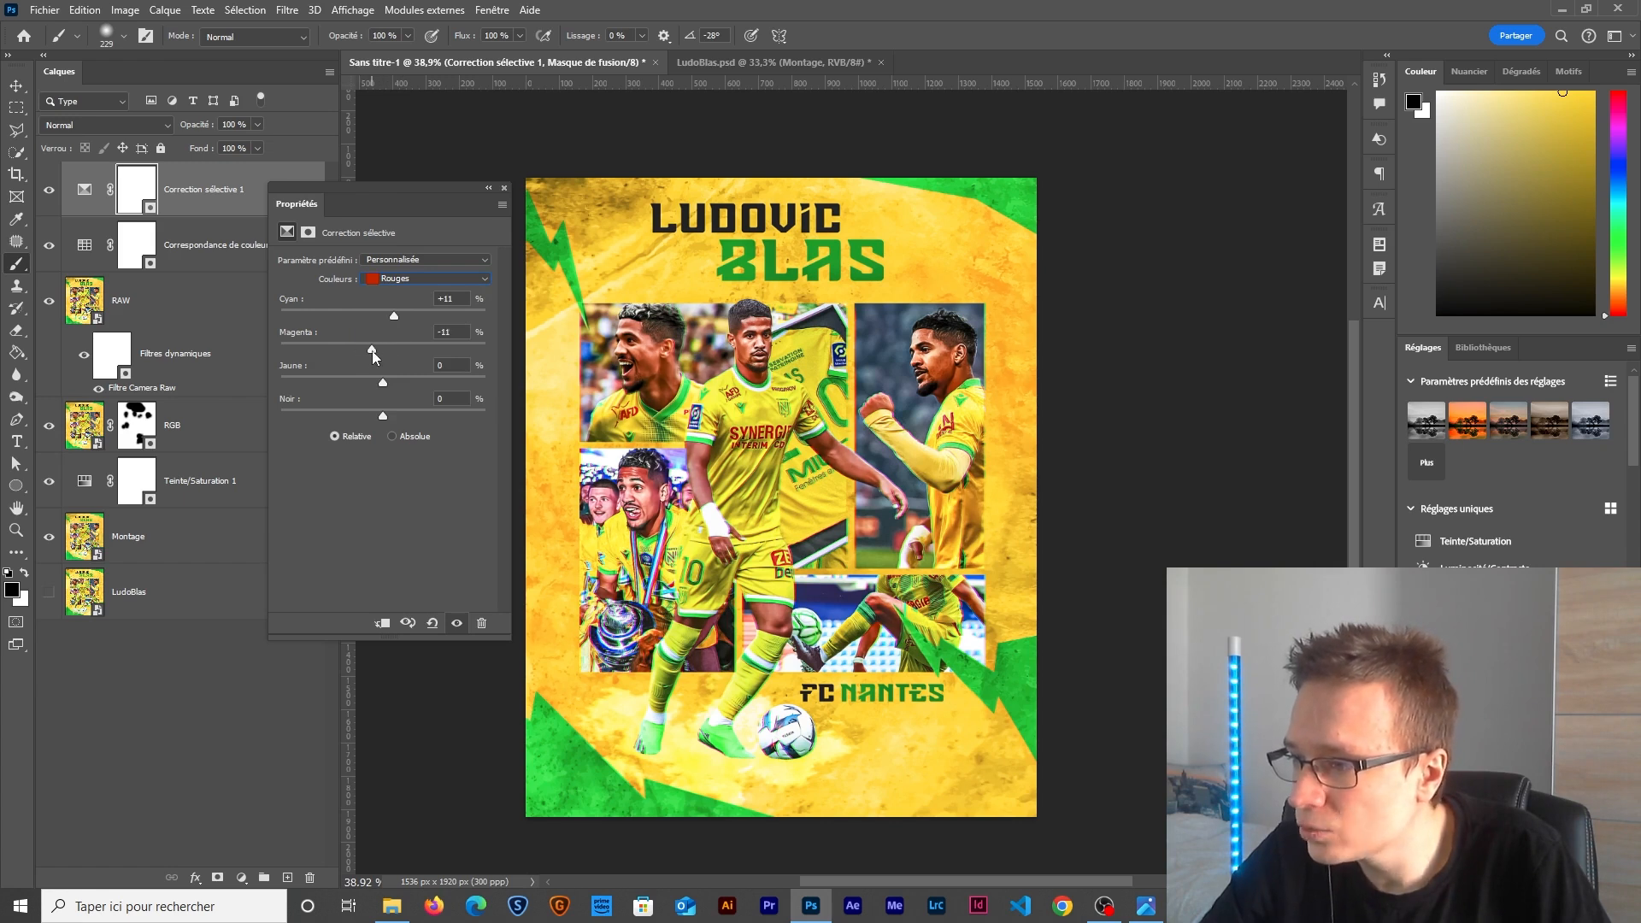
pyautogui.moveTo(387, 383); pyautogui.dragTo(362, 417)
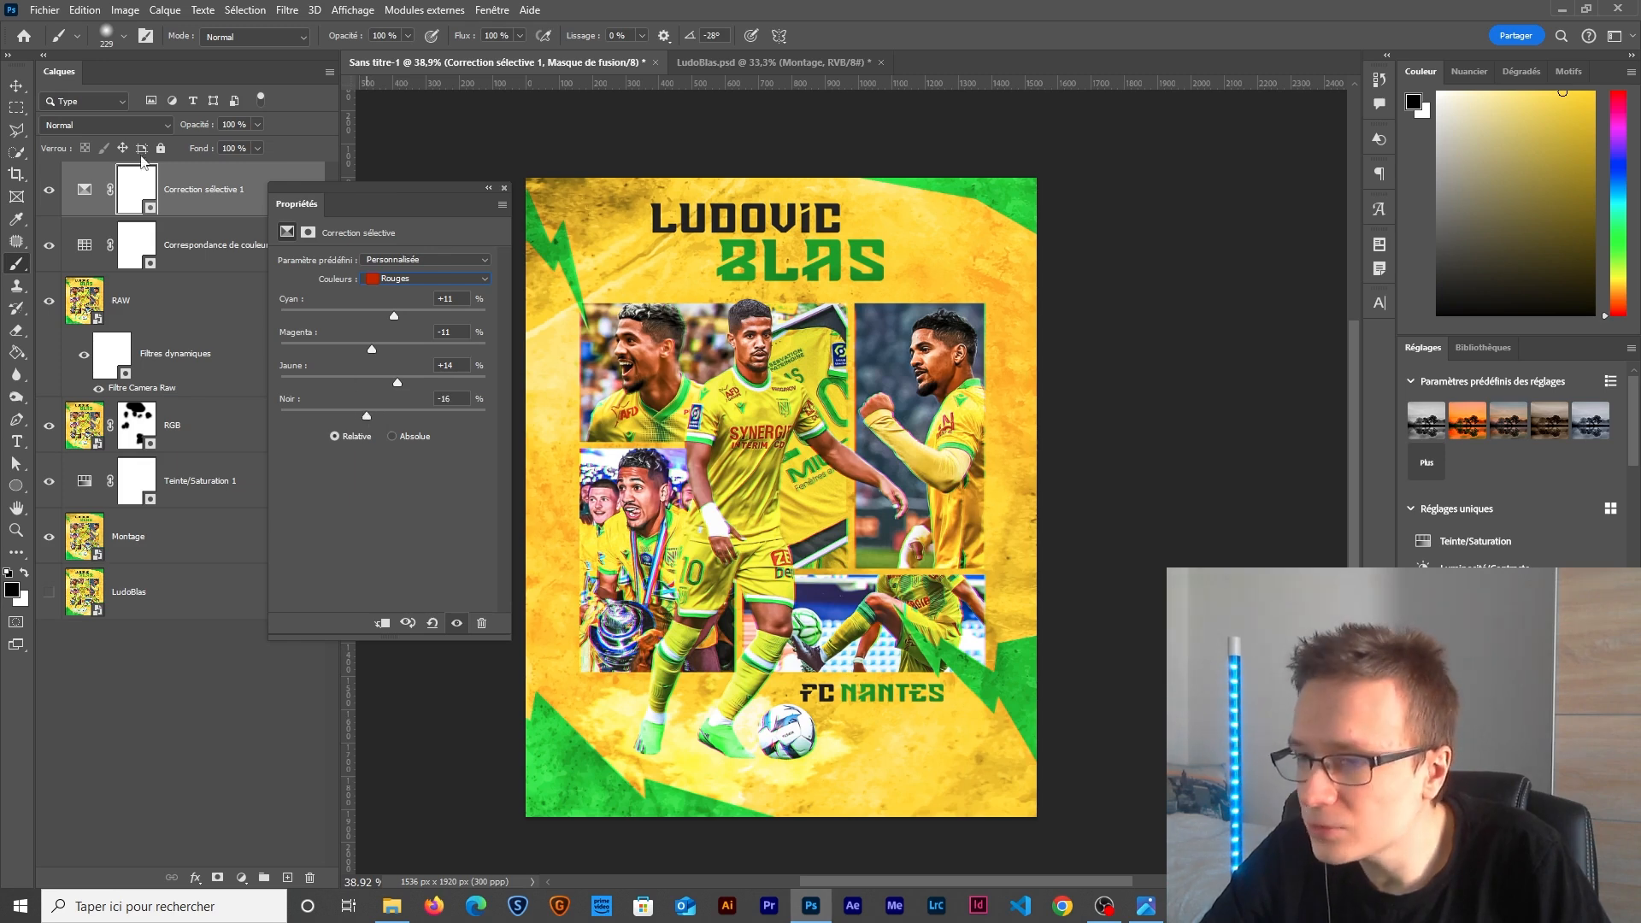
pyautogui.click(50, 190)
pyautogui.click(50, 190)
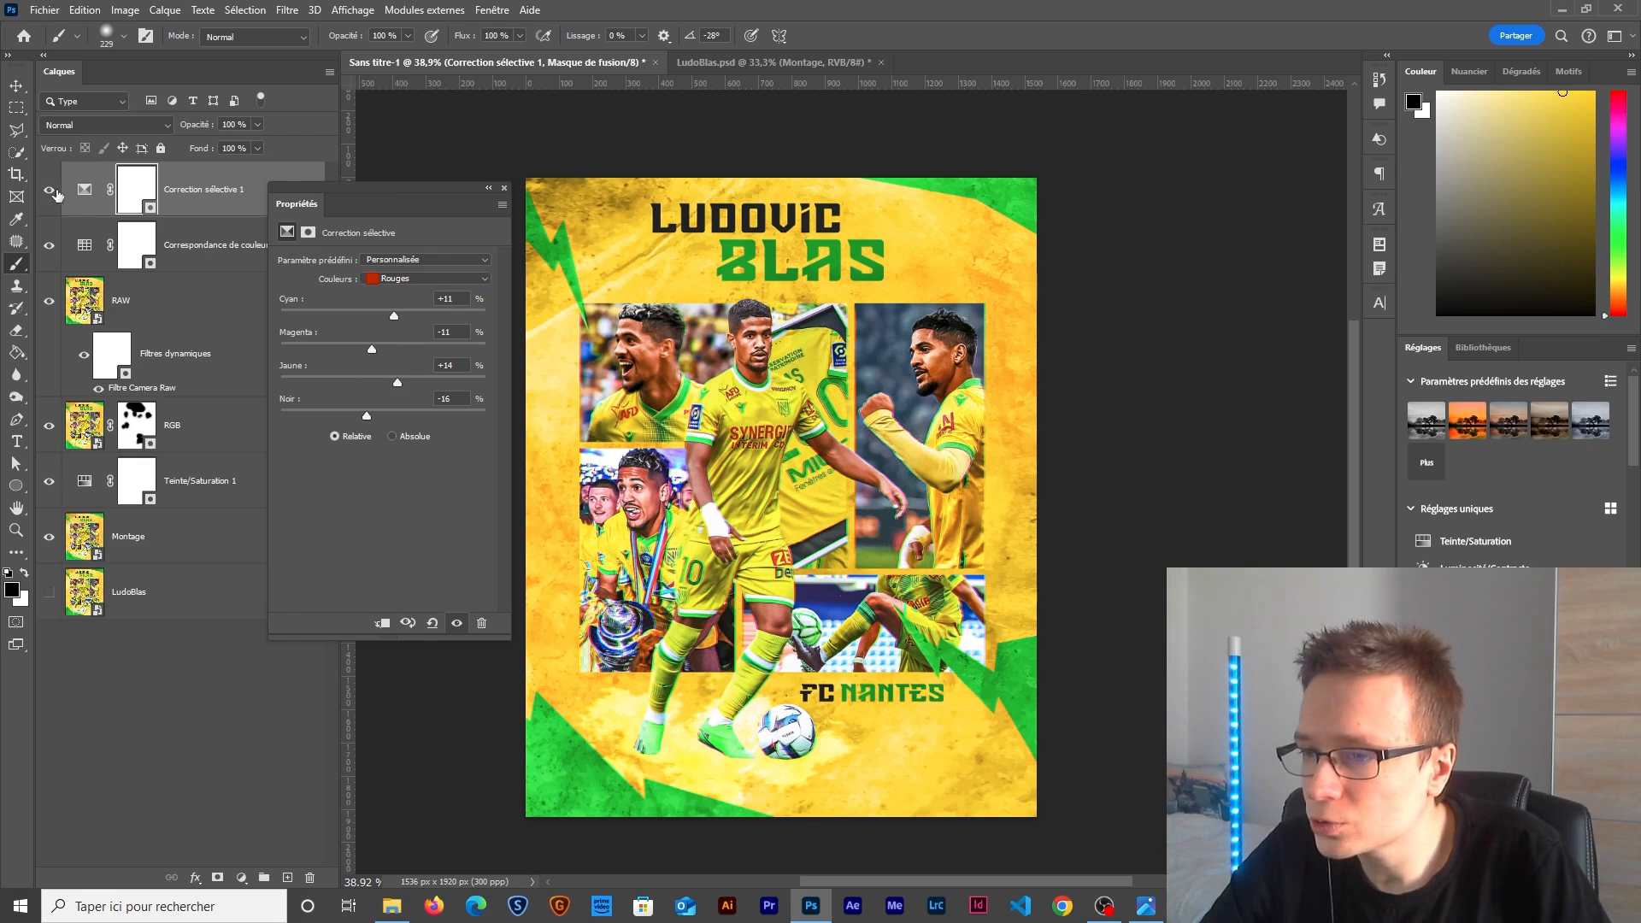
pyautogui.click(50, 190)
pyautogui.click(49, 189)
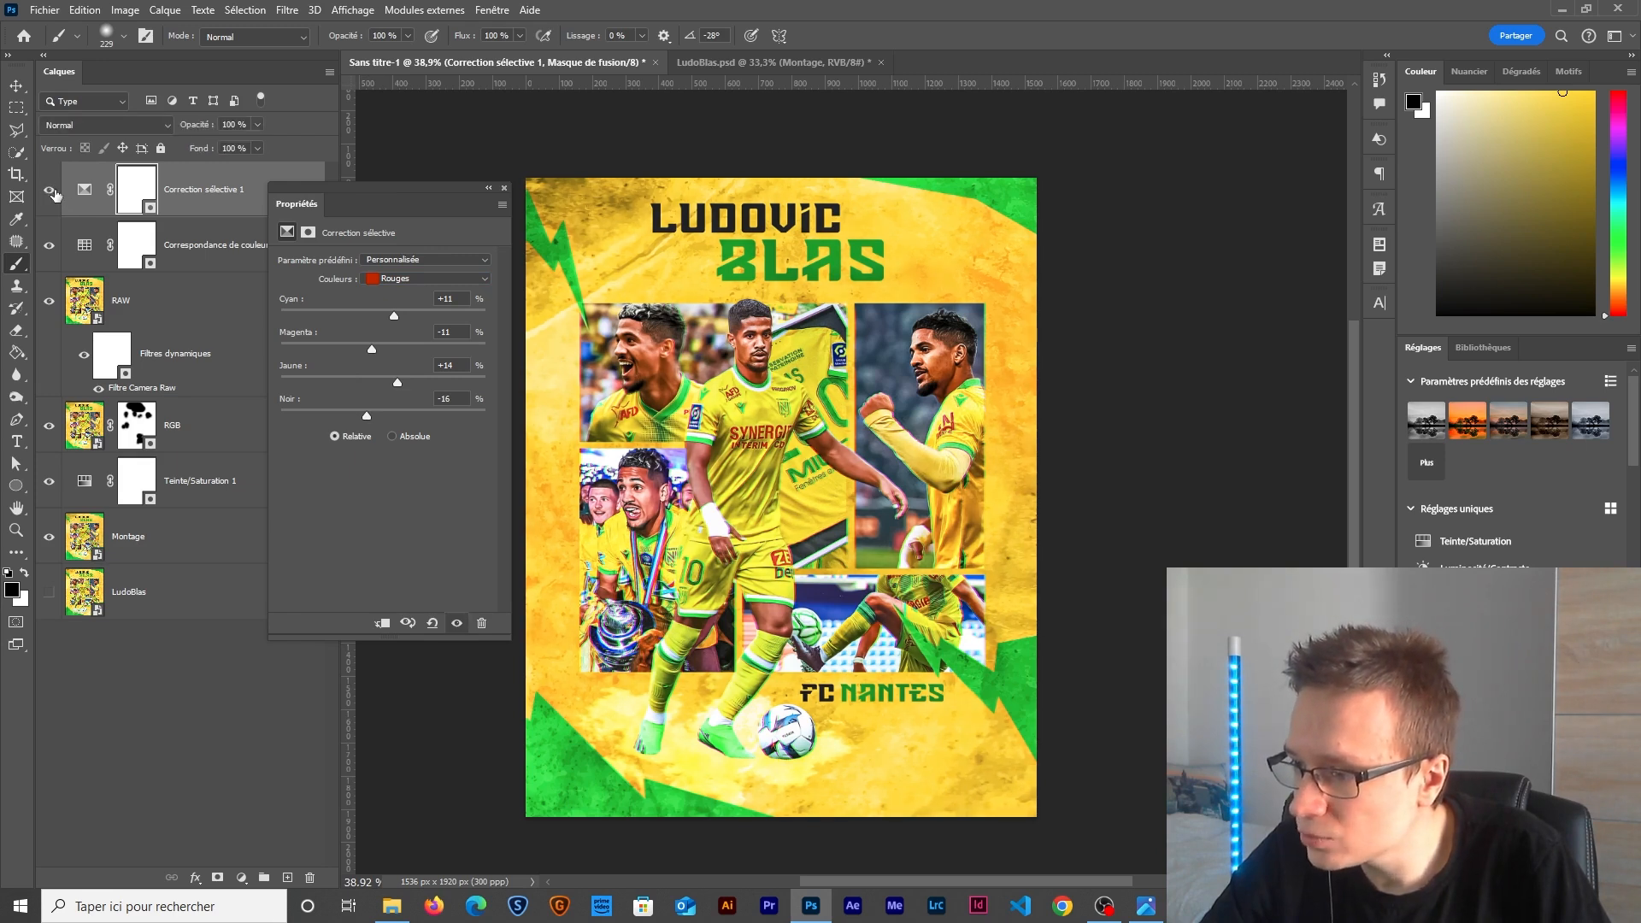
# Set the selective colour Verts to Cyan +19, Magenta -30, Jaune +21, Noir -12, compare before and after, and close the properties.
pyautogui.scroll(-1, 704, 488)
pyautogui.click(427, 279)
pyautogui.click(393, 324)
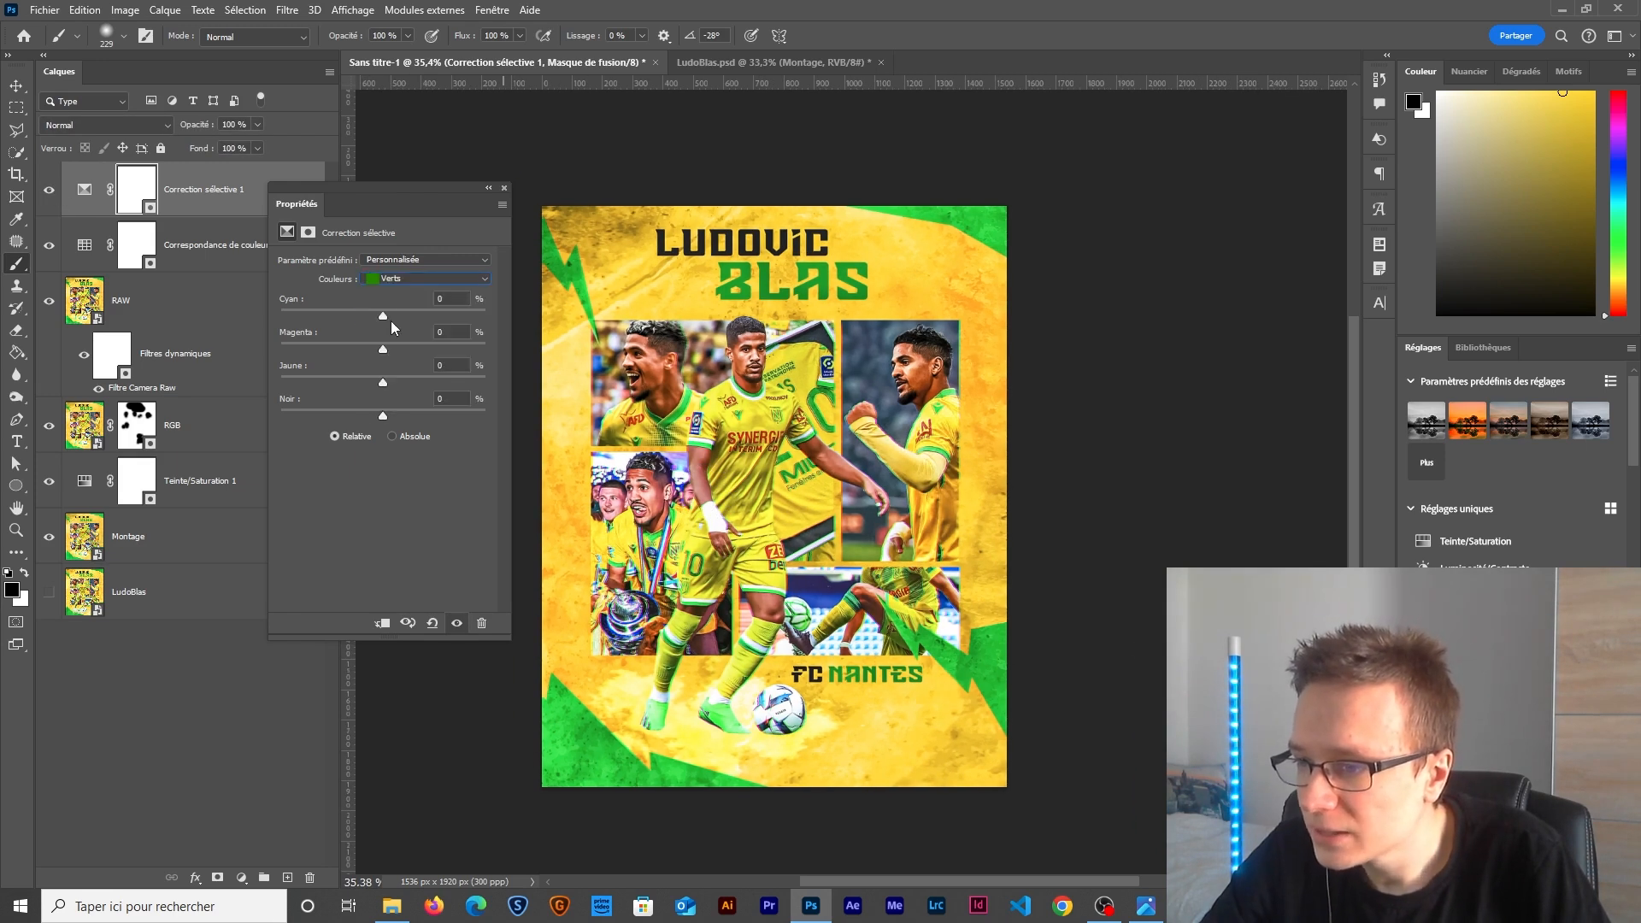
pyautogui.moveTo(383, 350); pyautogui.dragTo(354, 356)
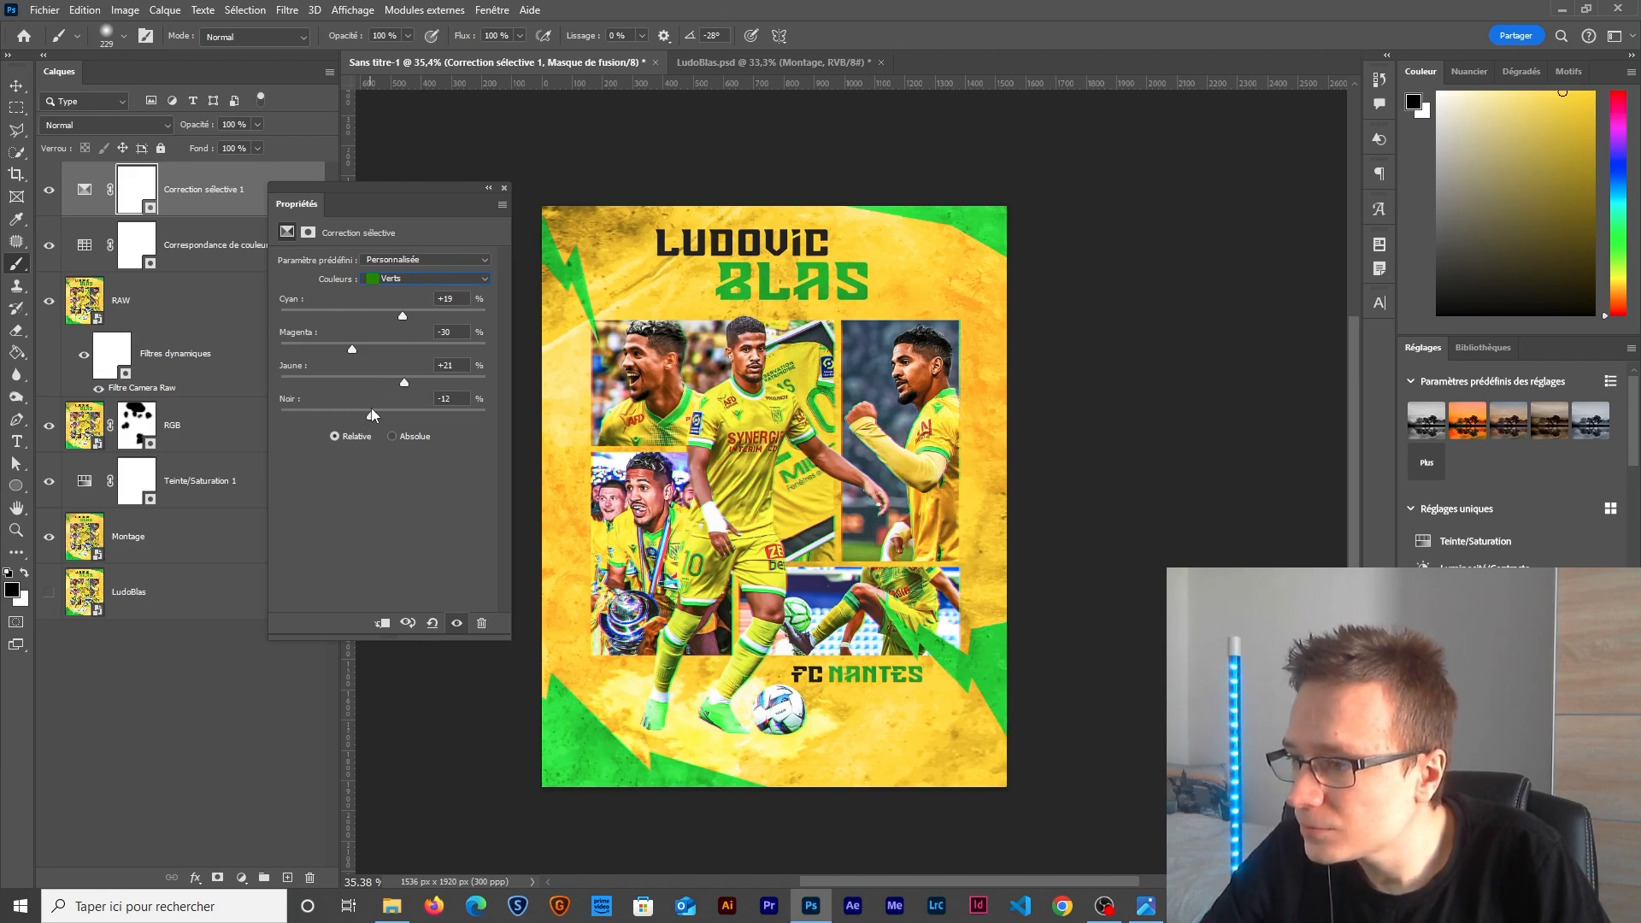
pyautogui.click(47, 190)
pyautogui.click(48, 190)
pyautogui.click(504, 188)
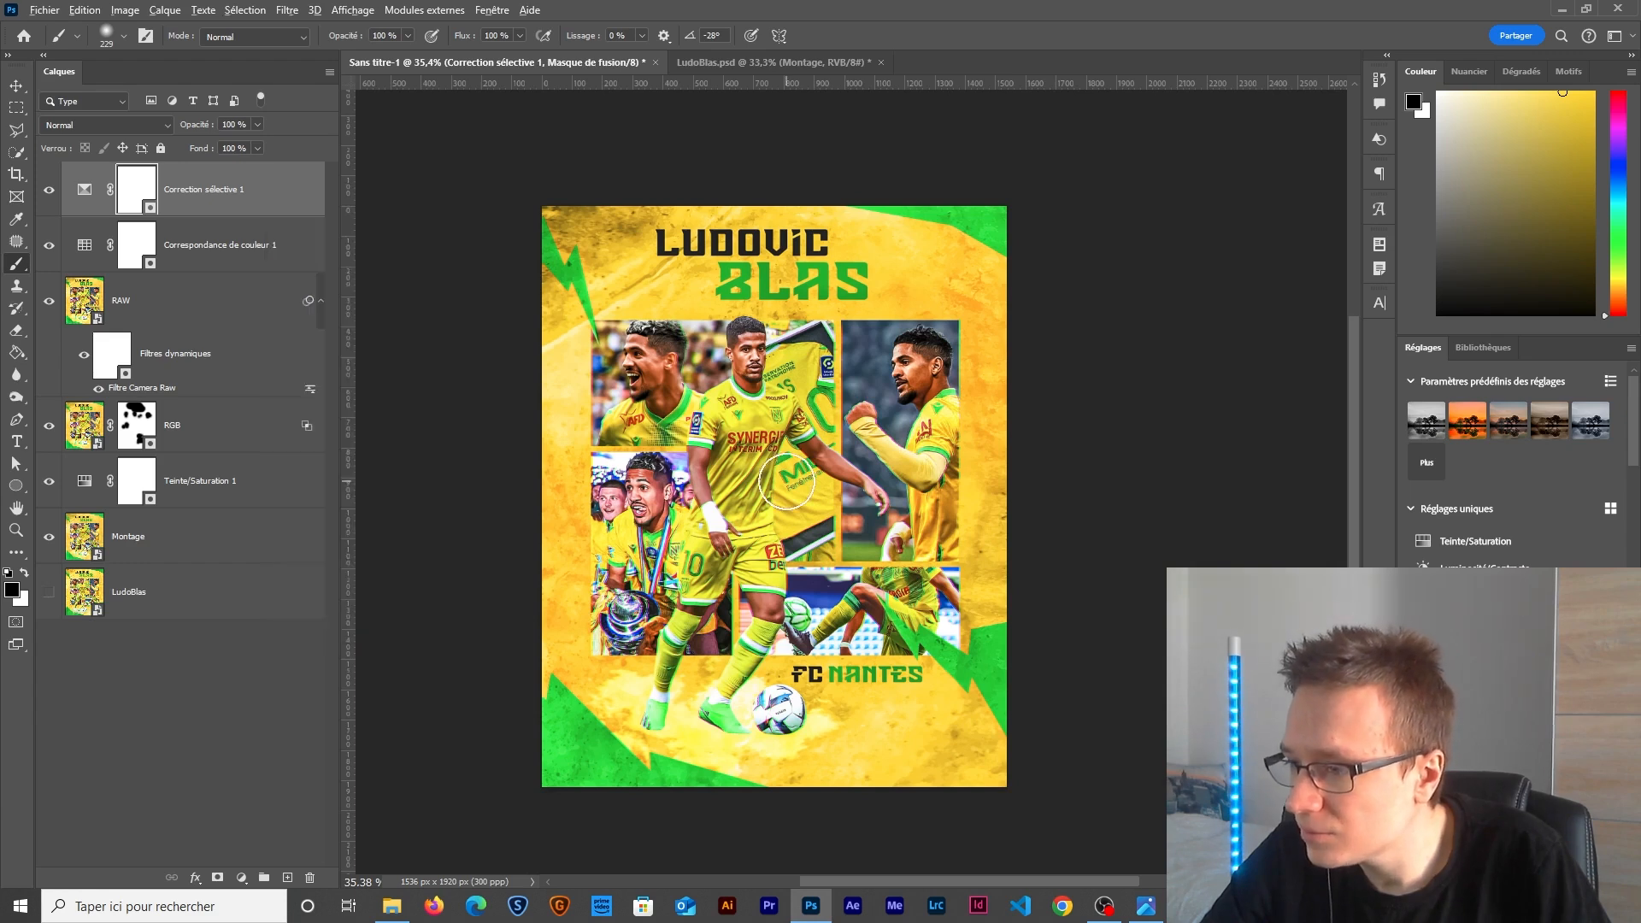
# Group the two top adjustment layers as CC_02 and add a Levels (Niveaux) layer inside it with black input 10 and midtones 1,1.
pyautogui.hotkey('ctrl', 'g')
pyautogui.click(241, 877)
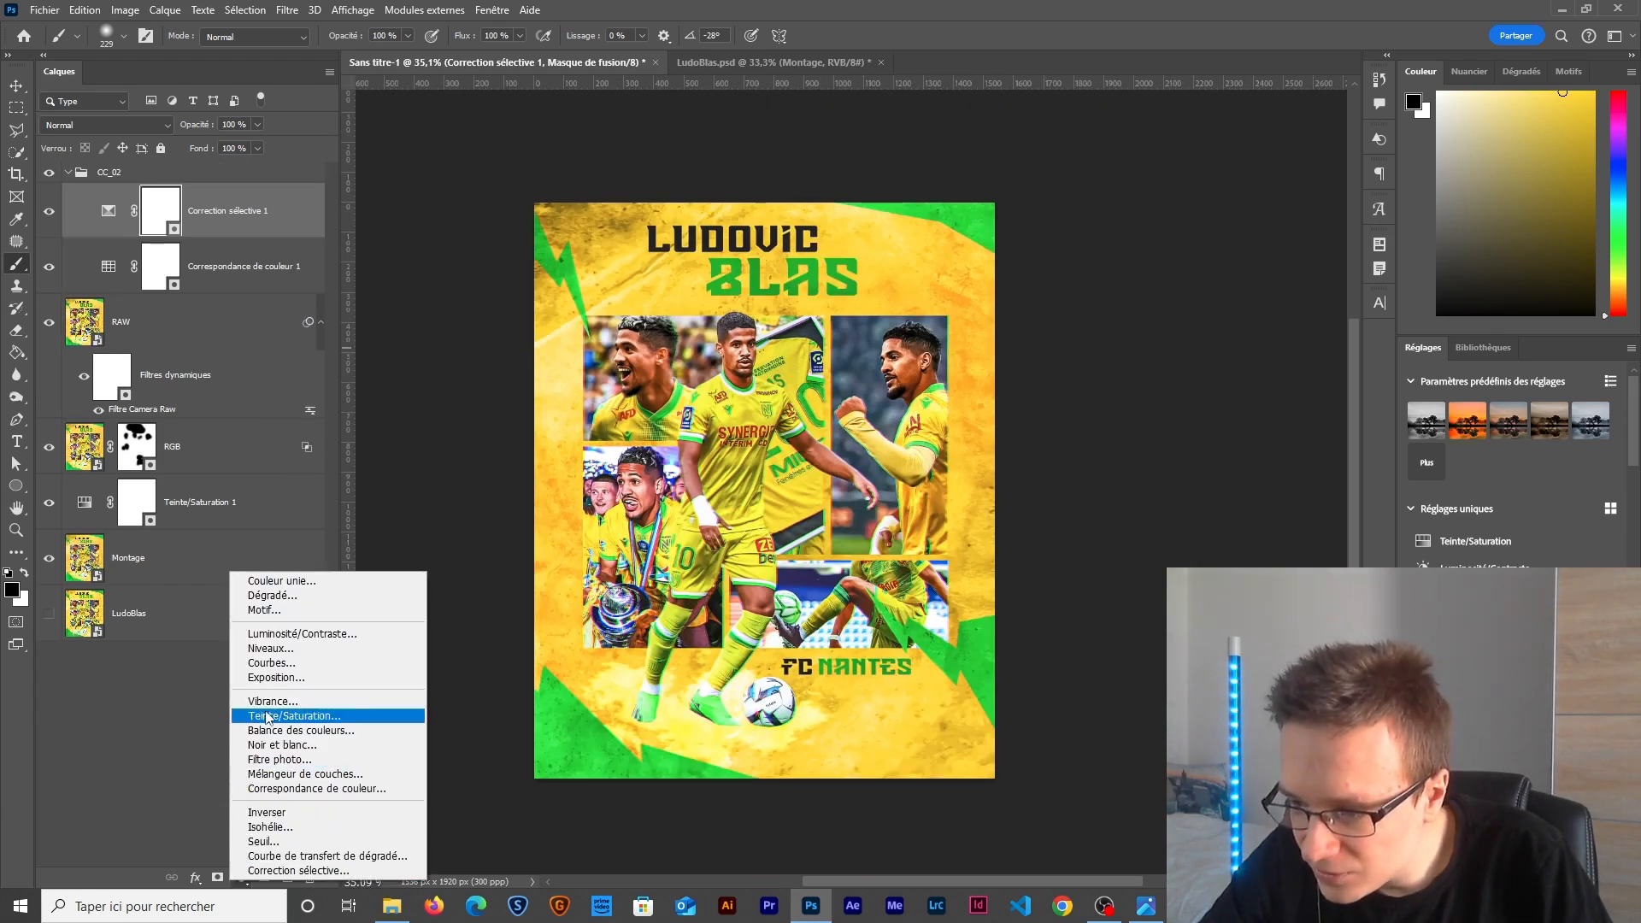
pyautogui.click(274, 655)
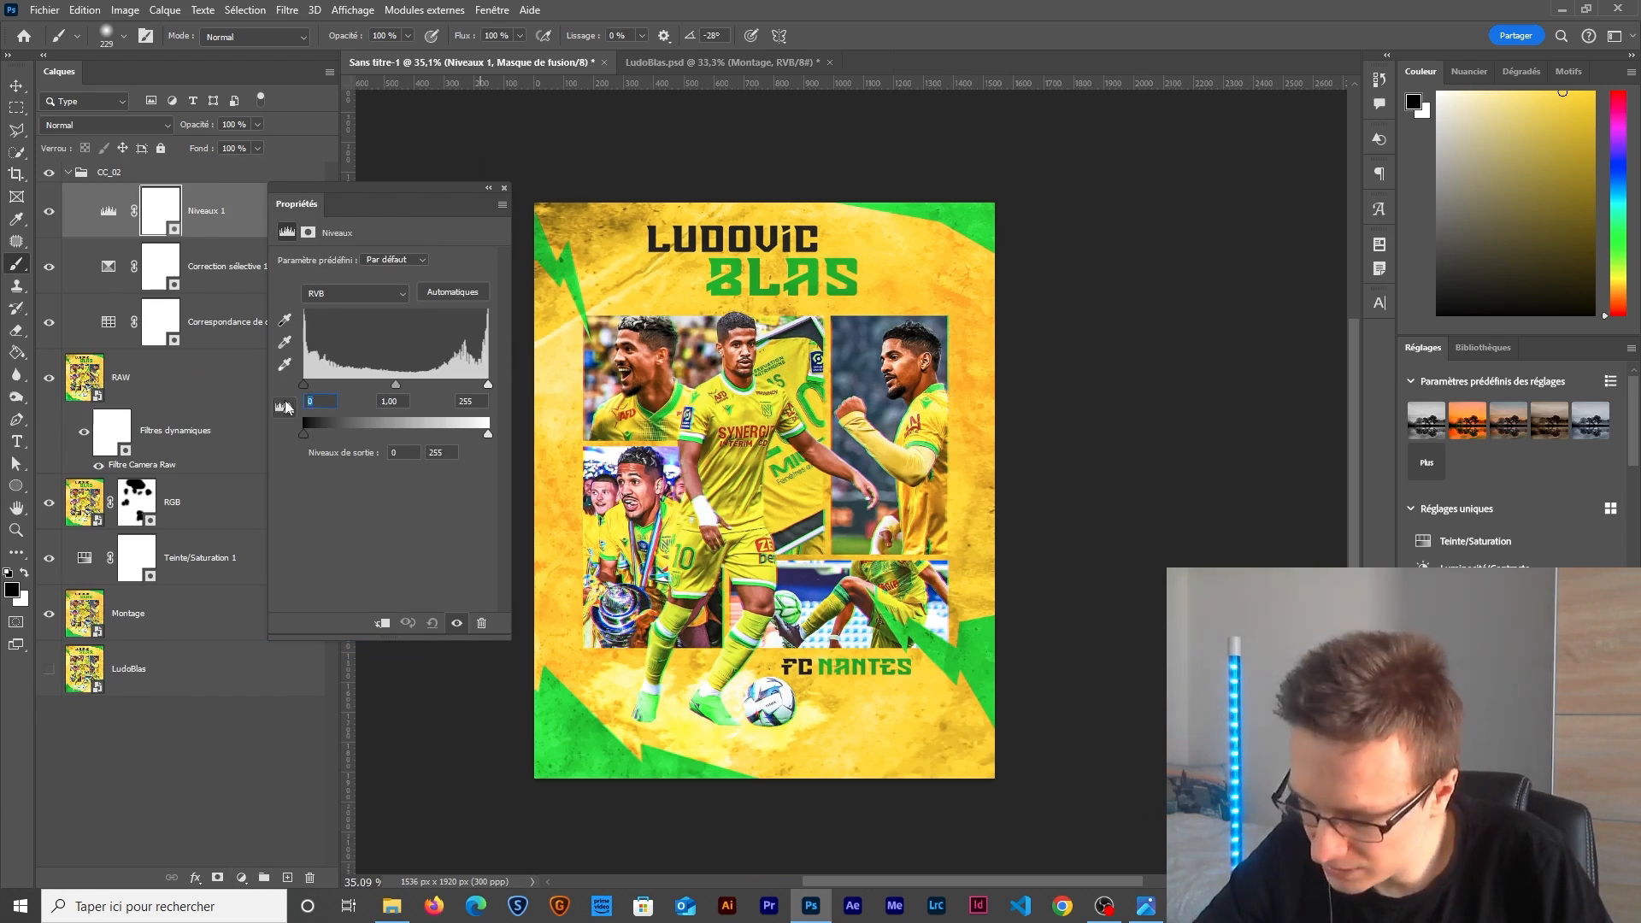
pyautogui.write('10')
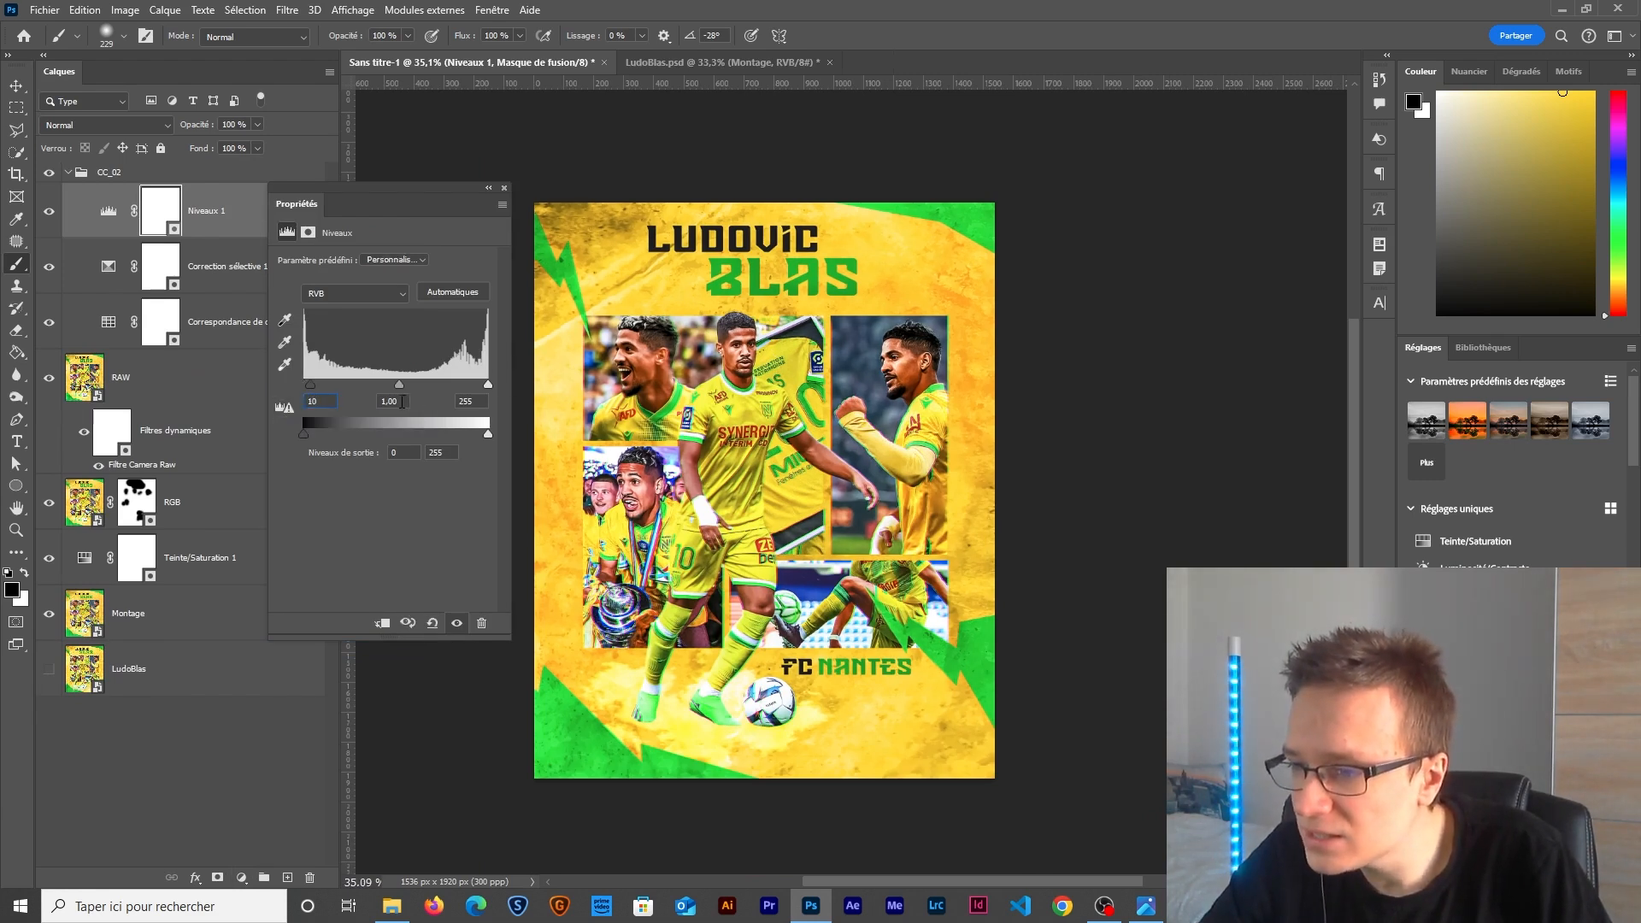
pyautogui.write('1,1')
pyautogui.press('Return')
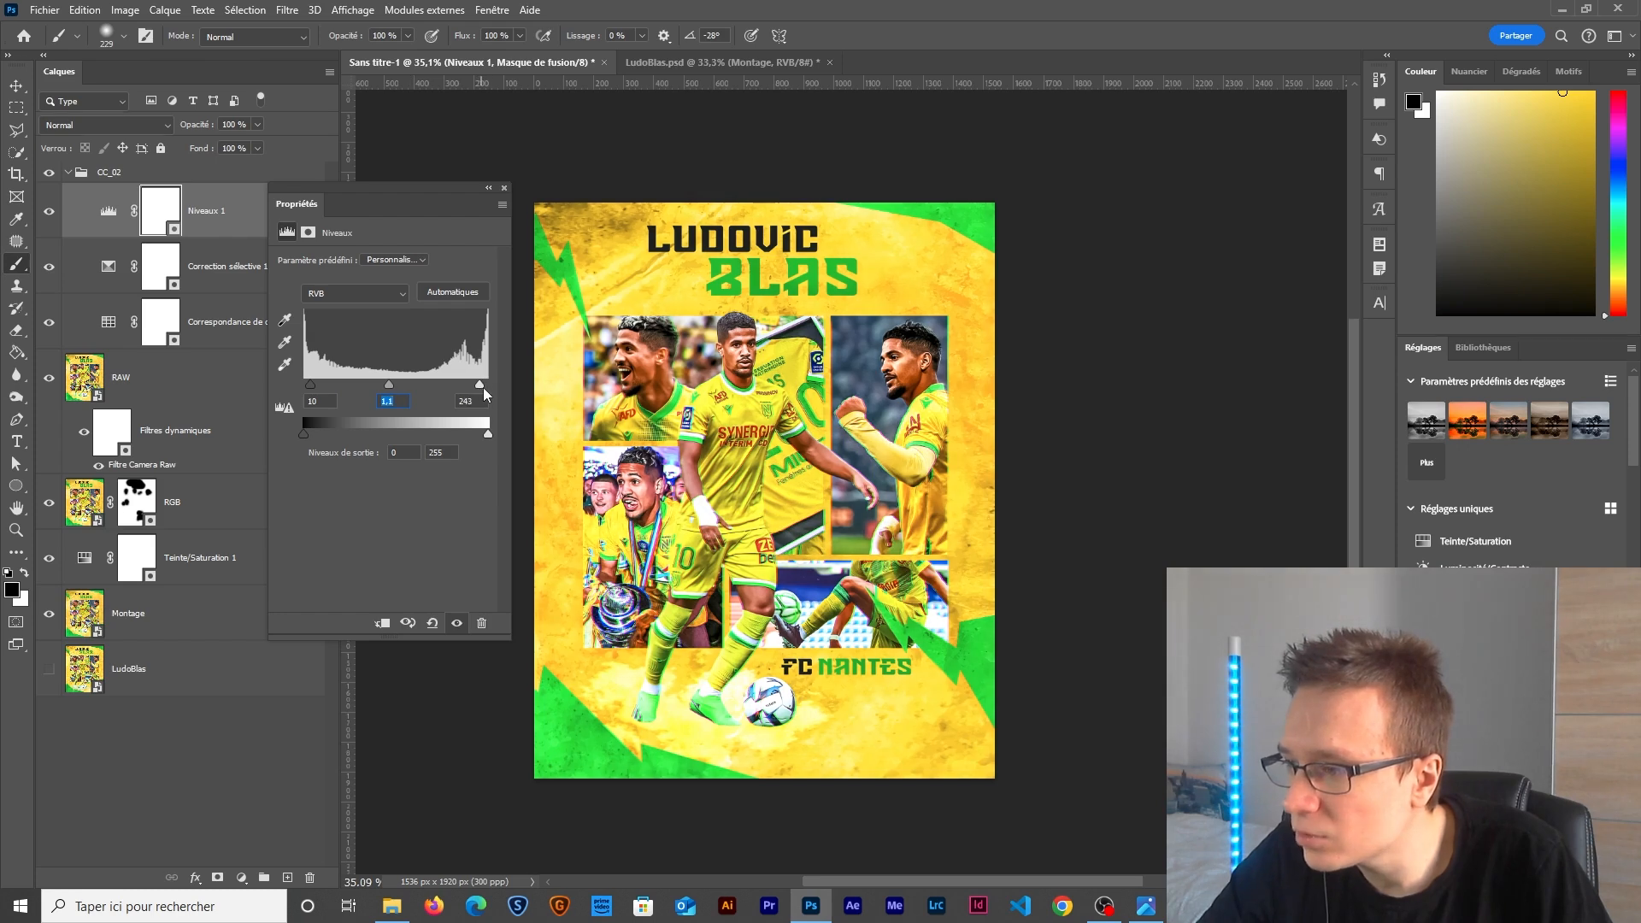
# Readjust the Levels midtones with the black input at 10 and the white input at 255, and close the properties.
pyautogui.scroll(1, 396, 391)
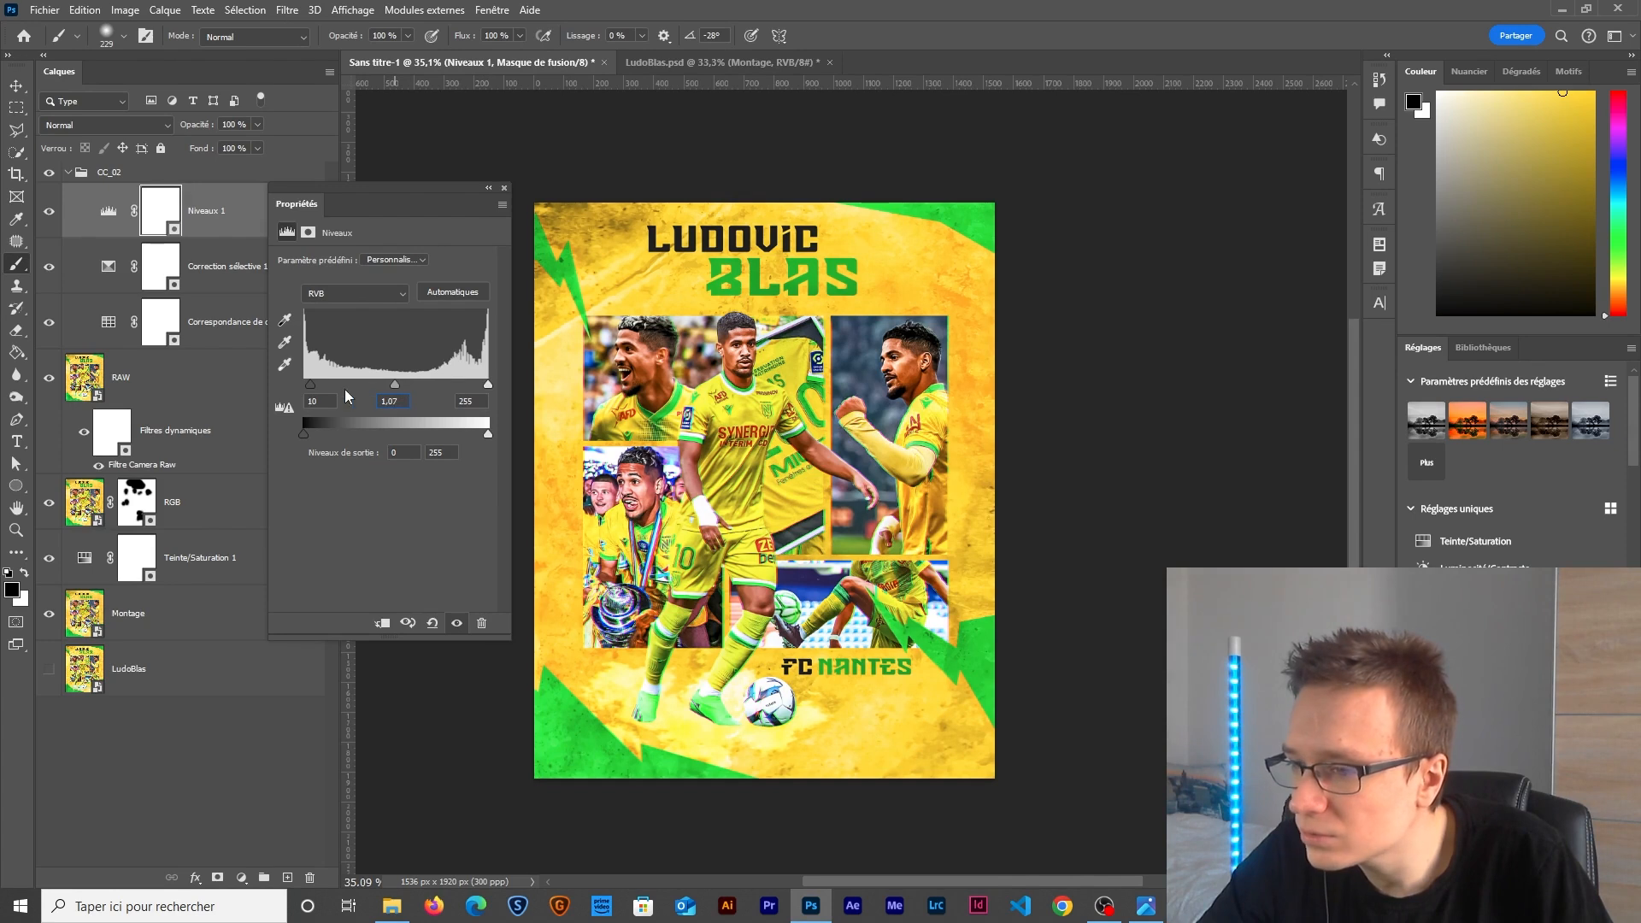
pyautogui.moveTo(311, 390); pyautogui.dragTo(284, 393)
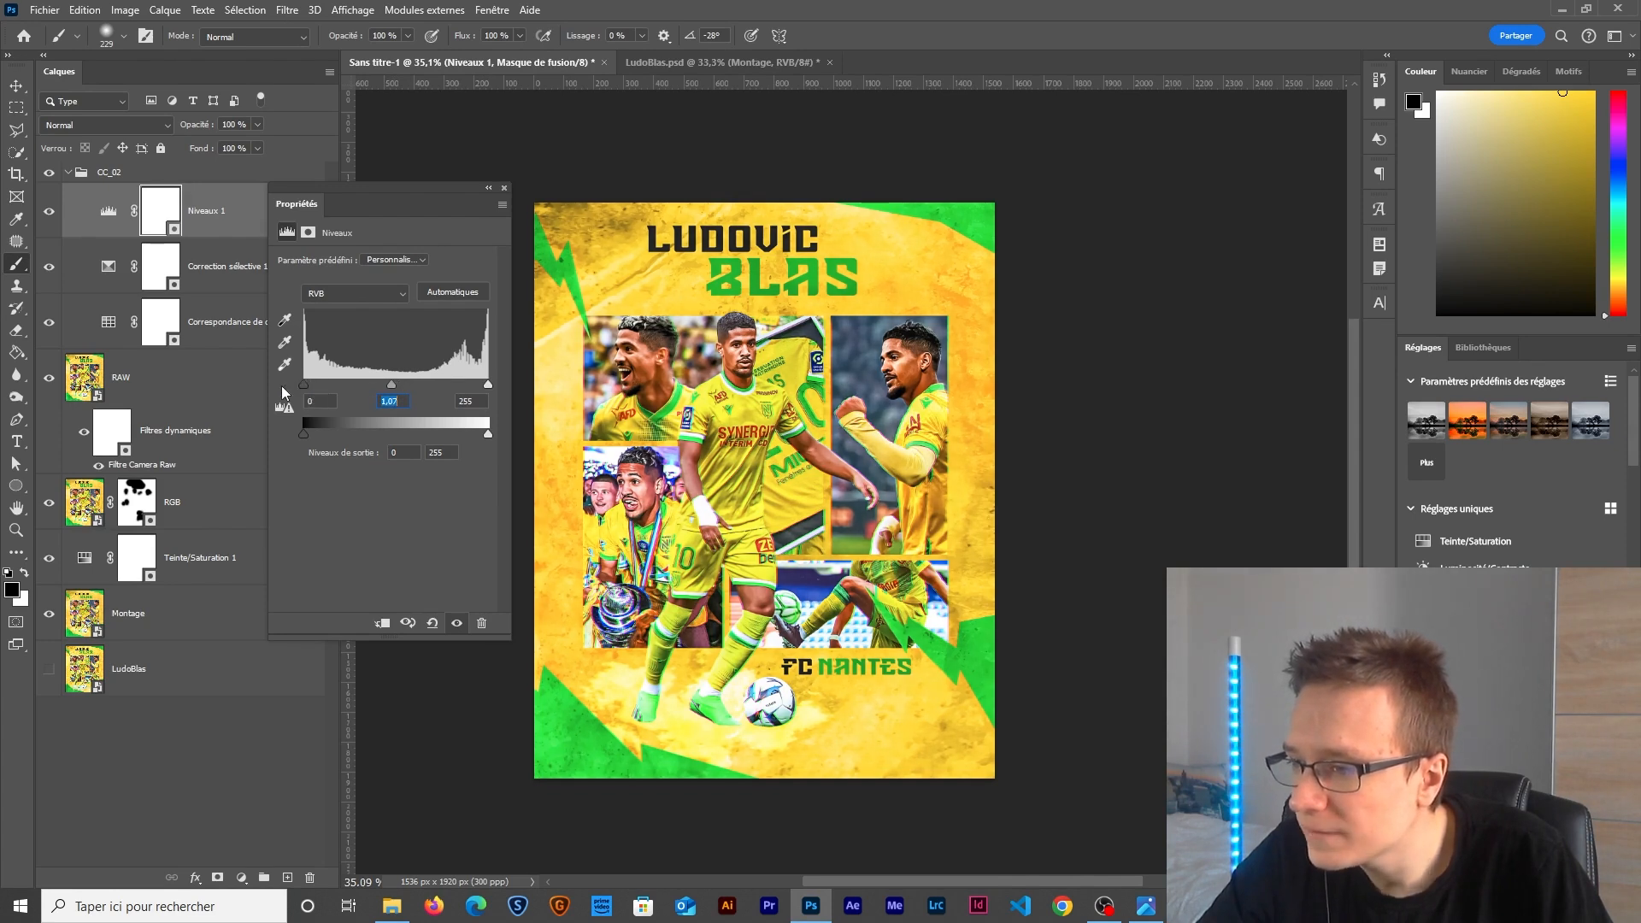
pyautogui.write('1')
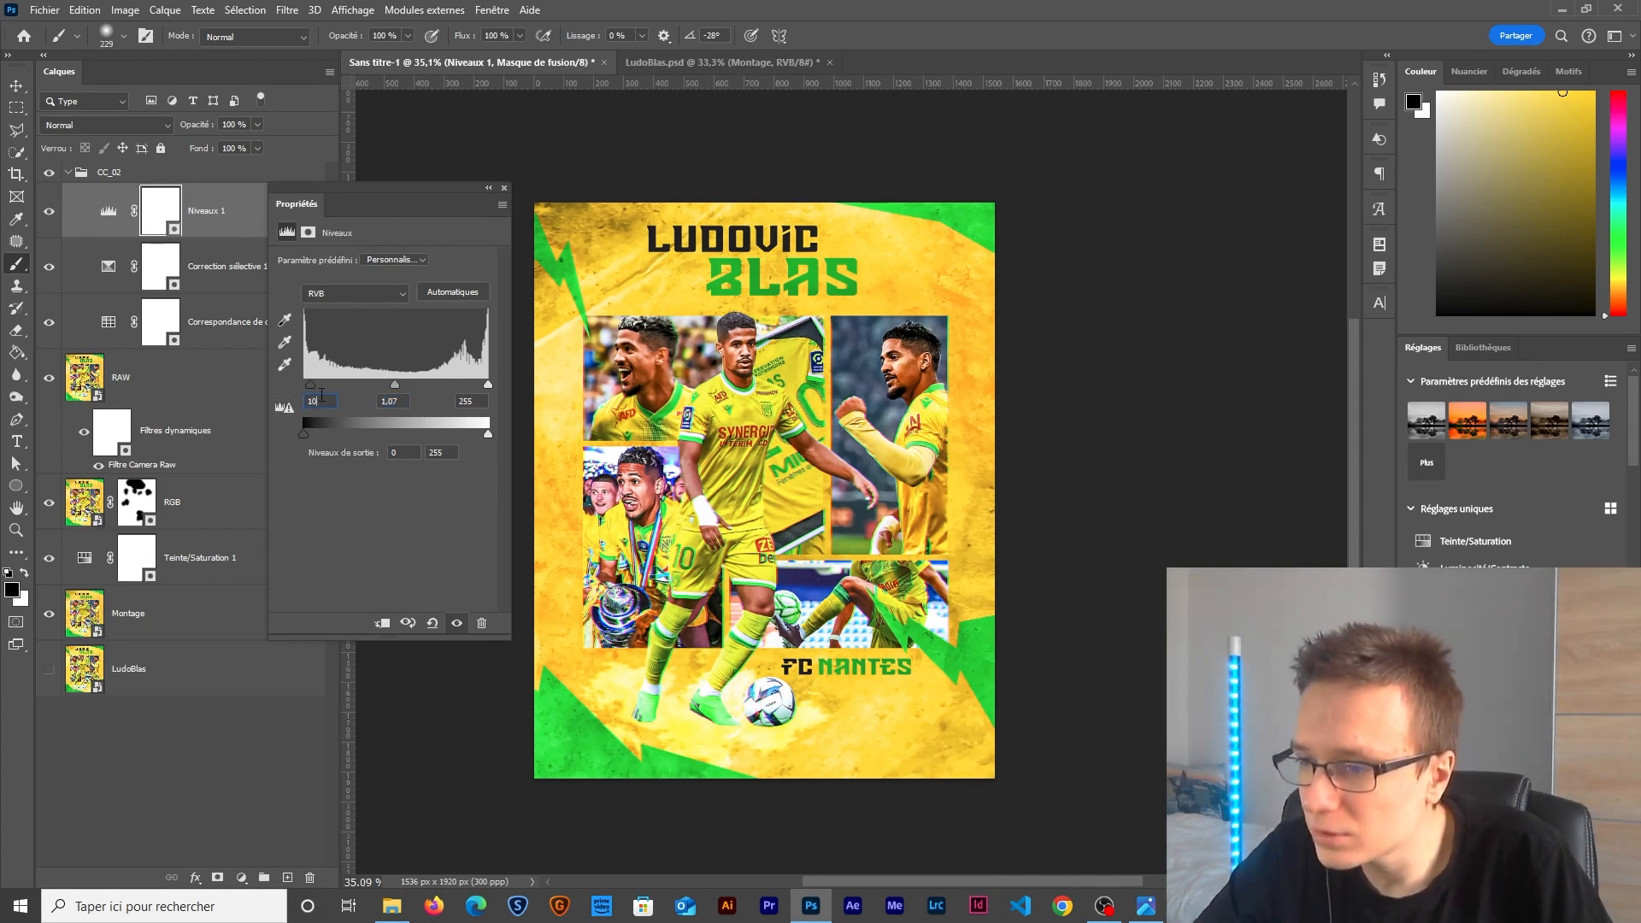
pyautogui.press('Tab')
pyautogui.press('BackSpace')
pyautogui.write('1')
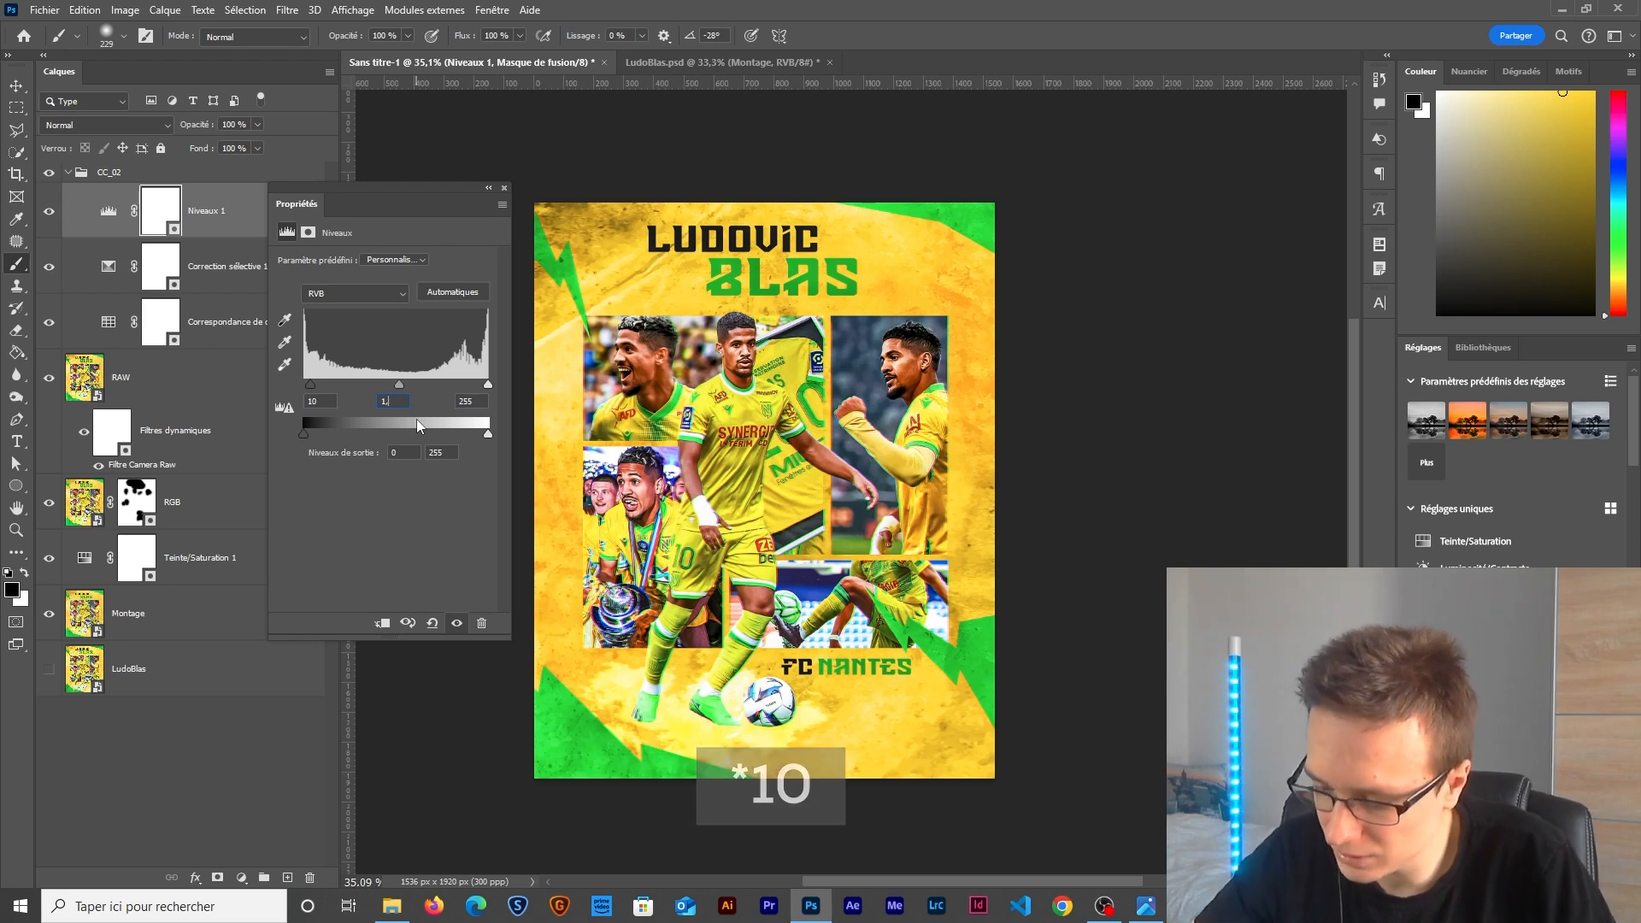
pyautogui.press('Return')
pyautogui.click(504, 189)
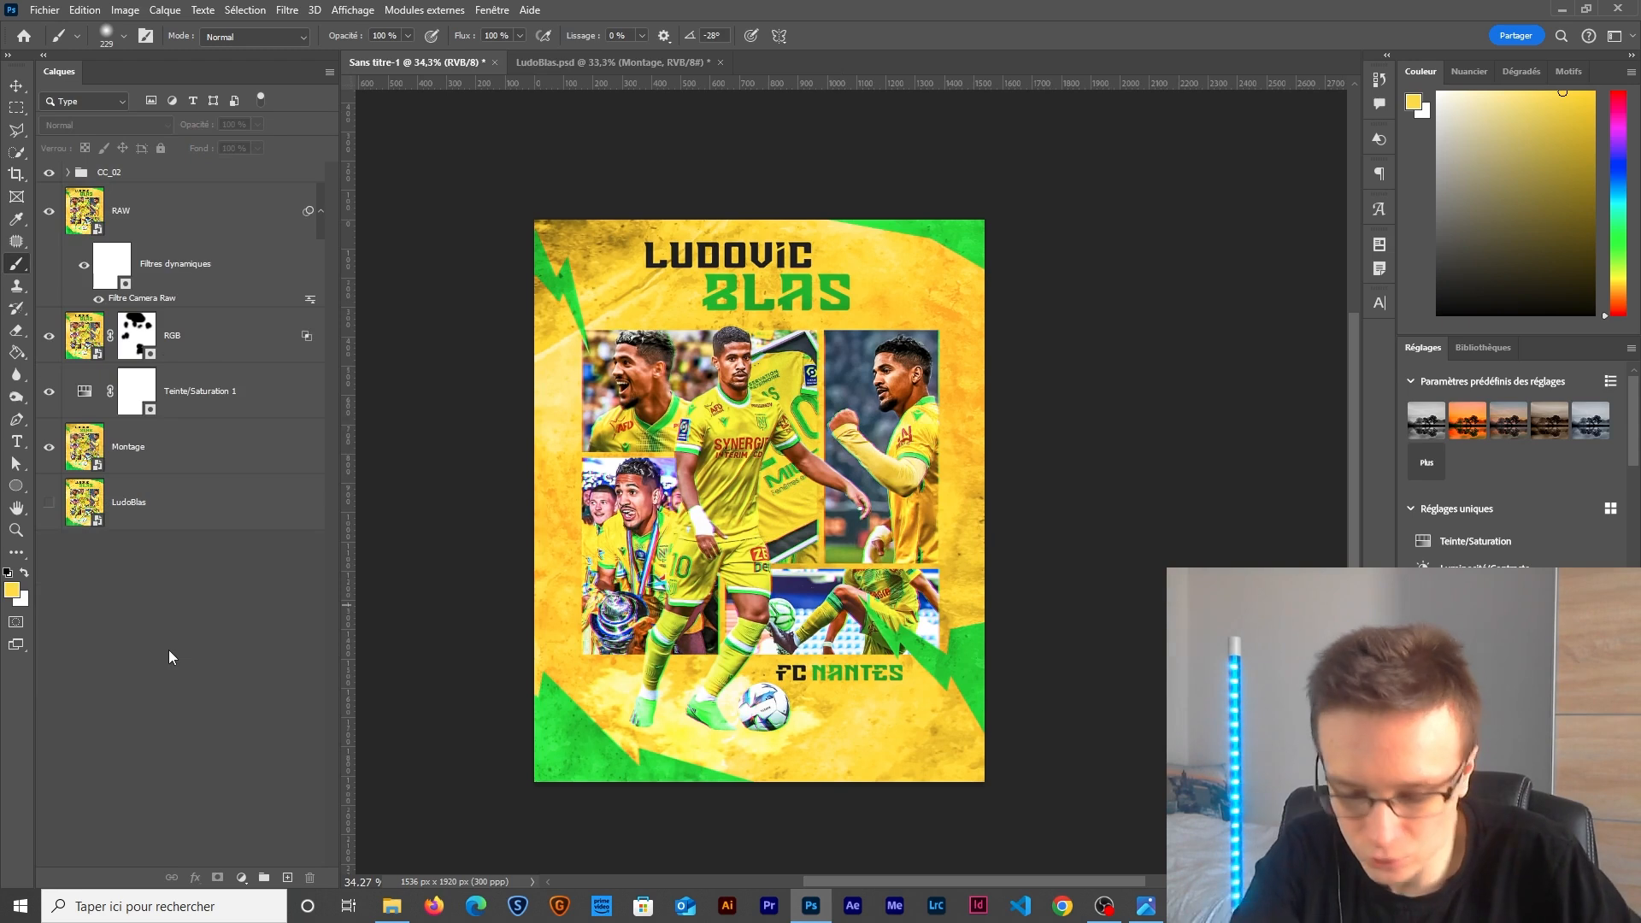
# Stamp all visible layers into a new layer above CC_02, rename it LUT and convert it to a smart object.
pyautogui.hotkey('ctrl', 'alt', 'shift', 'e')
pyautogui.doubleClick(137, 189)
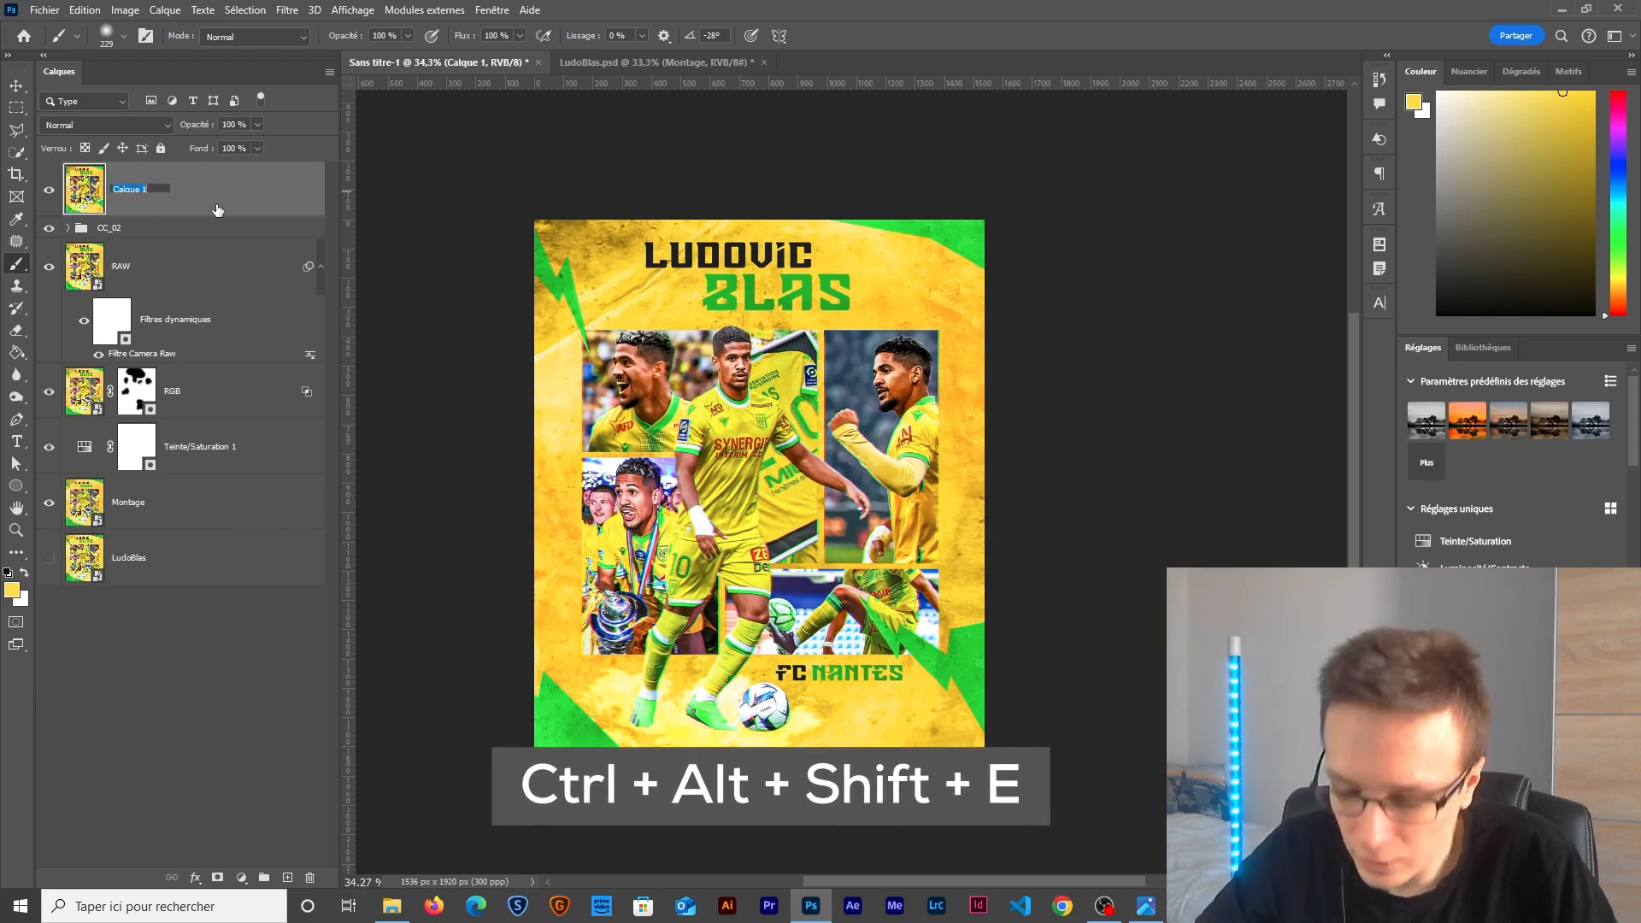
pyautogui.write('LUT')
pyautogui.press('Return')
pyautogui.rightClick(218, 195)
pyautogui.click(282, 440)
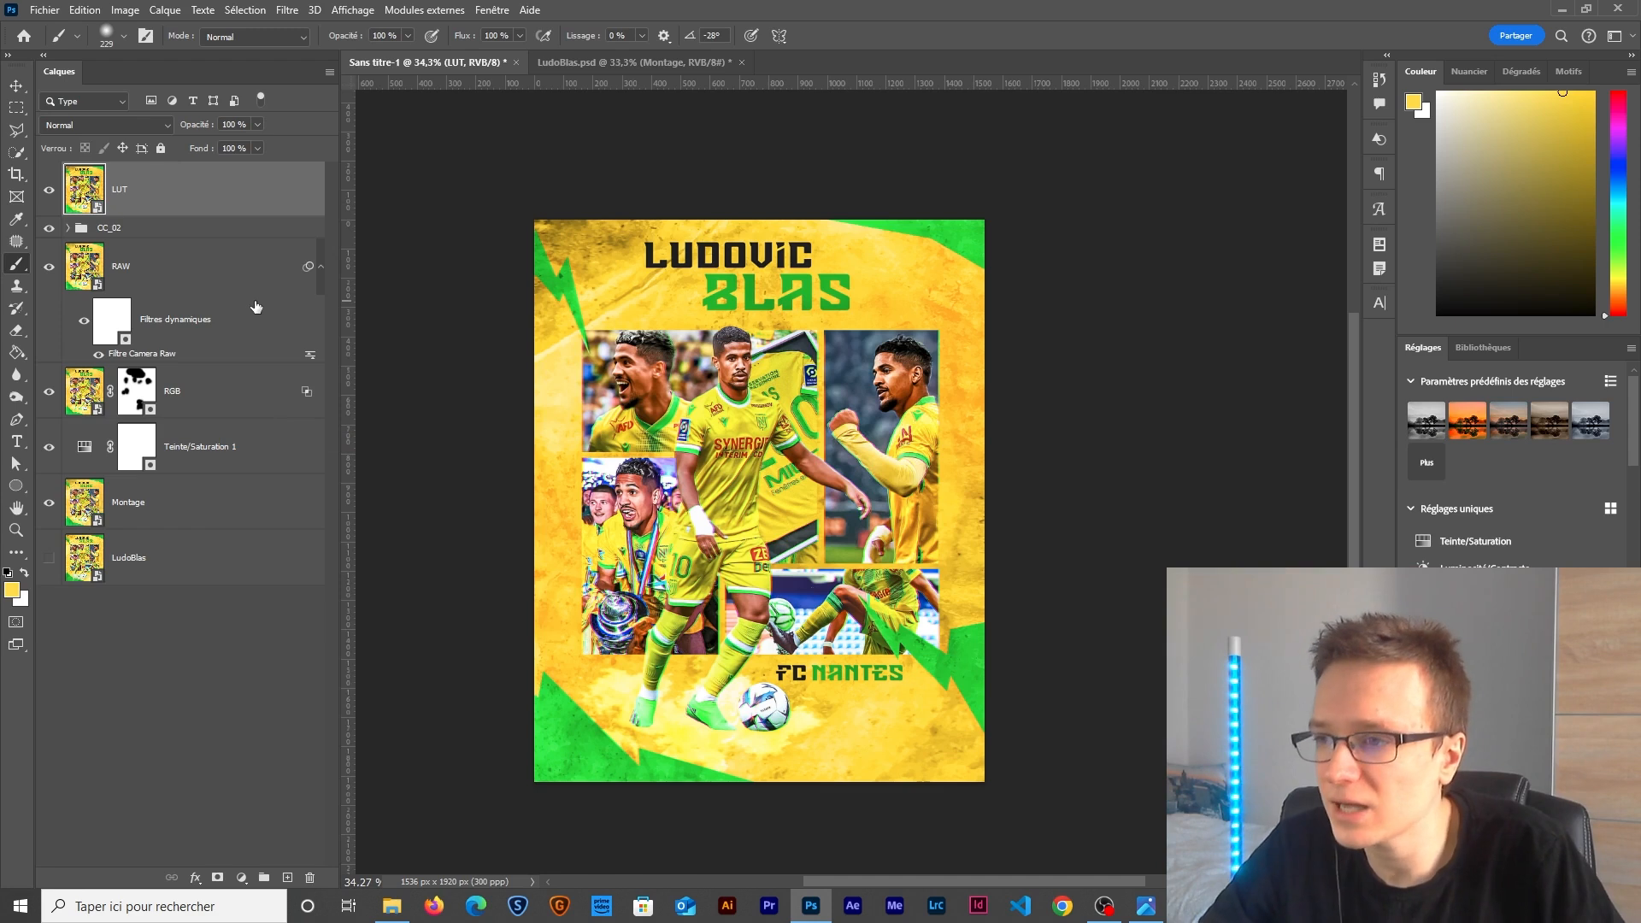
# Open the Camera Raw filter on the LUT layer and expand the Artistique group in the profile browser.
pyautogui.click(287, 10)
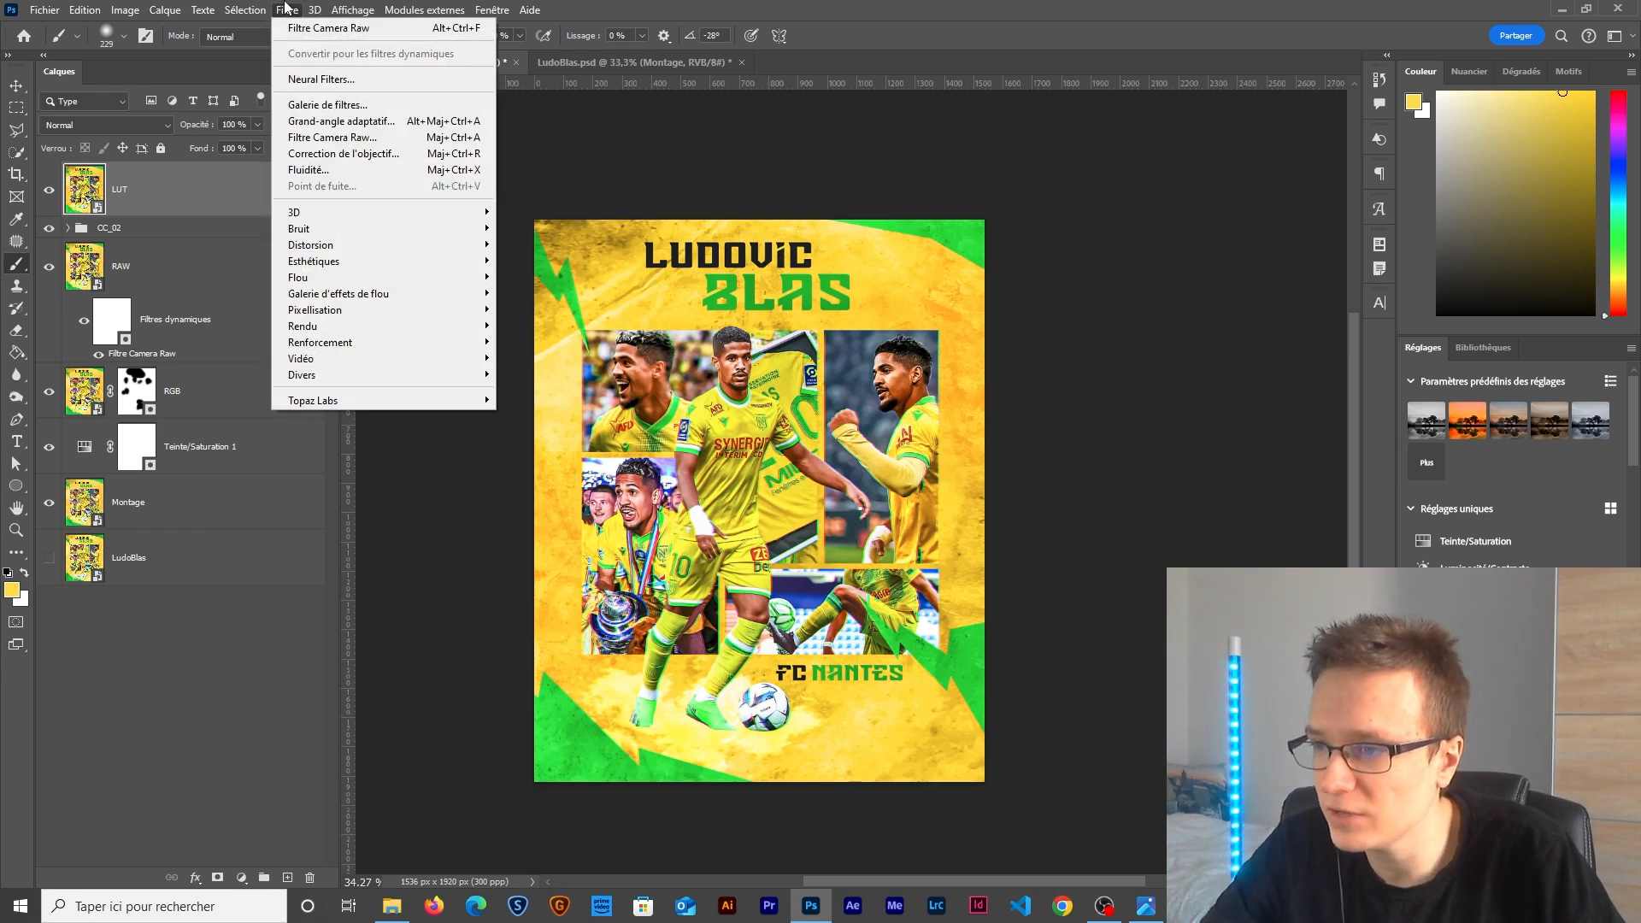
pyautogui.click(315, 138)
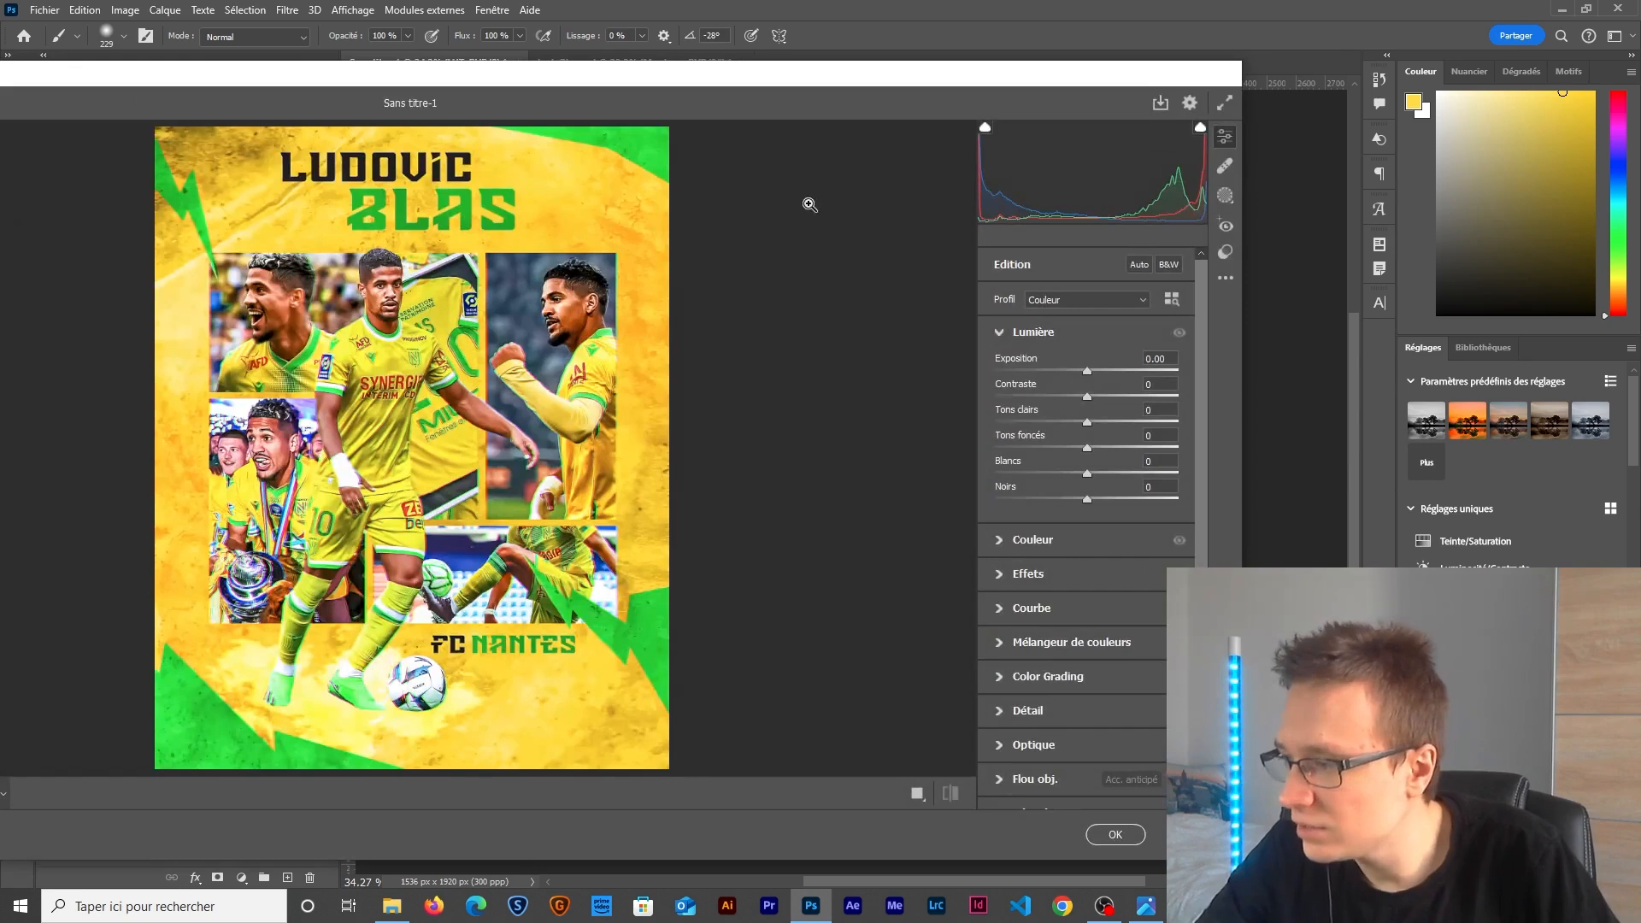
pyautogui.click(1171, 301)
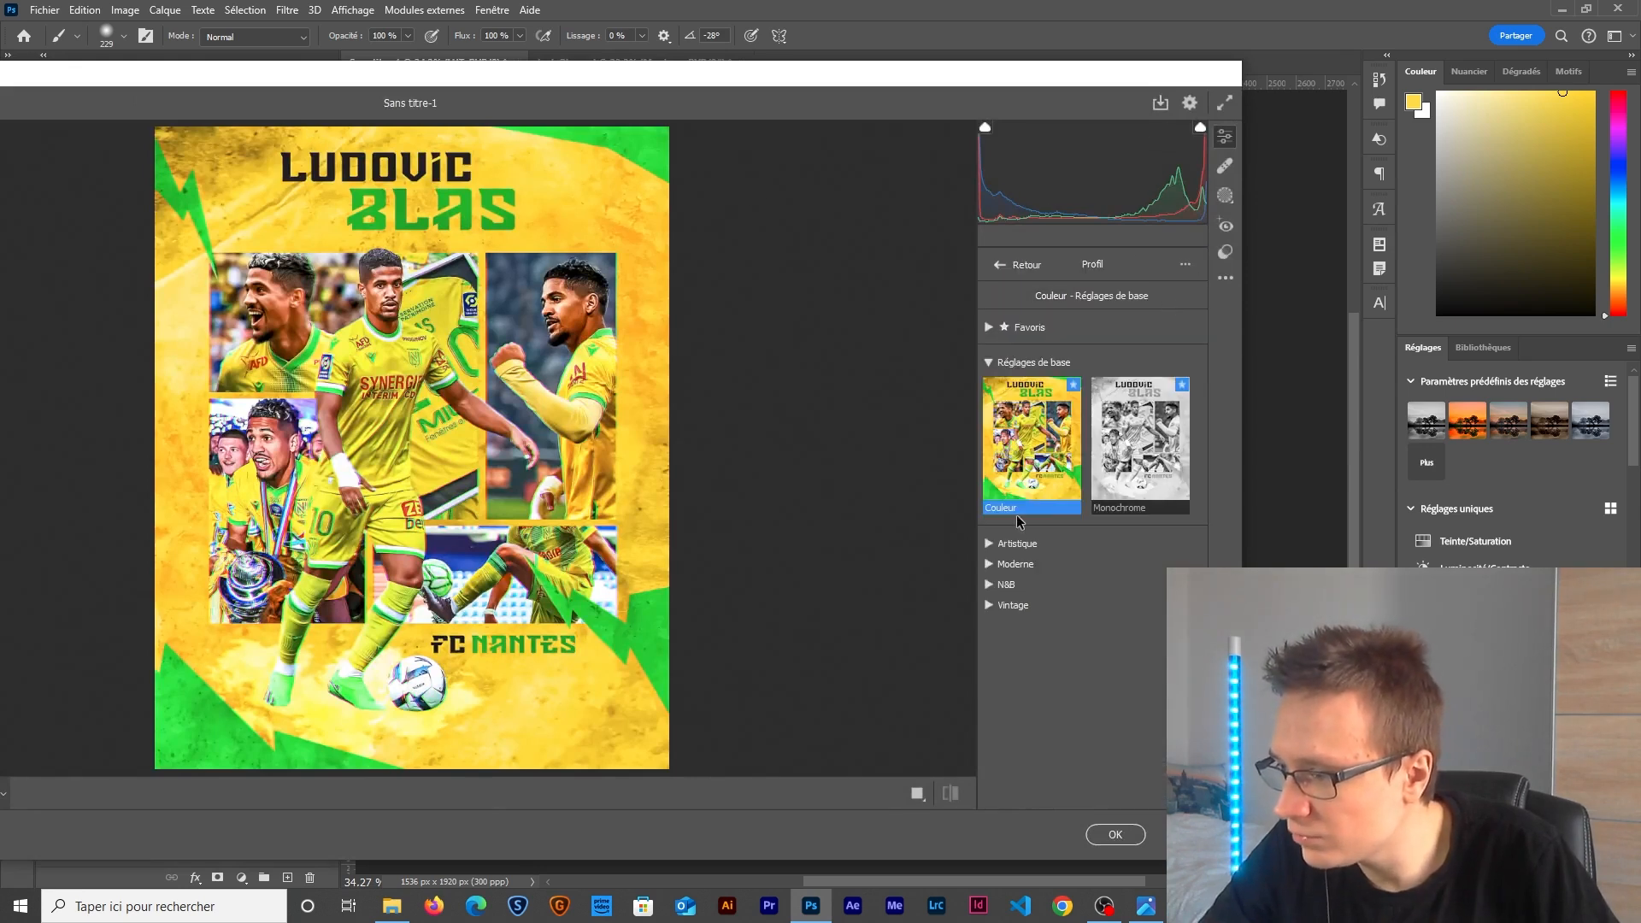
pyautogui.click(1016, 543)
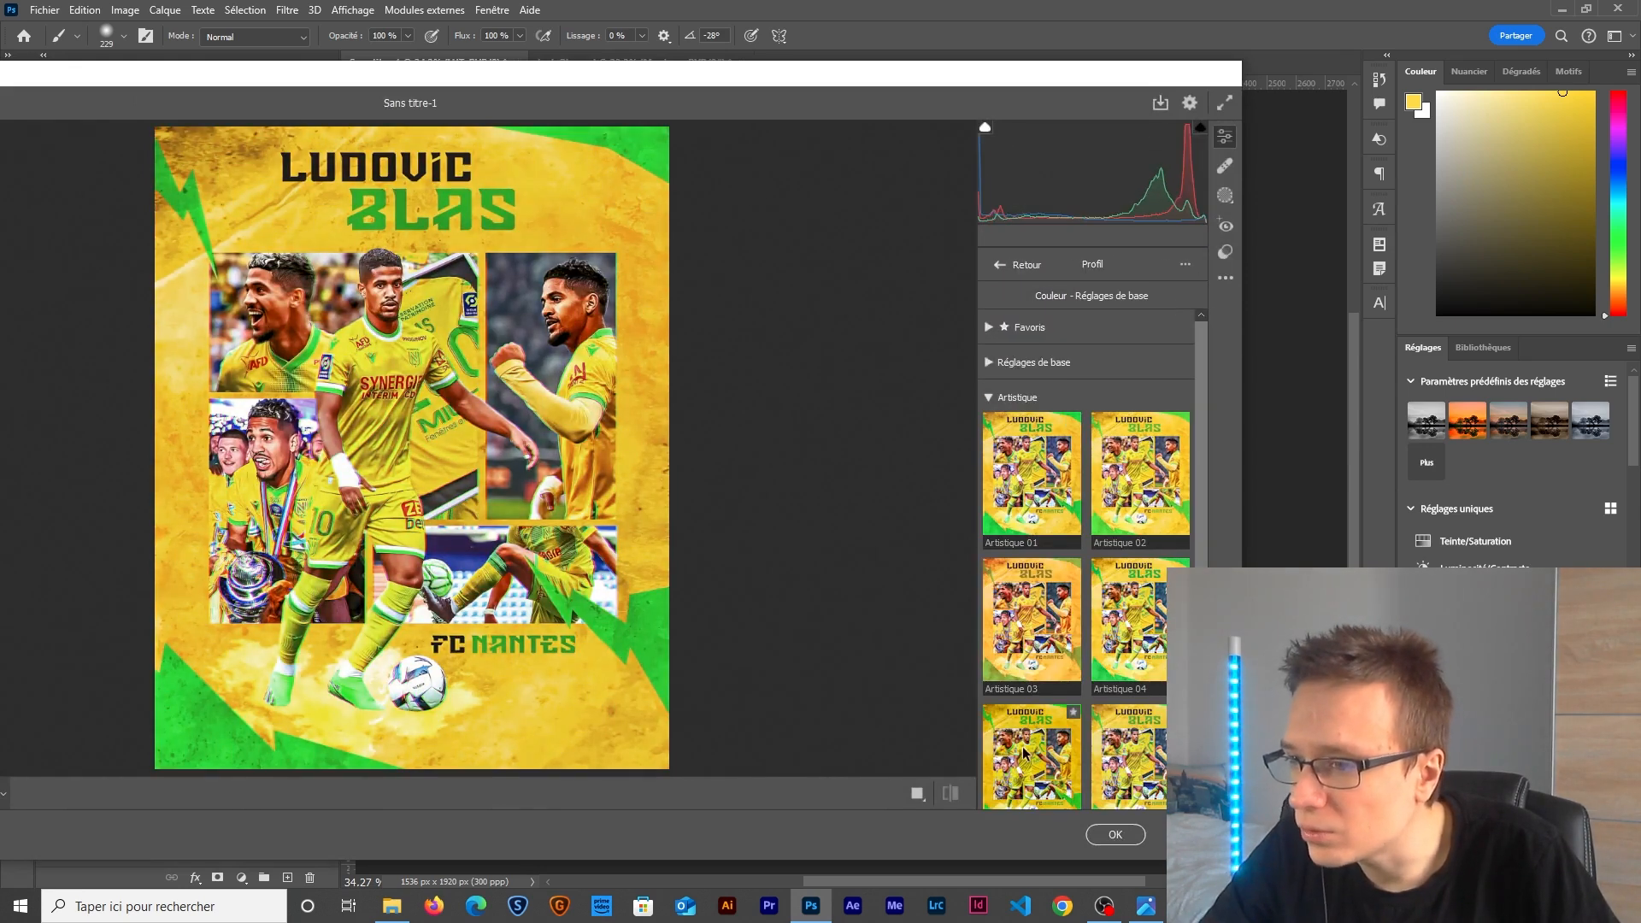
# Preview the Artistique and Moderne profiles on the poster and apply Artistique 04 with the Camera Raw filter.
pyautogui.scroll(-2, 1126, 750)
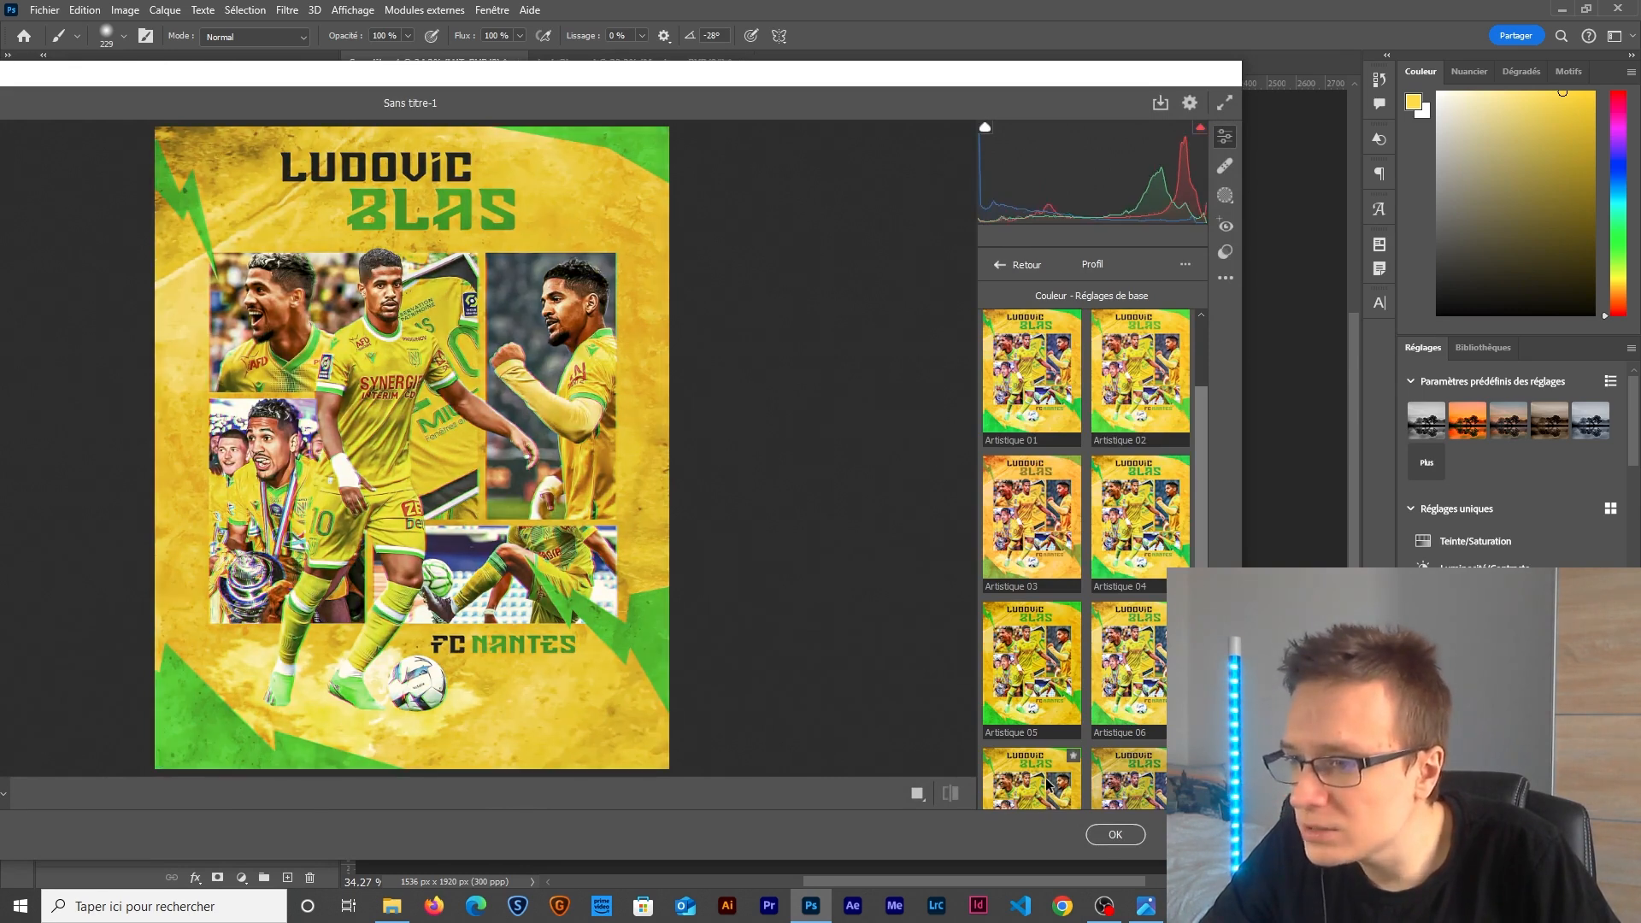
pyautogui.scroll(-2, 1051, 769)
pyautogui.click(989, 752)
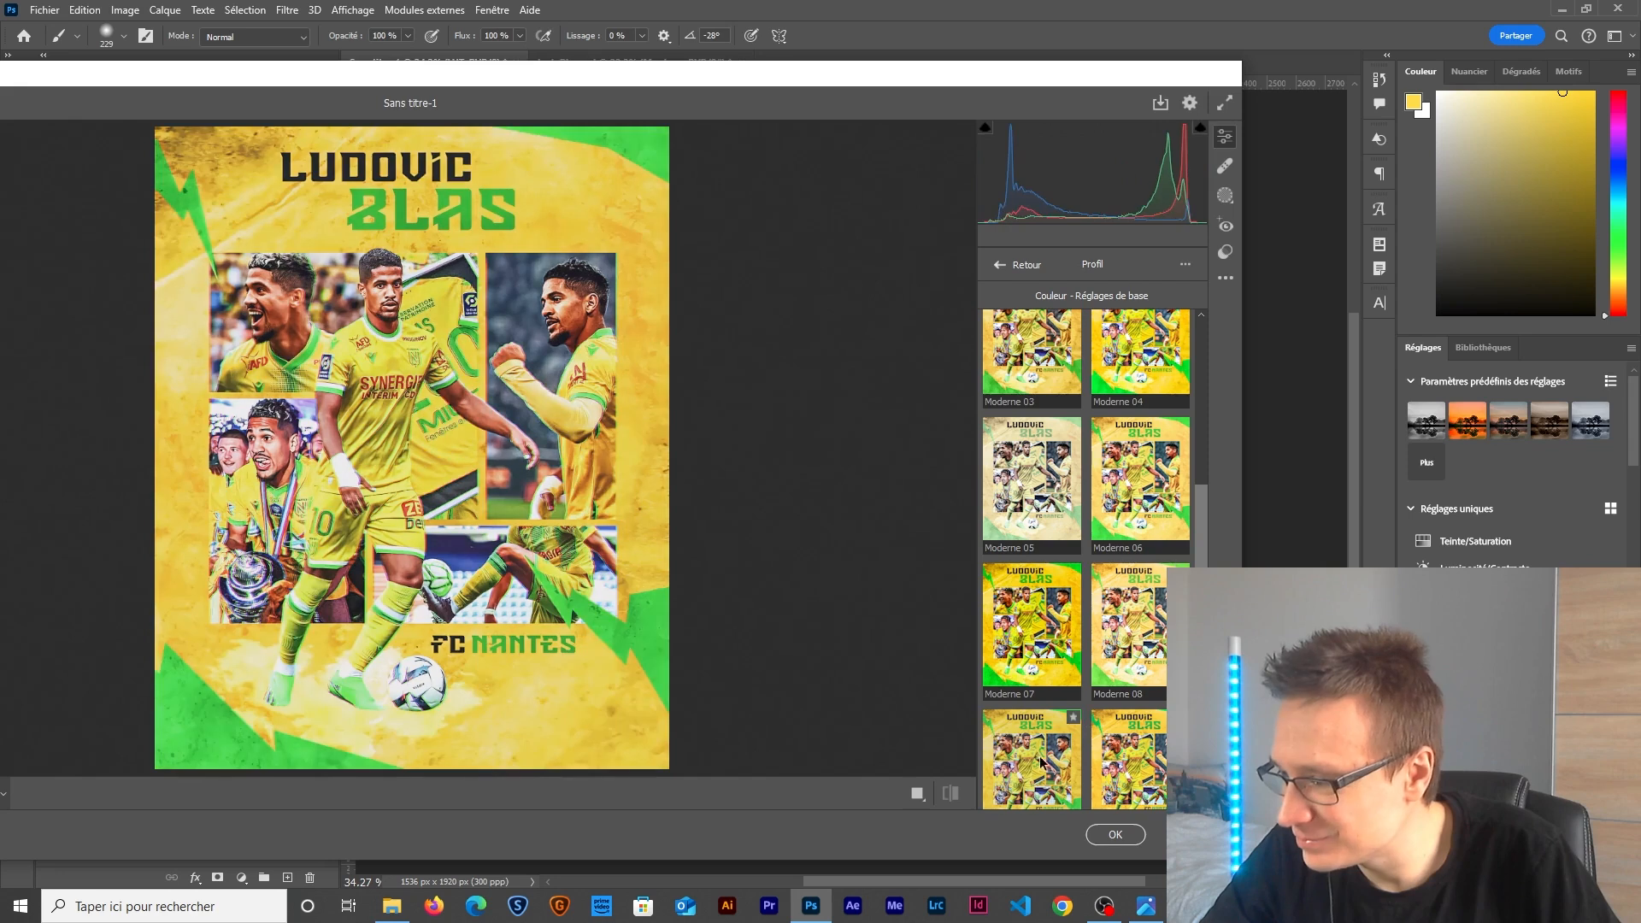
pyautogui.scroll(-4, 1111, 752)
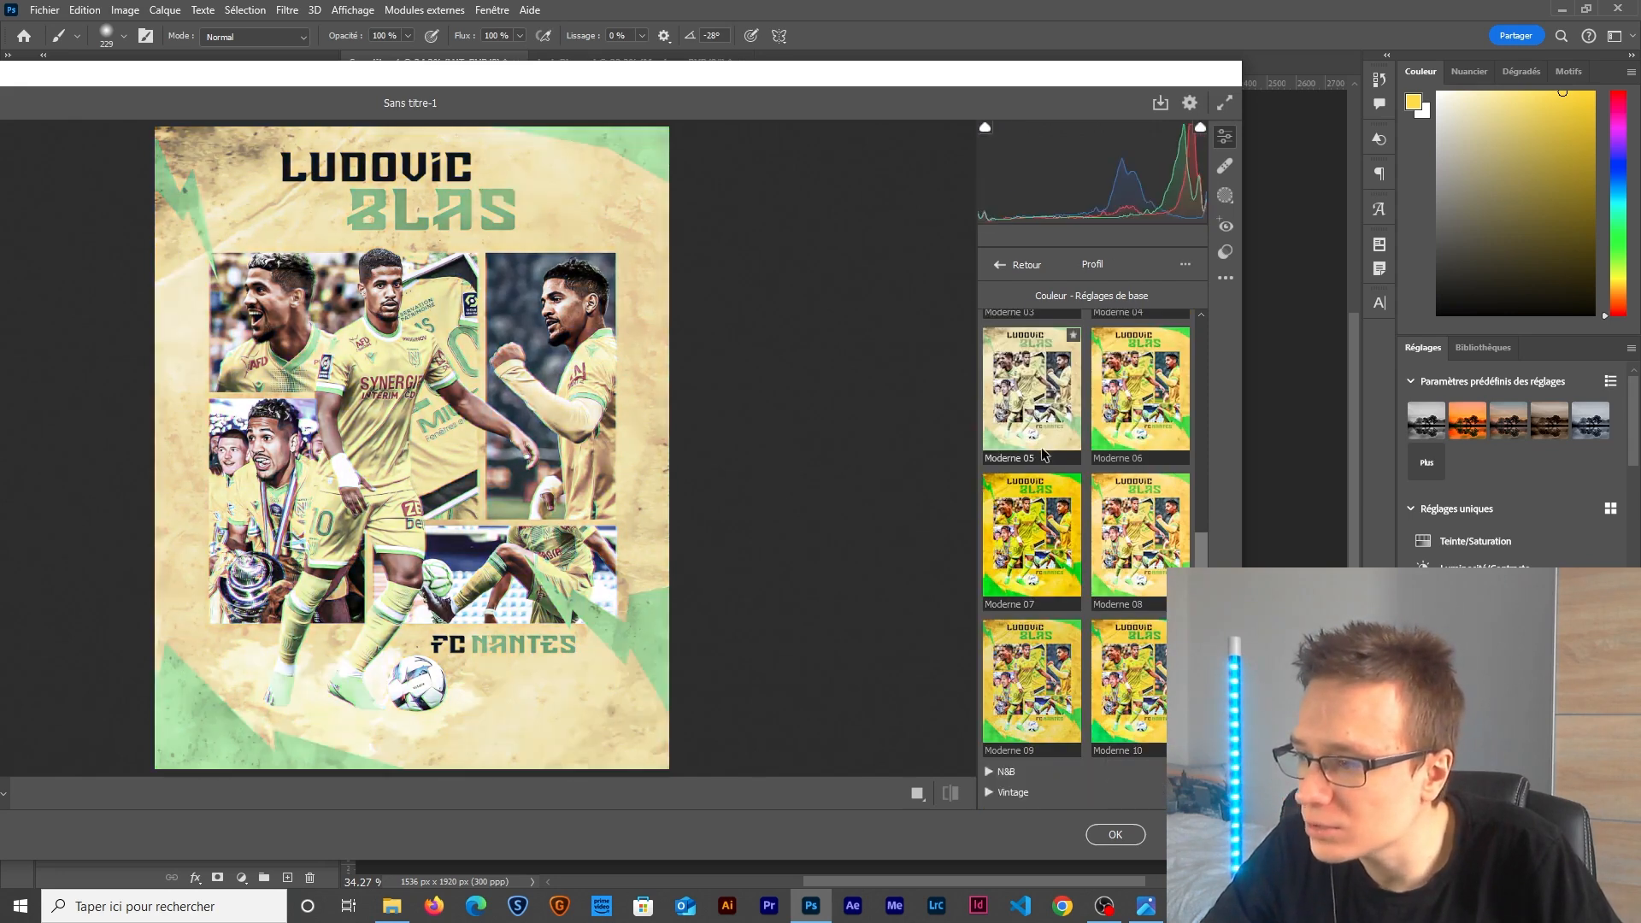
pyautogui.scroll(5, 989, 394)
pyautogui.click(989, 391)
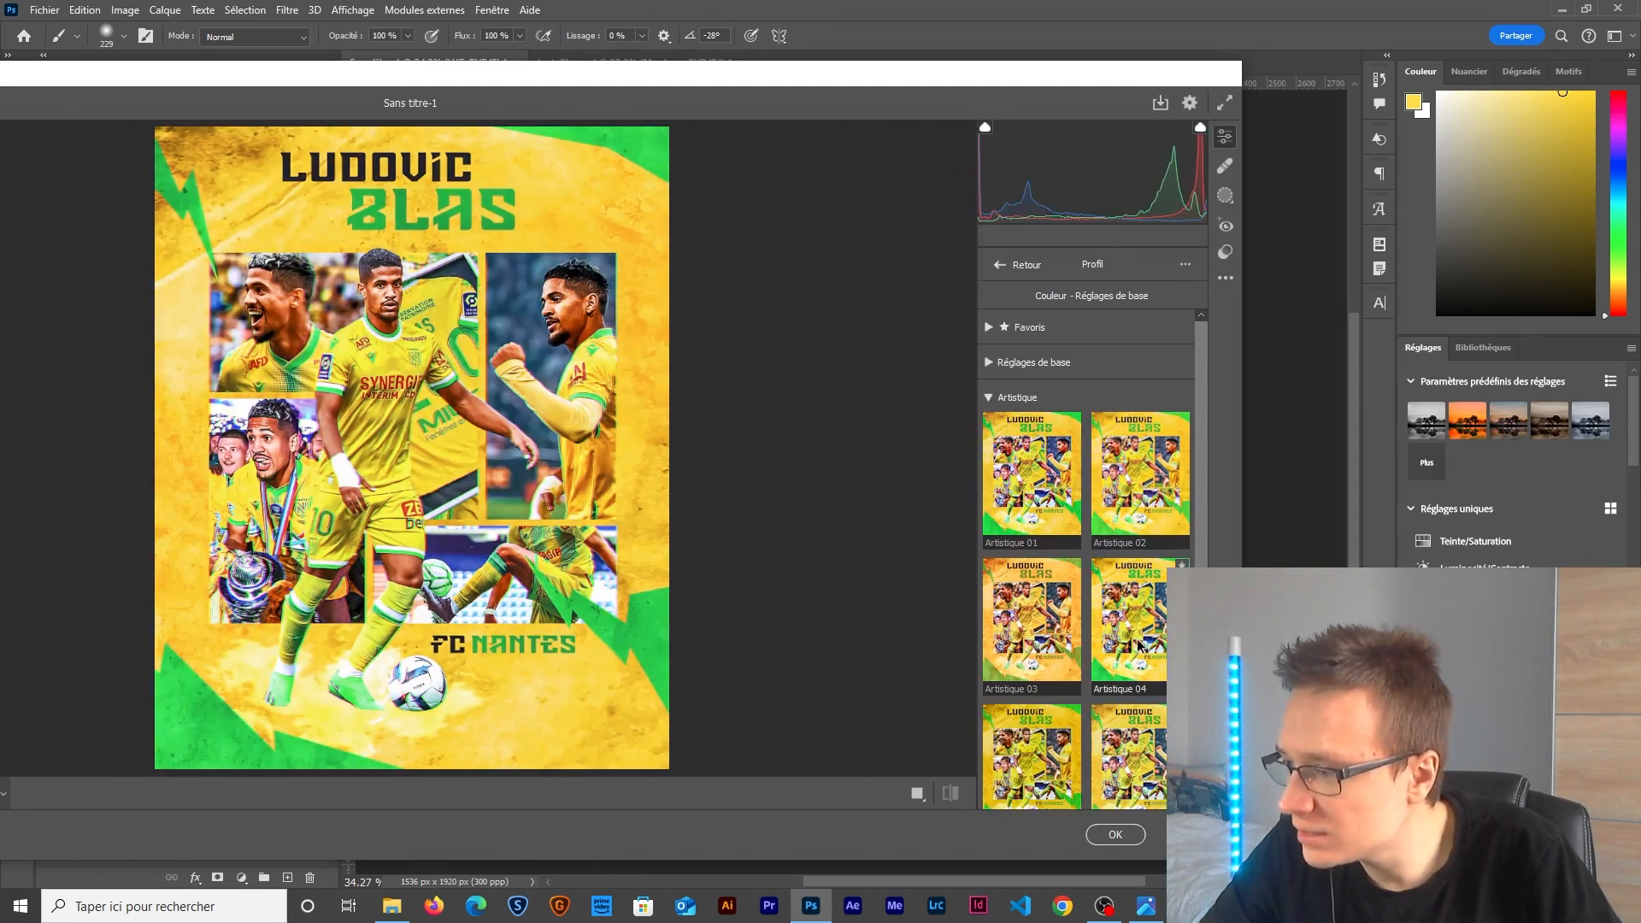
pyautogui.click(1140, 647)
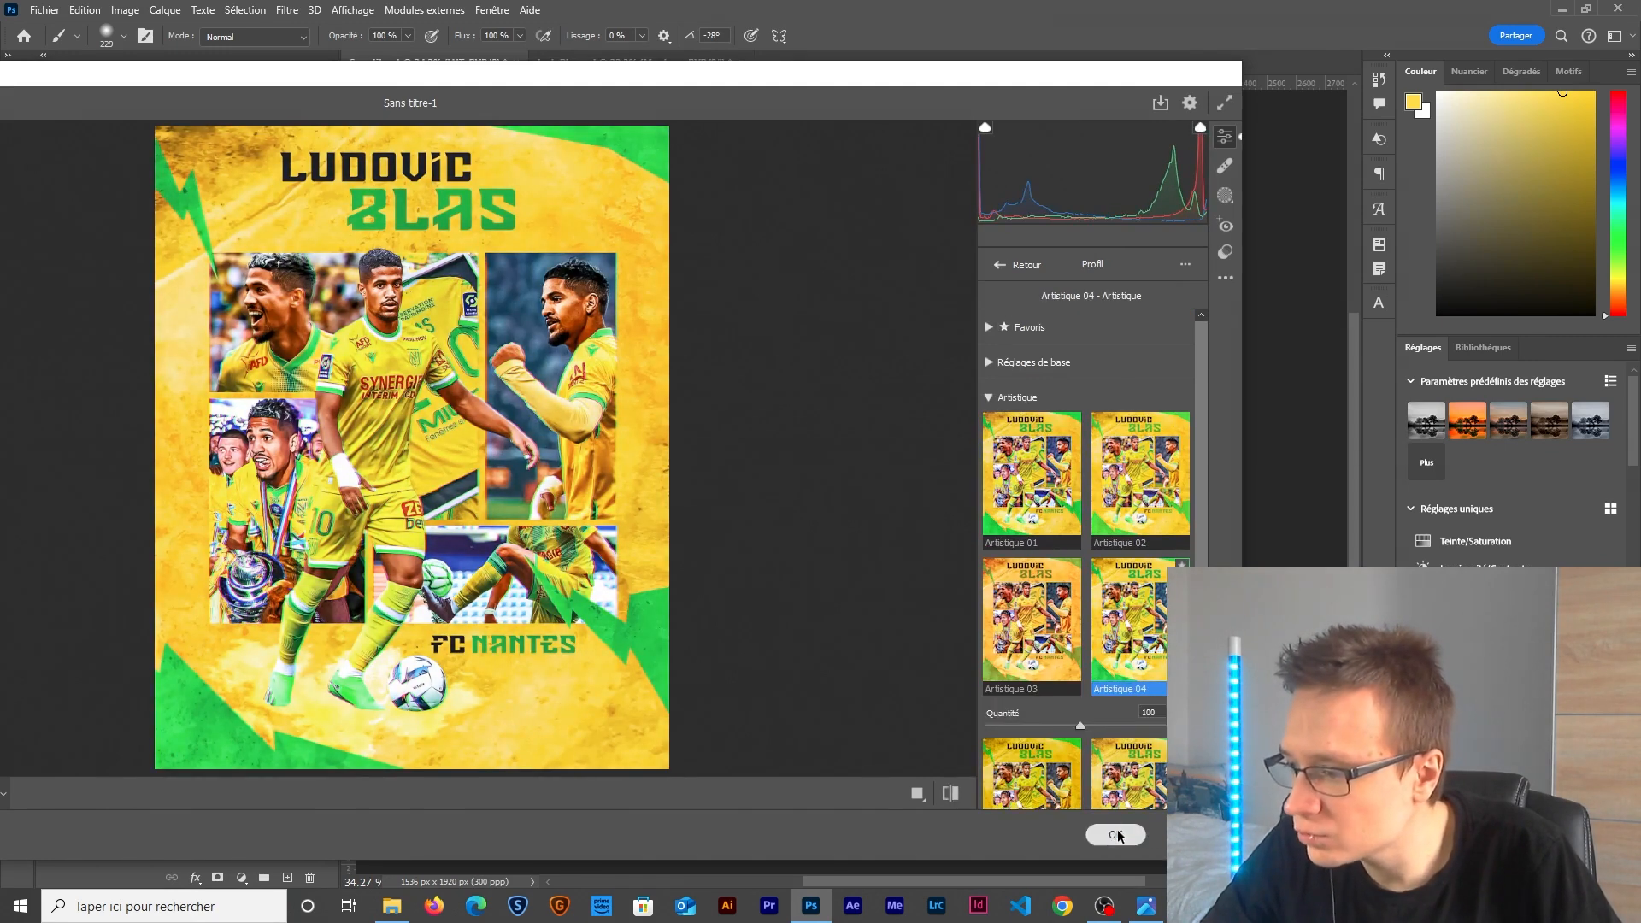
pyautogui.click(1115, 834)
pyautogui.scroll(2, 862, 448)
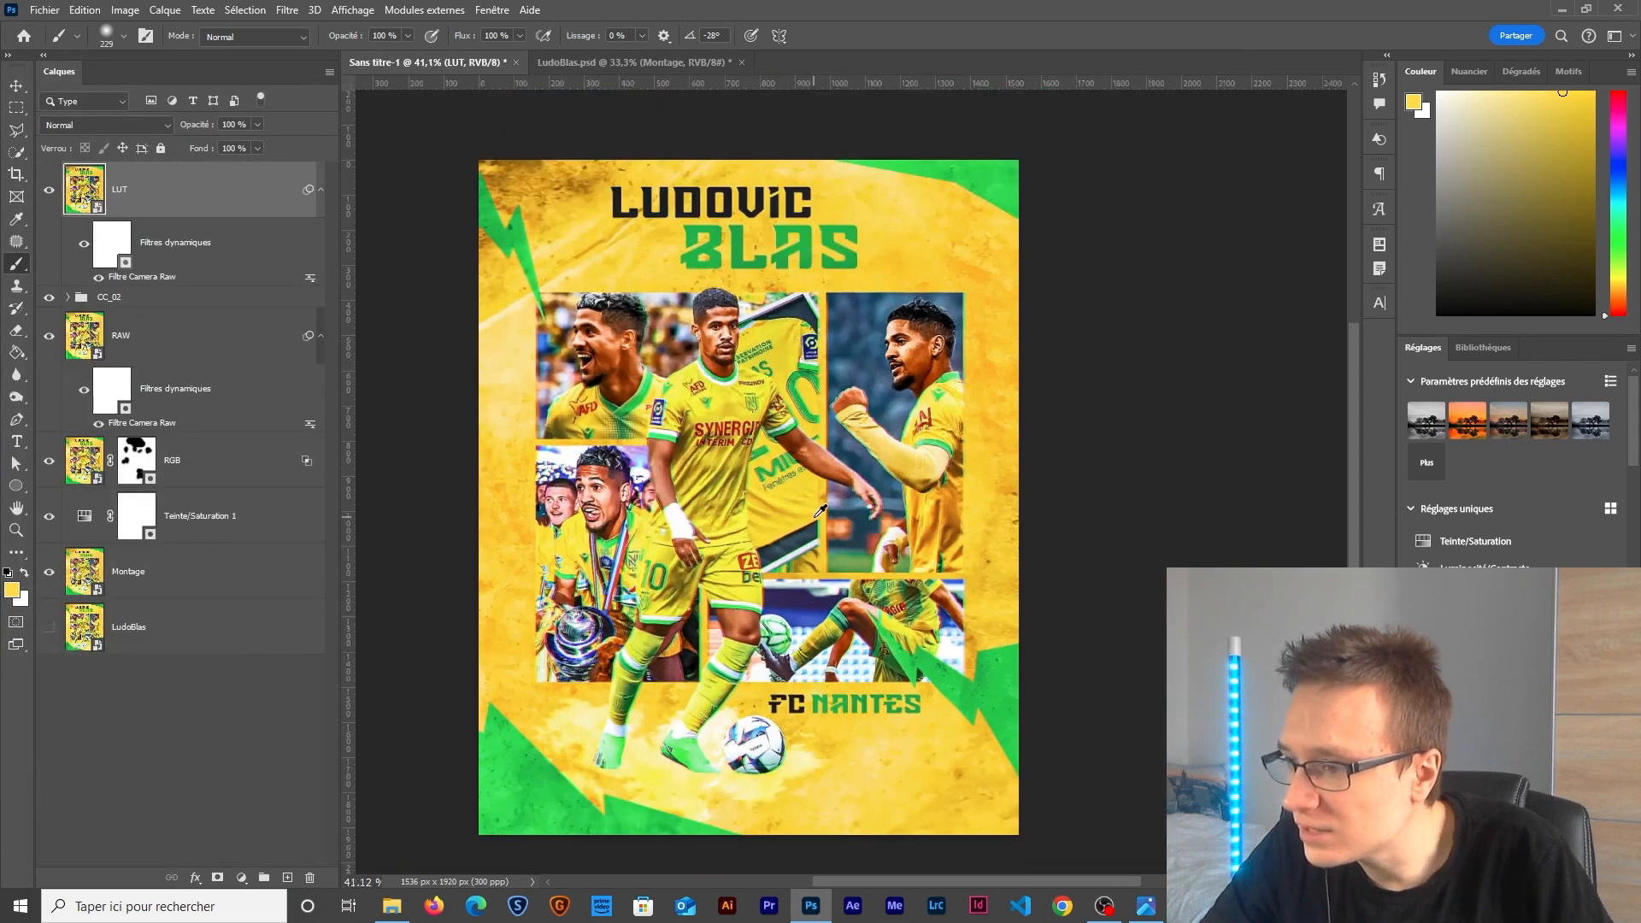
pyautogui.scroll(3, 802, 521)
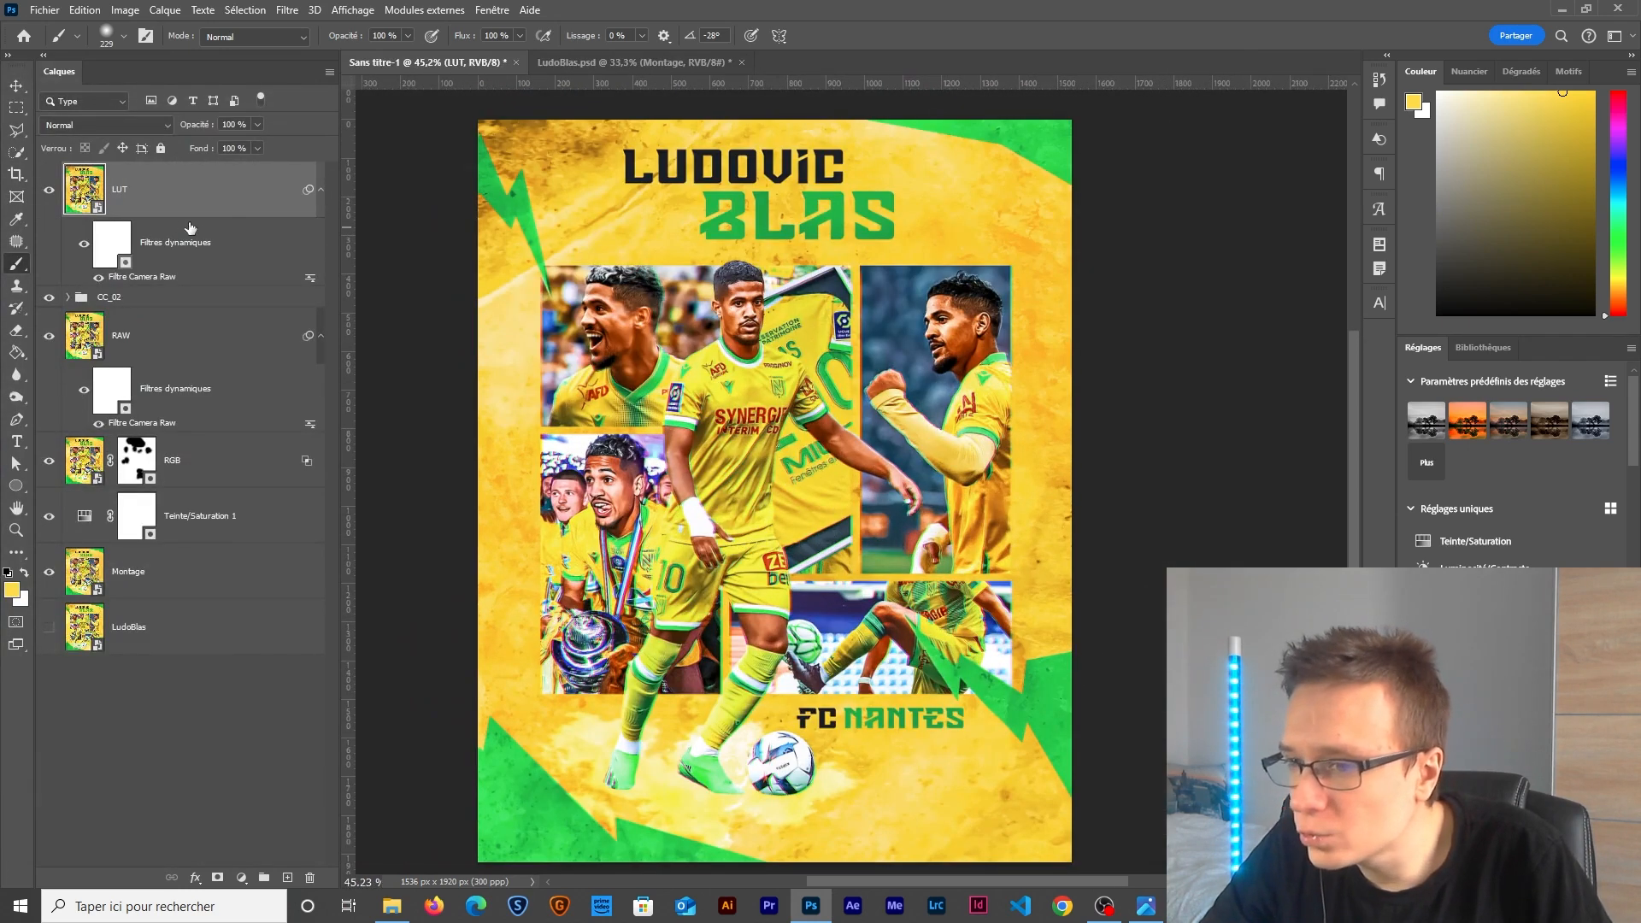
# Stamp all visible layers into a new layer above CC_02, rename it Topaz and convert it to a smart object.
pyautogui.hotkey('ctrl', 'alt', 'shift', 'e')
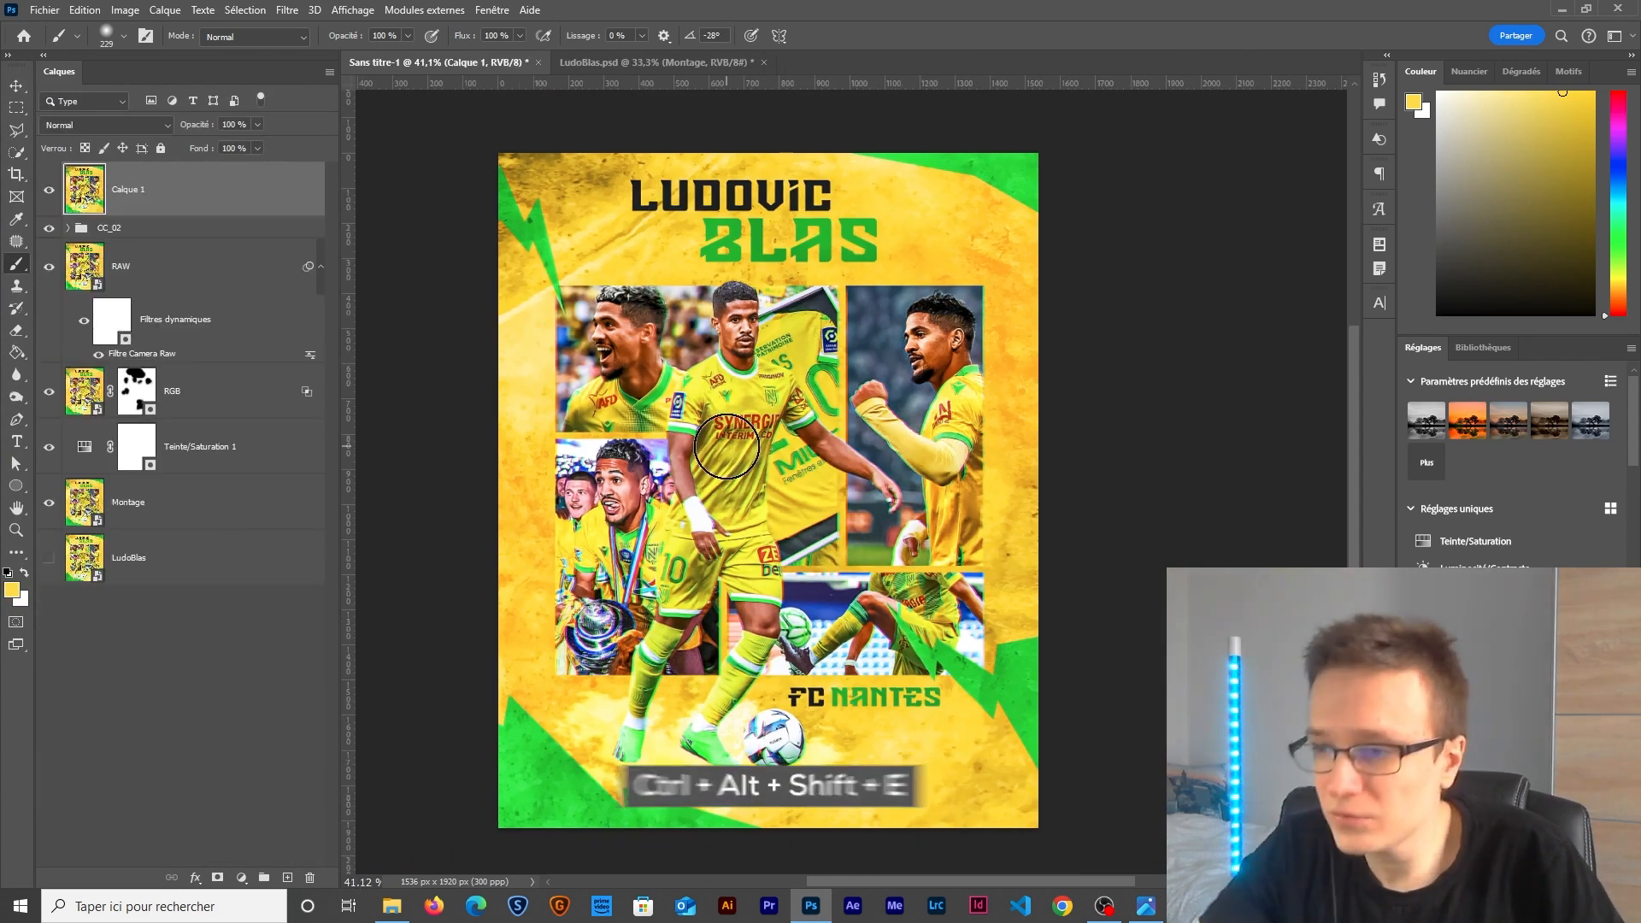
pyautogui.doubleClick(124, 190)
pyautogui.write('Too')
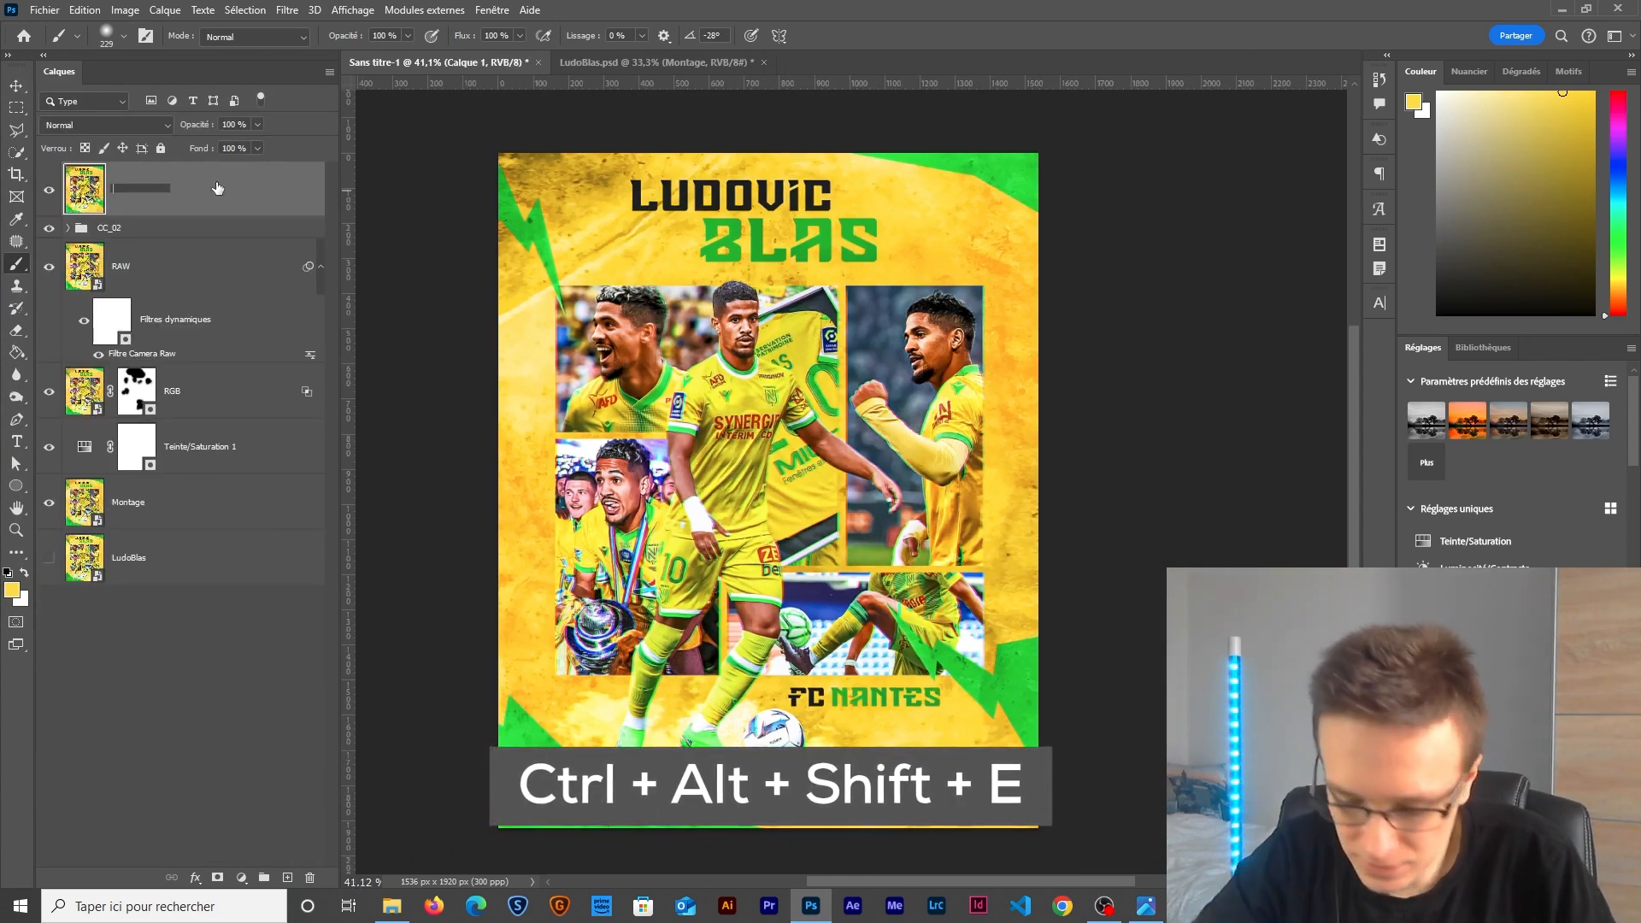
pyautogui.write('paz')
pyautogui.press('Return')
pyautogui.rightClick(217, 183)
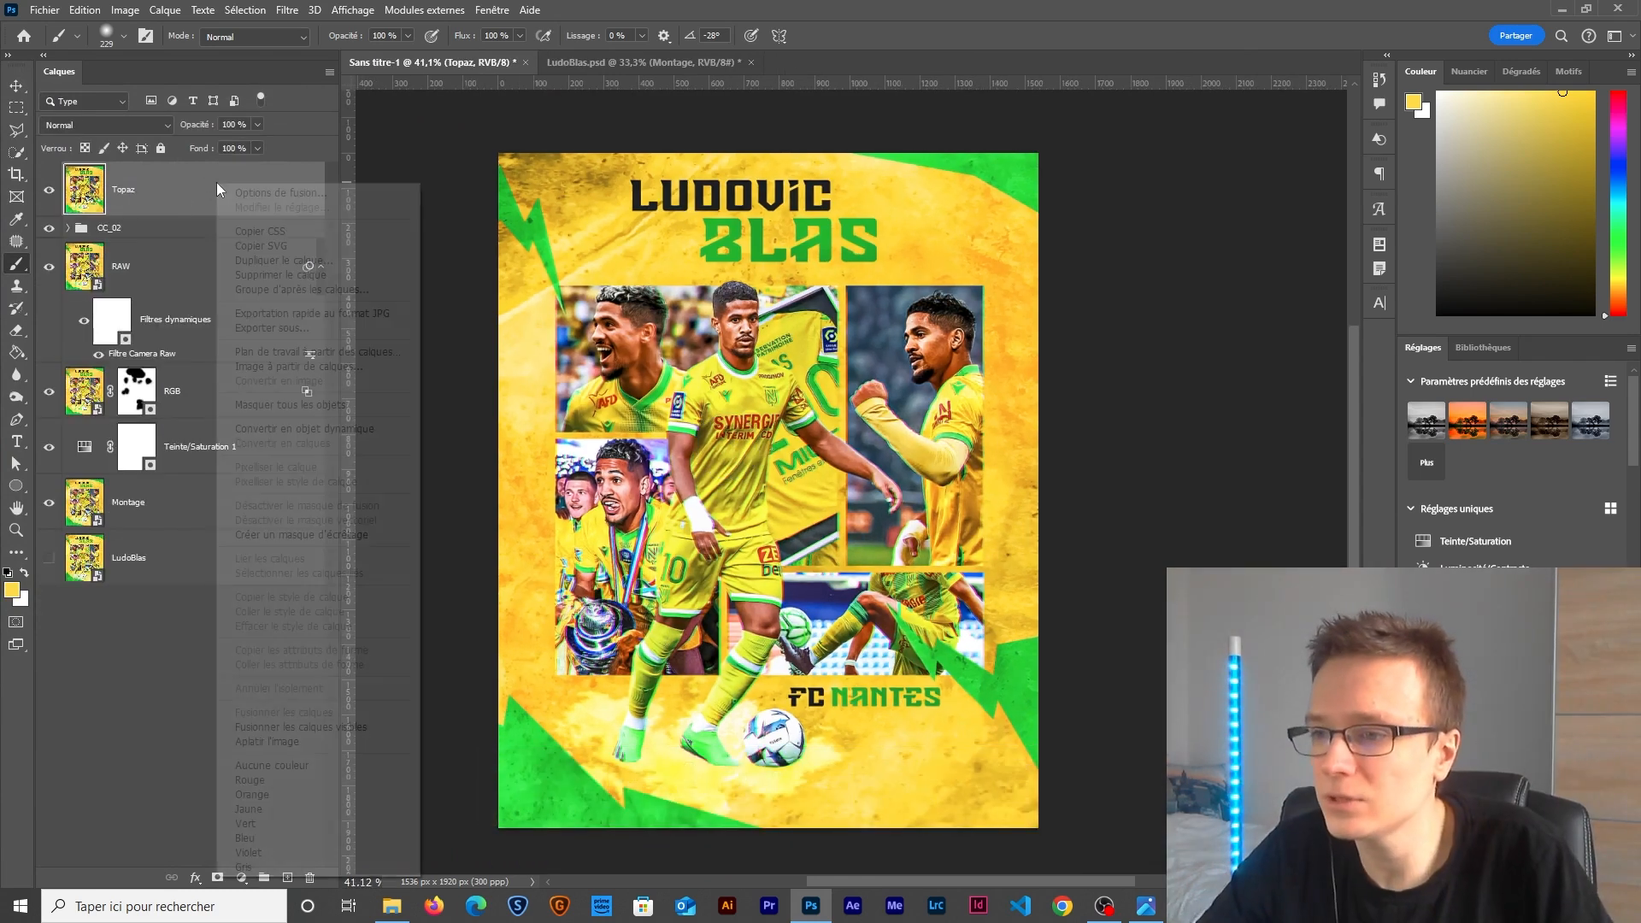
pyautogui.click(277, 430)
# Apply the Topaz Adjust 5 filter to the Topaz layer and set the smart filter's blending opacity to 50%.
pyautogui.click(287, 10)
pyautogui.moveTo(342, 399)
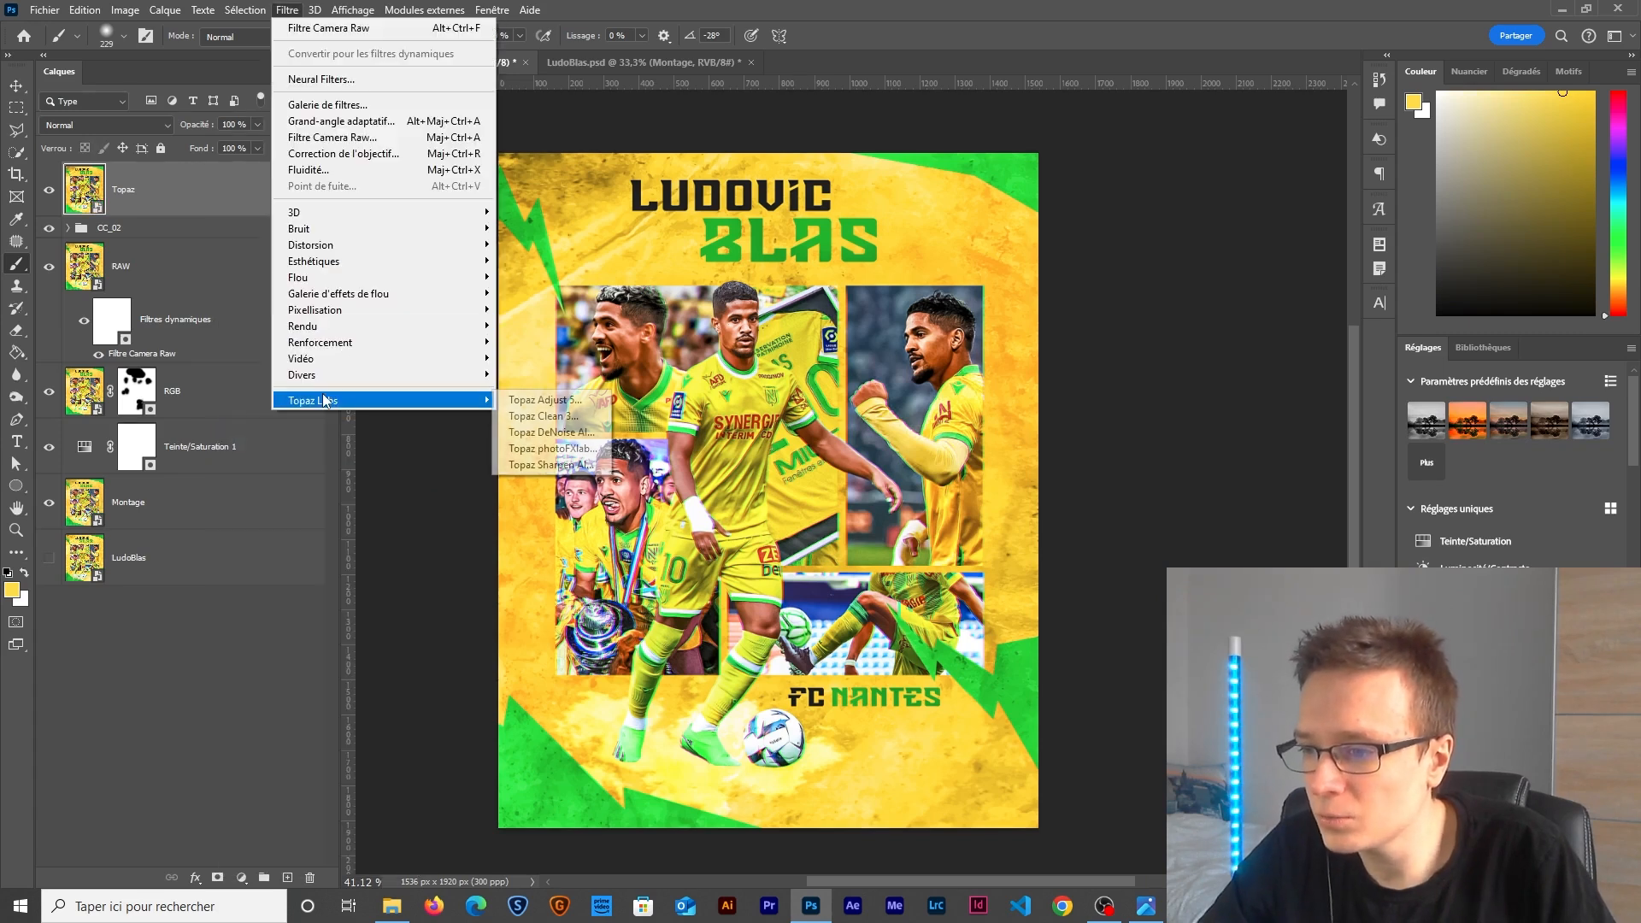
pyautogui.click(530, 400)
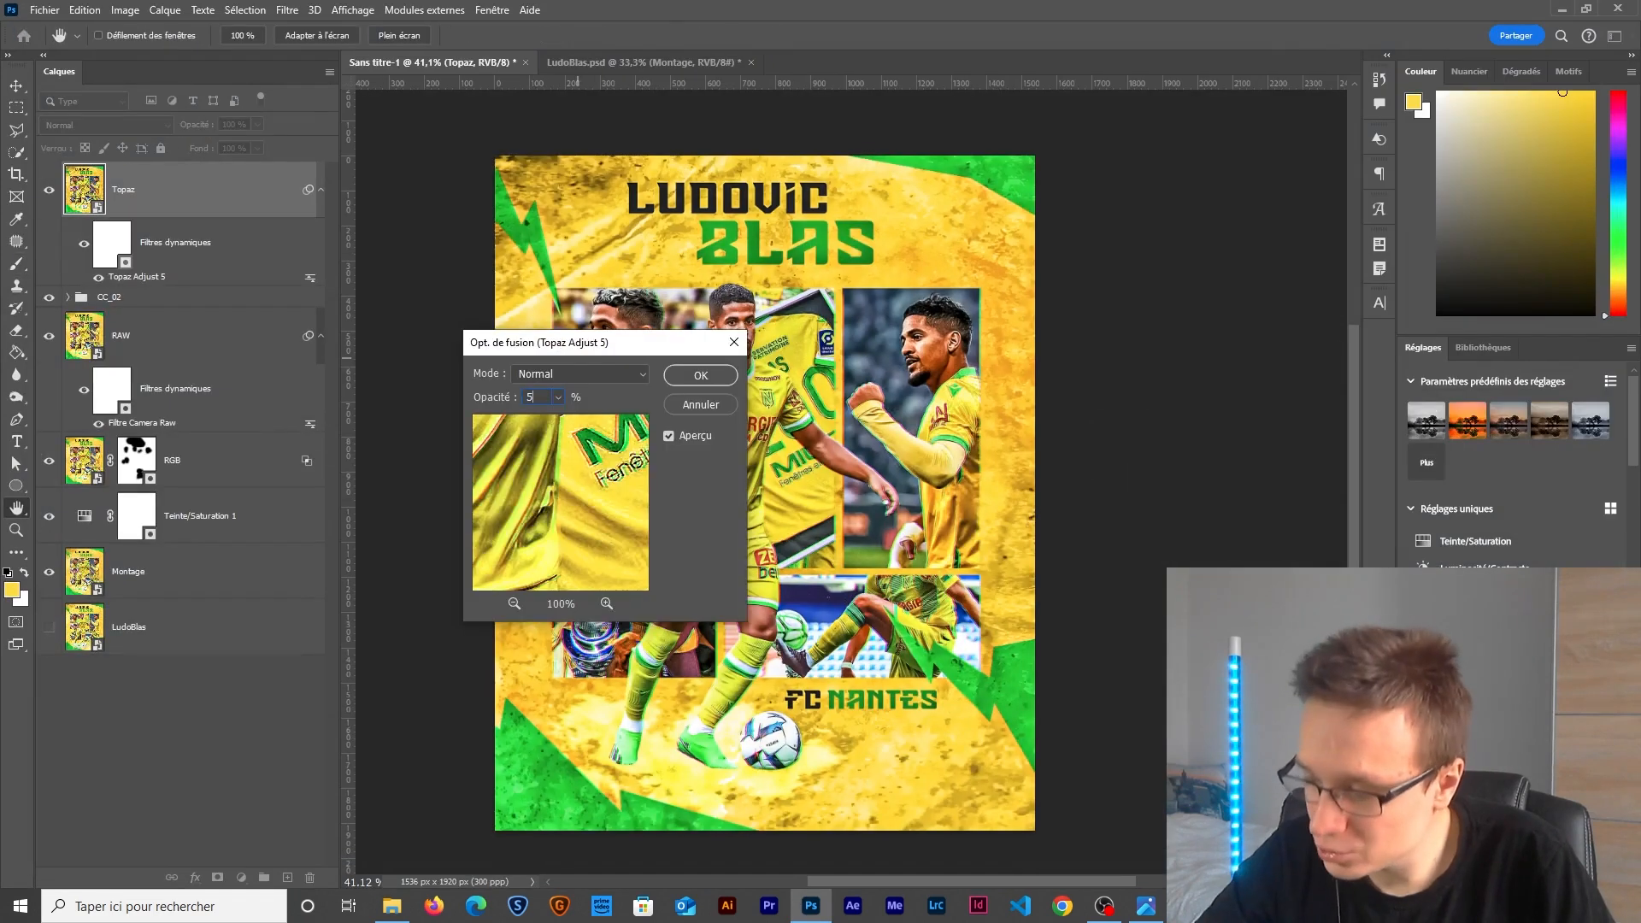
pyautogui.write('50')
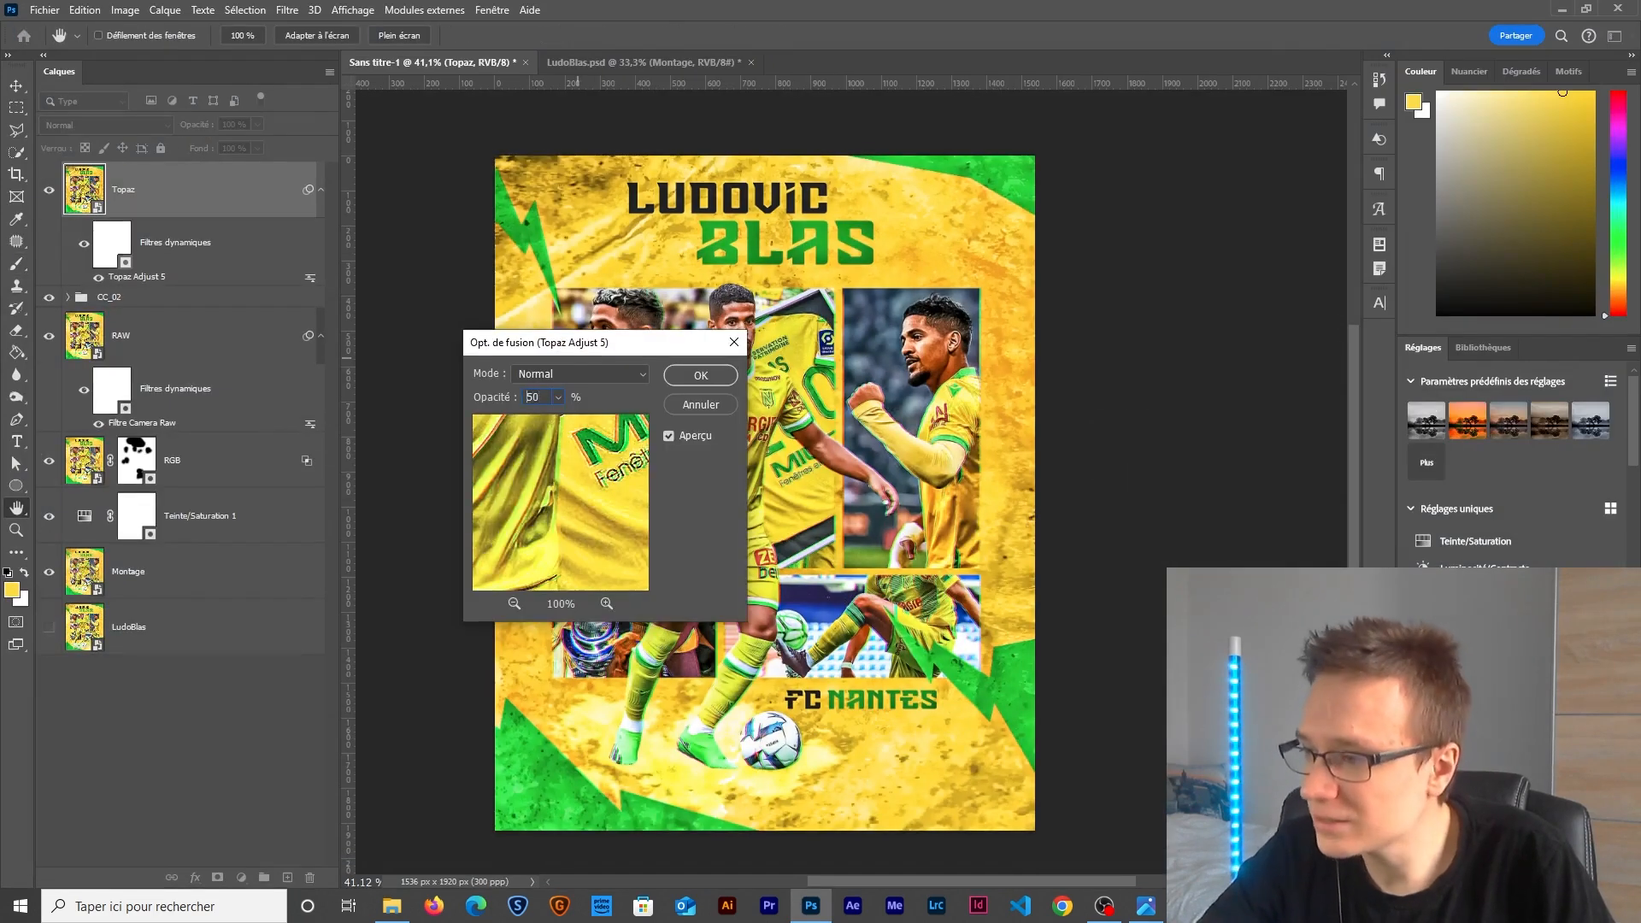
pyautogui.press('Return')
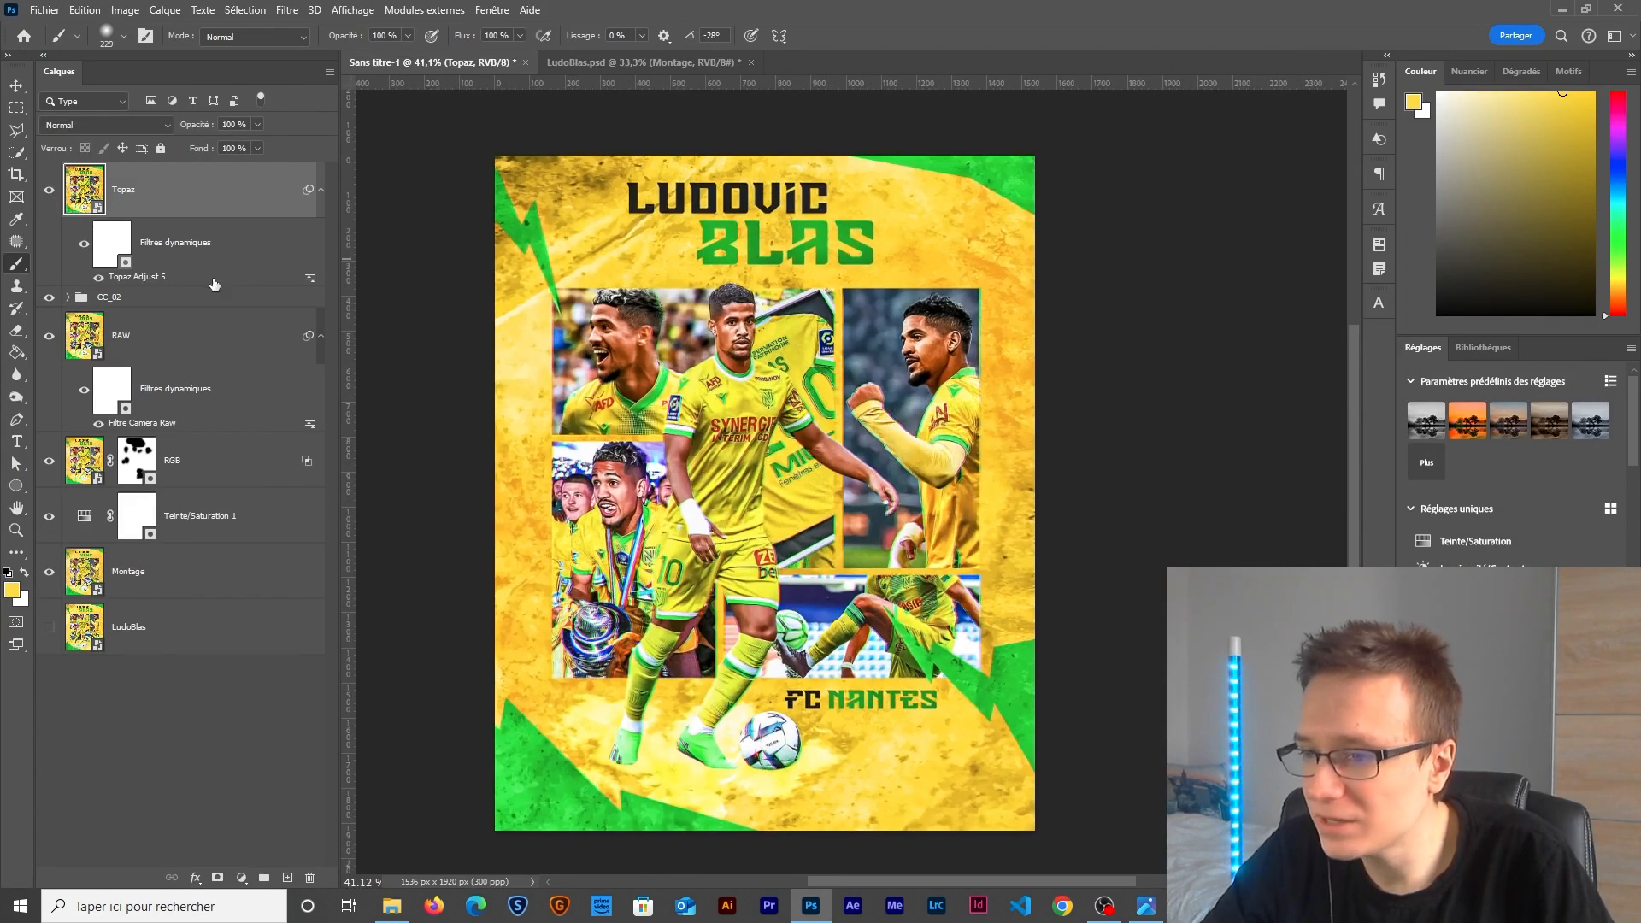
# Add a Teinte/Saturation adjustment layer above the Topaz layer and close its properties.
pyautogui.click(241, 878)
pyautogui.click(279, 717)
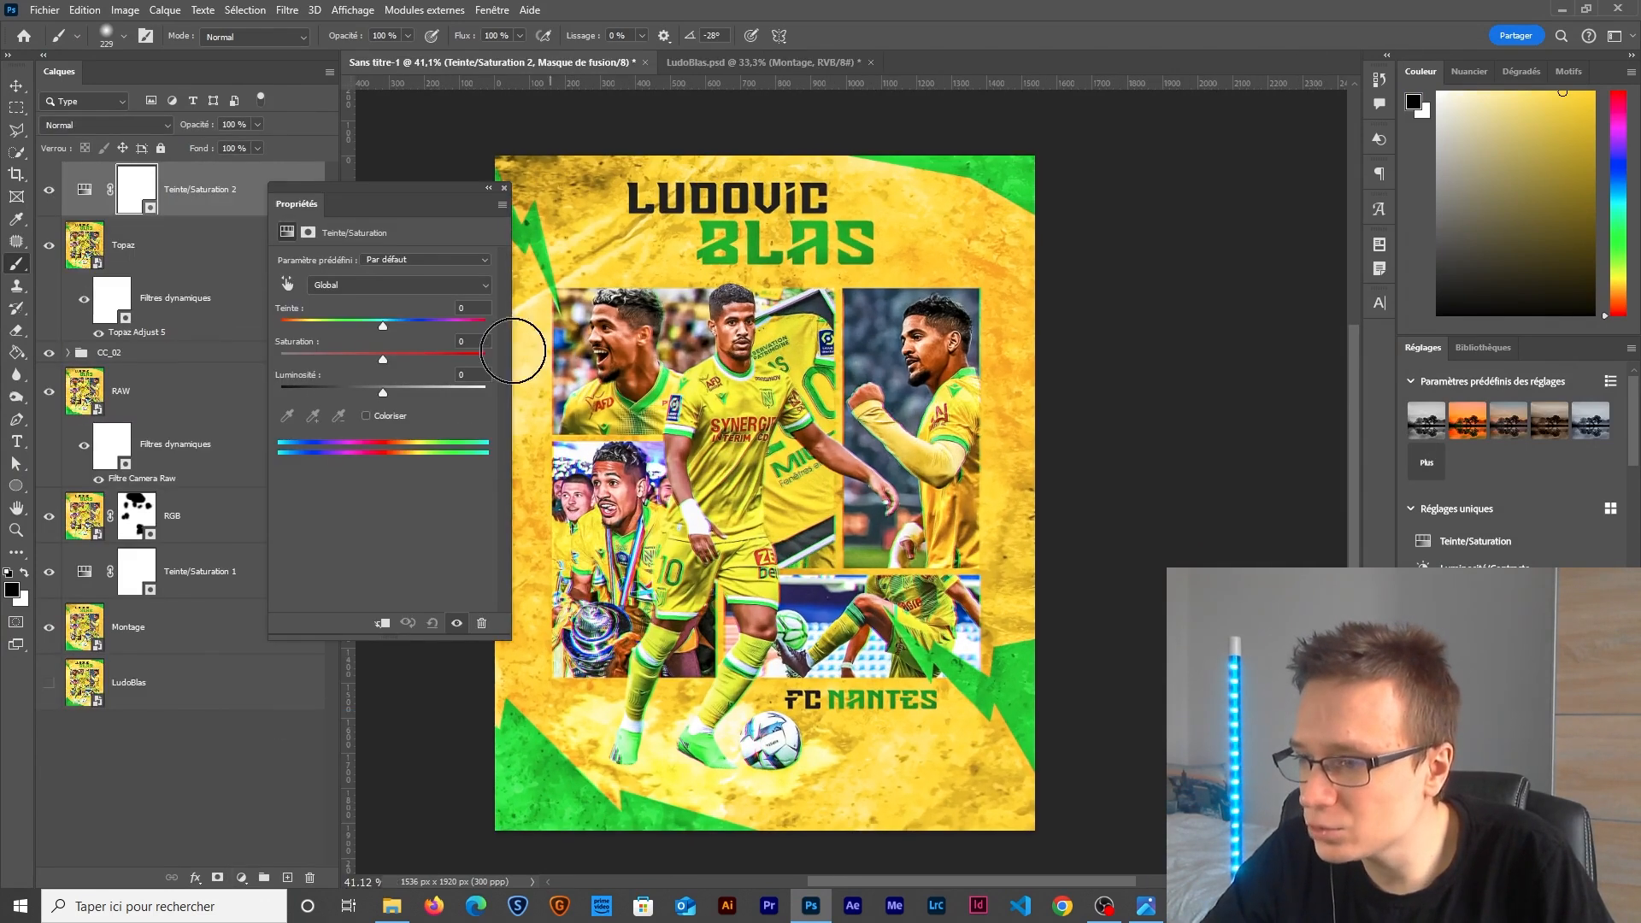
pyautogui.click(504, 188)
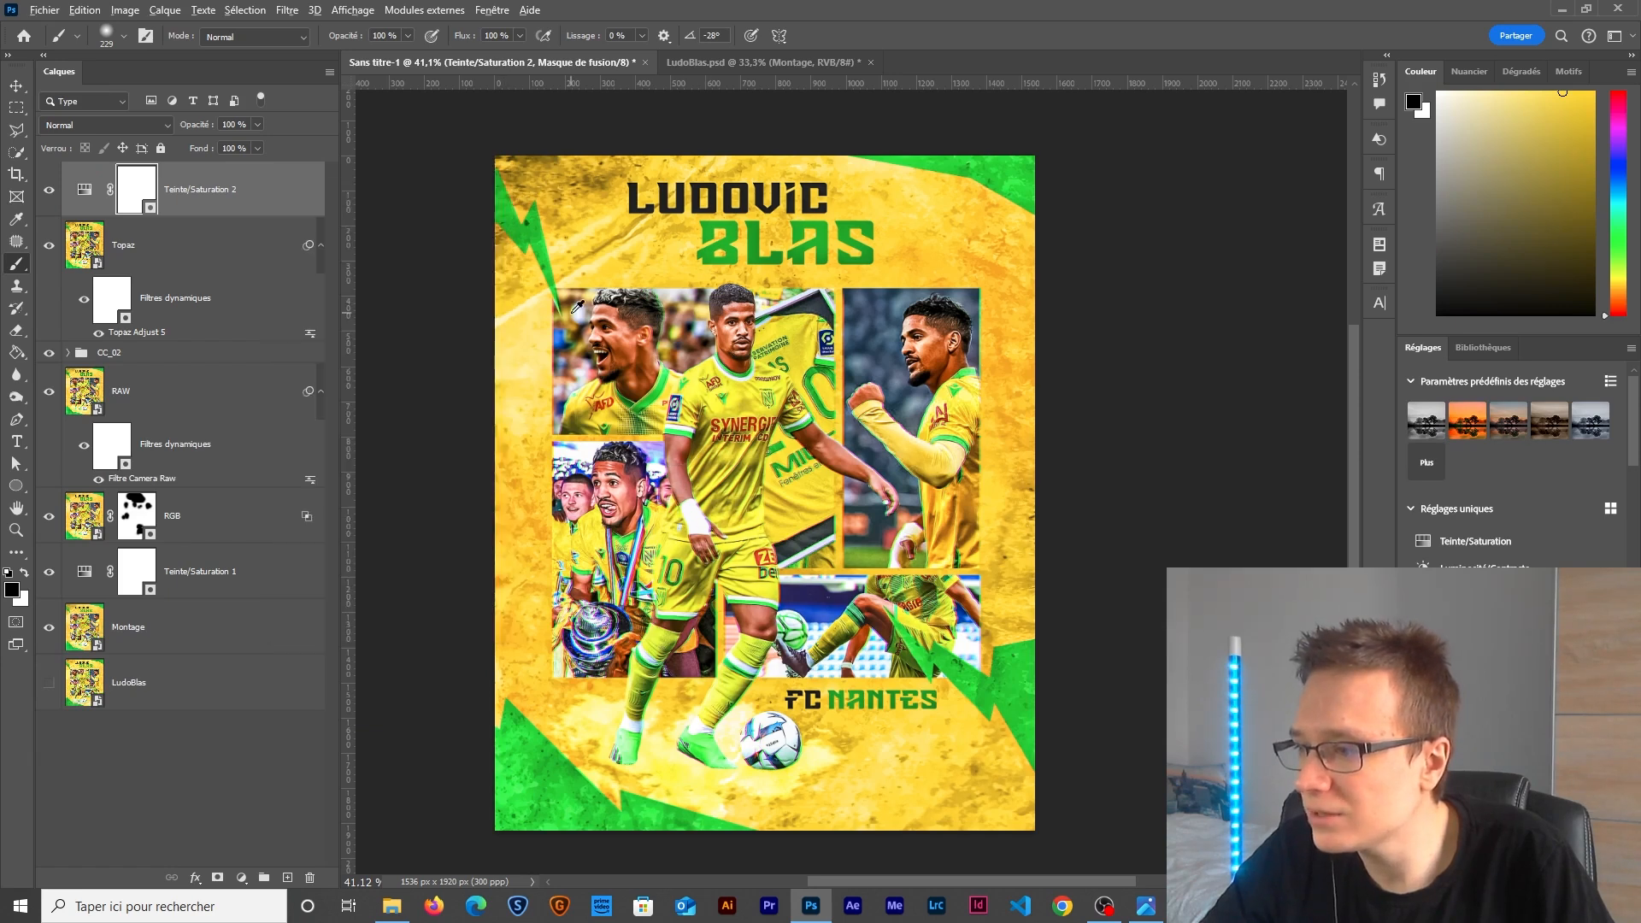
pyautogui.scroll(-2, 706, 535)
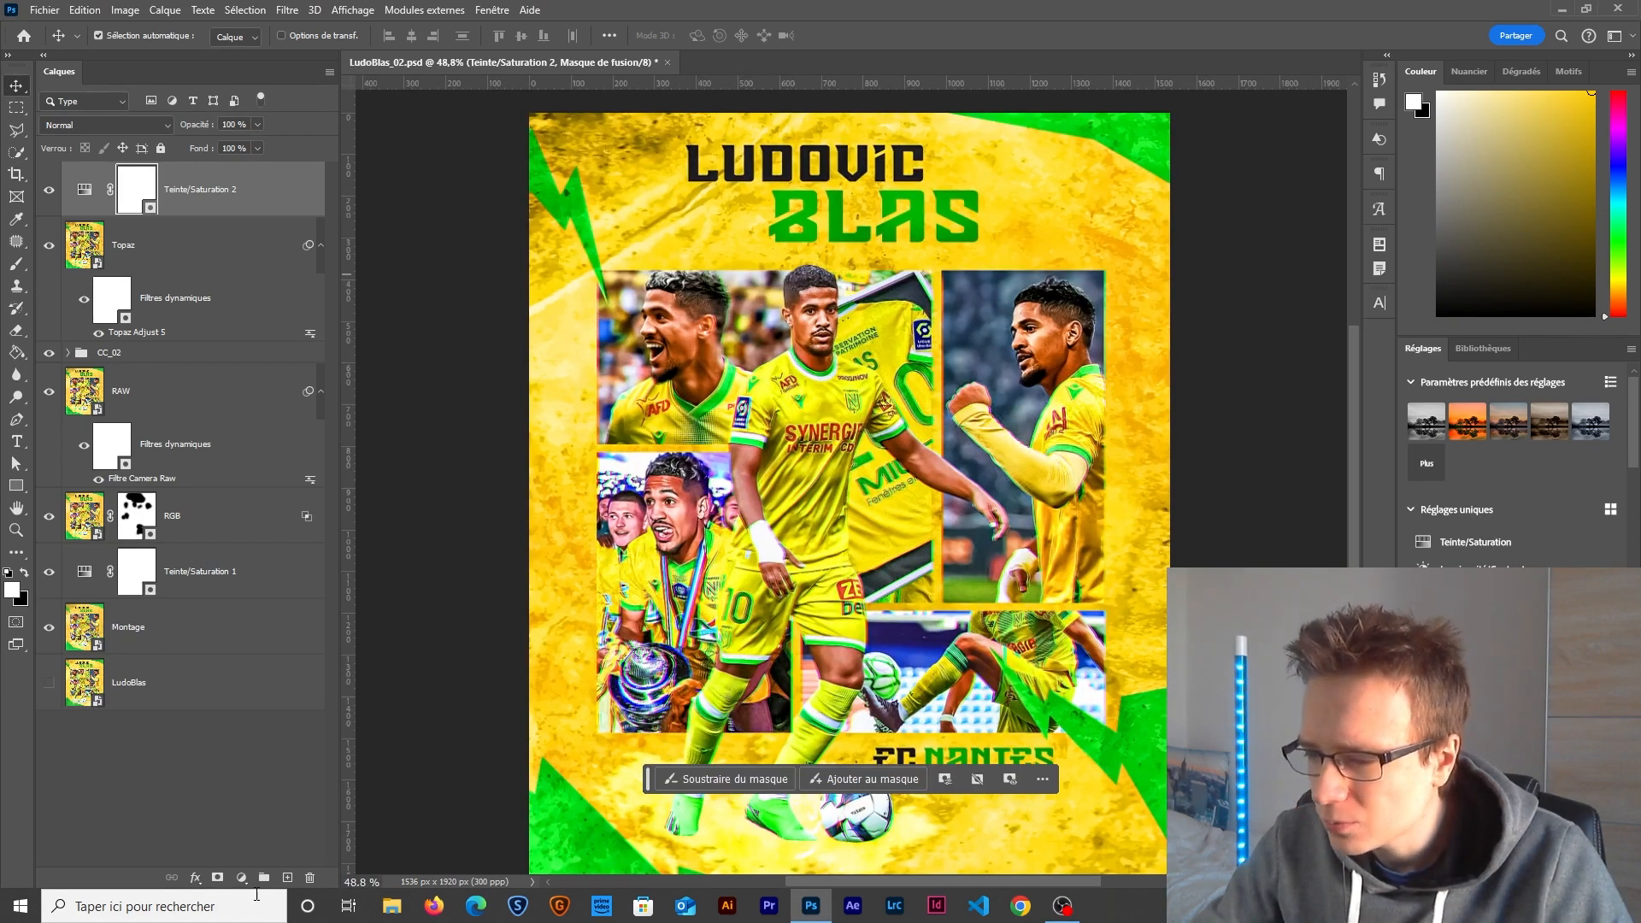
# Create a new empty layer at the top of the stack and name it Maillot.
pyautogui.click(288, 878)
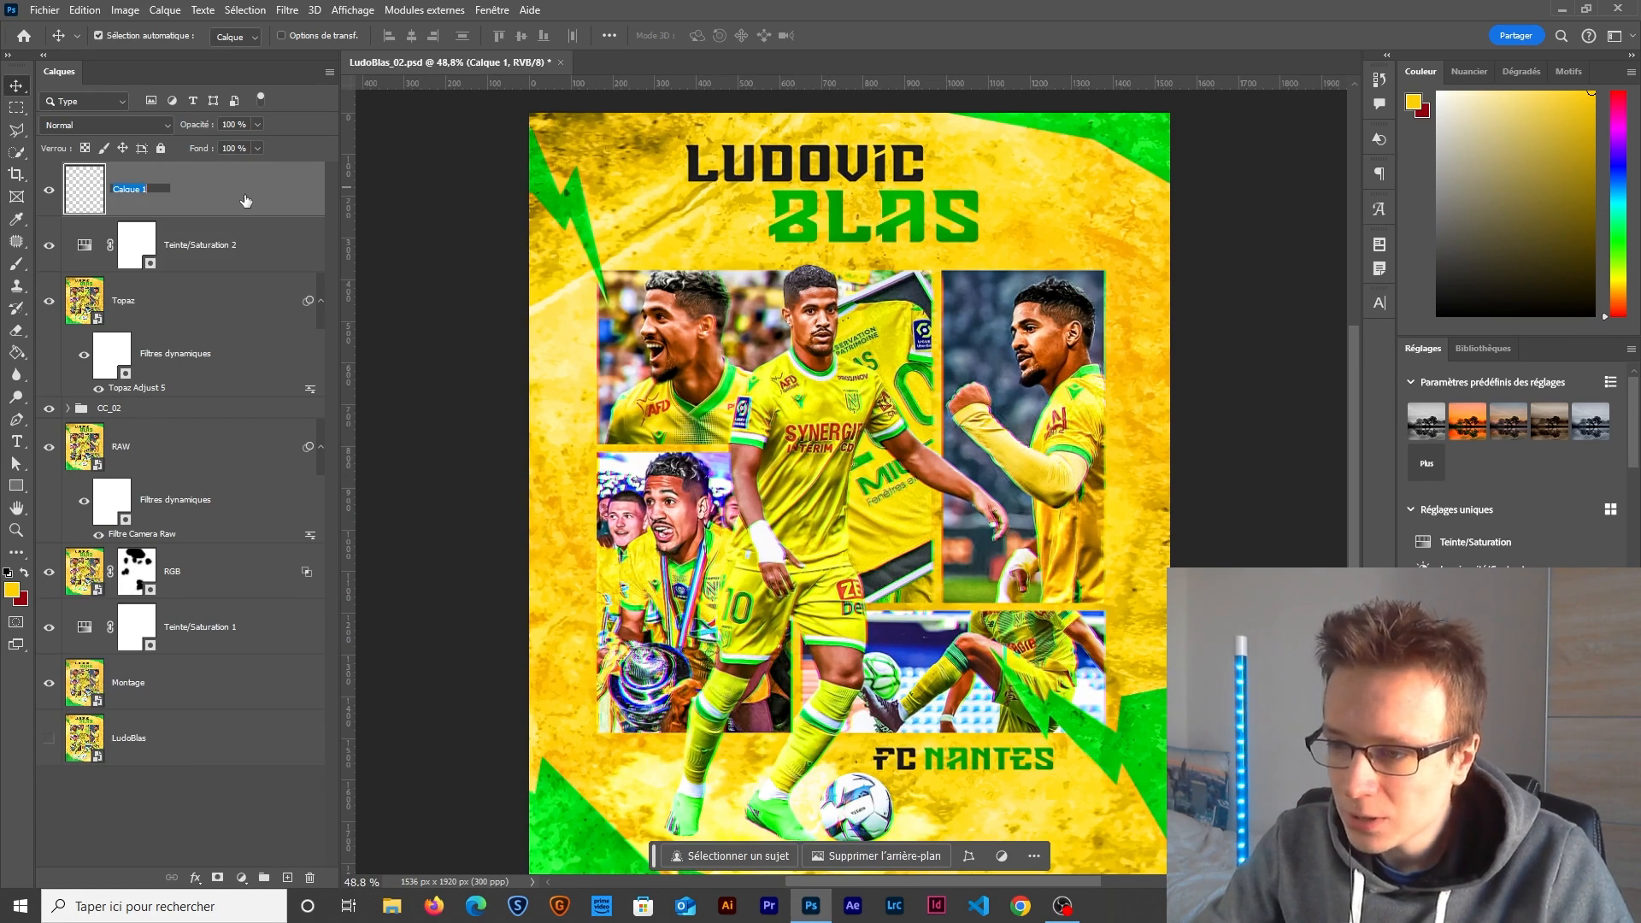
pyautogui.write('Maillo')
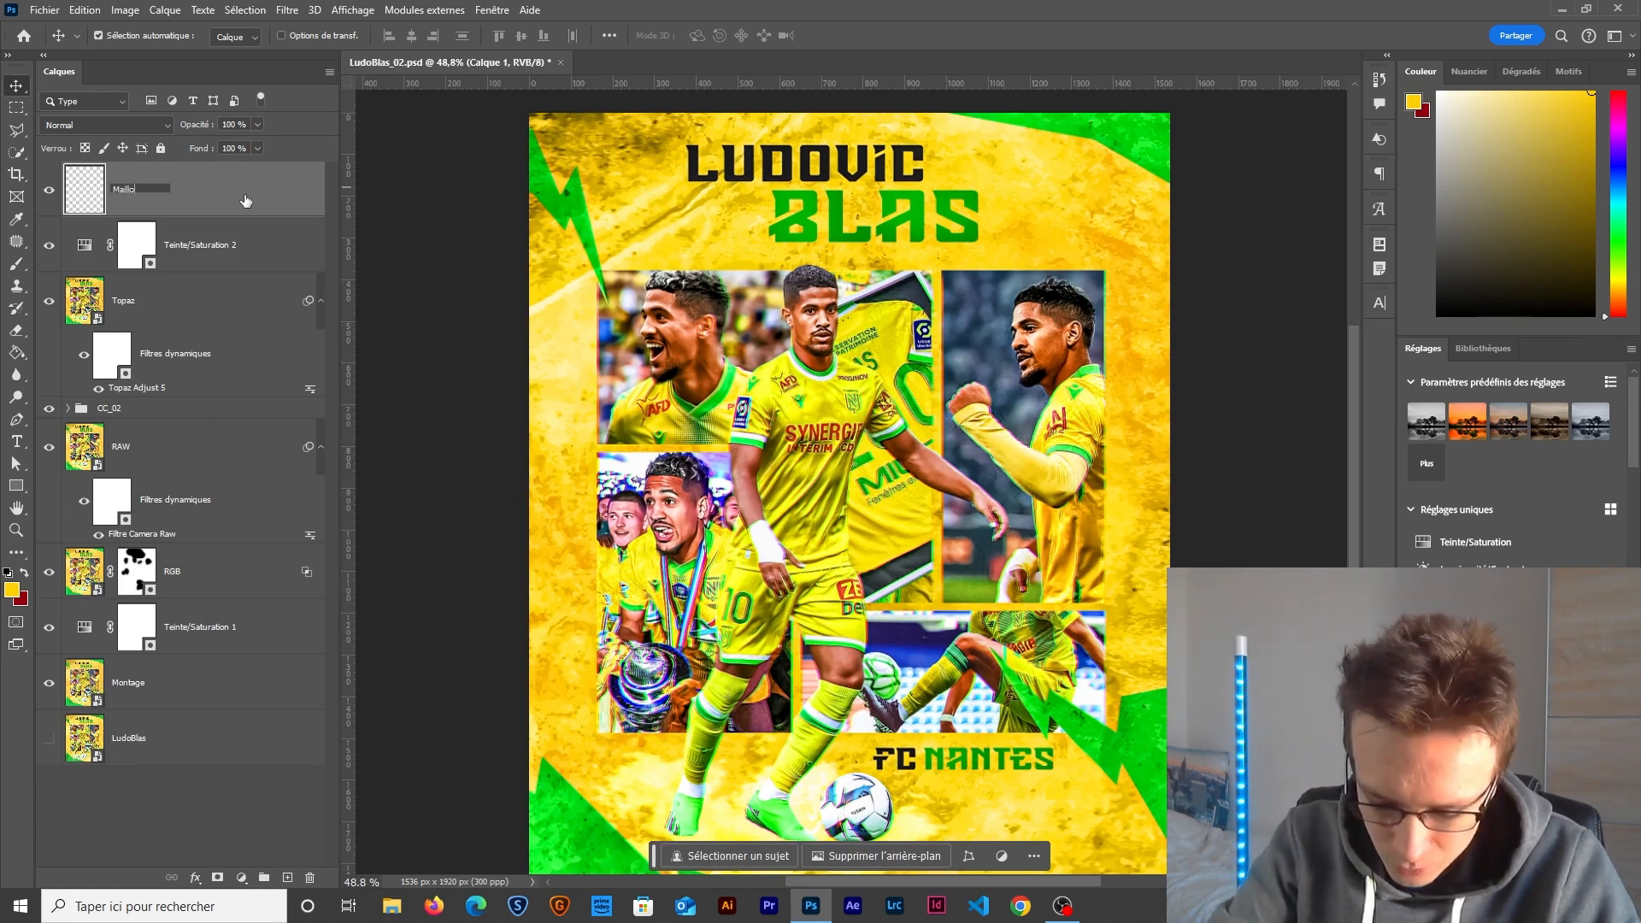
pyautogui.write('t')
pyautogui.press('Return')
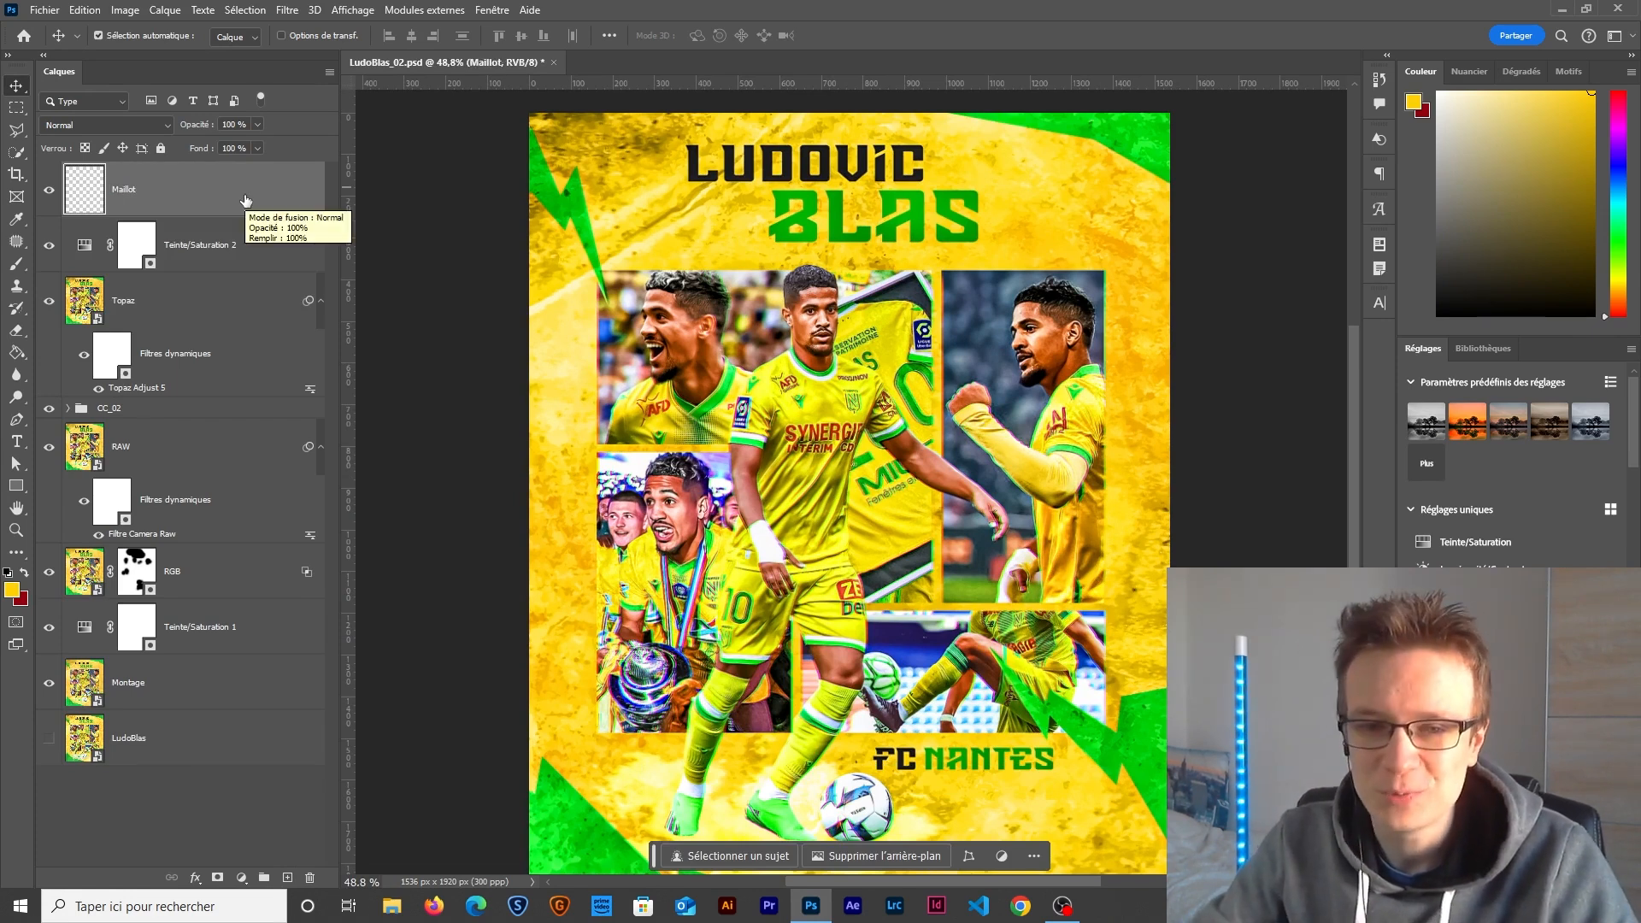
# Fill the Maillot layer with 50% gris and set its blend mode to Incrustation.
pyautogui.click(84, 9)
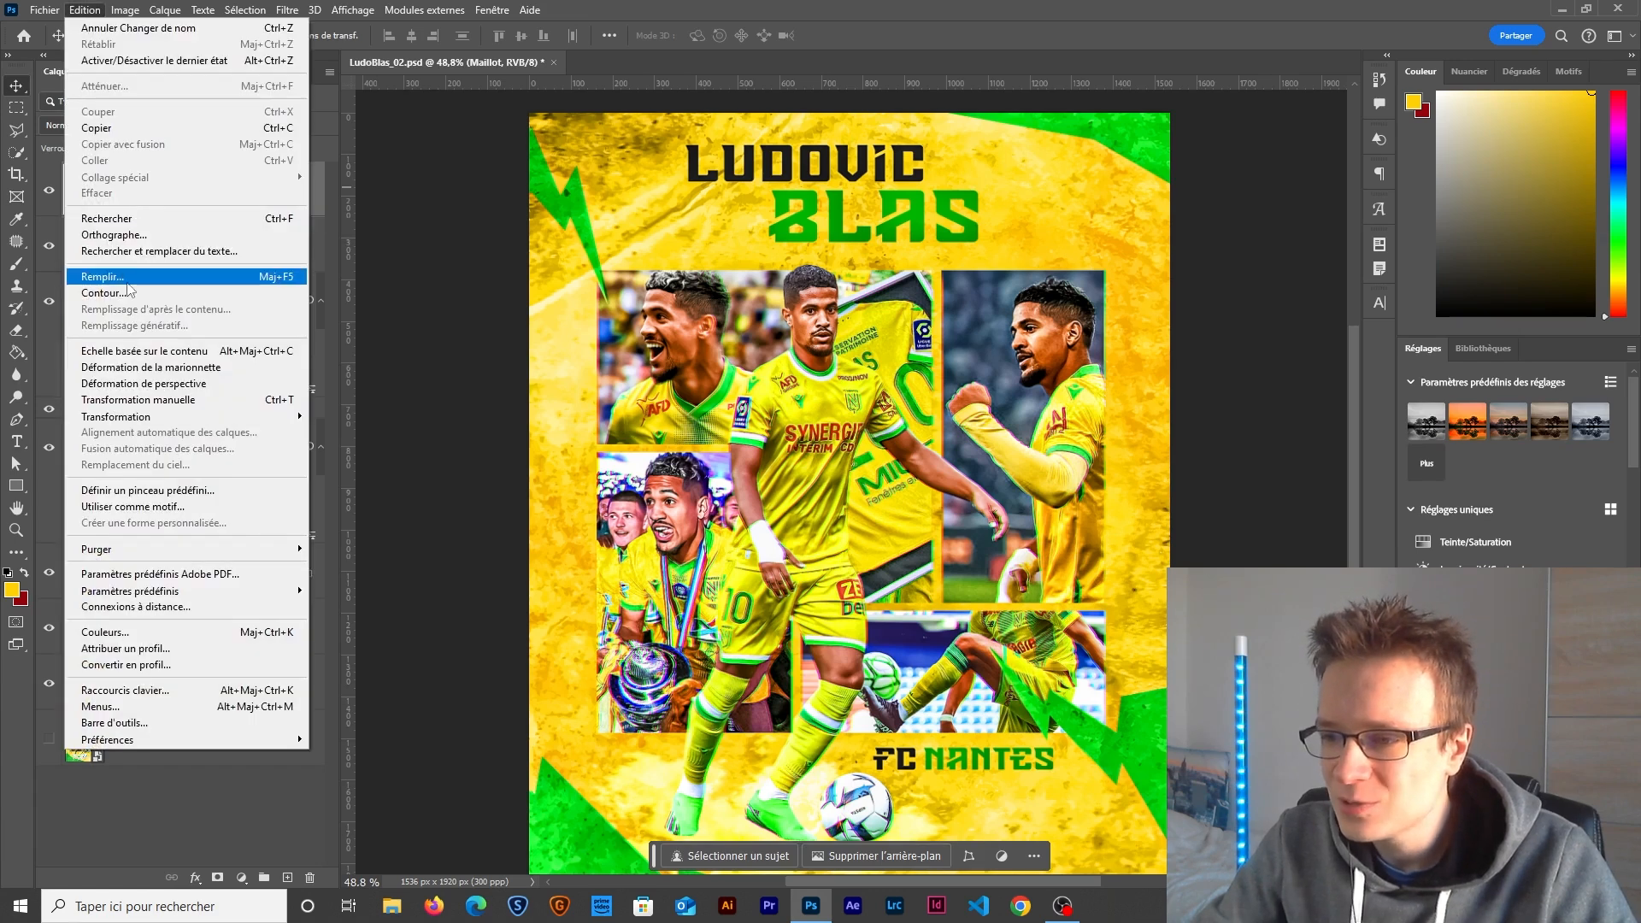
pyautogui.click(103, 275)
pyautogui.moveTo(540, 229); pyautogui.dragTo(552, 268)
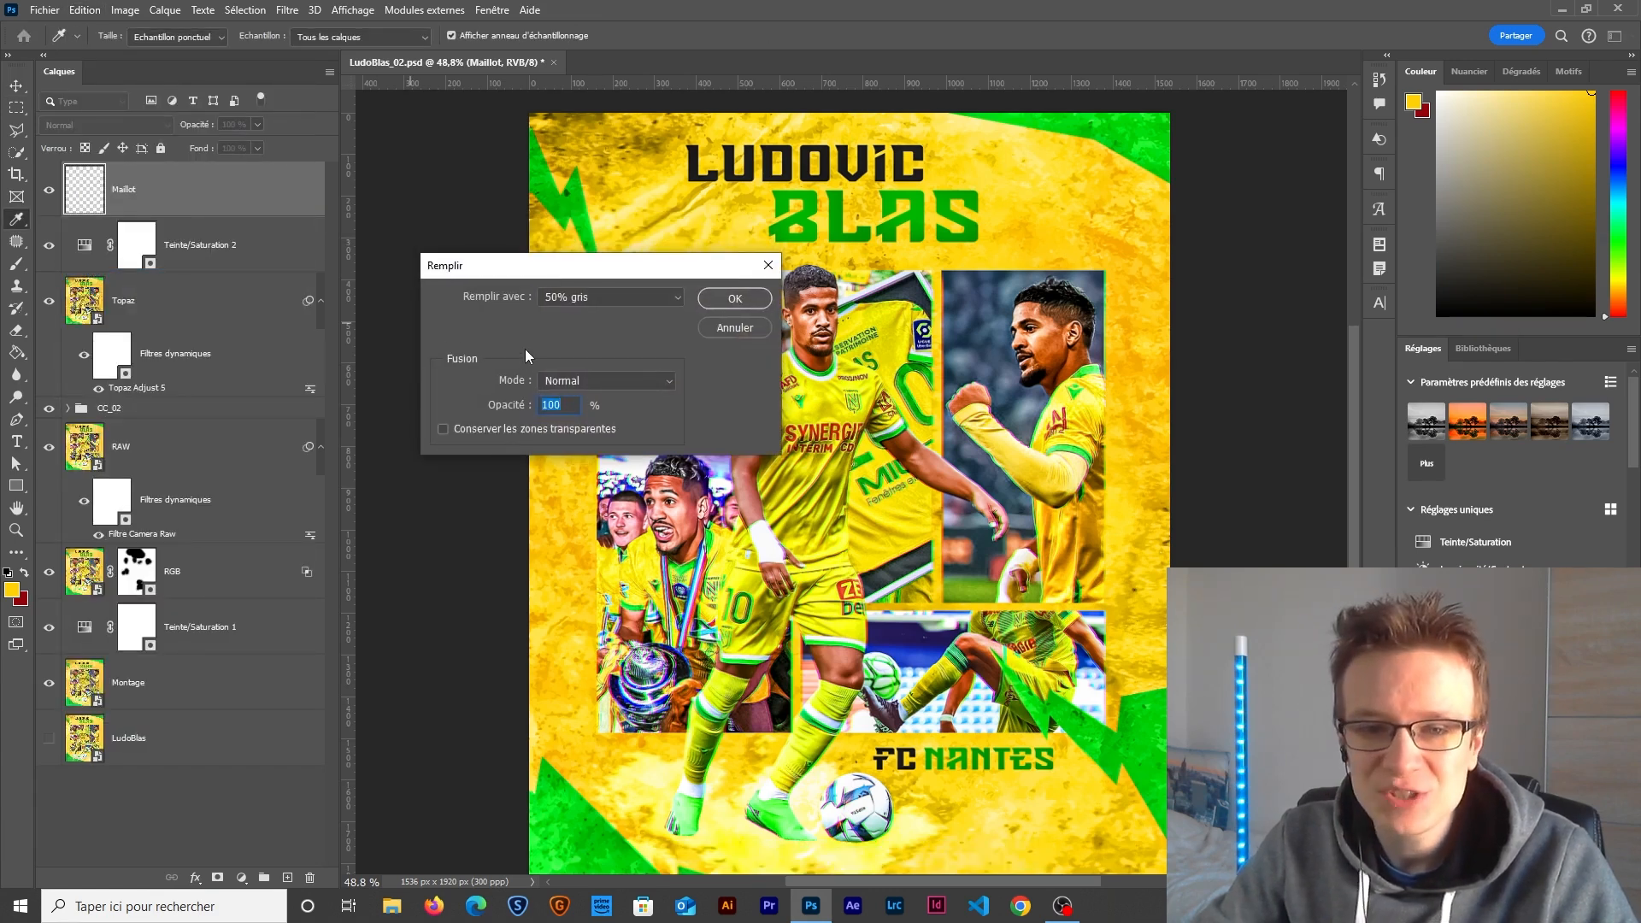
pyautogui.click(737, 298)
pyautogui.press('v')
pyautogui.click(97, 127)
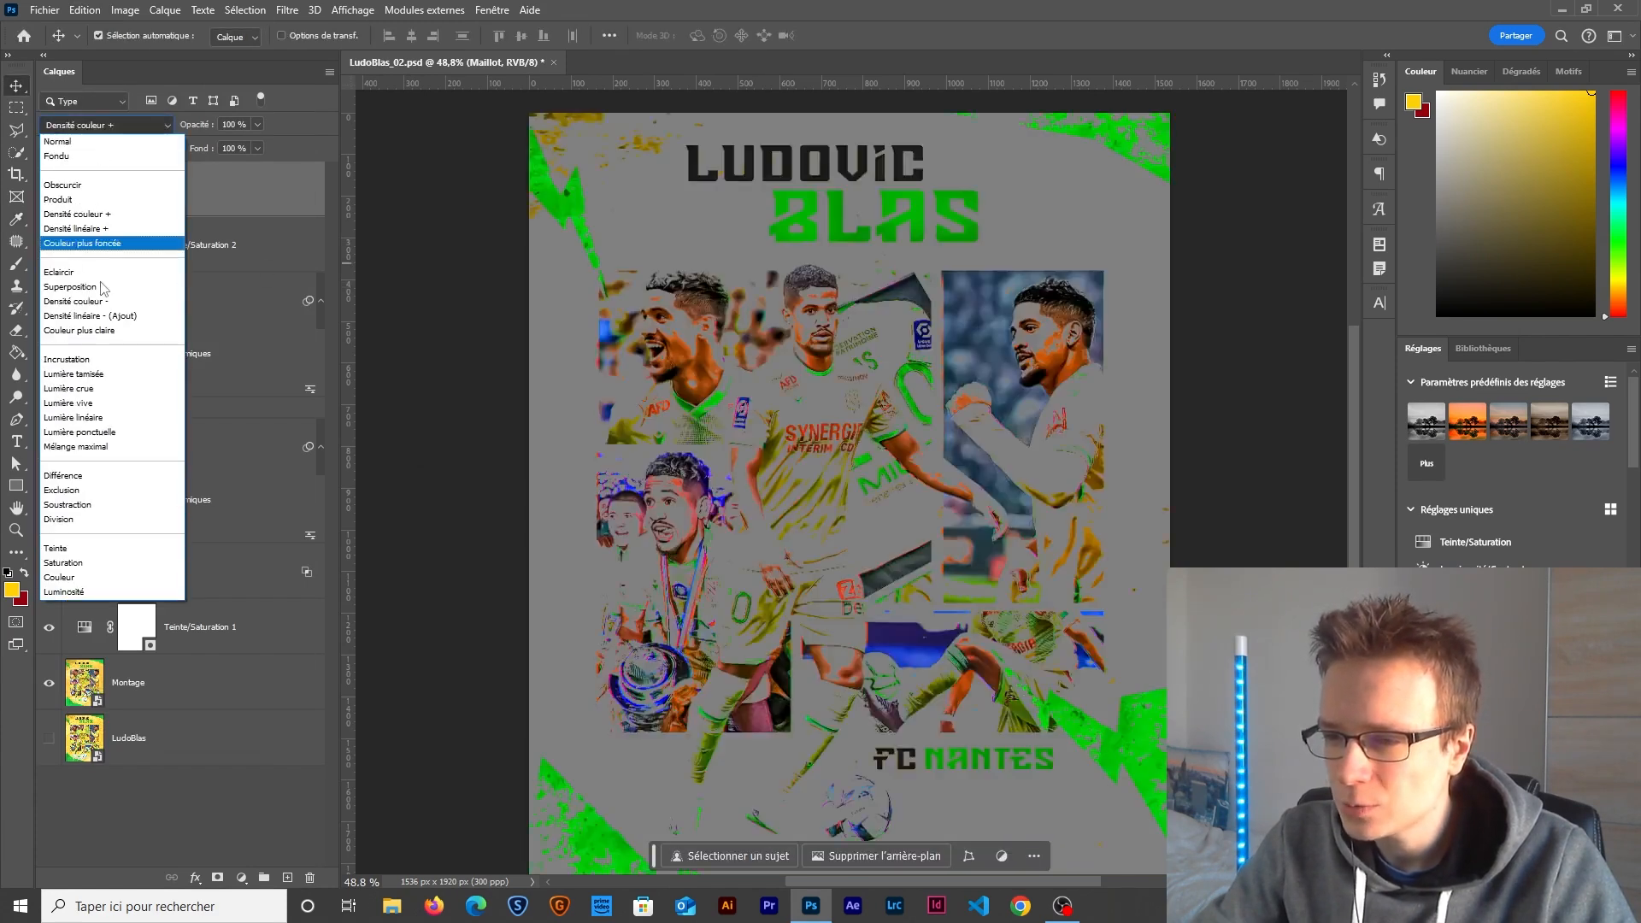
pyautogui.click(78, 364)
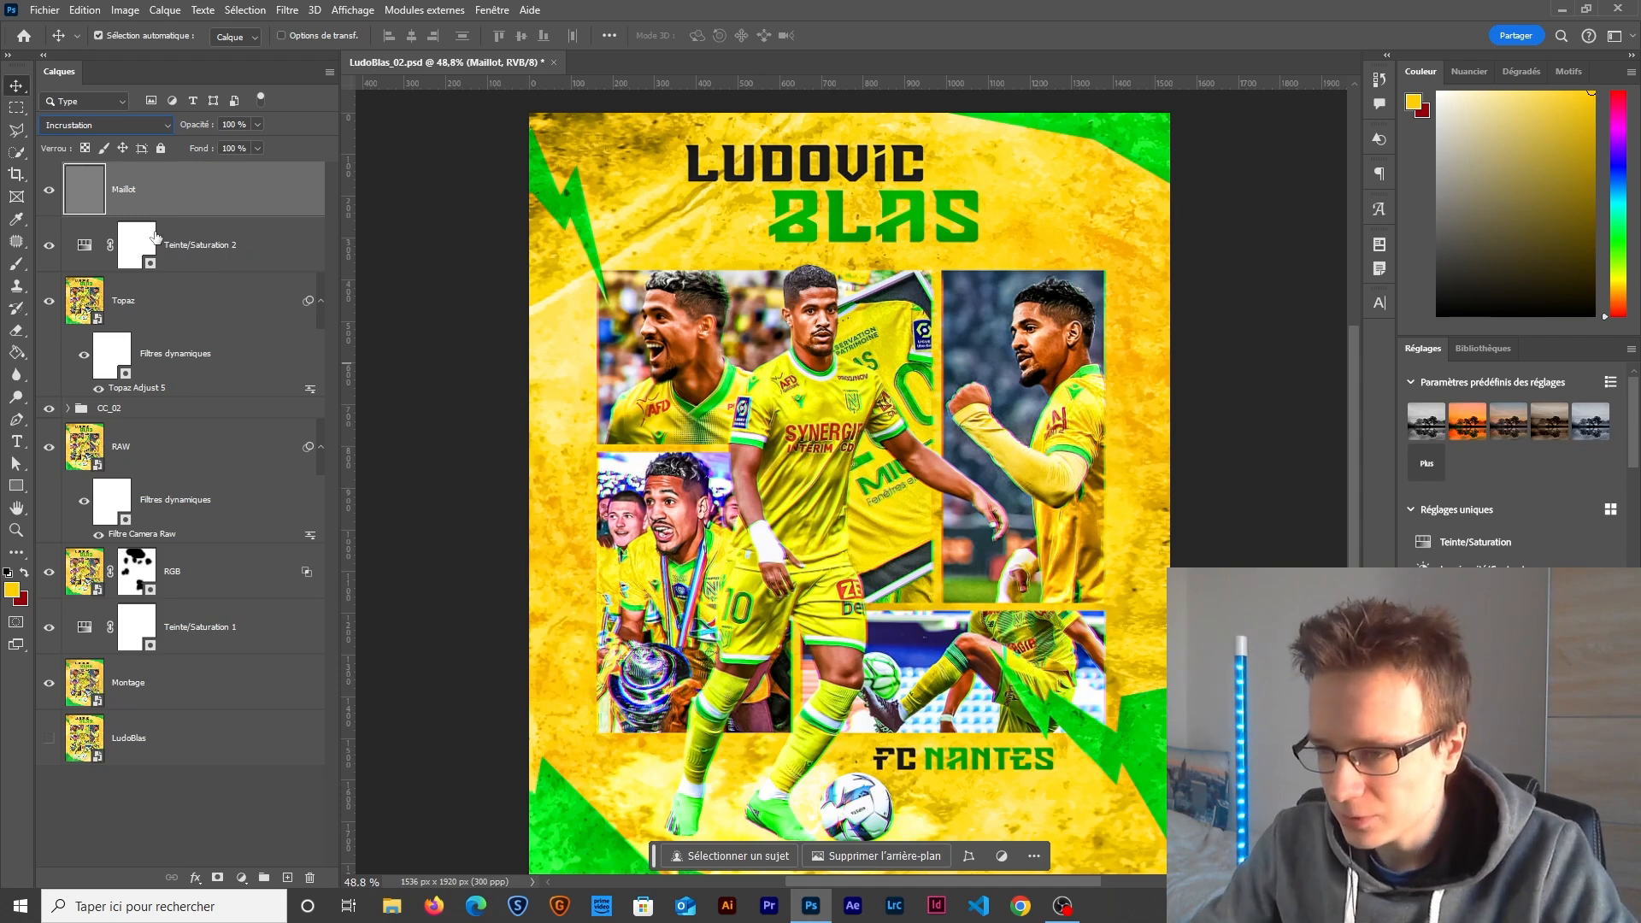
# Dodge the Tons moyens on the Maillot layer over the central player's shirt with a 183 px brush and the upper-left background with 302 px.
pyautogui.click(17, 399)
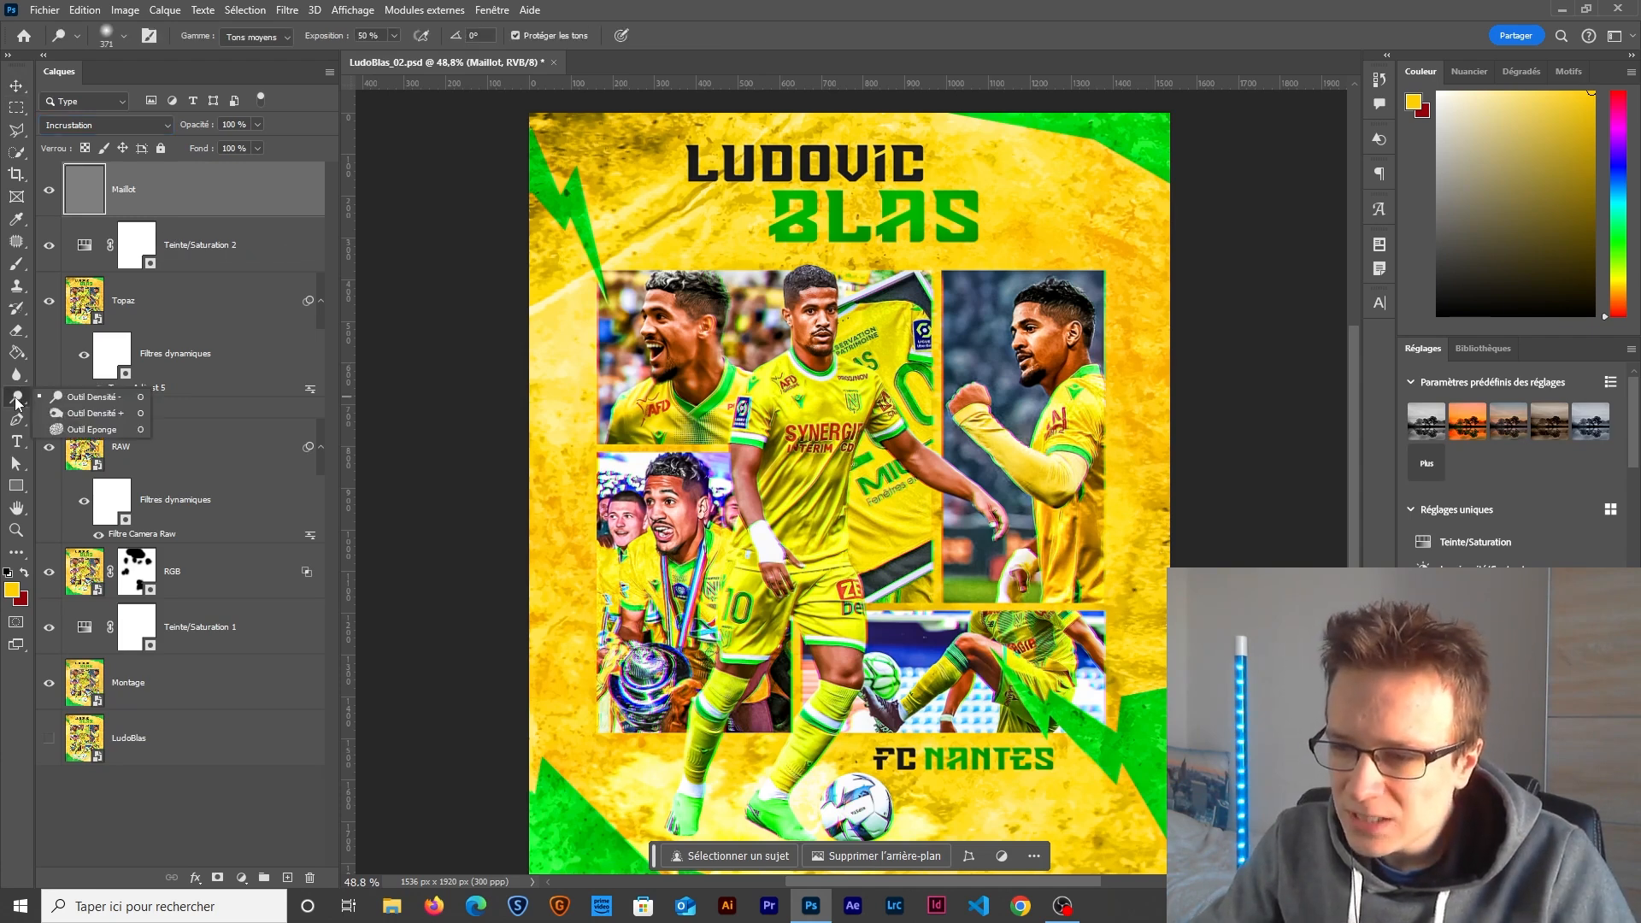
pyautogui.click(58, 398)
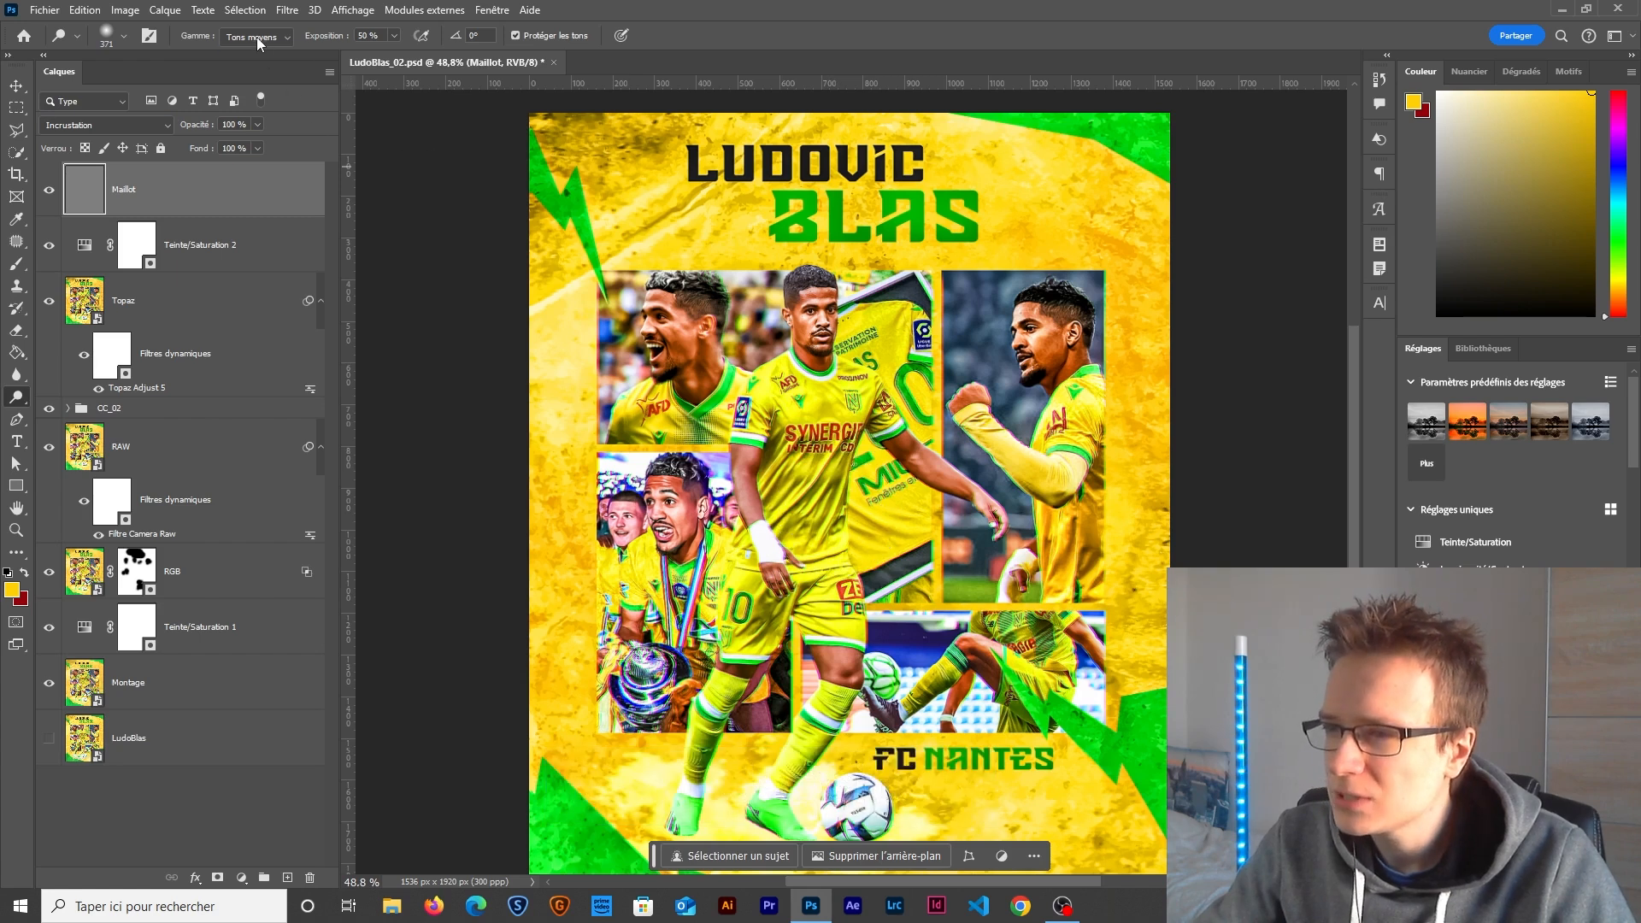
pyautogui.click(265, 73)
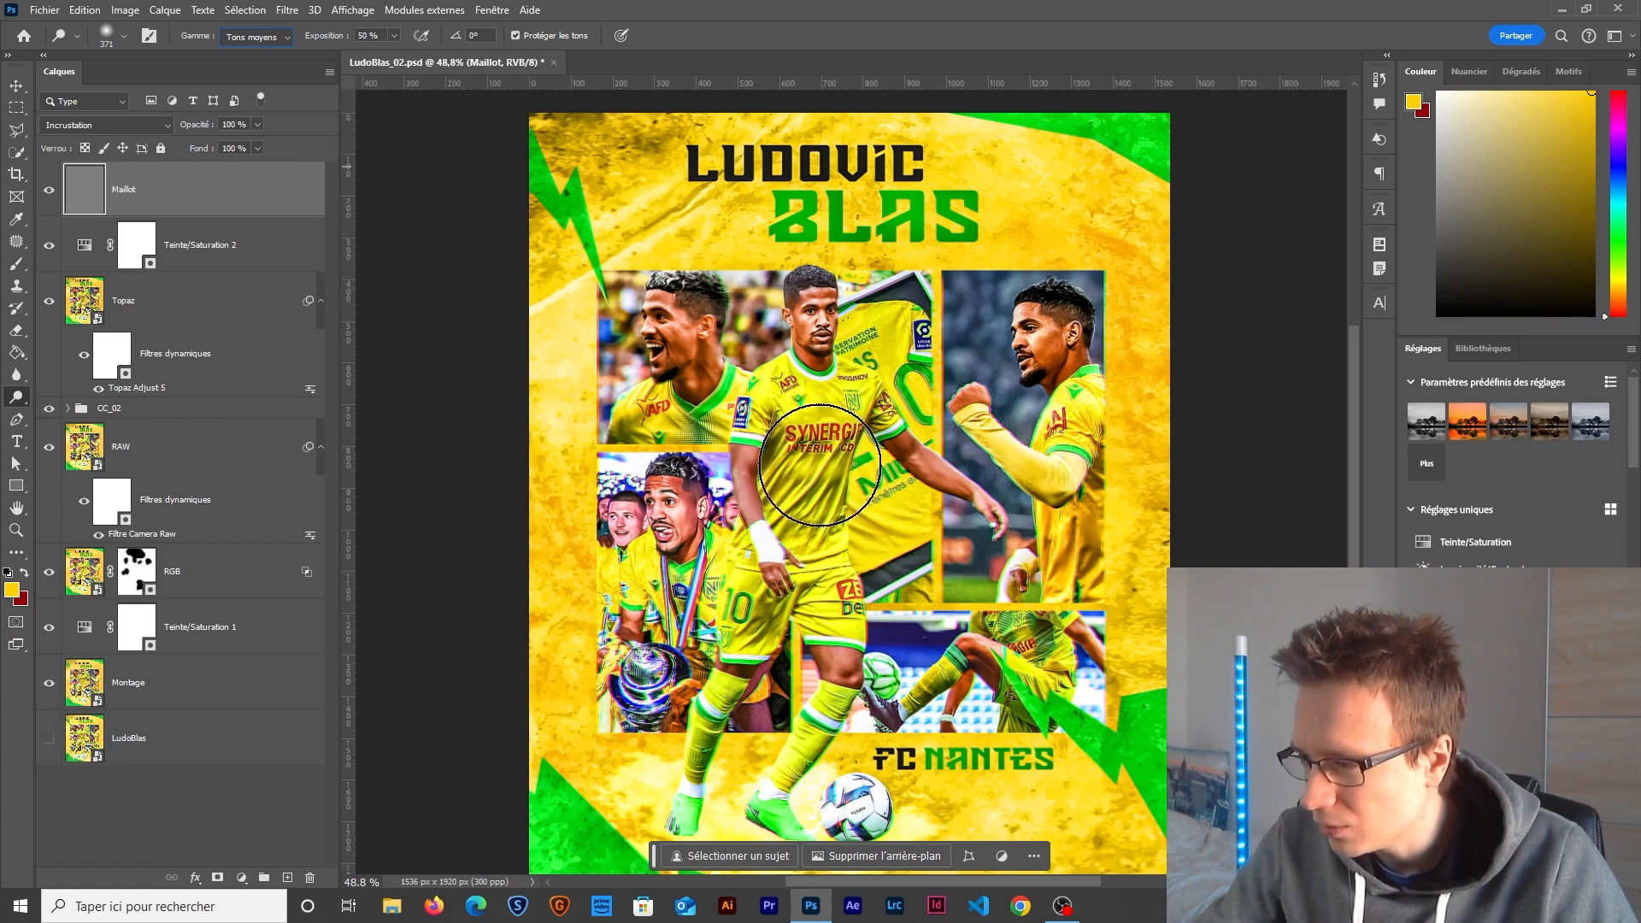
pyautogui.press('[')
pyautogui.press('[')
pyautogui.press('[')
pyautogui.moveTo(778, 465)
pyautogui.mouseDown()
pyautogui.moveTo(810, 515)
pyautogui.moveTo(813, 462)
pyautogui.moveTo(793, 511)
pyautogui.moveTo(785, 488)
pyautogui.moveTo(793, 421)
pyautogui.moveTo(825, 468)
pyautogui.moveTo(820, 511)
pyautogui.moveTo(806, 517)
pyautogui.moveTo(829, 418)
pyautogui.moveTo(821, 525)
pyautogui.moveTo(839, 428)
pyautogui.moveTo(779, 468)
pyautogui.mouseUp()
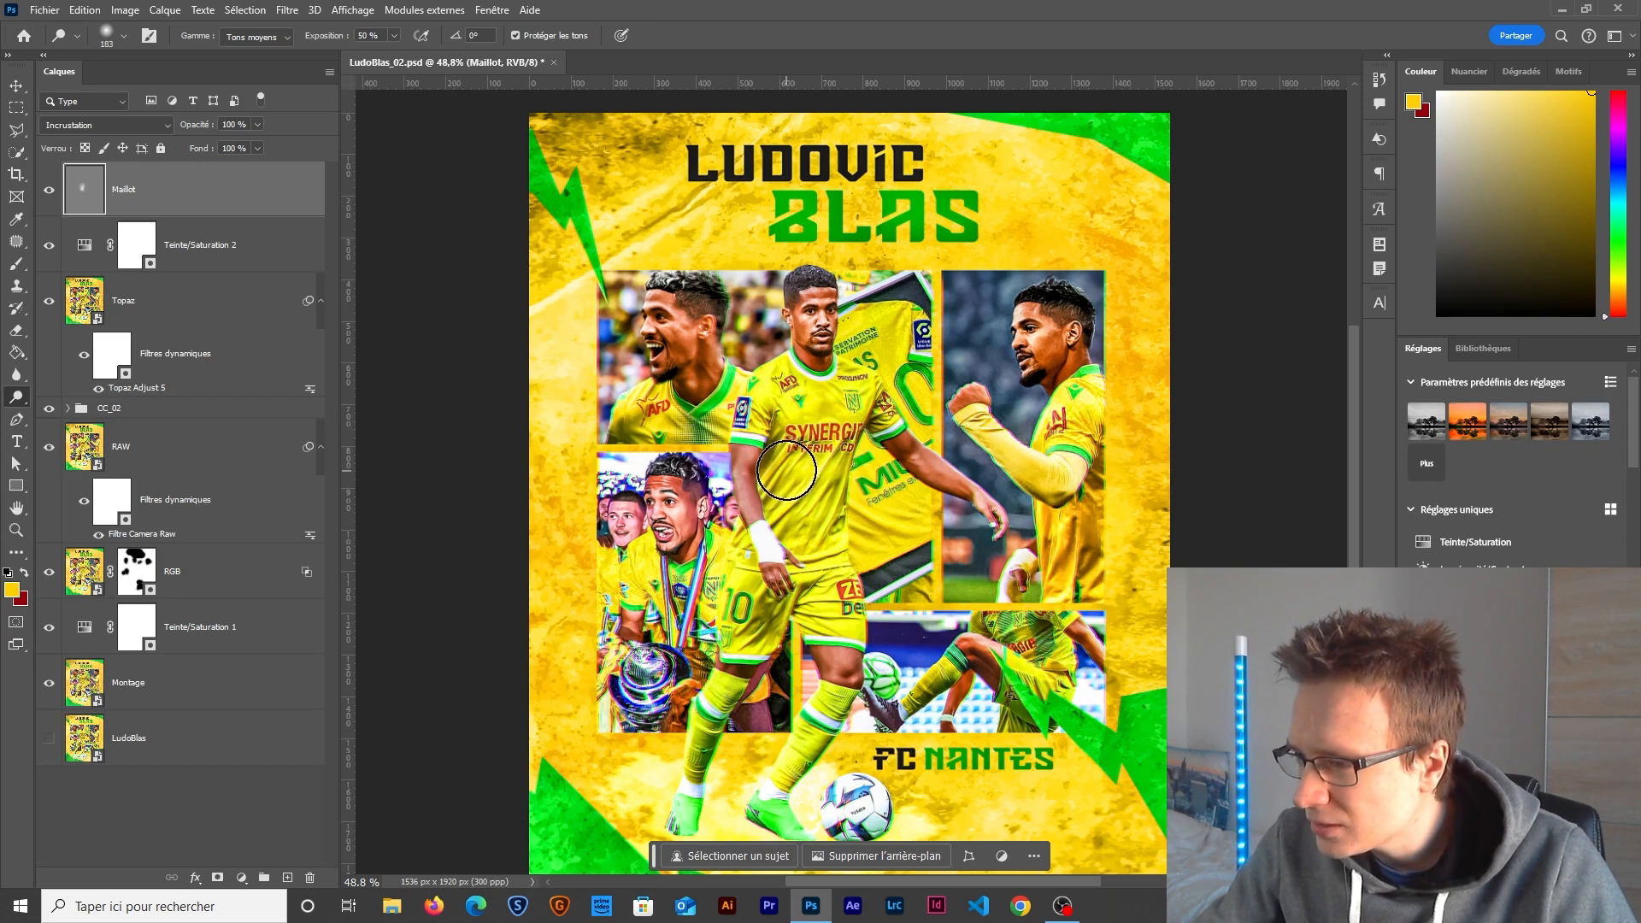
pyautogui.keyDown('alt'); pyautogui.rightClick(642, 198); pyautogui.keyUp('alt')
pyautogui.moveTo(666, 190)
pyautogui.mouseDown()
pyautogui.moveTo(635, 159)
pyautogui.moveTo(674, 127)
pyautogui.moveTo(539, 116)
pyautogui.moveTo(529, 276)
pyautogui.mouseUp()
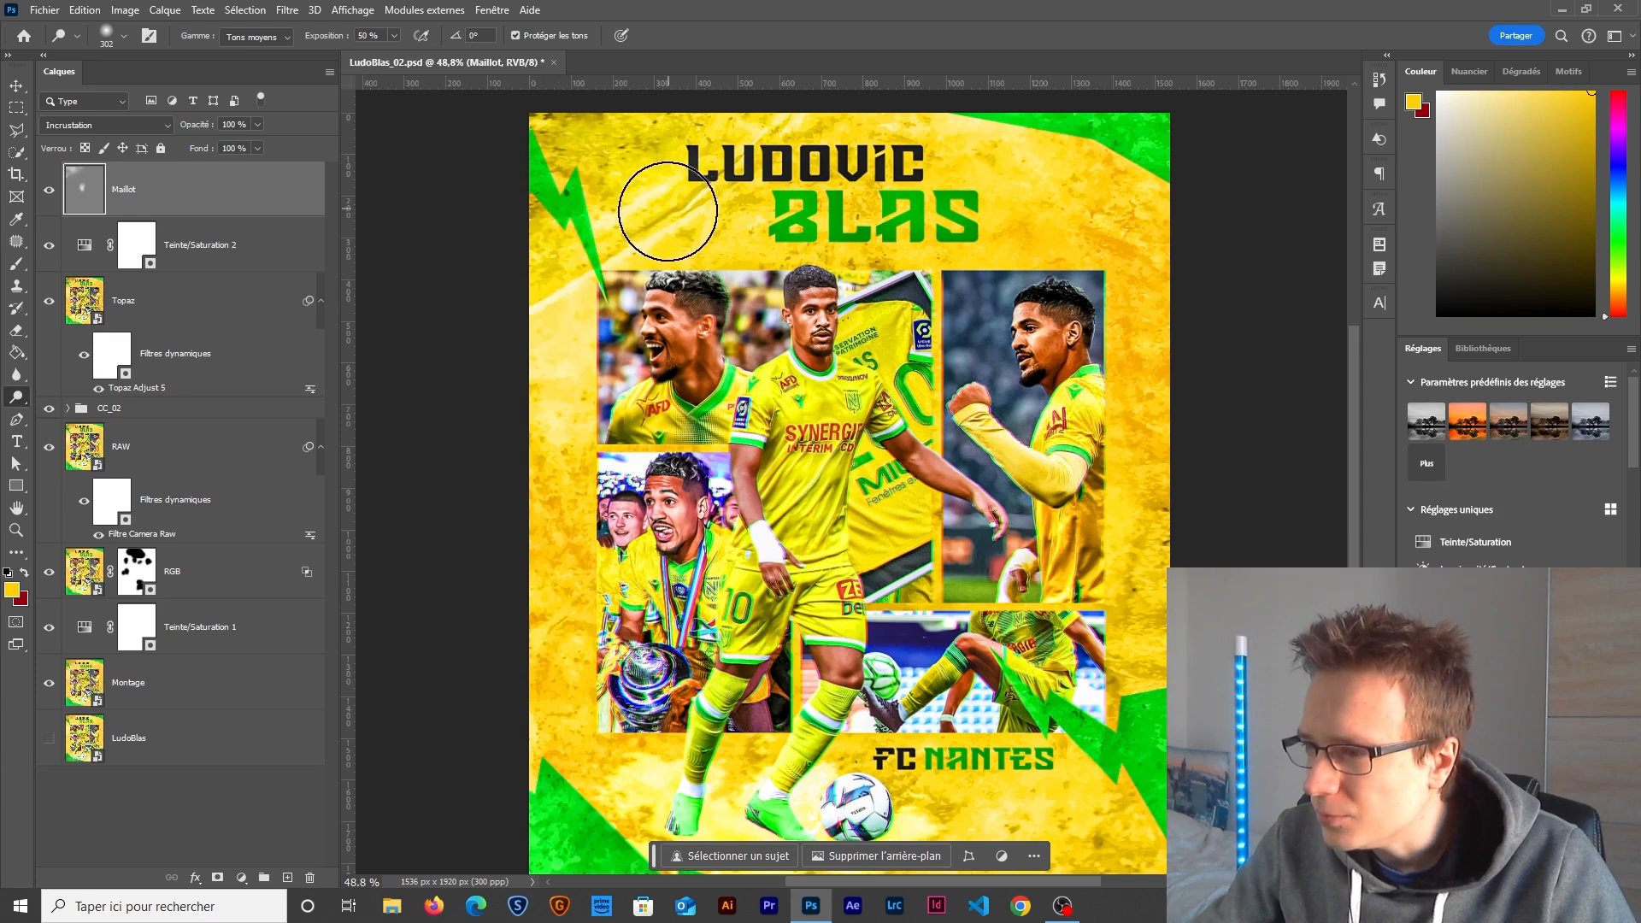
# Compare the poster with and without the Maillot layer and set the layer's opacity to 70%.
pyautogui.scroll(-3, 667, 667)
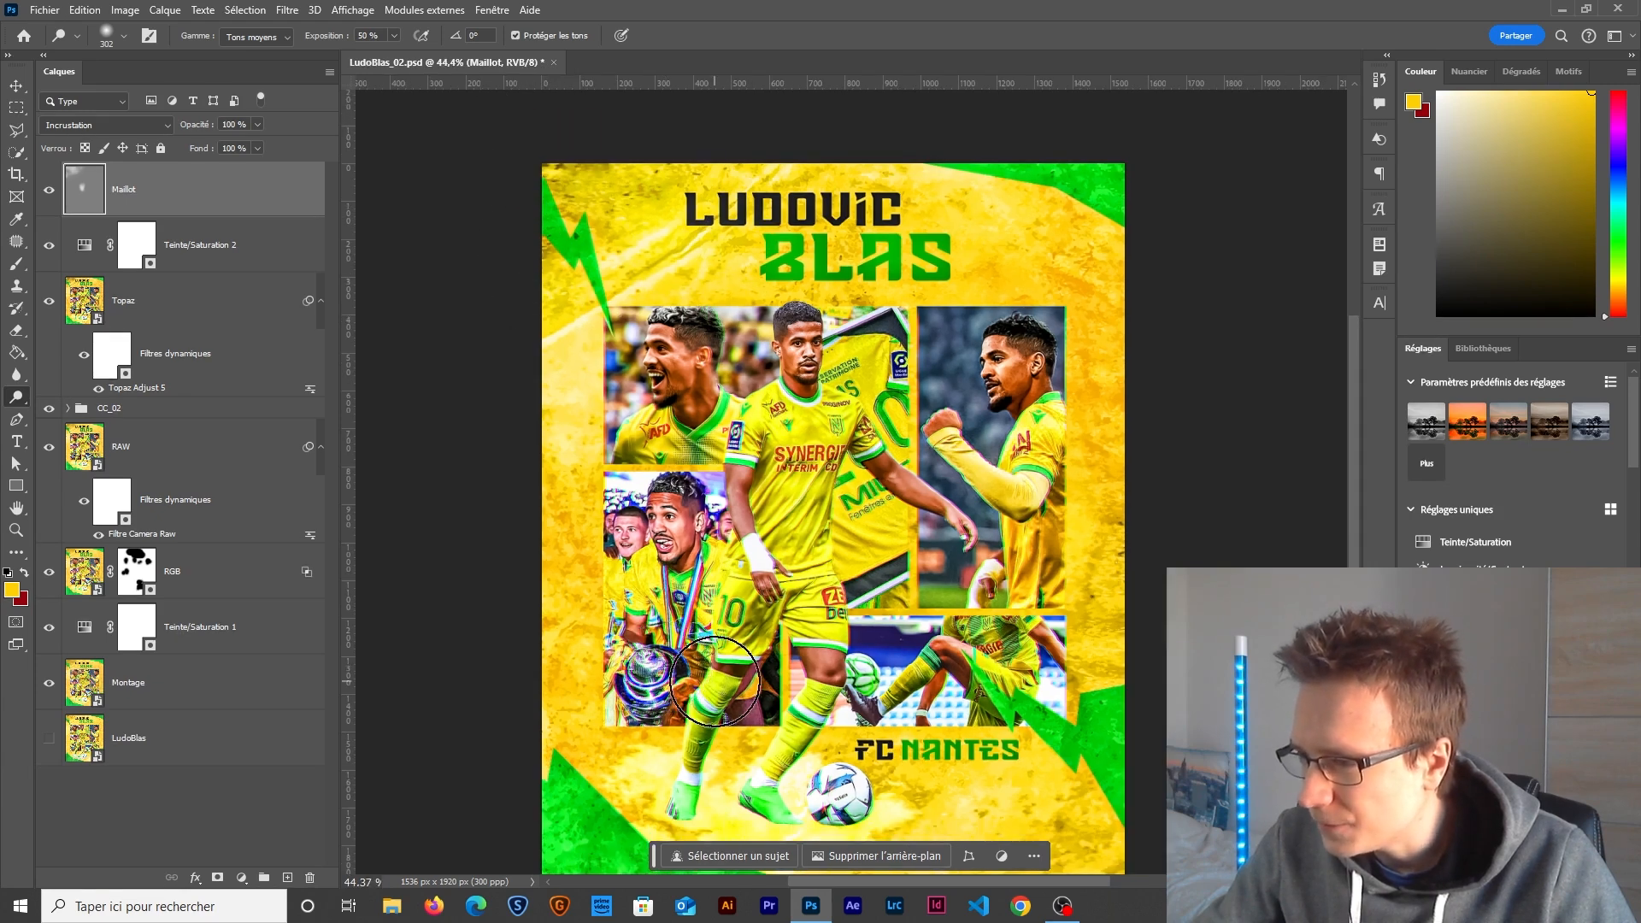
pyautogui.scroll(1, 650, 254)
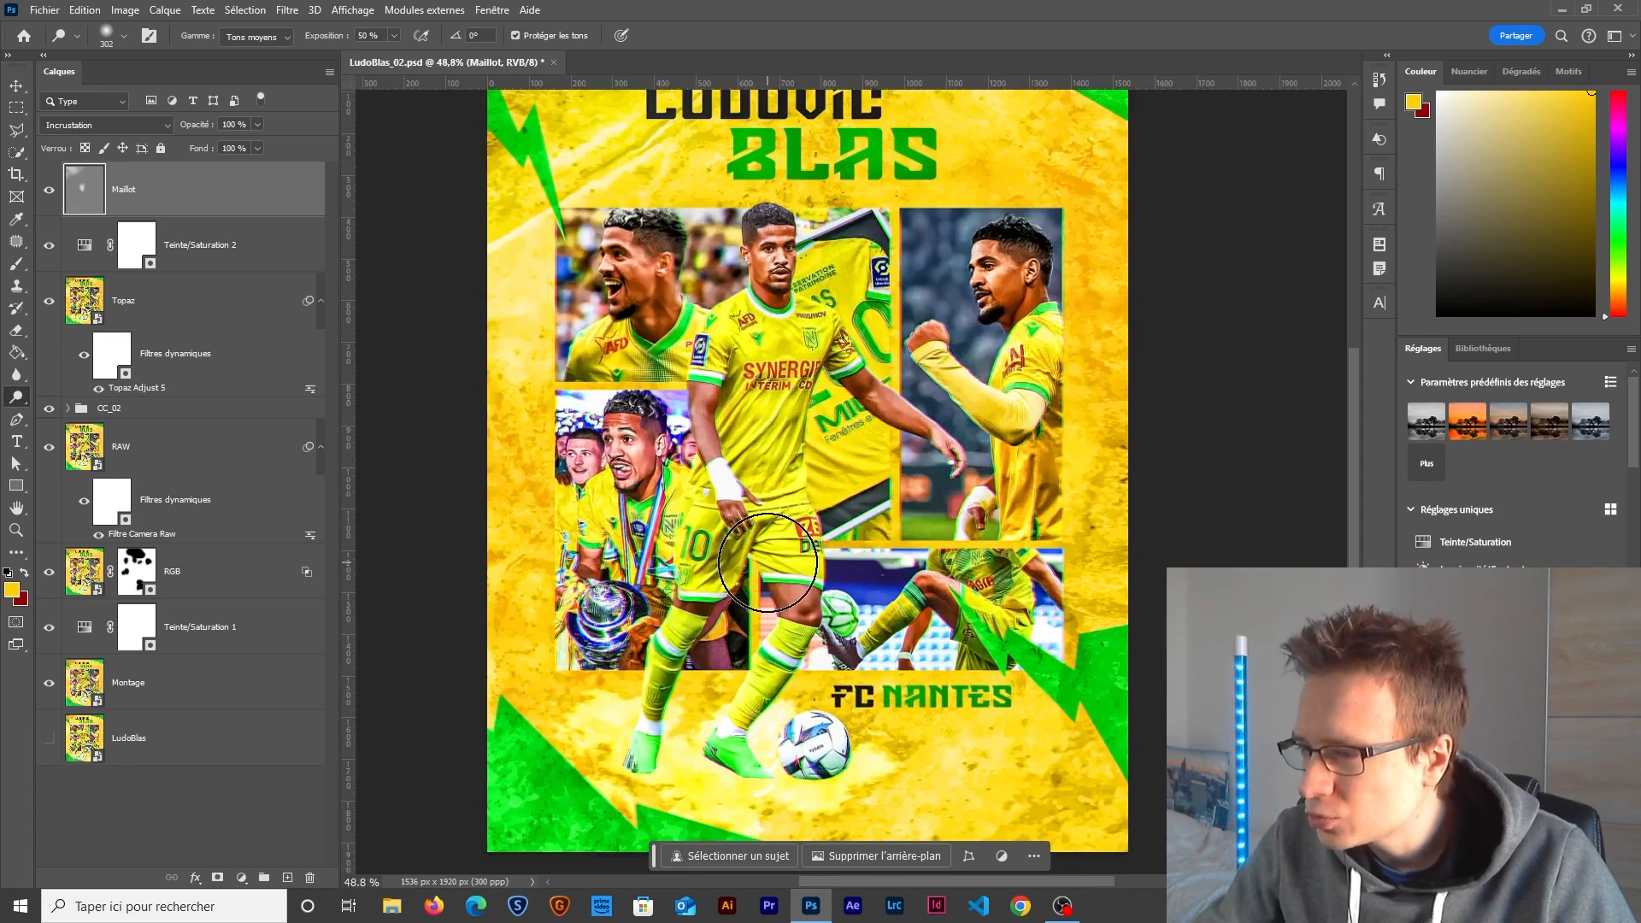
pyautogui.scroll(1, 650, 254)
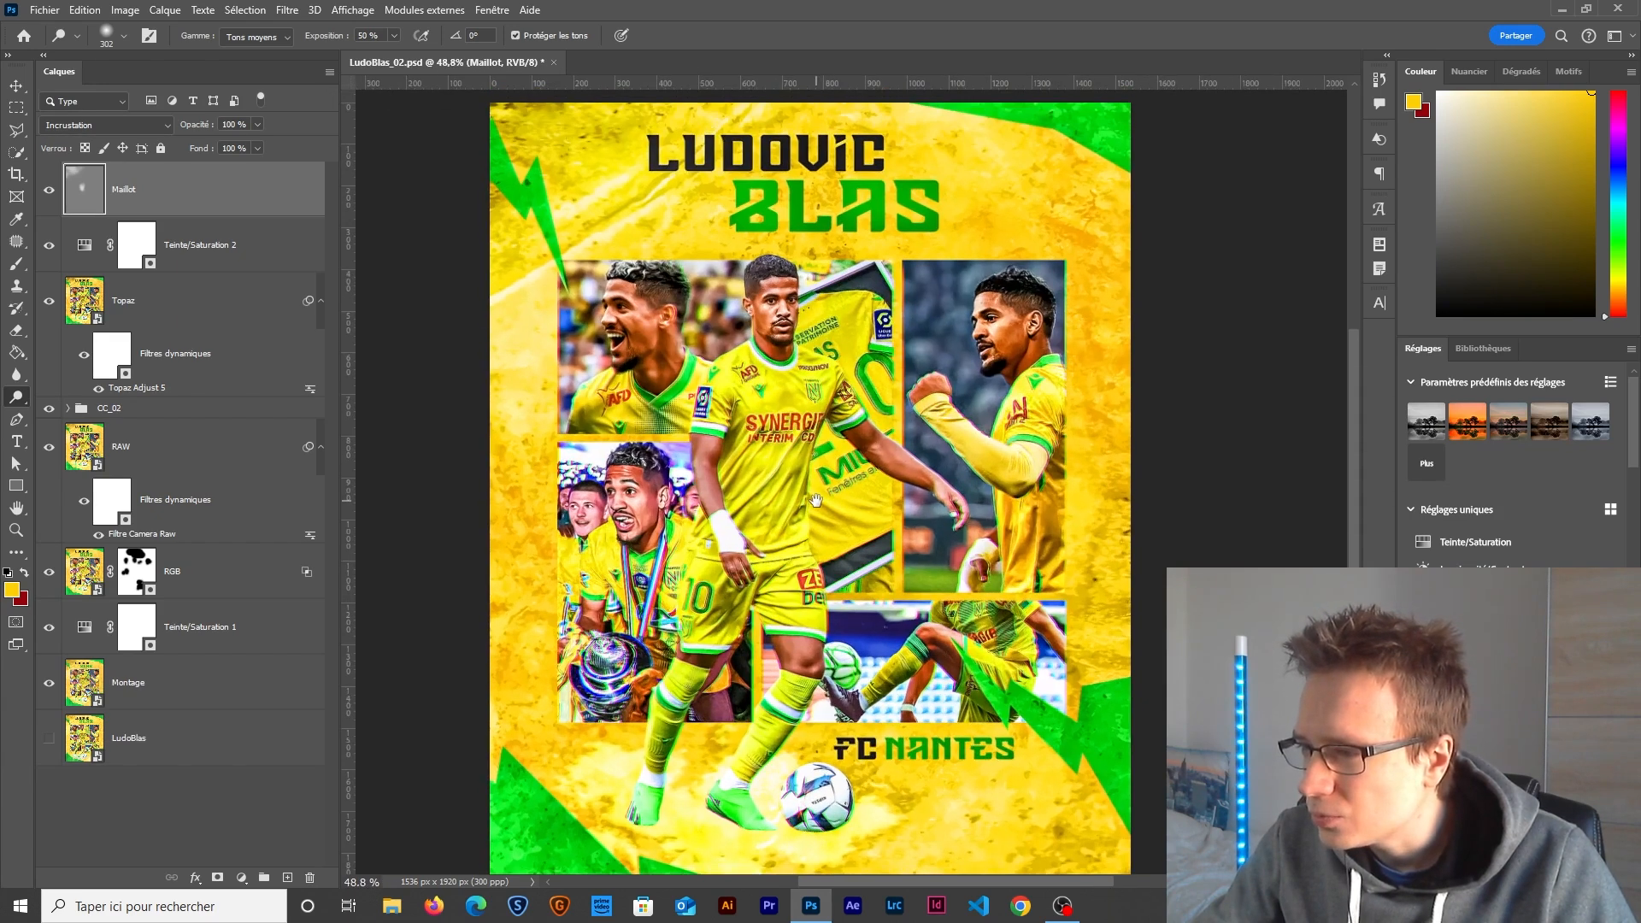
pyautogui.click(50, 192)
pyautogui.click(49, 192)
pyautogui.click(50, 191)
pyautogui.click(50, 191)
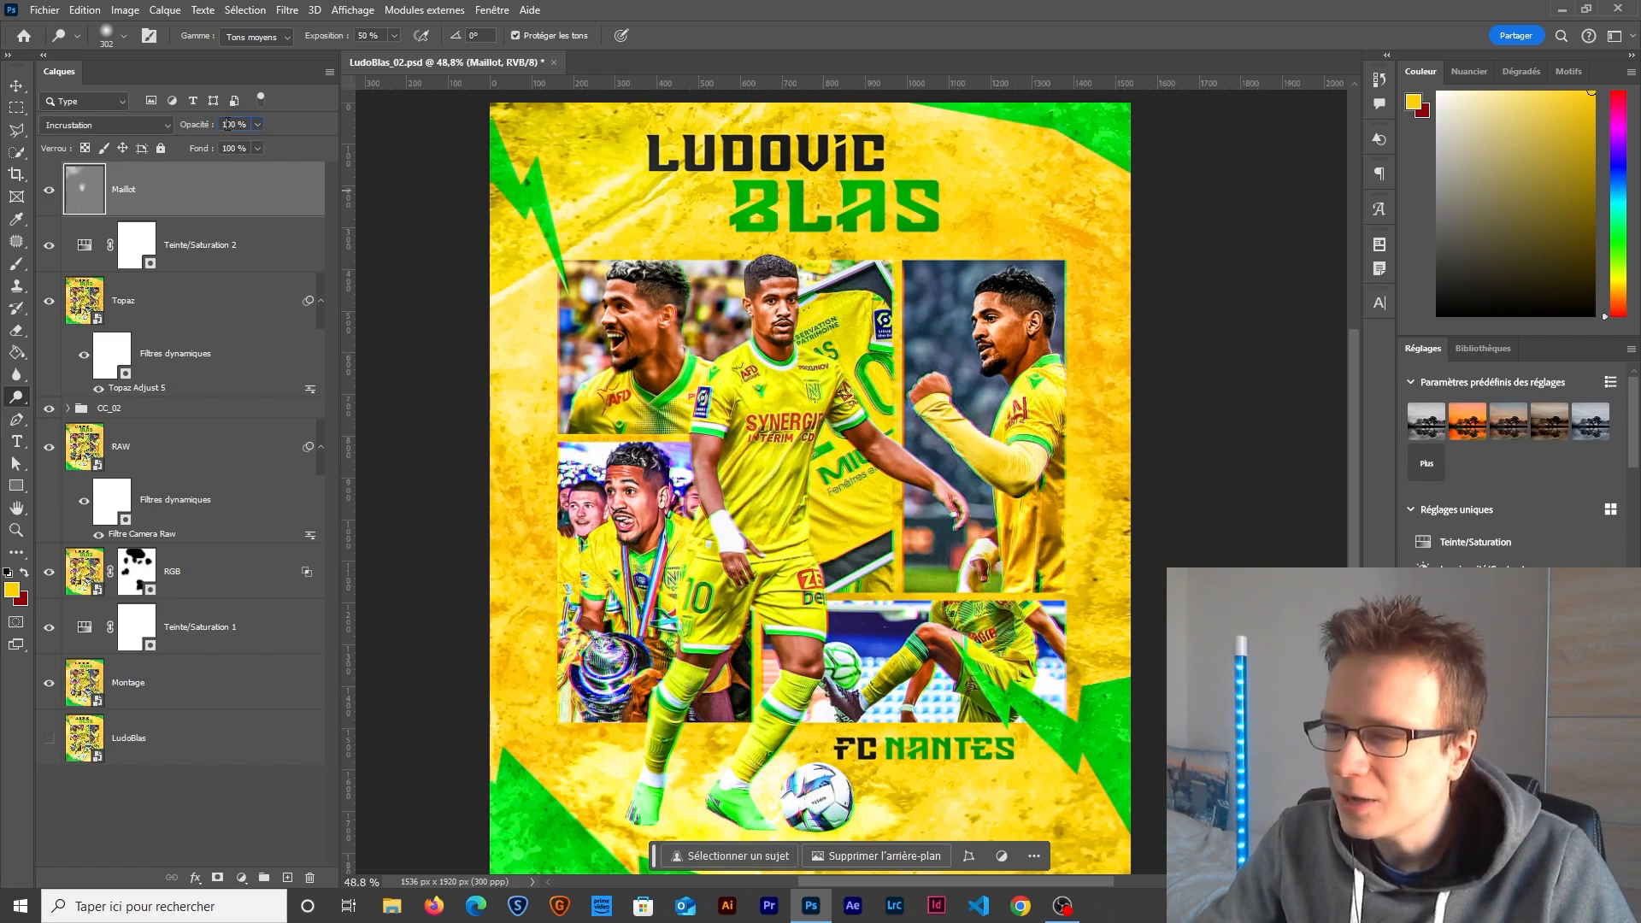
pyautogui.write('70')
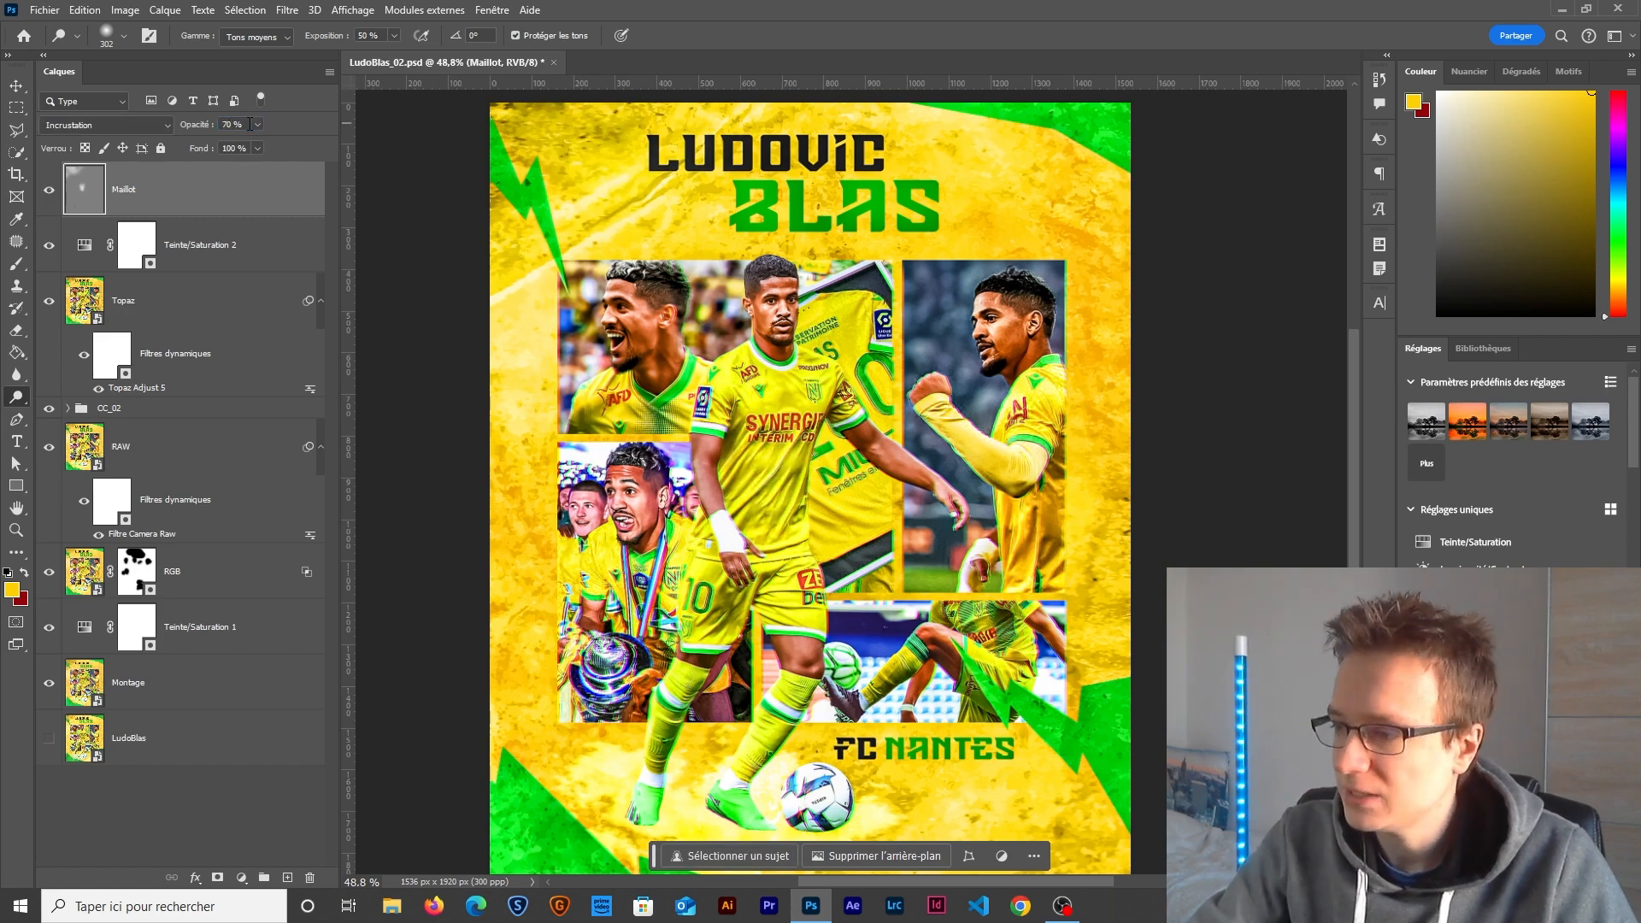
pyautogui.click(50, 192)
pyautogui.click(50, 192)
pyautogui.hotkey('ctrl', '0')
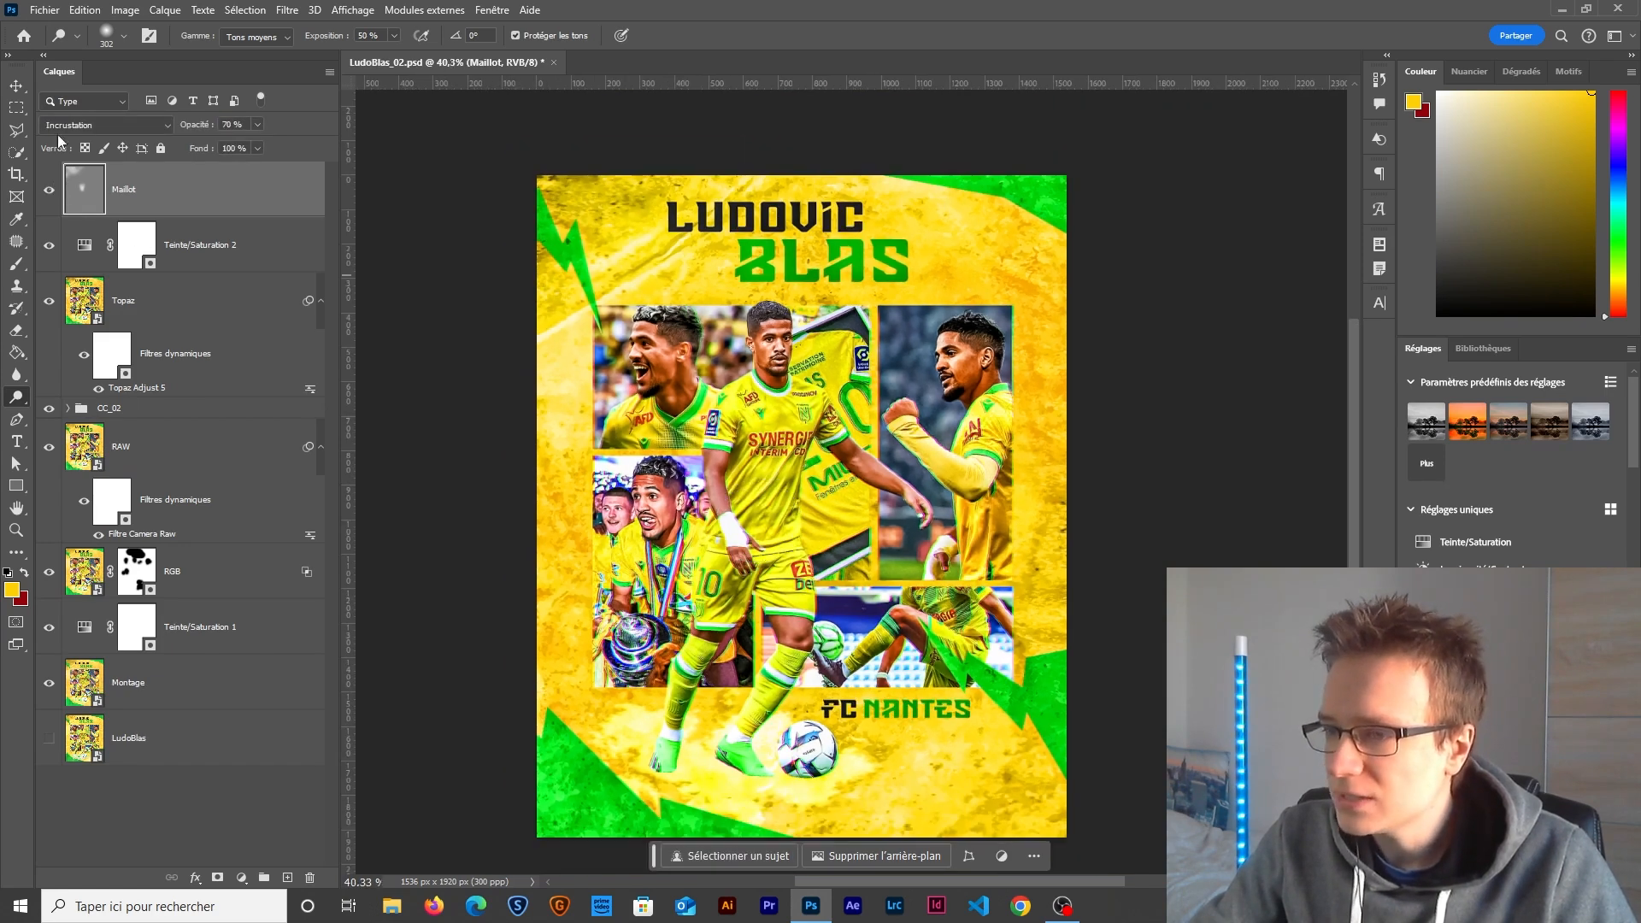
pyautogui.press('v')
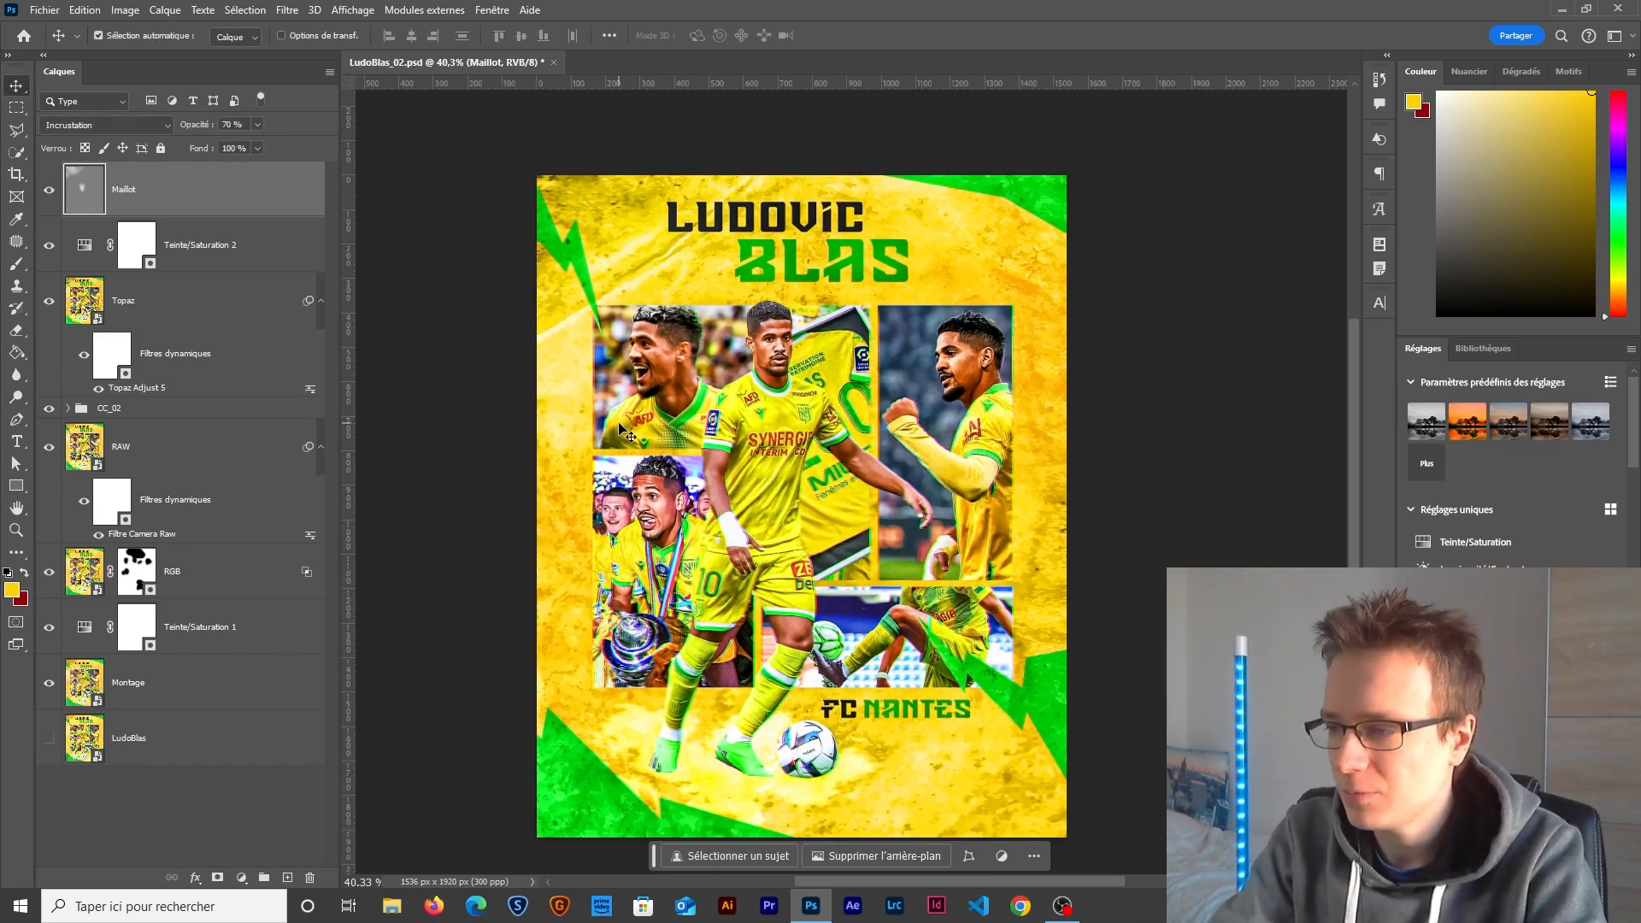